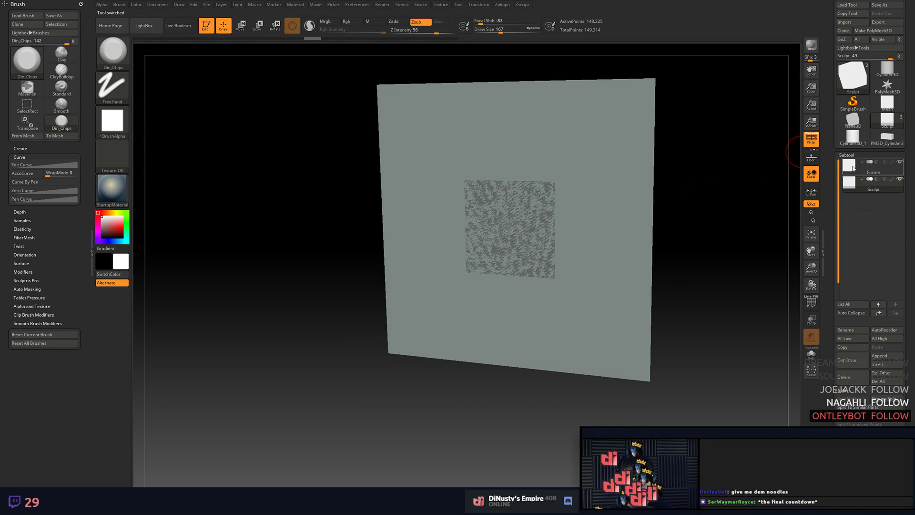
- Select the Frame subtool, show it without the Sculpt subtool, and turn on its polyframe display
{"action": "left_click", "coordinate": [876, 171]}
{"action": "left_click", "coordinate": [900, 162]}
{"action": "right_click_drag", "start_coordinate": [739, 201], "coordinate": [648, 210]}
{"action": "right_click", "coordinate": [648, 217]}
{"action": "left_click", "coordinate": [855, 78]}
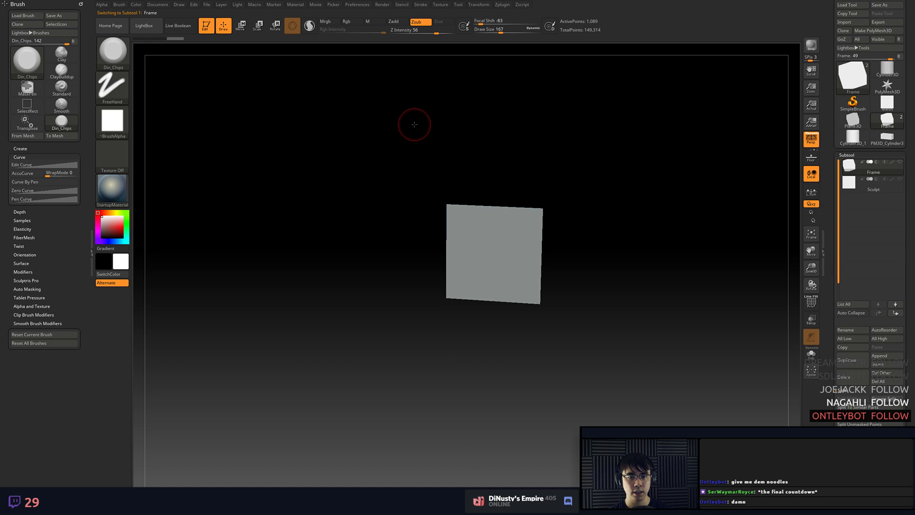
{"action": "right_click_drag", "start_coordinate": [548, 145], "coordinate": [669, 166], "text": "ctrl"}
{"action": "key", "text": "shift+f"}
{"action": "right_click_drag", "start_coordinate": [637, 234], "coordinate": [706, 81], "text": "alt"}
{"action": "right_click_drag", "start_coordinate": [735, 140], "coordinate": [763, 190], "text": "ctrl"}
- Switch to the Sculpt subtool and examine the layout of its tiled polygroups
{"action": "left_click", "coordinate": [849, 183]}
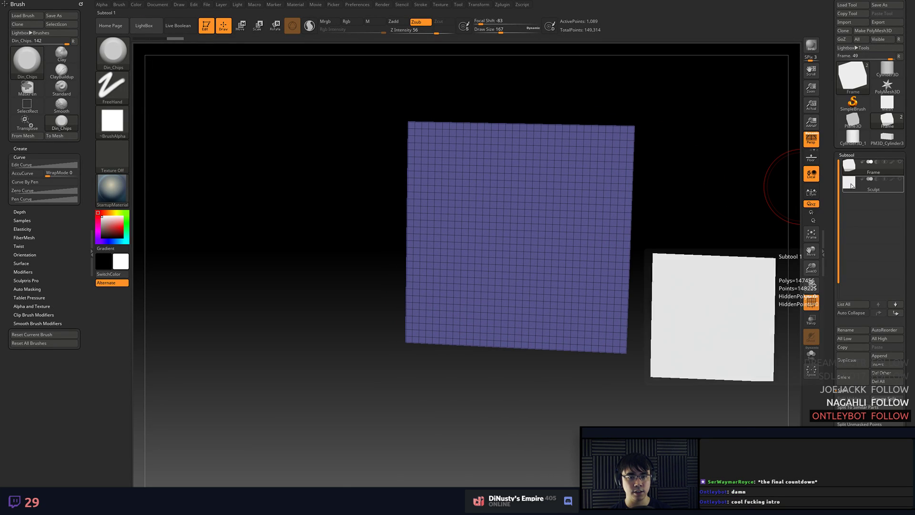
{"action": "right_click_drag", "start_coordinate": [704, 195], "coordinate": [557, 198], "text": "alt"}
{"action": "right_click_drag", "start_coordinate": [500, 234], "coordinate": [593, 254], "text": "alt"}
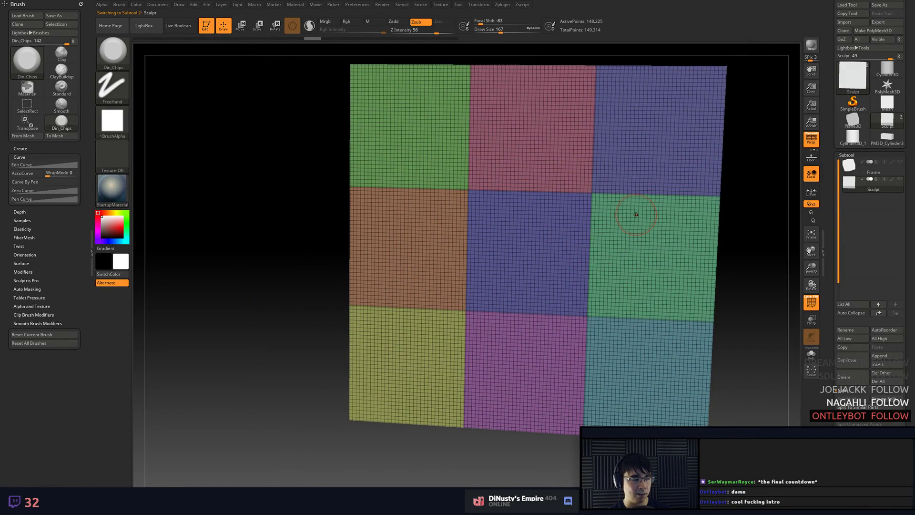
{"action": "right_click_drag", "start_coordinate": [624, 232], "coordinate": [563, 244], "text": "alt"}
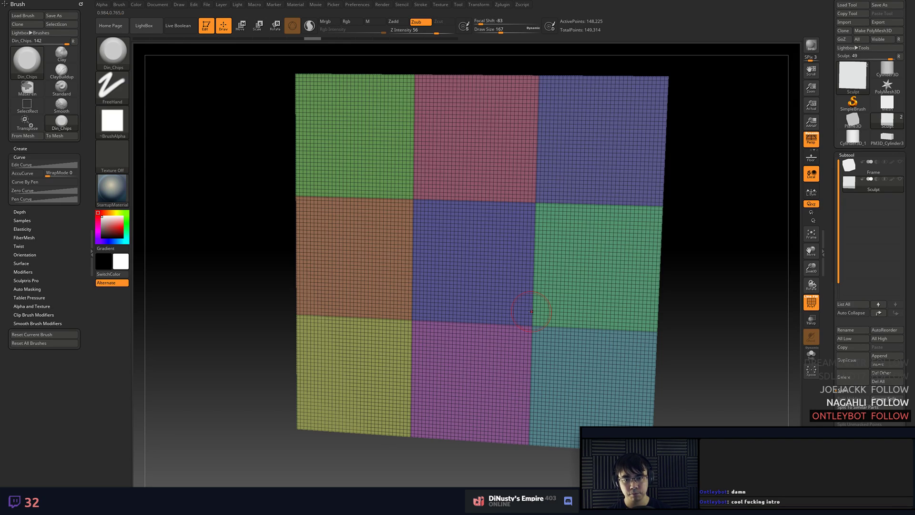
{"action": "right_click_drag", "start_coordinate": [519, 260], "coordinate": [531, 256], "text": "alt"}
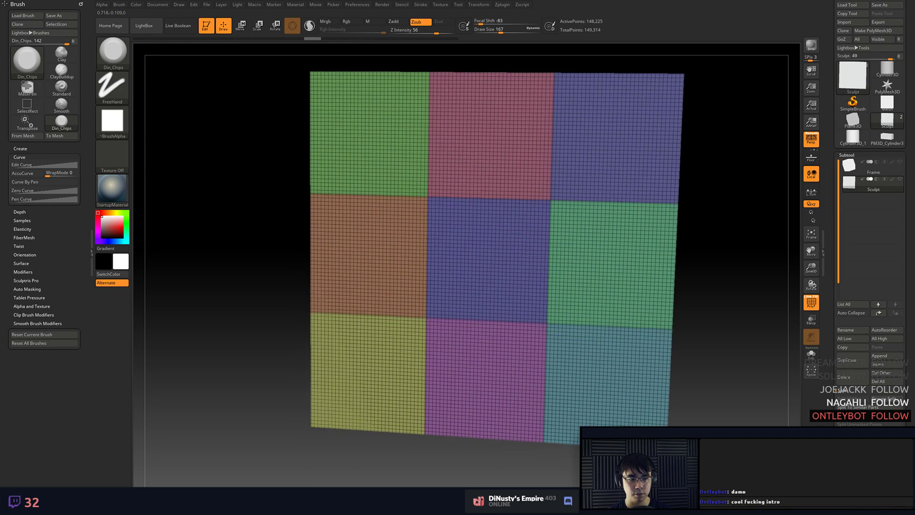
{"action": "right_click_drag", "start_coordinate": [624, 278], "coordinate": [619, 286], "text": "alt"}
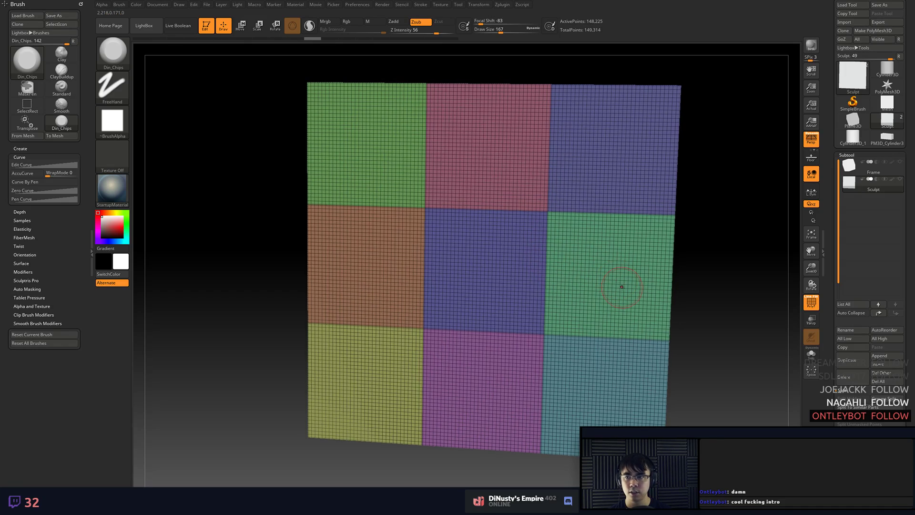
{"action": "key", "text": "space"}
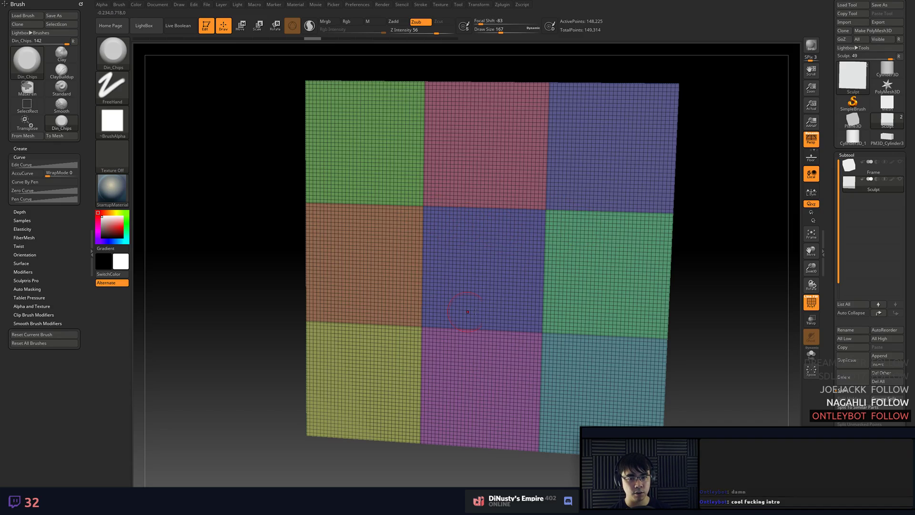
- Switch to the Frame subtool, frame it in a straight front view, and turn off perspective
{"action": "left_click", "coordinate": [849, 167]}
{"action": "left_click_drag", "start_coordinate": [677, 206], "coordinate": [645, 186]}
{"action": "key", "text": "f"}
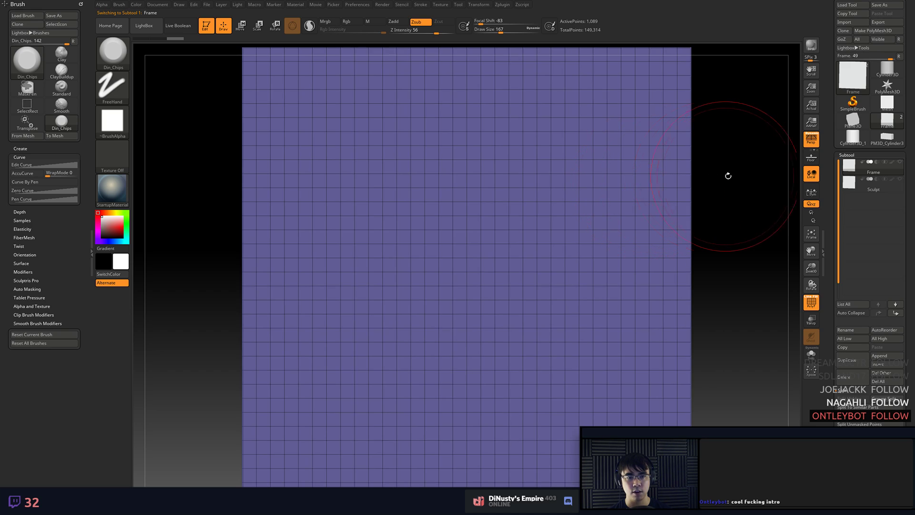
{"action": "left_click_drag", "start_coordinate": [730, 175], "coordinate": [713, 138], "text": "alt"}
{"action": "left_click", "coordinate": [810, 140]}
{"action": "key", "text": "f"}
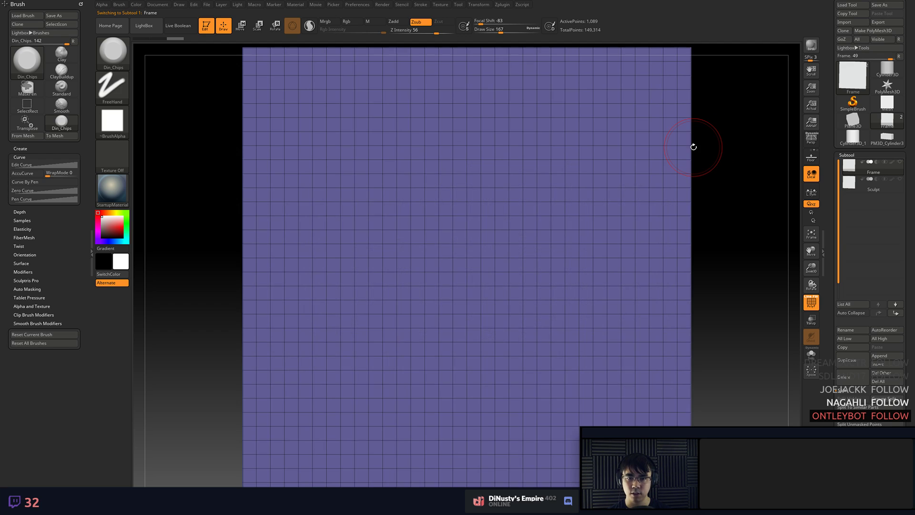
- Compare the Sculpt subtool's centre tile with the Frame subtool by switching between them
{"action": "left_click", "coordinate": [853, 188]}
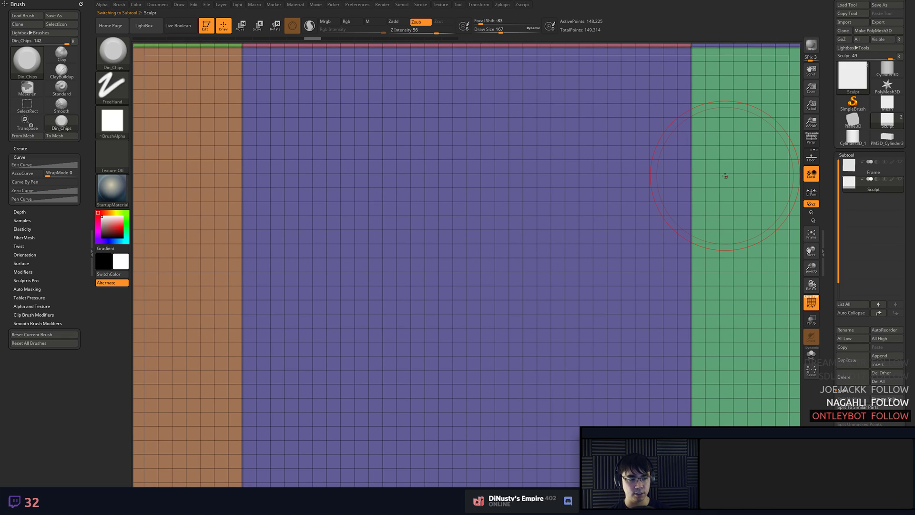
{"action": "key", "text": "f"}
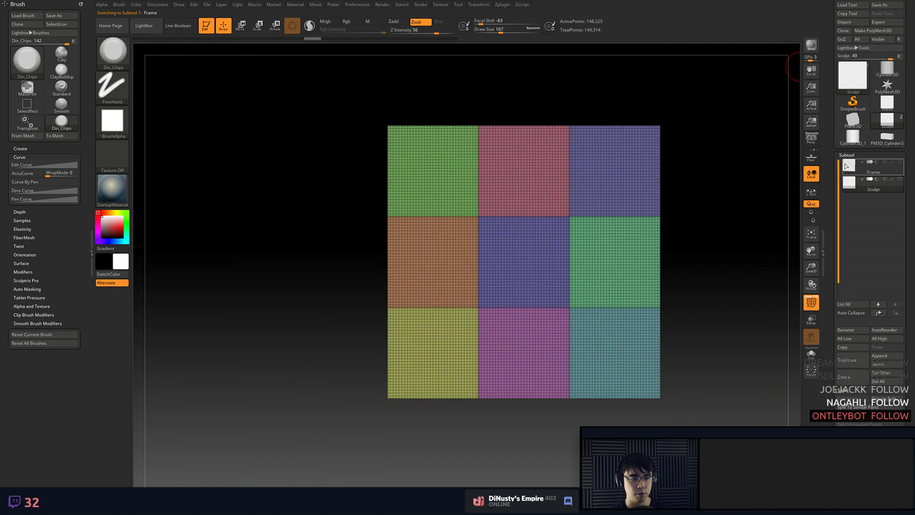
{"action": "left_click", "coordinate": [847, 167]}
{"action": "mouse_move", "coordinate": [687, 212]}
{"action": "left_mouse_down", "text": "alt"}
{"action": "mouse_move", "coordinate": [637, 206]}
{"action": "mouse_move", "coordinate": [715, 237]}
{"action": "mouse_move", "coordinate": [689, 224]}
{"action": "left_mouse_up", "text": "alt"}
- Reduce the draw size to 112 and choose the ClayBuildup brush
{"action": "key", "text": "space"}
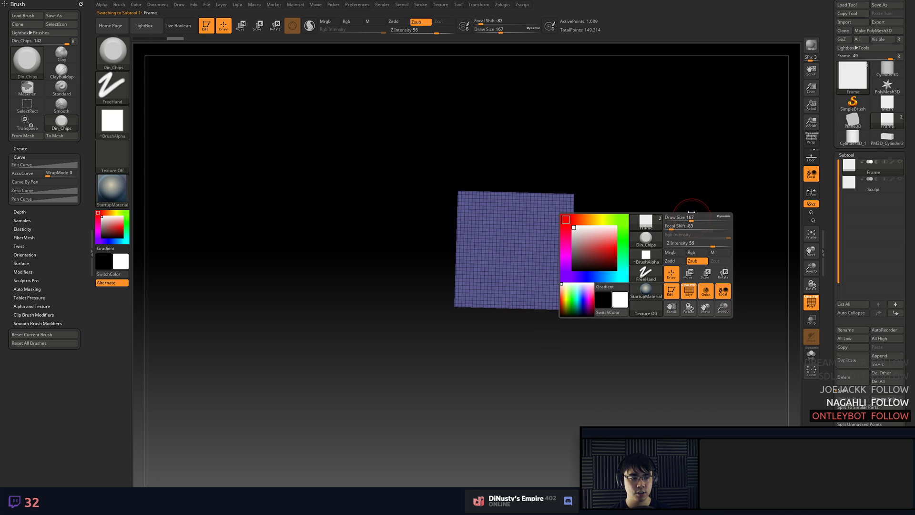
{"action": "left_click_drag", "start_coordinate": [691, 181], "coordinate": [681, 223], "text": "alt"}
{"action": "key", "text": "space"}
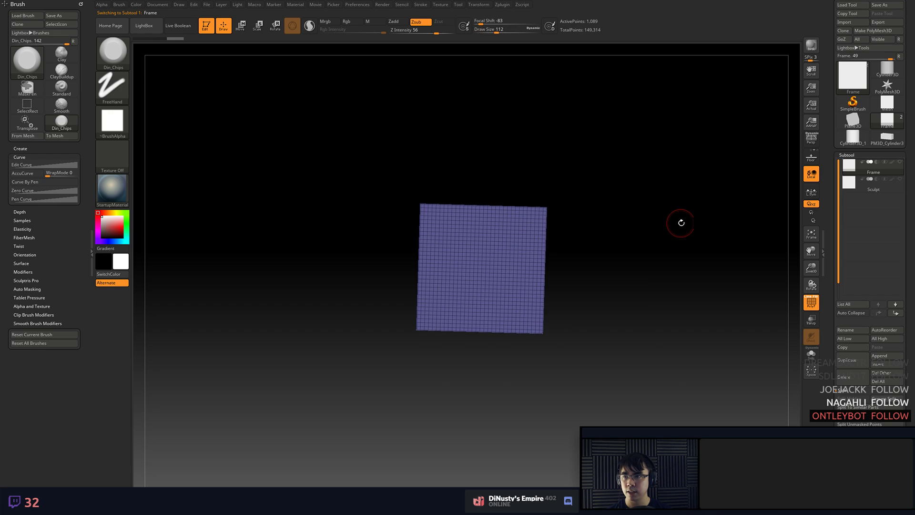
{"action": "left_click", "coordinate": [70, 73]}
{"action": "left_click_drag", "start_coordinate": [567, 159], "coordinate": [550, 135], "text": "alt"}
{"action": "key", "text": "space"}
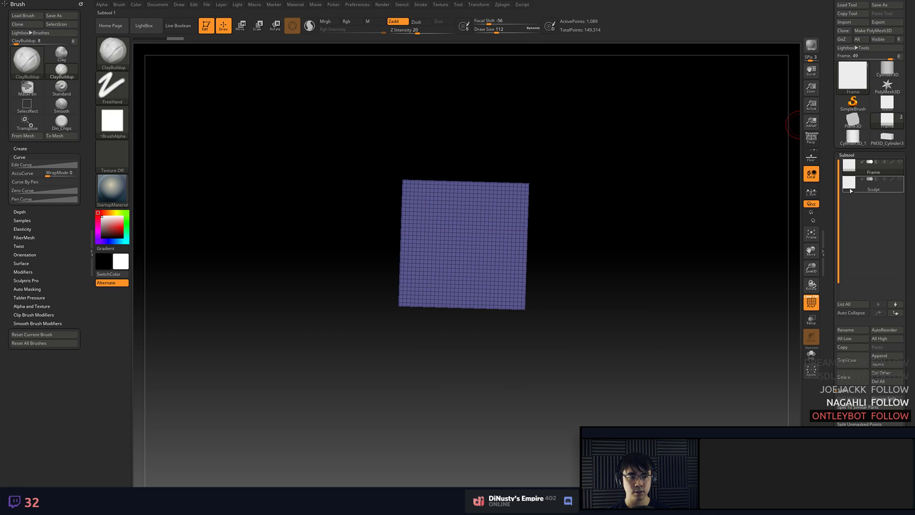
- Make the Sculpt subtool active and view it straight on with its polyframe displayed
{"action": "key", "text": "shift+f"}
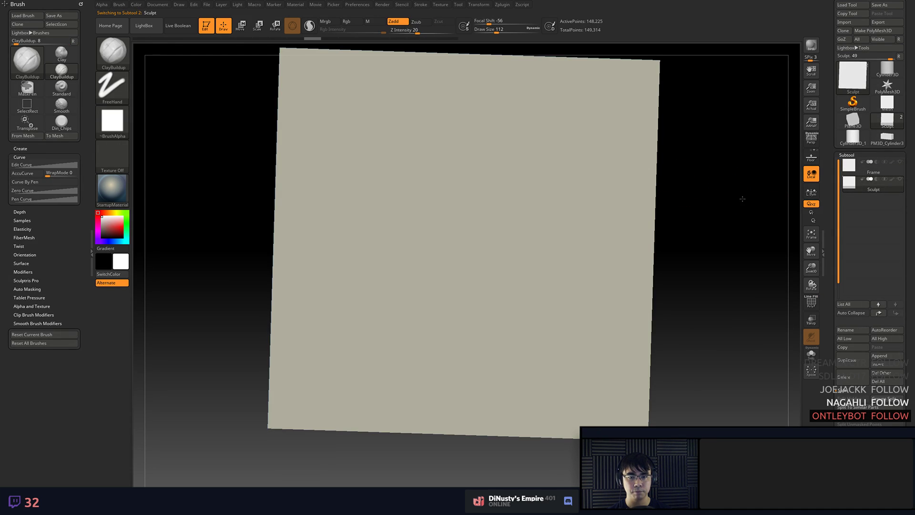
{"action": "left_click_drag", "start_coordinate": [742, 199], "coordinate": [712, 192]}
{"action": "key", "text": "shift+f"}
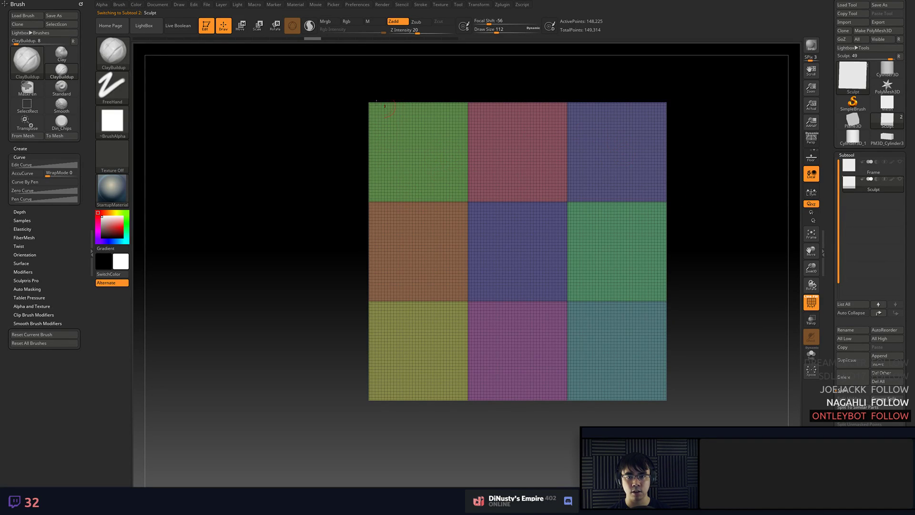
- Try isolating the Sculpt plane's centre tile with a margin of the surrounding tiles, and restore full visibility
{"action": "mouse_move", "coordinate": [433, 171]}
{"action": "left_mouse_down", "text": "ctrl+shift"}
{"action": "mouse_move", "coordinate": [602, 269]}
{"action": "mouse_move", "coordinate": [606, 340]}
{"action": "left_mouse_up", "text": "ctrl+shift"}
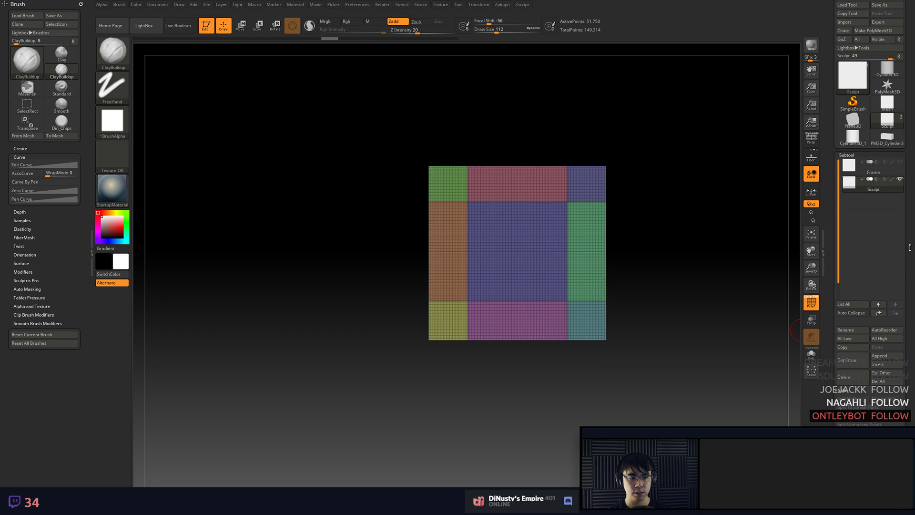
{"action": "key", "text": "f"}
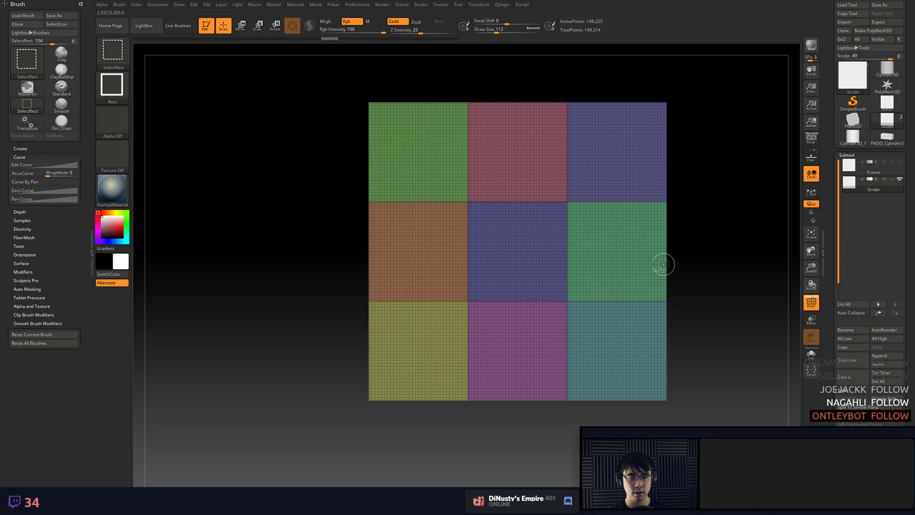
{"action": "mouse_move", "coordinate": [435, 184]}
{"action": "left_mouse_down", "text": "ctrl+shift"}
{"action": "mouse_move", "coordinate": [597, 346]}
{"action": "mouse_move", "coordinate": [598, 325]}
{"action": "mouse_move", "coordinate": [600, 334]}
{"action": "left_mouse_up", "text": "ctrl+shift"}
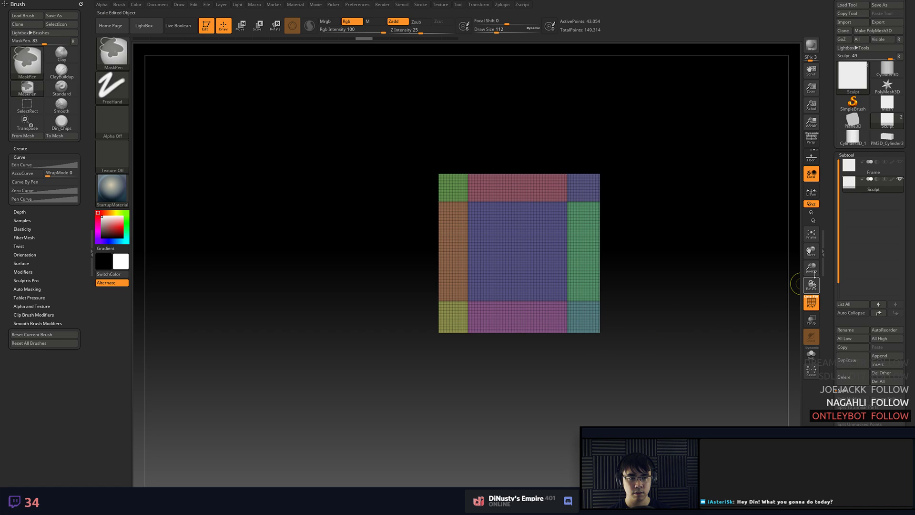
{"action": "left_click", "coordinate": [766, 250], "text": "ctrl+shift"}
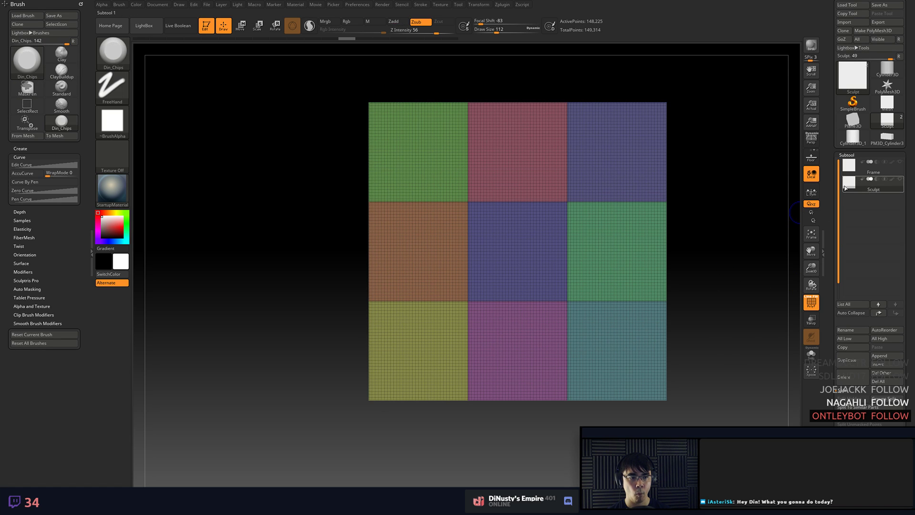
{"action": "mouse_move", "coordinate": [853, 176]}
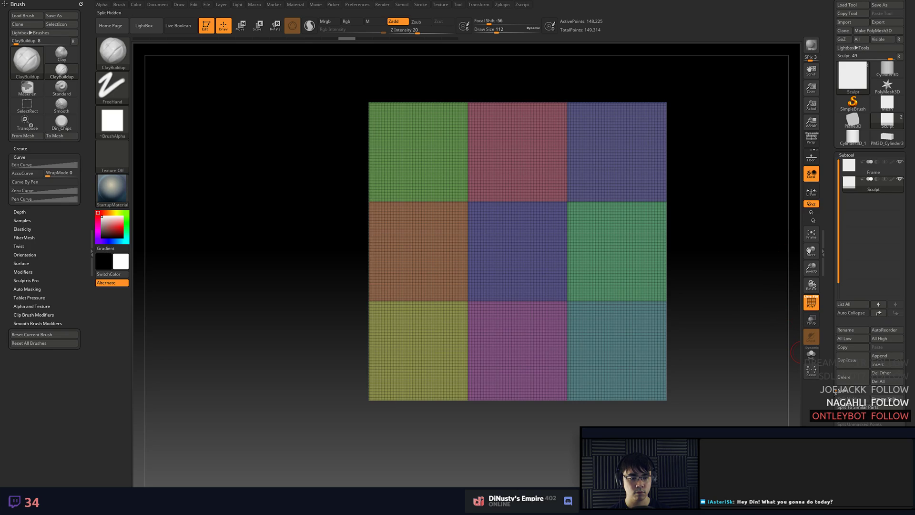
{"action": "key", "text": "ctrl+shift"}
{"action": "left_click_drag", "start_coordinate": [444, 181], "coordinate": [596, 327], "text": "ctrl+shift"}
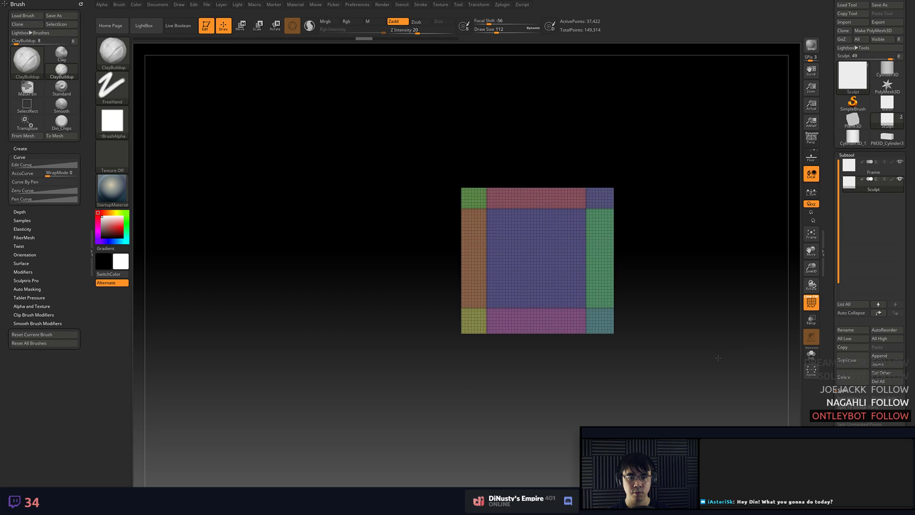
{"action": "left_click", "coordinate": [710, 345], "text": "ctrl+shift"}
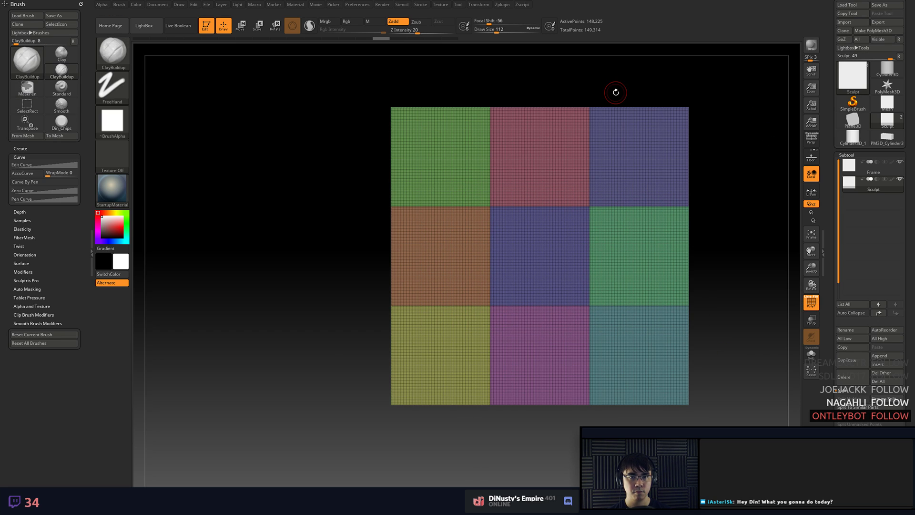
- Isolate the Sculpt plane's centre tile plus a margin of neighbouring tiles, group the visible faces into one polygroup, and unhide everything
{"action": "key", "text": "ctrl+shift"}
{"action": "mouse_move", "coordinate": [457, 182]}
{"action": "left_mouse_down", "text": "ctrl+shift"}
{"action": "mouse_move", "coordinate": [603, 327]}
{"action": "mouse_move", "coordinate": [578, 321]}
{"action": "mouse_move", "coordinate": [621, 330]}
{"action": "left_mouse_up", "text": "ctrl+shift"}
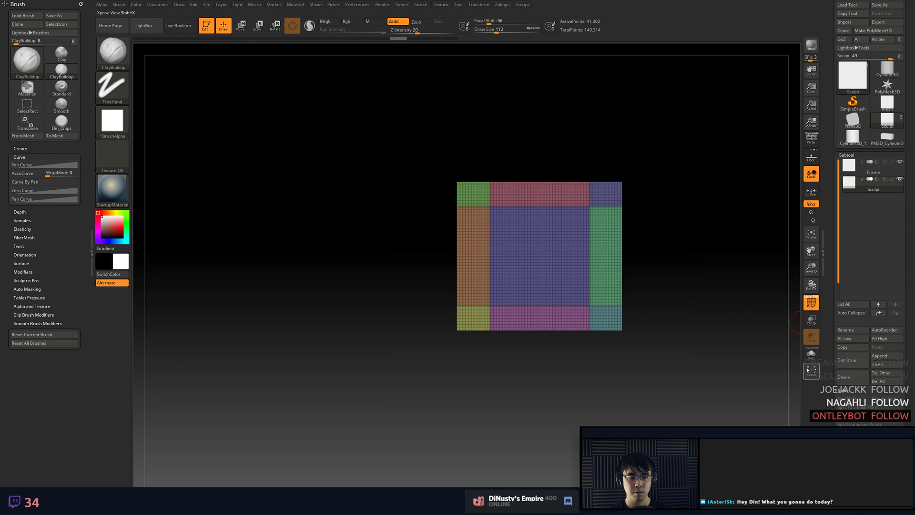
{"action": "left_click", "coordinate": [861, 154]}
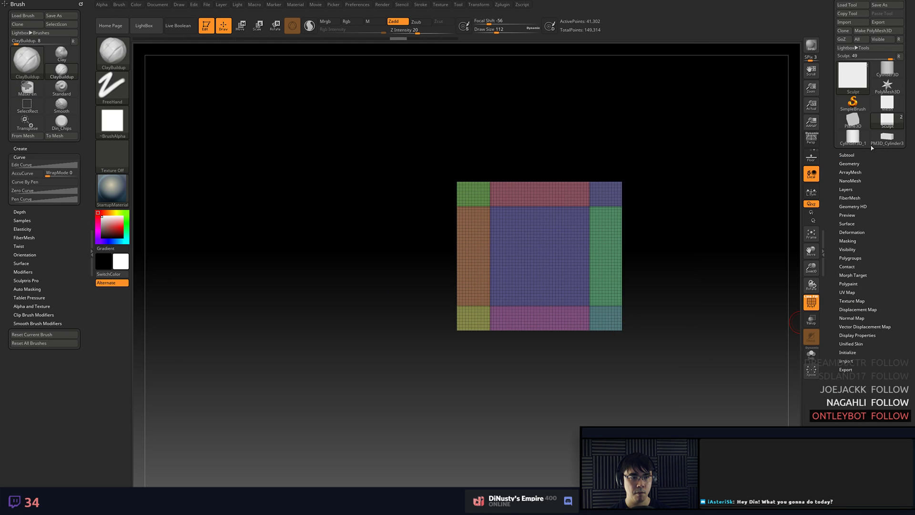
{"action": "left_click", "coordinate": [853, 258]}
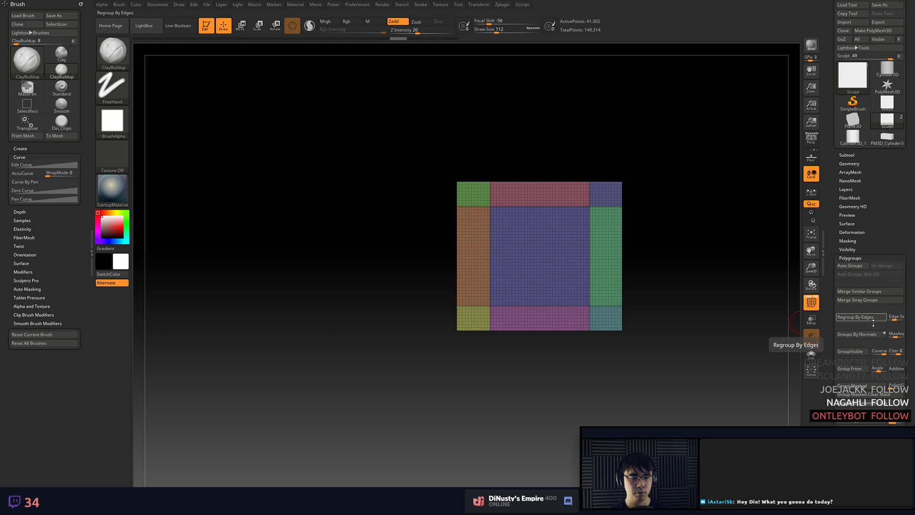
{"action": "left_click", "coordinate": [863, 355]}
{"action": "left_click", "coordinate": [701, 250], "text": "ctrl+shift"}
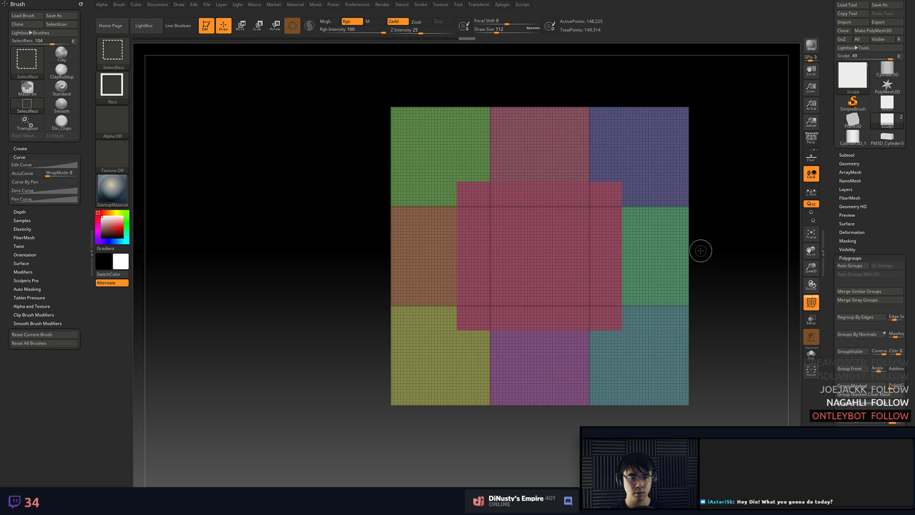
- Hide the new central polygroup, group the remaining outer faces into one polygroup, and unhide the whole plane
{"action": "key", "text": "ctrl+z"}
{"action": "left_click", "coordinate": [557, 247], "text": "ctrl+shift"}
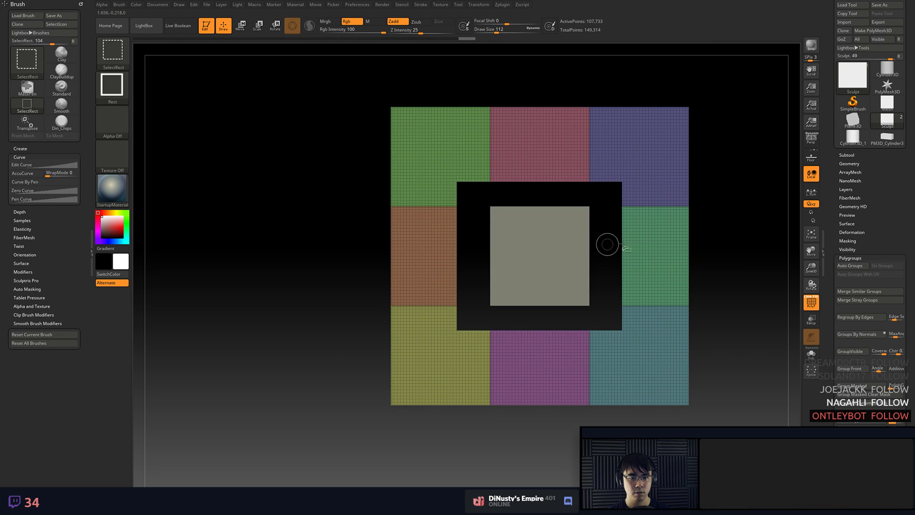
{"action": "left_click", "coordinate": [853, 351]}
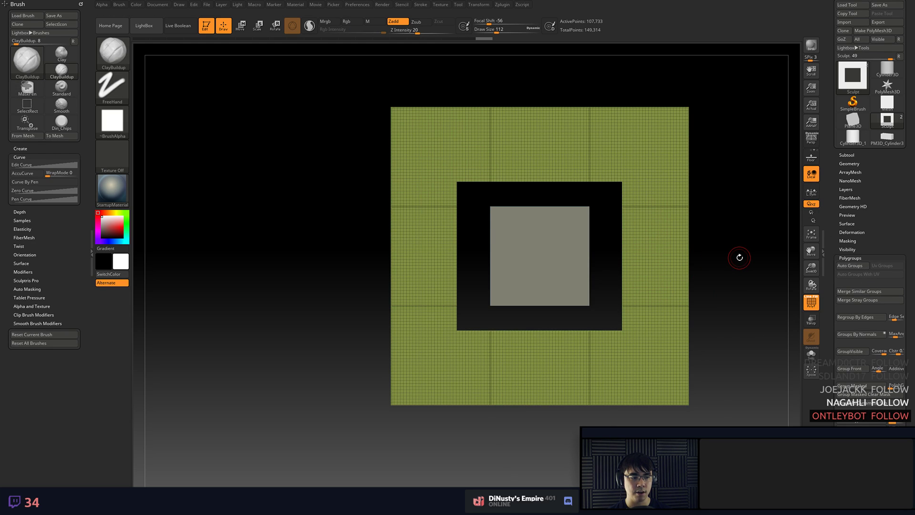
{"action": "left_click_drag", "start_coordinate": [733, 255], "coordinate": [724, 256], "text": "alt"}
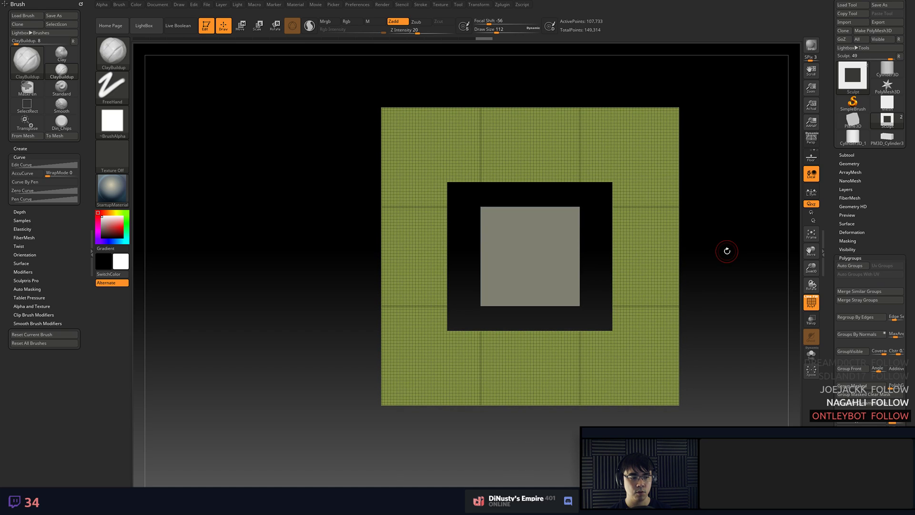
{"action": "left_click", "coordinate": [736, 255], "text": "ctrl+shift"}
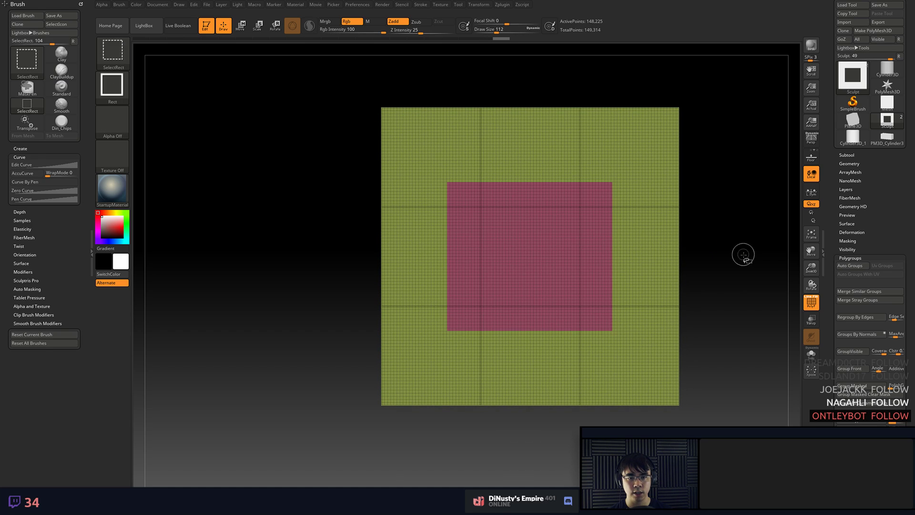
- Check the Sculpt plane's central polygroup in isolation, open the subtool list, and unhide the whole plane
{"action": "left_click", "coordinate": [602, 249], "text": "ctrl+shift"}
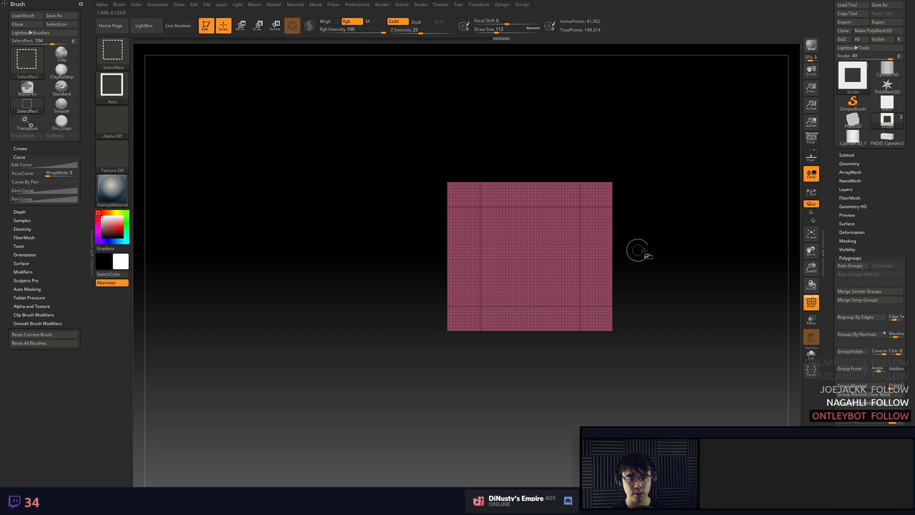
{"action": "left_click", "coordinate": [853, 156]}
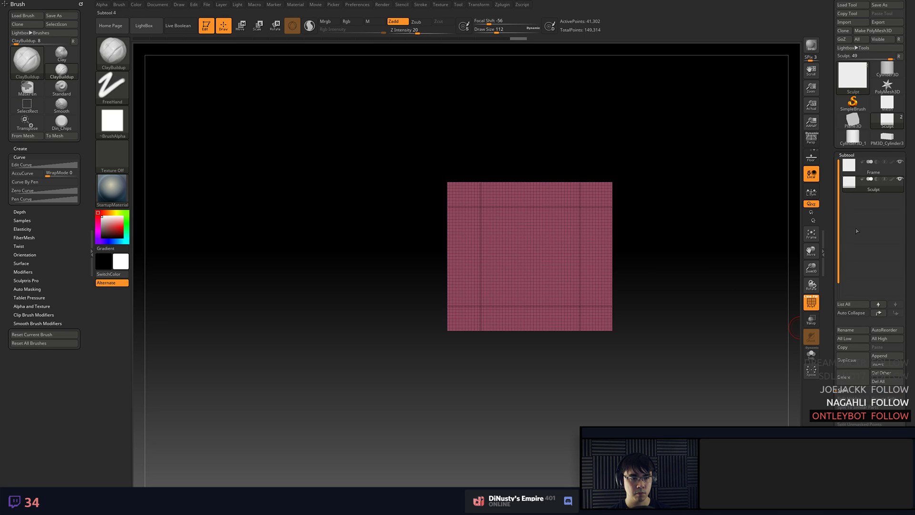
{"action": "left_click", "coordinate": [853, 177]}
{"action": "left_click", "coordinate": [705, 250], "text": "ctrl+shift"}
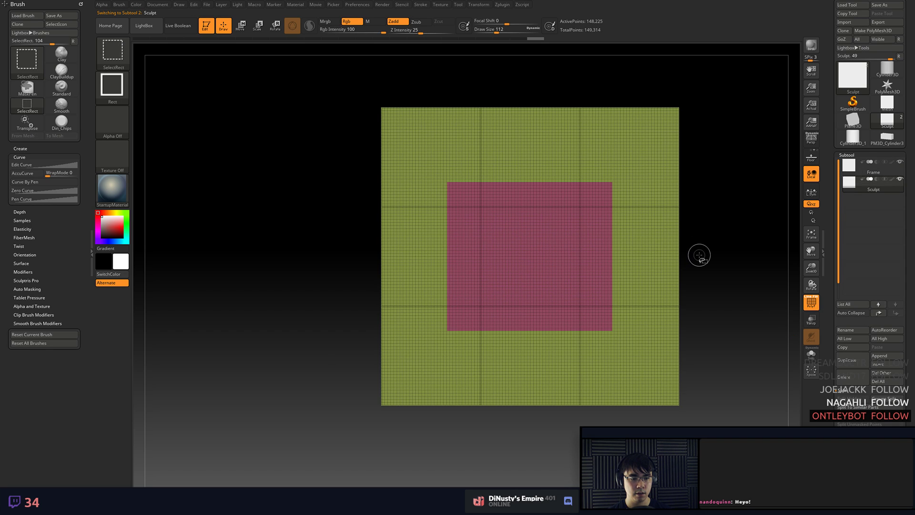
- Split the Sculpt subtool into separate subtools by polygroup and delete the outer ring
{"action": "left_click", "coordinate": [892, 401]}
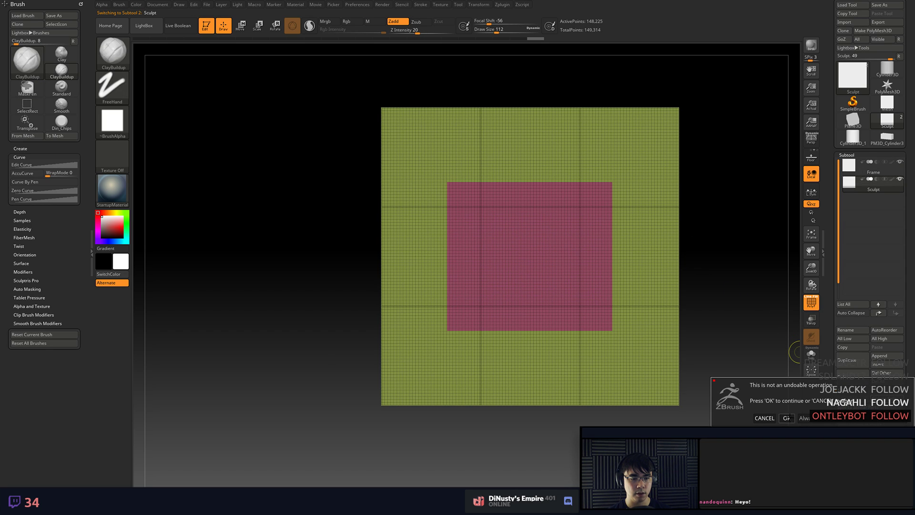
{"action": "left_click", "coordinate": [786, 418]}
{"action": "left_click", "coordinate": [850, 186]}
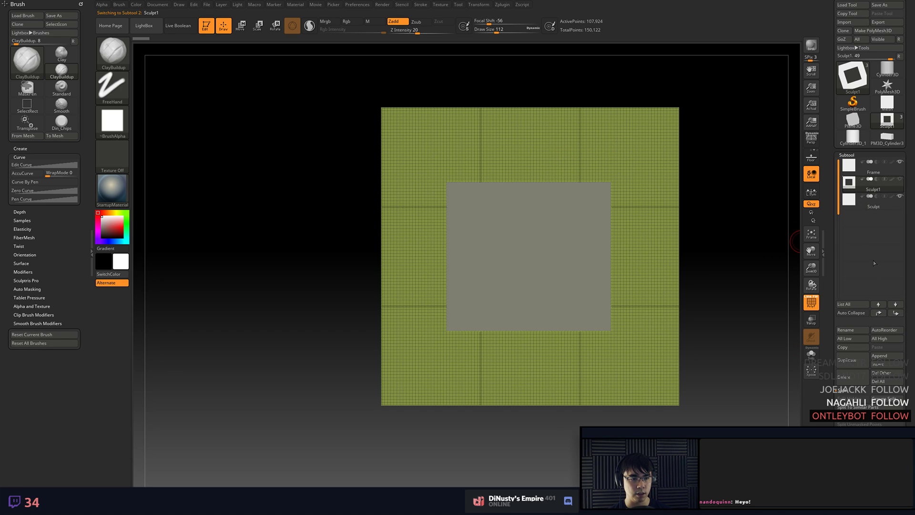
{"action": "left_click", "coordinate": [857, 380]}
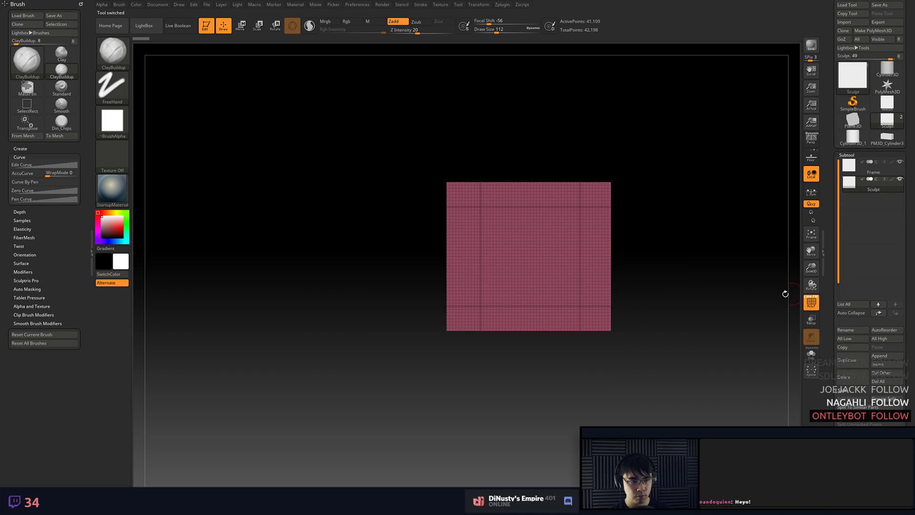
- Turn off the polyframe on the remaining Sculpt plane, try a short test stroke, and undo it
{"action": "mouse_move", "coordinate": [698, 269]}
{"action": "left_mouse_down", "text": "alt"}
{"action": "mouse_move", "coordinate": [719, 294]}
{"action": "mouse_move", "coordinate": [715, 318]}
{"action": "mouse_move", "coordinate": [658, 307]}
{"action": "left_mouse_up", "text": "alt"}
{"action": "left_click_drag", "start_coordinate": [712, 286], "coordinate": [717, 287]}
{"action": "left_click", "coordinate": [900, 179]}
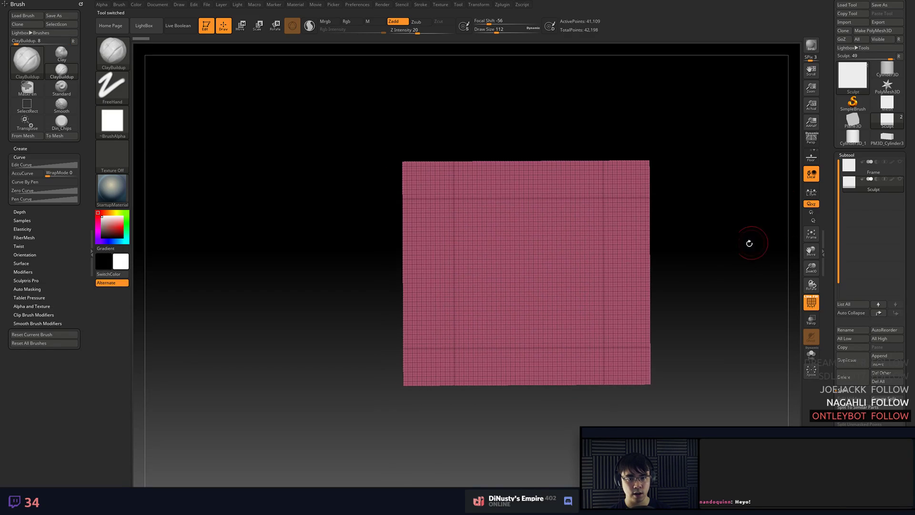
{"action": "key", "text": "shift+f"}
{"action": "left_click_drag", "start_coordinate": [708, 220], "coordinate": [704, 220]}
{"action": "key", "text": "shift+f"}
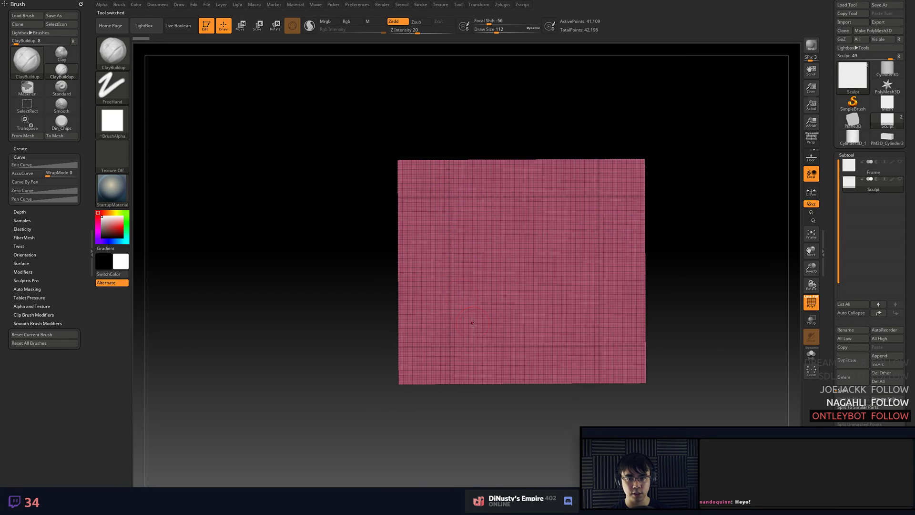
{"action": "right_click_drag", "start_coordinate": [599, 211], "coordinate": [593, 216], "text": "alt"}
{"action": "key", "text": "shift+f"}
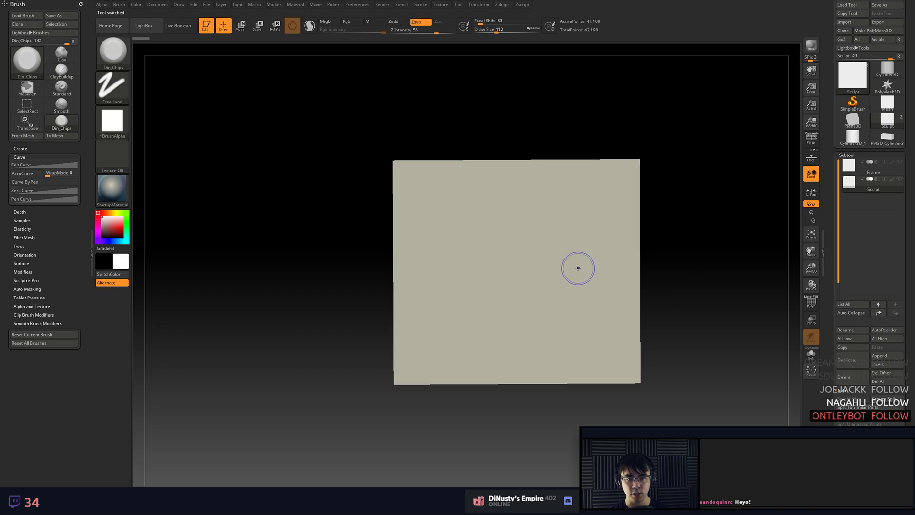
{"action": "left_click_drag", "start_coordinate": [578, 267], "coordinate": [569, 259]}
{"action": "key", "text": "ctrl+z"}
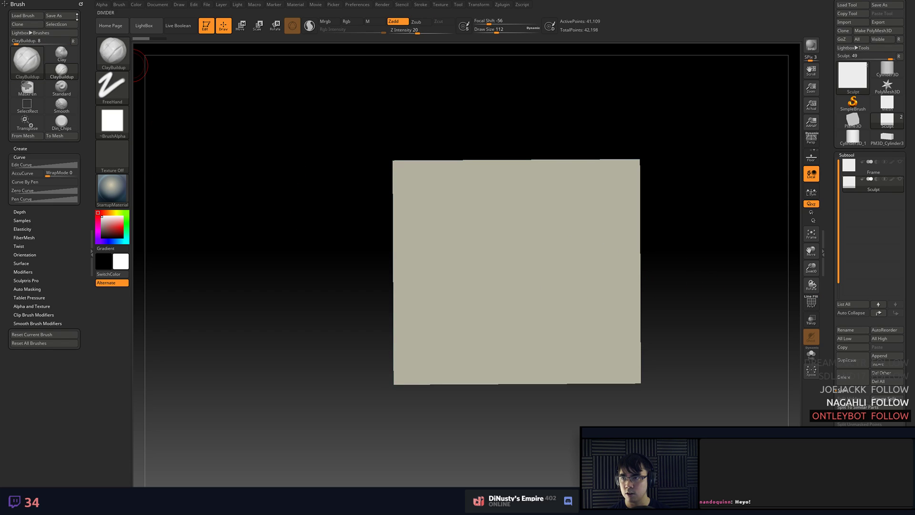
- Set the ClayBuildup brush's WrapMode to 1, test wrapping strokes on the Sculpt plane with polyframe on, and undo them
{"action": "left_click", "coordinate": [117, 7]}
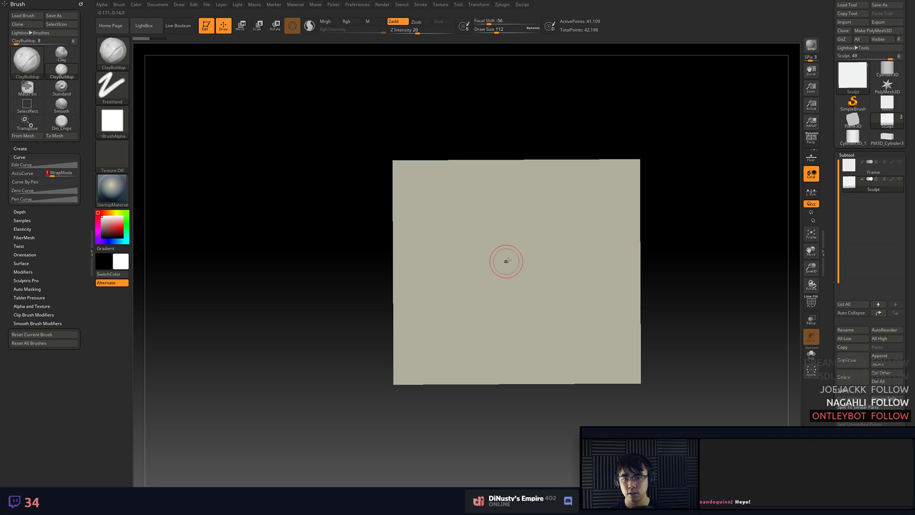
{"action": "mouse_move", "coordinate": [486, 257]}
{"action": "left_mouse_down"}
{"action": "mouse_move", "coordinate": [427, 269]}
{"action": "mouse_move", "coordinate": [444, 229]}
{"action": "mouse_move", "coordinate": [515, 206]}
{"action": "mouse_move", "coordinate": [593, 204]}
{"action": "mouse_move", "coordinate": [591, 350]}
{"action": "mouse_move", "coordinate": [595, 265]}
{"action": "left_mouse_up"}
{"action": "key", "text": "2"}
{"action": "key", "text": "shift+f"}
{"action": "key", "text": "b"}
{"action": "key", "text": "c"}
{"action": "key", "text": "b"}
{"action": "key", "text": "ctrl+z"}
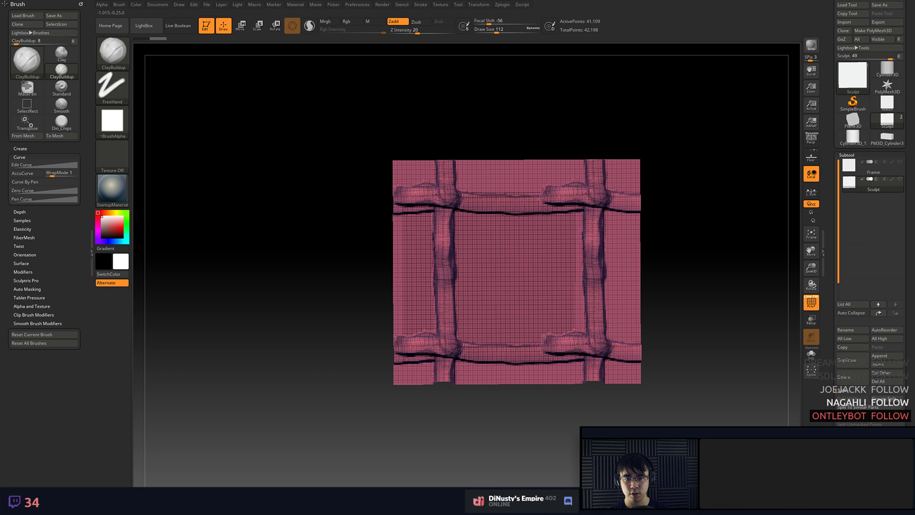
{"action": "key", "text": "ctrl+z"}
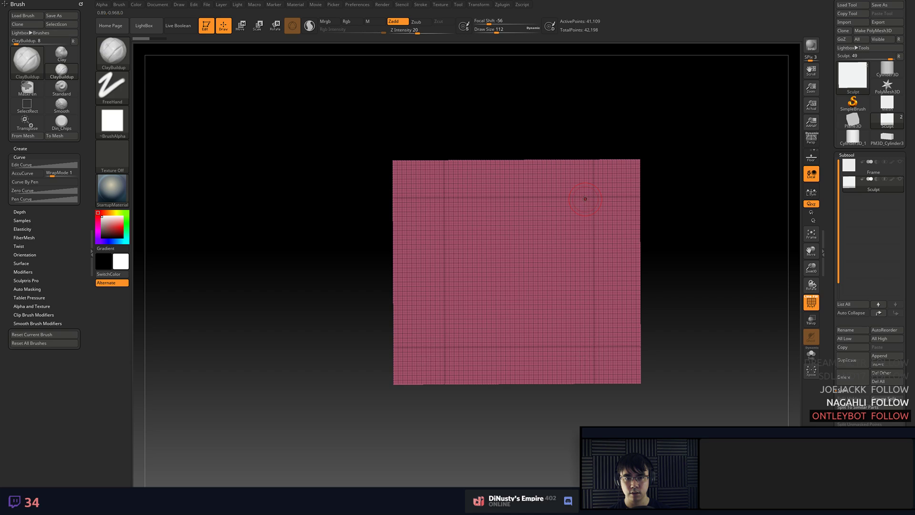
- Sculpt further ClayBuildup test strokes across the Sculpt plane's tile borders and corners with the polyframe off
{"action": "left_click_drag", "start_coordinate": [585, 199], "coordinate": [605, 254]}
{"action": "left_click_drag", "start_coordinate": [502, 193], "coordinate": [563, 202]}
{"action": "key", "text": "shift+f"}
{"action": "key", "text": "2"}
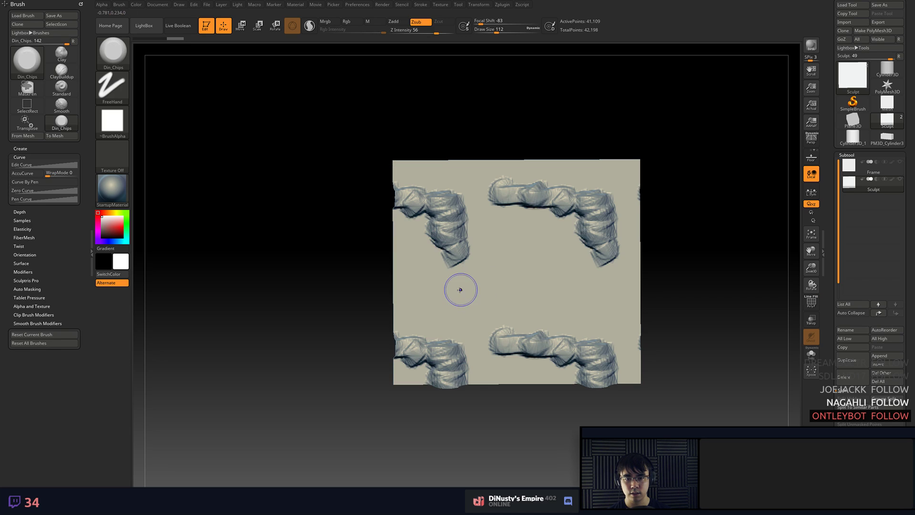
{"action": "key", "text": "b"}
{"action": "key", "text": "c"}
{"action": "key", "text": "b"}
{"action": "mouse_move", "coordinate": [447, 280]}
{"action": "left_mouse_down"}
{"action": "mouse_move", "coordinate": [455, 314]}
{"action": "mouse_move", "coordinate": [539, 329]}
{"action": "left_mouse_up"}
{"action": "mouse_move", "coordinate": [558, 197]}
{"action": "left_mouse_down"}
{"action": "mouse_move", "coordinate": [529, 265]}
{"action": "mouse_move", "coordinate": [603, 213]}
{"action": "left_mouse_up"}
- Compare the Frame subtool's extent with the wrapped strokes on the Sculpt subtool, switching between both and showing the polyframe
{"action": "left_click", "coordinate": [839, 175]}
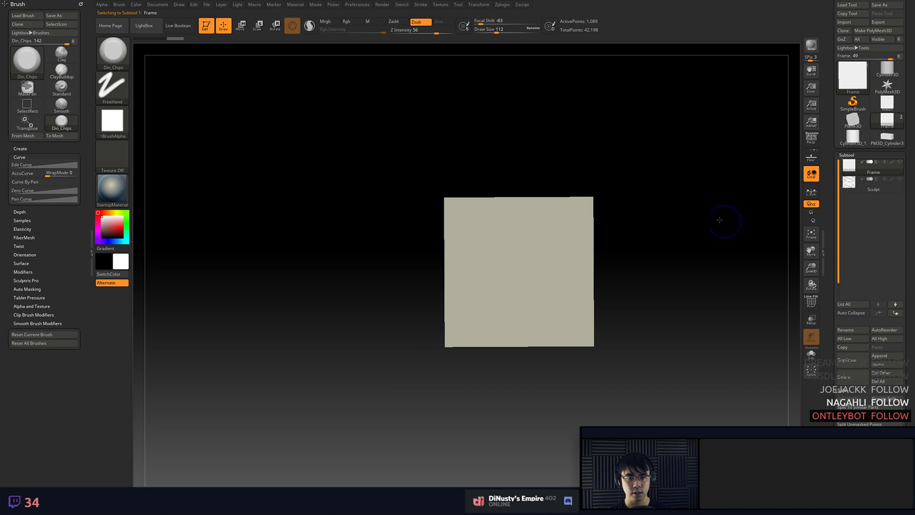
{"action": "mouse_move", "coordinate": [719, 218]}
{"action": "left_mouse_down"}
{"action": "mouse_move", "coordinate": [682, 210]}
{"action": "mouse_move", "coordinate": [702, 213]}
{"action": "left_mouse_up"}
{"action": "key", "text": "f"}
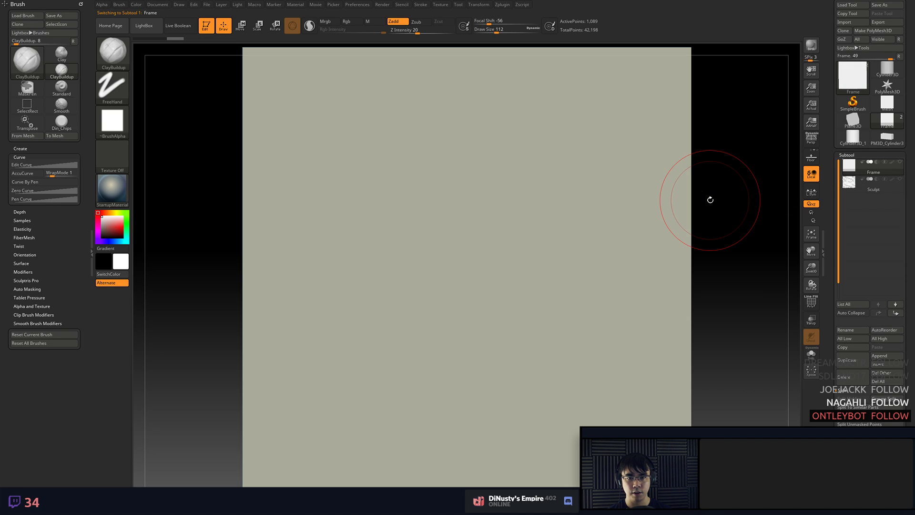
{"action": "left_click", "coordinate": [852, 184]}
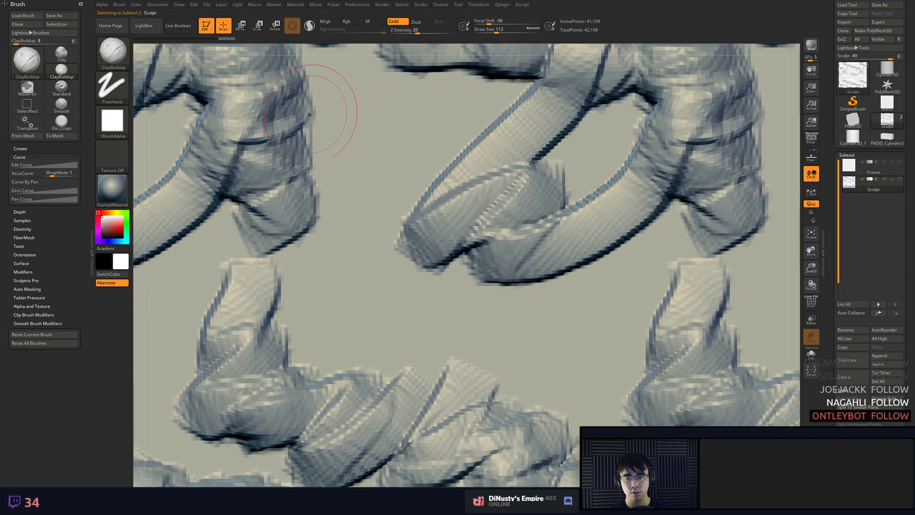
{"action": "key", "text": "shift+f"}
{"action": "left_click", "coordinate": [874, 167]}
{"action": "key", "text": "f"}
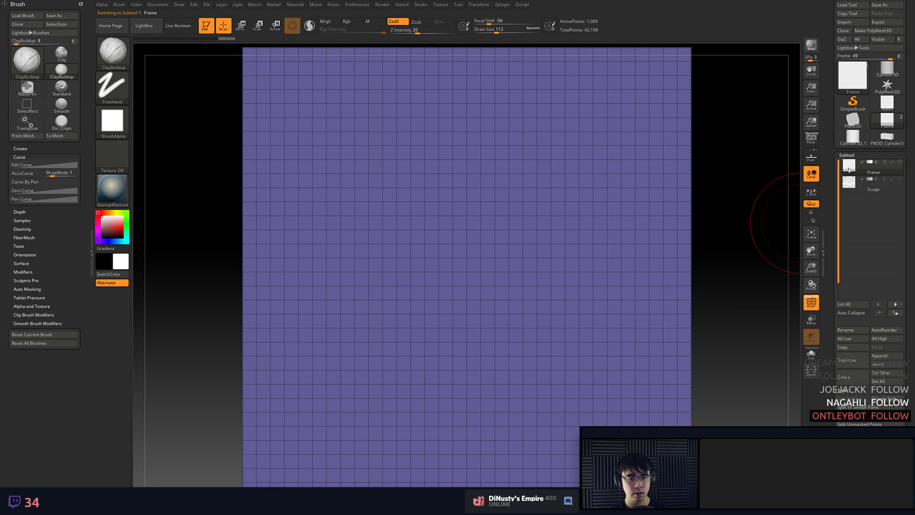
{"action": "left_click_drag", "start_coordinate": [729, 219], "coordinate": [619, 207], "text": "alt"}
{"action": "left_click_drag", "start_coordinate": [643, 246], "coordinate": [675, 213]}
- Reactivate the Sculpt subtool, undo all the wrapped test strokes, and view the plane straight on
{"action": "left_click", "coordinate": [846, 191]}
{"action": "key", "text": "ctrl+z"}
{"action": "key", "text": "ctrl+z"}
{"action": "key", "text": "ctrl+z"}
{"action": "key", "text": "ctrl+z"}
{"action": "key", "text": "ctrl+z"}
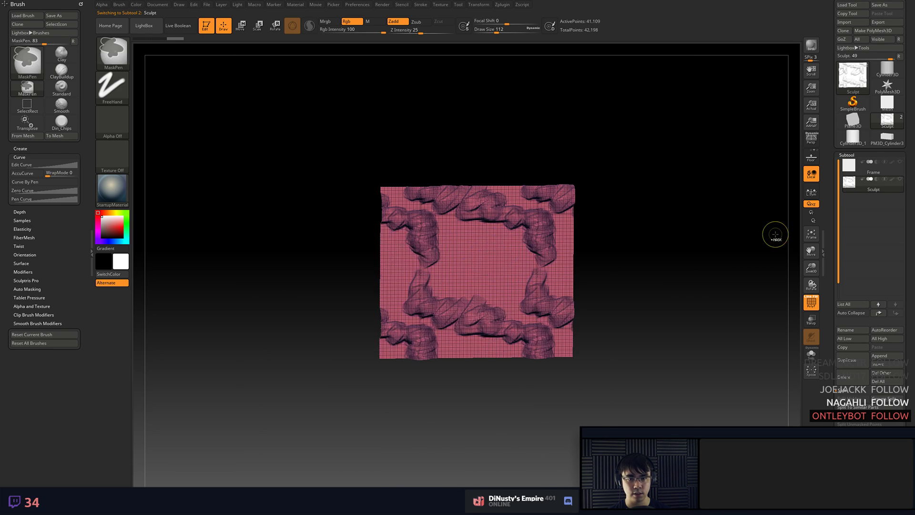
{"action": "left_click_drag", "start_coordinate": [678, 240], "coordinate": [679, 248]}
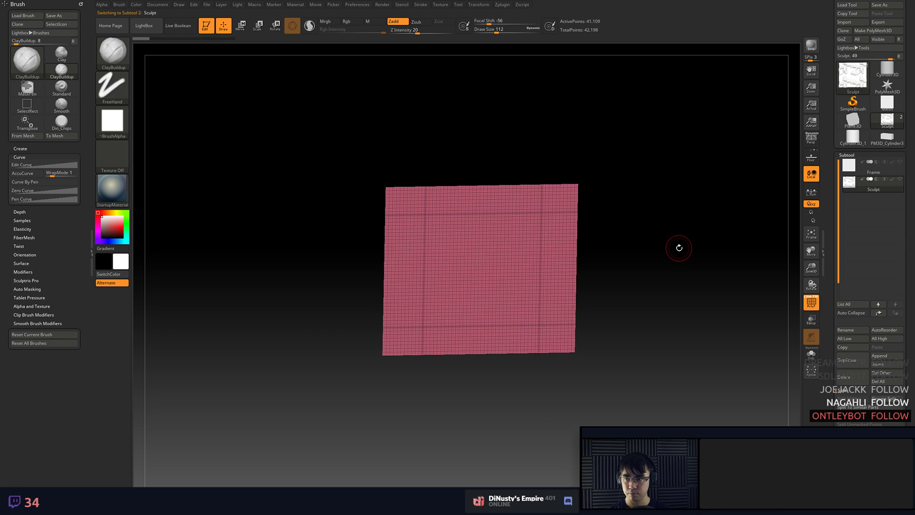
{"action": "mouse_move", "coordinate": [257, 188]}
{"action": "left_mouse_down"}
{"action": "mouse_move", "coordinate": [245, 187]}
{"action": "mouse_move", "coordinate": [243, 166]}
{"action": "mouse_move", "coordinate": [252, 175]}
{"action": "left_mouse_up"}
{"action": "key", "text": "2"}
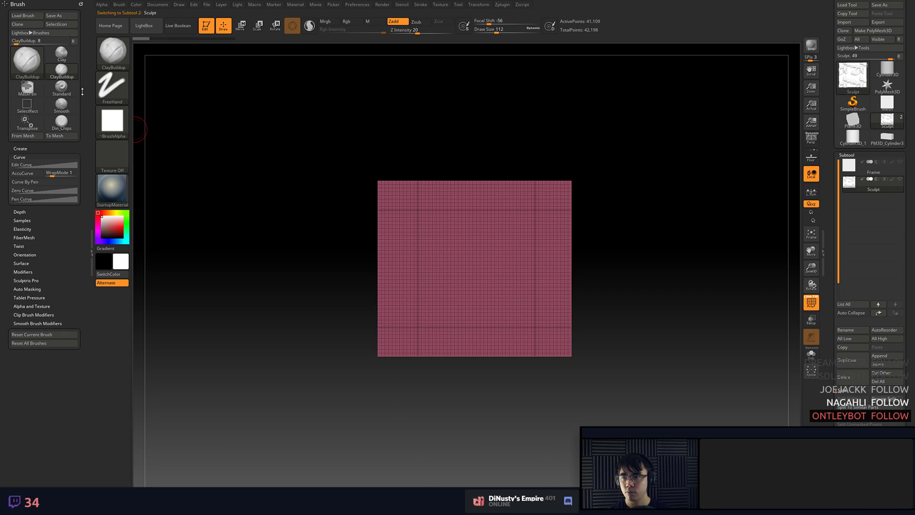
- Load the brush preset BrickDecIMM.ZBP from the TileDemo folder on the desktop
{"action": "left_click", "coordinate": [115, 127]}
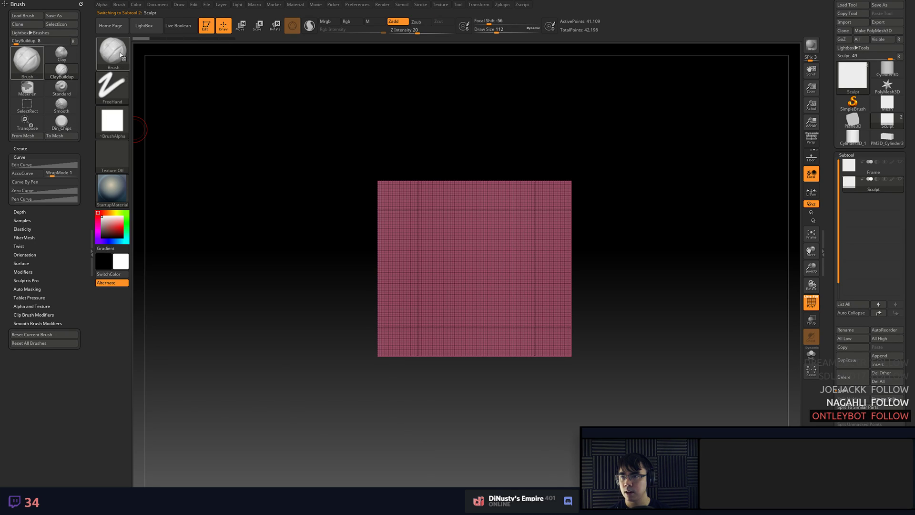
{"action": "left_click", "coordinate": [123, 53]}
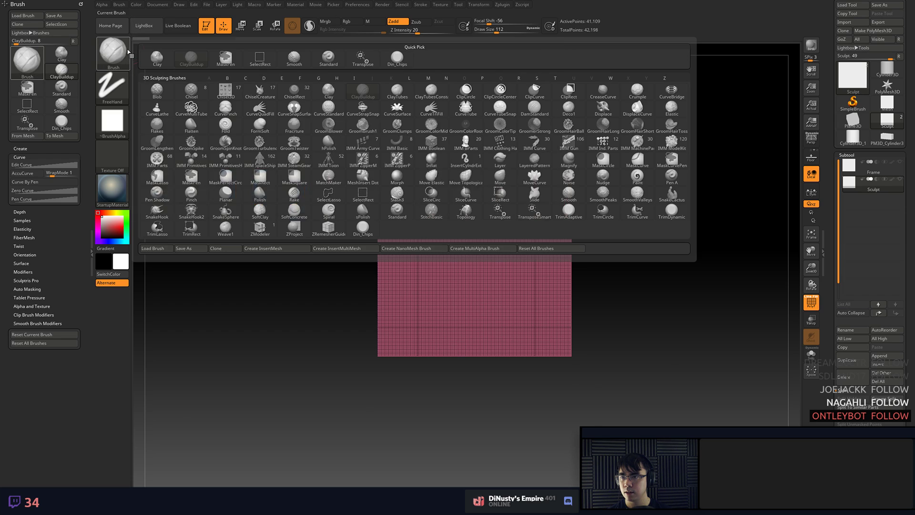
{"action": "left_click", "coordinate": [152, 249]}
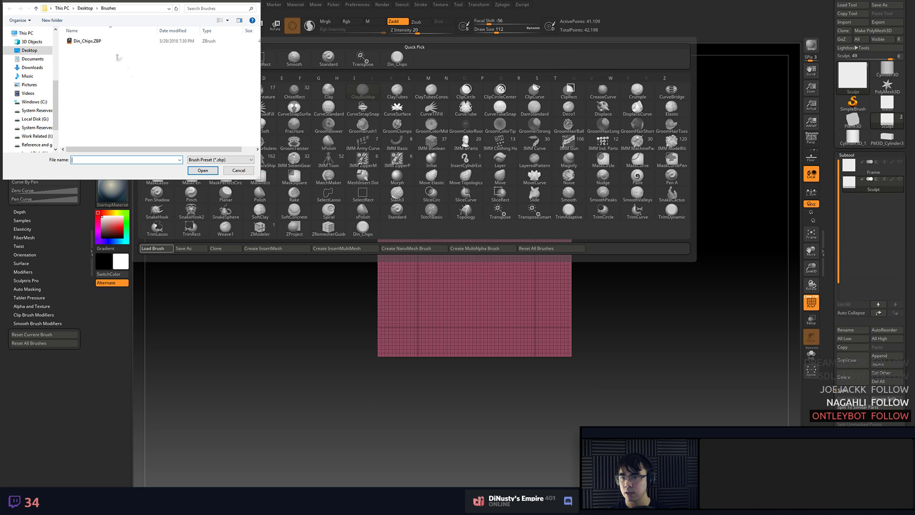
{"action": "left_click", "coordinate": [91, 8]}
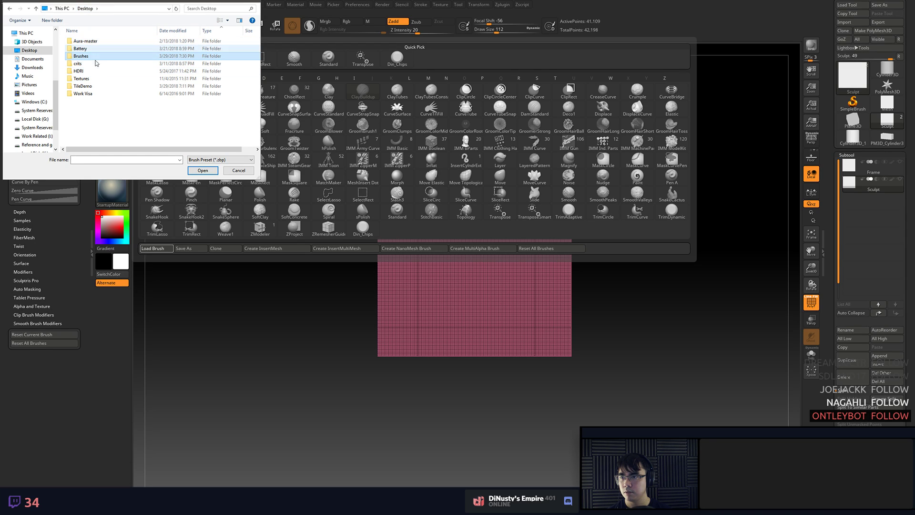
{"action": "double_click", "coordinate": [84, 86]}
{"action": "left_click", "coordinate": [93, 48]}
{"action": "left_click", "coordinate": [99, 41]}
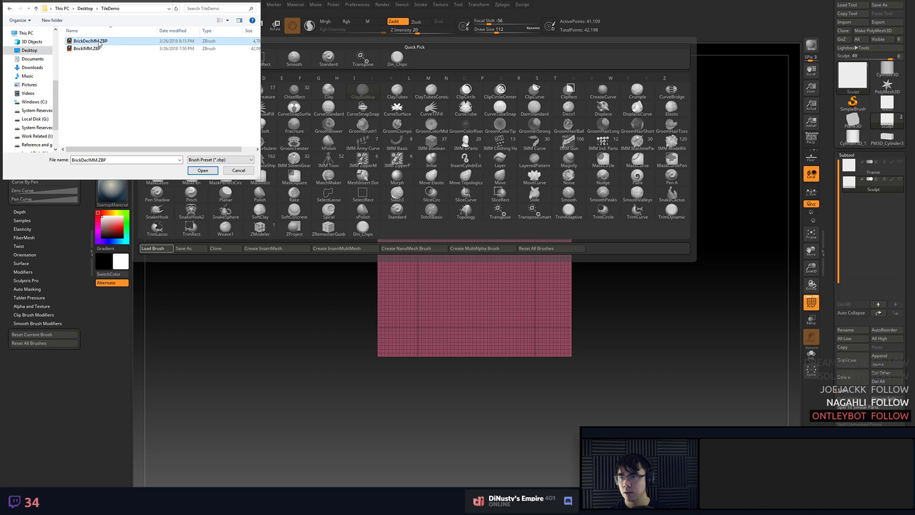
{"action": "double_click", "coordinate": [95, 42]}
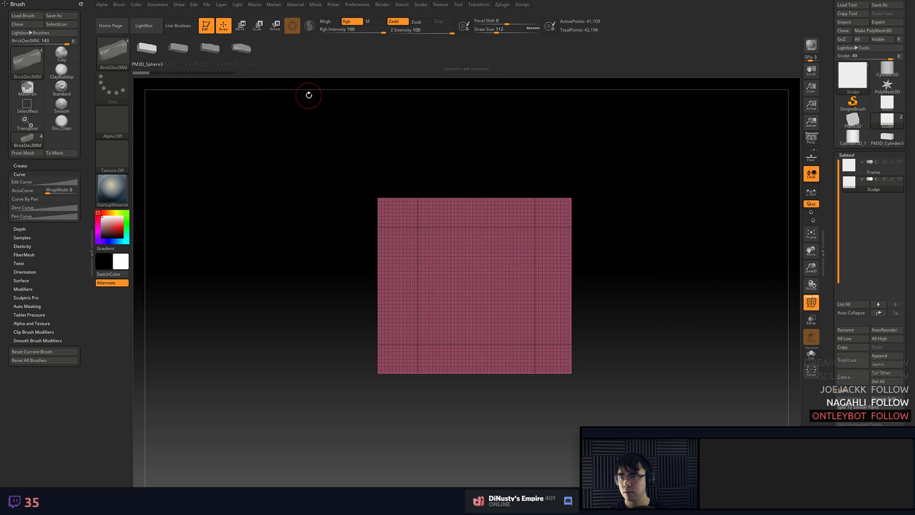
- Duplicate the Sculpt subtool and make the copy active
{"action": "left_click_drag", "start_coordinate": [322, 236], "coordinate": [334, 204]}
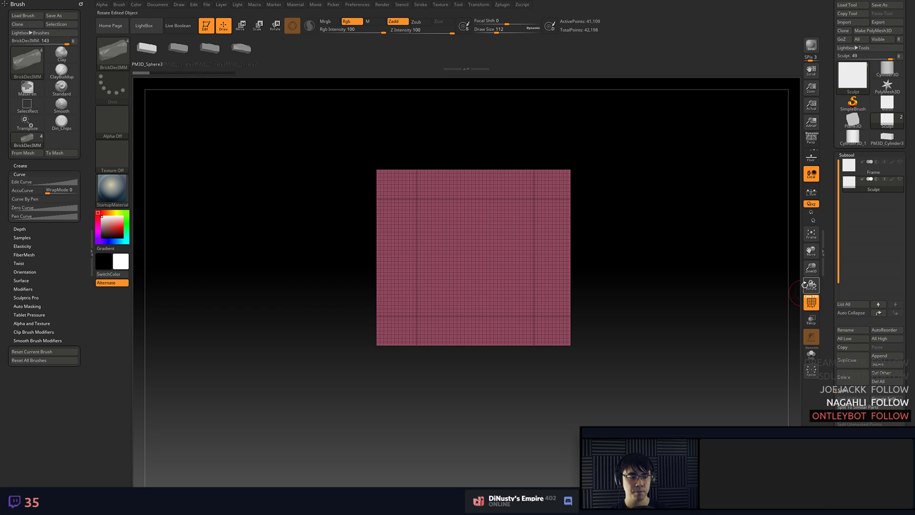
{"action": "left_click_drag", "start_coordinate": [655, 243], "coordinate": [718, 223], "text": "alt"}
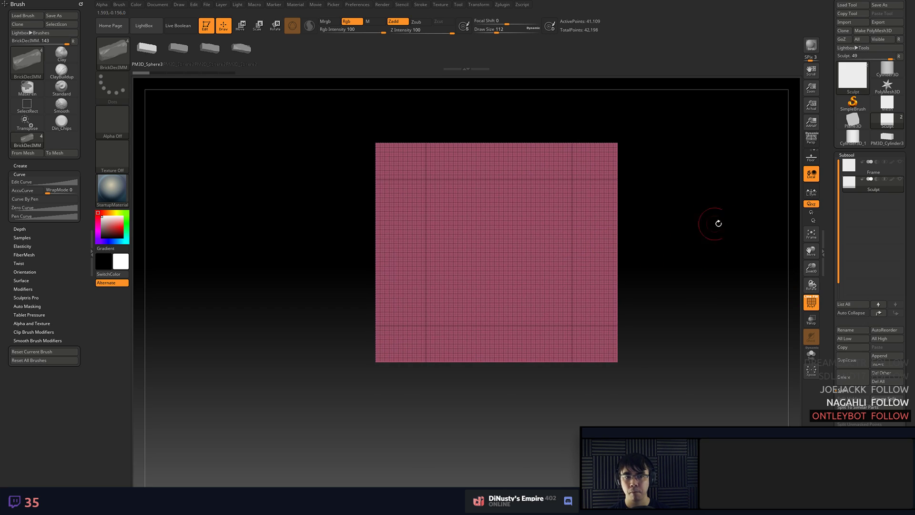
{"action": "left_click", "coordinate": [863, 364]}
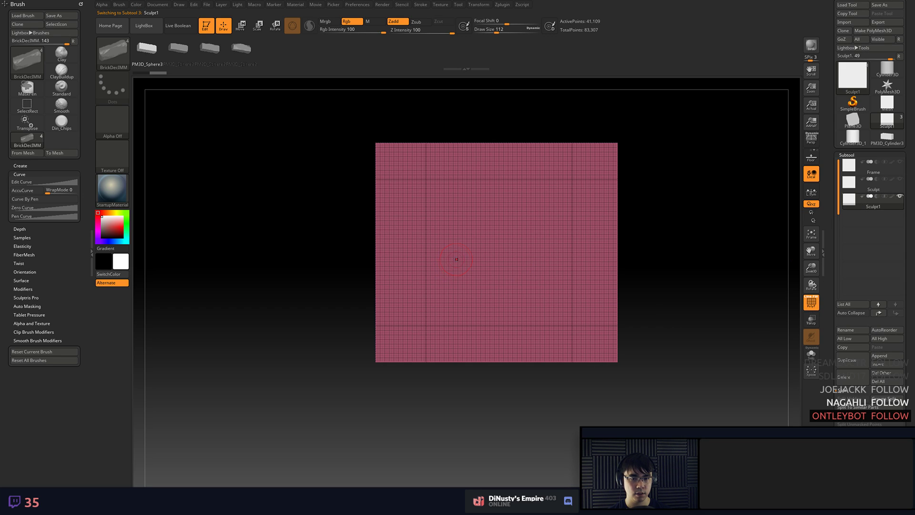
{"action": "left_click", "coordinate": [428, 286]}
- Lower the duplicated plane to subdivision level 1 and delete its higher subdivision levels
{"action": "left_click", "coordinate": [861, 155]}
{"action": "left_click", "coordinate": [849, 163]}
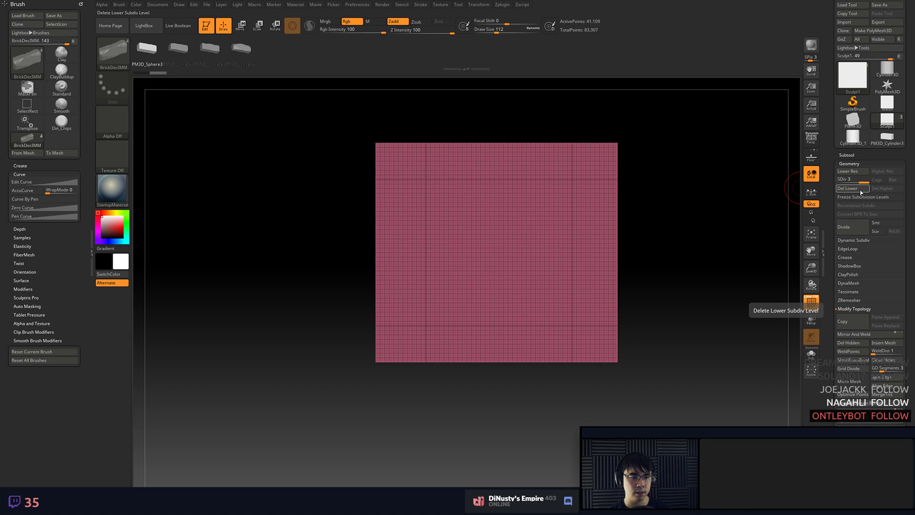
{"action": "left_click_drag", "start_coordinate": [864, 183], "coordinate": [840, 184]}
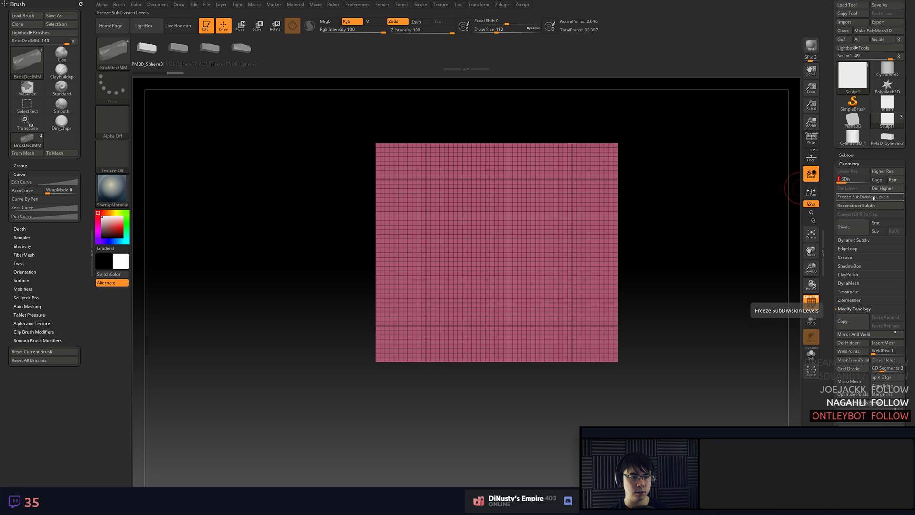
{"action": "left_click", "coordinate": [884, 188]}
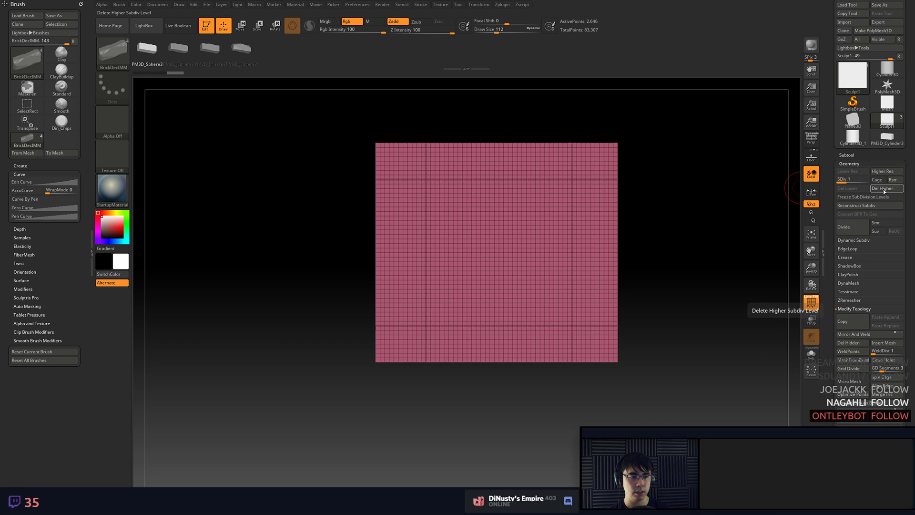
- Return to the subtool list and insert a BrickDecIMM brick near the centre of the duplicated plane
{"action": "left_click", "coordinate": [841, 155]}
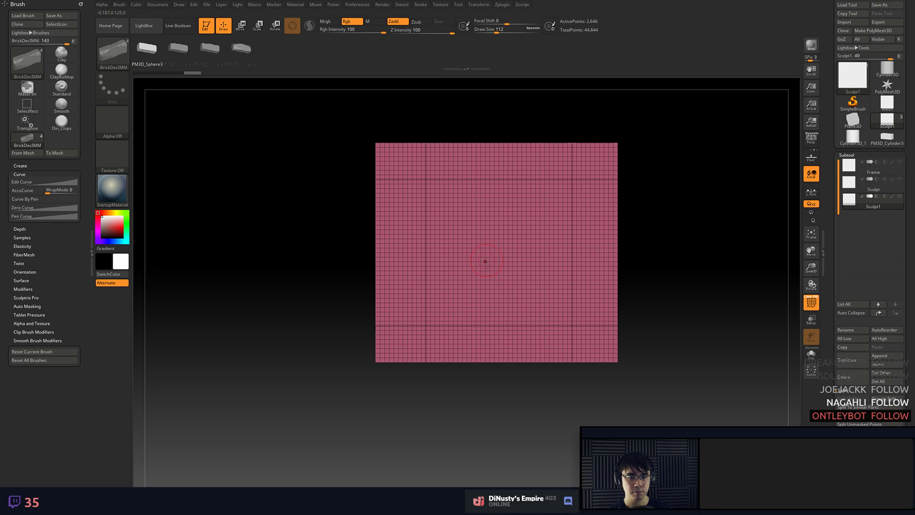
{"action": "left_click_drag", "start_coordinate": [485, 261], "coordinate": [488, 292]}
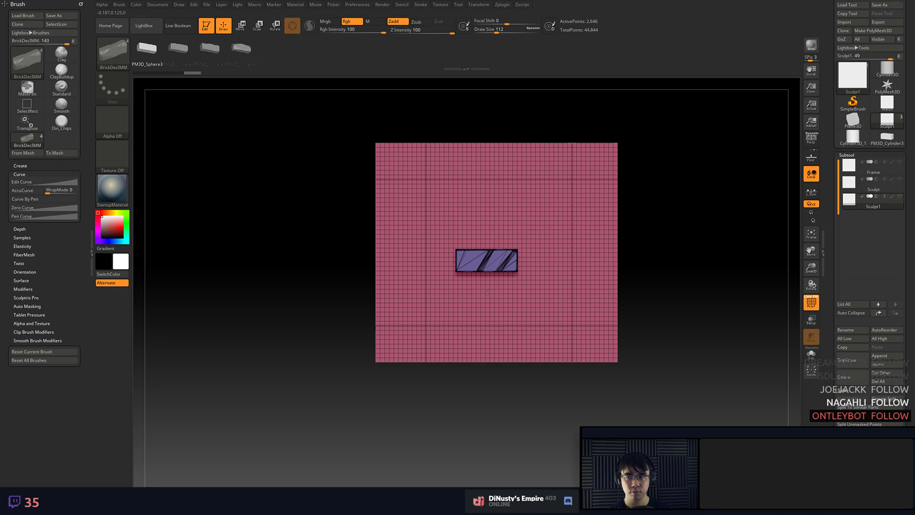
- Undo the brick near the plane's centre and insert two staggered BrickDecIMM bricks in the plane's upper-left area
{"action": "left_click_drag", "start_coordinate": [653, 266], "coordinate": [667, 284], "text": "alt"}
{"action": "key", "text": "ctrl+z"}
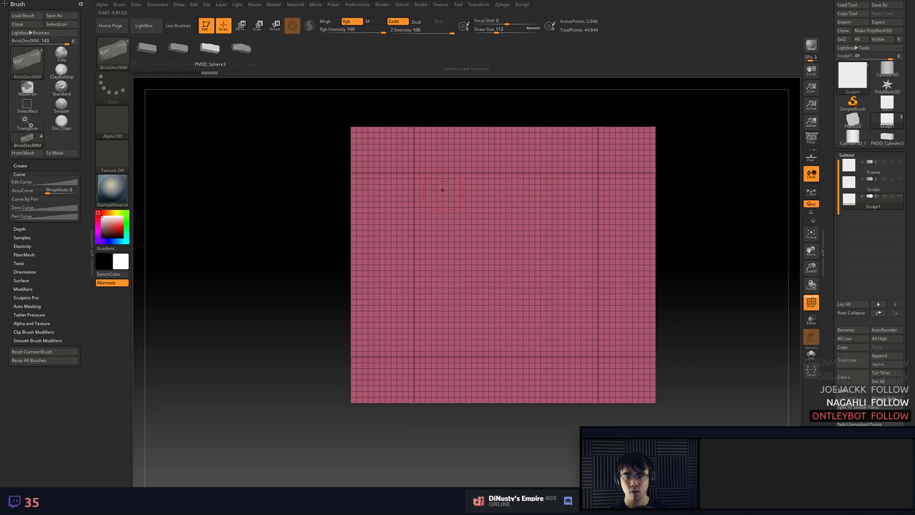
{"action": "left_click", "coordinate": [241, 48]}
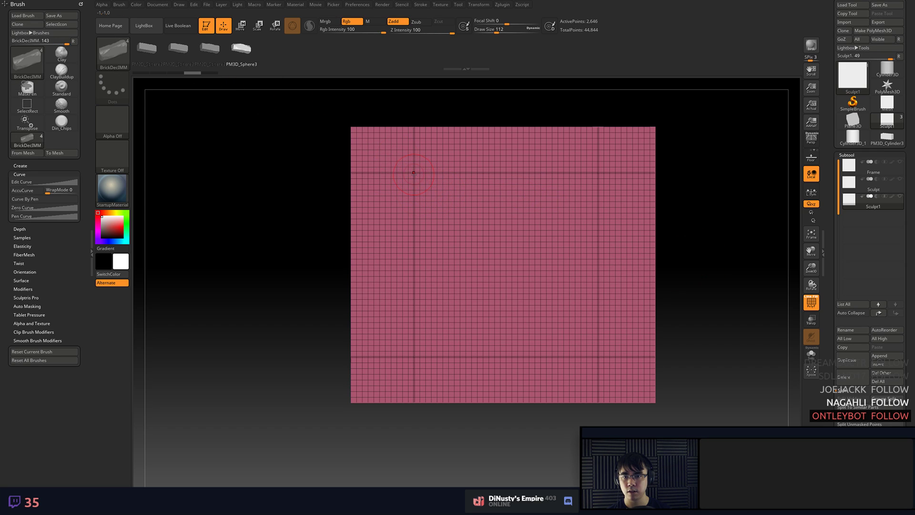
{"action": "mouse_move", "coordinate": [413, 173]}
{"action": "left_mouse_down"}
{"action": "mouse_move", "coordinate": [413, 223]}
{"action": "mouse_move", "coordinate": [431, 201]}
{"action": "mouse_move", "coordinate": [451, 210]}
{"action": "mouse_move", "coordinate": [450, 244]}
{"action": "mouse_move", "coordinate": [414, 215]}
{"action": "mouse_move", "coordinate": [470, 262]}
{"action": "mouse_move", "coordinate": [452, 271]}
{"action": "mouse_move", "coordinate": [462, 247]}
{"action": "mouse_move", "coordinate": [435, 224]}
{"action": "left_mouse_up"}
{"action": "key", "text": "ctrl+z"}
{"action": "key", "text": "space"}
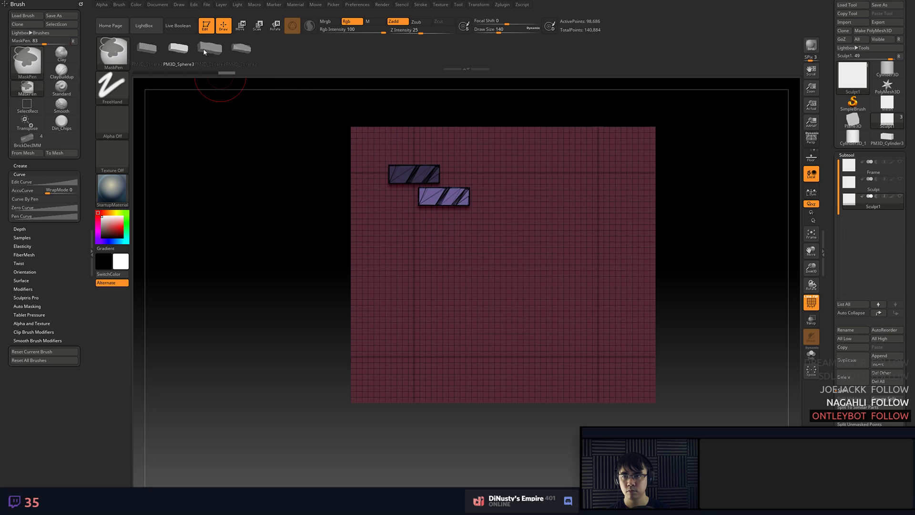
- Insert three more staggered bricks using different BrickDecIMM shapes, continuing the stack downward below the first two
{"action": "left_click", "coordinate": [427, 245], "text": "ctrl"}
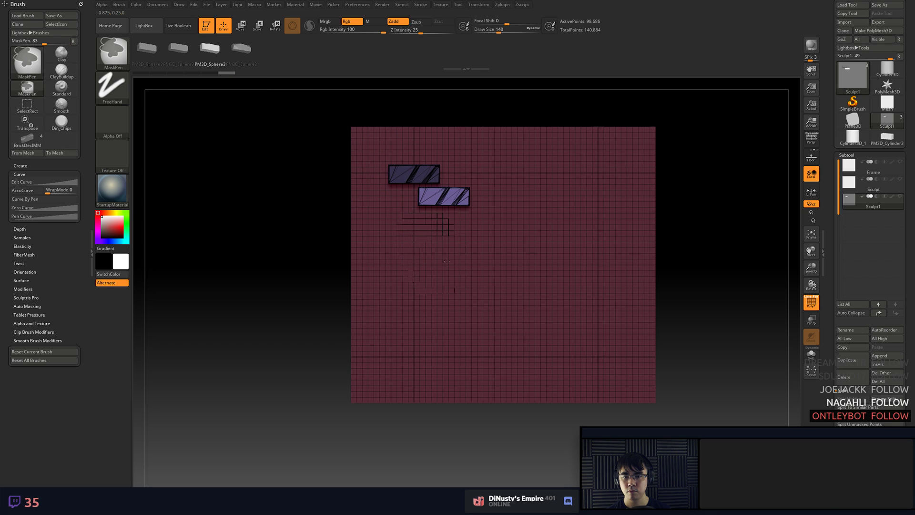
{"action": "mouse_move", "coordinate": [441, 248]}
{"action": "left_mouse_down"}
{"action": "mouse_move", "coordinate": [440, 292]}
{"action": "mouse_move", "coordinate": [414, 264]}
{"action": "mouse_move", "coordinate": [450, 227]}
{"action": "mouse_move", "coordinate": [431, 216]}
{"action": "mouse_move", "coordinate": [443, 205]}
{"action": "left_mouse_up"}
{"action": "left_click", "coordinate": [208, 52]}
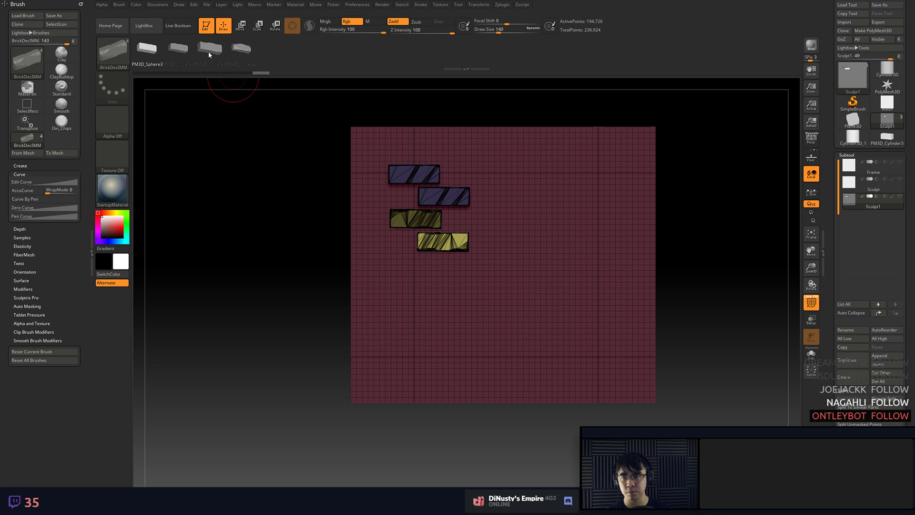
{"action": "left_click_drag", "start_coordinate": [439, 282], "coordinate": [458, 351]}
{"action": "key", "text": "ctrl+z"}
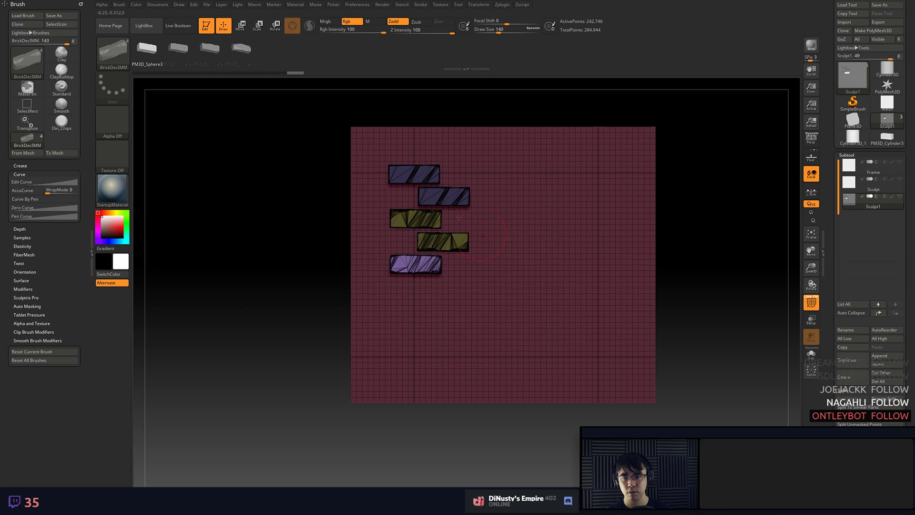
- Insert a brick beside the second-row brick and another beside the fourth-row brick, filling both rows toward the plane's left edge
{"action": "left_click", "coordinate": [180, 47]}
{"action": "left_click_drag", "start_coordinate": [500, 256], "coordinate": [504, 294]}
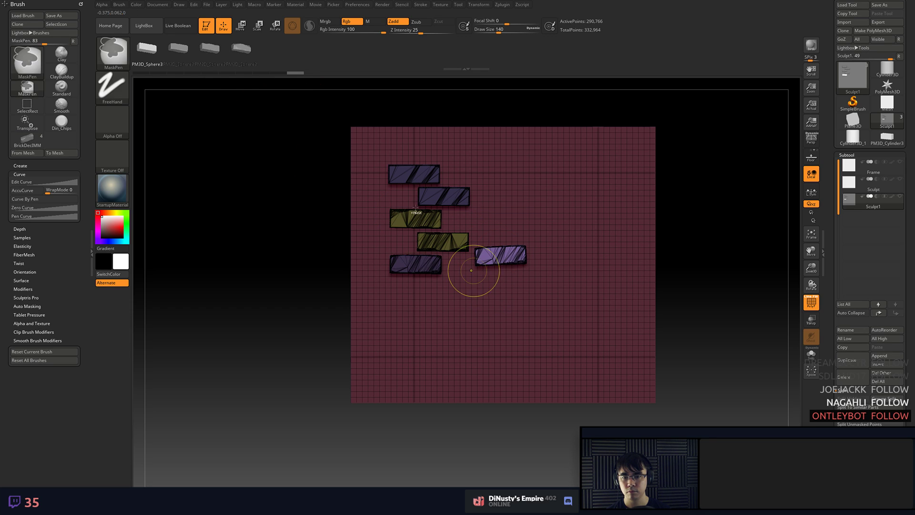
{"action": "key", "text": "ctrl+z"}
{"action": "left_click", "coordinate": [248, 57]}
{"action": "left_click_drag", "start_coordinate": [520, 255], "coordinate": [387, 301]}
{"action": "mouse_move", "coordinate": [493, 290]}
{"action": "left_mouse_down"}
{"action": "mouse_move", "coordinate": [474, 247]}
{"action": "mouse_move", "coordinate": [487, 246]}
{"action": "mouse_move", "coordinate": [390, 165]}
{"action": "left_mouse_up"}
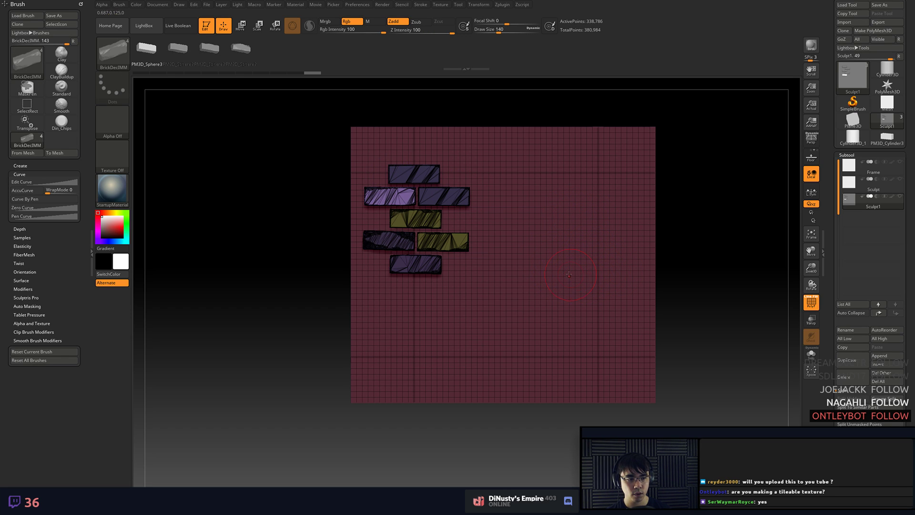
- Insert a brick in a sixth row below right of the stack and another in a seventh row near the plane's left edge
{"action": "left_click_drag", "start_coordinate": [491, 266], "coordinate": [498, 265]}
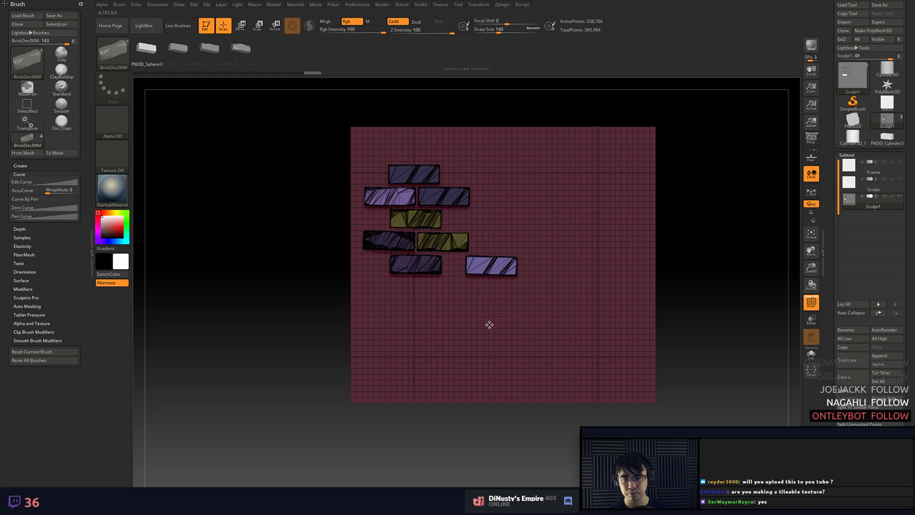
{"action": "left_click_drag", "start_coordinate": [489, 324], "coordinate": [445, 344]}
{"action": "key", "text": "Right"}
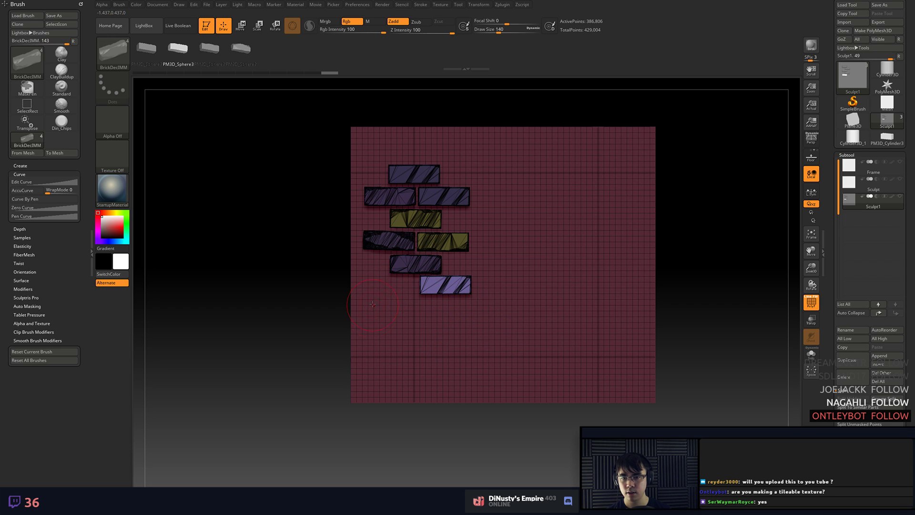
{"action": "left_click_drag", "start_coordinate": [373, 304], "coordinate": [380, 344]}
{"action": "key", "text": "ctrl"}
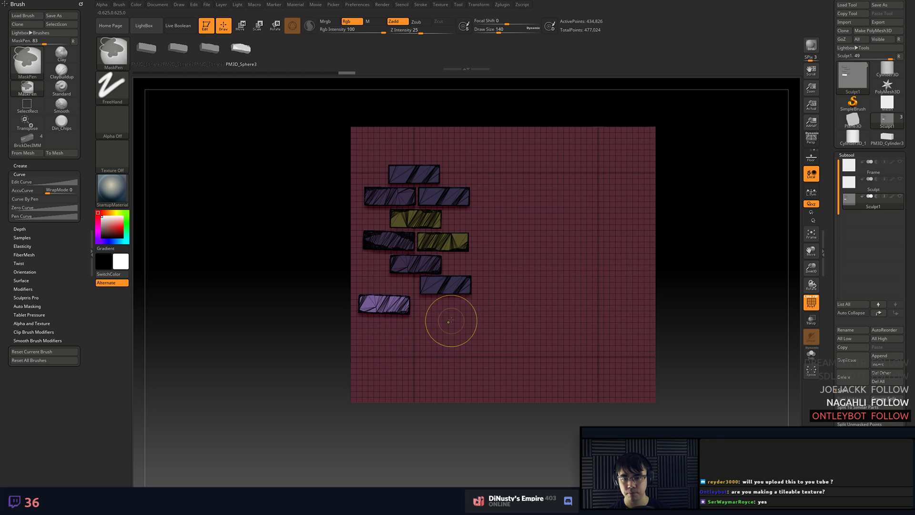
- Insert bricks in the open spots of the sixth and seventh rows, plus one centred in an eighth row
{"action": "left_click", "coordinate": [209, 48]}
{"action": "left_click_drag", "start_coordinate": [460, 346], "coordinate": [438, 351]}
{"action": "left_click_drag", "start_coordinate": [394, 285], "coordinate": [390, 249]}
{"action": "left_click_drag", "start_coordinate": [446, 354], "coordinate": [416, 363]}
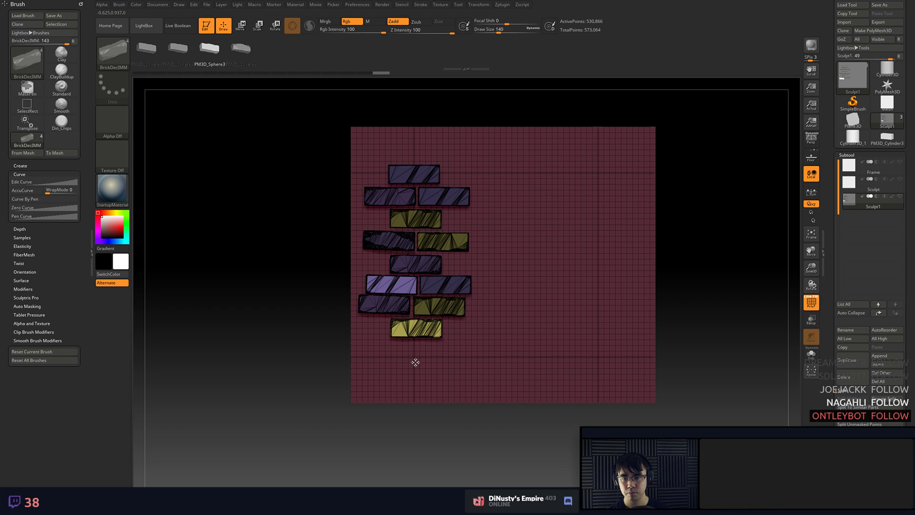
- Try one more brick in a ninth row, then undo it together with the eighth-row brick
{"action": "left_click_drag", "start_coordinate": [416, 362], "coordinate": [443, 391]}
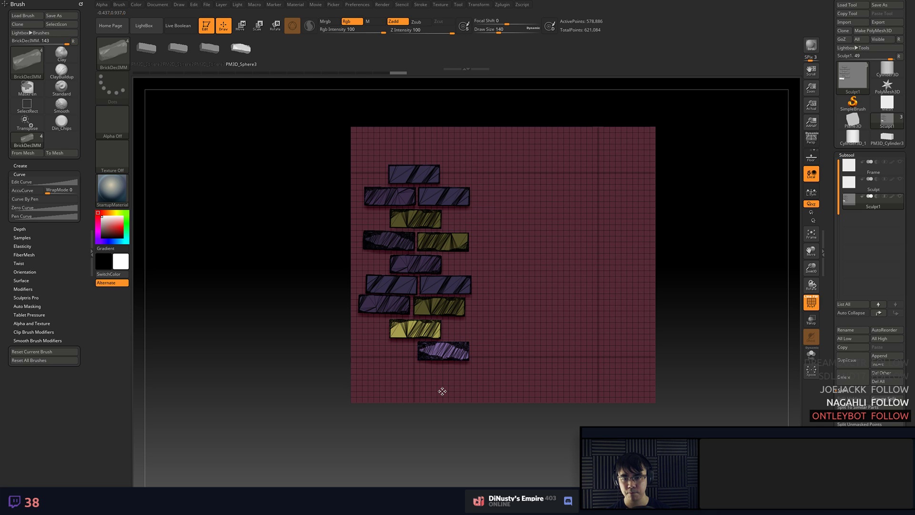
{"action": "key", "text": "ctrl+z"}
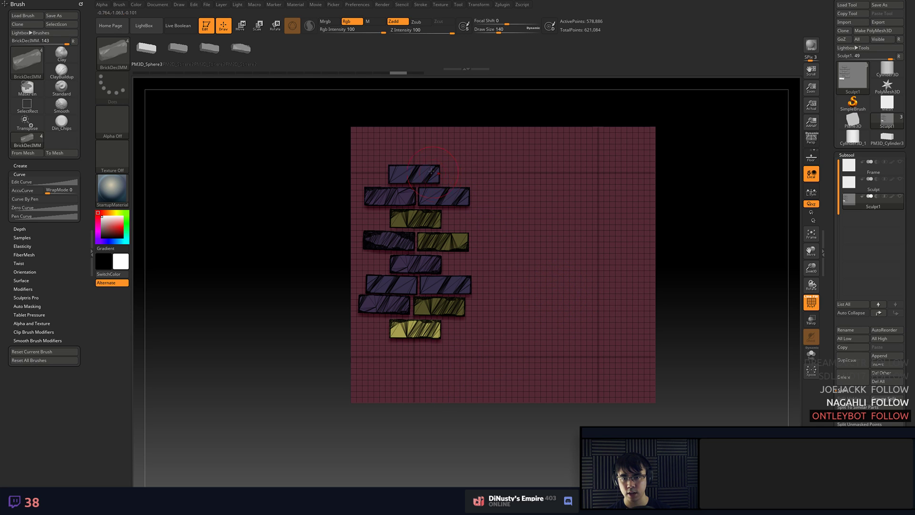
{"action": "left_click_drag", "start_coordinate": [430, 170], "coordinate": [429, 170]}
{"action": "key", "text": "ctrl+z"}
{"action": "key", "text": "ctrl+z"}
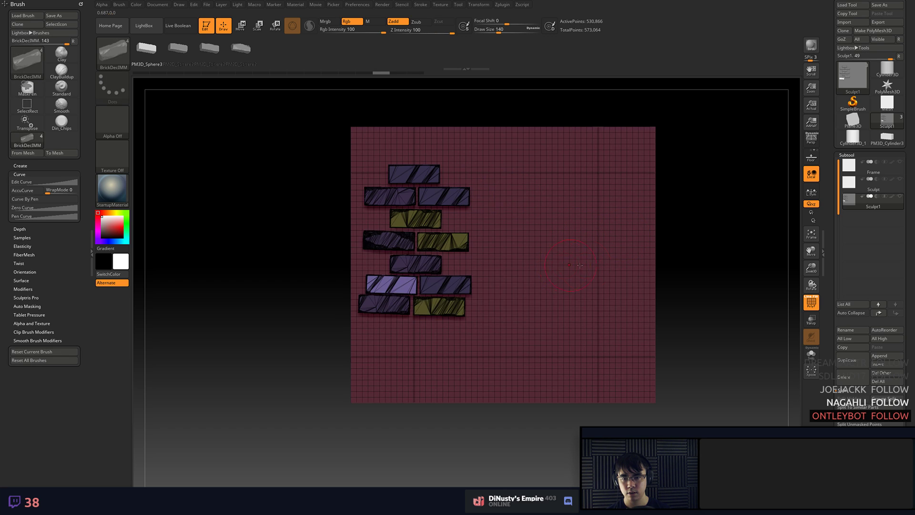
- Activate the Move gizmo on the right brick of the bottom row, masking all other polygroups
{"action": "key", "text": "w"}
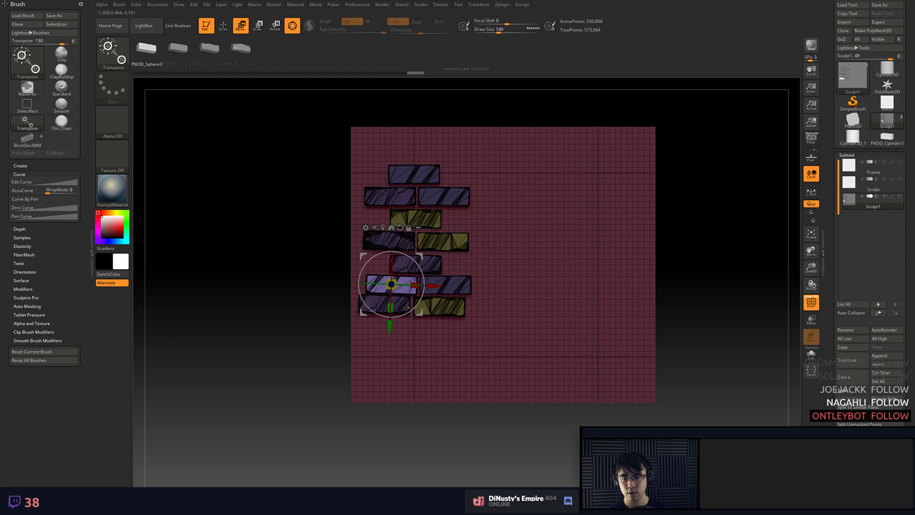
{"action": "key", "text": "q"}
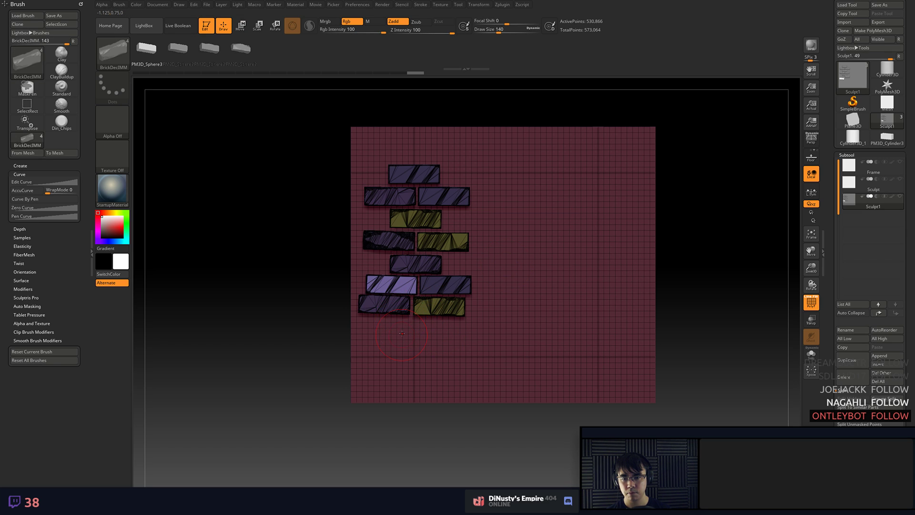
{"action": "key", "text": "ctrl"}
{"action": "key", "text": "w"}
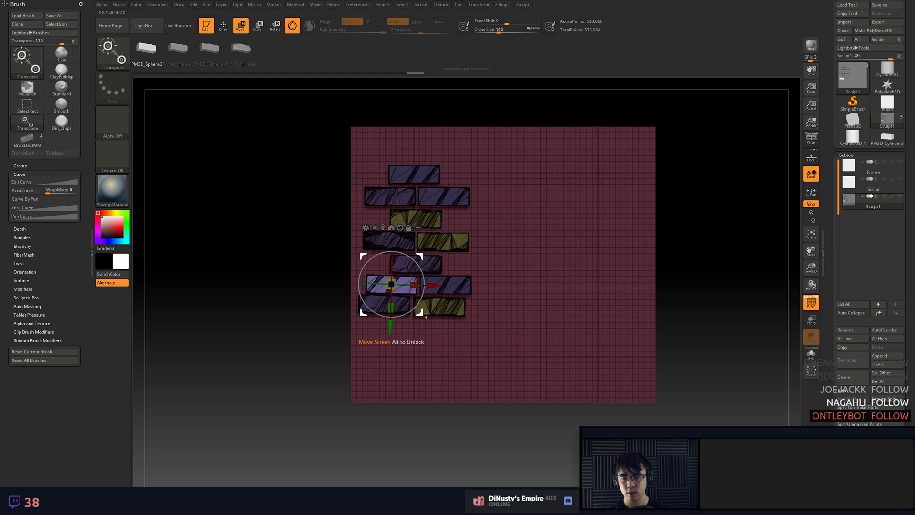
{"action": "left_click", "coordinate": [441, 311], "text": "ctrl"}
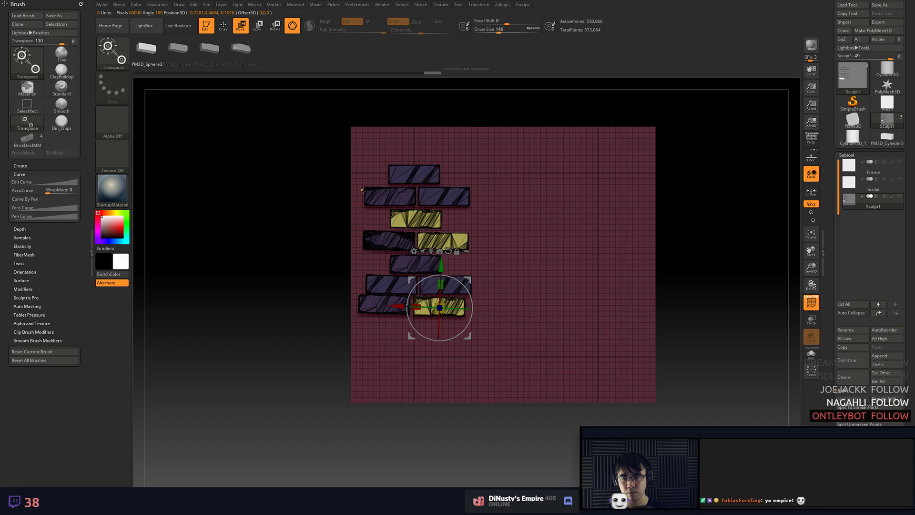
{"action": "key", "text": "q"}
{"action": "mouse_move", "coordinate": [296, 180]}
{"action": "left_mouse_down", "text": "ctrl+shift"}
{"action": "mouse_move", "coordinate": [470, 245]}
{"action": "mouse_move", "coordinate": [484, 276]}
{"action": "left_mouse_up", "text": "ctrl+shift"}
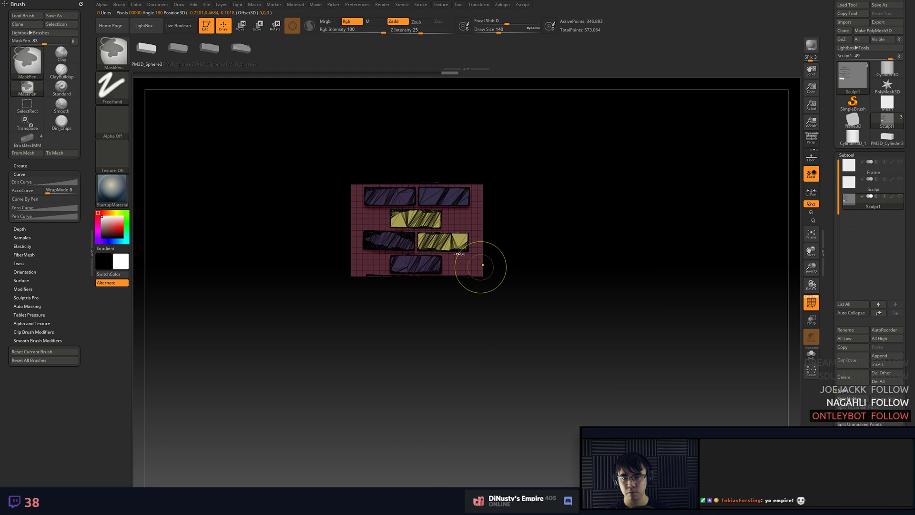
{"action": "key", "text": "ctrl+z"}
{"action": "left_click_drag", "start_coordinate": [310, 187], "coordinate": [513, 273], "text": "ctrl+shift"}
{"action": "key", "text": "ctrl+z"}
- Mask the two upper bricks sharing its polygroup and move the bottom row's right brick left along X
{"action": "left_click_drag", "start_coordinate": [286, 275], "coordinate": [516, 176], "text": "ctrl"}
{"action": "key", "text": "w"}
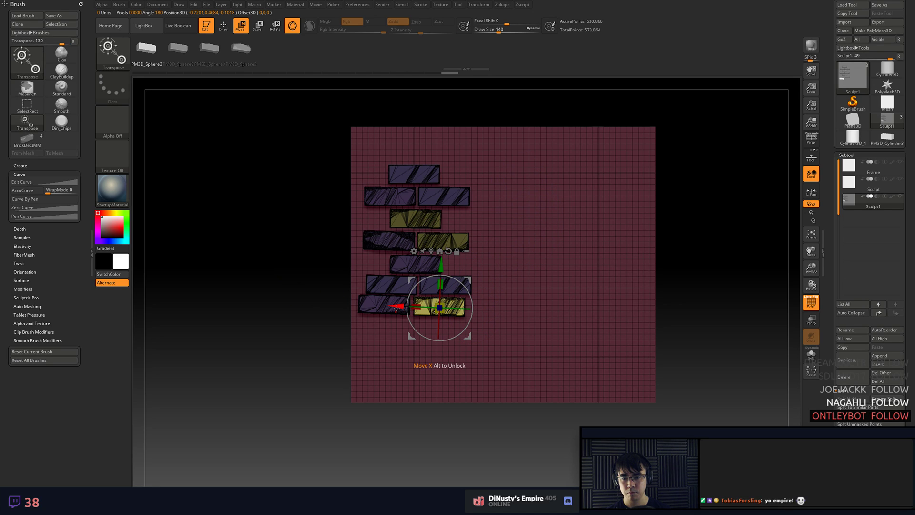
{"action": "left_click_drag", "start_coordinate": [396, 309], "coordinate": [377, 310]}
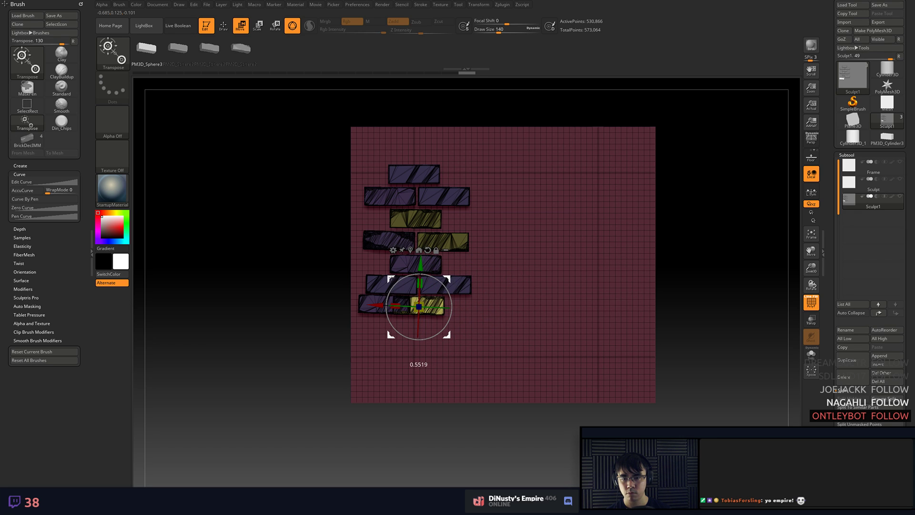
{"action": "key", "text": "q"}
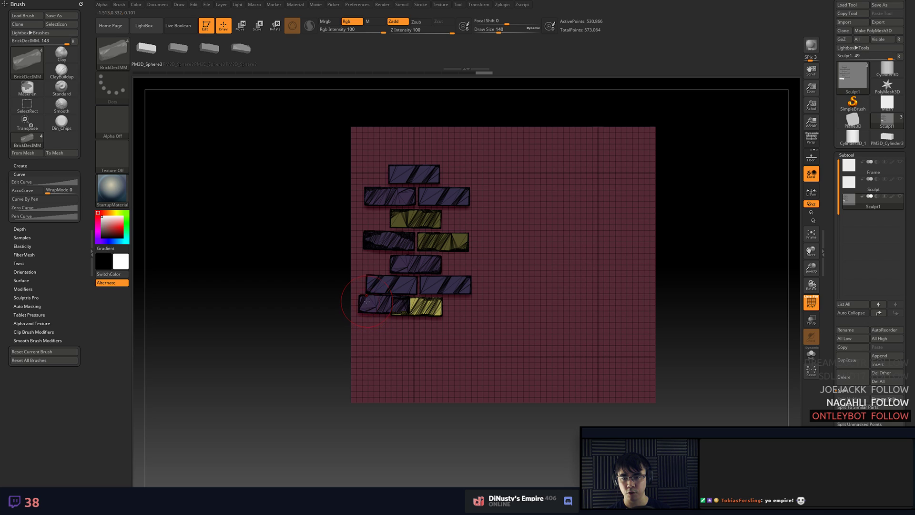
{"action": "key", "text": "w"}
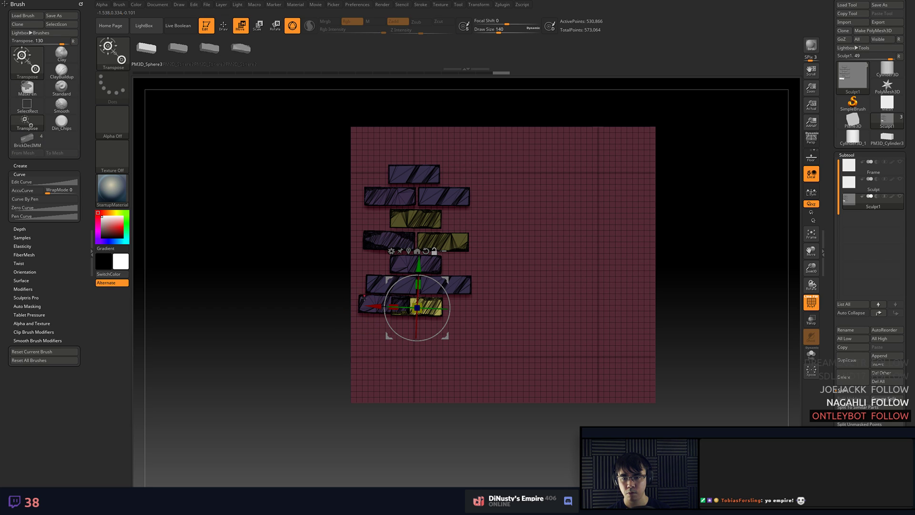
{"action": "key", "text": "q"}
{"action": "key", "text": "w"}
{"action": "left_click_drag", "start_coordinate": [367, 305], "coordinate": [339, 307]}
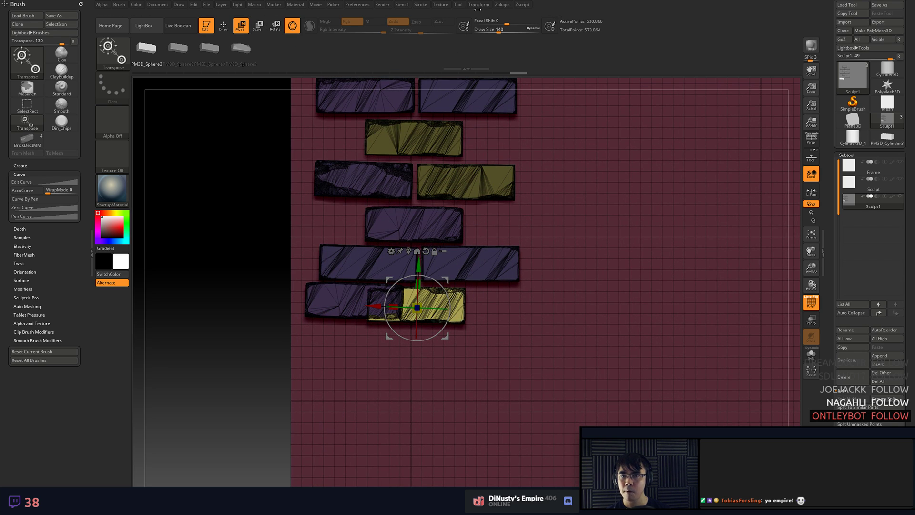
- Assign a separate polygroup to every brick and the plane with Auto Groups
{"action": "left_click_drag", "start_coordinate": [830, 203], "coordinate": [831, 157]}
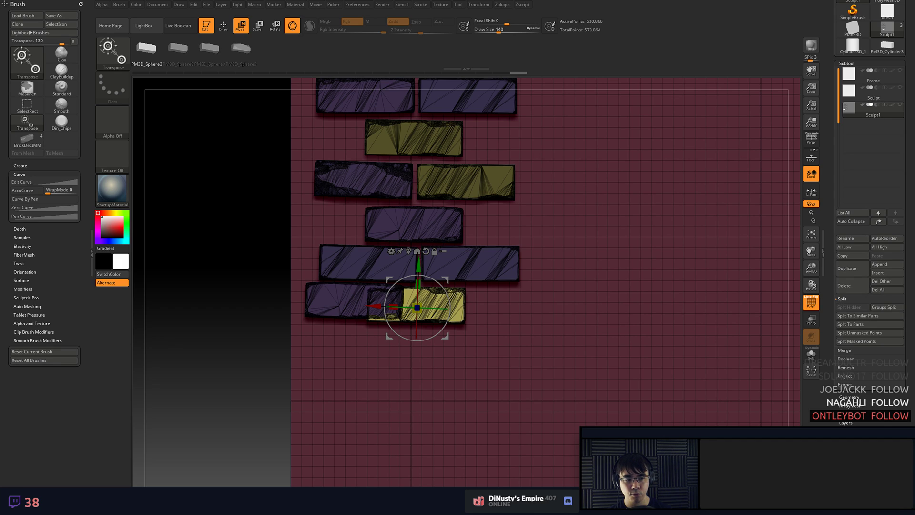
{"action": "left_click", "coordinate": [849, 62]}
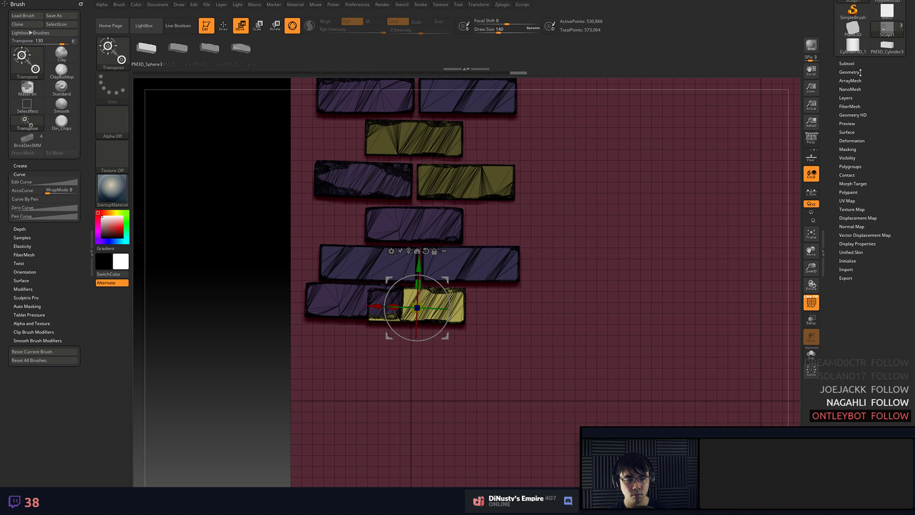
{"action": "left_click", "coordinate": [849, 63]}
{"action": "left_click", "coordinate": [850, 64]}
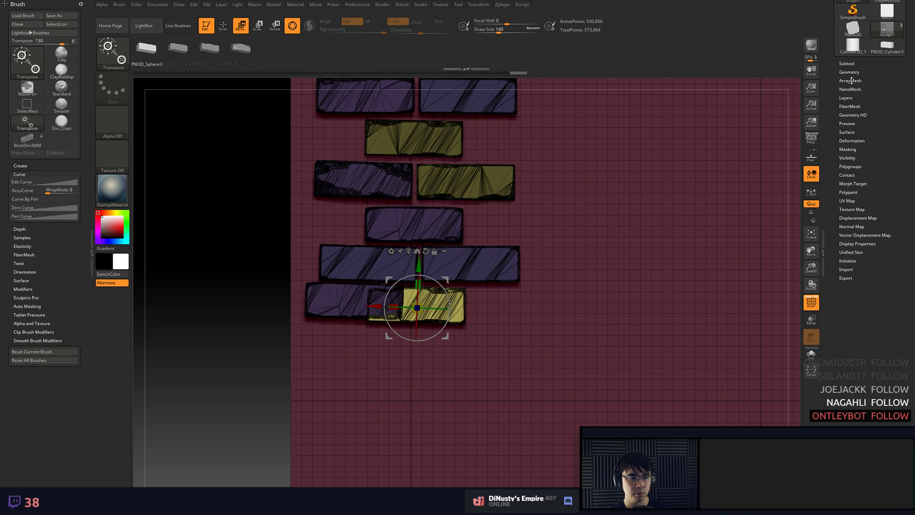
{"action": "left_click", "coordinate": [850, 166]}
{"action": "left_click", "coordinate": [856, 175]}
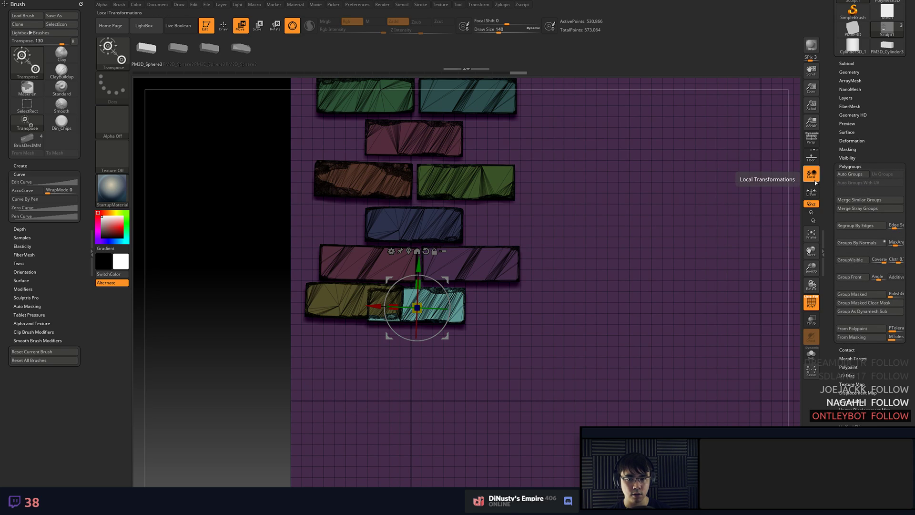
- Isolate the left brick of the bottom row by its polygroup and move it into a new row below, offset to the right
{"action": "left_click", "coordinate": [326, 291], "text": "ctrl"}
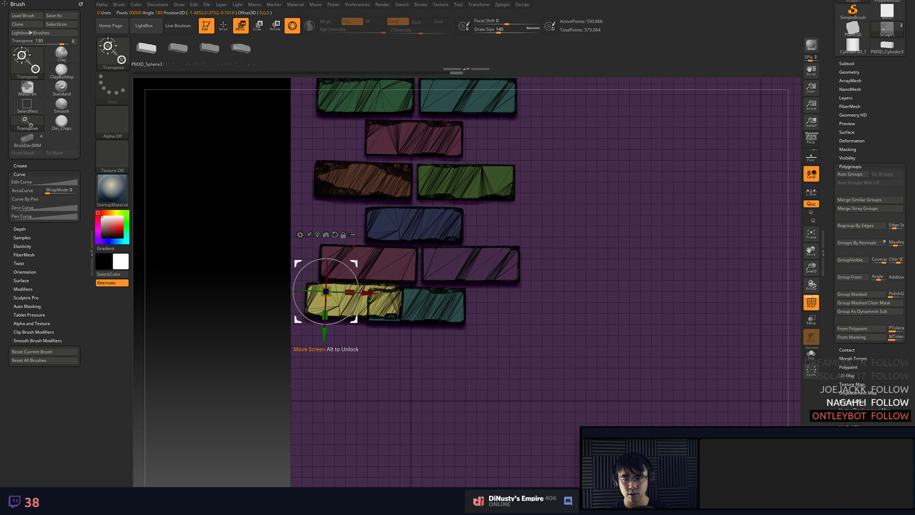
{"action": "left_click_drag", "start_coordinate": [348, 281], "coordinate": [465, 306]}
{"action": "right_click_drag", "start_coordinate": [570, 285], "coordinate": [524, 262], "text": "ctrl"}
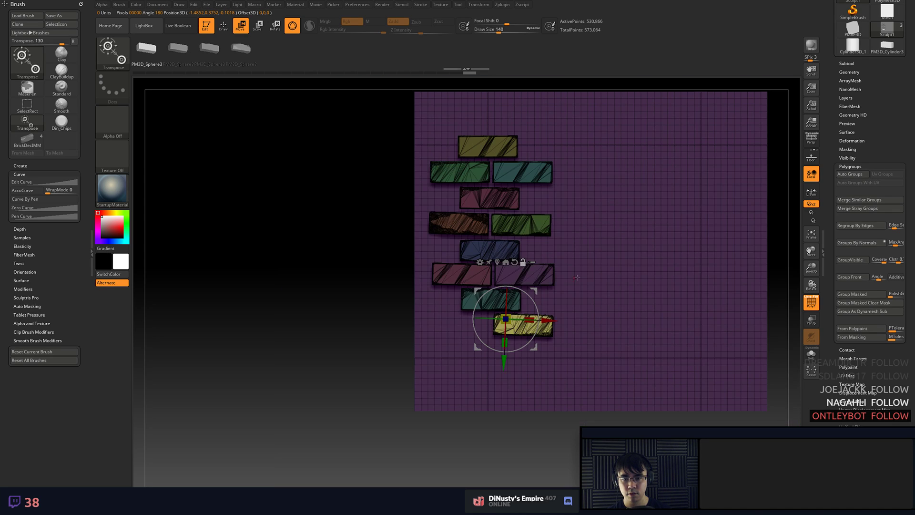
{"action": "left_click_drag", "start_coordinate": [531, 299], "coordinate": [531, 298]}
- Isolate the left brick of the fourth row and place a duplicate of it beside the brick in the bottom row
{"action": "left_click", "coordinate": [532, 233]}
{"action": "left_click", "coordinate": [539, 224], "text": "ctrl"}
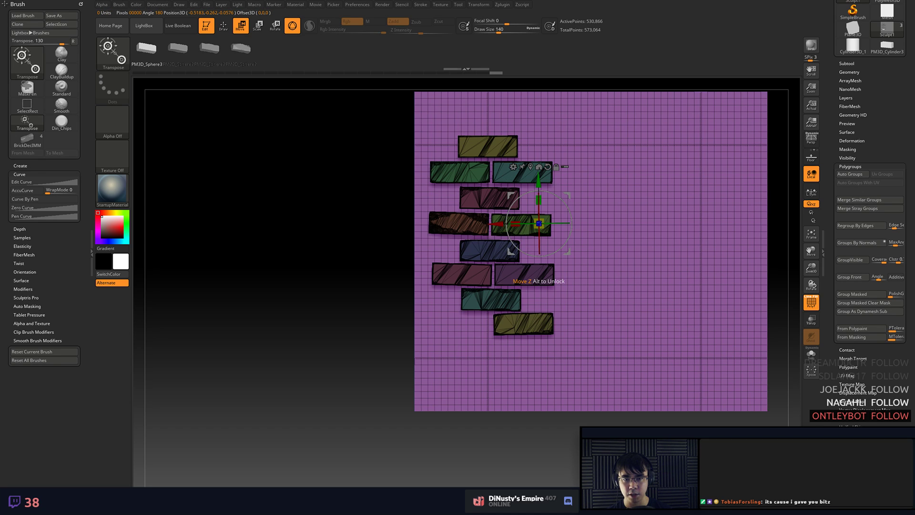
{"action": "left_click", "coordinate": [459, 228], "text": "alt"}
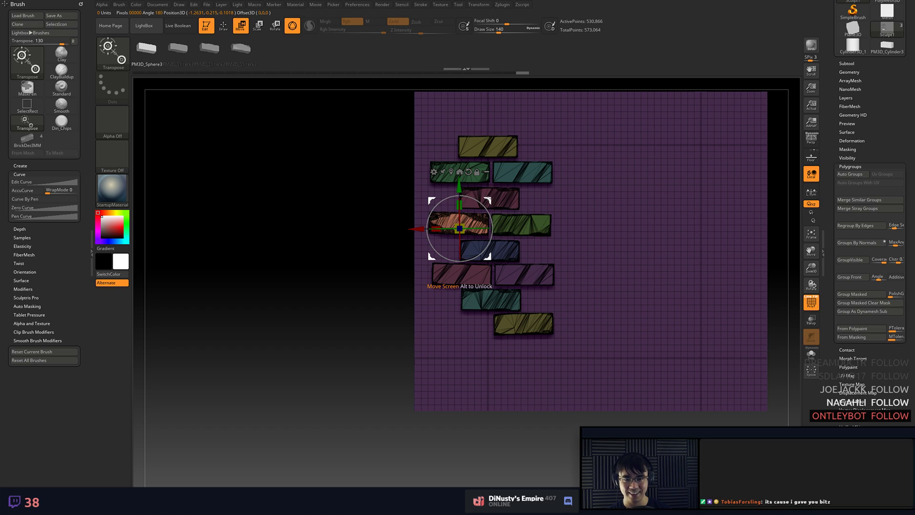
{"action": "left_click_drag", "start_coordinate": [460, 228], "coordinate": [463, 330], "text": "ctrl"}
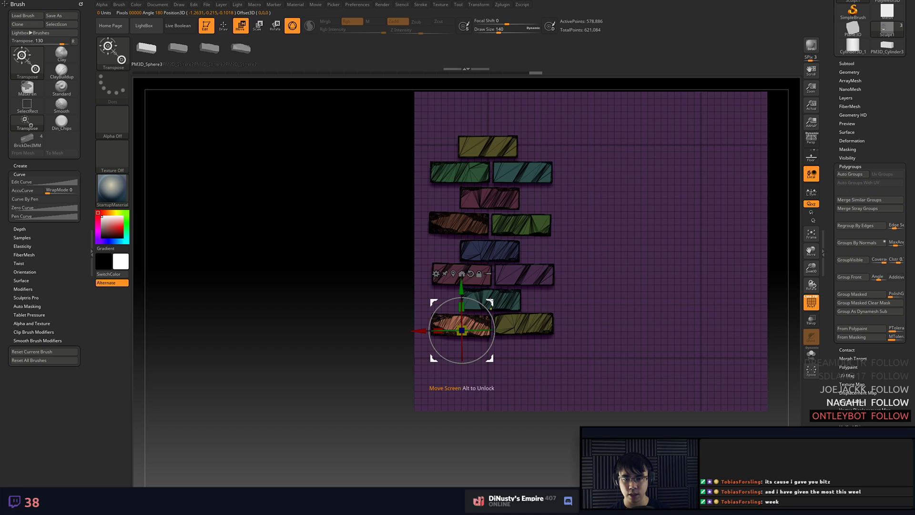
- Split the top brick off into its own subtool with Split Masked Points
{"action": "left_click", "coordinate": [496, 139], "text": "alt"}
{"action": "key", "text": "q"}
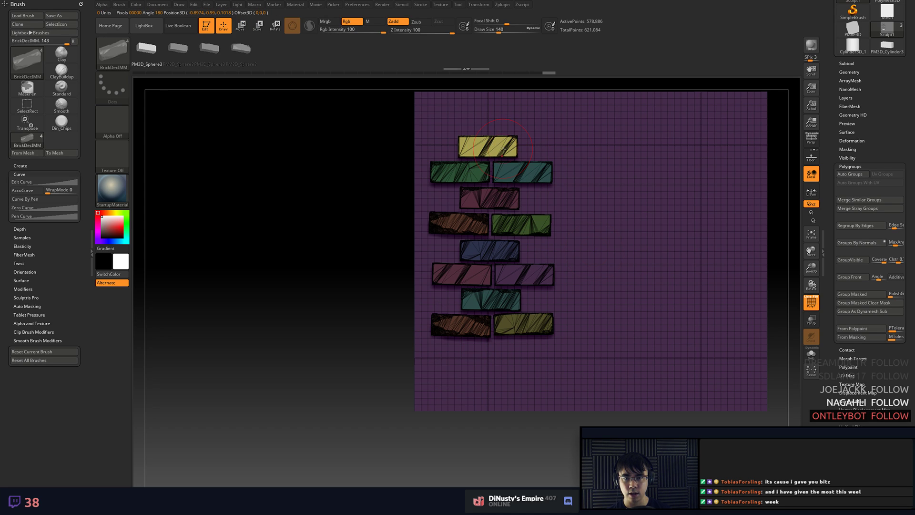
{"action": "left_click", "coordinate": [857, 64]}
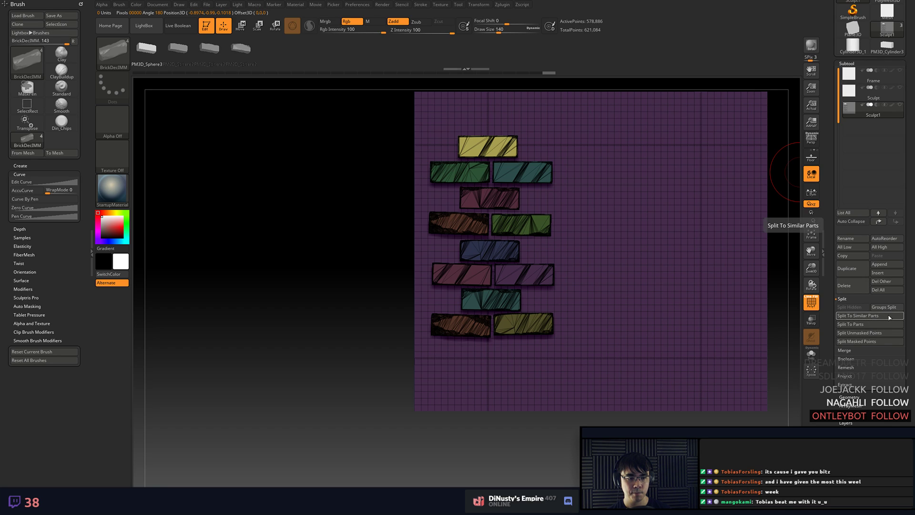
{"action": "left_click", "coordinate": [871, 341]}
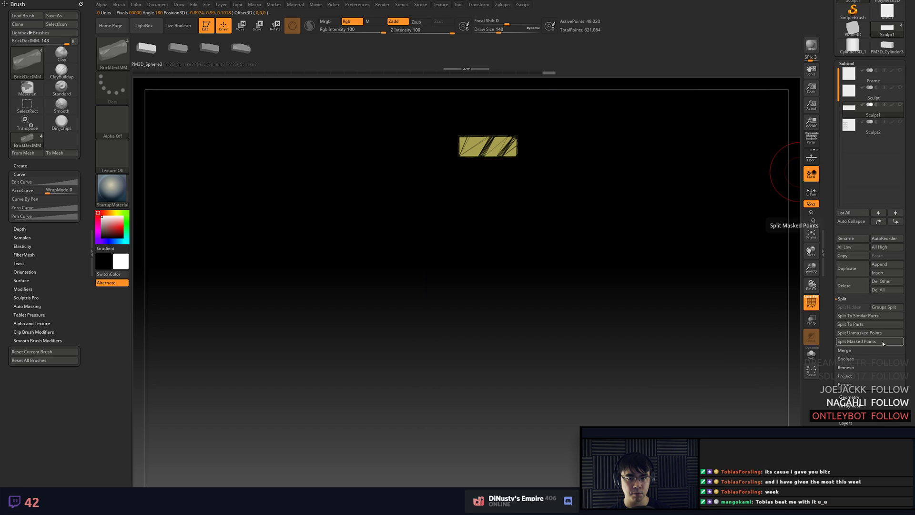
- Isolate the plane in the Sculpt2 subtool, split it from the bricks with Split Hidden, and delete the plane's subtool
{"action": "left_click", "coordinate": [856, 127]}
{"action": "key", "text": "ctrl+a"}
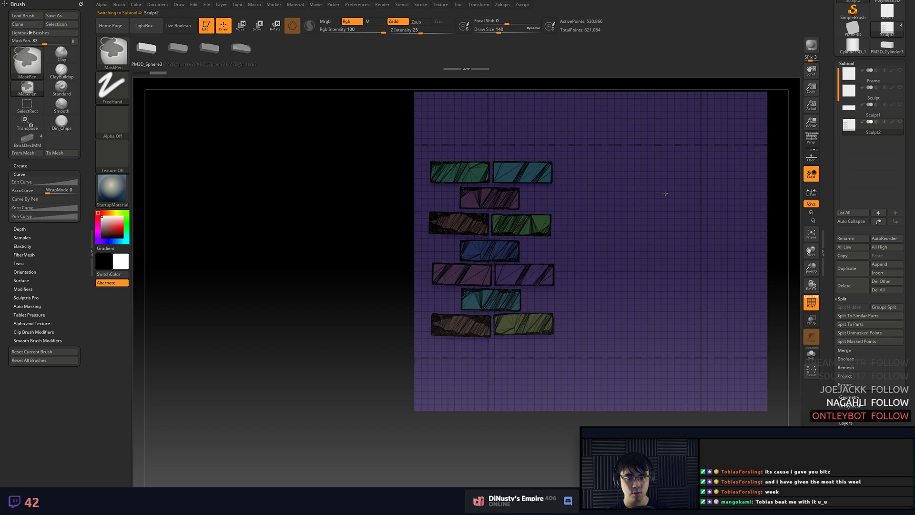
{"action": "key", "text": "ctrl+shift+a"}
{"action": "left_click", "coordinate": [667, 192], "text": "ctrl+shift"}
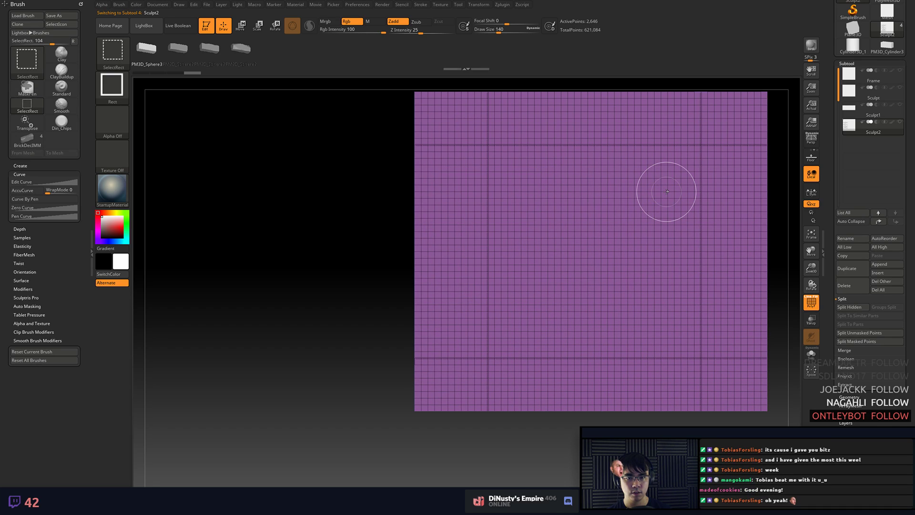
{"action": "left_click", "coordinate": [667, 191], "text": "ctrl+shift"}
{"action": "left_click", "coordinate": [850, 307]}
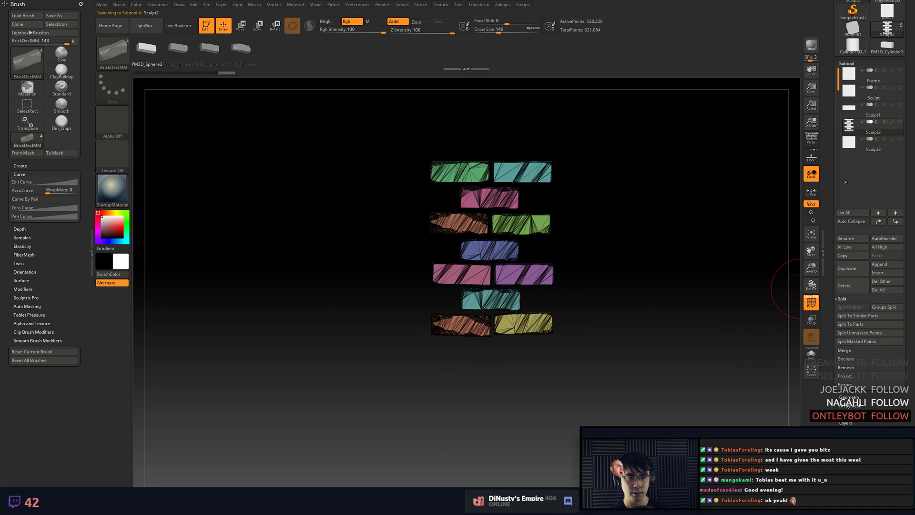
{"action": "left_click", "coordinate": [852, 142]}
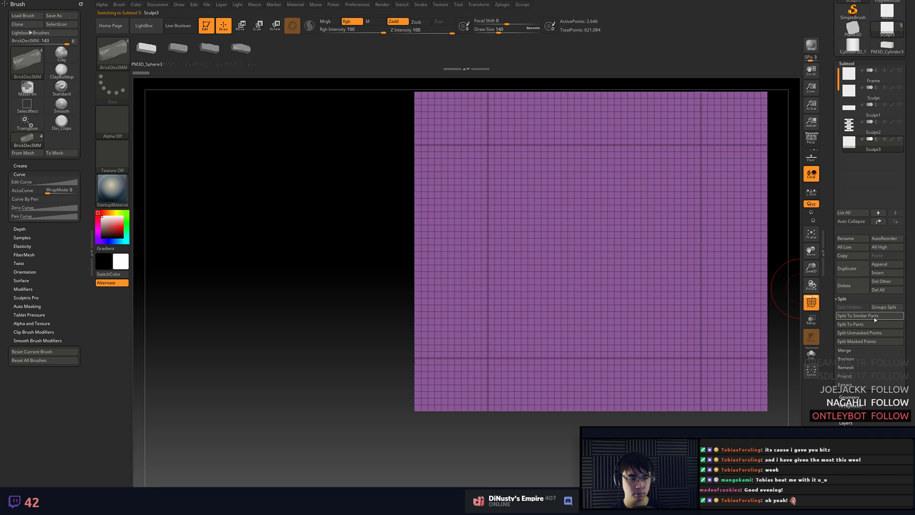
{"action": "left_click", "coordinate": [844, 285]}
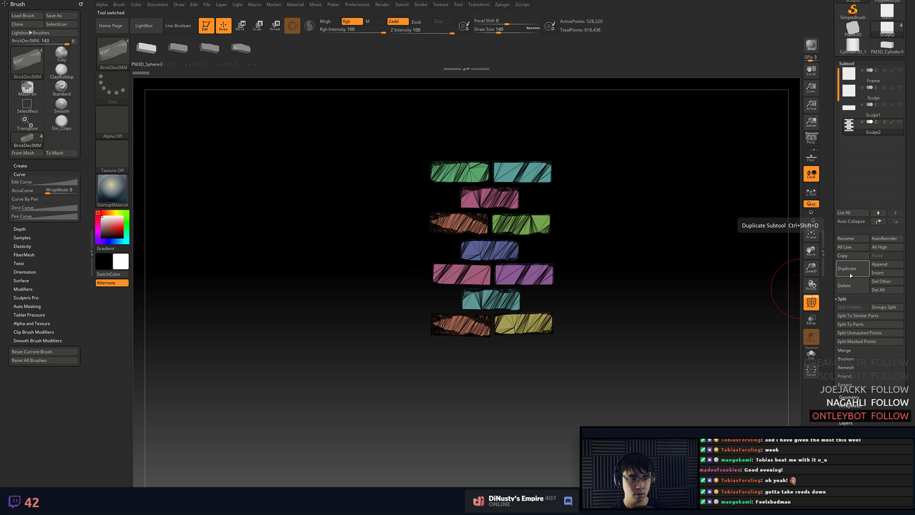
- Activate the single-brick subtool Sculpt1 and save the project in the TileDemo folder under a name starting with R2_0
{"action": "left_click", "coordinate": [858, 108]}
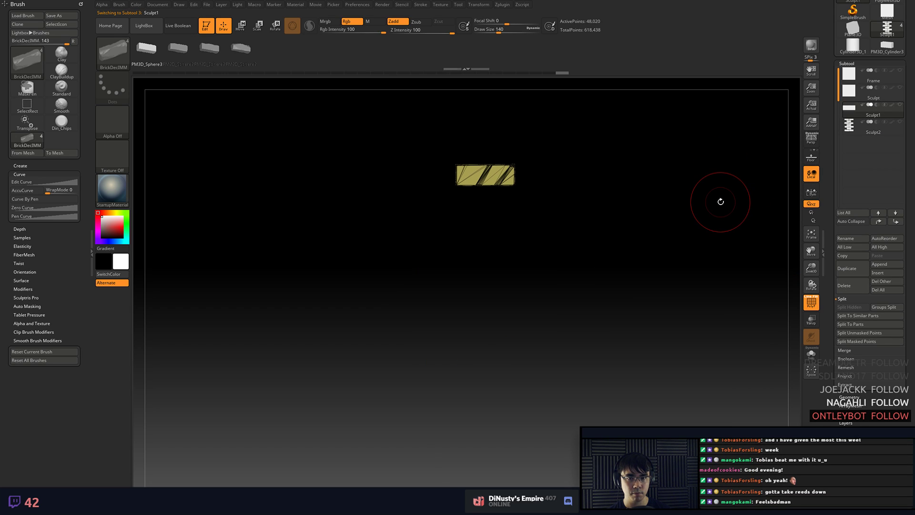
{"action": "key", "text": "ctrl+s"}
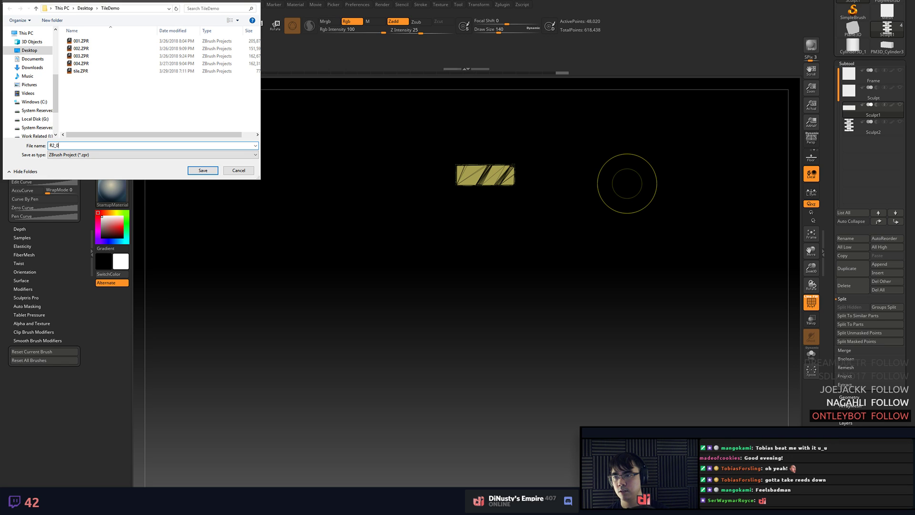
{"action": "key", "text": "Return"}
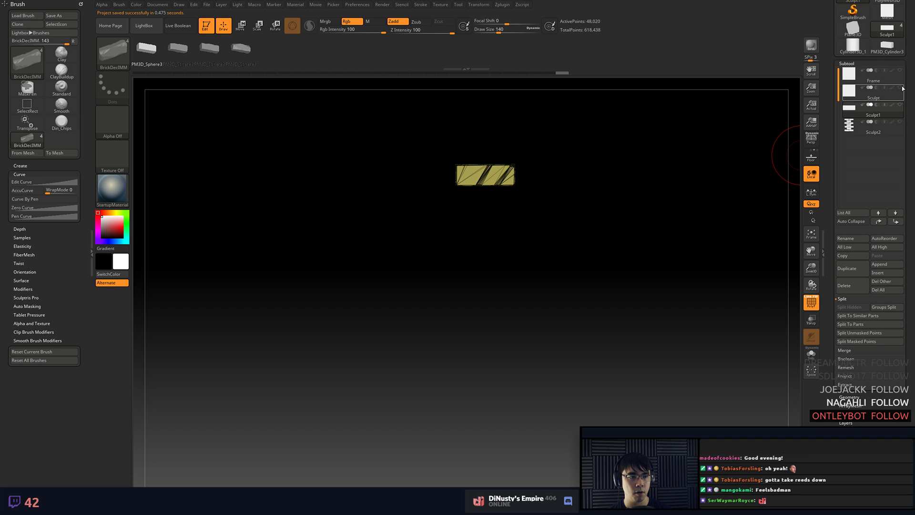
- Show the Frame, Sculpt1 and Sculpt2 subtools together, keeping the larger Sculpt plane hidden
{"action": "left_click", "coordinate": [900, 105]}
{"action": "mouse_move", "coordinate": [857, 96]}
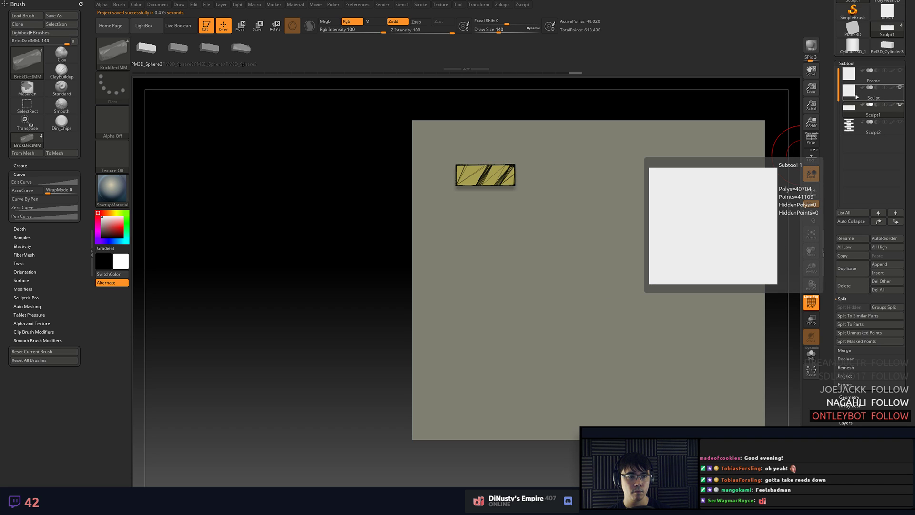
{"action": "left_click", "coordinate": [900, 88]}
{"action": "left_click", "coordinate": [900, 71]}
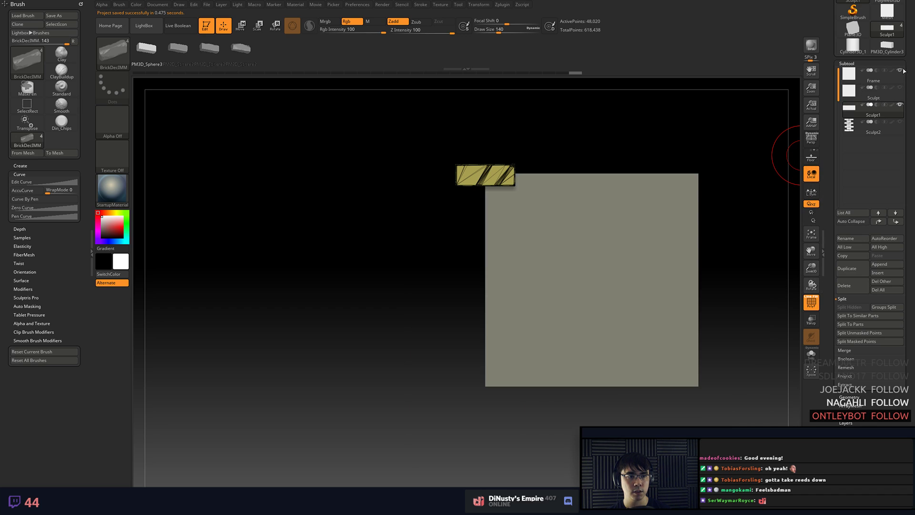
{"action": "left_click_drag", "start_coordinate": [746, 143], "coordinate": [724, 136], "text": "alt"}
{"action": "left_click", "coordinate": [900, 122]}
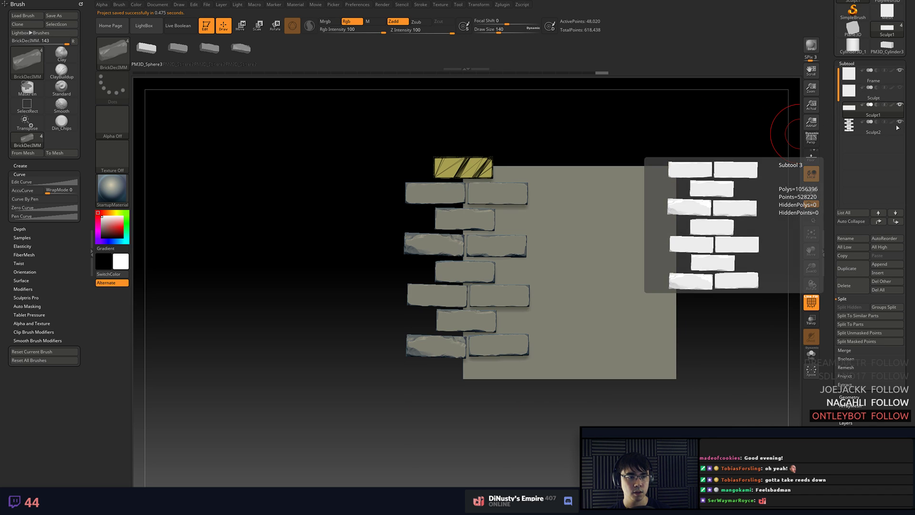
{"action": "left_click_drag", "start_coordinate": [600, 167], "coordinate": [603, 145], "text": "alt"}
{"action": "left_click_drag", "start_coordinate": [371, 226], "coordinate": [326, 243], "text": "alt"}
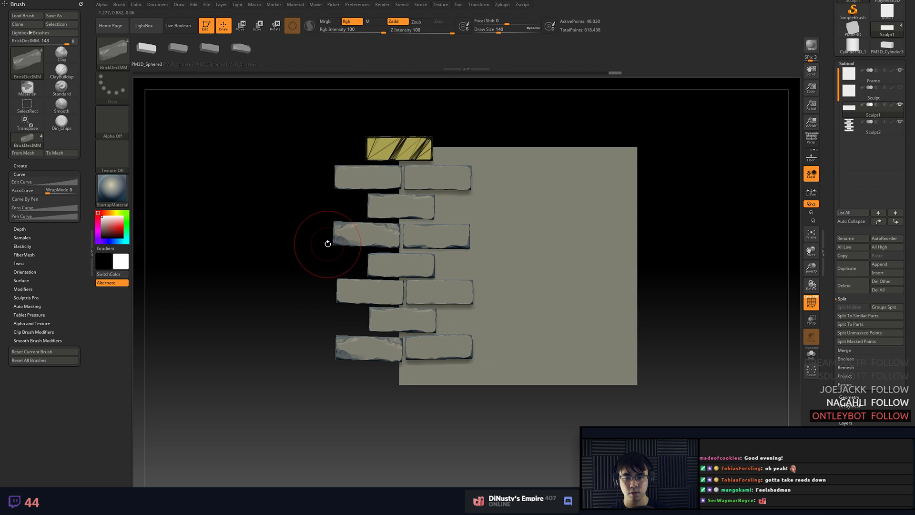
{"action": "left_click_drag", "start_coordinate": [285, 271], "coordinate": [284, 282], "text": "alt"}
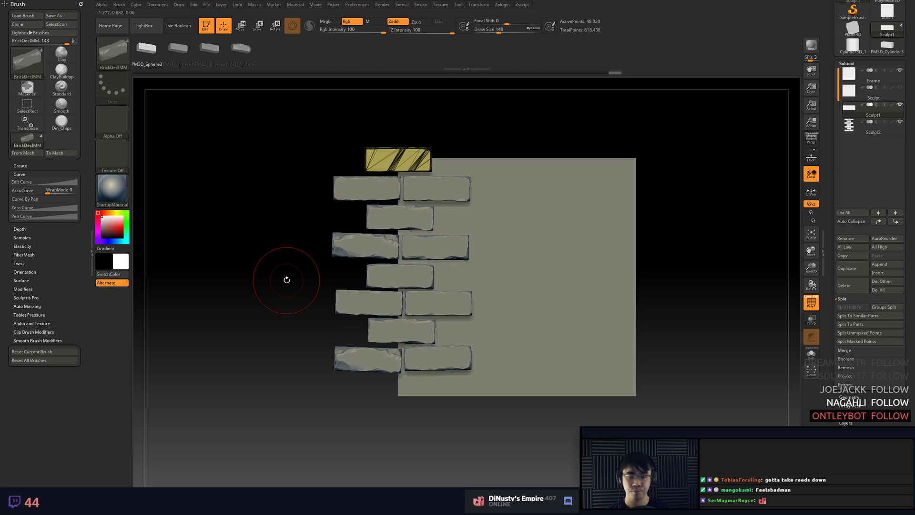
- Activate the Sculpt2 bricks and try to move the bottom row's left brick by its existing polygroup
{"action": "key", "text": "w"}
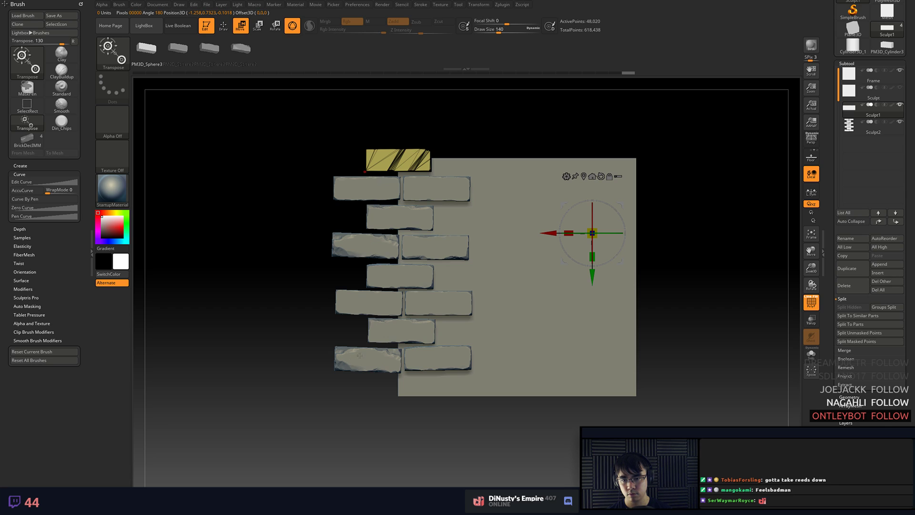
{"action": "left_click", "coordinate": [360, 355]}
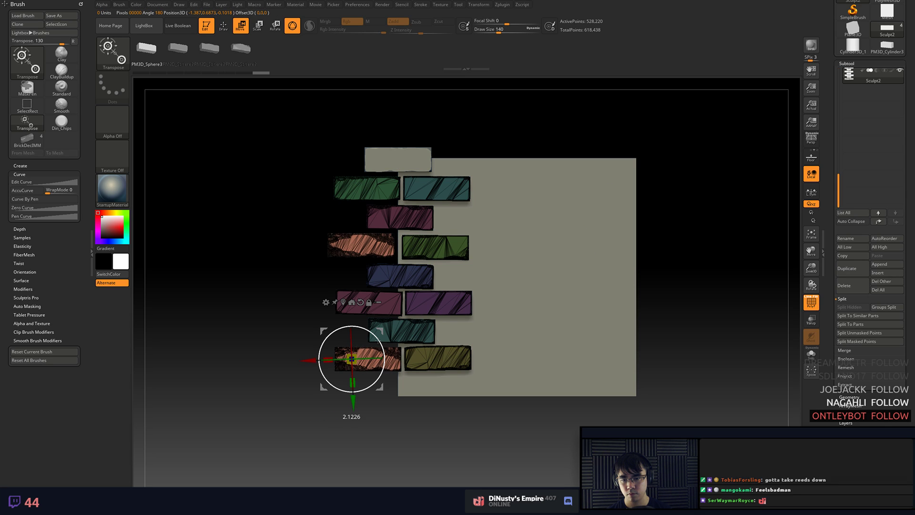
{"action": "left_click_drag", "start_coordinate": [377, 341], "coordinate": [379, 343]}
{"action": "key", "text": "q"}
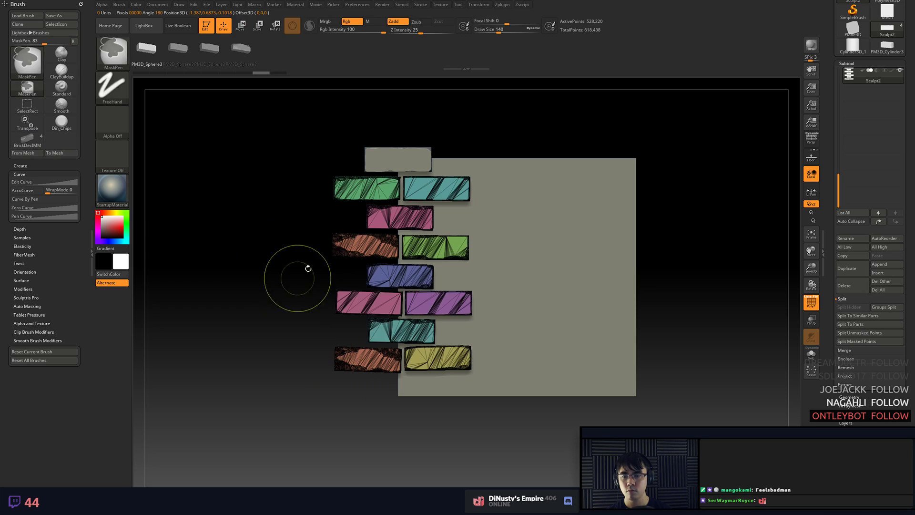
- Assign a separate polygroup to every brick in Sculpt2 with Auto Groups
{"action": "scroll", "coordinate": [847, 218], "scroll_direction": "down", "scroll_amount": 3}
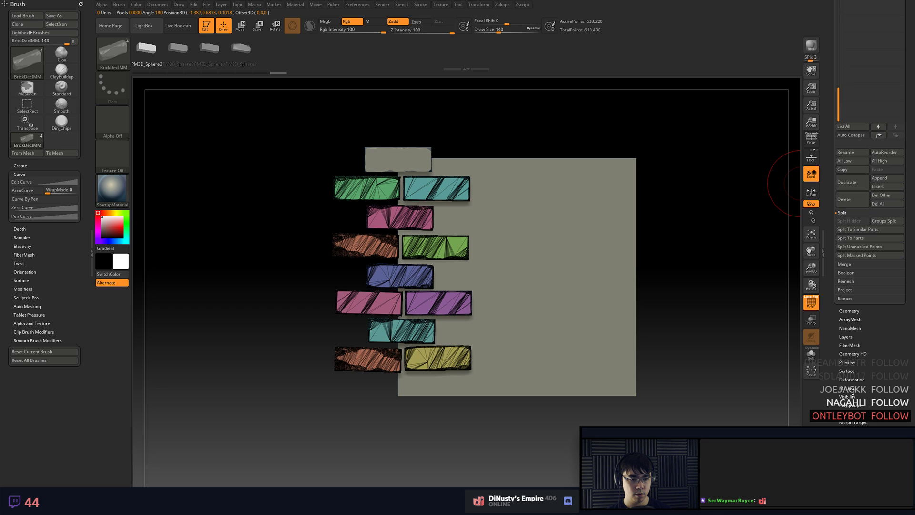
{"action": "left_click", "coordinate": [850, 404]}
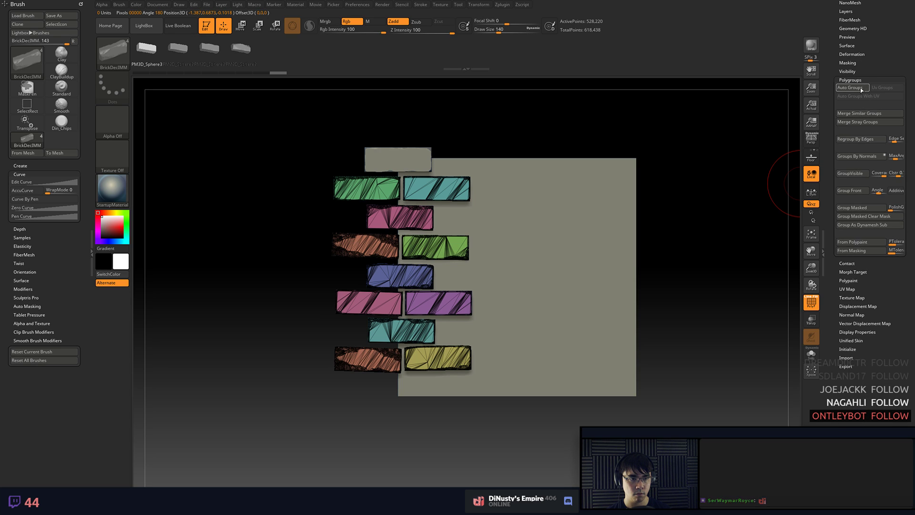
{"action": "left_click", "coordinate": [860, 88]}
- Mask all Sculpt2 bricks except the bottom row's left one and nudge that brick by about 0.01
{"action": "key", "text": "ctrl"}
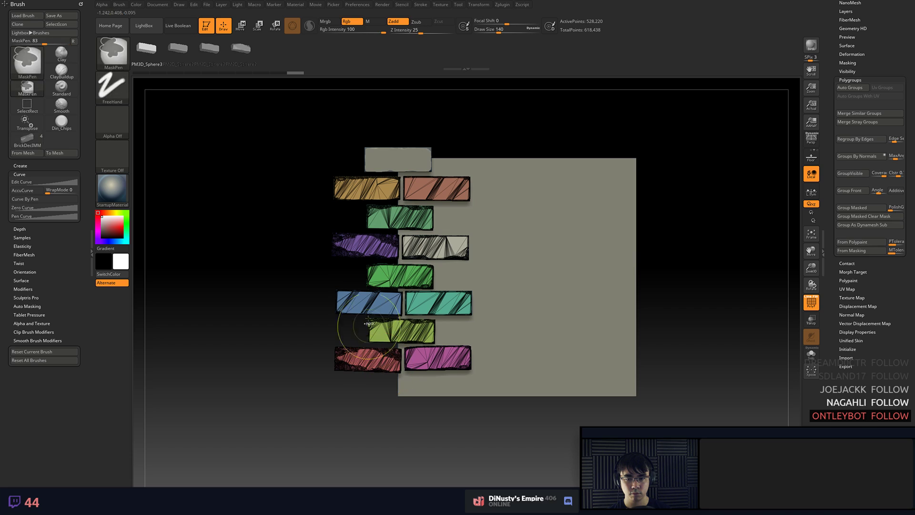
{"action": "key", "text": "w"}
{"action": "left_click", "coordinate": [374, 367], "text": "ctrl"}
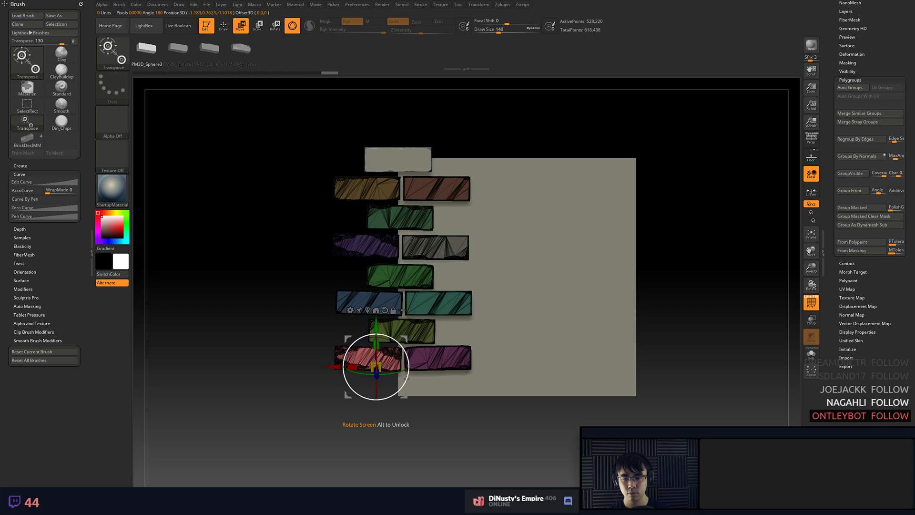
{"action": "left_click_drag", "start_coordinate": [407, 382], "coordinate": [408, 383]}
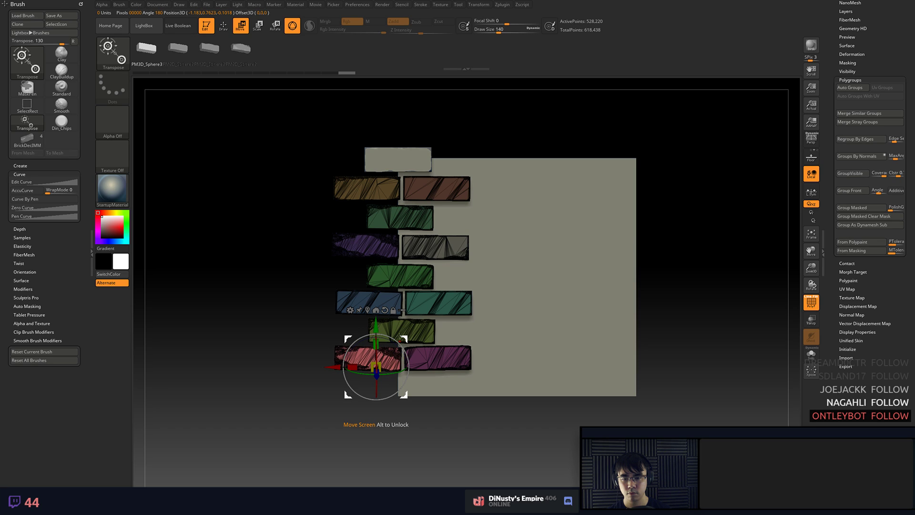
{"action": "left_click_drag", "start_coordinate": [405, 338], "coordinate": [402, 339]}
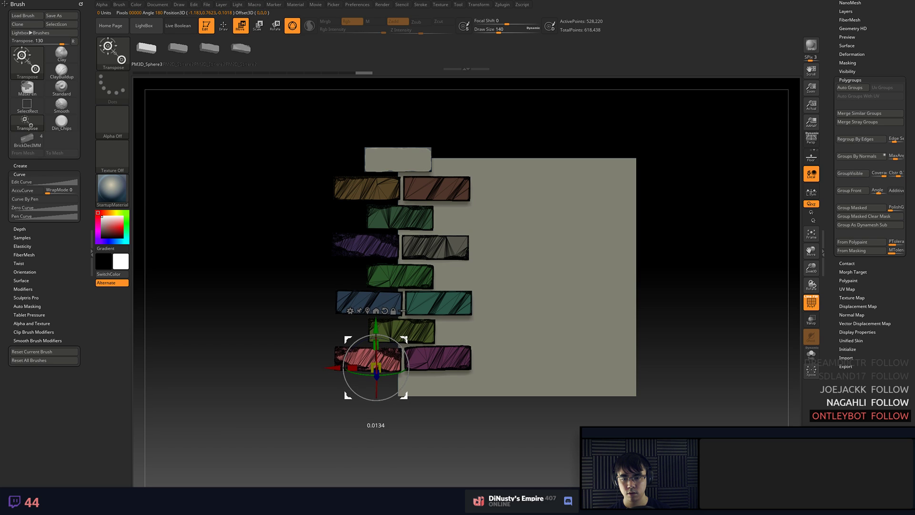
{"action": "key", "text": "q"}
- Activate the separate top brick's subtool and duplicate it
{"action": "left_click", "coordinate": [393, 152], "text": "alt"}
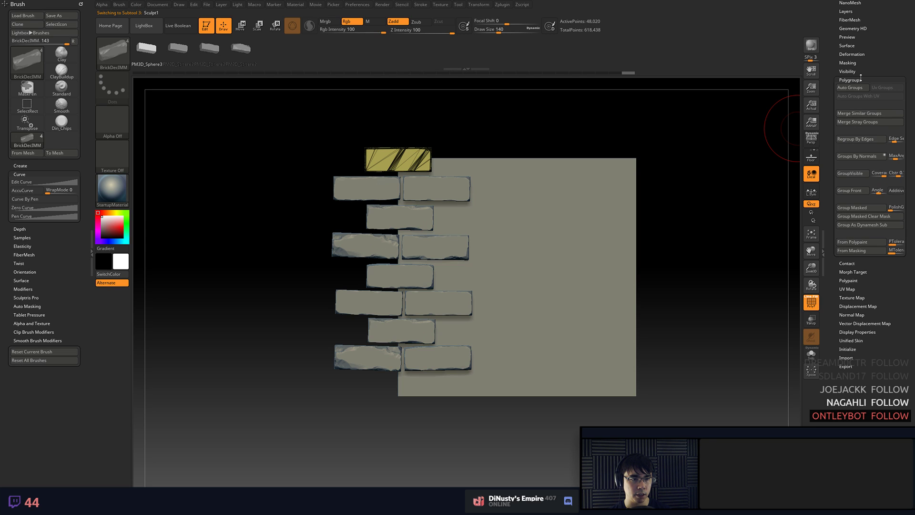
{"action": "left_click_drag", "start_coordinate": [850, 75], "coordinate": [853, 138]}
{"action": "left_click", "coordinate": [854, 166]}
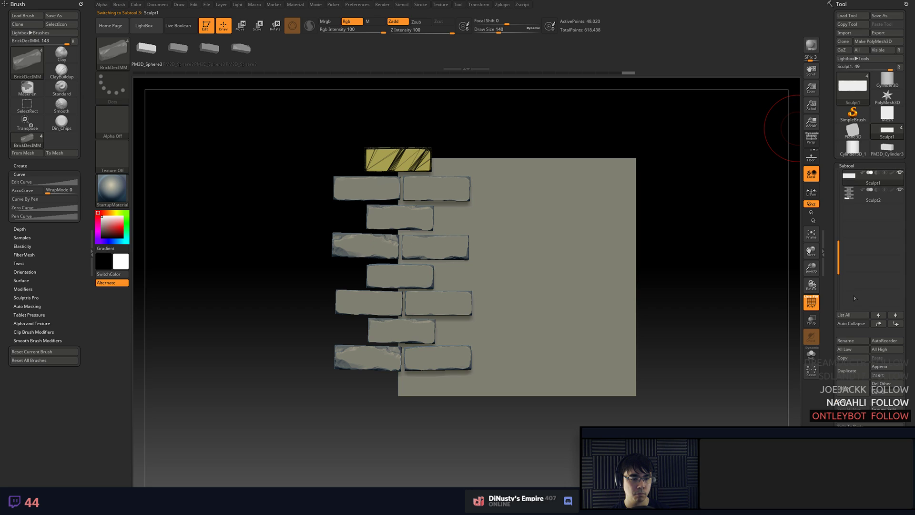
{"action": "left_click", "coordinate": [848, 371]}
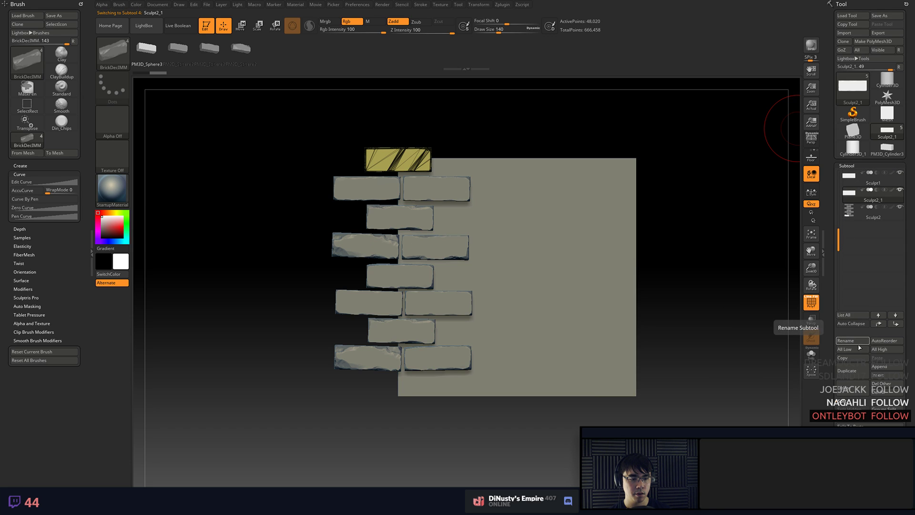
- Duplicate the top brick's subtool two more times and delete two of the surplus brick subtools
{"action": "left_click", "coordinate": [855, 372]}
{"action": "left_click", "coordinate": [855, 372]}
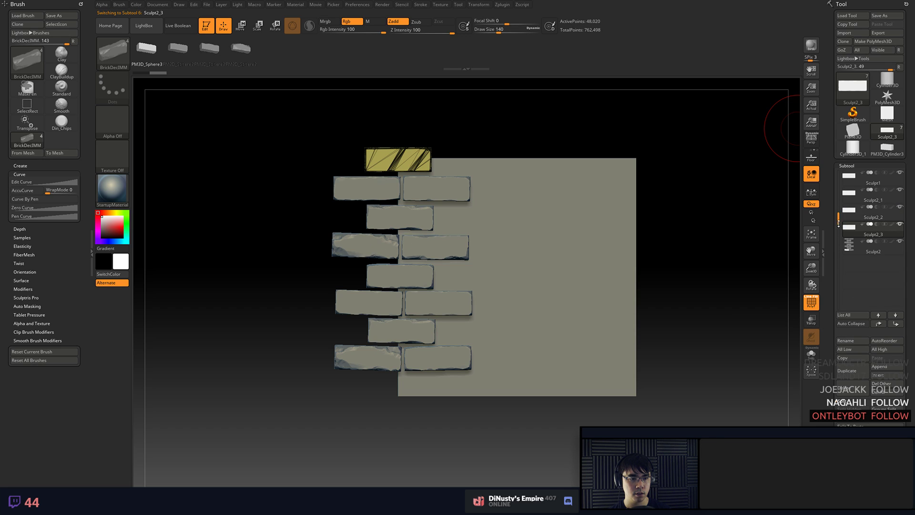
{"action": "left_click", "coordinate": [849, 178]}
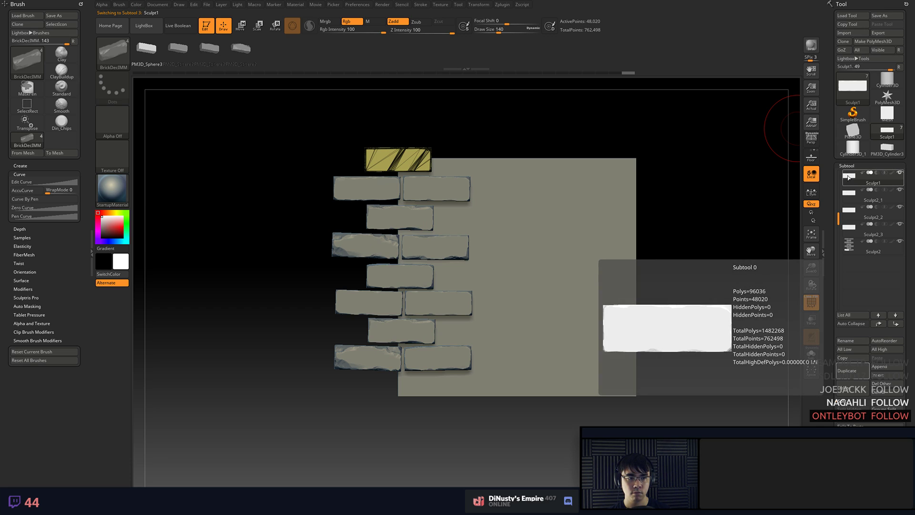
{"action": "left_click", "coordinate": [857, 394]}
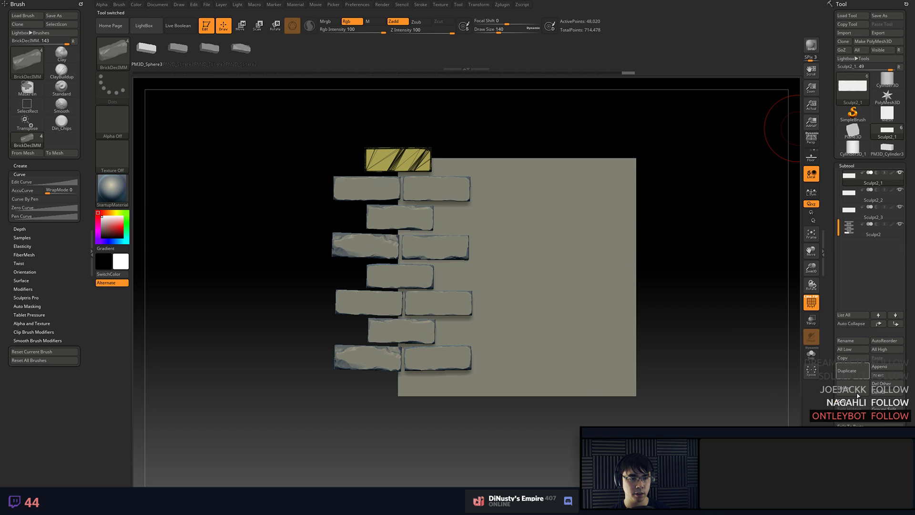
{"action": "left_click", "coordinate": [857, 395]}
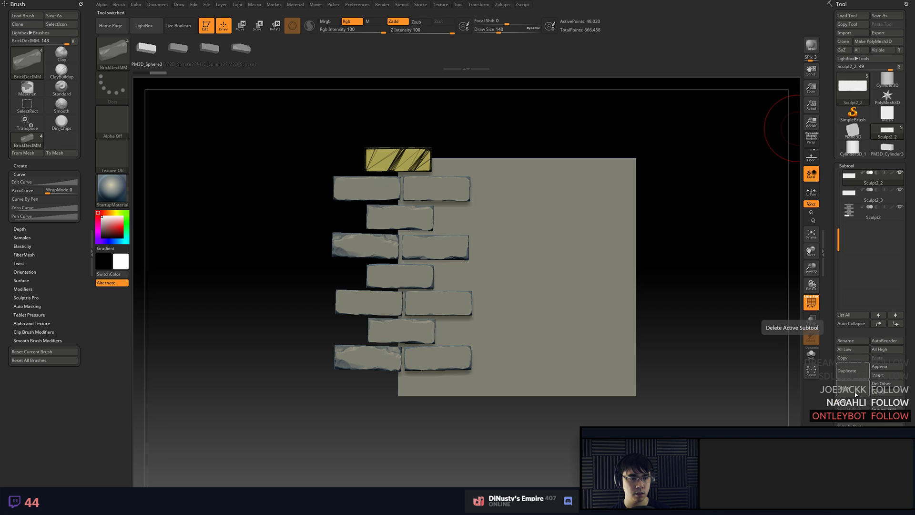
- Use the Deformation Offset on the active top-brick copy to shift it straight down by one frame height onto the frame's lower edge
{"action": "left_click_drag", "start_coordinate": [837, 412], "coordinate": [838, 342]}
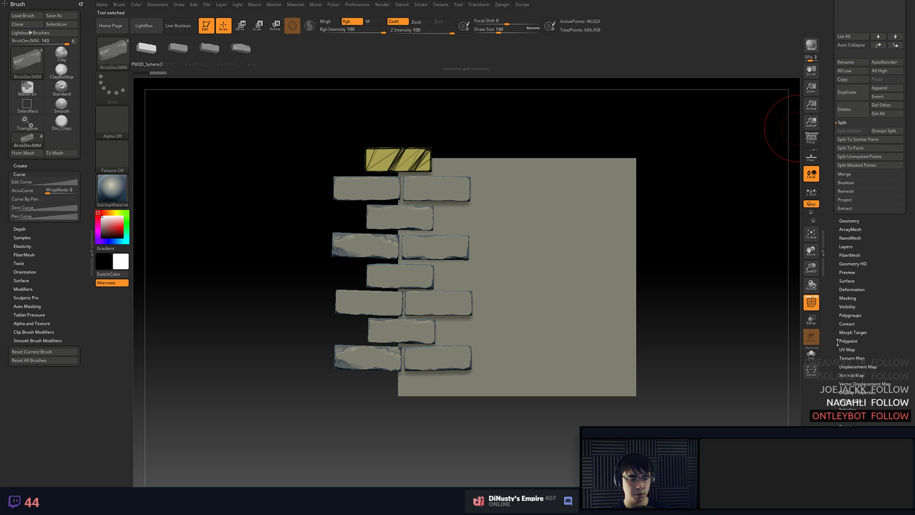
{"action": "left_click", "coordinate": [852, 290]}
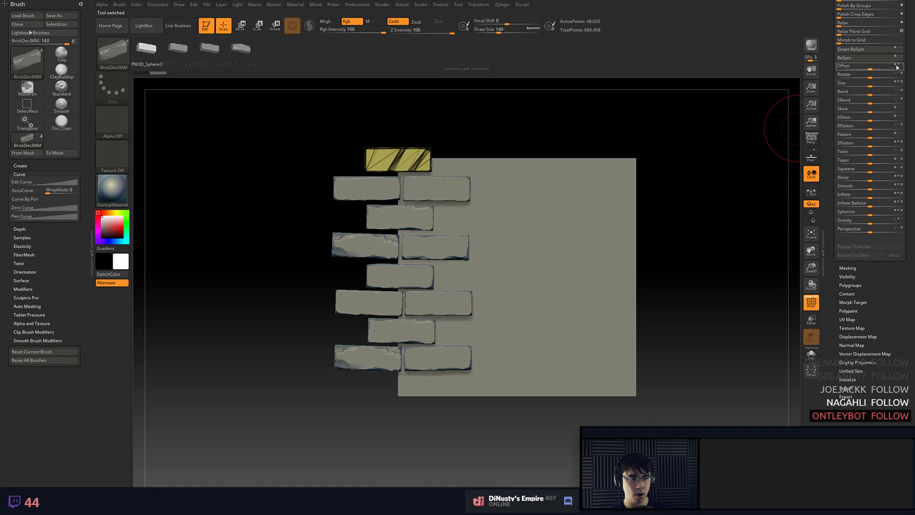
{"action": "left_click_drag", "start_coordinate": [882, 68], "coordinate": [911, 71]}
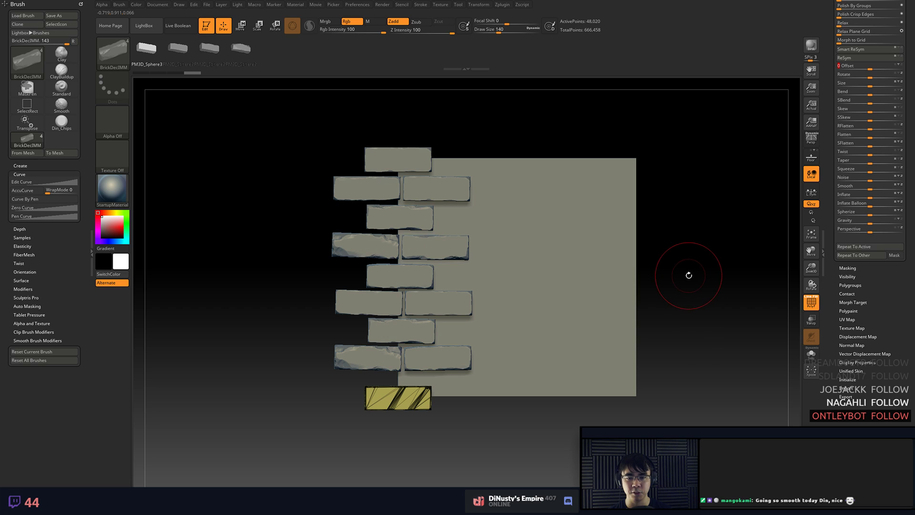
{"action": "left_click", "coordinate": [376, 233], "text": "alt"}
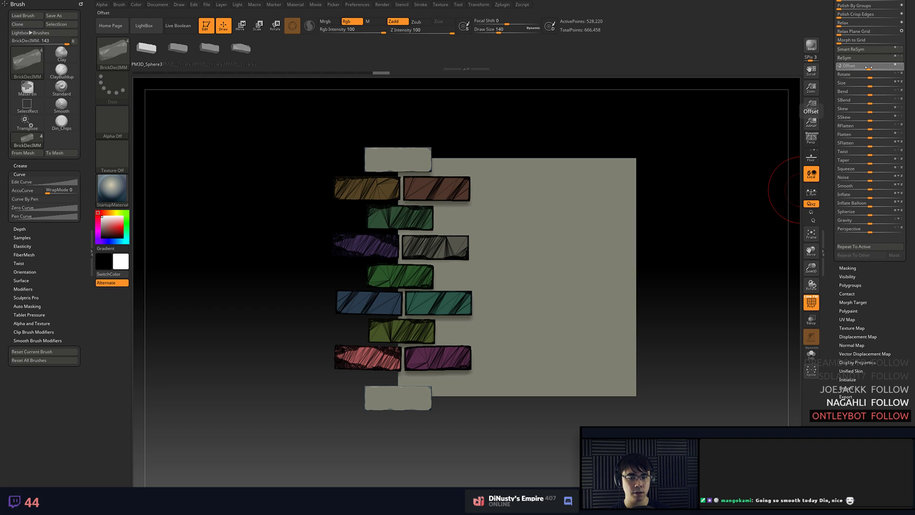
{"action": "left_click_drag", "start_coordinate": [870, 66], "coordinate": [868, 67]}
{"action": "key", "text": "ctrl+z"}
{"action": "key", "text": "ctrl+z"}
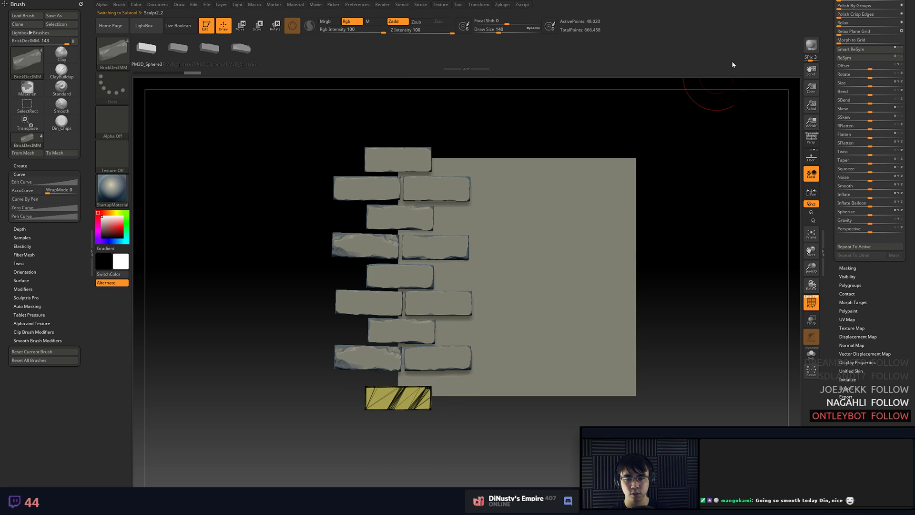
- Offset the bottom brick copy up against the row above and merge all the separate brick subtools into one
{"action": "left_click_drag", "start_coordinate": [868, 70], "coordinate": [866, 70]}
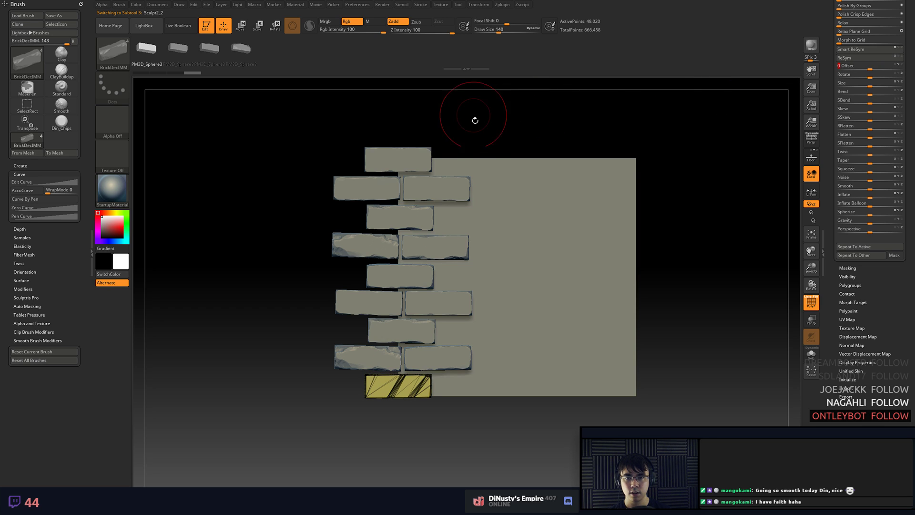
{"action": "key", "text": "w"}
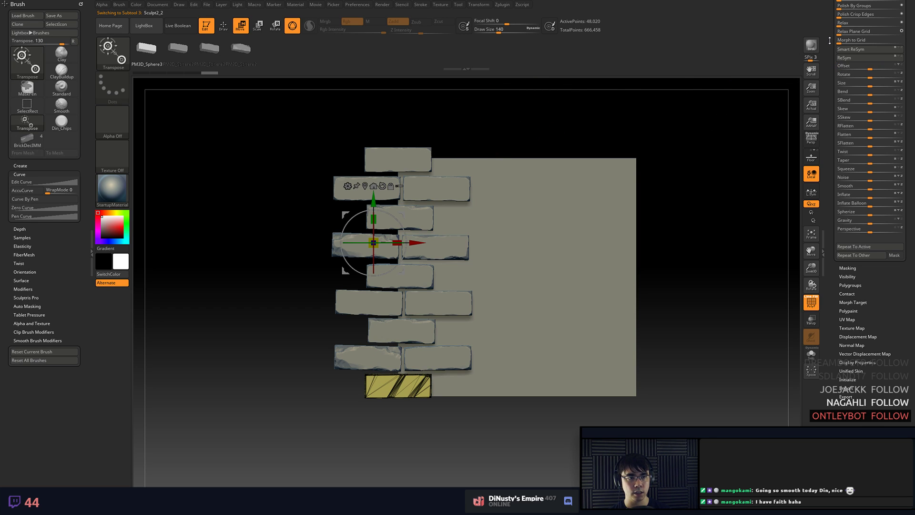
{"action": "left_click_drag", "start_coordinate": [830, 40], "coordinate": [828, 93]}
{"action": "left_click", "coordinate": [846, 15]}
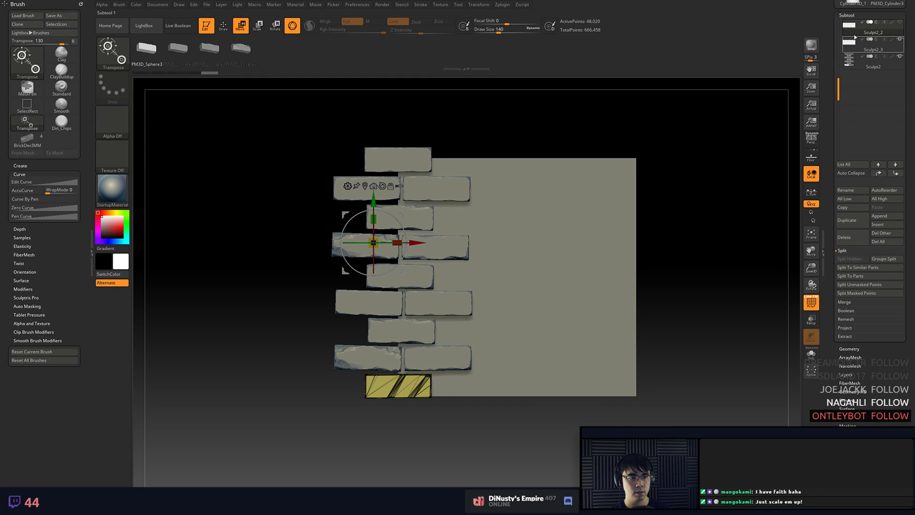
{"action": "left_click", "coordinate": [849, 302]}
{"action": "left_click", "coordinate": [851, 276]}
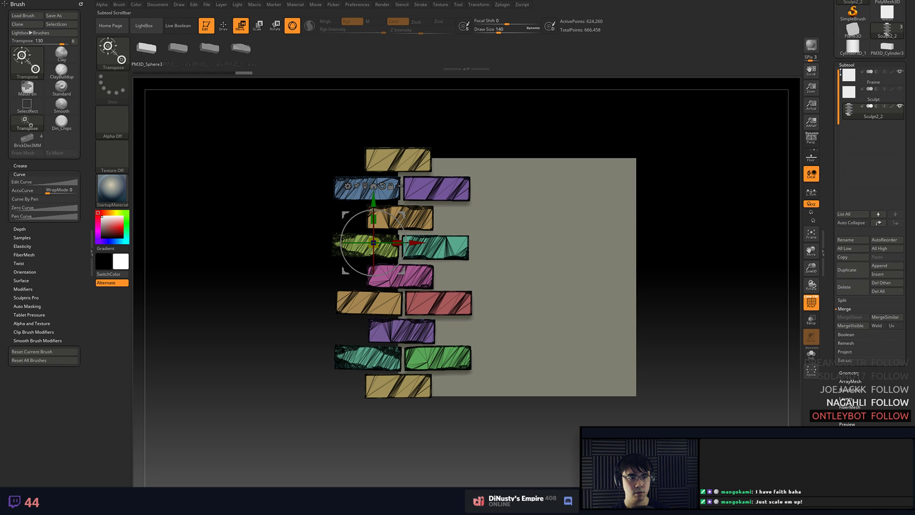
- Save the project in the TileDemo folder under a new name, using R2_001.ZPR with its last digit changed
{"action": "key", "text": "ctrl"}
{"action": "key", "text": "ctrl+s"}
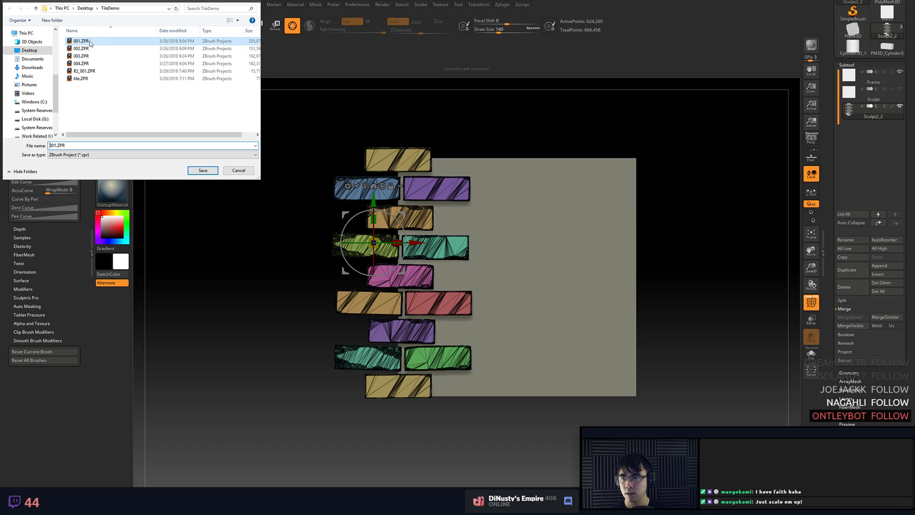
{"action": "left_click", "coordinate": [84, 71]}
{"action": "left_click", "coordinate": [62, 147]}
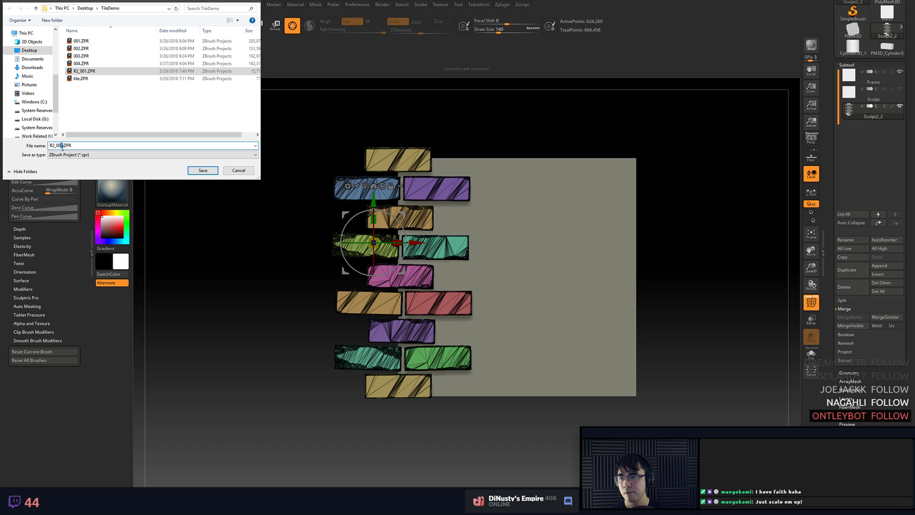
{"action": "key", "text": "Delete"}
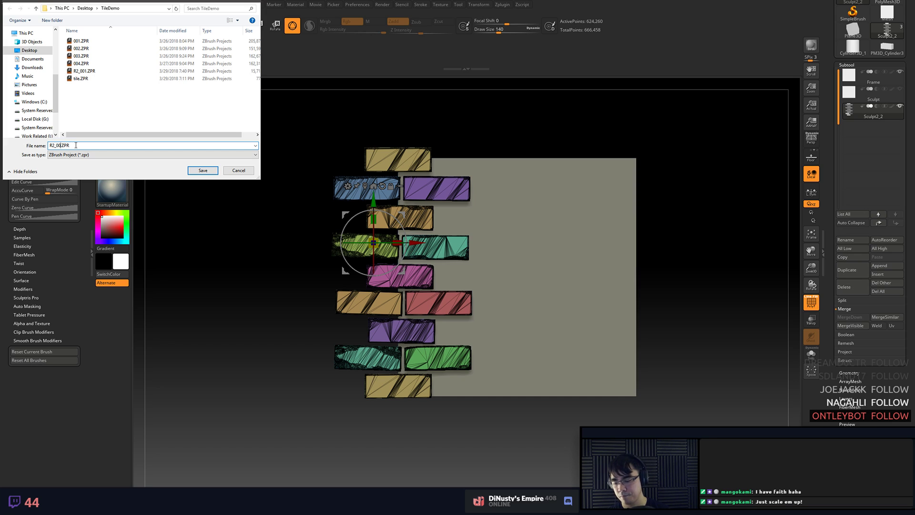
{"action": "left_click", "coordinate": [202, 171]}
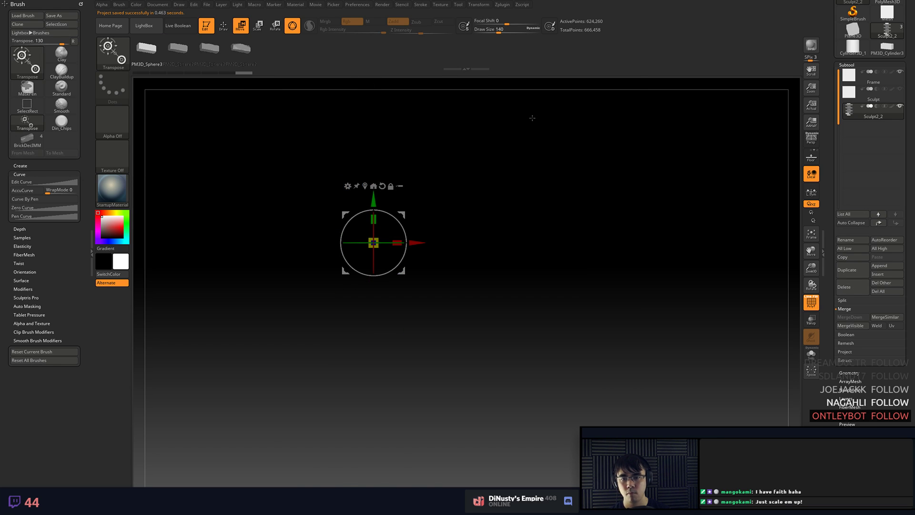
{"action": "key", "text": "q"}
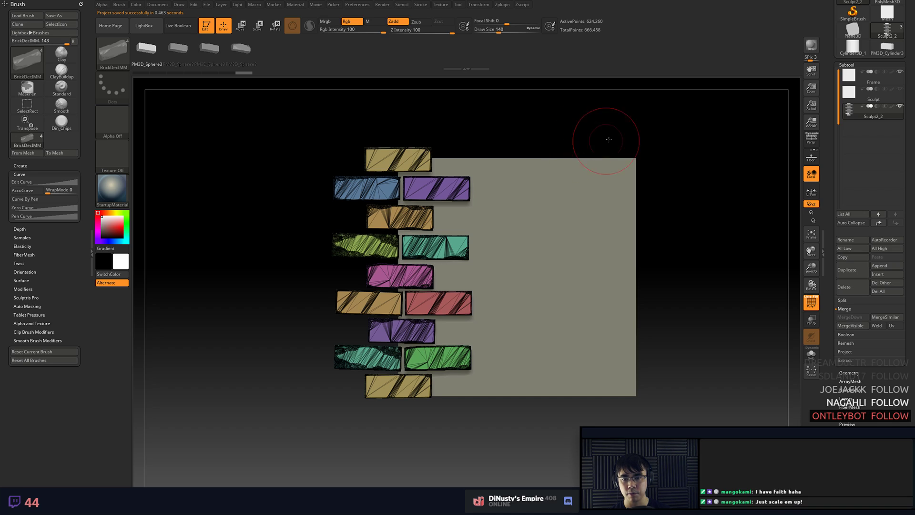
{"action": "left_click_drag", "start_coordinate": [608, 138], "coordinate": [615, 135], "text": "alt"}
{"action": "left_click_drag", "start_coordinate": [722, 150], "coordinate": [726, 145], "text": "alt"}
{"action": "key", "text": "w"}
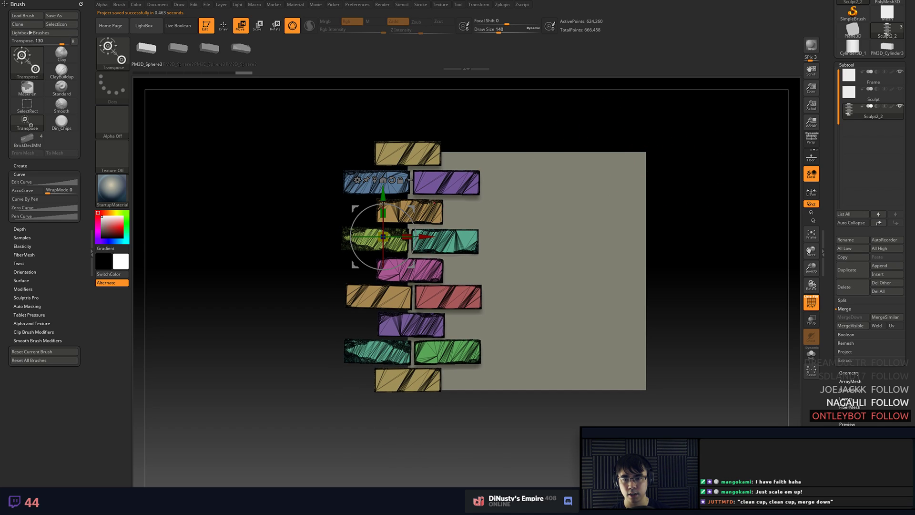
{"action": "key", "text": "t"}
{"action": "key", "text": "e"}
{"action": "key", "text": "r"}
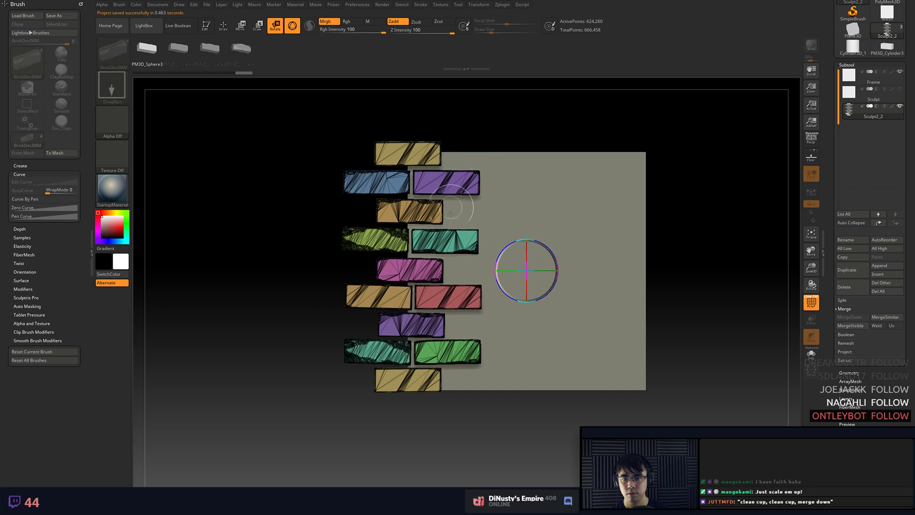
{"action": "key", "text": "ctrl+n"}
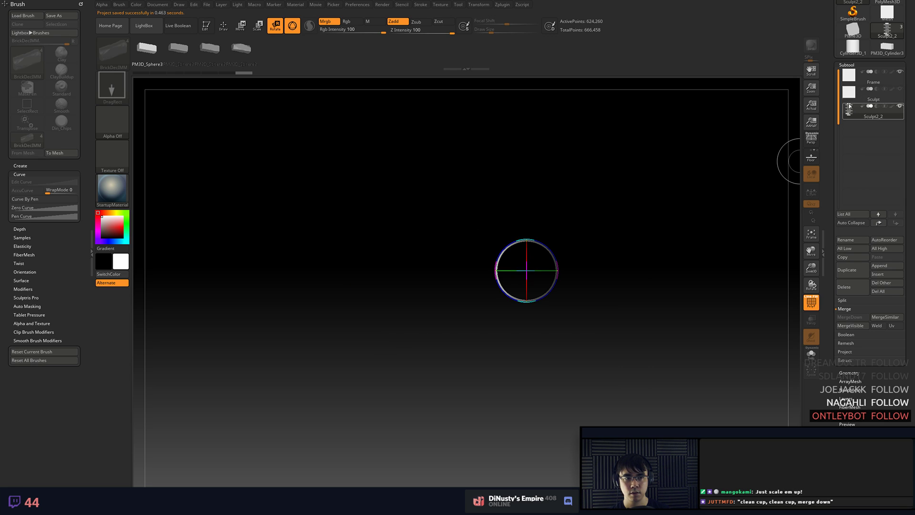
{"action": "left_click", "coordinate": [849, 106]}
{"action": "key", "text": "e"}
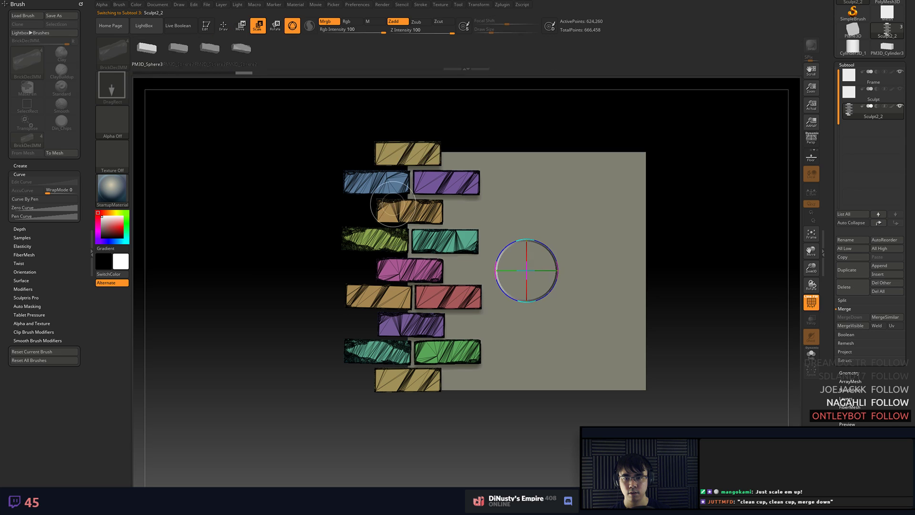
{"action": "key", "text": "w"}
{"action": "key", "text": "q"}
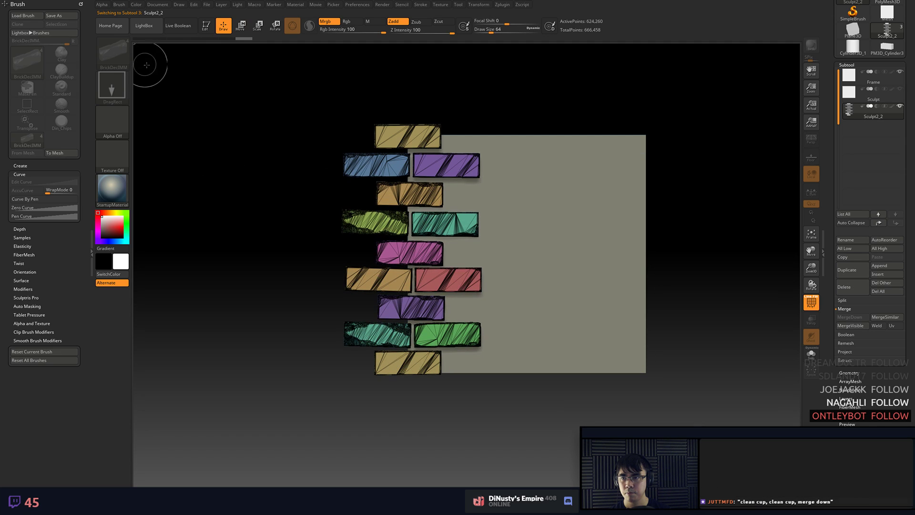
{"action": "key", "text": "e"}
{"action": "key", "text": "w"}
{"action": "key", "text": "q"}
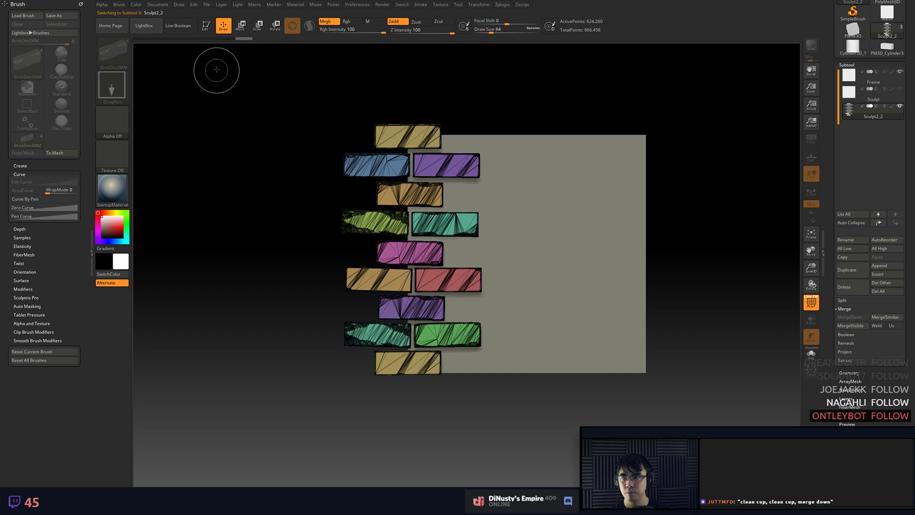
{"action": "left_click", "coordinate": [877, 101]}
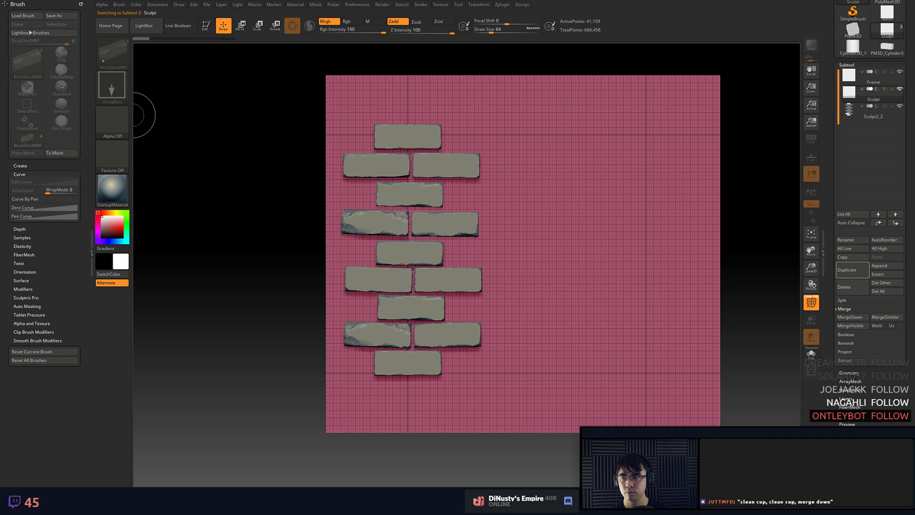
{"action": "key", "text": "w"}
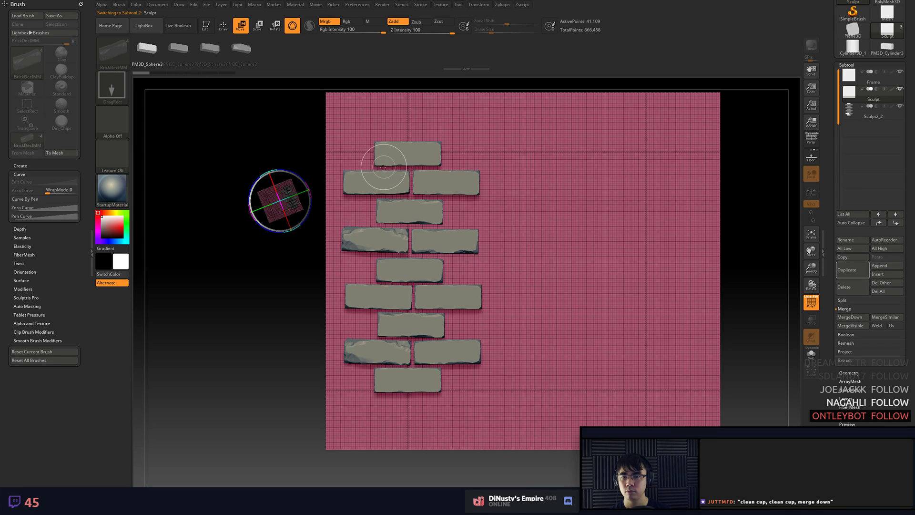
{"action": "key", "text": "ctrl+n"}
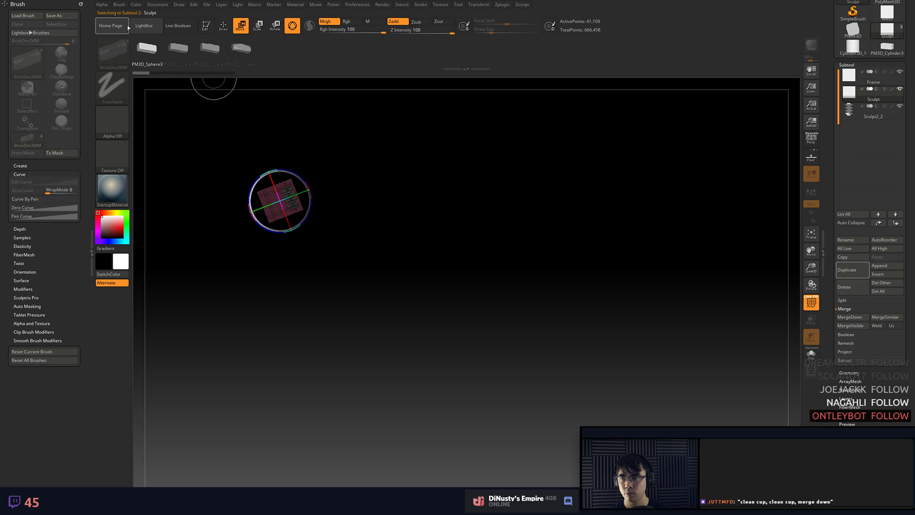
- Create a new document, redraw the brick tool on its canvas and enter Edit mode facing the wall
{"action": "left_click", "coordinate": [156, 5]}
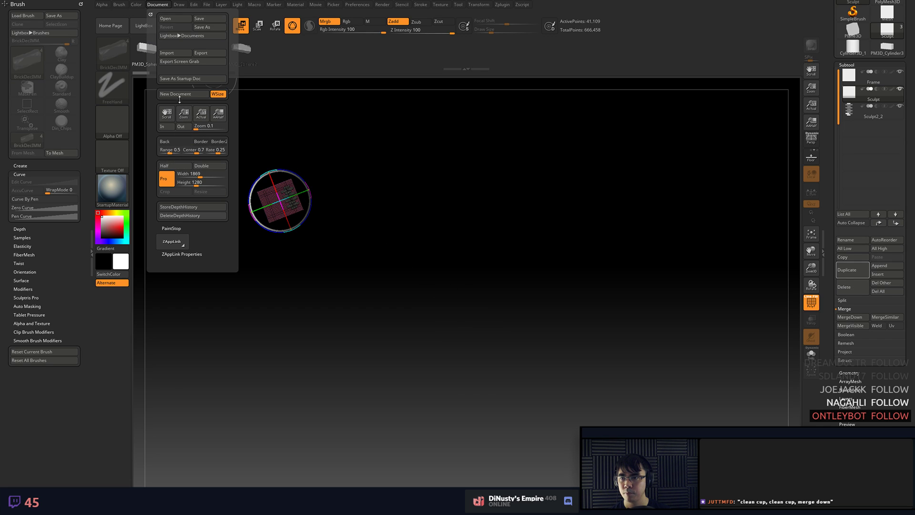
{"action": "left_click", "coordinate": [180, 94]}
{"action": "left_click", "coordinate": [475, 269]}
{"action": "left_click_drag", "start_coordinate": [483, 278], "coordinate": [483, 347]}
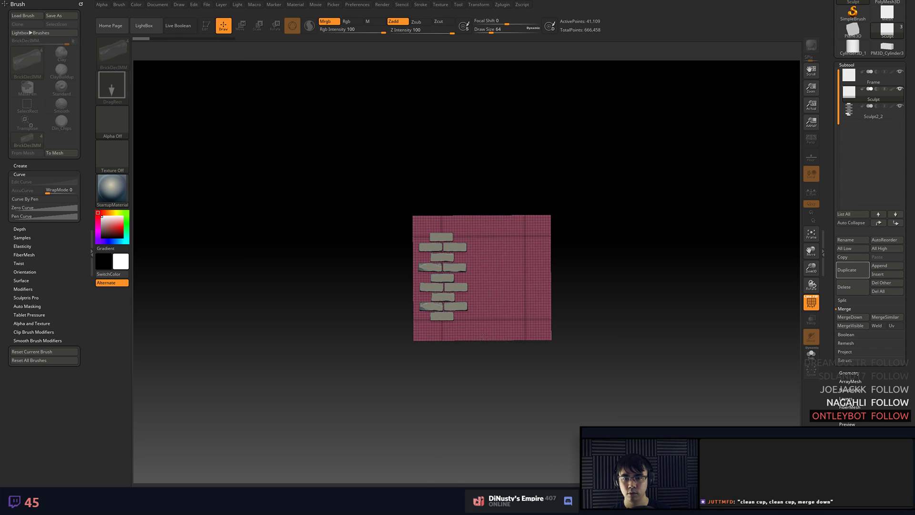
{"action": "key", "text": "t"}
{"action": "mouse_move", "coordinate": [623, 289]}
{"action": "left_mouse_down", "text": "alt"}
{"action": "mouse_move", "coordinate": [658, 254]}
{"action": "mouse_move", "coordinate": [685, 267]}
{"action": "left_mouse_up", "text": "alt"}
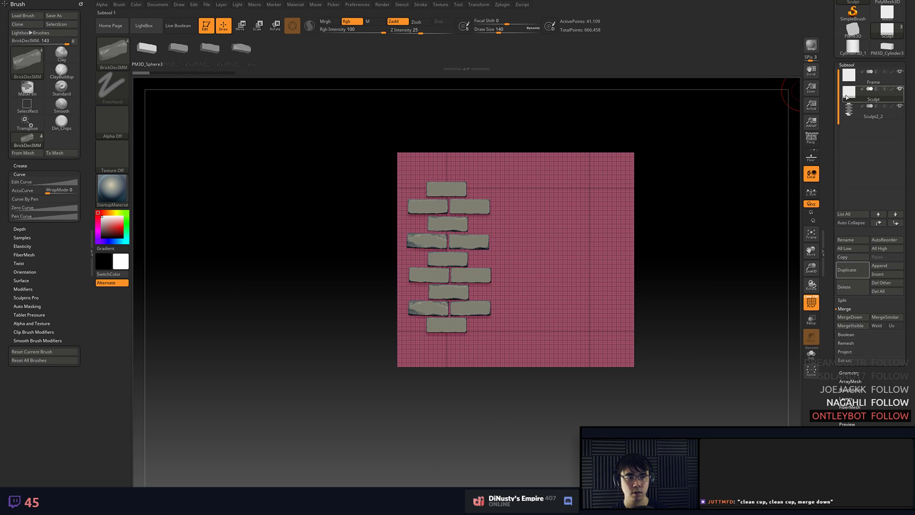
- Hide the Sculpt plane and the Frame, and make the merged brick subtool Sculpt2_2 active
{"action": "left_click", "coordinate": [470, 206], "text": "alt"}
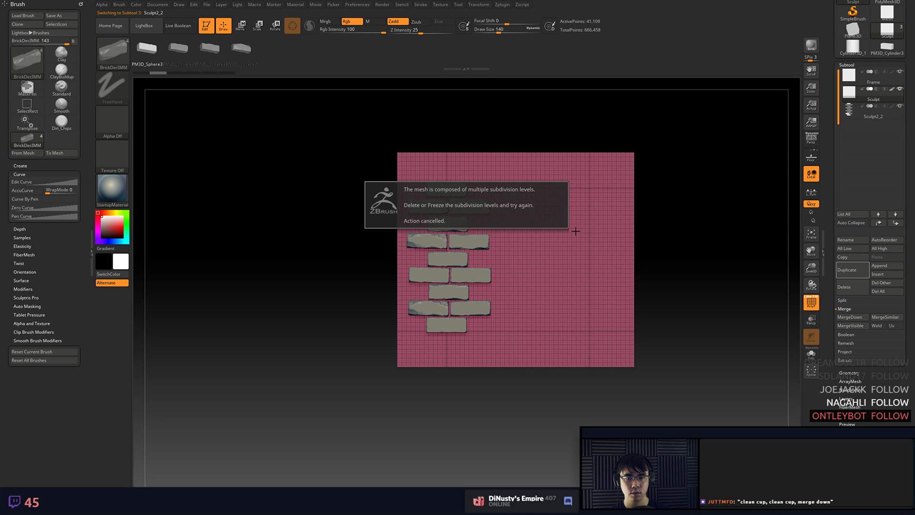
{"action": "left_click", "coordinate": [844, 107]}
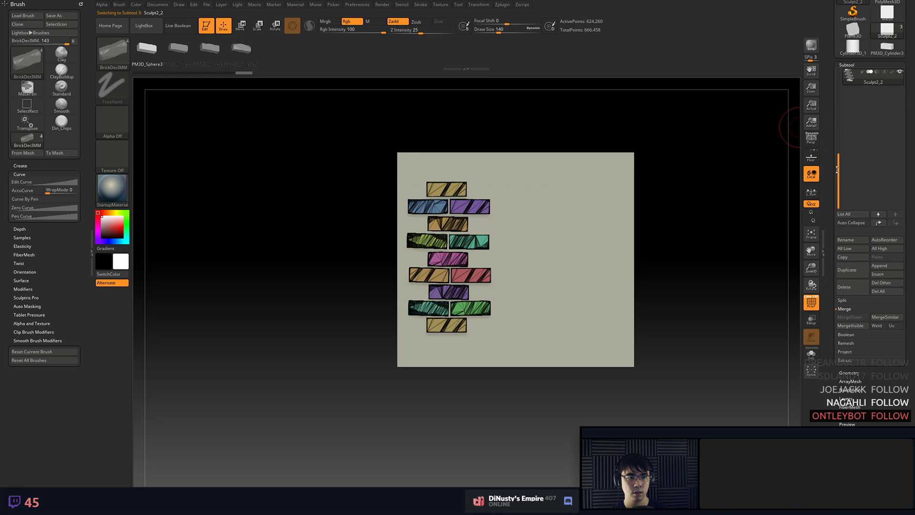
{"action": "left_click_drag", "start_coordinate": [837, 170], "coordinate": [839, 84]}
{"action": "left_click", "coordinate": [851, 77]}
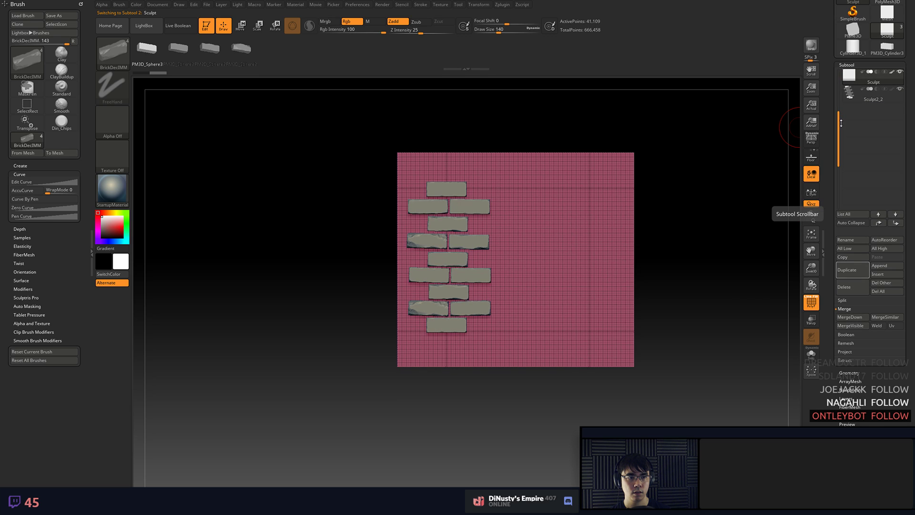
{"action": "left_click_drag", "start_coordinate": [841, 123], "coordinate": [841, 81]}
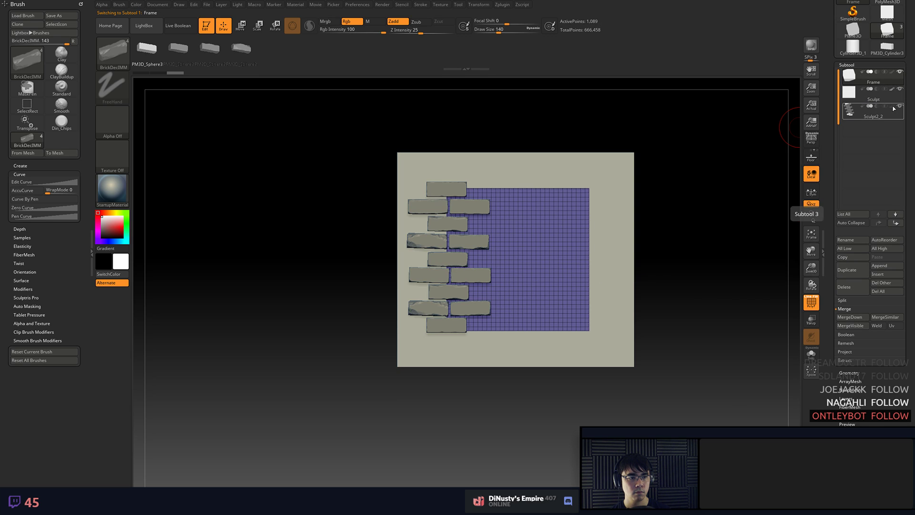
{"action": "left_click", "coordinate": [899, 72]}
{"action": "left_click", "coordinate": [899, 106]}
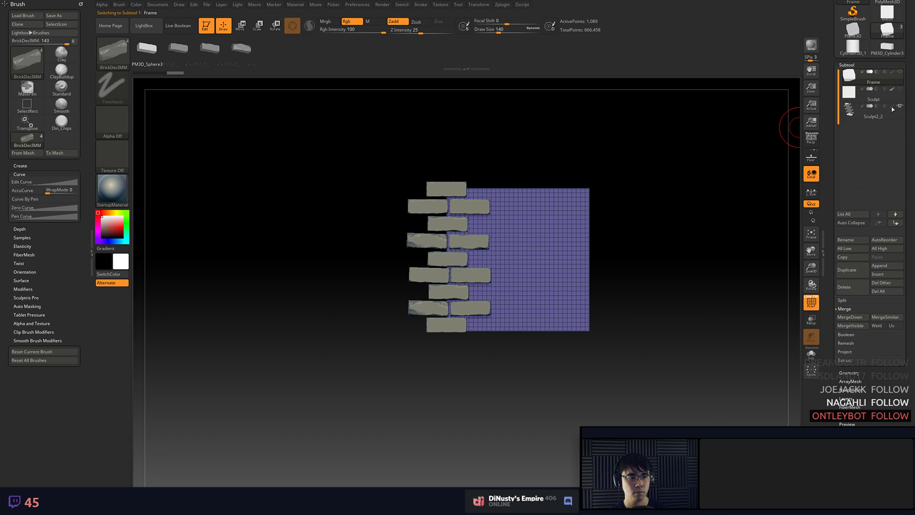
{"action": "left_click", "coordinate": [893, 109]}
- With the Frame shown, scale all bricks up slightly from the top brick and shift them up by 0.0098
{"action": "key", "text": "w"}
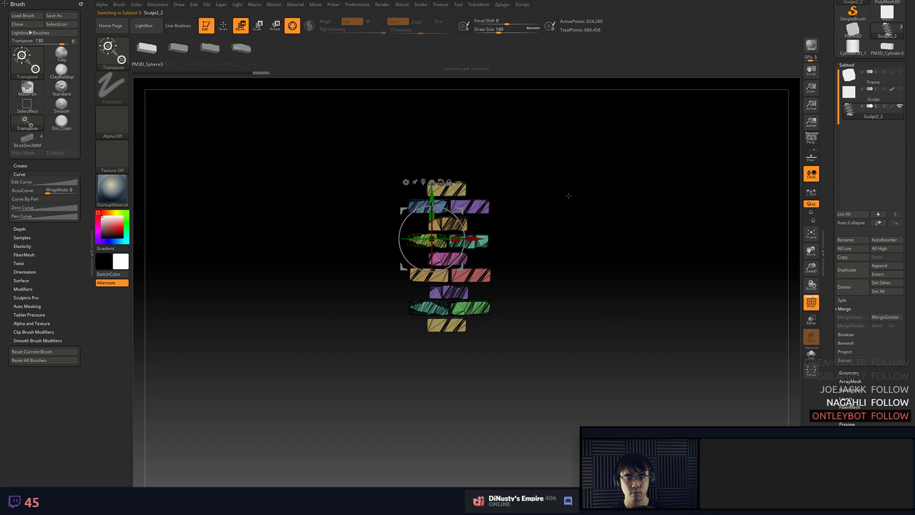
{"action": "left_click_drag", "start_coordinate": [460, 210], "coordinate": [478, 219]}
{"action": "key", "text": "ctrl+z"}
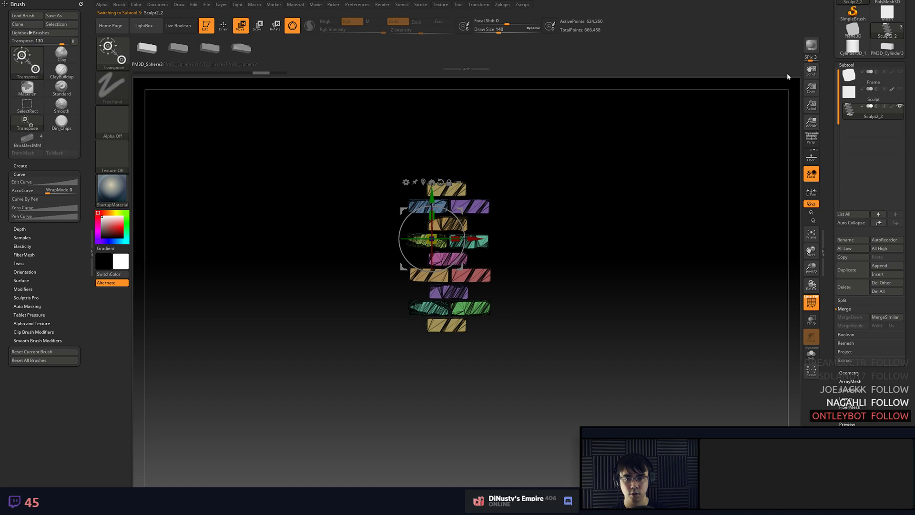
{"action": "left_click", "coordinate": [900, 72]}
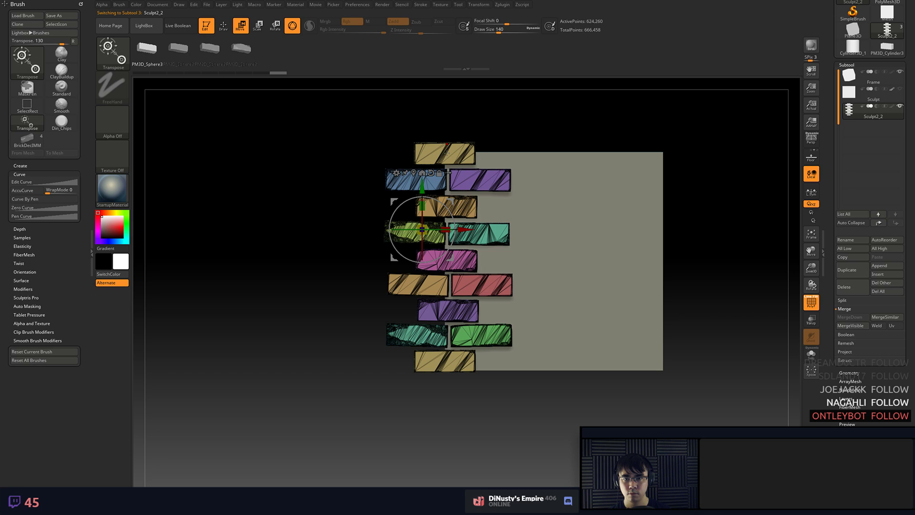
{"action": "left_click", "coordinate": [447, 152]}
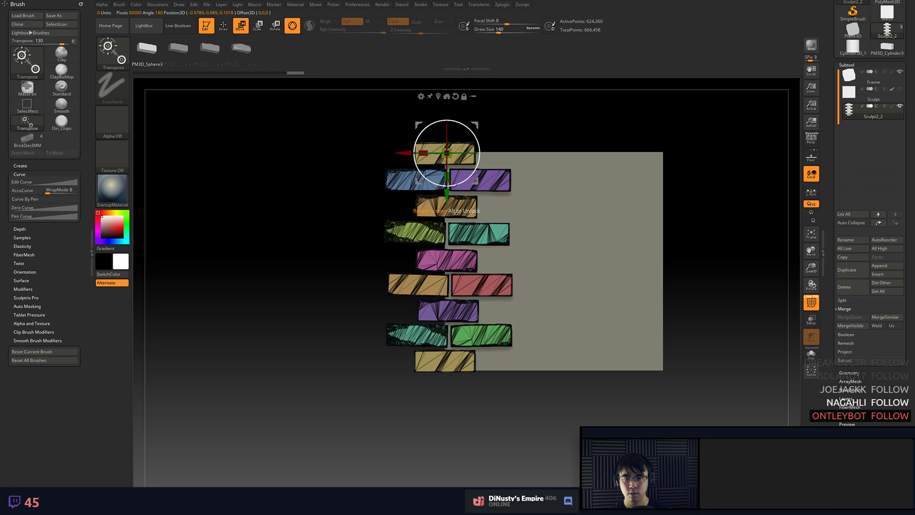
{"action": "left_click_drag", "start_coordinate": [451, 159], "coordinate": [453, 159]}
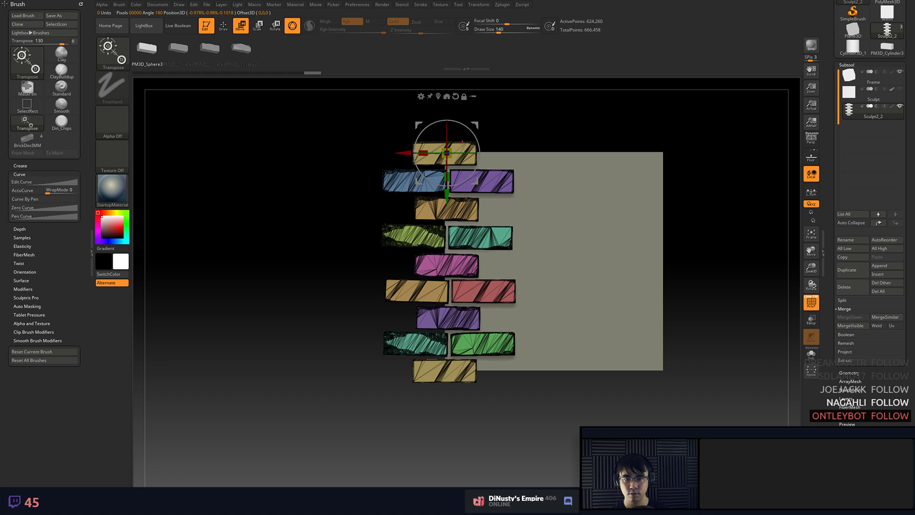
{"action": "left_click_drag", "start_coordinate": [446, 196], "coordinate": [447, 195]}
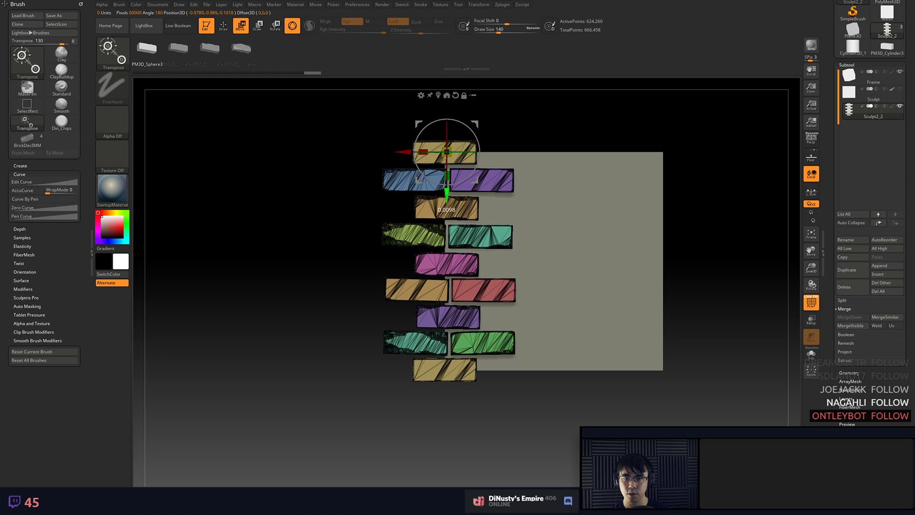
{"action": "key", "text": "q"}
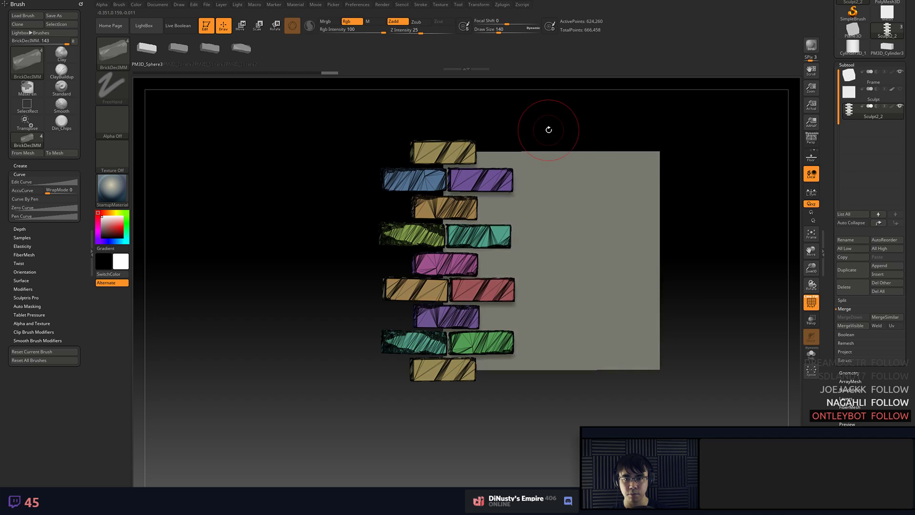
- Show only the merged brick subtool and auto-group it so every brick has its own polygroup
{"action": "mouse_move", "coordinate": [705, 127]}
{"action": "left_mouse_down"}
{"action": "mouse_move", "coordinate": [605, 116]}
{"action": "mouse_move", "coordinate": [680, 123]}
{"action": "mouse_move", "coordinate": [664, 152]}
{"action": "mouse_move", "coordinate": [613, 151]}
{"action": "mouse_move", "coordinate": [553, 102]}
{"action": "mouse_move", "coordinate": [644, 115]}
{"action": "left_mouse_up"}
{"action": "left_click", "coordinate": [500, 326], "text": "ctrl"}
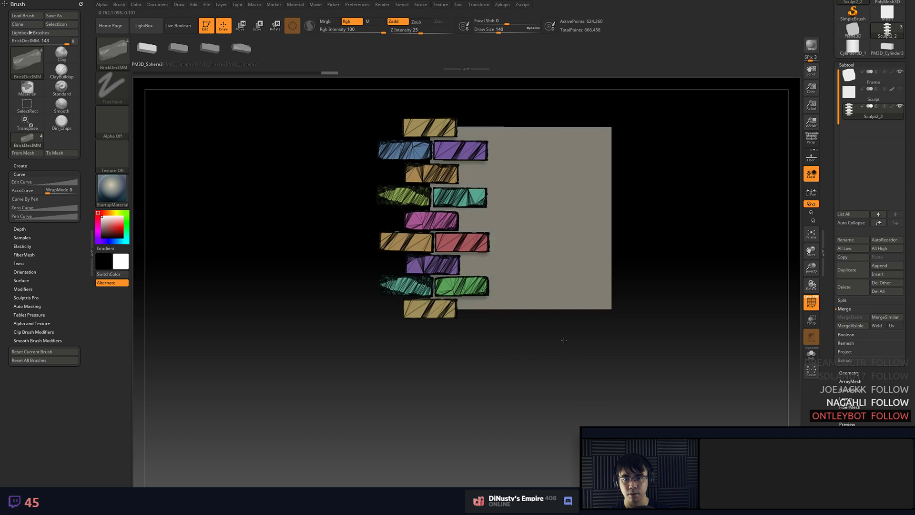
{"action": "left_click", "coordinate": [899, 107], "text": "shift"}
{"action": "left_click", "coordinate": [484, 310], "text": "ctrl"}
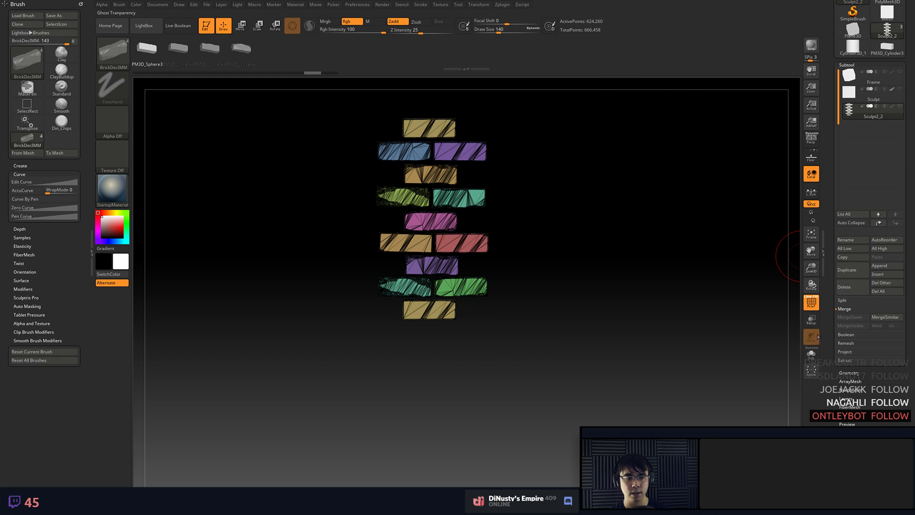
{"action": "scroll", "coordinate": [828, 381], "scroll_direction": "down", "scroll_amount": 5}
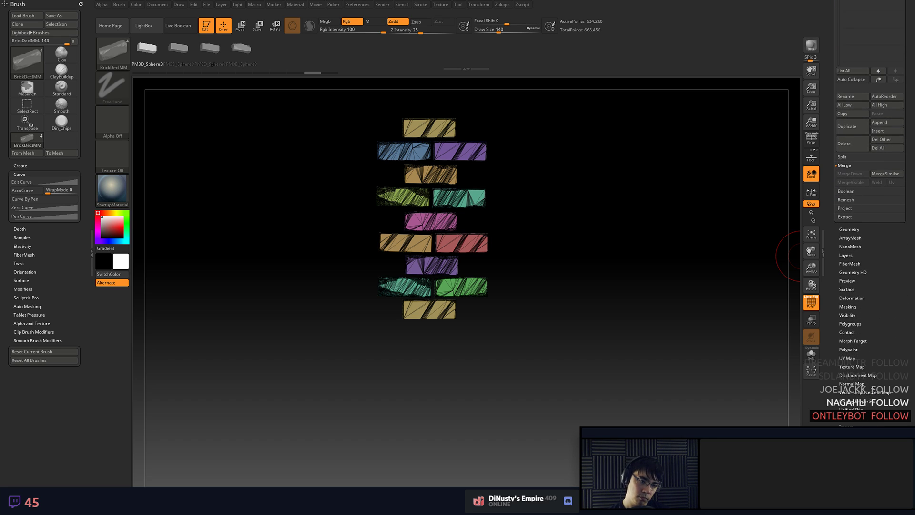
{"action": "left_click", "coordinate": [870, 229]}
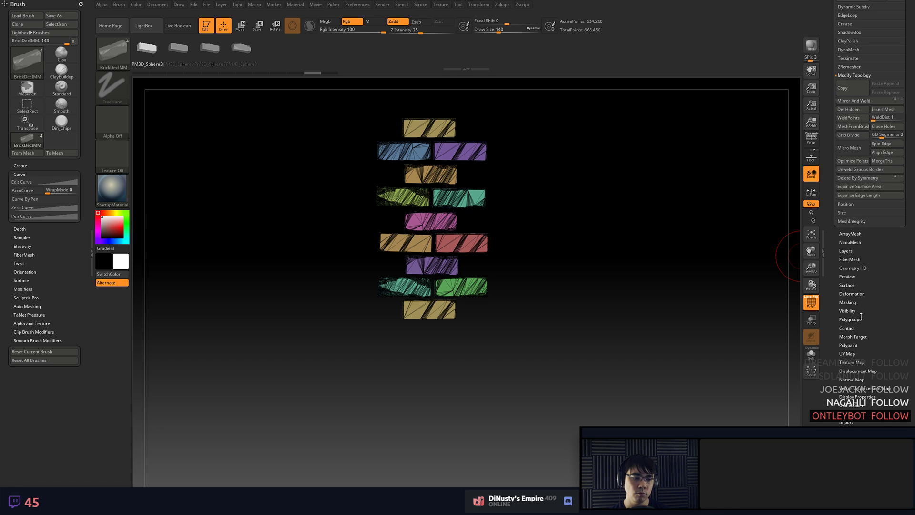
{"action": "left_click", "coordinate": [861, 318]}
{"action": "left_click", "coordinate": [851, 67]}
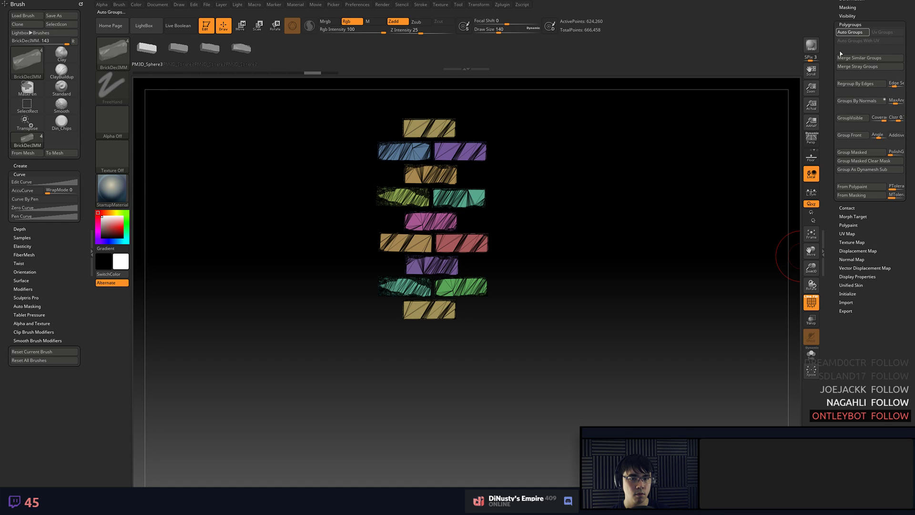
- Mask off the bottom brick, split it into its own subtool and delete it
{"action": "key", "text": "w"}
{"action": "left_click", "coordinate": [442, 316], "text": "ctrl"}
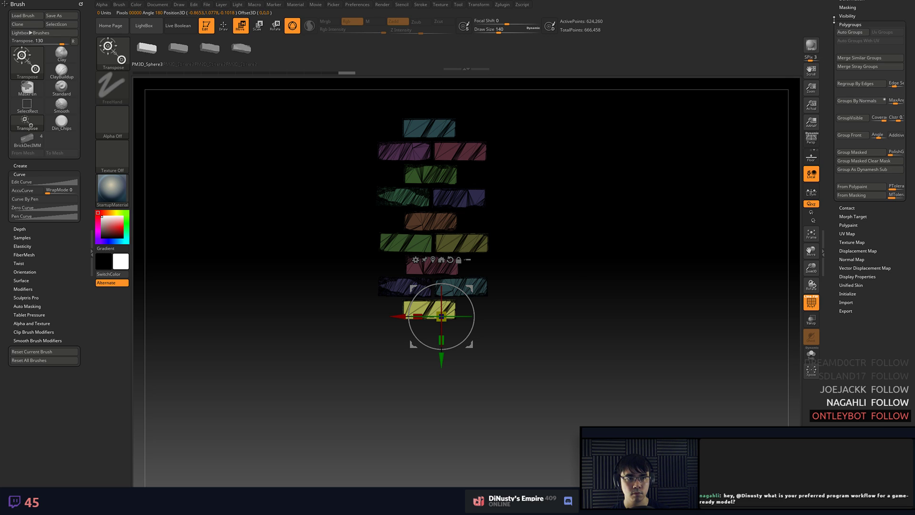
{"action": "left_click_drag", "start_coordinate": [853, 48], "coordinate": [853, 171]}
{"action": "left_click", "coordinate": [847, 45]}
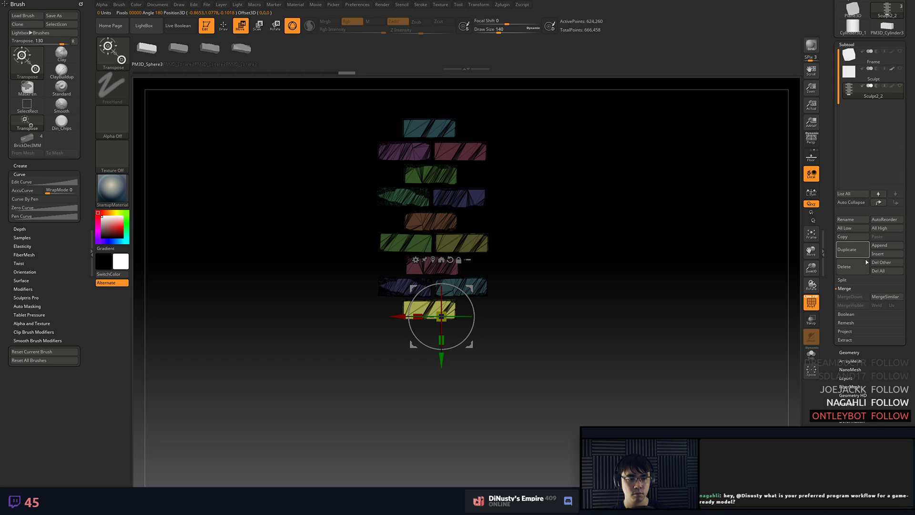
{"action": "left_click", "coordinate": [854, 282]}
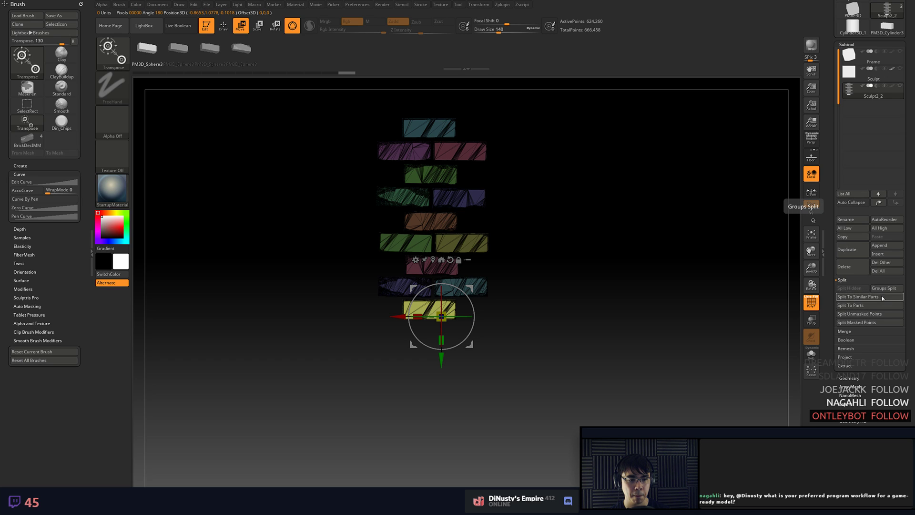
{"action": "left_click", "coordinate": [879, 322]}
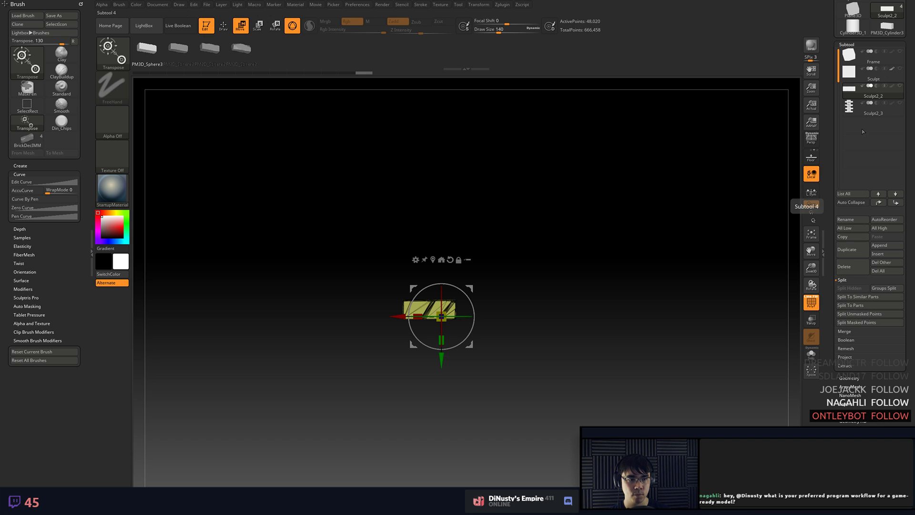
{"action": "left_click", "coordinate": [868, 91]}
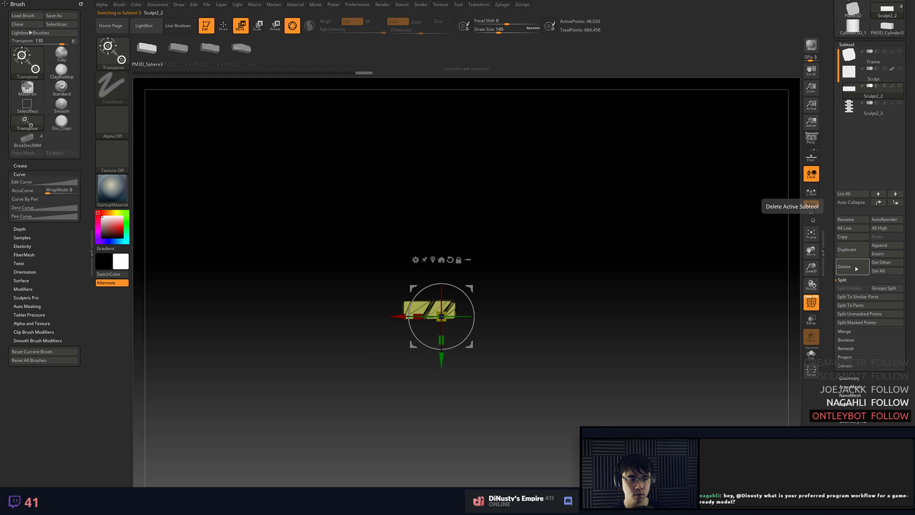
{"action": "left_click", "coordinate": [857, 268]}
- Clear the mask, isolate the top brick by its polygroup and split it from the other bricks as a separate subtool
{"action": "left_click", "coordinate": [423, 124]}
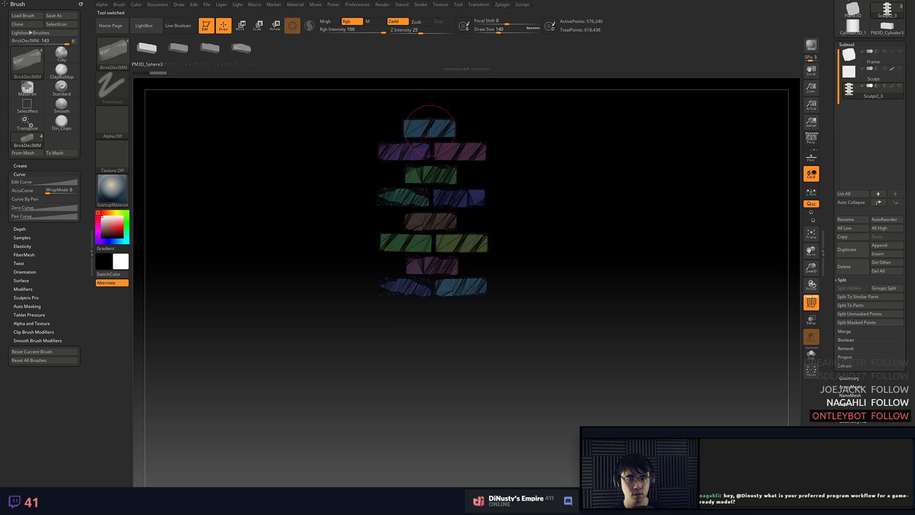
{"action": "key", "text": "w"}
{"action": "left_click_drag", "start_coordinate": [553, 125], "coordinate": [542, 158], "text": "ctrl"}
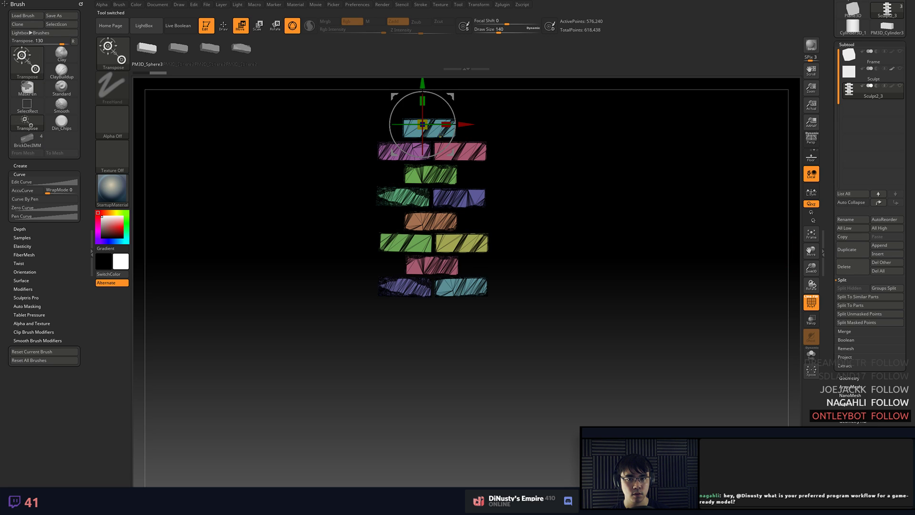
{"action": "left_click", "coordinate": [441, 134], "text": "ctrl"}
{"action": "key", "text": "q"}
{"action": "left_click", "coordinate": [444, 128], "text": "ctrl+shift"}
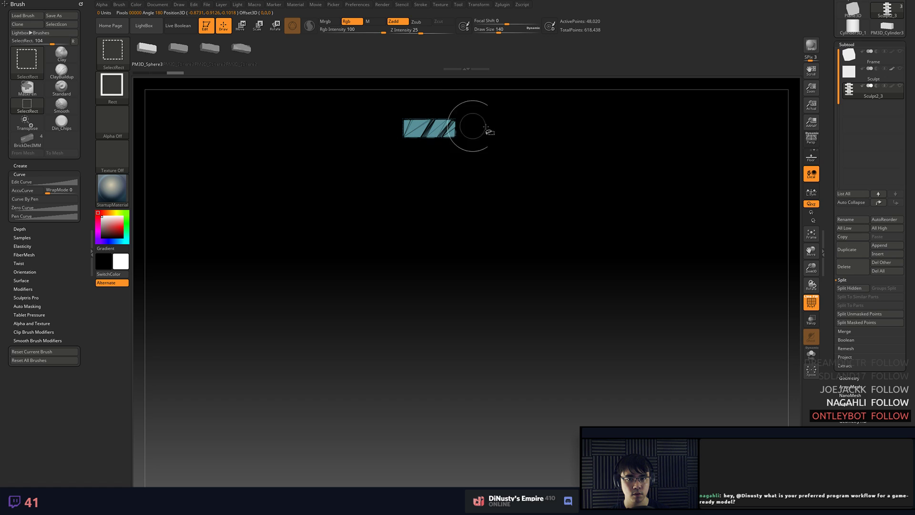
{"action": "left_click", "coordinate": [852, 288]}
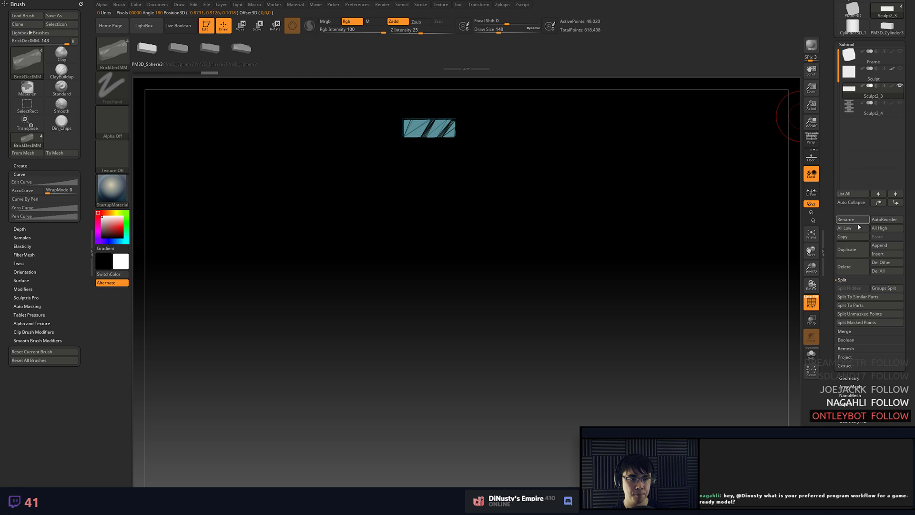
- Duplicate the top brick and offset the copy vertically down to the Frame's bottom edge with the Offset deformation
{"action": "left_click", "coordinate": [858, 255]}
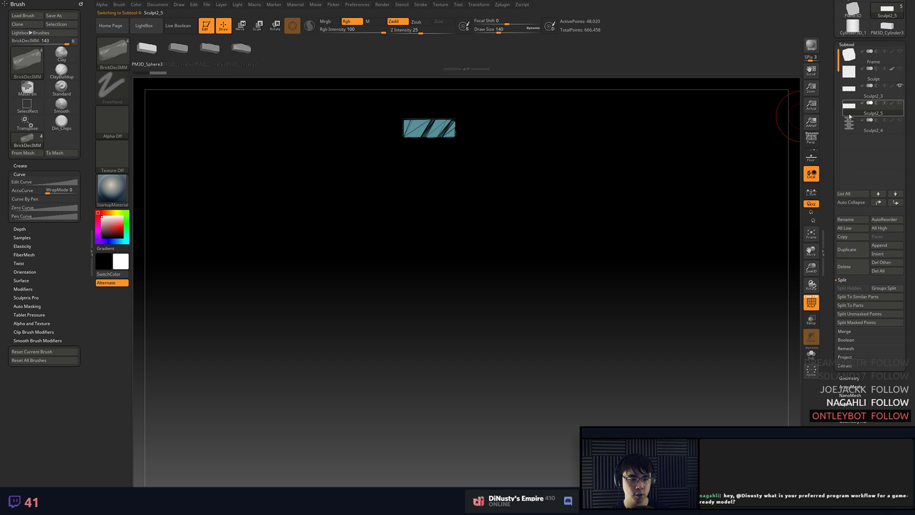
{"action": "left_click_drag", "start_coordinate": [834, 395], "coordinate": [840, 319]}
{"action": "left_click", "coordinate": [858, 283]}
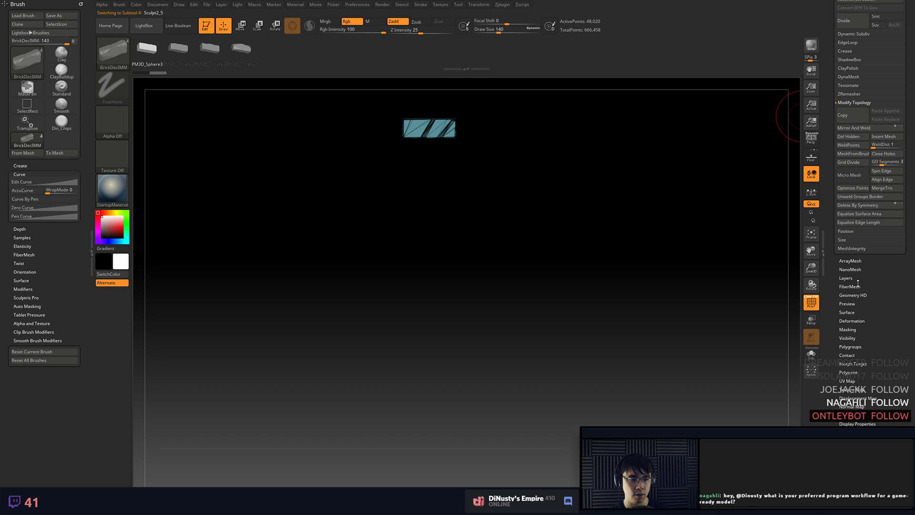
{"action": "scroll", "coordinate": [834, 111], "scroll_direction": "up", "scroll_amount": 1}
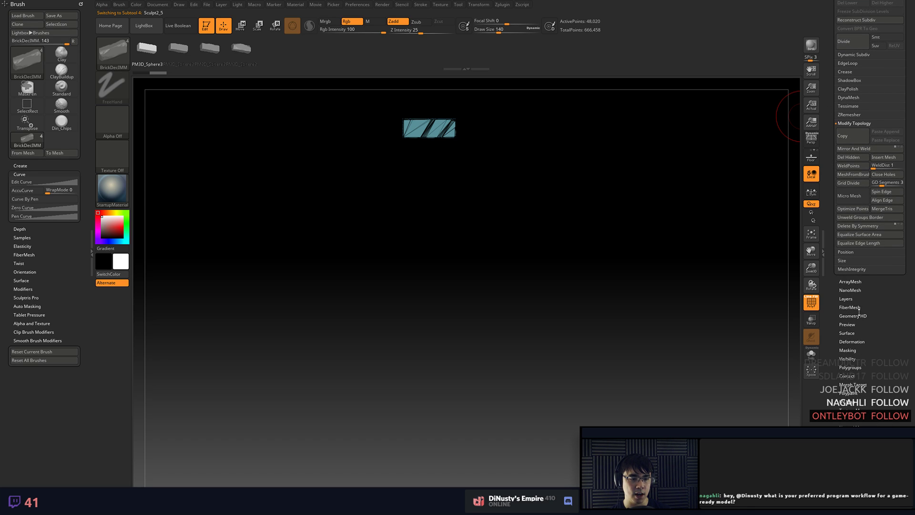
{"action": "left_click", "coordinate": [852, 342]}
{"action": "left_click_drag", "start_coordinate": [830, 127], "coordinate": [830, 165]}
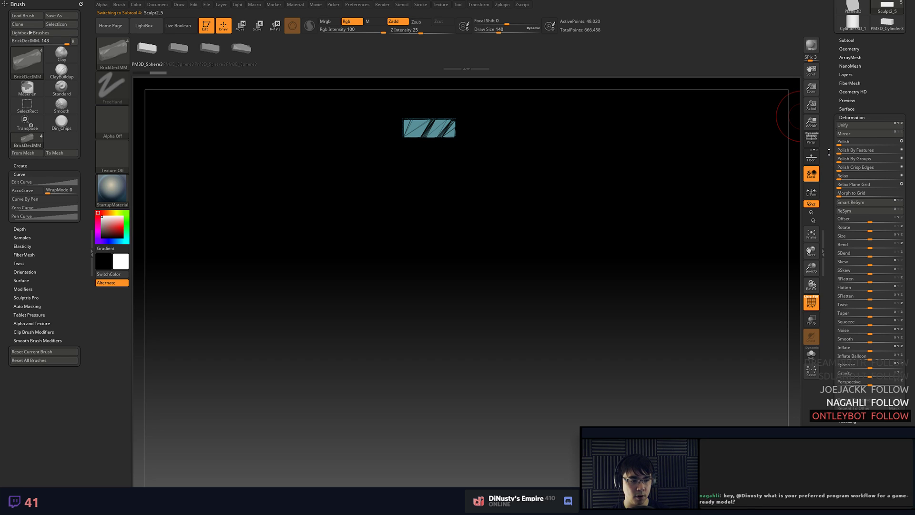
{"action": "left_click_drag", "start_coordinate": [829, 152], "coordinate": [830, 160]}
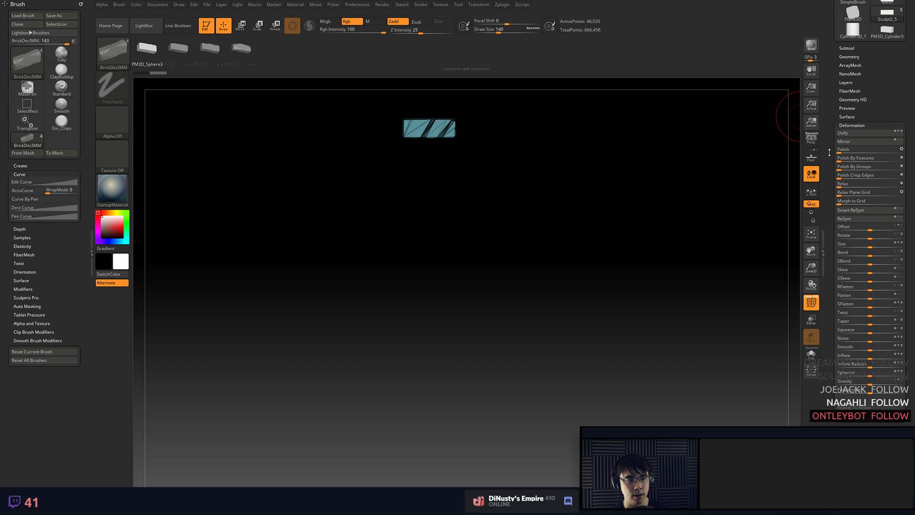
{"action": "left_click_drag", "start_coordinate": [828, 149], "coordinate": [833, 166]}
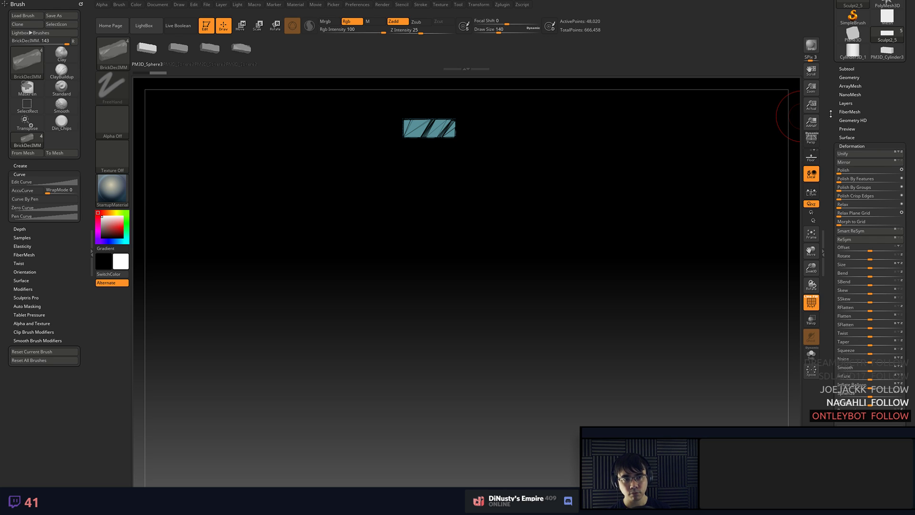
{"action": "left_click_drag", "start_coordinate": [831, 114], "coordinate": [839, 135]}
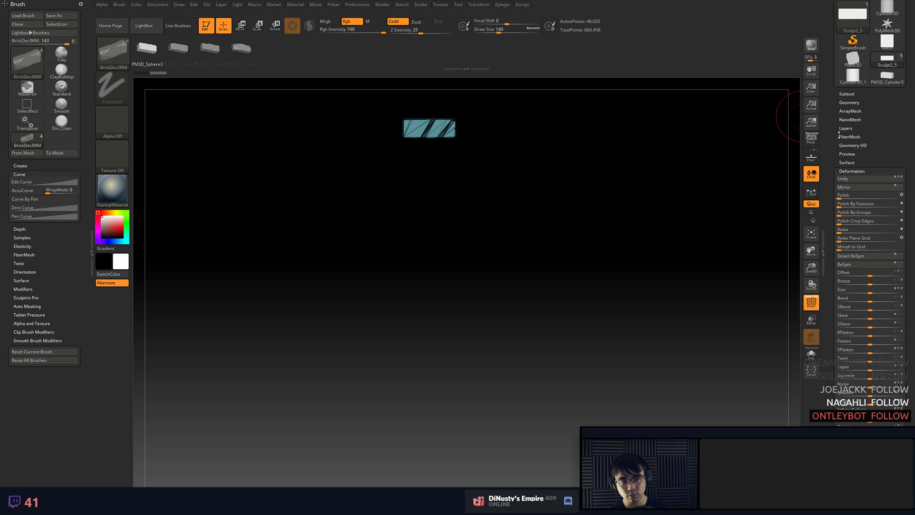
{"action": "left_click", "coordinate": [855, 94]}
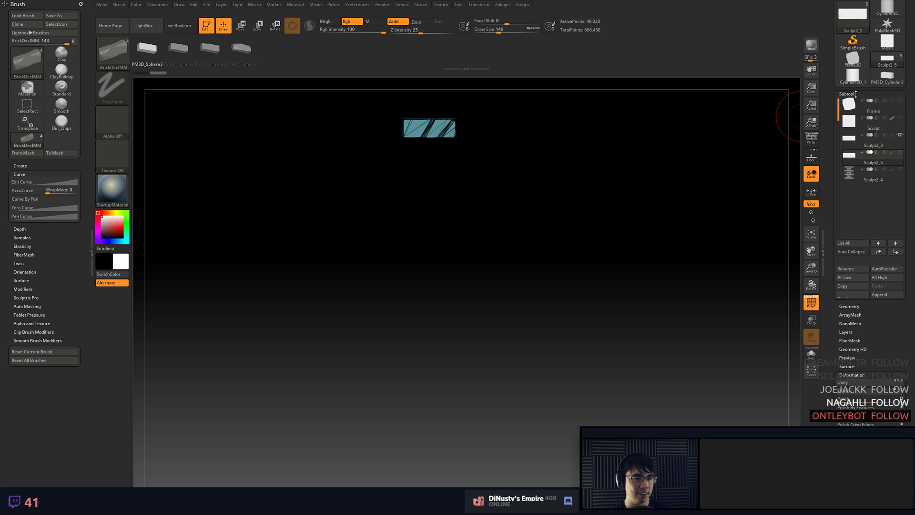
{"action": "left_click", "coordinate": [855, 94]}
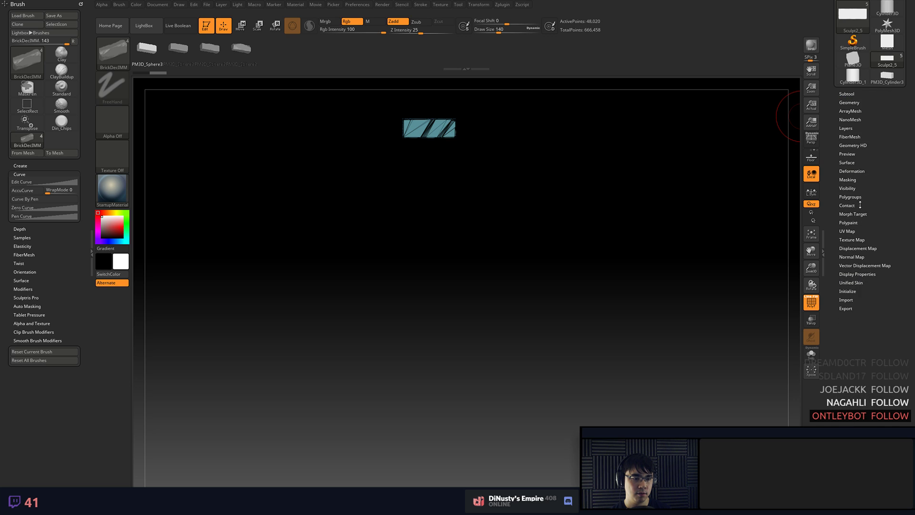
{"action": "left_click", "coordinate": [857, 170]}
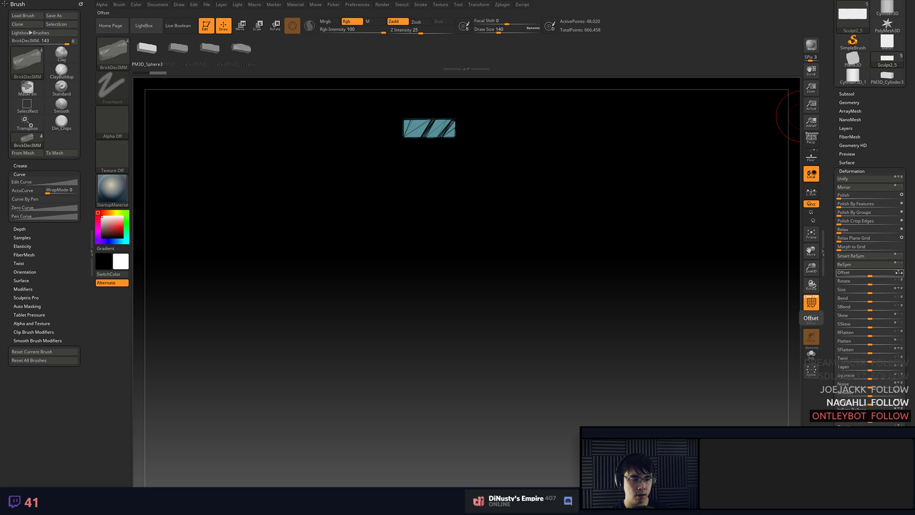
{"action": "left_click_drag", "start_coordinate": [869, 274], "coordinate": [871, 274]}
- Show the Frame and the remaining bricks with the Sculpt plane hidden, and check the duplicated brick's placement at the bottom edge
{"action": "left_click", "coordinate": [847, 94]}
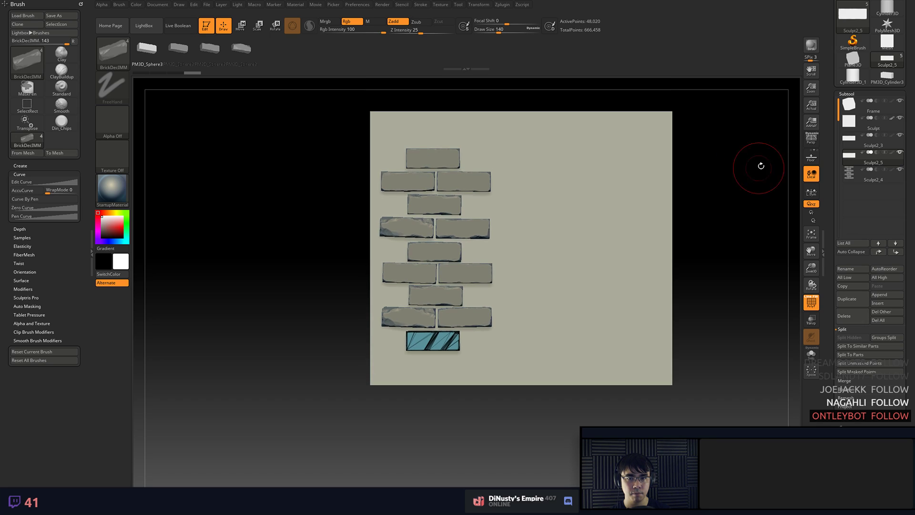
{"action": "left_click", "coordinate": [855, 106]}
{"action": "left_click", "coordinate": [846, 128]}
{"action": "left_click", "coordinate": [900, 118]}
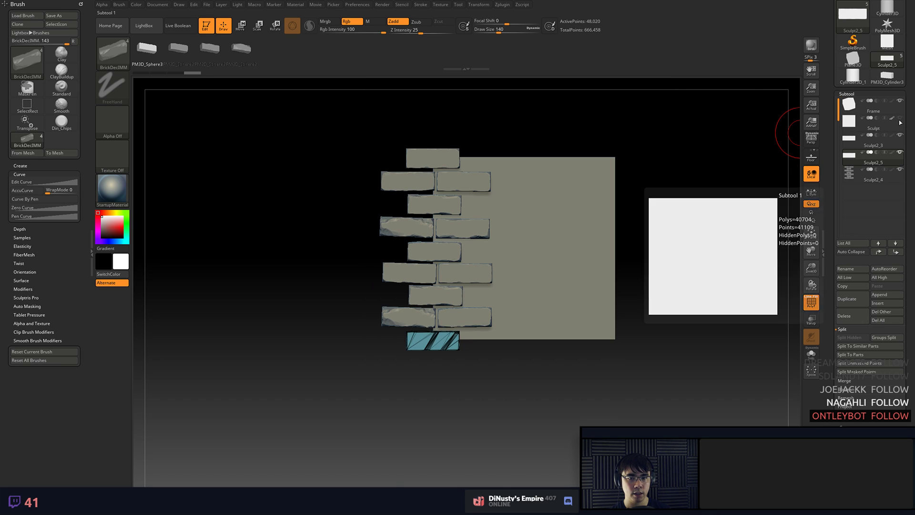
{"action": "left_click_drag", "start_coordinate": [706, 141], "coordinate": [714, 133]}
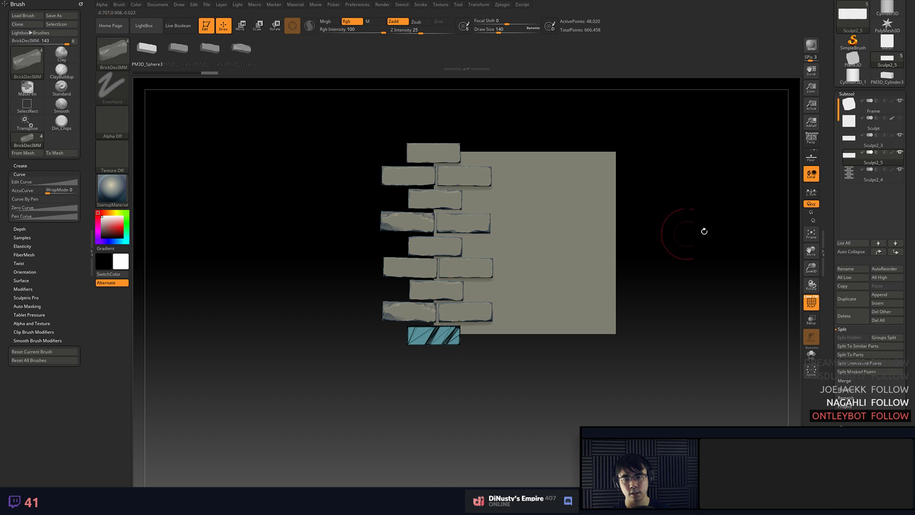
{"action": "left_click", "coordinate": [862, 143]}
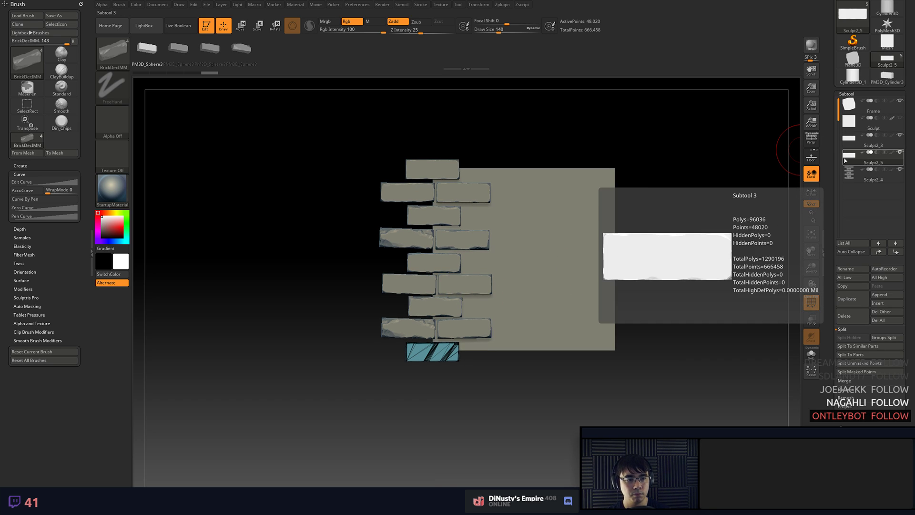
{"action": "left_click", "coordinate": [855, 162]}
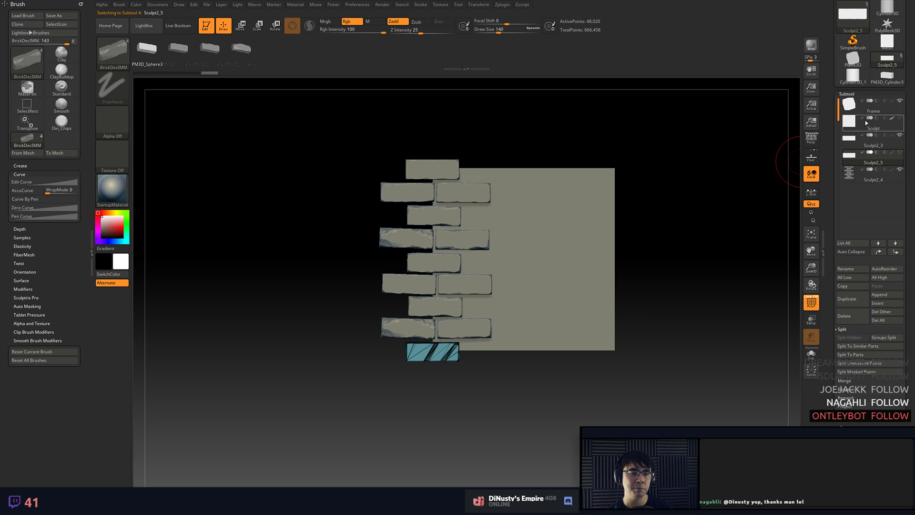
- Merge the top brick, its bottom copy and the remaining bricks down into one subtool
{"action": "left_click", "coordinate": [864, 139]}
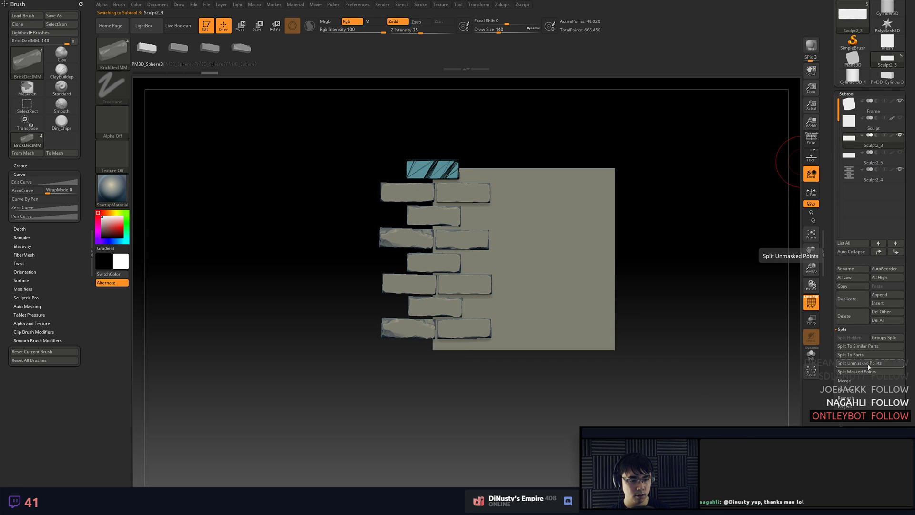
{"action": "left_click", "coordinate": [866, 380]}
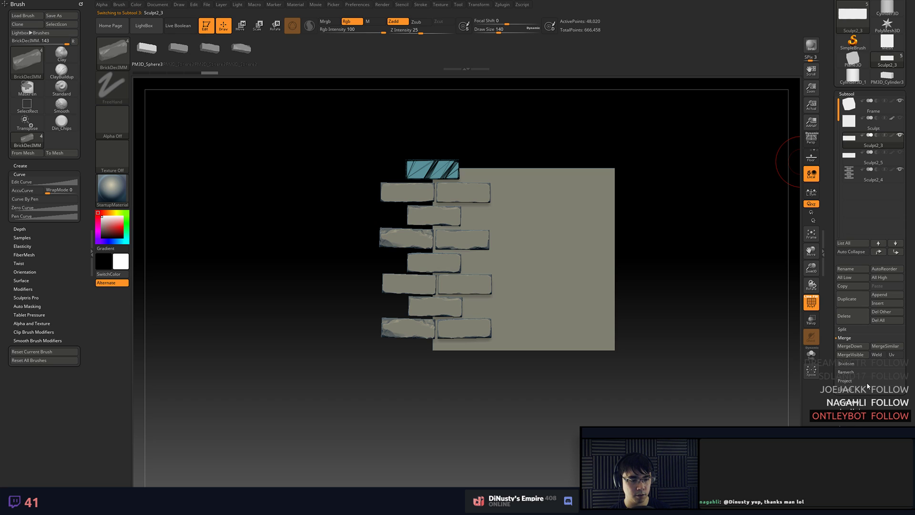
{"action": "left_click", "coordinate": [853, 346]}
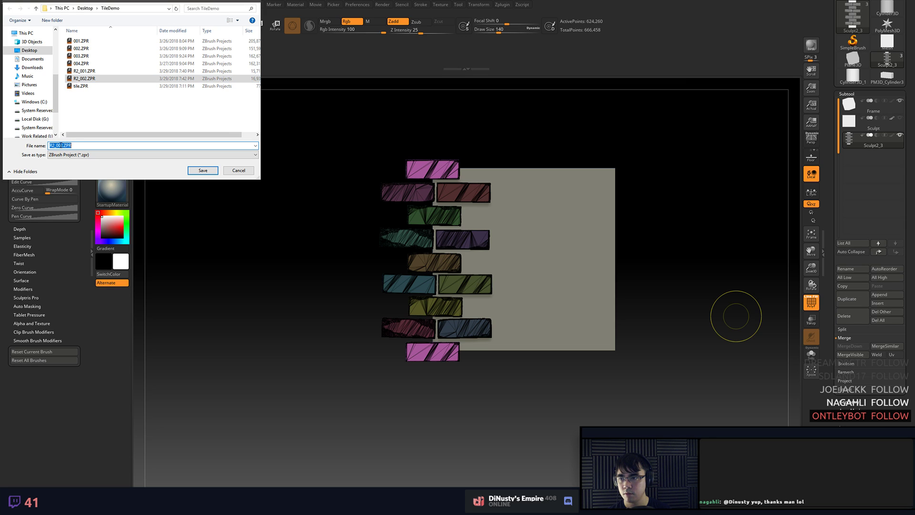
- Save the project in the TileDemo folder as R2_003.ZPR
{"action": "type", "text": "3"}
{"action": "left_click", "coordinate": [203, 170]}
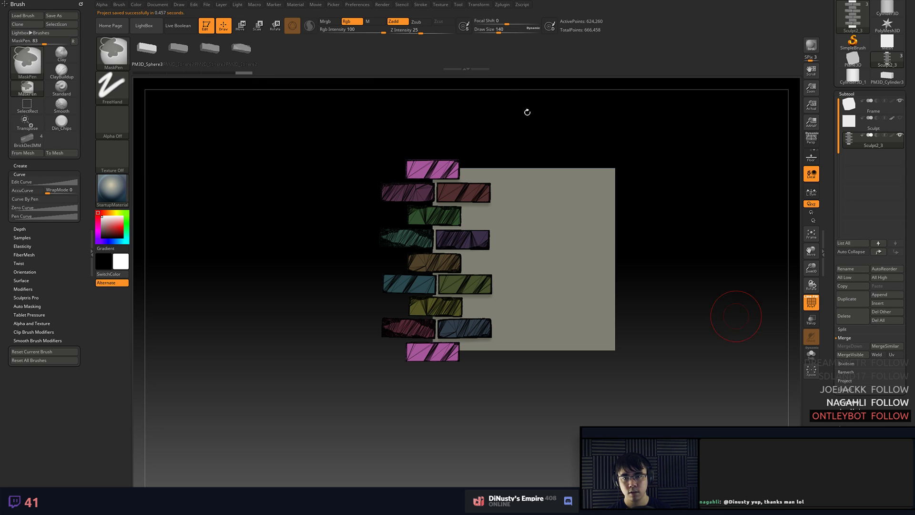
- Turn off the polyframe display and clear the mask on the bricks
{"action": "key", "text": "shift+f"}
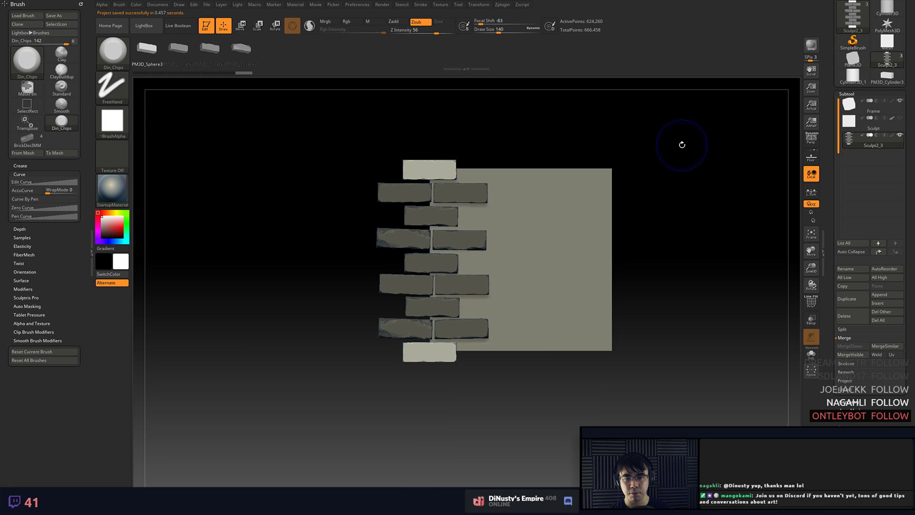
{"action": "left_click_drag", "start_coordinate": [695, 165], "coordinate": [732, 211], "text": "ctrl"}
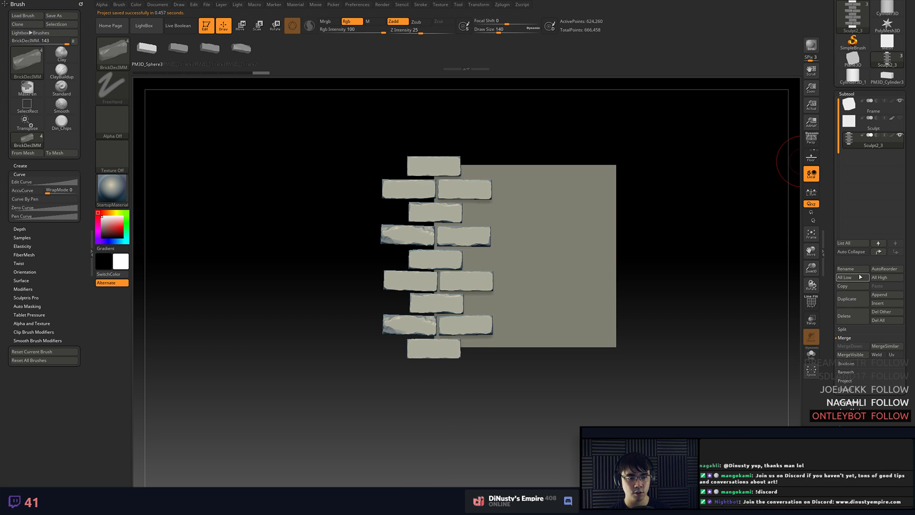
{"action": "left_click", "coordinate": [854, 299]}
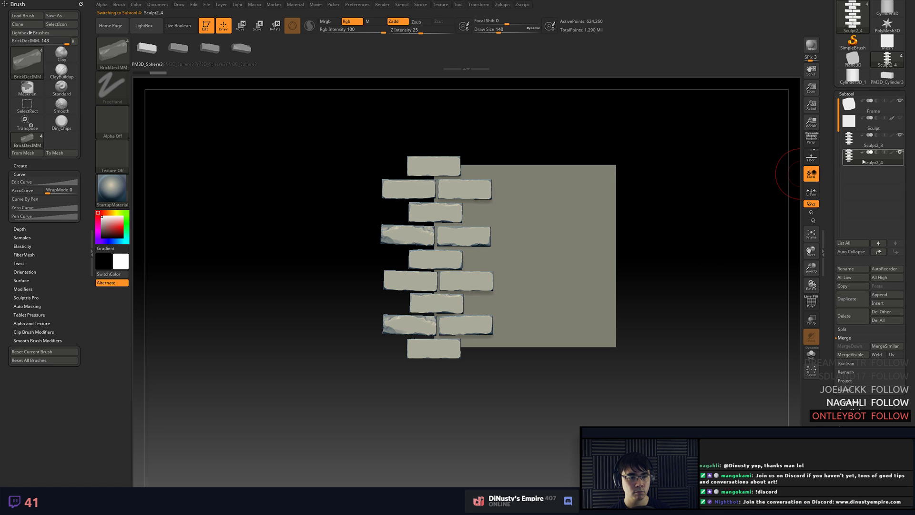
{"action": "mouse_move", "coordinate": [865, 162]}
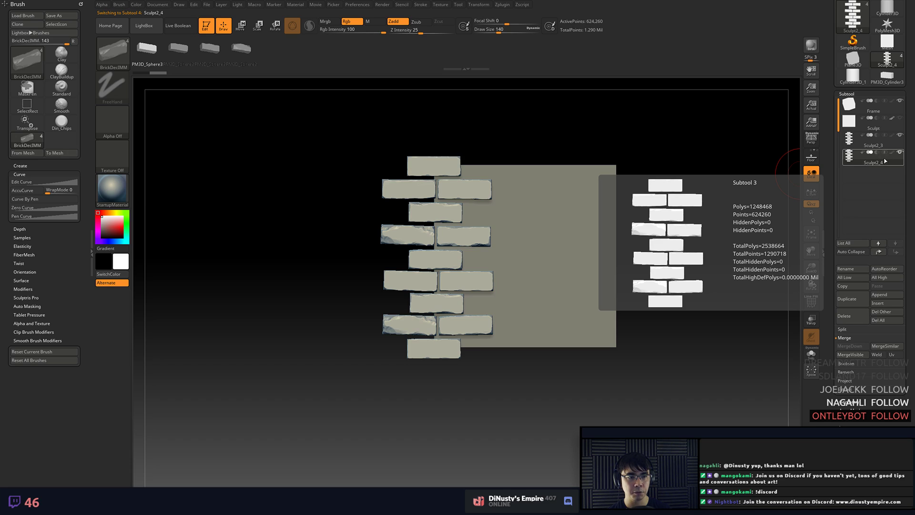
{"action": "left_click", "coordinate": [853, 316]}
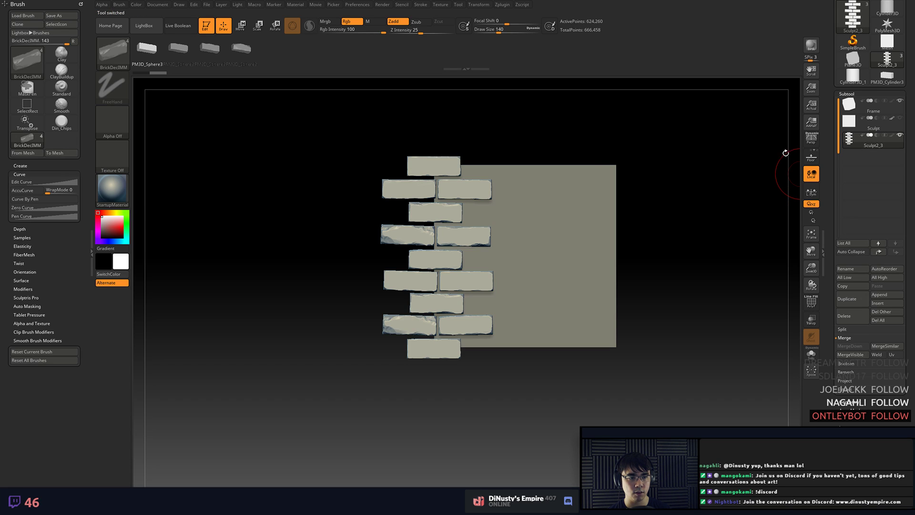
- Move the brick column about 0.09 units horizontally toward the centre of the Sculpt plane
{"action": "key", "text": "w"}
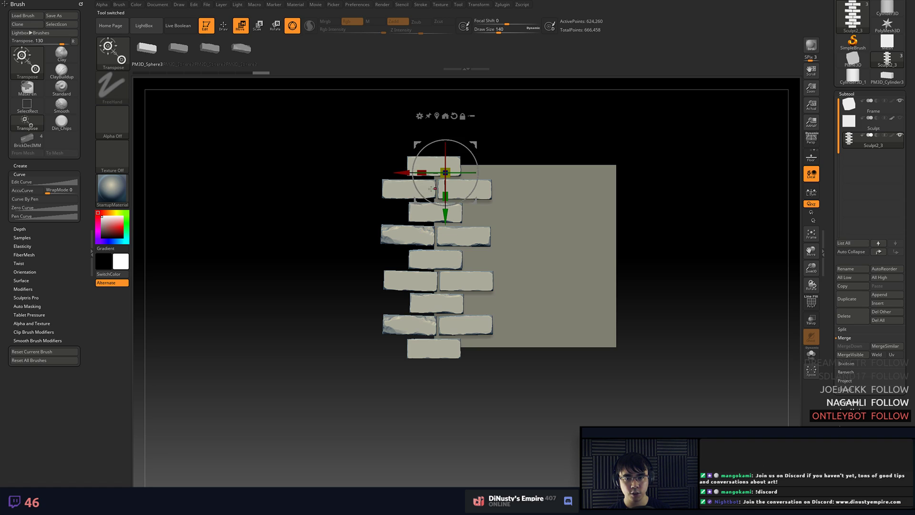
{"action": "key", "text": "q"}
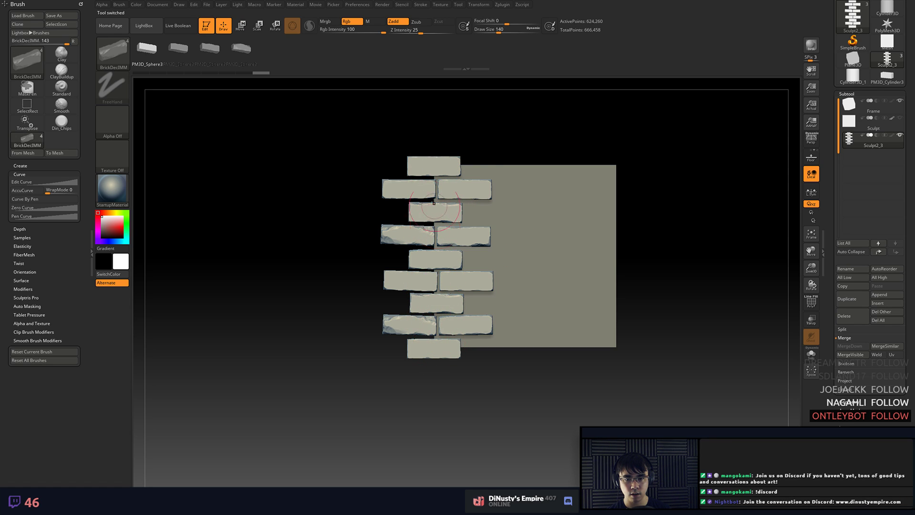
{"action": "key", "text": "w"}
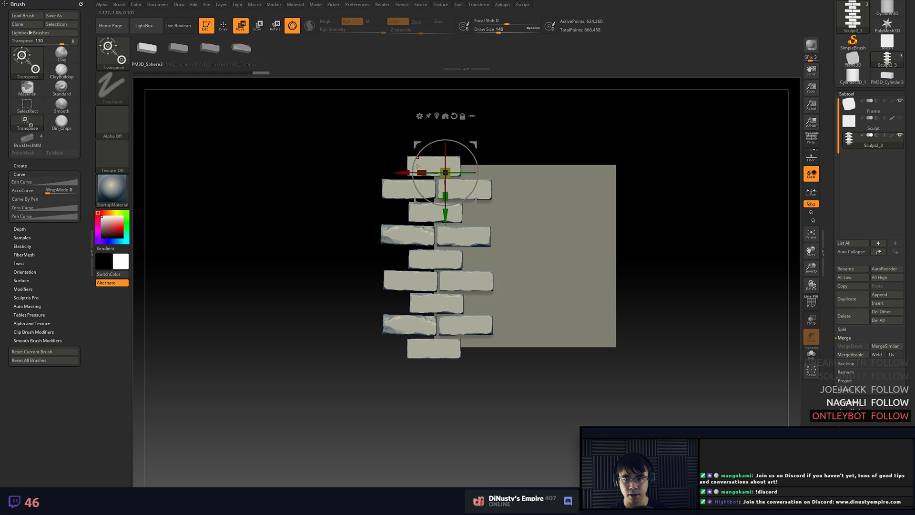
{"action": "left_click_drag", "start_coordinate": [404, 172], "coordinate": [412, 173]}
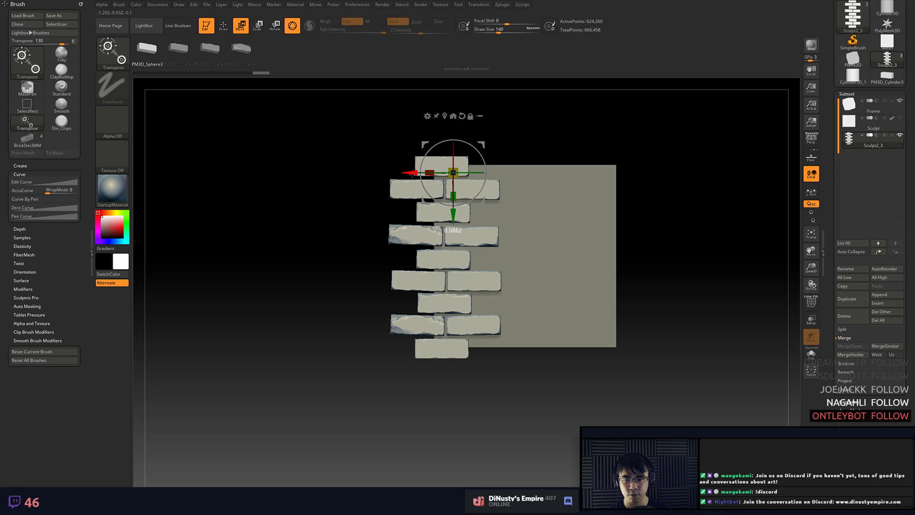
{"action": "key", "text": "q"}
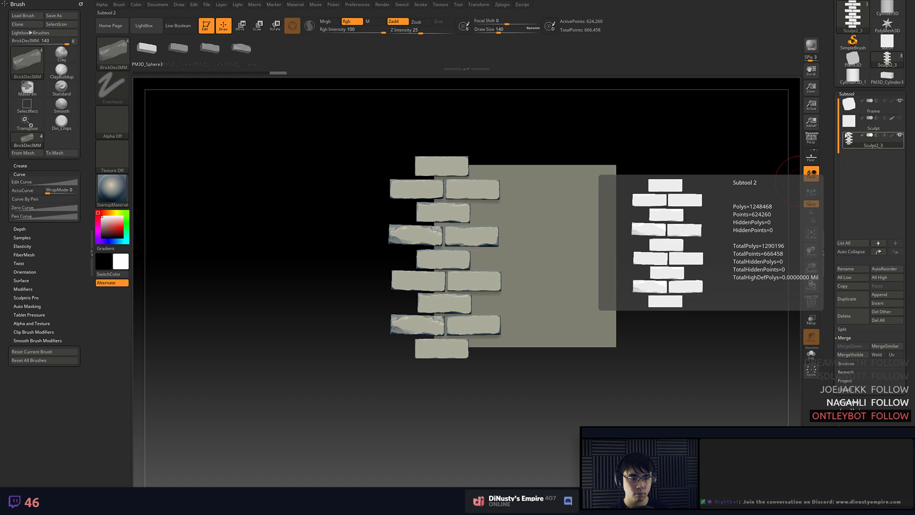
- Duplicate the brick column subtool and offset the copy along X to the same position on the plane's opposite vertical edge
{"action": "mouse_move", "coordinate": [851, 109]}
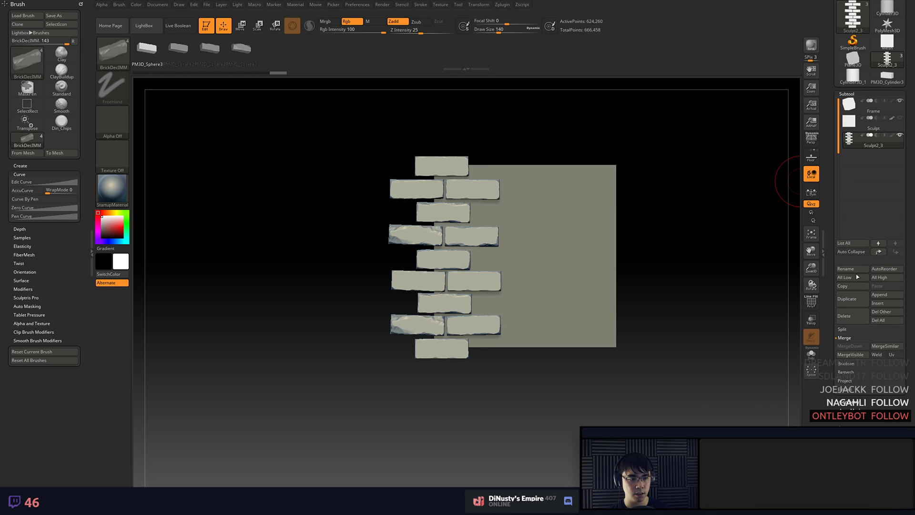
{"action": "left_click", "coordinate": [862, 303]}
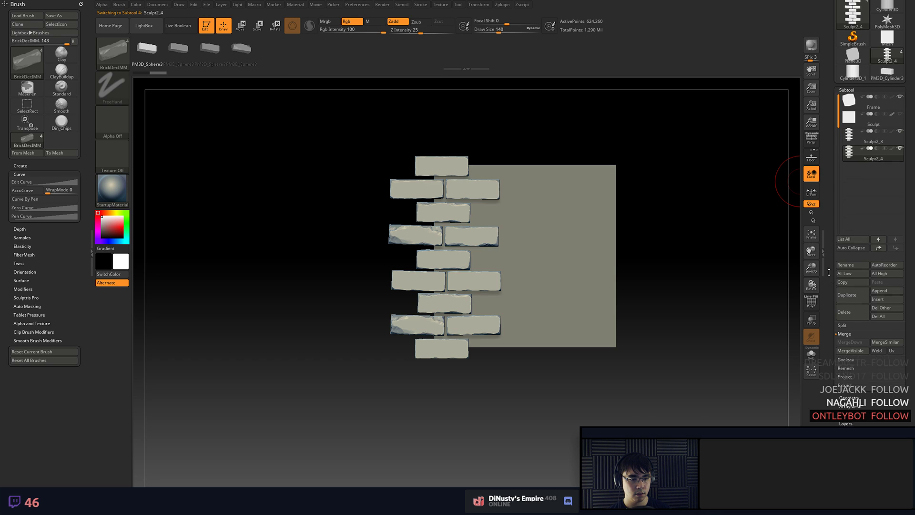
{"action": "left_click", "coordinate": [851, 321]}
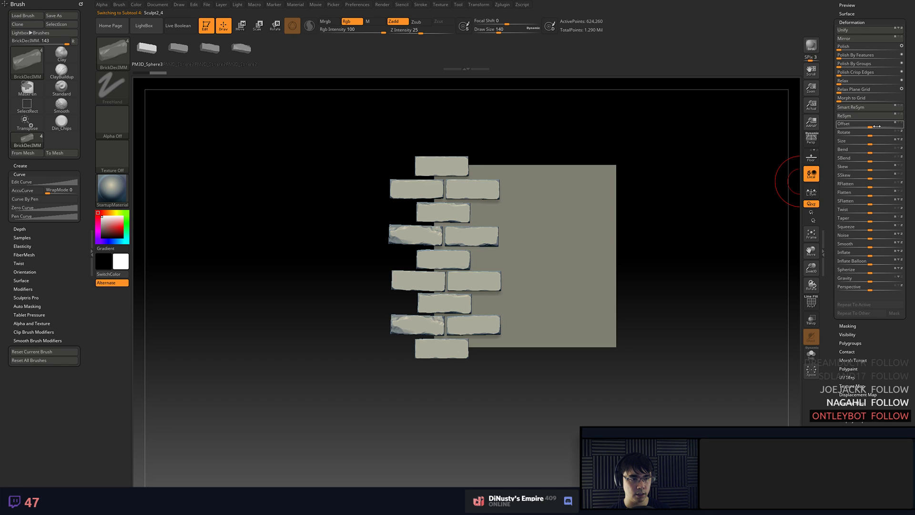
{"action": "left_click", "coordinate": [900, 124]}
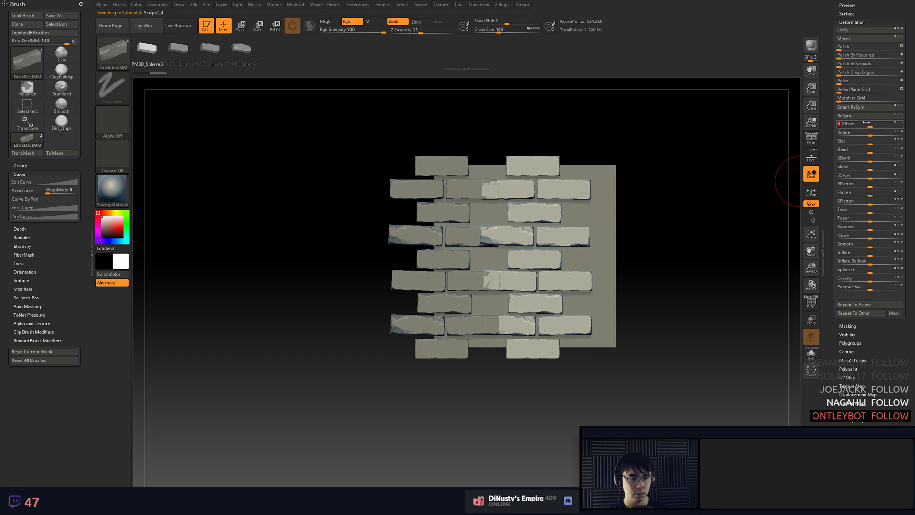
{"action": "left_click_drag", "start_coordinate": [869, 124], "coordinate": [910, 125]}
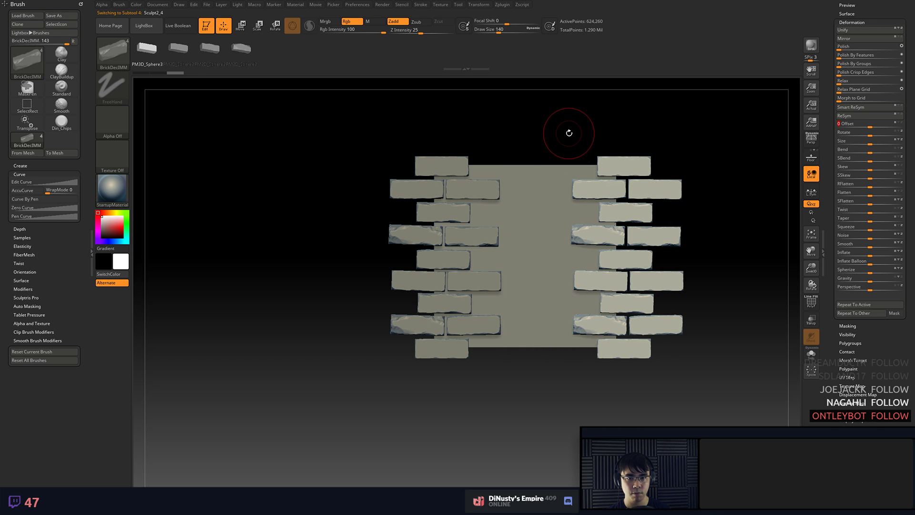
- Make the original brick column the active subtool and save the project over R2_003.ZPR in the TileDemo folder
{"action": "left_click_drag", "start_coordinate": [612, 122], "coordinate": [591, 131], "text": "alt"}
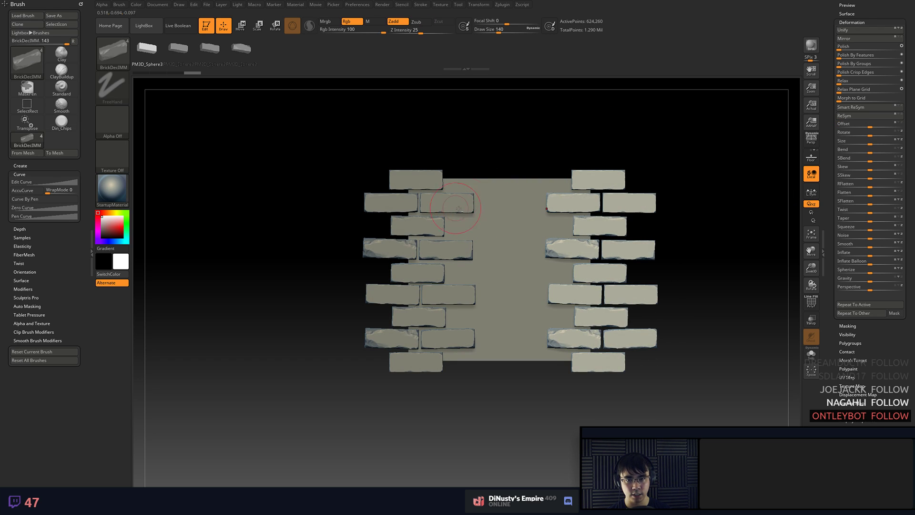
{"action": "left_click_drag", "start_coordinate": [661, 151], "coordinate": [666, 132], "text": "alt"}
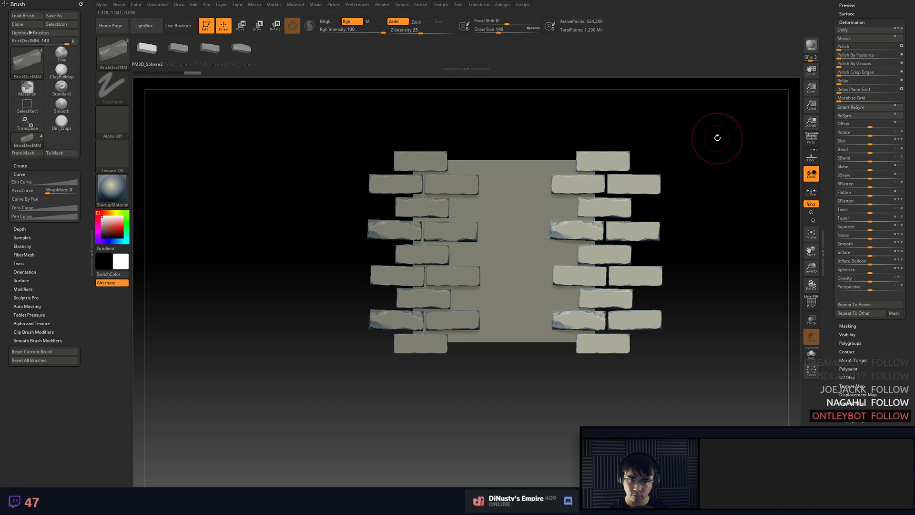
{"action": "left_click", "coordinate": [477, 174], "text": "alt"}
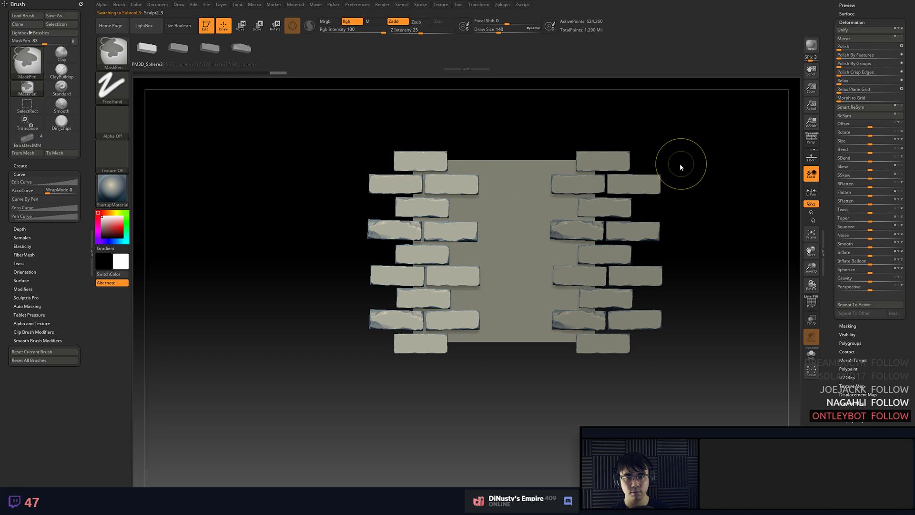
{"action": "key", "text": "ctrl+s"}
{"action": "double_click", "coordinate": [108, 86]}
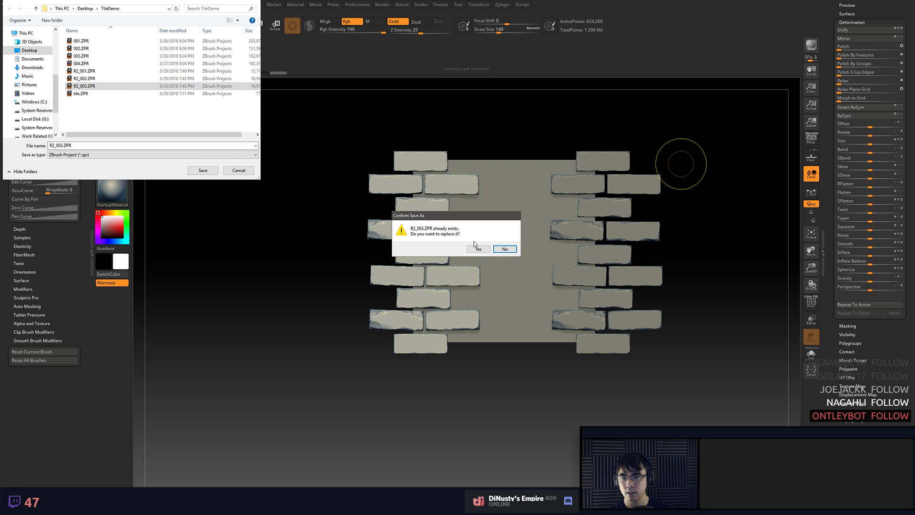
{"action": "left_click", "coordinate": [477, 248]}
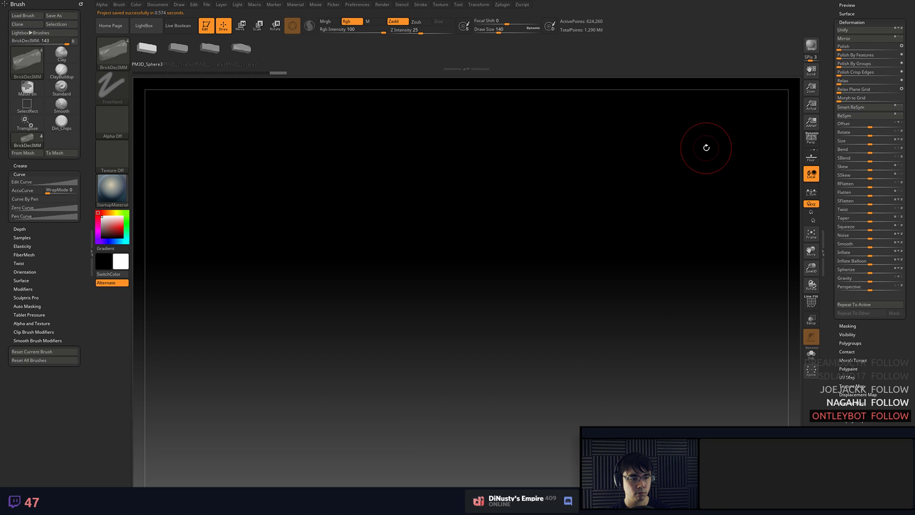
- Reselect the original brick column as the active subtool and set the draw size to 56
{"action": "left_click_drag", "start_coordinate": [716, 125], "coordinate": [686, 127], "text": "alt"}
{"action": "left_click_drag", "start_coordinate": [676, 119], "coordinate": [711, 167], "text": "ctrl"}
{"action": "left_click_drag", "start_coordinate": [578, 155], "coordinate": [600, 141], "text": "alt"}
{"action": "left_click", "coordinate": [571, 154], "text": "alt"}
{"action": "key", "text": "w"}
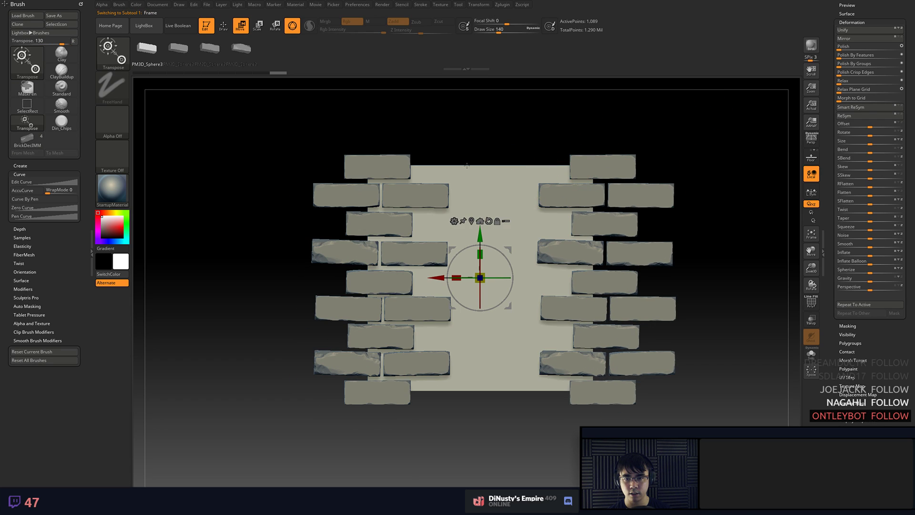
{"action": "key", "text": "q"}
{"action": "left_click", "coordinate": [373, 166], "text": "alt"}
{"action": "key", "text": "space"}
{"action": "left_click_drag", "start_coordinate": [448, 136], "coordinate": [439, 137]}
{"action": "left_click_drag", "start_coordinate": [492, 118], "coordinate": [500, 112], "text": "alt"}
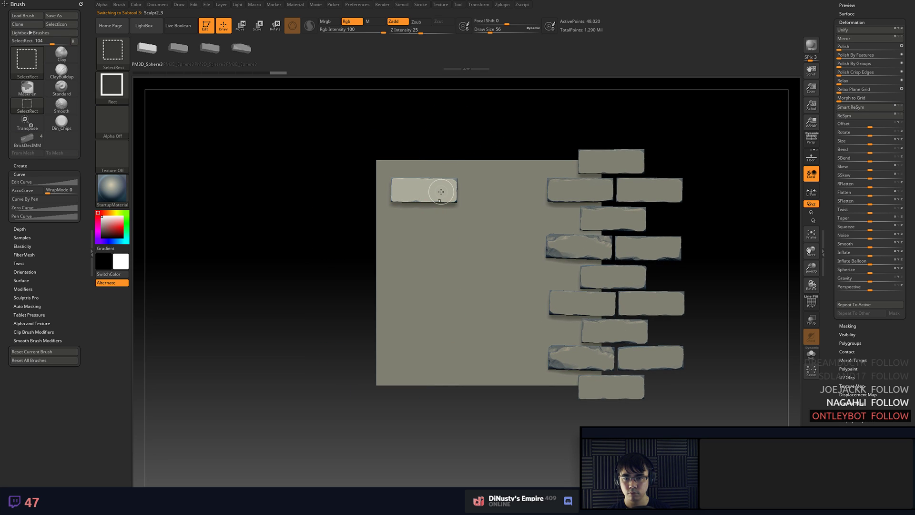
- Isolate the second row's inner brick with a mask and duplicate it into the fifth row beside the original column
{"action": "key", "text": "w"}
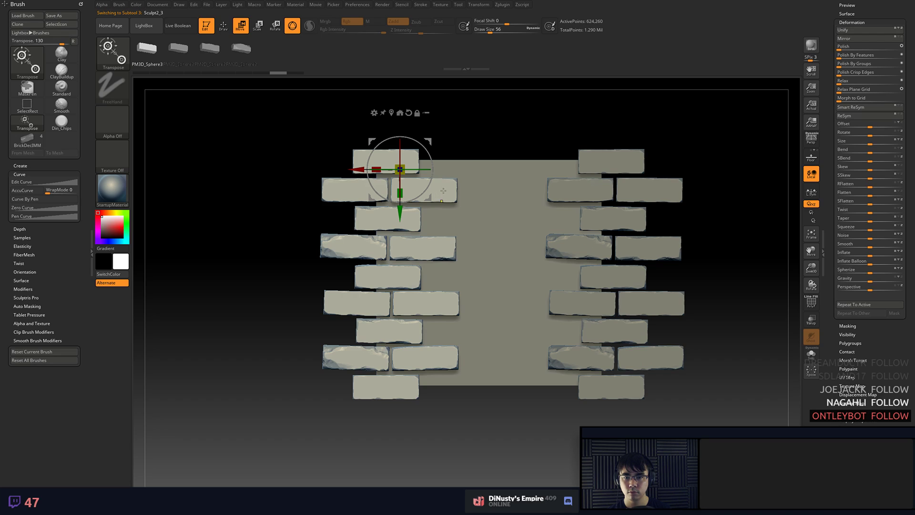
{"action": "left_click", "coordinate": [443, 191]}
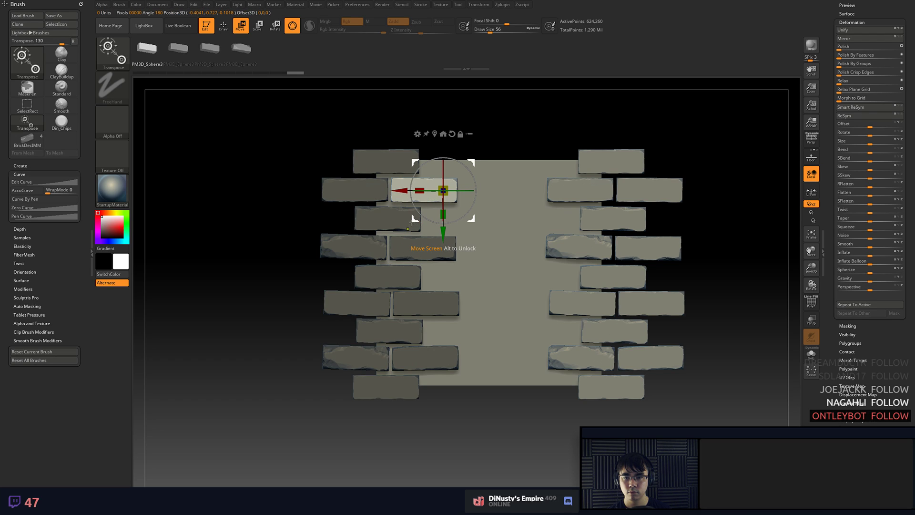
{"action": "left_click_drag", "start_coordinate": [414, 220], "coordinate": [501, 275], "text": "ctrl"}
{"action": "left_click_drag", "start_coordinate": [488, 273], "coordinate": [448, 303]}
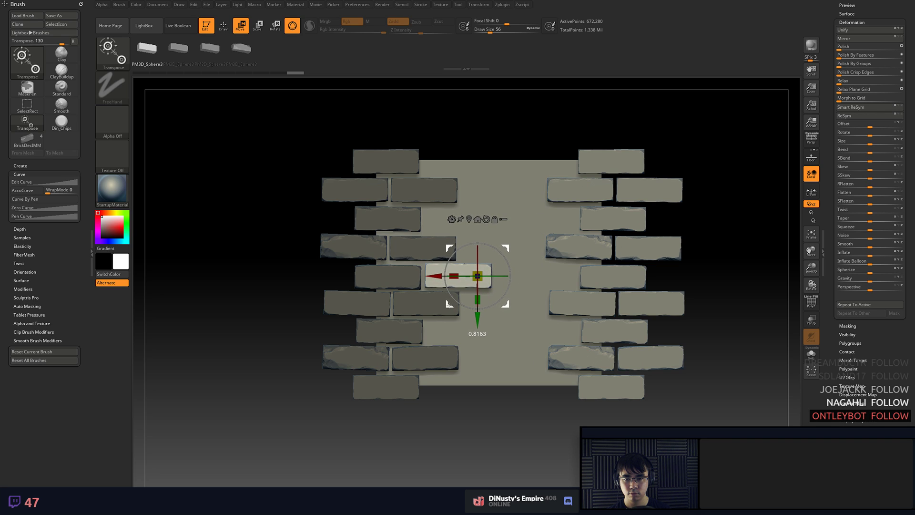
- Duplicate another brick of the original column into the seventh row, directly beside the opposite column
{"action": "left_click", "coordinate": [365, 309], "text": "ctrl"}
{"action": "left_click_drag", "start_coordinate": [386, 278], "coordinate": [502, 286], "text": "ctrl"}
{"action": "left_click_drag", "start_coordinate": [448, 303], "coordinate": [520, 324]}
{"action": "left_click_drag", "start_coordinate": [579, 341], "coordinate": [514, 329]}
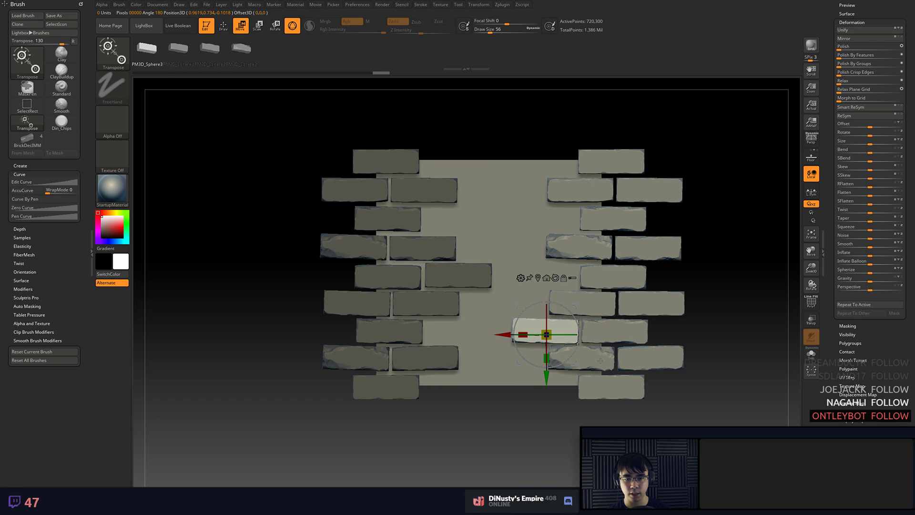
- Duplicate the eighth row's inner brick into the fifth row beside the opposite column, making the copy shorter and slightly tilted
{"action": "left_click", "coordinate": [441, 355], "text": "alt"}
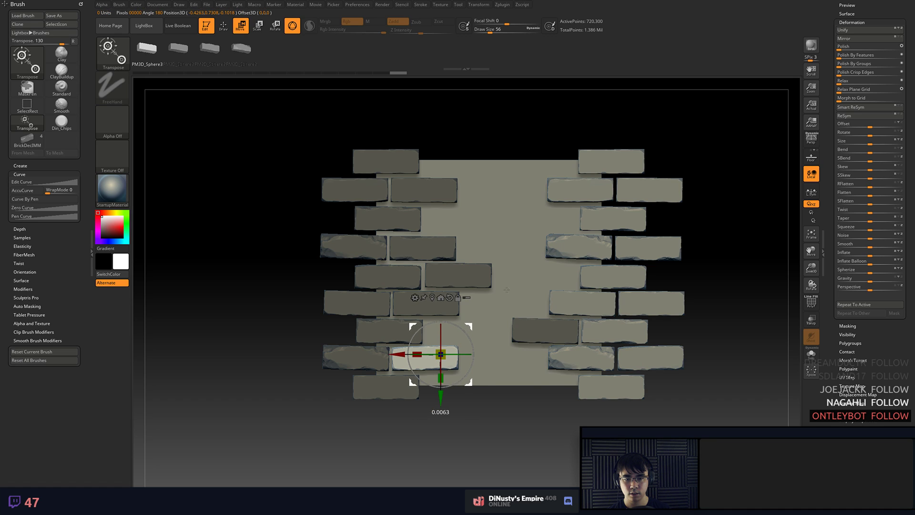
{"action": "left_click_drag", "start_coordinate": [441, 357], "coordinate": [541, 272], "text": "ctrl"}
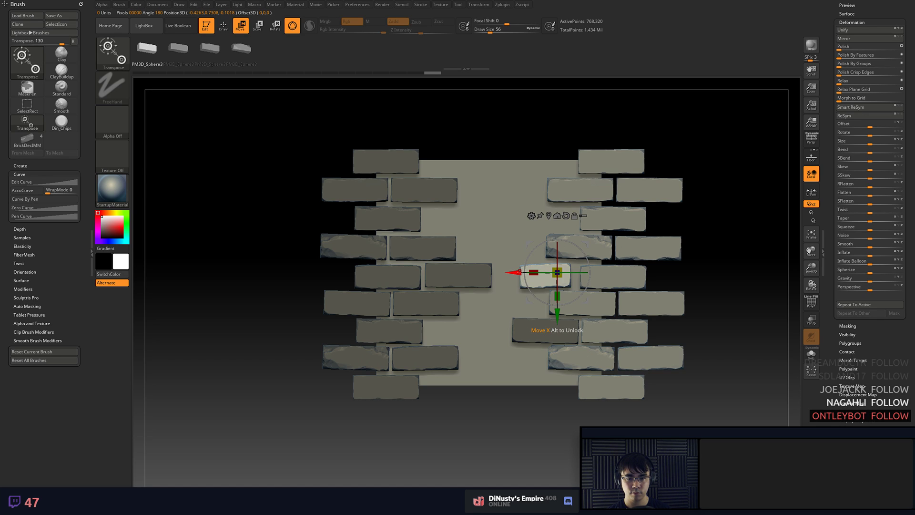
{"action": "left_click_drag", "start_coordinate": [520, 269], "coordinate": [536, 289]}
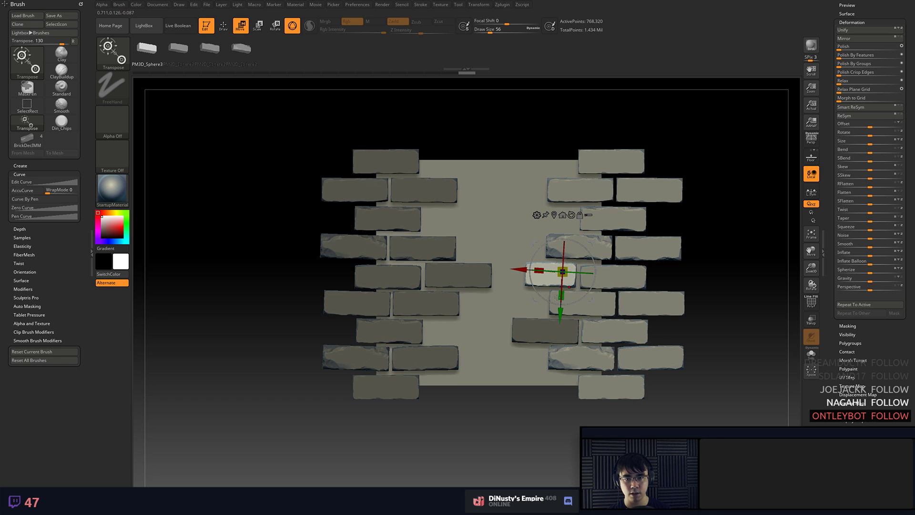
- Reset the gizmo orientation on the fifth-row brick beside the original column and shorten that brick along X
{"action": "left_click", "coordinate": [486, 276]}
{"action": "key", "text": "q"}
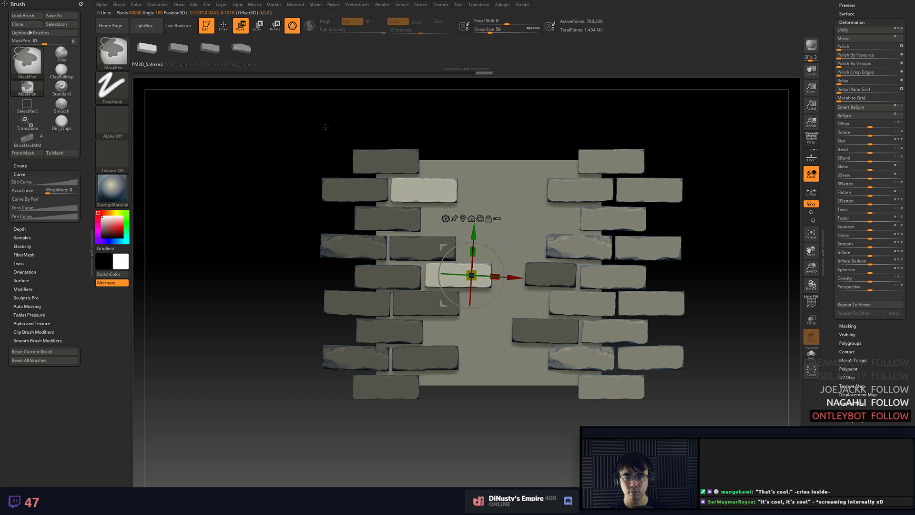
{"action": "key", "text": "w"}
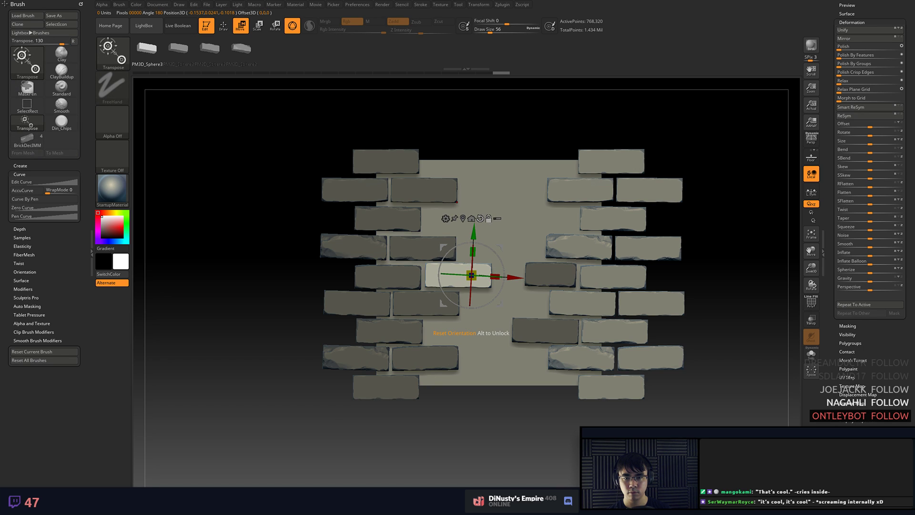
{"action": "left_click", "coordinate": [480, 219], "text": "alt"}
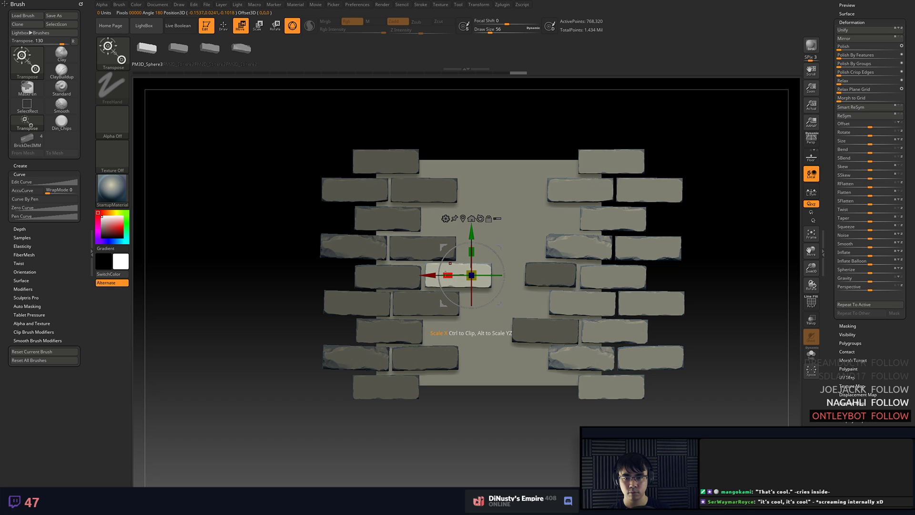
{"action": "left_click_drag", "start_coordinate": [487, 275], "coordinate": [435, 247]}
{"action": "key", "text": "ctrl+z"}
- Check the bricks with the polyframe display switched on briefly, and clear the mask from the brick subtool
{"action": "left_click", "coordinate": [401, 211], "text": "ctrl"}
{"action": "key", "text": "q"}
{"action": "key", "text": "ctrl"}
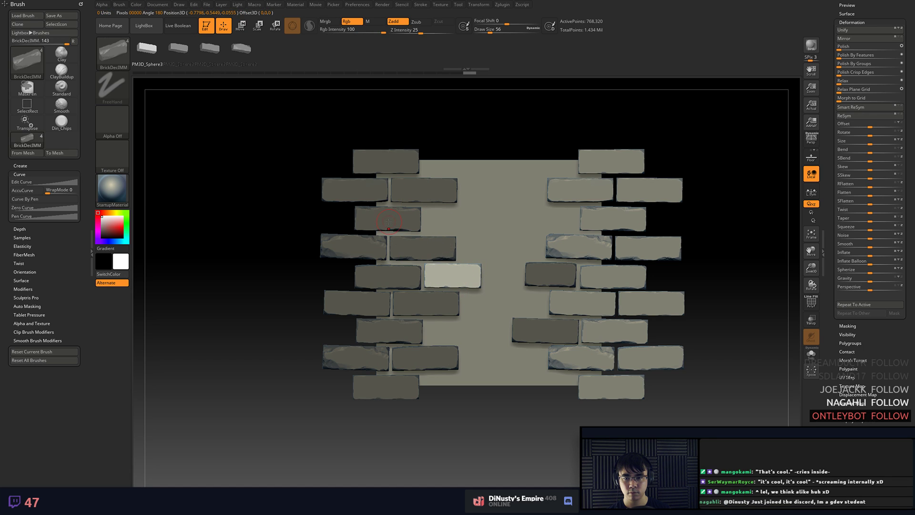
{"action": "key", "text": "shift+f"}
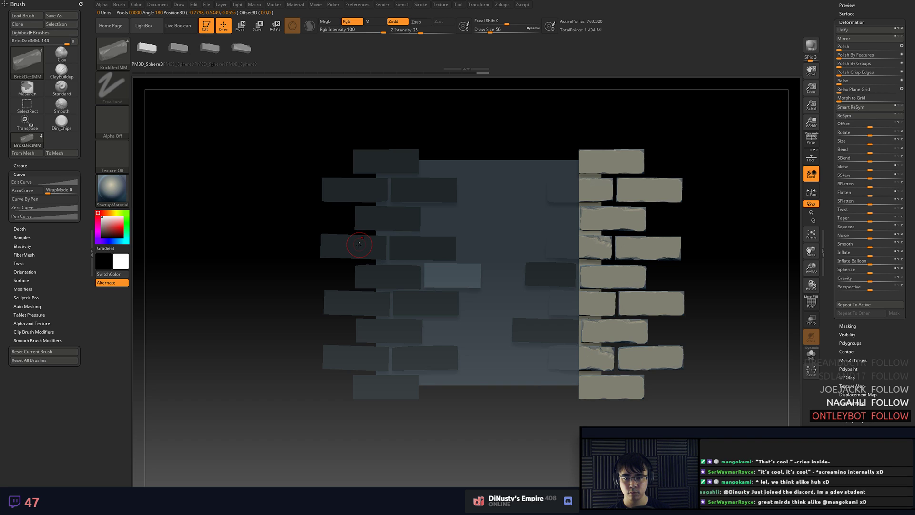
{"action": "key", "text": "shift+f"}
{"action": "left_click_drag", "start_coordinate": [284, 214], "coordinate": [291, 227]}
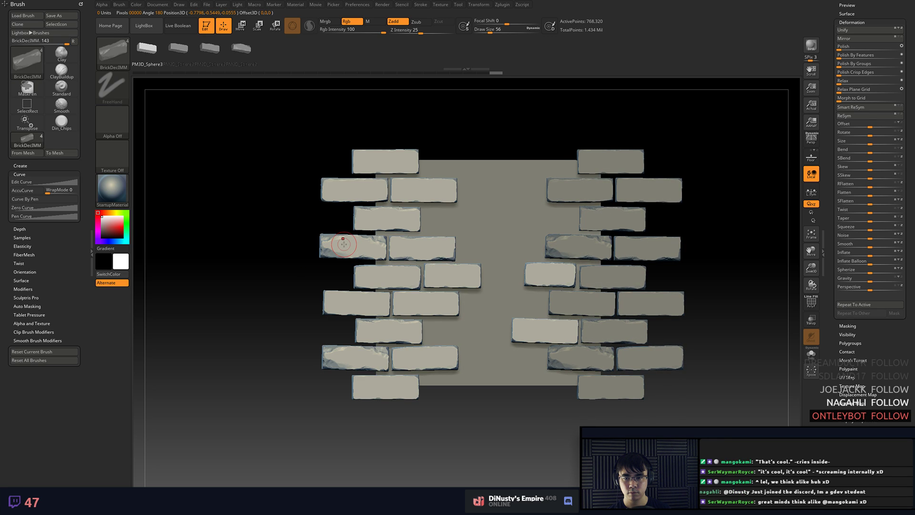
- Duplicate the fourth row's chipped outer brick of the original column into the sixth row beside the opposite column, shortening the copy along X
{"action": "key", "text": "w"}
{"action": "left_click", "coordinate": [267, 226], "text": "ctrl"}
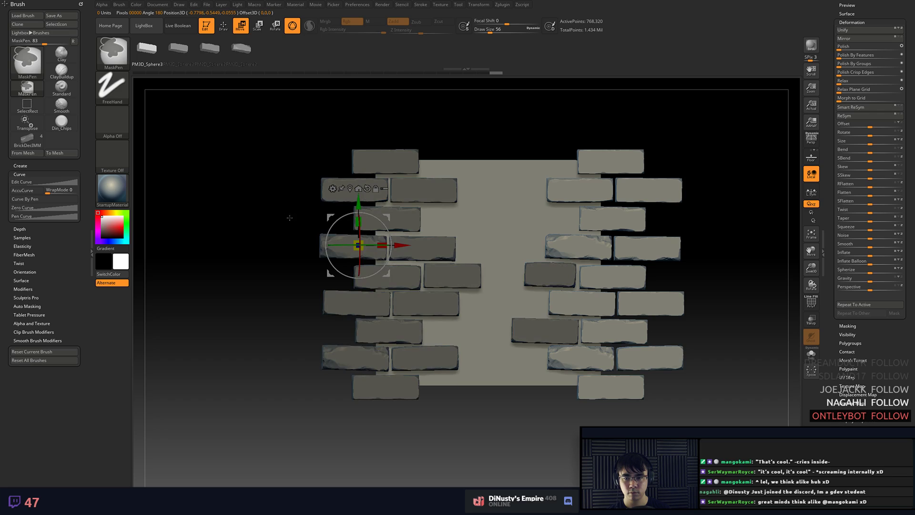
{"action": "left_click", "coordinate": [392, 155]}
{"action": "left_click", "coordinate": [343, 245], "text": "ctrl"}
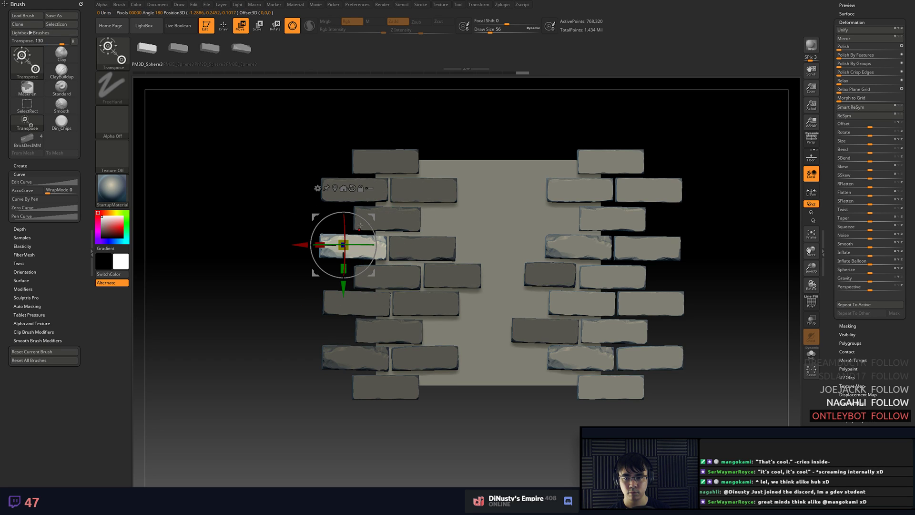
{"action": "left_click", "coordinate": [352, 188], "text": "alt"}
{"action": "left_click_drag", "start_coordinate": [300, 208], "coordinate": [302, 202], "text": "alt"}
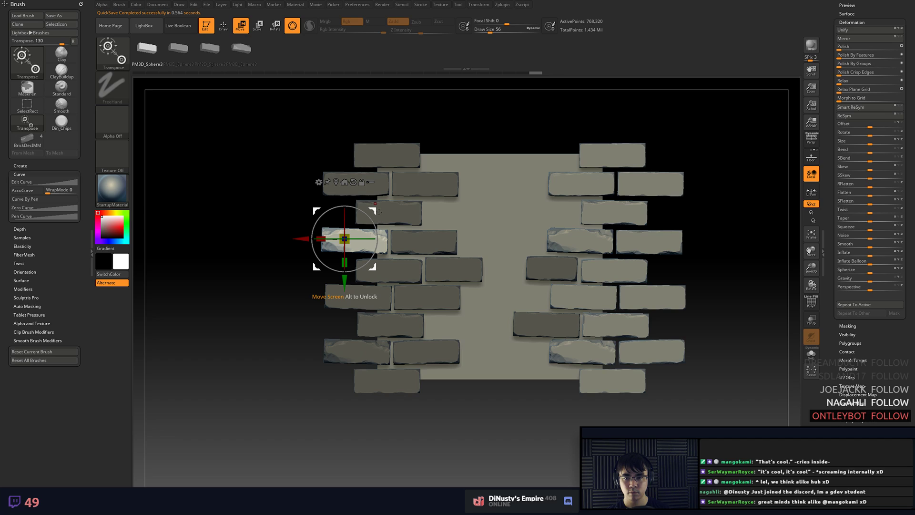
{"action": "left_click_drag", "start_coordinate": [379, 211], "coordinate": [531, 265], "text": "ctrl"}
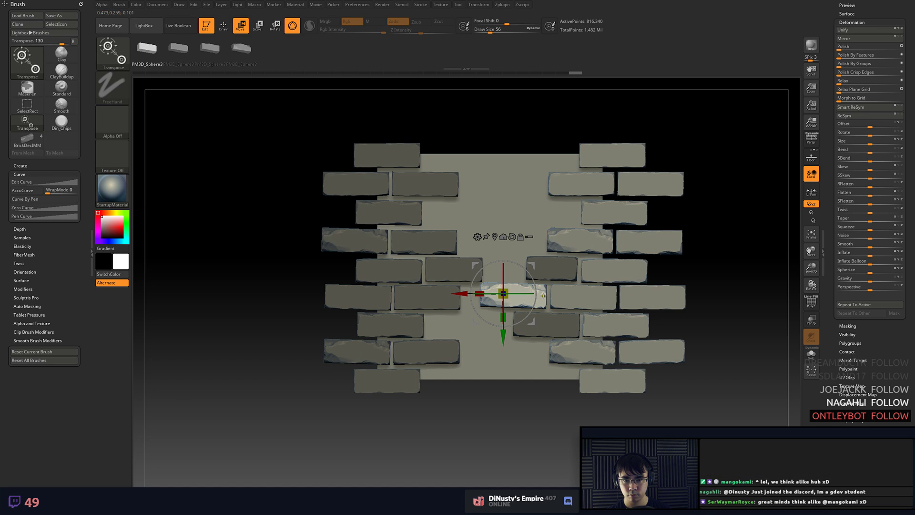
{"action": "left_click", "coordinate": [543, 296], "text": "alt"}
{"action": "left_click_drag", "start_coordinate": [527, 293], "coordinate": [539, 264]}
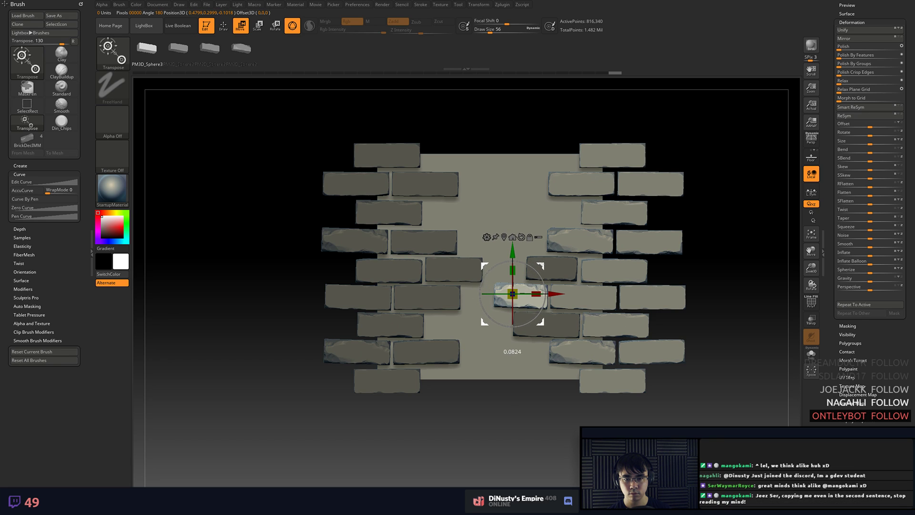
- Isolate the sixth row's inner brick of the original column with a mask and shorten it along X
{"action": "key", "text": "q"}
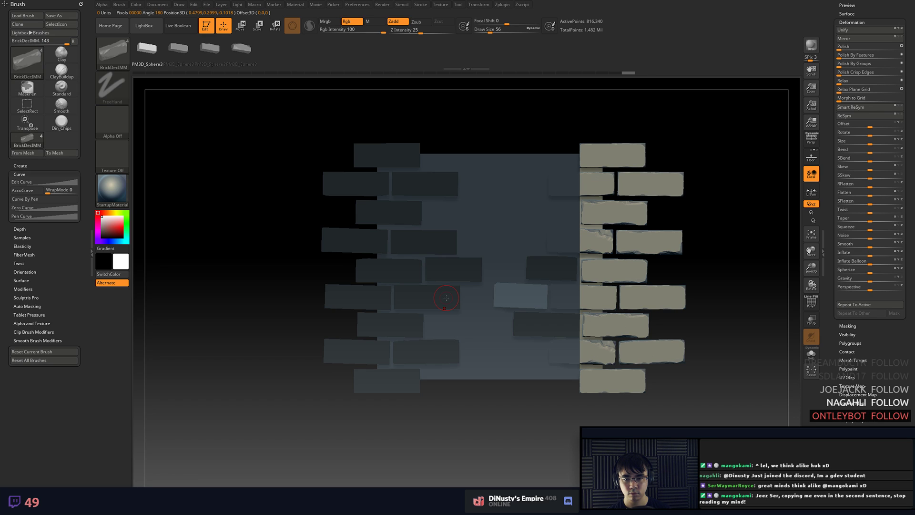
{"action": "key", "text": "w"}
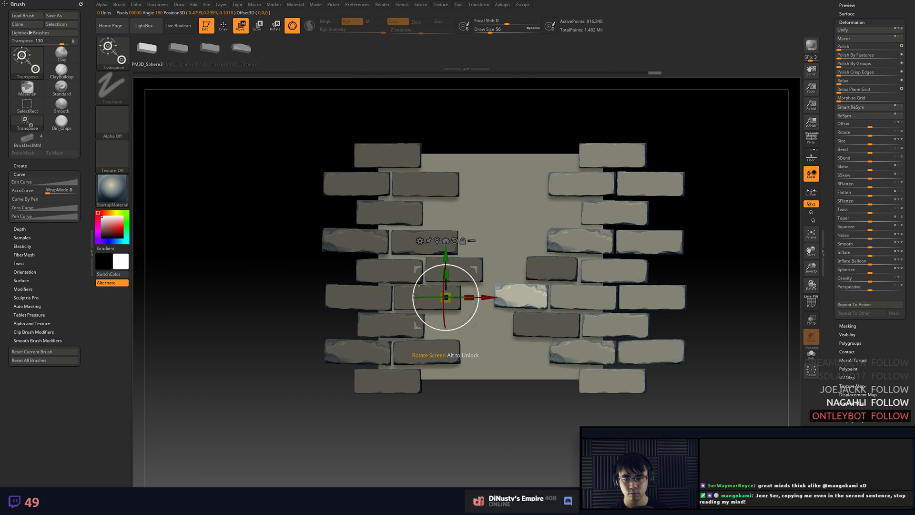
{"action": "left_click", "coordinate": [423, 292], "text": "ctrl"}
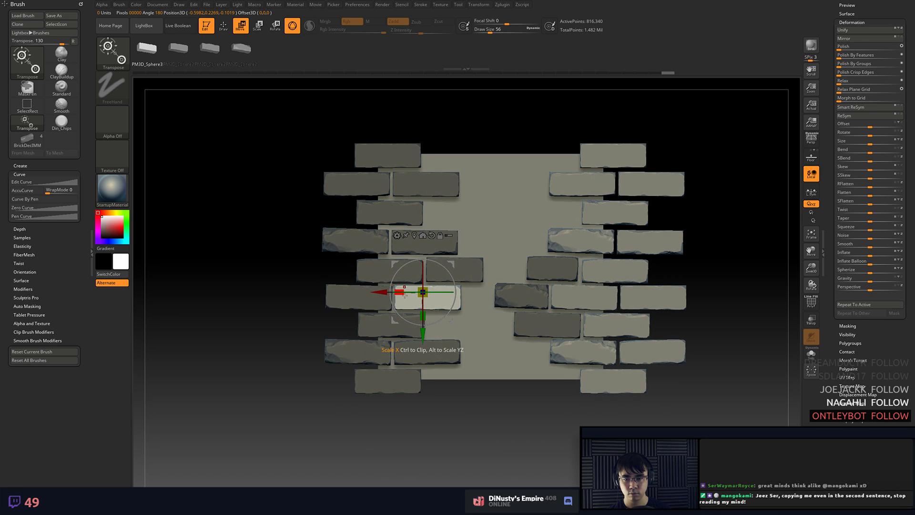
{"action": "mouse_move", "coordinate": [398, 292]}
{"action": "left_mouse_down"}
{"action": "mouse_move", "coordinate": [408, 296]}
{"action": "mouse_move", "coordinate": [381, 292]}
{"action": "left_mouse_up"}
{"action": "key", "text": "q"}
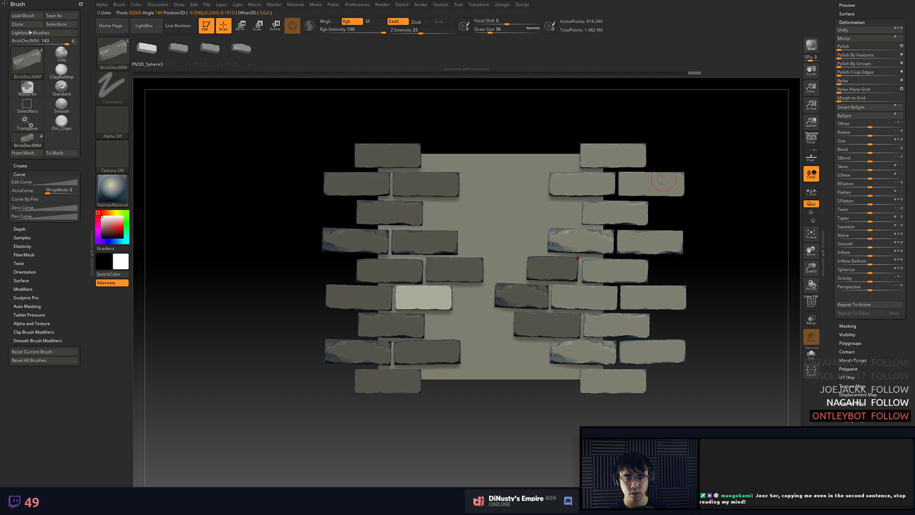
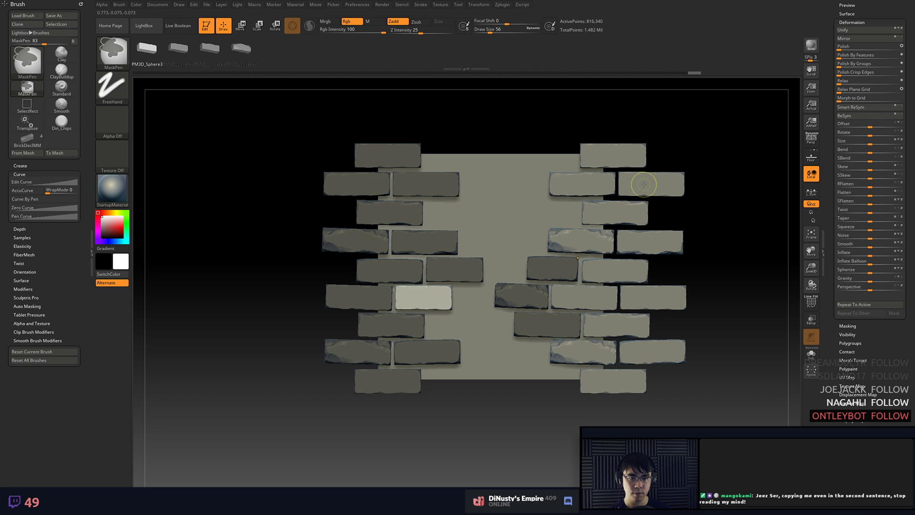
- Move the second row's outer brick of the opposite column into the third row, directly beside that column's inner brick
{"action": "left_click", "coordinate": [673, 183], "text": "alt"}
{"action": "key", "text": "w"}
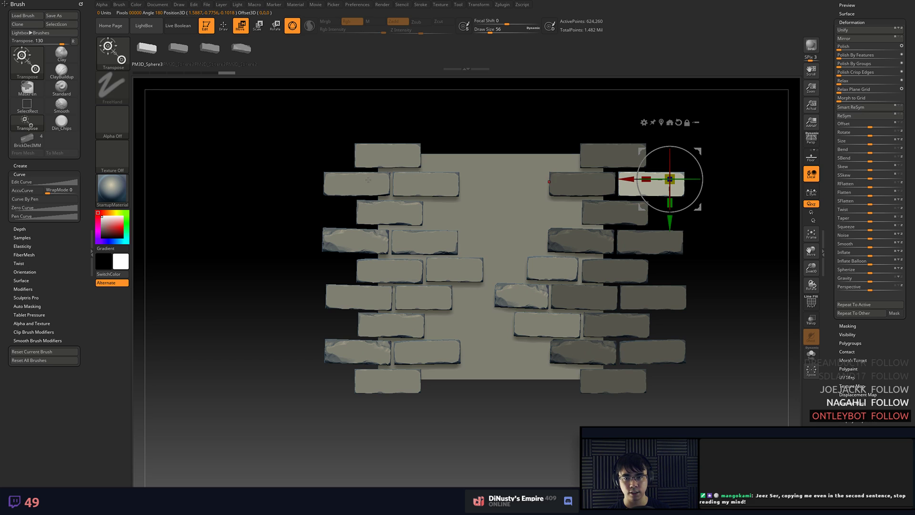
{"action": "left_click_drag", "start_coordinate": [686, 169], "coordinate": [579, 196]}
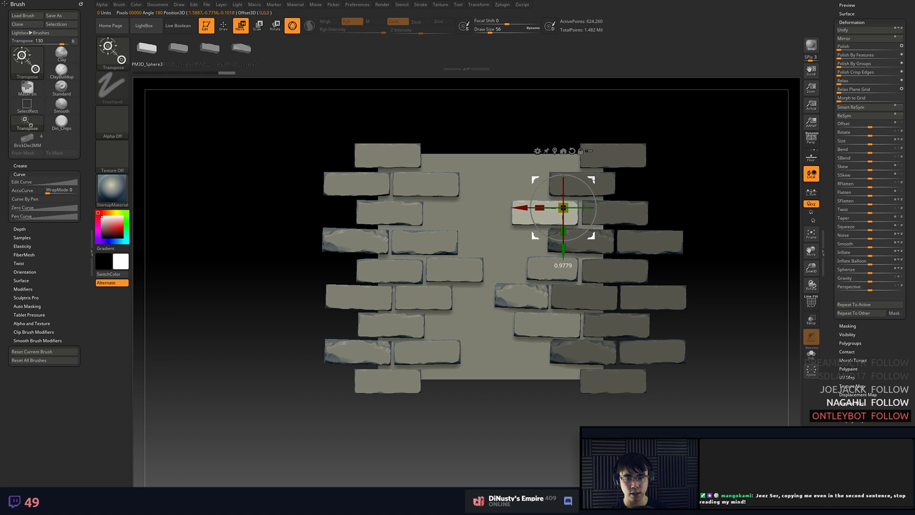
- Move the fourth row's outer brick of the opposite column into the third row beside the original column, making it shorter
{"action": "left_click", "coordinate": [650, 253], "text": "alt"}
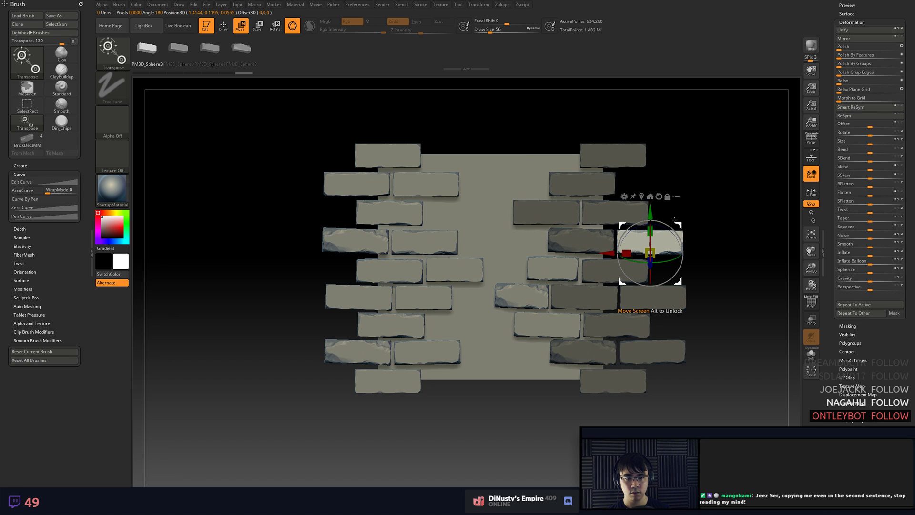
{"action": "left_click_drag", "start_coordinate": [650, 253], "coordinate": [448, 225]}
{"action": "left_click_drag", "start_coordinate": [486, 255], "coordinate": [483, 254]}
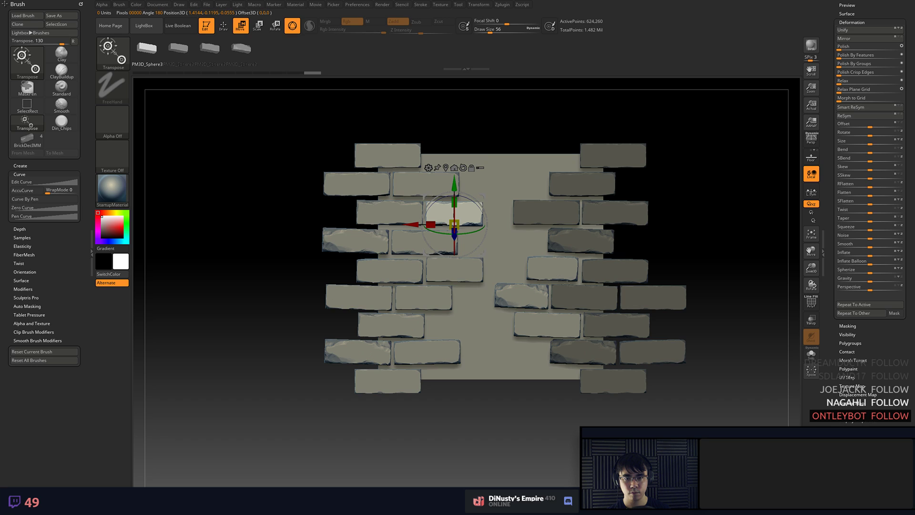
{"action": "left_click", "coordinate": [604, 370], "text": "alt"}
{"action": "left_click_drag", "start_coordinate": [637, 357], "coordinate": [530, 323]}
{"action": "key", "text": "ctrl+z"}
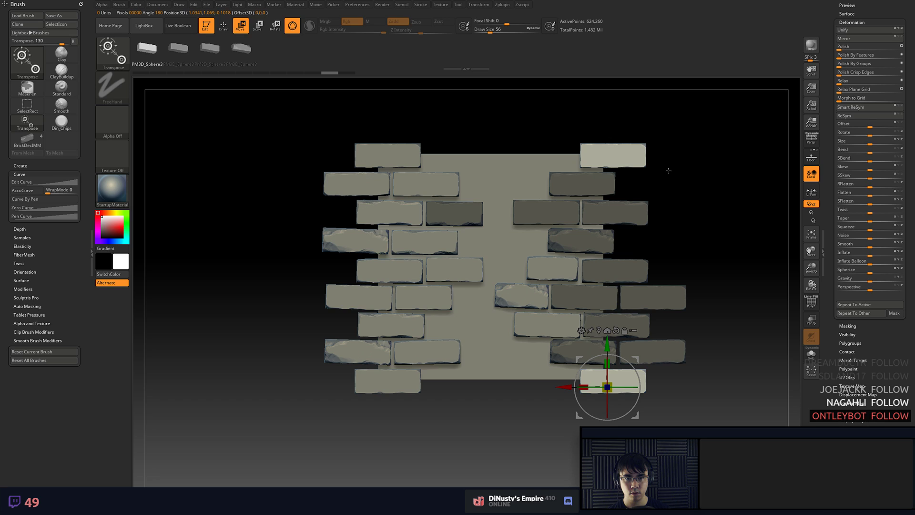
- Move the eighth row's outer brick of the opposite column into the seventh row, directly beside the original column
{"action": "left_click", "coordinate": [669, 349], "text": "alt"}
{"action": "left_click_drag", "start_coordinate": [690, 319], "coordinate": [503, 294]}
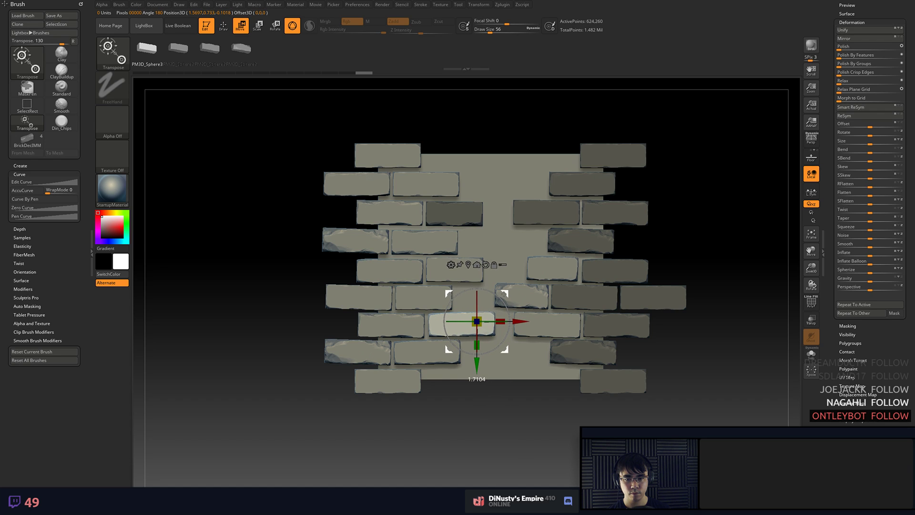
{"action": "left_click", "coordinate": [567, 303], "text": "alt"}
{"action": "left_click", "coordinate": [570, 351], "text": "alt"}
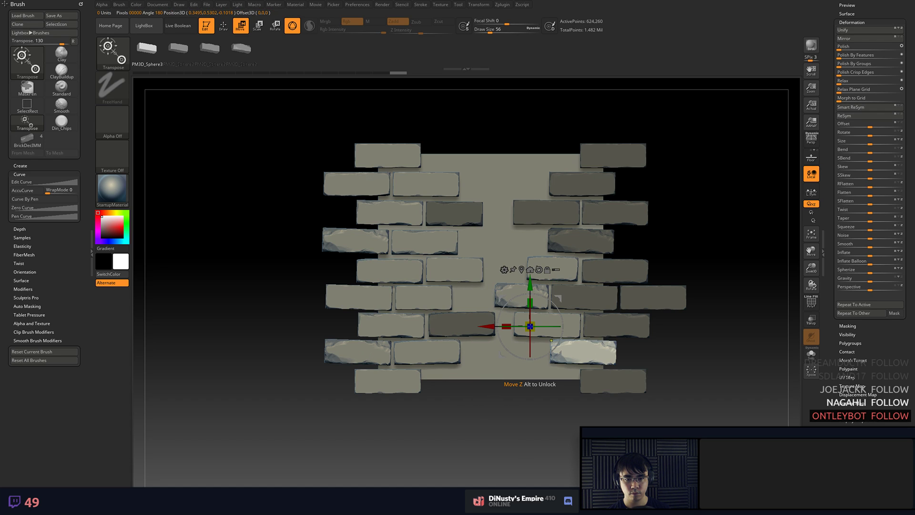
{"action": "left_click", "coordinate": [427, 320], "text": "alt"}
{"action": "left_click", "coordinate": [468, 322], "text": "alt"}
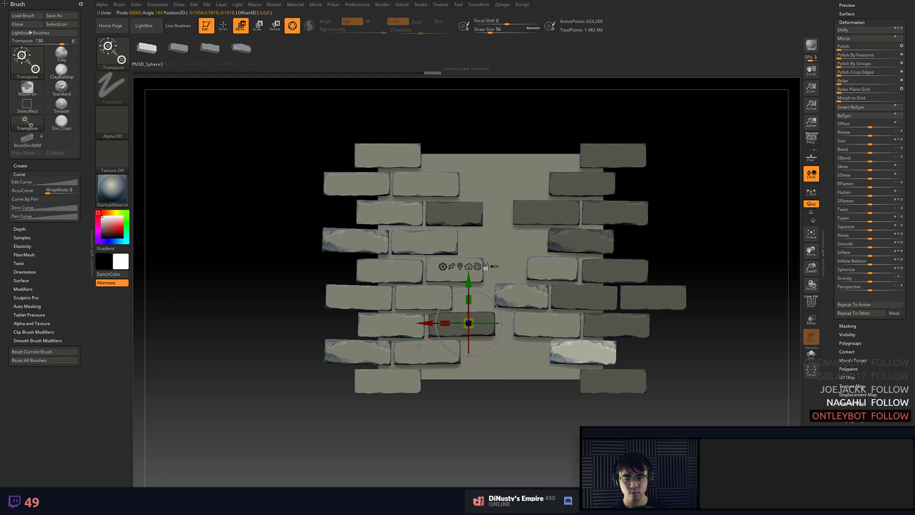
{"action": "left_click", "coordinate": [448, 329], "text": "alt"}
- Isolate the seventh row's middle brick beside the opposite column with a mask and lengthen it along X towards its neighbour
{"action": "left_click", "coordinate": [546, 324], "text": "alt"}
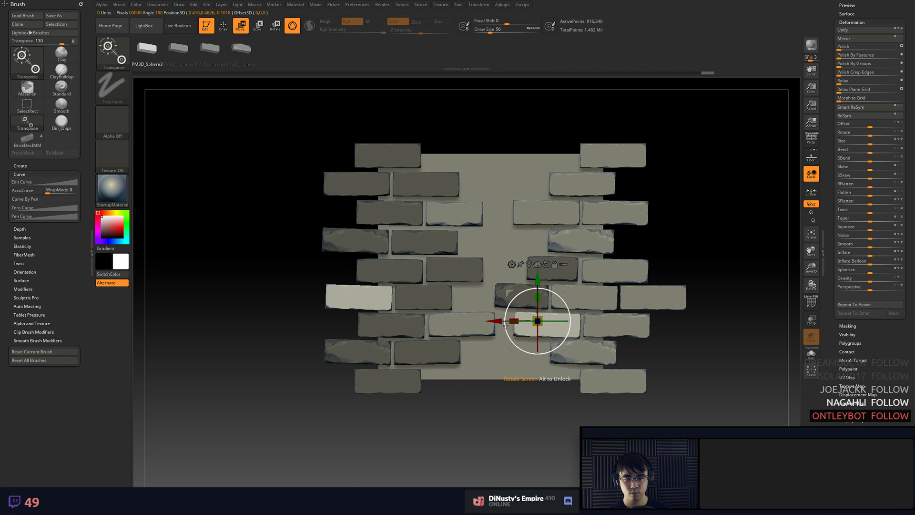
{"action": "left_click", "coordinate": [415, 247], "text": "alt"}
{"action": "left_click_drag", "start_coordinate": [323, 320], "coordinate": [334, 329], "text": "ctrl"}
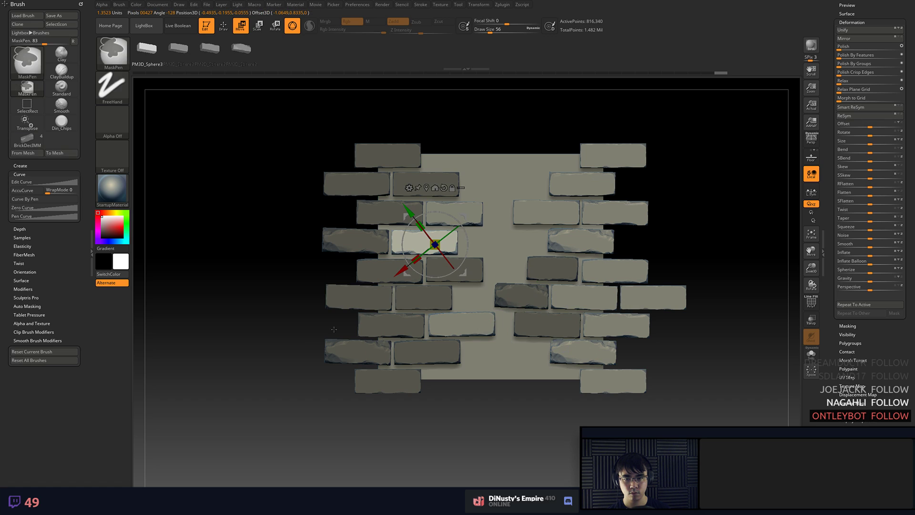
{"action": "left_click", "coordinate": [549, 325], "text": "alt"}
{"action": "left_click_drag", "start_coordinate": [312, 279], "coordinate": [414, 330], "text": "ctrl"}
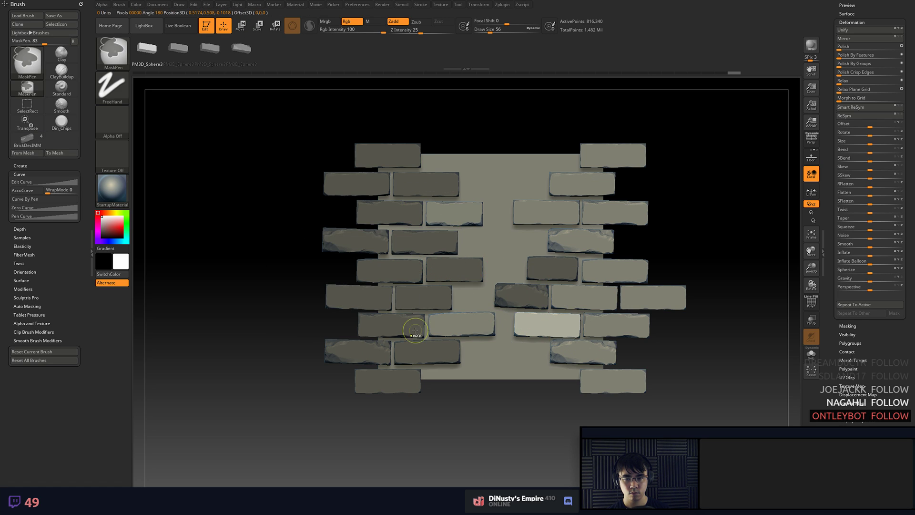
{"action": "left_click_drag", "start_coordinate": [525, 324], "coordinate": [496, 325]}
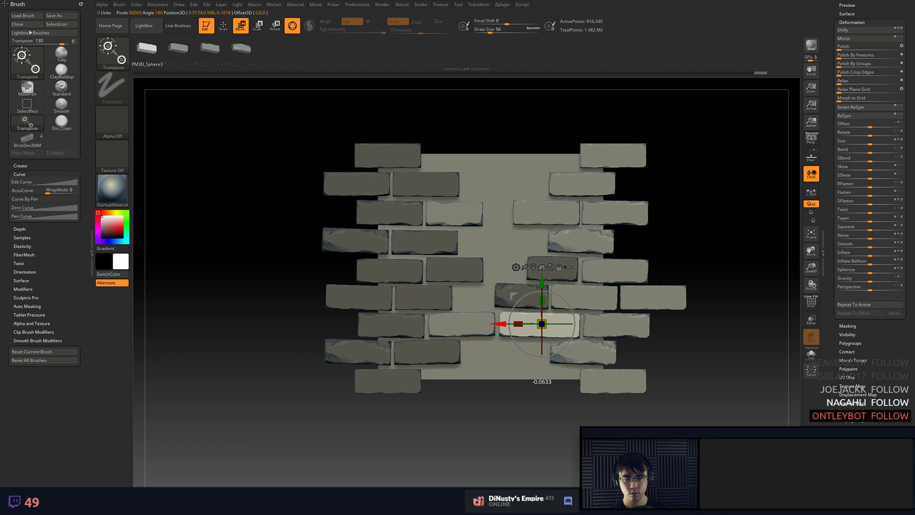
- Duplicate the fourth row's chipped brick of the opposite column into the eighth row's gap, making the copy longer to fill it
{"action": "left_click", "coordinate": [564, 239], "text": "alt"}
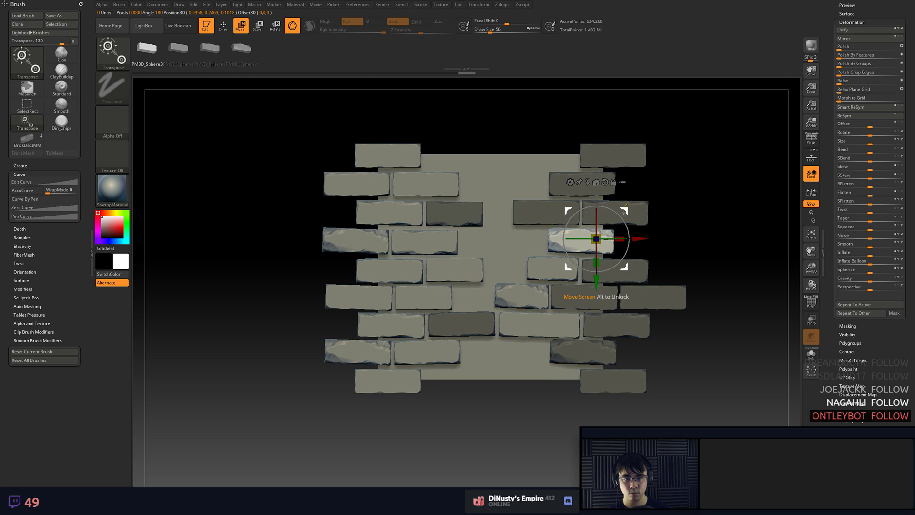
{"action": "left_click_drag", "start_coordinate": [626, 205], "coordinate": [553, 352], "text": "ctrl"}
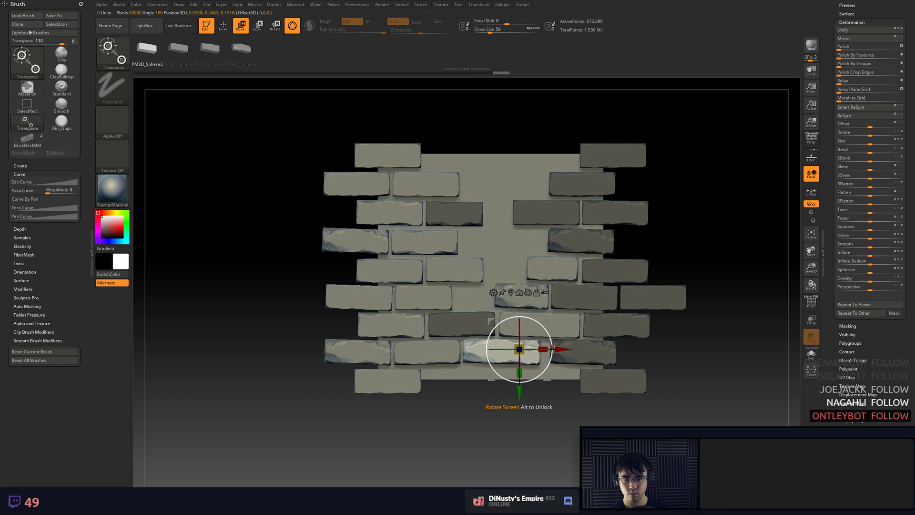
{"action": "left_click_drag", "start_coordinate": [548, 320], "coordinate": [550, 319]}
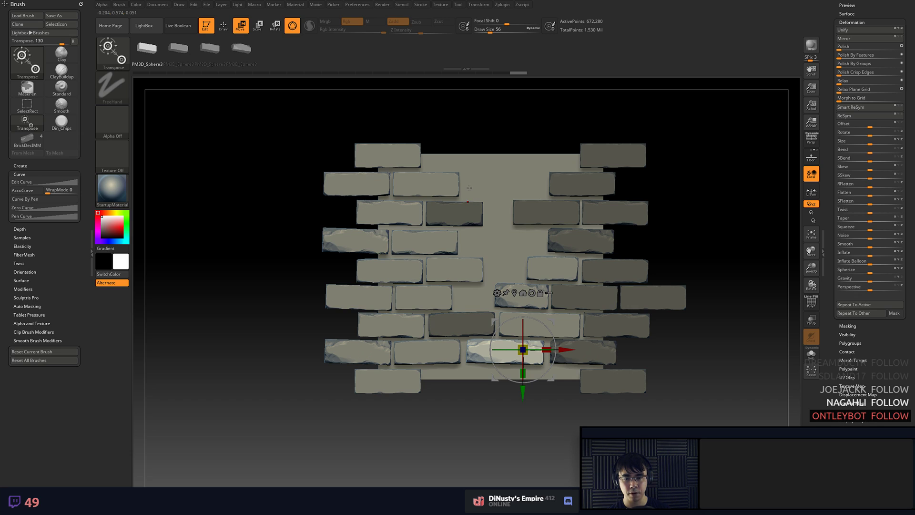
- Duplicate the third row's short inner brick twice into the top row's gap, lengthening both copies to fill it
{"action": "key", "text": "q"}
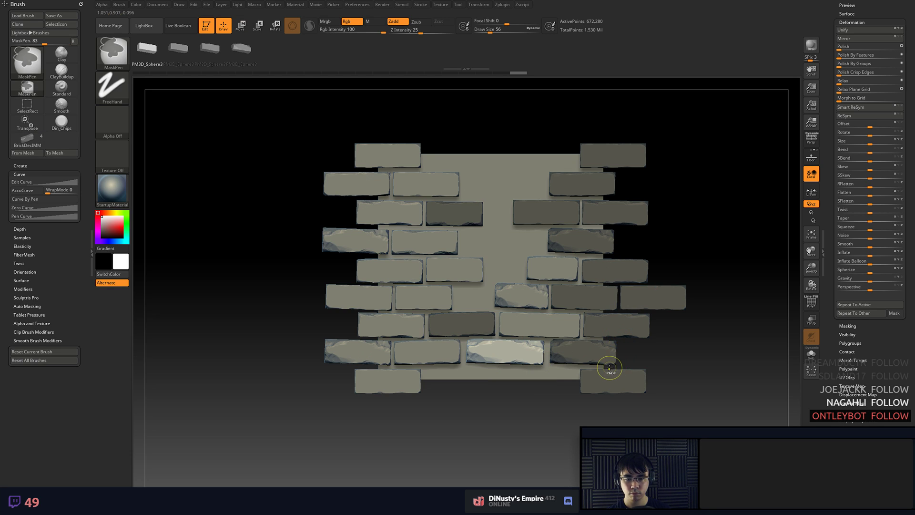
{"action": "key", "text": "ctrl"}
{"action": "key", "text": "w"}
{"action": "left_click", "coordinate": [427, 202], "text": "alt"}
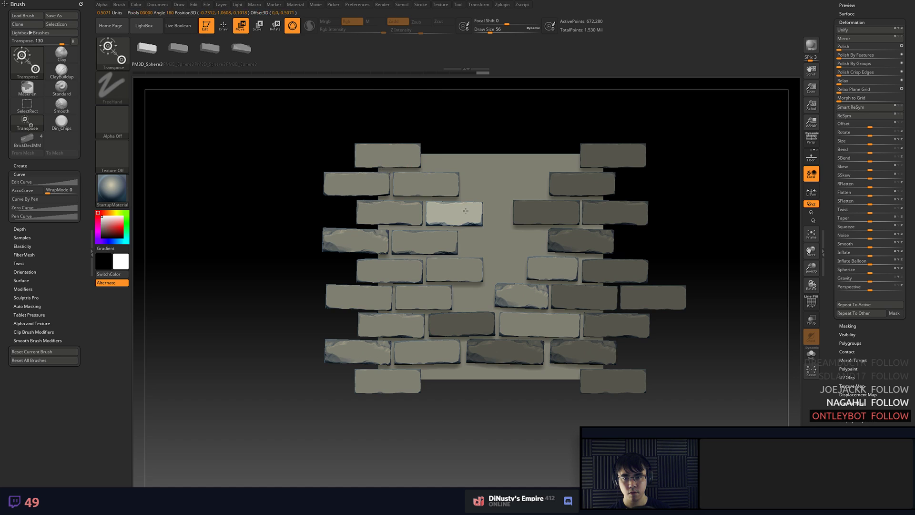
{"action": "left_click", "coordinate": [462, 203]}
{"action": "left_click", "coordinate": [455, 213]}
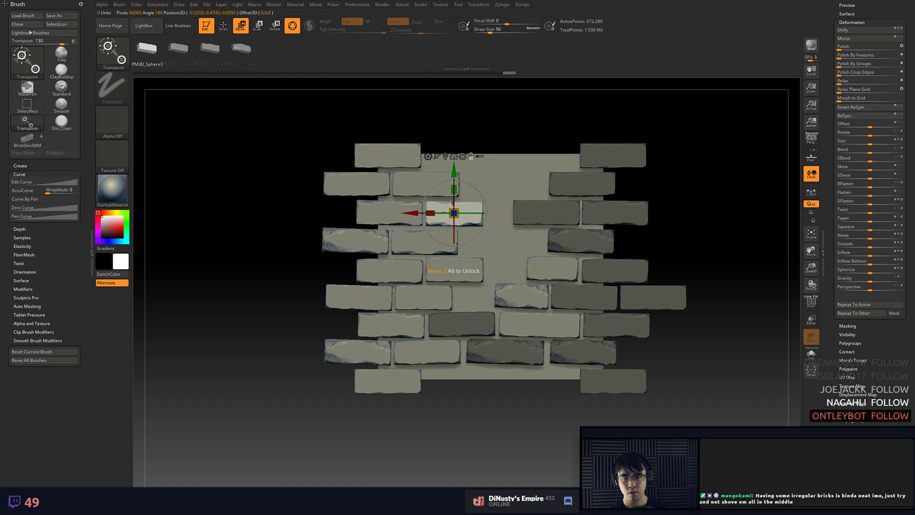
{"action": "left_click_drag", "start_coordinate": [482, 177], "coordinate": [482, 121]}
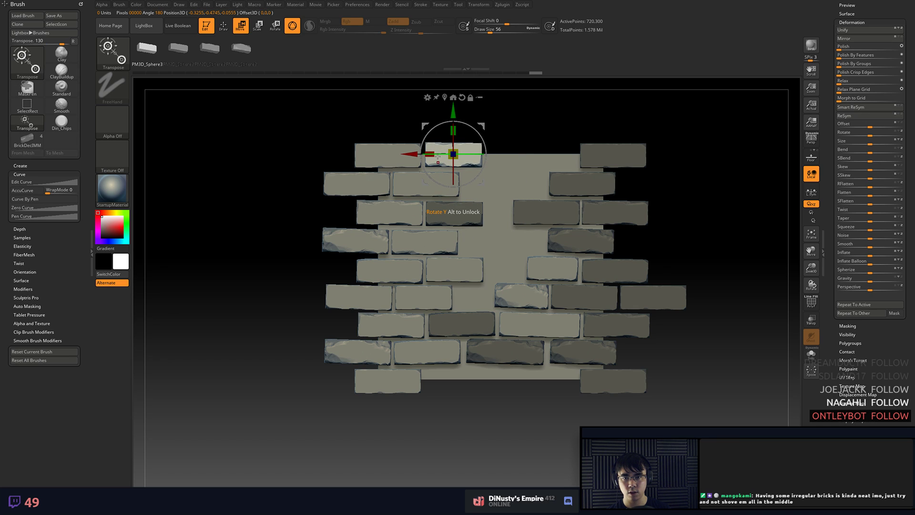
{"action": "left_click_drag", "start_coordinate": [430, 156], "coordinate": [564, 159]}
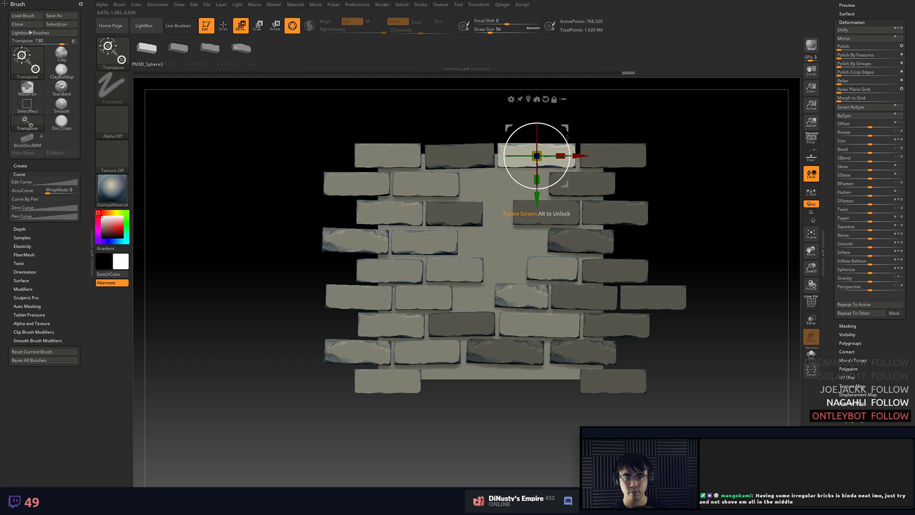
{"action": "left_click_drag", "start_coordinate": [569, 127], "coordinate": [570, 128]}
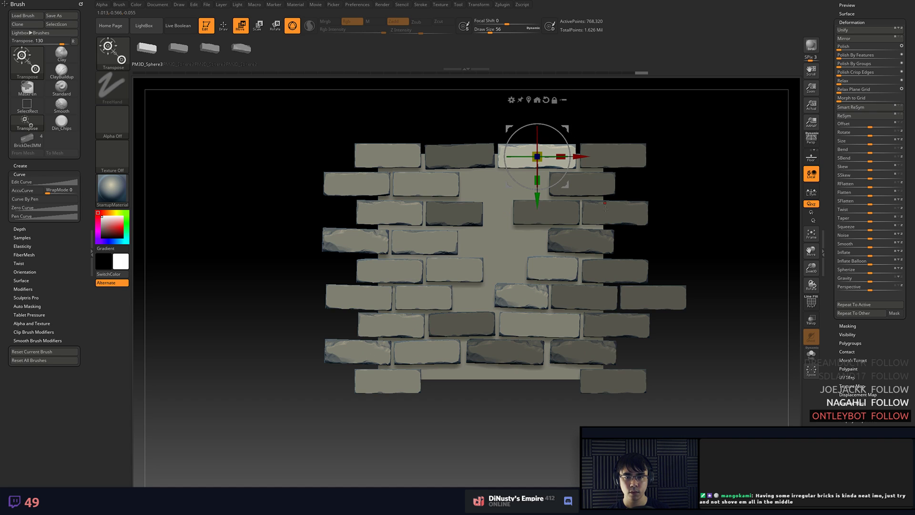
- Isolate the third row's short brick with its two top-row copies, and mask only the short brick
{"action": "key", "text": "q"}
{"action": "key", "text": "ctrl"}
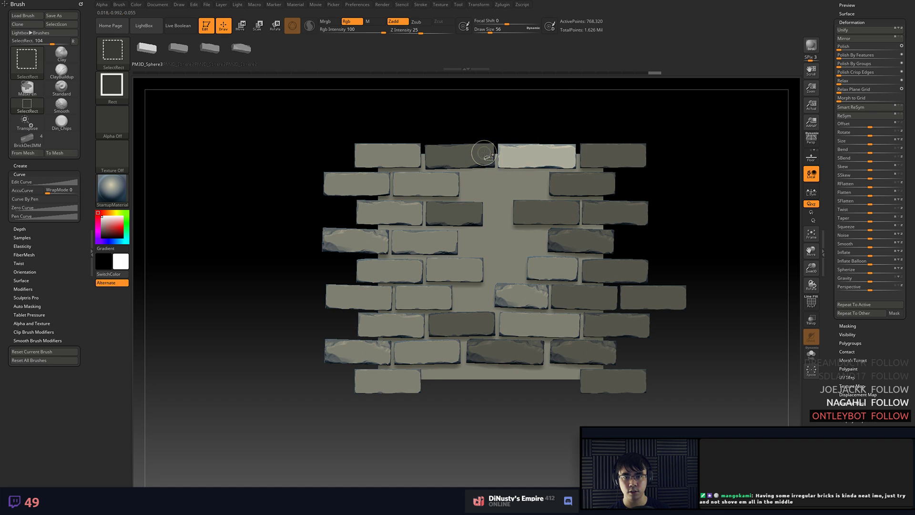
{"action": "left_click", "coordinate": [483, 152], "text": "ctrl+shift"}
{"action": "left_click_drag", "start_coordinate": [625, 138], "coordinate": [668, 195], "text": "ctrl"}
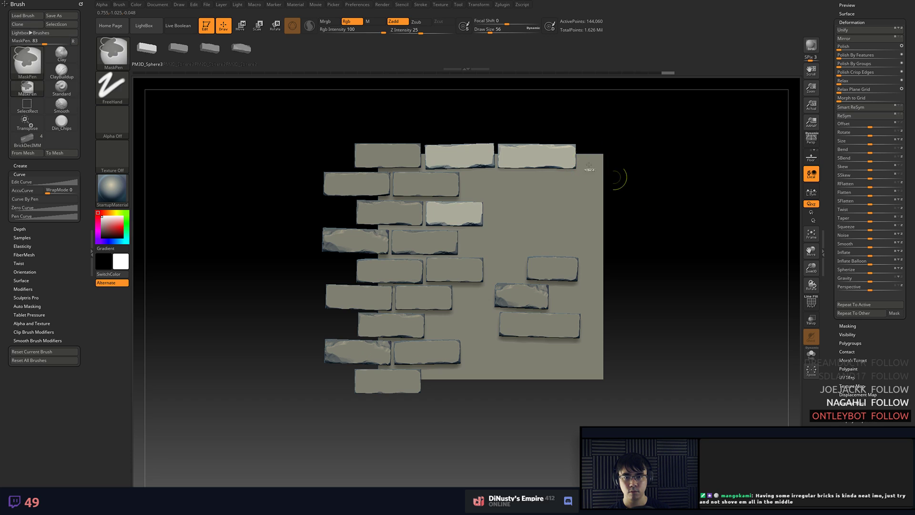
{"action": "left_click_drag", "start_coordinate": [637, 109], "coordinate": [391, 177], "text": "ctrl"}
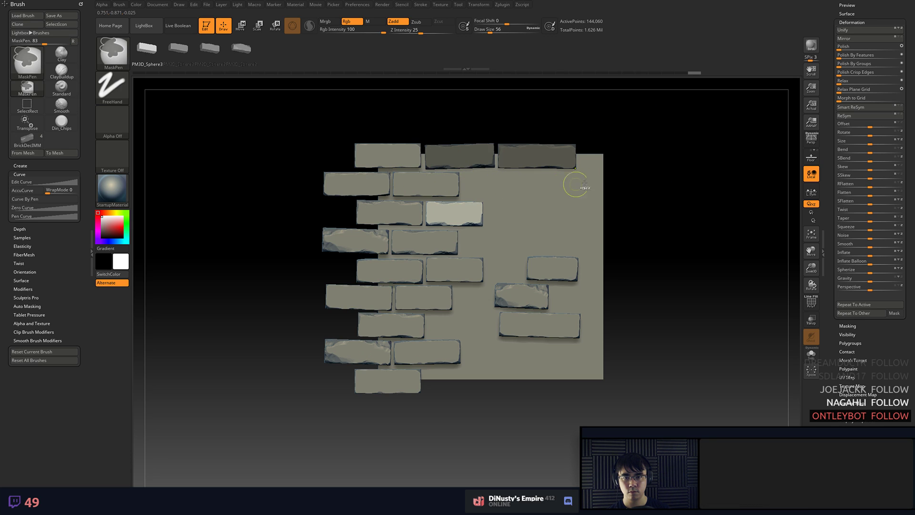
{"action": "left_click", "coordinate": [638, 167], "text": "ctrl"}
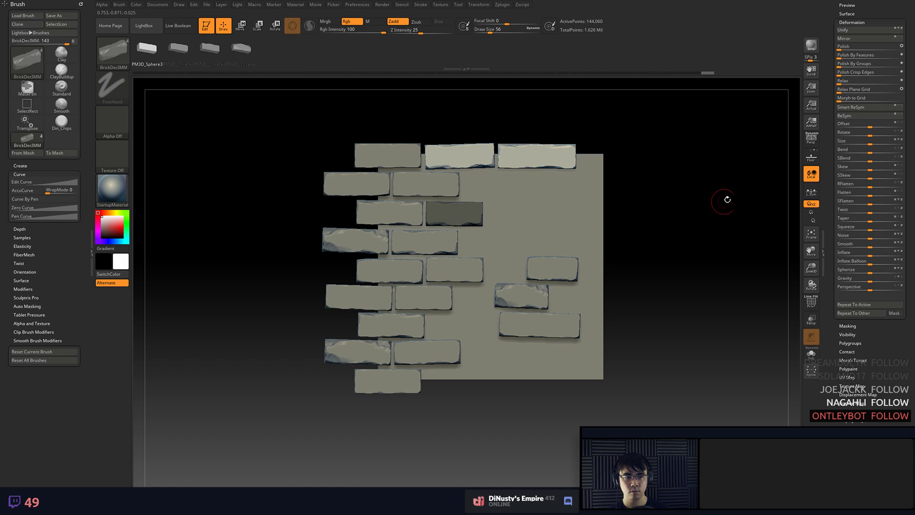
- Examine the polygroups of the third row's short brick and its two top-row copies with PolyFrame
{"action": "key", "text": "w"}
{"action": "key", "text": "shift+f"}
{"action": "key", "text": "shift+f"}
{"action": "key", "text": "shift+f"}
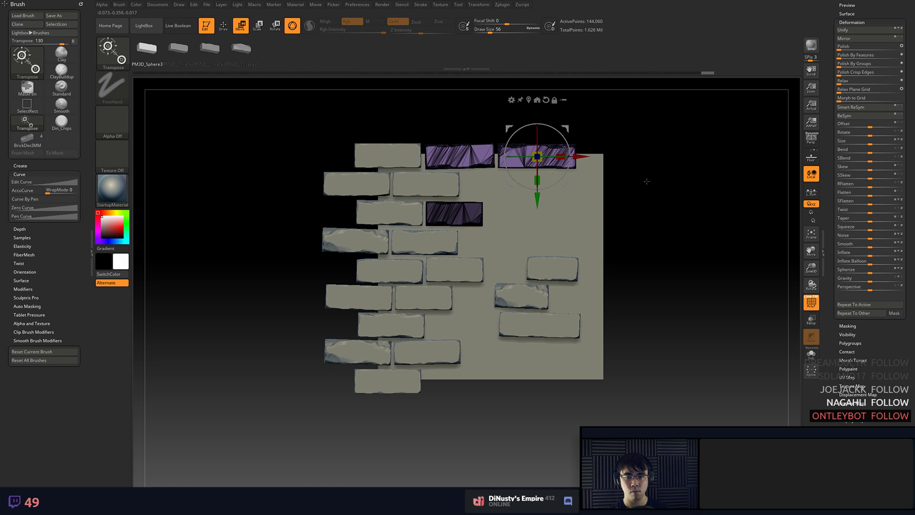
{"action": "key", "text": "shift+f"}
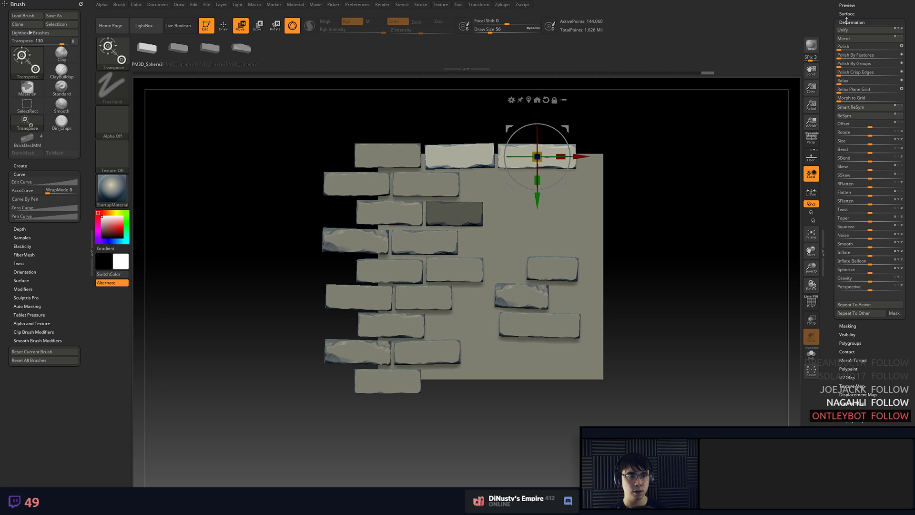
- Save the project in the TileDemo folder, basing its file name on R2_003.ZPR
{"action": "left_click_drag", "start_coordinate": [836, 13], "coordinate": [830, 53]}
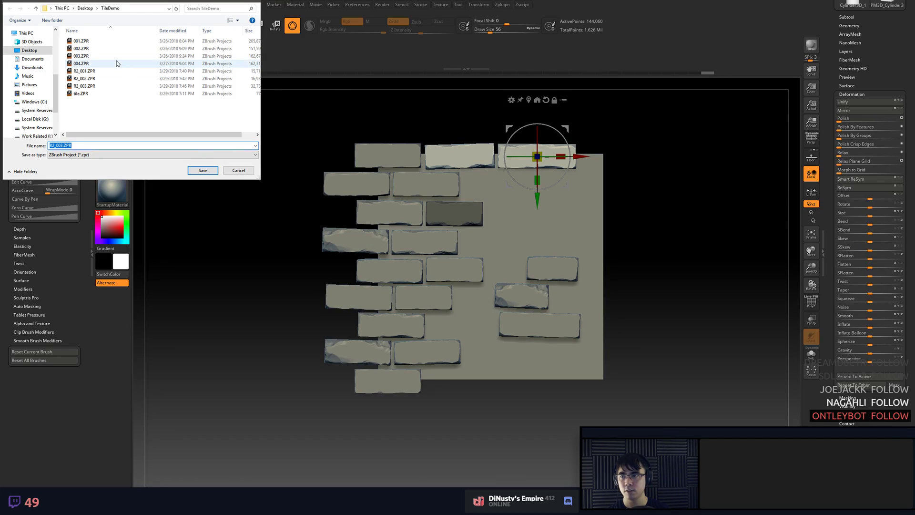
{"action": "left_click", "coordinate": [114, 86]}
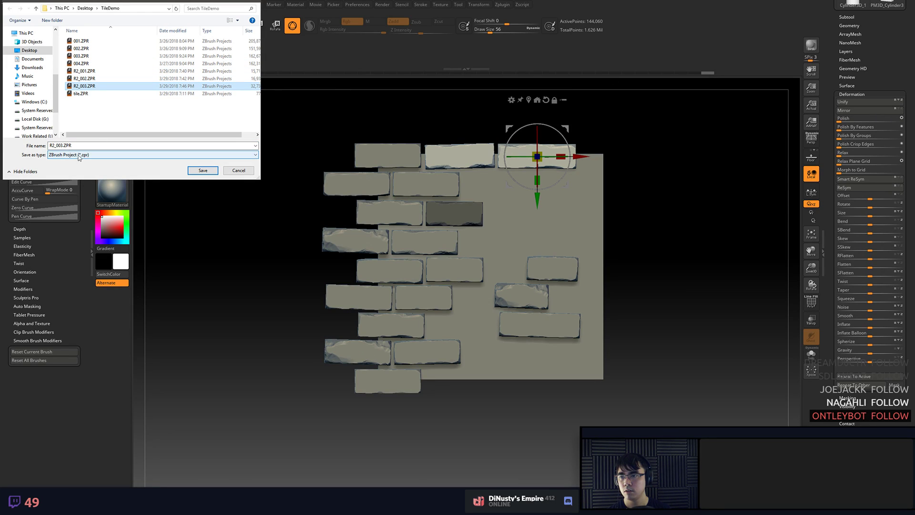
{"action": "left_click", "coordinate": [65, 146]}
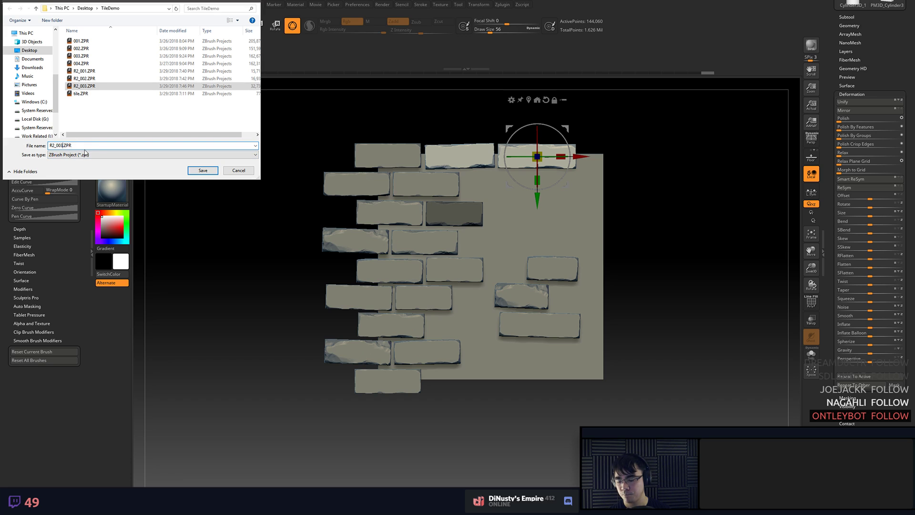
{"action": "key", "text": "Return"}
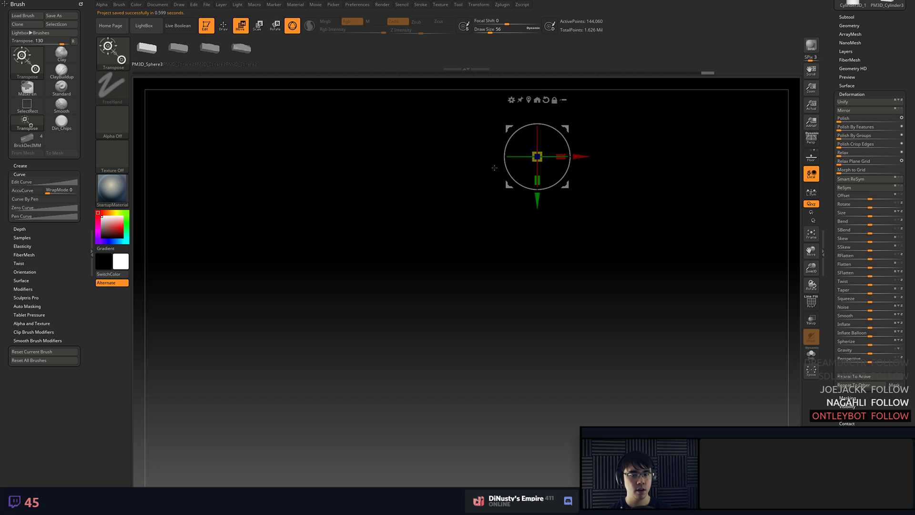
- Expand the brick subtool's Split options, clear the mask and unhide all of its bricks
{"action": "left_click_drag", "start_coordinate": [693, 229], "coordinate": [695, 221], "text": "alt"}
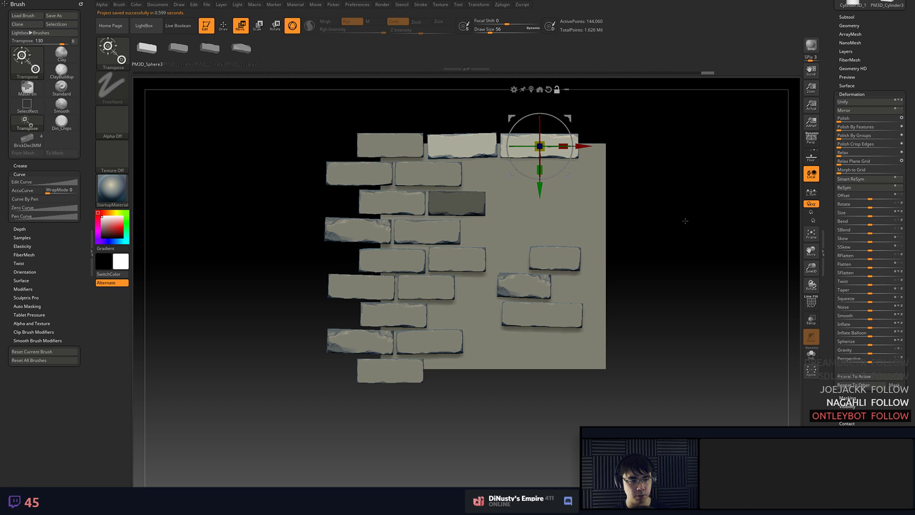
{"action": "mouse_move", "coordinate": [779, 231]}
{"action": "left_mouse_down", "text": "alt"}
{"action": "mouse_move", "coordinate": [783, 243]}
{"action": "mouse_move", "coordinate": [794, 236]}
{"action": "left_mouse_up", "text": "alt"}
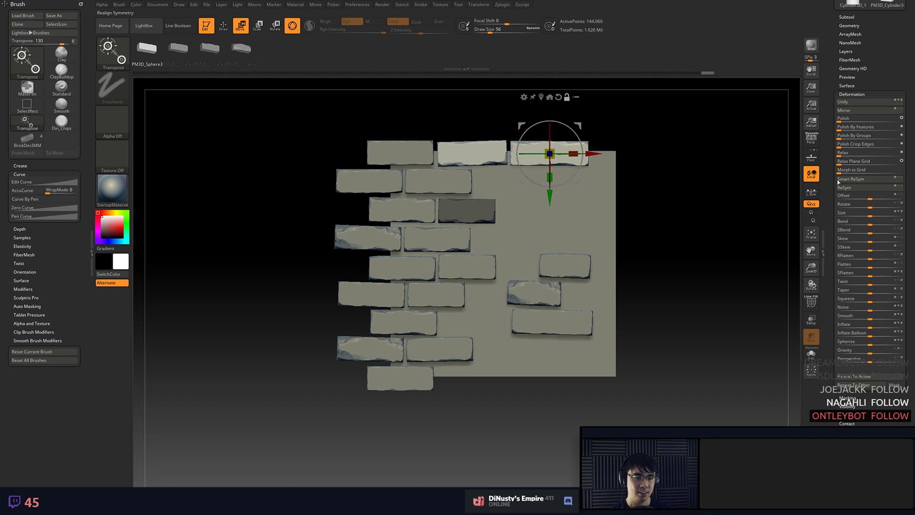
{"action": "left_click", "coordinate": [855, 17]}
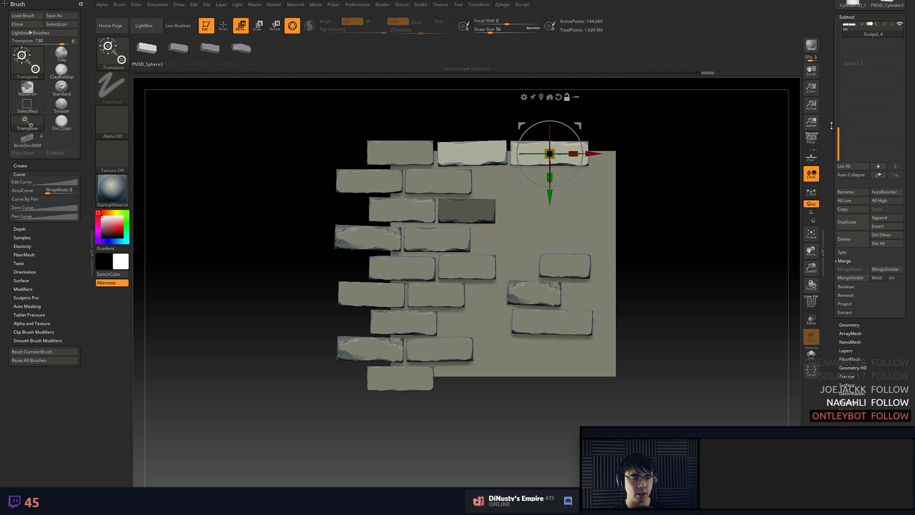
{"action": "left_click_drag", "start_coordinate": [831, 125], "coordinate": [830, 111]}
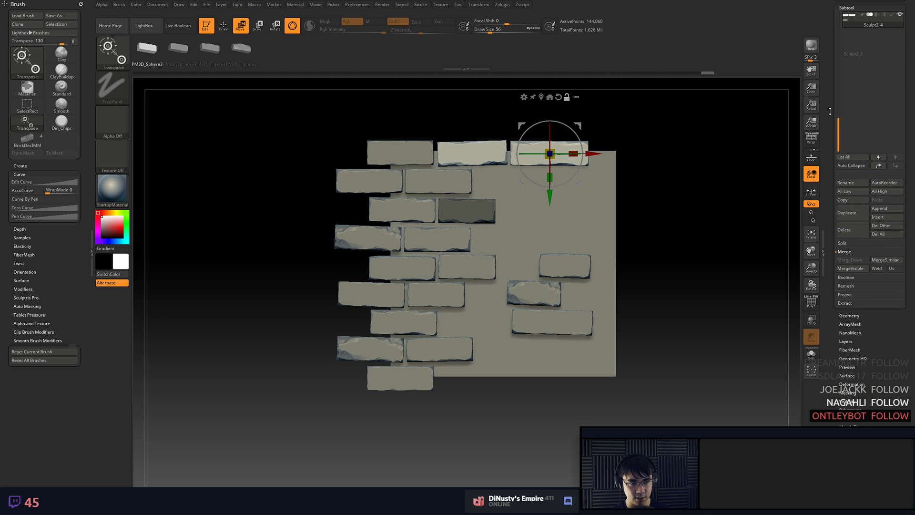
{"action": "left_click", "coordinate": [849, 243]}
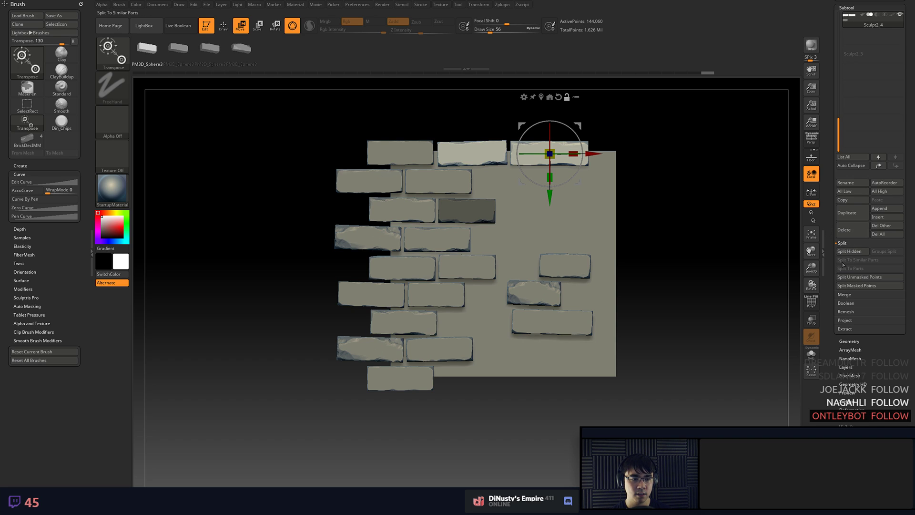
{"action": "left_click", "coordinate": [880, 285]}
{"action": "left_click_drag", "start_coordinate": [748, 219], "coordinate": [740, 251], "text": "ctrl"}
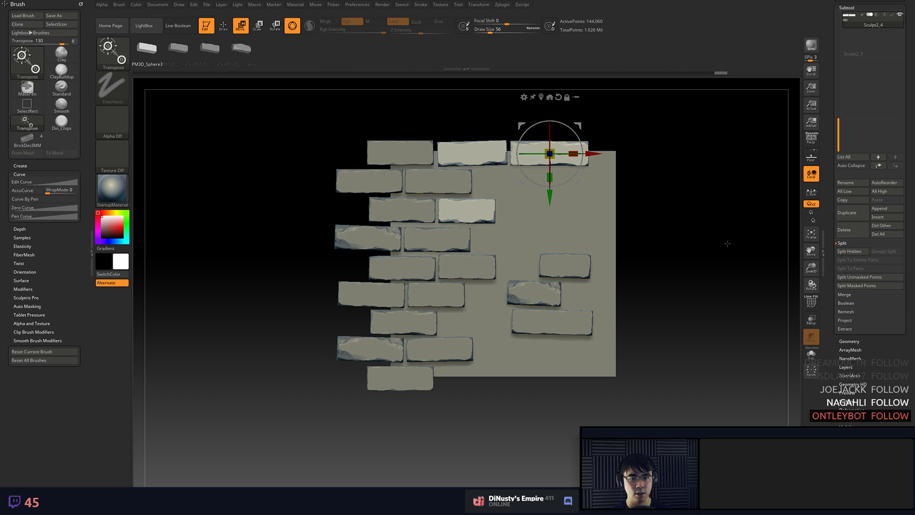
{"action": "left_click", "coordinate": [707, 212], "text": "ctrl+shift"}
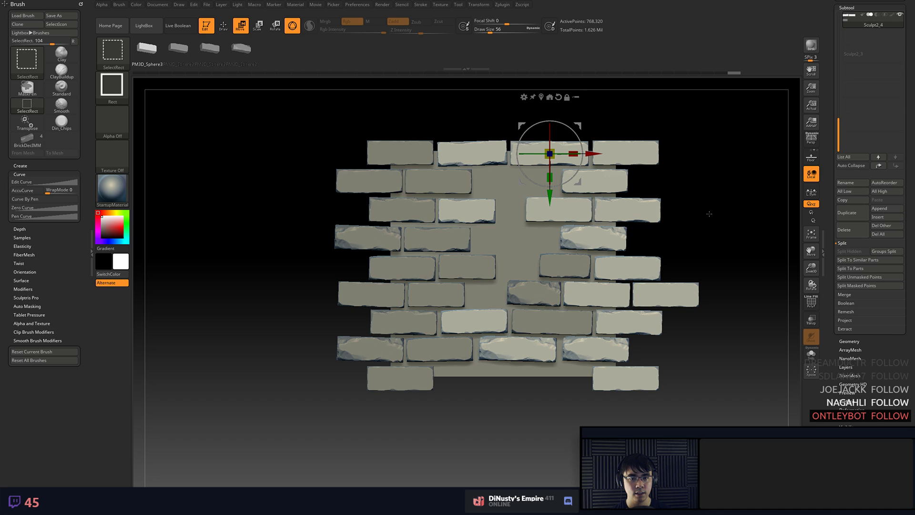
- Mask every brick except the two new top-row ones and split the masked points into a separate subtool
{"action": "left_click", "coordinate": [494, 156], "text": "ctrl"}
{"action": "left_click_drag", "start_coordinate": [388, 181], "coordinate": [530, 260], "text": "ctrl"}
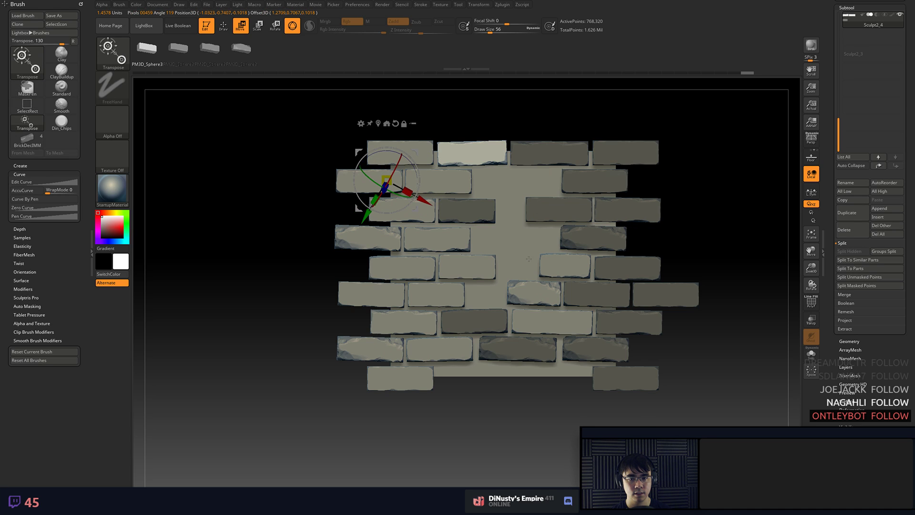
{"action": "key", "text": "ctrl+z"}
{"action": "key", "text": "q"}
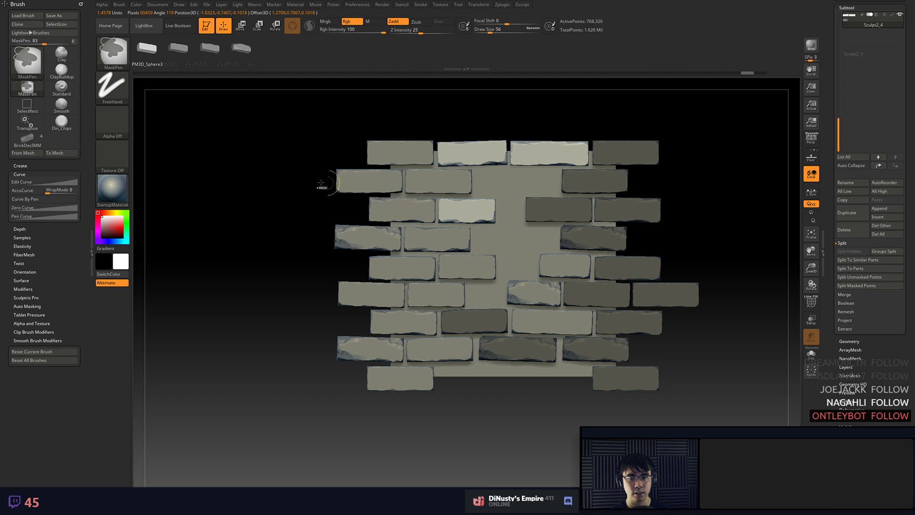
{"action": "left_click_drag", "start_coordinate": [285, 183], "coordinate": [507, 252], "text": "ctrl"}
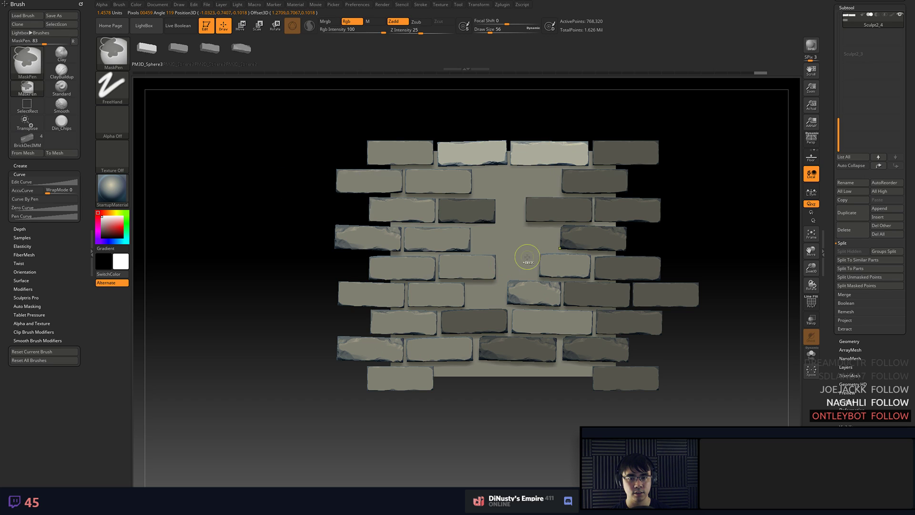
{"action": "left_click", "coordinate": [860, 286]}
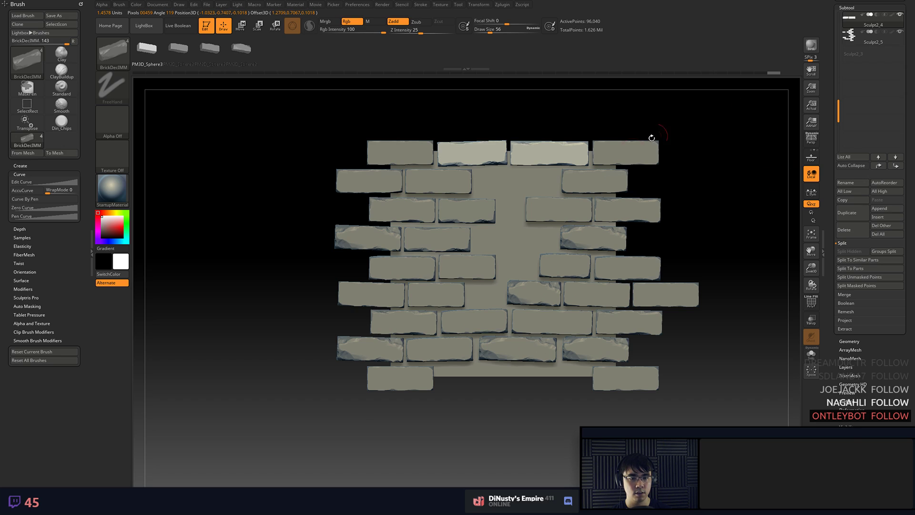
- Duplicate the subtool holding the two top-row bricks and offset the copy vertically into the bottom row's gap
{"action": "scroll", "coordinate": [855, 49], "scroll_direction": "up", "scroll_amount": 2}
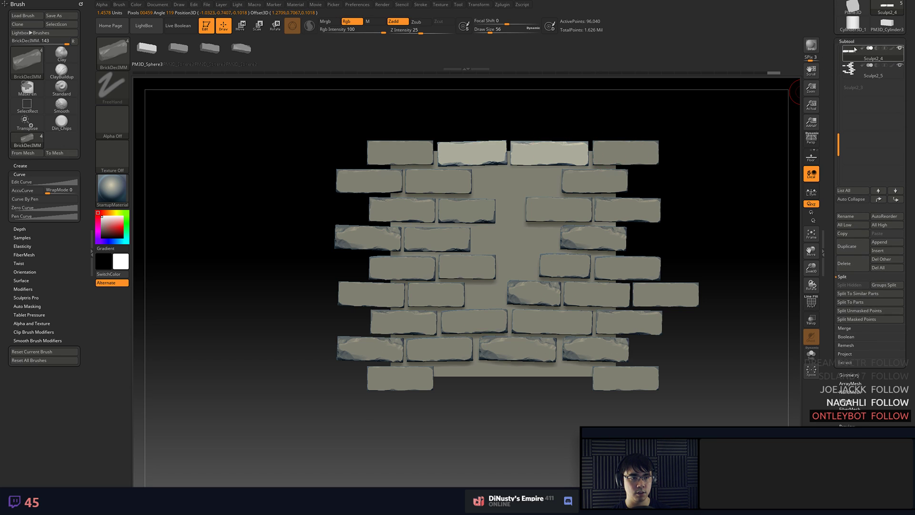
{"action": "left_click", "coordinate": [858, 252]}
{"action": "scroll", "coordinate": [861, 255], "scroll_direction": "down", "scroll_amount": 3}
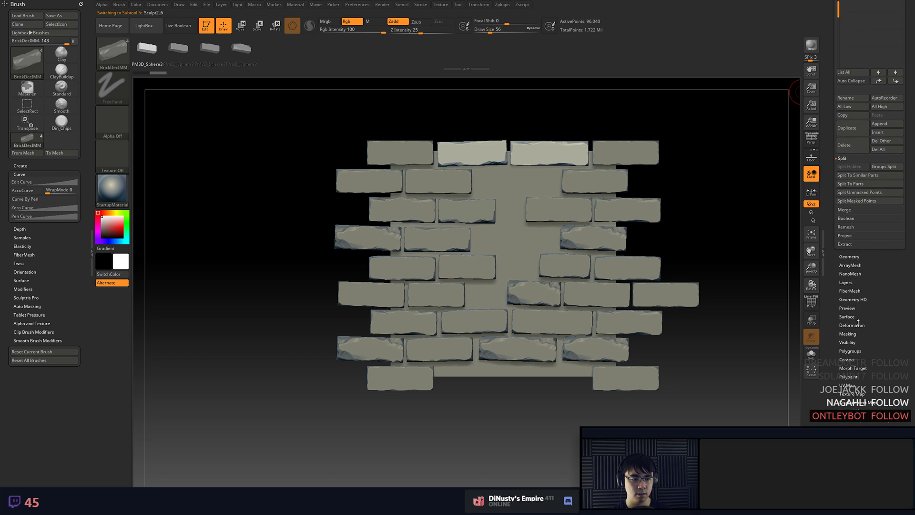
{"action": "left_click", "coordinate": [858, 324]}
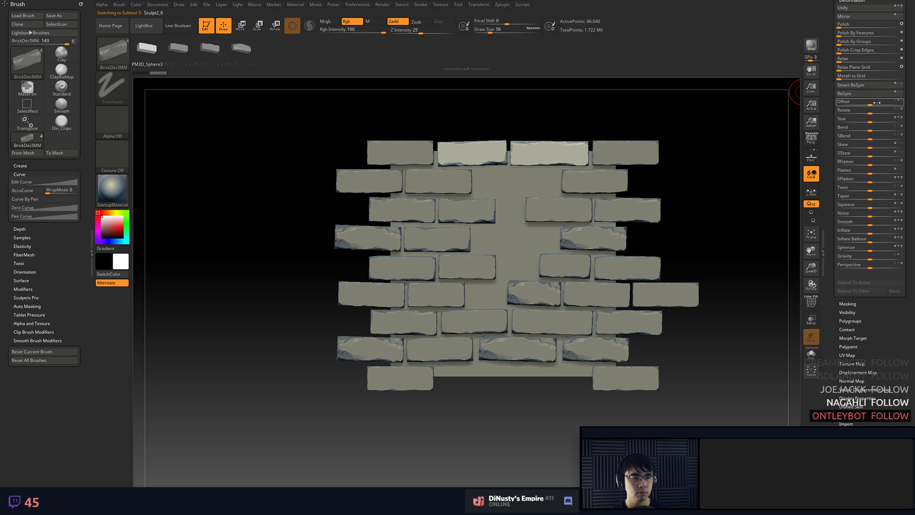
{"action": "left_click_drag", "start_coordinate": [877, 103], "coordinate": [910, 104]}
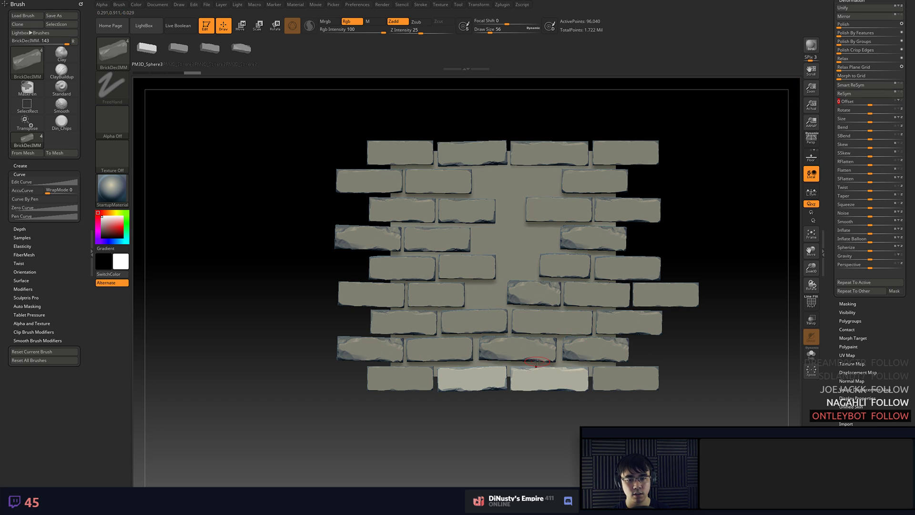
- Activate the split-off brick subtool, nudge the eighth row's long chipped brick with the others masked, and clear the mask
{"action": "left_click", "coordinate": [522, 353], "text": "alt"}
{"action": "key", "text": "w"}
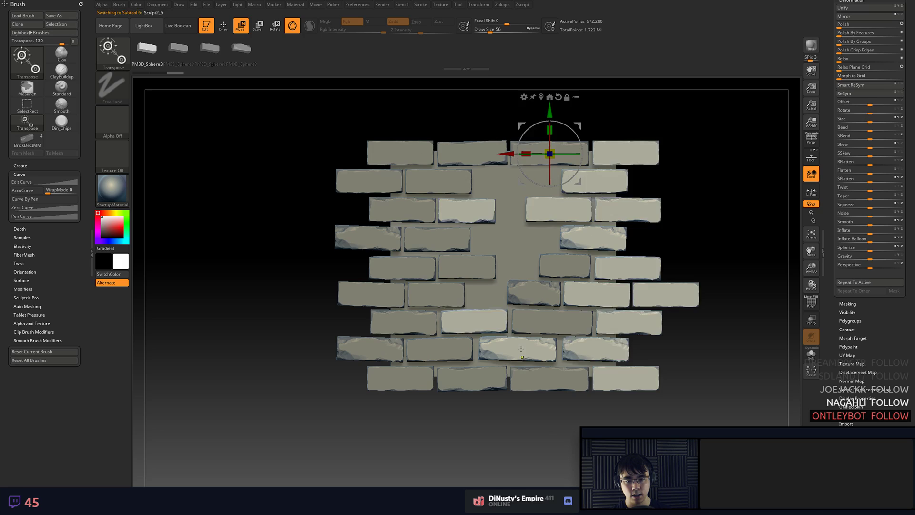
{"action": "left_click", "coordinate": [522, 350], "text": "ctrl"}
{"action": "left_click_drag", "start_coordinate": [696, 194], "coordinate": [549, 273], "text": "ctrl"}
{"action": "mouse_move", "coordinate": [494, 322]}
{"action": "left_mouse_down", "text": "ctrl"}
{"action": "mouse_move", "coordinate": [501, 334]}
{"action": "mouse_move", "coordinate": [645, 320]}
{"action": "mouse_move", "coordinate": [507, 331]}
{"action": "mouse_move", "coordinate": [493, 322]}
{"action": "left_mouse_up", "text": "ctrl"}
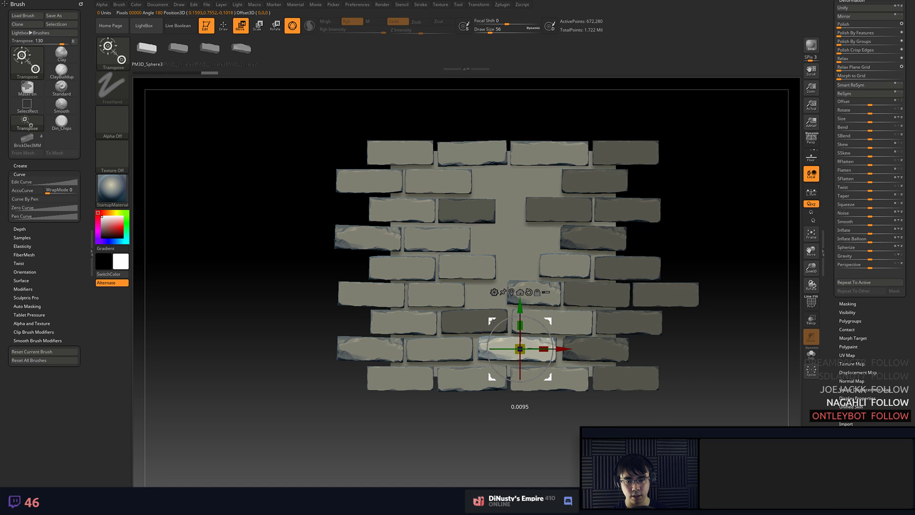
{"action": "left_click_drag", "start_coordinate": [706, 341], "coordinate": [687, 275]}
{"action": "key", "text": "q"}
{"action": "mouse_move", "coordinate": [695, 194]}
{"action": "left_mouse_down"}
{"action": "mouse_move", "coordinate": [720, 216]}
{"action": "mouse_move", "coordinate": [713, 206]}
{"action": "left_mouse_up"}
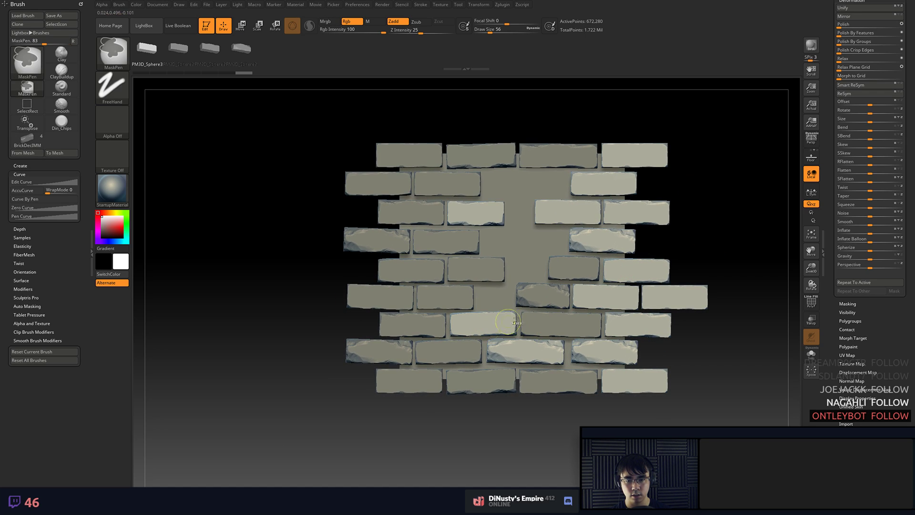
- Try to place a copy of the isolated seventh-row middle brick beside the third row's edge brick
{"action": "left_click", "coordinate": [498, 323], "text": "ctrl+shift"}
{"action": "key", "text": "w"}
{"action": "key", "text": "q"}
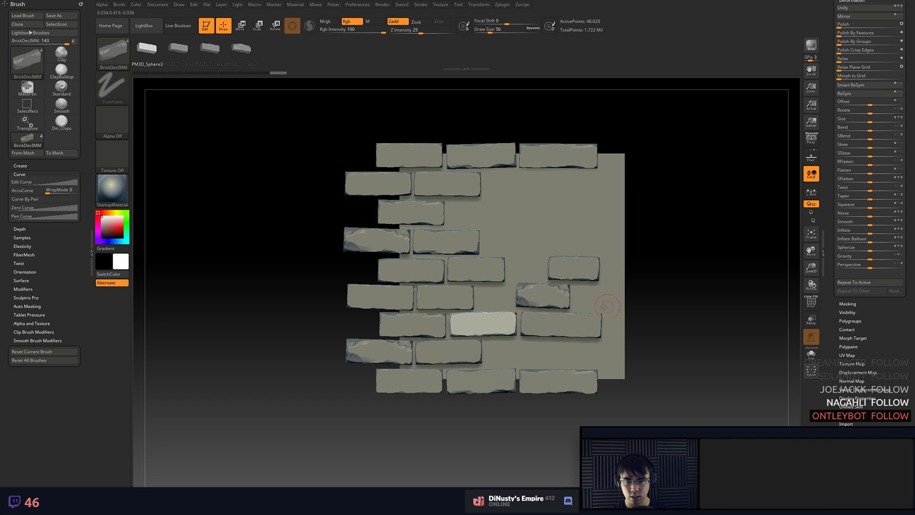
{"action": "key", "text": "ctrl"}
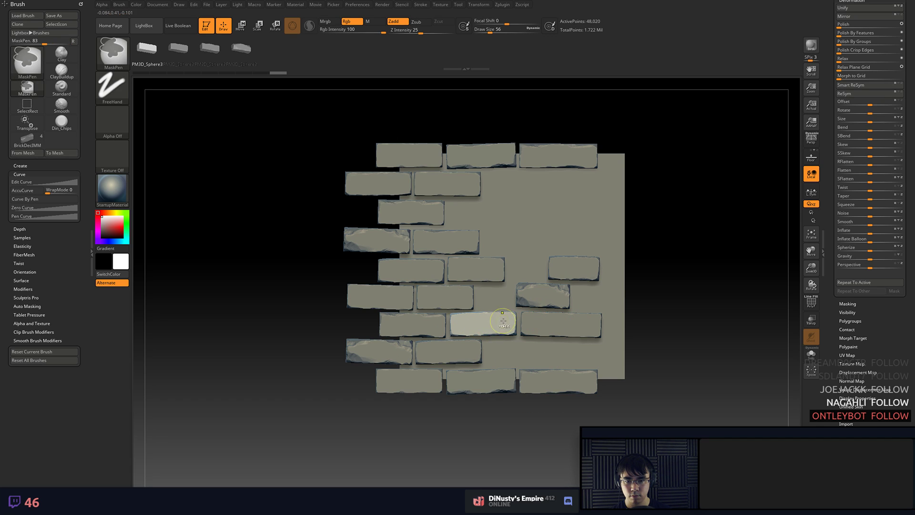
{"action": "key", "text": "w"}
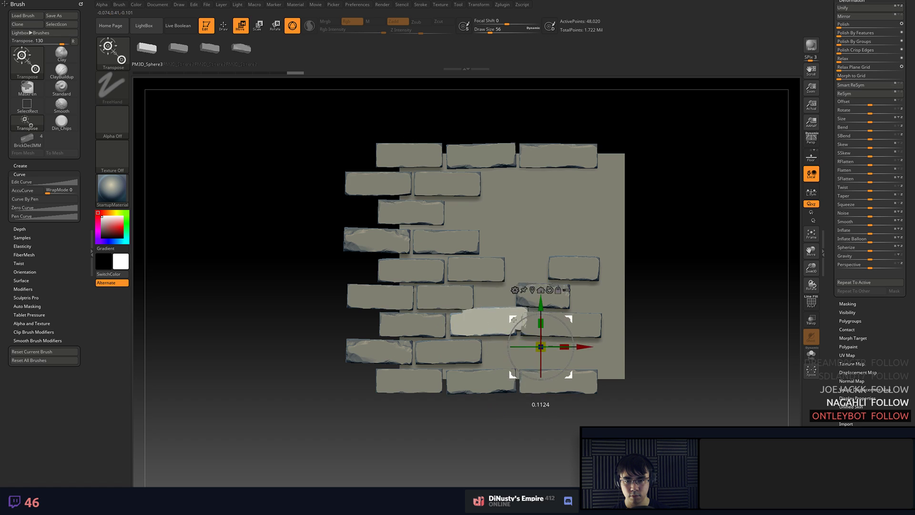
{"action": "left_click_drag", "start_coordinate": [512, 310], "coordinate": [498, 208], "text": "ctrl"}
{"action": "key", "text": "q"}
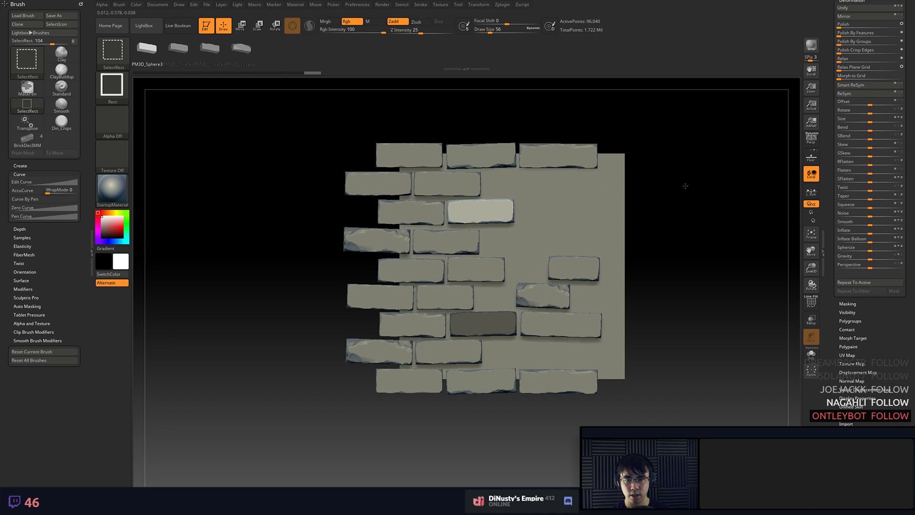
{"action": "left_click", "coordinate": [685, 186], "text": "ctrl+shift"}
{"action": "key", "text": "w"}
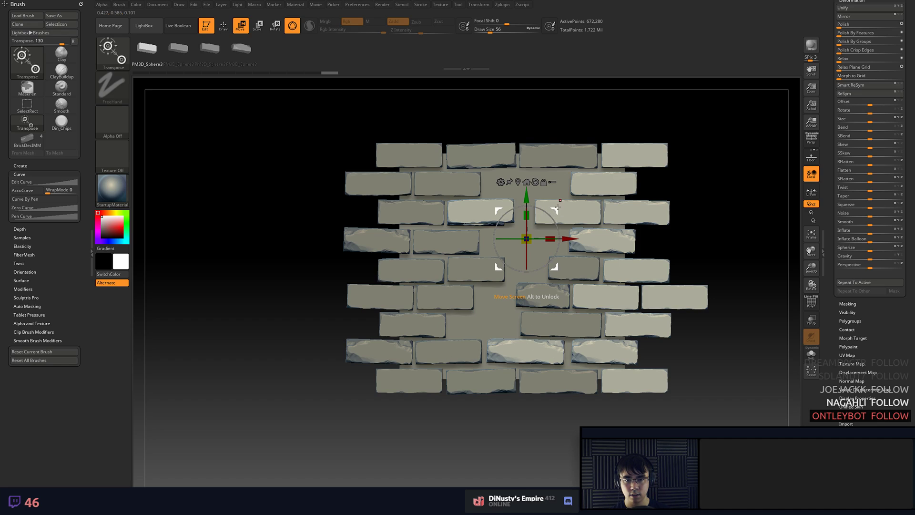
{"action": "key", "text": "ctrl+z"}
{"action": "key", "text": "ctrl+z"}
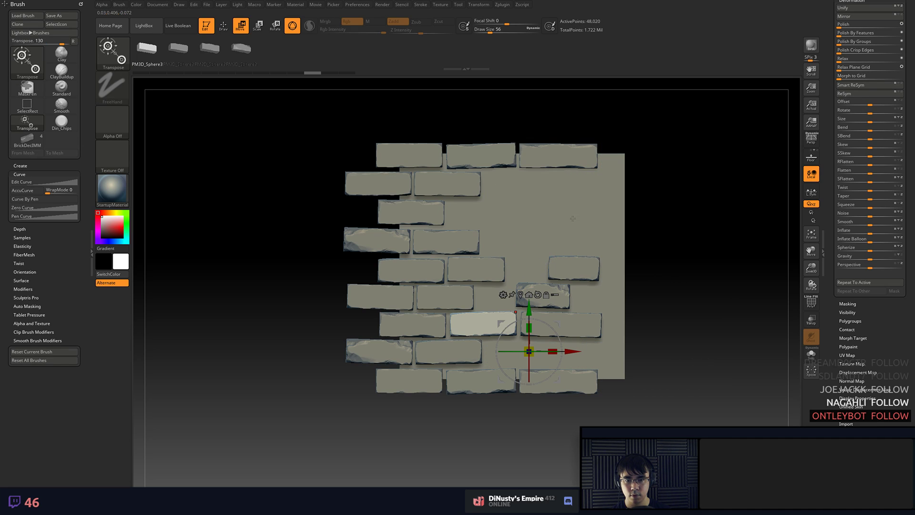
- Unhide all bricks and duplicate the seventh row's middle brick into the fourth row's gap, lengthening the copy to fill it
{"action": "key", "text": "q"}
{"action": "left_click", "coordinate": [658, 248], "text": "ctrl+shift"}
{"action": "key", "text": "w"}
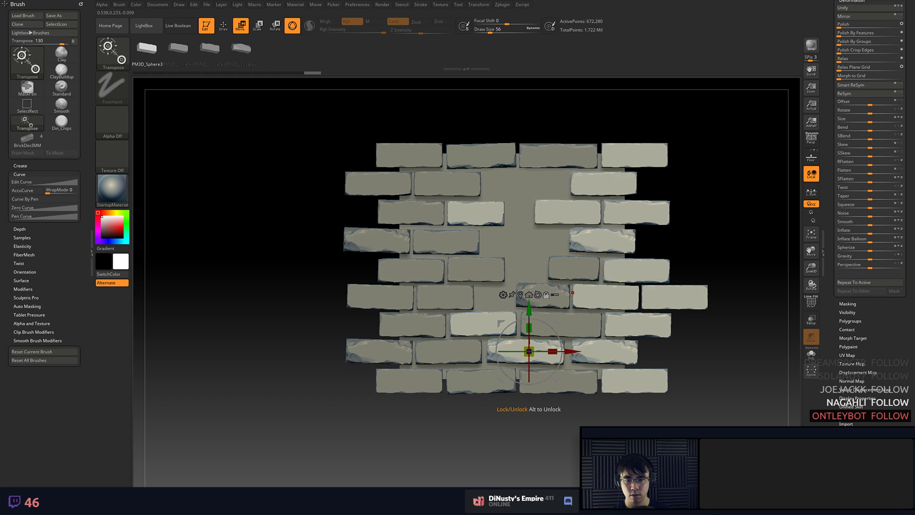
{"action": "left_click", "coordinate": [479, 323], "text": "ctrl"}
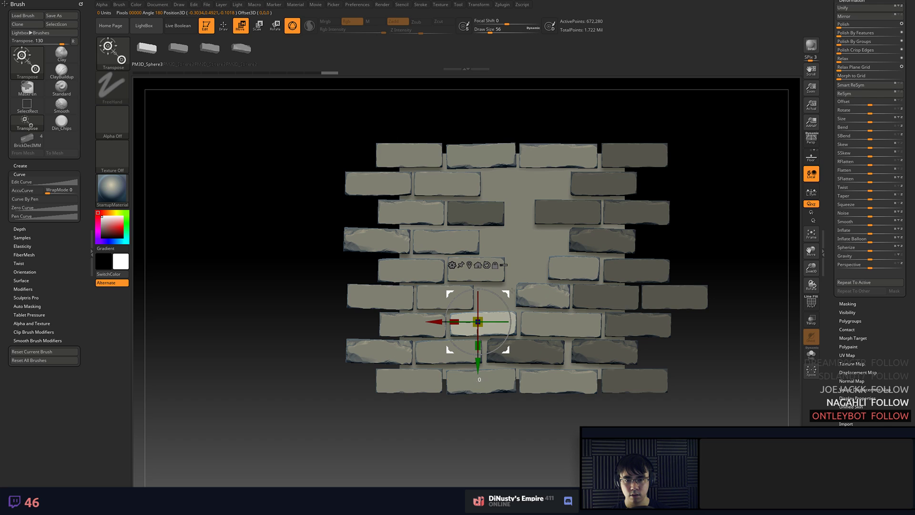
{"action": "left_click_drag", "start_coordinate": [512, 290], "coordinate": [548, 209], "text": "ctrl"}
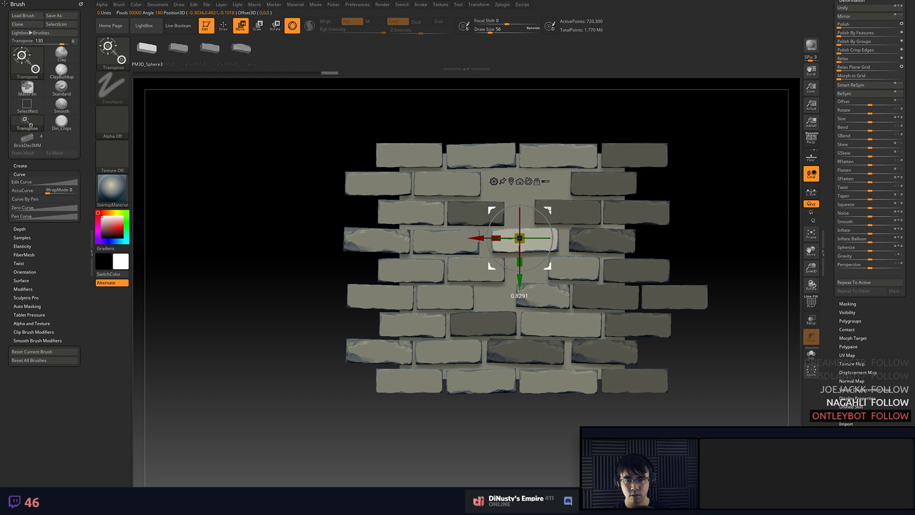
{"action": "left_click_drag", "start_coordinate": [499, 230], "coordinate": [497, 236]}
{"action": "left_click_drag", "start_coordinate": [546, 211], "coordinate": [543, 213]}
- Isolate the eighth row's long chipped brick with a mask that also covers the matching chipped brick in the fourth row
{"action": "left_click", "coordinate": [537, 359], "text": "ctrl+shift"}
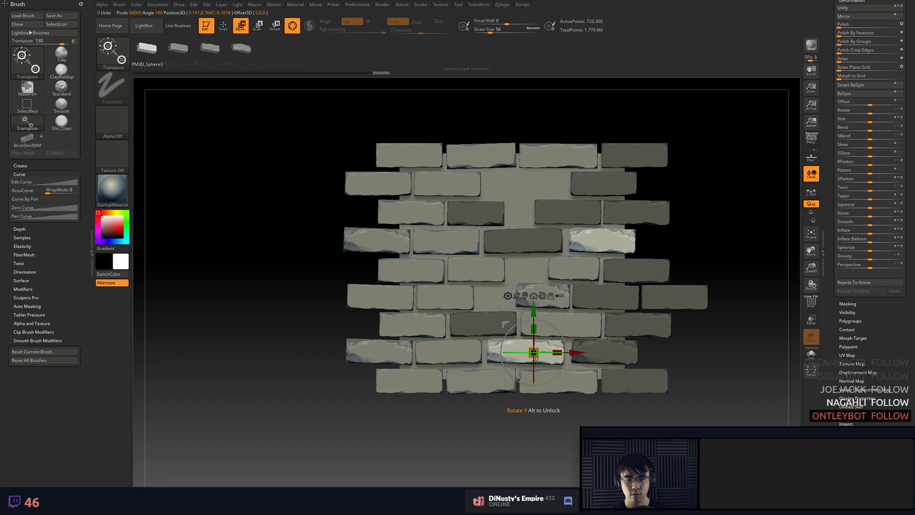
{"action": "left_click_drag", "start_coordinate": [563, 337], "coordinate": [588, 277]}
{"action": "key", "text": "ctrl+z"}
{"action": "key", "text": "q"}
{"action": "left_click_drag", "start_coordinate": [690, 186], "coordinate": [568, 285], "text": "ctrl"}
{"action": "key", "text": "w"}
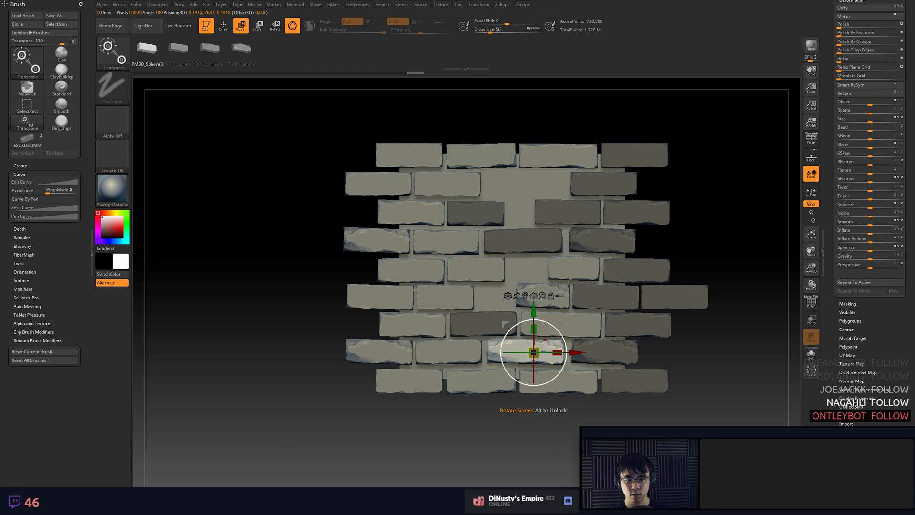
- Rotate the isolated eighth-row chipped brick half a turn and shift it back into its gap
{"action": "left_click_drag", "start_coordinate": [549, 323], "coordinate": [508, 403]}
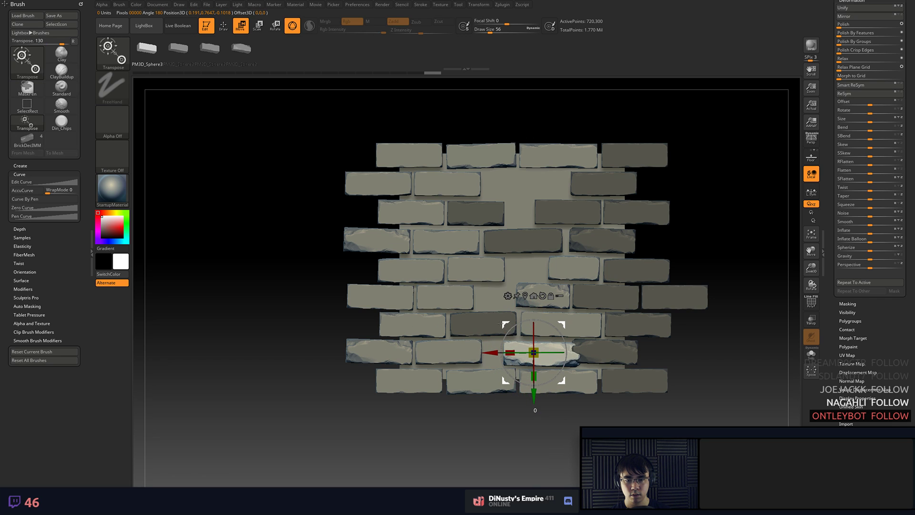
{"action": "left_click_drag", "start_coordinate": [506, 325], "coordinate": [492, 324]}
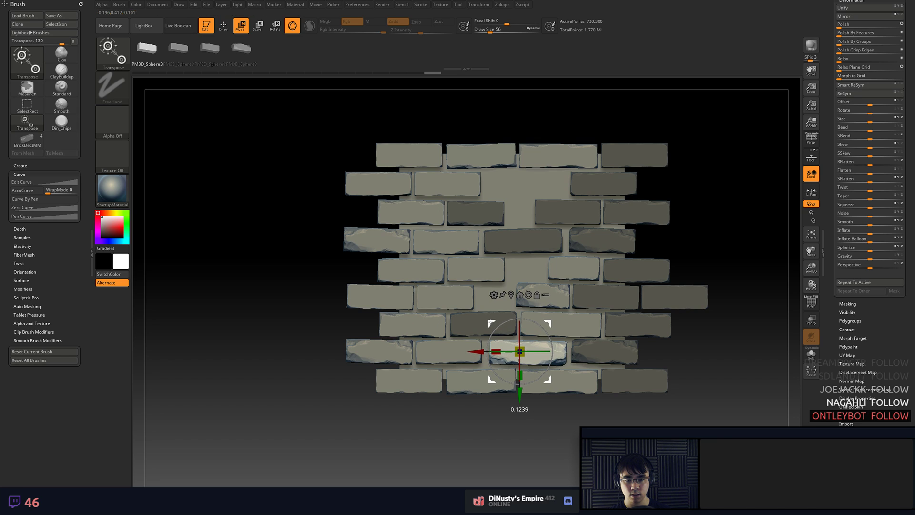
{"action": "key", "text": "q"}
{"action": "key", "text": "w"}
- Duplicate the rotated chipped brick into the second row's gap, shorten the copy beside the edge brick, and clear the mask
{"action": "left_click_drag", "start_coordinate": [546, 341], "coordinate": [544, 172]}
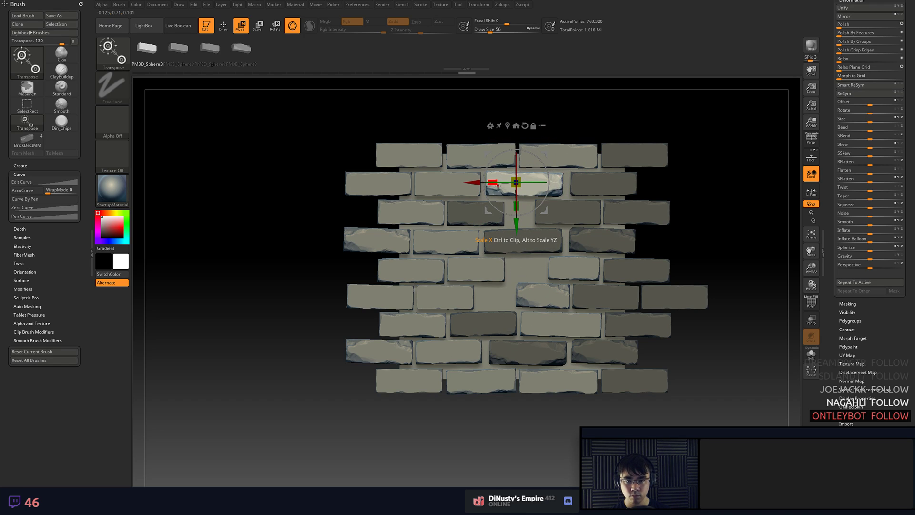
{"action": "left_click_drag", "start_coordinate": [494, 185], "coordinate": [518, 201]}
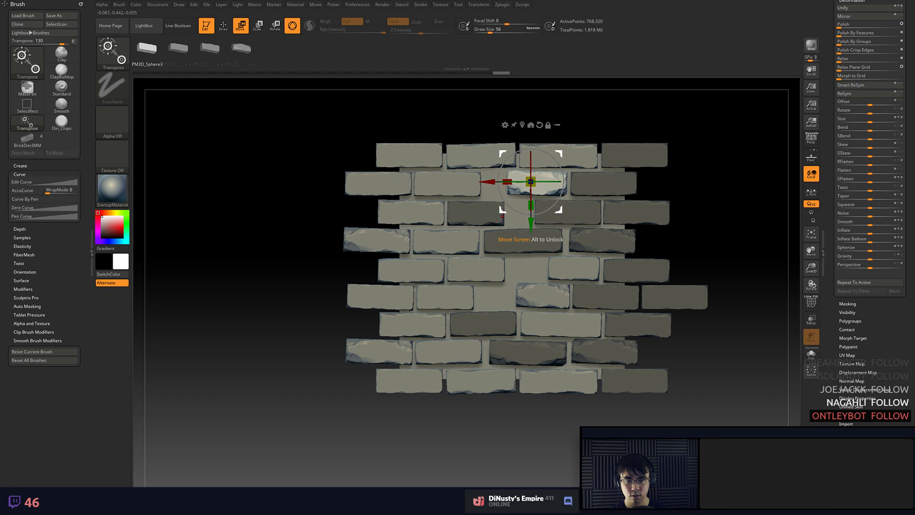
{"action": "left_click_drag", "start_coordinate": [715, 231], "coordinate": [737, 245], "text": "ctrl"}
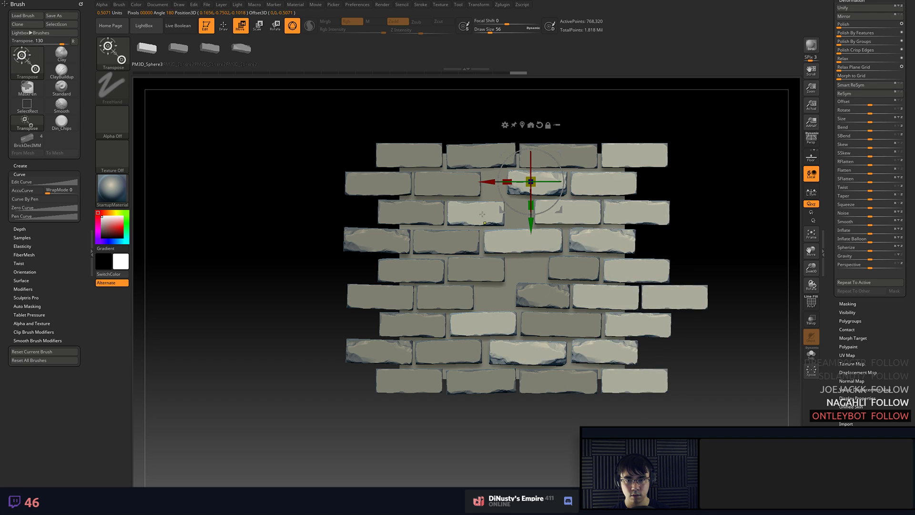
- Isolate the third row's second brick and duplicate it as small filler bricks into the second and sixth rows' gaps
{"action": "left_click", "coordinate": [483, 222], "text": "ctrl"}
{"action": "left_click_drag", "start_coordinate": [511, 187], "coordinate": [461, 314]}
{"action": "left_click_drag", "start_coordinate": [471, 265], "coordinate": [463, 265]}
{"action": "key", "text": "q"}
{"action": "key", "text": "ctrl"}
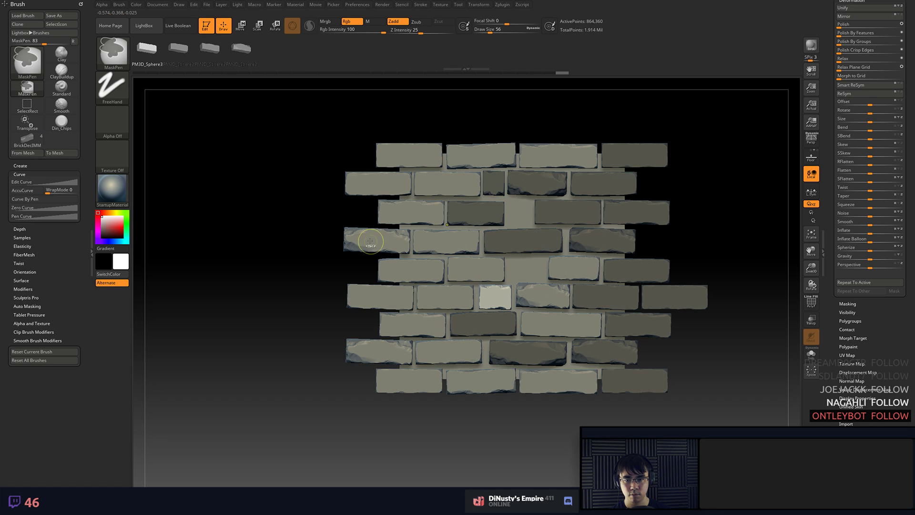
{"action": "key", "text": "w"}
{"action": "left_click_drag", "start_coordinate": [370, 241], "coordinate": [369, 242], "text": "shift"}
- Clear the mask, isolate the third row's brick beyond the gap, and duplicate it into the fifth row's gap as a shortened copy
{"action": "left_click_drag", "start_coordinate": [282, 256], "coordinate": [315, 284], "text": "ctrl"}
{"action": "left_click", "coordinate": [580, 214], "text": "ctrl"}
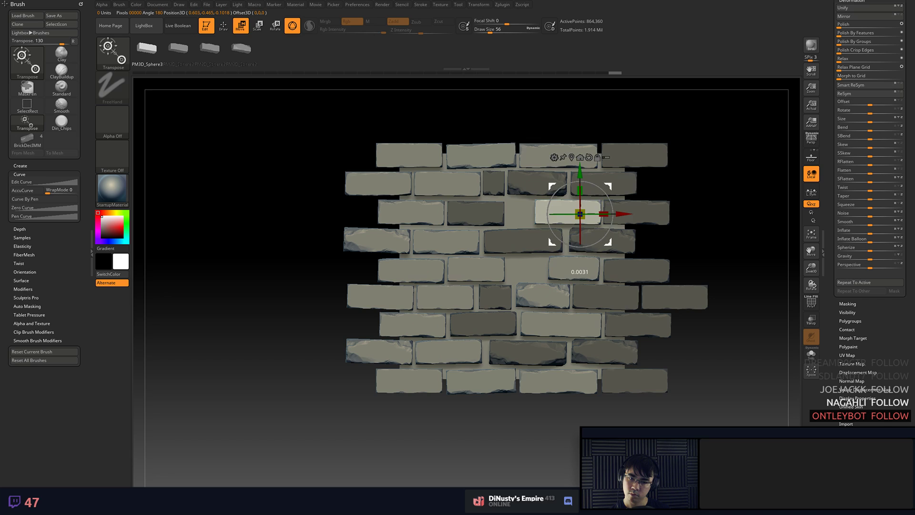
{"action": "left_click_drag", "start_coordinate": [609, 186], "coordinate": [562, 241]}
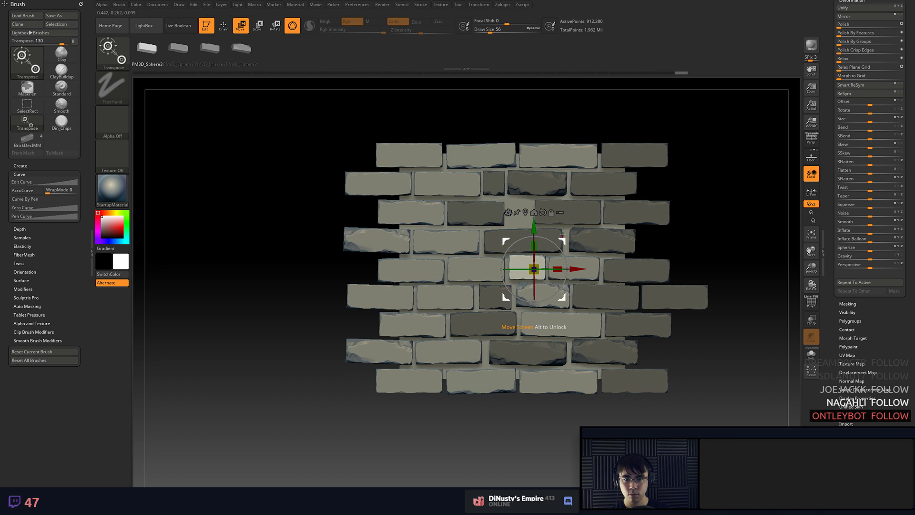
- Activate the first row's end brick subtool and isolate that brick, masking its matching copy in the bottom row
{"action": "left_click", "coordinate": [542, 160], "text": "ctrl"}
{"action": "left_click", "coordinate": [487, 156], "text": "ctrl"}
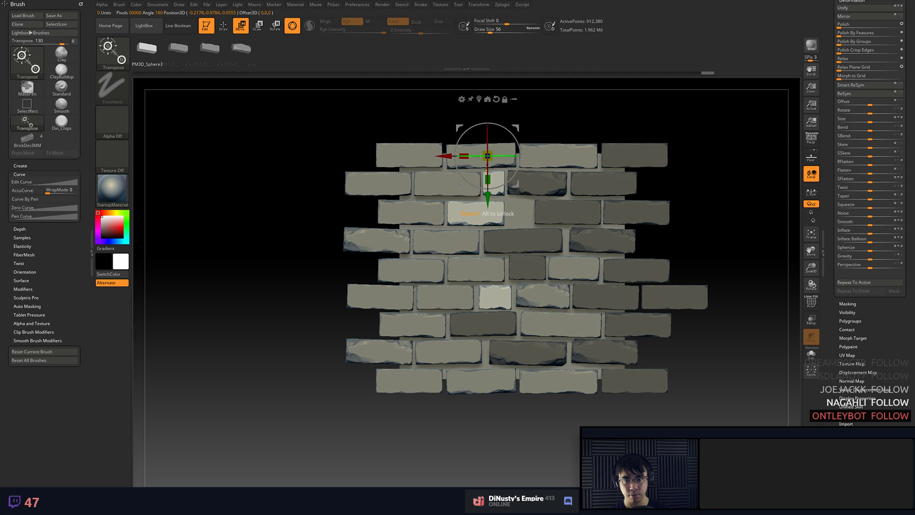
{"action": "left_click", "coordinate": [420, 157], "text": "alt"}
{"action": "left_click", "coordinate": [420, 156], "text": "ctrl"}
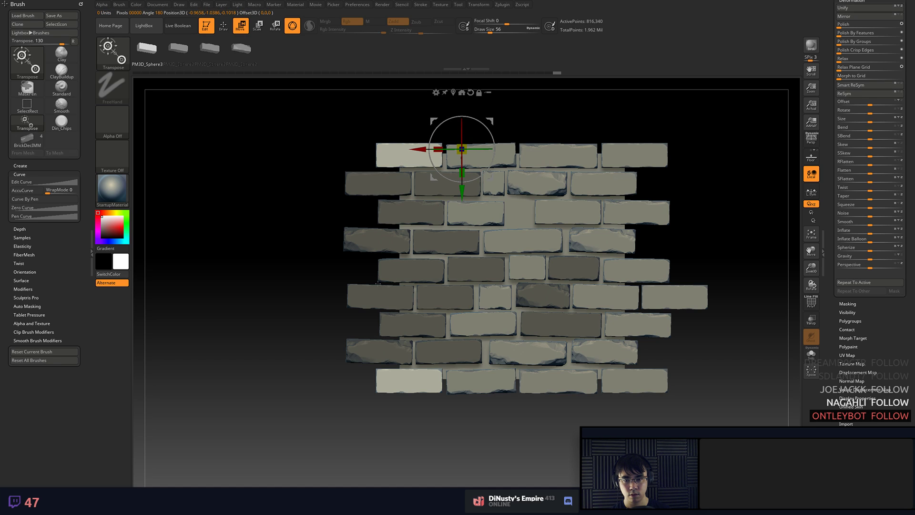
{"action": "key", "text": "q"}
{"action": "left_click_drag", "start_coordinate": [302, 319], "coordinate": [511, 431], "text": "ctrl"}
{"action": "key", "text": "w"}
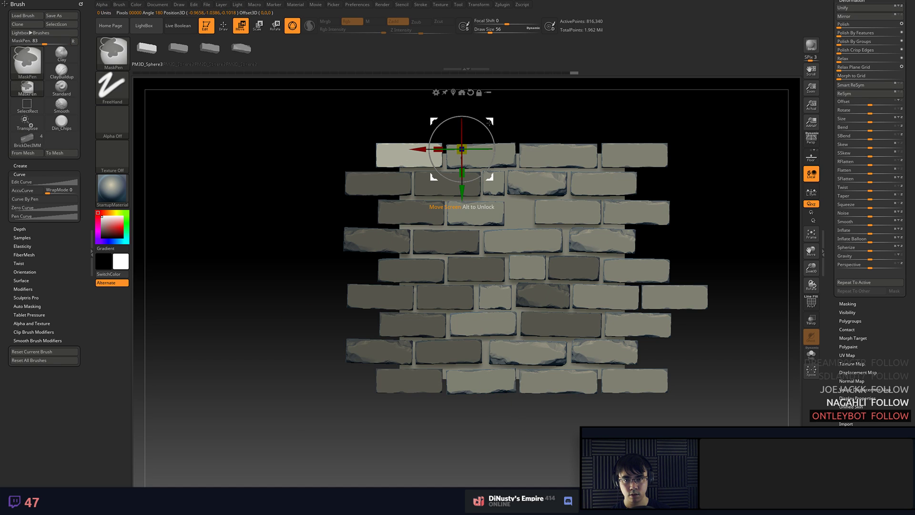
- Duplicate the isolated end brick into the third row's gap, shorten and position the copy to fit, and clear the mask
{"action": "left_click_drag", "start_coordinate": [490, 122], "coordinate": [579, 178], "text": "ctrl"}
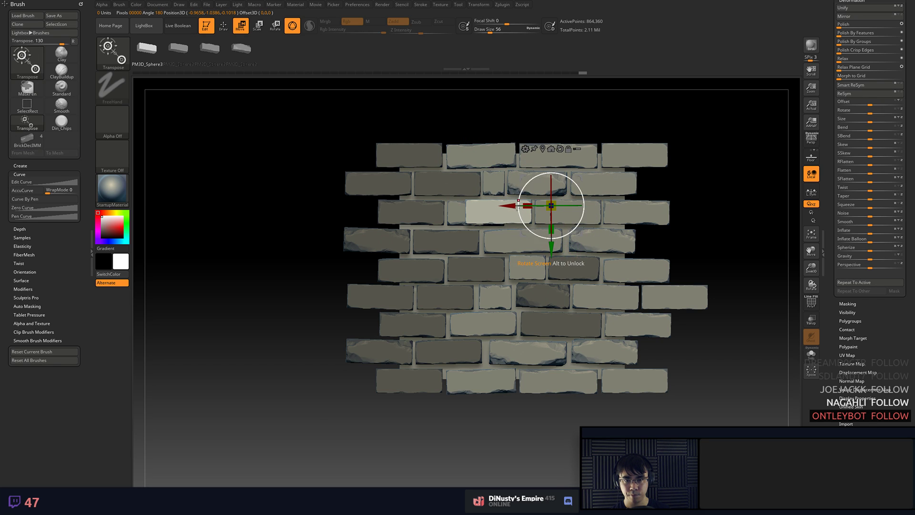
{"action": "left_click_drag", "start_coordinate": [527, 205], "coordinate": [542, 212]}
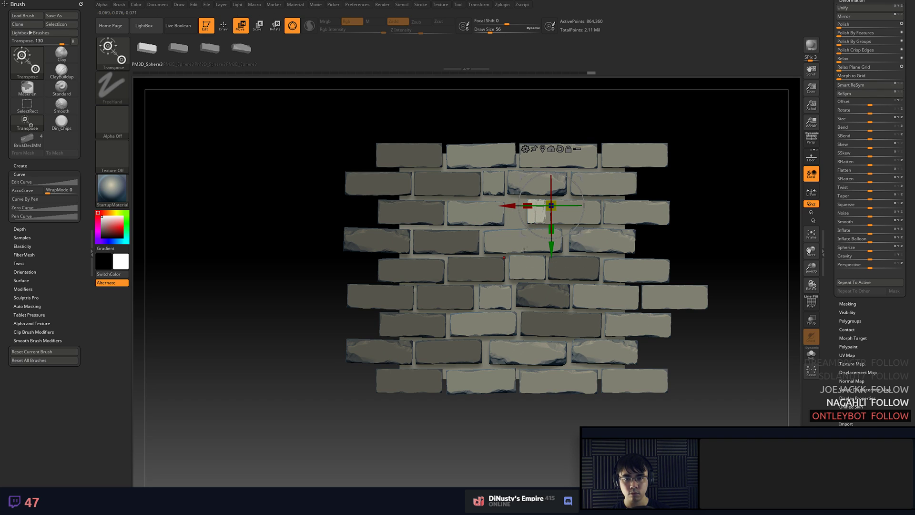
{"action": "left_click_drag", "start_coordinate": [522, 237], "coordinate": [505, 237]}
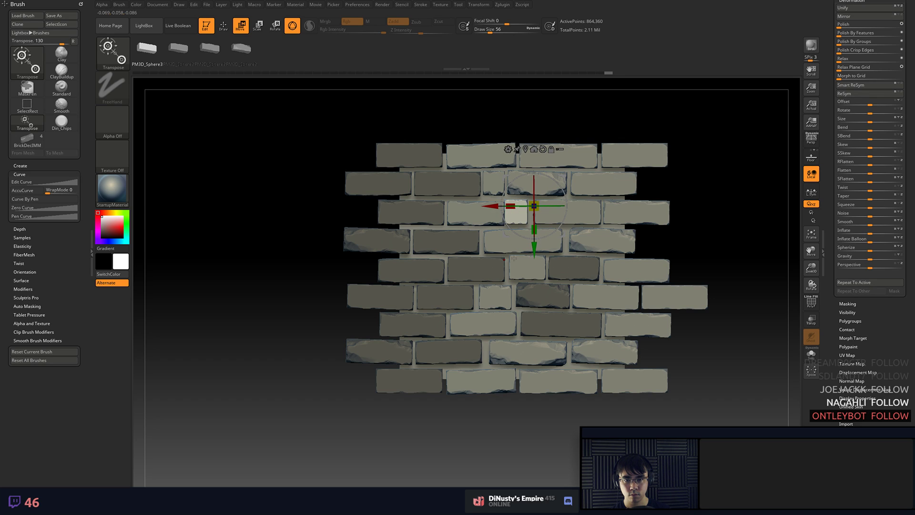
{"action": "left_click_drag", "start_coordinate": [507, 236], "coordinate": [512, 238]}
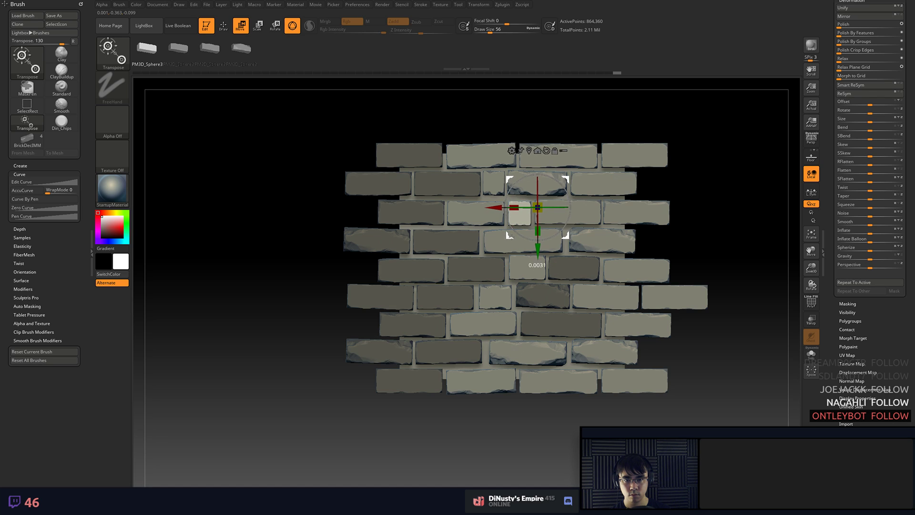
{"action": "key", "text": "q"}
{"action": "left_click", "coordinate": [715, 231], "text": "ctrl"}
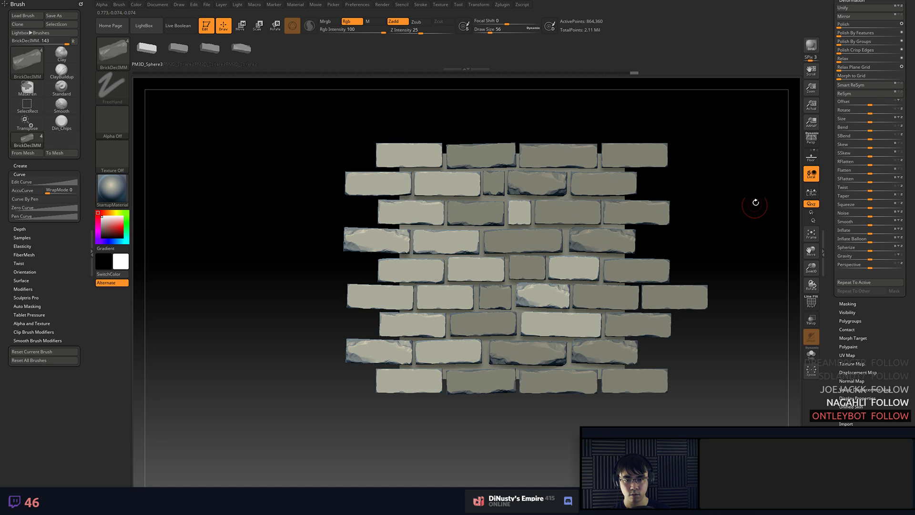
- Save the project over the existing R2_004.ZPR file
{"action": "left_click_drag", "start_coordinate": [721, 216], "coordinate": [726, 202], "text": "shift"}
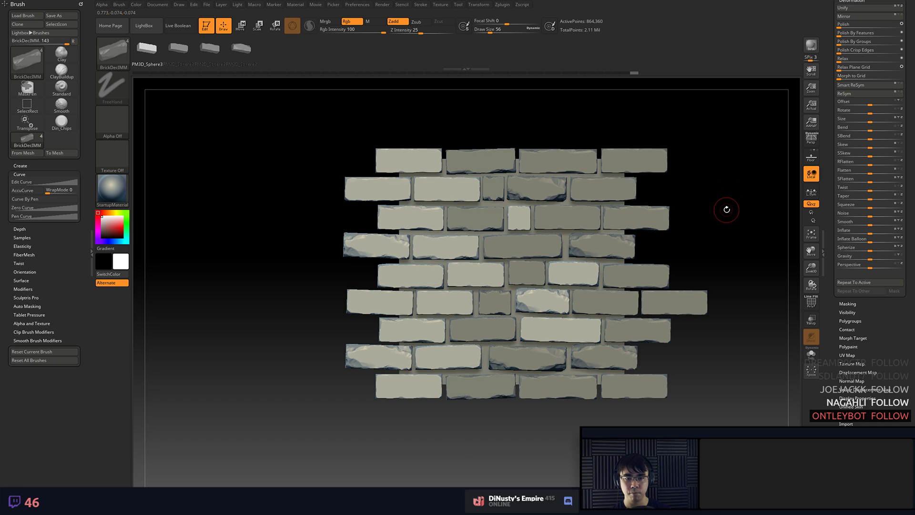
{"action": "key", "text": "ctrl+shift+s"}
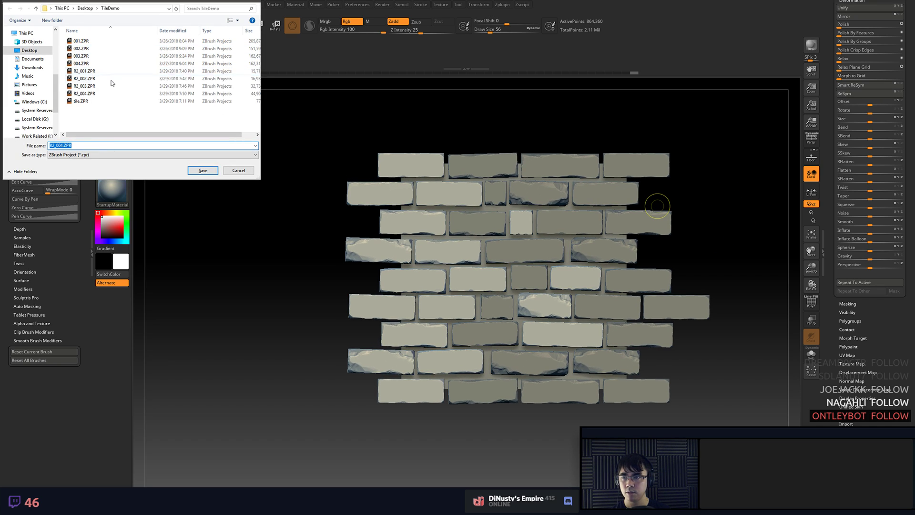
{"action": "left_click", "coordinate": [106, 98]}
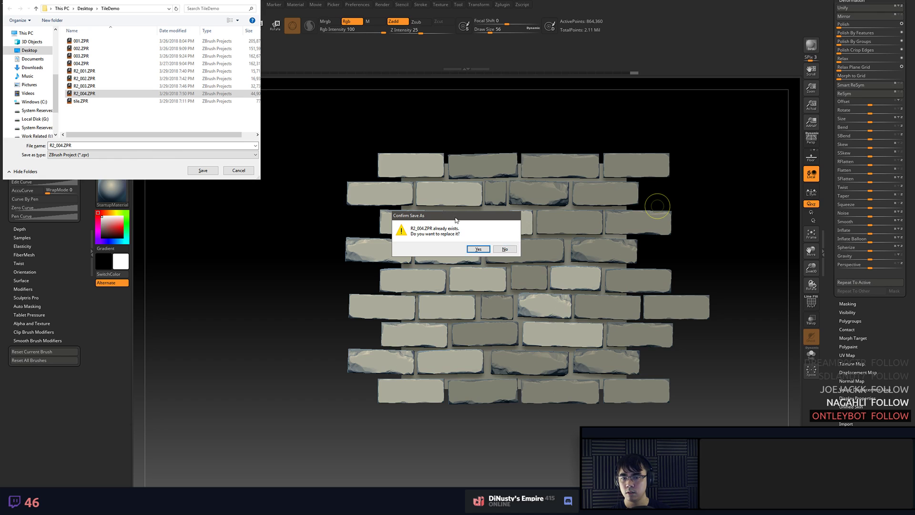
{"action": "left_click", "coordinate": [478, 249]}
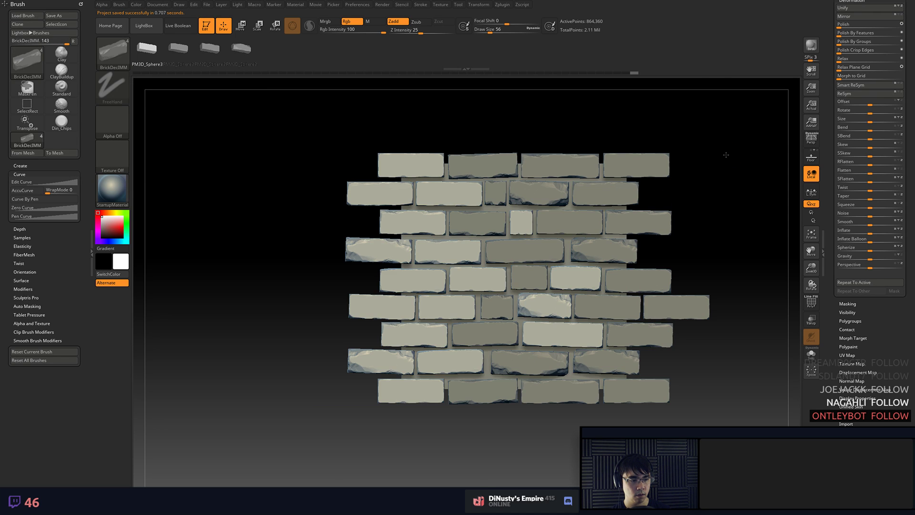
- Isolate the second row's second brick by masking the other bricks in its subtool
{"action": "mouse_move", "coordinate": [727, 157]}
{"action": "left_mouse_down", "text": "alt"}
{"action": "mouse_move", "coordinate": [702, 164]}
{"action": "mouse_move", "coordinate": [710, 97]}
{"action": "mouse_move", "coordinate": [684, 138]}
{"action": "mouse_move", "coordinate": [704, 139]}
{"action": "mouse_move", "coordinate": [686, 150]}
{"action": "mouse_move", "coordinate": [696, 147]}
{"action": "left_mouse_up", "text": "alt"}
{"action": "left_click_drag", "start_coordinate": [696, 146], "coordinate": [691, 180]}
{"action": "left_click", "coordinate": [412, 204], "text": "ctrl+shift"}
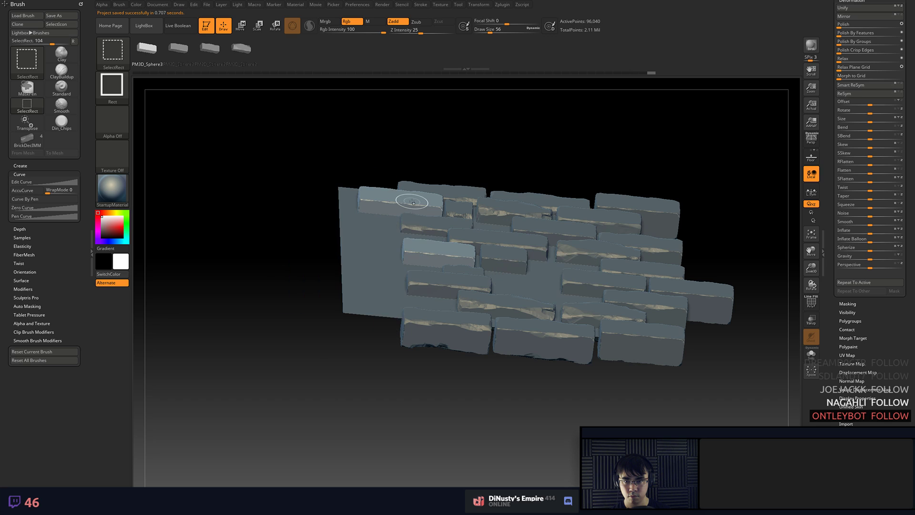
{"action": "left_click", "coordinate": [433, 166], "text": "ctrl+shift"}
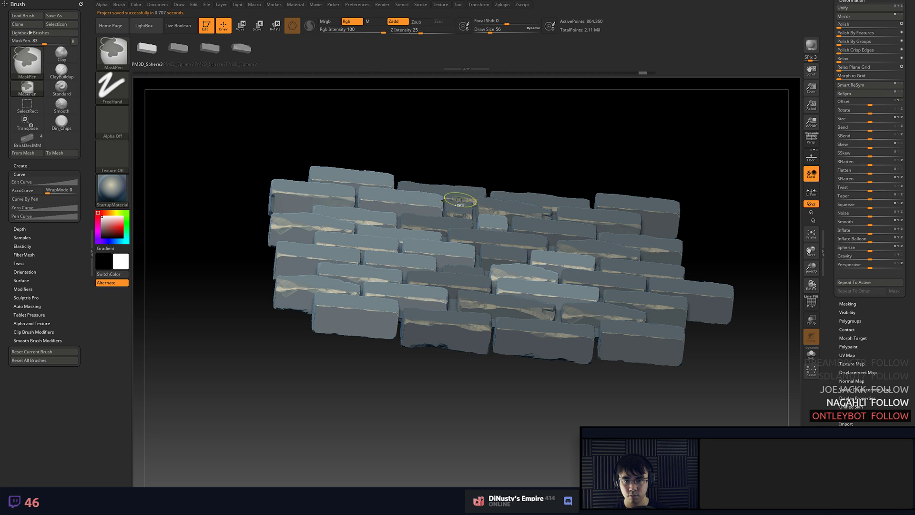
{"action": "key", "text": "w"}
{"action": "left_click", "coordinate": [422, 199], "text": "ctrl+shift"}
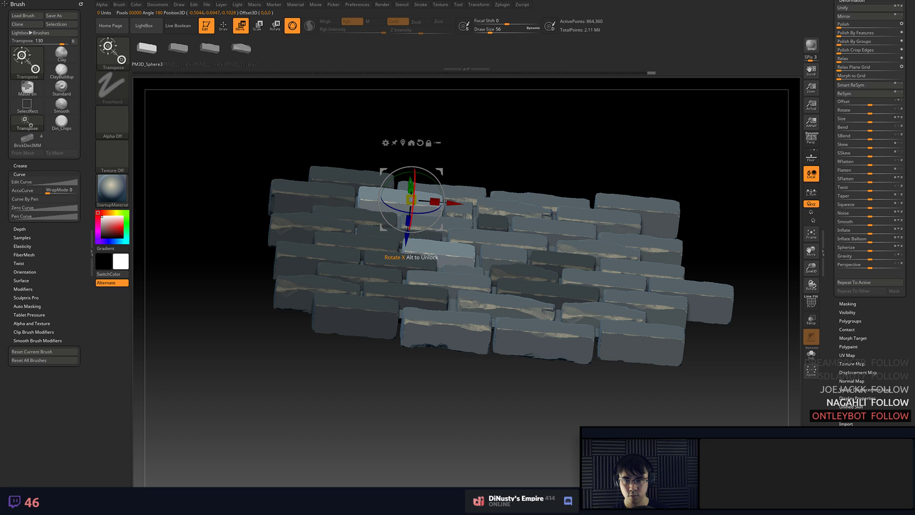
- Reset the gizmo's orientation and lower the isolated second-row brick slightly along the wall's depth axis
{"action": "mouse_move", "coordinate": [405, 174]}
{"action": "left_mouse_down"}
{"action": "mouse_move", "coordinate": [443, 149]}
{"action": "mouse_move", "coordinate": [408, 170]}
{"action": "left_mouse_up"}
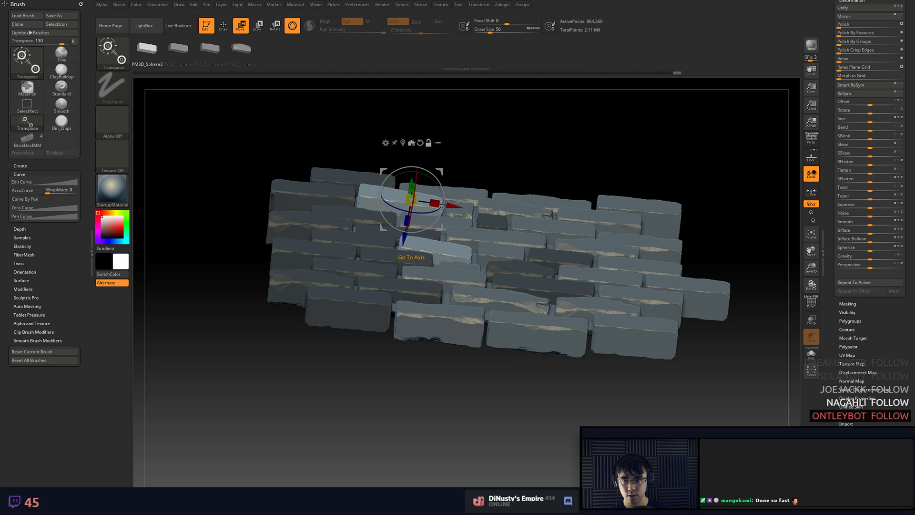
{"action": "left_click", "coordinate": [411, 143]}
{"action": "left_click", "coordinate": [472, 204]}
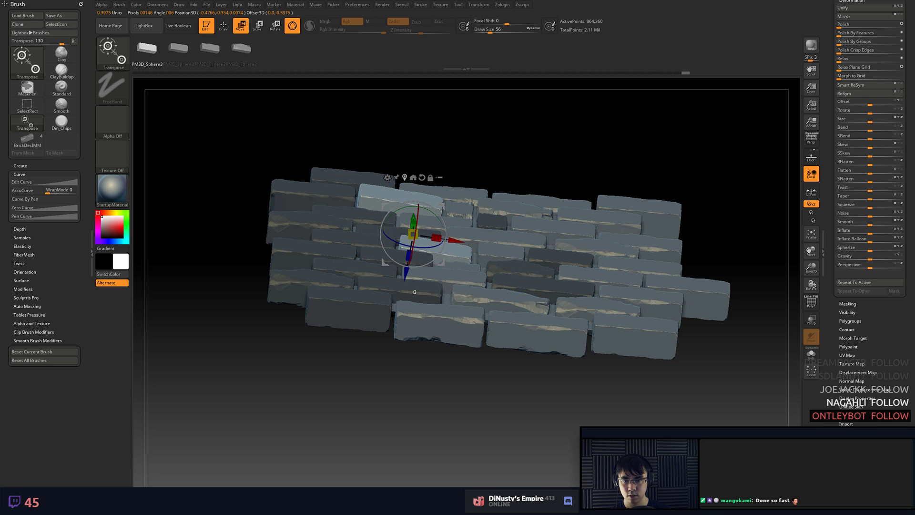
{"action": "left_click", "coordinate": [422, 177], "text": "alt"}
{"action": "left_click_drag", "start_coordinate": [413, 192], "coordinate": [414, 197]}
- Isolate the second row's edge brick, reset the gizmo's orientation, and lower the brick slightly in depth
{"action": "left_click_drag", "start_coordinate": [546, 153], "coordinate": [540, 136]}
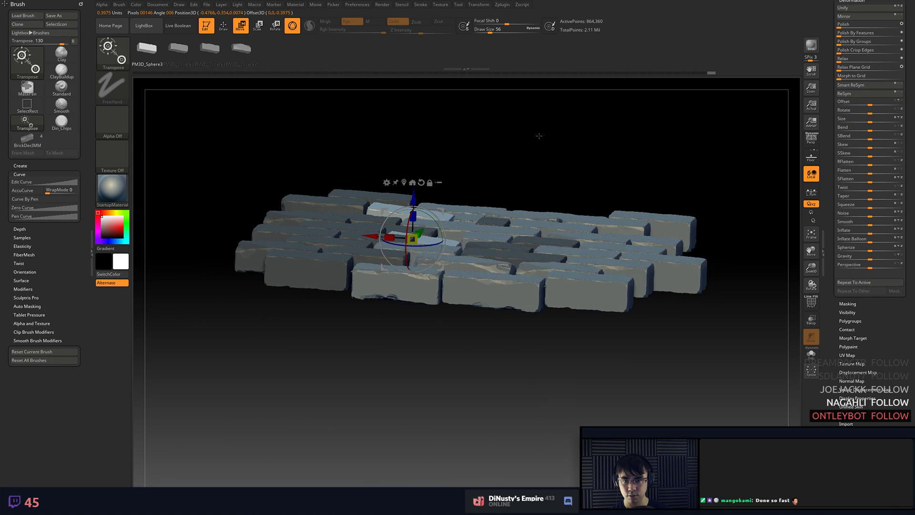
{"action": "left_click", "coordinate": [349, 205], "text": "ctrl"}
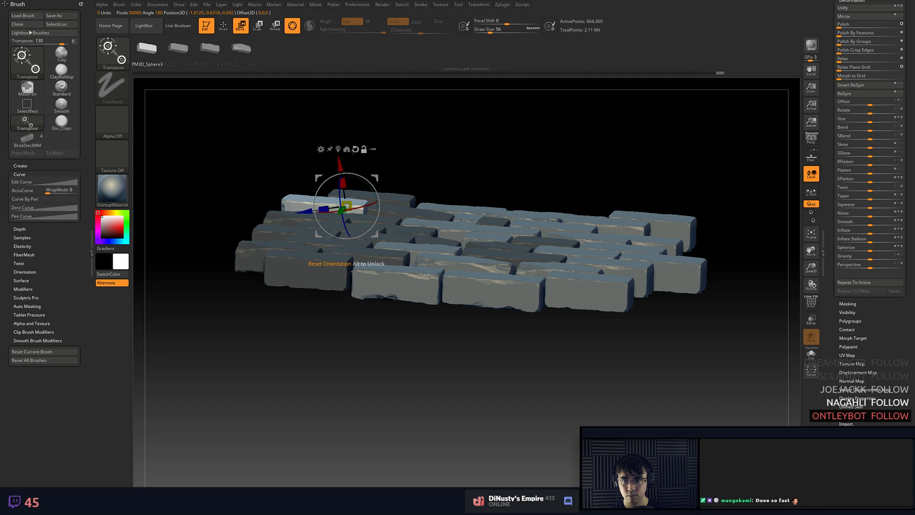
{"action": "left_click", "coordinate": [355, 149]}
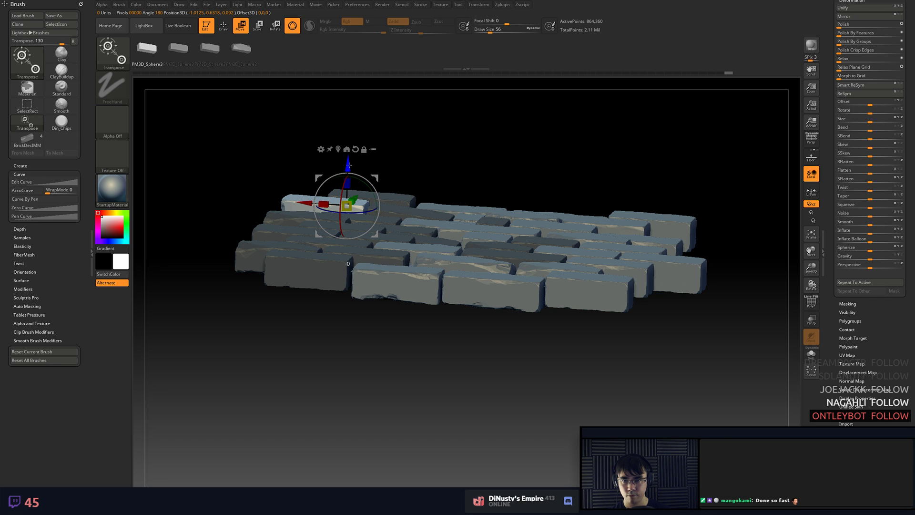
{"action": "left_click_drag", "start_coordinate": [348, 165], "coordinate": [348, 169]}
- Activate the Sculpt2_5 subtool and isolate the third row's second brick together with its small copies
{"action": "left_click", "coordinate": [591, 224], "text": "alt"}
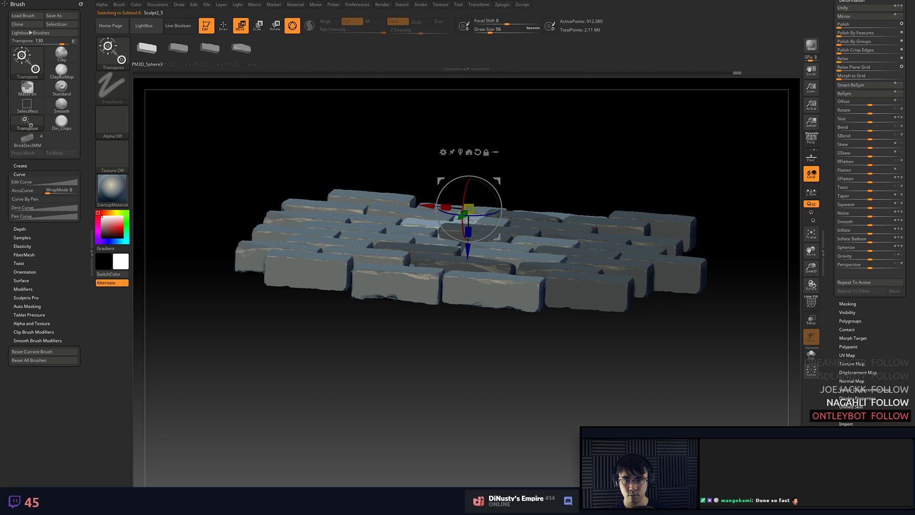
{"action": "left_click", "coordinate": [583, 228], "text": "alt"}
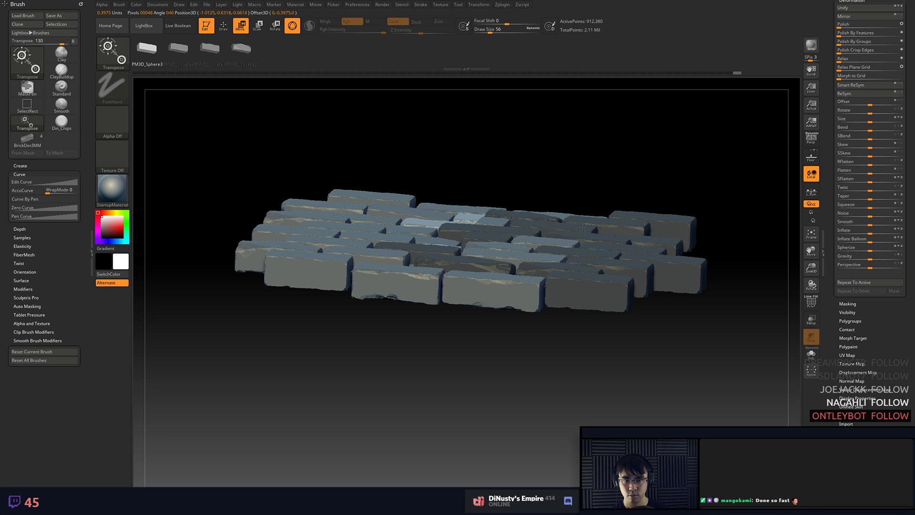
{"action": "left_click", "coordinate": [532, 221], "text": "alt"}
{"action": "left_click_drag", "start_coordinate": [619, 172], "coordinate": [612, 217]}
- Try to raise a third-row brick slightly along the wall's depth axis
{"action": "left_click", "coordinate": [567, 240], "text": "alt"}
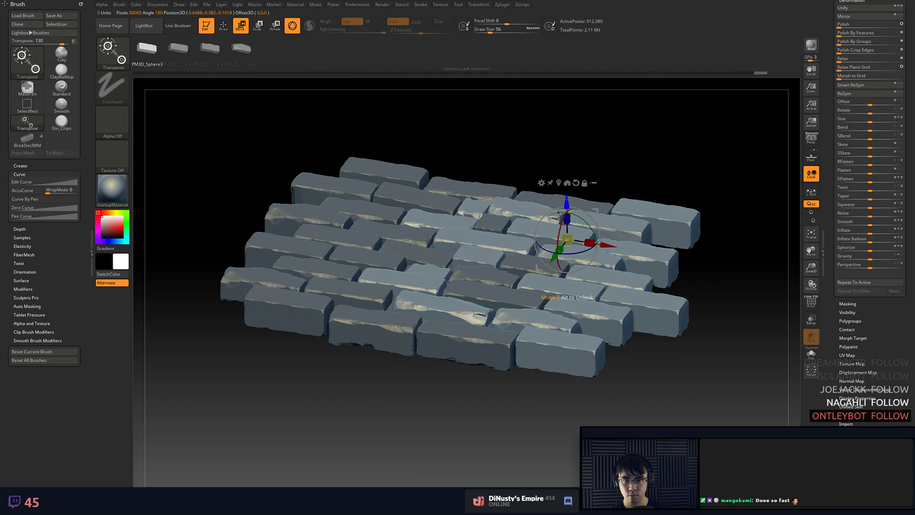
{"action": "left_click_drag", "start_coordinate": [568, 199], "coordinate": [568, 194]}
{"action": "key", "text": "ctrl+z"}
{"action": "key", "text": "q"}
{"action": "key", "text": "ctrl+z"}
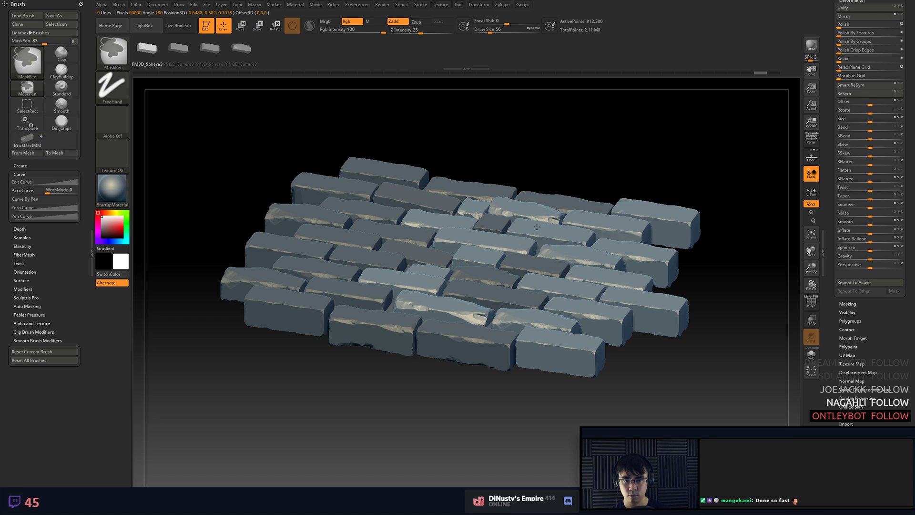
- Isolate the third row's long brick beside the small filler brick and shift it along the wall's depth axis
{"action": "key", "text": "w"}
{"action": "left_click", "coordinate": [521, 227], "text": "alt"}
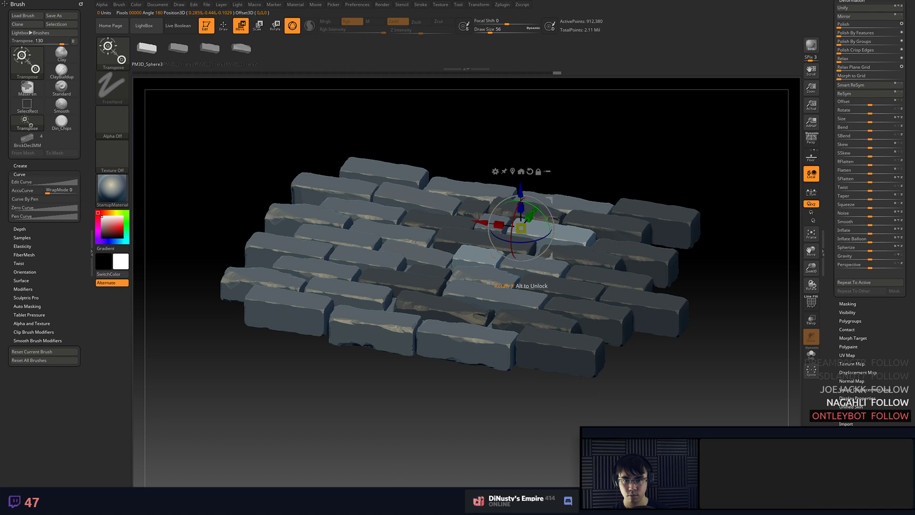
{"action": "mouse_move", "coordinate": [520, 192]}
{"action": "left_mouse_down"}
{"action": "mouse_move", "coordinate": [527, 200]}
{"action": "mouse_move", "coordinate": [530, 189]}
{"action": "mouse_move", "coordinate": [531, 198]}
{"action": "mouse_move", "coordinate": [569, 170]}
{"action": "left_mouse_up"}
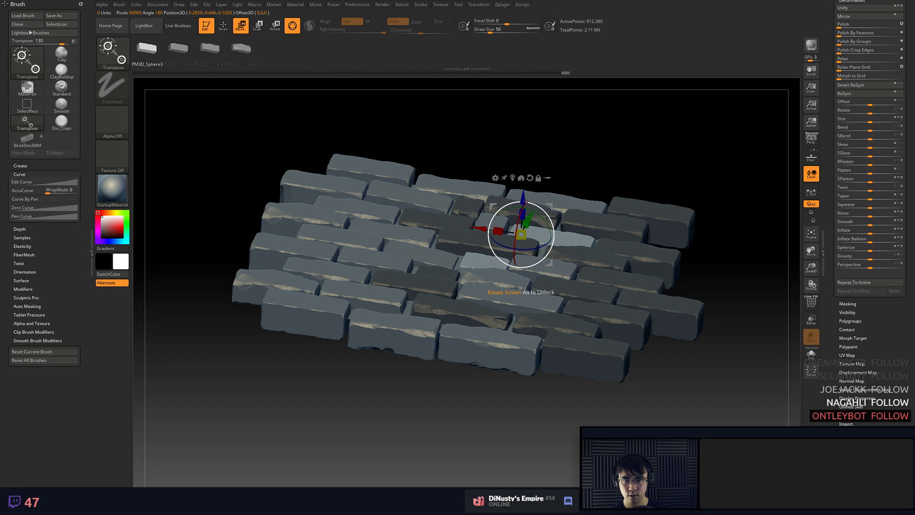
- Nudge the wide brick in the third row slightly into place and return to the front view of the wall
{"action": "key", "text": "e"}
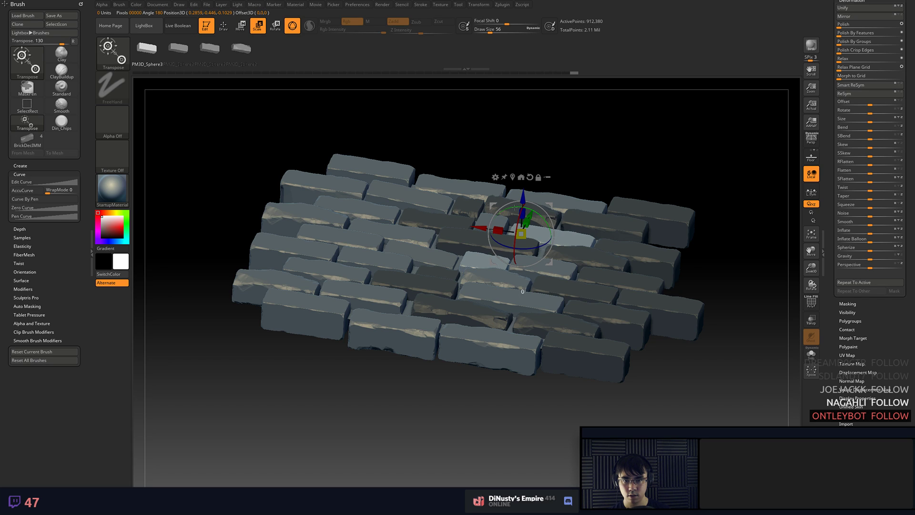
{"action": "key", "text": "w"}
{"action": "left_click_drag", "start_coordinate": [515, 208], "coordinate": [516, 210]}
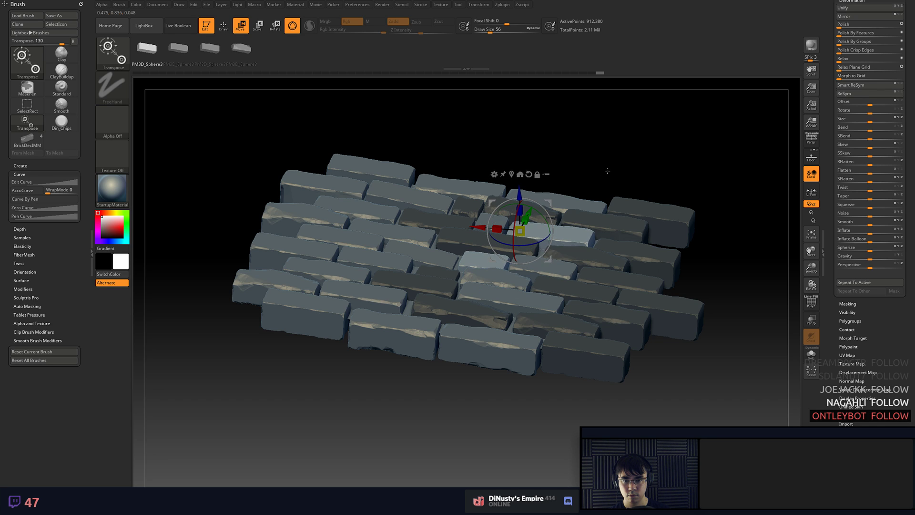
{"action": "key", "text": "q"}
{"action": "left_click_drag", "start_coordinate": [615, 155], "coordinate": [625, 192]}
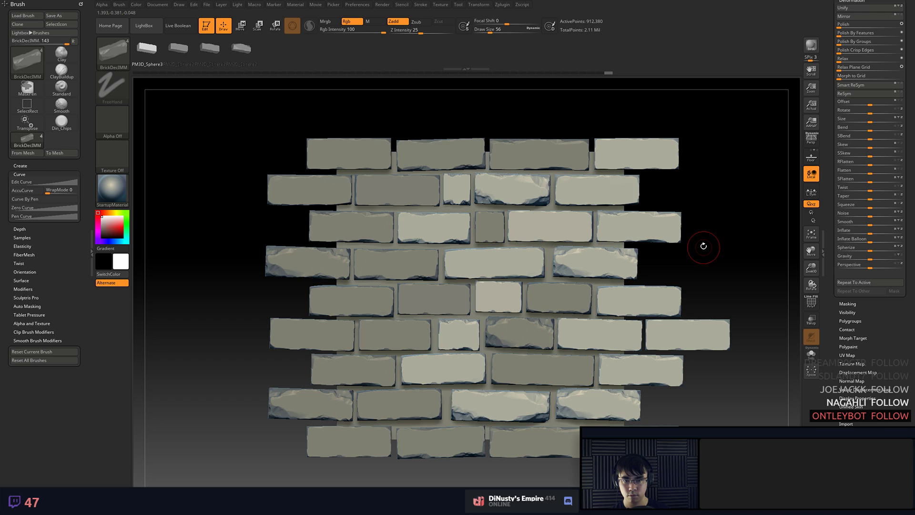
- Inspect the depth alignment of the bricks from an oblique angle and return to the front view
{"action": "left_click_drag", "start_coordinate": [703, 246], "coordinate": [720, 105]}
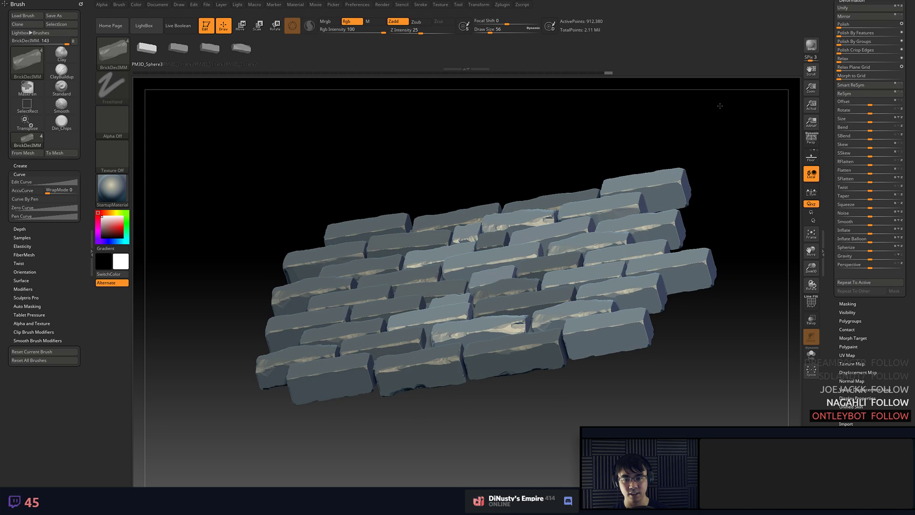
{"action": "key", "text": "ctrl+w"}
{"action": "key", "text": "w"}
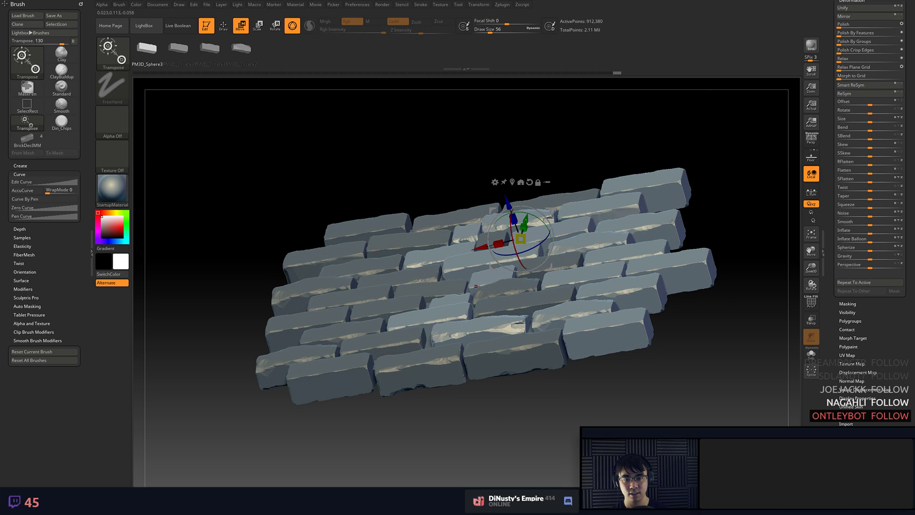
{"action": "key", "text": "q"}
{"action": "left_click_drag", "start_coordinate": [661, 130], "coordinate": [643, 200], "text": "shift"}
{"action": "left_click_drag", "start_coordinate": [702, 209], "coordinate": [709, 205], "text": "alt"}
{"action": "left_click_drag", "start_coordinate": [711, 203], "coordinate": [645, 194], "text": "shift"}
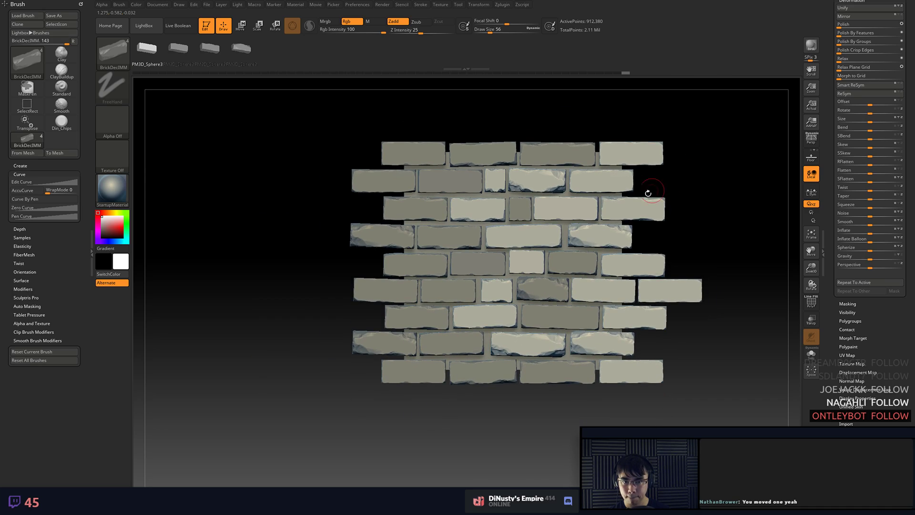
- Try to duplicate the right-end brick of the third row onto the left end of the same row
{"action": "key", "text": "w"}
{"action": "left_click", "coordinate": [648, 207], "text": "ctrl"}
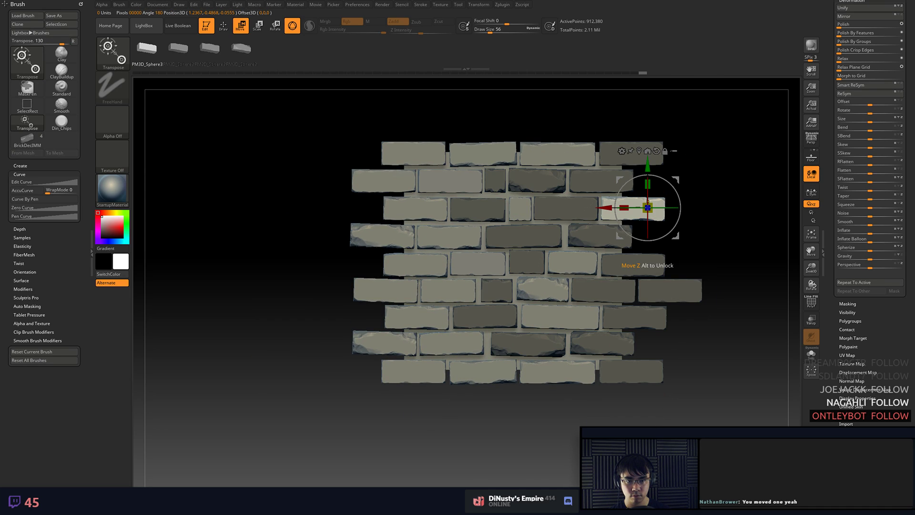
{"action": "left_click_drag", "start_coordinate": [603, 209], "coordinate": [386, 216]}
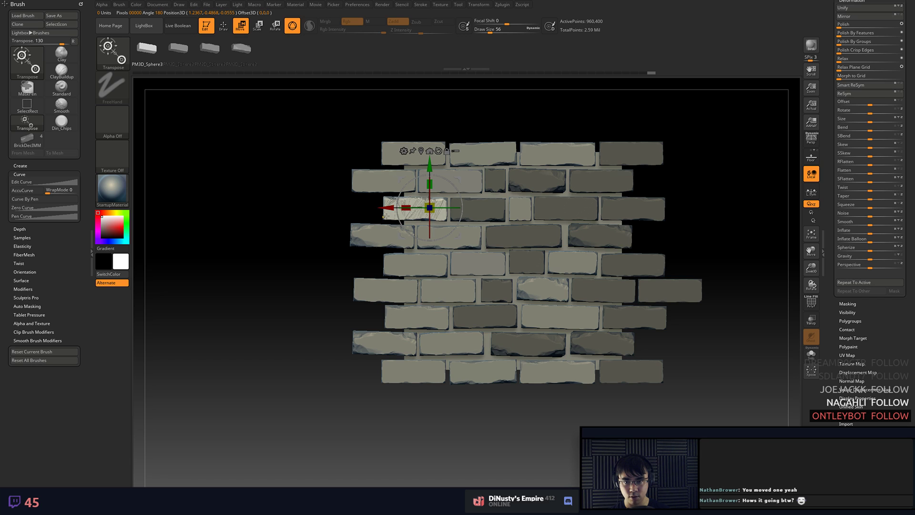
{"action": "key", "text": "ctrl+z"}
{"action": "key", "text": "q"}
- Check the wall at an angle and from the front, picking top-row bricks to see which subtool each belongs to
{"action": "mouse_move", "coordinate": [704, 167]}
{"action": "left_mouse_down", "text": "ctrl"}
{"action": "mouse_move", "coordinate": [719, 216]}
{"action": "mouse_move", "coordinate": [705, 207]}
{"action": "mouse_move", "coordinate": [712, 208]}
{"action": "left_mouse_up", "text": "ctrl"}
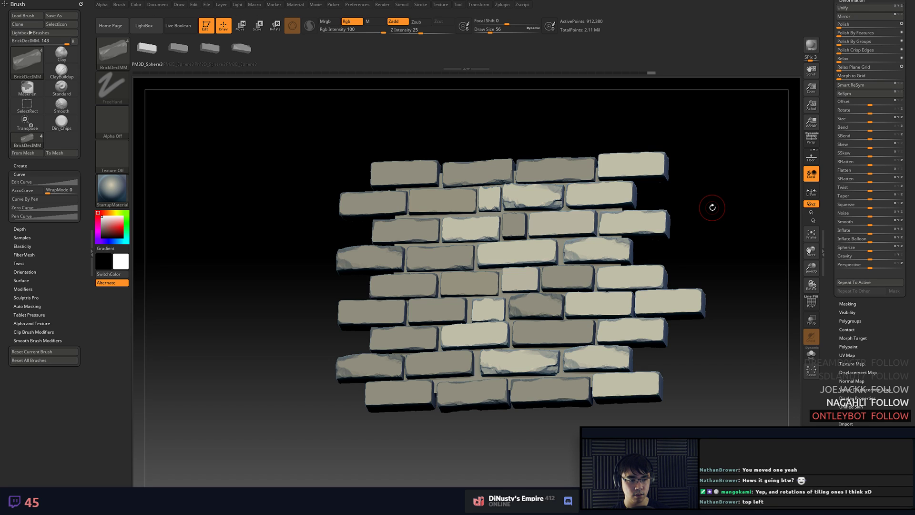
{"action": "left_click_drag", "start_coordinate": [713, 207], "coordinate": [535, 161]}
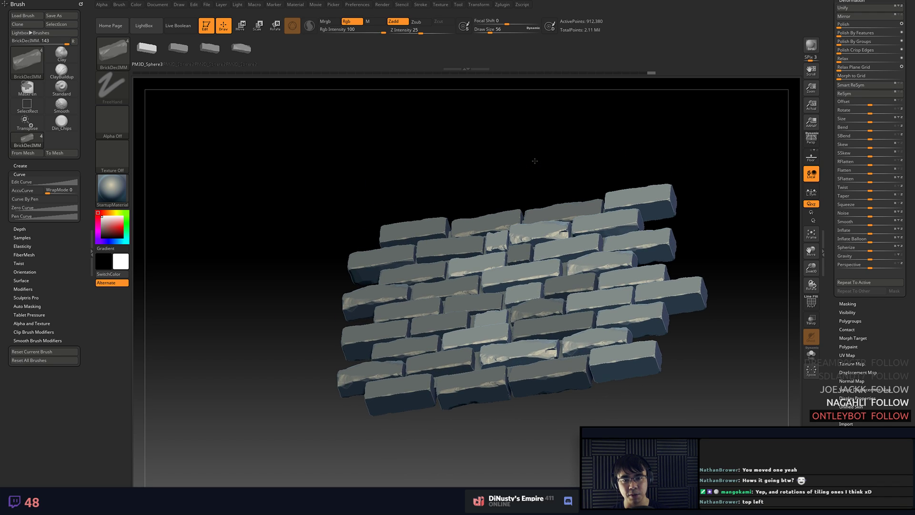
{"action": "left_click", "coordinate": [497, 209], "text": "alt"}
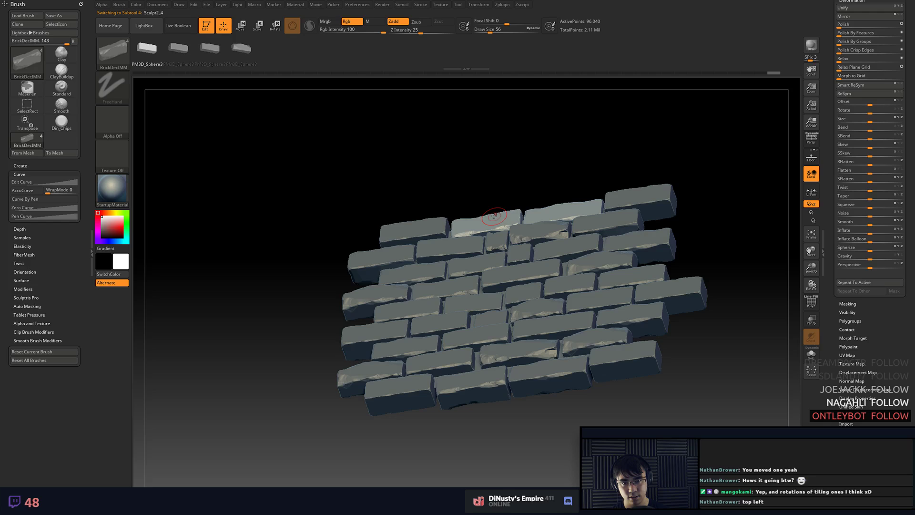
{"action": "left_click_drag", "start_coordinate": [514, 186], "coordinate": [541, 205], "text": "shift"}
{"action": "left_click_drag", "start_coordinate": [550, 163], "coordinate": [601, 156], "text": "alt"}
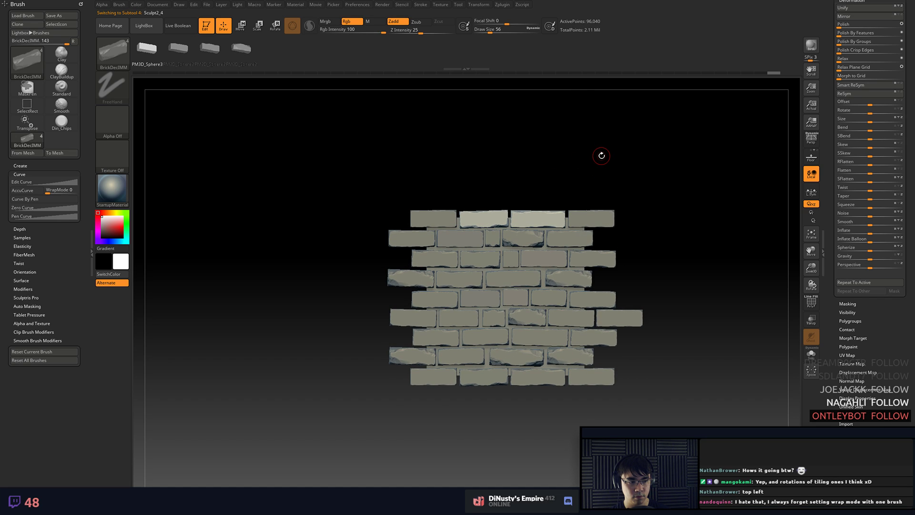
{"action": "left_click", "coordinate": [448, 215], "text": "alt"}
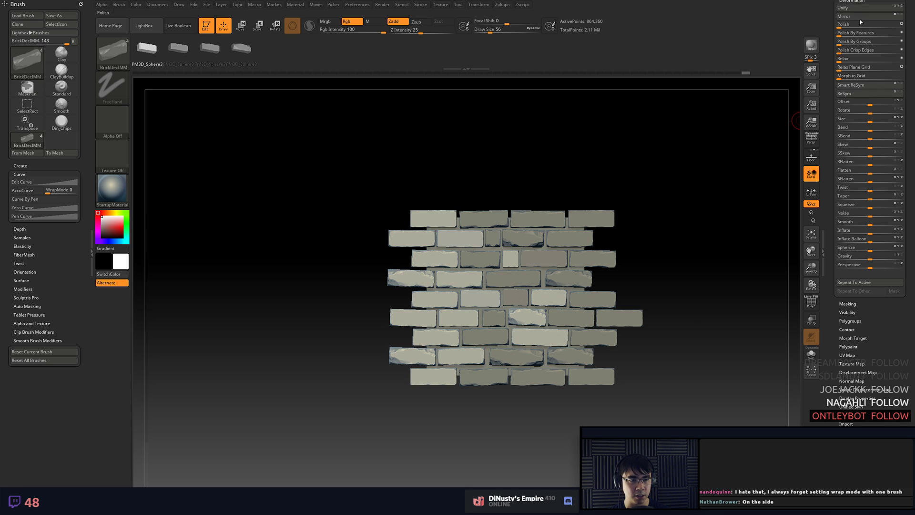
- Select the Sculpt2_3 subtool and merge the other brick subtools below it into it with MergeDown
{"action": "mouse_move", "coordinate": [860, 22]}
{"action": "left_mouse_down"}
{"action": "mouse_move", "coordinate": [858, 112]}
{"action": "mouse_move", "coordinate": [850, 11]}
{"action": "left_mouse_up"}
{"action": "left_click", "coordinate": [849, 77]}
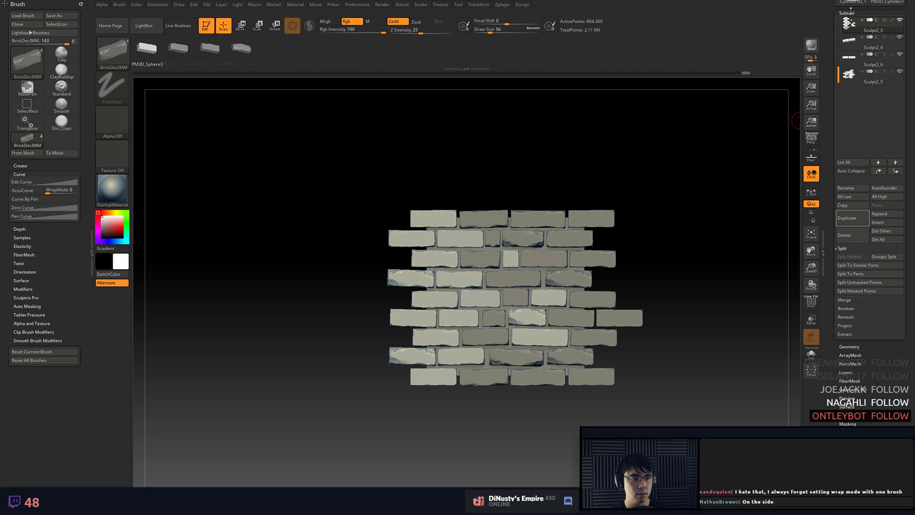
{"action": "left_click", "coordinate": [848, 75]}
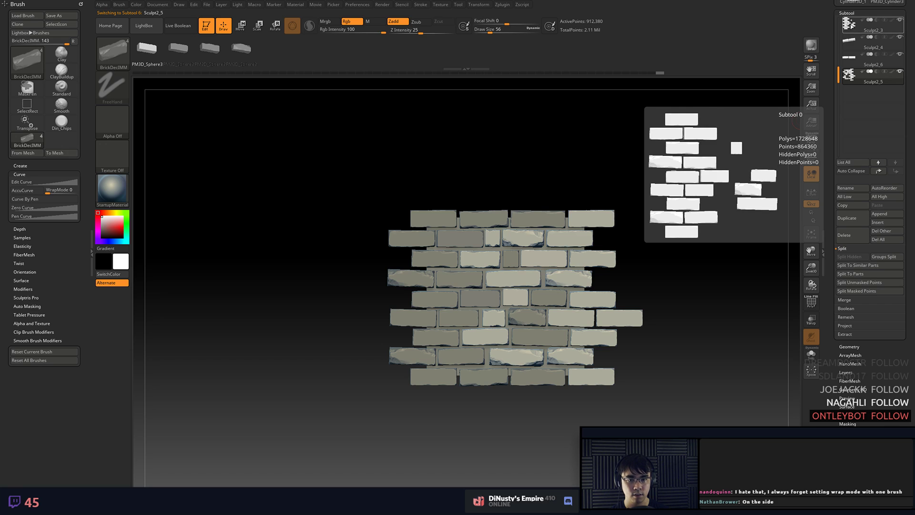
{"action": "left_click", "coordinate": [852, 27]}
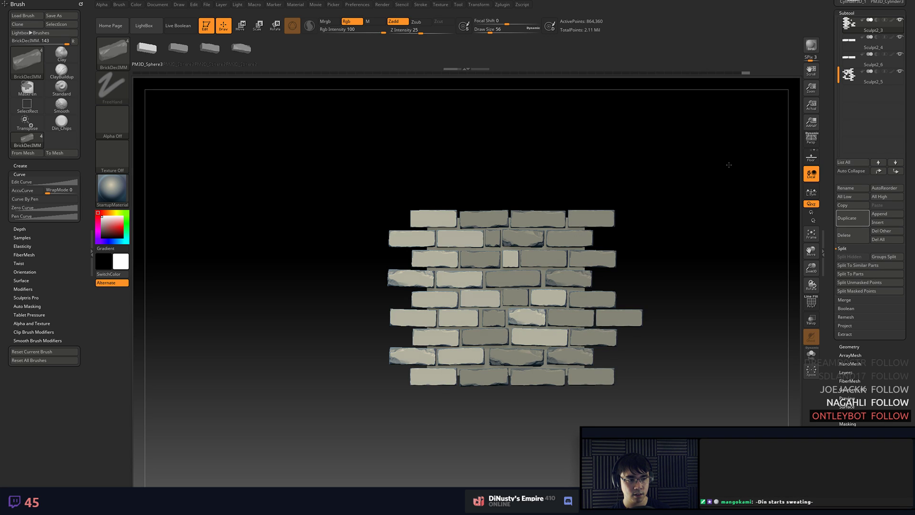
{"action": "left_click_drag", "start_coordinate": [730, 165], "coordinate": [730, 166]}
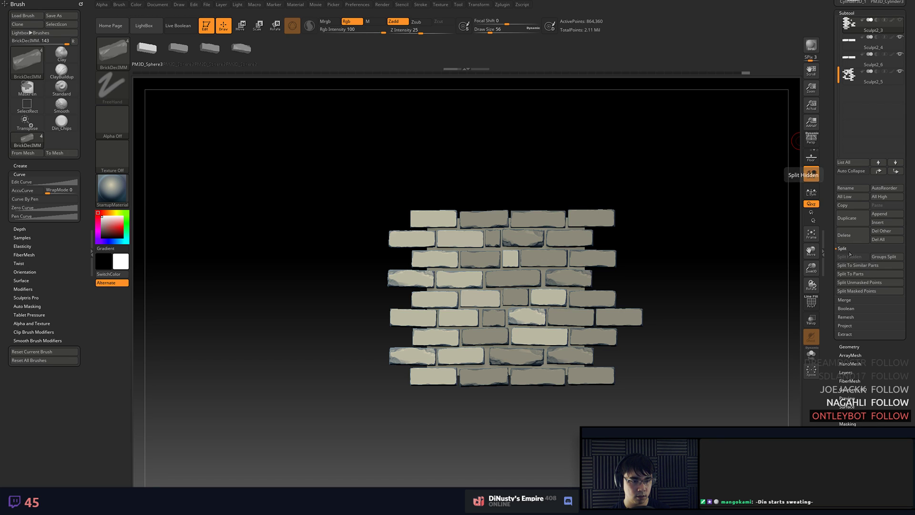
{"action": "left_click", "coordinate": [852, 300]}
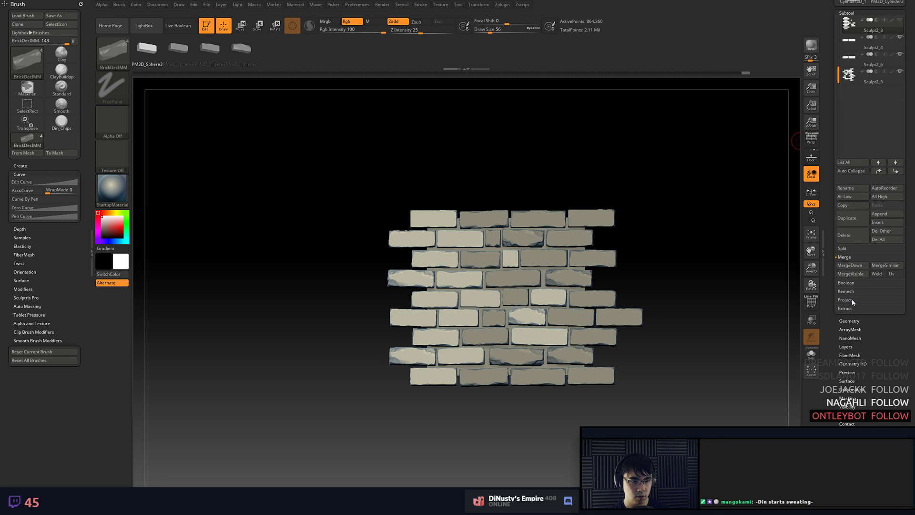
{"action": "left_click", "coordinate": [858, 265]}
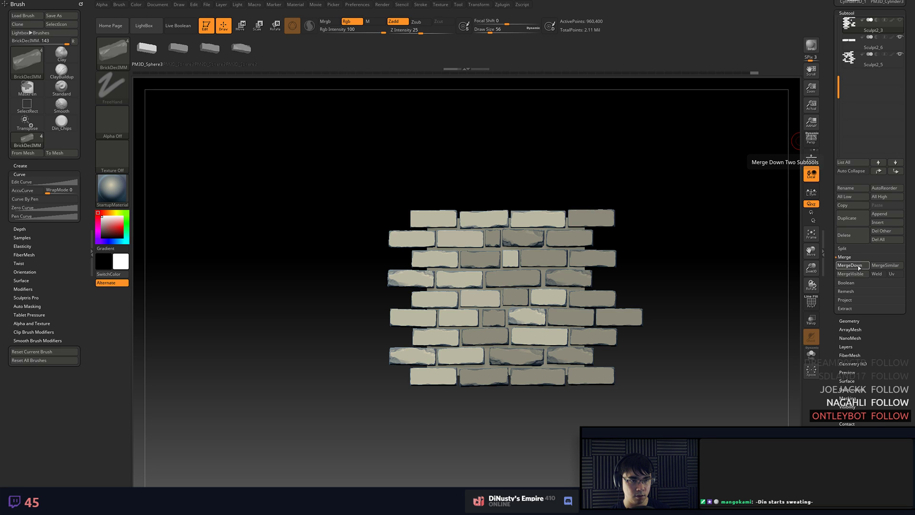
{"action": "left_click", "coordinate": [846, 267]}
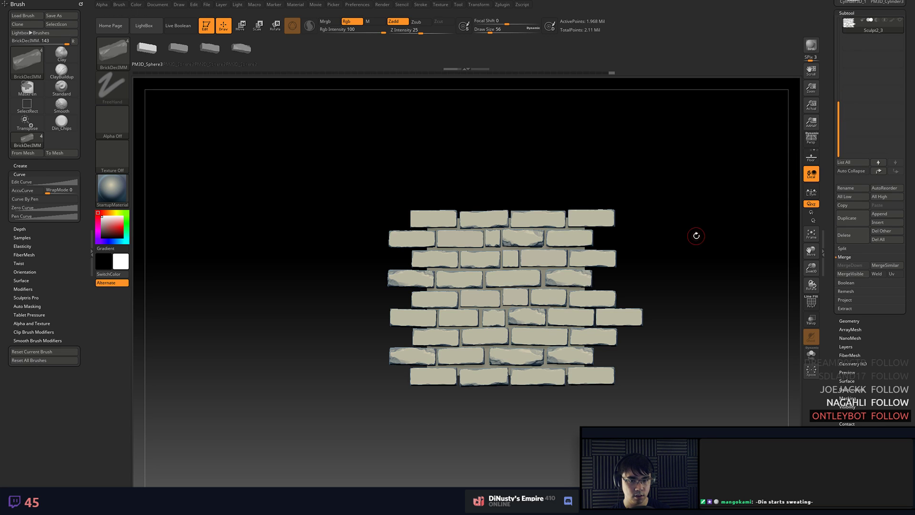
- Regroup the merged wall with Auto Groups so each brick has its own polygroup, showing the polyframe only for checking
{"action": "left_click_drag", "start_coordinate": [787, 118], "coordinate": [605, 206], "text": "ctrl+shift"}
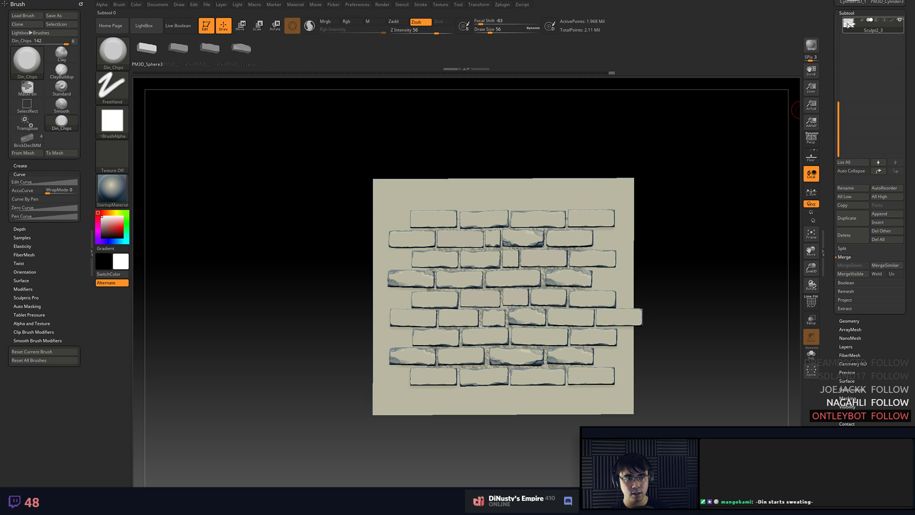
{"action": "left_click_drag", "start_coordinate": [784, 118], "coordinate": [708, 169], "text": "ctrl+shift"}
{"action": "key", "text": "shift+f"}
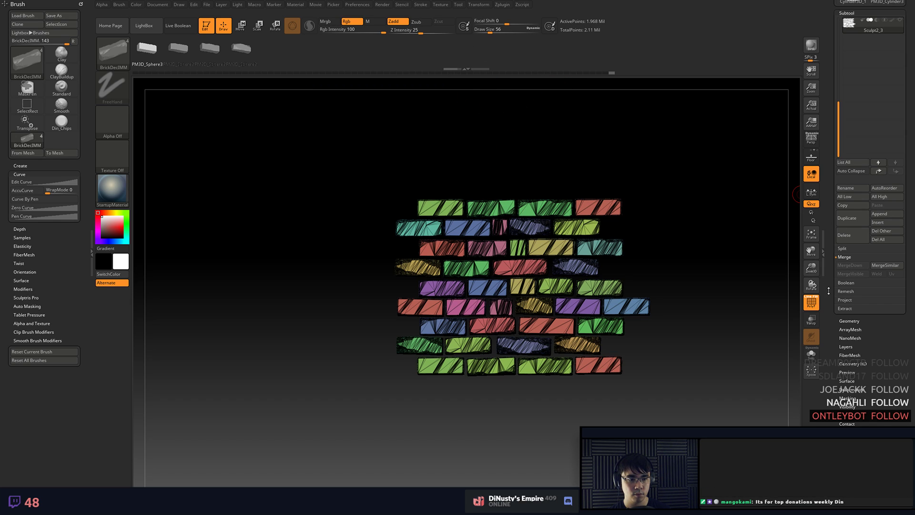
{"action": "left_click_drag", "start_coordinate": [828, 291], "coordinate": [834, 235]}
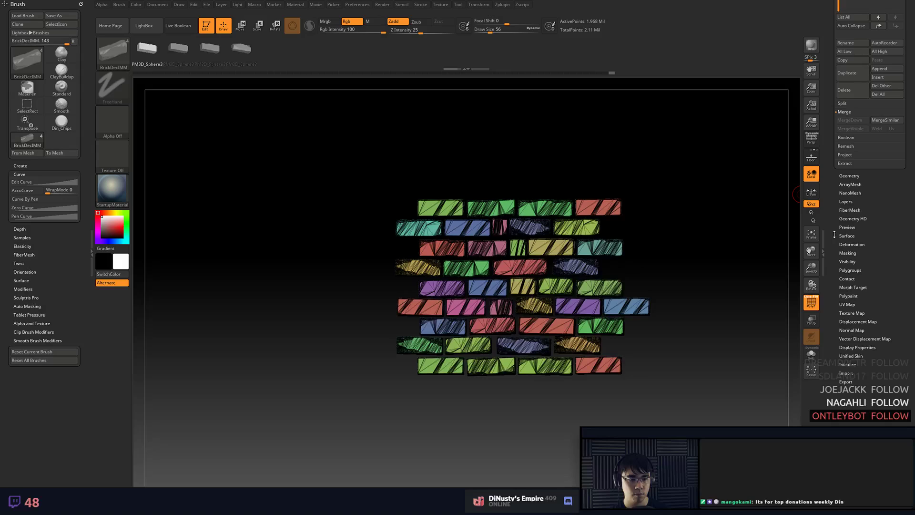
{"action": "left_click", "coordinate": [851, 270]}
{"action": "left_click_drag", "start_coordinate": [829, 100], "coordinate": [830, 152]}
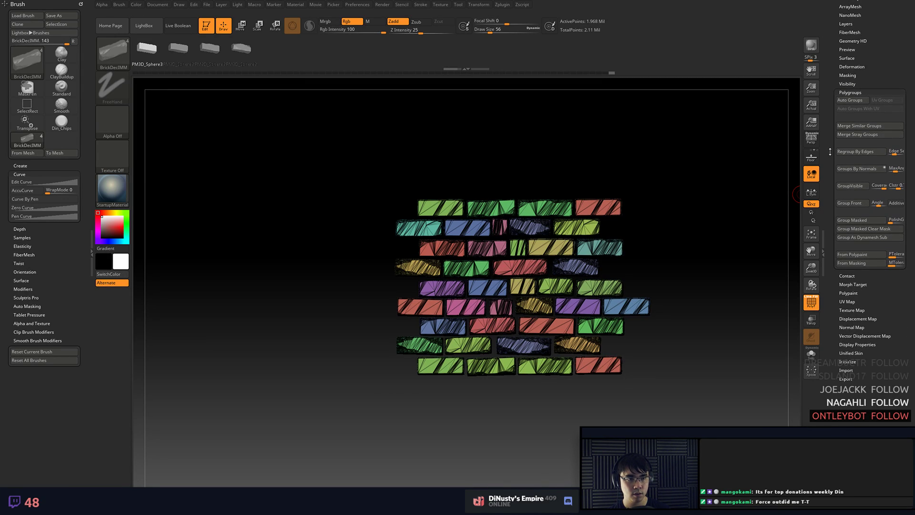
{"action": "left_click", "coordinate": [851, 100]}
{"action": "key", "text": "shift+f"}
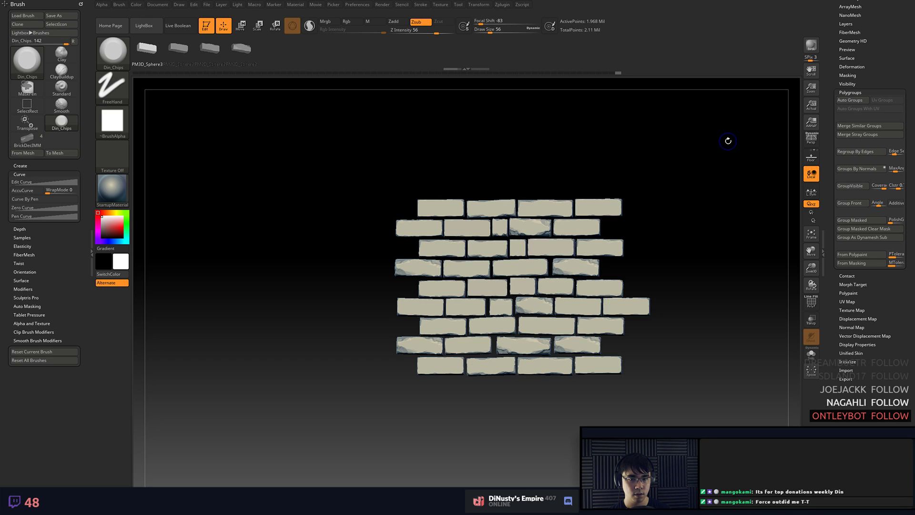
- Hide the left-end brick of each of the upper eight rows, leaving the bottom row complete
{"action": "left_click", "coordinate": [429, 207], "text": "ctrl+shift"}
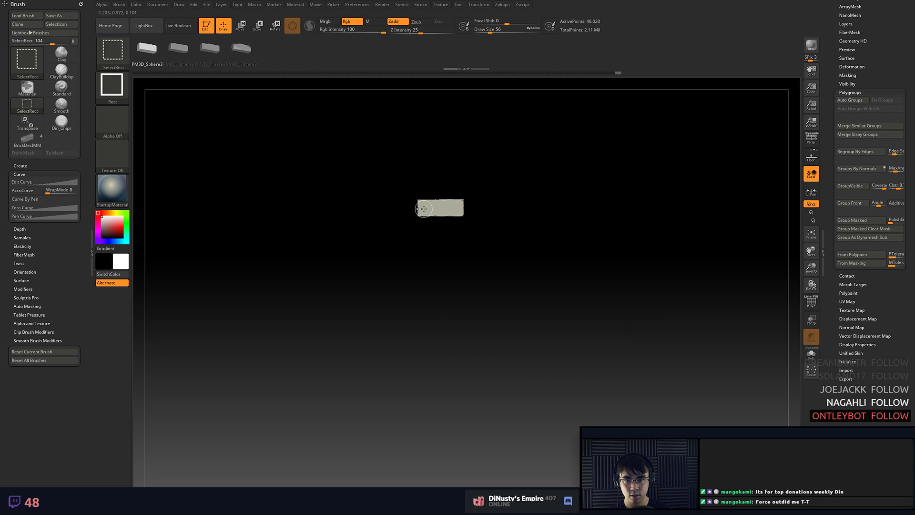
{"action": "left_click", "coordinate": [428, 207], "text": "ctrl+shift"}
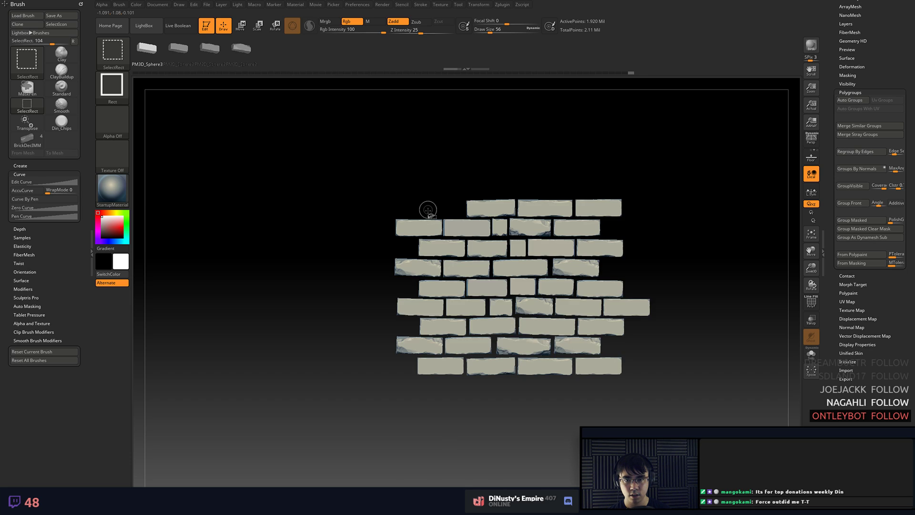
{"action": "left_click", "coordinate": [426, 257], "text": "ctrl+shift"}
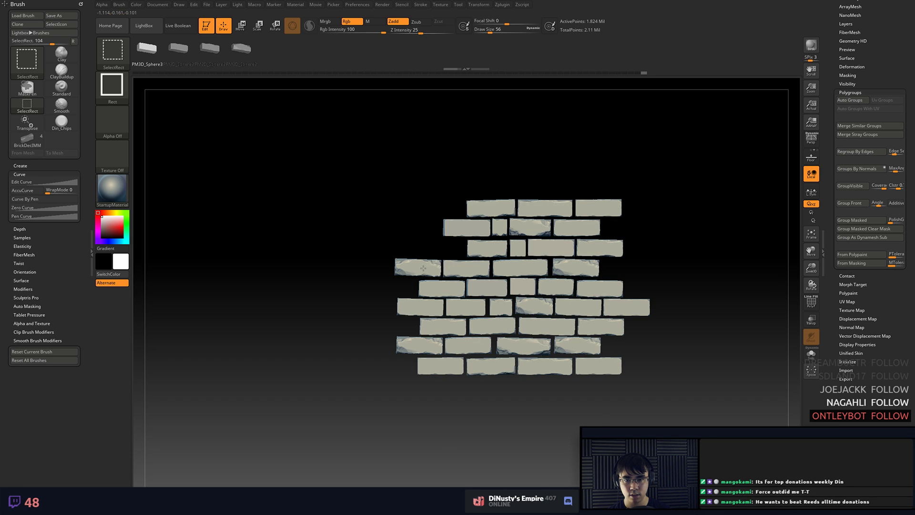
{"action": "left_click", "coordinate": [418, 267], "text": "ctrl+shift"}
{"action": "left_click", "coordinate": [428, 289], "text": "ctrl+shift"}
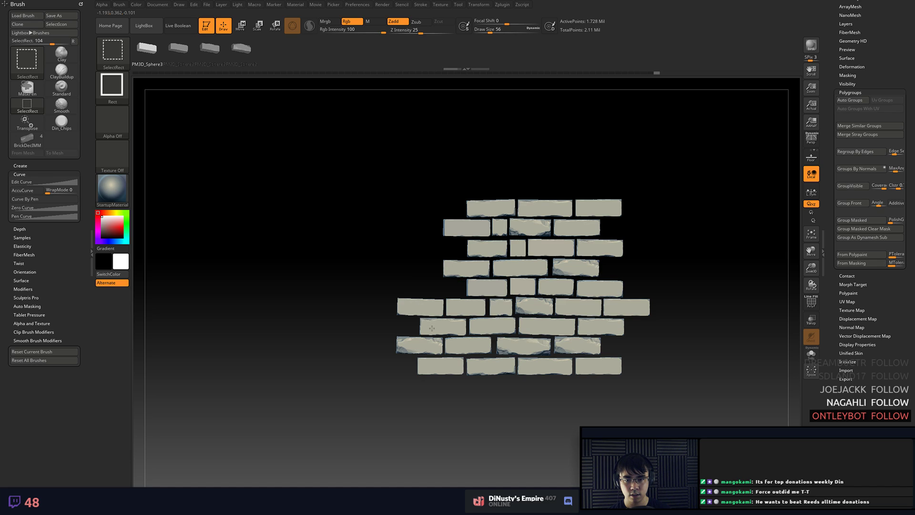
{"action": "left_click", "coordinate": [420, 306], "text": "ctrl+shift"}
{"action": "left_click", "coordinate": [432, 328], "text": "ctrl+shift"}
{"action": "left_click", "coordinate": [424, 345], "text": "ctrl+shift"}
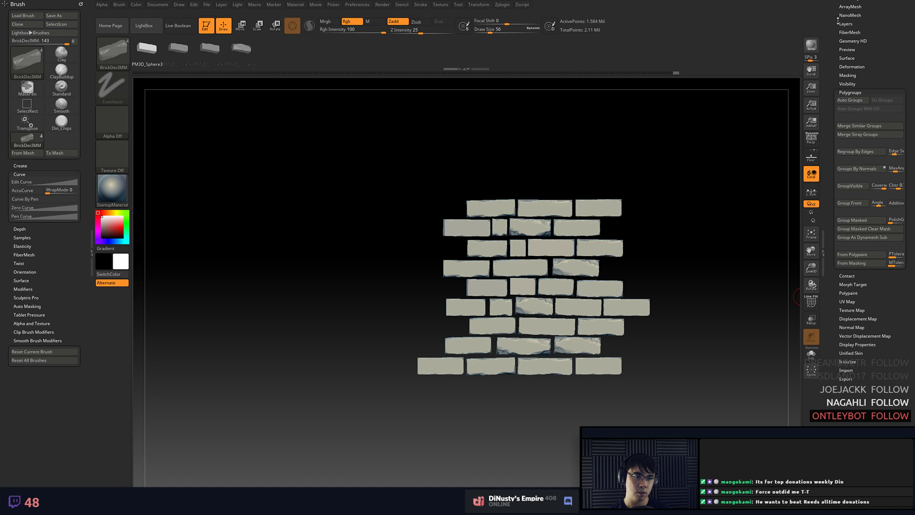
- Split the hidden left-end bricks into their own subtool with Split Hidden and select that new subtool
{"action": "scroll", "coordinate": [838, 21], "scroll_direction": "up", "scroll_amount": 5}
{"action": "left_click", "coordinate": [847, 47]}
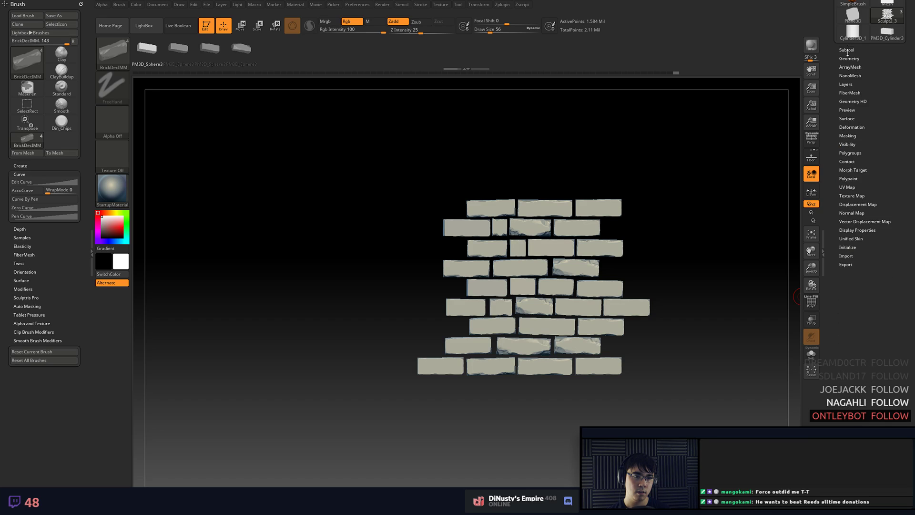
{"action": "left_click", "coordinate": [848, 56]}
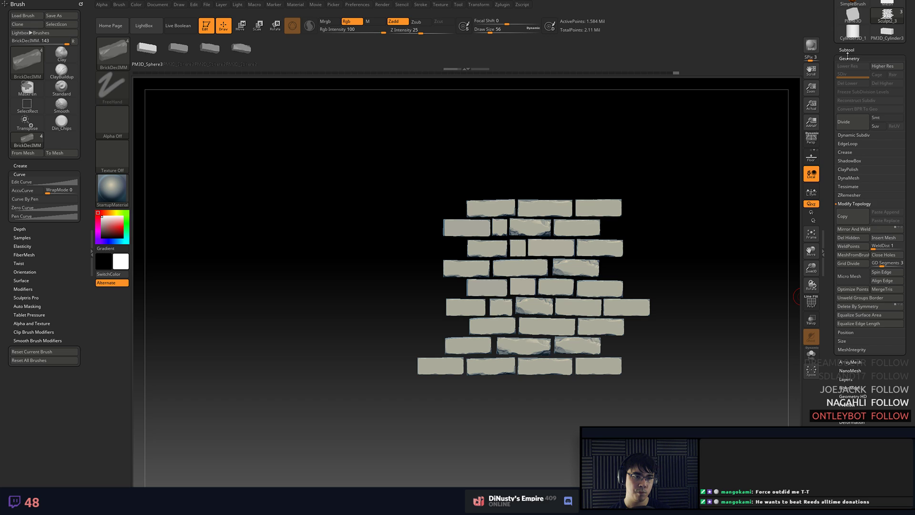
{"action": "left_click", "coordinate": [847, 50]}
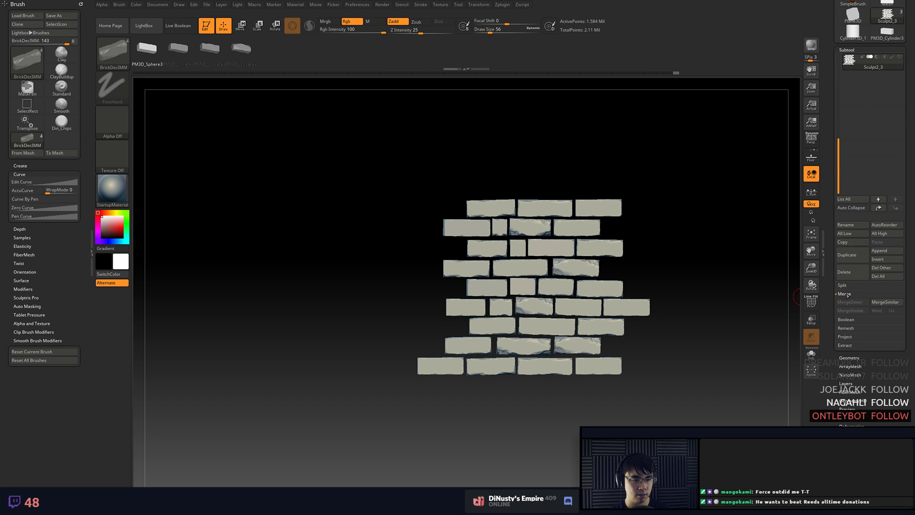
{"action": "left_click", "coordinate": [842, 285]}
{"action": "left_click", "coordinate": [856, 293]}
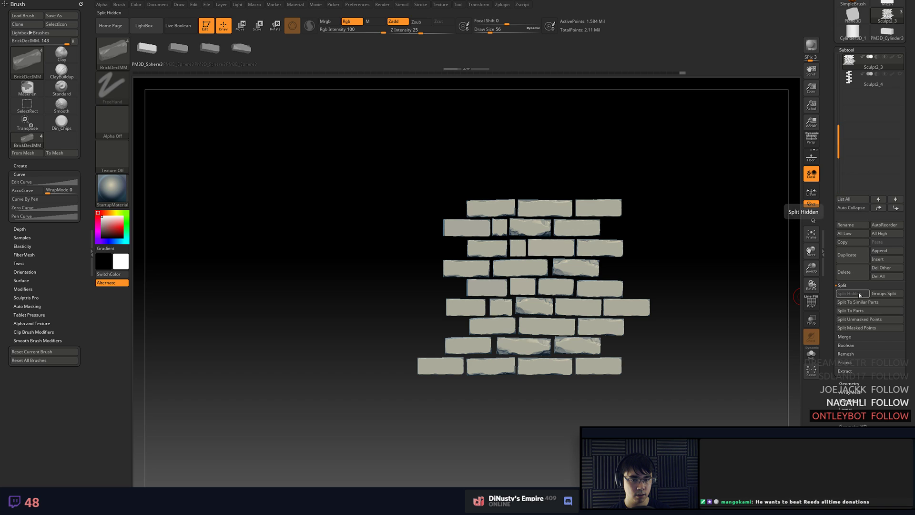
{"action": "left_click", "coordinate": [849, 82]}
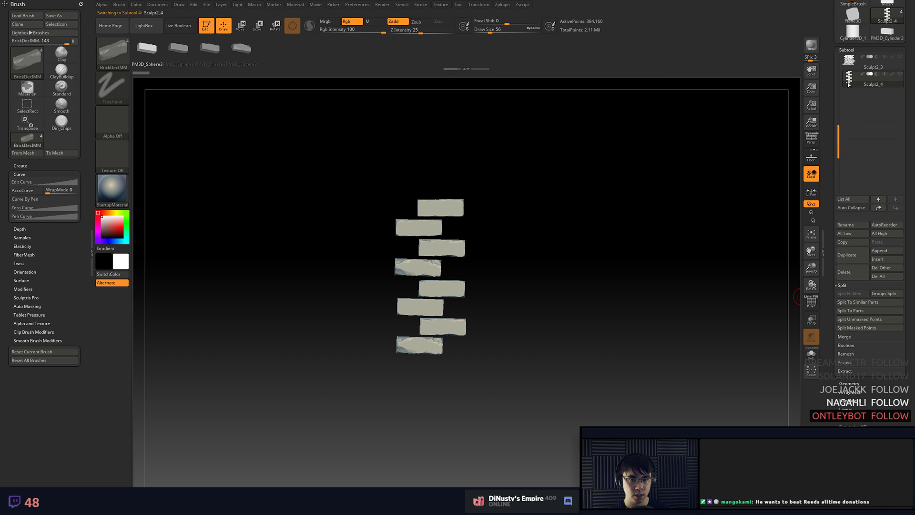
- Inspect the main wall in Sculpt2_3 and the left-end bricks in Sculpt2_4 separately and with both subtools shown together
{"action": "left_click", "coordinate": [848, 60]}
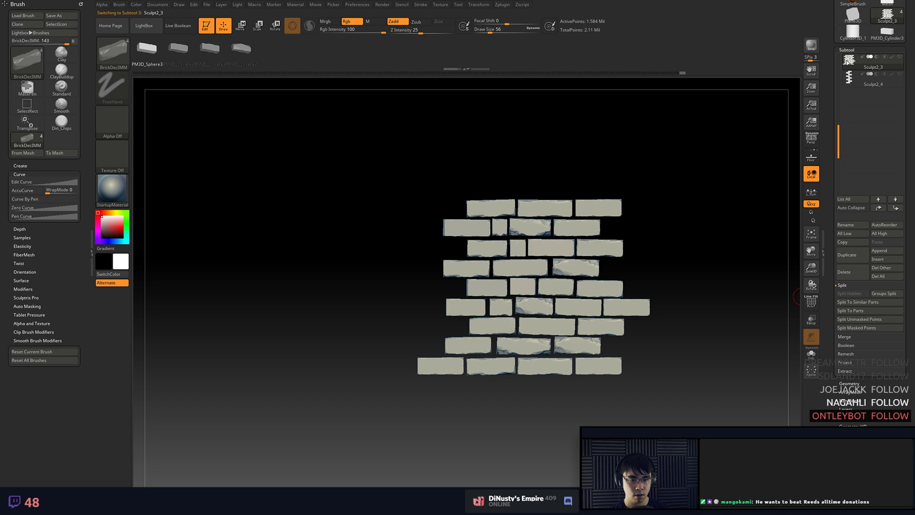
{"action": "left_click", "coordinate": [565, 205], "text": "alt"}
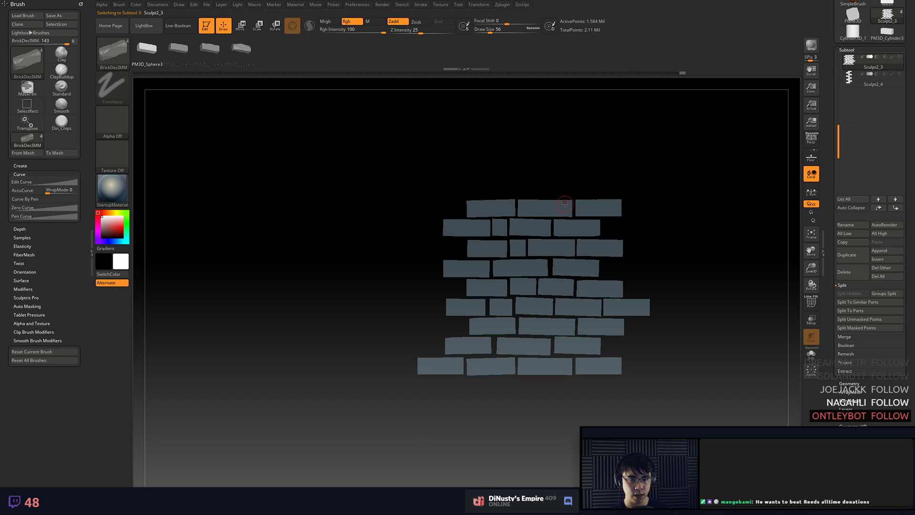
{"action": "key", "text": "1"}
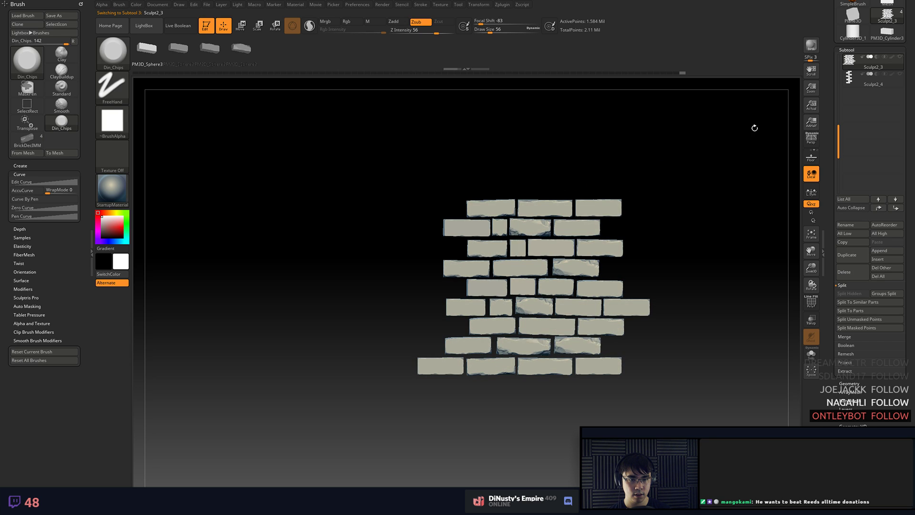
{"action": "left_click", "coordinate": [894, 79]}
{"action": "key", "text": "2"}
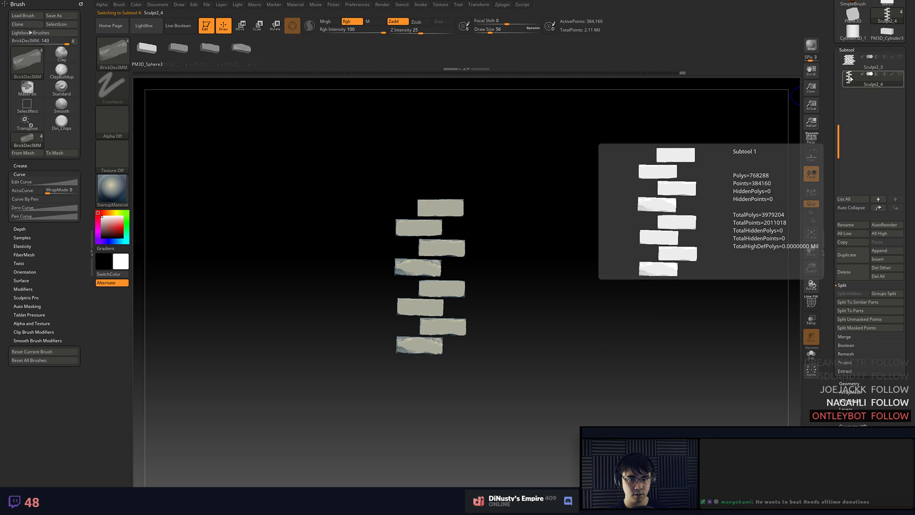
{"action": "left_click", "coordinate": [900, 57]}
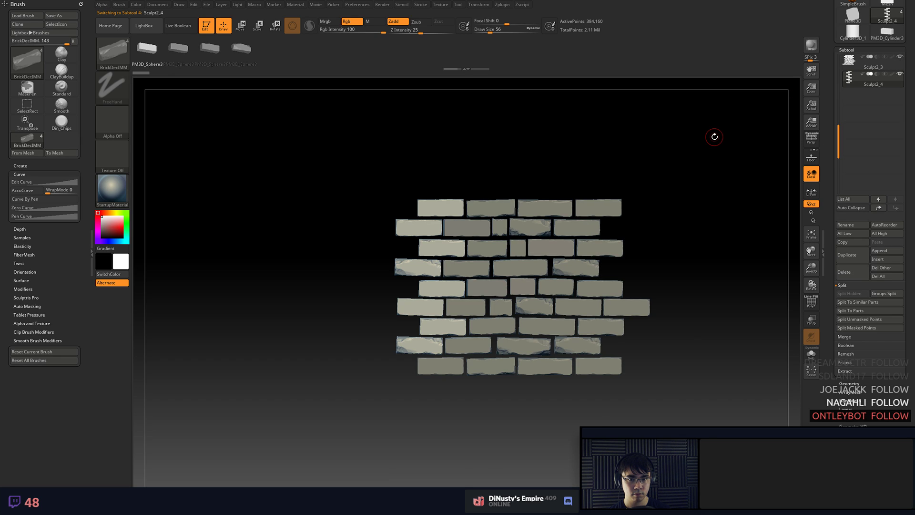
{"action": "scroll", "coordinate": [898, 62], "scroll_direction": "up", "scroll_amount": 2}
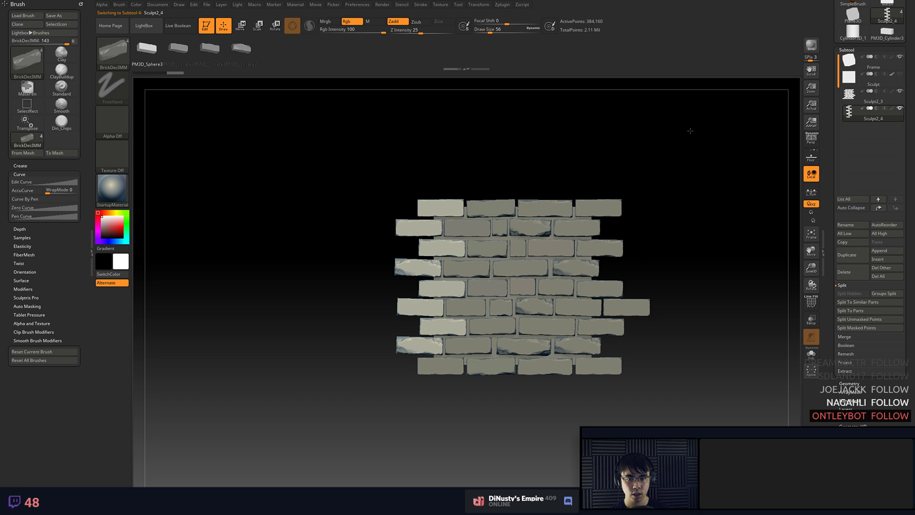
{"action": "left_click_drag", "start_coordinate": [691, 128], "coordinate": [692, 125]}
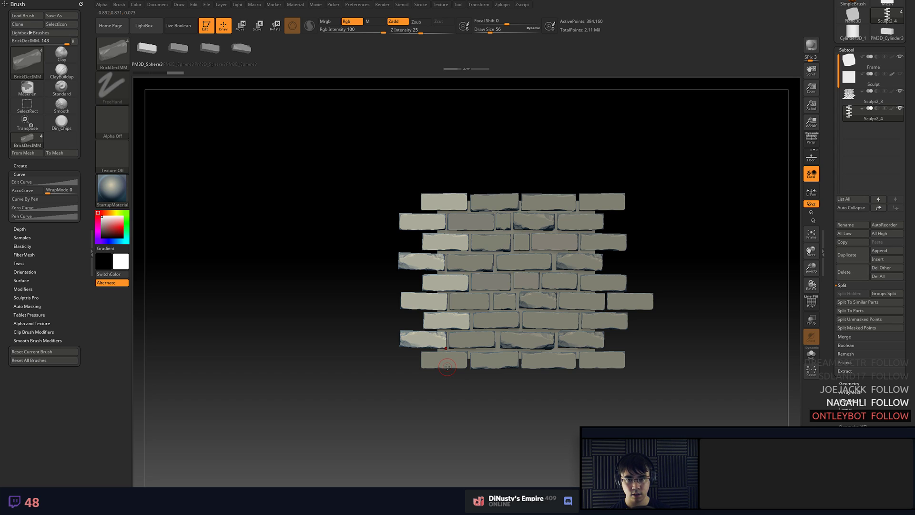
- Select the main wall subtool Sculpt2_3, shown without the left-end bricks, and hide the three bricks of its top row
{"action": "left_click", "coordinate": [454, 199], "text": "alt"}
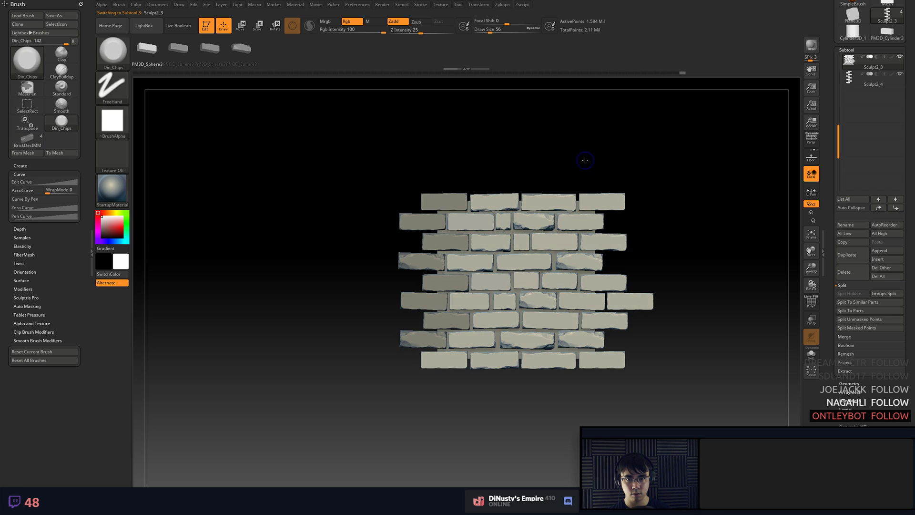
{"action": "key", "text": "ctrl"}
{"action": "key", "text": "ctrl+shift"}
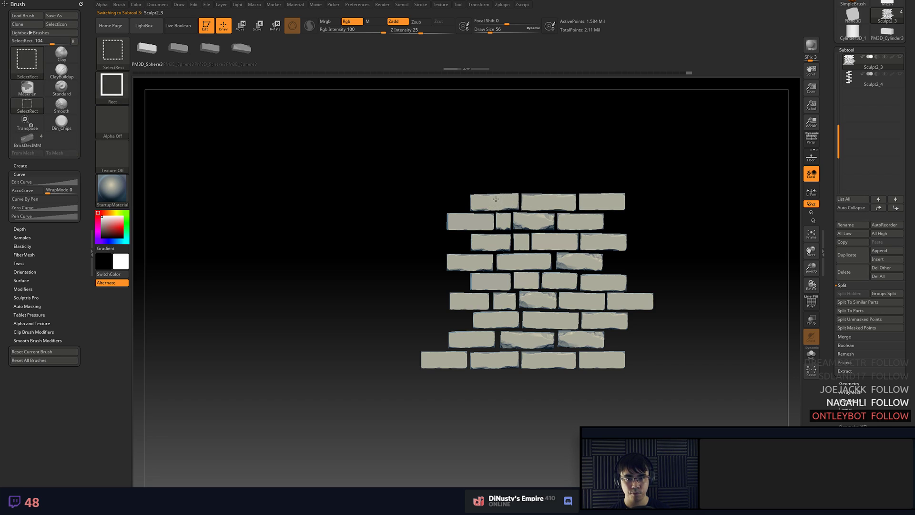
{"action": "left_click", "coordinate": [496, 201], "text": "ctrl+shift"}
{"action": "left_click", "coordinate": [524, 202], "text": "ctrl+shift"}
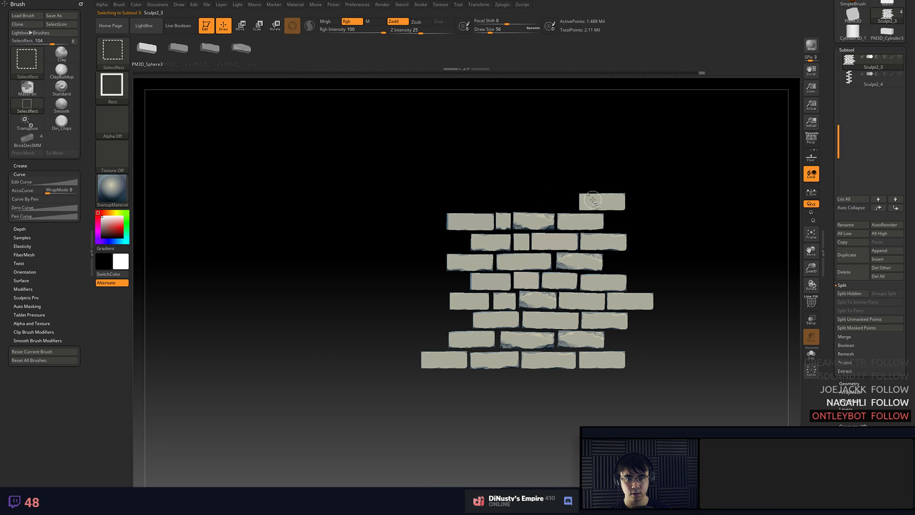
{"action": "left_click", "coordinate": [593, 199], "text": "ctrl+alt+shift"}
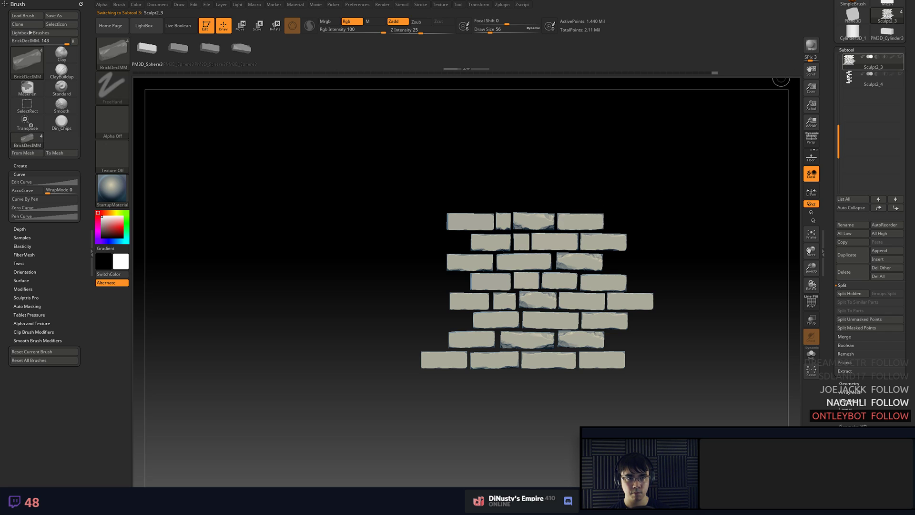
- Show the Frame plane and hide all wall bricks reaching past its right edge, plus the left-end brick of the bottom row
{"action": "left_click_drag", "start_coordinate": [836, 138], "coordinate": [839, 56]}
{"action": "left_click", "coordinate": [898, 53]}
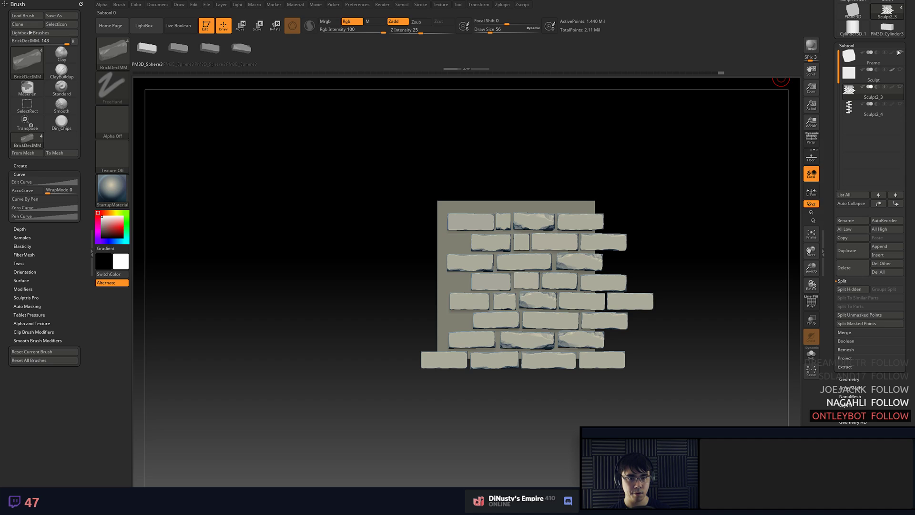
{"action": "left_click", "coordinate": [599, 222], "text": "ctrl+alt+shift"}
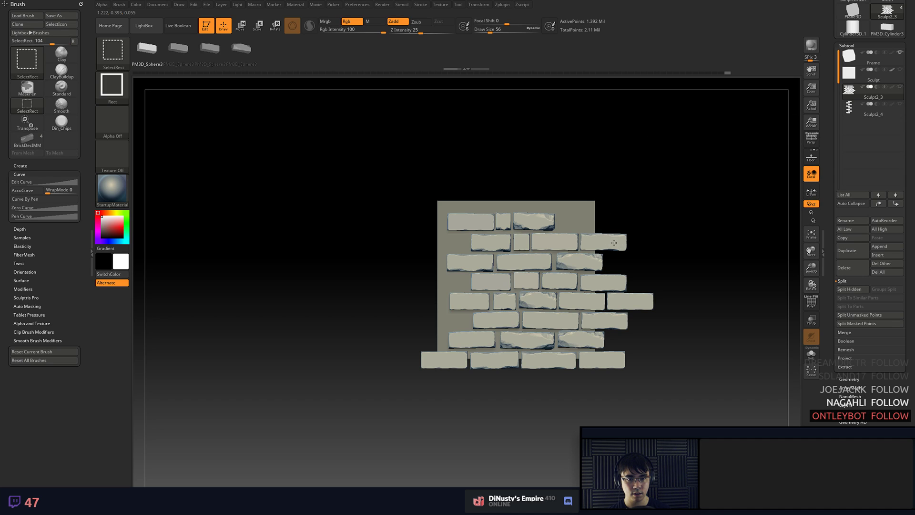
{"action": "left_click", "coordinate": [612, 243], "text": "ctrl+alt+shift"}
{"action": "left_click", "coordinate": [602, 262], "text": "ctrl+alt+shift"}
{"action": "left_click", "coordinate": [617, 285], "text": "ctrl+alt+shift"}
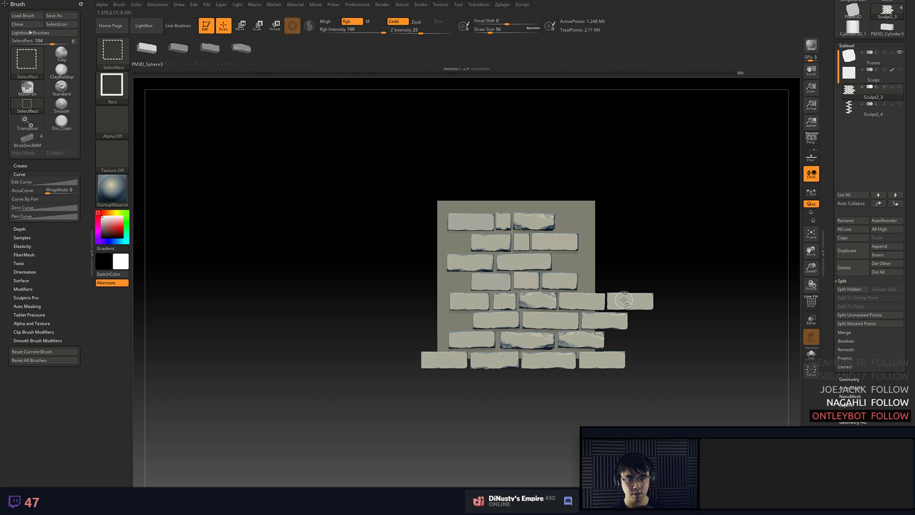
{"action": "left_click", "coordinate": [624, 299], "text": "ctrl+alt+shift"}
{"action": "left_click", "coordinate": [596, 303], "text": "ctrl+alt+shift"}
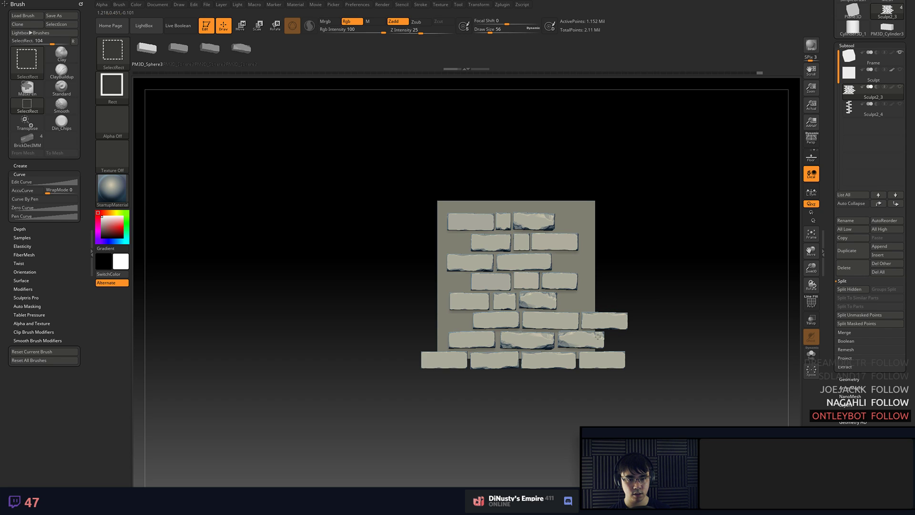
{"action": "left_click", "coordinate": [603, 320], "text": "ctrl+alt+shift"}
{"action": "left_click", "coordinate": [591, 339], "text": "ctrl+alt+shift"}
{"action": "left_click", "coordinate": [603, 355], "text": "ctrl+alt+shift"}
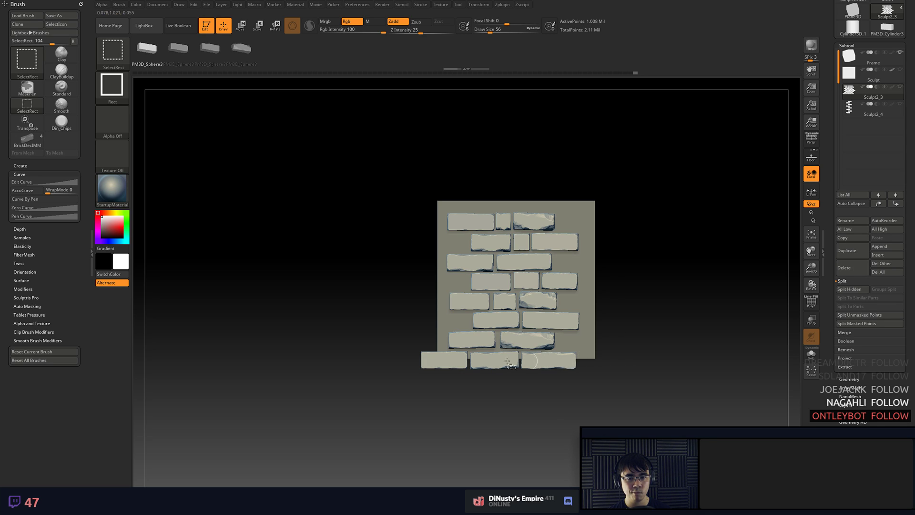
{"action": "left_click", "coordinate": [460, 369], "text": "ctrl+alt+shift"}
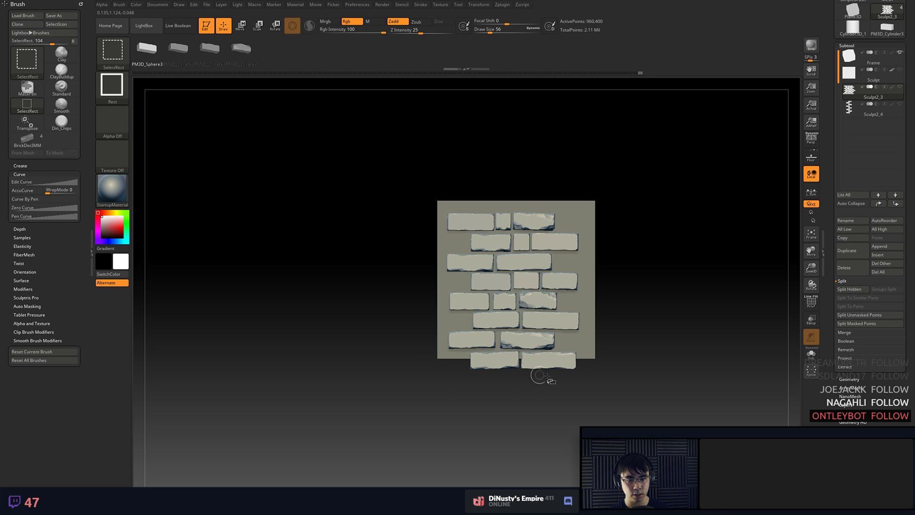
- Separate the hidden bricks from the wall with Split Hidden and delete the subtool that contains them
{"action": "left_click", "coordinate": [850, 288]}
{"action": "left_click", "coordinate": [853, 108]}
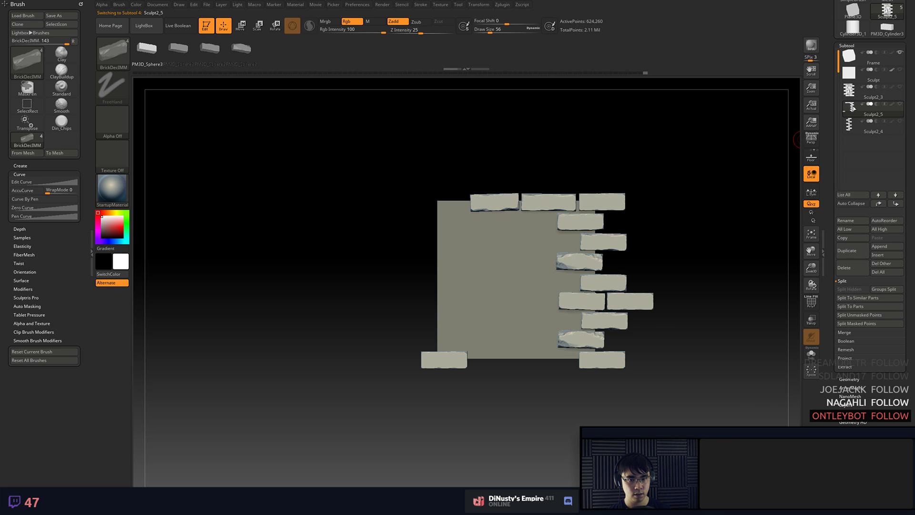
{"action": "mouse_move", "coordinate": [852, 107]}
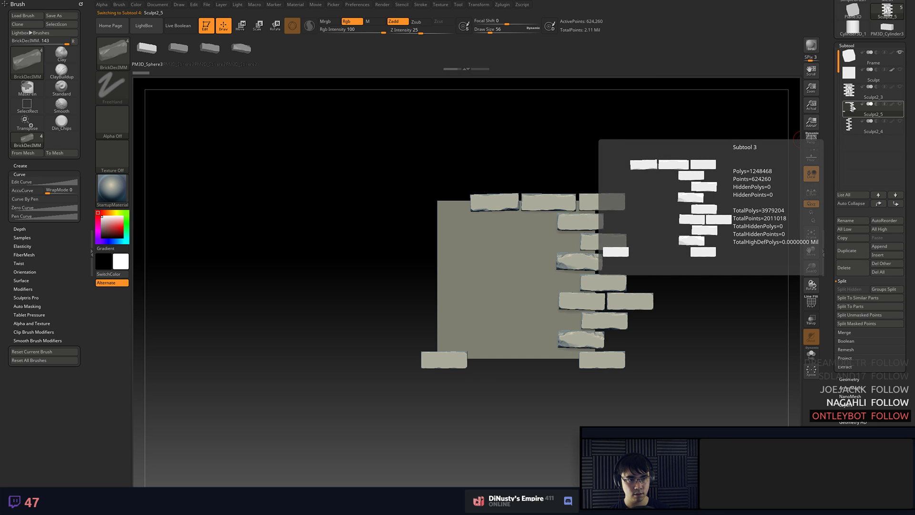
{"action": "left_click", "coordinate": [862, 270]}
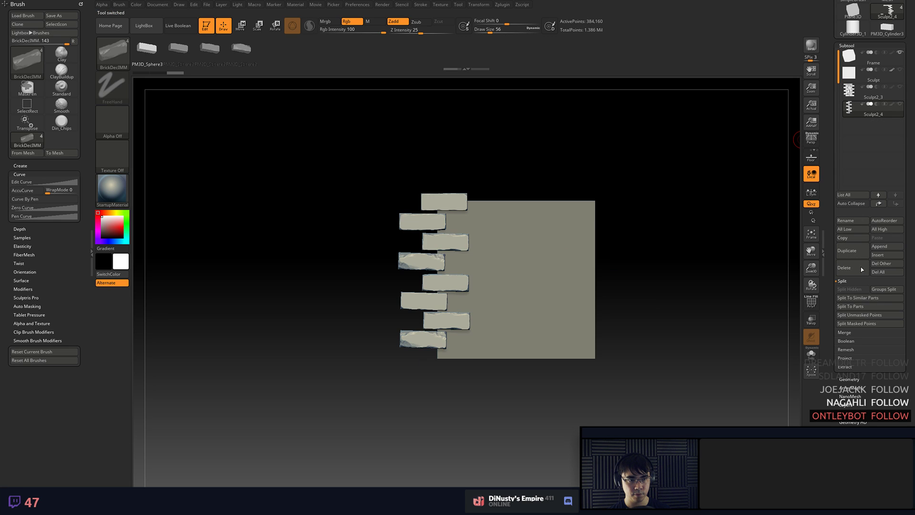
- Show the main wall subtool Sculpt2_3 again and duplicate the left-end bricks subtool Sculpt2_4
{"action": "left_click", "coordinate": [900, 87]}
{"action": "left_click", "coordinate": [456, 200]}
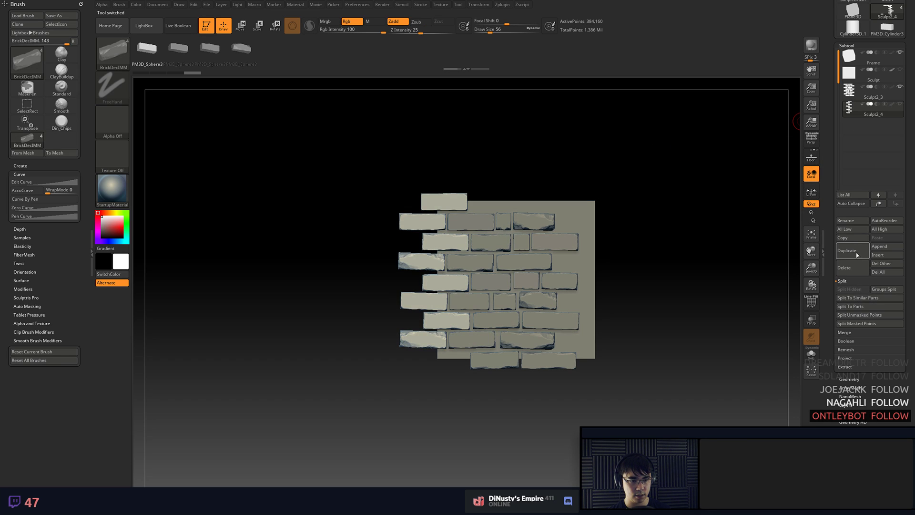
{"action": "left_click", "coordinate": [847, 251]}
- Try to shift the duplicated left-end bricks horizontally with the Offset deformation, then undo it
{"action": "left_click", "coordinate": [852, 448]}
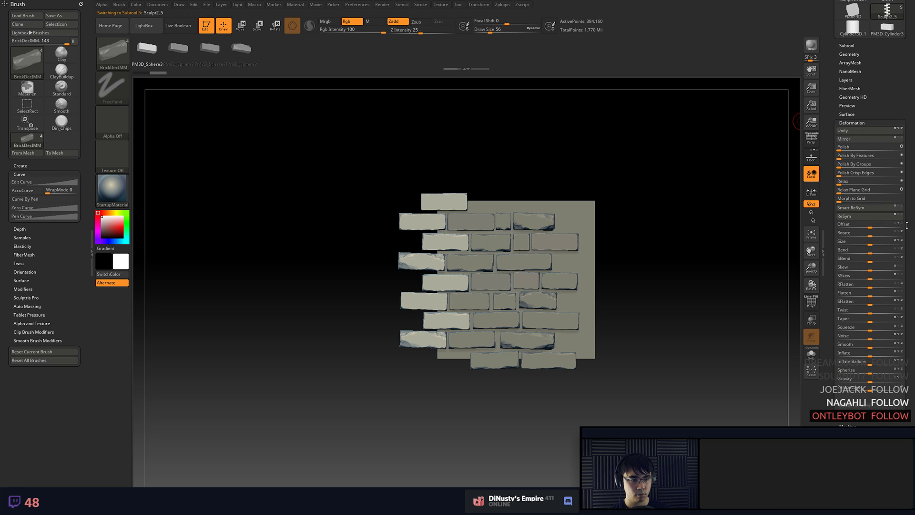
{"action": "left_click_drag", "start_coordinate": [884, 225], "coordinate": [909, 227]}
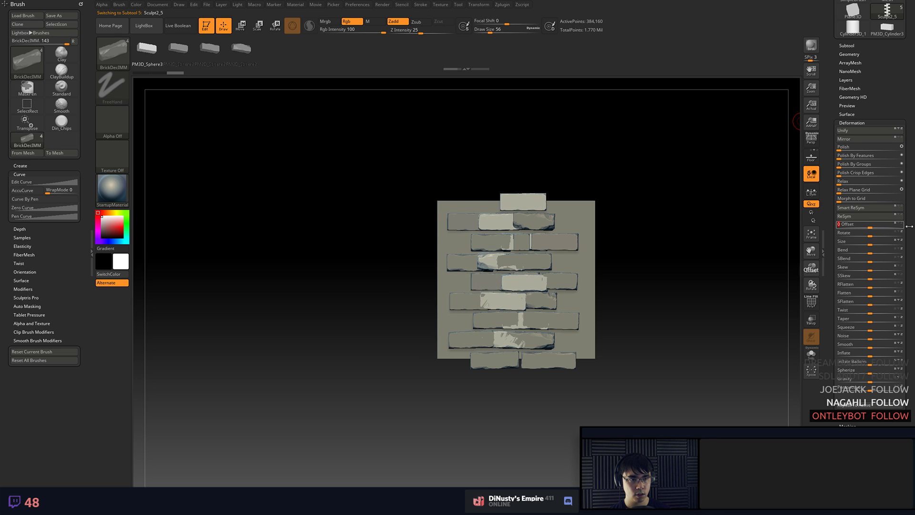
{"action": "key", "text": "ctrl+z"}
- Keep the original Sculpt2_4 bricks shown and use the Offset deformation to move their duplicate one frame width to the wall's right end
{"action": "left_click_drag", "start_coordinate": [852, 41], "coordinate": [852, 98]}
{"action": "left_click", "coordinate": [848, 103]}
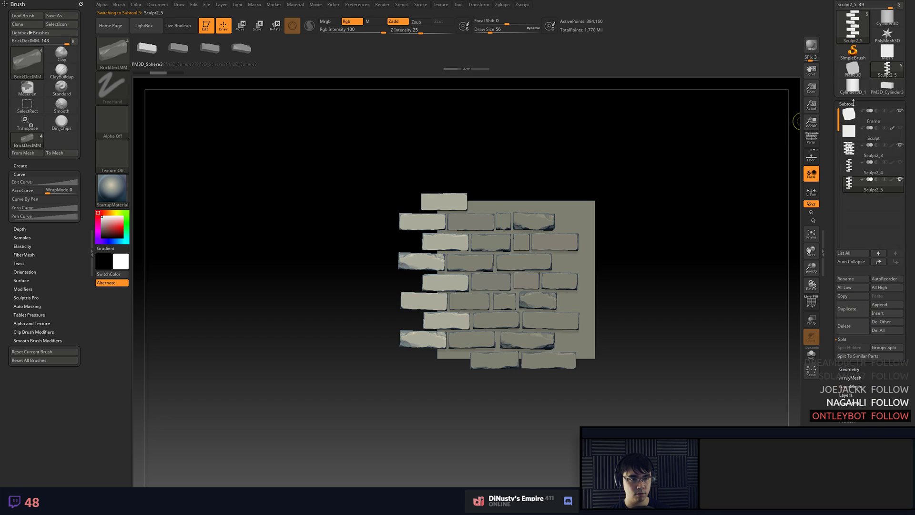
{"action": "mouse_move", "coordinate": [901, 166]}
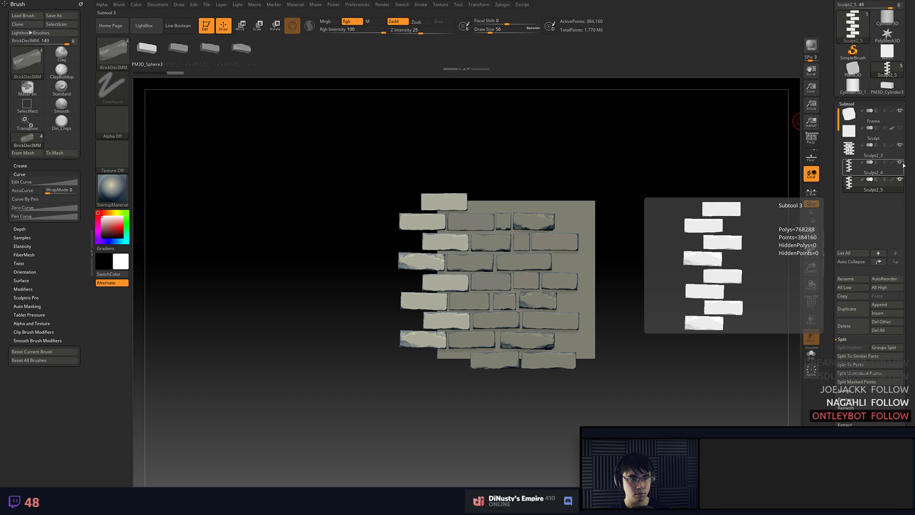
{"action": "left_click_drag", "start_coordinate": [832, 284], "coordinate": [832, 64]}
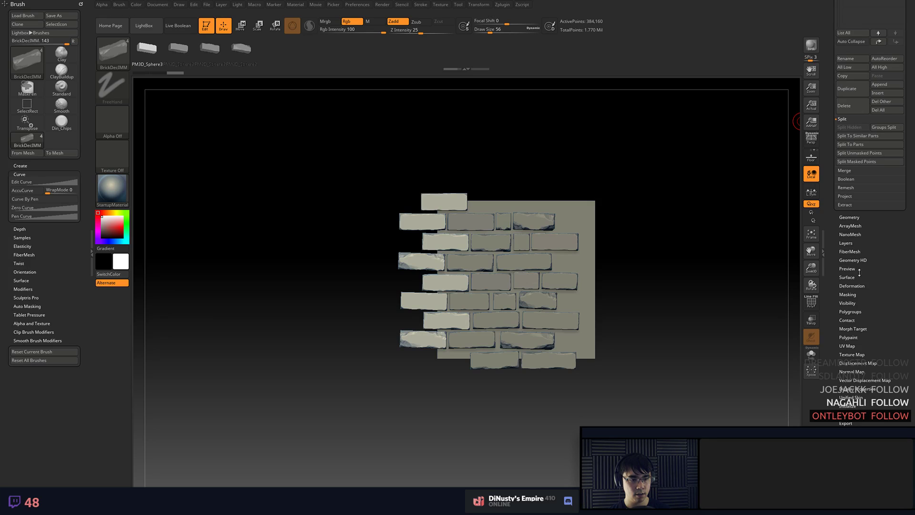
{"action": "left_click", "coordinate": [860, 287]}
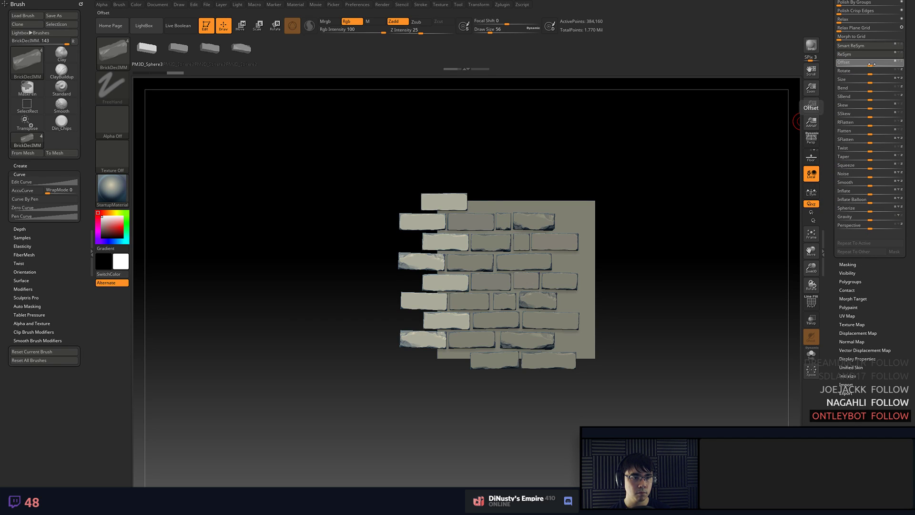
{"action": "left_click_drag", "start_coordinate": [872, 64], "coordinate": [880, 64]}
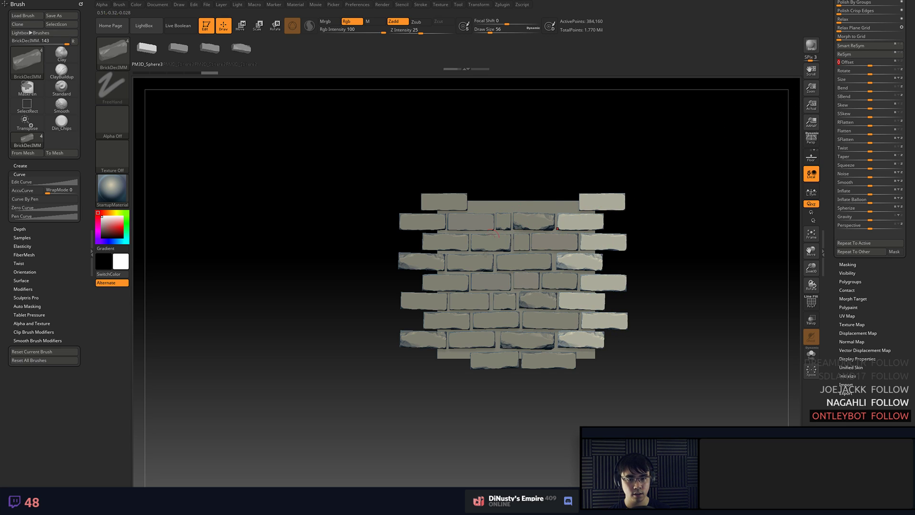
- Hide the two remaining bottom-row bricks of the main wall and separate them into their own subtool with Split Hidden
{"action": "left_click", "coordinate": [492, 365], "text": "alt"}
{"action": "left_click", "coordinate": [496, 365], "text": "ctrl+shift"}
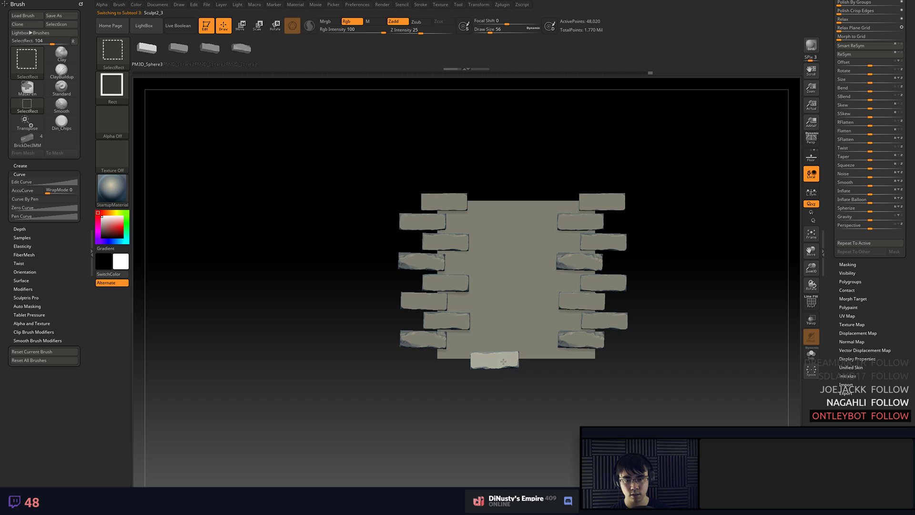
{"action": "left_click", "coordinate": [509, 362], "text": "ctrl+shift"}
{"action": "left_click", "coordinate": [536, 363], "text": "ctrl+alt+shift"}
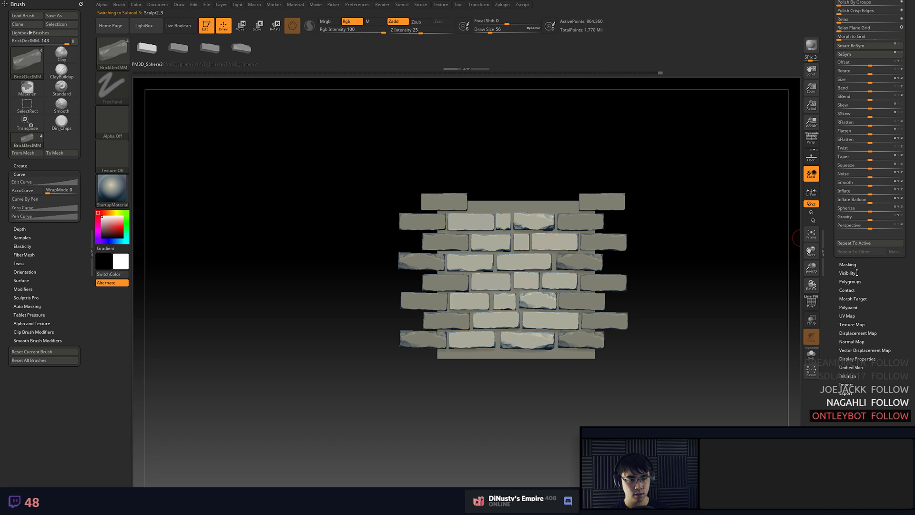
{"action": "scroll", "coordinate": [846, 219], "scroll_direction": "up", "scroll_amount": 10}
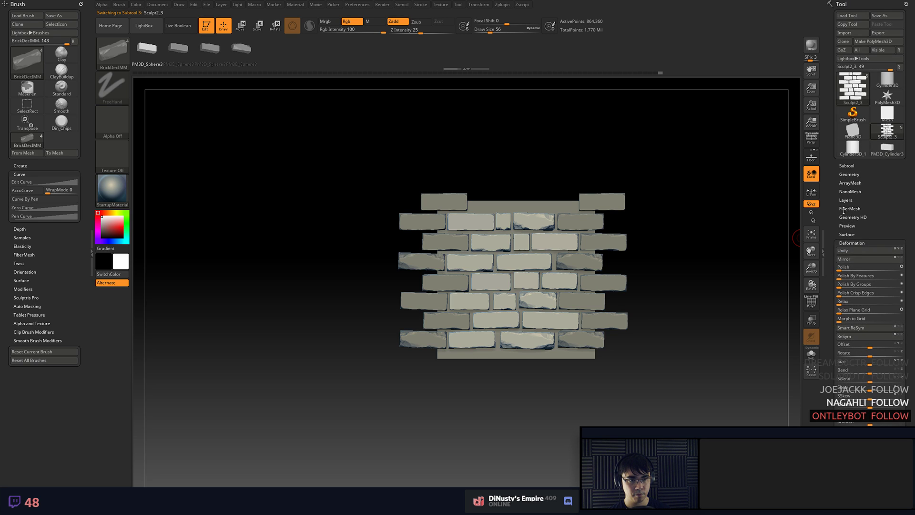
{"action": "left_click", "coordinate": [846, 165]}
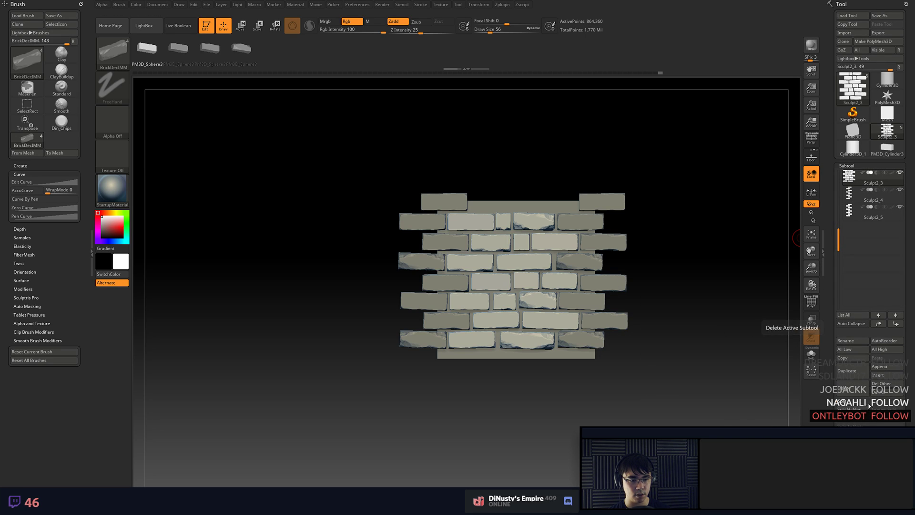
{"action": "left_click", "coordinate": [846, 409]}
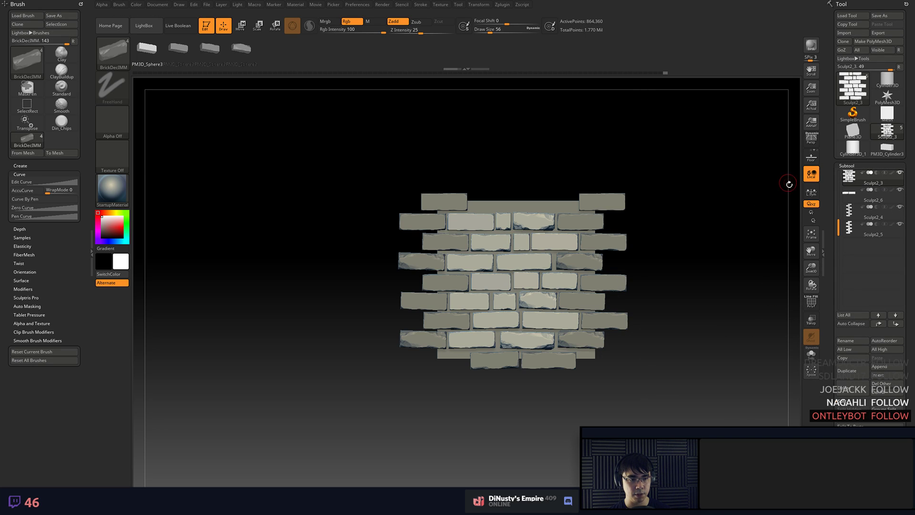
- Select the subtool holding the two bottom-row bricks and duplicate it
{"action": "left_click", "coordinate": [854, 193]}
{"action": "left_click", "coordinate": [847, 370]}
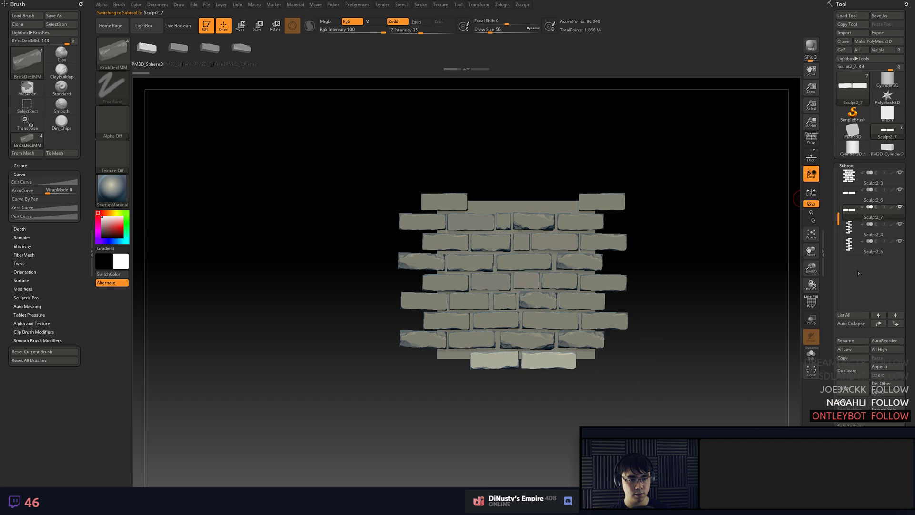
{"action": "mouse_move", "coordinate": [839, 218]}
{"action": "left_mouse_down"}
{"action": "mouse_move", "coordinate": [840, 280]}
{"action": "mouse_move", "coordinate": [839, 254]}
{"action": "left_mouse_up"}
{"action": "left_click_drag", "start_coordinate": [836, 248], "coordinate": [841, 159]}
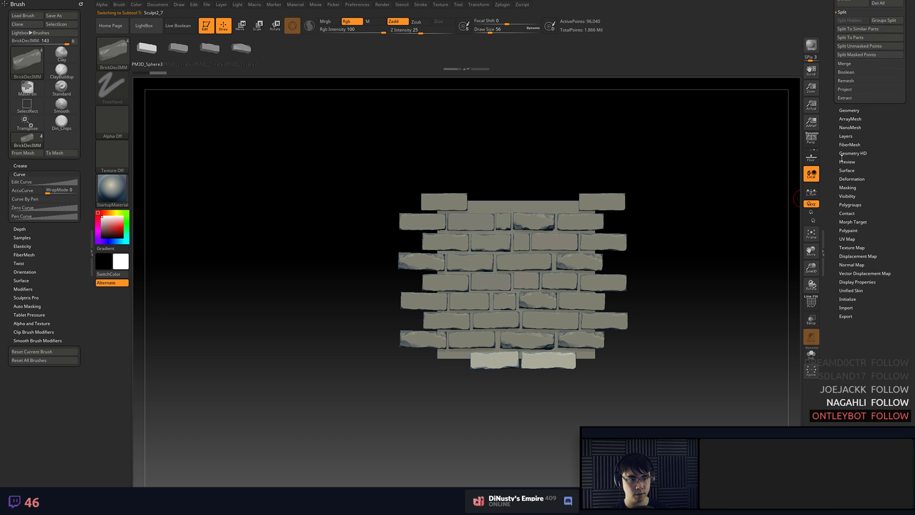
- Offset the duplicated bottom-row bricks vertically by -100 and repeat the offset once to place them in the wall's top row
{"action": "left_click", "coordinate": [855, 180]}
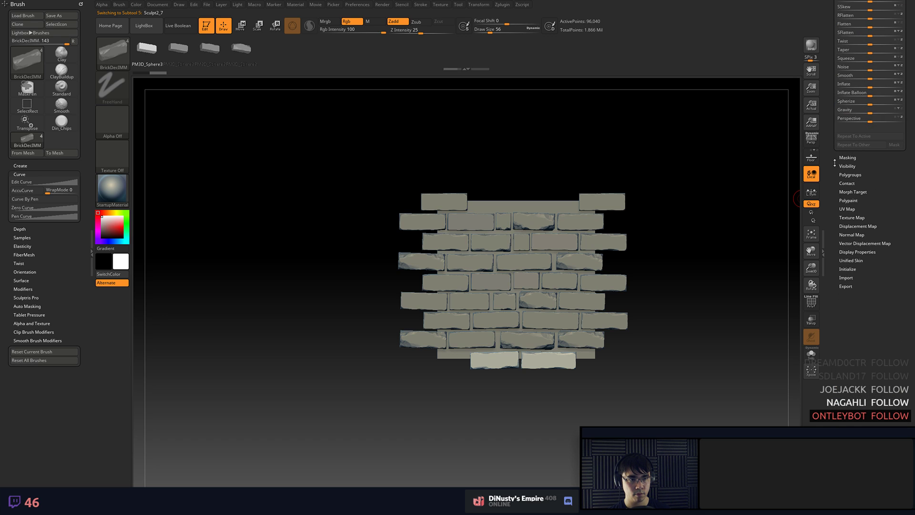
{"action": "scroll", "coordinate": [835, 163], "scroll_direction": "up", "scroll_amount": 3}
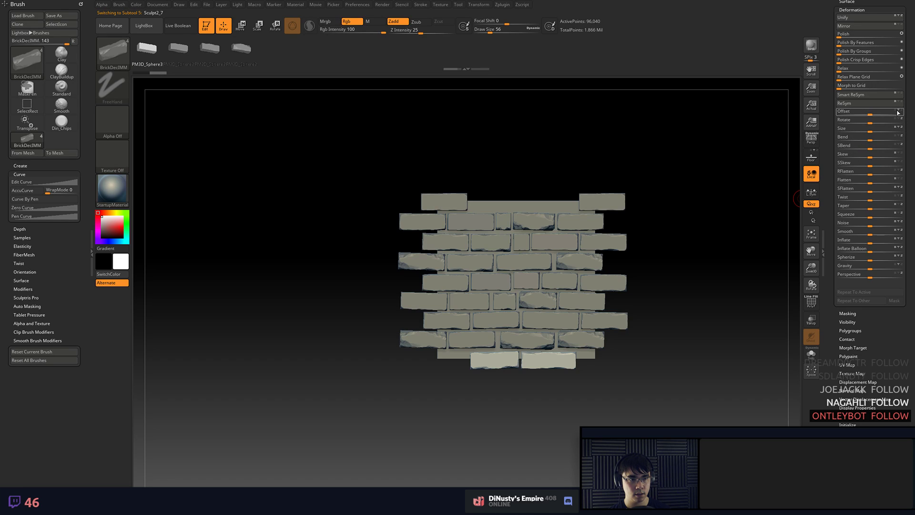
{"action": "left_click_drag", "start_coordinate": [899, 112], "coordinate": [828, 115]}
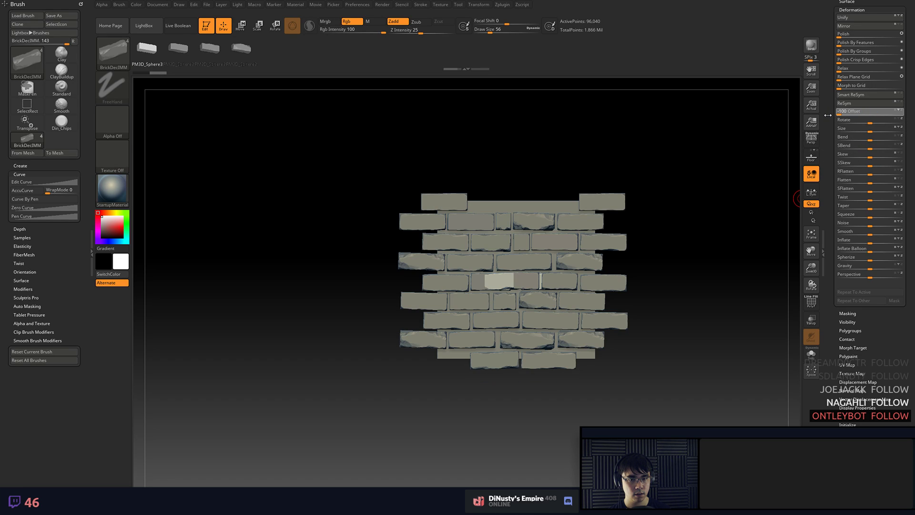
{"action": "key", "text": "1"}
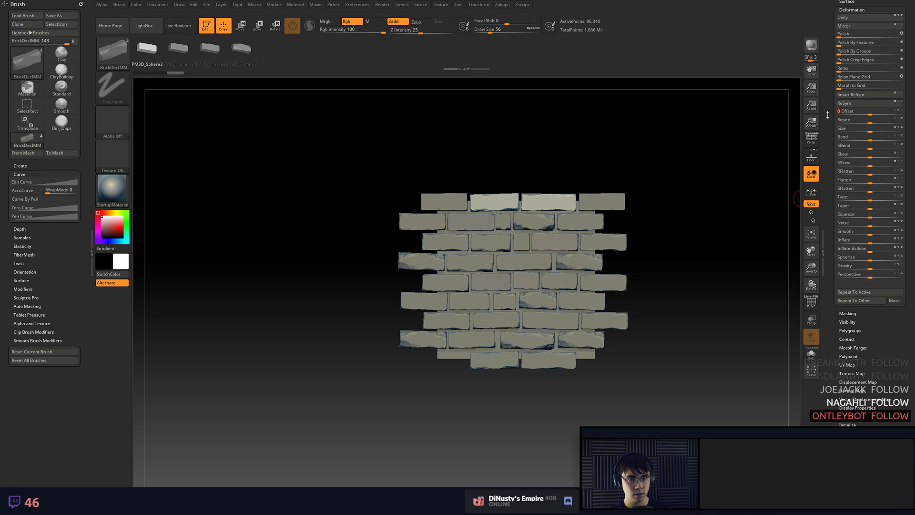
- In the right-end bricks' subtool, hide the top corner brick and separate it with Split Hidden
{"action": "left_click", "coordinate": [613, 201], "text": "alt"}
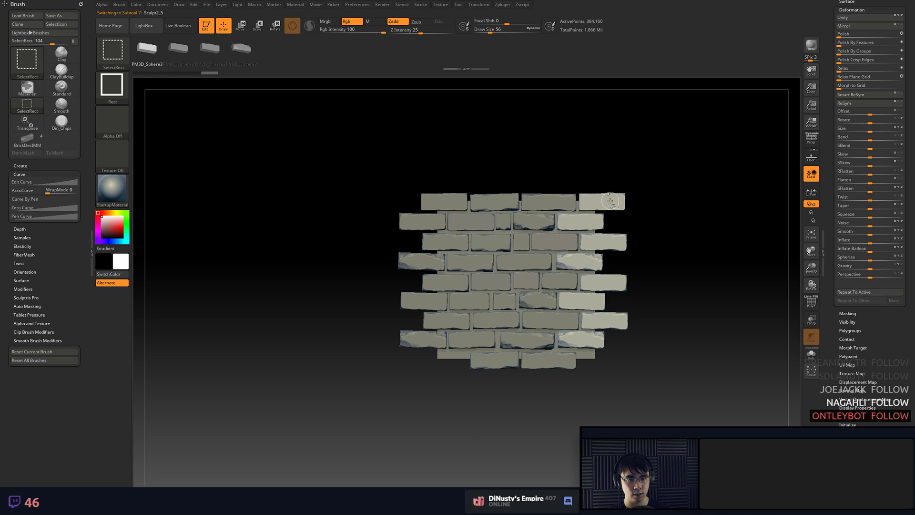
{"action": "left_click", "coordinate": [611, 202], "text": "ctrl+shift"}
{"action": "left_click", "coordinate": [615, 201], "text": "ctrl+shift"}
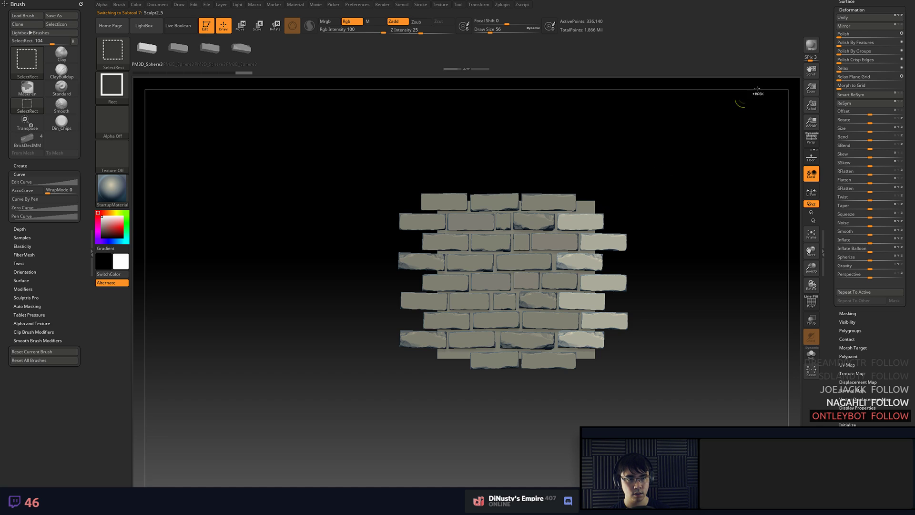
{"action": "left_click_drag", "start_coordinate": [832, 56], "coordinate": [834, 101]}
{"action": "left_click", "coordinate": [848, 42]}
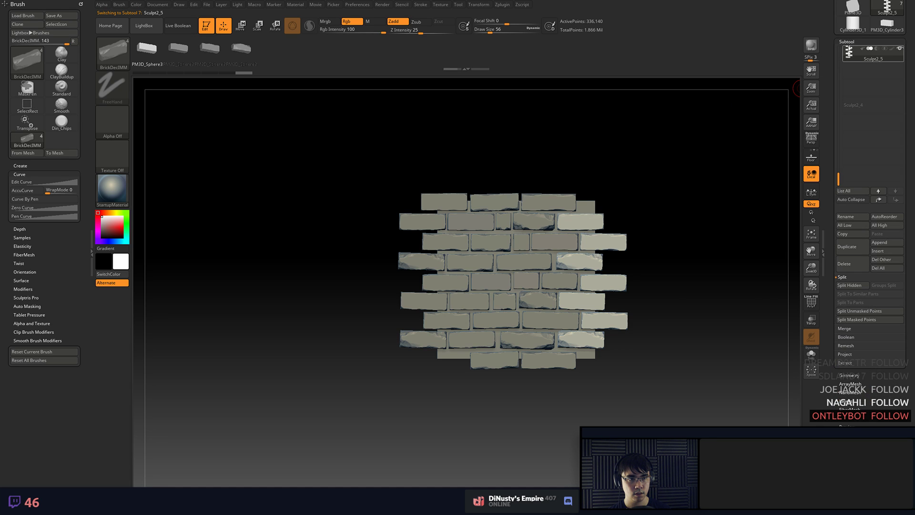
{"action": "left_click", "coordinate": [853, 285]}
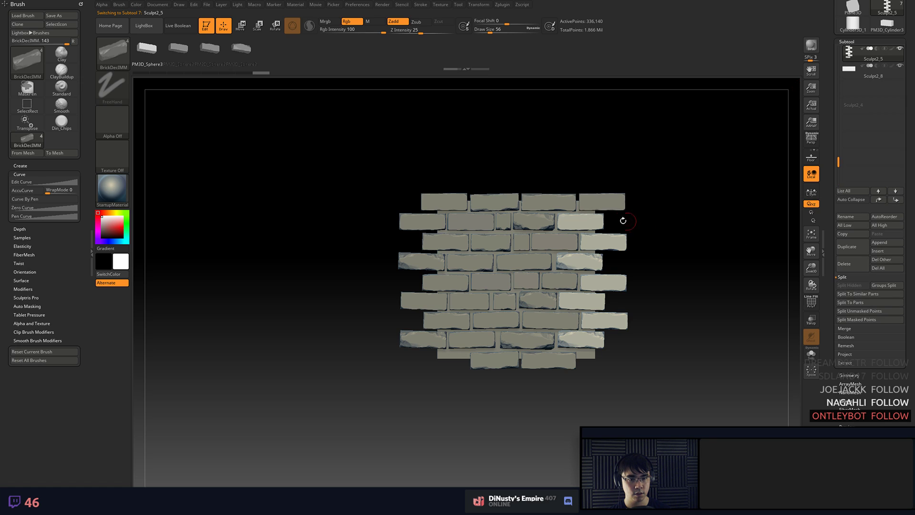
- In the left-end bricks' subtool, show only the top corner brick and separate the others with Split Hidden
{"action": "left_click", "coordinate": [429, 203], "text": "alt"}
{"action": "left_click", "coordinate": [434, 201], "text": "ctrl+shift"}
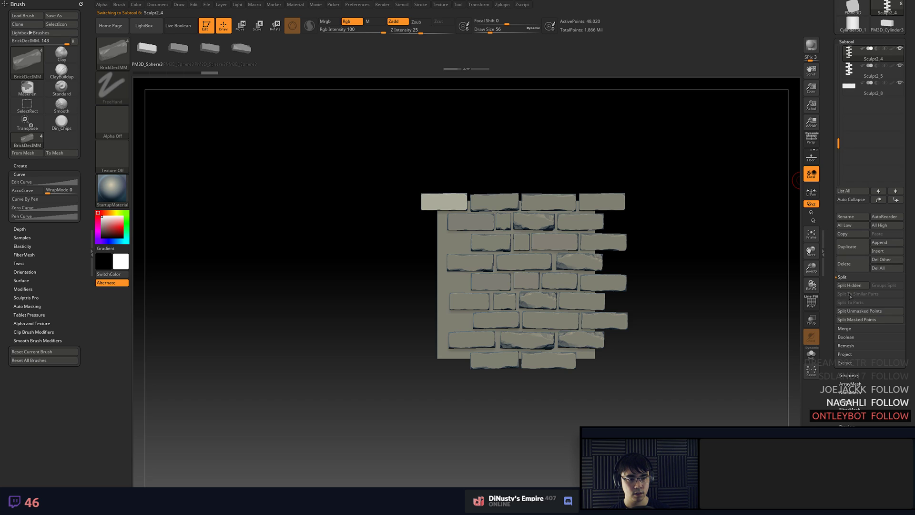
{"action": "left_click", "coordinate": [851, 285]}
- Move the top-right corner brick's subtool two places up the list, directly below the top-left corner brick
{"action": "left_click", "coordinate": [605, 201], "text": "alt"}
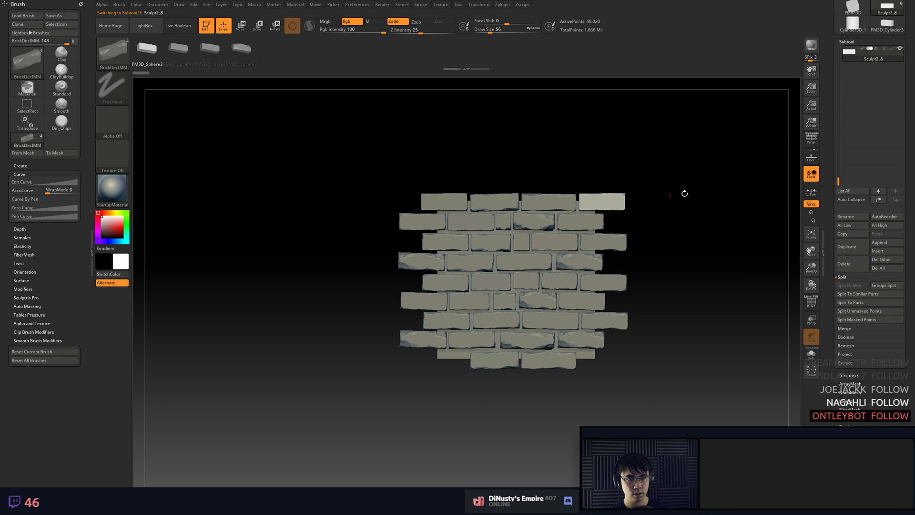
{"action": "left_click_drag", "start_coordinate": [838, 182], "coordinate": [839, 86]}
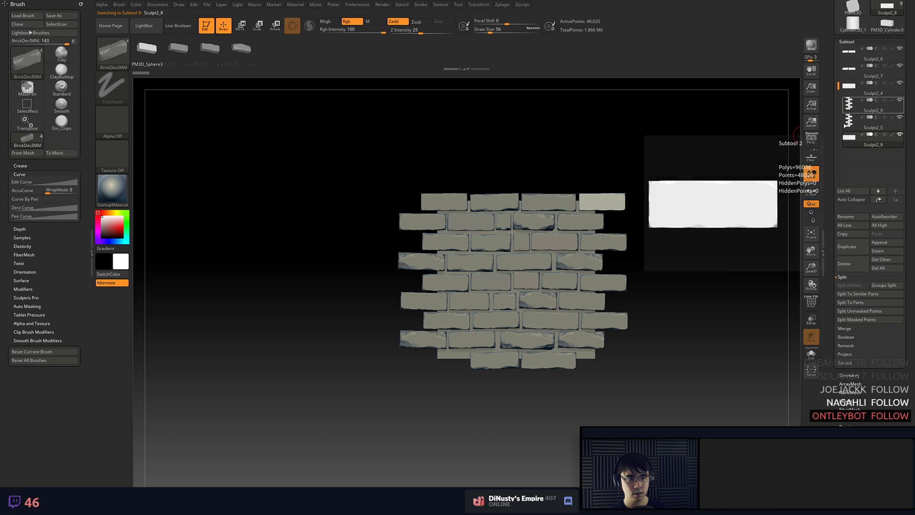
{"action": "left_click", "coordinate": [879, 200]}
{"action": "left_click", "coordinate": [879, 200]}
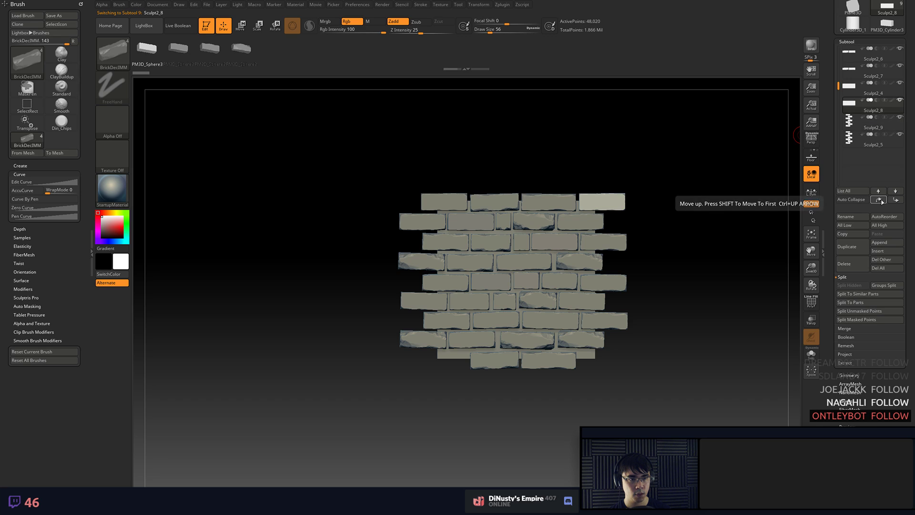
- Merge the top-left corner brick down with the top-right corner brick into one subtool
{"action": "left_click", "coordinate": [429, 197], "text": "alt"}
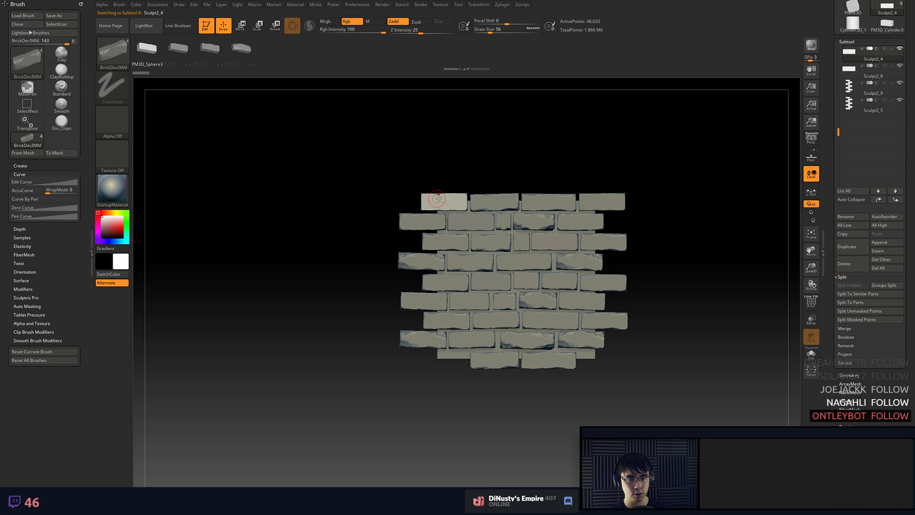
{"action": "left_click", "coordinate": [584, 195], "text": "alt"}
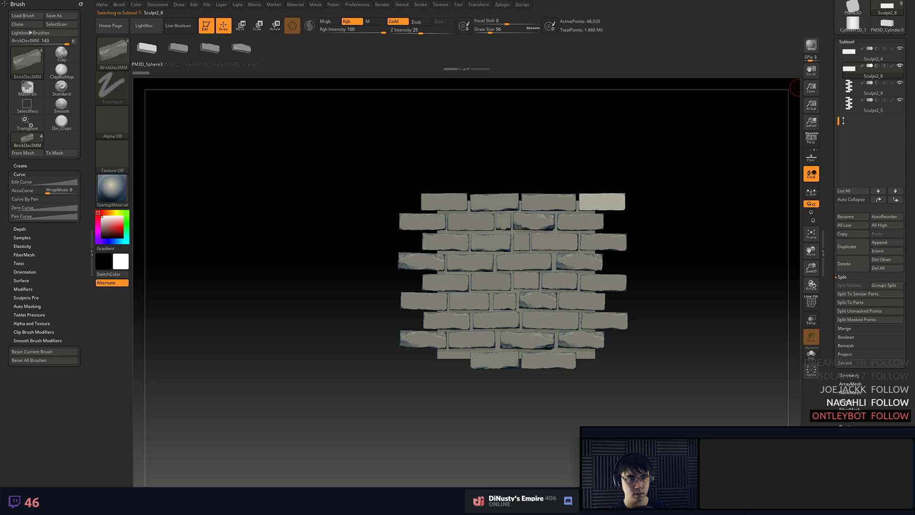
{"action": "left_click_drag", "start_coordinate": [843, 121], "coordinate": [843, 99]}
{"action": "left_click", "coordinate": [860, 89]}
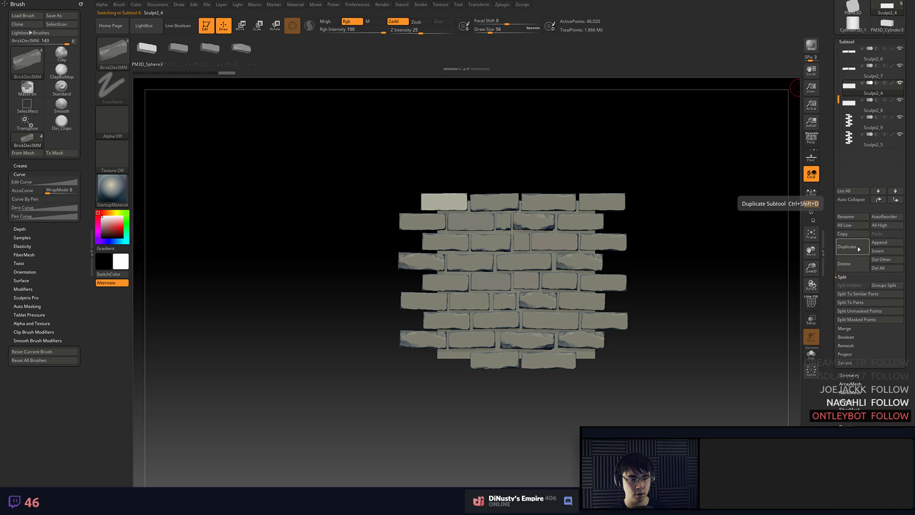
{"action": "left_click", "coordinate": [845, 328]}
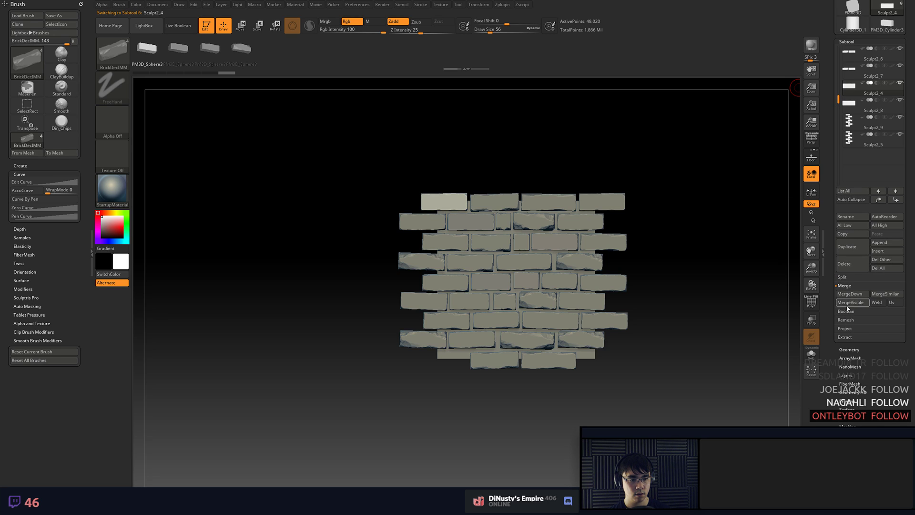
{"action": "left_click", "coordinate": [852, 294]}
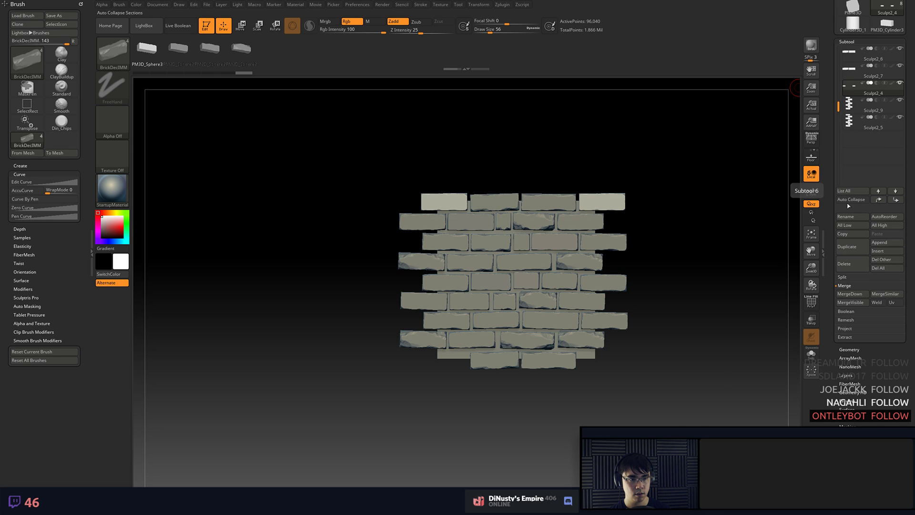
- Duplicate the merged corner bricks and use a repeated vertical Offset deformation to place the copy at the wall's bottom corners
{"action": "left_click", "coordinate": [853, 250]}
{"action": "left_click_drag", "start_coordinate": [836, 337], "coordinate": [836, 206]}
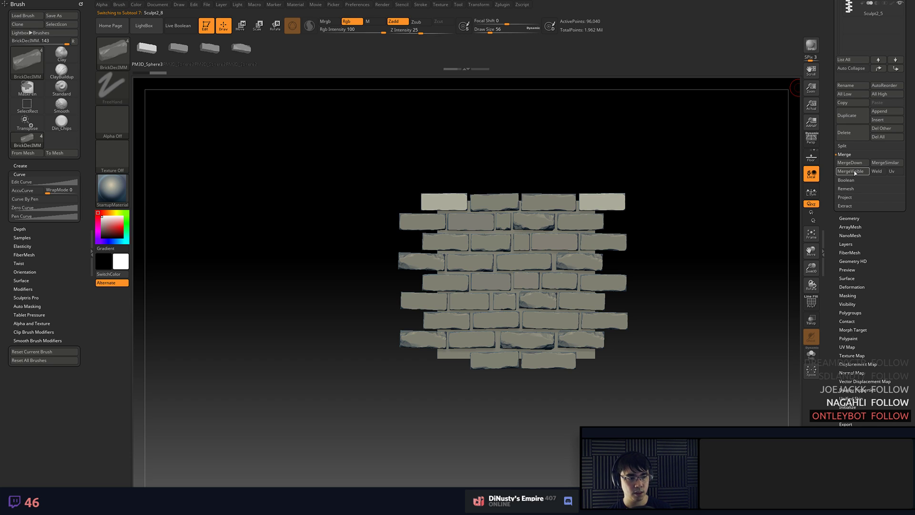
{"action": "left_click", "coordinate": [851, 219]}
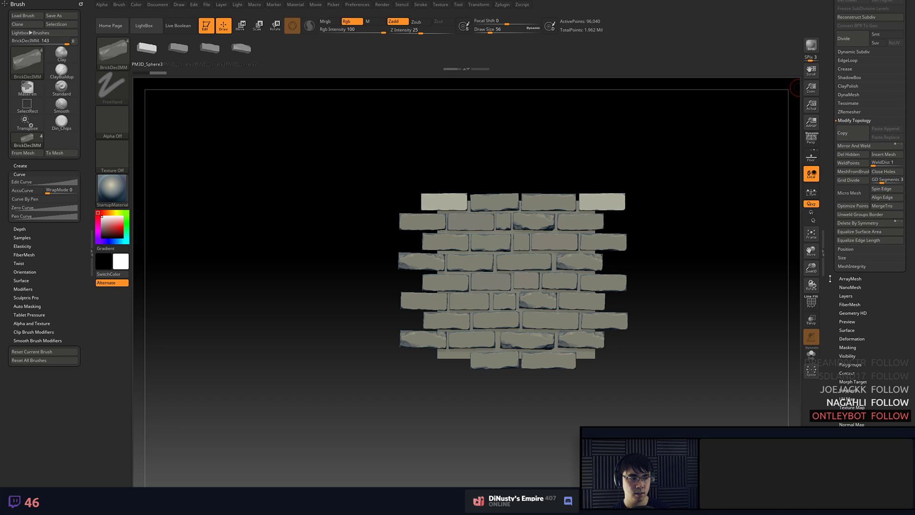
{"action": "mouse_move", "coordinate": [829, 278]}
{"action": "left_mouse_down"}
{"action": "mouse_move", "coordinate": [831, 294]}
{"action": "mouse_move", "coordinate": [841, 288]}
{"action": "left_mouse_up"}
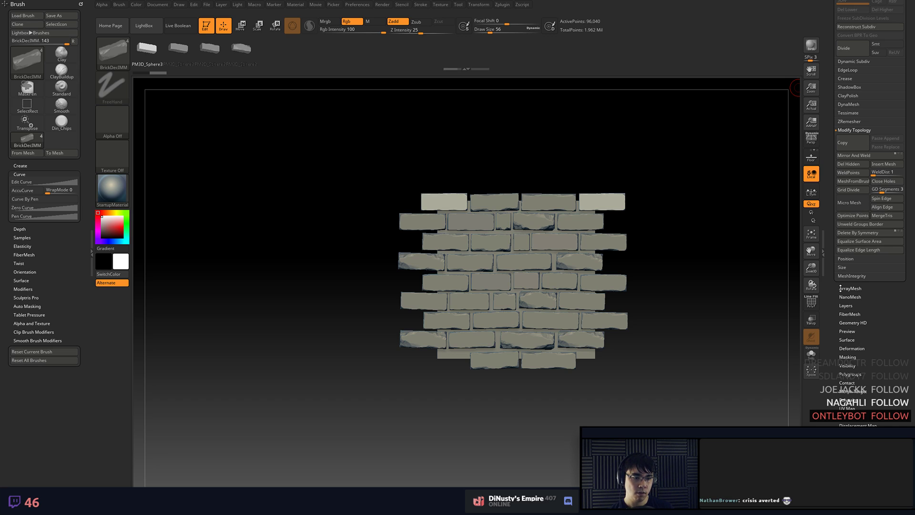
{"action": "left_click", "coordinate": [862, 348]}
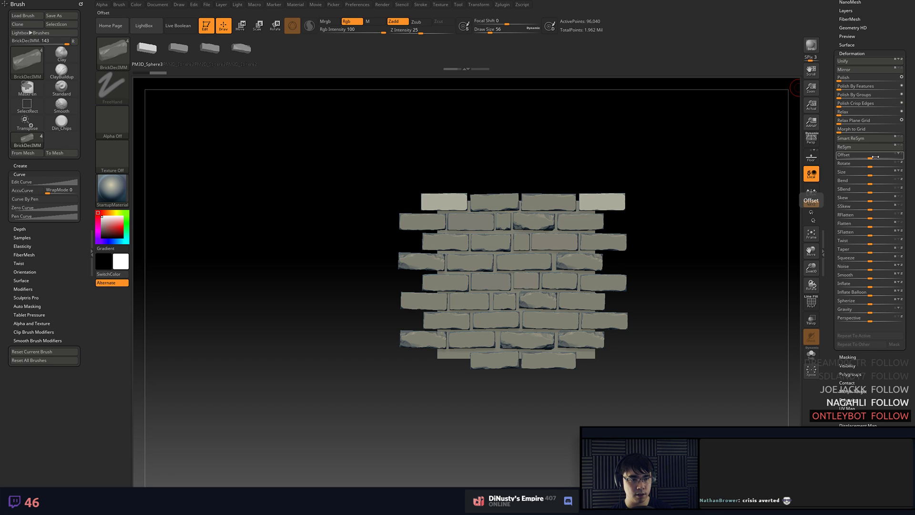
{"action": "mouse_move", "coordinate": [870, 156]}
{"action": "left_mouse_down"}
{"action": "mouse_move", "coordinate": [882, 156]}
{"action": "mouse_move", "coordinate": [874, 156]}
{"action": "left_mouse_up"}
{"action": "key", "text": "1"}
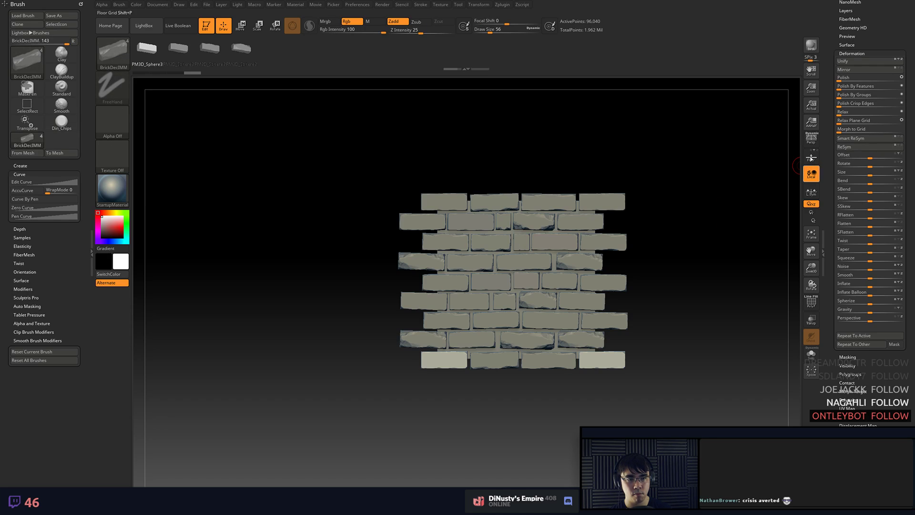
- Merge the edge-brick subtools down one after another, starting from Sculpt2_6, and select the complete Sculpt2_3 wall
{"action": "left_click_drag", "start_coordinate": [832, 82], "coordinate": [831, 148]}
{"action": "left_click", "coordinate": [848, 166]}
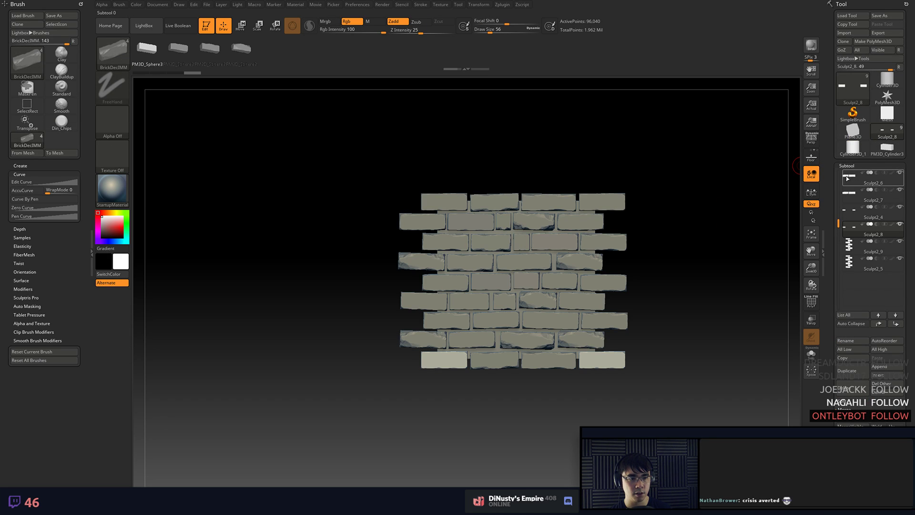
{"action": "left_click", "coordinate": [859, 181]}
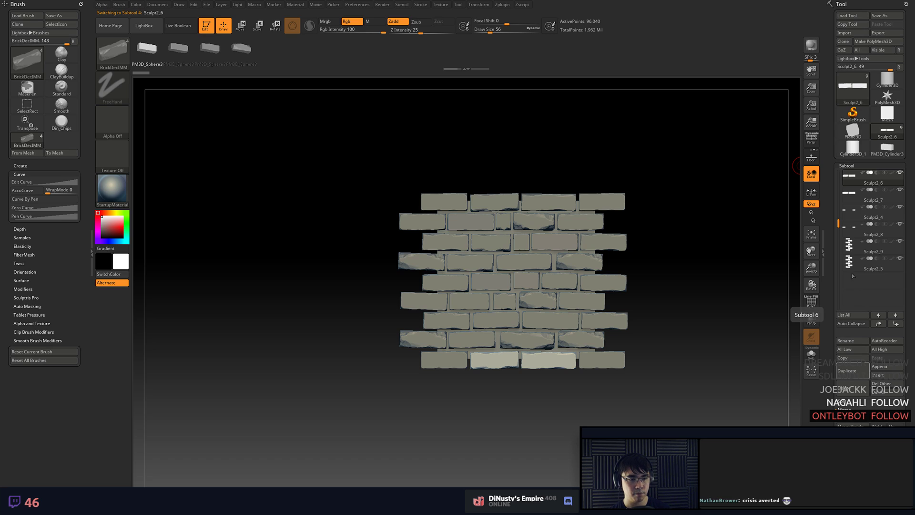
{"action": "left_click", "coordinate": [855, 423]}
{"action": "left_click", "coordinate": [855, 423]}
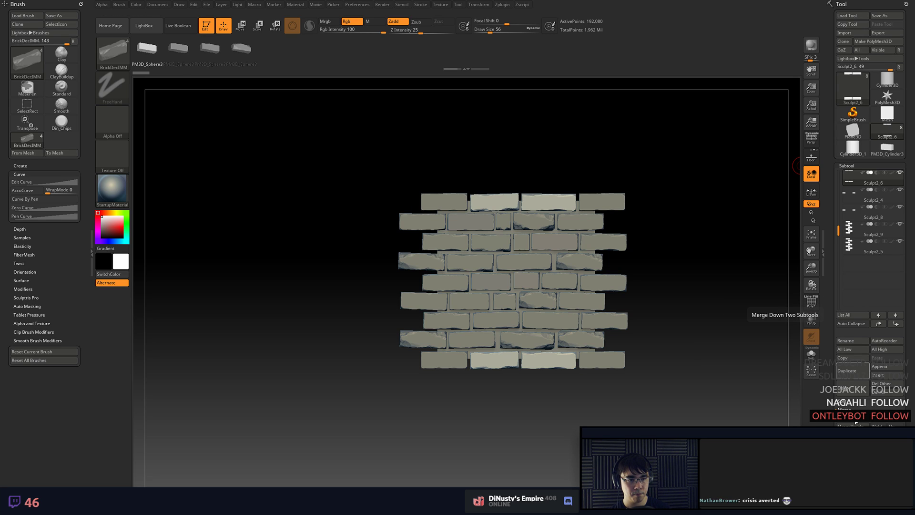
{"action": "left_click", "coordinate": [856, 423]}
{"action": "left_click", "coordinate": [856, 423]}
{"action": "left_click", "coordinate": [856, 423]}
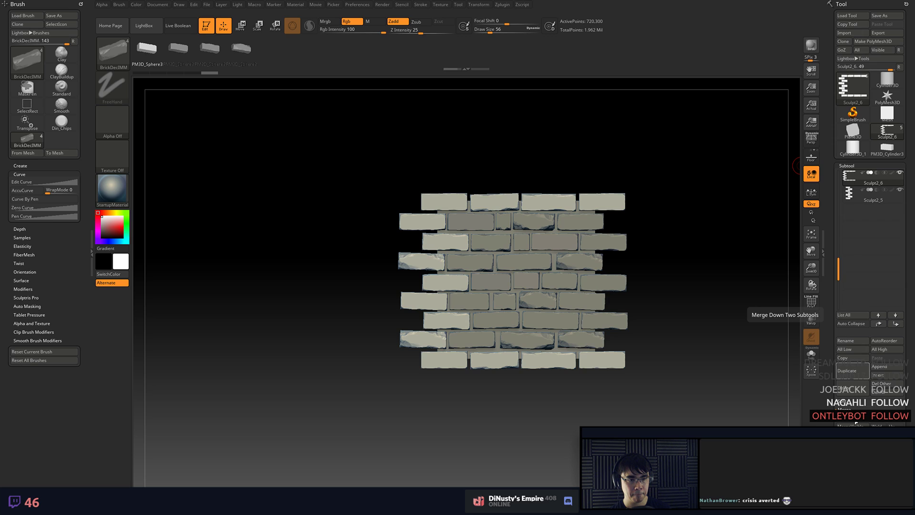
{"action": "left_click", "coordinate": [547, 243], "text": "alt"}
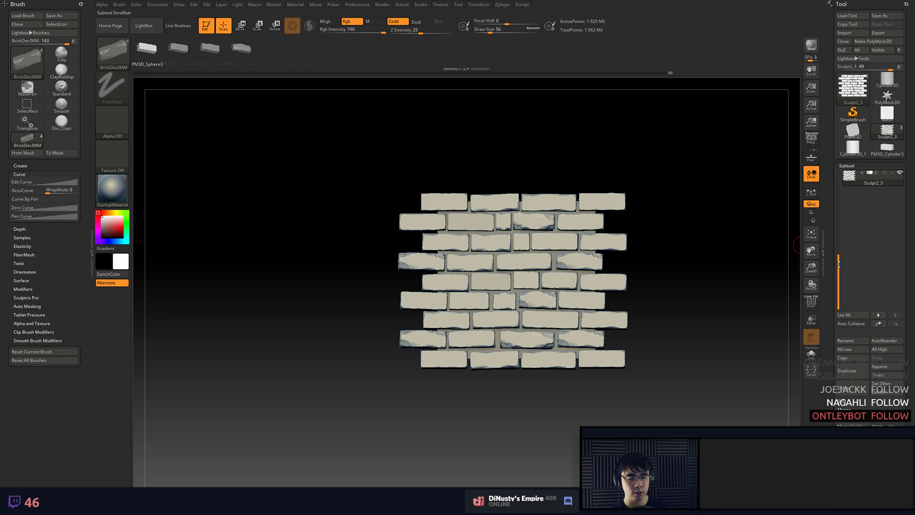
{"action": "left_click_drag", "start_coordinate": [841, 238], "coordinate": [840, 220]}
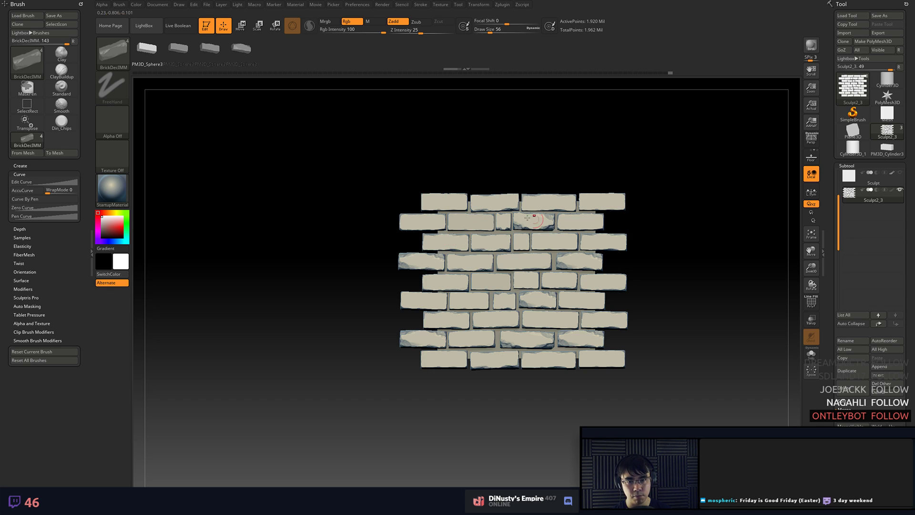
- With the Move gizmo, mask all bricks except one near the wall's centre and reset the gizmo's orientation
{"action": "mouse_move", "coordinate": [713, 271]}
{"action": "left_mouse_down"}
{"action": "mouse_move", "coordinate": [693, 260]}
{"action": "mouse_move", "coordinate": [707, 246]}
{"action": "mouse_move", "coordinate": [698, 207]}
{"action": "mouse_move", "coordinate": [715, 233]}
{"action": "mouse_move", "coordinate": [685, 273]}
{"action": "left_mouse_up"}
{"action": "left_click", "coordinate": [511, 193], "text": "ctrl"}
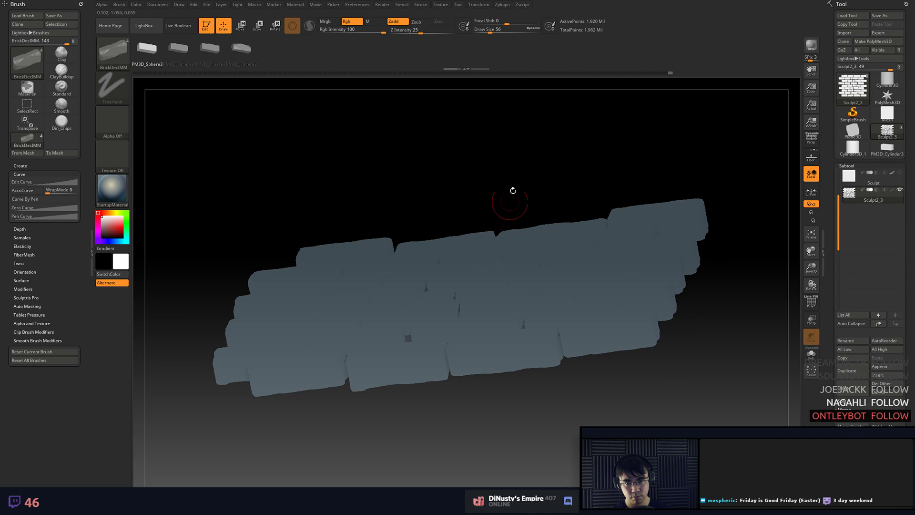
{"action": "left_click", "coordinate": [529, 164], "text": "ctrl"}
{"action": "left_click_drag", "start_coordinate": [529, 165], "coordinate": [529, 195]}
{"action": "key", "text": "w"}
{"action": "left_click", "coordinate": [464, 270]}
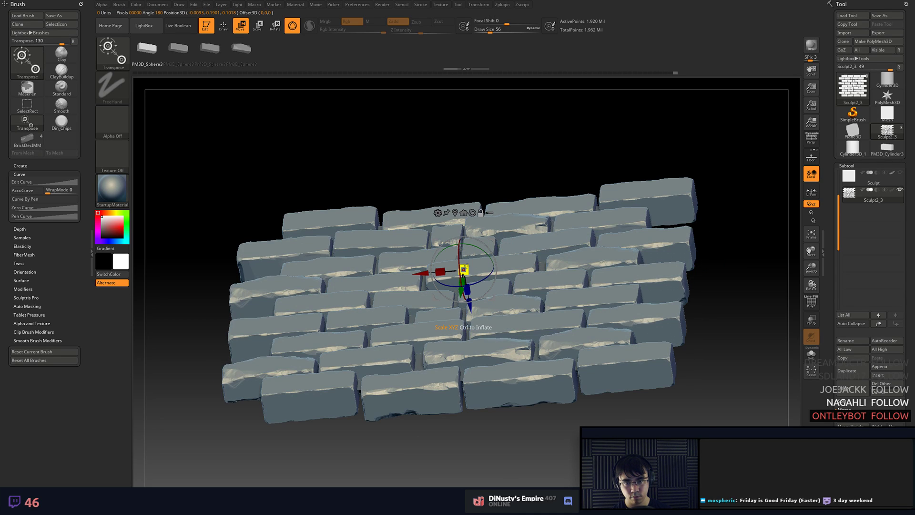
{"action": "left_click", "coordinate": [514, 266], "text": "ctrl+shift"}
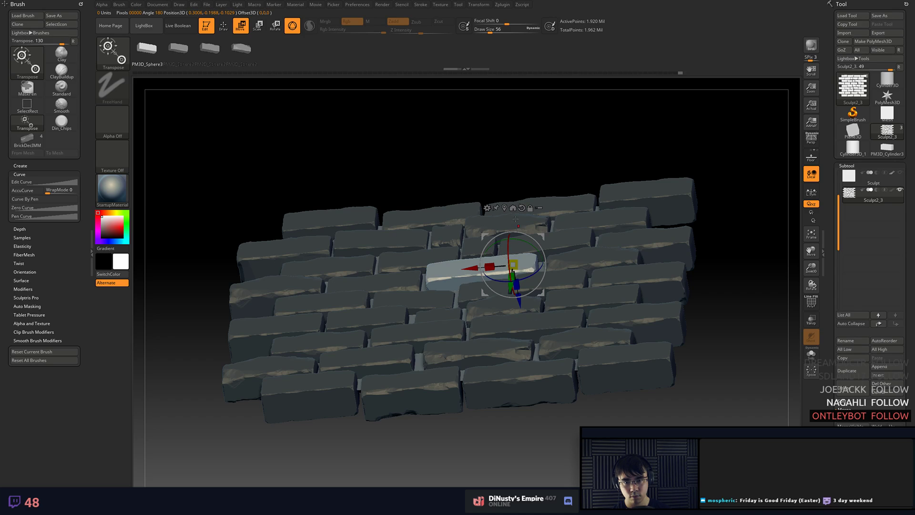
{"action": "left_click", "coordinate": [522, 208], "text": "alt"}
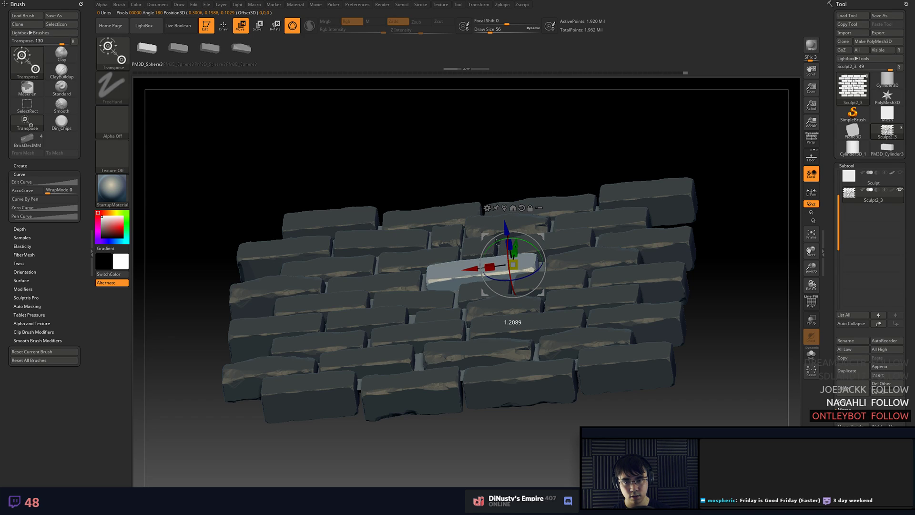
- Adjust the unmasked brick's depth along the Z axis, clear the mask and return to the front view
{"action": "left_click_drag", "start_coordinate": [496, 242], "coordinate": [496, 241]}
{"action": "key", "text": "q"}
{"action": "mouse_move", "coordinate": [563, 159]}
{"action": "left_mouse_down"}
{"action": "mouse_move", "coordinate": [555, 141]}
{"action": "mouse_move", "coordinate": [549, 159]}
{"action": "left_mouse_up"}
{"action": "key", "text": "w"}
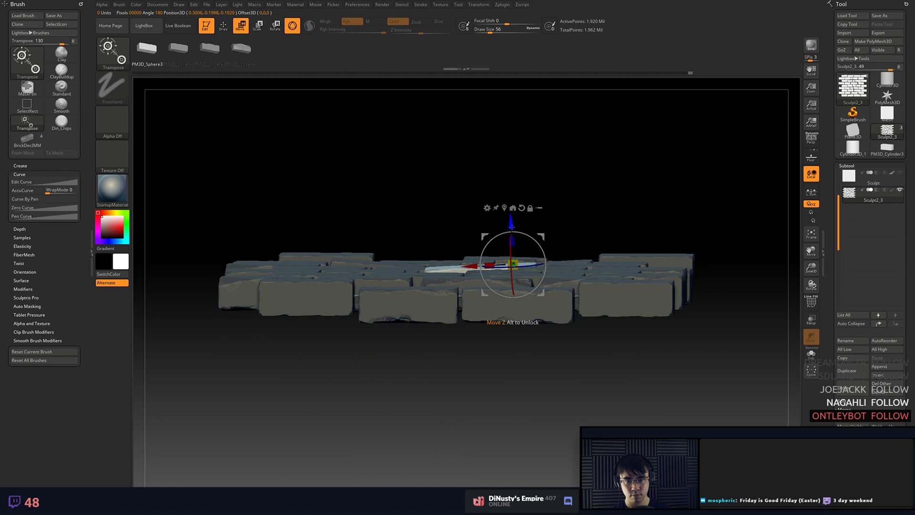
{"action": "left_click_drag", "start_coordinate": [512, 222], "coordinate": [512, 222]}
{"action": "key", "text": "q"}
{"action": "mouse_move", "coordinate": [572, 197]}
{"action": "left_mouse_down", "text": "ctrl"}
{"action": "mouse_move", "coordinate": [596, 194]}
{"action": "mouse_move", "coordinate": [607, 210]}
{"action": "mouse_move", "coordinate": [578, 180]}
{"action": "mouse_move", "coordinate": [569, 148]}
{"action": "left_mouse_up", "text": "ctrl"}
{"action": "left_click_drag", "start_coordinate": [614, 167], "coordinate": [692, 249]}
- Save the project in the TileDemo folder, using R2_004.ZPR as the basis for the file name
{"action": "key", "text": "ctrl+s"}
{"action": "left_click", "coordinate": [85, 93]}
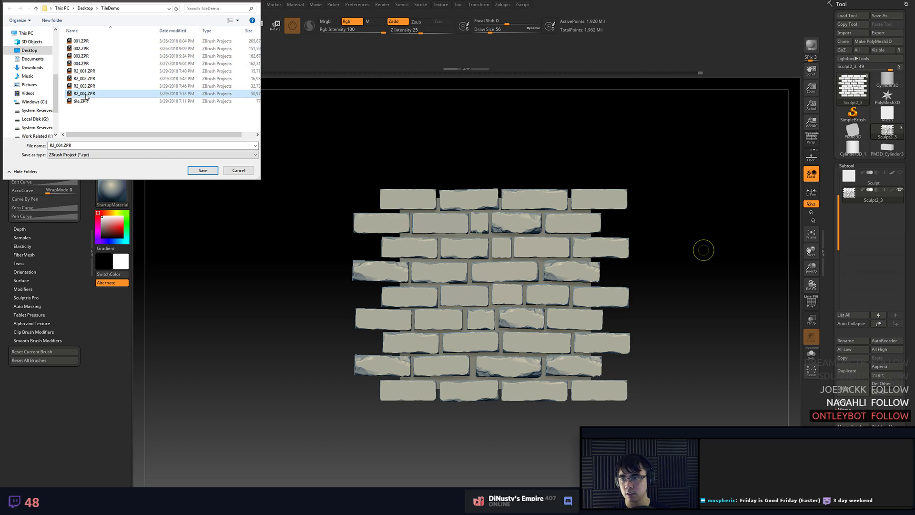
{"action": "left_click", "coordinate": [63, 145]}
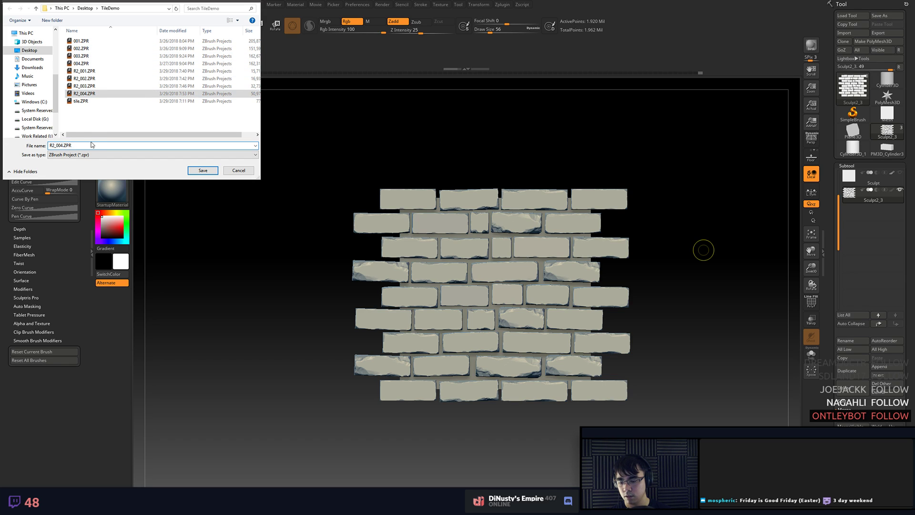
{"action": "key", "text": "Return"}
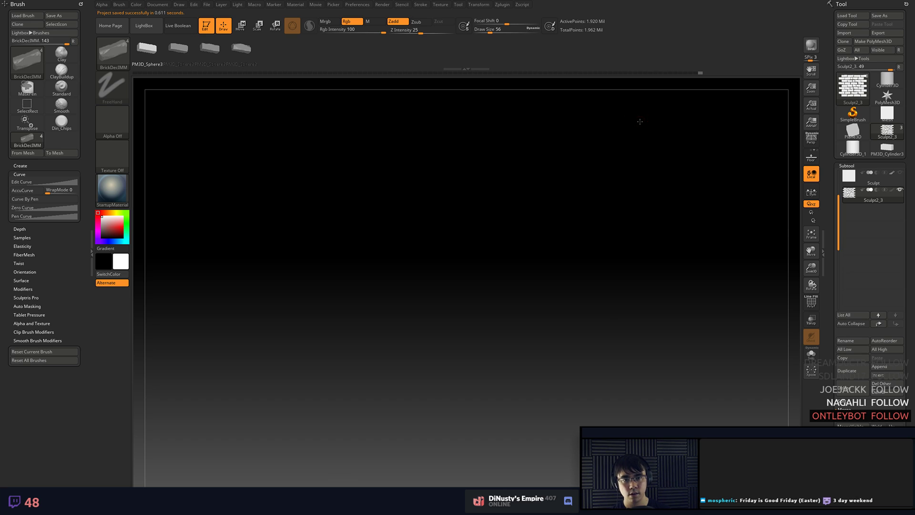
- Rename the merged wall subtool Sculpt2_3 to Bricks
{"action": "left_click_drag", "start_coordinate": [705, 177], "coordinate": [695, 184]}
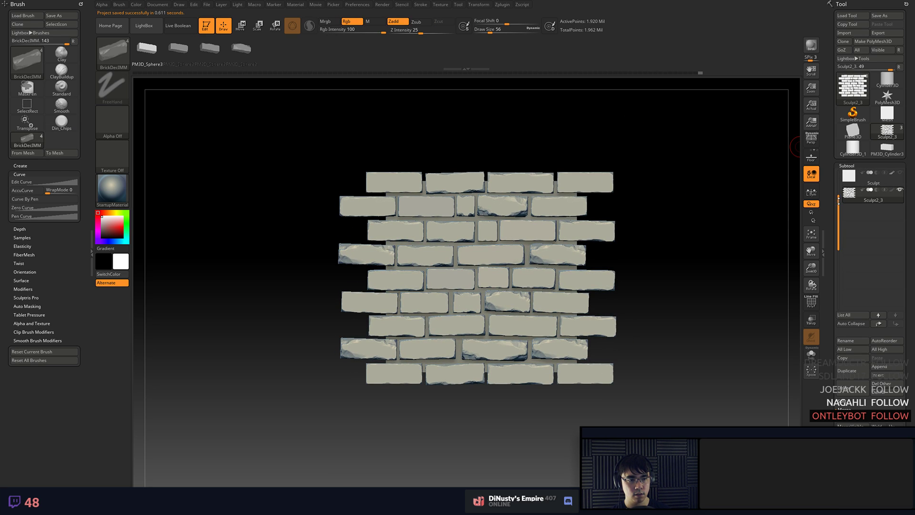
{"action": "left_click_drag", "start_coordinate": [838, 201], "coordinate": [841, 170]}
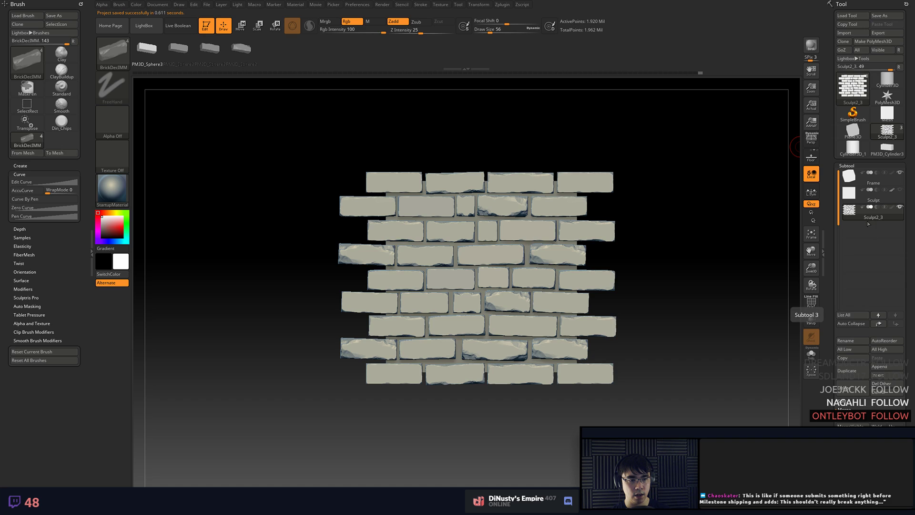
{"action": "left_click", "coordinate": [857, 342]}
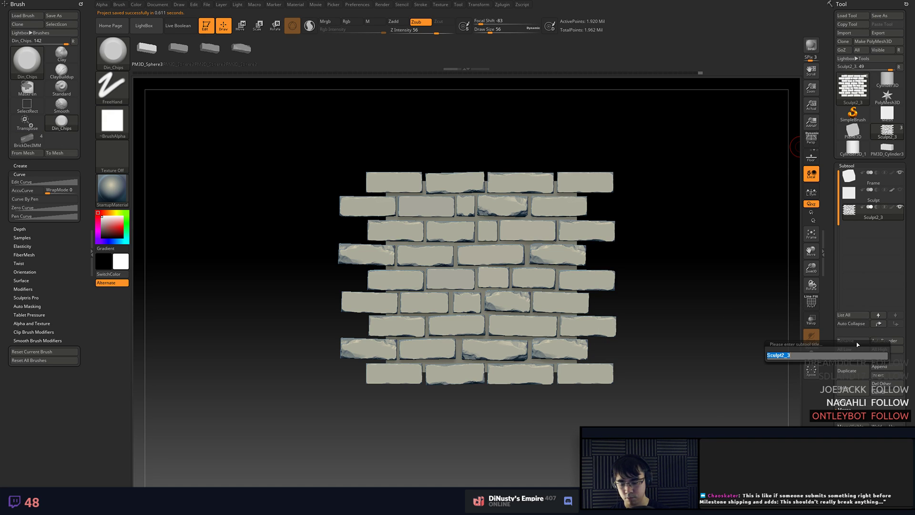
{"action": "type", "text": "Bricks"}
{"action": "key", "text": "Return"}
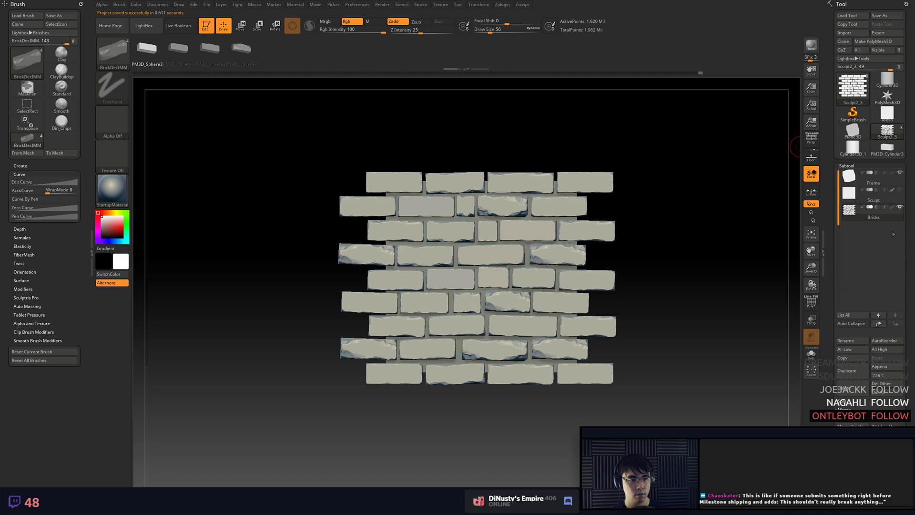
- Select the Sculpt backing plane subtool, check its wireframe and return to a close front view of the wall
{"action": "left_click", "coordinate": [872, 193]}
{"action": "mouse_move", "coordinate": [786, 220]}
{"action": "left_mouse_down"}
{"action": "mouse_move", "coordinate": [736, 228]}
{"action": "mouse_move", "coordinate": [721, 218]}
{"action": "left_mouse_up"}
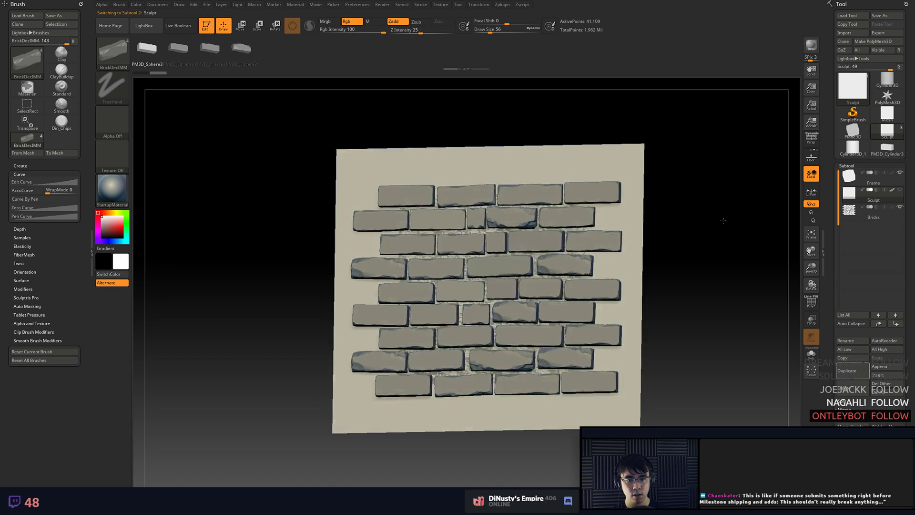
{"action": "key", "text": "shift+f"}
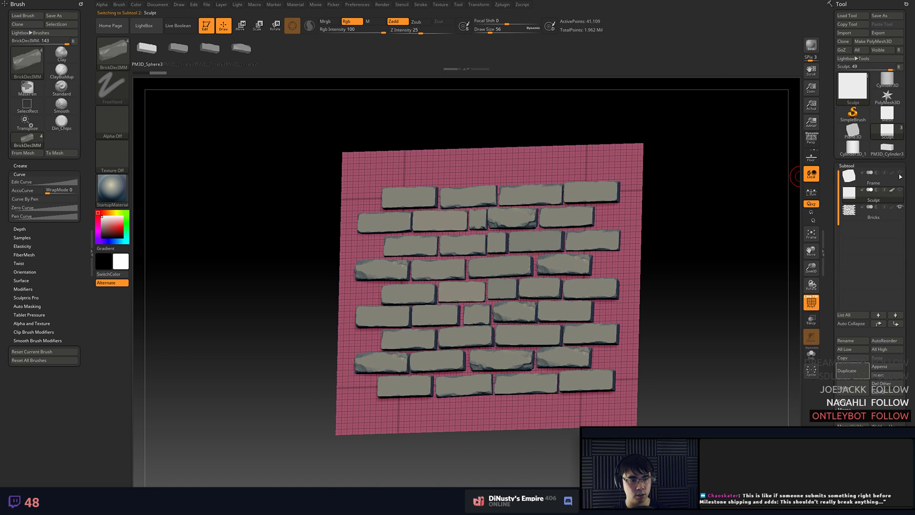
{"action": "key", "text": "shift+f"}
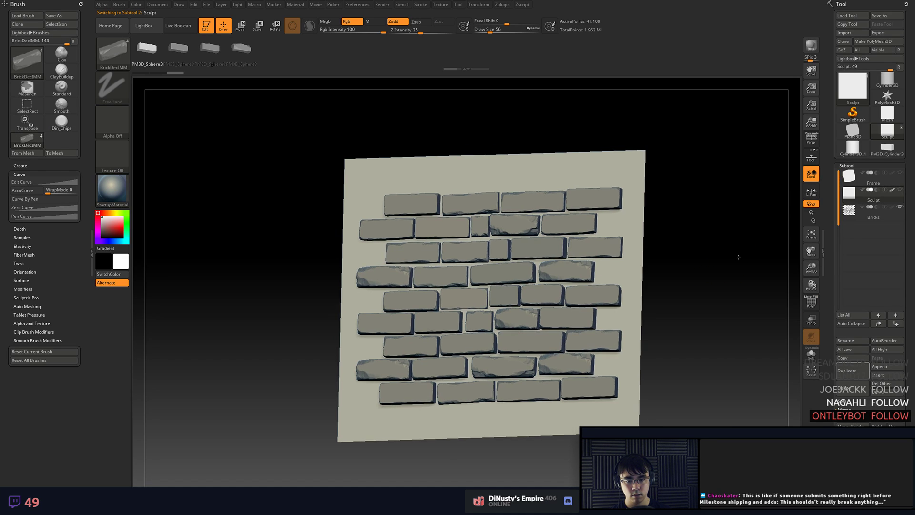
{"action": "left_click_drag", "start_coordinate": [738, 257], "coordinate": [728, 264], "text": "shift"}
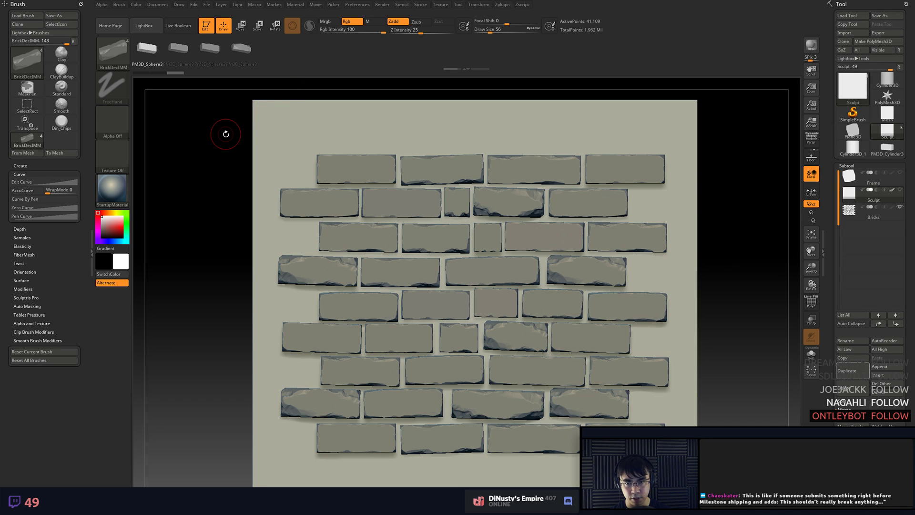
{"action": "mouse_move", "coordinate": [228, 198]}
{"action": "left_mouse_down", "text": "alt"}
{"action": "mouse_move", "coordinate": [222, 180]}
{"action": "mouse_move", "coordinate": [222, 196]}
{"action": "left_mouse_up", "text": "alt"}
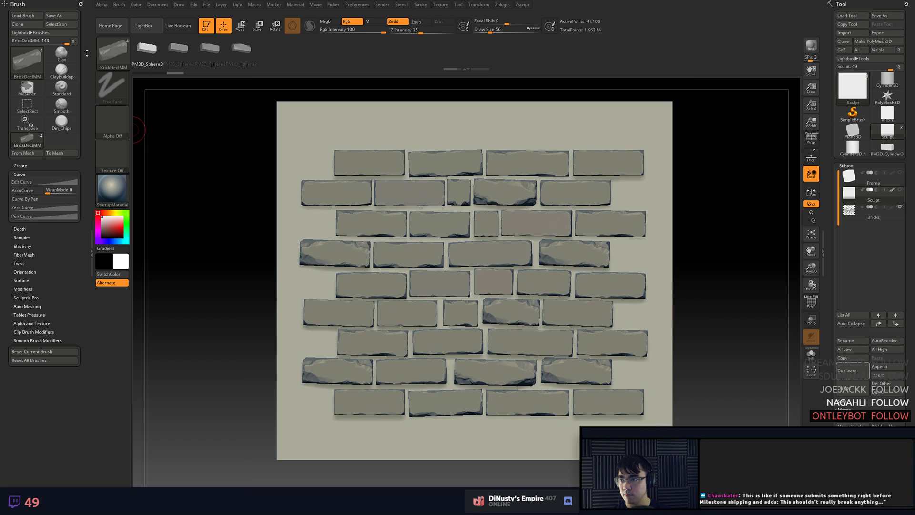
- Choose the ClayBuildup brush with a draw size of 132, and undo a trial stroke along the backing plane's upper edge
{"action": "left_click", "coordinate": [64, 77]}
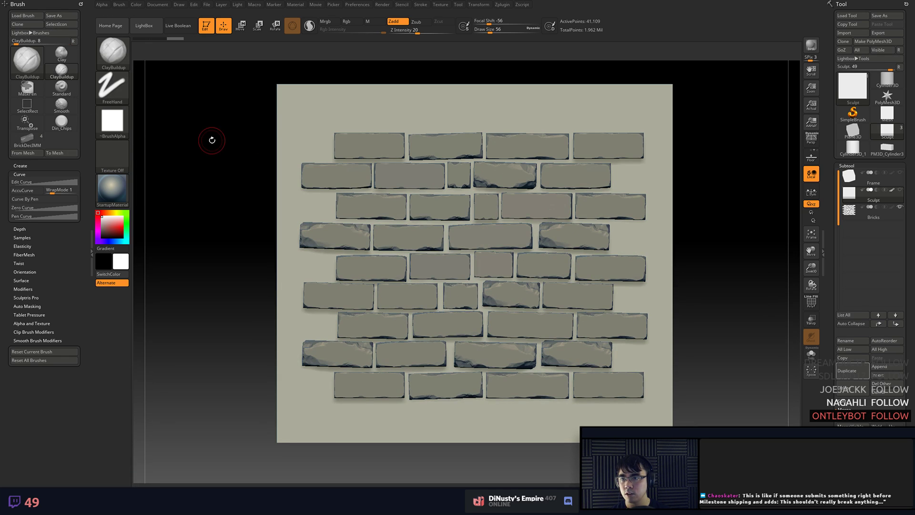
{"action": "left_click_drag", "start_coordinate": [212, 140], "coordinate": [211, 136]}
{"action": "key", "text": "b"}
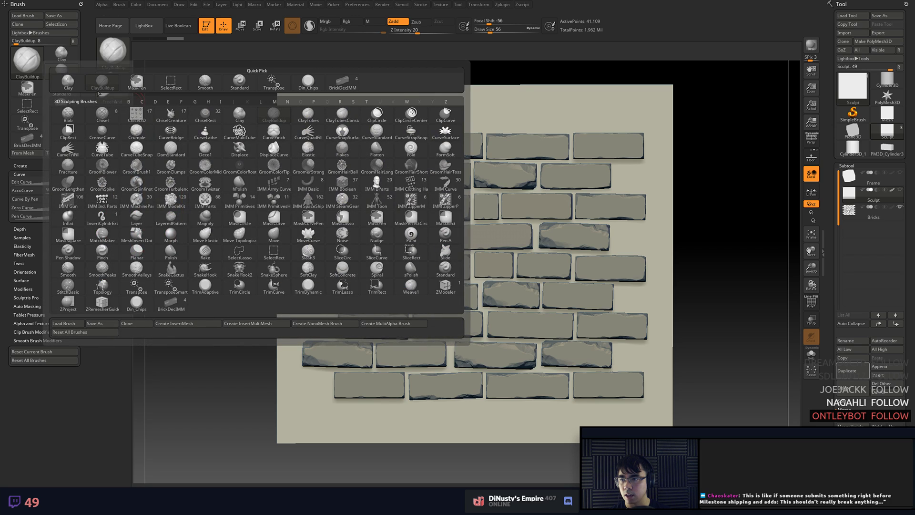
{"action": "left_click", "coordinate": [65, 86]}
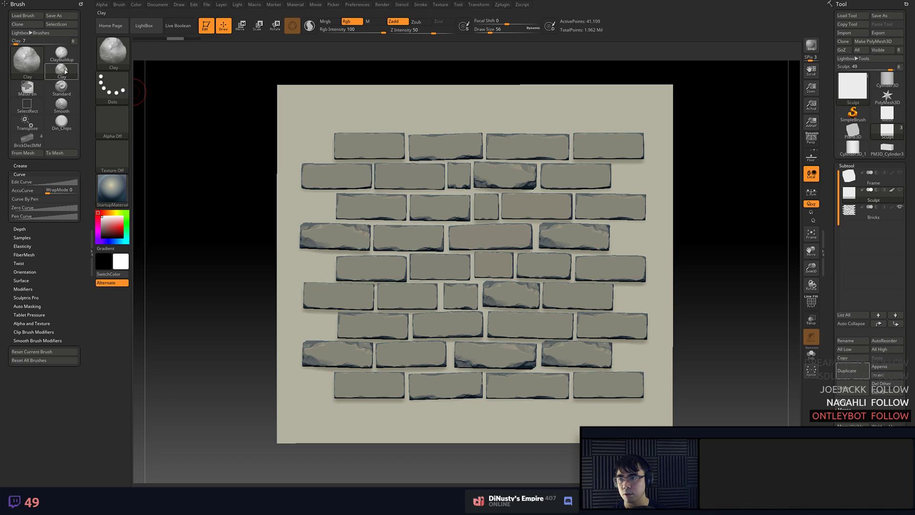
{"action": "key", "text": "b"}
{"action": "left_click", "coordinate": [95, 87]}
{"action": "key", "text": "space"}
{"action": "mouse_move", "coordinate": [287, 110]}
{"action": "left_mouse_down"}
{"action": "mouse_move", "coordinate": [347, 137]}
{"action": "mouse_move", "coordinate": [391, 138]}
{"action": "left_mouse_up"}
{"action": "key", "text": "ctrl+z"}
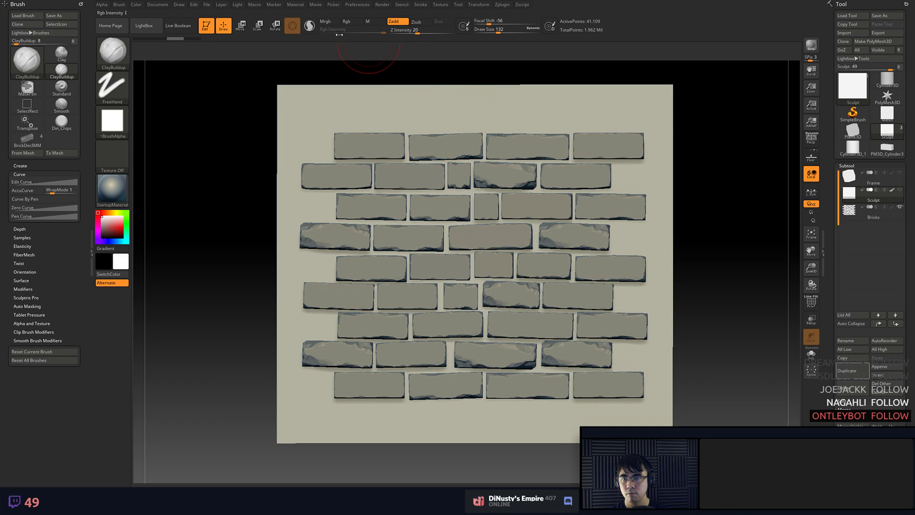
- Delete the backing plane's lower subdivision levels and enable Sculptris Pro mode
{"action": "left_click", "coordinate": [309, 28]}
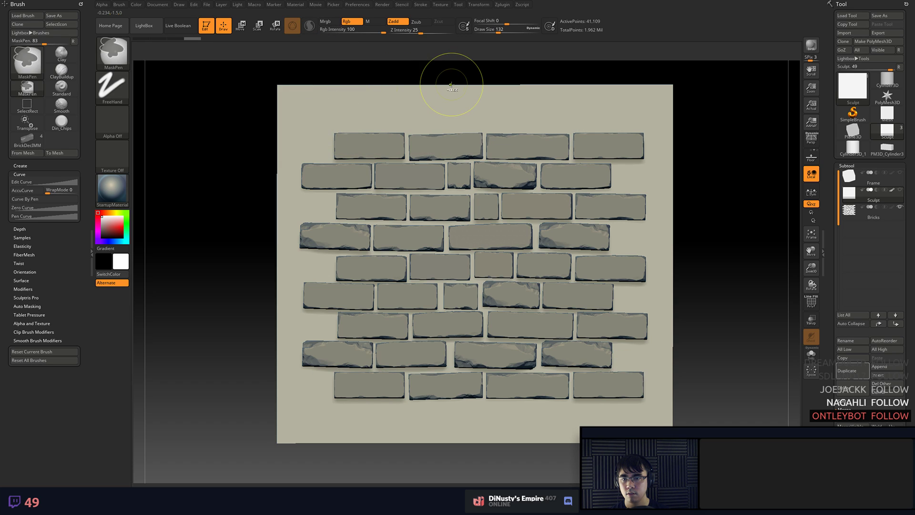
{"action": "left_click", "coordinate": [853, 166]}
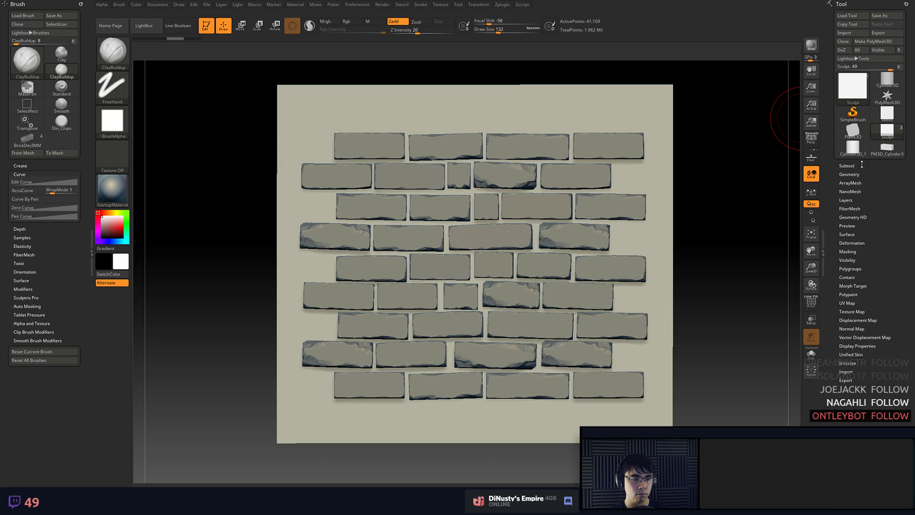
{"action": "left_click", "coordinate": [850, 175]}
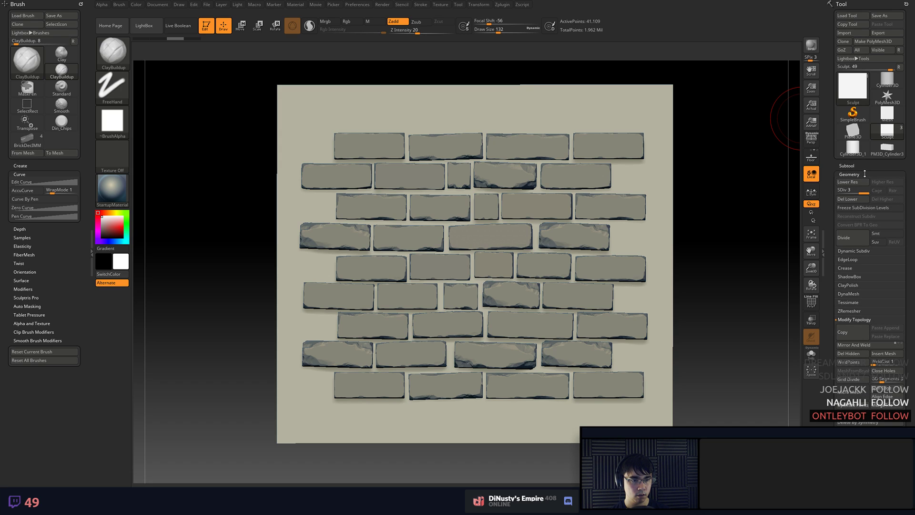
{"action": "left_click", "coordinate": [857, 197]}
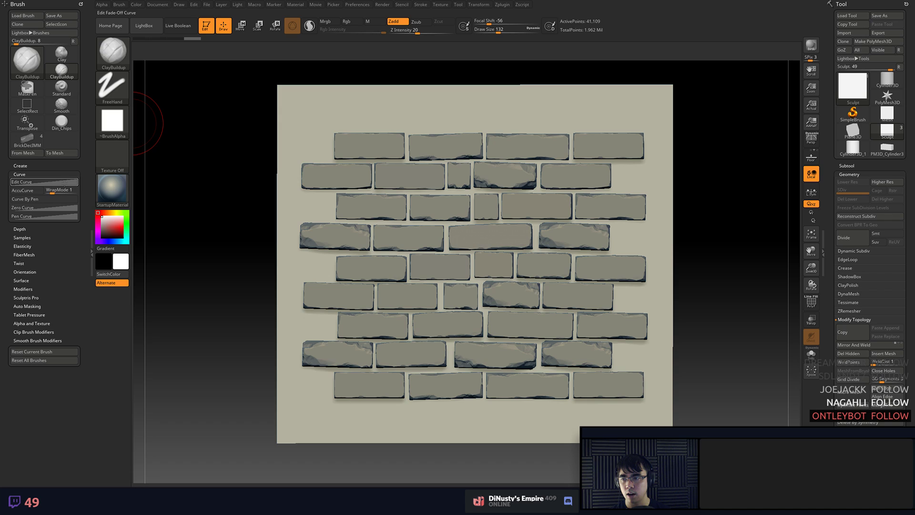
{"action": "left_click", "coordinate": [312, 28]}
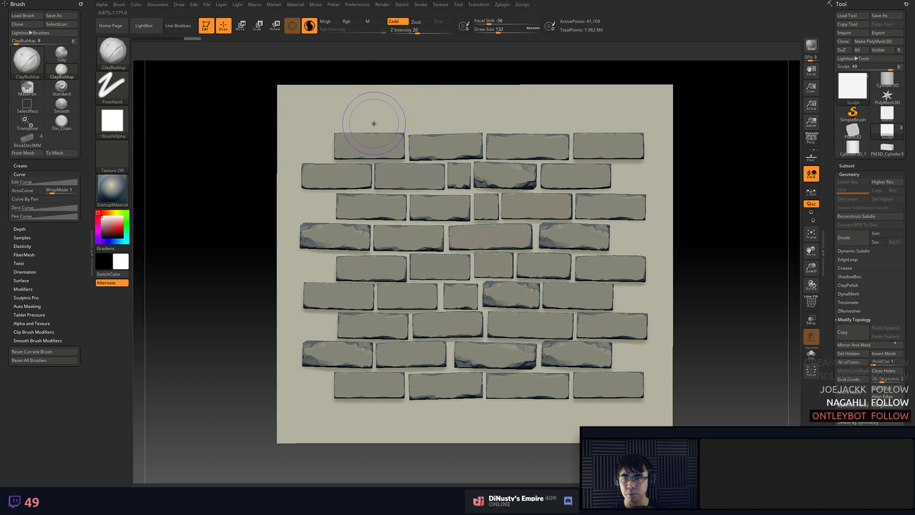
- Show the wireframe and build up a tiling mound of clay over the wall's top corner brick with a draw size of 94
{"action": "left_click_drag", "start_coordinate": [369, 129], "coordinate": [352, 137]}
{"action": "key", "text": "2"}
{"action": "key", "text": "shift+f"}
{"action": "key", "text": "1"}
{"action": "mouse_move", "coordinate": [223, 141]}
{"action": "left_mouse_down", "text": "alt"}
{"action": "mouse_move", "coordinate": [241, 145]}
{"action": "mouse_move", "coordinate": [244, 177]}
{"action": "left_mouse_up", "text": "alt"}
{"action": "mouse_move", "coordinate": [359, 107]}
{"action": "left_mouse_down"}
{"action": "mouse_move", "coordinate": [337, 135]}
{"action": "mouse_move", "coordinate": [421, 128]}
{"action": "left_mouse_up"}
{"action": "key", "text": "space"}
{"action": "key", "text": "ctrl+z"}
{"action": "key", "text": "space"}
{"action": "mouse_move", "coordinate": [357, 131]}
{"action": "left_mouse_down"}
{"action": "mouse_move", "coordinate": [334, 114]}
{"action": "mouse_move", "coordinate": [363, 137]}
{"action": "mouse_move", "coordinate": [348, 143]}
{"action": "mouse_move", "coordinate": [388, 142]}
{"action": "left_mouse_up"}
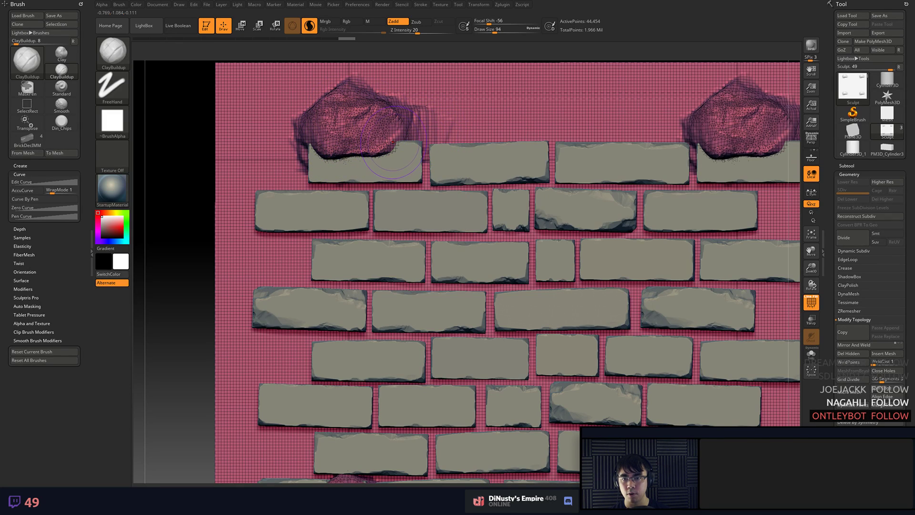
- Set ClayBuildup to draw size 305 and focal shift -24, and sculpt broad mortar strokes across the wall's upper half
{"action": "key", "text": "f"}
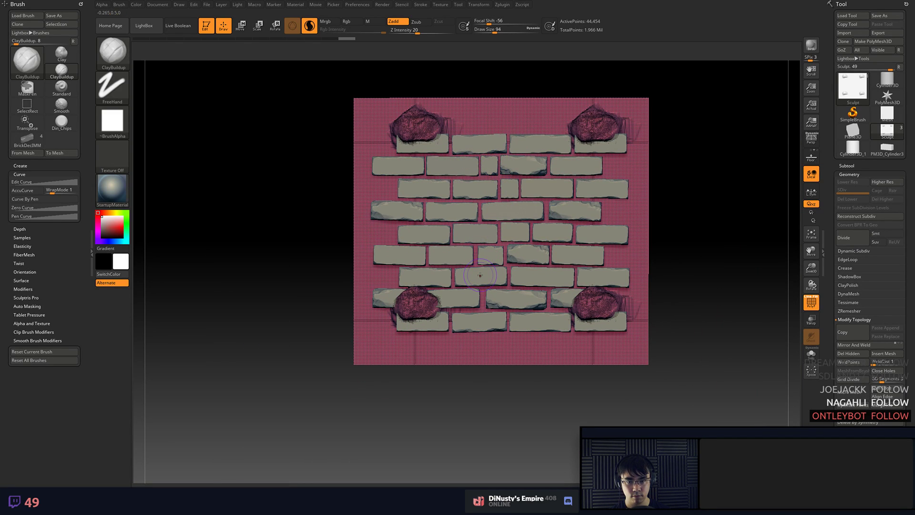
{"action": "key", "text": "space"}
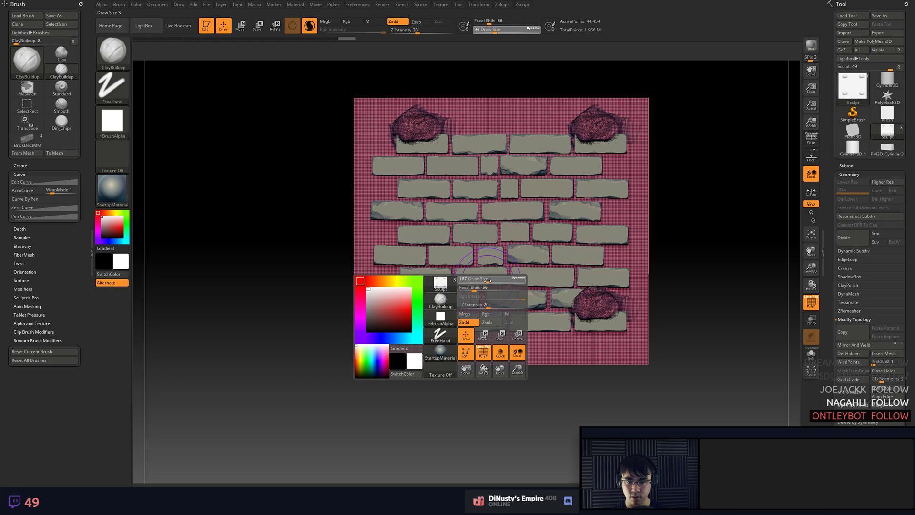
{"action": "key", "text": "space"}
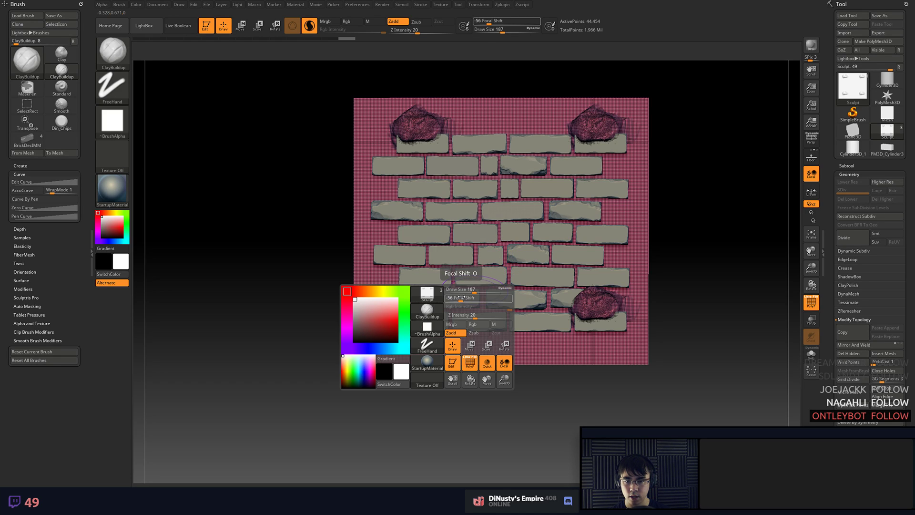
{"action": "mouse_move", "coordinate": [459, 296]}
{"action": "left_mouse_down"}
{"action": "mouse_move", "coordinate": [470, 300]}
{"action": "mouse_move", "coordinate": [471, 244]}
{"action": "left_mouse_up"}
{"action": "mouse_move", "coordinate": [445, 160]}
{"action": "left_mouse_down"}
{"action": "mouse_move", "coordinate": [422, 180]}
{"action": "mouse_move", "coordinate": [456, 188]}
{"action": "mouse_move", "coordinate": [555, 174]}
{"action": "mouse_move", "coordinate": [496, 165]}
{"action": "mouse_move", "coordinate": [519, 144]}
{"action": "mouse_move", "coordinate": [564, 149]}
{"action": "mouse_move", "coordinate": [615, 181]}
{"action": "mouse_move", "coordinate": [591, 215]}
{"action": "mouse_move", "coordinate": [493, 216]}
{"action": "mouse_move", "coordinate": [525, 232]}
{"action": "mouse_move", "coordinate": [507, 252]}
{"action": "left_mouse_up"}
{"action": "key", "text": "space"}
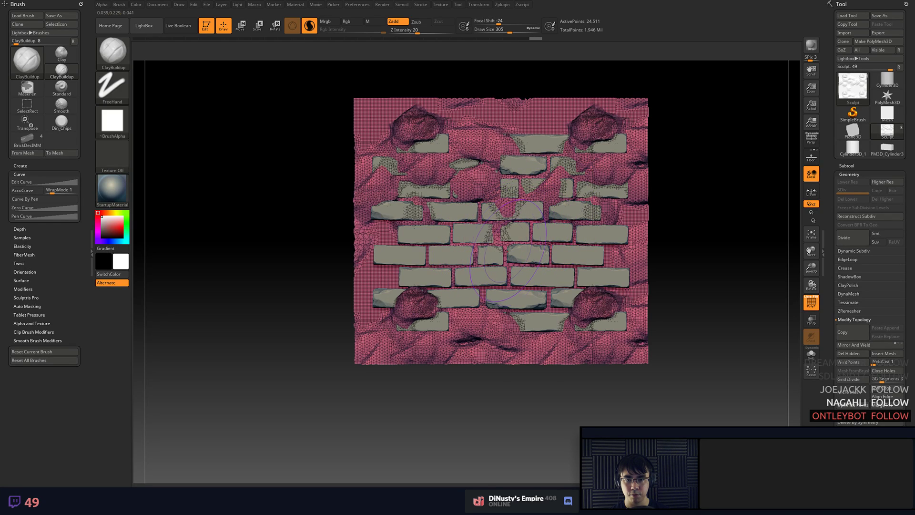
- Sculpt and replay large mortar strokes over the upper bricks and the lower right area of the wall
{"action": "mouse_move", "coordinate": [449, 189]}
{"action": "left_mouse_down"}
{"action": "mouse_move", "coordinate": [419, 140]}
{"action": "mouse_move", "coordinate": [506, 162]}
{"action": "mouse_move", "coordinate": [453, 167]}
{"action": "mouse_move", "coordinate": [413, 155]}
{"action": "mouse_move", "coordinate": [436, 149]}
{"action": "mouse_move", "coordinate": [470, 176]}
{"action": "left_mouse_up"}
{"action": "key", "text": "1"}
{"action": "key", "text": "2"}
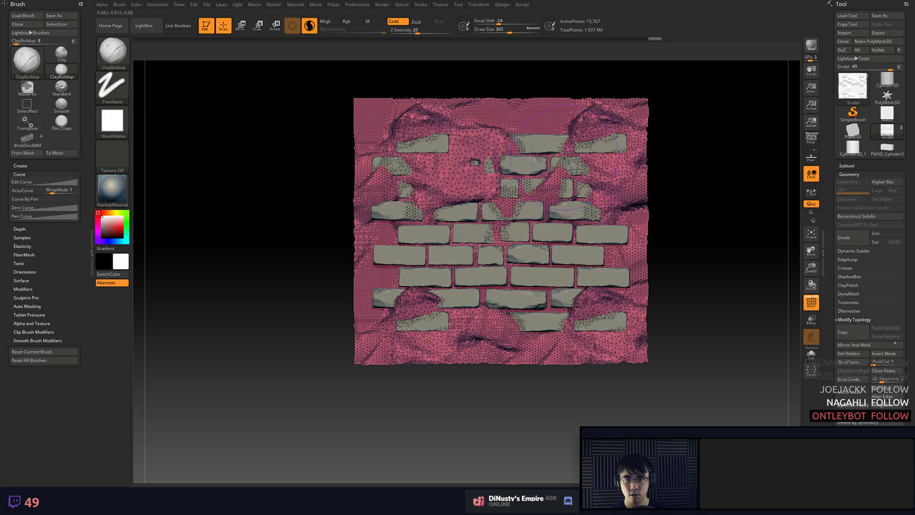
{"action": "left_click_drag", "start_coordinate": [560, 168], "coordinate": [547, 151]}
{"action": "mouse_move", "coordinate": [530, 302]}
{"action": "left_mouse_down"}
{"action": "mouse_move", "coordinate": [517, 315]}
{"action": "mouse_move", "coordinate": [572, 317]}
{"action": "mouse_move", "coordinate": [611, 305]}
{"action": "mouse_move", "coordinate": [564, 298]}
{"action": "left_mouse_up"}
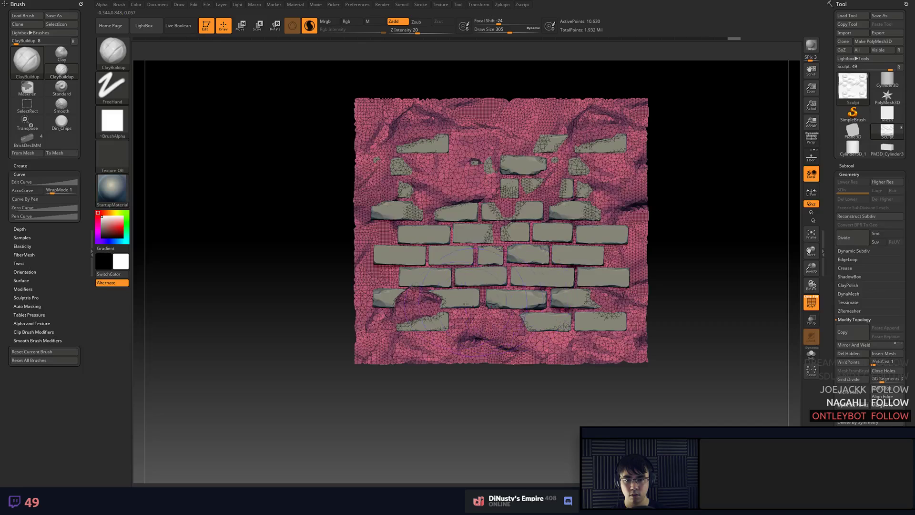
- Build up more mortar over the bricks in the wall's centre, left side and lower left area
{"action": "left_click_drag", "start_coordinate": [431, 293], "coordinate": [418, 288]}
{"action": "left_click_drag", "start_coordinate": [400, 234], "coordinate": [405, 218]}
{"action": "left_click_drag", "start_coordinate": [465, 229], "coordinate": [491, 252]}
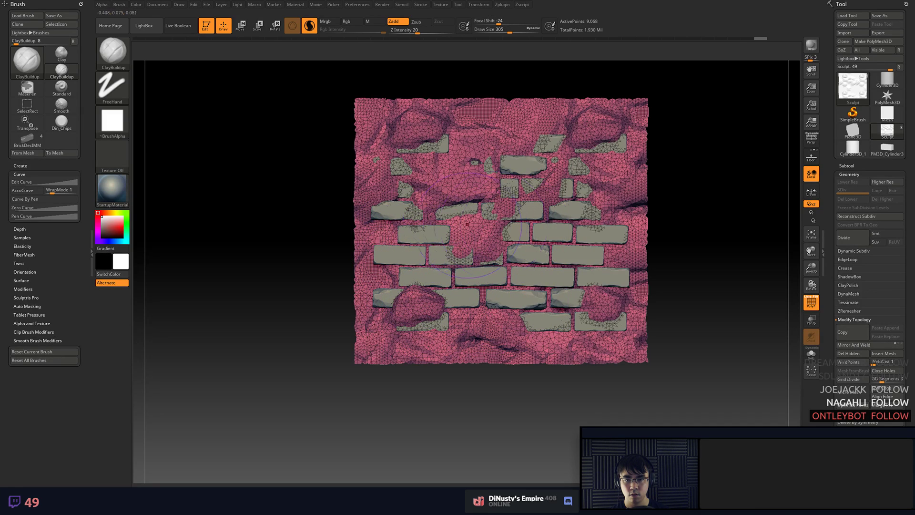
{"action": "left_click_drag", "start_coordinate": [405, 215], "coordinate": [418, 225]}
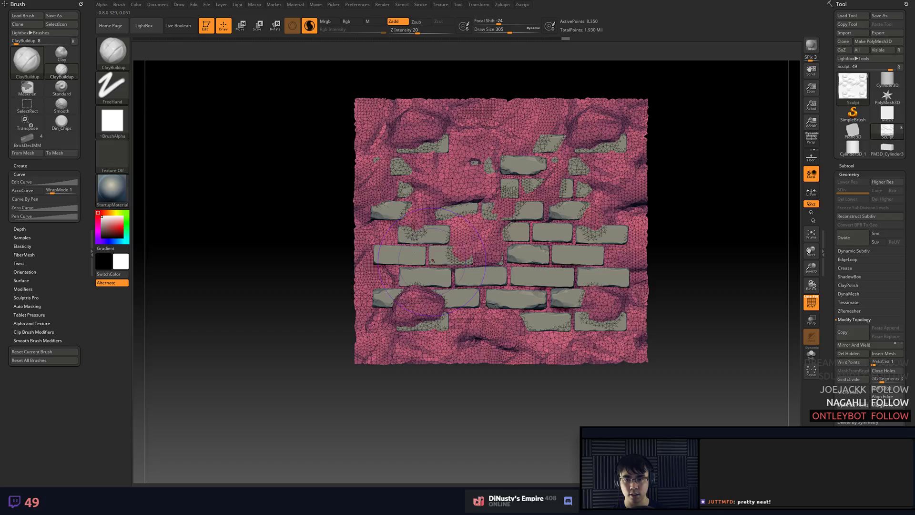
{"action": "left_click_drag", "start_coordinate": [432, 261], "coordinate": [457, 257]}
{"action": "left_click_drag", "start_coordinate": [411, 282], "coordinate": [387, 267]}
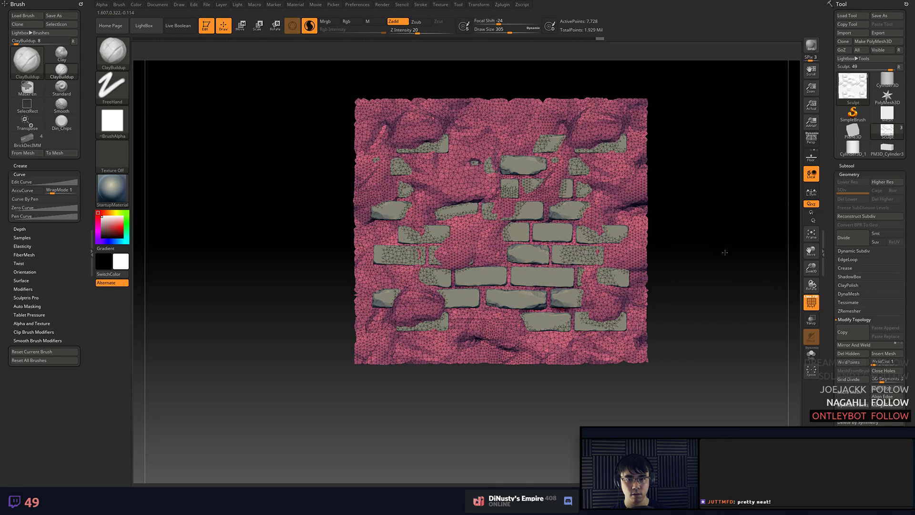
- Hide the wireframe, set the draw size to 77, carve mortar off the partly covered brick near the wall's centre and undo the last stroke
{"action": "key", "text": "shift+f"}
{"action": "left_click_drag", "start_coordinate": [721, 217], "coordinate": [705, 314], "text": "alt"}
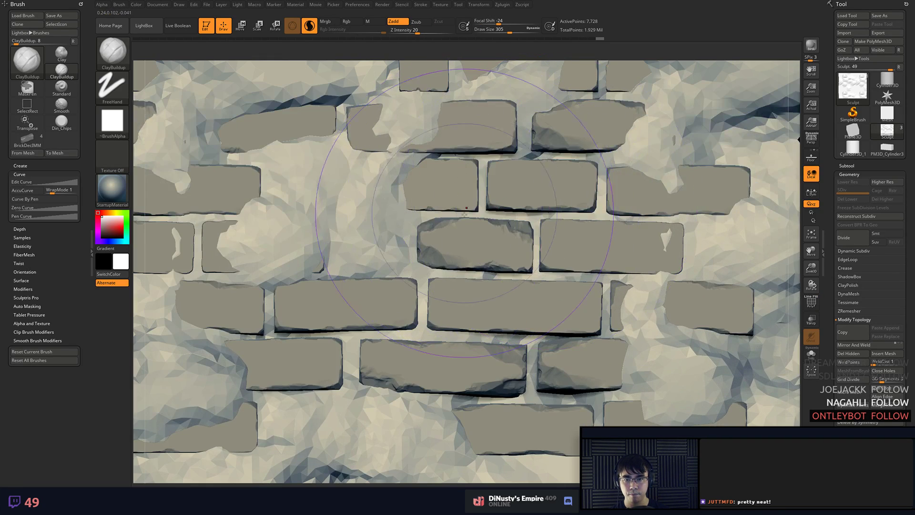
{"action": "key", "text": "space"}
{"action": "left_click_drag", "start_coordinate": [465, 215], "coordinate": [447, 215]}
{"action": "right_click_drag", "start_coordinate": [429, 115], "coordinate": [518, 147], "text": "alt"}
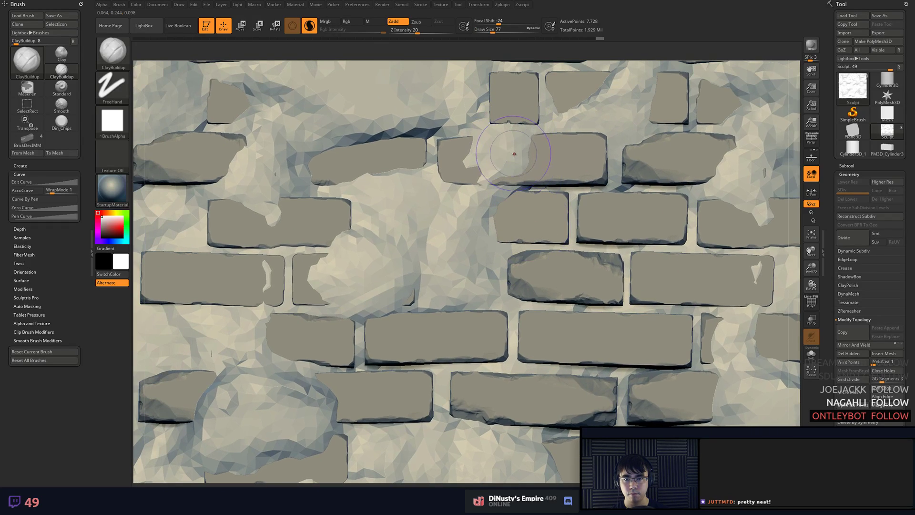
{"action": "left_click_drag", "start_coordinate": [514, 154], "coordinate": [493, 152], "text": "alt"}
{"action": "right_click_drag", "start_coordinate": [493, 153], "coordinate": [492, 146]}
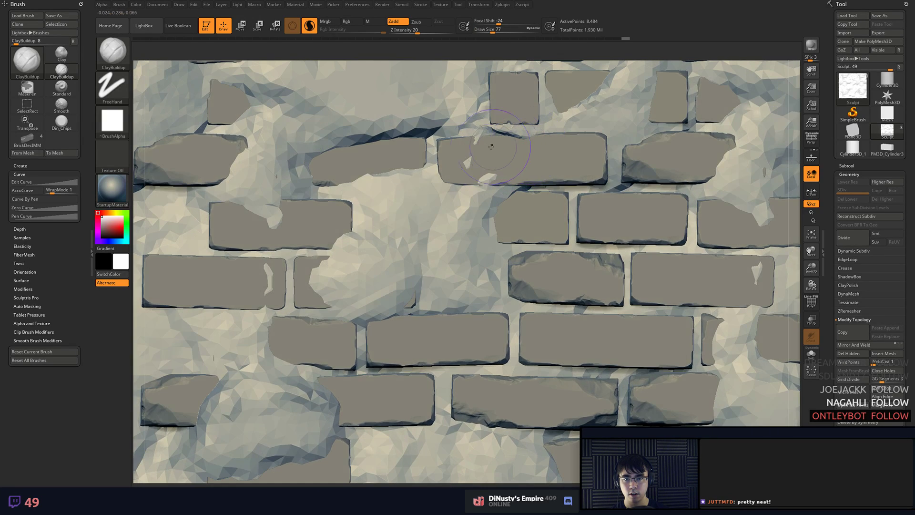
{"action": "key", "text": "ctrl+z"}
- Set Z Intensity to 9 and draw size to 54, and carve the mortar back around the central bricks, undoing a trial stroke
{"action": "left_click_drag", "start_coordinate": [427, 35], "coordinate": [410, 35]}
{"action": "mouse_move", "coordinate": [494, 193]}
{"action": "left_mouse_down"}
{"action": "mouse_move", "coordinate": [508, 205]}
{"action": "mouse_move", "coordinate": [493, 203]}
{"action": "mouse_move", "coordinate": [475, 222]}
{"action": "mouse_move", "coordinate": [490, 219]}
{"action": "mouse_move", "coordinate": [459, 221]}
{"action": "mouse_move", "coordinate": [421, 193]}
{"action": "mouse_move", "coordinate": [484, 203]}
{"action": "left_mouse_up"}
{"action": "key", "text": "ctrl+z"}
{"action": "key", "text": "space"}
{"action": "mouse_move", "coordinate": [435, 189]}
{"action": "left_mouse_down", "text": "alt"}
{"action": "mouse_move", "coordinate": [485, 214]}
{"action": "mouse_move", "coordinate": [494, 245]}
{"action": "mouse_move", "coordinate": [518, 251]}
{"action": "left_mouse_up", "text": "alt"}
{"action": "key", "text": "space"}
{"action": "left_click_drag", "start_coordinate": [505, 233], "coordinate": [509, 232]}
{"action": "mouse_move", "coordinate": [422, 202]}
{"action": "left_mouse_down", "text": "alt"}
{"action": "mouse_move", "coordinate": [379, 208]}
{"action": "mouse_move", "coordinate": [371, 265]}
{"action": "left_mouse_up", "text": "alt"}
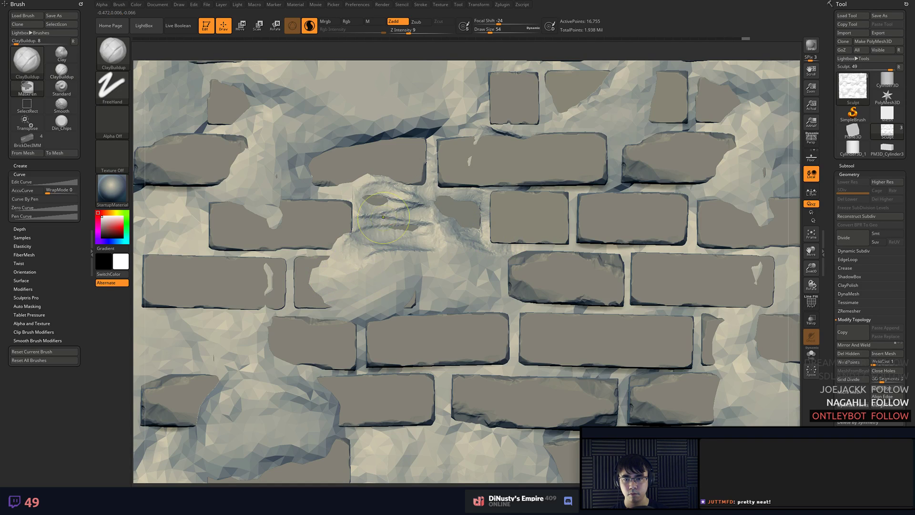
- Undo the trial strokes, set the draw size to 68, and sculpt the mortar around the bricks in the wall's centre
{"action": "key", "text": "ctrl+z"}
{"action": "key", "text": "space"}
{"action": "mouse_move", "coordinate": [382, 215]}
{"action": "left_mouse_down"}
{"action": "mouse_move", "coordinate": [407, 226]}
{"action": "mouse_move", "coordinate": [381, 245]}
{"action": "left_mouse_up"}
{"action": "key", "text": "ctrl+z"}
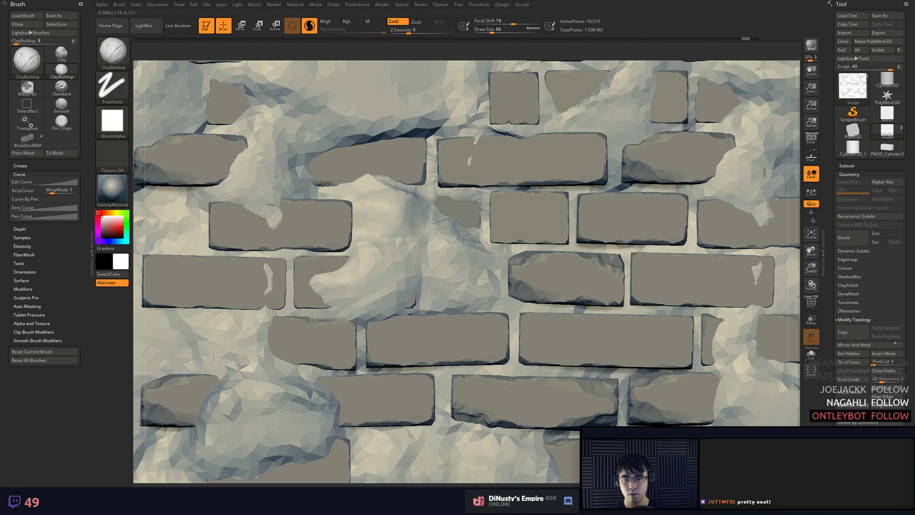
{"action": "mouse_move", "coordinate": [323, 269]}
{"action": "left_mouse_down"}
{"action": "mouse_move", "coordinate": [362, 257]}
{"action": "mouse_move", "coordinate": [419, 267]}
{"action": "mouse_move", "coordinate": [429, 297]}
{"action": "mouse_move", "coordinate": [465, 311]}
{"action": "mouse_move", "coordinate": [463, 258]}
{"action": "mouse_move", "coordinate": [470, 298]}
{"action": "mouse_move", "coordinate": [493, 286]}
{"action": "mouse_move", "coordinate": [512, 314]}
{"action": "left_mouse_up"}
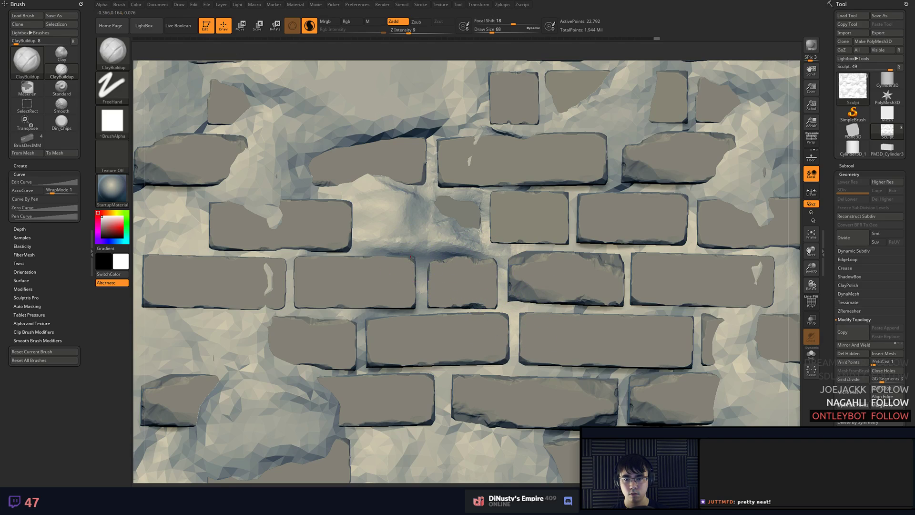
{"action": "mouse_move", "coordinate": [412, 258]}
{"action": "left_mouse_down"}
{"action": "mouse_move", "coordinate": [427, 291]}
{"action": "mouse_move", "coordinate": [453, 238]}
{"action": "mouse_move", "coordinate": [542, 262]}
{"action": "mouse_move", "coordinate": [505, 291]}
{"action": "mouse_move", "coordinate": [563, 305]}
{"action": "mouse_move", "coordinate": [628, 289]}
{"action": "mouse_move", "coordinate": [627, 246]}
{"action": "mouse_move", "coordinate": [548, 229]}
{"action": "mouse_move", "coordinate": [580, 247]}
{"action": "mouse_move", "coordinate": [519, 222]}
{"action": "mouse_move", "coordinate": [542, 236]}
{"action": "mouse_move", "coordinate": [512, 262]}
{"action": "mouse_move", "coordinate": [539, 283]}
{"action": "mouse_move", "coordinate": [615, 286]}
{"action": "mouse_move", "coordinate": [638, 300]}
{"action": "mouse_move", "coordinate": [677, 296]}
{"action": "left_mouse_up"}
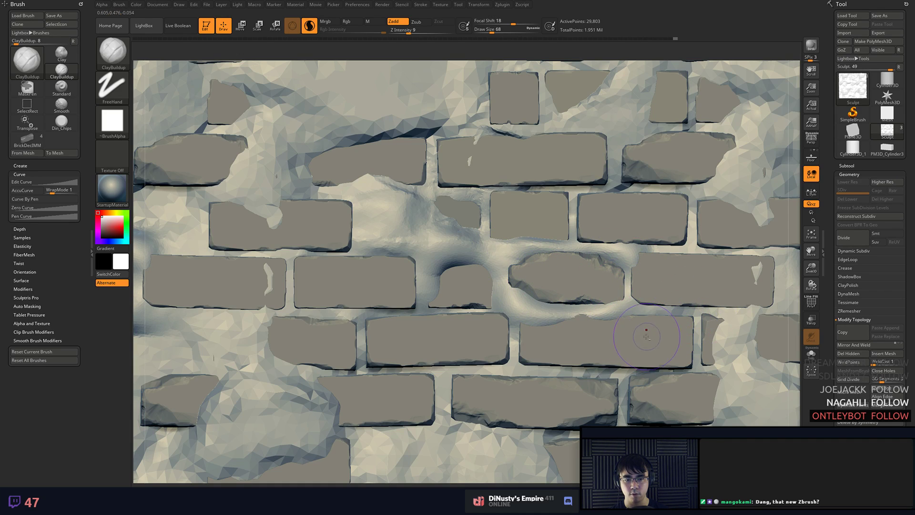
- Sculpt mortar along the bricks below the wall's centre and carve it off the partly covered brick in the lower left area
{"action": "mouse_move", "coordinate": [646, 336]}
{"action": "left_mouse_down"}
{"action": "mouse_move", "coordinate": [568, 316]}
{"action": "mouse_move", "coordinate": [501, 332]}
{"action": "left_mouse_up"}
{"action": "mouse_move", "coordinate": [497, 346]}
{"action": "left_mouse_down"}
{"action": "mouse_move", "coordinate": [563, 372]}
{"action": "mouse_move", "coordinate": [622, 377]}
{"action": "left_mouse_up"}
{"action": "mouse_move", "coordinate": [598, 375]}
{"action": "right_mouse_down", "text": "alt"}
{"action": "mouse_move", "coordinate": [588, 327]}
{"action": "mouse_move", "coordinate": [573, 338]}
{"action": "right_mouse_up", "text": "alt"}
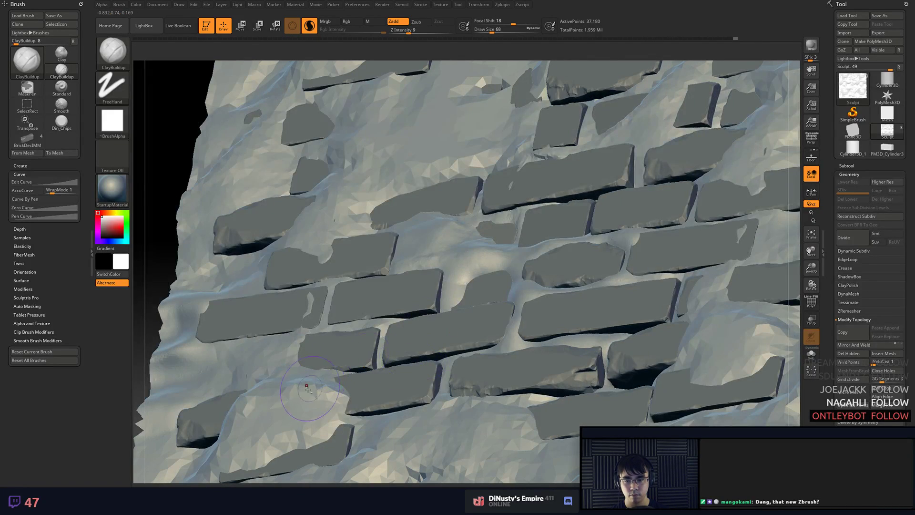
{"action": "mouse_move", "coordinate": [308, 390]}
{"action": "left_mouse_down", "text": "alt"}
{"action": "mouse_move", "coordinate": [318, 403]}
{"action": "mouse_move", "coordinate": [280, 422]}
{"action": "mouse_move", "coordinate": [260, 415]}
{"action": "mouse_move", "coordinate": [331, 394]}
{"action": "left_mouse_up", "text": "alt"}
{"action": "mouse_move", "coordinate": [332, 394]}
{"action": "right_mouse_down"}
{"action": "mouse_move", "coordinate": [354, 401]}
{"action": "mouse_move", "coordinate": [423, 360]}
{"action": "mouse_move", "coordinate": [423, 334]}
{"action": "right_mouse_up"}
- Set the draw size to 90 and carve the mortar off the partly covered bricks left of the wall's centre
{"action": "key", "text": "space"}
{"action": "left_click", "coordinate": [422, 370]}
{"action": "mouse_move", "coordinate": [371, 333]}
{"action": "left_mouse_down"}
{"action": "mouse_move", "coordinate": [359, 396]}
{"action": "mouse_move", "coordinate": [362, 328]}
{"action": "mouse_move", "coordinate": [419, 324]}
{"action": "mouse_move", "coordinate": [368, 336]}
{"action": "left_mouse_up"}
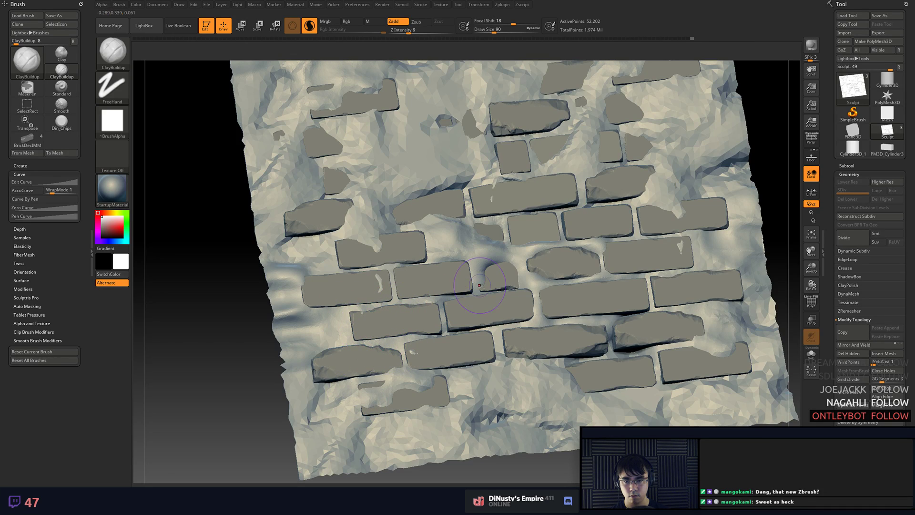
{"action": "left_click_drag", "start_coordinate": [377, 273], "coordinate": [379, 293], "text": "alt"}
{"action": "mouse_move", "coordinate": [358, 209]}
{"action": "left_mouse_down", "text": "alt"}
{"action": "mouse_move", "coordinate": [372, 237]}
{"action": "mouse_move", "coordinate": [479, 249]}
{"action": "mouse_move", "coordinate": [436, 244]}
{"action": "mouse_move", "coordinate": [486, 237]}
{"action": "mouse_move", "coordinate": [549, 259]}
{"action": "left_mouse_up", "text": "alt"}
{"action": "left_click_drag", "start_coordinate": [615, 277], "coordinate": [583, 276]}
{"action": "left_click_drag", "start_coordinate": [602, 318], "coordinate": [553, 323]}
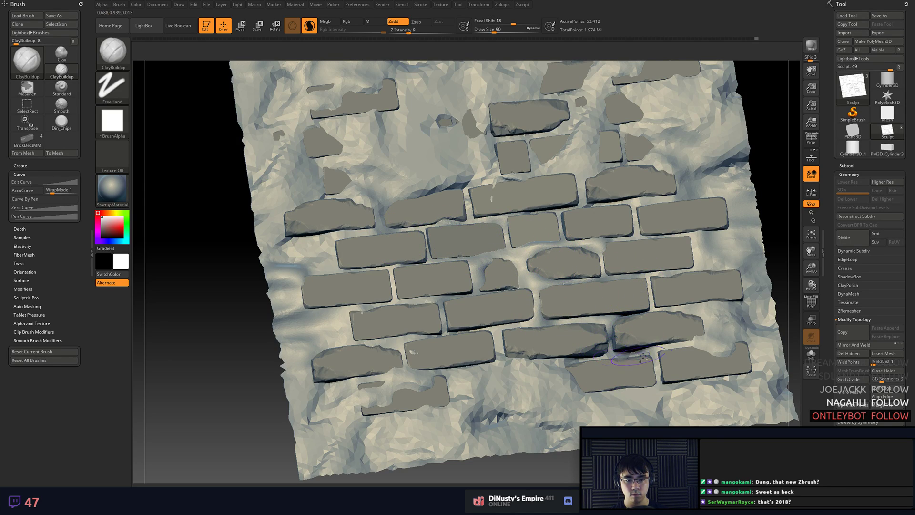
- Carve the mortar off the bottom row of bricks and sculpt the joints between the lower right bricks
{"action": "mouse_move", "coordinate": [580, 374]}
{"action": "left_mouse_down"}
{"action": "mouse_move", "coordinate": [517, 384]}
{"action": "mouse_move", "coordinate": [572, 382]}
{"action": "mouse_move", "coordinate": [596, 367]}
{"action": "mouse_move", "coordinate": [595, 348]}
{"action": "mouse_move", "coordinate": [615, 357]}
{"action": "mouse_move", "coordinate": [591, 364]}
{"action": "mouse_move", "coordinate": [598, 366]}
{"action": "left_mouse_up"}
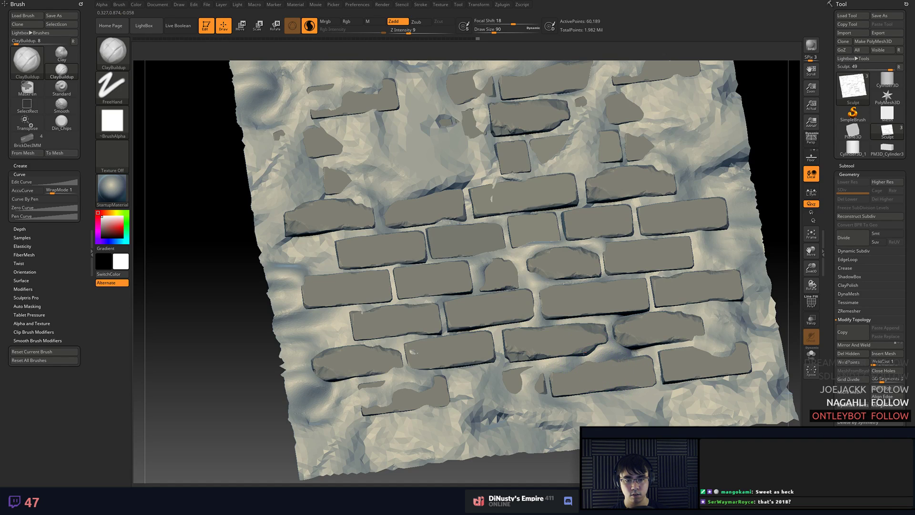
{"action": "mouse_move", "coordinate": [477, 376]}
{"action": "left_mouse_down"}
{"action": "mouse_move", "coordinate": [520, 381]}
{"action": "mouse_move", "coordinate": [448, 410]}
{"action": "mouse_move", "coordinate": [466, 381]}
{"action": "mouse_move", "coordinate": [479, 411]}
{"action": "mouse_move", "coordinate": [429, 419]}
{"action": "mouse_move", "coordinate": [372, 410]}
{"action": "mouse_move", "coordinate": [405, 381]}
{"action": "mouse_move", "coordinate": [476, 384]}
{"action": "mouse_move", "coordinate": [408, 372]}
{"action": "mouse_move", "coordinate": [402, 348]}
{"action": "mouse_move", "coordinate": [420, 370]}
{"action": "mouse_move", "coordinate": [444, 369]}
{"action": "mouse_move", "coordinate": [390, 370]}
{"action": "mouse_move", "coordinate": [370, 393]}
{"action": "left_mouse_up"}
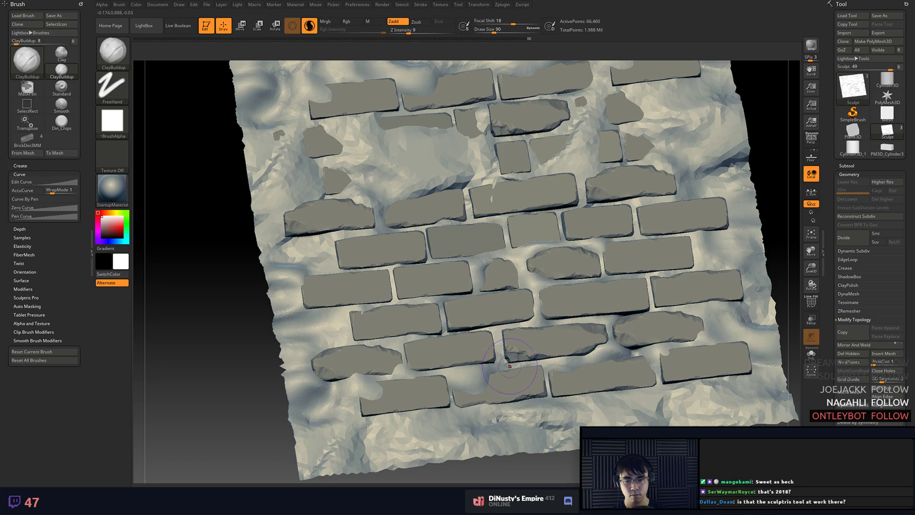
{"action": "left_click_drag", "start_coordinate": [379, 384], "coordinate": [412, 397]}
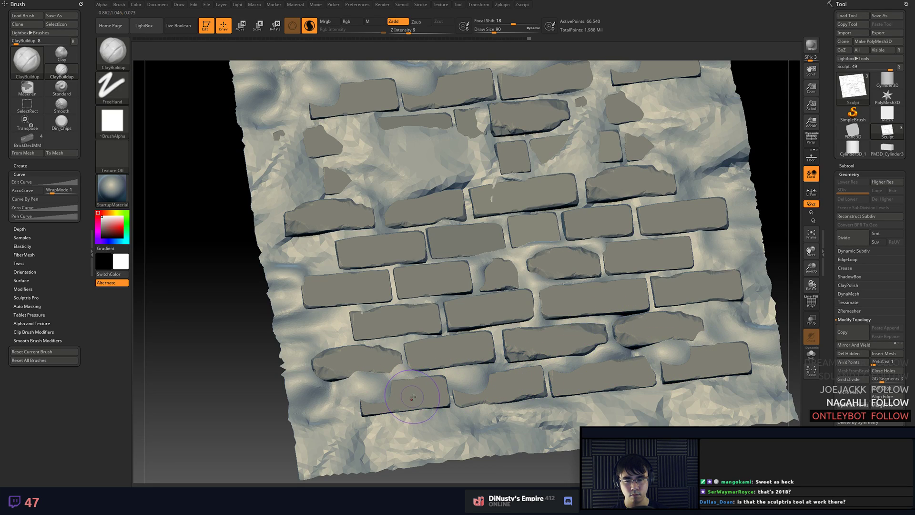
{"action": "mouse_move", "coordinate": [720, 333]}
{"action": "left_mouse_down"}
{"action": "mouse_move", "coordinate": [713, 347]}
{"action": "mouse_move", "coordinate": [733, 373]}
{"action": "mouse_move", "coordinate": [718, 354]}
{"action": "mouse_move", "coordinate": [683, 369]}
{"action": "left_mouse_up"}
- Show the wireframe and sculpt the thick mortar patch above the bricks in the wall's upper centre
{"action": "mouse_move", "coordinate": [672, 344]}
{"action": "right_mouse_down", "text": "alt"}
{"action": "mouse_move", "coordinate": [659, 356]}
{"action": "mouse_move", "coordinate": [643, 345]}
{"action": "right_mouse_up", "text": "alt"}
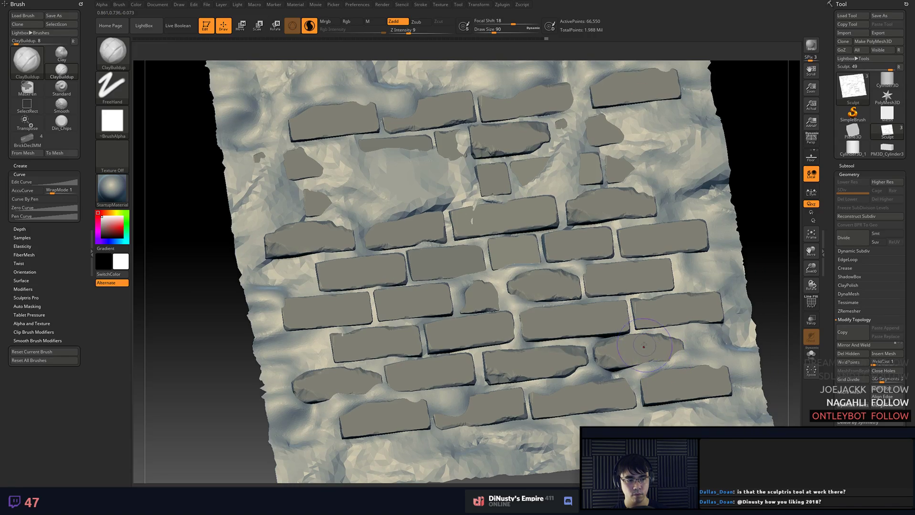
{"action": "right_click_drag", "start_coordinate": [638, 308], "coordinate": [618, 289]}
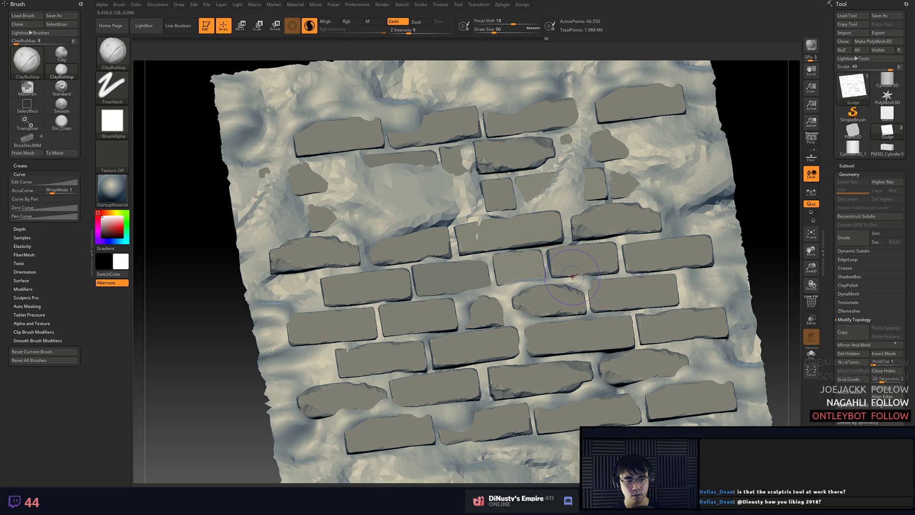
{"action": "right_click_drag", "start_coordinate": [578, 275], "coordinate": [574, 286]}
{"action": "key", "text": "shift+f"}
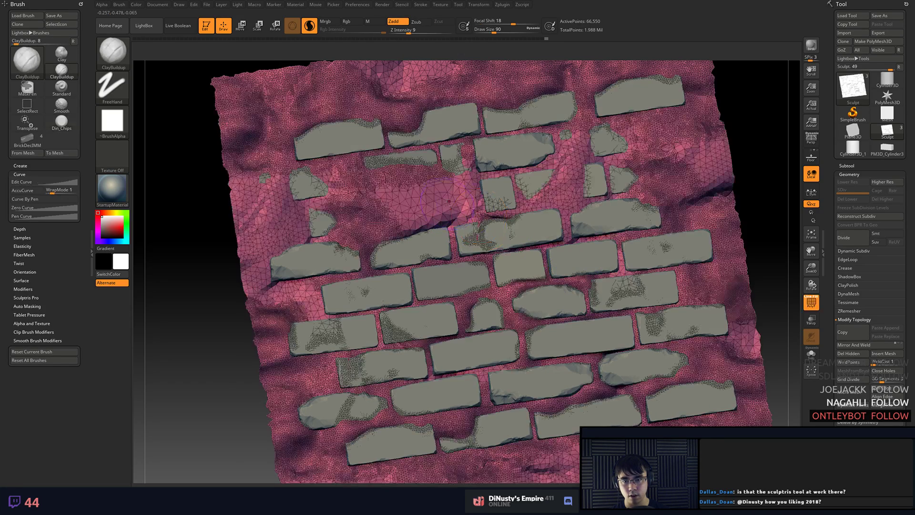
{"action": "right_click_drag", "start_coordinate": [479, 221], "coordinate": [460, 239], "text": "ctrl"}
{"action": "mouse_move", "coordinate": [440, 229]}
{"action": "left_mouse_down"}
{"action": "mouse_move", "coordinate": [454, 246]}
{"action": "mouse_move", "coordinate": [364, 267]}
{"action": "mouse_move", "coordinate": [443, 250]}
{"action": "mouse_move", "coordinate": [379, 217]}
{"action": "mouse_move", "coordinate": [355, 224]}
{"action": "mouse_move", "coordinate": [383, 208]}
{"action": "mouse_move", "coordinate": [333, 247]}
{"action": "mouse_move", "coordinate": [415, 229]}
{"action": "mouse_move", "coordinate": [457, 190]}
{"action": "left_mouse_up"}
- Set the draw size to 101 and rework the mortar in the upper centre area, undoing a trial stroke
{"action": "key", "text": "space"}
{"action": "key", "text": "space"}
{"action": "left_click_drag", "start_coordinate": [449, 100], "coordinate": [458, 101]}
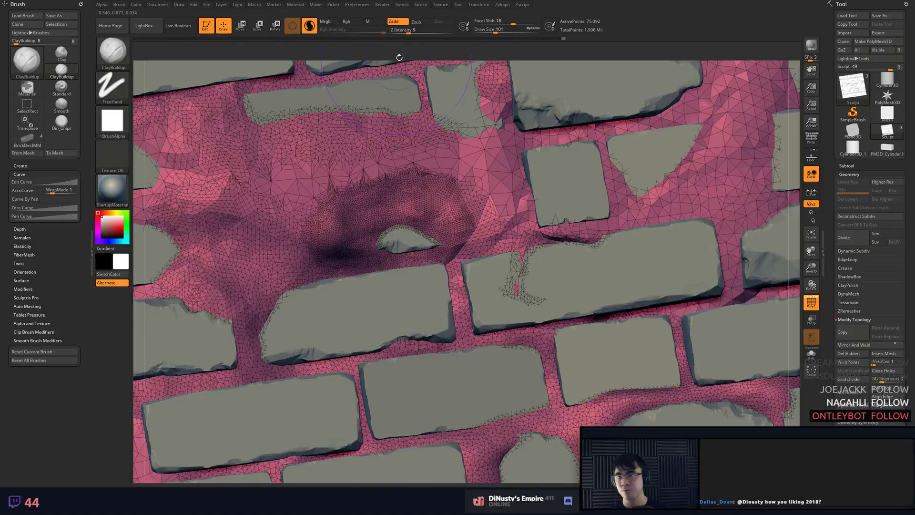
{"action": "mouse_move", "coordinate": [353, 181]}
{"action": "left_mouse_down"}
{"action": "mouse_move", "coordinate": [422, 180]}
{"action": "mouse_move", "coordinate": [477, 203]}
{"action": "left_mouse_up"}
{"action": "key", "text": "ctrl+z"}
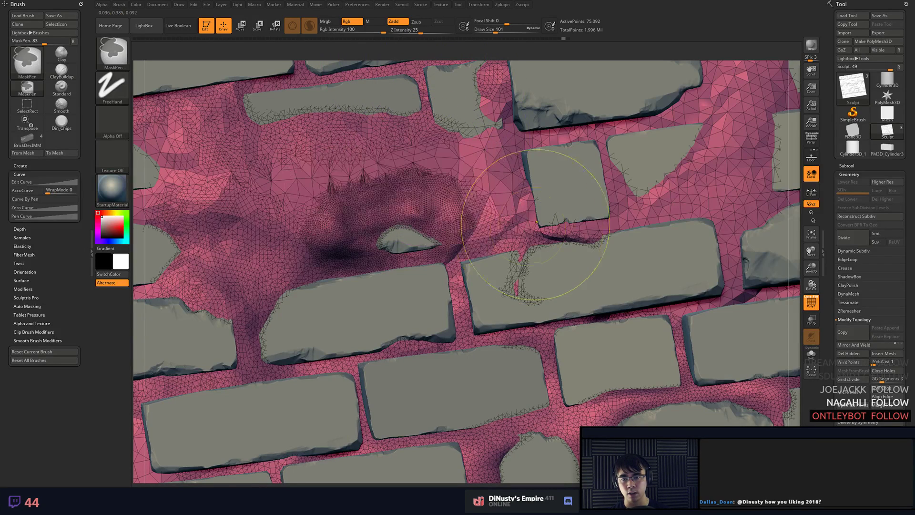
{"action": "left_click_drag", "start_coordinate": [551, 245], "coordinate": [558, 253]}
- Set Z Intensity to 0 and draw size to 51, and brush over the mortar between the upper bricks to refine its mesh
{"action": "key", "text": "shift+f"}
{"action": "right_click_drag", "start_coordinate": [735, 166], "coordinate": [592, 165], "text": "alt"}
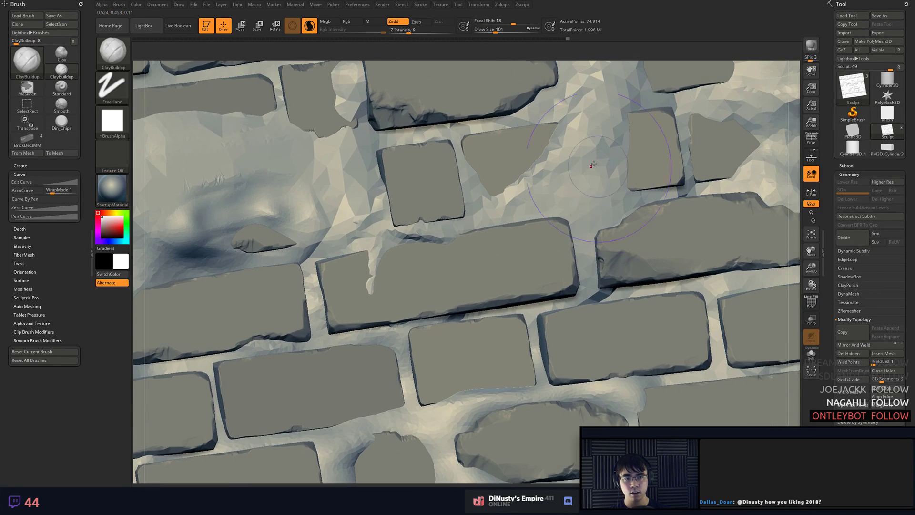
{"action": "right_click_drag", "start_coordinate": [600, 123], "coordinate": [556, 143], "text": "alt"}
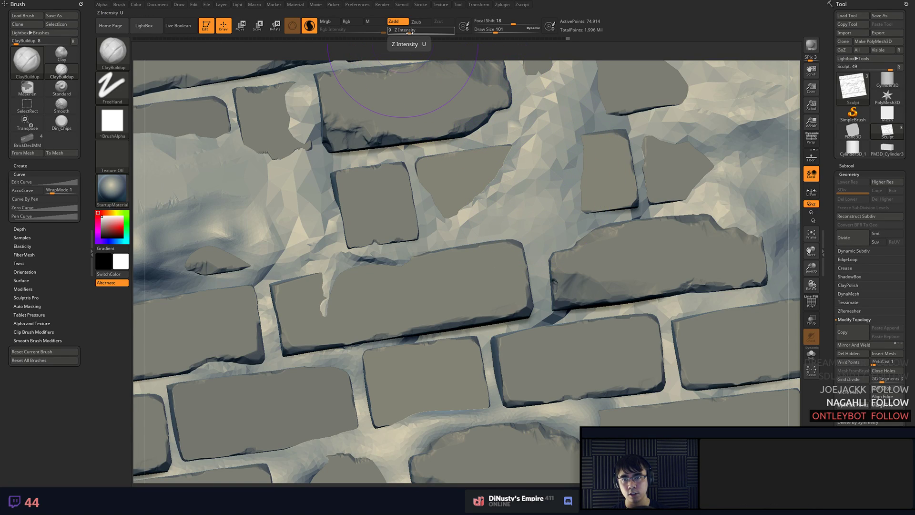
{"action": "left_click_drag", "start_coordinate": [407, 30], "coordinate": [394, 31]}
{"action": "key", "text": "space"}
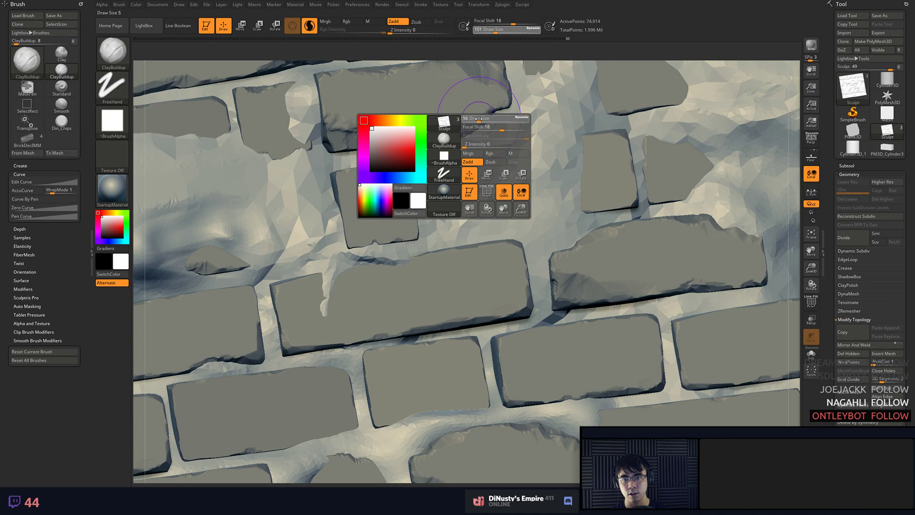
{"action": "key", "text": "space"}
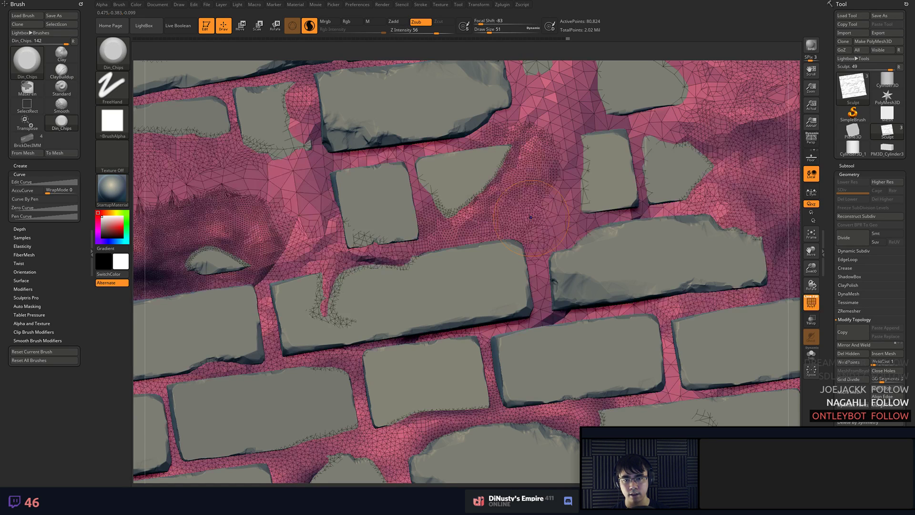
{"action": "key", "text": "shift+f"}
{"action": "mouse_move", "coordinate": [657, 189]}
{"action": "left_mouse_down"}
{"action": "mouse_move", "coordinate": [596, 115]}
{"action": "mouse_move", "coordinate": [515, 105]}
{"action": "mouse_move", "coordinate": [395, 176]}
{"action": "mouse_move", "coordinate": [286, 191]}
{"action": "mouse_move", "coordinate": [424, 193]}
{"action": "left_mouse_up"}
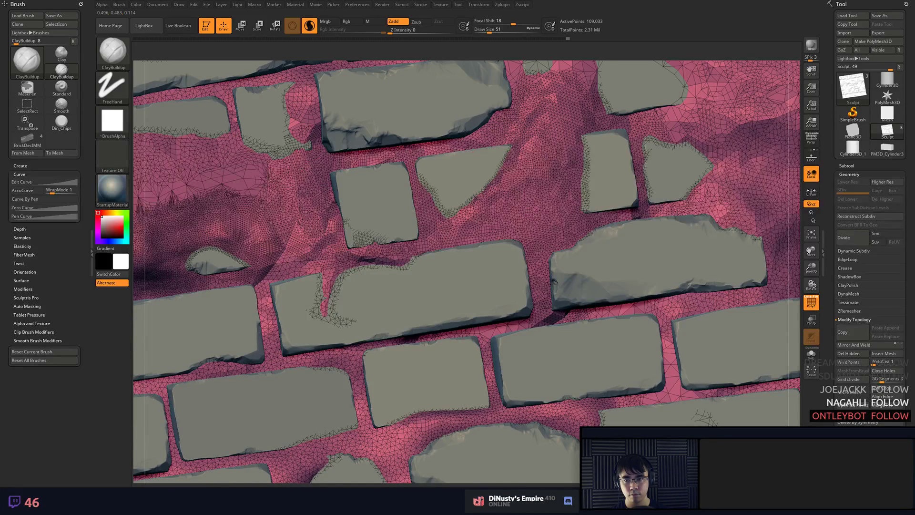
- Hide the wireframe and chip the mortar off the covered brick in the upper centre with the Din_Chips brush
{"action": "key", "text": "shift+f"}
{"action": "key", "text": "2"}
{"action": "mouse_move", "coordinate": [523, 187]}
{"action": "left_mouse_down"}
{"action": "mouse_move", "coordinate": [524, 138]}
{"action": "mouse_move", "coordinate": [470, 236]}
{"action": "left_mouse_up"}
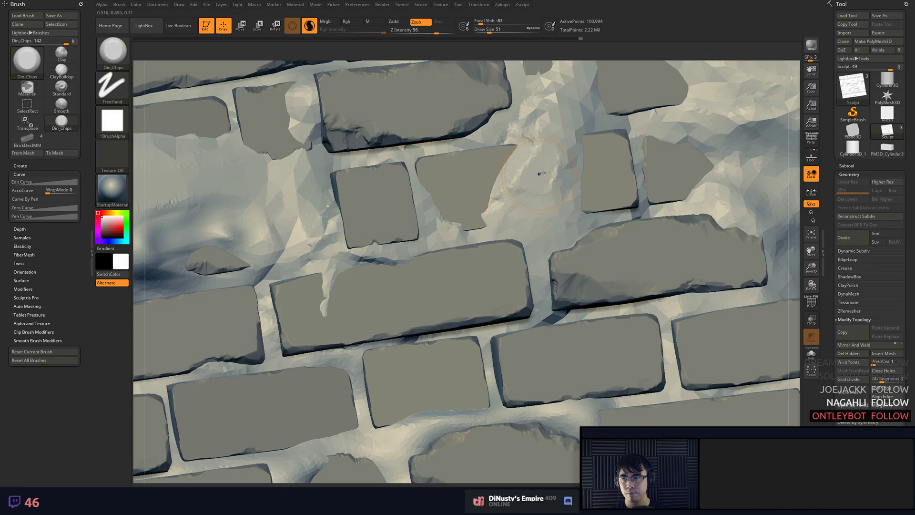
{"action": "mouse_move", "coordinate": [539, 173]}
{"action": "left_mouse_down"}
{"action": "mouse_move", "coordinate": [556, 224]}
{"action": "mouse_move", "coordinate": [558, 188]}
{"action": "mouse_move", "coordinate": [582, 217]}
{"action": "mouse_move", "coordinate": [503, 182]}
{"action": "mouse_move", "coordinate": [524, 143]}
{"action": "mouse_move", "coordinate": [529, 219]}
{"action": "mouse_move", "coordinate": [553, 143]}
{"action": "mouse_move", "coordinate": [513, 215]}
{"action": "mouse_move", "coordinate": [516, 202]}
{"action": "left_mouse_up"}
- Switch to the ClayBuildup brush and brush over the mortar joint beneath the uncovered brick at zero intensity
{"action": "key", "text": "b"}
{"action": "key", "text": "c"}
{"action": "key", "text": "b"}
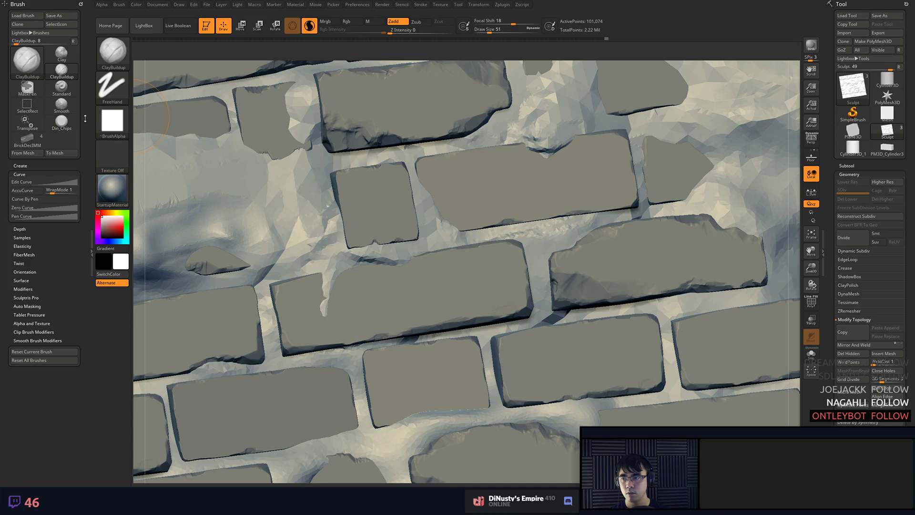
{"action": "left_click_drag", "start_coordinate": [570, 242], "coordinate": [479, 222]}
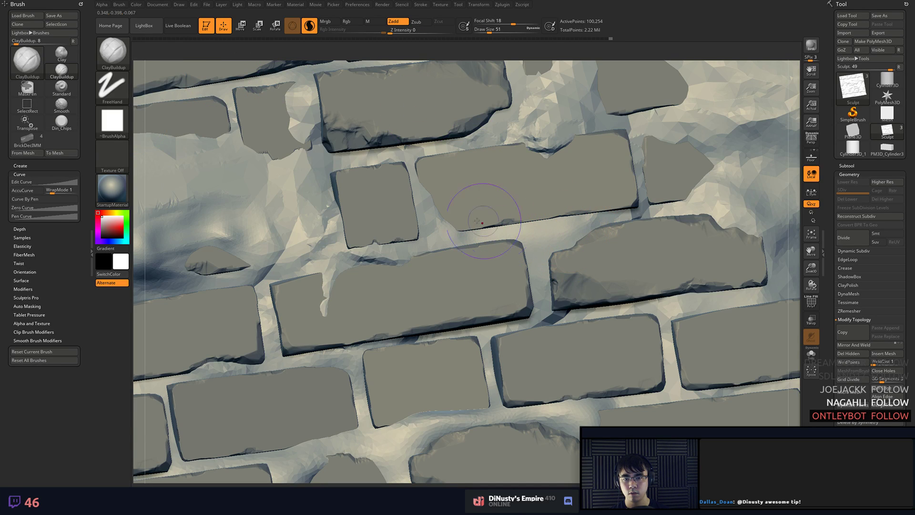
- Set Z Intensity to 8 and build mortar up over the lower edge of the uncovered upper brick
{"action": "left_click", "coordinate": [407, 34]}
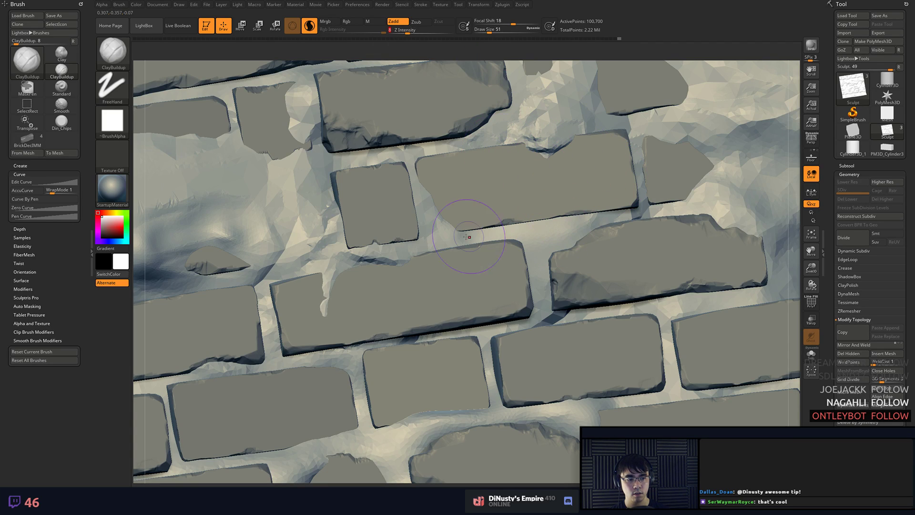
{"action": "left_click_drag", "start_coordinate": [467, 236], "coordinate": [567, 189]}
{"action": "key", "text": "shift"}
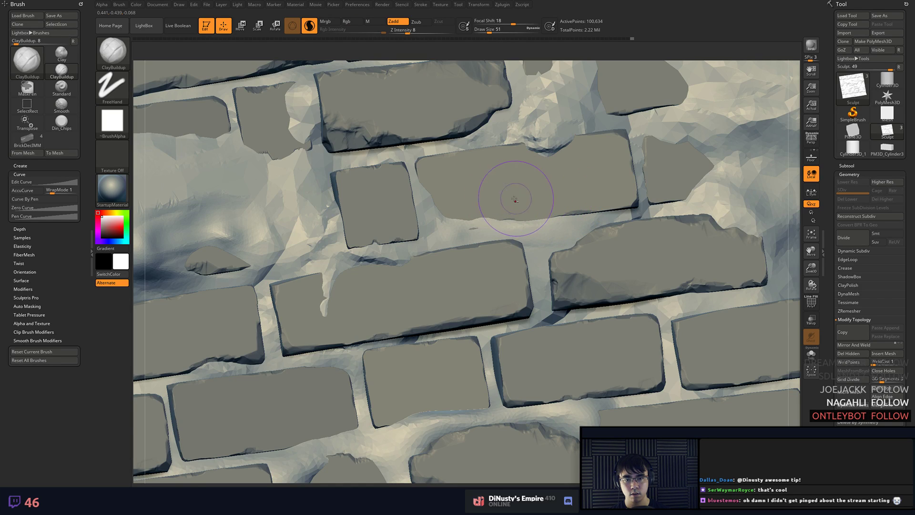
{"action": "left_click_drag", "start_coordinate": [474, 228], "coordinate": [447, 217]}
- Set Focal Shift to -37 and sculpt and smooth the mortar along the top of the uncovered upper brick
{"action": "key", "text": "space"}
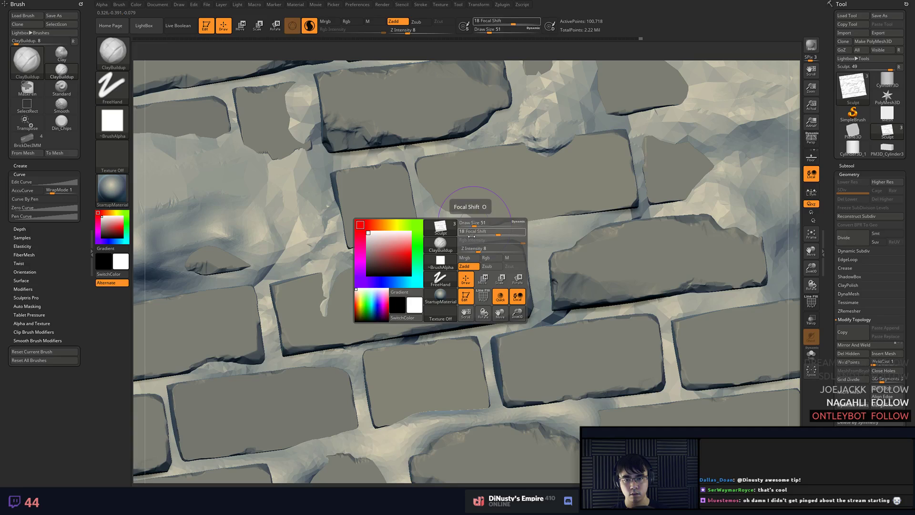
{"action": "left_click_drag", "start_coordinate": [497, 231], "coordinate": [482, 231]}
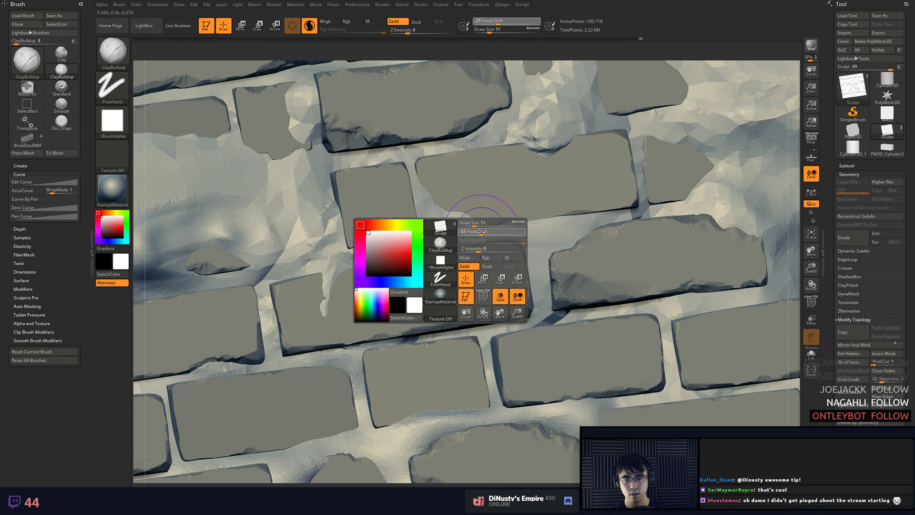
{"action": "left_click_drag", "start_coordinate": [567, 142], "coordinate": [530, 136]}
{"action": "right_click_drag", "start_coordinate": [563, 120], "coordinate": [512, 186], "text": "alt"}
{"action": "mouse_move", "coordinate": [512, 186]}
{"action": "left_mouse_down", "text": "shift"}
{"action": "mouse_move", "coordinate": [500, 183]}
{"action": "mouse_move", "coordinate": [496, 157]}
{"action": "left_mouse_up", "text": "shift"}
- Set the draw size to 62 and carve the mortar off the covered bricks in the wall's upper right area
{"action": "right_click_drag", "start_coordinate": [506, 189], "coordinate": [556, 190], "text": "ctrl"}
{"action": "mouse_move", "coordinate": [503, 168]}
{"action": "left_mouse_down", "text": "alt"}
{"action": "mouse_move", "coordinate": [470, 195]}
{"action": "mouse_move", "coordinate": [511, 198]}
{"action": "left_mouse_up", "text": "alt"}
{"action": "mouse_move", "coordinate": [522, 165]}
{"action": "left_mouse_down", "text": "alt"}
{"action": "mouse_move", "coordinate": [549, 177]}
{"action": "mouse_move", "coordinate": [525, 189]}
{"action": "mouse_move", "coordinate": [547, 198]}
{"action": "mouse_move", "coordinate": [547, 164]}
{"action": "left_mouse_up", "text": "alt"}
{"action": "right_click", "coordinate": [545, 189]}
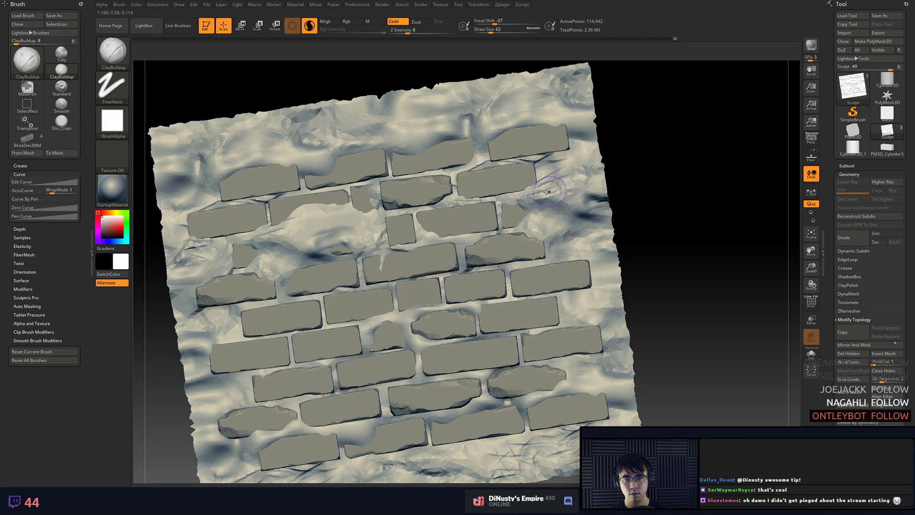
{"action": "mouse_move", "coordinate": [522, 201]}
{"action": "left_mouse_down", "text": "alt"}
{"action": "mouse_move", "coordinate": [562, 203]}
{"action": "mouse_move", "coordinate": [530, 222]}
{"action": "mouse_move", "coordinate": [554, 217]}
{"action": "mouse_move", "coordinate": [535, 196]}
{"action": "mouse_move", "coordinate": [557, 207]}
{"action": "mouse_move", "coordinate": [573, 182]}
{"action": "mouse_move", "coordinate": [553, 190]}
{"action": "left_mouse_up", "text": "alt"}
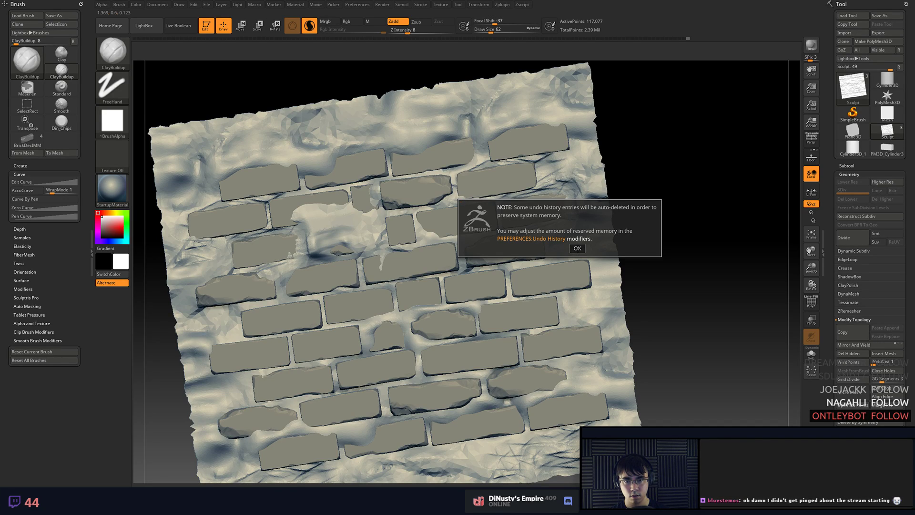
- Dismiss the undo history note and carve the remaining mortar off the covered bricks in the upper right and upper left areas
{"action": "left_click", "coordinate": [577, 249]}
{"action": "mouse_move", "coordinate": [578, 209]}
{"action": "left_mouse_down", "text": "alt"}
{"action": "mouse_move", "coordinate": [572, 197]}
{"action": "mouse_move", "coordinate": [582, 221]}
{"action": "left_mouse_up", "text": "alt"}
{"action": "mouse_move", "coordinate": [555, 181]}
{"action": "left_mouse_down", "text": "alt"}
{"action": "mouse_move", "coordinate": [584, 177]}
{"action": "mouse_move", "coordinate": [596, 193]}
{"action": "mouse_move", "coordinate": [560, 179]}
{"action": "left_mouse_up", "text": "alt"}
{"action": "mouse_move", "coordinate": [536, 227]}
{"action": "left_mouse_down", "text": "alt"}
{"action": "mouse_move", "coordinate": [548, 241]}
{"action": "mouse_move", "coordinate": [543, 260]}
{"action": "mouse_move", "coordinate": [542, 243]}
{"action": "mouse_move", "coordinate": [429, 237]}
{"action": "left_mouse_up", "text": "alt"}
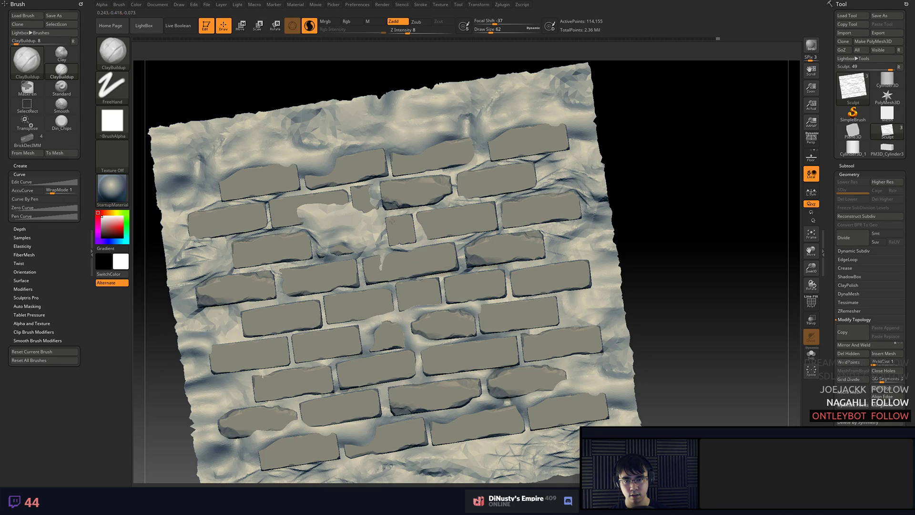
{"action": "mouse_move", "coordinate": [319, 208]}
{"action": "left_mouse_down"}
{"action": "mouse_move", "coordinate": [338, 233]}
{"action": "mouse_move", "coordinate": [323, 219]}
{"action": "mouse_move", "coordinate": [365, 221]}
{"action": "left_mouse_up"}
{"action": "mouse_move", "coordinate": [281, 232]}
{"action": "left_mouse_down"}
{"action": "mouse_move", "coordinate": [331, 227]}
{"action": "mouse_move", "coordinate": [317, 241]}
{"action": "mouse_move", "coordinate": [329, 250]}
{"action": "mouse_move", "coordinate": [359, 244]}
{"action": "left_mouse_up"}
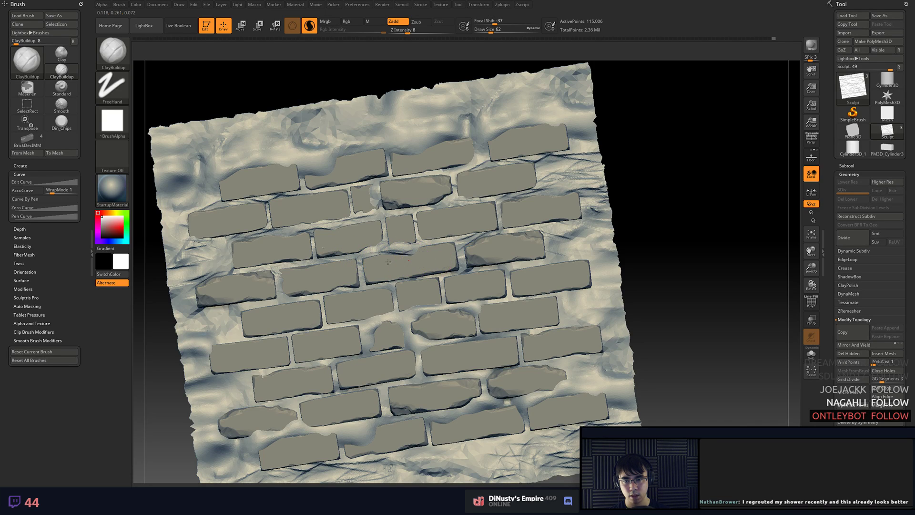
- Sculpt mortar around the central and lower bricks, and carve it off the small rounded brick near the wall's centre
{"action": "right_click_drag", "start_coordinate": [466, 284], "coordinate": [470, 249], "text": "alt"}
{"action": "right_click_drag", "start_coordinate": [518, 233], "coordinate": [514, 228], "text": "alt"}
{"action": "right_click_drag", "start_coordinate": [586, 305], "coordinate": [592, 283], "text": "alt"}
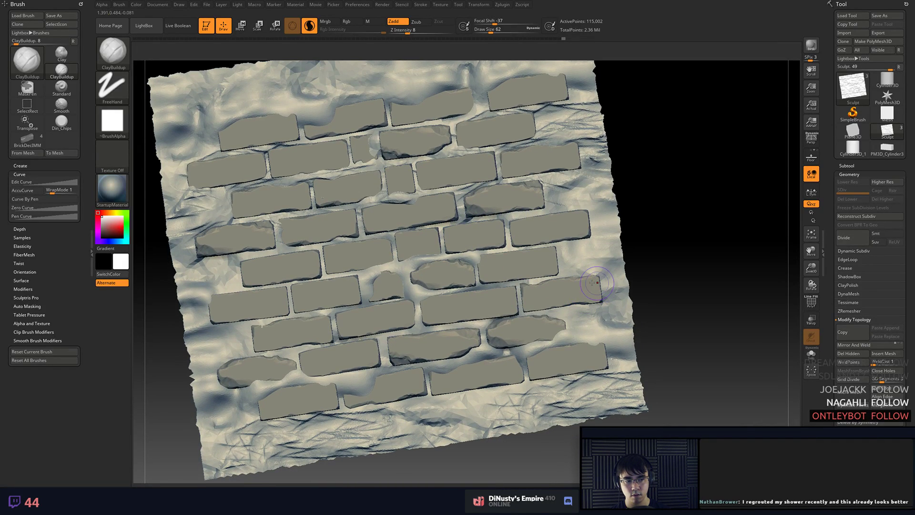
{"action": "left_click_drag", "start_coordinate": [427, 285], "coordinate": [509, 286]}
{"action": "left_click_drag", "start_coordinate": [471, 263], "coordinate": [504, 262]}
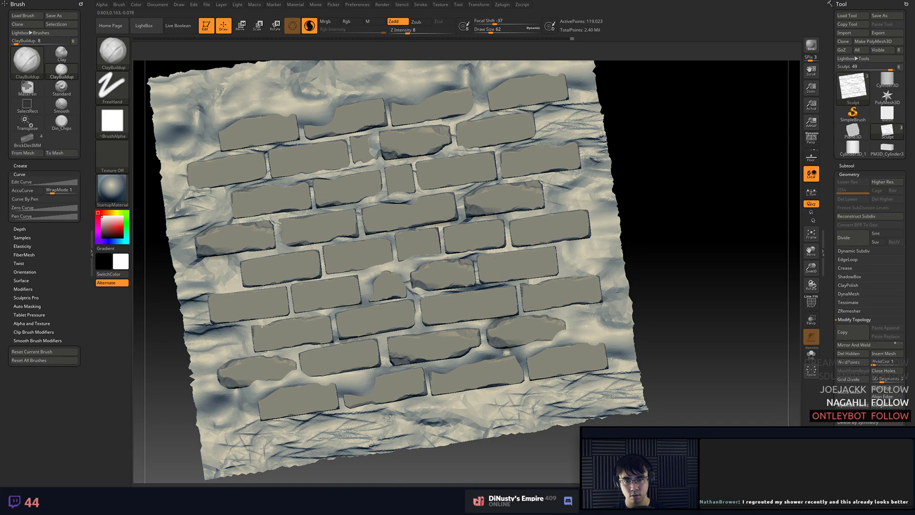
{"action": "mouse_move", "coordinate": [447, 260]}
{"action": "left_mouse_down", "text": "alt"}
{"action": "mouse_move", "coordinate": [463, 259]}
{"action": "mouse_move", "coordinate": [369, 276]}
{"action": "left_mouse_up", "text": "alt"}
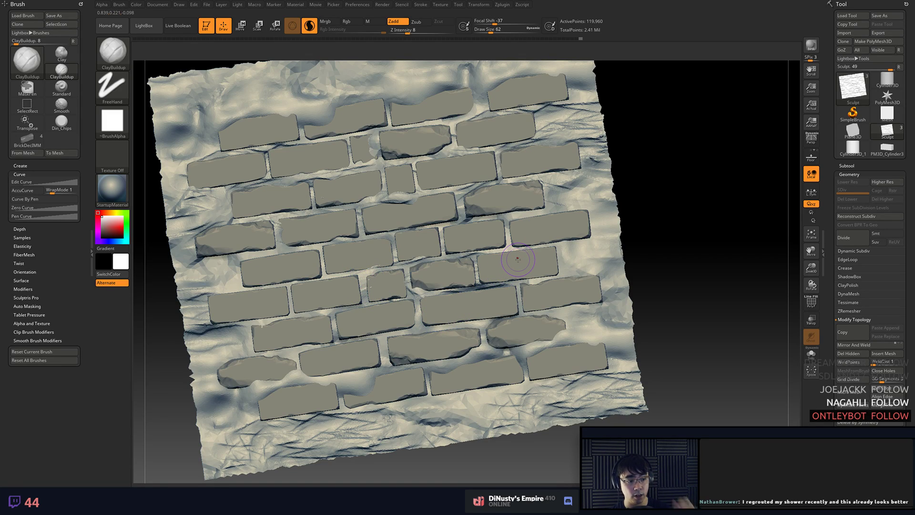
{"action": "left_click_drag", "start_coordinate": [498, 336], "coordinate": [464, 353]}
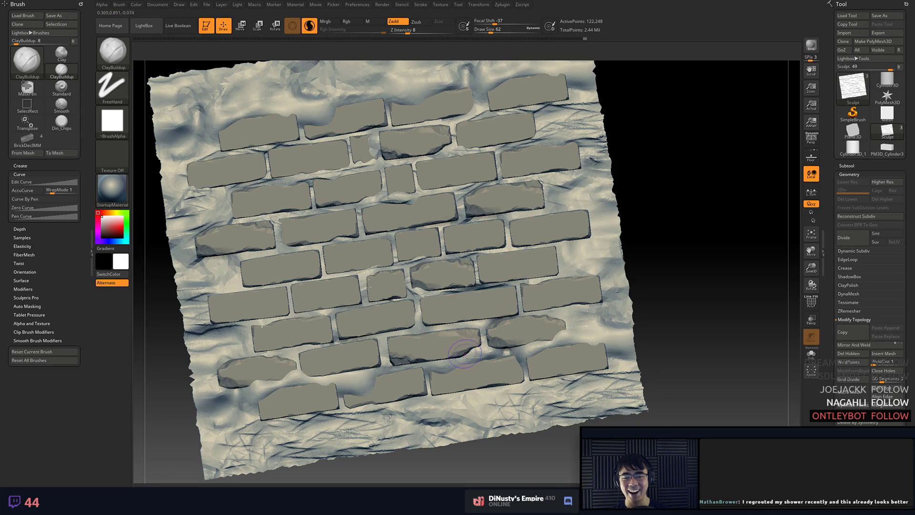
{"action": "left_click_drag", "start_coordinate": [524, 349], "coordinate": [500, 357]}
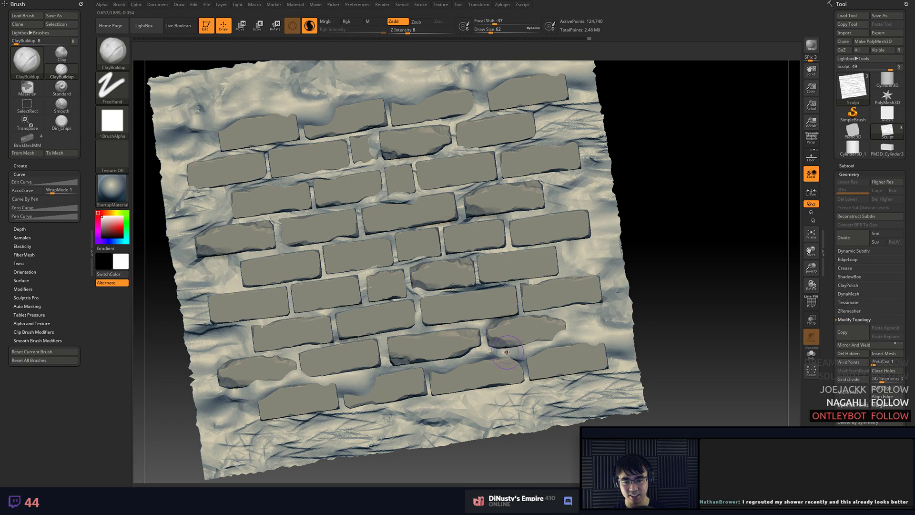
- Set Z Intensity to 5 and reshape the mortar over the partly covered bricks in the top and bottom rows
{"action": "mouse_move", "coordinate": [573, 340]}
{"action": "left_mouse_down"}
{"action": "mouse_move", "coordinate": [540, 344]}
{"action": "mouse_move", "coordinate": [566, 333]}
{"action": "mouse_move", "coordinate": [528, 340]}
{"action": "left_mouse_up"}
{"action": "type", "text": "5"}
{"action": "key", "text": "Return"}
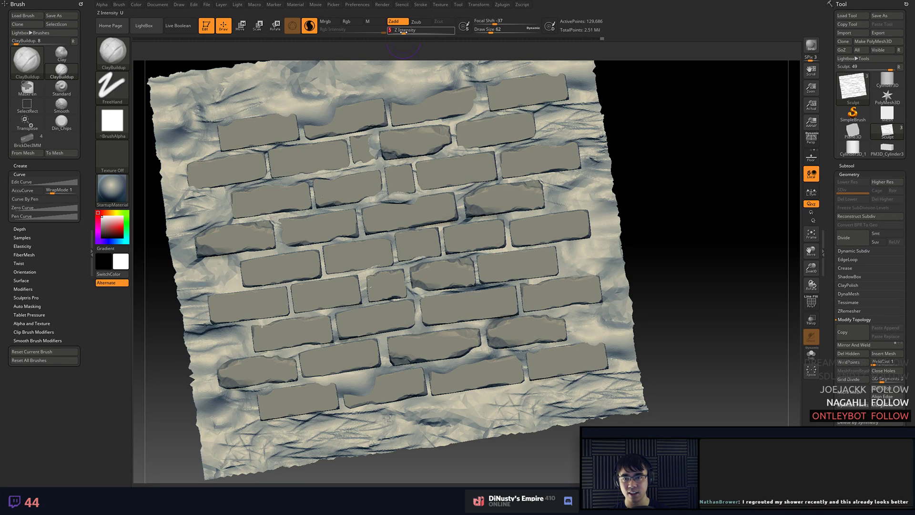
{"action": "mouse_move", "coordinate": [326, 117]}
{"action": "left_mouse_down", "text": "alt"}
{"action": "mouse_move", "coordinate": [295, 112]}
{"action": "mouse_move", "coordinate": [334, 104]}
{"action": "left_mouse_up", "text": "alt"}
{"action": "mouse_move", "coordinate": [394, 104]}
{"action": "left_mouse_down", "text": "alt"}
{"action": "mouse_move", "coordinate": [441, 90]}
{"action": "mouse_move", "coordinate": [396, 95]}
{"action": "mouse_move", "coordinate": [446, 85]}
{"action": "mouse_move", "coordinate": [364, 95]}
{"action": "left_mouse_up", "text": "alt"}
{"action": "mouse_move", "coordinate": [376, 135]}
{"action": "left_mouse_down"}
{"action": "mouse_move", "coordinate": [370, 156]}
{"action": "mouse_move", "coordinate": [368, 142]}
{"action": "mouse_move", "coordinate": [333, 177]}
{"action": "mouse_move", "coordinate": [350, 199]}
{"action": "left_mouse_up"}
{"action": "mouse_move", "coordinate": [352, 431]}
{"action": "left_mouse_down"}
{"action": "mouse_move", "coordinate": [296, 415]}
{"action": "mouse_move", "coordinate": [342, 414]}
{"action": "mouse_move", "coordinate": [344, 379]}
{"action": "left_mouse_up"}
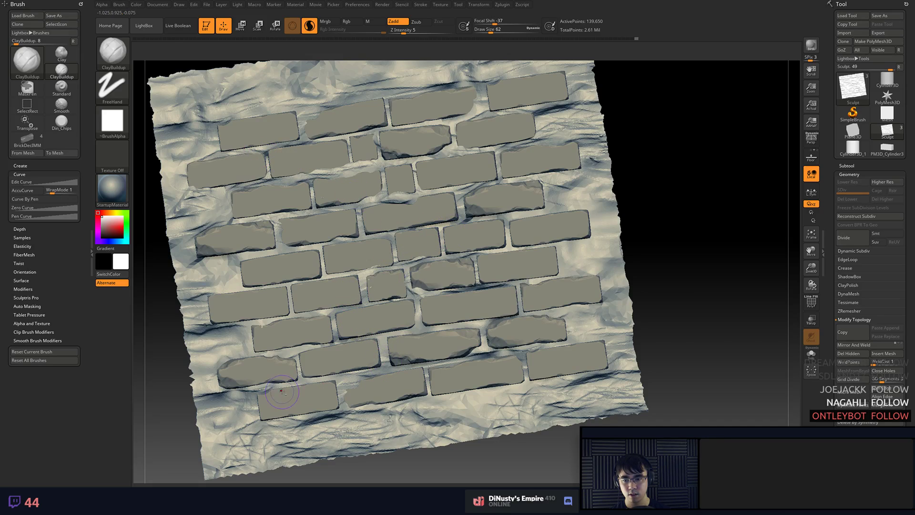
{"action": "mouse_move", "coordinate": [246, 392]}
{"action": "left_mouse_down"}
{"action": "mouse_move", "coordinate": [227, 394]}
{"action": "mouse_move", "coordinate": [298, 385]}
{"action": "left_mouse_up"}
{"action": "mouse_move", "coordinate": [385, 391]}
{"action": "left_mouse_down"}
{"action": "mouse_move", "coordinate": [357, 384]}
{"action": "mouse_move", "coordinate": [385, 373]}
{"action": "left_mouse_up"}
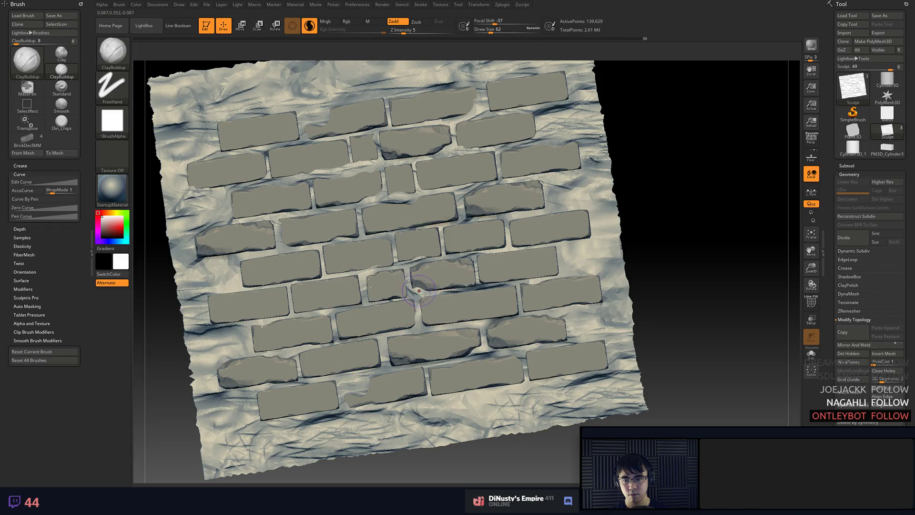
- Sculpt mortar over the small central brick and the end of the brick above it, using a draw size of 87 for the gap
{"action": "mouse_move", "coordinate": [422, 329]}
{"action": "right_mouse_down"}
{"action": "mouse_move", "coordinate": [433, 297]}
{"action": "mouse_move", "coordinate": [400, 299]}
{"action": "right_mouse_up"}
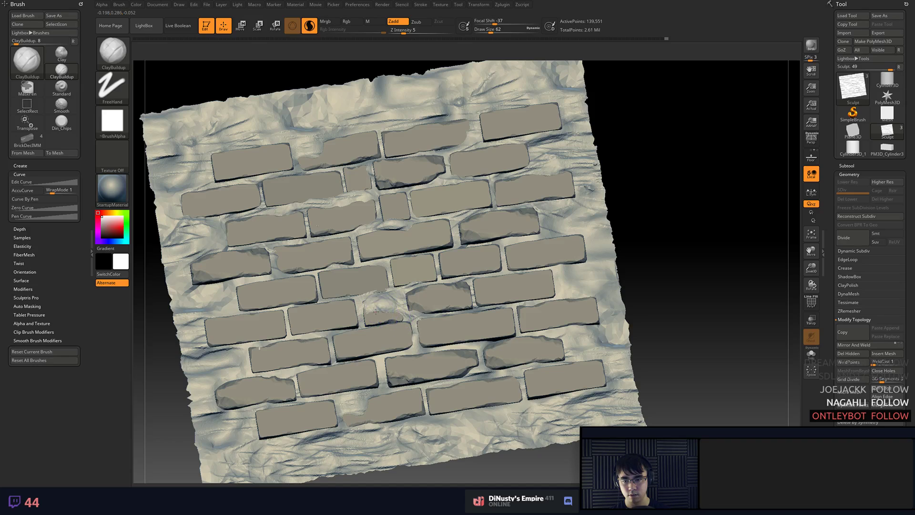
{"action": "left_click_drag", "start_coordinate": [375, 312], "coordinate": [380, 305]}
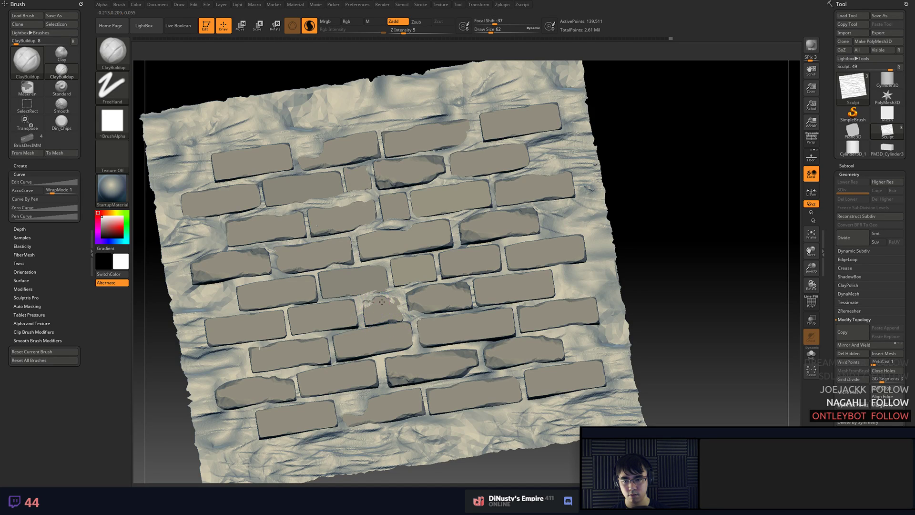
{"action": "mouse_move", "coordinate": [430, 326]}
{"action": "right_mouse_down"}
{"action": "mouse_move", "coordinate": [445, 290]}
{"action": "mouse_move", "coordinate": [460, 284]}
{"action": "mouse_move", "coordinate": [365, 321]}
{"action": "right_mouse_up"}
{"action": "key", "text": "space"}
{"action": "left_click_drag", "start_coordinate": [380, 279], "coordinate": [384, 280]}
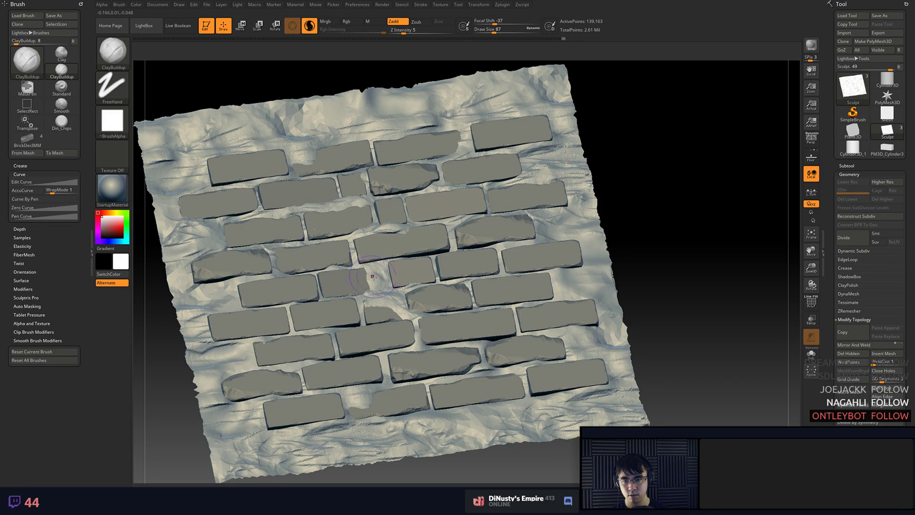
{"action": "left_click_drag", "start_coordinate": [372, 277], "coordinate": [394, 285]}
{"action": "key", "text": "space"}
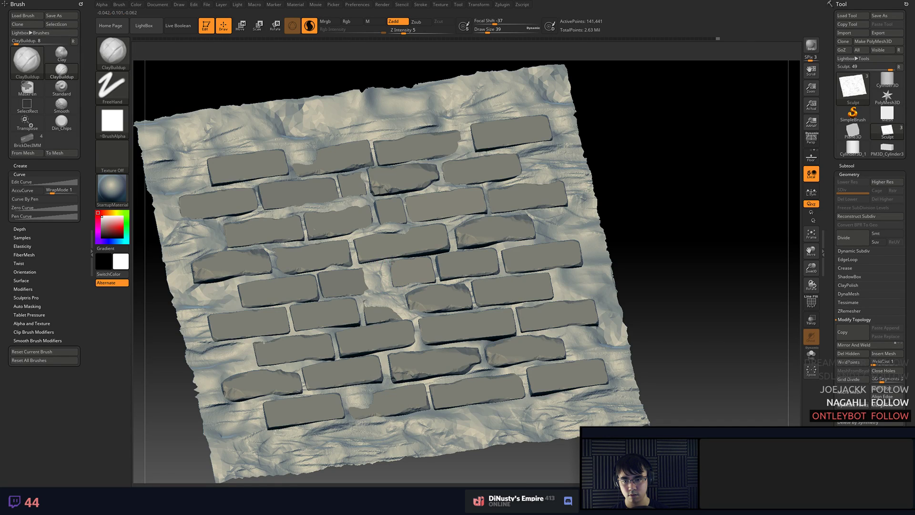
- Set the draw size to 31 and sculpt mortar onto the upper edge of the wide brick above the centre
{"action": "key", "text": "space"}
{"action": "left_click_drag", "start_coordinate": [468, 281], "coordinate": [467, 281]}
{"action": "mouse_move", "coordinate": [471, 284]}
{"action": "right_mouse_down"}
{"action": "mouse_move", "coordinate": [485, 287]}
{"action": "mouse_move", "coordinate": [484, 336]}
{"action": "mouse_move", "coordinate": [483, 303]}
{"action": "right_mouse_up"}
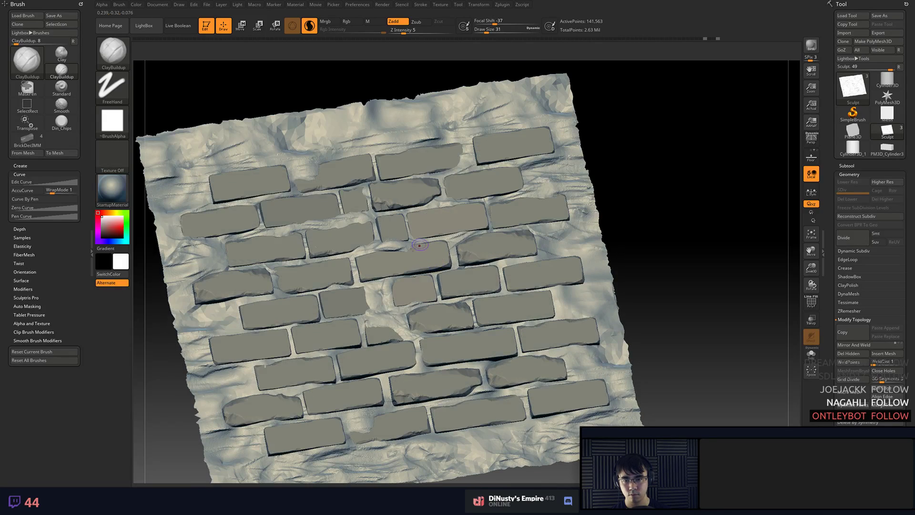
{"action": "left_click_drag", "start_coordinate": [417, 246], "coordinate": [408, 244]}
{"action": "key", "text": "ctrl+z"}
{"action": "key", "text": "ctrl+shift+z"}
{"action": "right_click_drag", "start_coordinate": [432, 260], "coordinate": [440, 272]}
{"action": "left_click_drag", "start_coordinate": [469, 136], "coordinate": [456, 135]}
- Set the draw size to 51 and build up the mortar joints around the central and right-hand bricks
{"action": "key", "text": "space"}
{"action": "left_click_drag", "start_coordinate": [457, 136], "coordinate": [450, 129]}
{"action": "right_click_drag", "start_coordinate": [456, 251], "coordinate": [465, 224], "text": "alt"}
{"action": "right_click_drag", "start_coordinate": [463, 333], "coordinate": [481, 310]}
{"action": "right_click_drag", "start_coordinate": [481, 309], "coordinate": [508, 352], "text": "ctrl"}
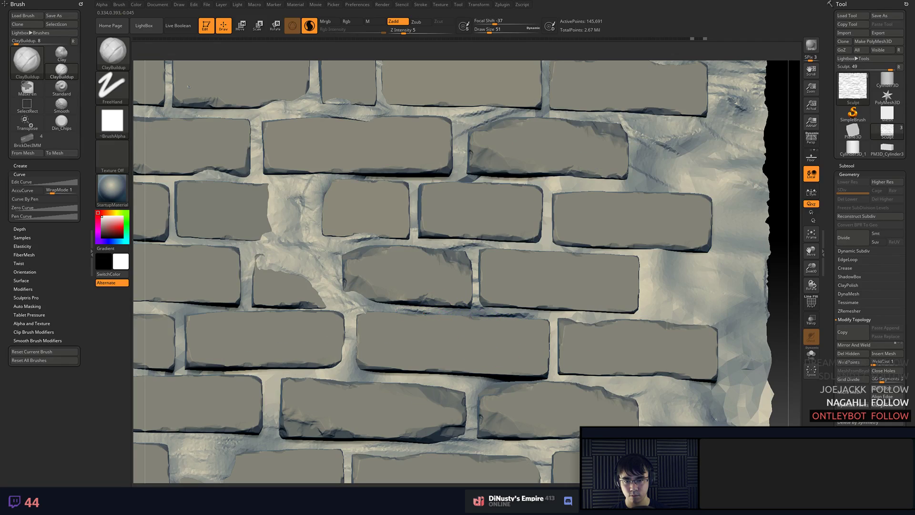
{"action": "mouse_move", "coordinate": [502, 316]}
{"action": "left_mouse_down"}
{"action": "mouse_move", "coordinate": [429, 314]}
{"action": "mouse_move", "coordinate": [535, 322]}
{"action": "mouse_move", "coordinate": [552, 355]}
{"action": "mouse_move", "coordinate": [547, 385]}
{"action": "mouse_move", "coordinate": [484, 380]}
{"action": "mouse_move", "coordinate": [535, 383]}
{"action": "mouse_move", "coordinate": [457, 388]}
{"action": "mouse_move", "coordinate": [479, 394]}
{"action": "left_mouse_up"}
- Set the draw size to 27 and sculpt finer mortar detail along the brick joints across the wall
{"action": "key", "text": "space"}
{"action": "mouse_move", "coordinate": [652, 403]}
{"action": "right_mouse_down", "text": "alt"}
{"action": "mouse_move", "coordinate": [628, 403]}
{"action": "mouse_move", "coordinate": [641, 379]}
{"action": "right_mouse_up", "text": "alt"}
{"action": "mouse_move", "coordinate": [653, 392]}
{"action": "left_mouse_down"}
{"action": "mouse_move", "coordinate": [667, 398]}
{"action": "mouse_move", "coordinate": [605, 395]}
{"action": "mouse_move", "coordinate": [653, 407]}
{"action": "mouse_move", "coordinate": [595, 426]}
{"action": "mouse_move", "coordinate": [616, 426]}
{"action": "mouse_move", "coordinate": [608, 423]}
{"action": "left_mouse_up"}
{"action": "right_click_drag", "start_coordinate": [586, 416], "coordinate": [564, 383], "text": "alt"}
{"action": "right_click", "coordinate": [550, 380]}
{"action": "right_click_drag", "start_coordinate": [576, 281], "coordinate": [570, 263], "text": "alt"}
{"action": "right_click_drag", "start_coordinate": [631, 297], "coordinate": [632, 274], "text": "alt"}
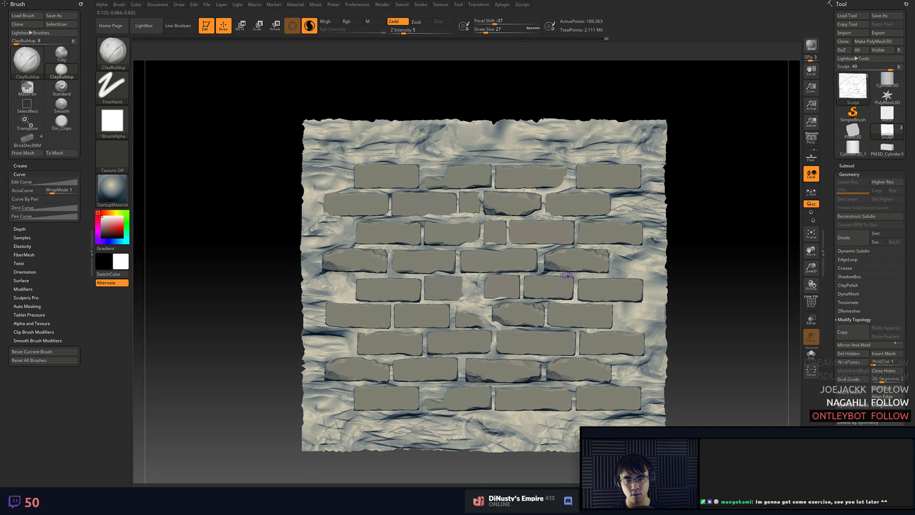
{"action": "left_click_drag", "start_coordinate": [547, 273], "coordinate": [542, 275]}
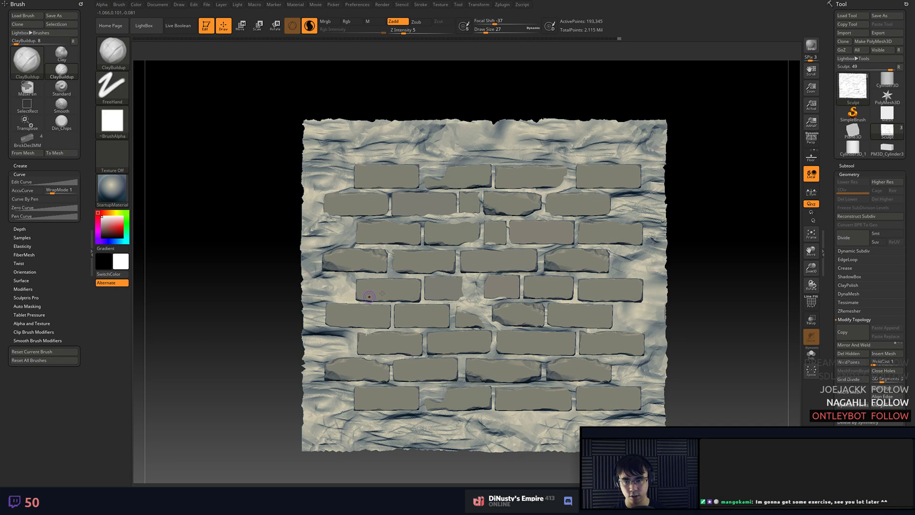
{"action": "mouse_move", "coordinate": [353, 298]}
{"action": "left_mouse_down"}
{"action": "mouse_move", "coordinate": [363, 277]}
{"action": "mouse_move", "coordinate": [378, 303]}
{"action": "mouse_move", "coordinate": [346, 301]}
{"action": "mouse_move", "coordinate": [397, 309]}
{"action": "left_mouse_up"}
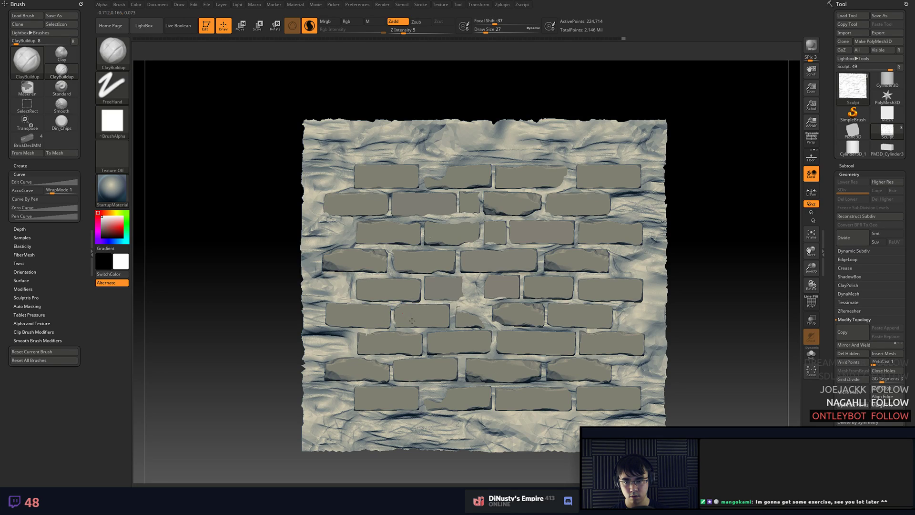
- Smooth the mortar joint below the middle row's left bricks and add more mortar strokes along the lower joints
{"action": "key", "text": "shift"}
{"action": "left_click_drag", "start_coordinate": [395, 302], "coordinate": [417, 302], "text": "shift"}
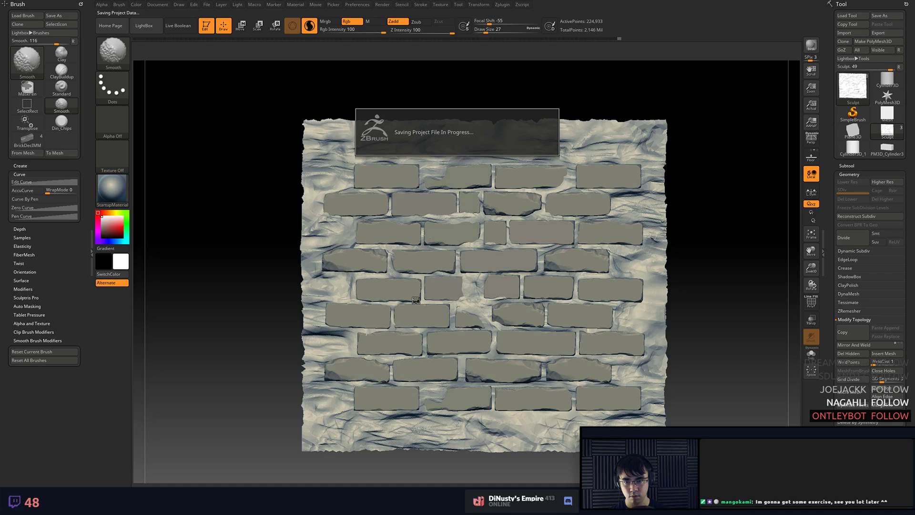
{"action": "right_click_drag", "start_coordinate": [416, 301], "coordinate": [422, 301]}
{"action": "right_click_drag", "start_coordinate": [568, 306], "coordinate": [561, 306]}
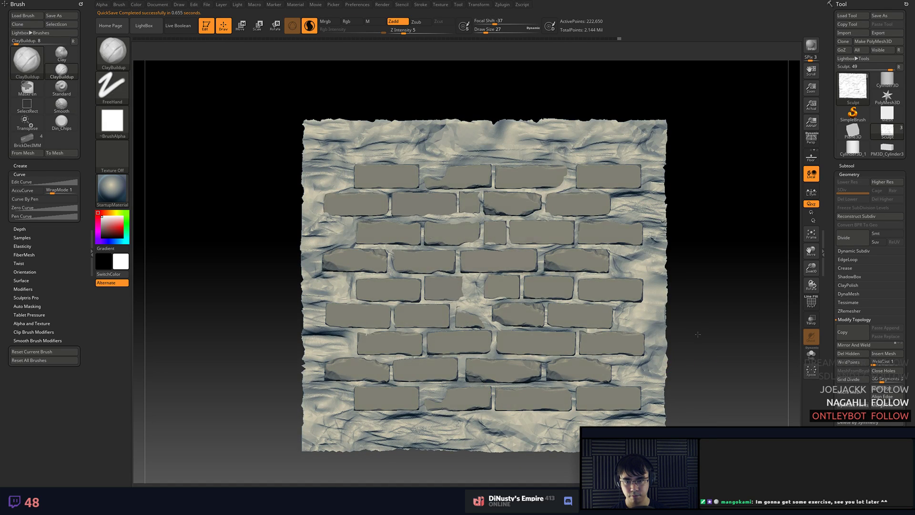
{"action": "left_click_drag", "start_coordinate": [697, 334], "coordinate": [683, 341]}
{"action": "mouse_move", "coordinate": [437, 397]}
{"action": "left_mouse_down"}
{"action": "mouse_move", "coordinate": [432, 389]}
{"action": "mouse_move", "coordinate": [446, 398]}
{"action": "left_mouse_up"}
{"action": "key", "text": "shift"}
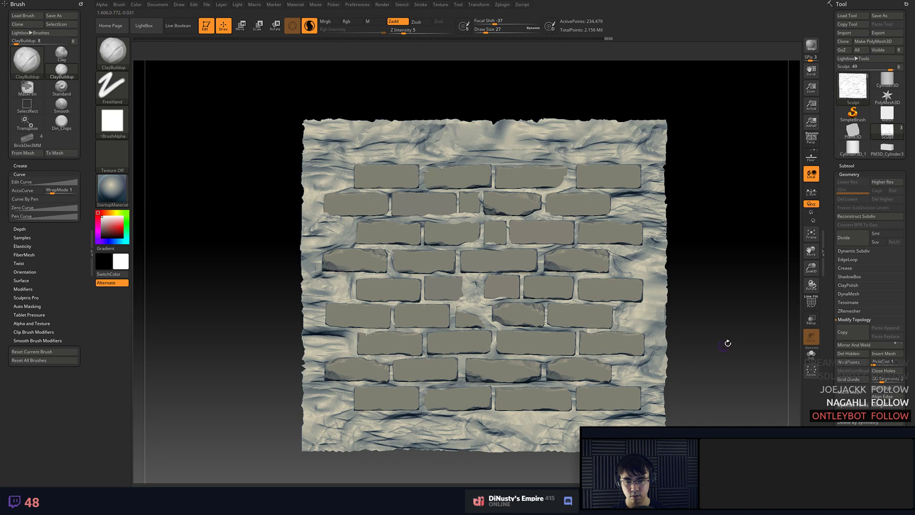
- Set the draw size to 46, sculpt mortar between the two broken central bricks, and carve the excess off the upper one
{"action": "left_click_drag", "start_coordinate": [727, 344], "coordinate": [730, 306], "text": "alt"}
{"action": "left_click_drag", "start_coordinate": [659, 271], "coordinate": [672, 348], "text": "alt"}
{"action": "key", "text": "shift"}
{"action": "key", "text": "space"}
{"action": "mouse_move", "coordinate": [503, 177]}
{"action": "left_mouse_down"}
{"action": "mouse_move", "coordinate": [501, 164]}
{"action": "mouse_move", "coordinate": [481, 171]}
{"action": "mouse_move", "coordinate": [500, 168]}
{"action": "mouse_move", "coordinate": [488, 194]}
{"action": "mouse_move", "coordinate": [506, 194]}
{"action": "mouse_move", "coordinate": [470, 205]}
{"action": "mouse_move", "coordinate": [507, 241]}
{"action": "left_mouse_up"}
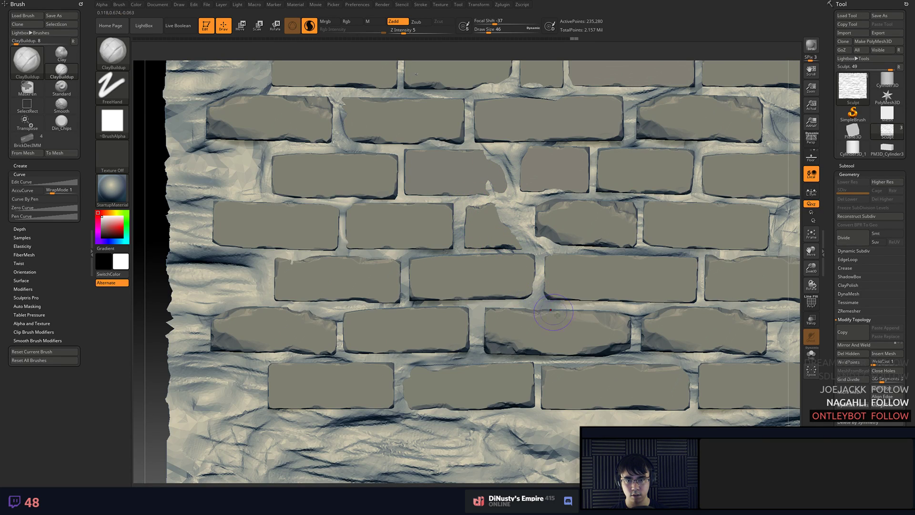
{"action": "right_click_drag", "start_coordinate": [575, 310], "coordinate": [590, 313]}
{"action": "mouse_move", "coordinate": [486, 195]}
{"action": "left_mouse_down", "text": "alt"}
{"action": "mouse_move", "coordinate": [475, 194]}
{"action": "mouse_move", "coordinate": [496, 191]}
{"action": "left_mouse_up", "text": "alt"}
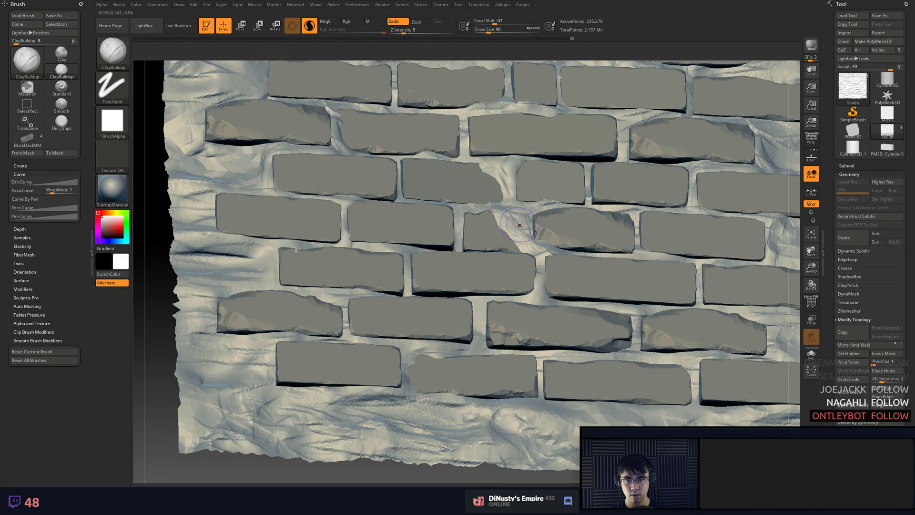
- Smooth the sculpted mortar joints between the brick rows from the upper centre to the lower right
{"action": "right_click_drag", "start_coordinate": [532, 232], "coordinate": [499, 215]}
{"action": "right_click_drag", "start_coordinate": [653, 191], "coordinate": [621, 211], "text": "alt"}
{"action": "right_click_drag", "start_coordinate": [552, 254], "coordinate": [575, 252], "text": "alt"}
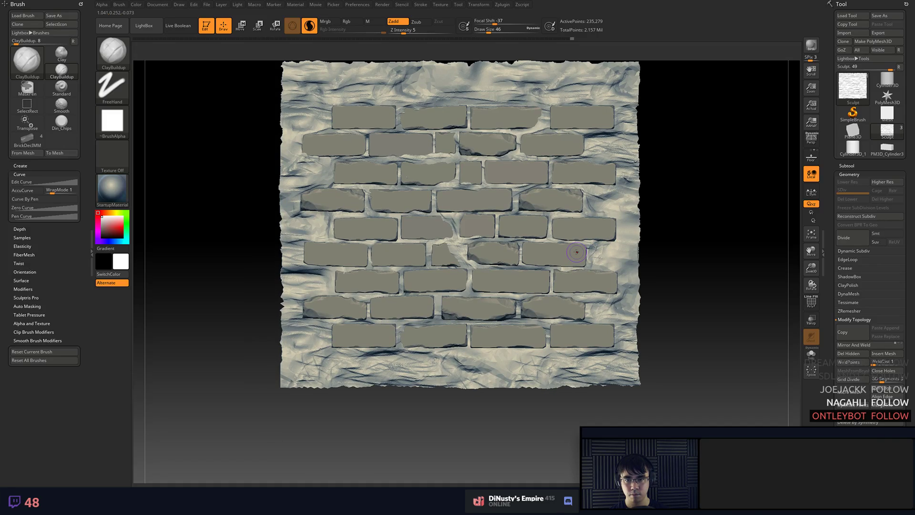
{"action": "key", "text": "shift"}
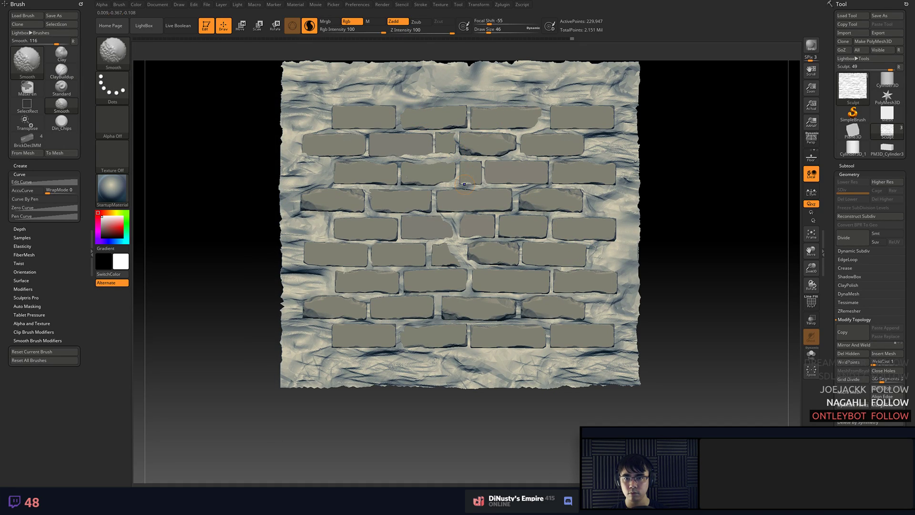
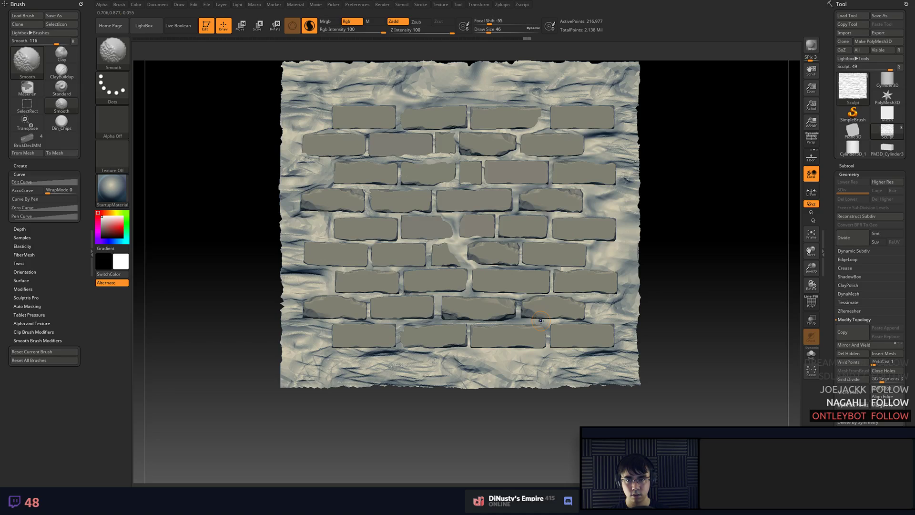
{"action": "key", "text": "shift"}
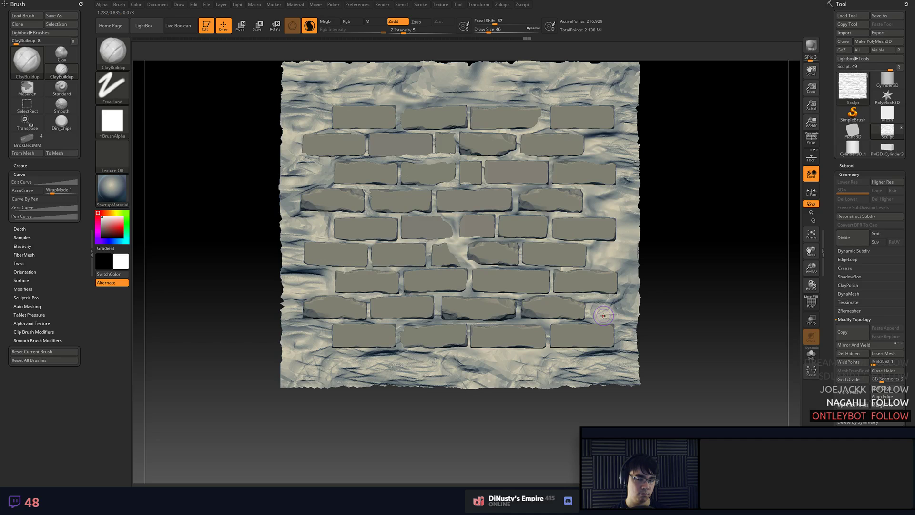
- Set the Smooth brush's WrapMode to 1 and undo the last smoothing stroke
{"action": "key", "text": "shift"}
{"action": "key", "text": "shift"}
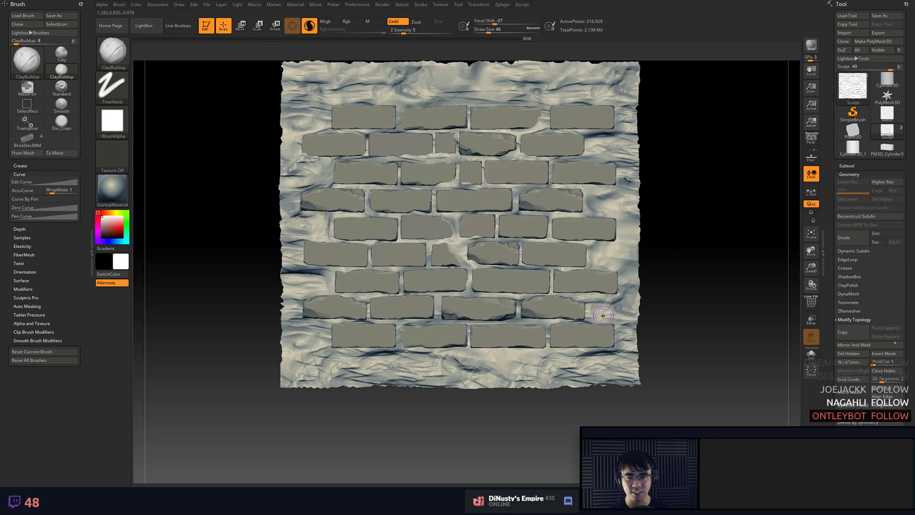
{"action": "key", "text": "shift"}
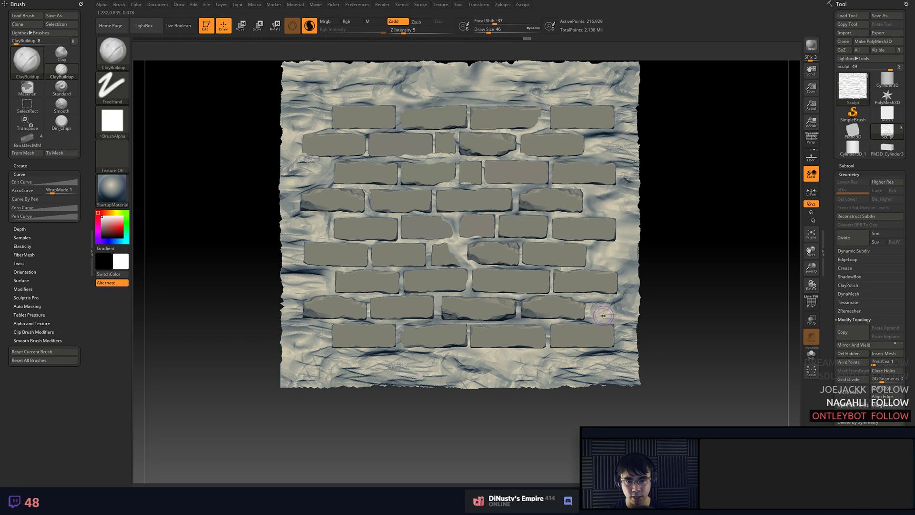
{"action": "key", "text": "shift"}
{"action": "key", "text": "shift"}
{"action": "key", "text": "shift"}
{"action": "key", "text": "shift"}
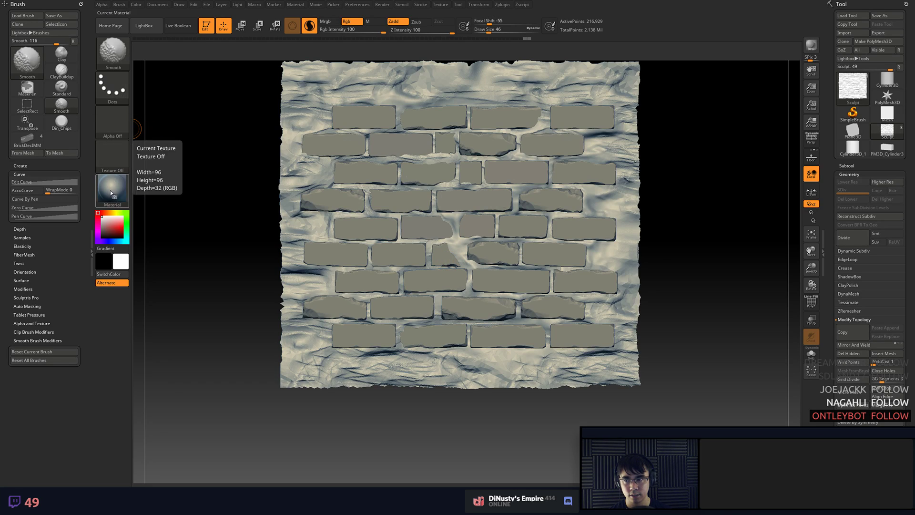
{"action": "left_click", "coordinate": [64, 193]}
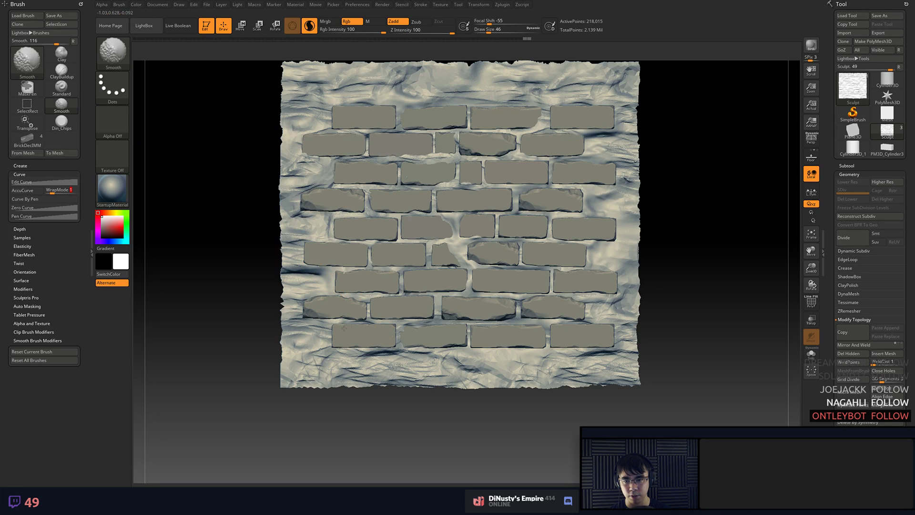
{"action": "key", "text": "ctrl+z"}
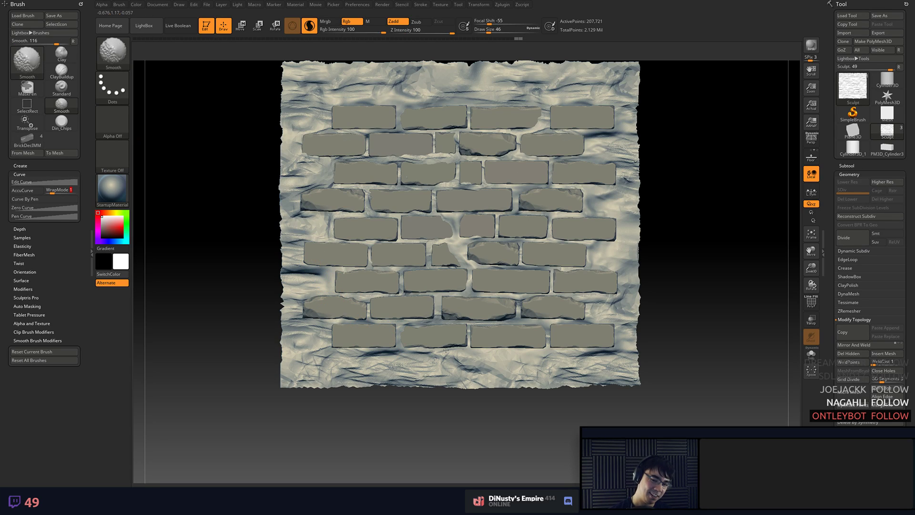
- Smooth the mortar along the bottom row of bricks, the middle joints and the wall's outer edges
{"action": "left_click_drag", "start_coordinate": [407, 325], "coordinate": [428, 322]}
{"action": "key", "text": "shift"}
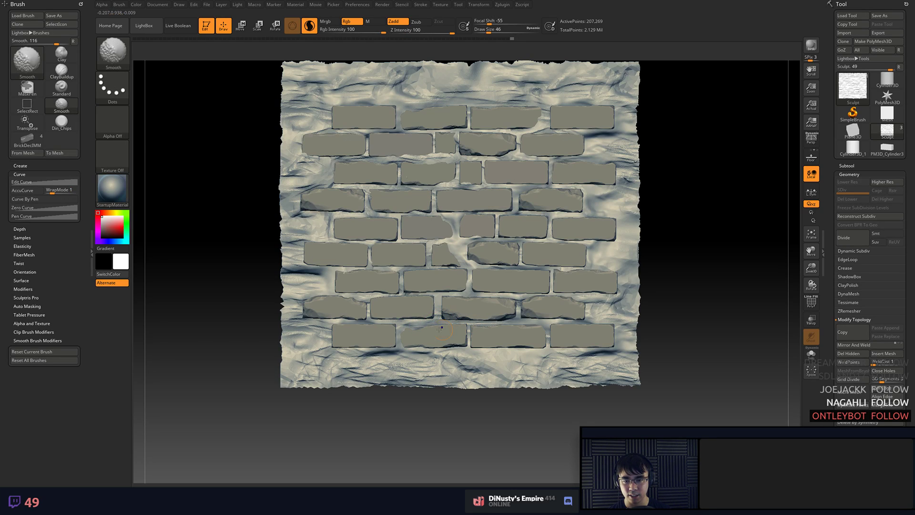
{"action": "left_click_drag", "start_coordinate": [502, 331], "coordinate": [515, 332], "text": "shift"}
{"action": "key", "text": "shift"}
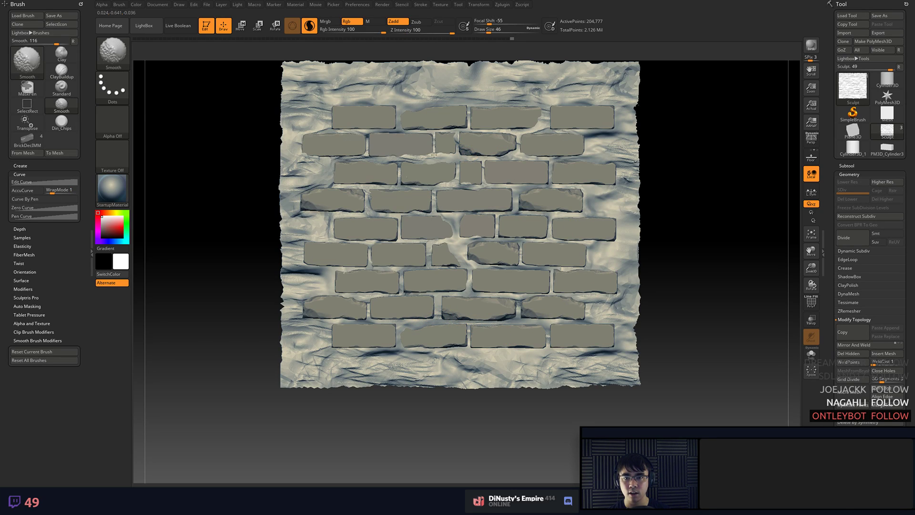
{"action": "mouse_move", "coordinate": [434, 155]}
{"action": "left_mouse_down", "text": "shift"}
{"action": "mouse_move", "coordinate": [334, 160]}
{"action": "mouse_move", "coordinate": [368, 204]}
{"action": "left_mouse_up", "text": "shift"}
{"action": "left_click_drag", "start_coordinate": [506, 223], "coordinate": [578, 300], "text": "shift"}
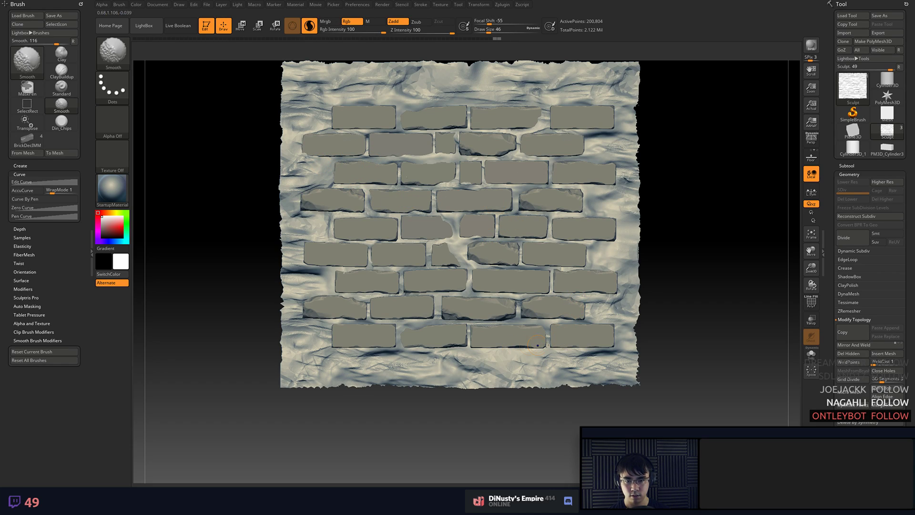
- Select the Frame subtool and turn on the visibility of the Frame and Sculpt subtools
{"action": "mouse_move", "coordinate": [555, 299]}
{"action": "right_mouse_down", "text": "ctrl"}
{"action": "mouse_move", "coordinate": [551, 284]}
{"action": "mouse_move", "coordinate": [548, 295]}
{"action": "right_mouse_up", "text": "ctrl"}
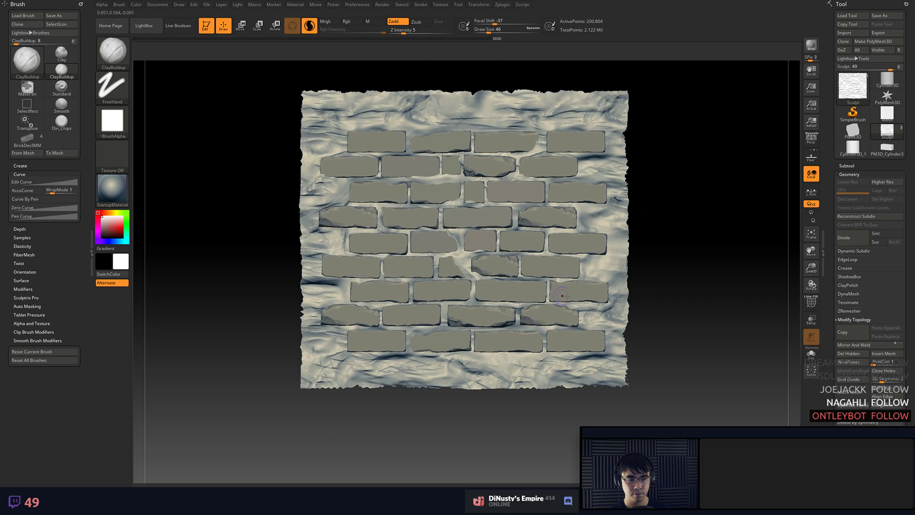
{"action": "left_click", "coordinate": [845, 165]}
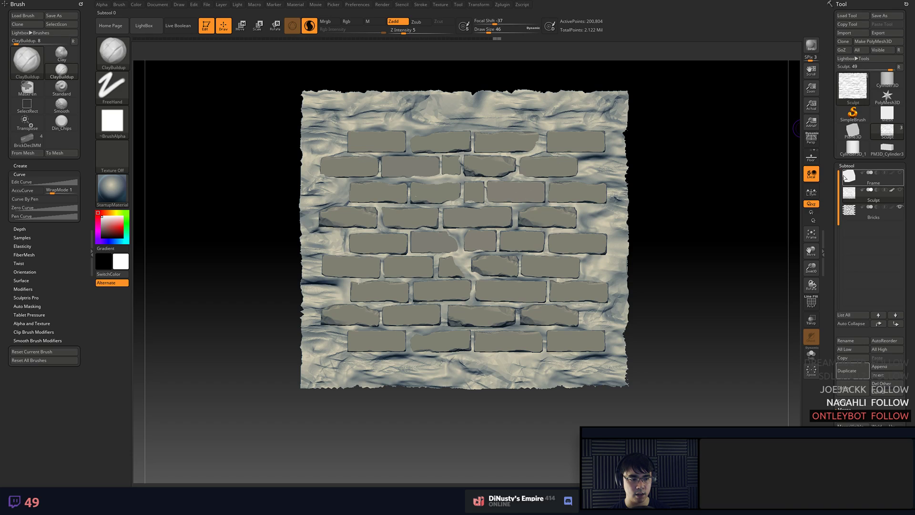
{"action": "mouse_move", "coordinate": [849, 180]}
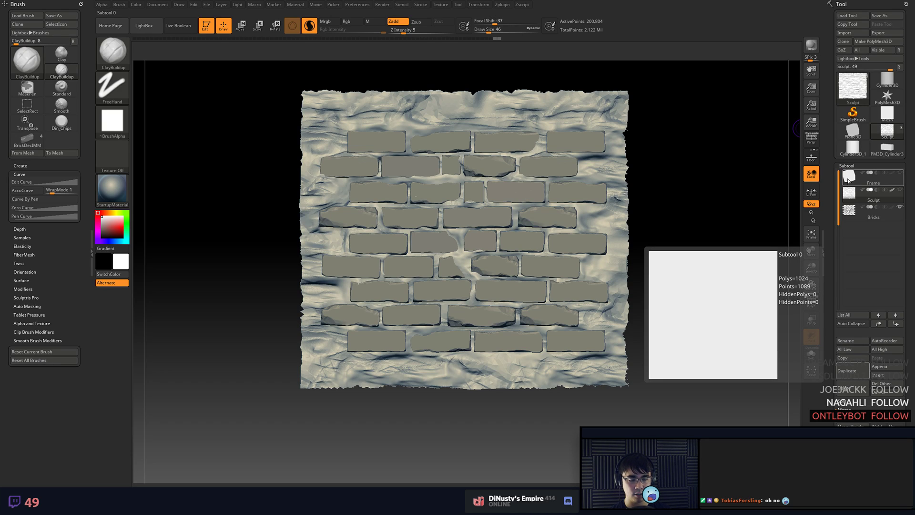
{"action": "left_click", "coordinate": [848, 179]}
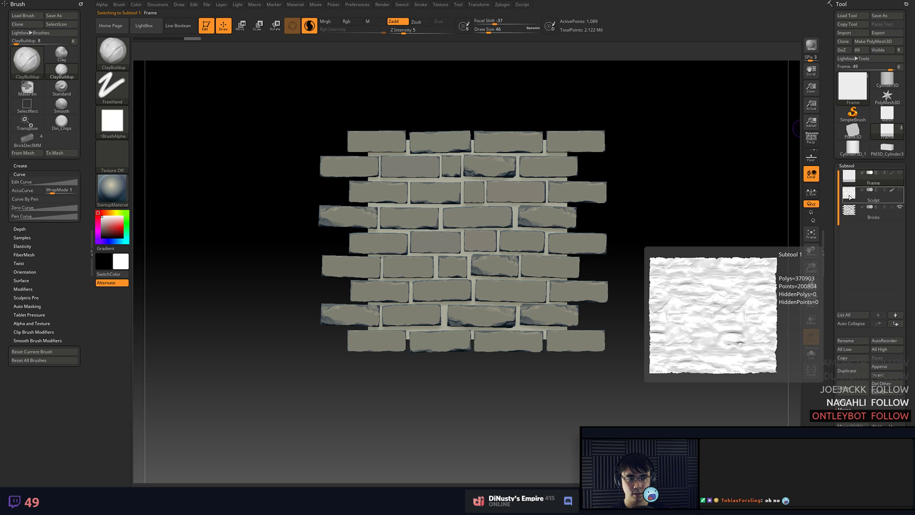
{"action": "left_click", "coordinate": [850, 180], "text": "shift"}
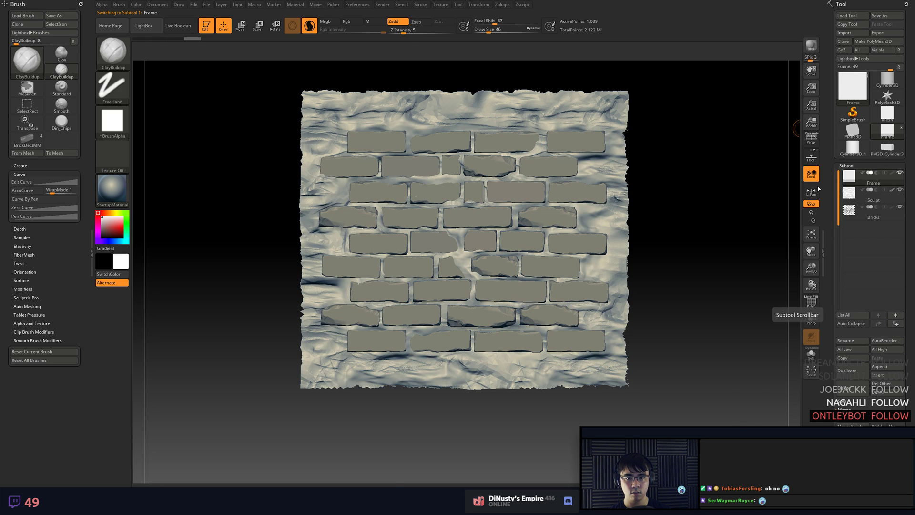
- Save the project as a new version named R2_006.ZPR in the TileDemo folder
{"action": "key", "text": "ctrl+s"}
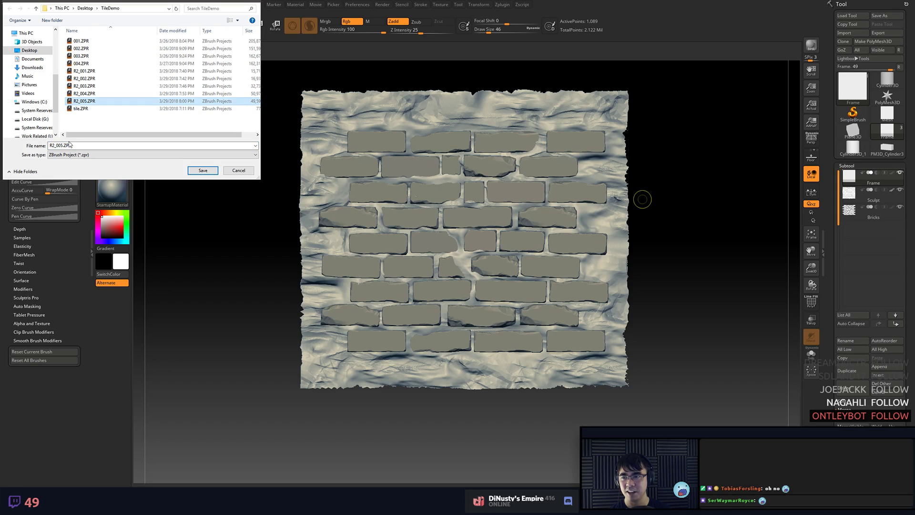
{"action": "left_click", "coordinate": [62, 145]}
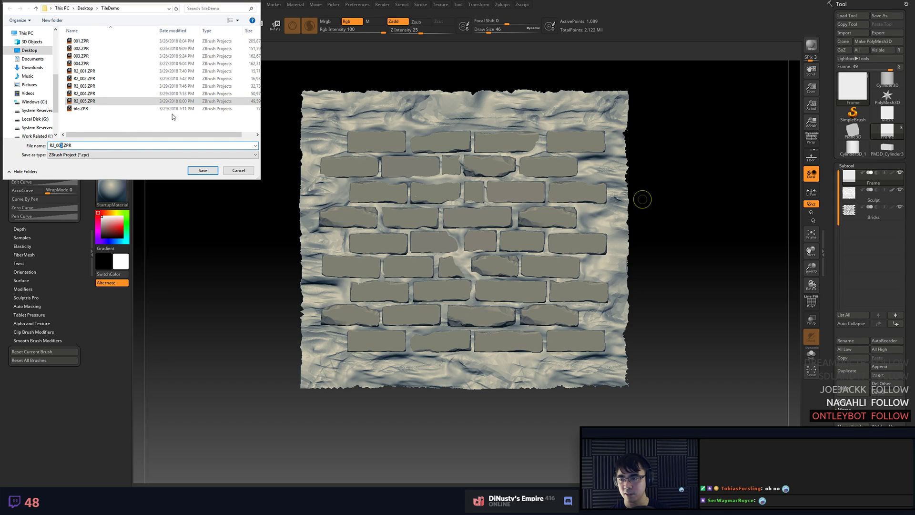
{"action": "left_click", "coordinate": [202, 170]}
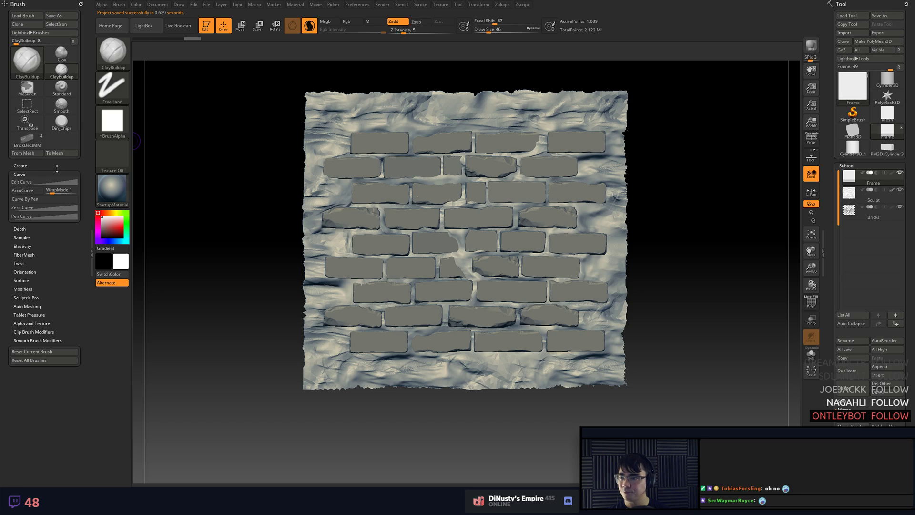
- Hide all subtools except the selected Frame
{"action": "mouse_move", "coordinate": [248, 184]}
{"action": "left_mouse_down"}
{"action": "mouse_move", "coordinate": [255, 198]}
{"action": "mouse_move", "coordinate": [251, 188]}
{"action": "left_mouse_up"}
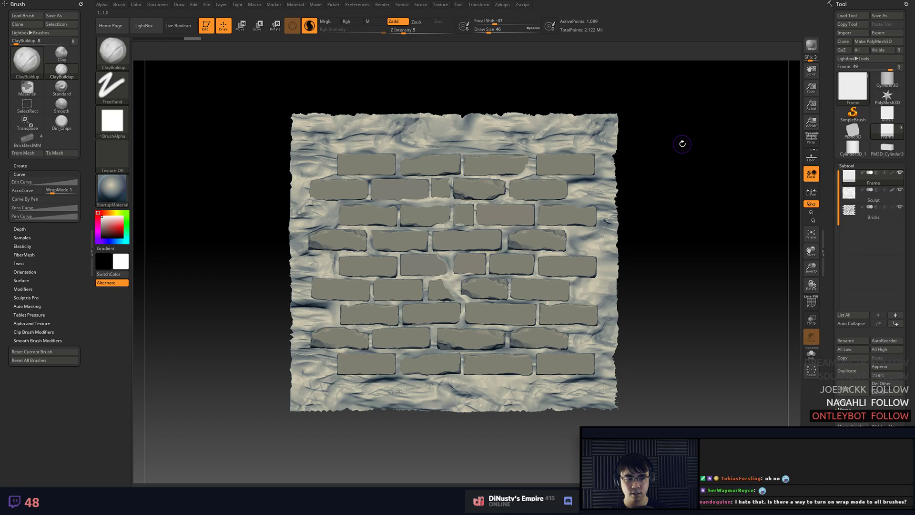
{"action": "left_click_drag", "start_coordinate": [727, 145], "coordinate": [730, 140], "text": "alt"}
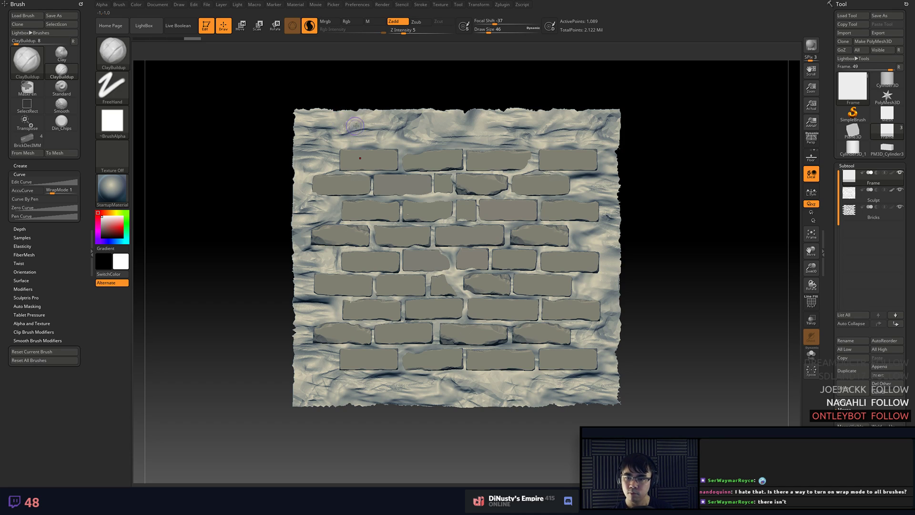
{"action": "left_click_drag", "start_coordinate": [667, 317], "coordinate": [676, 316], "text": "alt"}
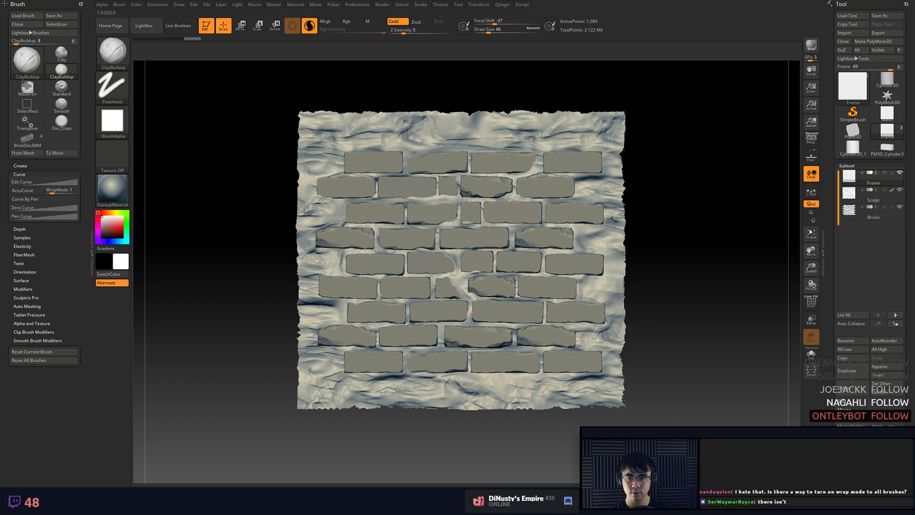
{"action": "left_click", "coordinate": [900, 173], "text": "shift"}
{"action": "left_click_drag", "start_coordinate": [713, 225], "coordinate": [717, 201], "text": "alt"}
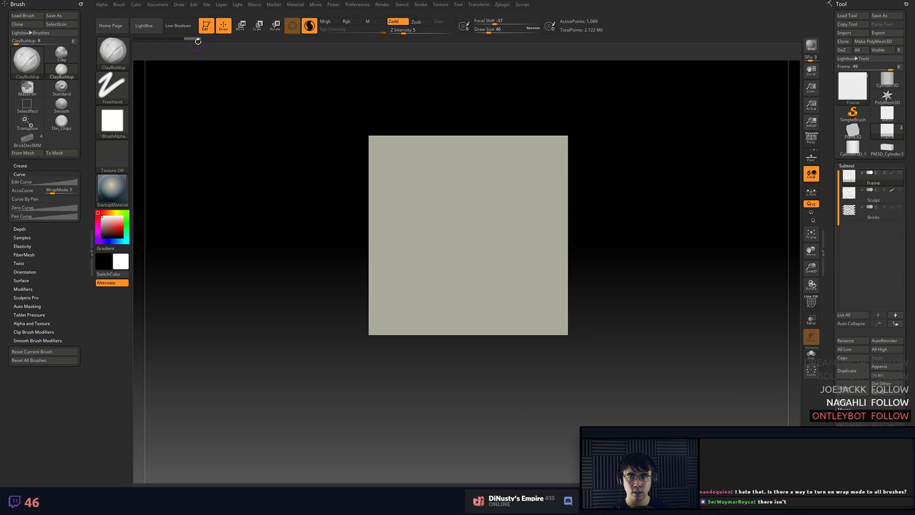
- Save the project again over the R2_006.ZPR file
{"action": "key", "text": "ctrl+s"}
{"action": "left_click", "coordinate": [113, 109]}
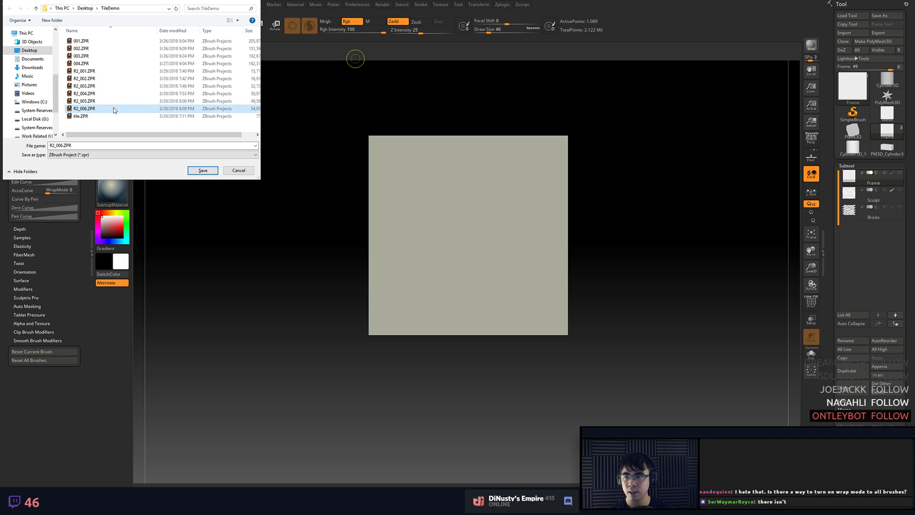
{"action": "key", "text": "Return"}
- Turn off WSize and create a new document without saving the changes to the current one
{"action": "left_click", "coordinate": [157, 4]}
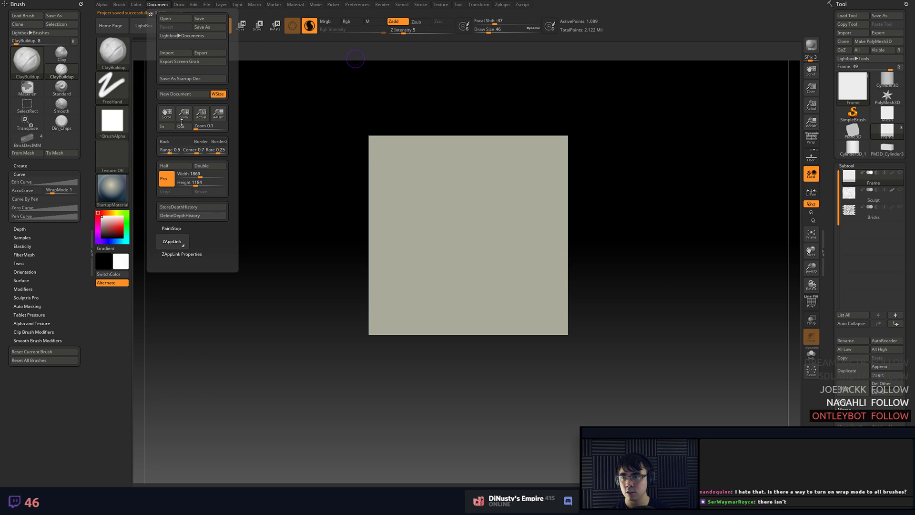
{"action": "left_click", "coordinate": [220, 96]}
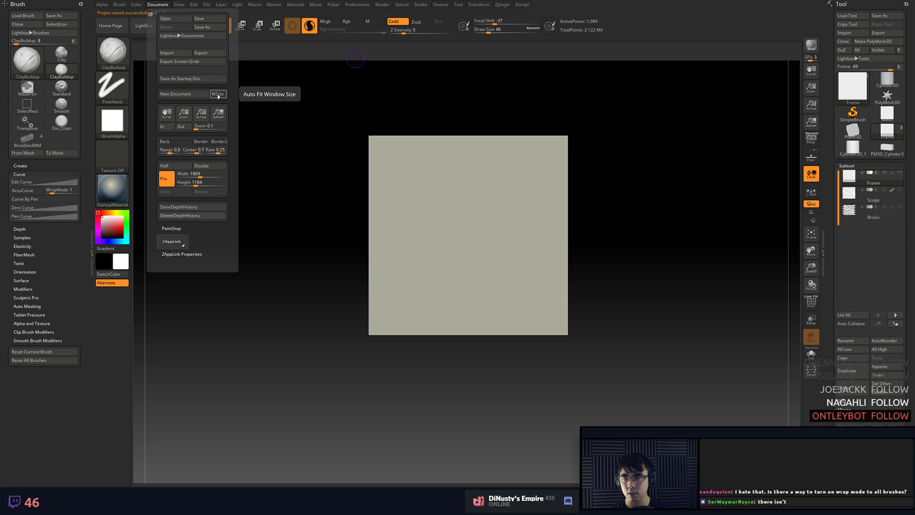
{"action": "left_click", "coordinate": [209, 95]}
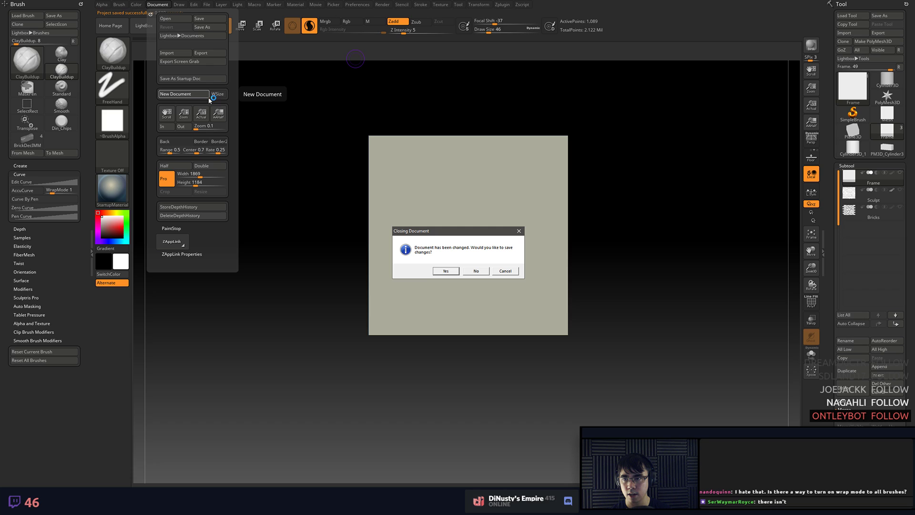
{"action": "left_click", "coordinate": [475, 271]}
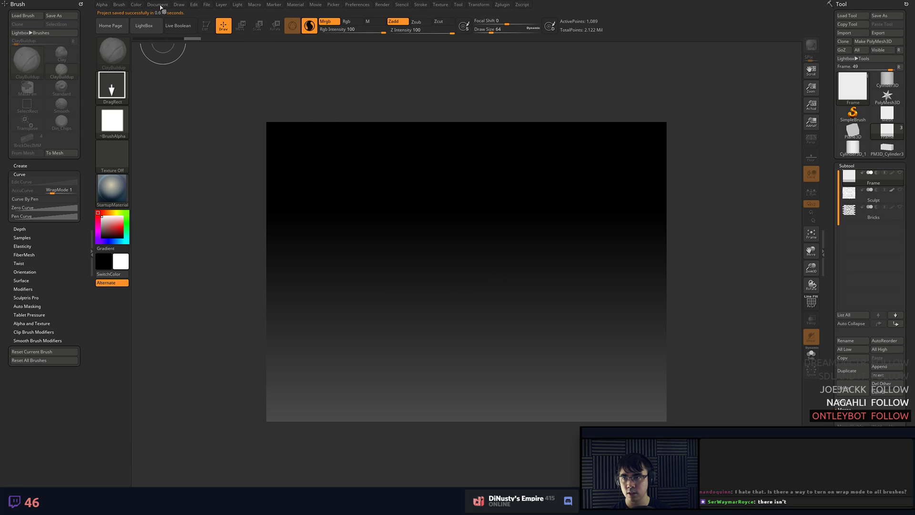
- Resize the document to a width of 2048 and a height of 2048, with the Pro constraint off
{"action": "left_click", "coordinate": [161, 6]}
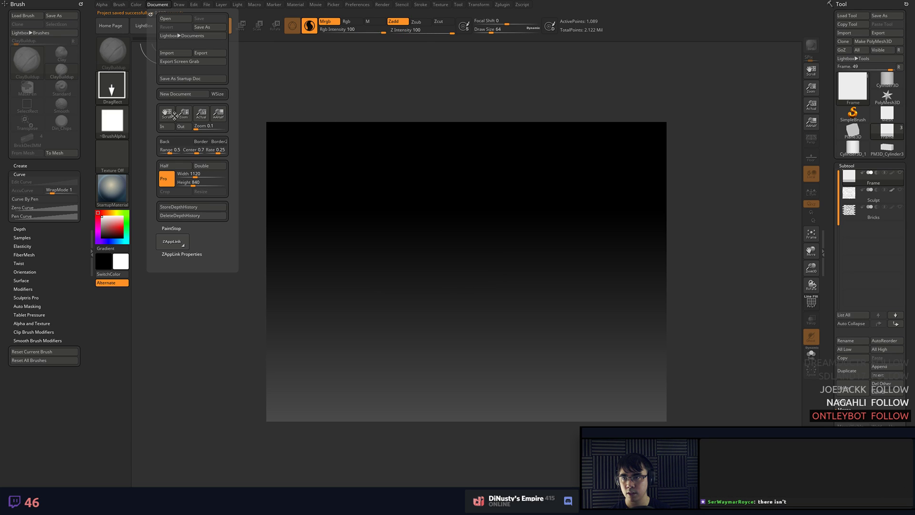
{"action": "left_click", "coordinate": [178, 174]}
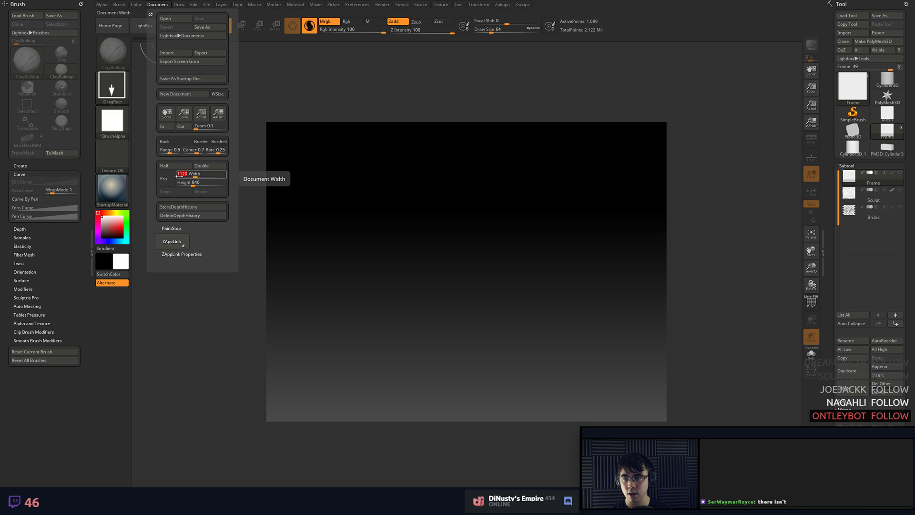
{"action": "type", "text": "2048"}
{"action": "key", "text": "Tab"}
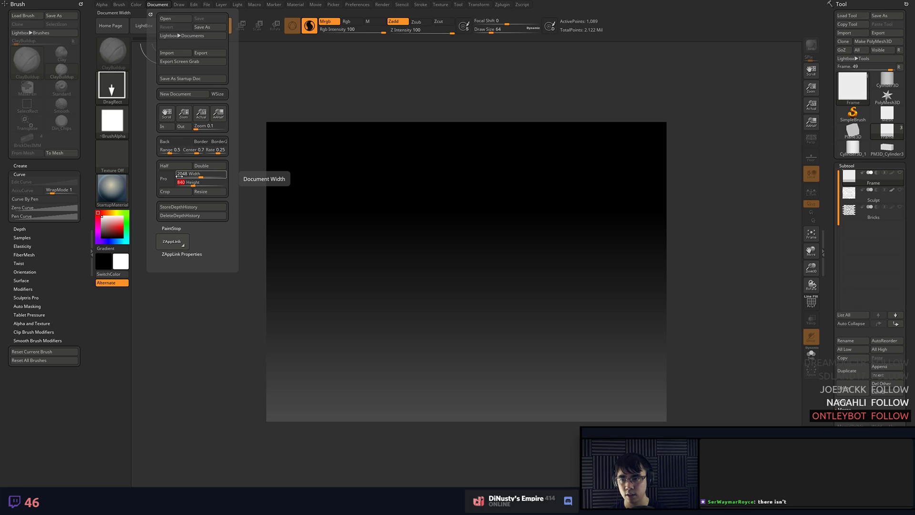
{"action": "type", "text": "2048"}
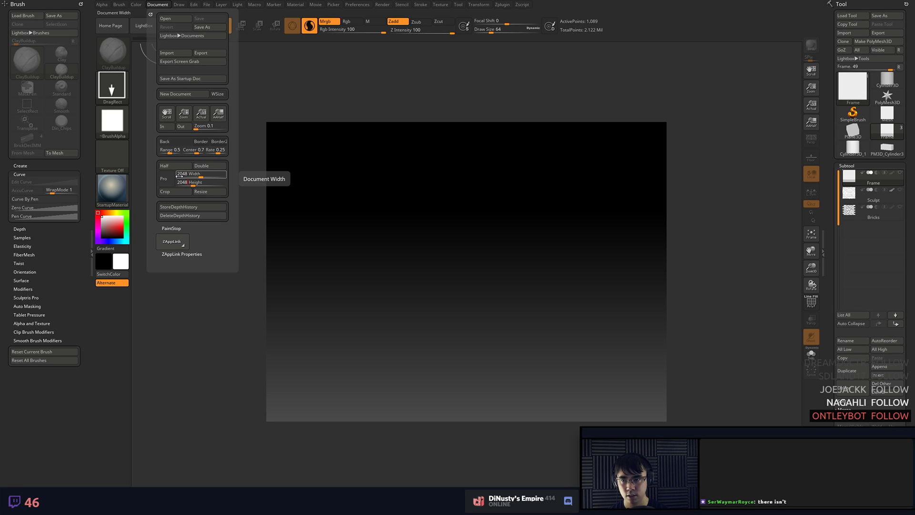
{"action": "left_click", "coordinate": [208, 196]}
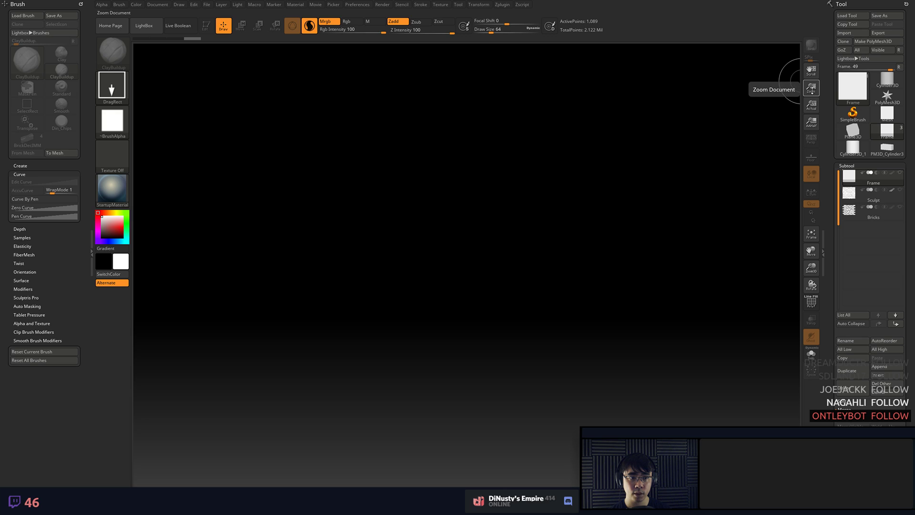
- Select the Bricks subtool, draw it onto the square canvas and enter Edit mode
{"action": "left_click_drag", "start_coordinate": [811, 88], "coordinate": [810, 61]}
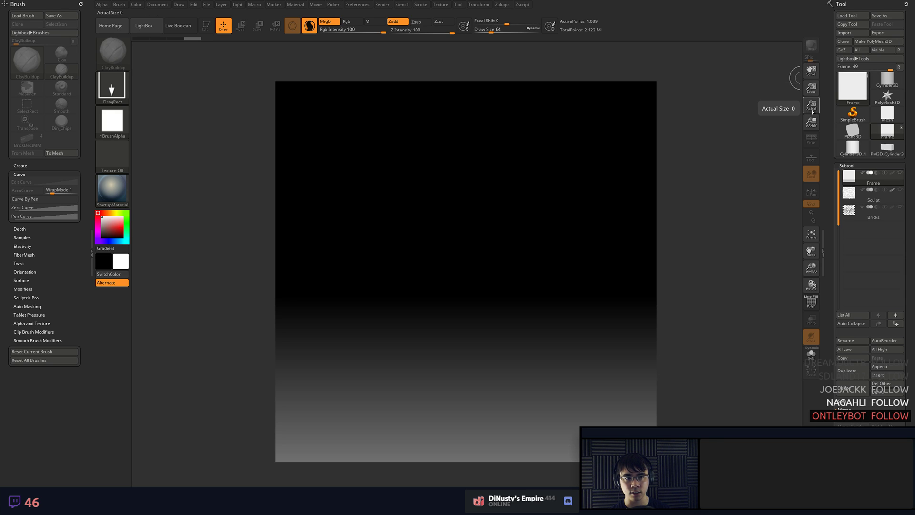
{"action": "mouse_move", "coordinate": [811, 88]}
{"action": "left_mouse_down"}
{"action": "mouse_move", "coordinate": [814, 72]}
{"action": "mouse_move", "coordinate": [814, 84]}
{"action": "left_mouse_up"}
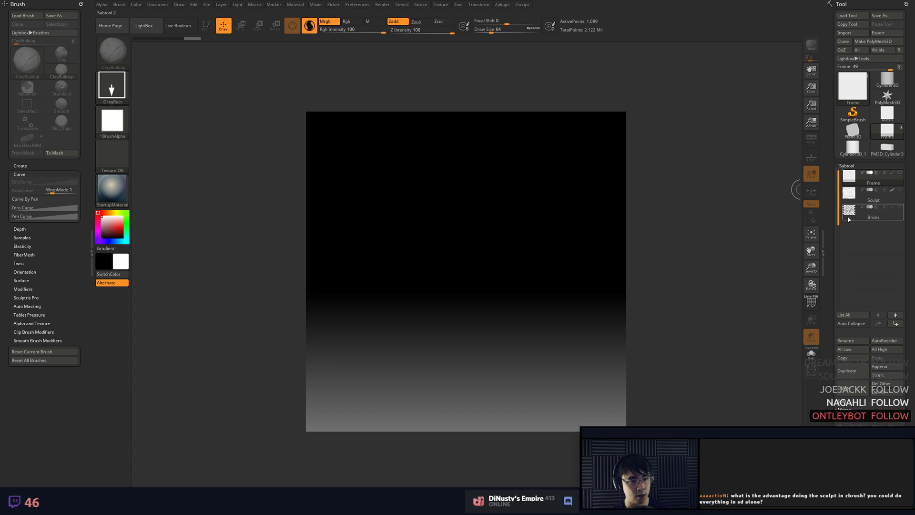
{"action": "mouse_move", "coordinate": [848, 214]}
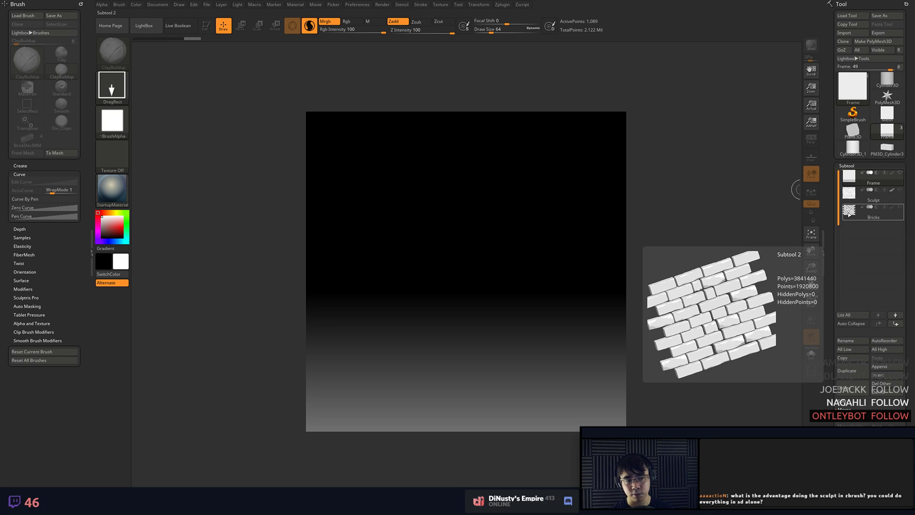
{"action": "left_click", "coordinate": [849, 215]}
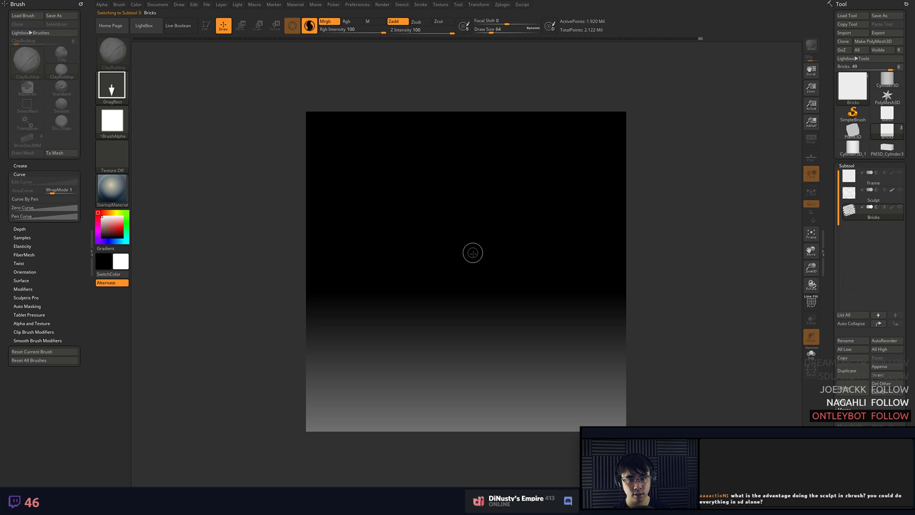
{"action": "left_click_drag", "start_coordinate": [470, 261], "coordinate": [479, 313]}
{"action": "key", "text": "t"}
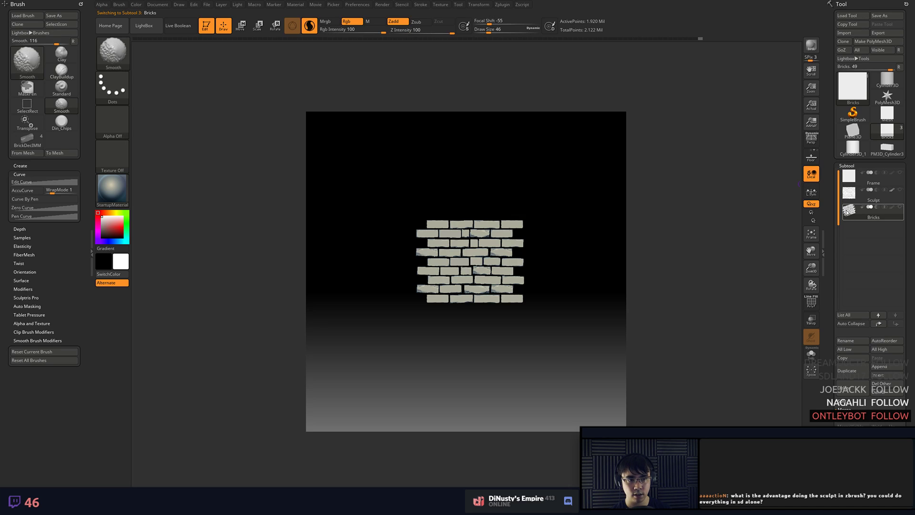
- Select the Frame subtool, show it alone and frame it so that it fills the square canvas exactly
{"action": "left_click", "coordinate": [900, 207], "text": "shift"}
{"action": "left_click_drag", "start_coordinate": [622, 261], "coordinate": [630, 240]}
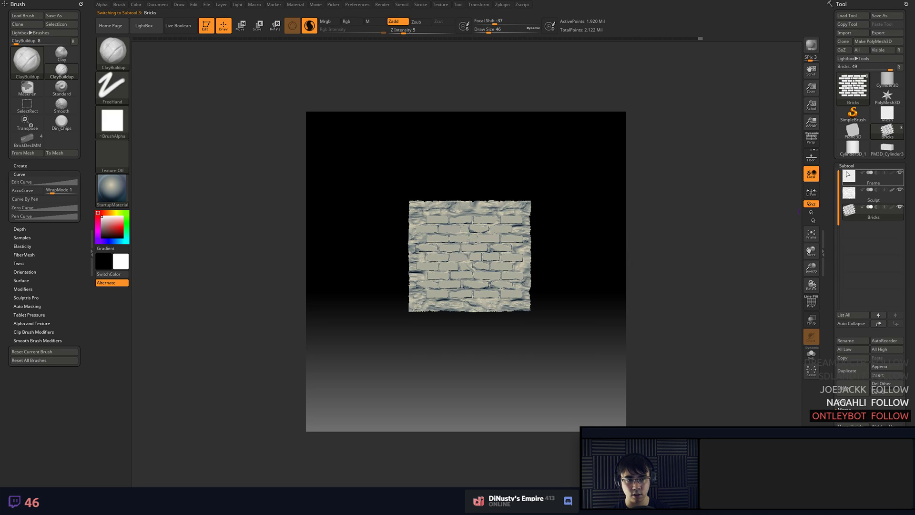
{"action": "left_click", "coordinate": [849, 177]}
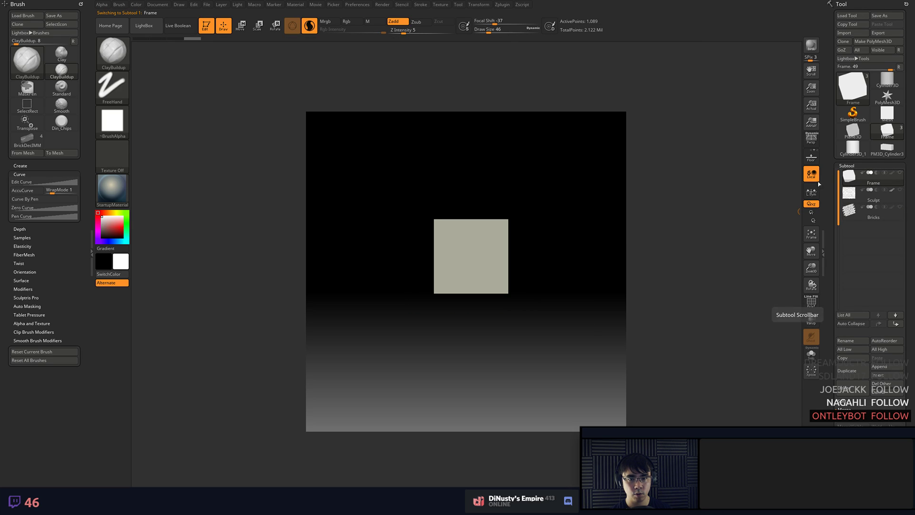
{"action": "left_click_drag", "start_coordinate": [705, 180], "coordinate": [707, 190], "text": "alt"}
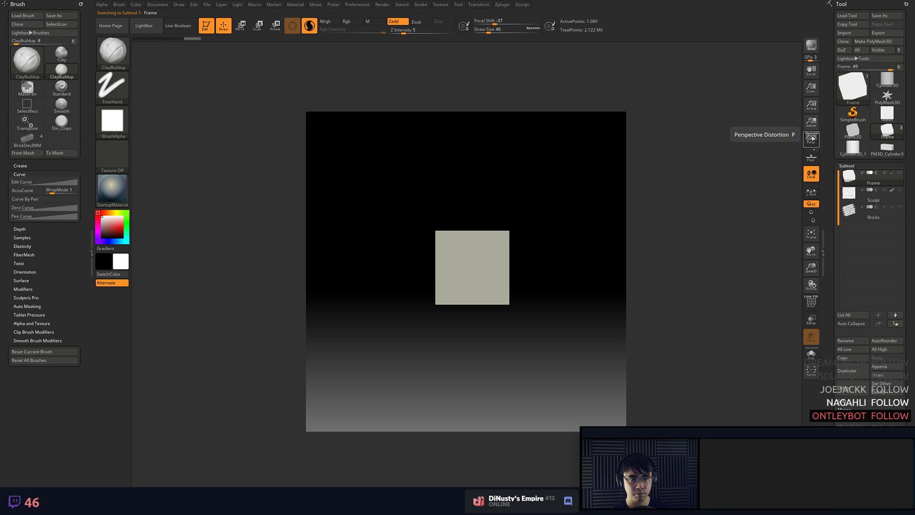
{"action": "key", "text": "shift"}
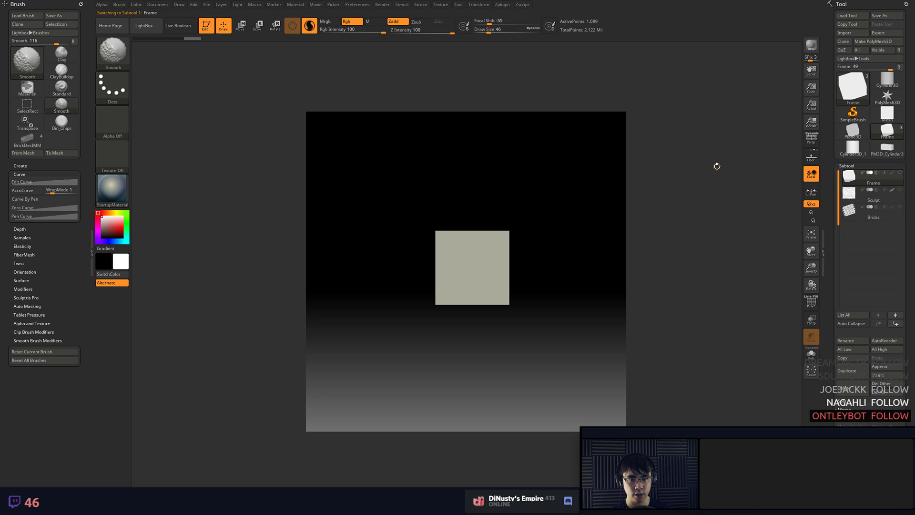
{"action": "key", "text": "f"}
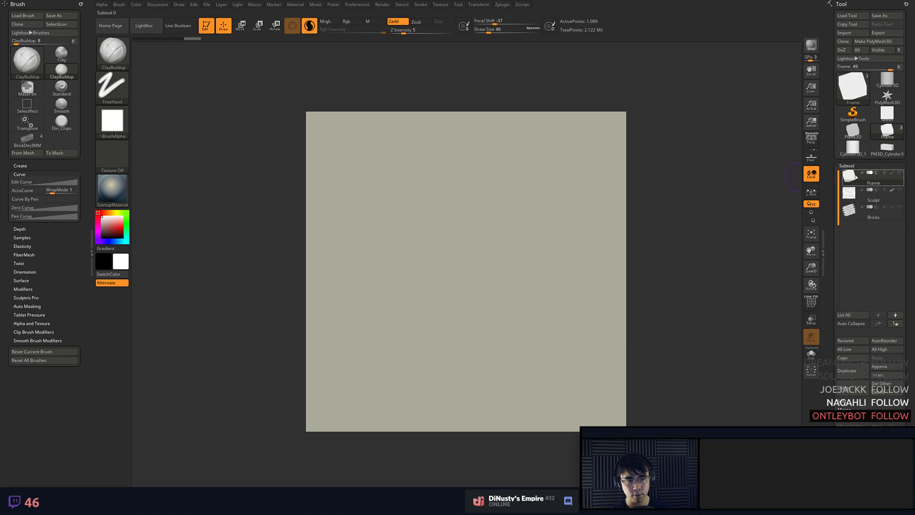
- Select the Sculpt subtool and make the Bricks subtool visible over it within the framed canvas
{"action": "mouse_move", "coordinate": [859, 178]}
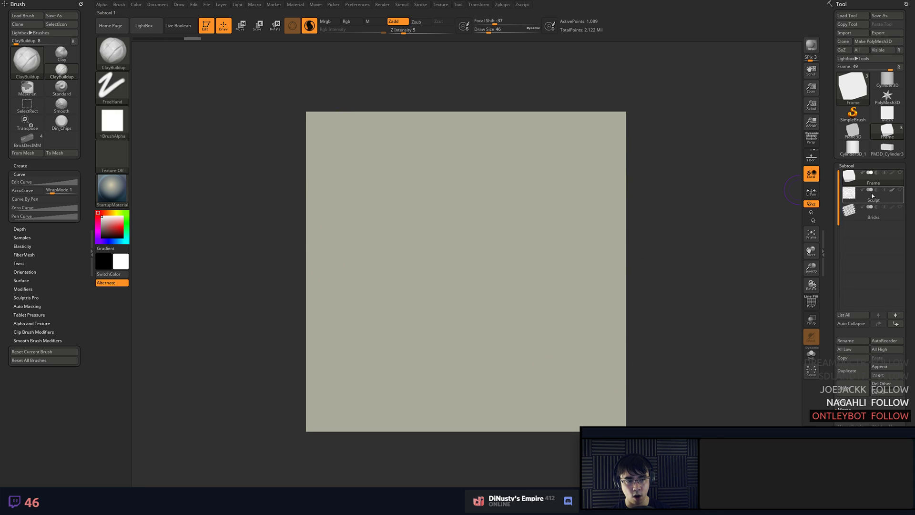
{"action": "left_click", "coordinate": [846, 195]}
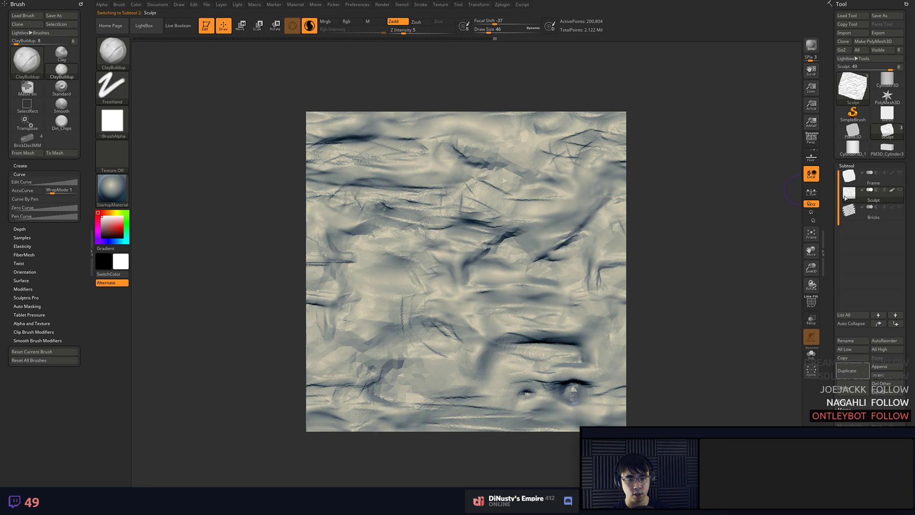
{"action": "mouse_move", "coordinate": [845, 197]}
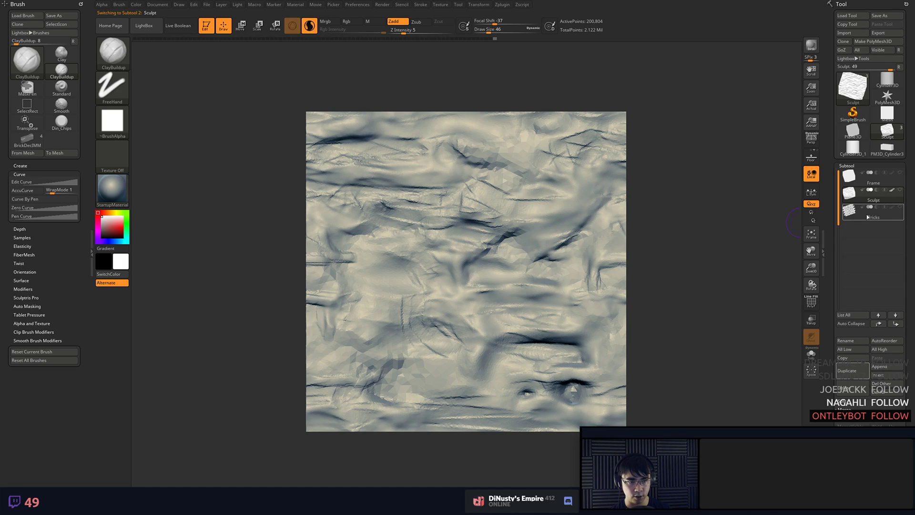
{"action": "left_click", "coordinate": [903, 207]}
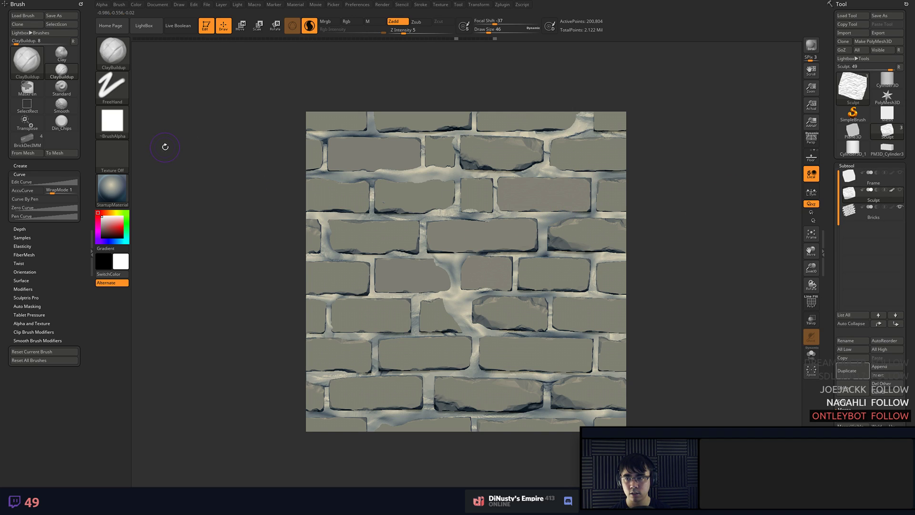
- Grab the document's depth as an alpha with GrabDoc and preview the captured brick height map
{"action": "left_click", "coordinate": [113, 125]}
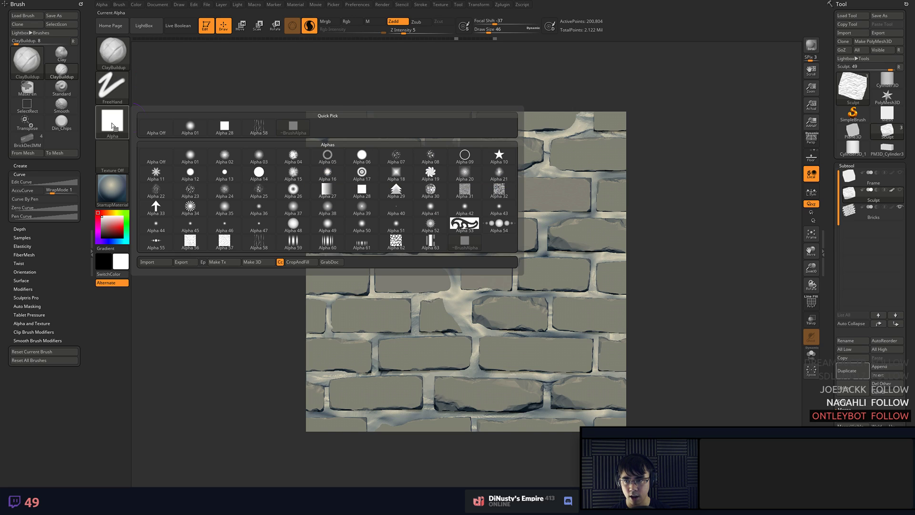
{"action": "left_click", "coordinate": [335, 262]}
{"action": "mouse_move", "coordinate": [117, 131]}
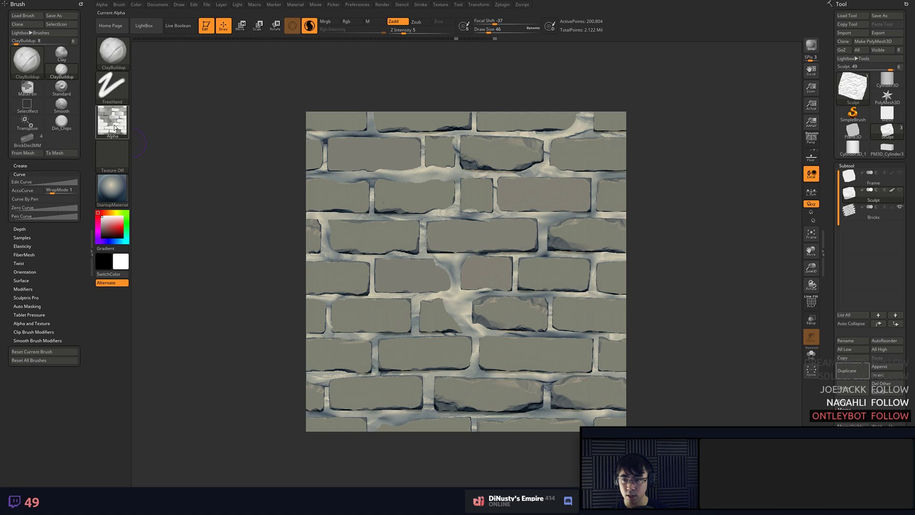
{"action": "left_click", "coordinate": [116, 128]}
{"action": "left_click", "coordinate": [113, 127]}
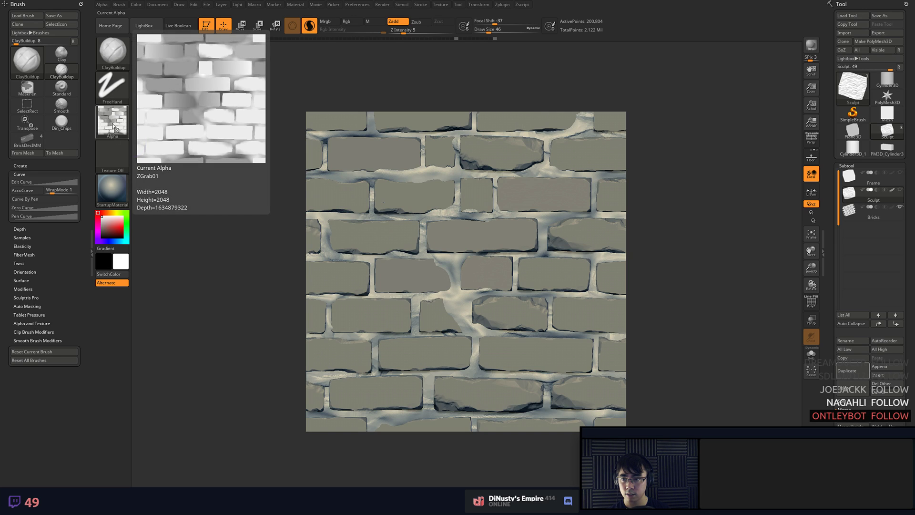
{"action": "left_click", "coordinate": [112, 125]}
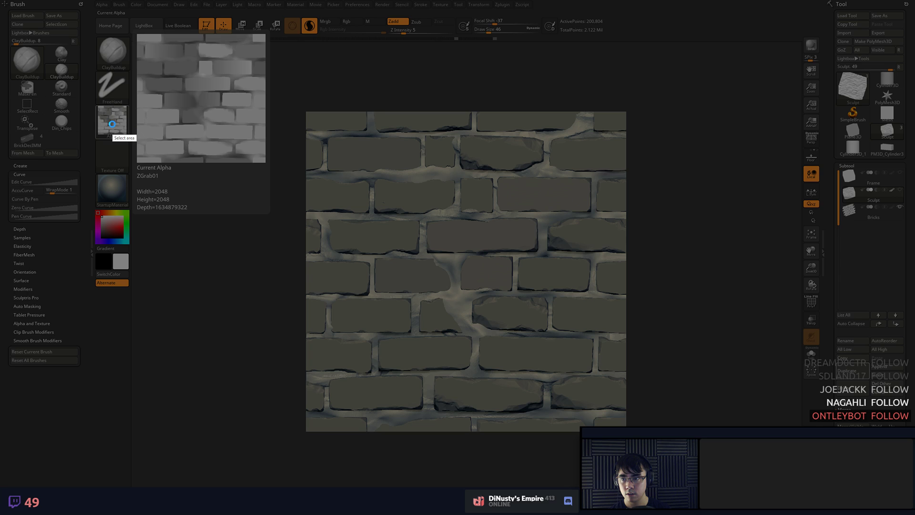
- Circle the two brightest bricks near the bottom on a screen capture of the alpha preview and discard the capture
{"action": "left_click_drag", "start_coordinate": [129, 27], "coordinate": [276, 166]}
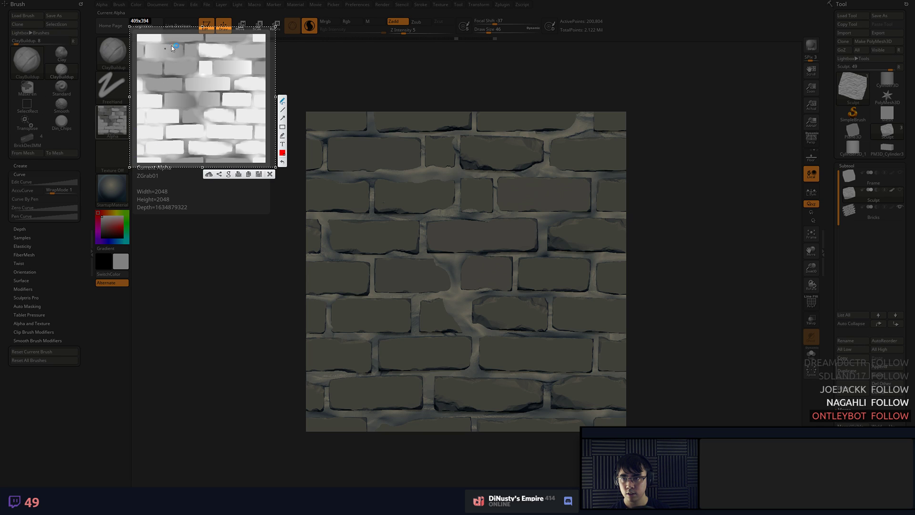
{"action": "mouse_move", "coordinate": [155, 143]}
{"action": "left_mouse_down"}
{"action": "mouse_move", "coordinate": [173, 151]}
{"action": "mouse_move", "coordinate": [156, 144]}
{"action": "left_mouse_up"}
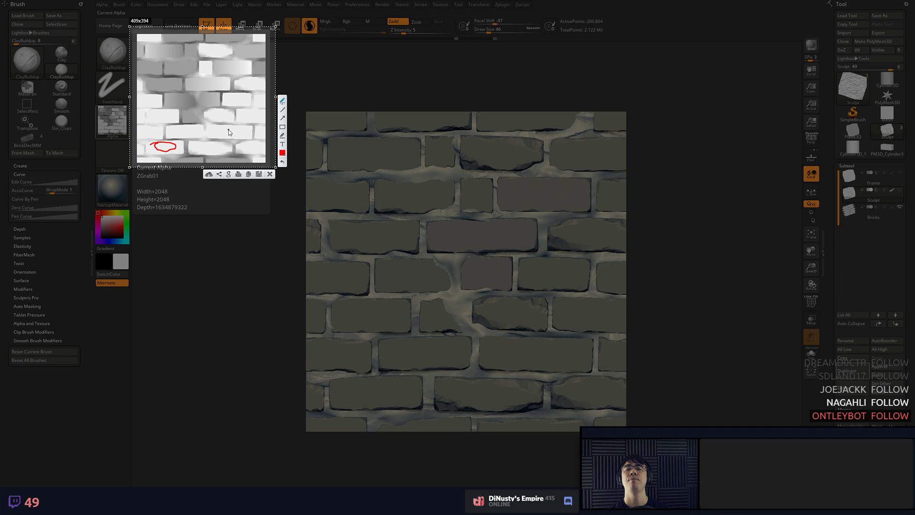
{"action": "mouse_move", "coordinate": [232, 130]}
{"action": "left_mouse_down"}
{"action": "mouse_move", "coordinate": [243, 138]}
{"action": "mouse_move", "coordinate": [224, 129]}
{"action": "left_mouse_up"}
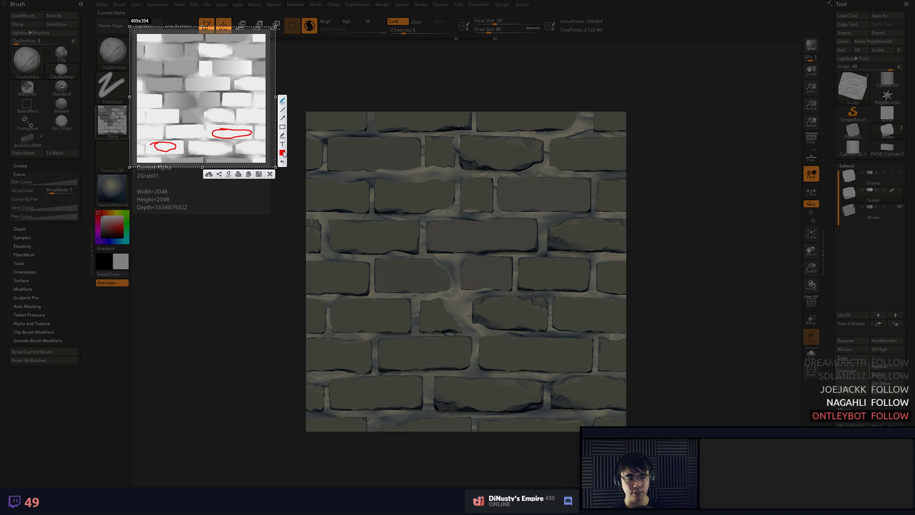
{"action": "left_click", "coordinate": [269, 174]}
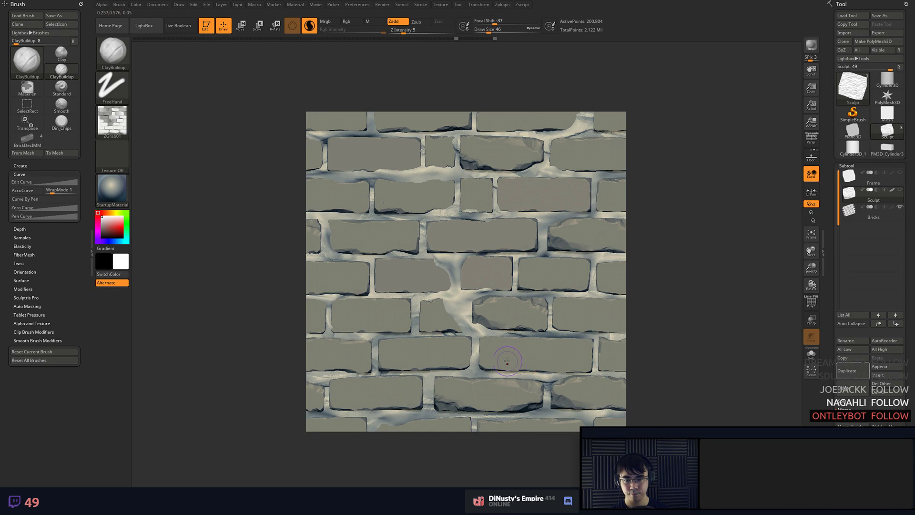
- Select the Bricks subtool from a tilted view and display its polygroups with PolyFrame
{"action": "left_click_drag", "start_coordinate": [685, 327], "coordinate": [644, 320]}
{"action": "left_click", "coordinate": [540, 336], "text": "alt"}
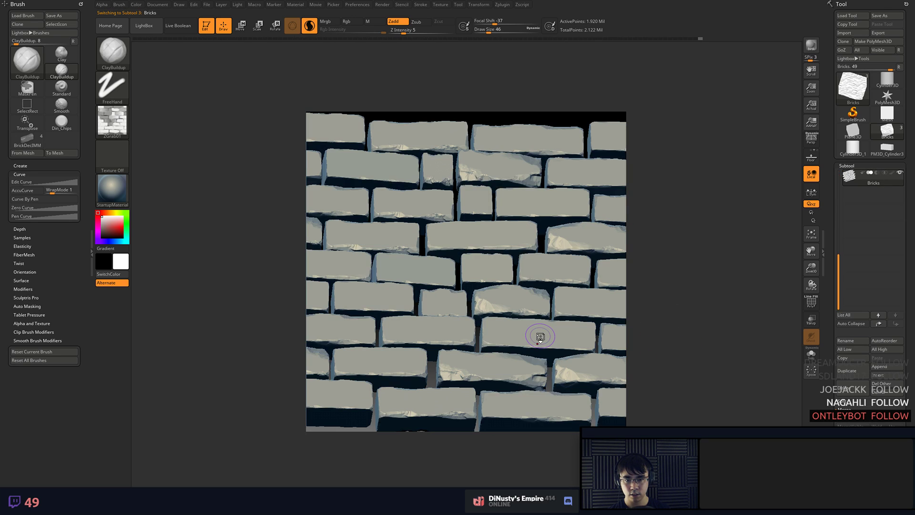
{"action": "key", "text": "shift"}
{"action": "key", "text": "shift+f"}
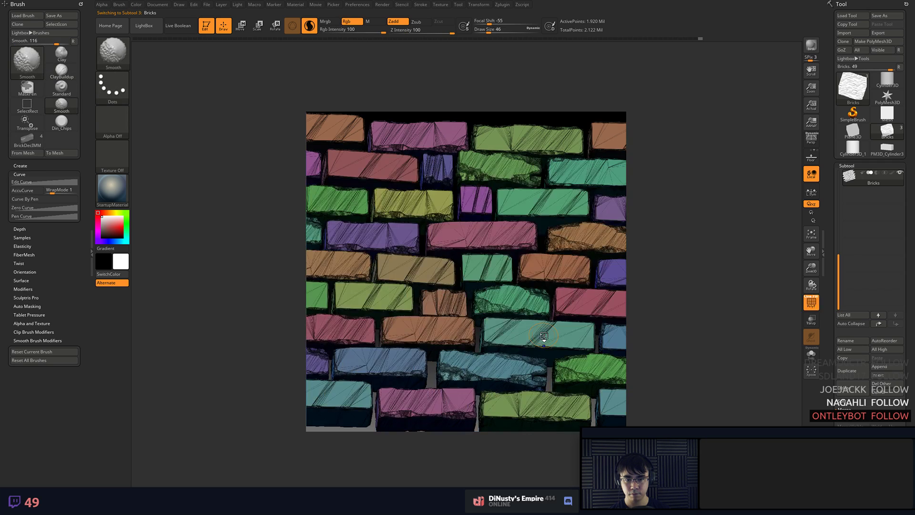
{"action": "key", "text": "shift+f"}
{"action": "key", "text": "ctrl"}
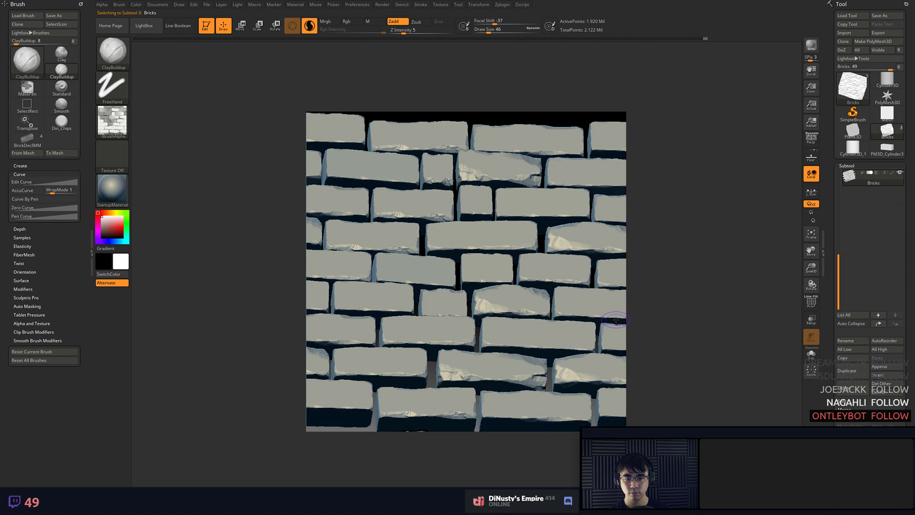
{"action": "key", "text": "shift+f"}
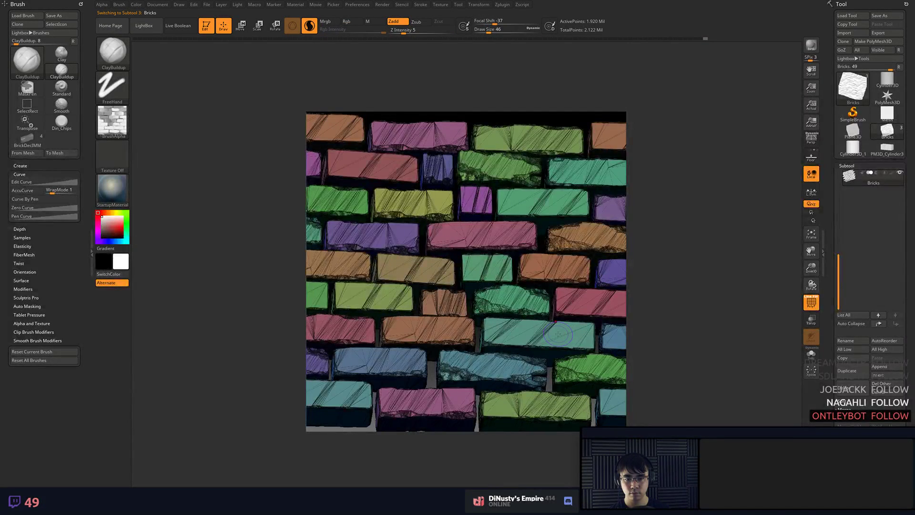
- Mask all but the long brick at the right of the third row from the bottom and push it slightly into the wall
{"action": "key", "text": "w"}
{"action": "key", "text": "shift+f"}
{"action": "left_click", "coordinate": [547, 332], "text": "ctrl"}
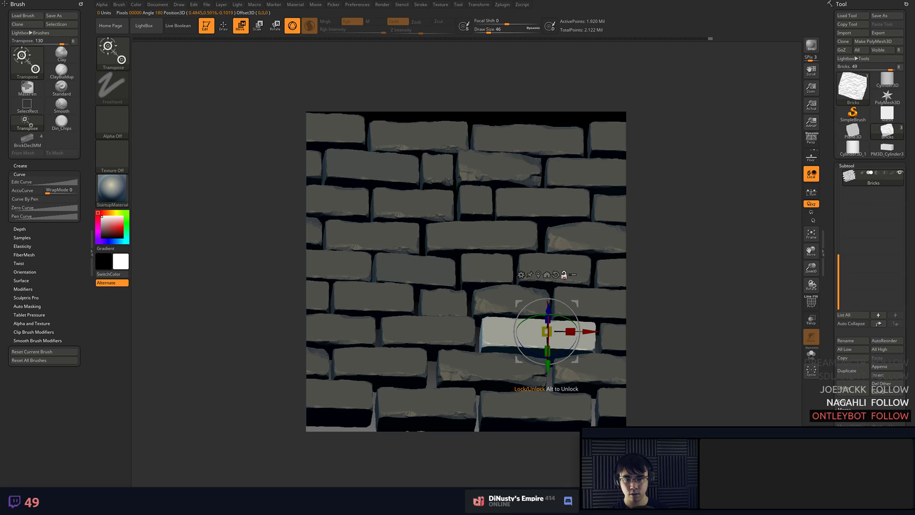
{"action": "left_click", "coordinate": [556, 275], "text": "alt"}
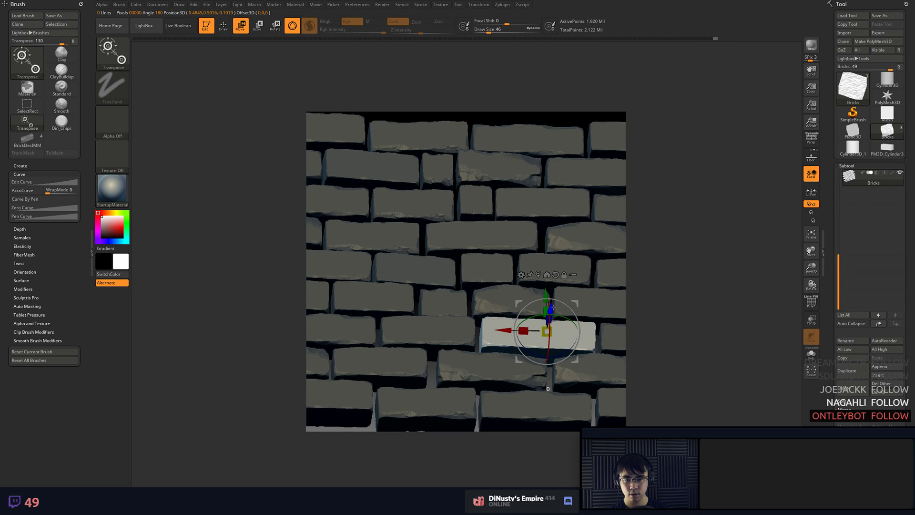
{"action": "left_click_drag", "start_coordinate": [552, 307], "coordinate": [547, 308]}
- Mask all but the left brick of the second row from the bottom, move it about -0.0527 along Z and return to Draw mode
{"action": "left_click", "coordinate": [412, 362], "text": "alt"}
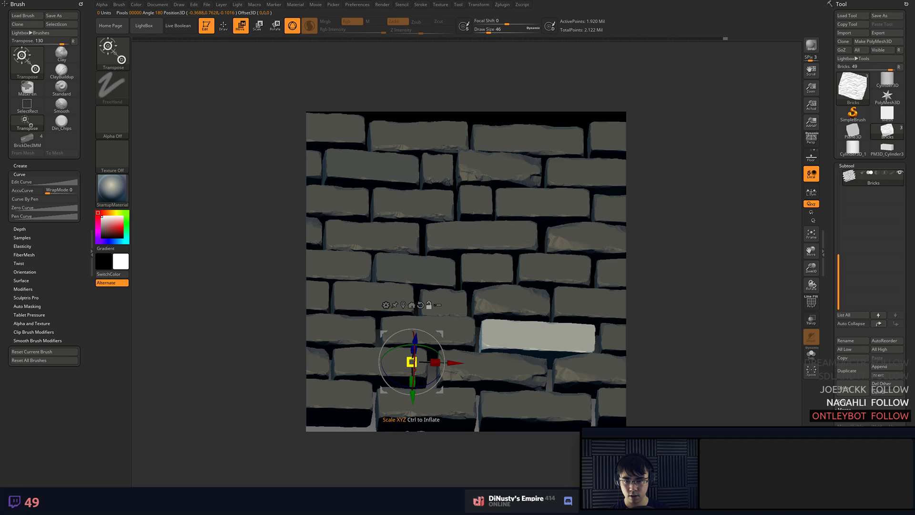
{"action": "left_click", "coordinate": [412, 362], "text": "ctrl"}
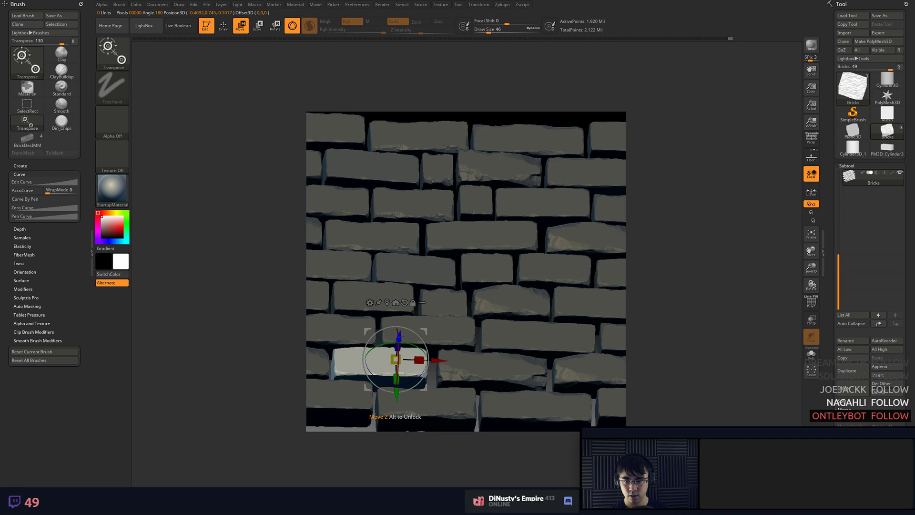
{"action": "left_click_drag", "start_coordinate": [399, 336], "coordinate": [398, 340]}
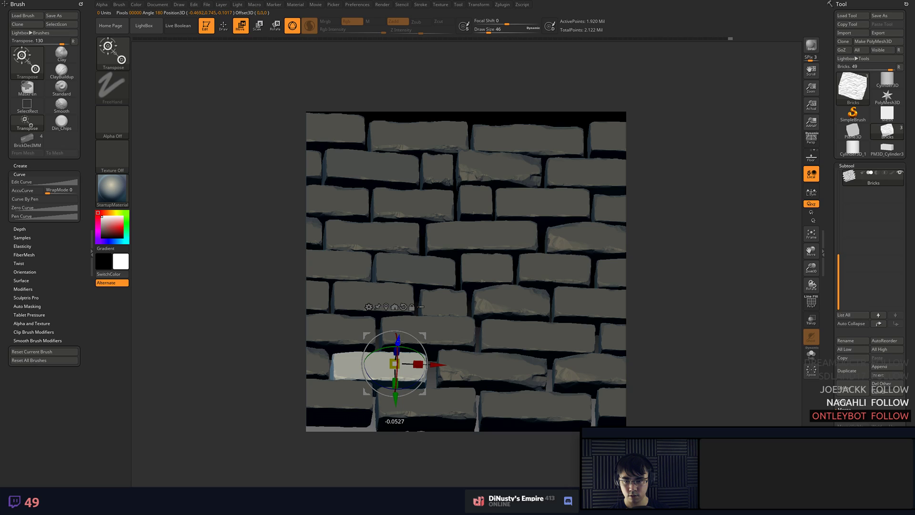
{"action": "key", "text": "q"}
{"action": "key", "text": "w"}
{"action": "key", "text": "q"}
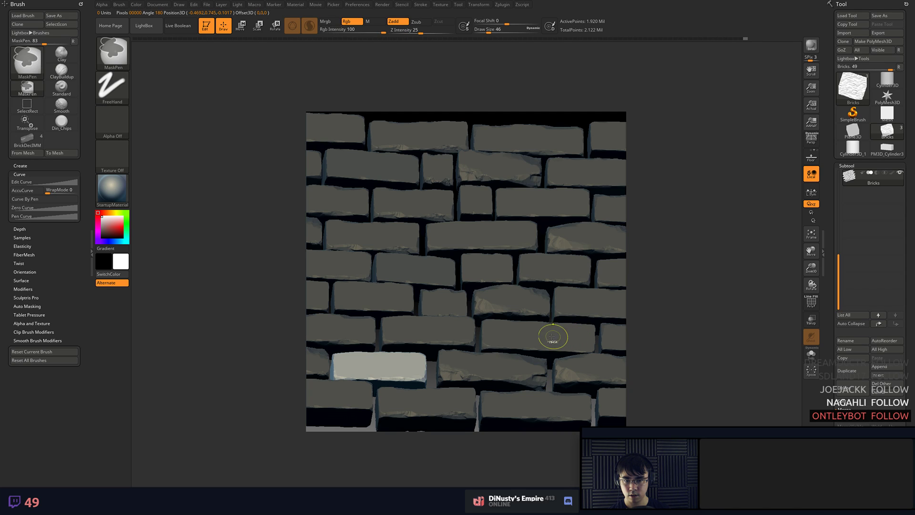
{"action": "left_click_drag", "start_coordinate": [554, 335], "coordinate": [512, 336], "text": "ctrl+alt"}
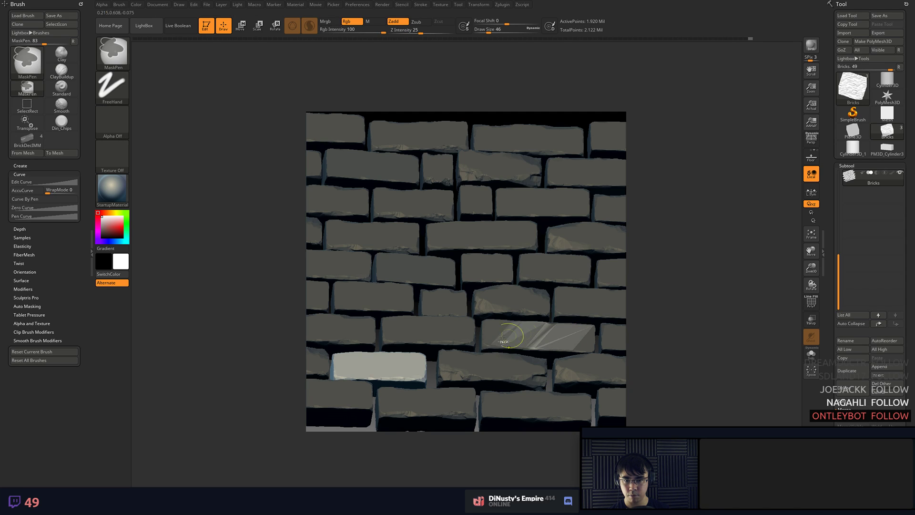
- Straighten the view, fit the Frame subtool alone to the square canvas, and reselect Bricks with the other subtools visible
{"action": "left_click_drag", "start_coordinate": [689, 318], "coordinate": [741, 244], "text": "shift"}
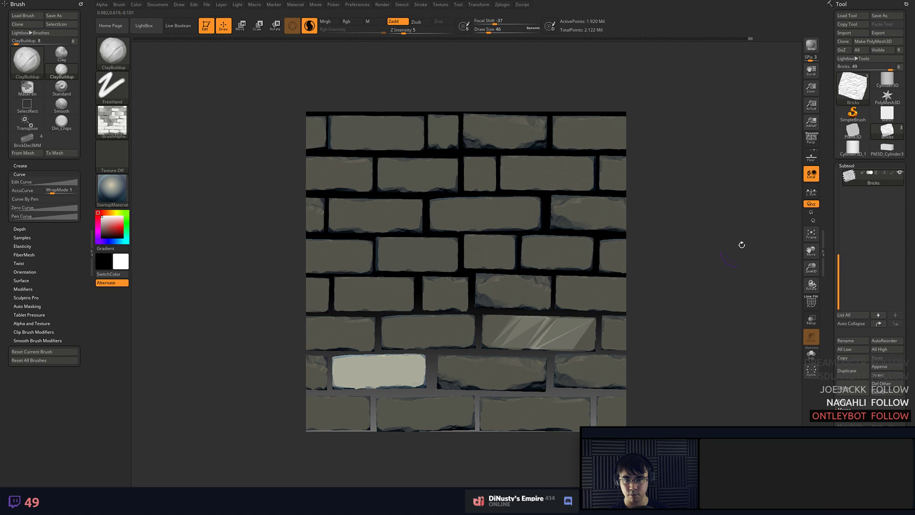
{"action": "left_click_drag", "start_coordinate": [839, 214], "coordinate": [839, 191]}
{"action": "left_click", "coordinate": [854, 179]}
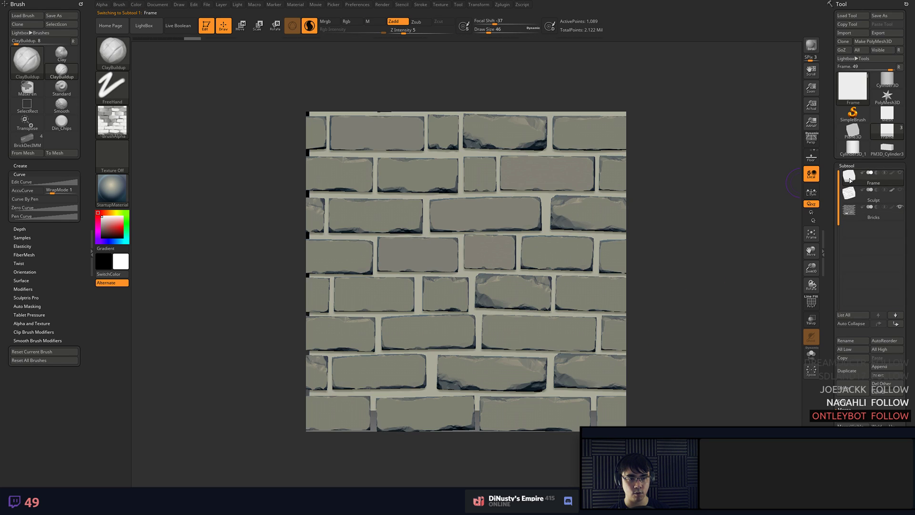
{"action": "key", "text": "f"}
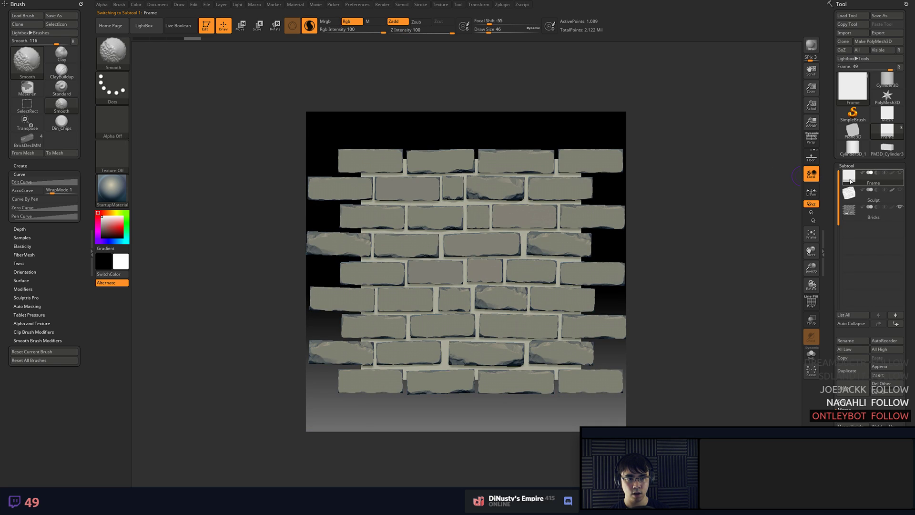
{"action": "left_click", "coordinate": [900, 172], "text": "shift"}
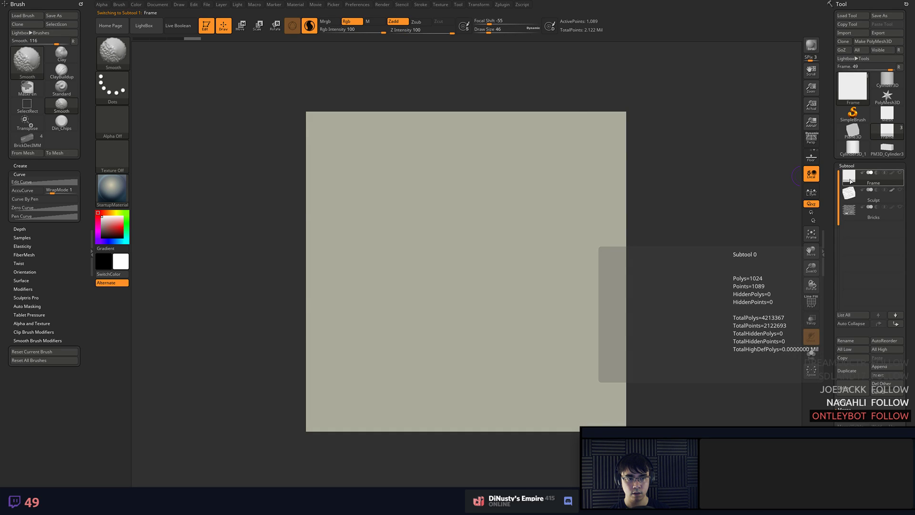
{"action": "left_click", "coordinate": [851, 215]}
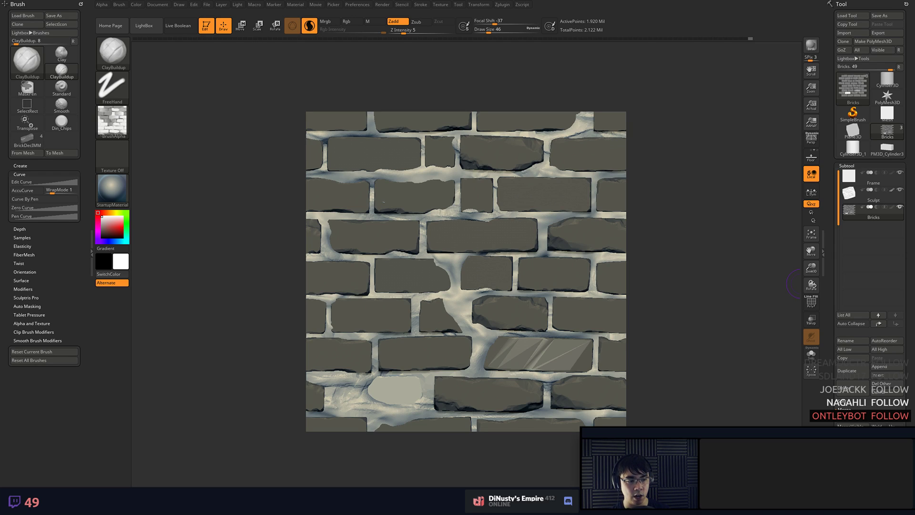
- Clear the brick mask and smooth the Sculpt subtool's mortar over the lowered brick in the second row from the bottom
{"action": "left_click_drag", "start_coordinate": [691, 293], "coordinate": [706, 333], "text": "ctrl"}
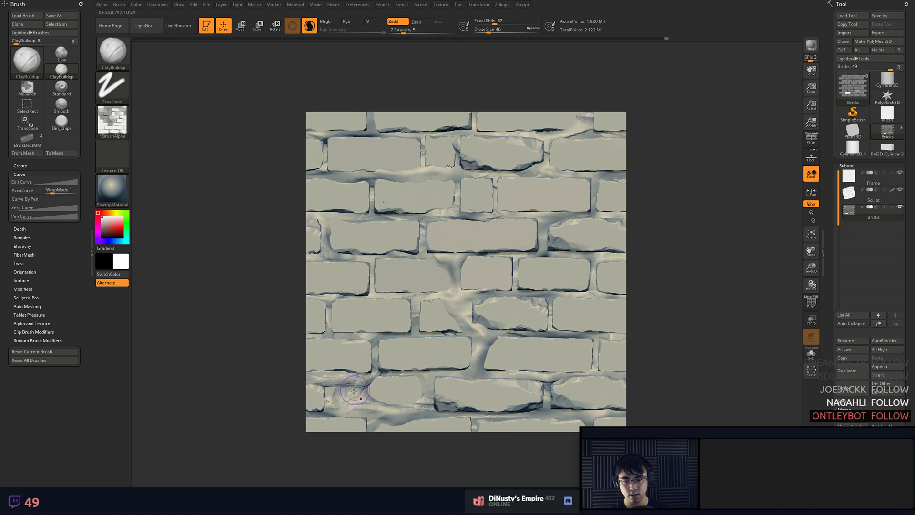
{"action": "key", "text": "shift"}
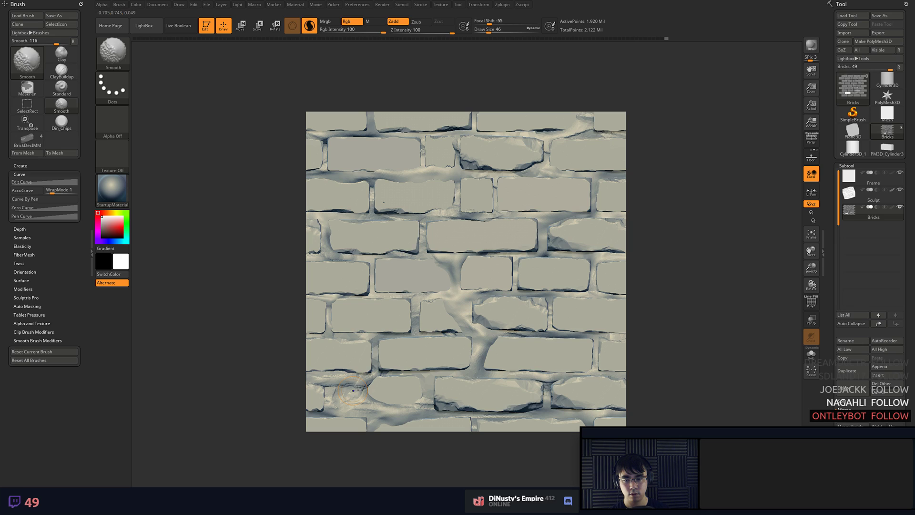
{"action": "left_click", "coordinate": [354, 390], "text": "alt"}
{"action": "mouse_move", "coordinate": [344, 385]}
{"action": "left_mouse_down", "text": "shift"}
{"action": "mouse_move", "coordinate": [351, 400]}
{"action": "mouse_move", "coordinate": [369, 396]}
{"action": "left_mouse_up", "text": "shift"}
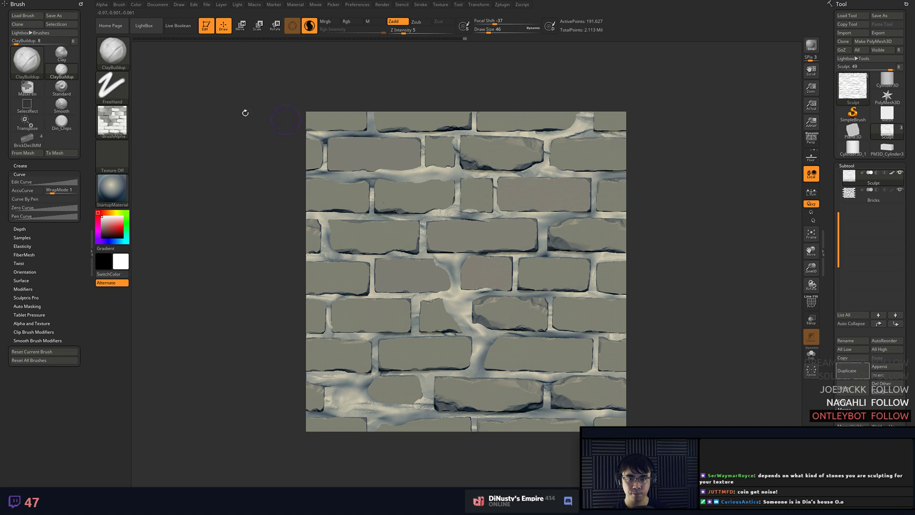
- Capture the document's depth again as a new alpha with GrabDoc and preview the updated height map
{"action": "left_click", "coordinate": [113, 122]}
{"action": "left_click", "coordinate": [334, 261]}
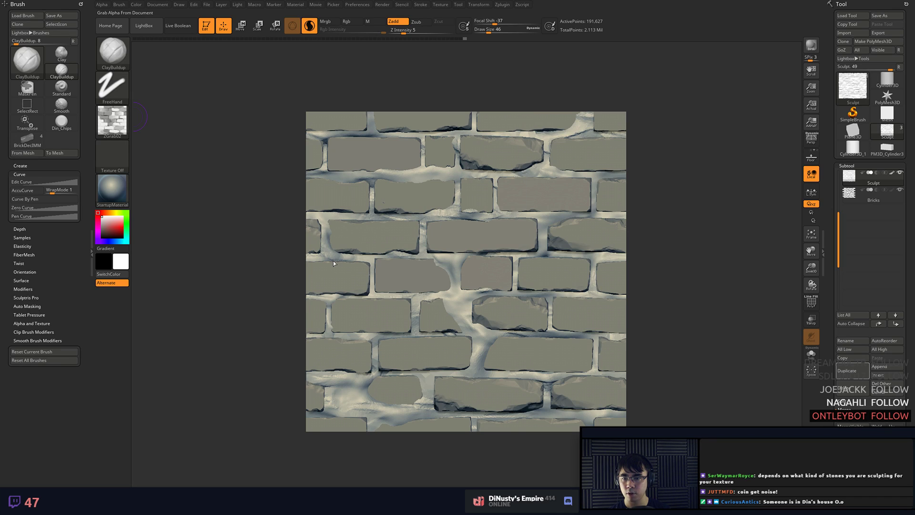
{"action": "left_click", "coordinate": [116, 119]}
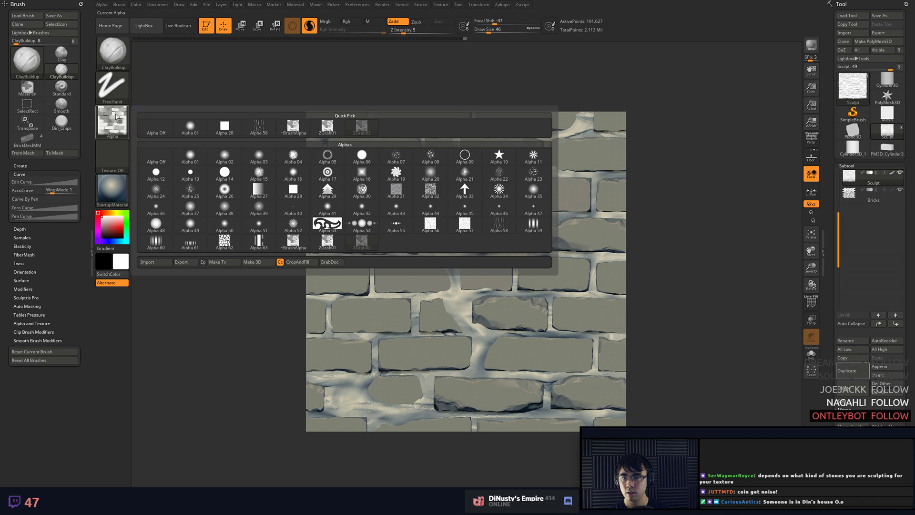
{"action": "left_click", "coordinate": [116, 118]}
{"action": "mouse_move", "coordinate": [111, 122]}
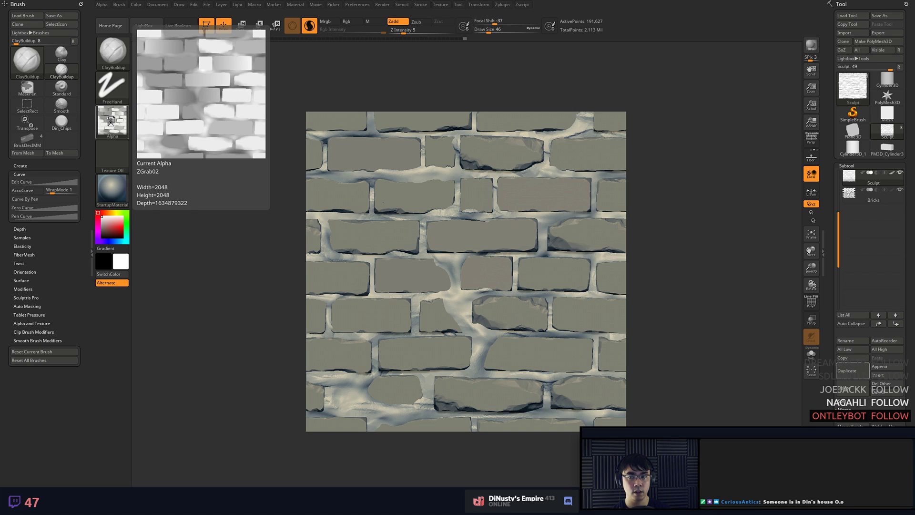
- Export the captured alpha to the TileDemo folder as Height.PSD, replacing the existing file
{"action": "left_click", "coordinate": [111, 120]}
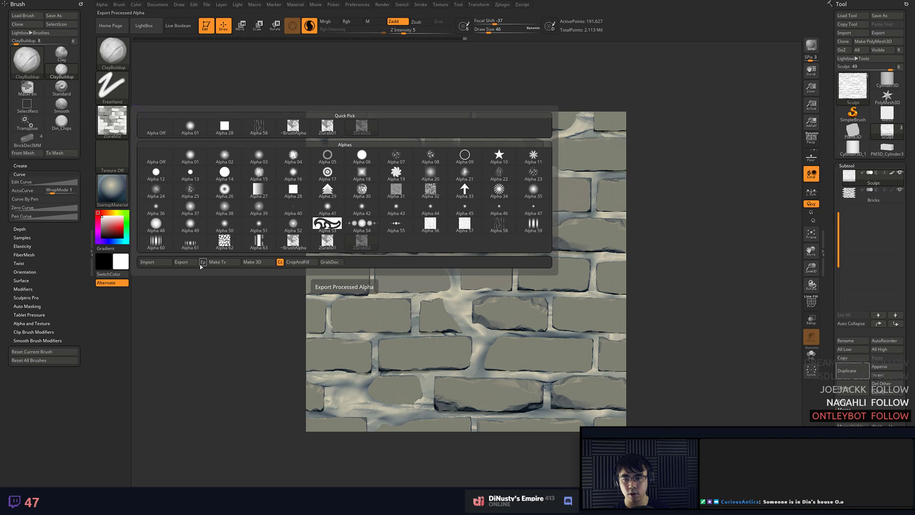
{"action": "left_click", "coordinate": [181, 261]}
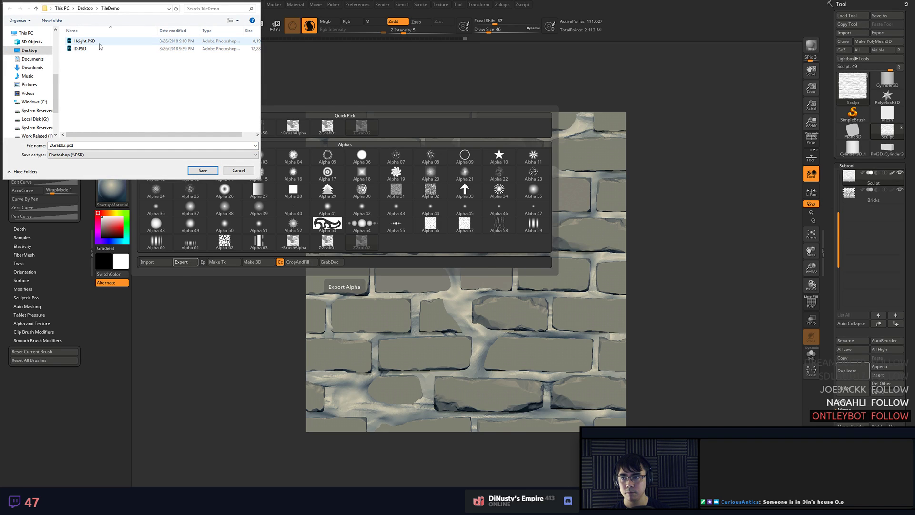
{"action": "double_click", "coordinate": [99, 44]}
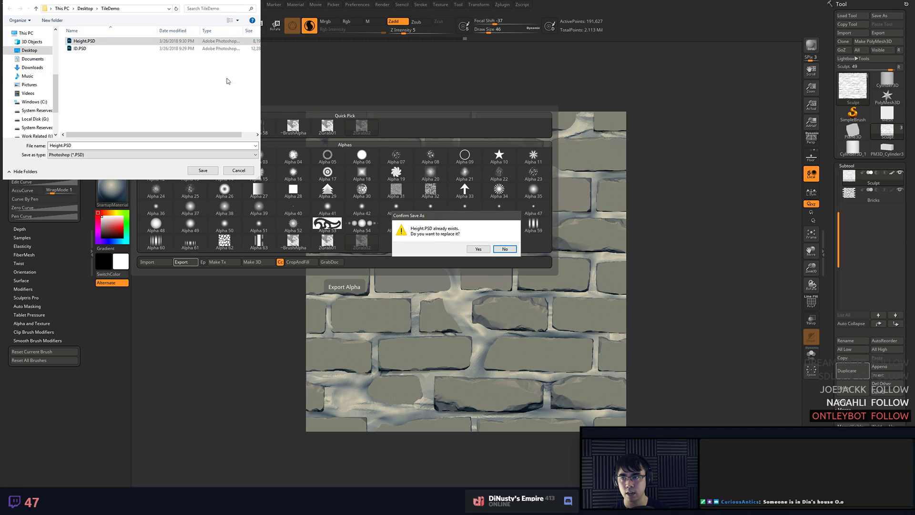
{"action": "left_click", "coordinate": [472, 249]}
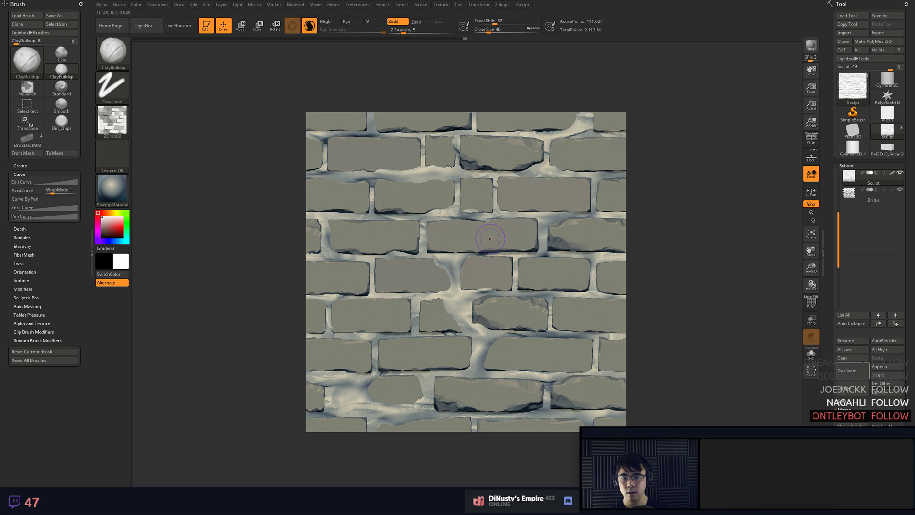
- Set the active colour to pure blue (R 0, G 0, B 255) and fill the Sculpt subtool with it
{"action": "mouse_move", "coordinate": [850, 190]}
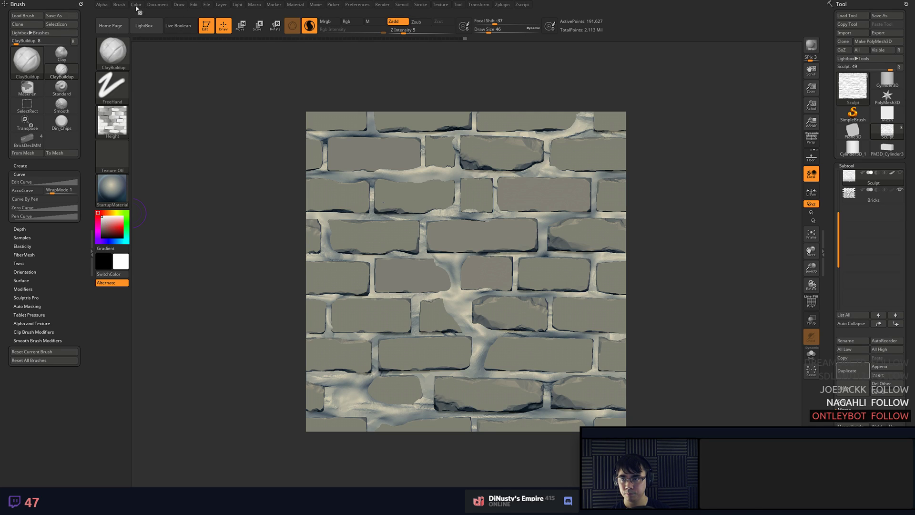
{"action": "left_click", "coordinate": [56, 5]}
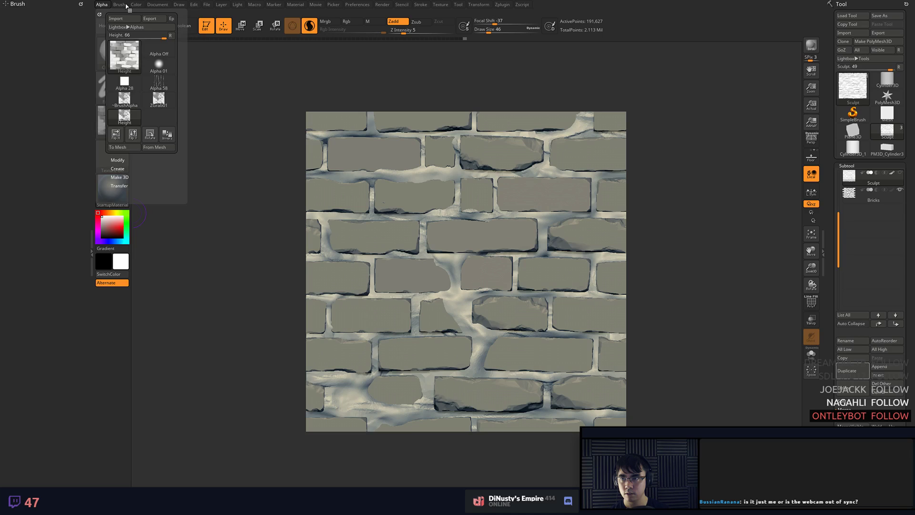
{"action": "mouse_move", "coordinate": [135, 5]}
{"action": "left_click_drag", "start_coordinate": [133, 15], "coordinate": [67, 6]}
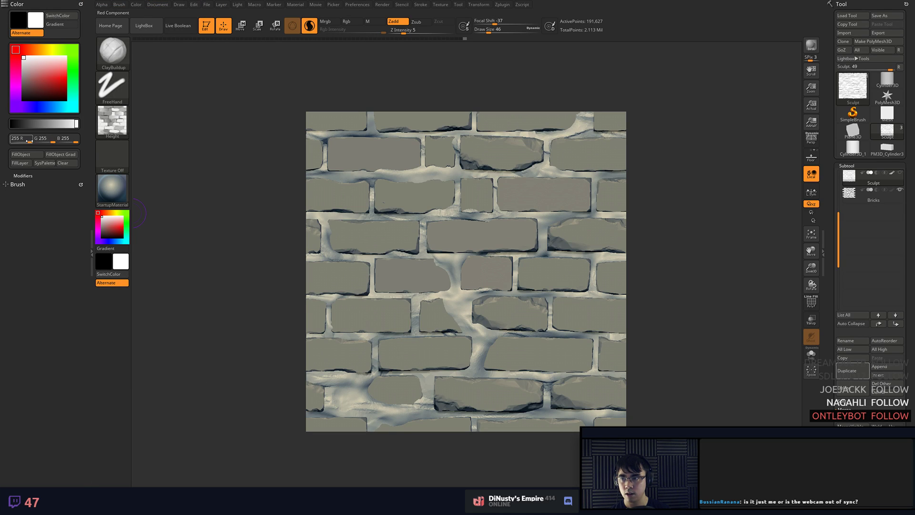
{"action": "mouse_move", "coordinate": [29, 140]}
{"action": "left_mouse_down"}
{"action": "mouse_move", "coordinate": [9, 140]}
{"action": "mouse_move", "coordinate": [28, 140]}
{"action": "mouse_move", "coordinate": [17, 139]}
{"action": "left_mouse_up"}
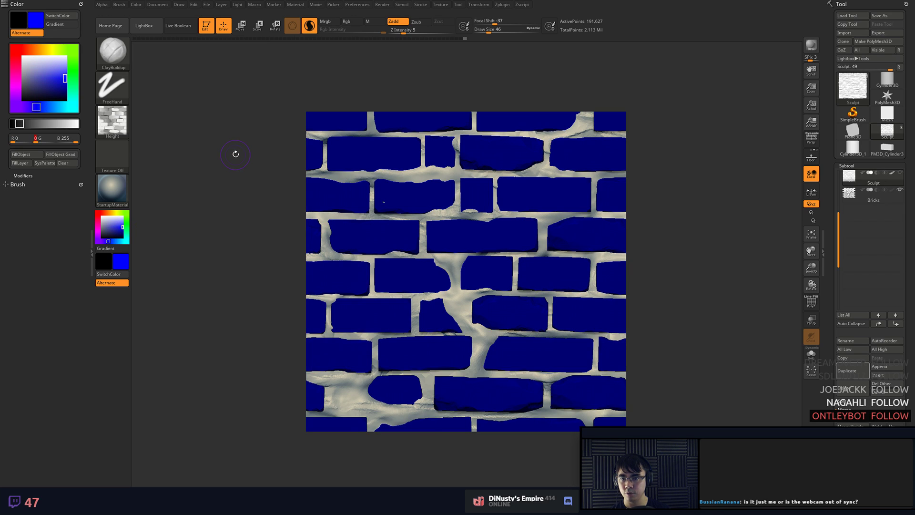
{"action": "left_click", "coordinate": [34, 155]}
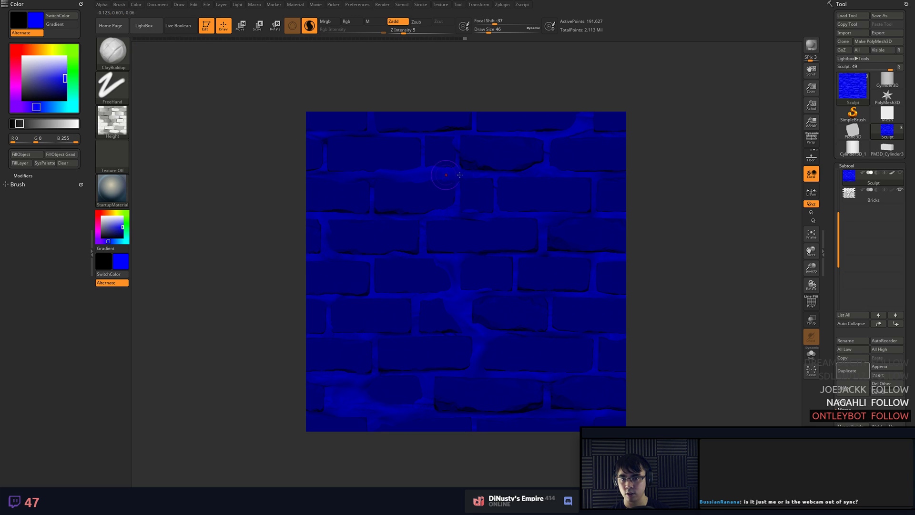
- Fill the Bricks subtool with green (R 21, G 255, B 0) and show all subtools together again
{"action": "left_click", "coordinate": [853, 193]}
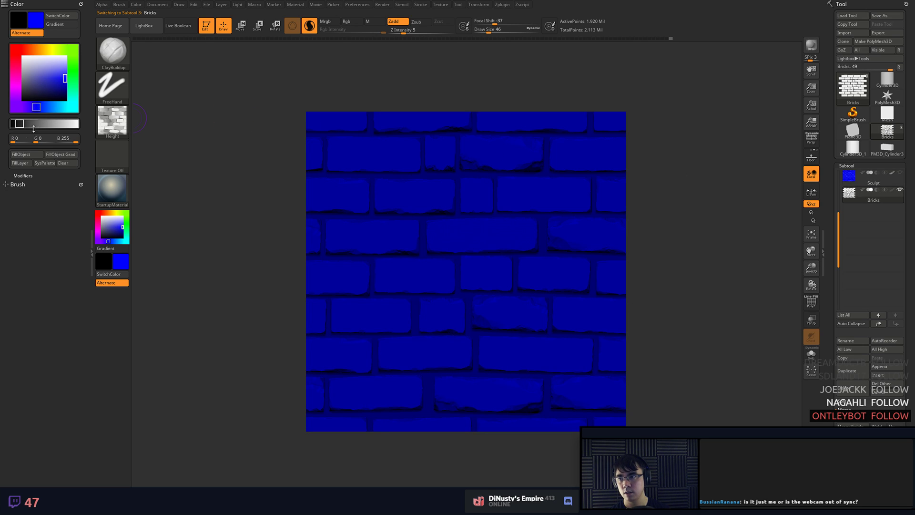
{"action": "mouse_move", "coordinate": [15, 142]}
{"action": "left_mouse_down"}
{"action": "mouse_move", "coordinate": [70, 142]}
{"action": "mouse_move", "coordinate": [14, 140]}
{"action": "left_mouse_up"}
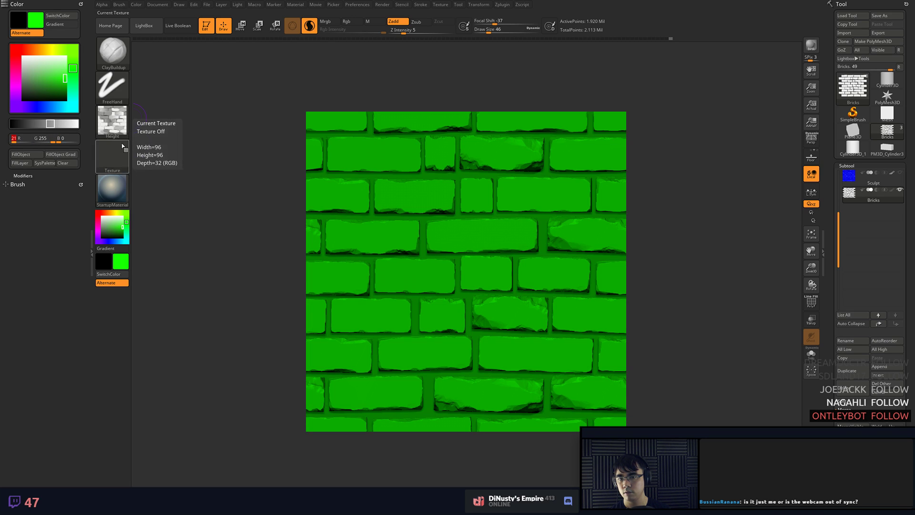
{"action": "left_click", "coordinate": [32, 156]}
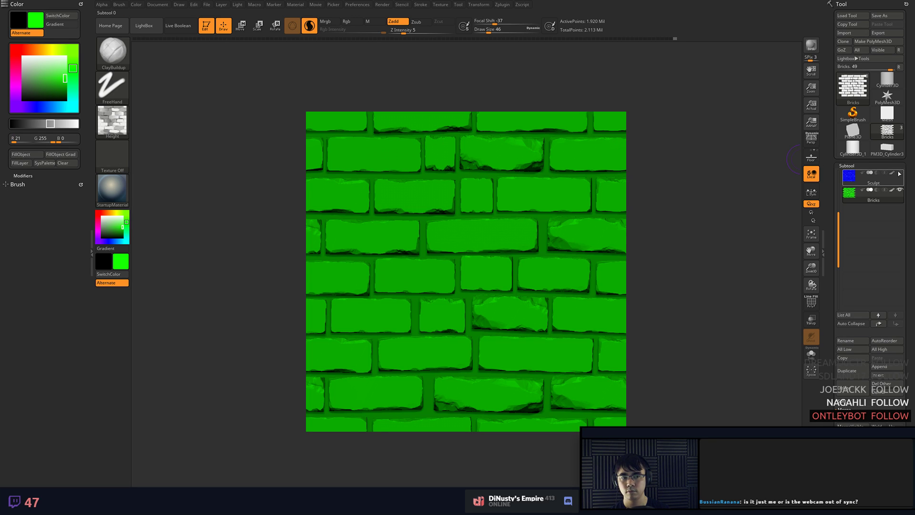
{"action": "left_click", "coordinate": [849, 197]}
{"action": "left_click", "coordinate": [811, 352]}
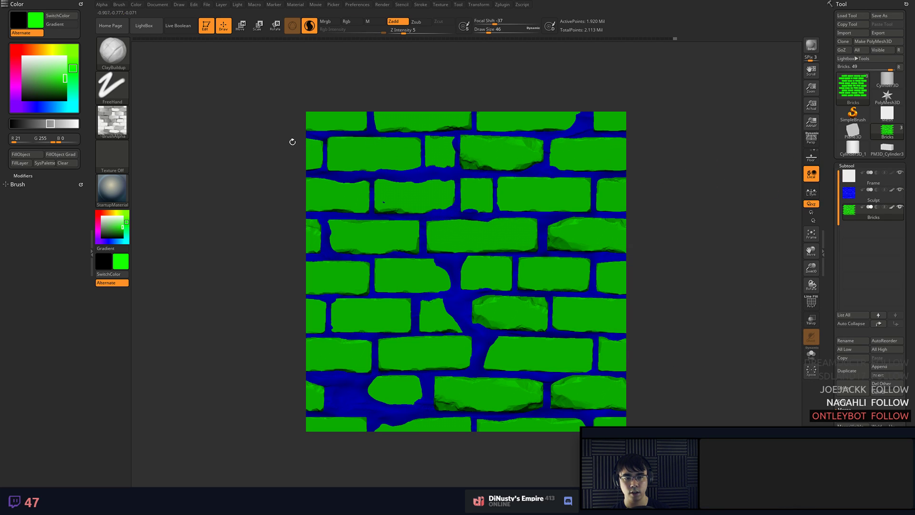
- Capture the coloured document as a new texture with GrabDoc and select the captured texture
{"action": "left_click", "coordinate": [113, 156]}
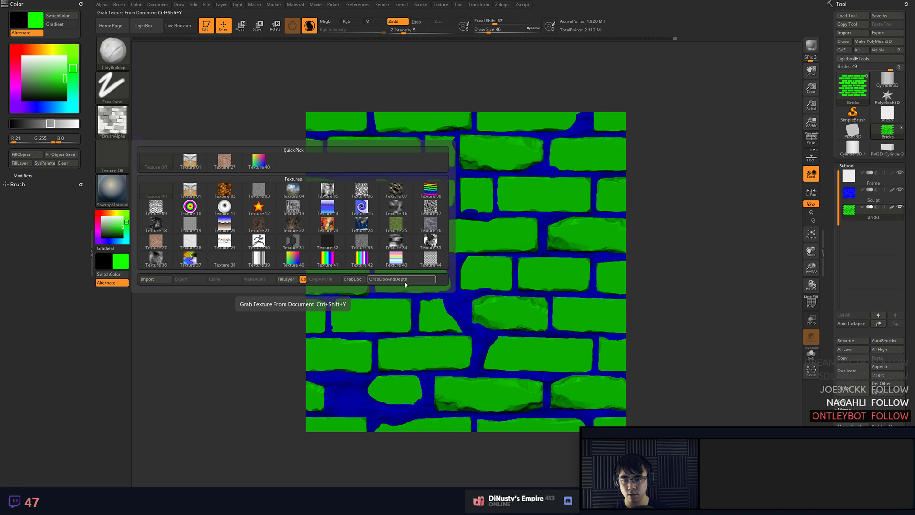
{"action": "left_click", "coordinate": [357, 278]}
{"action": "left_click", "coordinate": [104, 158]}
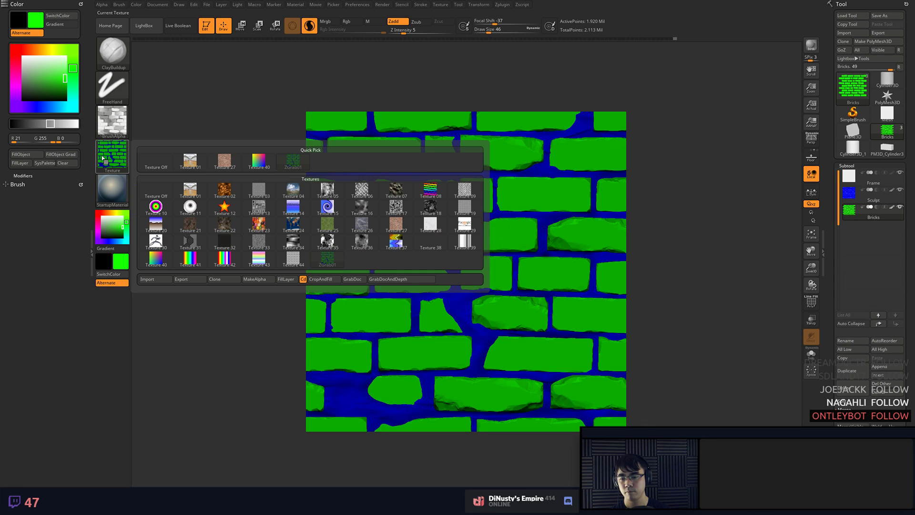
{"action": "left_click", "coordinate": [111, 158]}
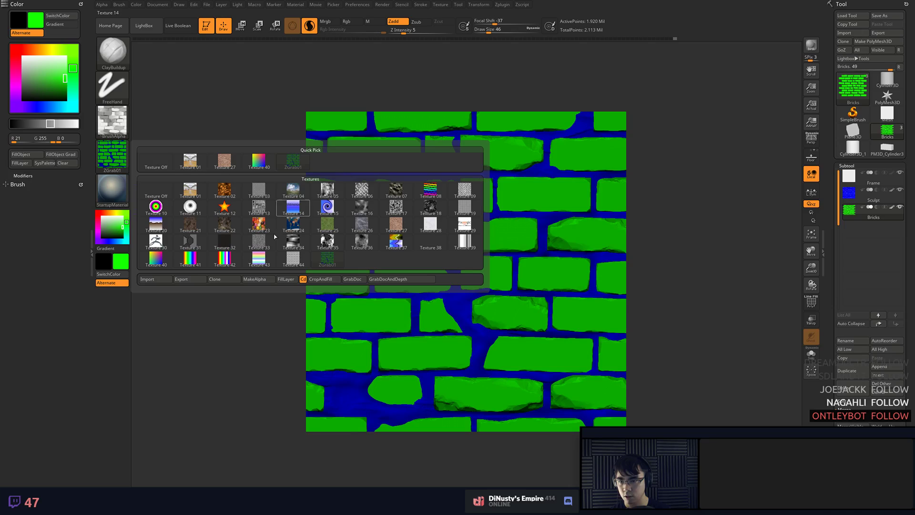
{"action": "left_click", "coordinate": [327, 259]}
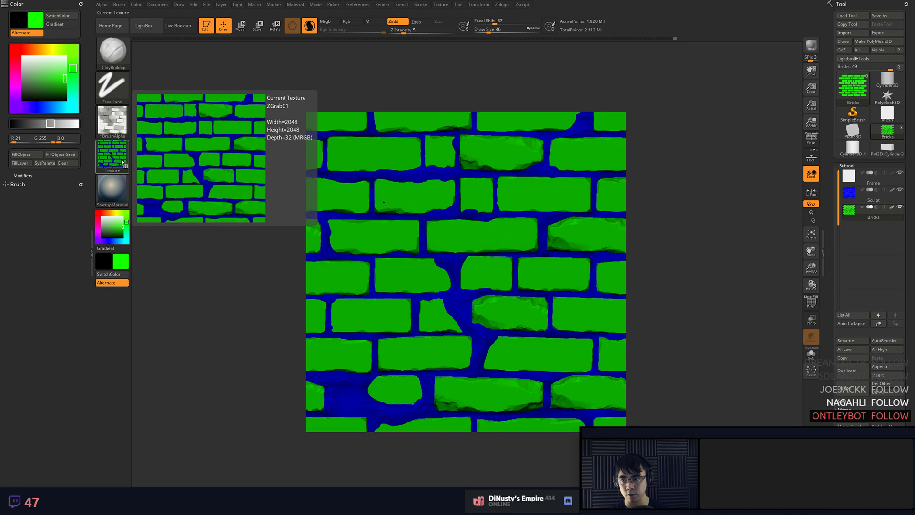
- Export the captured texture as ID.PSD in the TileDemo folder, replacing the existing file and saving the material index as a separate channel
{"action": "left_click", "coordinate": [121, 159]}
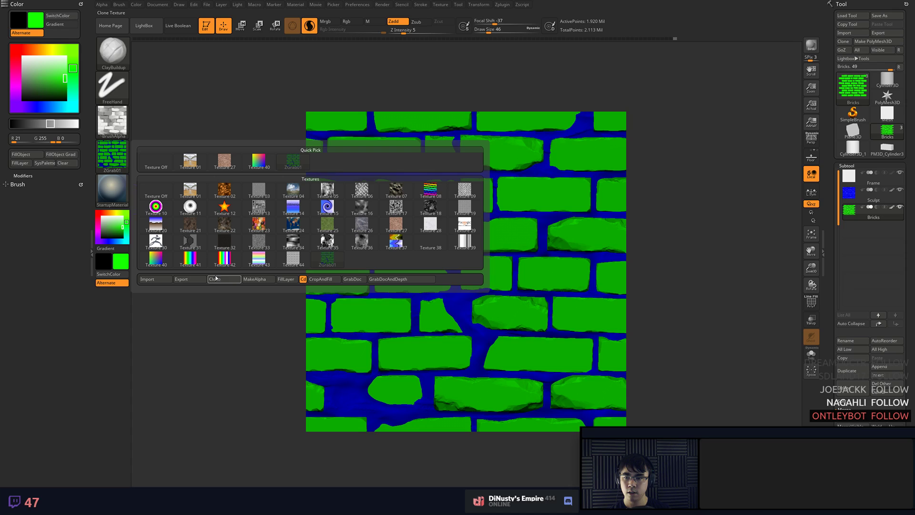
{"action": "left_click", "coordinate": [190, 279]}
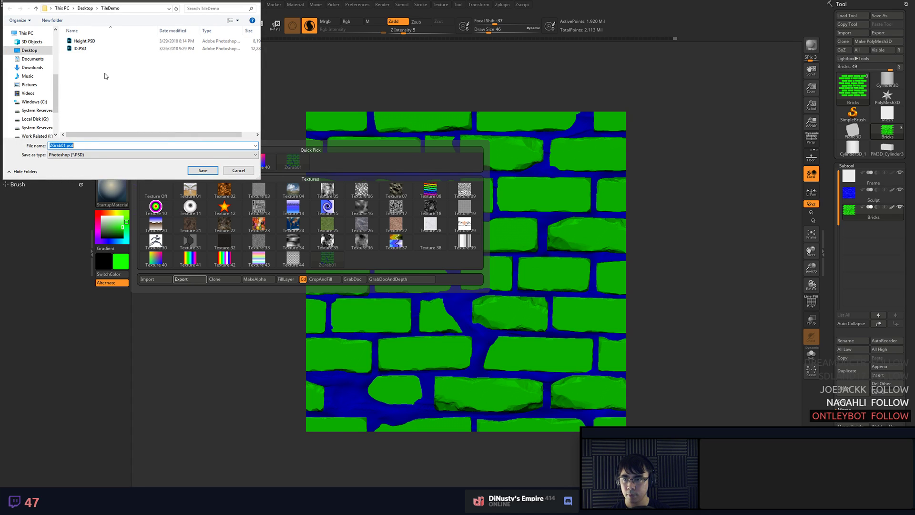
{"action": "double_click", "coordinate": [80, 48]}
{"action": "left_click", "coordinate": [482, 250]}
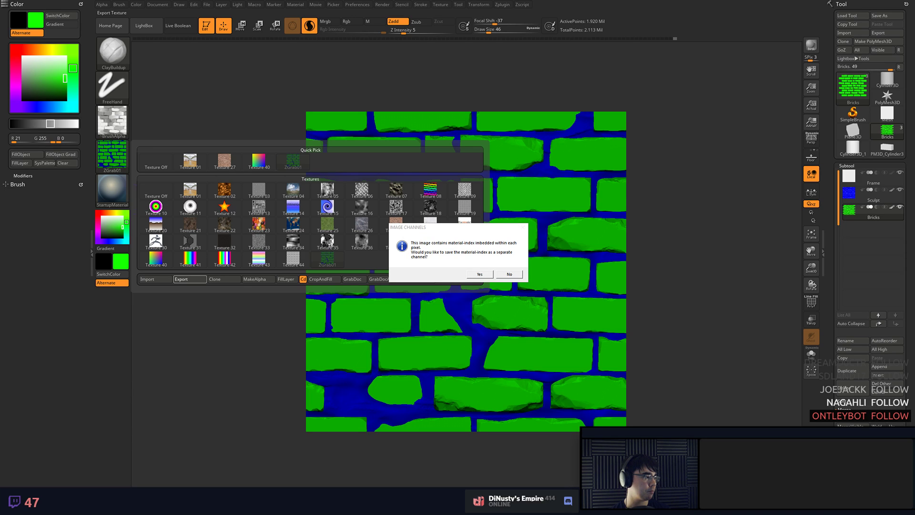
{"action": "left_click", "coordinate": [496, 244]}
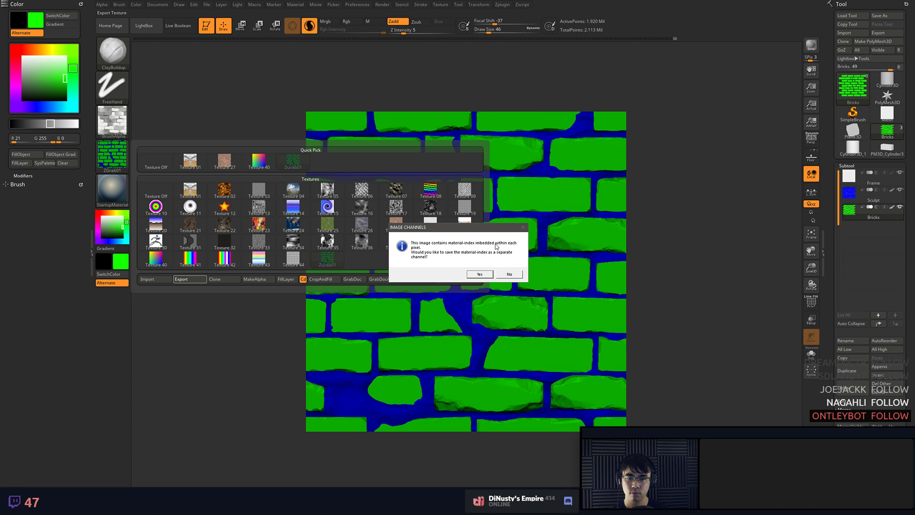
{"action": "left_click", "coordinate": [477, 275]}
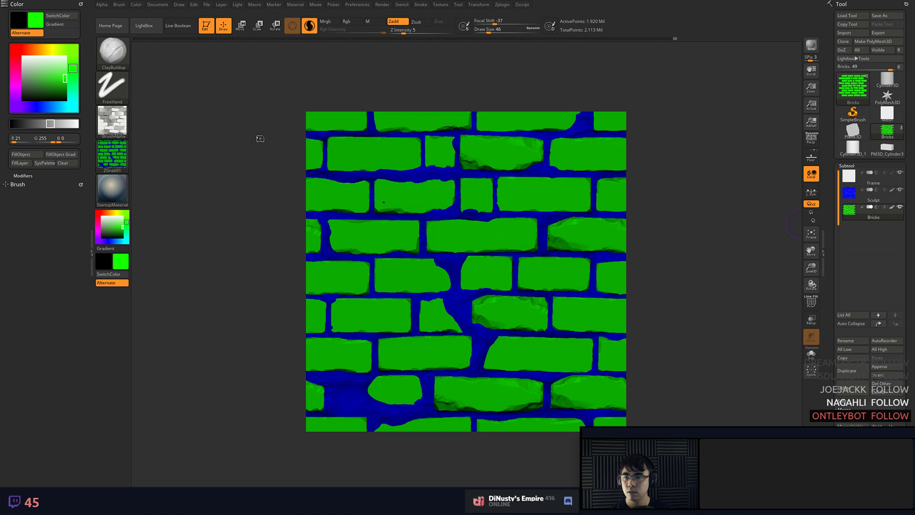
- Save the project in the TileDemo folder as R2_007.ZPR
{"action": "key", "text": "ctrl+s"}
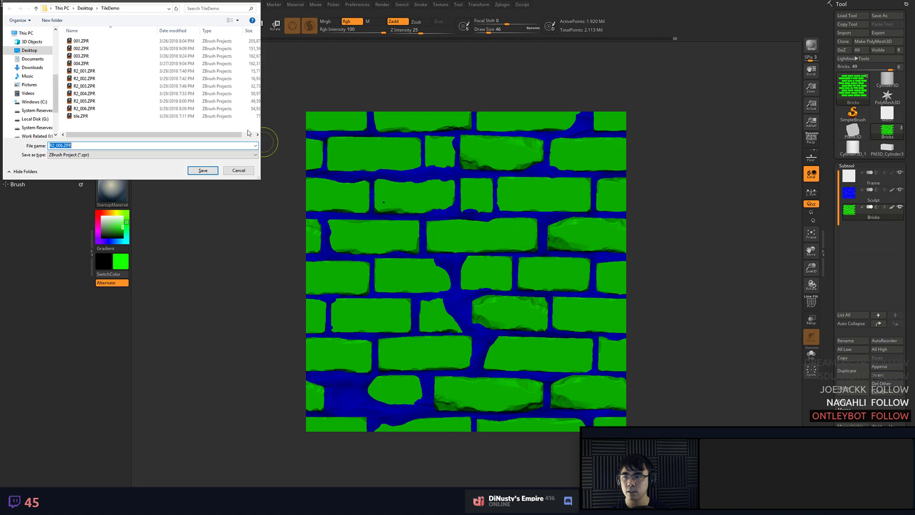
{"action": "left_click", "coordinate": [61, 145]}
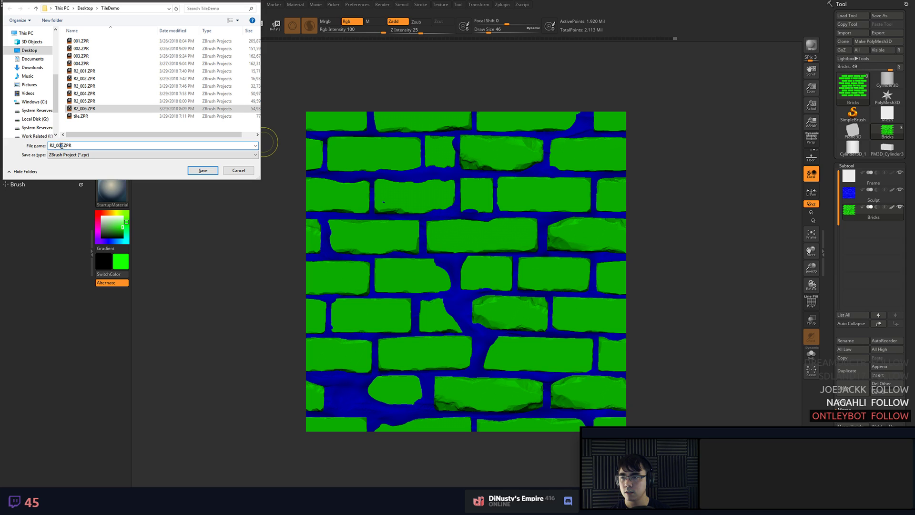
{"action": "type", "text": "7"}
{"action": "left_click", "coordinate": [204, 170]}
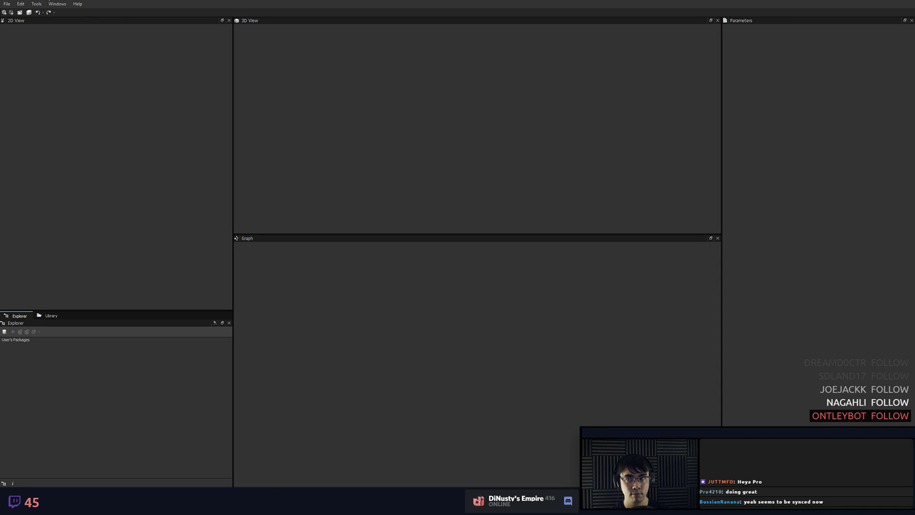
- Switch to Substance Designer and open the recent package New_Graph.sbs from the TileDemo folder
{"action": "left_click", "coordinate": [7, 4]}
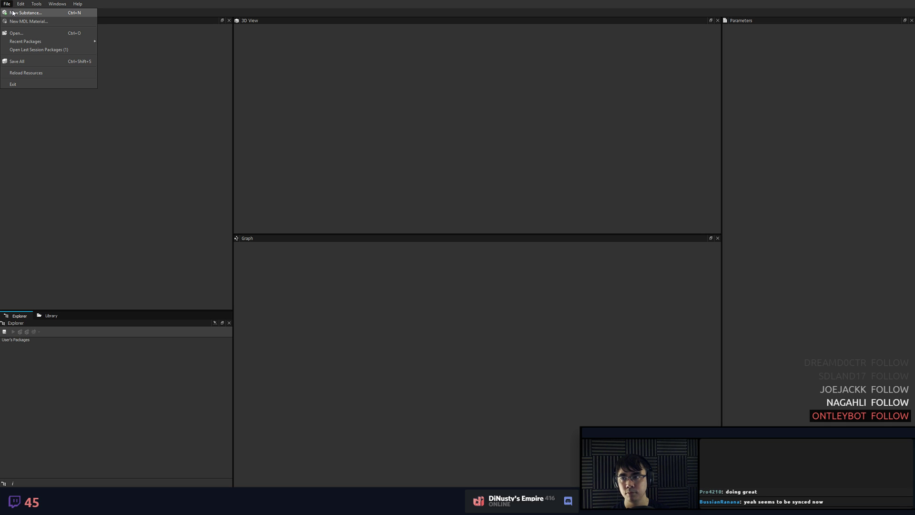
{"action": "mouse_move", "coordinate": [33, 41]}
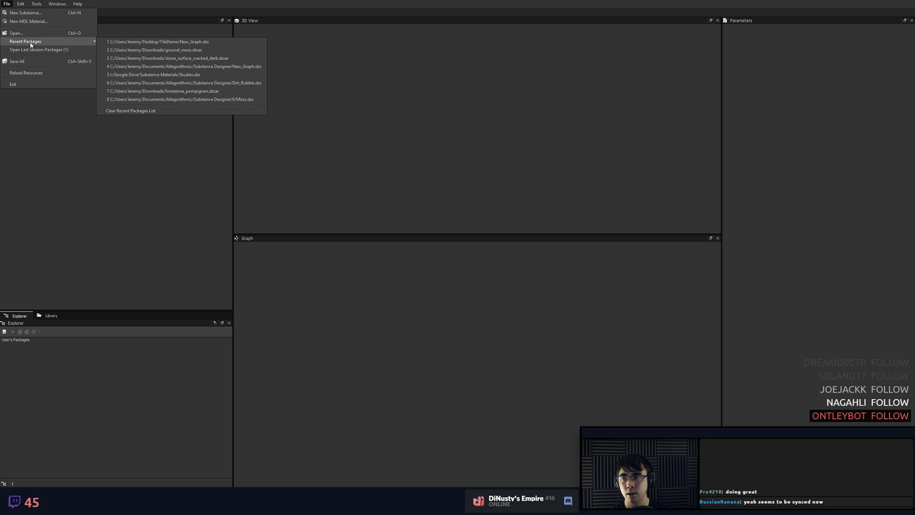
{"action": "left_click", "coordinate": [119, 42]}
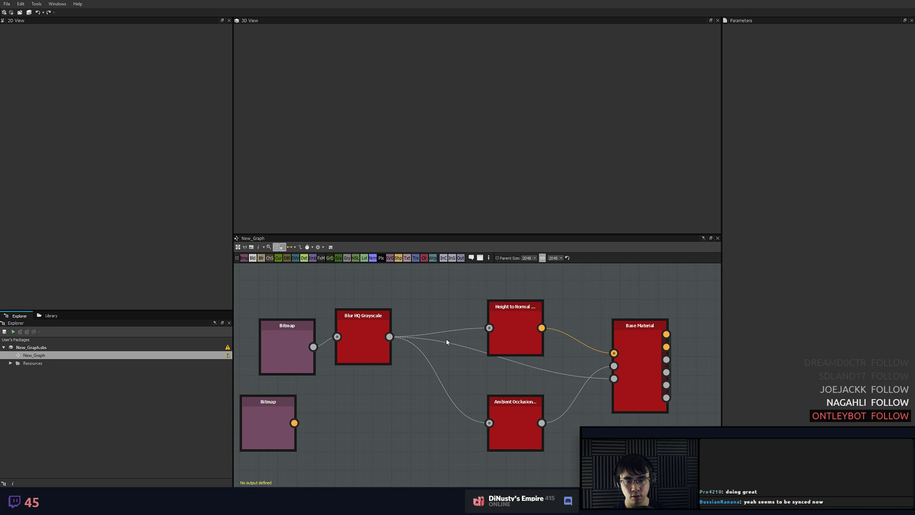
- Line up the height Bitmap node above the ID Bitmap node and preview both bitmaps in the 2D view
{"action": "middle_click_drag", "start_coordinate": [406, 307], "coordinate": [480, 305]}
{"action": "double_click", "coordinate": [353, 352]}
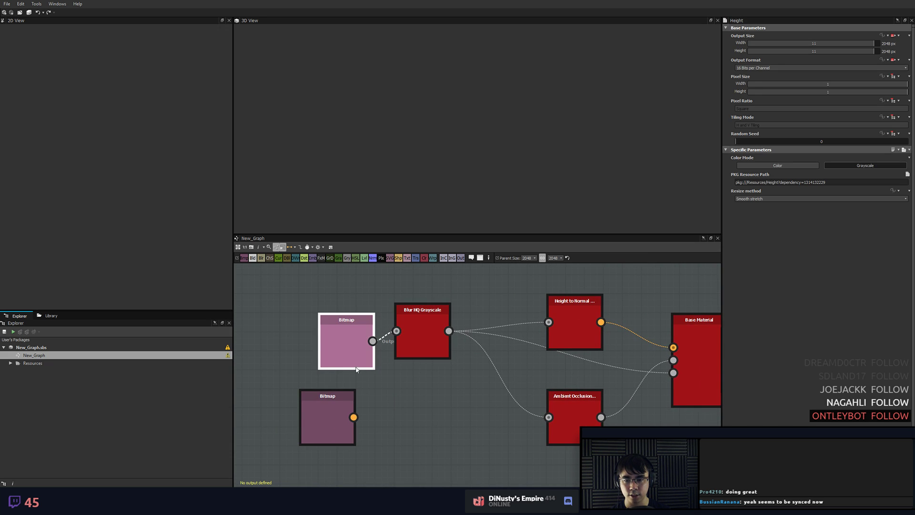
{"action": "left_click_drag", "start_coordinate": [352, 353], "coordinate": [334, 333]}
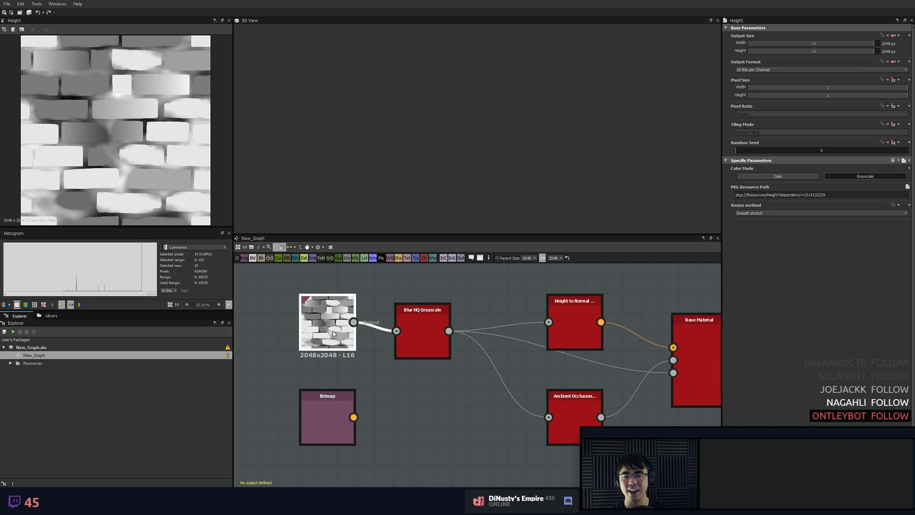
{"action": "double_click", "coordinate": [335, 419]}
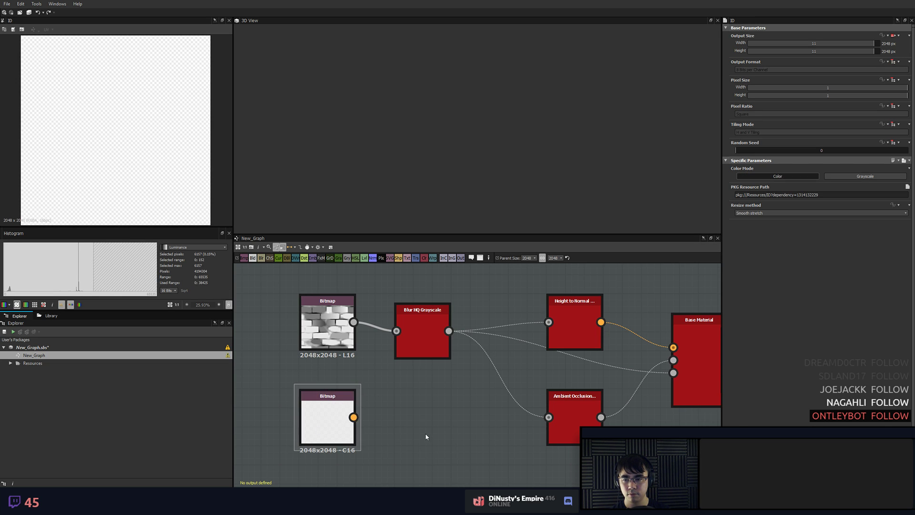
{"action": "key", "text": "Delete"}
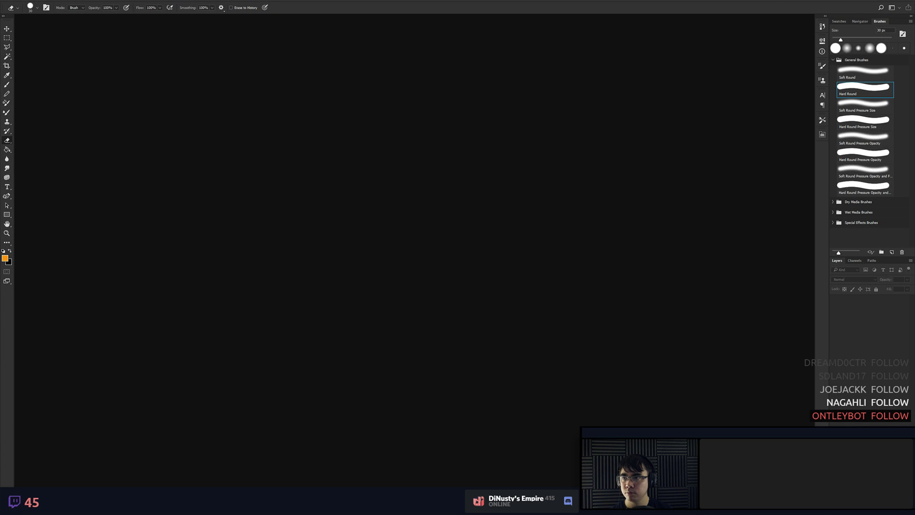
- Switch to Photoshop and open ID.PSD from the TileDemo folder
{"action": "left_click", "coordinate": [18, 1]}
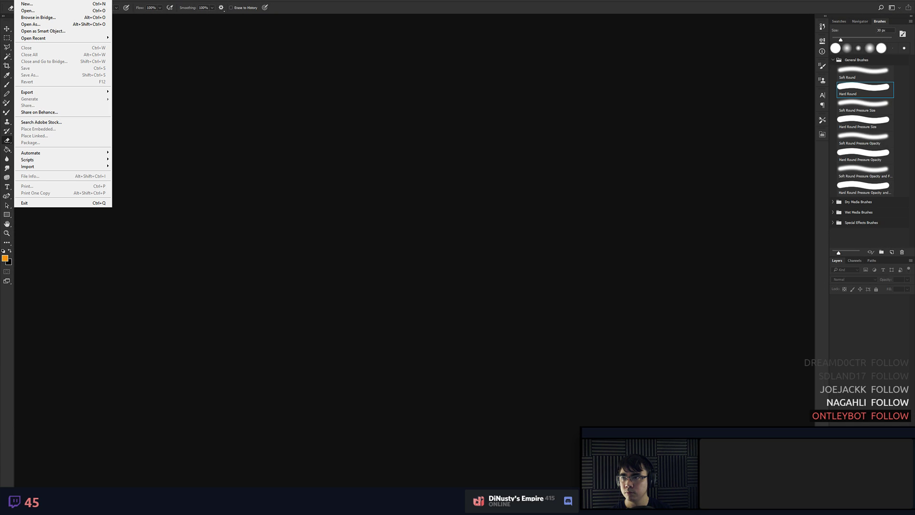
{"action": "left_click", "coordinate": [35, 11]}
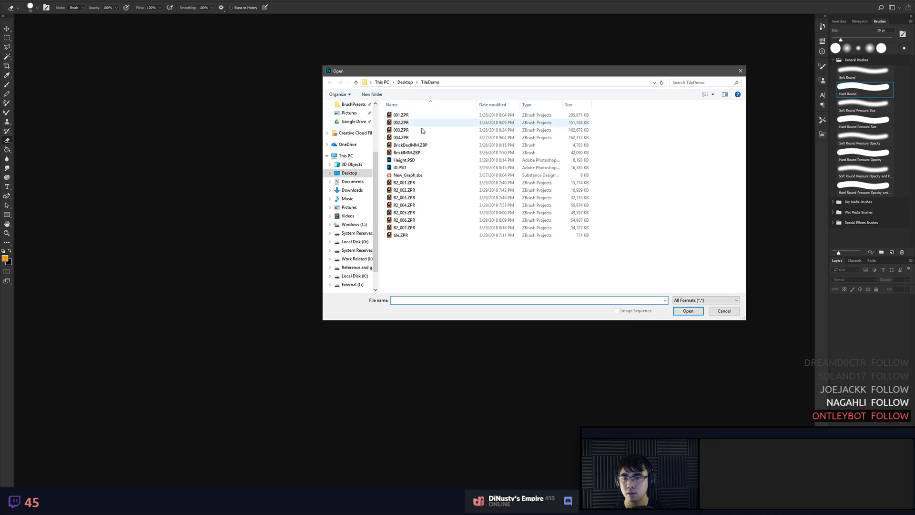
{"action": "double_click", "coordinate": [407, 167]}
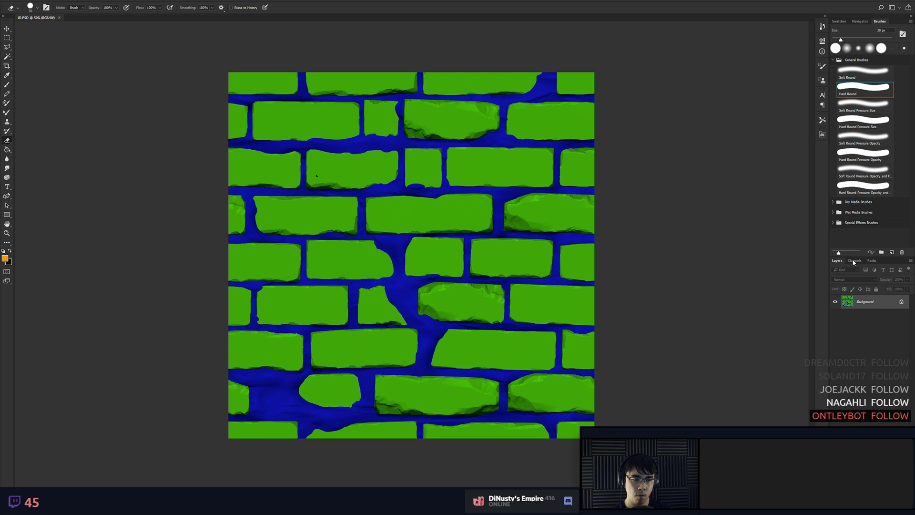
- Examine the ID map's Red, Green, Blue and Alpha 1 channels one by one and return to the RGB composite
{"action": "left_click", "coordinate": [854, 261]}
{"action": "left_click", "coordinate": [858, 285]}
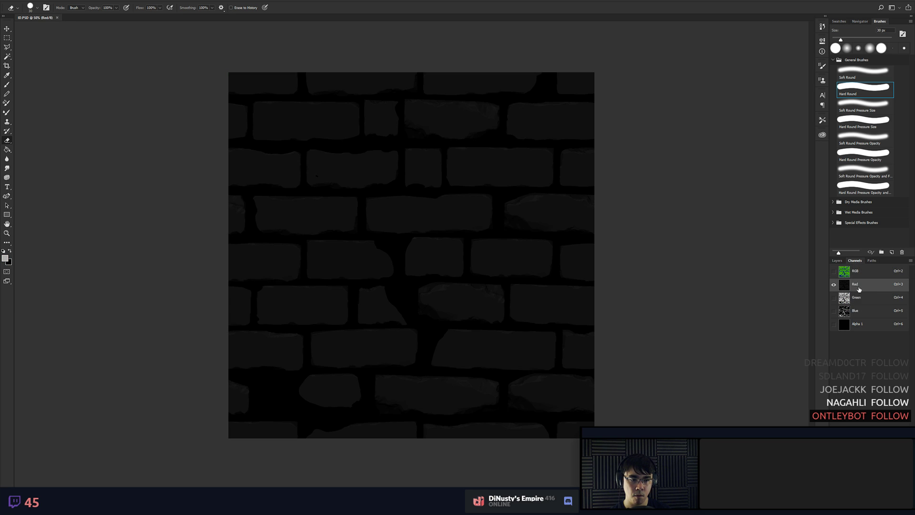
{"action": "left_click", "coordinate": [860, 298]}
{"action": "left_click", "coordinate": [863, 312]}
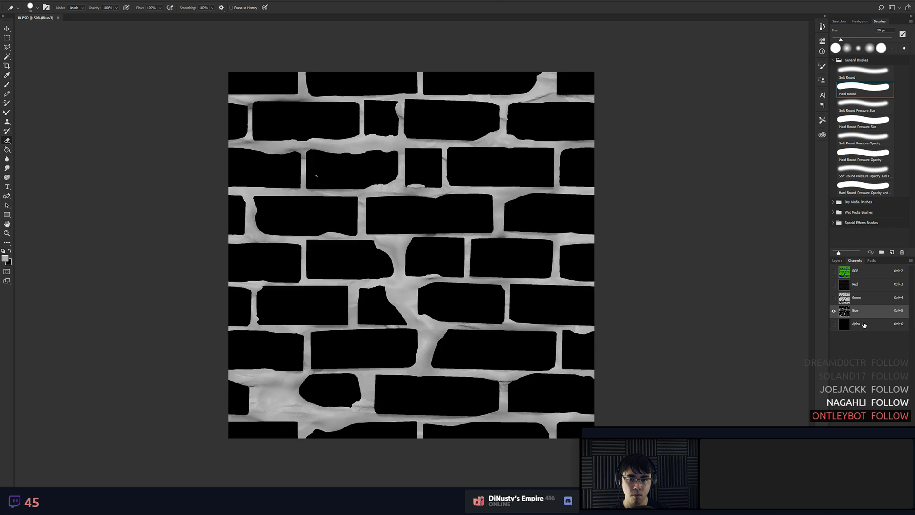
{"action": "left_click", "coordinate": [864, 324]}
{"action": "left_click", "coordinate": [864, 286]}
{"action": "left_click", "coordinate": [870, 274]}
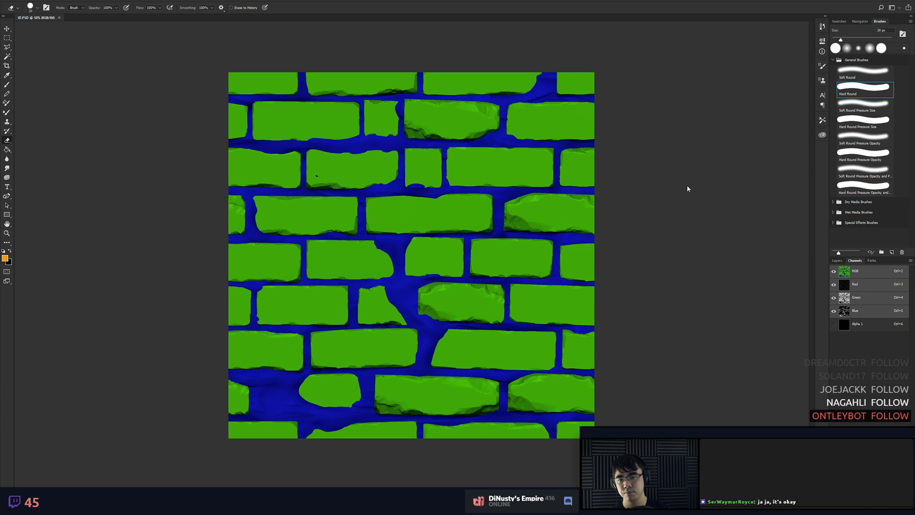
- Switch back to ZBrush and apply the Flat Color material to the brick wall
{"action": "key", "text": "alt+Tab"}
{"action": "left_click", "coordinate": [571, 215]}
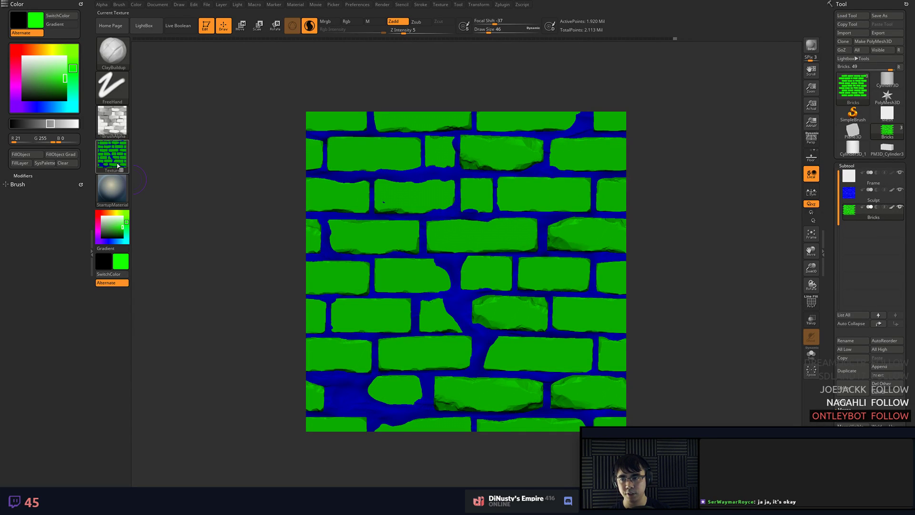
{"action": "mouse_move", "coordinate": [110, 164]}
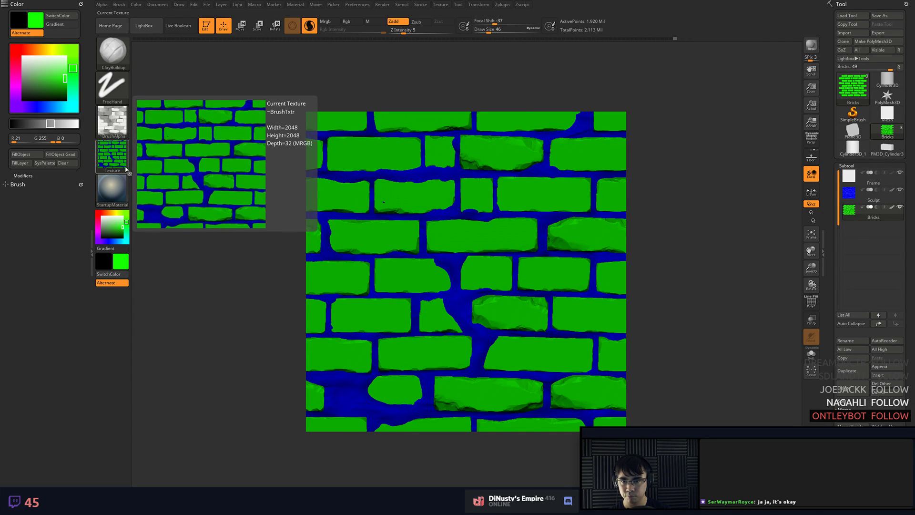
{"action": "left_click", "coordinate": [111, 164]}
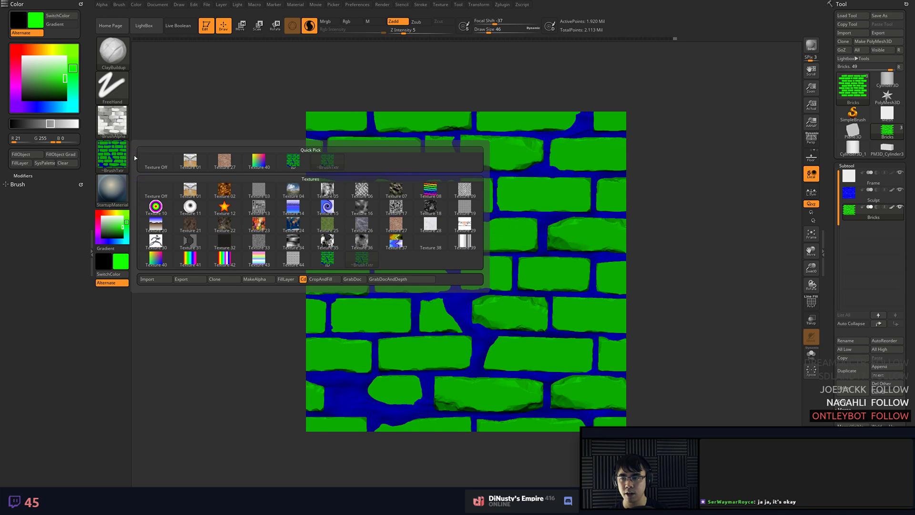
{"action": "left_click", "coordinate": [106, 193]}
{"action": "left_click", "coordinate": [99, 195]}
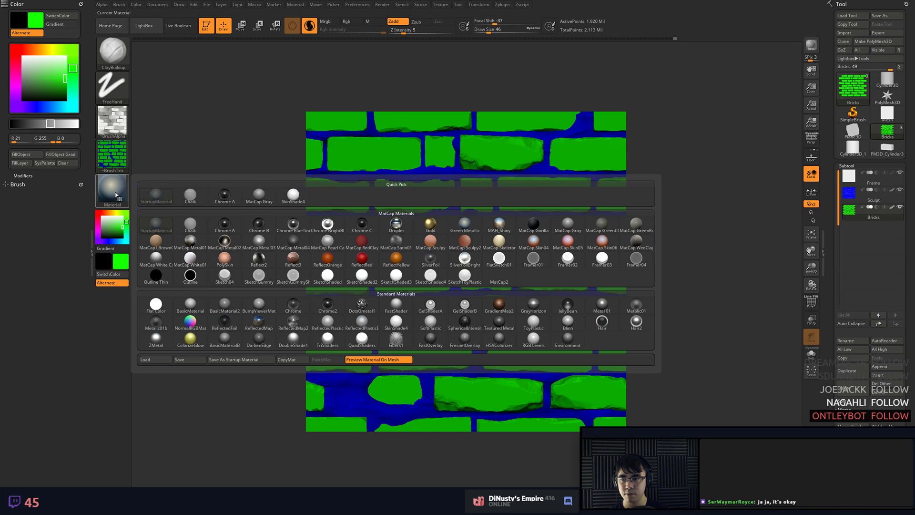
{"action": "left_click", "coordinate": [166, 310]}
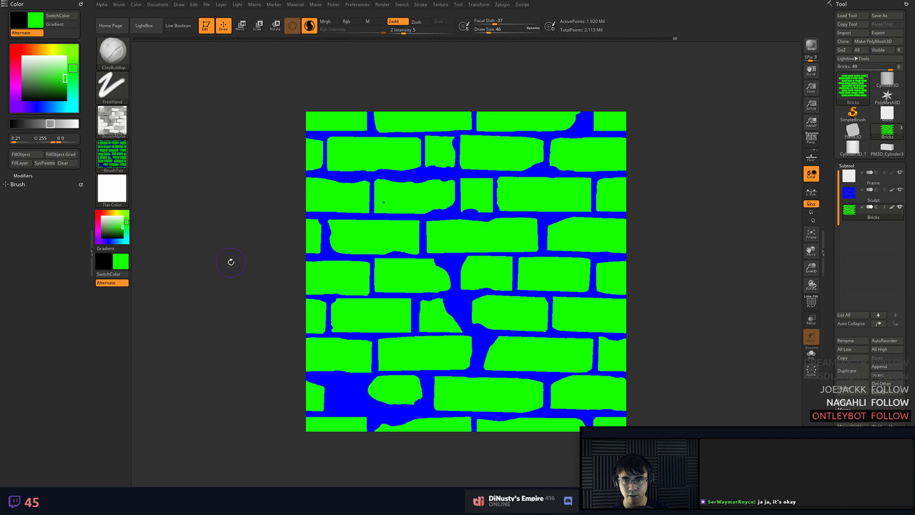
- Grab the flat-coloured brick wall document as a texture and export it over ID.PSD in the TileDemo folder
{"action": "left_click", "coordinate": [122, 164]}
{"action": "left_click", "coordinate": [113, 156]}
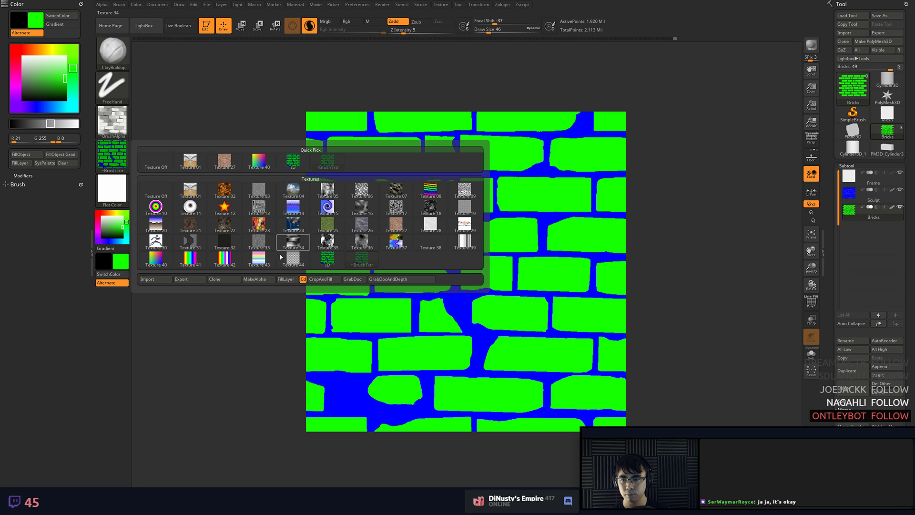
{"action": "left_click", "coordinate": [358, 281]}
{"action": "left_click", "coordinate": [112, 157]}
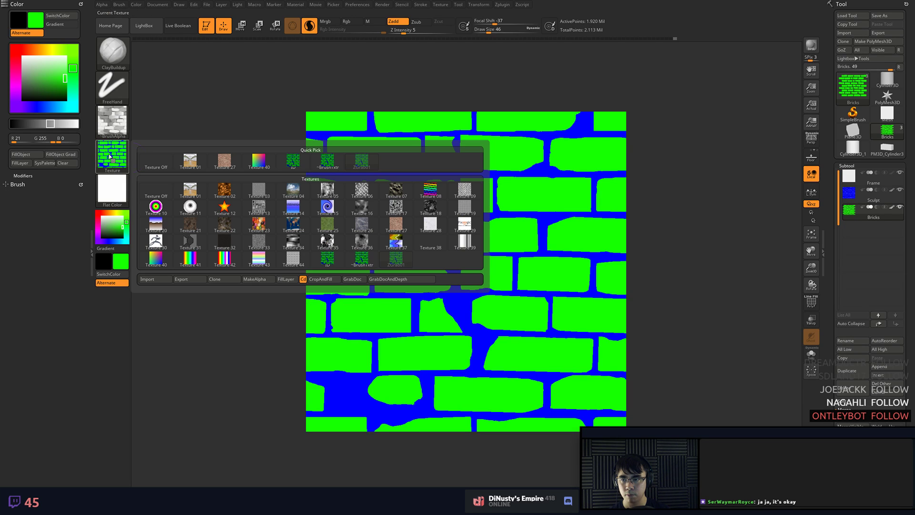
{"action": "left_click", "coordinate": [202, 281]}
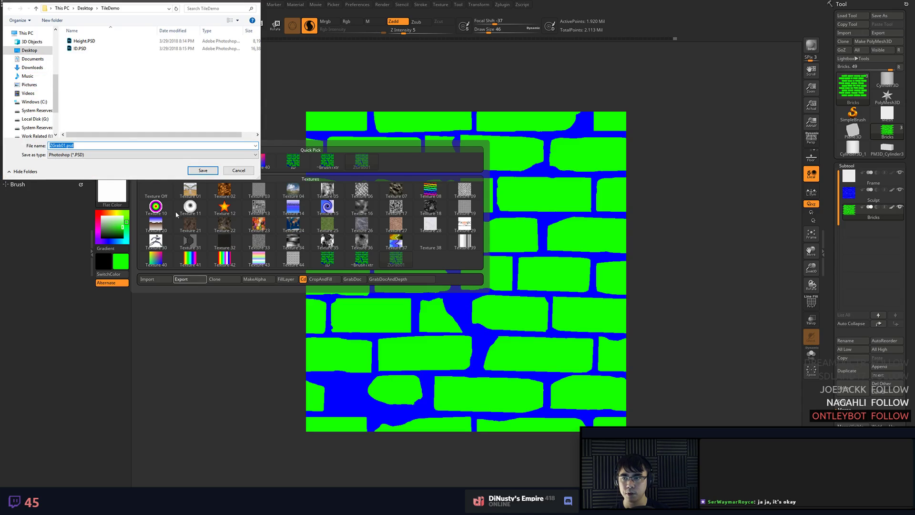
{"action": "double_click", "coordinate": [80, 48]}
{"action": "left_click", "coordinate": [476, 251]}
- Switch to Photoshop, close the outdated ID.PSD and open the newly exported ID.PSD from the TileDemo folder
{"action": "key", "text": "alt+Tab"}
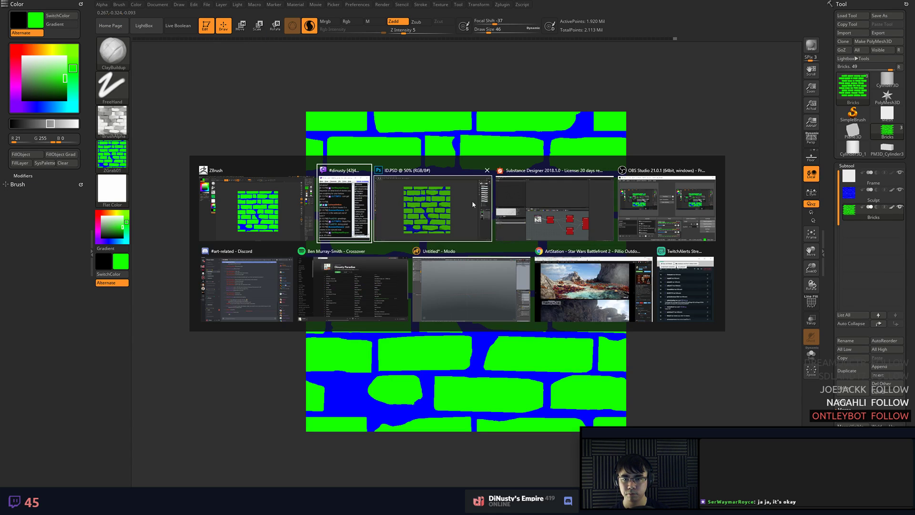
{"action": "left_click", "coordinate": [438, 206]}
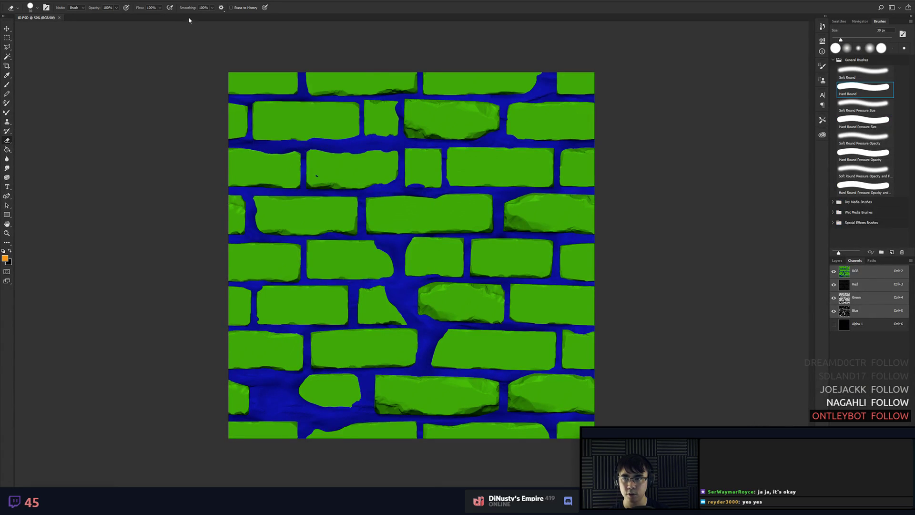
{"action": "left_click", "coordinate": [59, 17]}
{"action": "double_click", "coordinate": [464, 148]}
{"action": "left_click", "coordinate": [465, 147]}
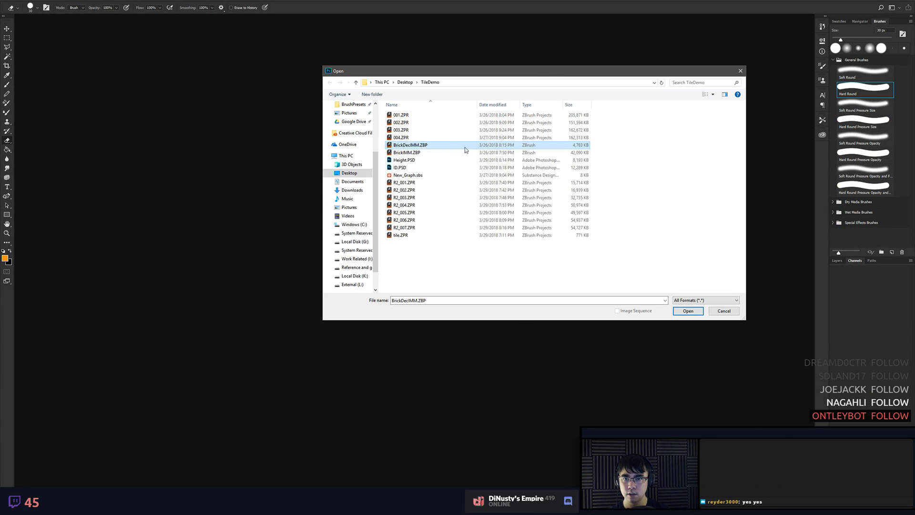
{"action": "double_click", "coordinate": [444, 166]}
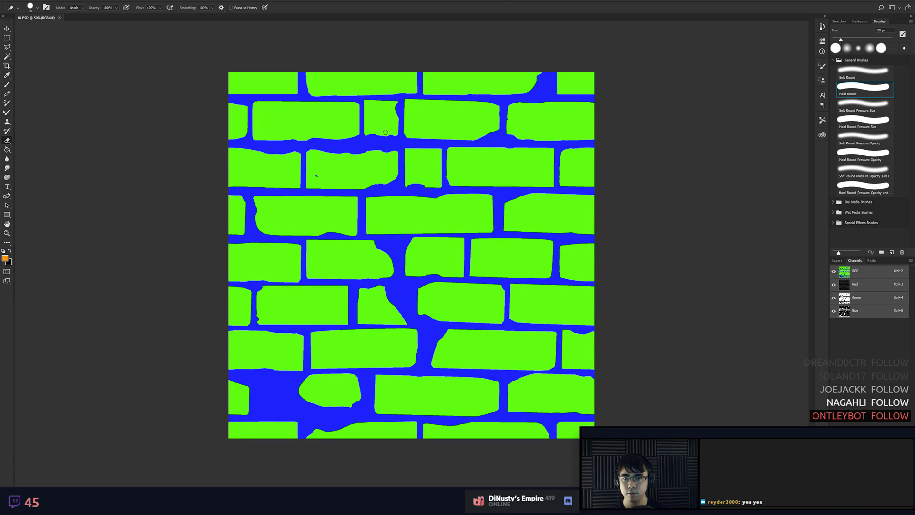
- Paint over the stray blue speck inside the brick with a hard round brush in the sampled brick green
{"action": "key", "text": "ctrl+plus"}
{"action": "left_click_drag", "start_coordinate": [306, 141], "coordinate": [392, 198]}
{"action": "key", "text": "ctrl+plus"}
{"action": "key", "text": "ctrl+plus"}
{"action": "left_click_drag", "start_coordinate": [336, 119], "coordinate": [380, 154]}
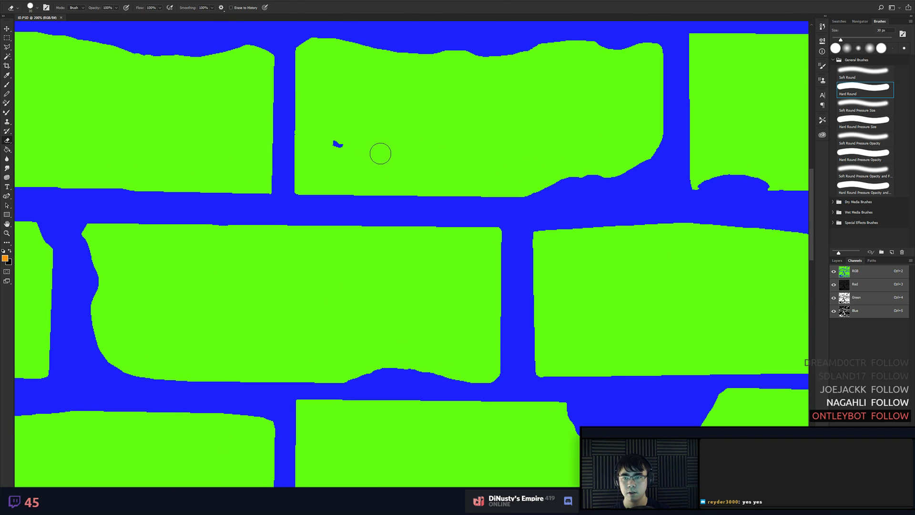
{"action": "key", "text": "b"}
{"action": "left_click", "coordinate": [379, 143], "text": "alt"}
{"action": "mouse_move", "coordinate": [379, 143]}
{"action": "right_mouse_down", "text": "alt"}
{"action": "mouse_move", "coordinate": [407, 139]}
{"action": "mouse_move", "coordinate": [398, 139]}
{"action": "right_mouse_up", "text": "alt"}
{"action": "left_click", "coordinate": [334, 147]}
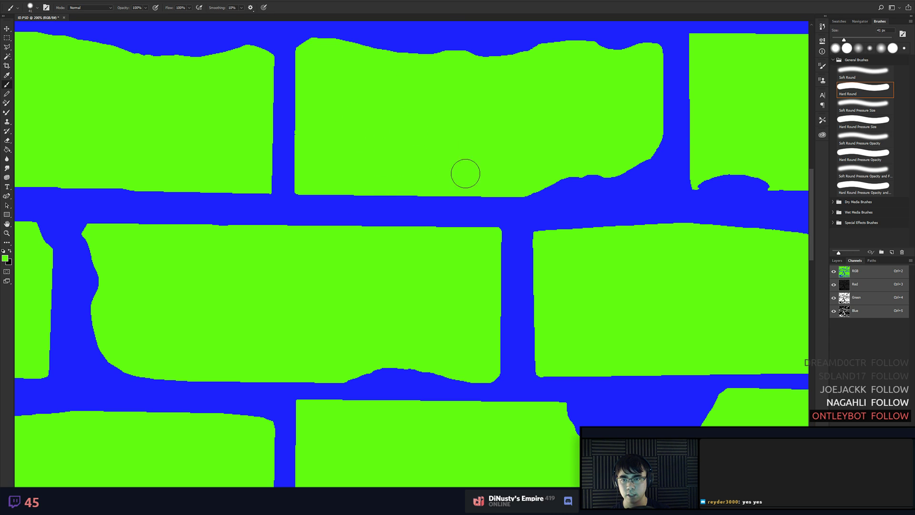
{"action": "scroll", "coordinate": [467, 148], "scroll_direction": "down", "scroll_amount": 3, "text": "alt"}
{"action": "scroll", "coordinate": [467, 148], "scroll_direction": "down", "scroll_amount": 1, "text": "alt"}
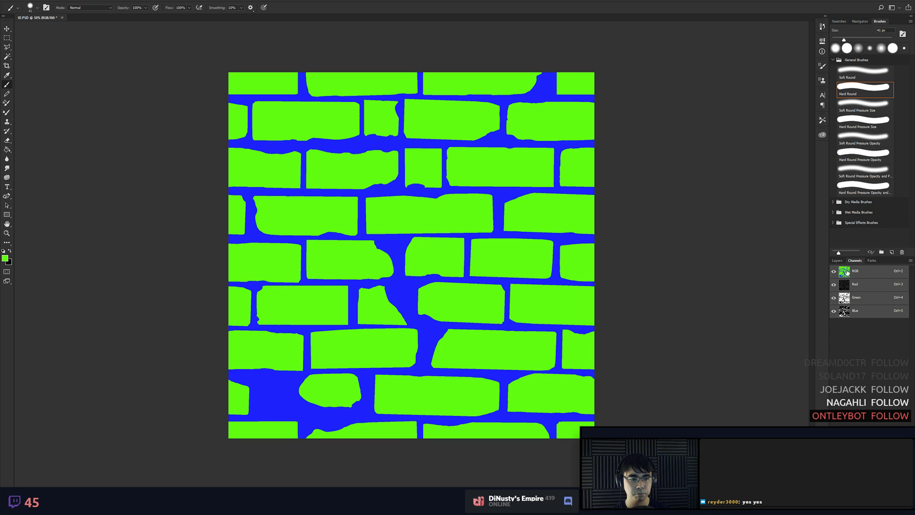
- Bring the retouched ID.PSD into the Substance Designer graph as a new Bitmap node and place it below the height Bitmap
{"action": "key", "text": "alt+Tab"}
{"action": "key", "text": "alt+Tab"}
{"action": "key", "text": "alt+Tab"}
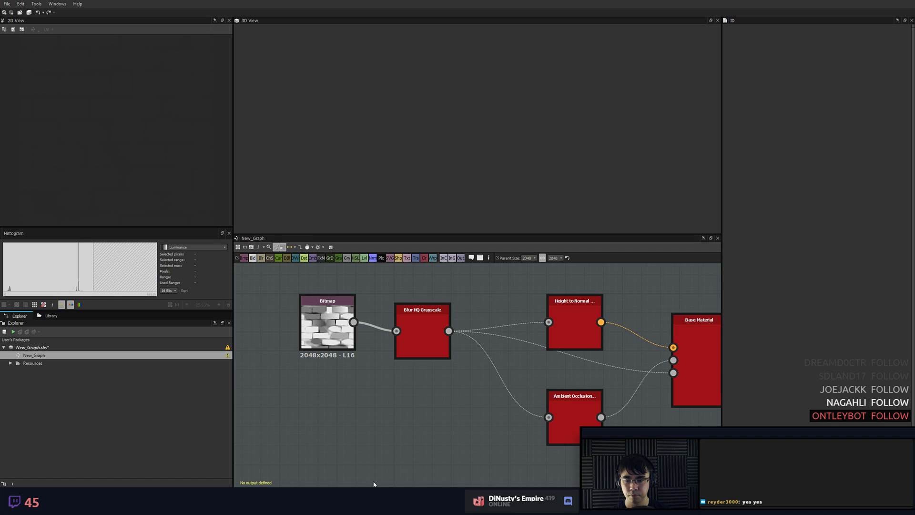
{"action": "key", "text": "alt+Tab"}
{"action": "key", "text": "ctrl+shift+s"}
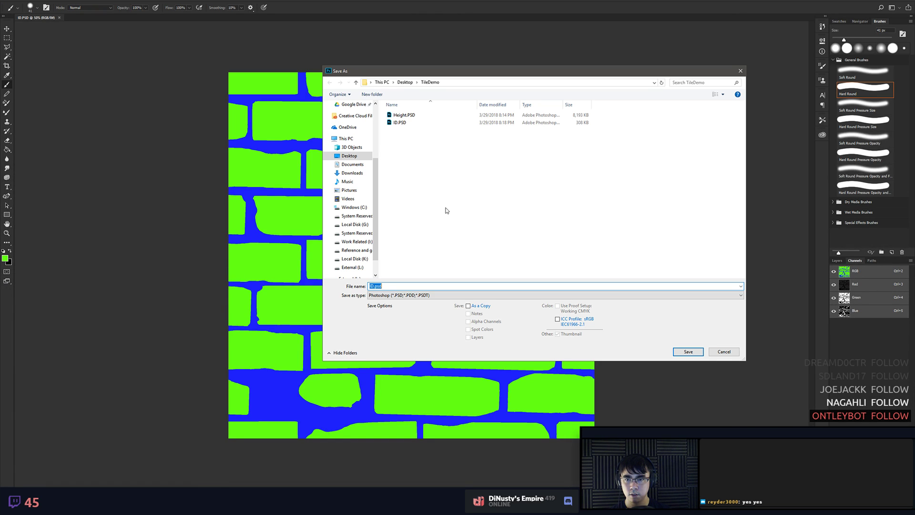
{"action": "left_click_drag", "start_coordinate": [408, 123], "coordinate": [403, 420]}
{"action": "key", "text": "alt+Tab"}
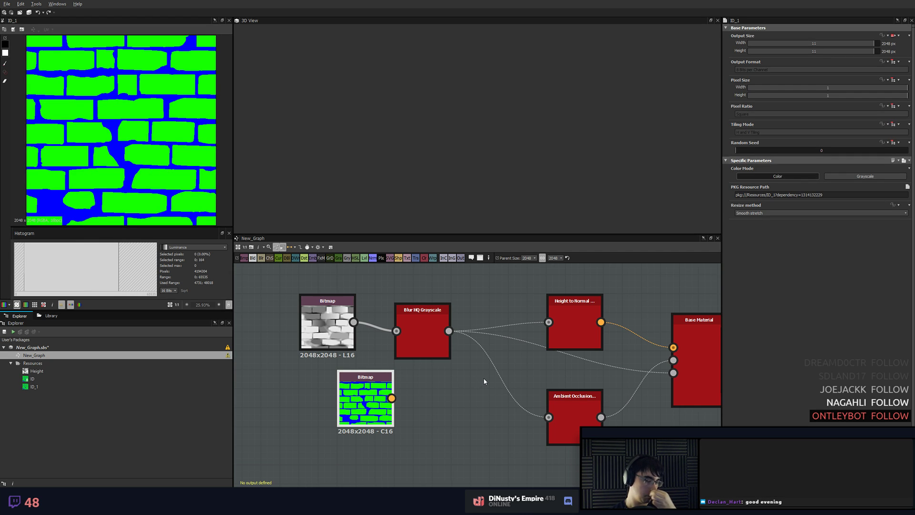
{"action": "left_click_drag", "start_coordinate": [367, 405], "coordinate": [310, 424]}
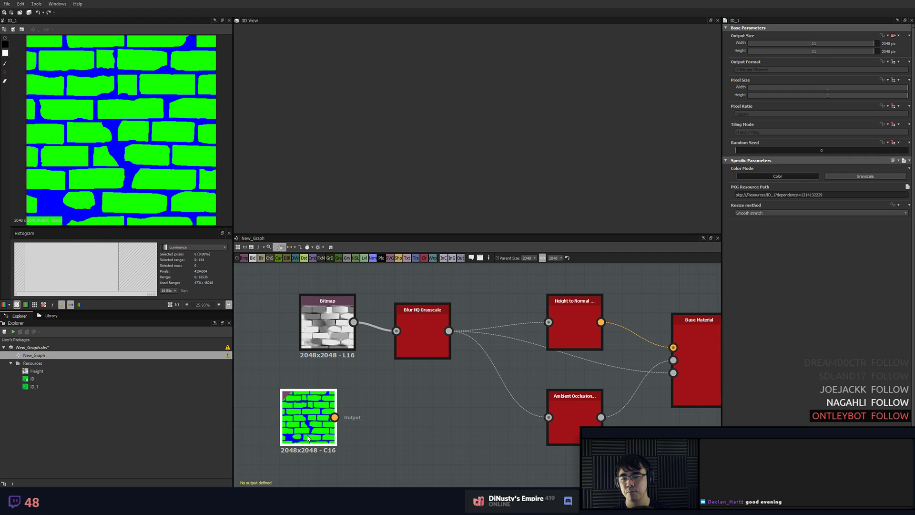
- Preview the Blur HQ Grayscale node and set its Intensity to 0
{"action": "left_click", "coordinate": [326, 332]}
{"action": "scroll", "coordinate": [163, 167], "scroll_direction": "down", "scroll_amount": 3}
{"action": "scroll", "coordinate": [366, 330], "scroll_direction": "up", "scroll_amount": 3}
{"action": "left_click", "coordinate": [474, 342]}
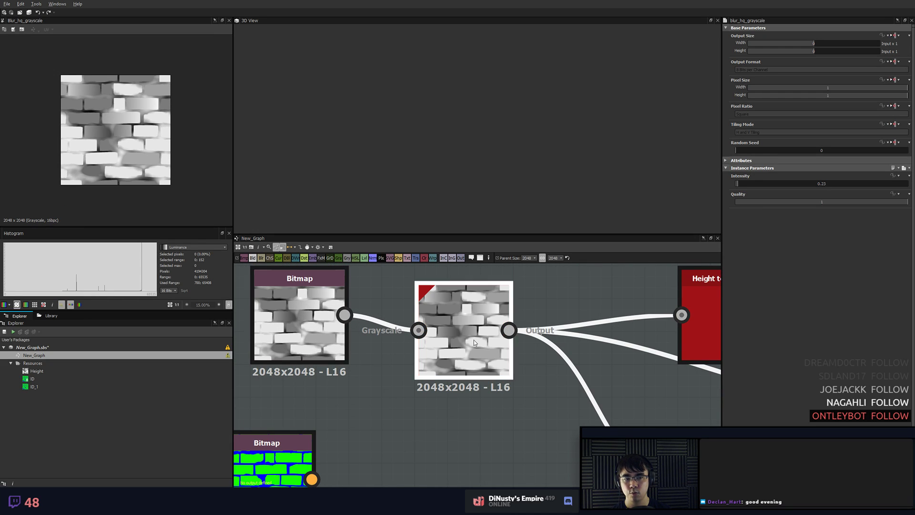
{"action": "left_click_drag", "start_coordinate": [737, 183], "coordinate": [722, 183]}
{"action": "middle_click_drag", "start_coordinate": [591, 305], "coordinate": [549, 304]}
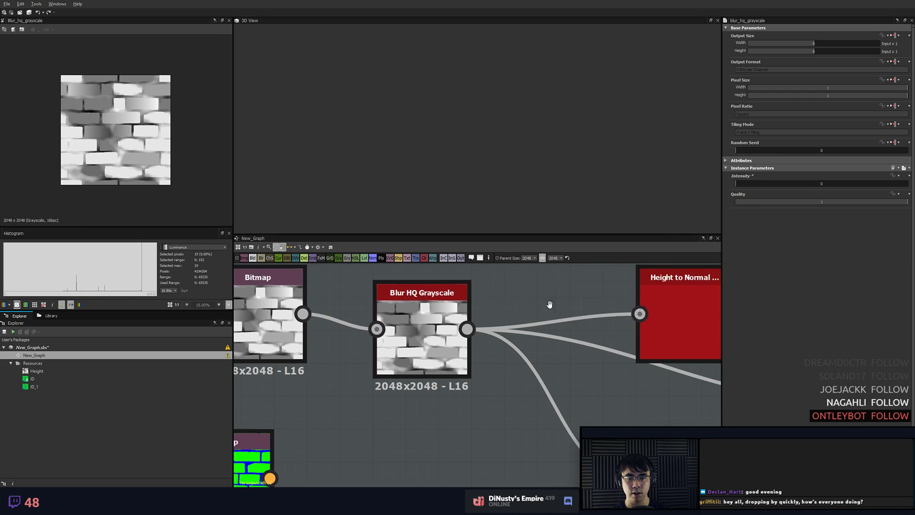
- Examine the Height to Normal node's normal map in the 2D view
{"action": "scroll", "coordinate": [549, 304], "scroll_direction": "down", "scroll_amount": 3}
{"action": "double_click", "coordinate": [619, 319]}
{"action": "scroll", "coordinate": [134, 117], "scroll_direction": "up", "scroll_amount": 4}
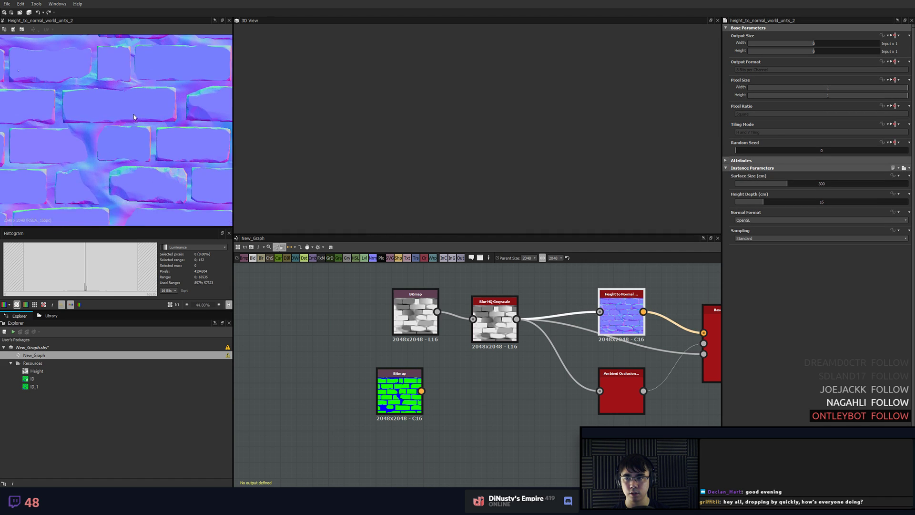
{"action": "scroll", "coordinate": [134, 117], "scroll_direction": "down", "scroll_amount": 5}
{"action": "scroll", "coordinate": [191, 172], "scroll_direction": "up", "scroll_amount": 3}
{"action": "middle_click_drag", "start_coordinate": [616, 318], "coordinate": [499, 324]}
{"action": "scroll", "coordinate": [498, 324], "scroll_direction": "up", "scroll_amount": 2}
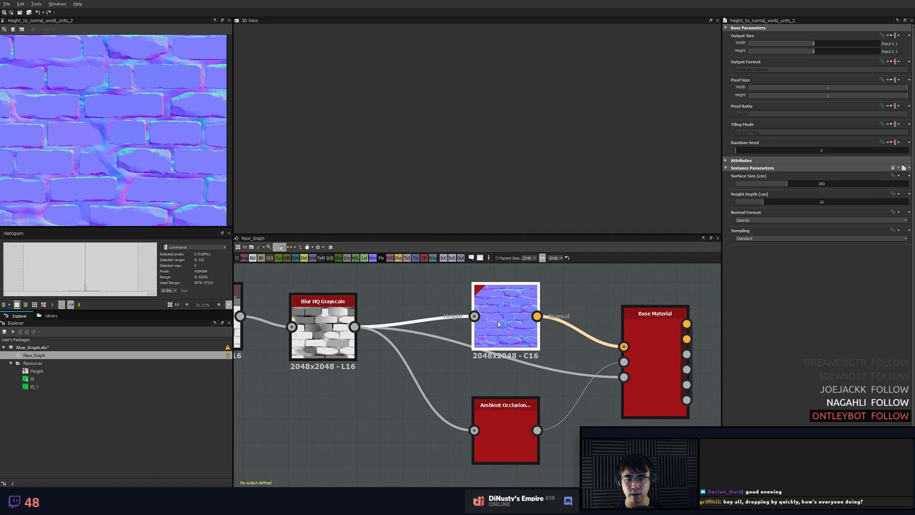
- Preview the Ambient Occlusion node in the 2D view and raise its Surface Size to about 900
{"action": "left_click", "coordinate": [639, 343]}
{"action": "left_click", "coordinate": [514, 410]}
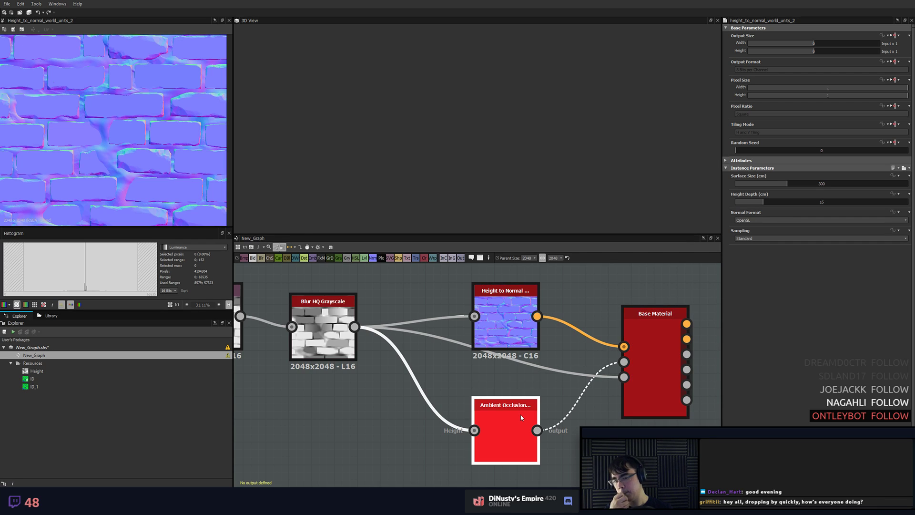
{"action": "scroll", "coordinate": [100, 139], "scroll_direction": "up", "scroll_amount": 3}
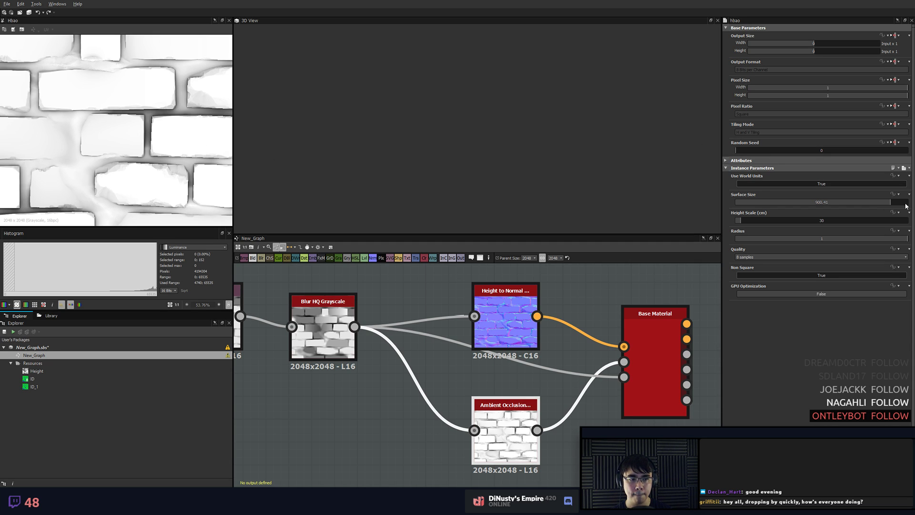
- Reset the 3D view to show the Base Material node's outputs and inspect the bricks on the cube
{"action": "key", "text": "f"}
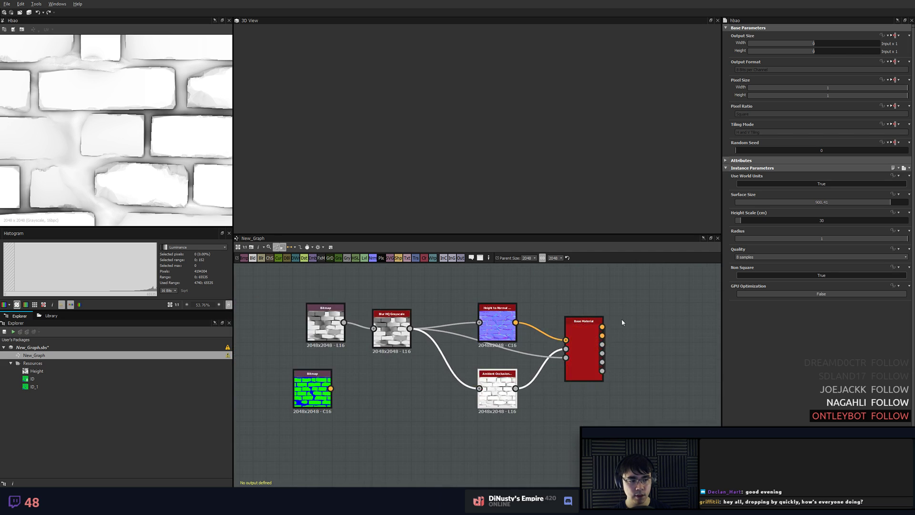
{"action": "middle_click_drag", "start_coordinate": [656, 325], "coordinate": [557, 301]}
{"action": "scroll", "coordinate": [560, 304], "scroll_direction": "up", "scroll_amount": 3}
{"action": "left_click", "coordinate": [582, 322]}
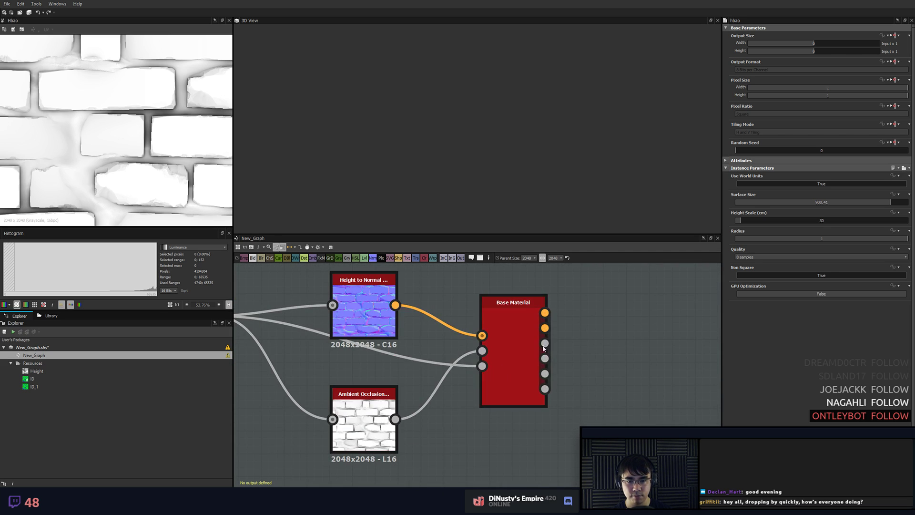
{"action": "left_click", "coordinate": [517, 344]}
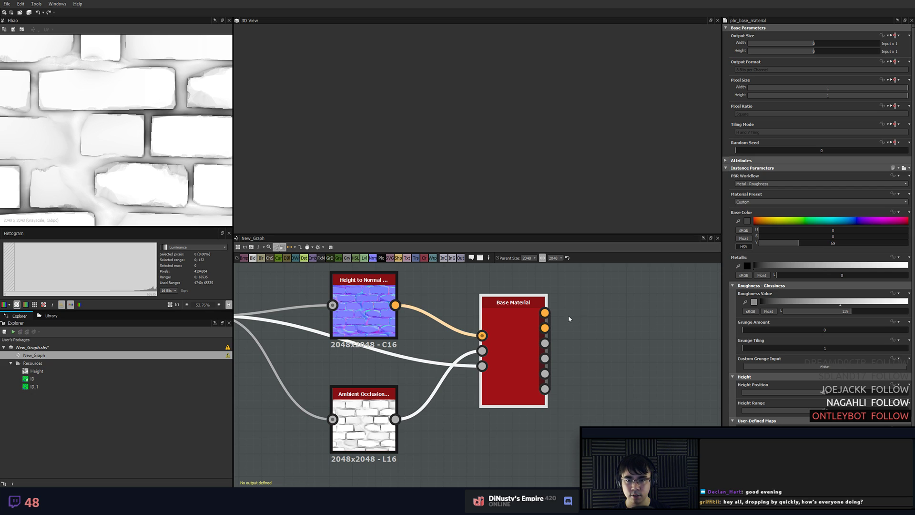
{"action": "right_click", "coordinate": [512, 331]}
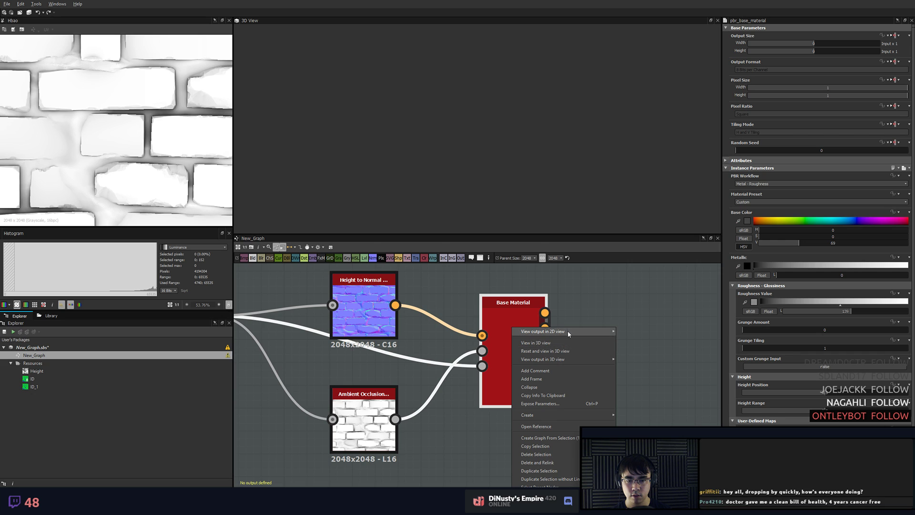
{"action": "left_click", "coordinate": [570, 349]}
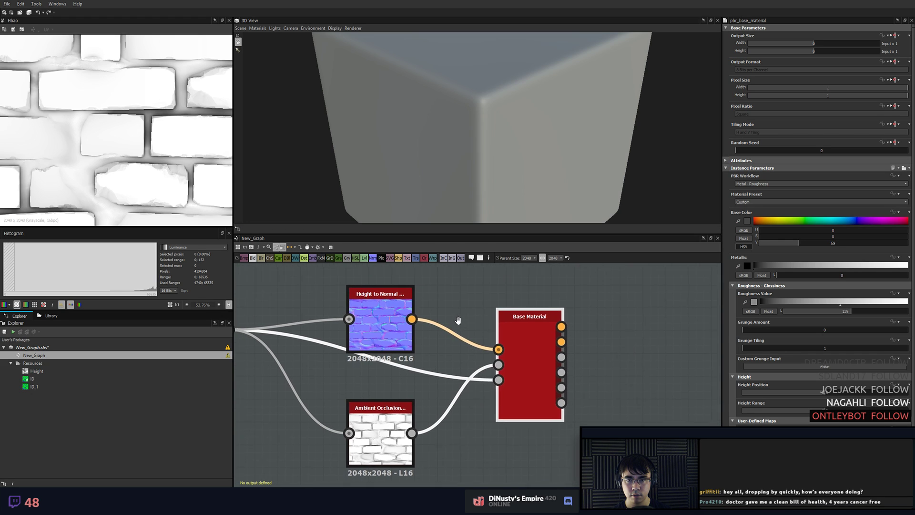
{"action": "left_click_drag", "start_coordinate": [479, 139], "coordinate": [486, 163]}
{"action": "middle_click_drag", "start_coordinate": [486, 163], "coordinate": [506, 188]}
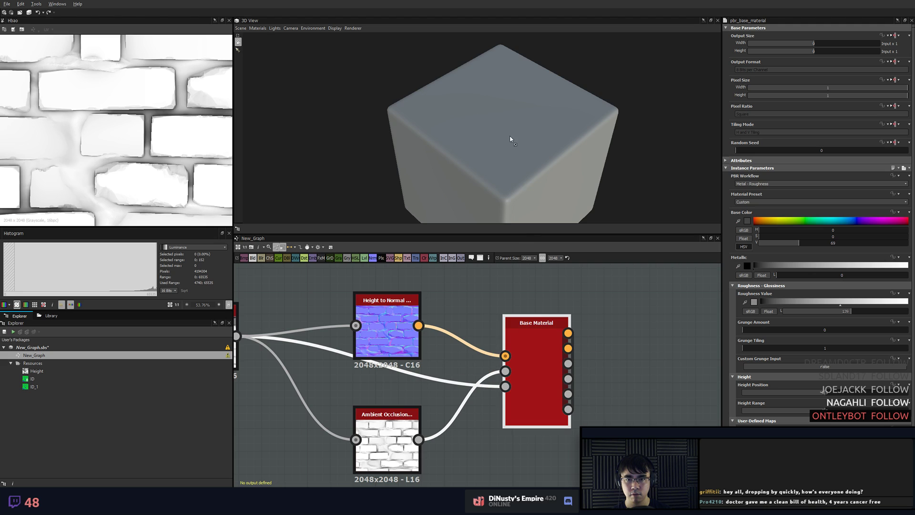
{"action": "mouse_move", "coordinate": [539, 177]}
{"action": "left_mouse_down"}
{"action": "mouse_move", "coordinate": [514, 112]}
{"action": "mouse_move", "coordinate": [445, 100]}
{"action": "mouse_move", "coordinate": [498, 114]}
{"action": "mouse_move", "coordinate": [517, 135]}
{"action": "mouse_move", "coordinate": [517, 127]}
{"action": "mouse_move", "coordinate": [501, 141]}
{"action": "left_mouse_up"}
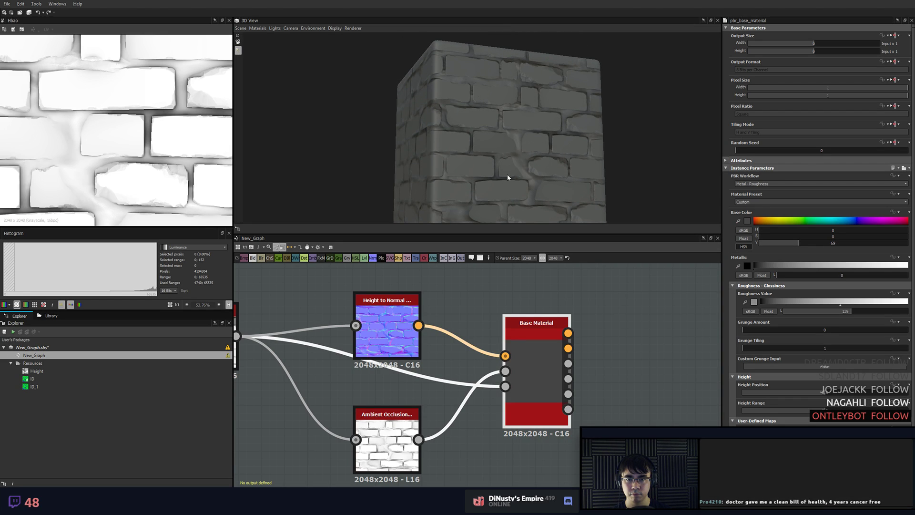
{"action": "left_click_drag", "start_coordinate": [507, 175], "coordinate": [482, 163]}
- Set the 3D view's default material to the physically_metallic_roughness definition with Tessellation
{"action": "left_click", "coordinate": [275, 28]}
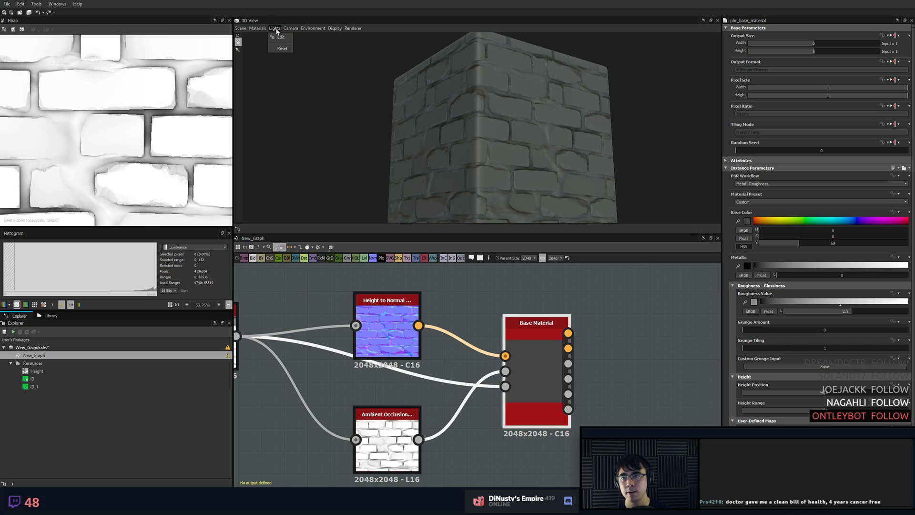
{"action": "mouse_move", "coordinate": [258, 29]}
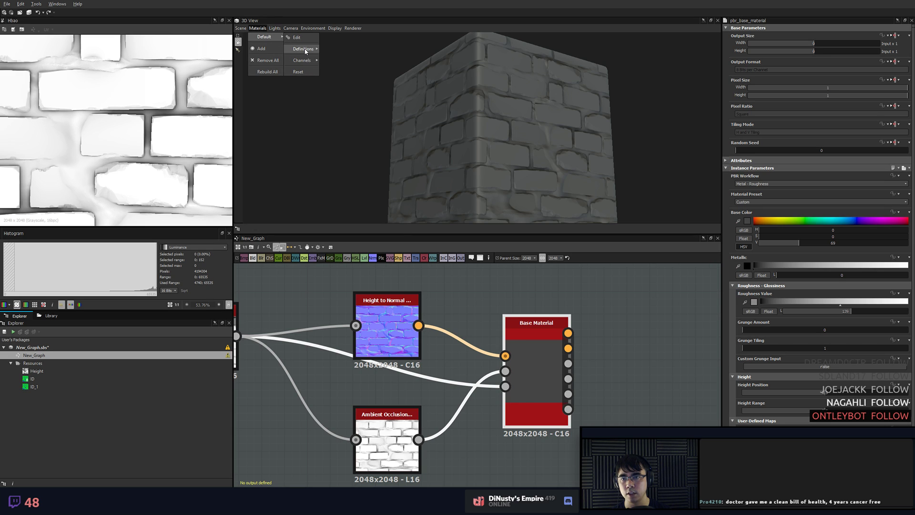
{"action": "mouse_move", "coordinate": [305, 51]}
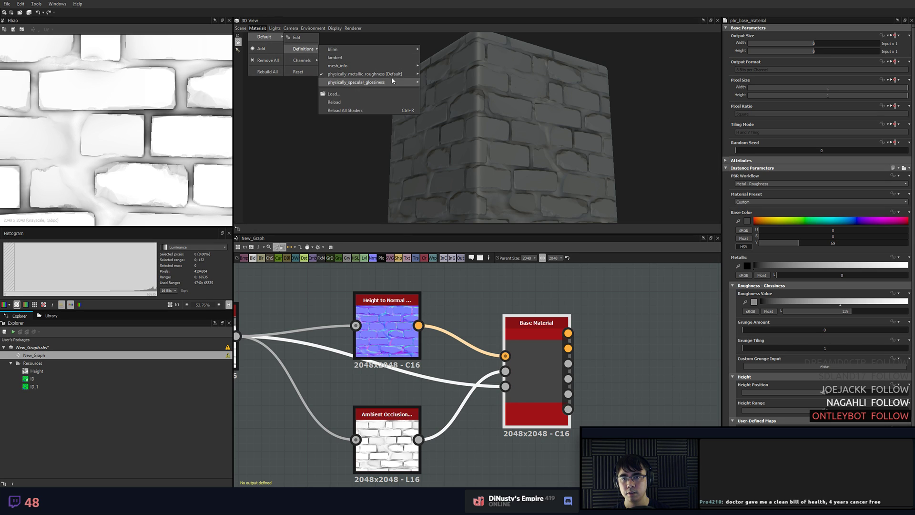
{"action": "mouse_move", "coordinate": [381, 74]}
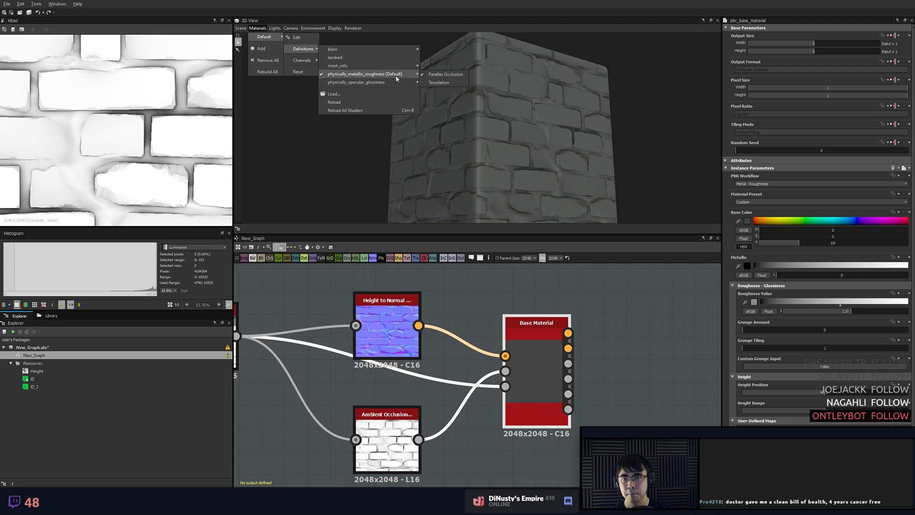
{"action": "left_click", "coordinate": [444, 84]}
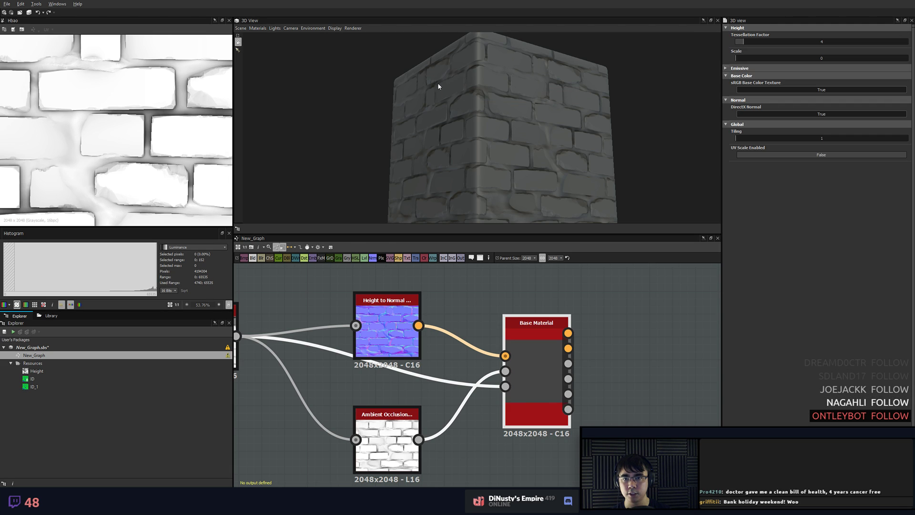
- Switch the 3D preview mesh to Plane (hi-res)
{"action": "left_click", "coordinate": [258, 28]}
{"action": "left_click", "coordinate": [245, 29]}
{"action": "left_click", "coordinate": [245, 29]}
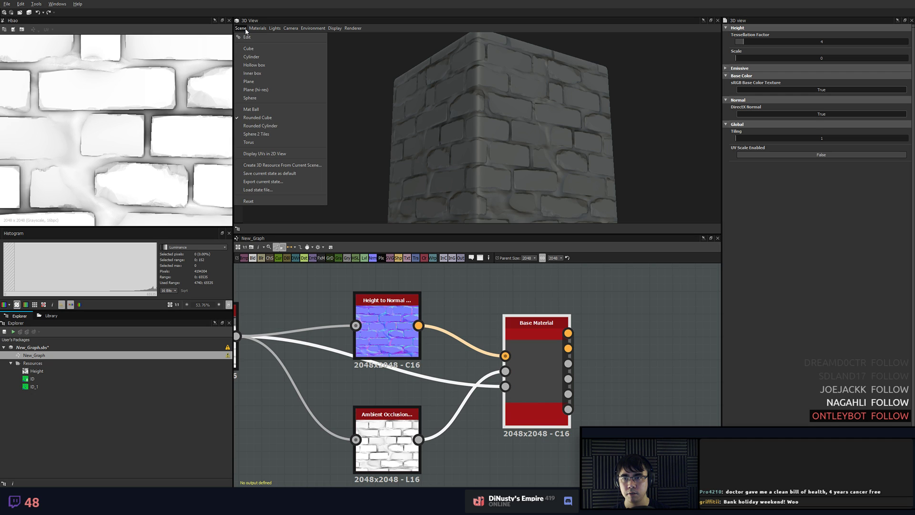
{"action": "left_click", "coordinate": [272, 90]}
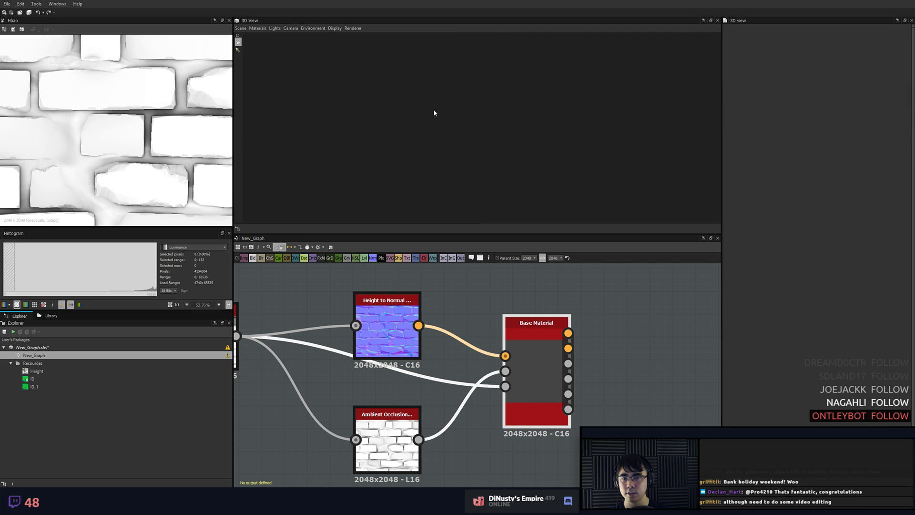
{"action": "left_click_drag", "start_coordinate": [434, 134], "coordinate": [510, 168]}
- Edit the default preview material and set its height scale to 8.22
{"action": "left_click", "coordinate": [258, 28]}
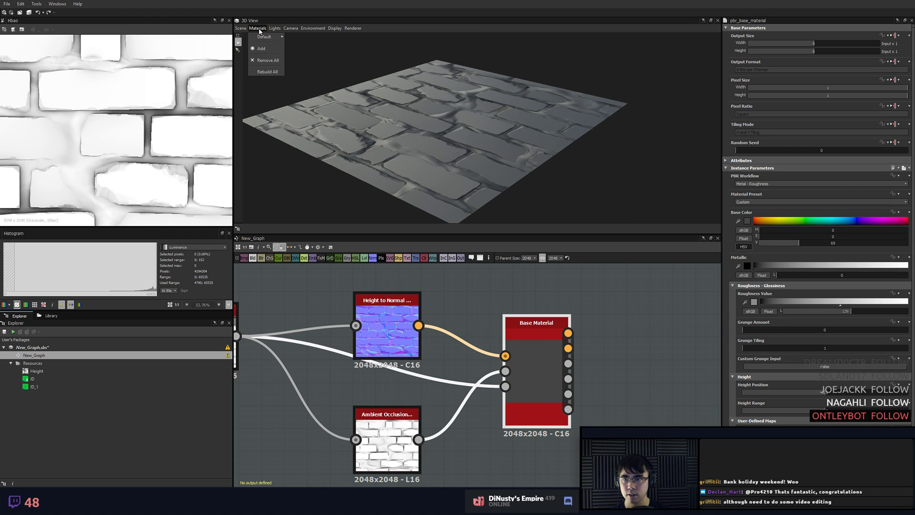
{"action": "mouse_move", "coordinate": [267, 37]}
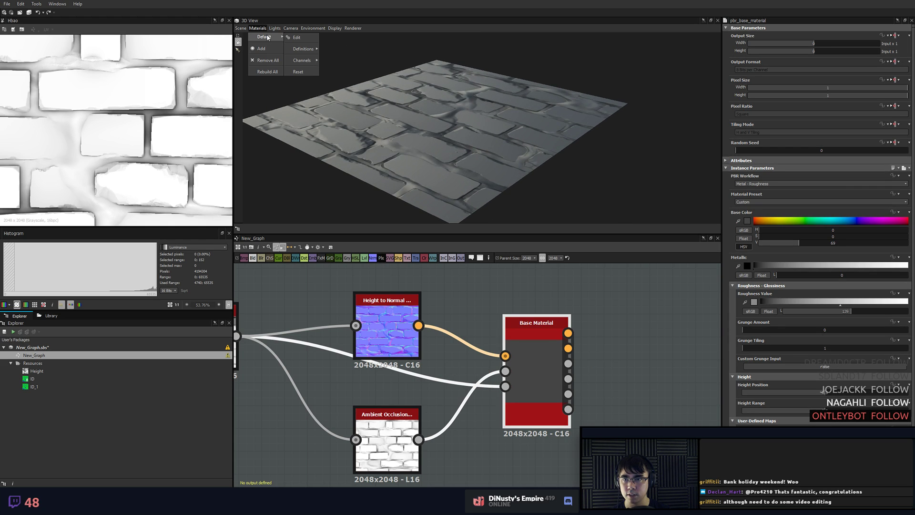
{"action": "left_click", "coordinate": [296, 38]}
{"action": "left_click_drag", "start_coordinate": [738, 57], "coordinate": [878, 65]}
{"action": "left_click_drag", "start_coordinate": [620, 123], "coordinate": [524, 95]}
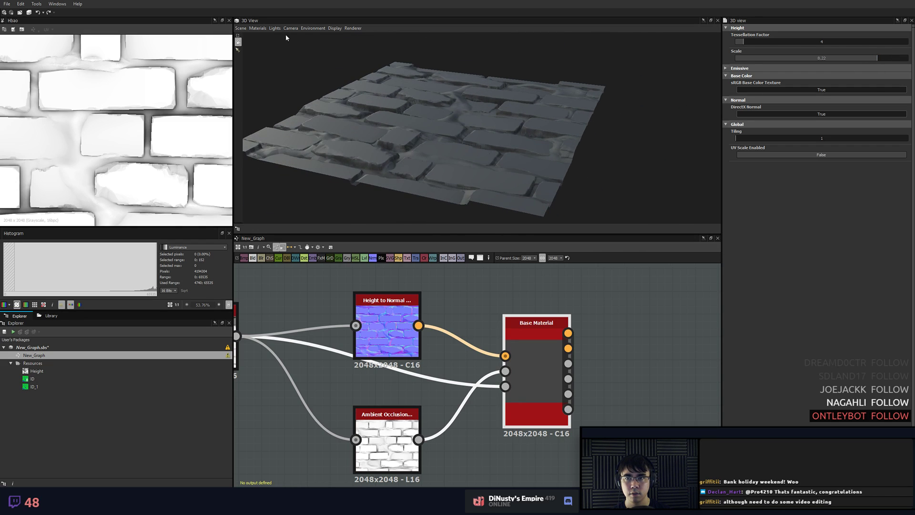
- Switch the 3D preview mesh to Rounded Cube and frame the whole cube in view
{"action": "left_click", "coordinate": [257, 28]}
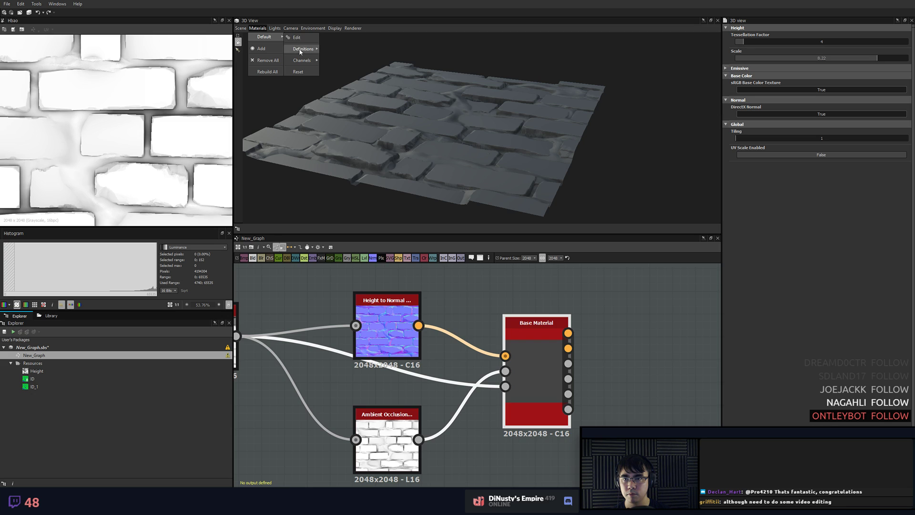
{"action": "mouse_move", "coordinate": [244, 30]}
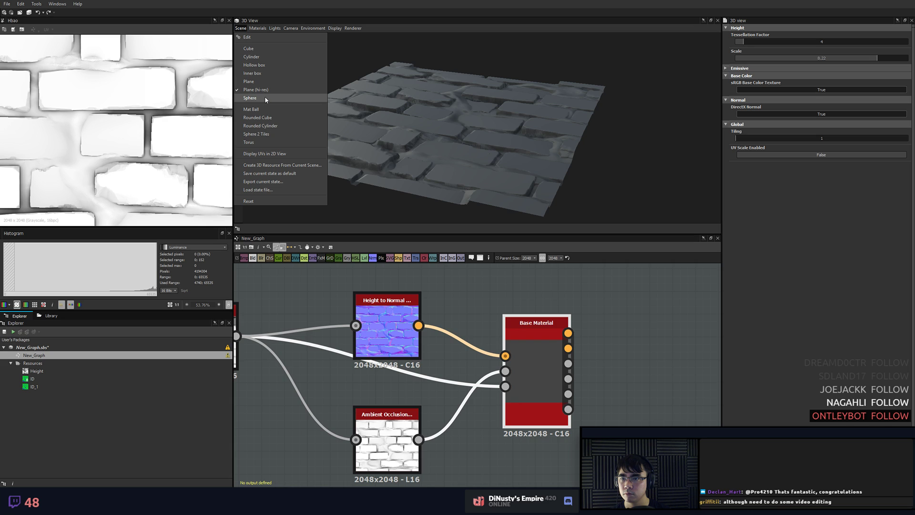
{"action": "left_click", "coordinate": [275, 120]}
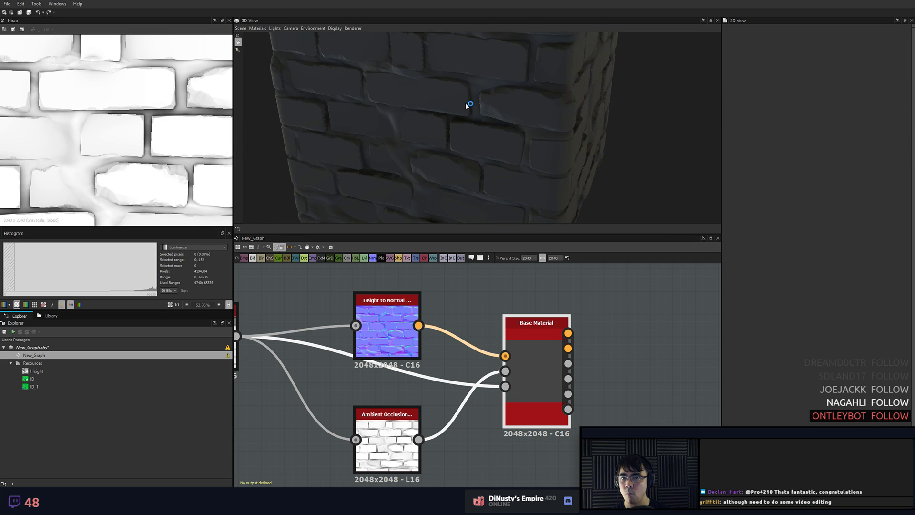
{"action": "left_click_drag", "start_coordinate": [586, 142], "coordinate": [557, 110]}
{"action": "scroll", "coordinate": [571, 112], "scroll_direction": "down", "scroll_amount": 4}
{"action": "middle_click_drag", "start_coordinate": [557, 111], "coordinate": [560, 124]}
{"action": "scroll", "coordinate": [560, 125], "scroll_direction": "up", "scroll_amount": 3}
{"action": "left_click_drag", "start_coordinate": [560, 126], "coordinate": [488, 143]}
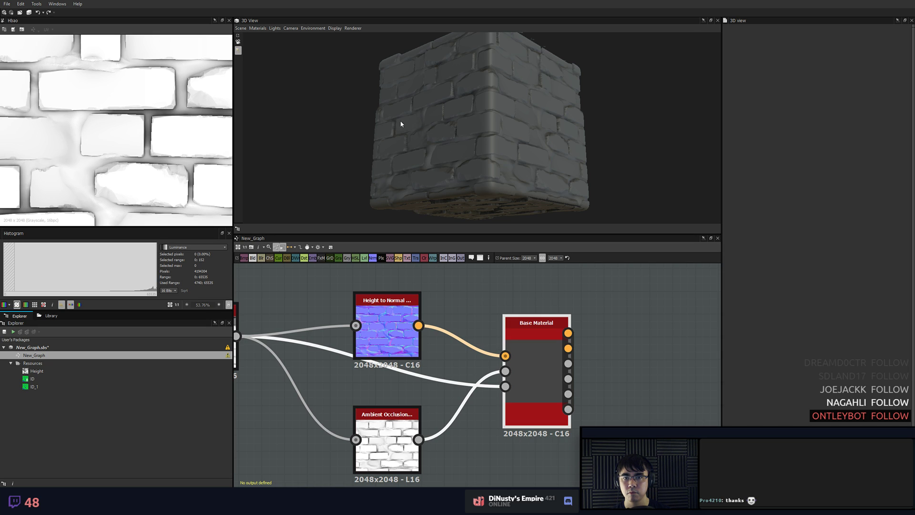
- Collapse the upper library categories and open the environment maps in the 3D View category
{"action": "left_click", "coordinate": [51, 315]}
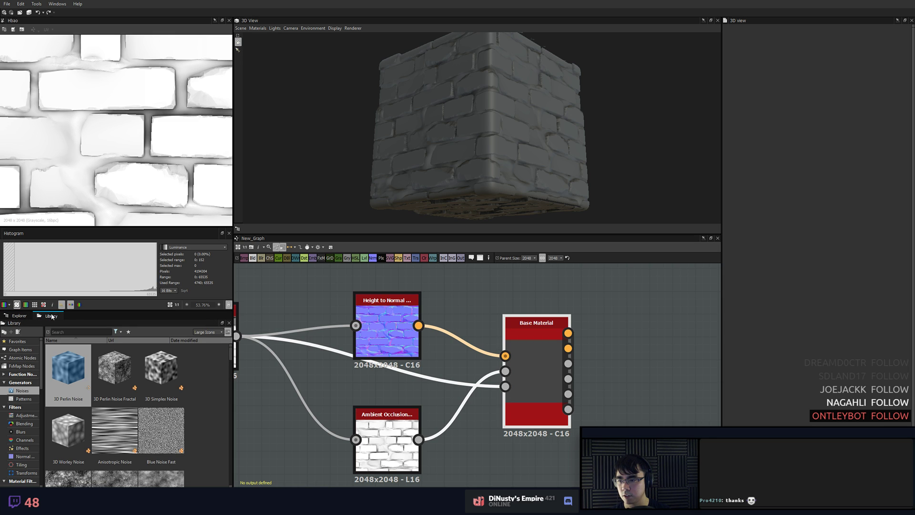
{"action": "scroll", "coordinate": [28, 389], "scroll_direction": "down", "scroll_amount": 5}
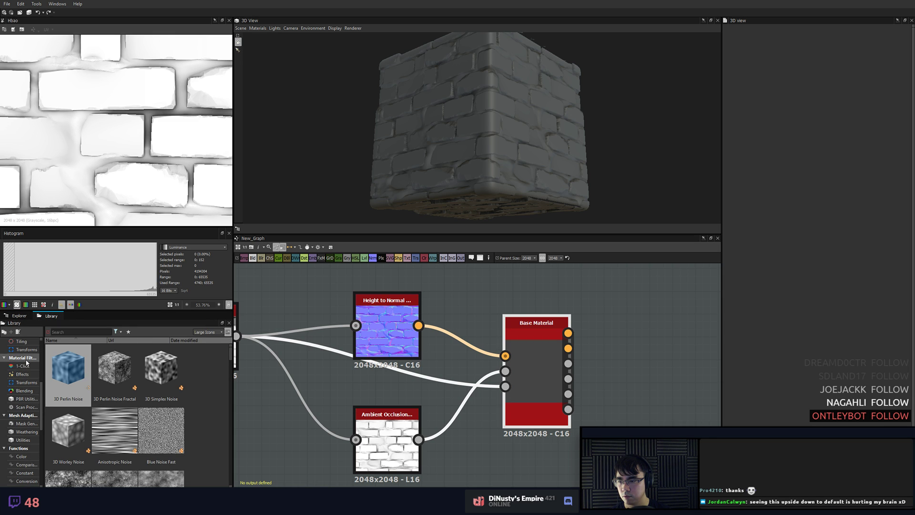
{"action": "left_click", "coordinate": [24, 358]}
{"action": "scroll", "coordinate": [9, 361], "scroll_direction": "up", "scroll_amount": 5}
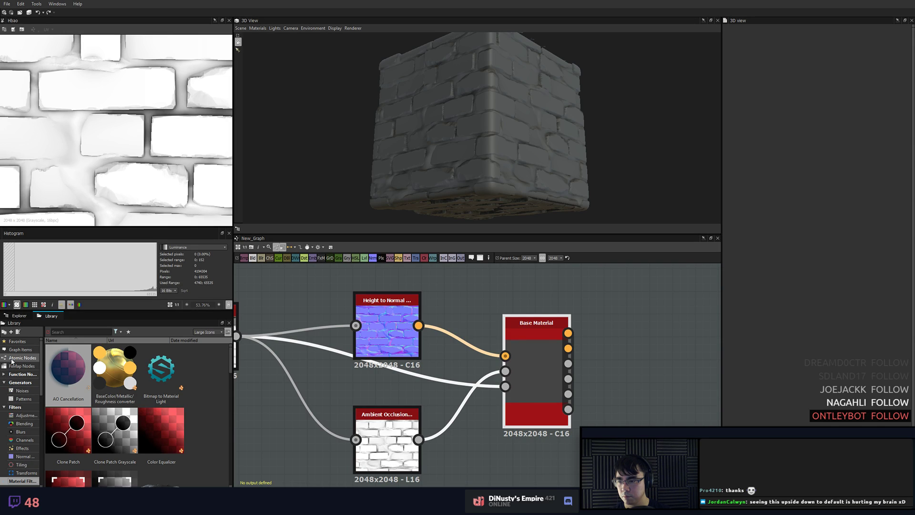
{"action": "left_click", "coordinate": [4, 376]}
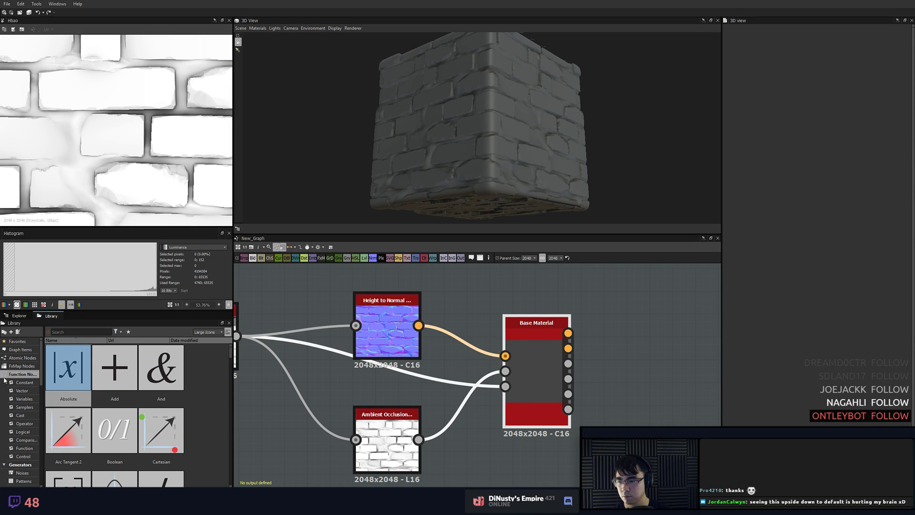
{"action": "left_click", "coordinate": [4, 376]}
{"action": "left_click", "coordinate": [3, 382]}
{"action": "left_click", "coordinate": [3, 389]}
{"action": "left_click", "coordinate": [4, 407]}
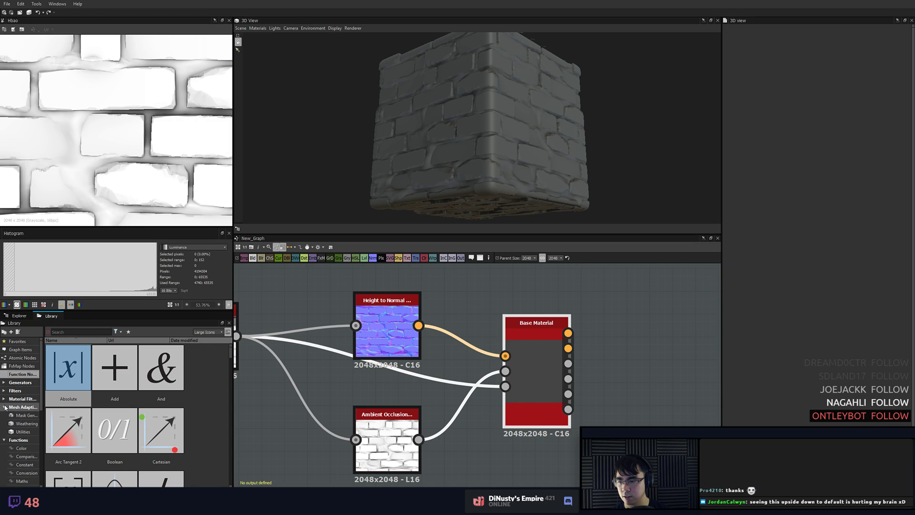
{"action": "left_click", "coordinate": [3, 415]}
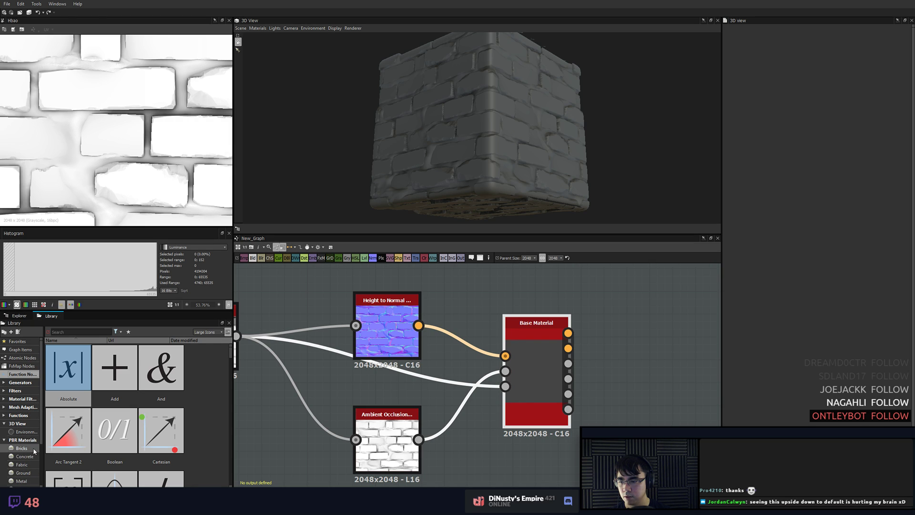
{"action": "left_click", "coordinate": [20, 431]}
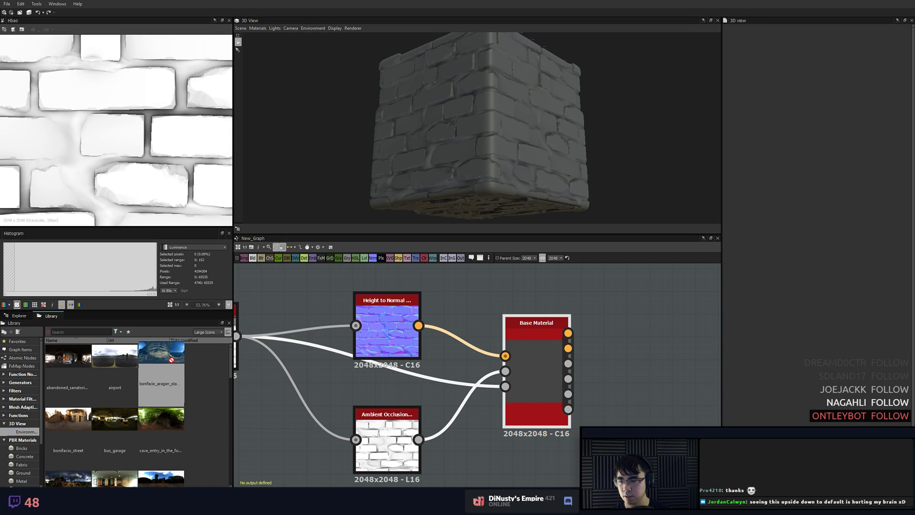
- Try the bonifacio_aragon environment map in the 3D view, and replace it with the airport map
{"action": "left_click_drag", "start_coordinate": [160, 358], "coordinate": [325, 107]}
{"action": "left_click_drag", "start_coordinate": [115, 357], "coordinate": [319, 128]}
{"action": "mouse_move", "coordinate": [304, 165]}
{"action": "left_mouse_down"}
{"action": "mouse_move", "coordinate": [301, 187]}
{"action": "mouse_move", "coordinate": [279, 143]}
{"action": "mouse_move", "coordinate": [295, 154]}
{"action": "left_mouse_up"}
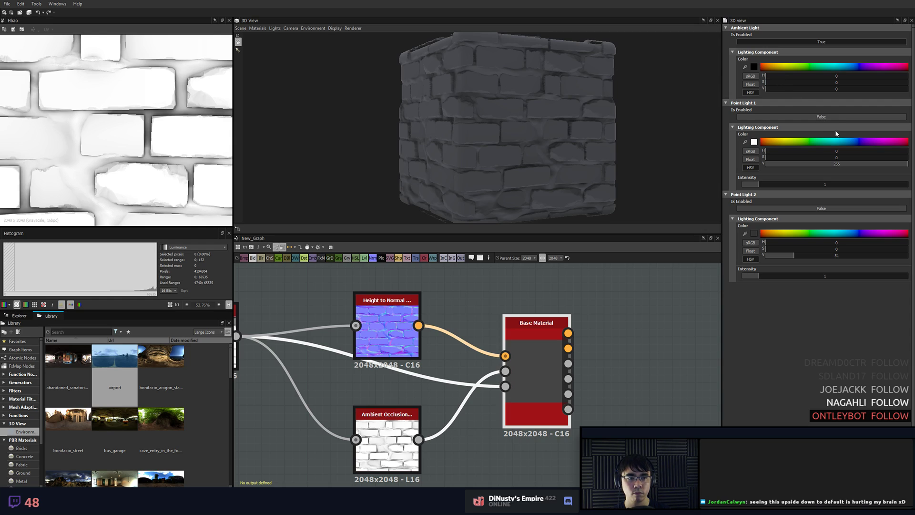
- Toggle Point Light 2 on and off, and enlarge the 3D view over the graph
{"action": "left_click", "coordinate": [833, 208]}
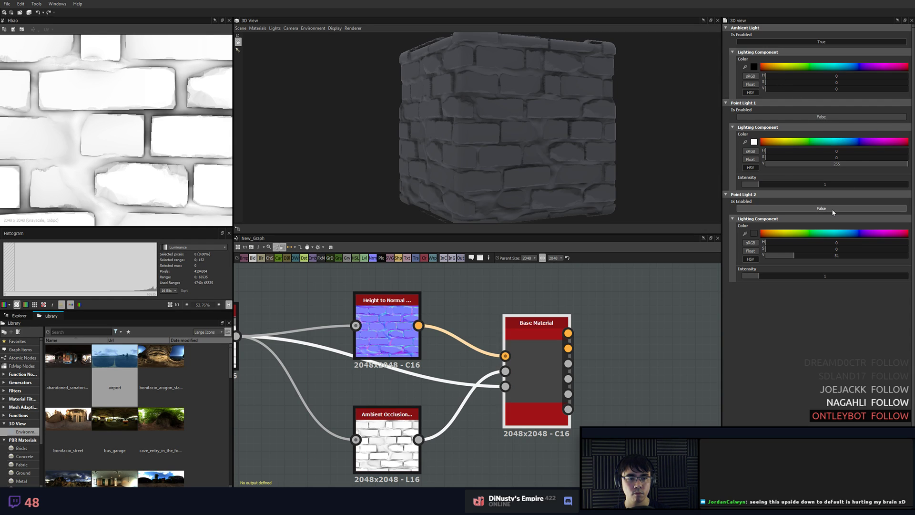
{"action": "left_click", "coordinate": [831, 208]}
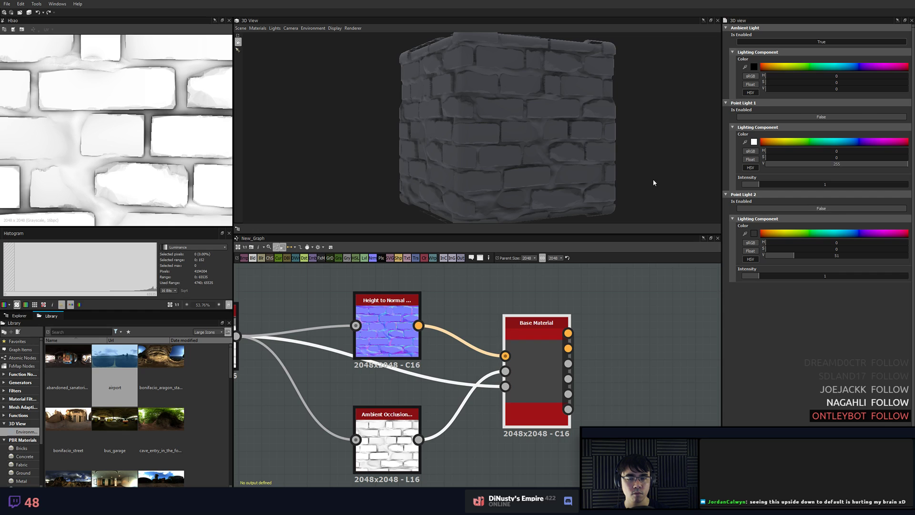
{"action": "left_click_drag", "start_coordinate": [653, 179], "coordinate": [499, 312]}
{"action": "left_click_drag", "start_coordinate": [532, 258], "coordinate": [705, 50]}
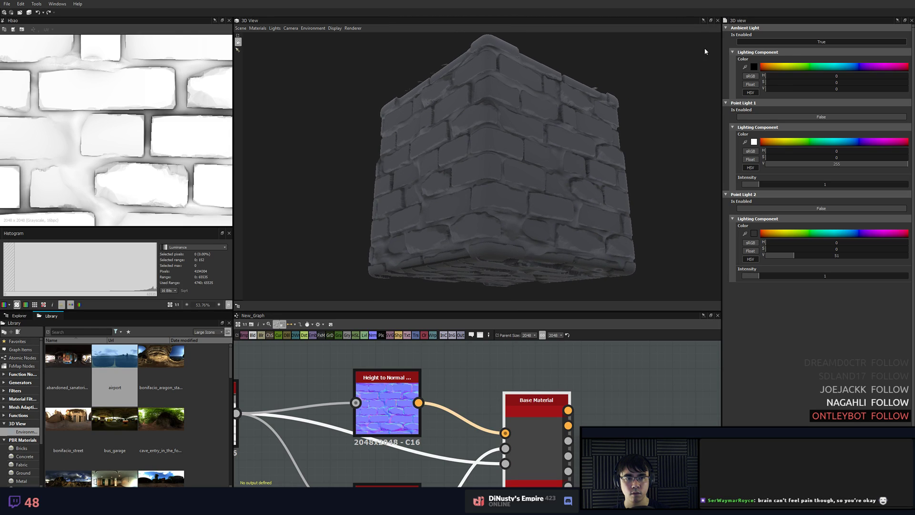
- Set the 3D view environment's exposure to 1.5 and make the environment background visible
{"action": "left_click", "coordinate": [275, 28]}
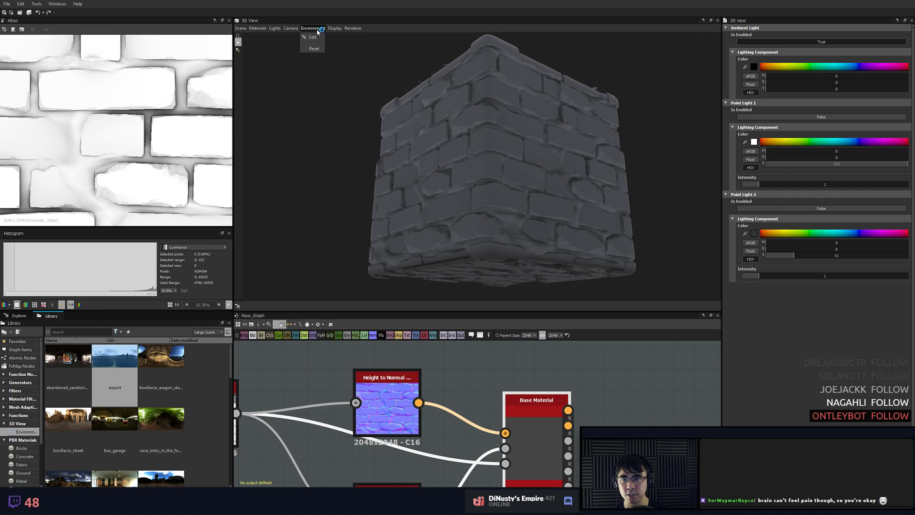
{"action": "left_click_drag", "start_coordinate": [820, 76], "coordinate": [838, 78]}
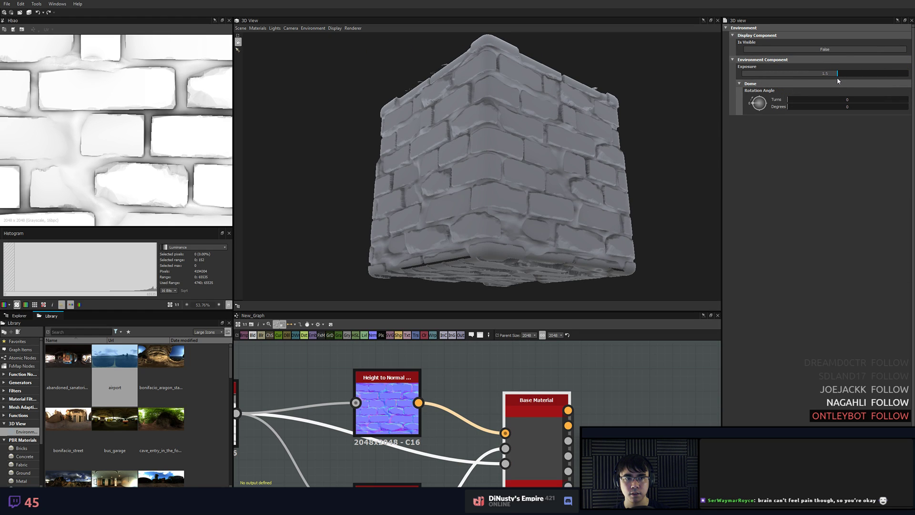
{"action": "left_click", "coordinate": [838, 49]}
{"action": "left_click_drag", "start_coordinate": [679, 86], "coordinate": [804, 132]}
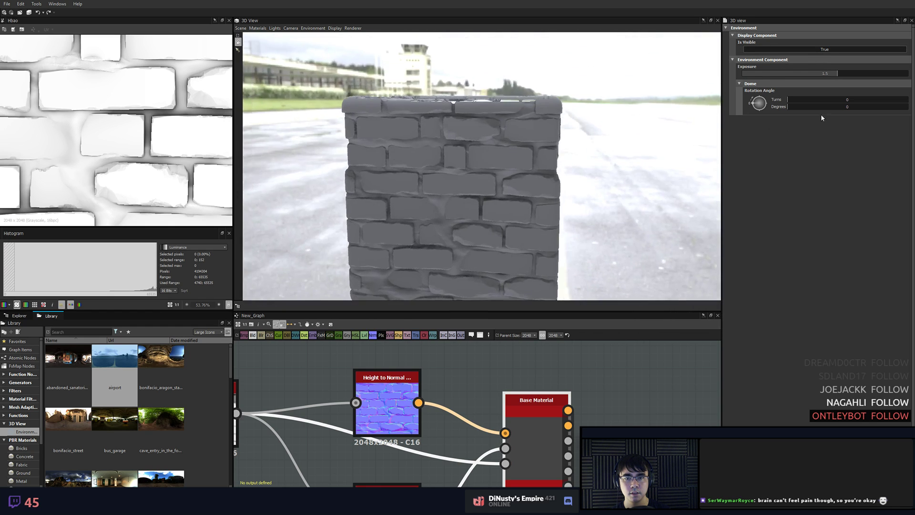
- Lighten the Base Material node's base color to a neutral grey with a value of about 132
{"action": "left_click", "coordinate": [718, 313]}
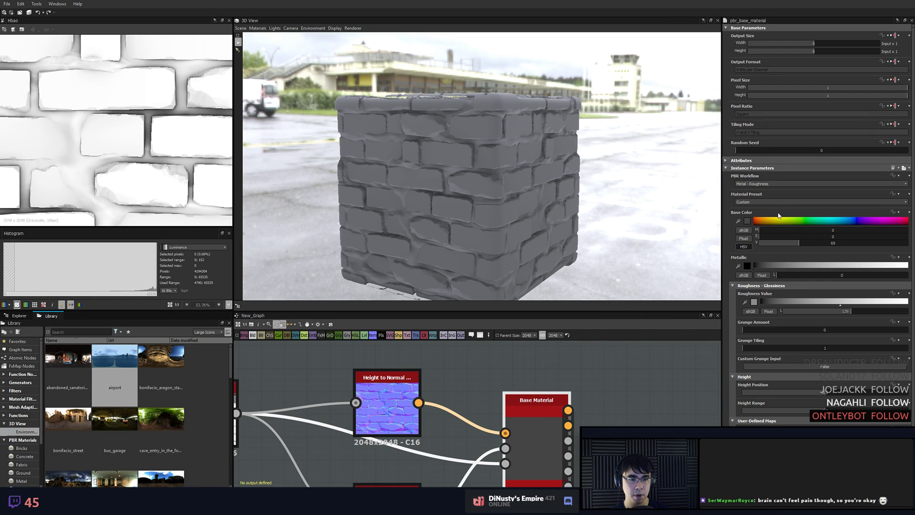
{"action": "left_click", "coordinate": [749, 222]}
{"action": "left_click_drag", "start_coordinate": [453, 286], "coordinate": [451, 275]}
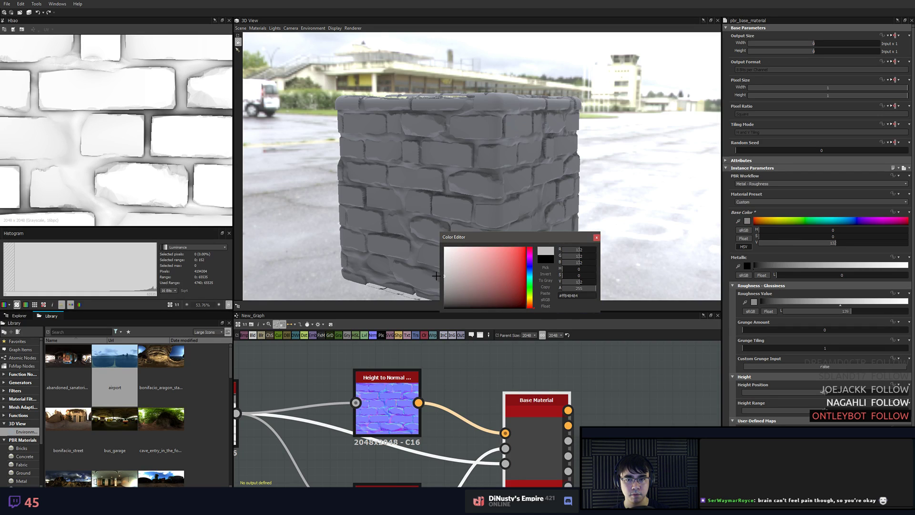
{"action": "left_click", "coordinate": [597, 237]}
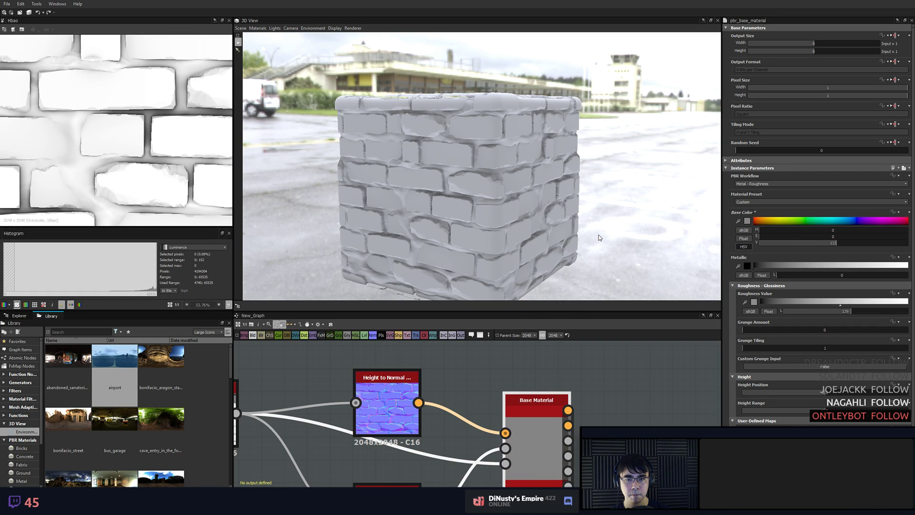
- Examine the brick edges up close on the cube's top and in the Height to Normal node's output
{"action": "left_click_drag", "start_coordinate": [592, 214], "coordinate": [591, 248]}
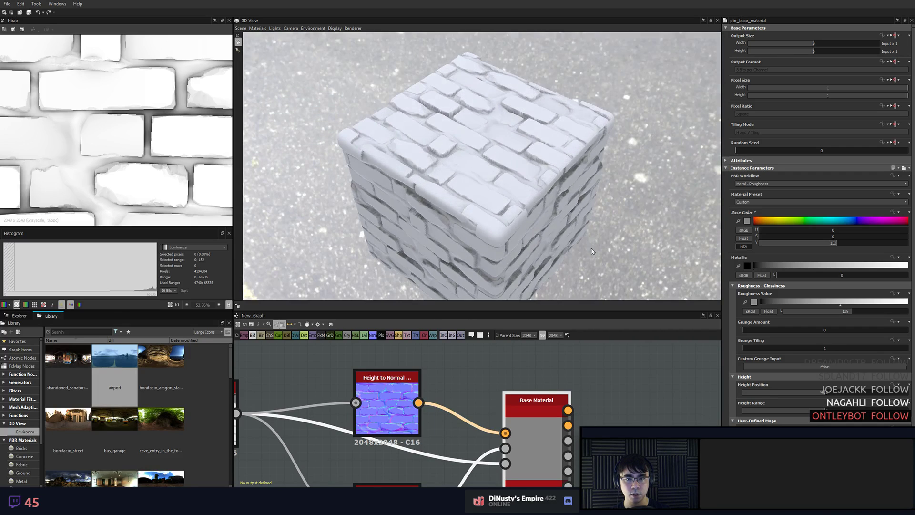
{"action": "scroll", "coordinate": [486, 167], "scroll_direction": "up", "scroll_amount": 3}
{"action": "middle_click_drag", "start_coordinate": [437, 127], "coordinate": [454, 166]}
{"action": "scroll", "coordinate": [466, 198], "scroll_direction": "up", "scroll_amount": 3}
{"action": "left_click_drag", "start_coordinate": [466, 200], "coordinate": [451, 274]}
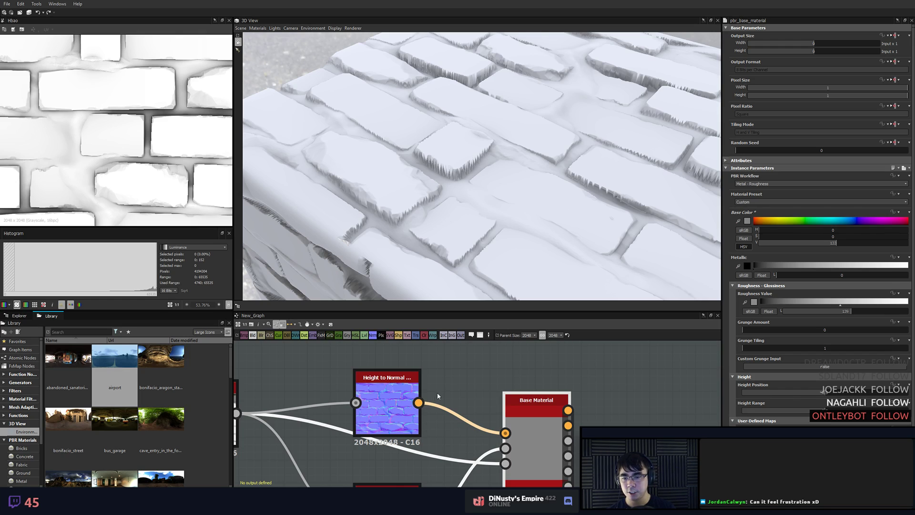
{"action": "double_click", "coordinate": [387, 405]}
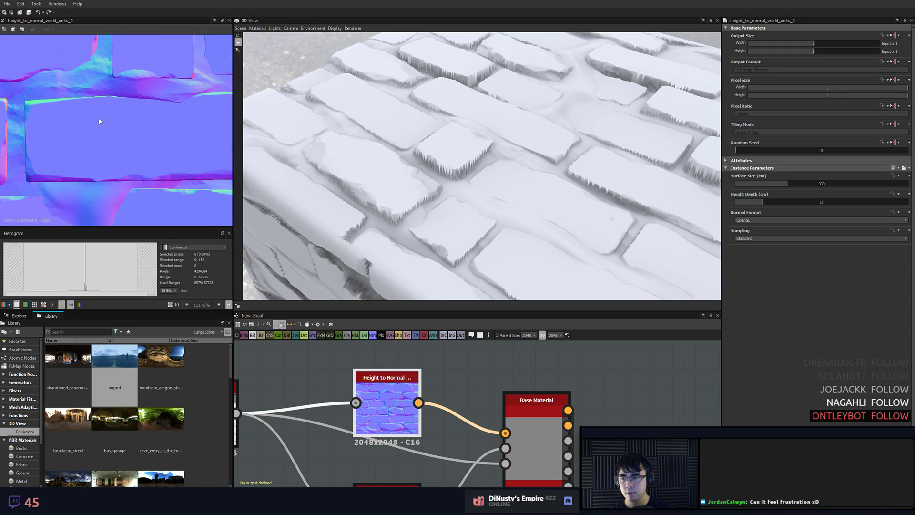
{"action": "scroll", "coordinate": [99, 121], "scroll_direction": "up", "scroll_amount": 2}
{"action": "middle_click_drag", "start_coordinate": [74, 123], "coordinate": [51, 131]}
{"action": "middle_click_drag", "start_coordinate": [200, 161], "coordinate": [131, 166]}
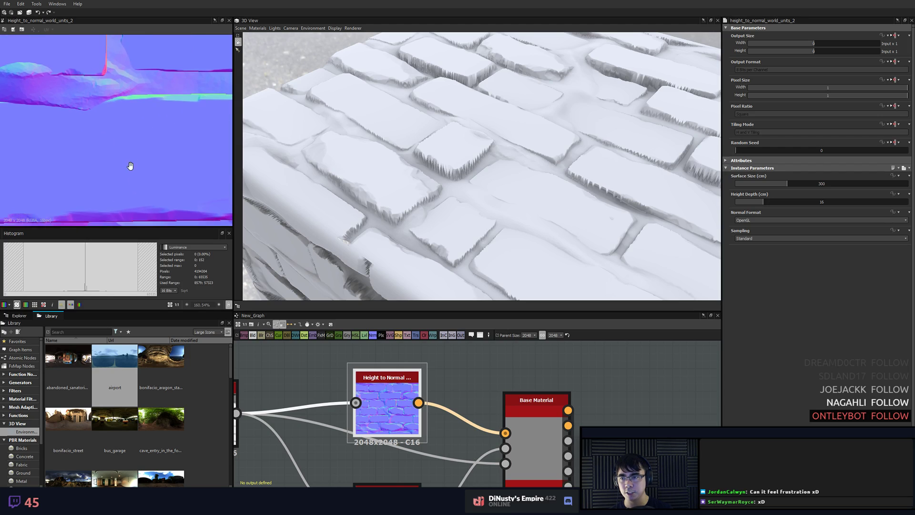
{"action": "left_click_drag", "start_coordinate": [305, 204], "coordinate": [386, 279]}
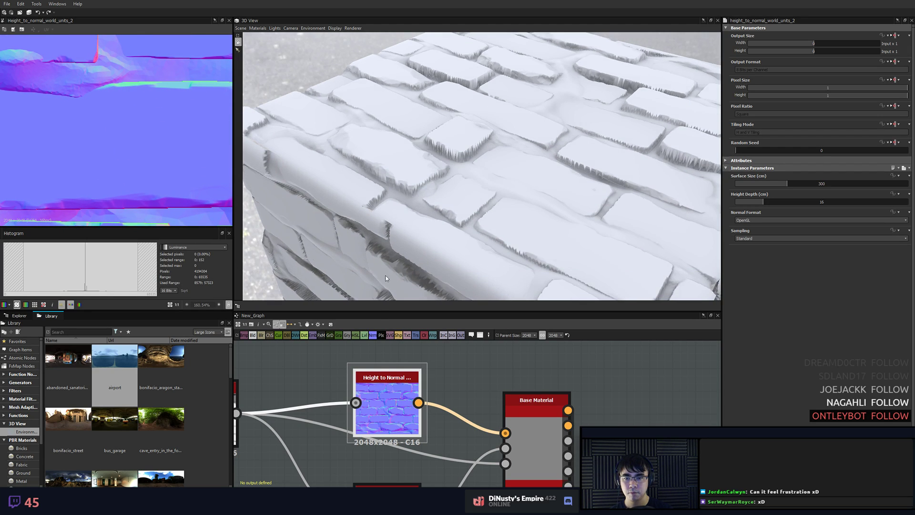
- Set the Intensity of the Blur HQ Grayscale node after the height bitmap to 0.9
{"action": "scroll", "coordinate": [341, 407], "scroll_direction": "down", "scroll_amount": 3}
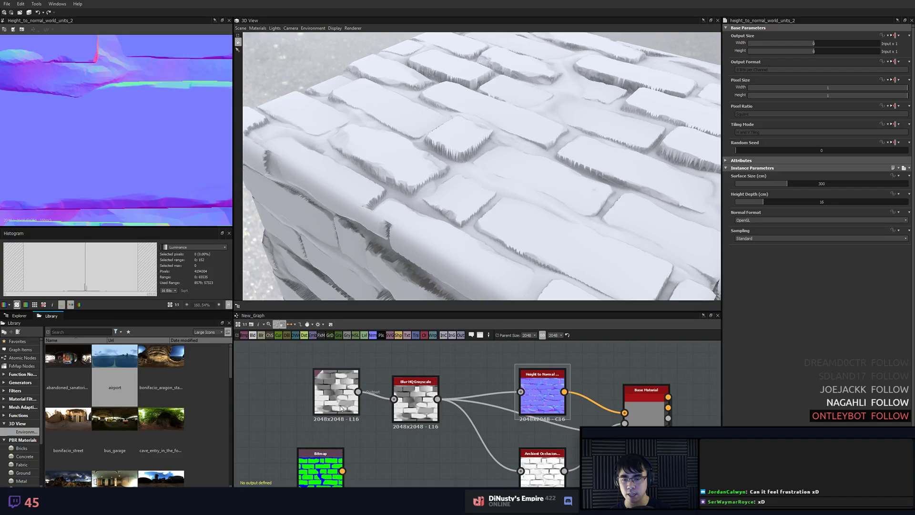
{"action": "double_click", "coordinate": [416, 403]}
{"action": "scroll", "coordinate": [107, 98], "scroll_direction": "up", "scroll_amount": 1}
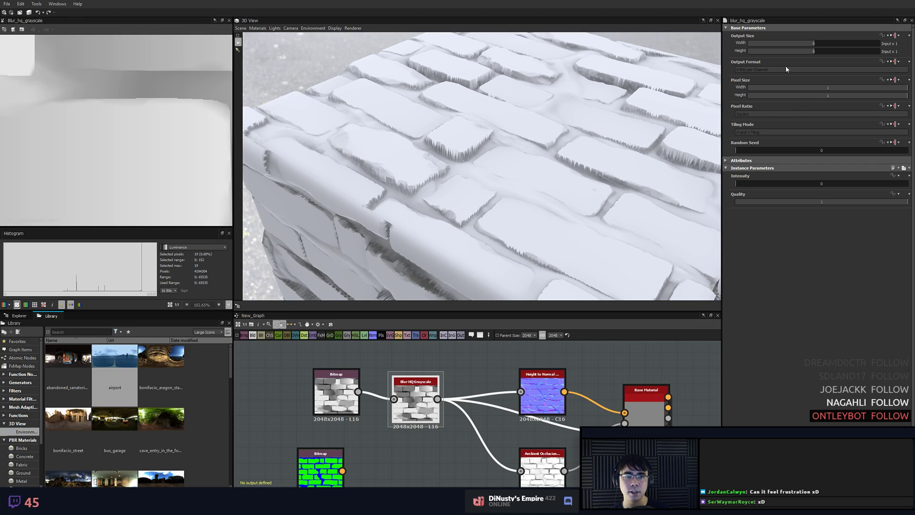
{"action": "left_click", "coordinate": [739, 184]}
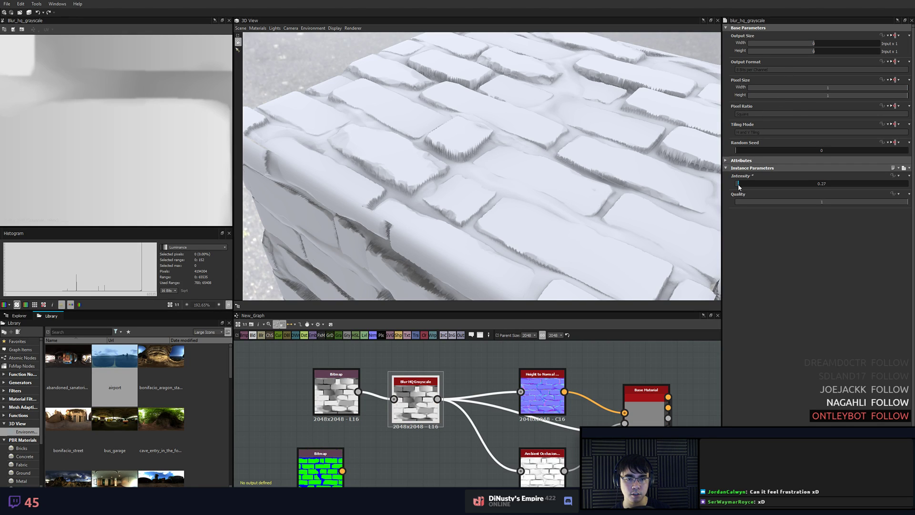
{"action": "left_click_drag", "start_coordinate": [739, 184], "coordinate": [746, 185]}
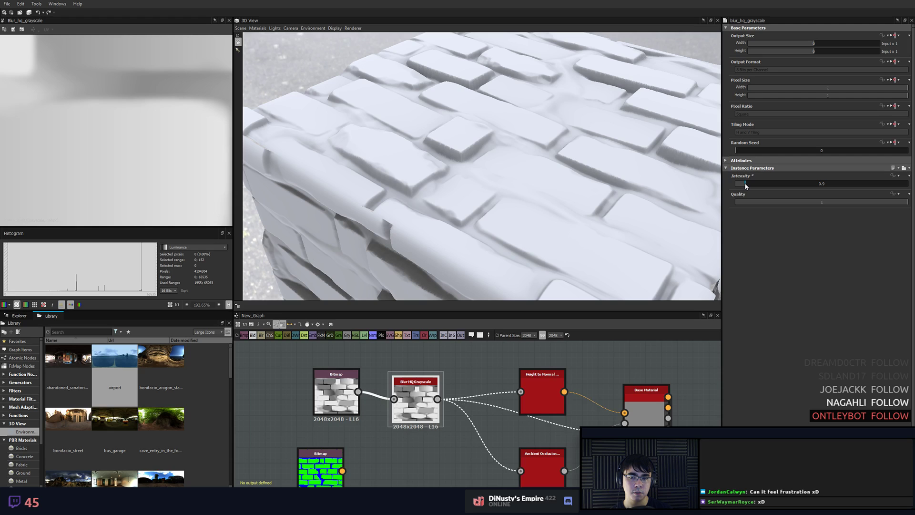
- Display the full Height to Normal node's output alongside the cube's brick sides
{"action": "left_click_drag", "start_coordinate": [479, 159], "coordinate": [335, 167]}
{"action": "double_click", "coordinate": [542, 395]}
{"action": "scroll", "coordinate": [140, 168], "scroll_direction": "down", "scroll_amount": 8}
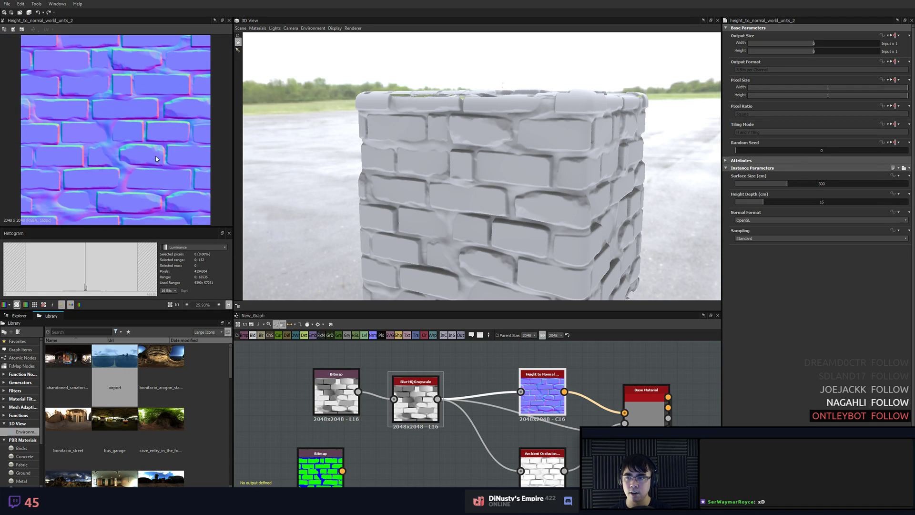
- Spread the height bitmap, Blur HQ Grayscale and Height to Normal nodes farther apart in the graph
{"action": "left_click_drag", "start_coordinate": [543, 404], "coordinate": [554, 369]}
{"action": "scroll", "coordinate": [543, 369], "scroll_direction": "down", "scroll_amount": 2}
{"action": "left_click_drag", "start_coordinate": [474, 413], "coordinate": [473, 430]}
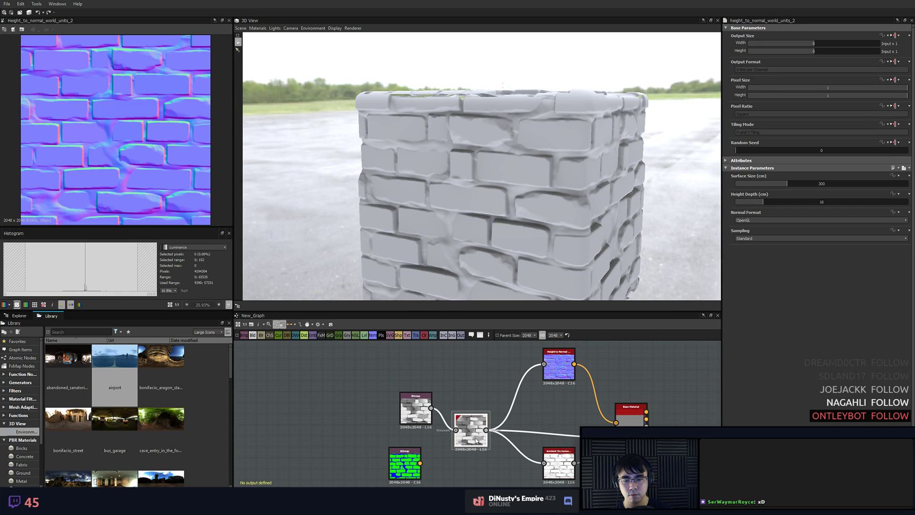
{"action": "left_click_drag", "start_coordinate": [557, 374], "coordinate": [557, 341]}
{"action": "middle_click_drag", "start_coordinate": [557, 371], "coordinate": [563, 424]}
{"action": "scroll", "coordinate": [563, 423], "scroll_direction": "down", "scroll_amount": 1}
{"action": "left_click_drag", "start_coordinate": [565, 394], "coordinate": [565, 376]}
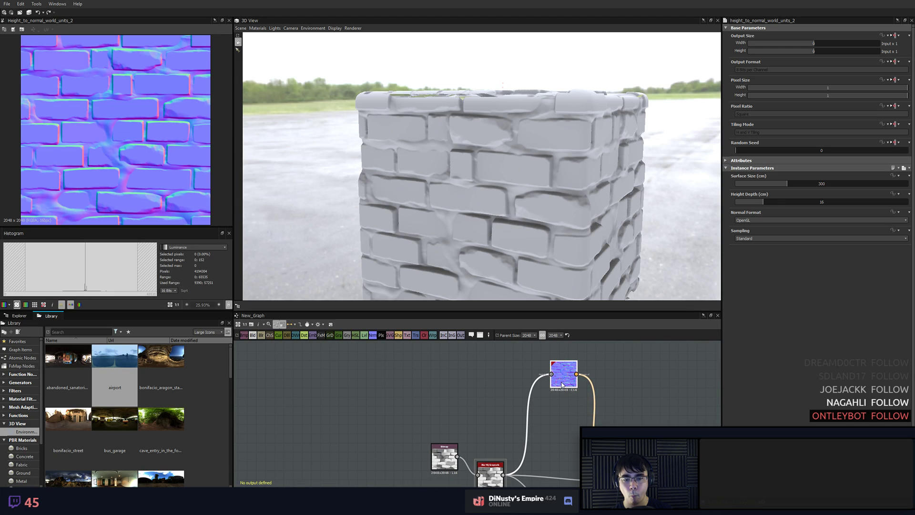
{"action": "middle_click_drag", "start_coordinate": [533, 425], "coordinate": [568, 379]}
{"action": "left_click_drag", "start_coordinate": [473, 412], "coordinate": [416, 366]}
{"action": "left_click_drag", "start_coordinate": [528, 429], "coordinate": [519, 411]}
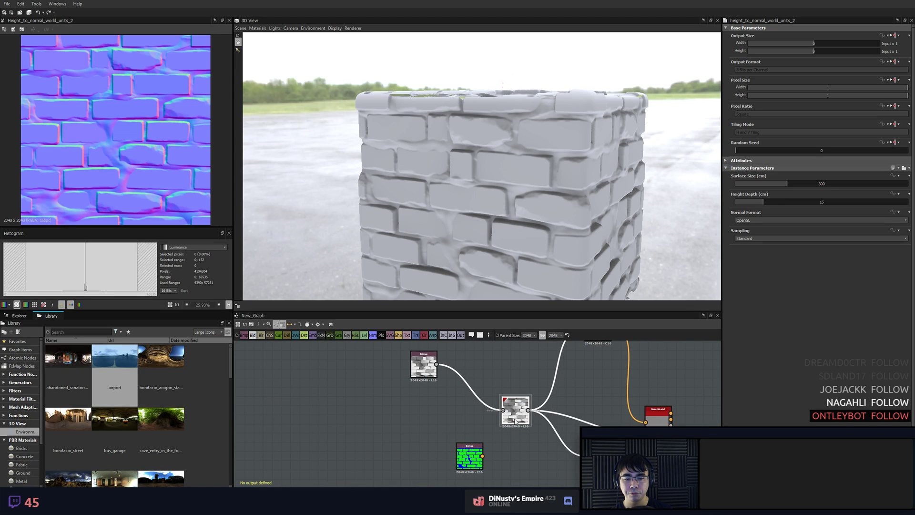
- Inspect the outputs of the Blur HQ Grayscale, Height to Normal and Ambient Occlusion nodes one after another
{"action": "double_click", "coordinate": [518, 411]}
{"action": "scroll", "coordinate": [518, 412], "scroll_direction": "up", "scroll_amount": 2}
{"action": "scroll", "coordinate": [519, 411], "scroll_direction": "up", "scroll_amount": 1}
{"action": "scroll", "coordinate": [520, 411], "scroll_direction": "down", "scroll_amount": 2}
{"action": "middle_click_drag", "start_coordinate": [554, 366], "coordinate": [512, 365]}
{"action": "scroll", "coordinate": [498, 415], "scroll_direction": "down", "scroll_amount": 1}
{"action": "scroll", "coordinate": [546, 366], "scroll_direction": "up", "scroll_amount": 3}
{"action": "scroll", "coordinate": [513, 365], "scroll_direction": "down", "scroll_amount": 2}
{"action": "middle_click_drag", "start_coordinate": [464, 448], "coordinate": [526, 407]}
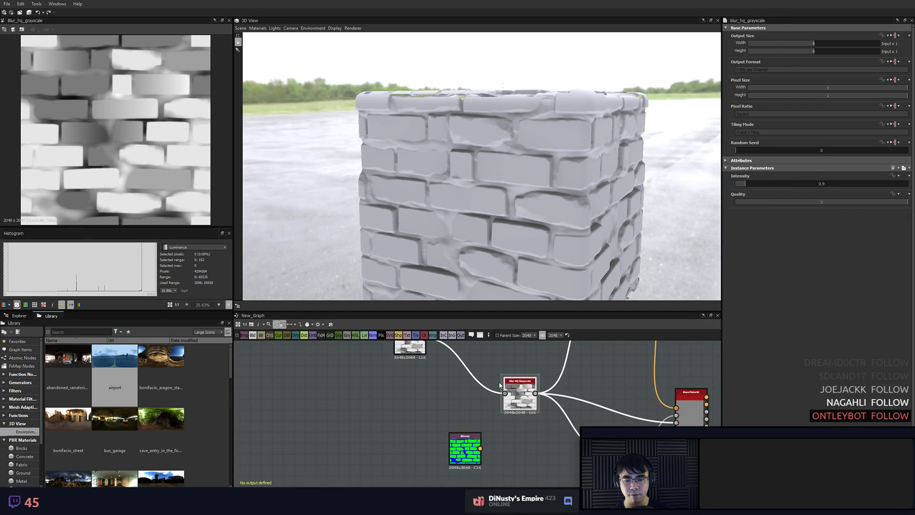
{"action": "scroll", "coordinate": [536, 410], "scroll_direction": "up", "scroll_amount": 3}
{"action": "middle_click_drag", "start_coordinate": [601, 365], "coordinate": [564, 426]}
{"action": "scroll", "coordinate": [566, 428], "scroll_direction": "down", "scroll_amount": 2}
{"action": "double_click", "coordinate": [567, 405]}
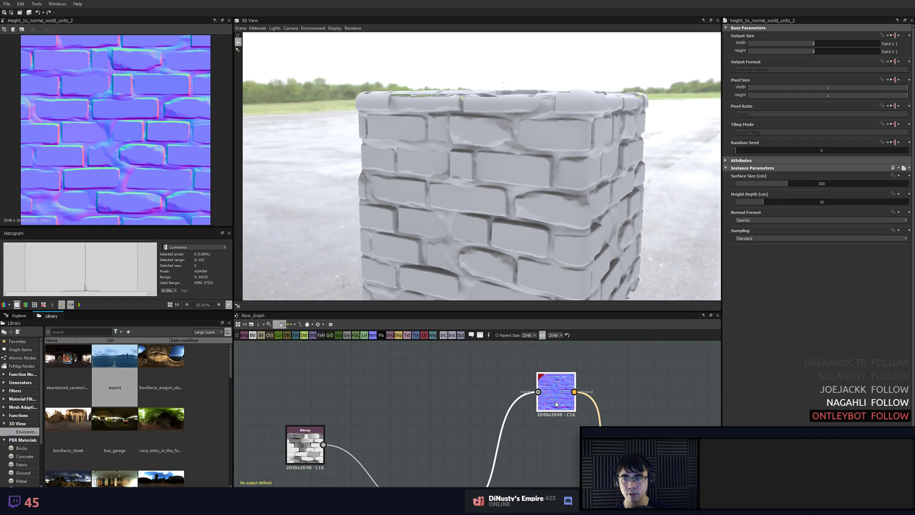
{"action": "middle_click_drag", "start_coordinate": [453, 405], "coordinate": [492, 364]}
{"action": "scroll", "coordinate": [471, 362], "scroll_direction": "down", "scroll_amount": 2}
{"action": "middle_click_drag", "start_coordinate": [589, 440], "coordinate": [580, 394]}
{"action": "double_click", "coordinate": [557, 436]}
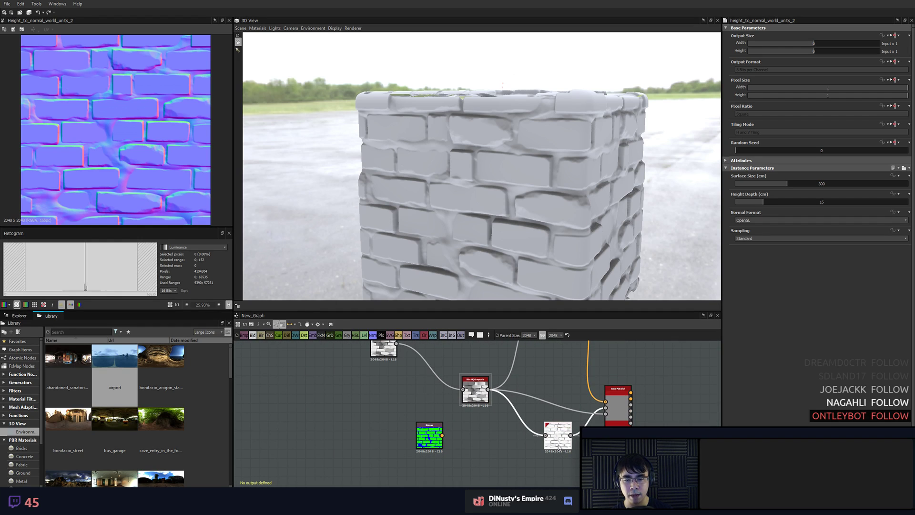
{"action": "middle_click_drag", "start_coordinate": [471, 415], "coordinate": [502, 411]}
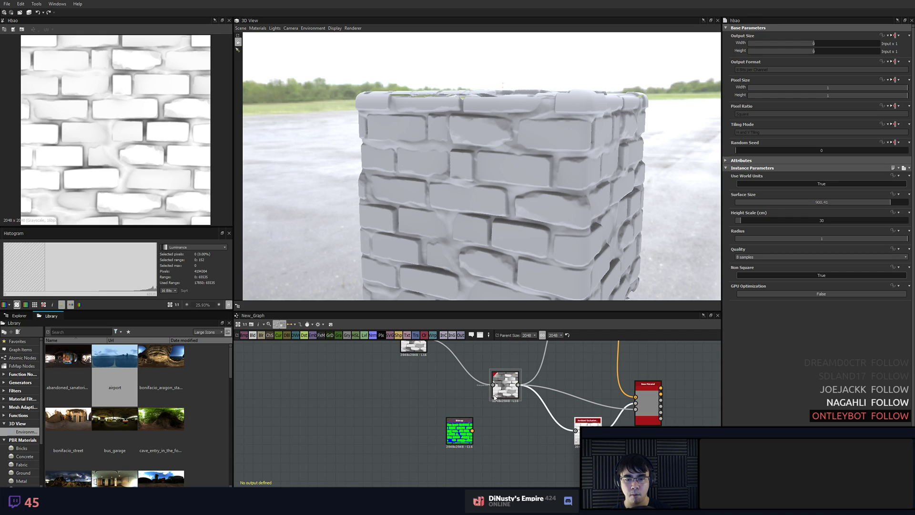
- Set the Blur HQ Grayscale node's Intensity to 0.37 and check the brick edges on the cube
{"action": "double_click", "coordinate": [495, 397]}
{"action": "left_click_drag", "start_coordinate": [746, 186], "coordinate": [740, 183]}
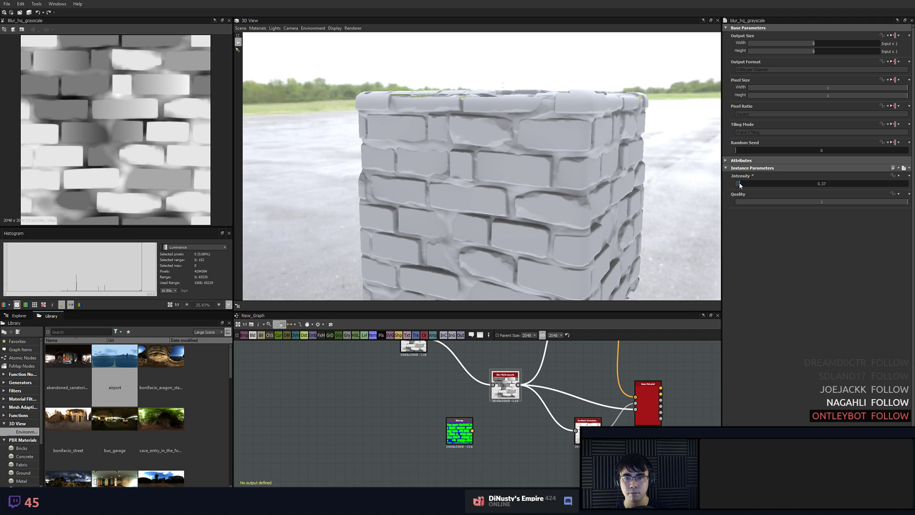
{"action": "left_click_drag", "start_coordinate": [540, 142], "coordinate": [580, 142]}
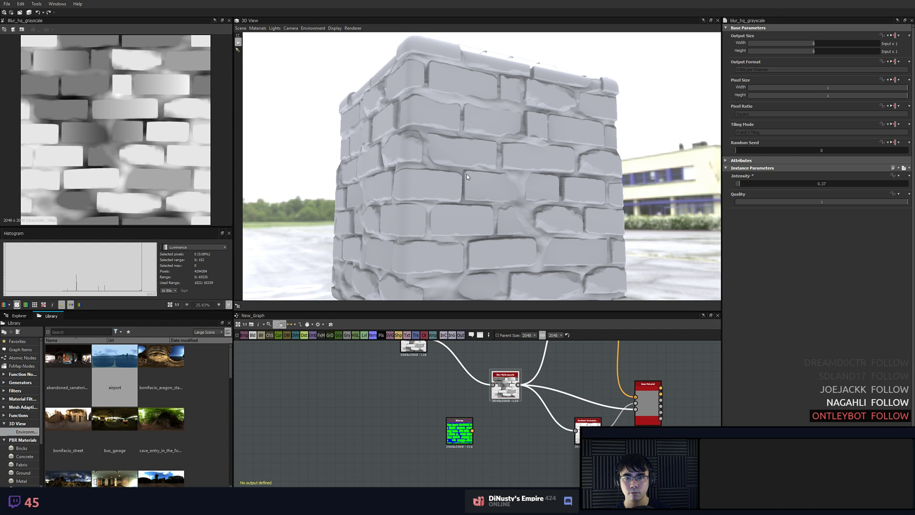
{"action": "mouse_move", "coordinate": [466, 176]}
{"action": "left_mouse_down"}
{"action": "mouse_move", "coordinate": [441, 179]}
{"action": "mouse_move", "coordinate": [482, 187]}
{"action": "mouse_move", "coordinate": [468, 189]}
{"action": "left_mouse_up"}
- Replace the airport environment in the 3D view with the cave entry environment map from the library
{"action": "right_click_drag", "start_coordinate": [467, 186], "coordinate": [492, 190], "text": "ctrl+shift"}
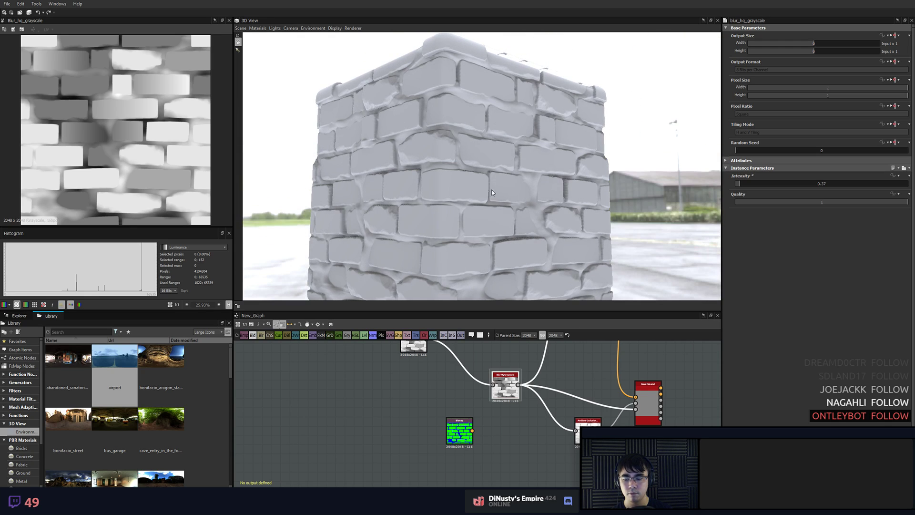
{"action": "right_click_drag", "start_coordinate": [576, 170], "coordinate": [437, 183], "text": "ctrl+shift"}
{"action": "left_click_drag", "start_coordinate": [161, 357], "coordinate": [290, 239]}
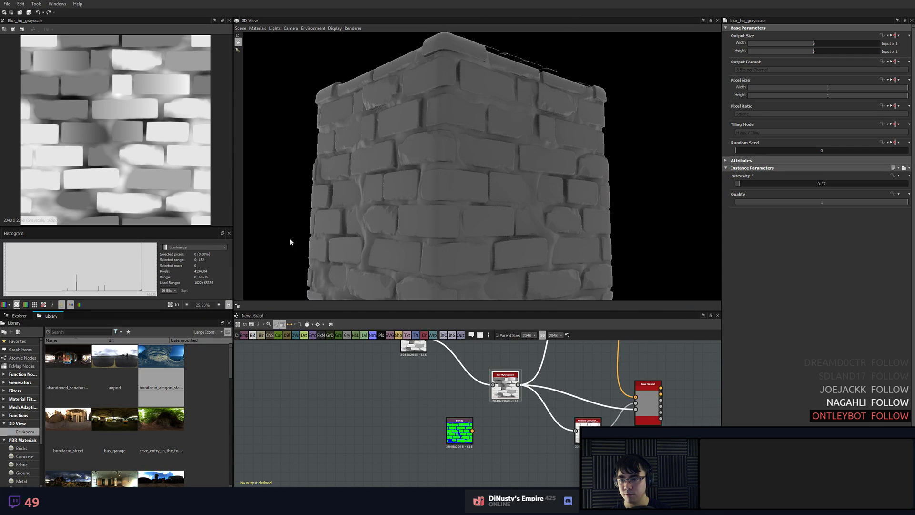
{"action": "left_click_drag", "start_coordinate": [162, 419], "coordinate": [306, 205]}
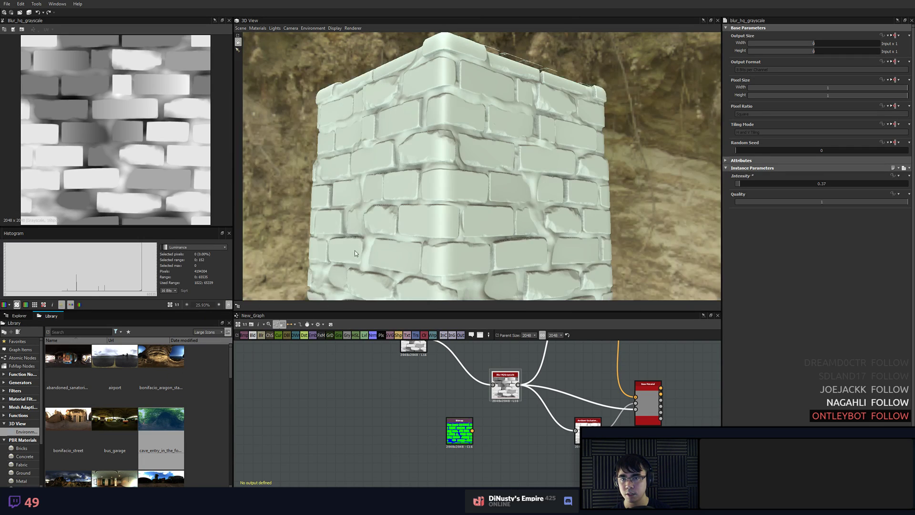
{"action": "left_click_drag", "start_coordinate": [393, 252], "coordinate": [423, 261]}
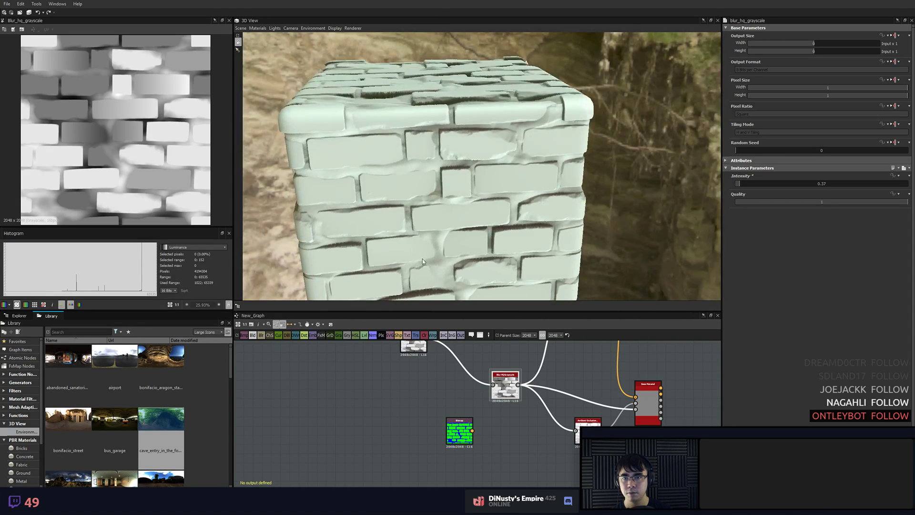
- Change the 3D preview mesh from the cube to a cylinder and frame the whole shape
{"action": "left_click", "coordinate": [241, 29]}
{"action": "left_click", "coordinate": [273, 128]}
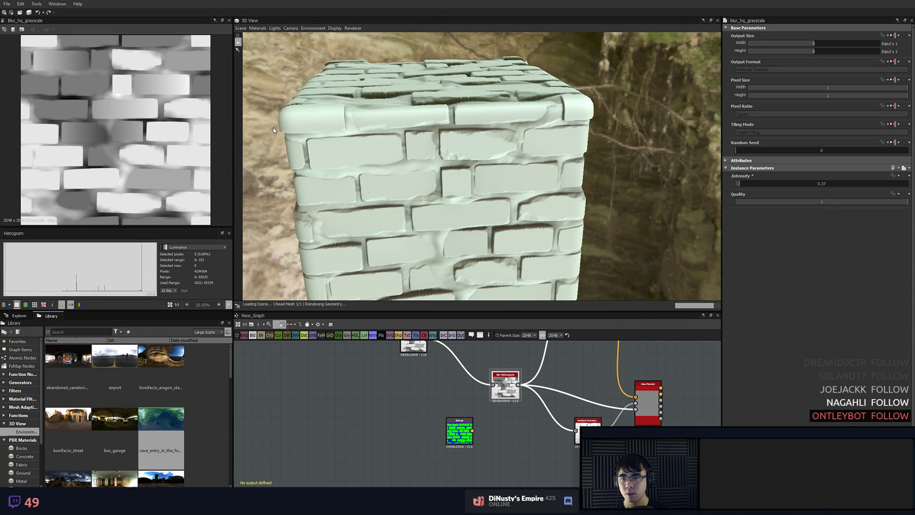
{"action": "mouse_move", "coordinate": [439, 189]}
{"action": "left_mouse_down"}
{"action": "mouse_move", "coordinate": [468, 186]}
{"action": "mouse_move", "coordinate": [442, 202]}
{"action": "left_mouse_up"}
{"action": "scroll", "coordinate": [465, 183], "scroll_direction": "down", "scroll_amount": 3}
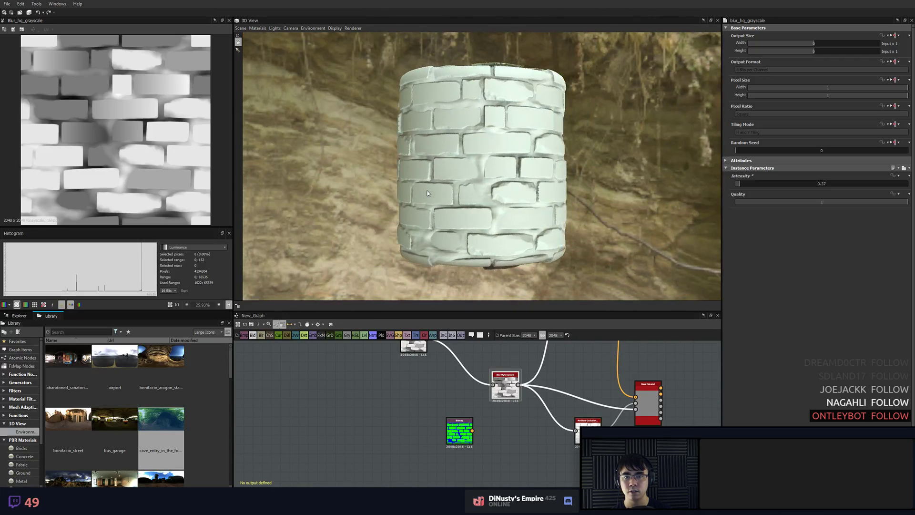
- Edit the Default preview material, setting the height Tessellation Factor to 18 and Scale to 10
{"action": "left_click", "coordinate": [259, 28]}
{"action": "mouse_move", "coordinate": [267, 38]}
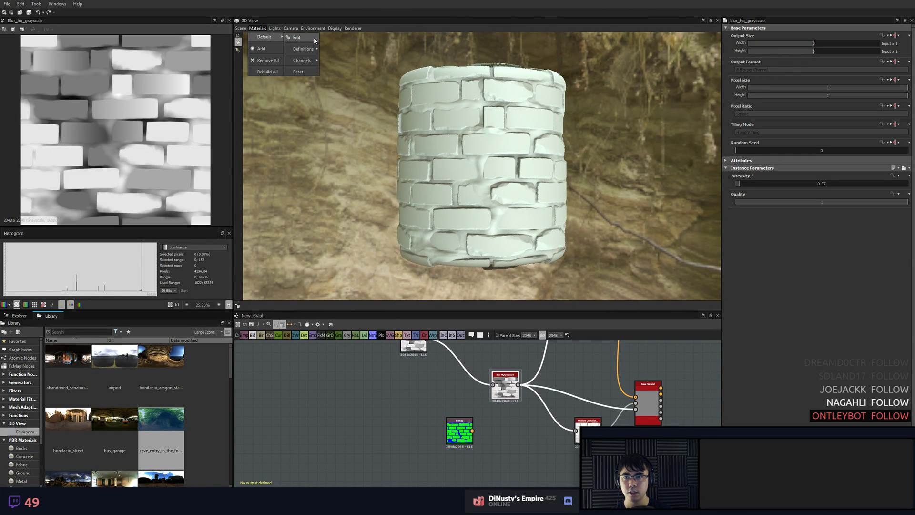
{"action": "left_click", "coordinate": [312, 39]}
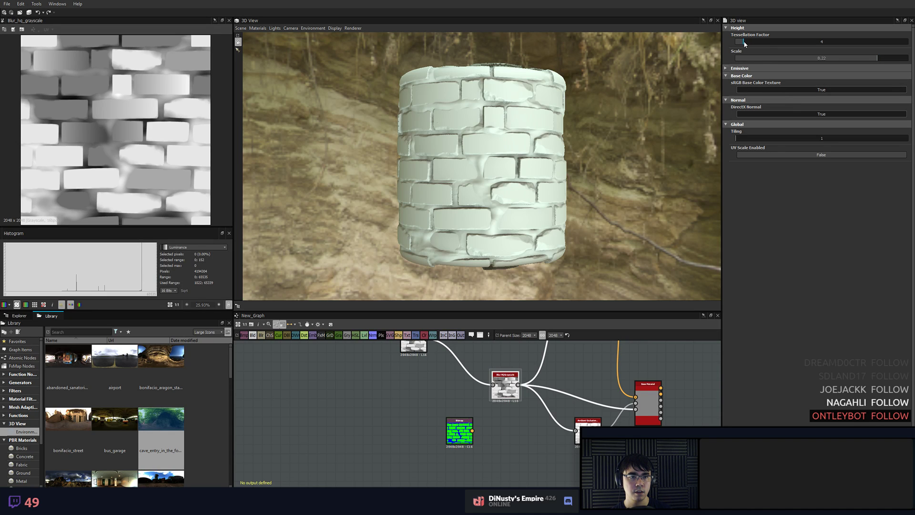
{"action": "left_click_drag", "start_coordinate": [745, 43], "coordinate": [784, 44]}
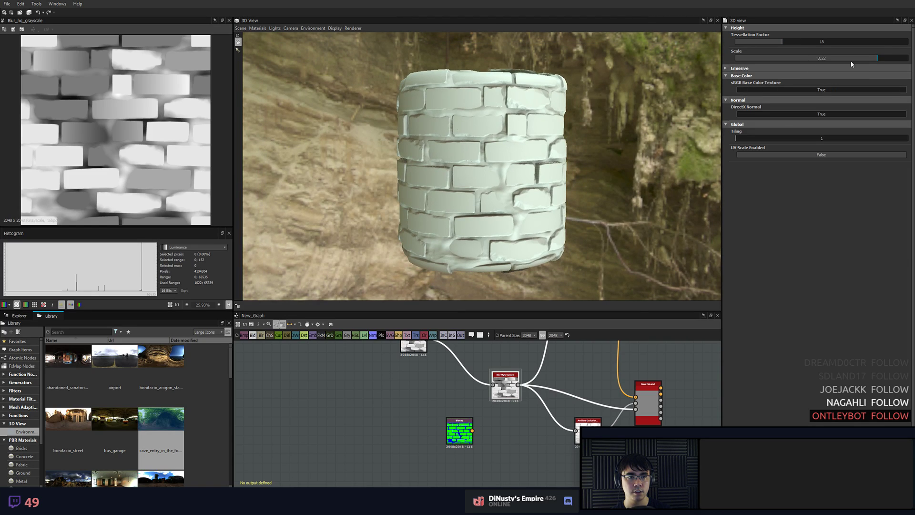
{"action": "left_click_drag", "start_coordinate": [858, 58], "coordinate": [908, 58]}
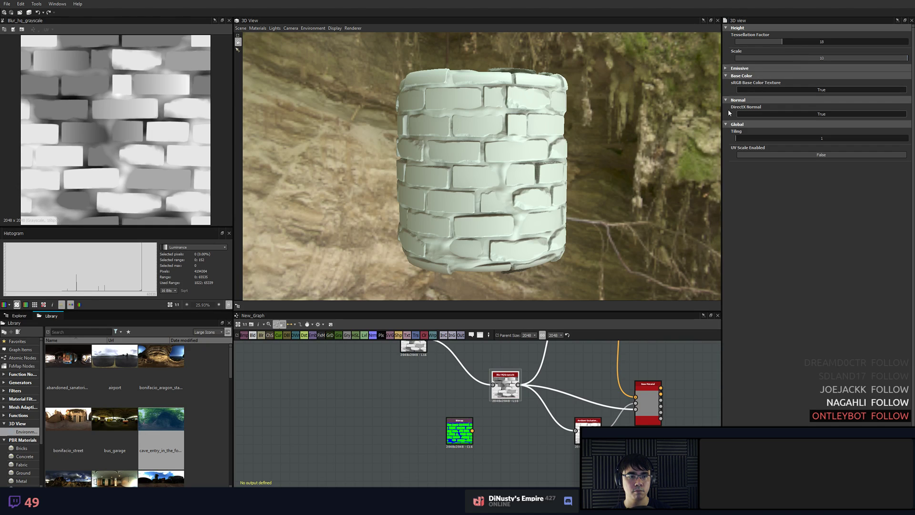
- Toggle the preview material's sRGB Base Color Texture setting to False and back to True to compare the shading
{"action": "left_click", "coordinate": [783, 90]}
{"action": "left_click", "coordinate": [783, 89]}
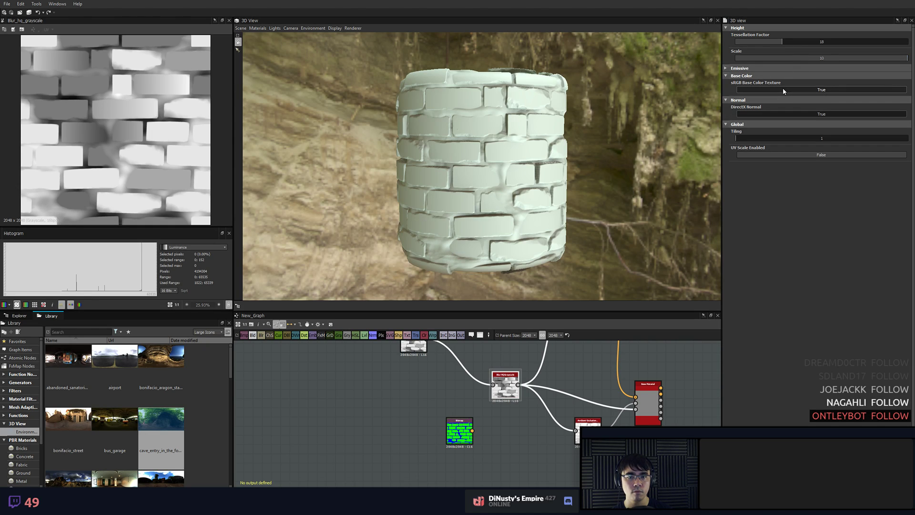
{"action": "left_click", "coordinate": [782, 89]}
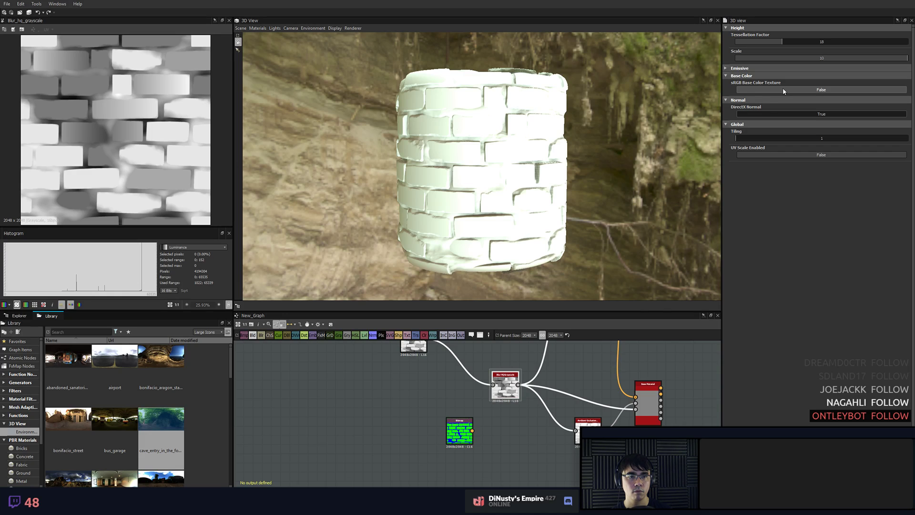
{"action": "left_click", "coordinate": [783, 89]}
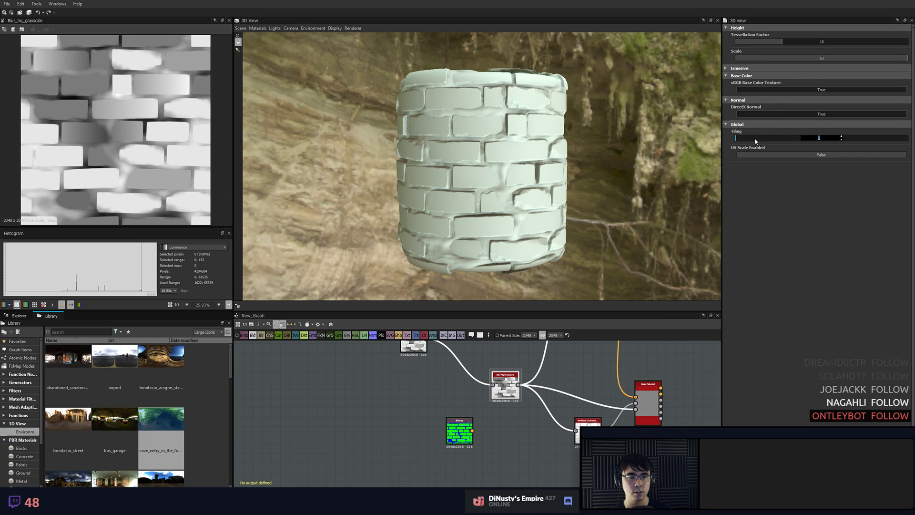
- Set the preview material's Tiling to 2 and check the repeated bricks on the cylinder
{"action": "type", "text": "2"}
{"action": "key", "text": "Return"}
{"action": "left_click_drag", "start_coordinate": [491, 177], "coordinate": [432, 209]}
{"action": "scroll", "coordinate": [519, 199], "scroll_direction": "up", "scroll_amount": 5}
{"action": "scroll", "coordinate": [491, 201], "scroll_direction": "down", "scroll_amount": 2}
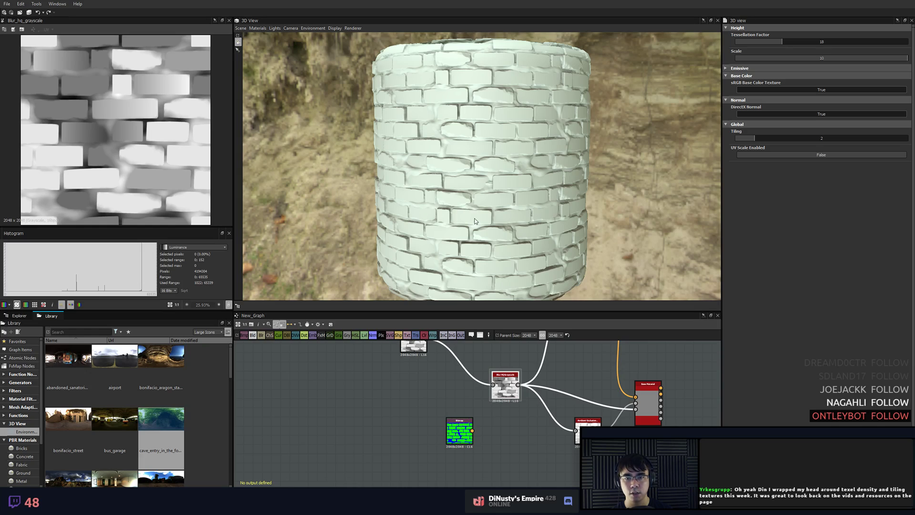
- Examine the tiled brick displacement on the cylinder up close and under different environment light directions
{"action": "mouse_move", "coordinate": [478, 217]}
{"action": "right_mouse_down", "text": "ctrl+shift"}
{"action": "mouse_move", "coordinate": [450, 212]}
{"action": "mouse_move", "coordinate": [470, 212]}
{"action": "right_mouse_up", "text": "ctrl+shift"}
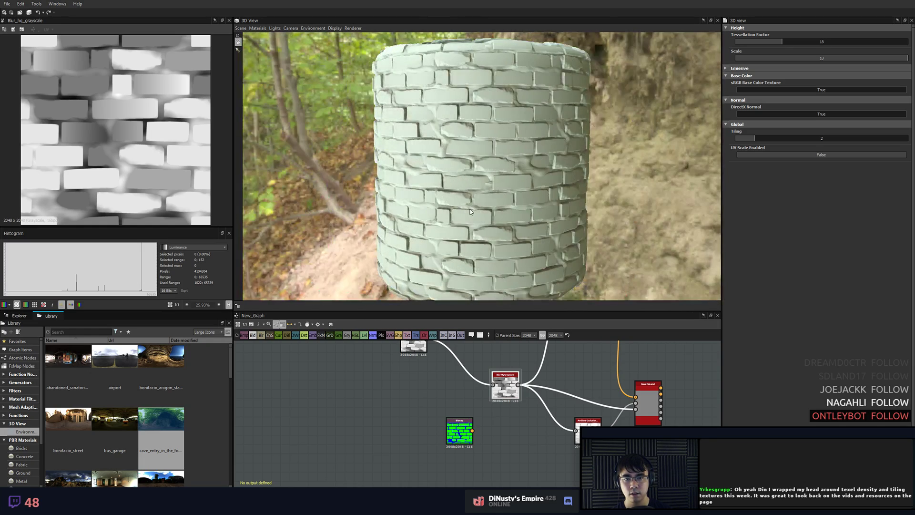
{"action": "left_click_drag", "start_coordinate": [471, 211], "coordinate": [492, 212], "text": "shift"}
{"action": "left_click_drag", "start_coordinate": [495, 191], "coordinate": [488, 206]}
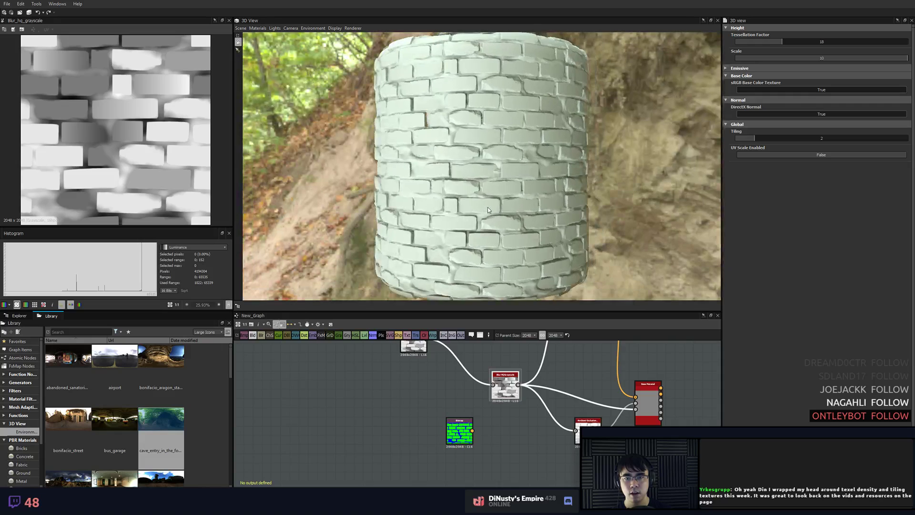
{"action": "scroll", "coordinate": [488, 207], "scroll_direction": "up", "scroll_amount": 1}
{"action": "scroll", "coordinate": [487, 206], "scroll_direction": "down", "scroll_amount": 1}
{"action": "left_click", "coordinate": [377, 426]}
{"action": "middle_click_drag", "start_coordinate": [378, 426], "coordinate": [377, 430]}
{"action": "scroll", "coordinate": [490, 154], "scroll_direction": "up", "scroll_amount": 3}
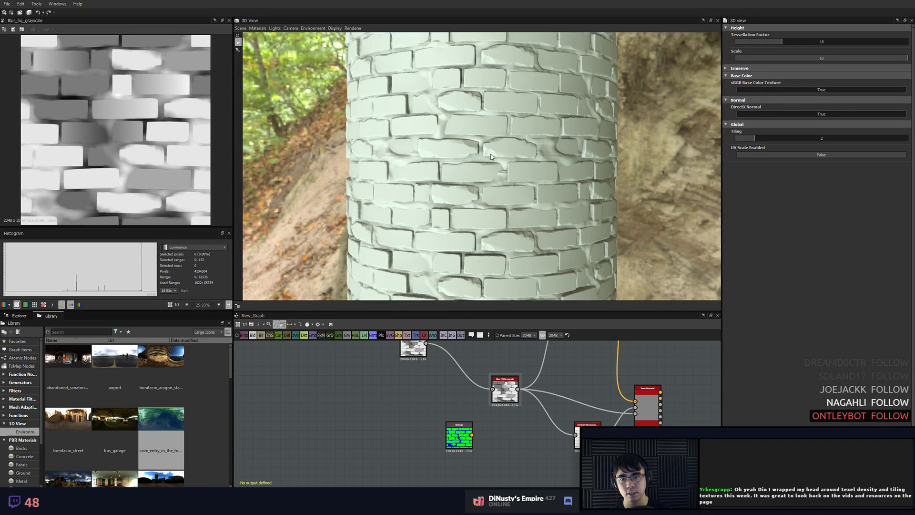
{"action": "scroll", "coordinate": [494, 184], "scroll_direction": "down", "scroll_amount": 2}
{"action": "left_click_drag", "start_coordinate": [493, 184], "coordinate": [468, 216]}
{"action": "scroll", "coordinate": [467, 217], "scroll_direction": "up", "scroll_amount": 6}
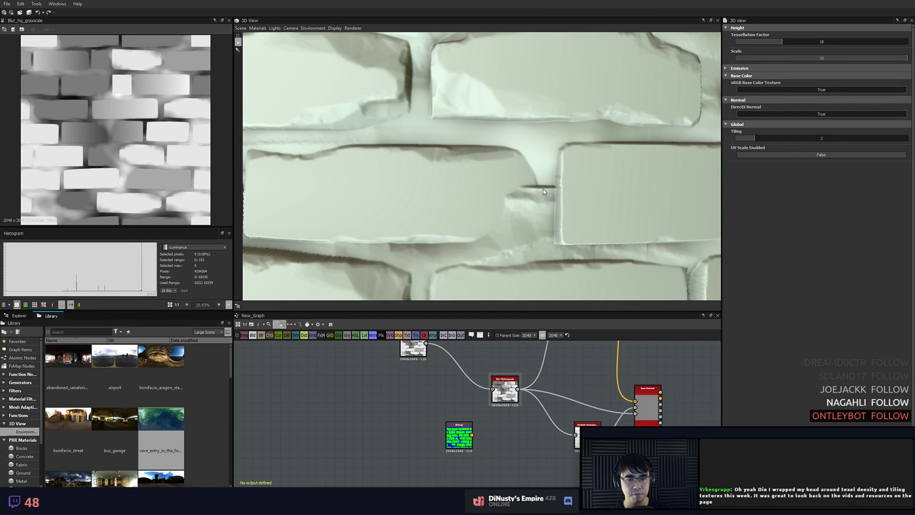
{"action": "scroll", "coordinate": [543, 191], "scroll_direction": "down", "scroll_amount": 4}
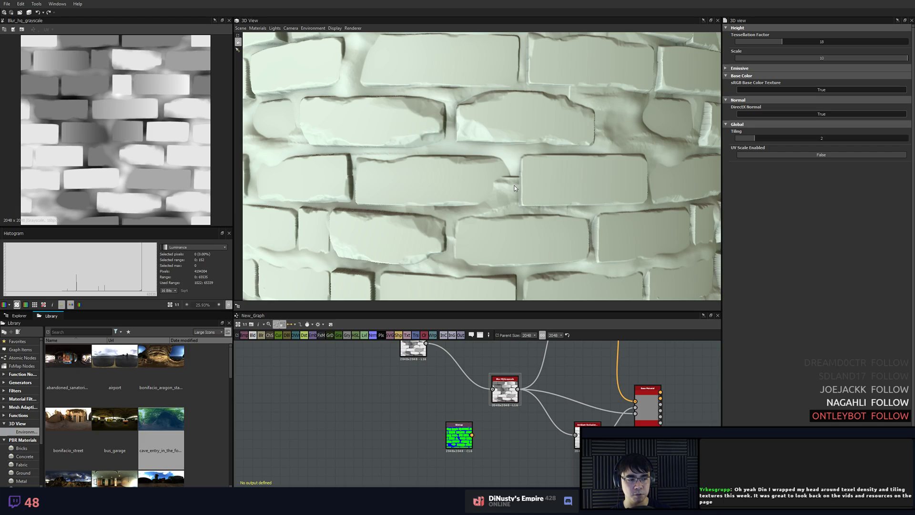
{"action": "scroll", "coordinate": [479, 202], "scroll_direction": "down", "scroll_amount": 5}
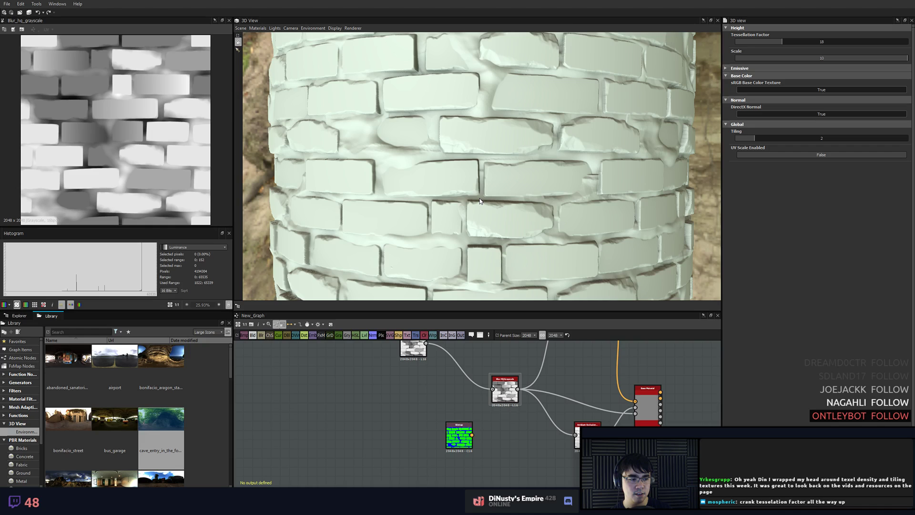
- Set the preview material's Tessellation Factor to 22 and check the cylinder's bricks
{"action": "scroll", "coordinate": [493, 203], "scroll_direction": "down", "scroll_amount": 3}
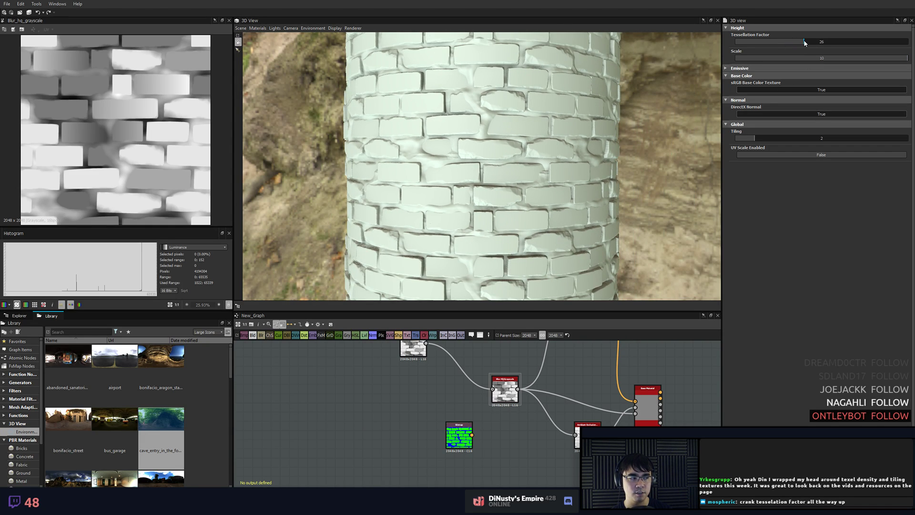
{"action": "left_click_drag", "start_coordinate": [565, 166], "coordinate": [553, 226]}
{"action": "scroll", "coordinate": [484, 256], "scroll_direction": "down", "scroll_amount": 3}
{"action": "scroll", "coordinate": [532, 227], "scroll_direction": "up", "scroll_amount": 3}
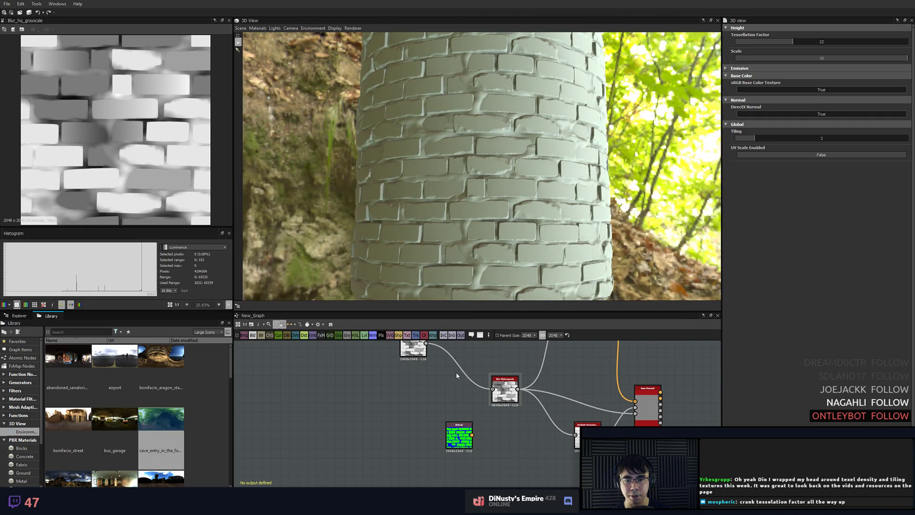
- Select the green and blue ID bitmap node in the graph and switch to the brick sculpt in ZBrush
{"action": "middle_click_drag", "start_coordinate": [430, 395], "coordinate": [433, 368]}
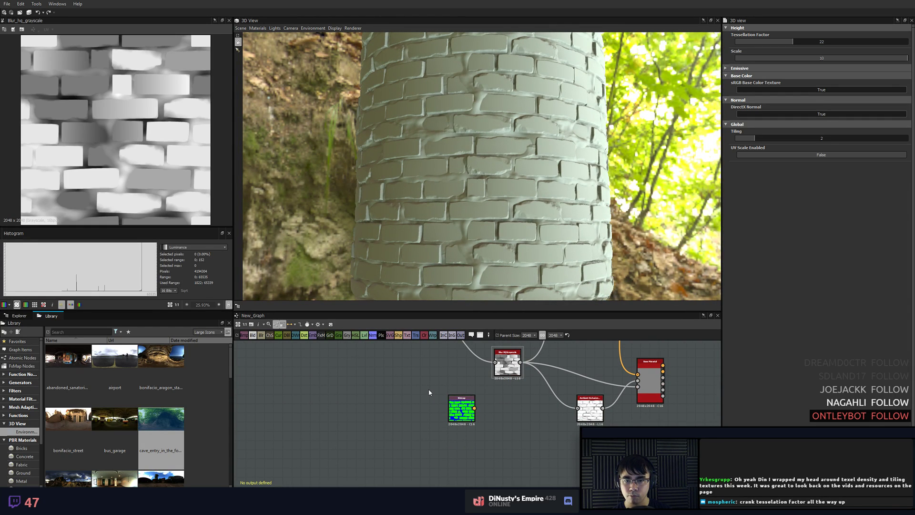
{"action": "middle_click_drag", "start_coordinate": [419, 401], "coordinate": [400, 388]}
{"action": "scroll", "coordinate": [409, 406], "scroll_direction": "up", "scroll_amount": 4}
{"action": "left_click", "coordinate": [484, 406]}
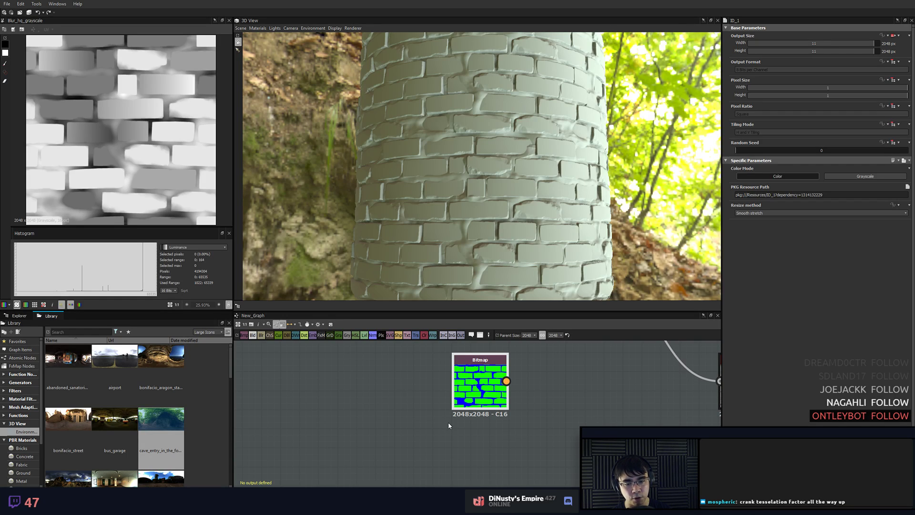
{"action": "key", "text": "alt+Tab"}
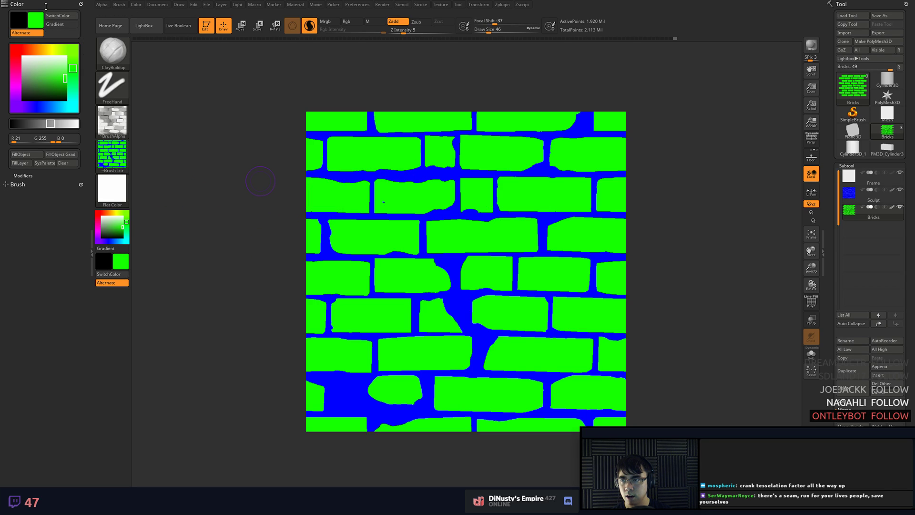
- Check the WrapMode setting in the Smooth and ClayBuildup brushes' Curve options in ZBrush and switch back to Substance Designer
{"action": "left_click", "coordinate": [46, 7]}
{"action": "left_click", "coordinate": [26, 13]}
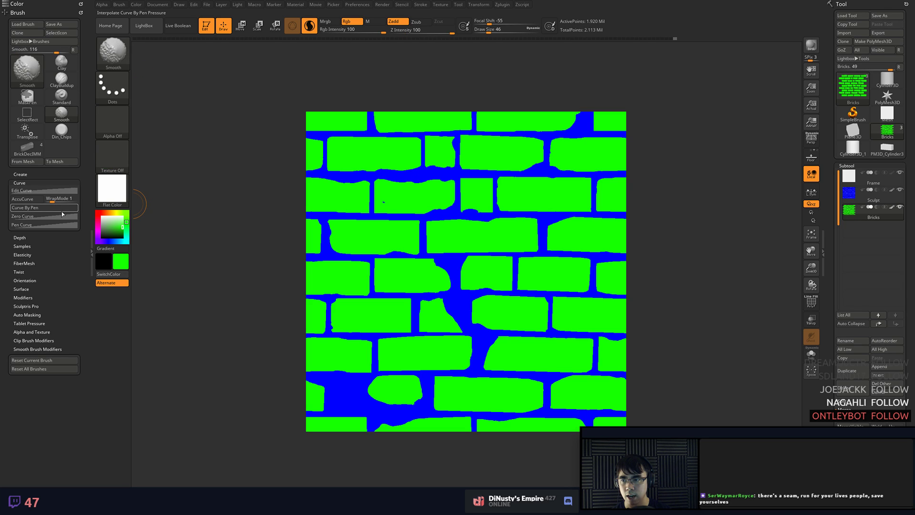
{"action": "key", "text": "shift"}
{"action": "left_click", "coordinate": [58, 199]}
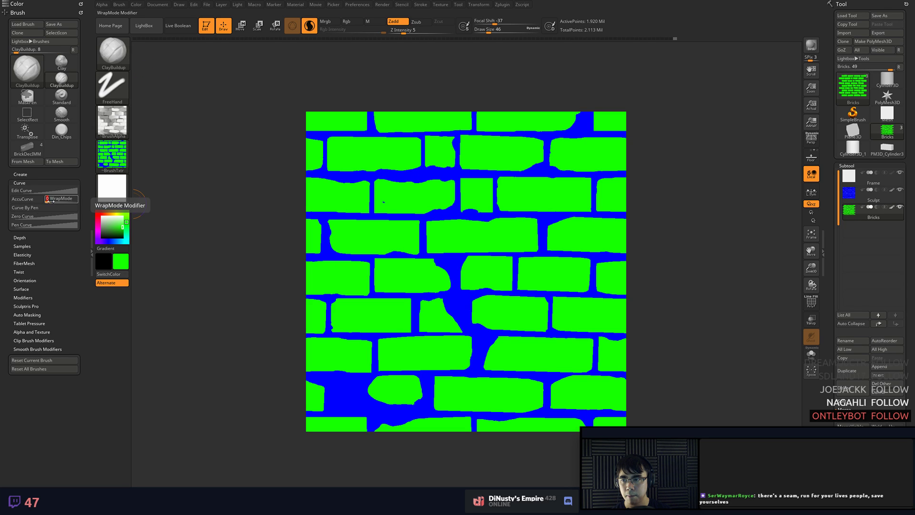
{"action": "left_click", "coordinate": [56, 200]}
{"action": "key", "text": "shift"}
{"action": "left_click", "coordinate": [48, 201]}
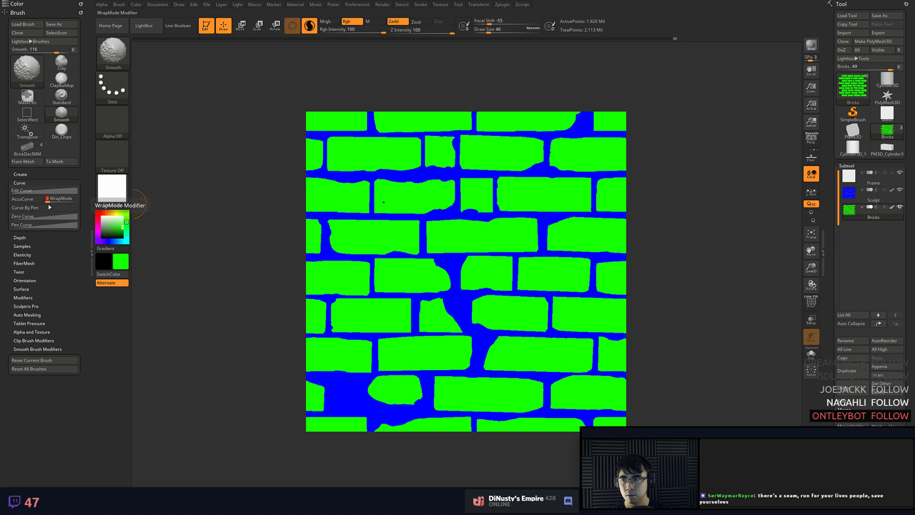
{"action": "key", "text": "shift"}
{"action": "key", "text": "shift"}
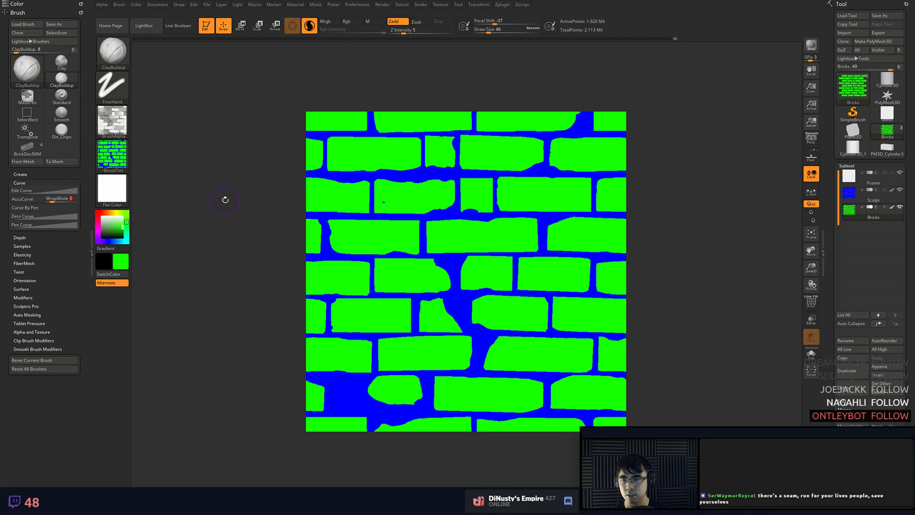
{"action": "key", "text": "shift"}
{"action": "key", "text": "shift"}
{"action": "key", "text": "alt+Tab"}
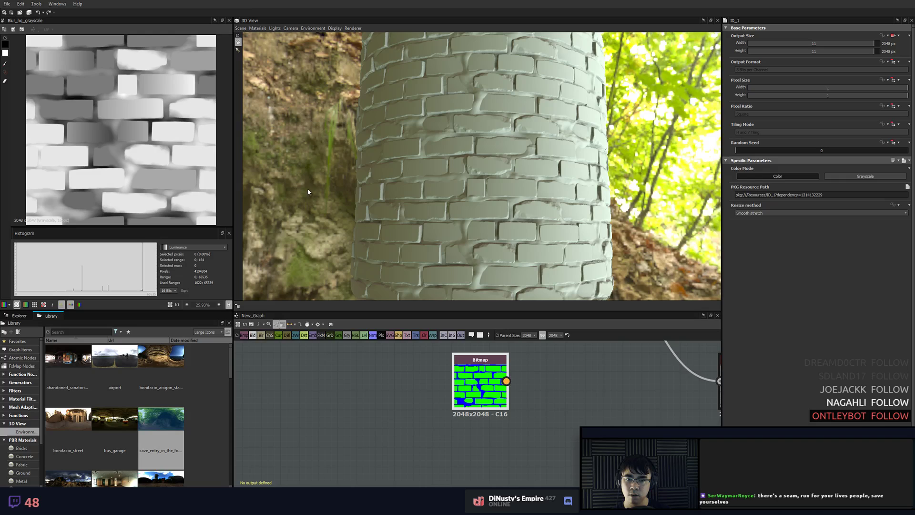
- Add a Moisture Noise node beside the green and blue ID bitmap
{"action": "left_click_drag", "start_coordinate": [619, 150], "coordinate": [616, 148]}
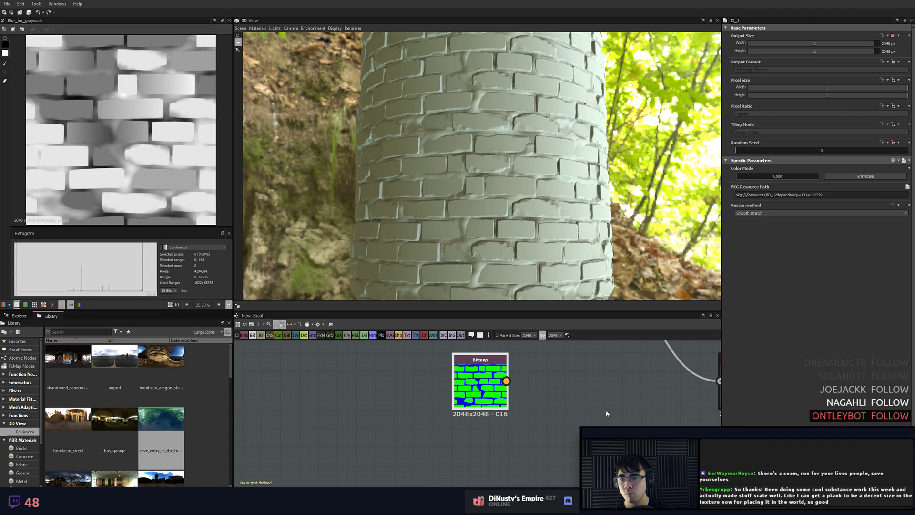
{"action": "middle_click_drag", "start_coordinate": [575, 415], "coordinate": [565, 427]}
{"action": "scroll", "coordinate": [562, 429], "scroll_direction": "up", "scroll_amount": 2}
{"action": "left_click_drag", "start_coordinate": [448, 398], "coordinate": [434, 410]}
{"action": "middle_click_drag", "start_coordinate": [498, 418], "coordinate": [490, 435]}
{"action": "mouse_move", "coordinate": [397, 427]}
{"action": "left_mouse_down"}
{"action": "mouse_move", "coordinate": [382, 443]}
{"action": "mouse_move", "coordinate": [356, 440]}
{"action": "left_mouse_up"}
{"action": "left_click", "coordinate": [355, 440]}
{"action": "left_click", "coordinate": [367, 439]}
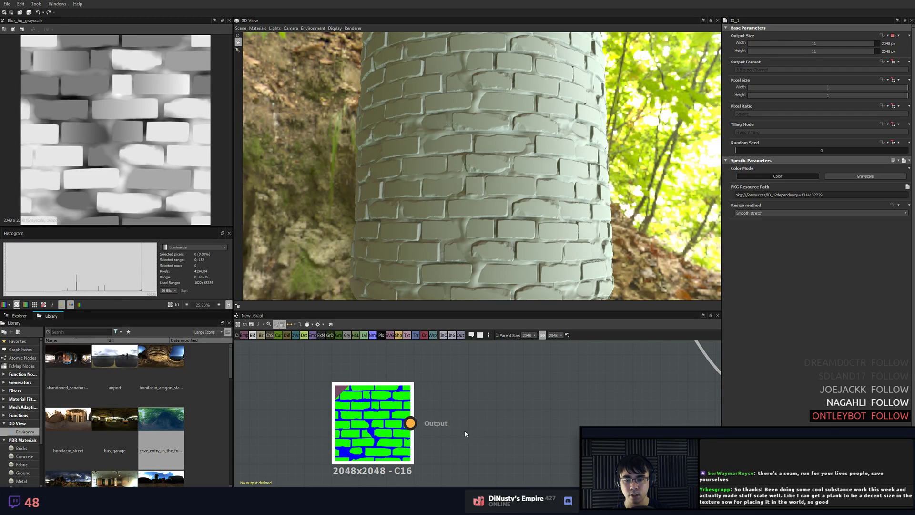
{"action": "left_click", "coordinate": [499, 422]}
{"action": "key", "text": "space"}
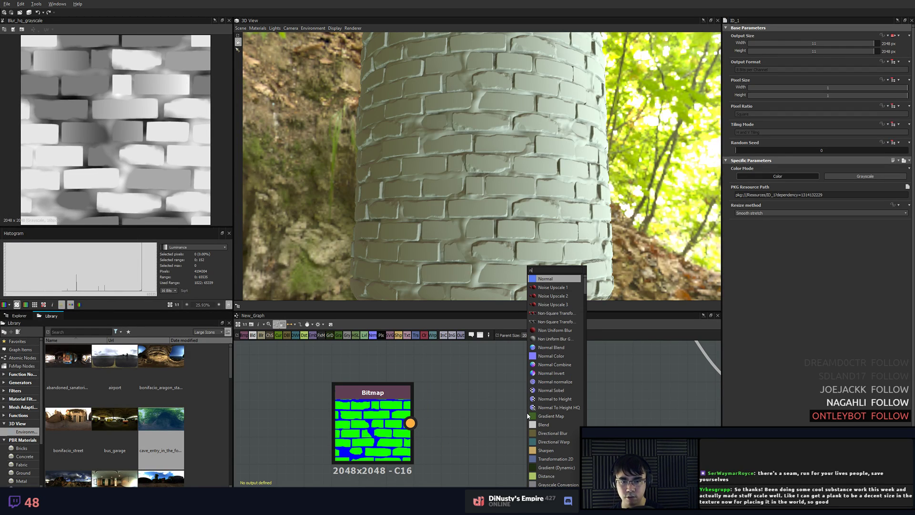
{"action": "type", "text": "moisture"}
{"action": "key", "text": "Return"}
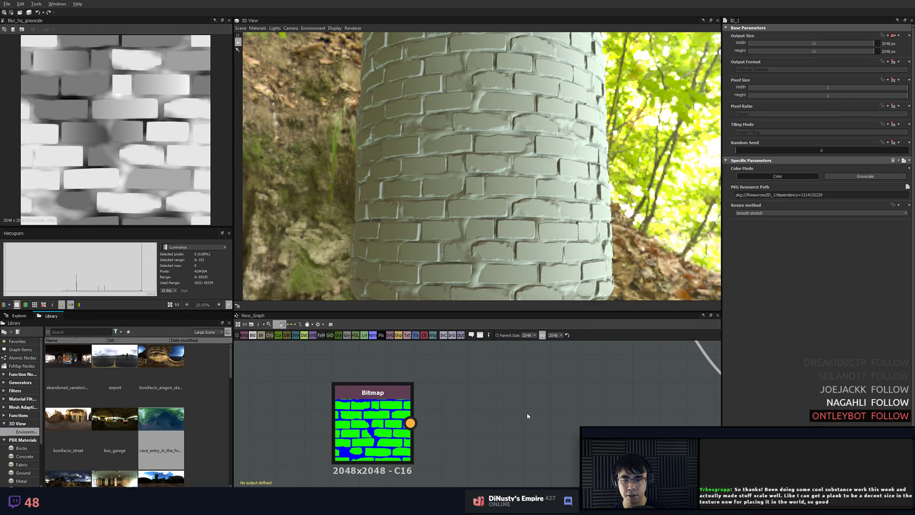
- Preview the Moisture Noise and place its node just below the ID bitmap
{"action": "double_click", "coordinate": [542, 423]}
{"action": "middle_click_drag", "start_coordinate": [543, 424], "coordinate": [528, 400]}
{"action": "scroll", "coordinate": [528, 400], "scroll_direction": "down", "scroll_amount": 2}
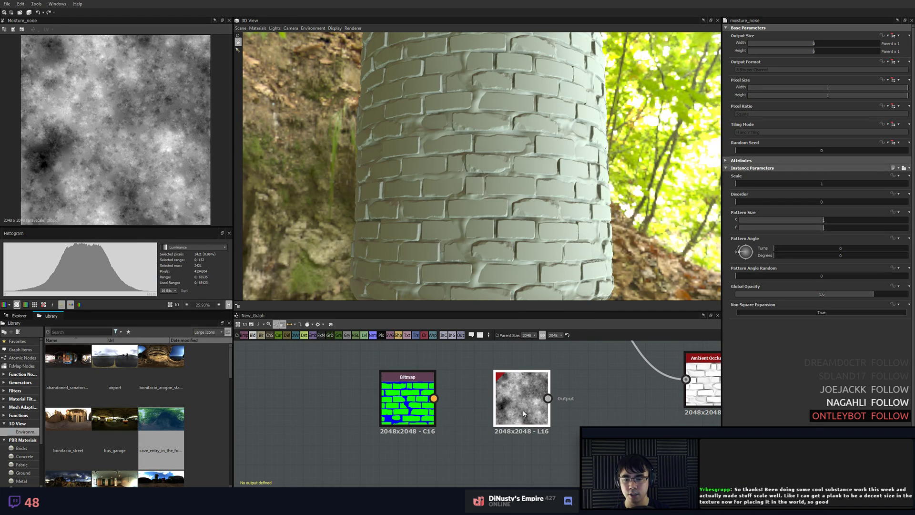
{"action": "left_click_drag", "start_coordinate": [528, 399], "coordinate": [491, 457]}
{"action": "middle_click_drag", "start_coordinate": [563, 415], "coordinate": [473, 411]}
{"action": "scroll", "coordinate": [474, 411], "scroll_direction": "down", "scroll_amount": 2}
- Add a Blend node and feed the Blur HQ Grayscale output into its Background
{"action": "key", "text": "space"}
{"action": "type", "text": "blend"}
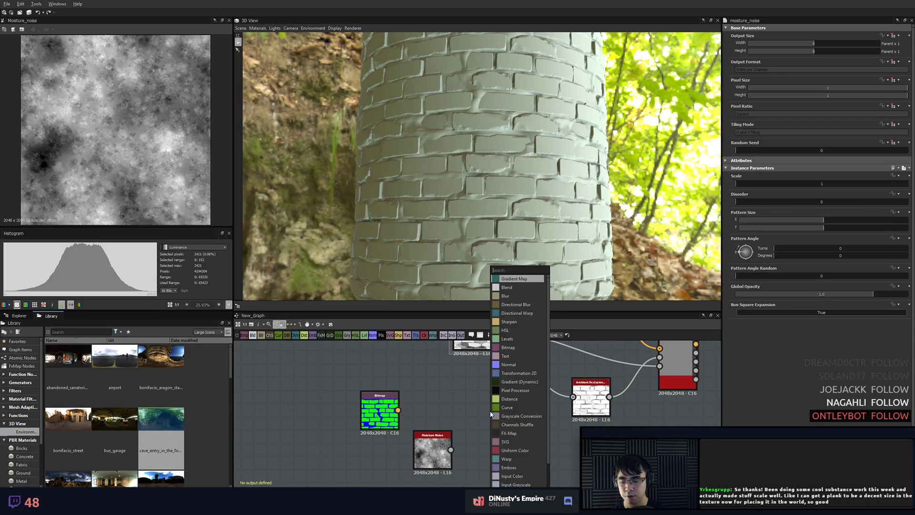
{"action": "key", "text": "Return"}
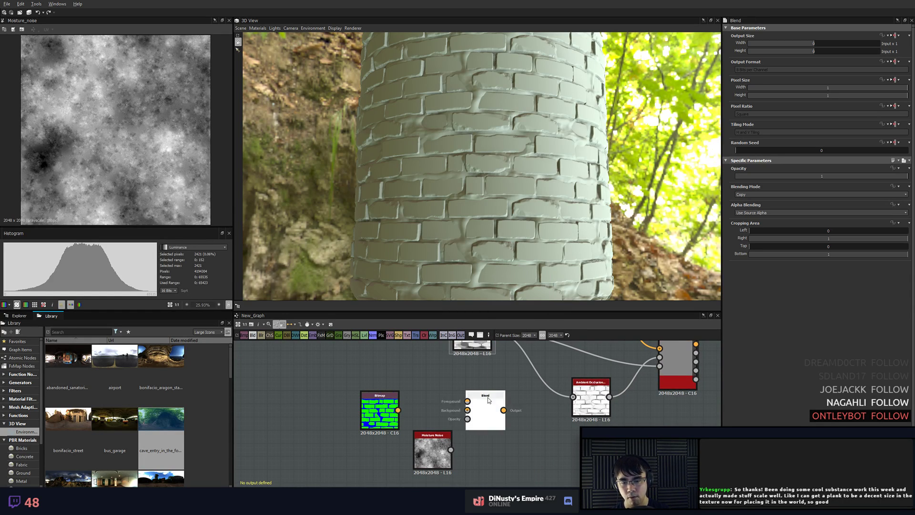
{"action": "middle_click_drag", "start_coordinate": [487, 396], "coordinate": [503, 441]}
{"action": "left_click_drag", "start_coordinate": [485, 387], "coordinate": [472, 381]}
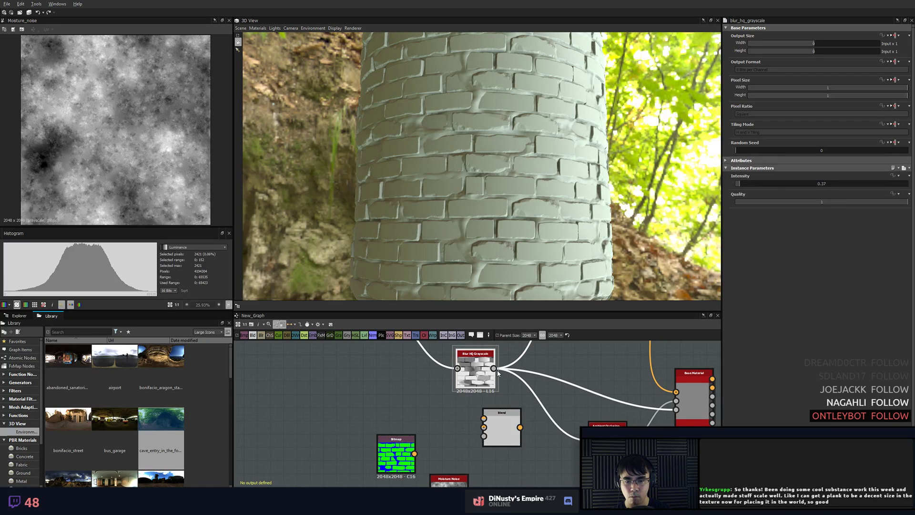
{"action": "left_click_drag", "start_coordinate": [482, 430], "coordinate": [517, 436]}
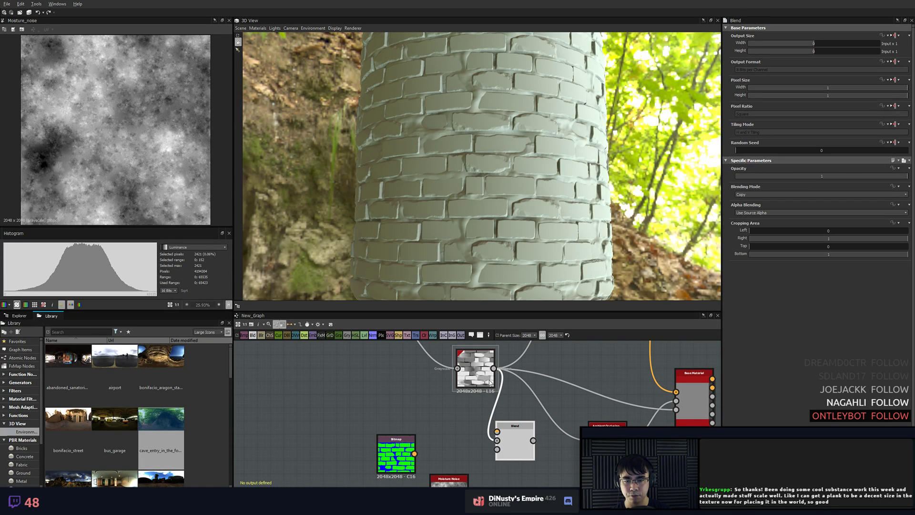
- Place the Blend node above the height chain, with the Blur HQ Grayscale and its source bitmap lined up below
{"action": "left_click_drag", "start_coordinate": [477, 372], "coordinate": [437, 405]}
{"action": "left_click_drag", "start_coordinate": [521, 456], "coordinate": [509, 364]}
{"action": "middle_click_drag", "start_coordinate": [502, 402], "coordinate": [527, 410]}
{"action": "scroll", "coordinate": [494, 443], "scroll_direction": "down", "scroll_amount": 4}
{"action": "left_click_drag", "start_coordinate": [456, 367], "coordinate": [400, 475]}
{"action": "left_click_drag", "start_coordinate": [494, 415], "coordinate": [456, 470]}
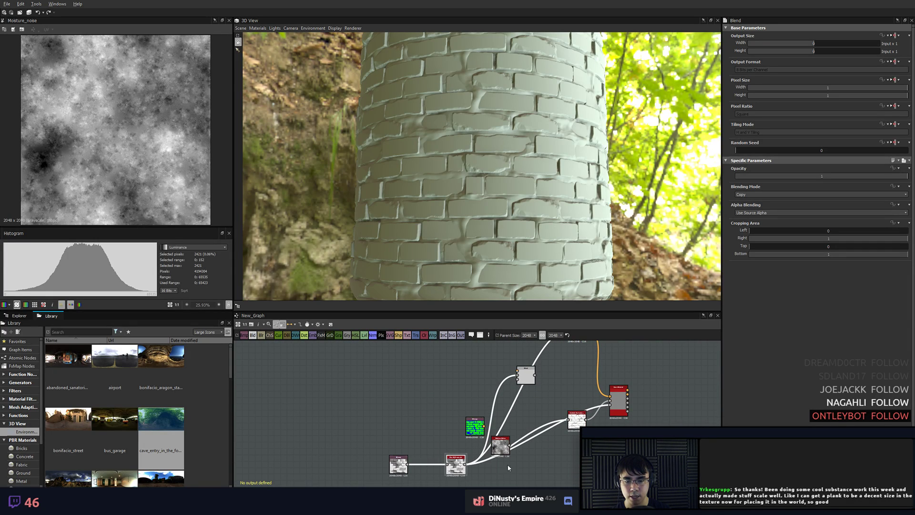
- Place the Moisture Noise just before the Blend node and the ID bitmap directly above the height bitmap
{"action": "left_click_drag", "start_coordinate": [501, 450], "coordinate": [476, 379]}
{"action": "left_click_drag", "start_coordinate": [474, 427], "coordinate": [391, 413]}
{"action": "left_click_drag", "start_coordinate": [399, 463], "coordinate": [366, 429]}
{"action": "left_click_drag", "start_coordinate": [365, 464], "coordinate": [364, 471]}
{"action": "left_click_drag", "start_coordinate": [366, 432], "coordinate": [366, 439]}
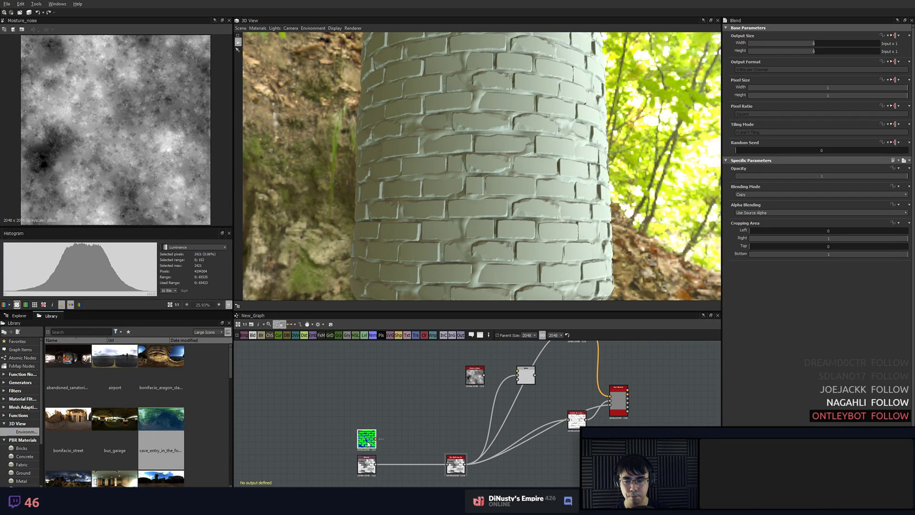
{"action": "middle_click_drag", "start_coordinate": [423, 401], "coordinate": [408, 416]}
{"action": "left_click_drag", "start_coordinate": [460, 391], "coordinate": [442, 378]}
{"action": "left_click_drag", "start_coordinate": [511, 391], "coordinate": [486, 423]}
{"action": "middle_click_drag", "start_coordinate": [546, 438], "coordinate": [527, 423]}
- Move the Base Material node farther down the graph and dock the Ambient Occlusion and height-to-normal nodes to it
{"action": "left_click_drag", "start_coordinate": [588, 406], "coordinate": [737, 407]}
{"action": "left_click_drag", "start_coordinate": [502, 425], "coordinate": [649, 406]}
{"action": "key", "text": "d"}
{"action": "middle_click_drag", "start_coordinate": [601, 383], "coordinate": [491, 413]}
{"action": "scroll", "coordinate": [561, 413], "scroll_direction": "up", "scroll_amount": 1}
{"action": "left_click", "coordinate": [445, 356]}
{"action": "key", "text": "d"}
{"action": "middle_click_drag", "start_coordinate": [637, 444], "coordinate": [639, 406]}
{"action": "scroll", "coordinate": [654, 409], "scroll_direction": "up", "scroll_amount": 2}
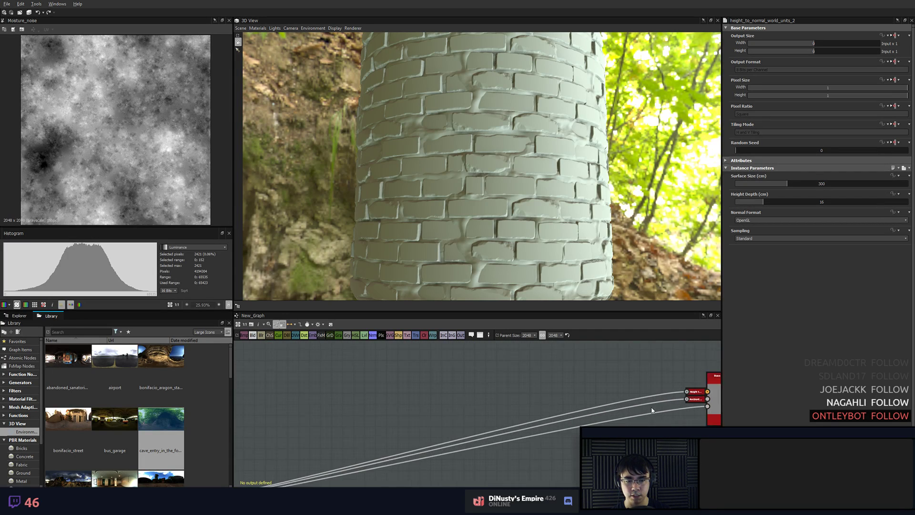
- Preview the Blend node's output
{"action": "middle_click_drag", "start_coordinate": [550, 411], "coordinate": [710, 390]}
{"action": "scroll", "coordinate": [710, 391], "scroll_direction": "down", "scroll_amount": 1}
{"action": "middle_click_drag", "start_coordinate": [518, 411], "coordinate": [574, 413]}
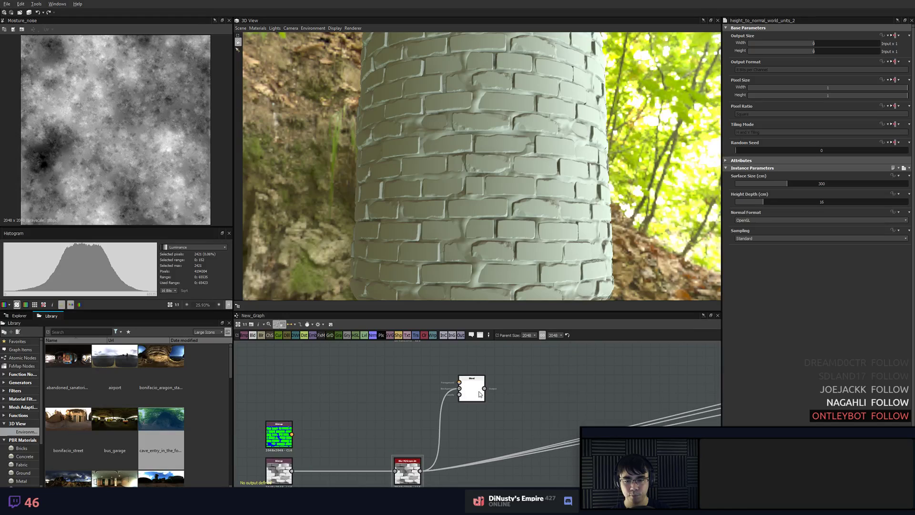
{"action": "middle_click_drag", "start_coordinate": [484, 387], "coordinate": [399, 390]}
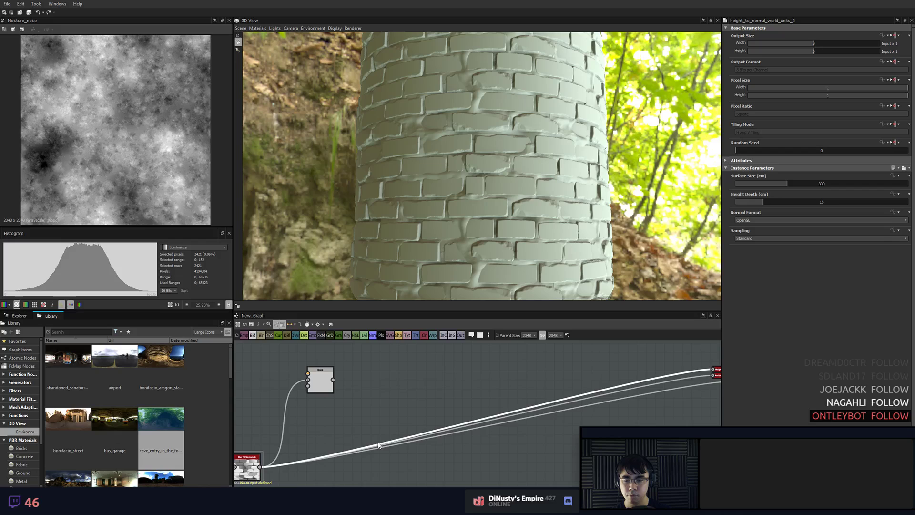
{"action": "left_click", "coordinate": [320, 391]}
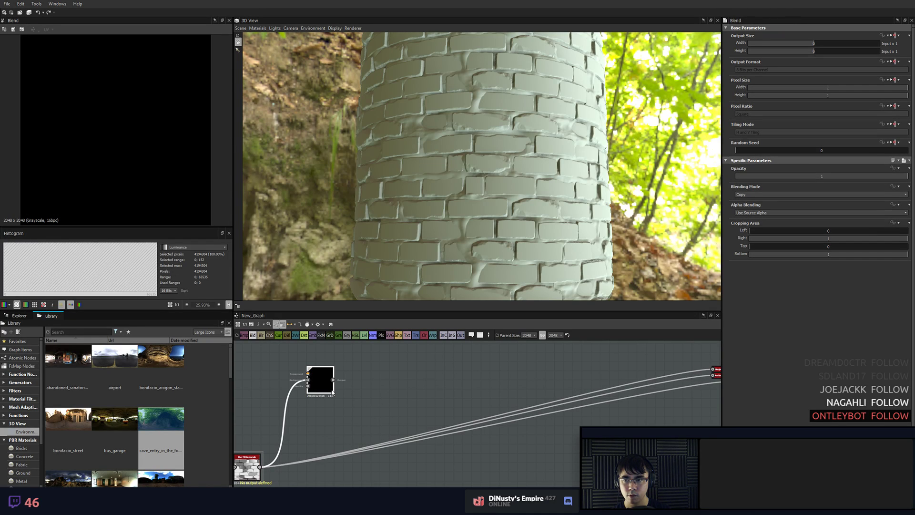
- Move the Moisture Noise node down closer to the Blend node
{"action": "middle_click_drag", "start_coordinate": [337, 402], "coordinate": [478, 394]}
{"action": "middle_click_drag", "start_coordinate": [334, 461], "coordinate": [406, 458]}
{"action": "scroll", "coordinate": [433, 399], "scroll_direction": "down", "scroll_amount": 5}
{"action": "scroll", "coordinate": [403, 444], "scroll_direction": "up", "scroll_amount": 3}
{"action": "scroll", "coordinate": [452, 385], "scroll_direction": "up", "scroll_amount": 7}
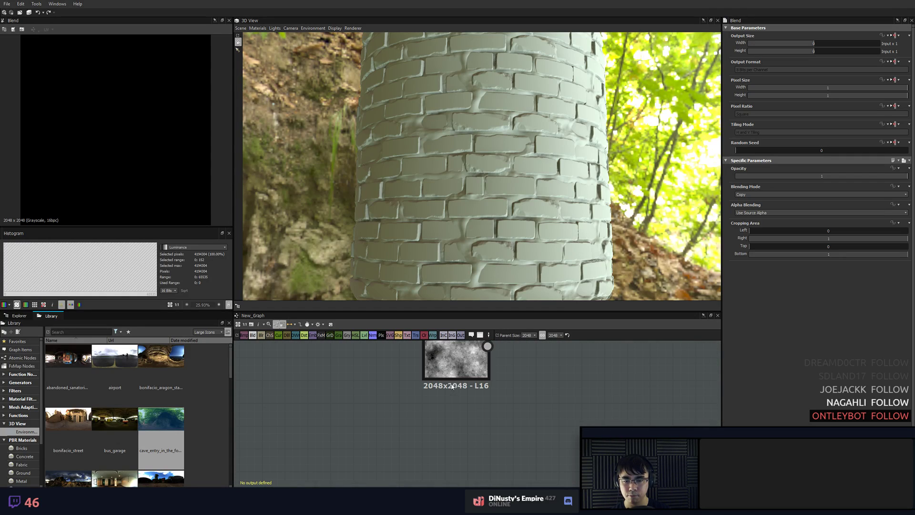
{"action": "left_click_drag", "start_coordinate": [452, 364], "coordinate": [453, 410]}
{"action": "middle_click_drag", "start_coordinate": [522, 445], "coordinate": [465, 402]}
{"action": "scroll", "coordinate": [471, 393], "scroll_direction": "down", "scroll_amount": 1}
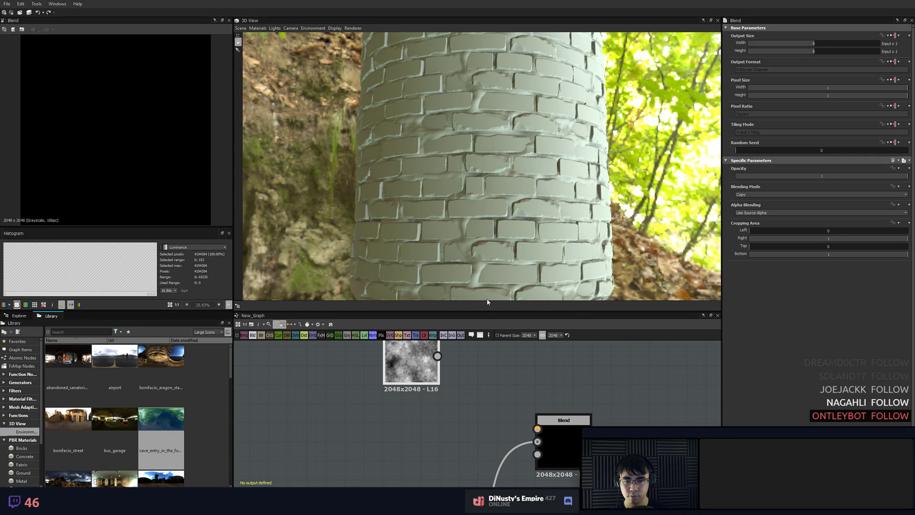
- Enlarge the graph area and bring the cylinder's bricks closer in the 3D view
{"action": "left_click_drag", "start_coordinate": [489, 318], "coordinate": [490, 228]}
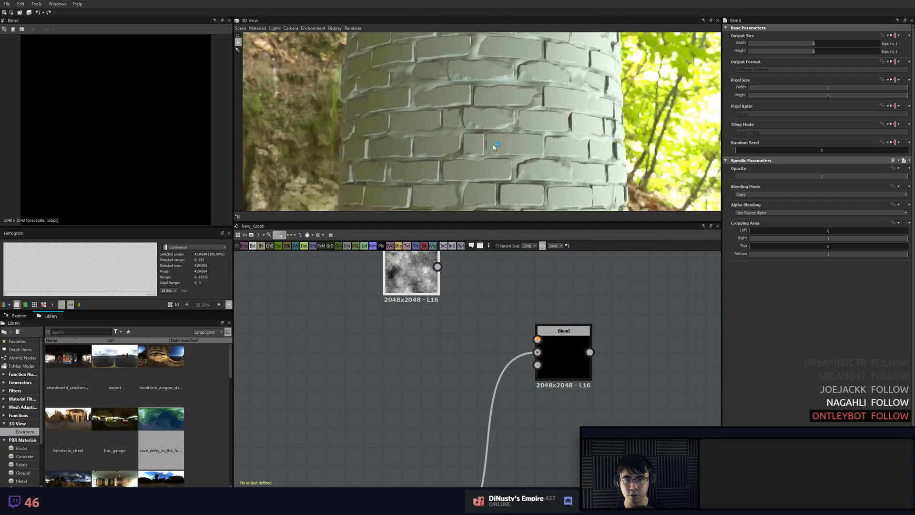
{"action": "scroll", "coordinate": [493, 147], "scroll_direction": "up", "scroll_amount": 3}
{"action": "scroll", "coordinate": [493, 147], "scroll_direction": "down", "scroll_amount": 2}
{"action": "middle_click_drag", "start_coordinate": [519, 305], "coordinate": [496, 302]}
{"action": "left_click_drag", "start_coordinate": [505, 158], "coordinate": [571, 151]}
{"action": "scroll", "coordinate": [522, 310], "scroll_direction": "down", "scroll_amount": 1}
{"action": "middle_click_drag", "start_coordinate": [543, 307], "coordinate": [522, 321]}
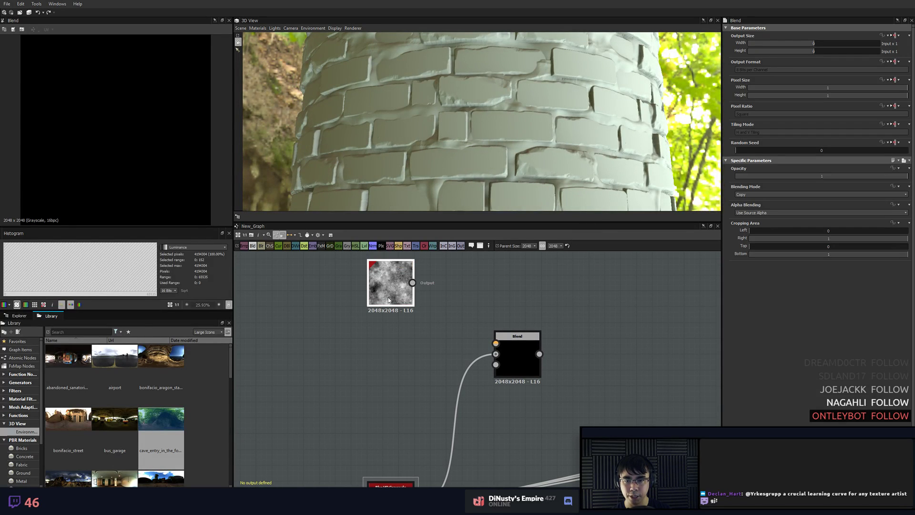
- Connect the Moisture Noise to the Blend node's Foreground and preview the blended result
{"action": "left_click_drag", "start_coordinate": [392, 284], "coordinate": [399, 315]}
{"action": "middle_click_drag", "start_coordinate": [475, 444], "coordinate": [473, 375]}
{"action": "double_click", "coordinate": [390, 433]}
{"action": "scroll", "coordinate": [399, 326], "scroll_direction": "up", "scroll_amount": 3}
{"action": "middle_click_drag", "start_coordinate": [399, 327], "coordinate": [356, 411]}
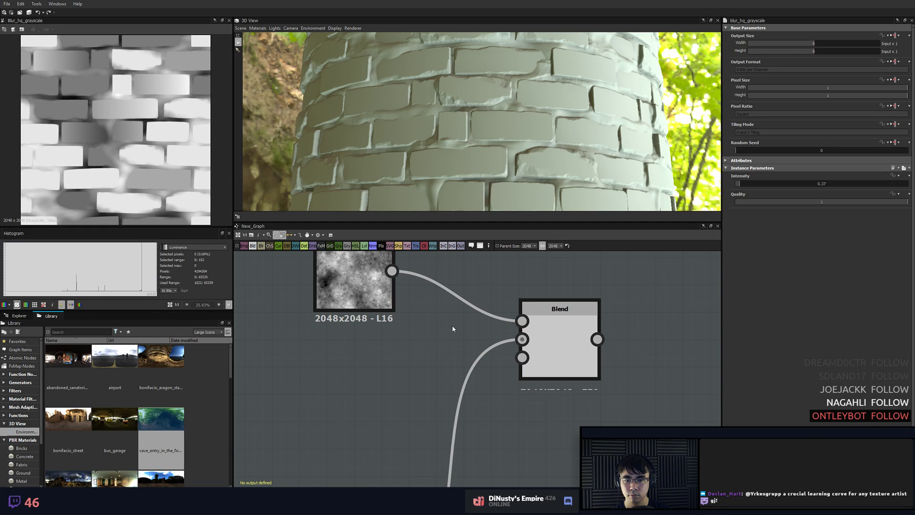
{"action": "left_click", "coordinate": [566, 356]}
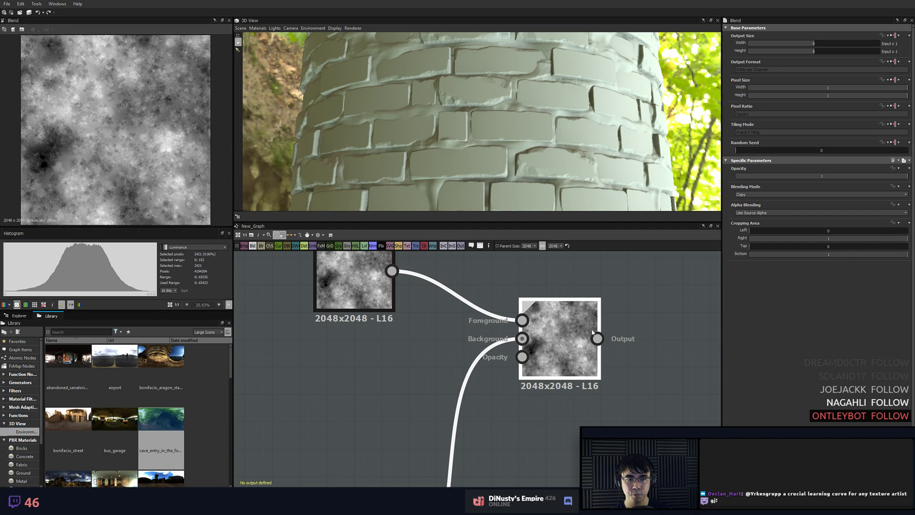
- Set the Blend node's Blending Mode to Max (Lighten) and its Opacity to about 0.65
{"action": "left_click", "coordinate": [785, 194]}
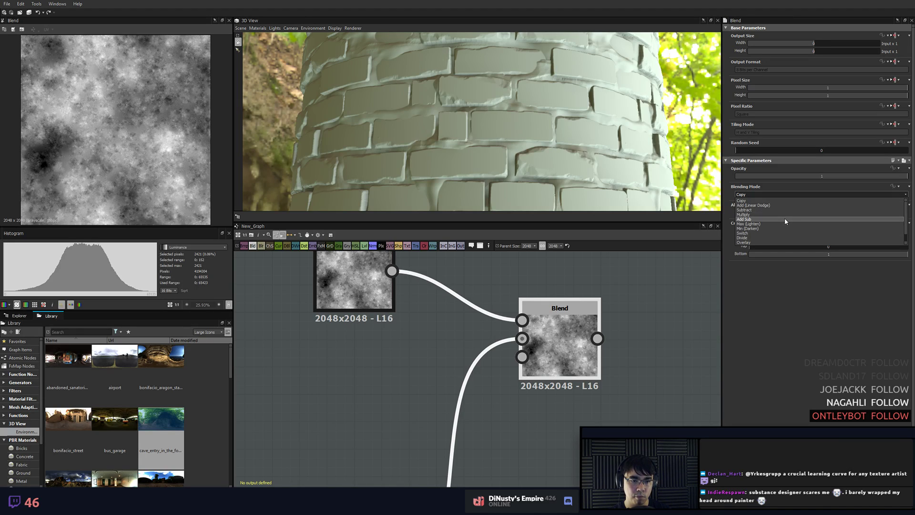
{"action": "left_click", "coordinate": [788, 224]}
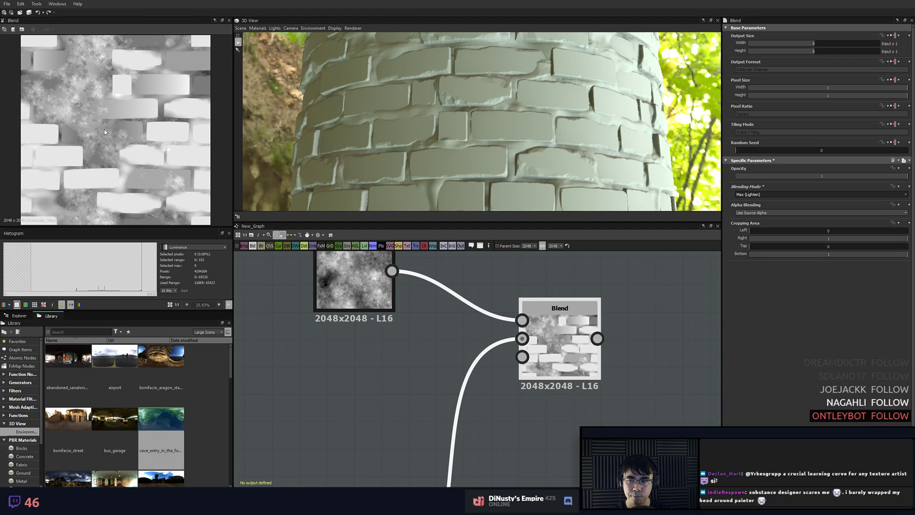
{"action": "scroll", "coordinate": [105, 129], "scroll_direction": "up", "scroll_amount": 2}
{"action": "middle_click_drag", "start_coordinate": [473, 335], "coordinate": [442, 366]}
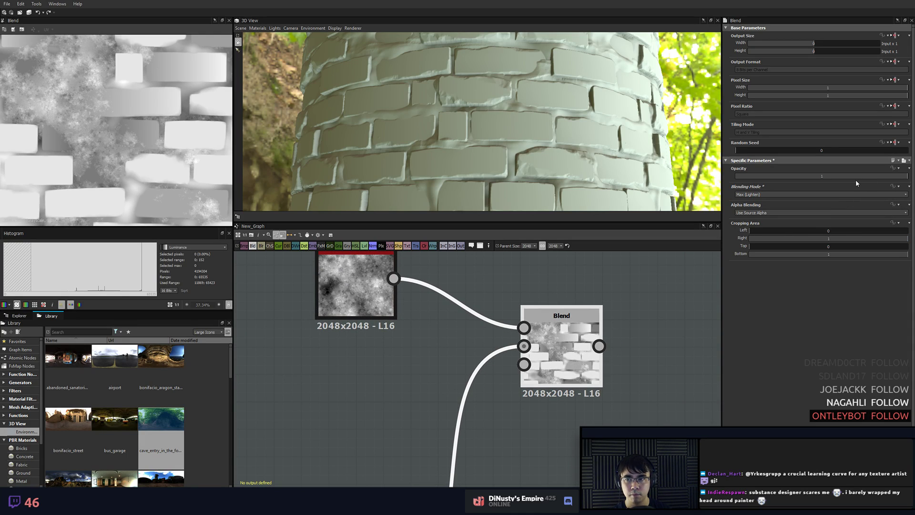
{"action": "left_click_drag", "start_coordinate": [856, 180], "coordinate": [847, 178]}
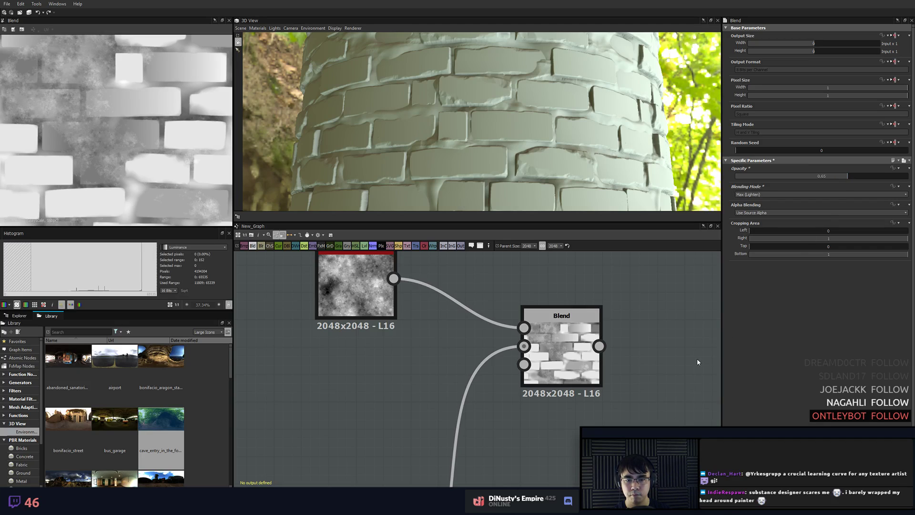
- Compare Min (Darken) and Multiply on the Blend node and set its Blending Mode to Overlay
{"action": "scroll", "coordinate": [793, 199], "scroll_direction": "down", "scroll_amount": 1}
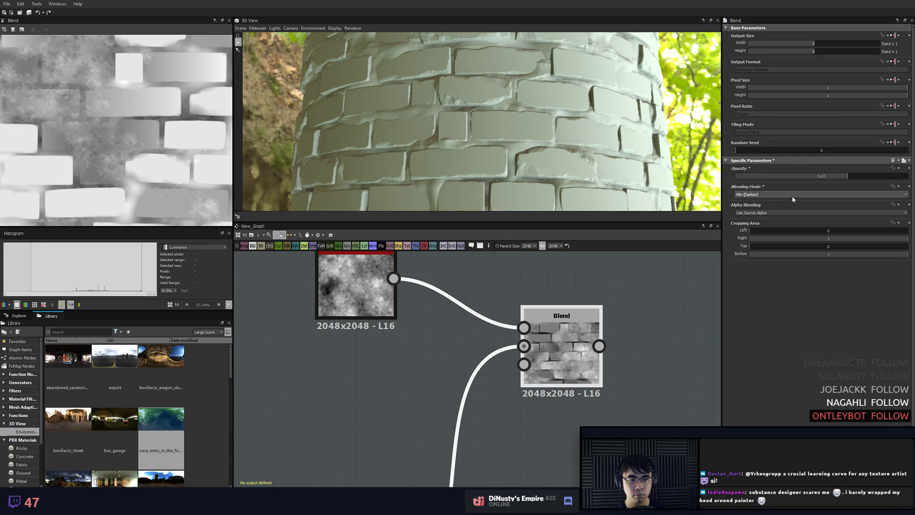
{"action": "scroll", "coordinate": [793, 199], "scroll_direction": "up", "scroll_amount": 3}
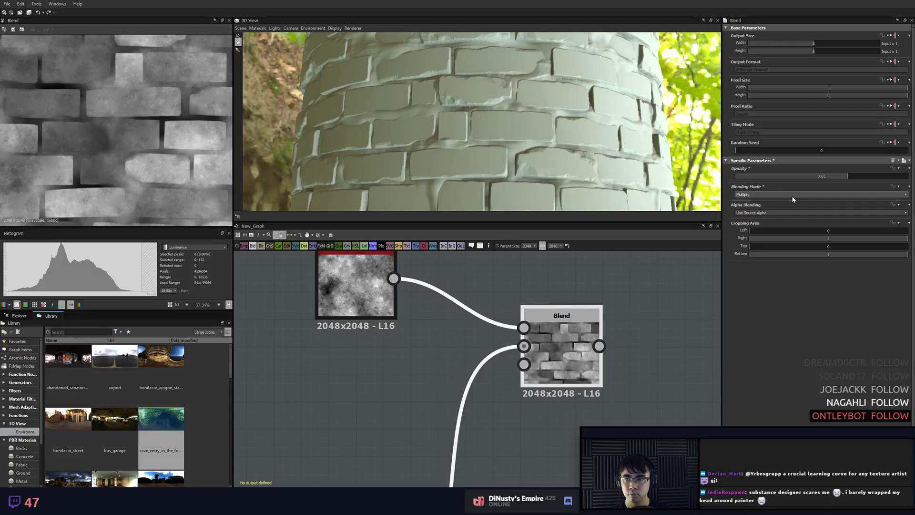
{"action": "left_click", "coordinate": [793, 195]}
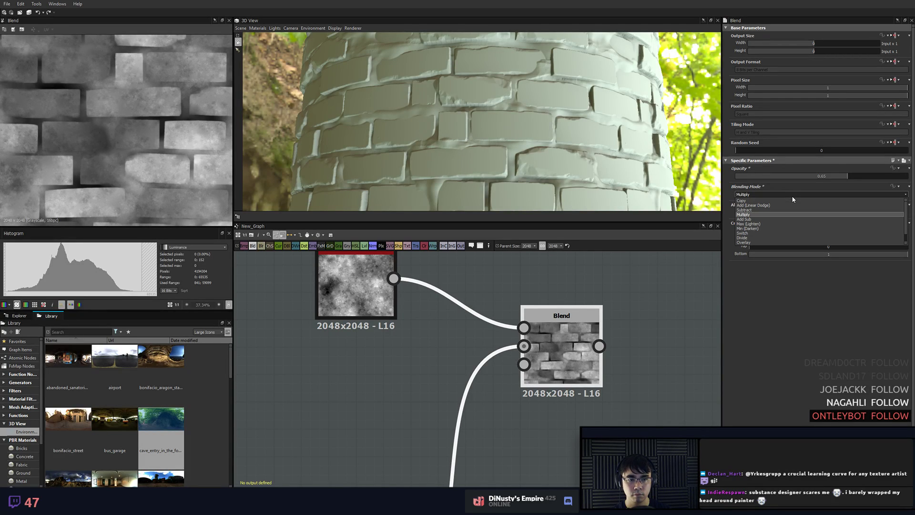
{"action": "left_click", "coordinate": [778, 242]}
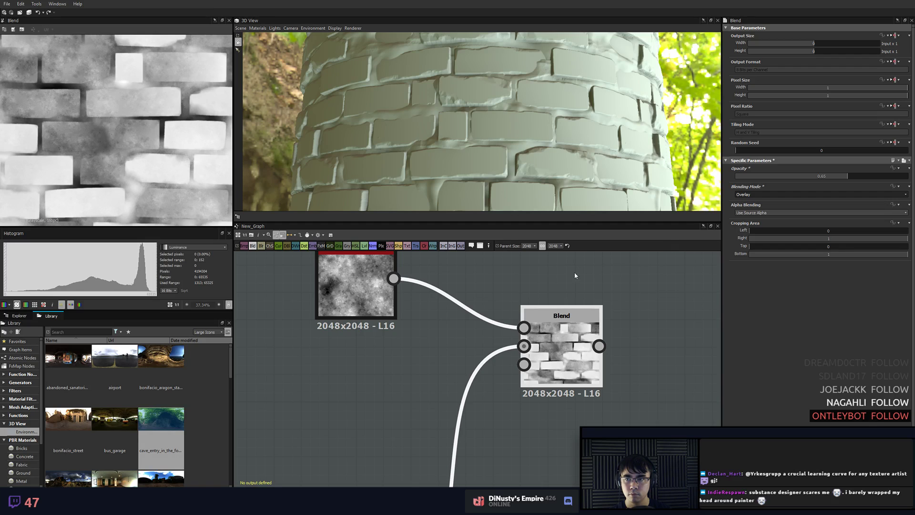
- Move the green and blue ID bitmap away from the height bitmap, closer to the Moisture Noise and Blend nodes
{"action": "scroll", "coordinate": [421, 398], "scroll_direction": "down", "scroll_amount": 3}
{"action": "middle_click_drag", "start_coordinate": [429, 398], "coordinate": [463, 365]}
{"action": "middle_click_drag", "start_coordinate": [407, 383], "coordinate": [437, 366]}
{"action": "scroll", "coordinate": [413, 367], "scroll_direction": "down", "scroll_amount": 1}
{"action": "left_click_drag", "start_coordinate": [293, 414], "coordinate": [354, 388]}
{"action": "middle_click_drag", "start_coordinate": [441, 374], "coordinate": [408, 382]}
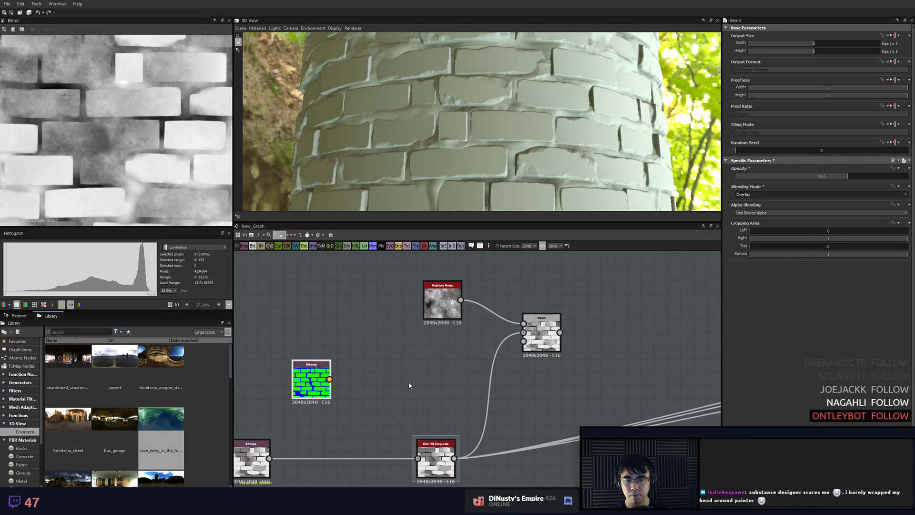
- Add an RGBA Split node next to the green and blue ID bitmap
{"action": "scroll", "coordinate": [489, 375], "scroll_direction": "up", "scroll_amount": 5}
{"action": "left_click", "coordinate": [614, 301]}
{"action": "middle_click_drag", "start_coordinate": [614, 301], "coordinate": [612, 335]}
{"action": "scroll", "coordinate": [611, 335], "scroll_direction": "down", "scroll_amount": 2}
{"action": "middle_click_drag", "start_coordinate": [478, 388], "coordinate": [544, 365]}
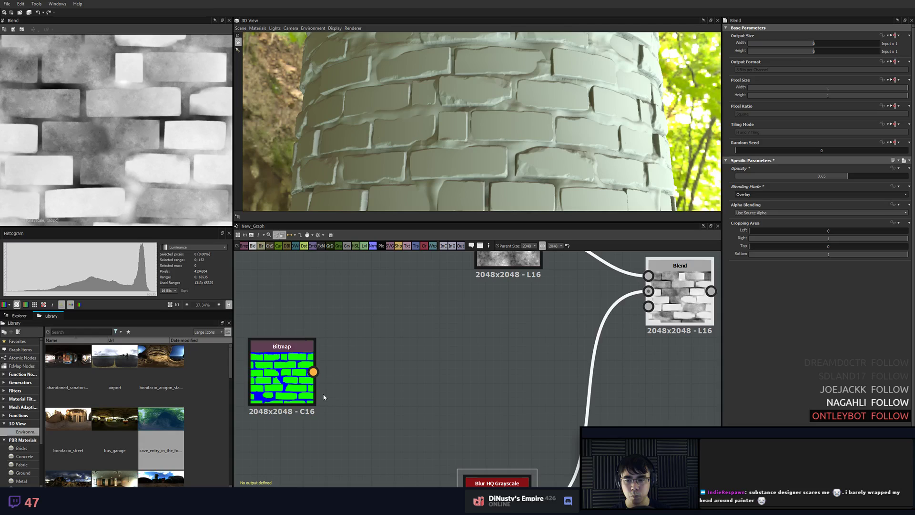
{"action": "left_click", "coordinate": [286, 395]}
{"action": "left_click", "coordinate": [304, 395]}
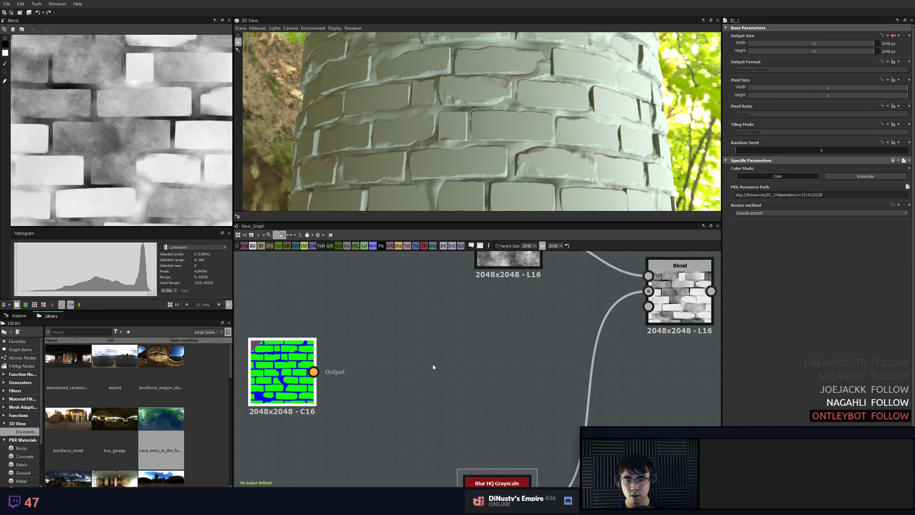
{"action": "scroll", "coordinate": [473, 351], "scroll_direction": "down", "scroll_amount": 3}
{"action": "middle_click_drag", "start_coordinate": [456, 360], "coordinate": [490, 354]}
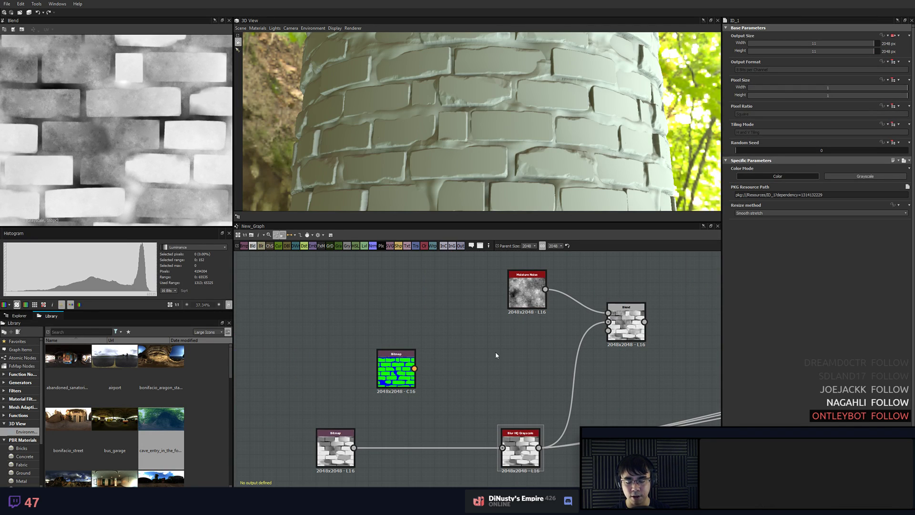
{"action": "left_click", "coordinate": [496, 355]}
{"action": "key", "text": "space"}
{"action": "type", "text": "chan"}
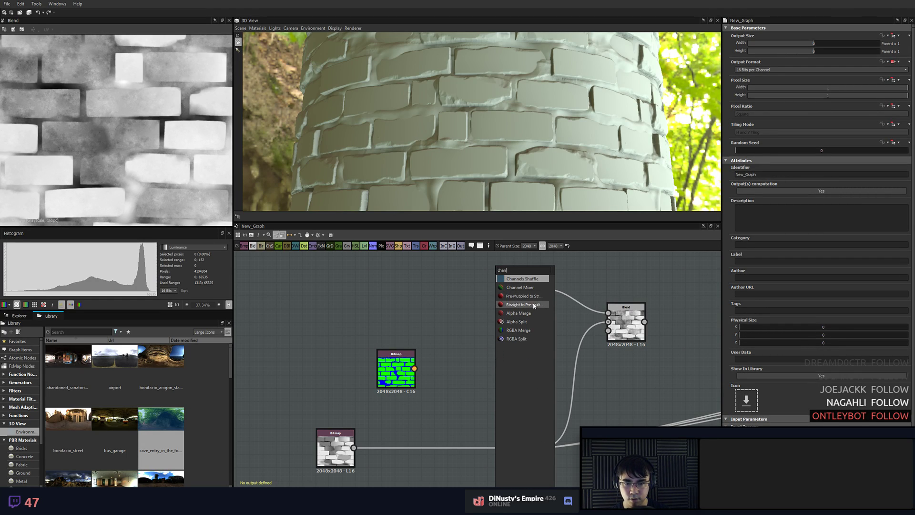
{"action": "left_click", "coordinate": [544, 338]}
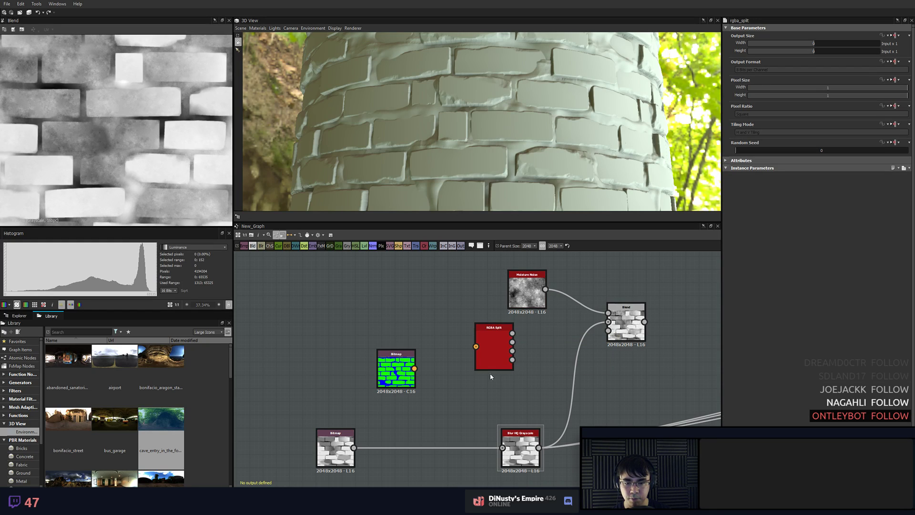
- Connect the ID bitmap to the RGBA Split node's input and space the two nodes out
{"action": "left_click_drag", "start_coordinate": [490, 373], "coordinate": [478, 383]}
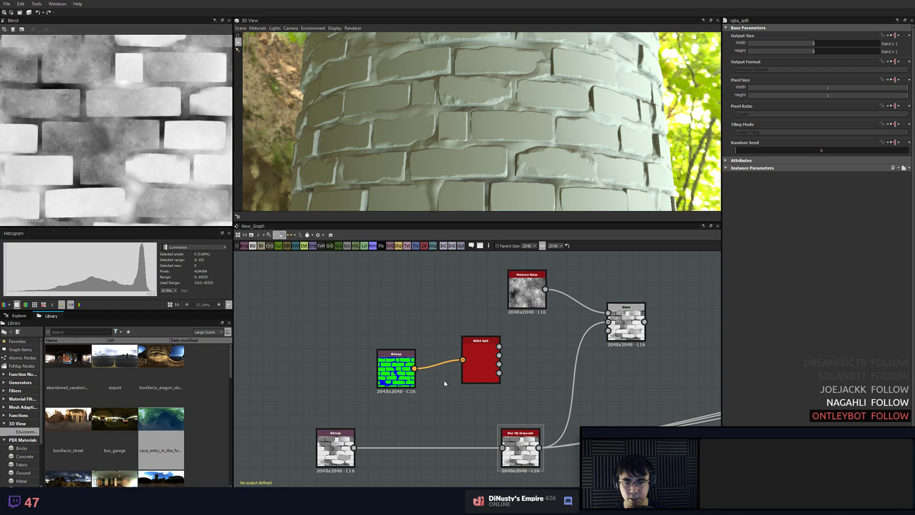
{"action": "left_click_drag", "start_coordinate": [404, 378], "coordinate": [377, 380]}
{"action": "left_click_drag", "start_coordinate": [479, 376], "coordinate": [440, 390]}
- Preview the RGBA Split's G and B outputs and connect the B output to the Blend node's mask input
{"action": "middle_click_drag", "start_coordinate": [478, 391], "coordinate": [383, 401]}
{"action": "scroll", "coordinate": [383, 400], "scroll_direction": "up", "scroll_amount": 3}
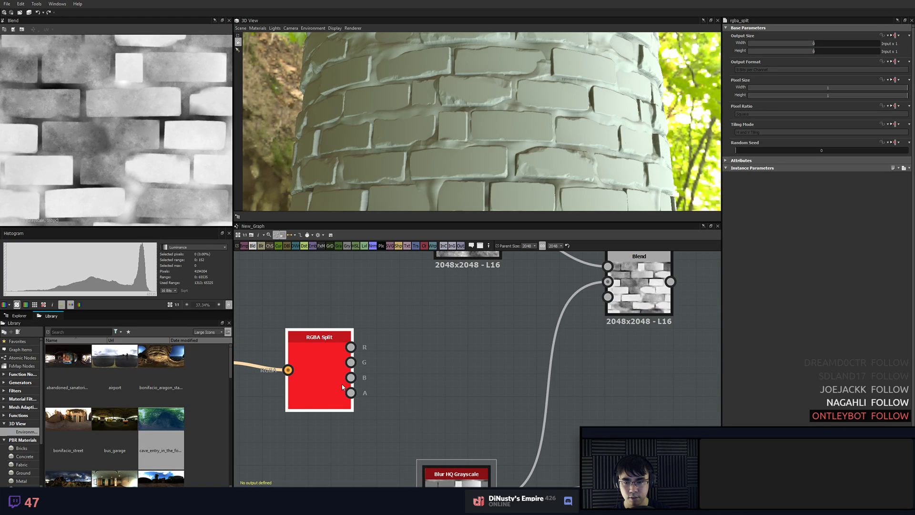
{"action": "double_click", "coordinate": [351, 363]}
{"action": "middle_click_drag", "start_coordinate": [351, 362], "coordinate": [423, 358]}
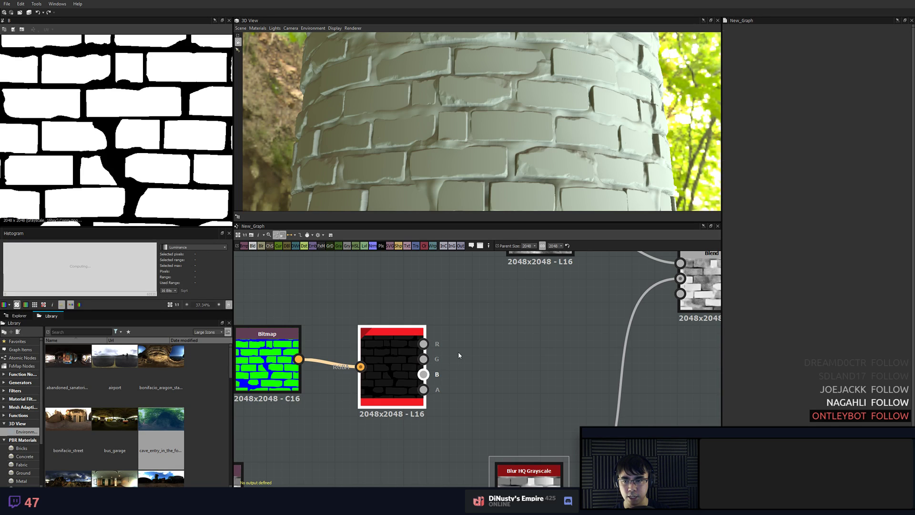
{"action": "double_click", "coordinate": [422, 374]}
{"action": "scroll", "coordinate": [422, 377], "scroll_direction": "down", "scroll_amount": 2}
{"action": "middle_click_drag", "start_coordinate": [425, 384], "coordinate": [403, 384]}
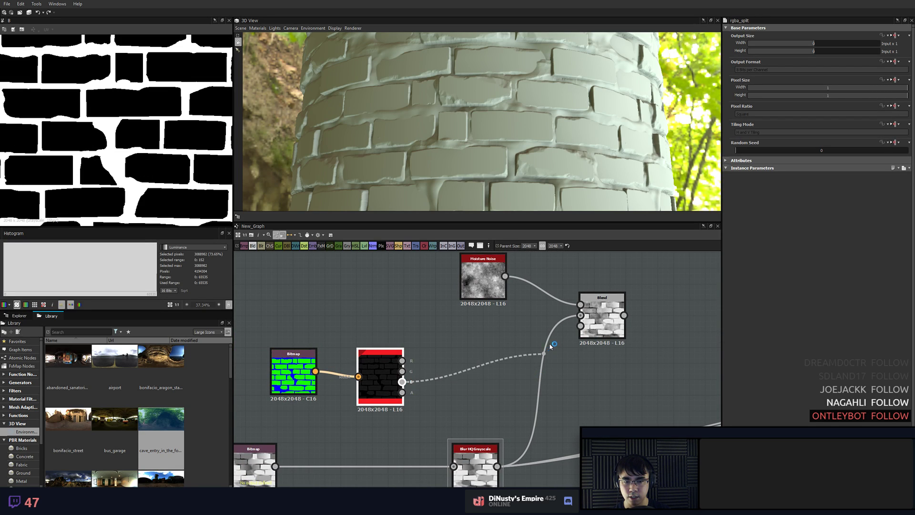
- Preview the Blend node's masked result and examine the mortar areas up close in the 2D view
{"action": "double_click", "coordinate": [593, 334]}
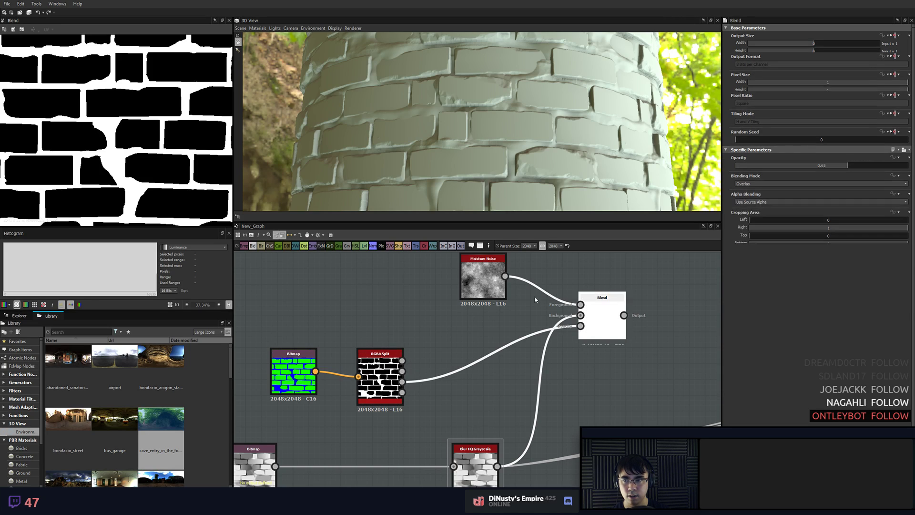
{"action": "scroll", "coordinate": [130, 154], "scroll_direction": "up", "scroll_amount": 3}
{"action": "scroll", "coordinate": [82, 136], "scroll_direction": "up", "scroll_amount": 3}
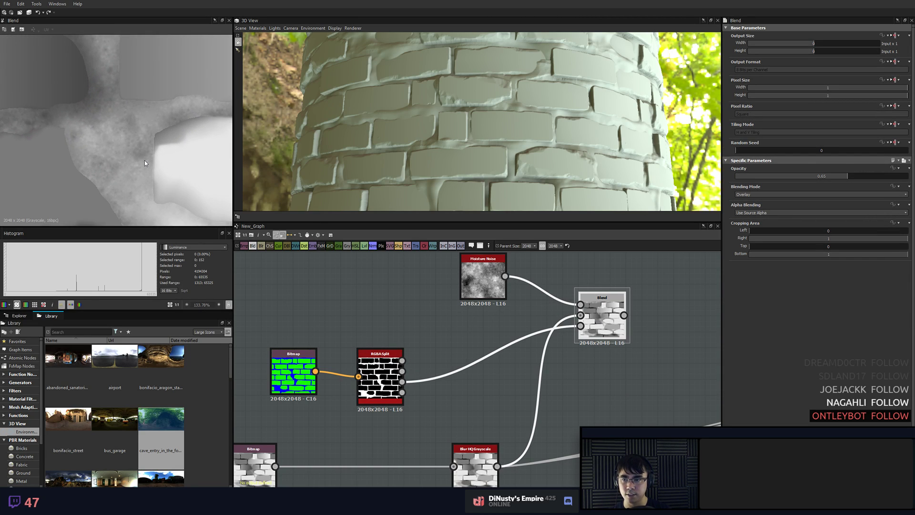
{"action": "scroll", "coordinate": [152, 167], "scroll_direction": "down", "scroll_amount": 3}
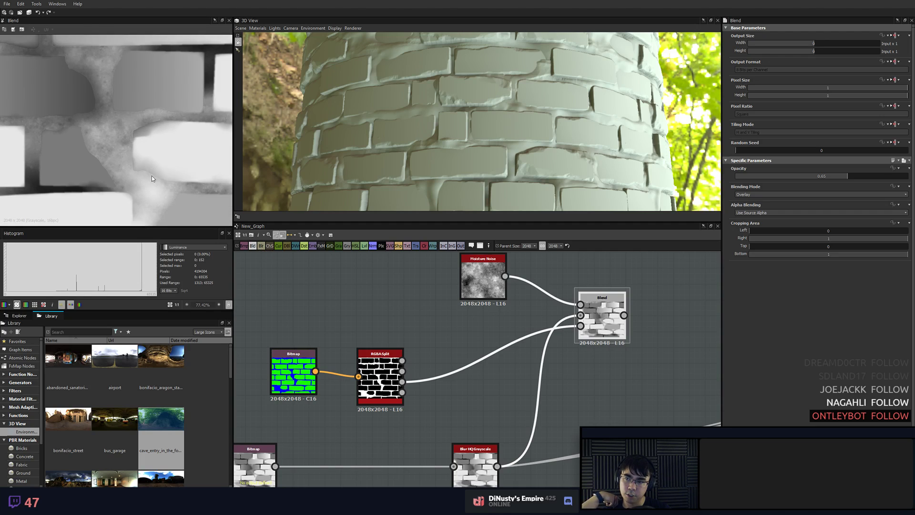
{"action": "middle_click_drag", "start_coordinate": [207, 181], "coordinate": [188, 180]}
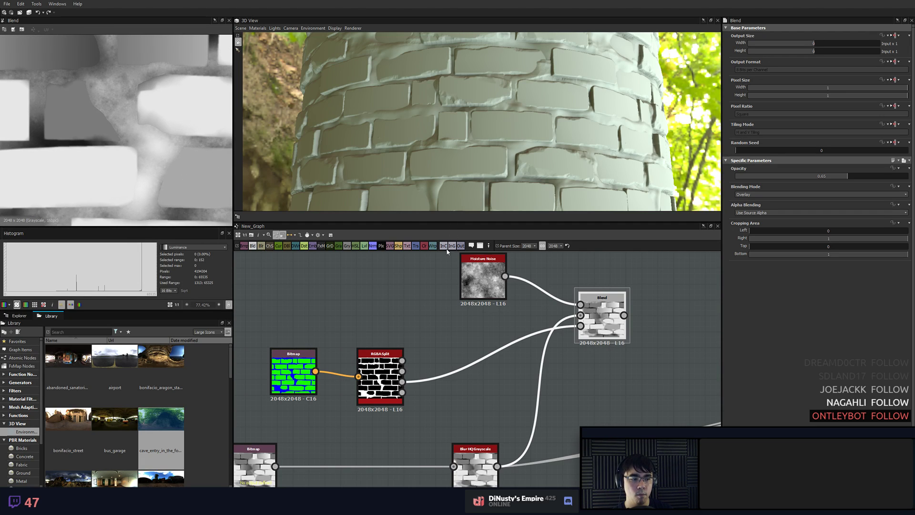
- Try to reroute the Blur HQ Grayscale node's outgoing connections and undo the changes
{"action": "scroll", "coordinate": [529, 290], "scroll_direction": "down", "scroll_amount": 2}
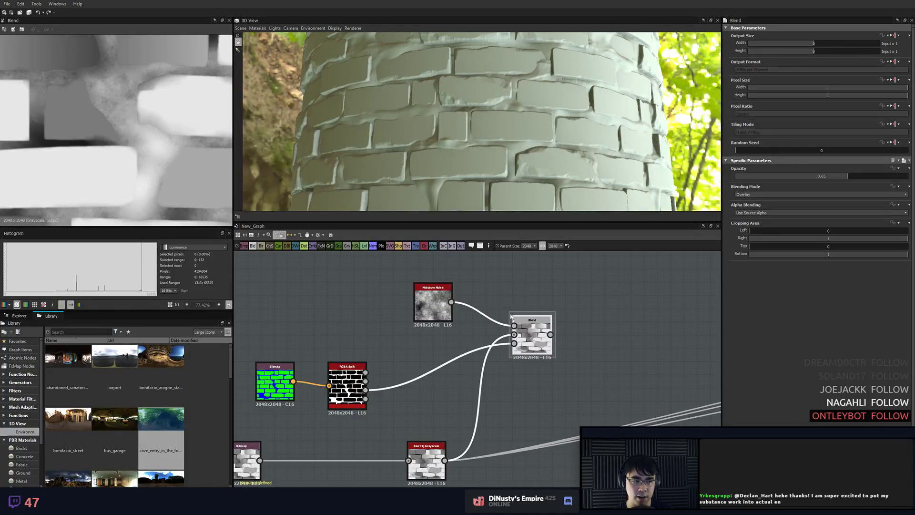
{"action": "middle_click_drag", "start_coordinate": [482, 333], "coordinate": [374, 331]}
{"action": "scroll", "coordinate": [429, 339], "scroll_direction": "down", "scroll_amount": 2}
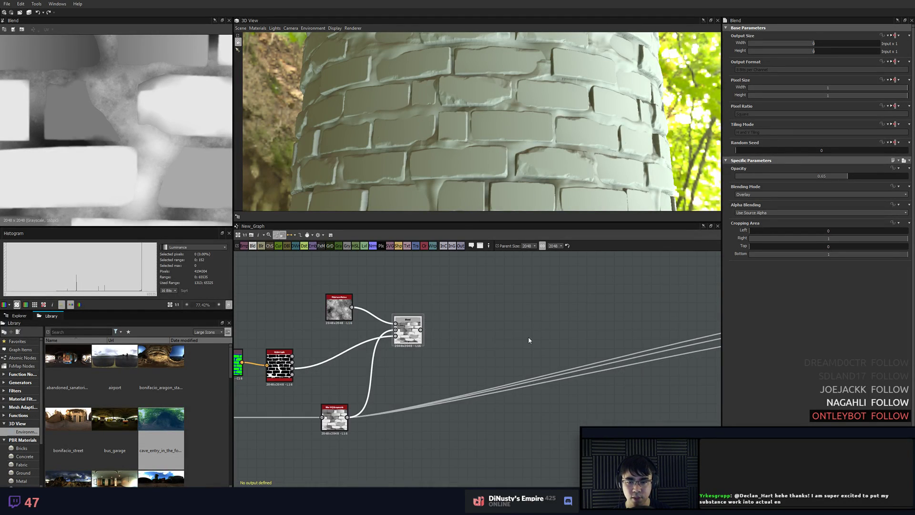
{"action": "middle_click_drag", "start_coordinate": [695, 312], "coordinate": [541, 328]}
{"action": "middle_click_drag", "start_coordinate": [617, 339], "coordinate": [651, 341]}
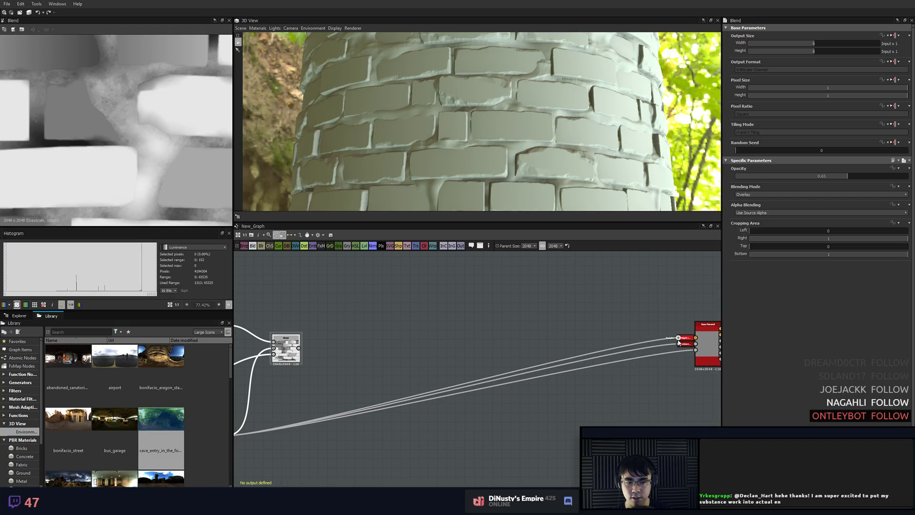
{"action": "middle_click_drag", "start_coordinate": [398, 359], "coordinate": [470, 344]}
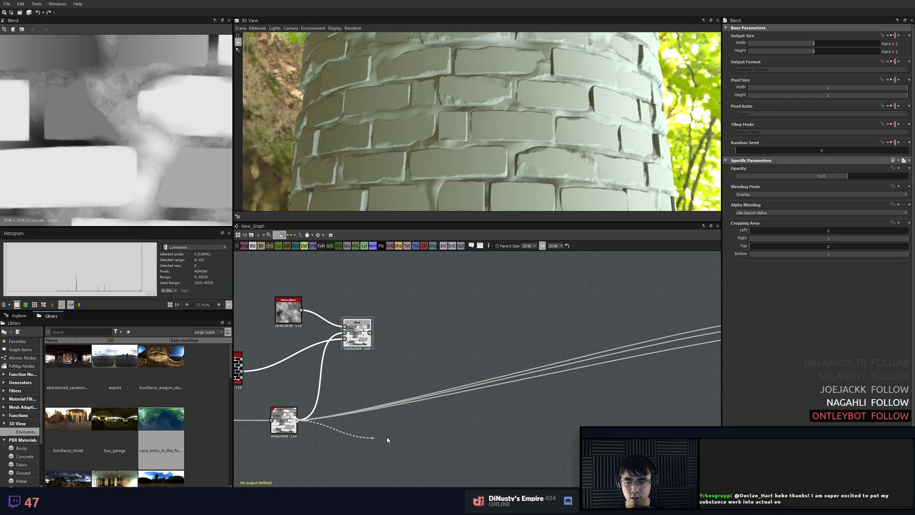
{"action": "left_click_drag", "start_coordinate": [376, 437], "coordinate": [326, 446]}
{"action": "double_click", "coordinate": [294, 419]}
{"action": "mouse_move", "coordinate": [294, 419]}
{"action": "left_mouse_down"}
{"action": "mouse_move", "coordinate": [339, 428]}
{"action": "mouse_move", "coordinate": [300, 421]}
{"action": "left_mouse_up"}
{"action": "key", "text": "ctrl+z"}
{"action": "key", "text": "ctrl+z"}
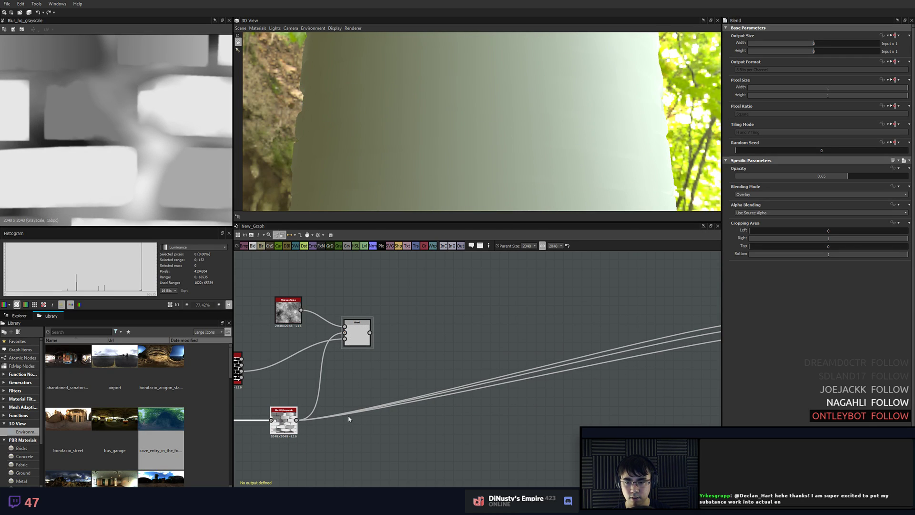
- Move the Blur HQ Grayscale's three connections to the Base Material over to the Blend node's output
{"action": "middle_click_drag", "start_coordinate": [348, 417], "coordinate": [434, 427]}
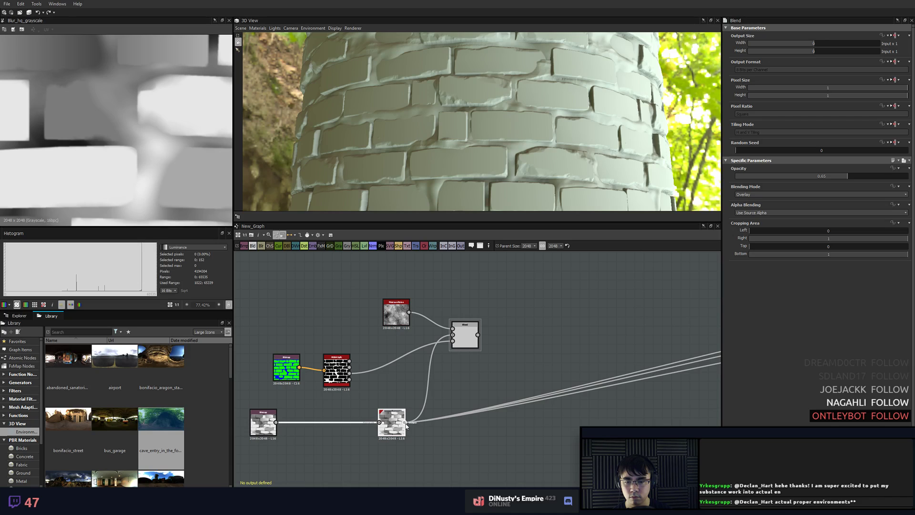
{"action": "left_click_drag", "start_coordinate": [405, 422], "coordinate": [509, 402], "text": "shift"}
{"action": "left_click_drag", "start_coordinate": [424, 421], "coordinate": [478, 334]}
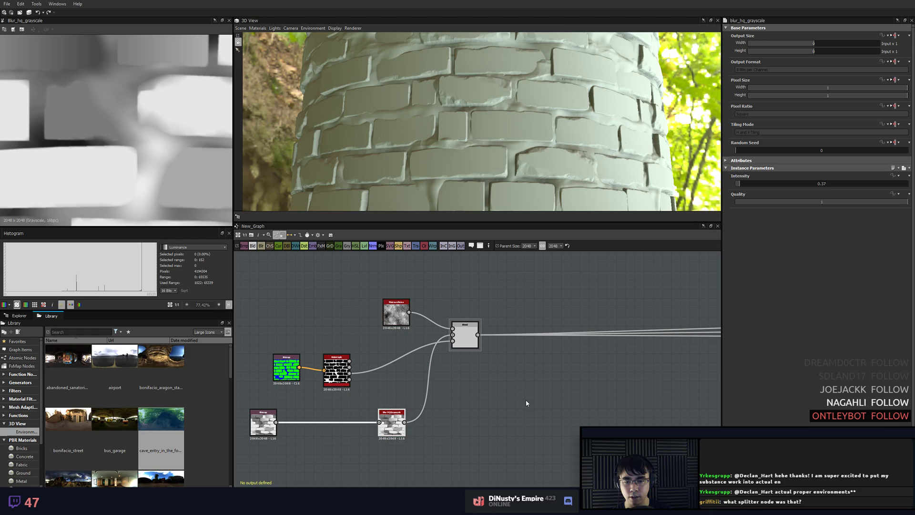
- Examine the mortar and brick surfaces on the cylinder up close and from a distance in the 3D view
{"action": "scroll", "coordinate": [524, 128], "scroll_direction": "up", "scroll_amount": 6}
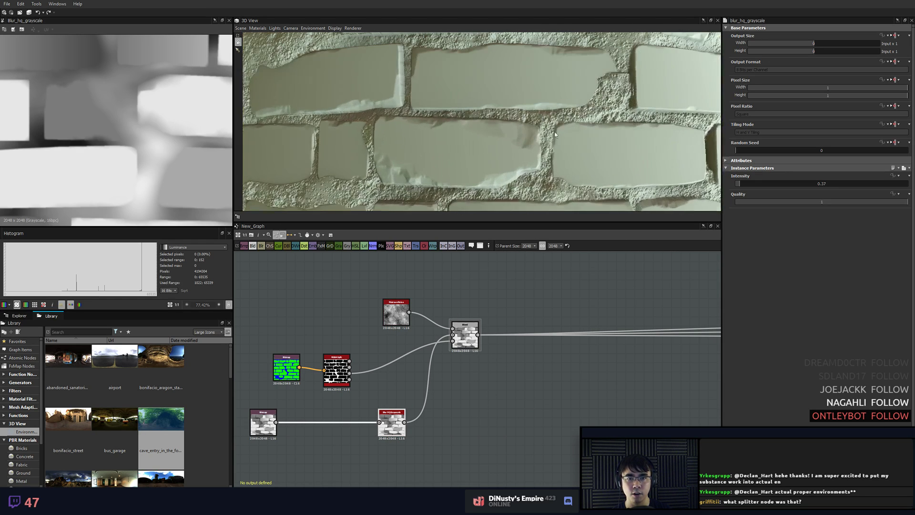
{"action": "left_click_drag", "start_coordinate": [556, 135], "coordinate": [564, 156]}
{"action": "scroll", "coordinate": [458, 337], "scroll_direction": "up", "scroll_amount": 4}
{"action": "scroll", "coordinate": [459, 337], "scroll_direction": "up", "scroll_amount": 2}
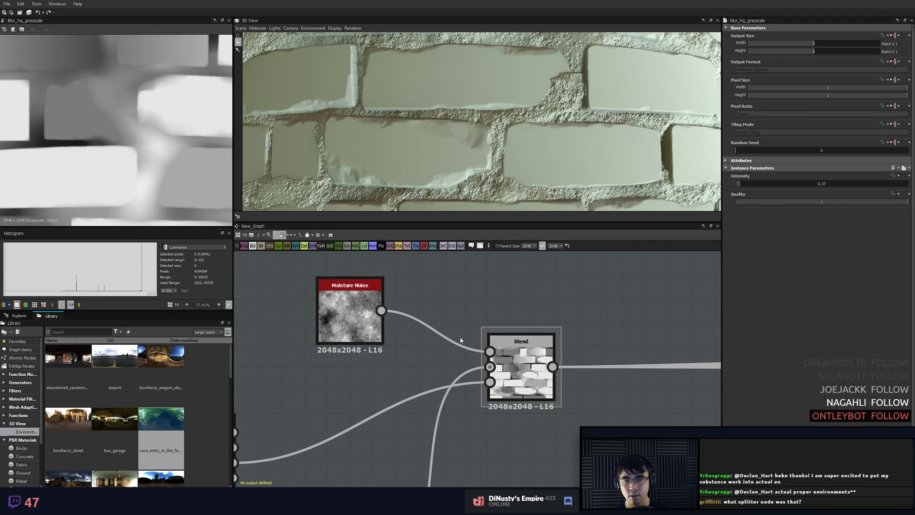
{"action": "scroll", "coordinate": [561, 127], "scroll_direction": "down", "scroll_amount": 3}
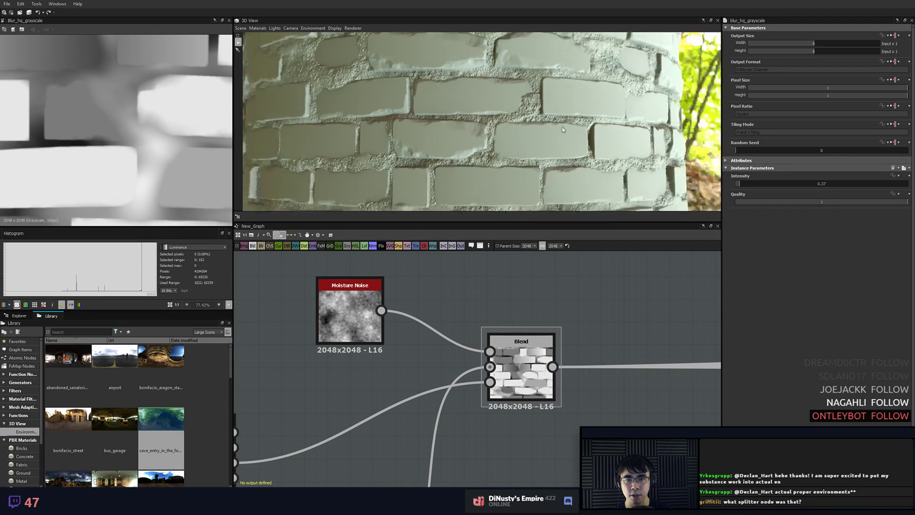
{"action": "left_click_drag", "start_coordinate": [562, 127], "coordinate": [552, 148]}
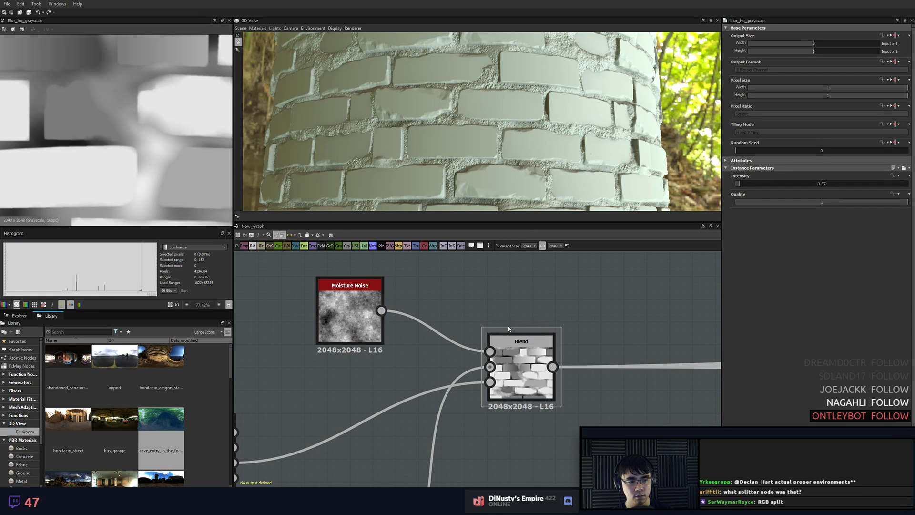
- Review the ID bitmap, the RGBA Split node's channel outputs and their connection to the Blend node
{"action": "middle_click_drag", "start_coordinate": [508, 329], "coordinate": [615, 312]}
{"action": "scroll", "coordinate": [453, 378], "scroll_direction": "up", "scroll_amount": 3}
{"action": "middle_click_drag", "start_coordinate": [453, 378], "coordinate": [664, 281]}
{"action": "scroll", "coordinate": [521, 349], "scroll_direction": "down", "scroll_amount": 1}
{"action": "scroll", "coordinate": [663, 281], "scroll_direction": "down", "scroll_amount": 1}
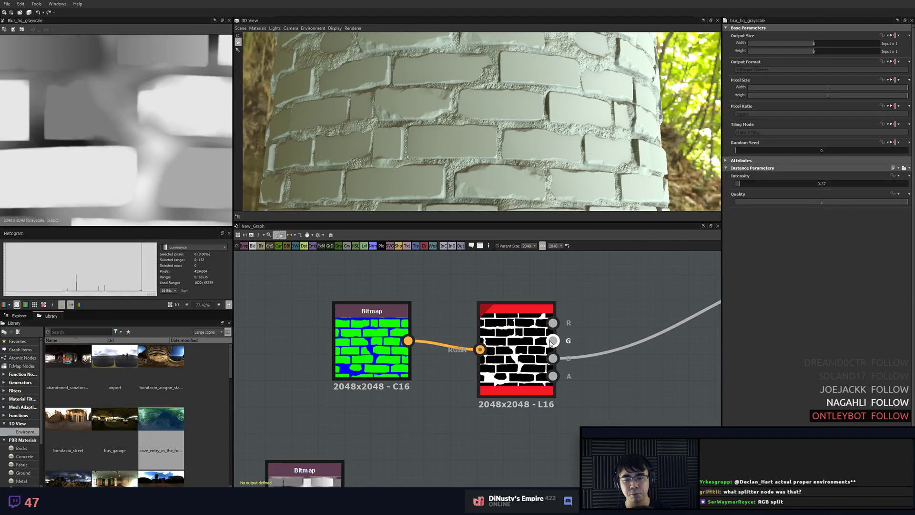
{"action": "left_click", "coordinate": [526, 374]}
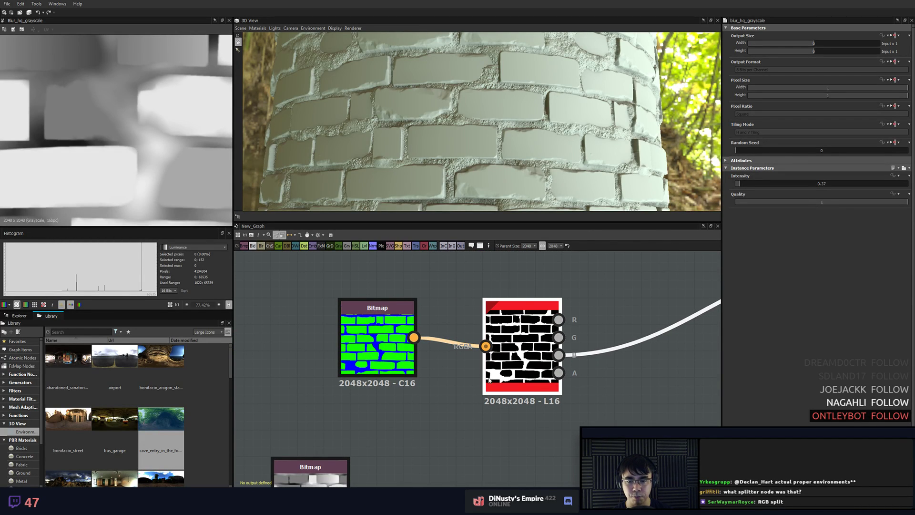
{"action": "left_click", "coordinate": [365, 356]}
{"action": "left_click", "coordinate": [380, 364]}
{"action": "scroll", "coordinate": [416, 363], "scroll_direction": "down", "scroll_amount": 4}
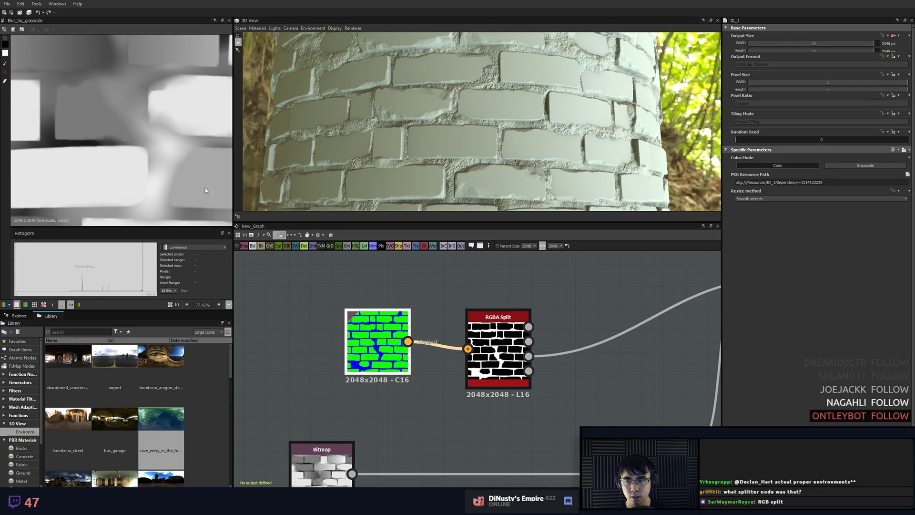
{"action": "left_click_drag", "start_coordinate": [408, 353], "coordinate": [415, 361]}
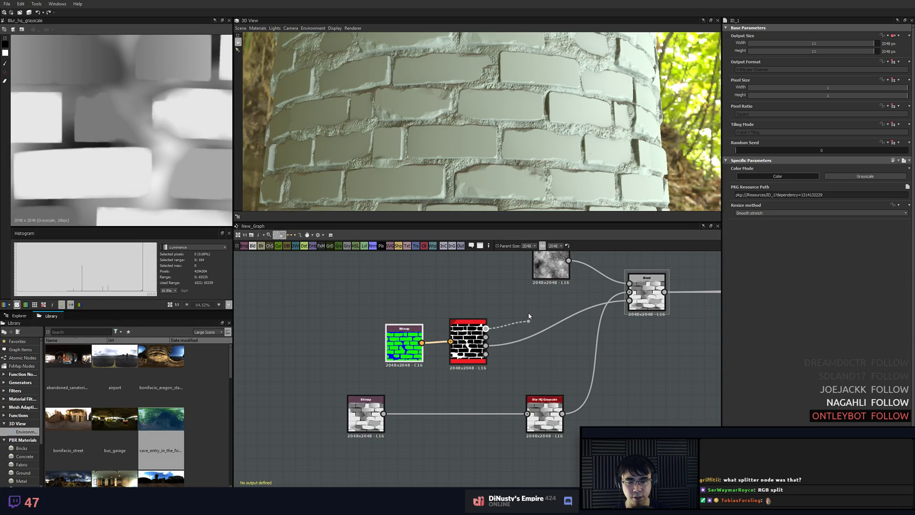
{"action": "left_click_drag", "start_coordinate": [550, 320], "coordinate": [533, 359]}
{"action": "middle_click_drag", "start_coordinate": [533, 358], "coordinate": [462, 386]}
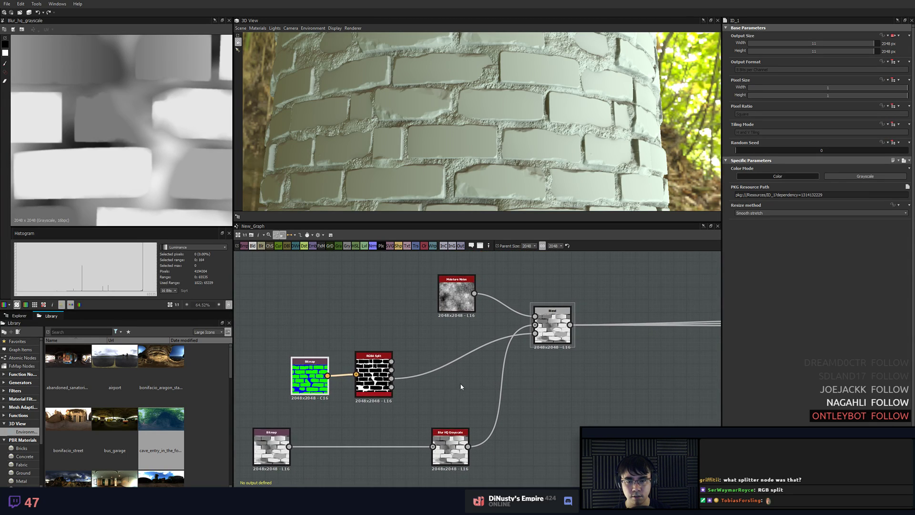
{"action": "scroll", "coordinate": [484, 380], "scroll_direction": "down", "scroll_amount": 1}
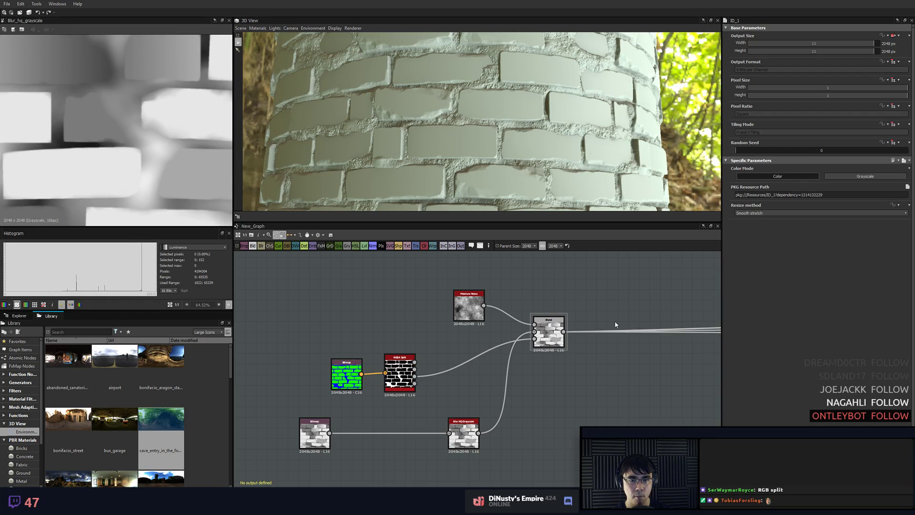
- Set the Moisture Noise's Scale to 3 and check the mortar on the cylinder up close
{"action": "scroll", "coordinate": [557, 129], "scroll_direction": "down", "scroll_amount": 1}
{"action": "scroll", "coordinate": [546, 315], "scroll_direction": "up", "scroll_amount": 5}
{"action": "left_click", "coordinate": [548, 341]}
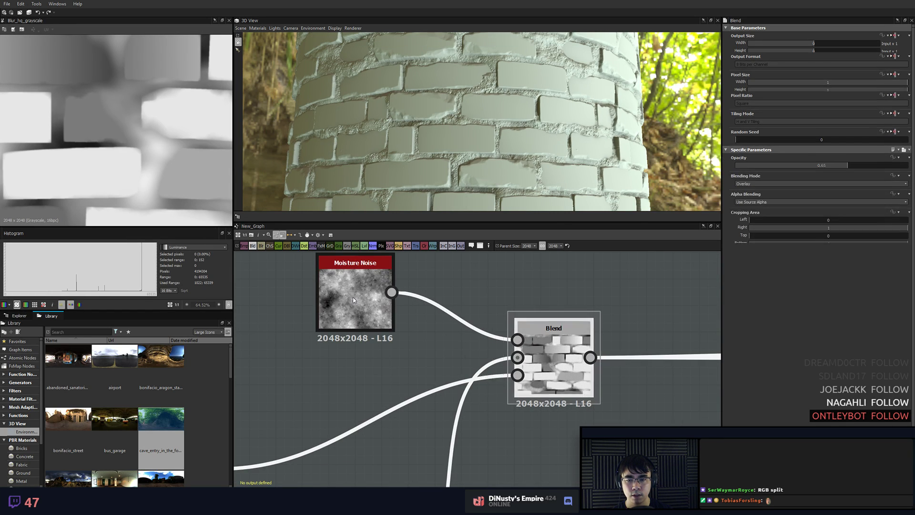
{"action": "left_click", "coordinate": [377, 317]}
{"action": "middle_click_drag", "start_coordinate": [432, 275], "coordinate": [479, 274]}
{"action": "left_click_drag", "start_coordinate": [399, 310], "coordinate": [360, 309]}
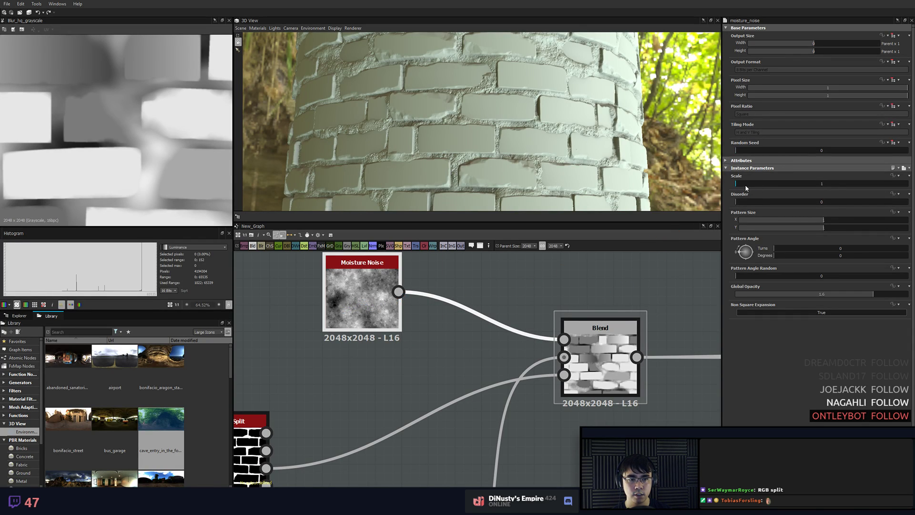
{"action": "left_click_drag", "start_coordinate": [745, 185], "coordinate": [752, 185]}
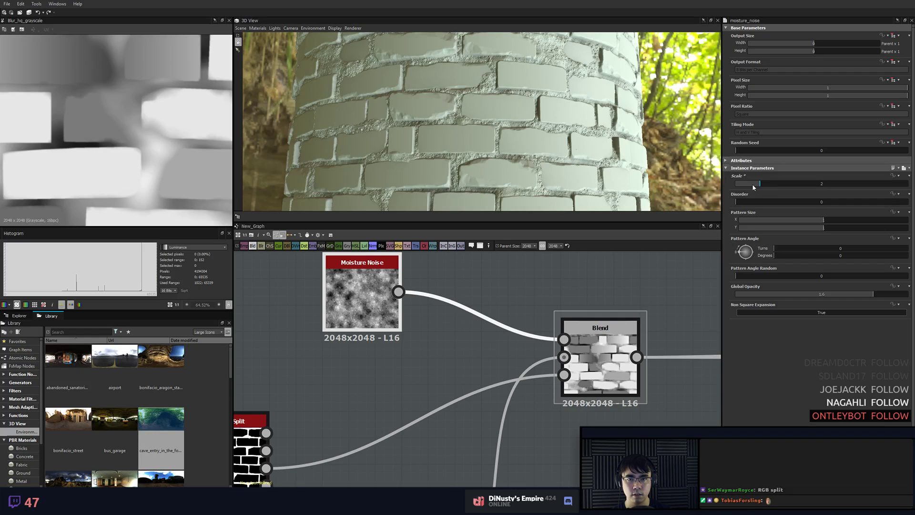
{"action": "left_click_drag", "start_coordinate": [764, 189], "coordinate": [777, 188]}
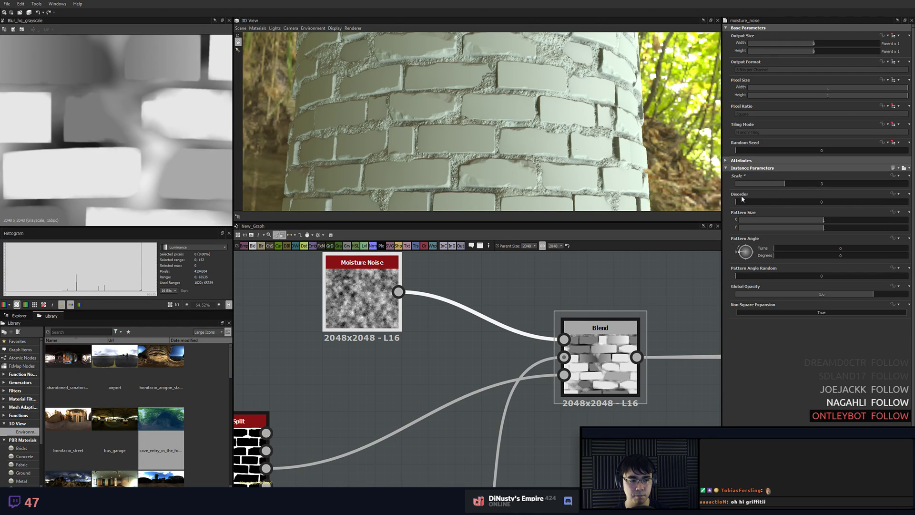
{"action": "scroll", "coordinate": [618, 140], "scroll_direction": "up", "scroll_amount": 5}
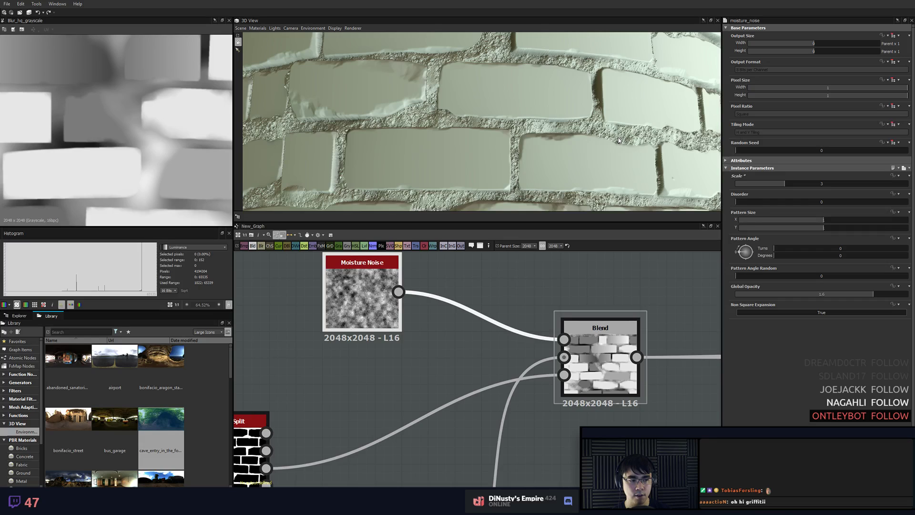
- Insert a Histogram Range node between the Moisture Noise and the Blend node, and space the nodes out
{"action": "middle_click_drag", "start_coordinate": [518, 305], "coordinate": [491, 336]}
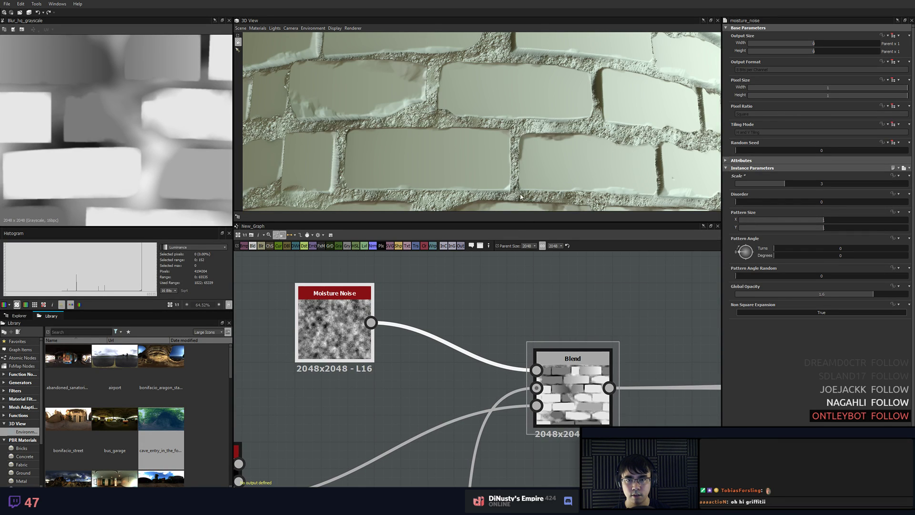
{"action": "scroll", "coordinate": [520, 165], "scroll_direction": "down", "scroll_amount": 5}
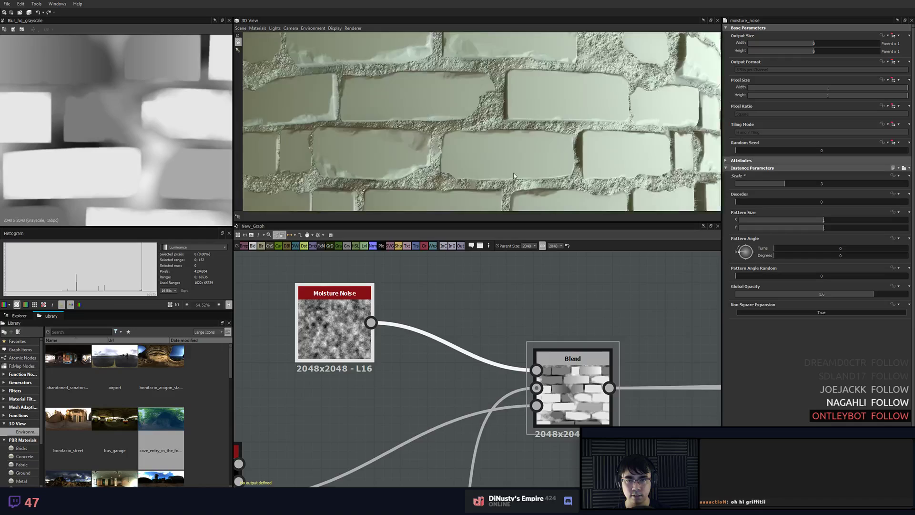
{"action": "scroll", "coordinate": [514, 160], "scroll_direction": "up", "scroll_amount": 5}
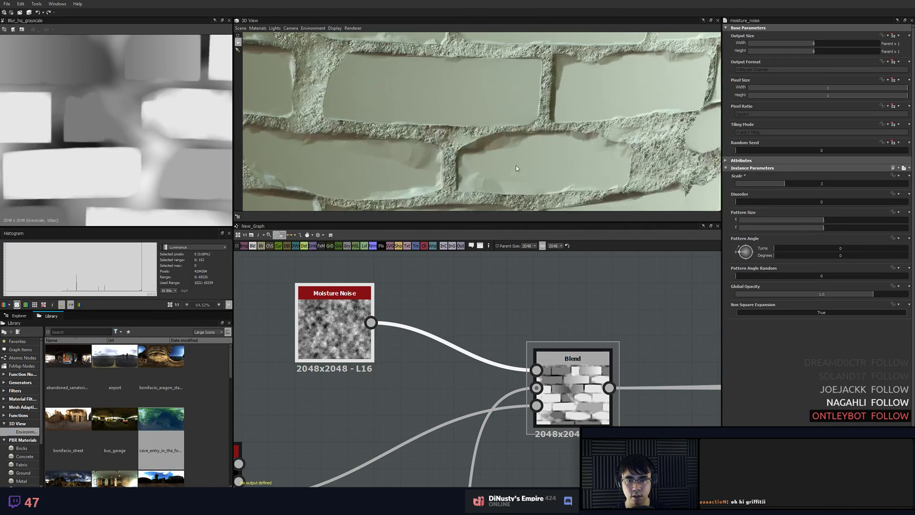
{"action": "scroll", "coordinate": [528, 152], "scroll_direction": "down", "scroll_amount": 5}
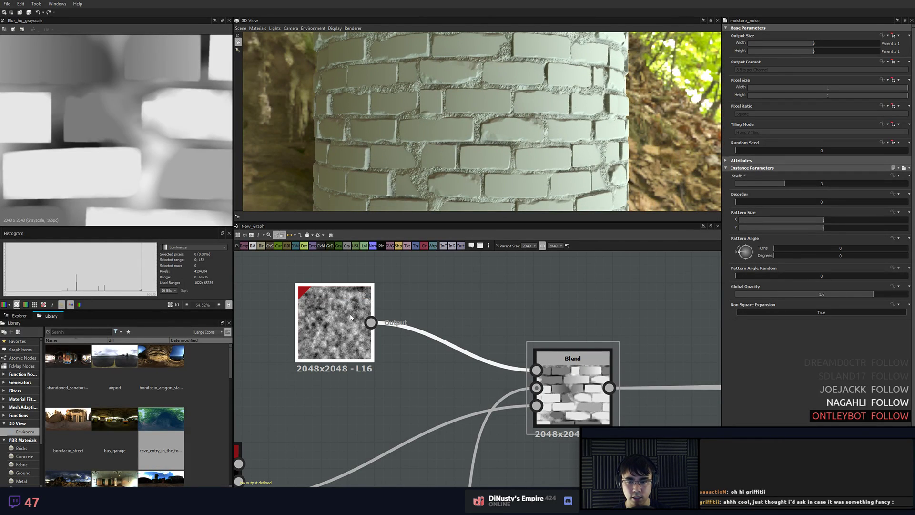
{"action": "key", "text": "space"}
{"action": "type", "text": "his"}
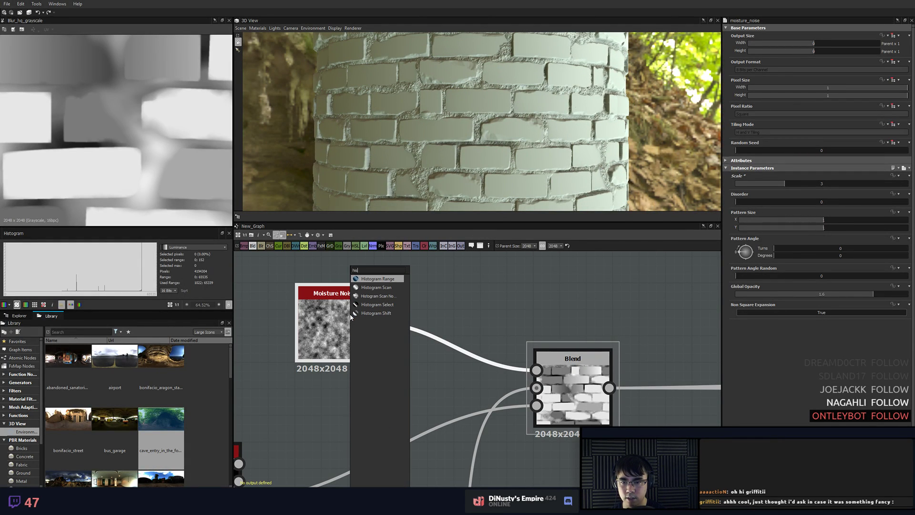
{"action": "key", "text": "Return"}
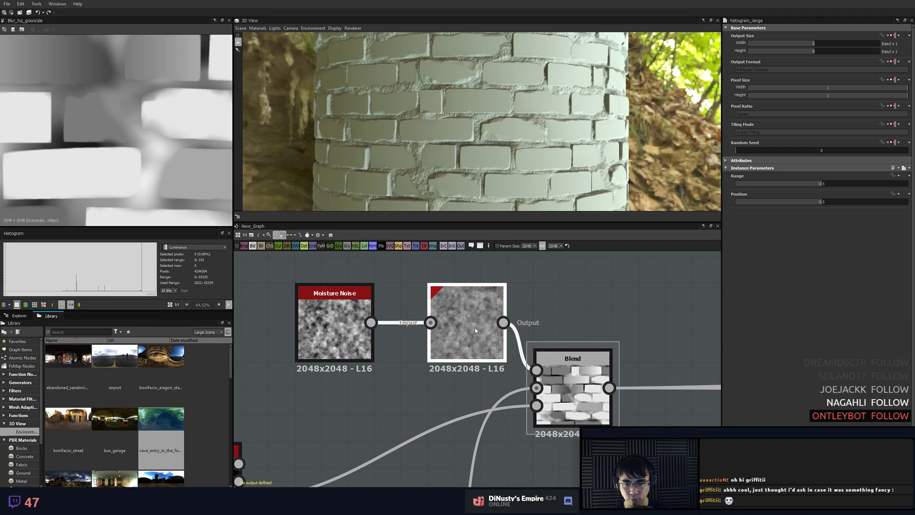
{"action": "left_click_drag", "start_coordinate": [475, 328], "coordinate": [448, 328]}
{"action": "left_click_drag", "start_coordinate": [357, 330], "coordinate": [331, 330]}
{"action": "left_click_drag", "start_coordinate": [442, 335], "coordinate": [417, 336]}
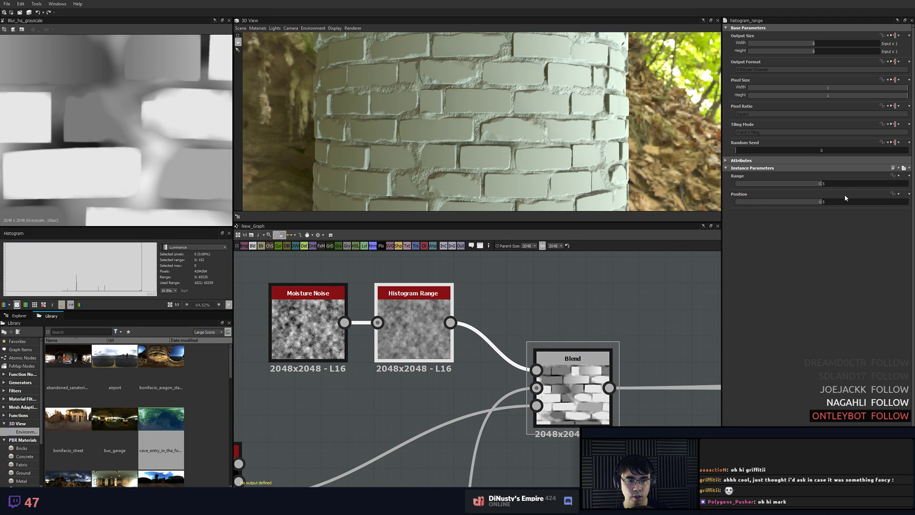
- Try different Range values on the Histogram Range node against the mortar, from 1 down to 0, ending at 0.18
{"action": "left_click_drag", "start_coordinate": [822, 184], "coordinate": [912, 186]}
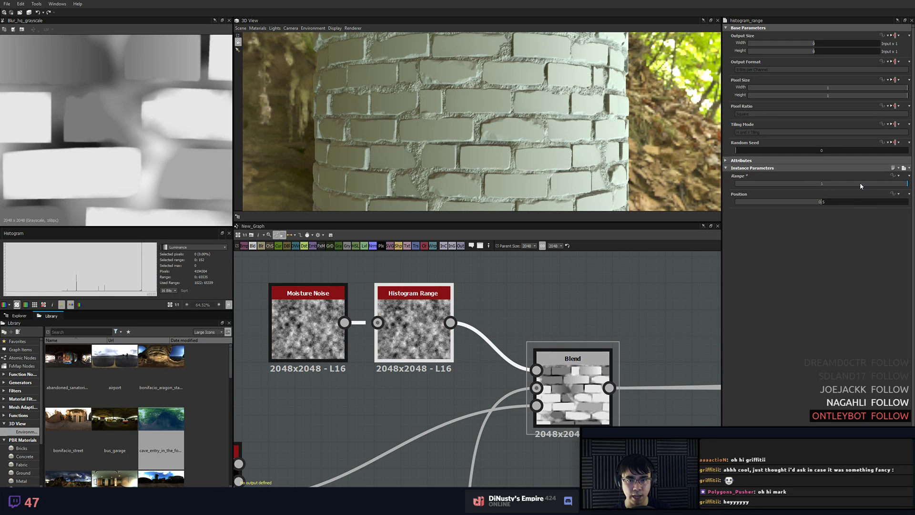
{"action": "double_click", "coordinate": [441, 346]}
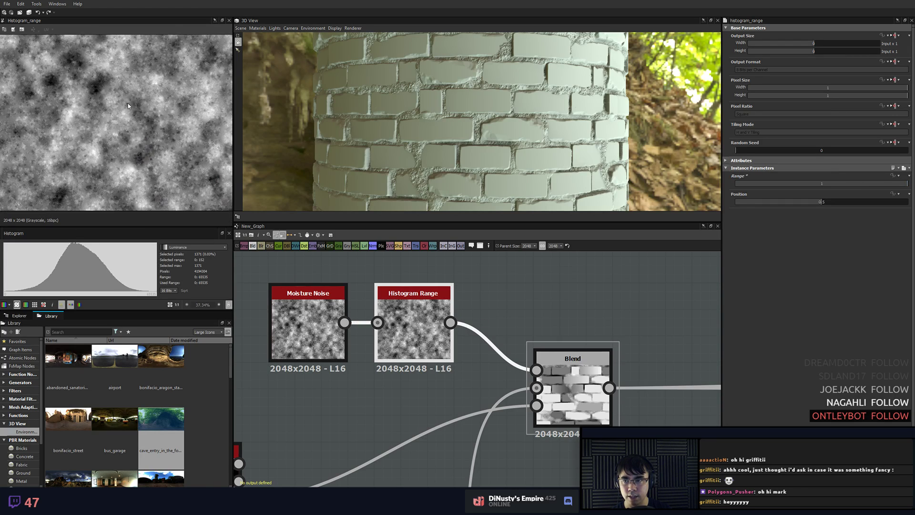
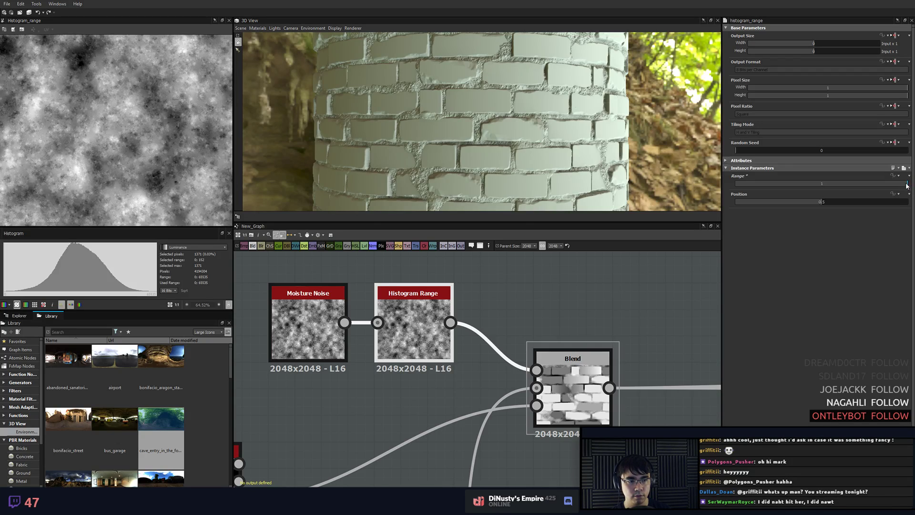
{"action": "left_click_drag", "start_coordinate": [907, 186], "coordinate": [841, 185]}
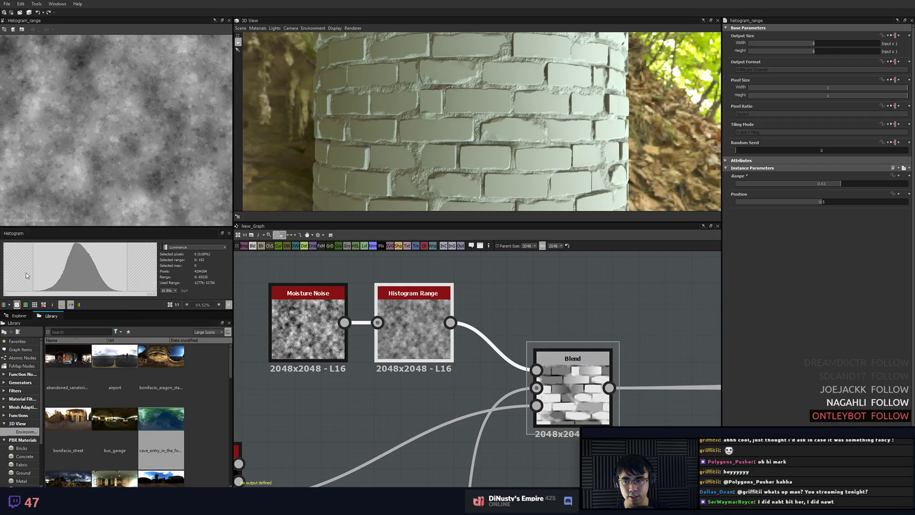
{"action": "left_click_drag", "start_coordinate": [839, 186], "coordinate": [733, 188]}
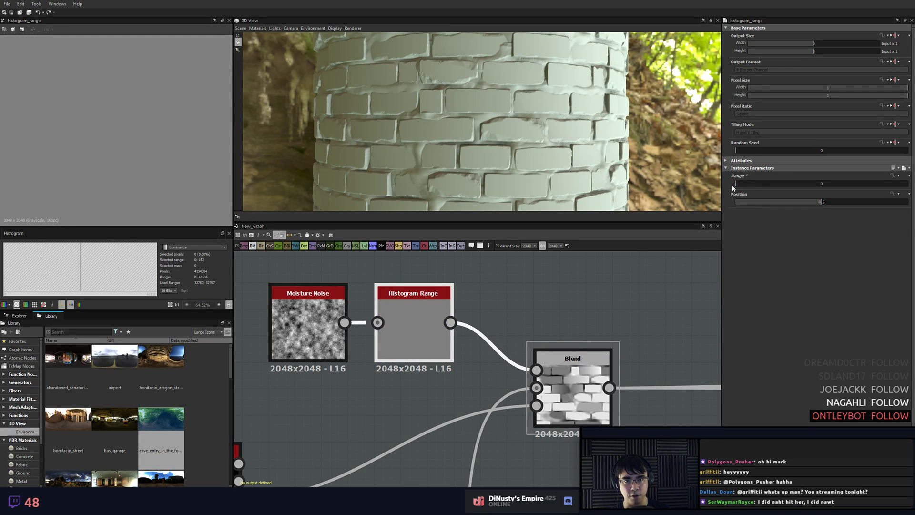
{"action": "scroll", "coordinate": [596, 137], "scroll_direction": "up", "scroll_amount": 6}
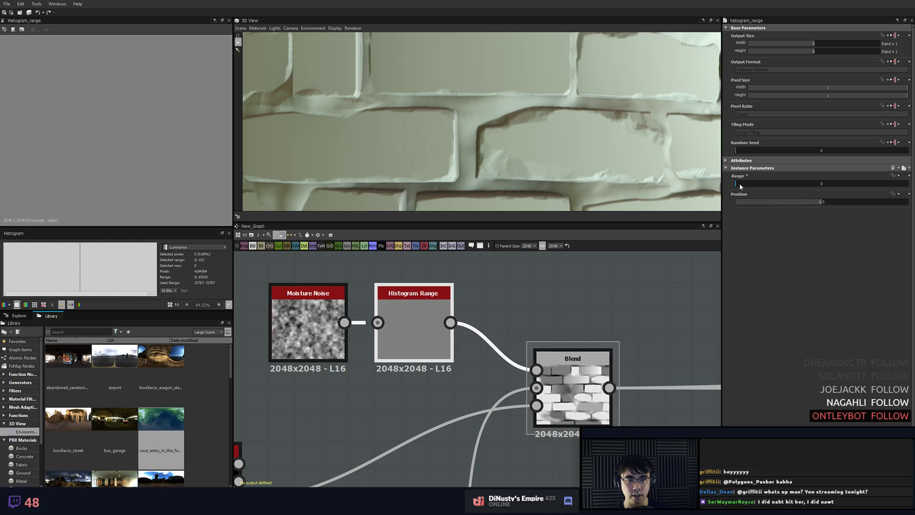
{"action": "left_click_drag", "start_coordinate": [740, 186], "coordinate": [762, 189]}
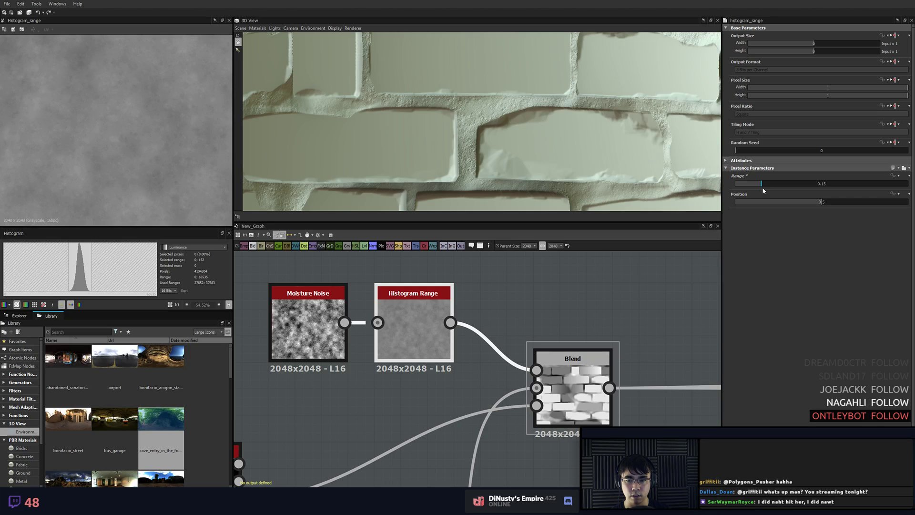
{"action": "left_click_drag", "start_coordinate": [762, 187], "coordinate": [765, 188]}
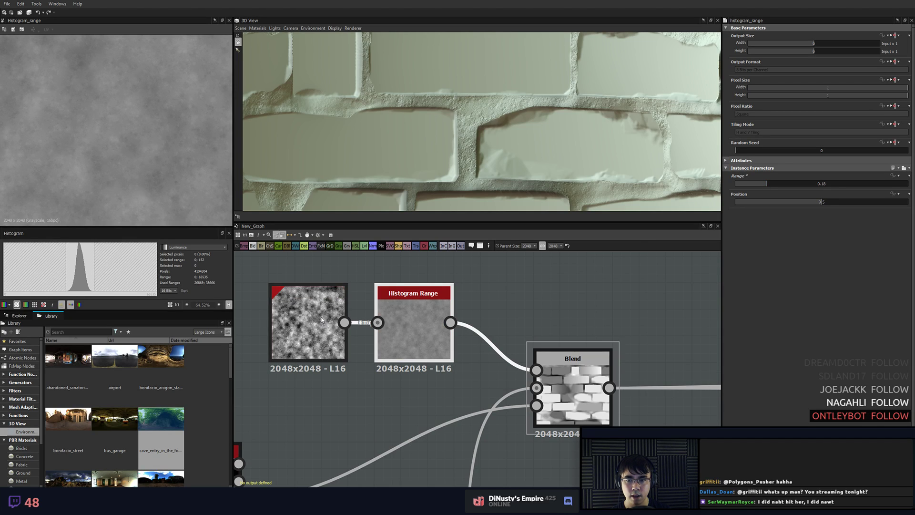
- Set the Moisture Noise's Scale to 1 and its Global Opacity to 0.61
{"action": "double_click", "coordinate": [310, 324]}
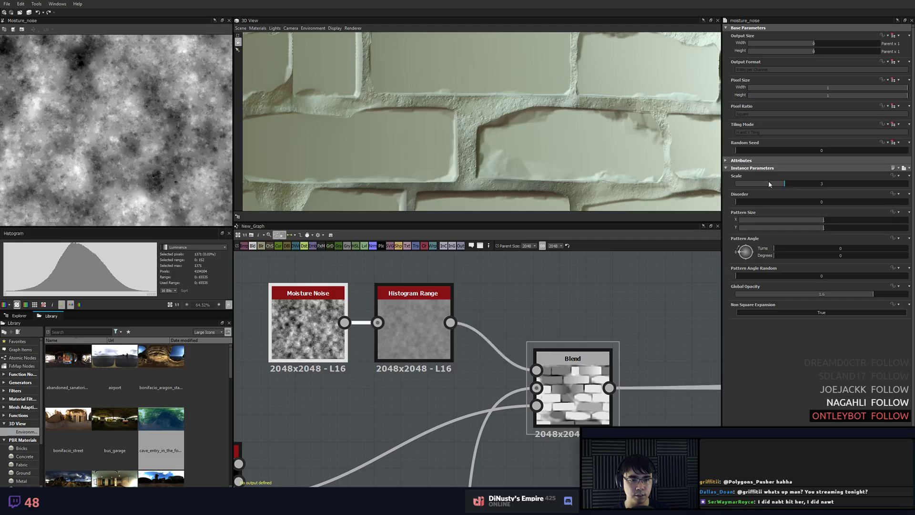
{"action": "left_click", "coordinate": [768, 183]}
{"action": "left_click", "coordinate": [745, 185]}
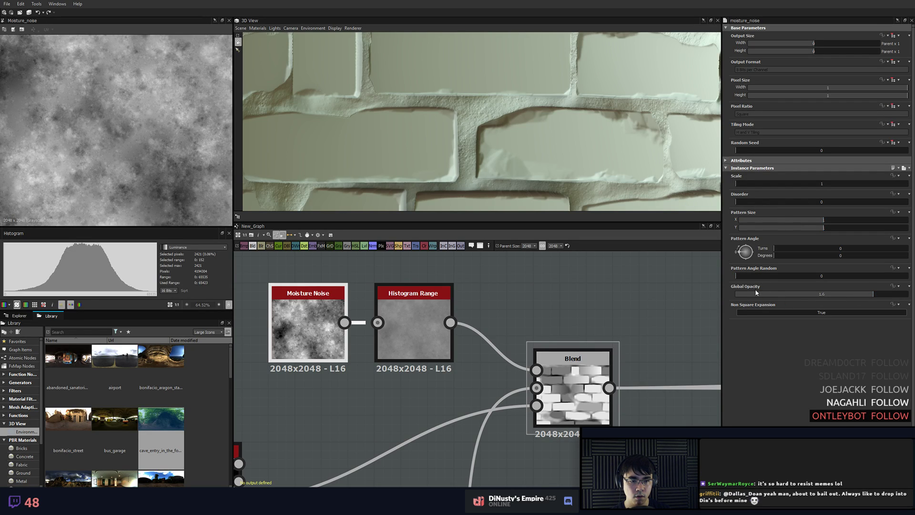
{"action": "left_click_drag", "start_coordinate": [756, 292], "coordinate": [788, 296]}
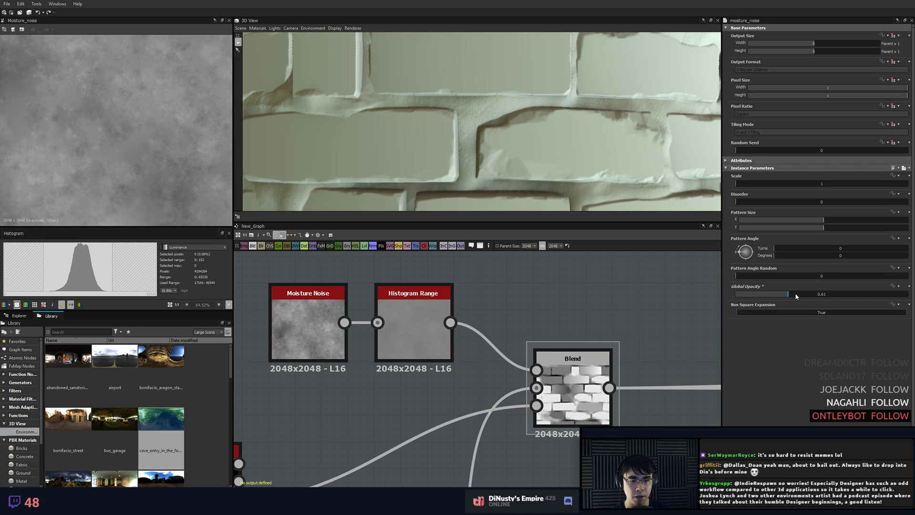
- Delete the Histogram Range node and set the Moisture Noise's Global Opacity to 0.57
{"action": "left_click", "coordinate": [429, 305]}
{"action": "key", "text": "Delete"}
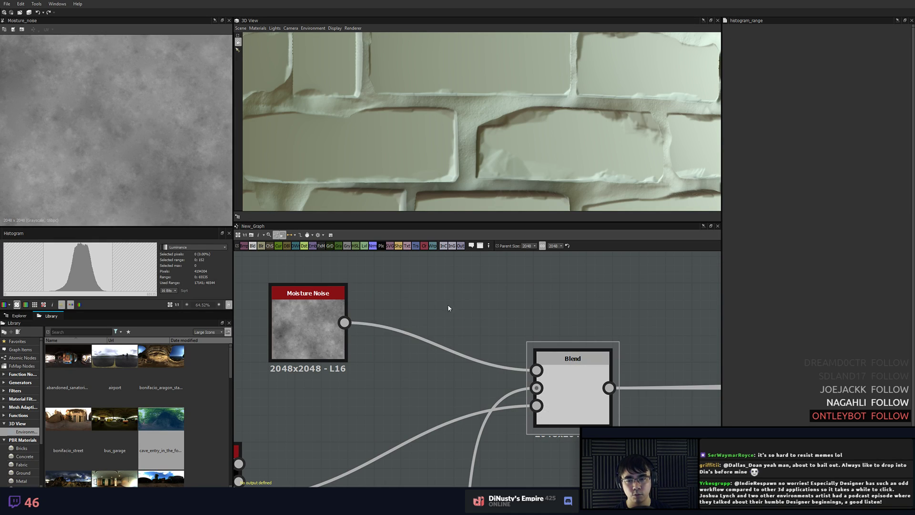
{"action": "left_click", "coordinate": [318, 331]}
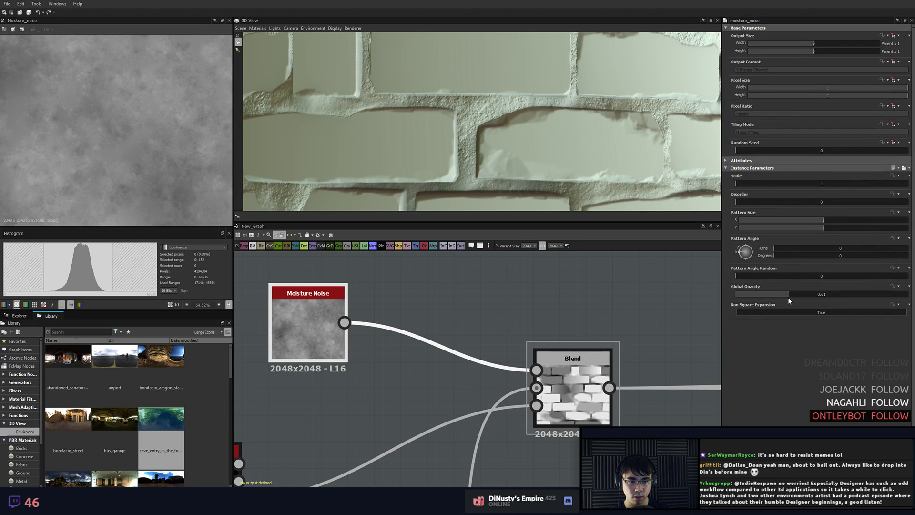
{"action": "left_click_drag", "start_coordinate": [788, 295], "coordinate": [892, 295]}
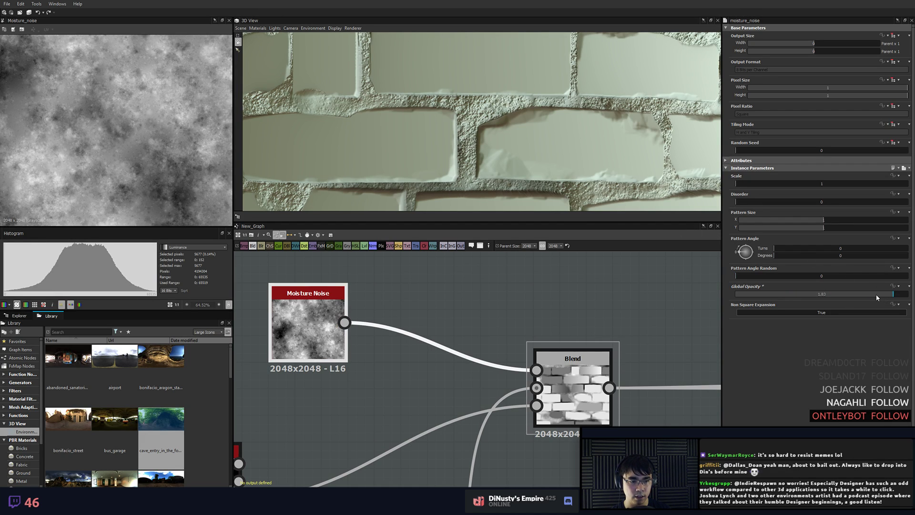
{"action": "left_click_drag", "start_coordinate": [876, 295], "coordinate": [785, 295]}
- Move the Moisture Noise node away from the Blend and insert a Blur HQ Grayscale node after it
{"action": "middle_click_drag", "start_coordinate": [486, 287], "coordinate": [595, 276]}
{"action": "scroll", "coordinate": [598, 275], "scroll_direction": "down", "scroll_amount": 2}
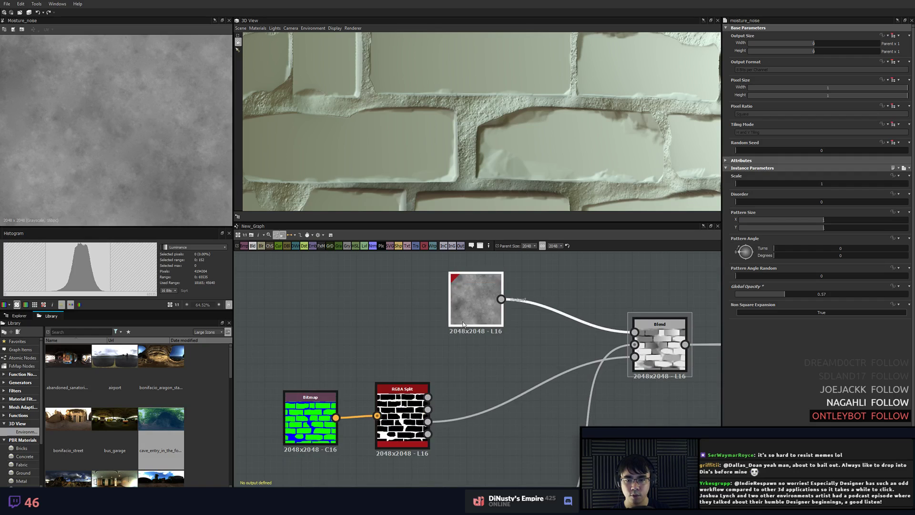
{"action": "left_click_drag", "start_coordinate": [463, 324], "coordinate": [324, 288]}
{"action": "key", "text": "space"}
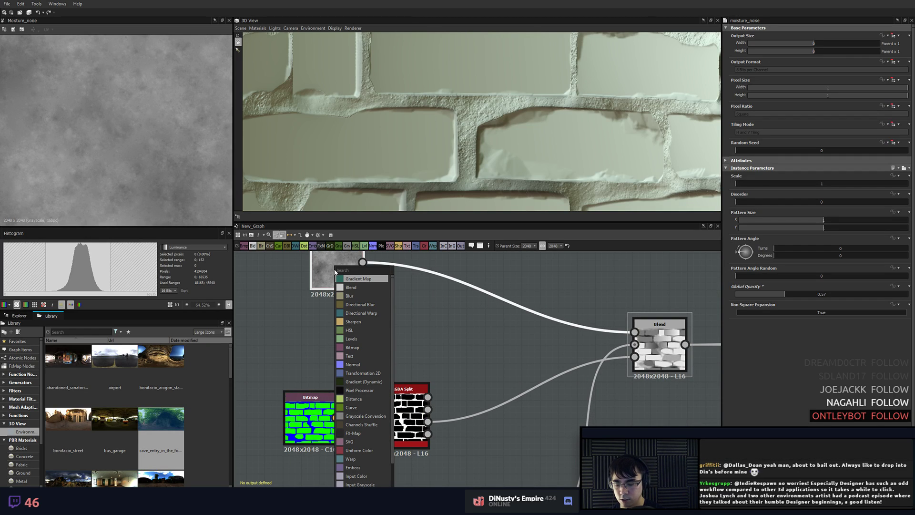
{"action": "type", "text": "blu"}
{"action": "key", "text": "Down"}
{"action": "key", "text": "Down"}
{"action": "key", "text": "Down"}
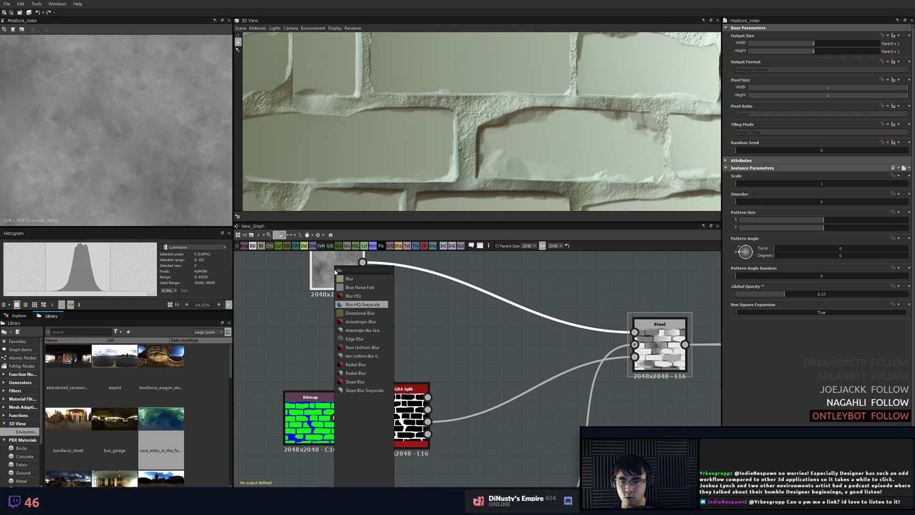
{"action": "key", "text": "Return"}
{"action": "middle_click_drag", "start_coordinate": [541, 303], "coordinate": [506, 336]}
{"action": "scroll", "coordinate": [506, 336], "scroll_direction": "up", "scroll_amount": 2}
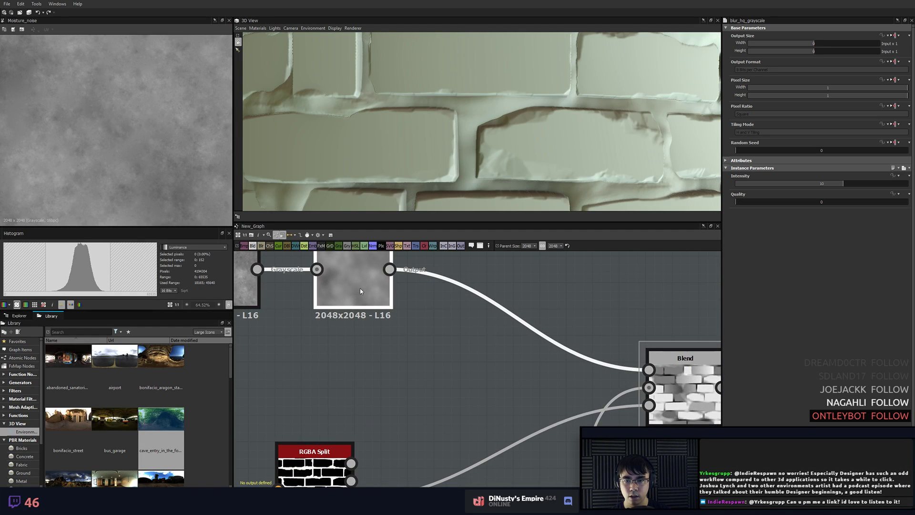
- Set the Moisture Noise blur's Quality to 1 and Intensity to 0.27, and check the mortar on the cylinder
{"action": "double_click", "coordinate": [360, 291]}
{"action": "left_click", "coordinate": [852, 203]}
{"action": "left_click_drag", "start_coordinate": [792, 185], "coordinate": [735, 187]}
{"action": "left_click", "coordinate": [737, 185]}
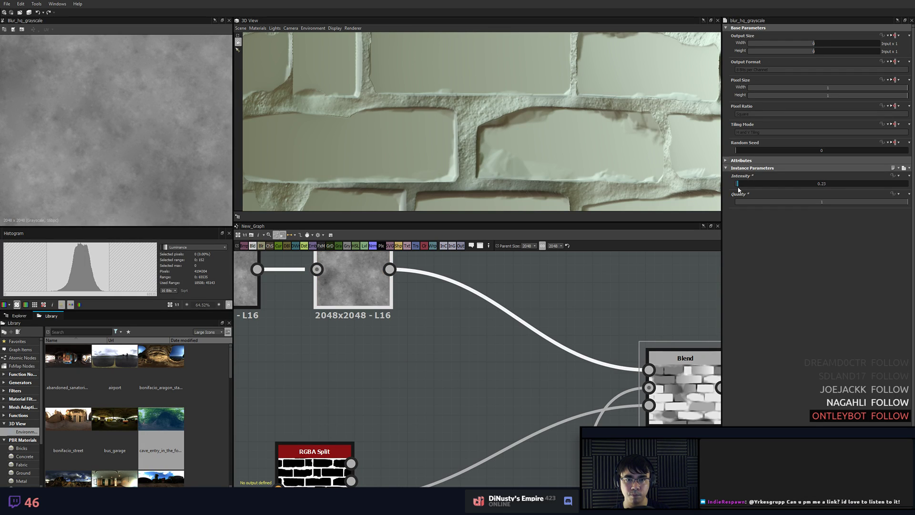
{"action": "left_click_drag", "start_coordinate": [738, 187], "coordinate": [739, 187]}
{"action": "scroll", "coordinate": [561, 151], "scroll_direction": "down", "scroll_amount": 5}
{"action": "left_click_drag", "start_coordinate": [561, 151], "coordinate": [557, 141]}
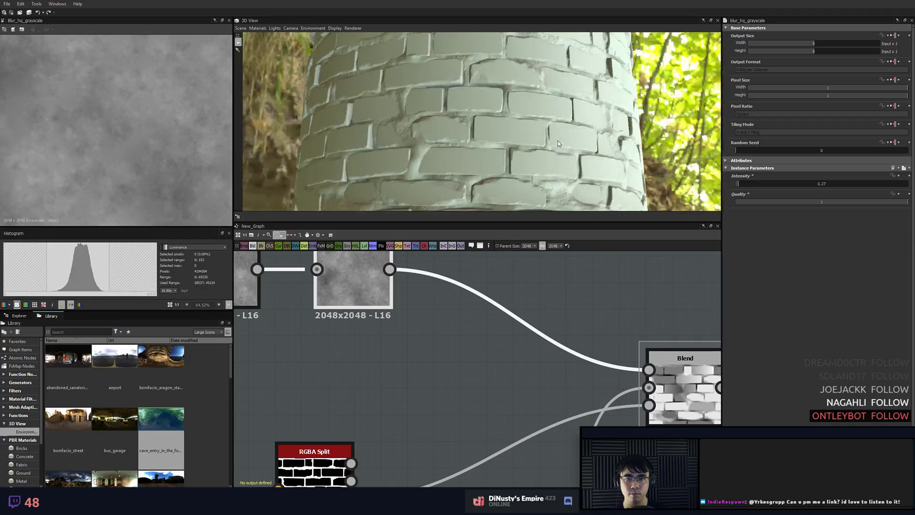
{"action": "scroll", "coordinate": [557, 142], "scroll_direction": "up", "scroll_amount": 5}
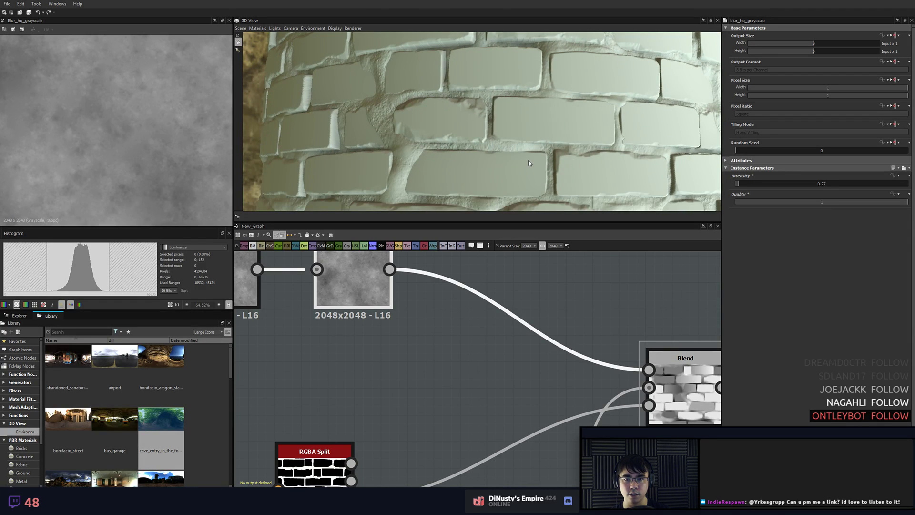
{"action": "scroll", "coordinate": [528, 163], "scroll_direction": "down", "scroll_amount": 3}
- Add a BnW Spots 1 noise node, preview it, and place it below the Moisture Noise's blur node
{"action": "middle_click_drag", "start_coordinate": [432, 330], "coordinate": [476, 339]}
{"action": "key", "text": "space"}
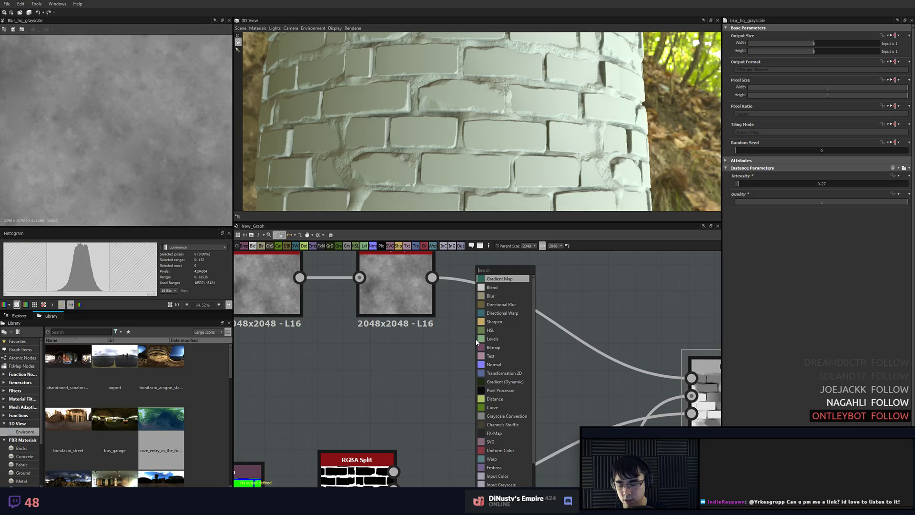
{"action": "type", "text": "noise"}
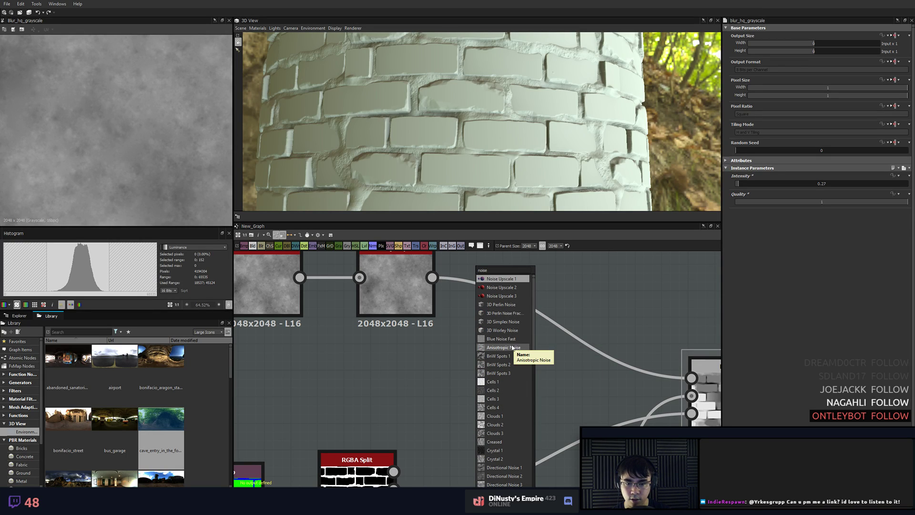
{"action": "left_click", "coordinate": [499, 356]}
{"action": "double_click", "coordinate": [474, 361]}
{"action": "left_click_drag", "start_coordinate": [470, 327], "coordinate": [432, 379]}
{"action": "middle_click_drag", "start_coordinate": [485, 376], "coordinate": [441, 368]}
{"action": "left_click_drag", "start_coordinate": [381, 364], "coordinate": [352, 363]}
- Add a Blur HQ Grayscale node fed by the BnW Spots 1 node
{"action": "key", "text": "space"}
{"action": "type", "text": "blu"}
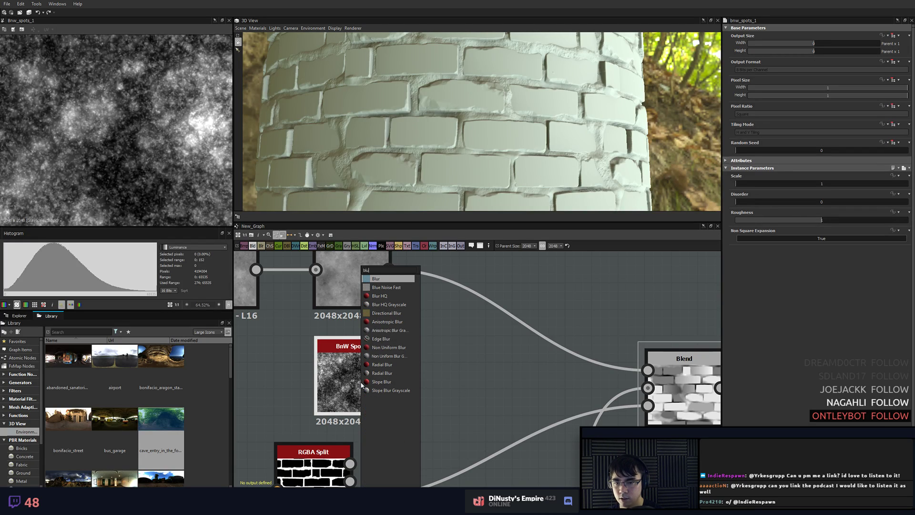
{"action": "key", "text": "Down"}
{"action": "key", "text": "Down"}
{"action": "key", "text": "Return"}
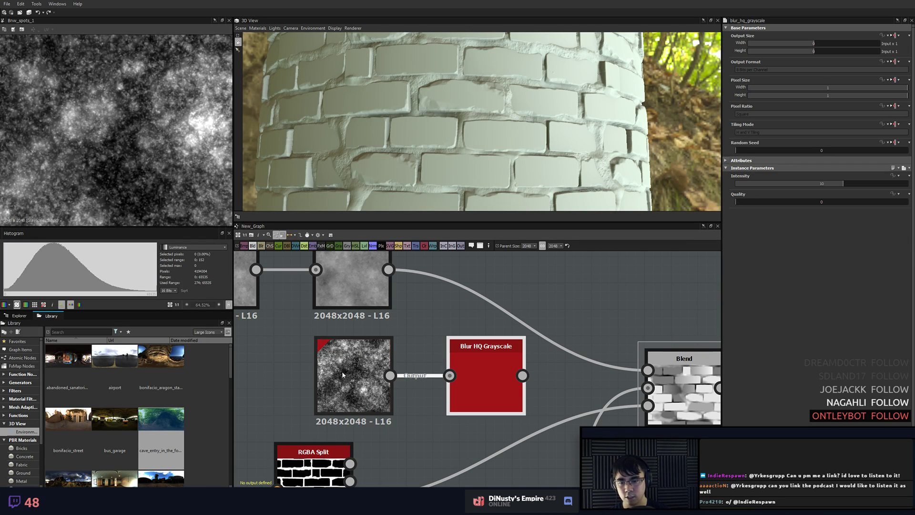
{"action": "left_click_drag", "start_coordinate": [377, 375], "coordinate": [447, 357]}
- Preview the BnW Spots 1 blur, set its Quality to 1 and Intensity to 2.42, and space the nodes apart
{"action": "double_click", "coordinate": [463, 342]}
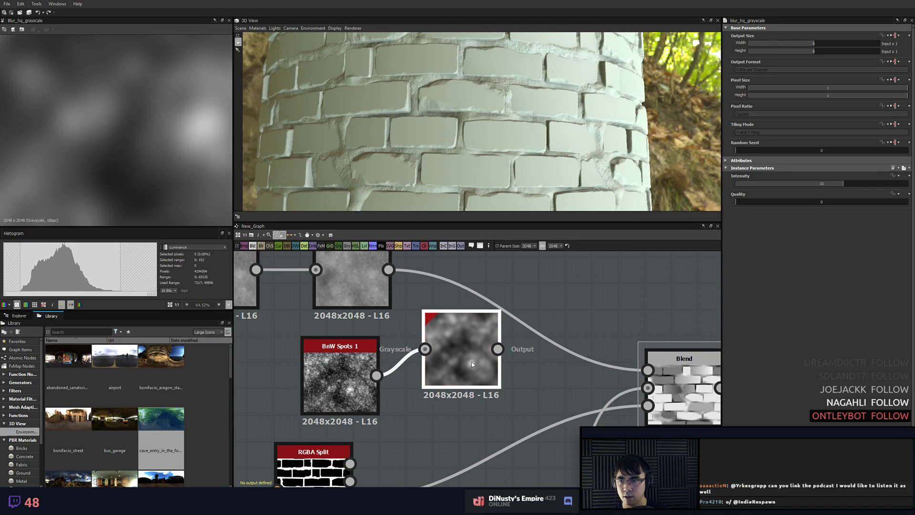
{"action": "left_click", "coordinate": [843, 203]}
{"action": "left_click_drag", "start_coordinate": [843, 183], "coordinate": [761, 184]}
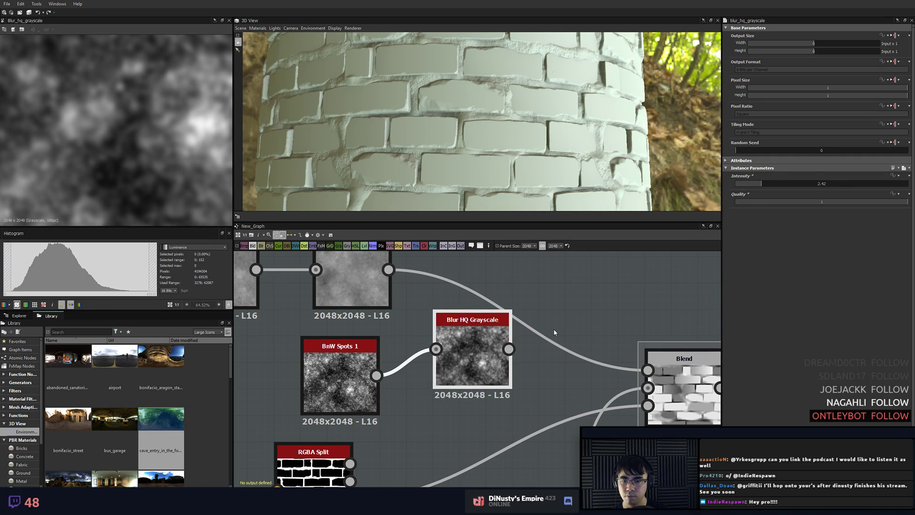
{"action": "left_click_drag", "start_coordinate": [339, 381], "coordinate": [286, 381]}
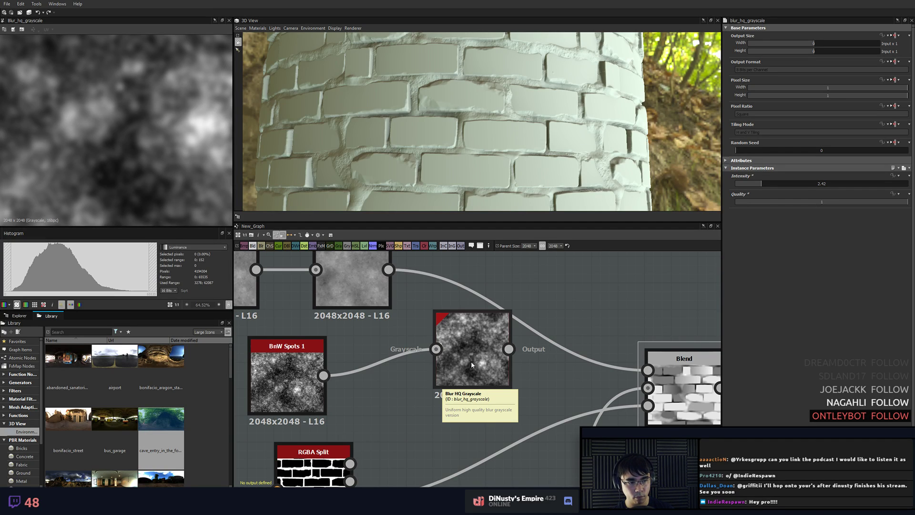
- Move the Moisture Noise node and its Blur HQ Grayscale side by side in one row above the BnW Spots 1 nodes
{"action": "scroll", "coordinate": [471, 361], "scroll_direction": "down", "scroll_amount": 1}
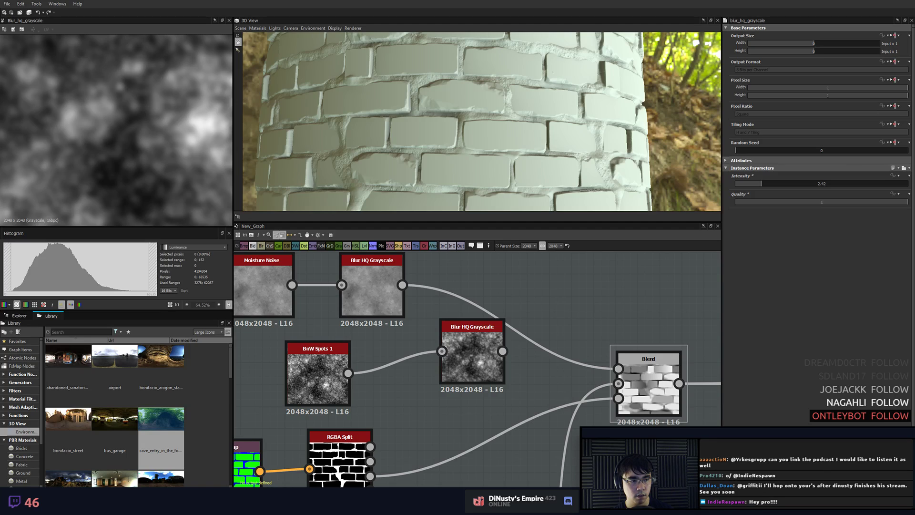
{"action": "middle_click_drag", "start_coordinate": [615, 290], "coordinate": [661, 302]}
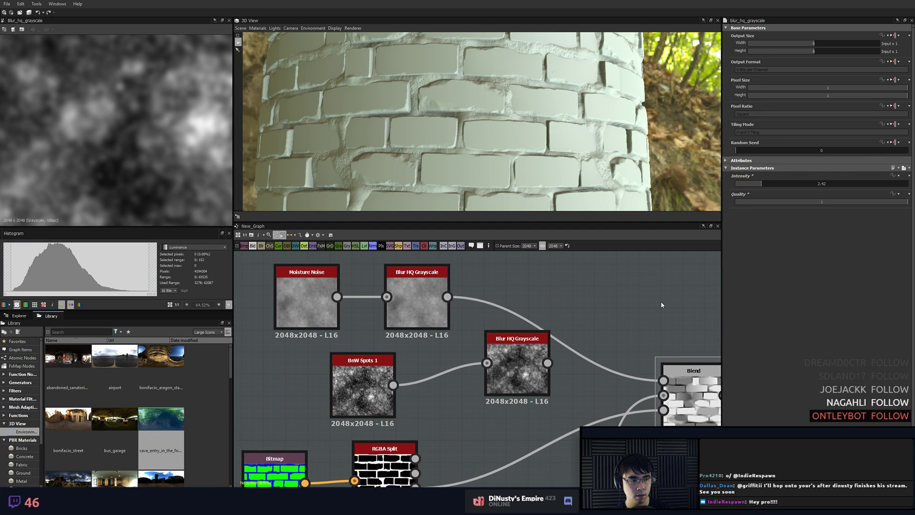
{"action": "scroll", "coordinate": [660, 301], "scroll_direction": "down", "scroll_amount": 1}
{"action": "middle_click_drag", "start_coordinate": [519, 304], "coordinate": [542, 328]}
{"action": "left_click_drag", "start_coordinate": [477, 339], "coordinate": [507, 303]}
{"action": "left_click_drag", "start_coordinate": [399, 331], "coordinate": [409, 302]}
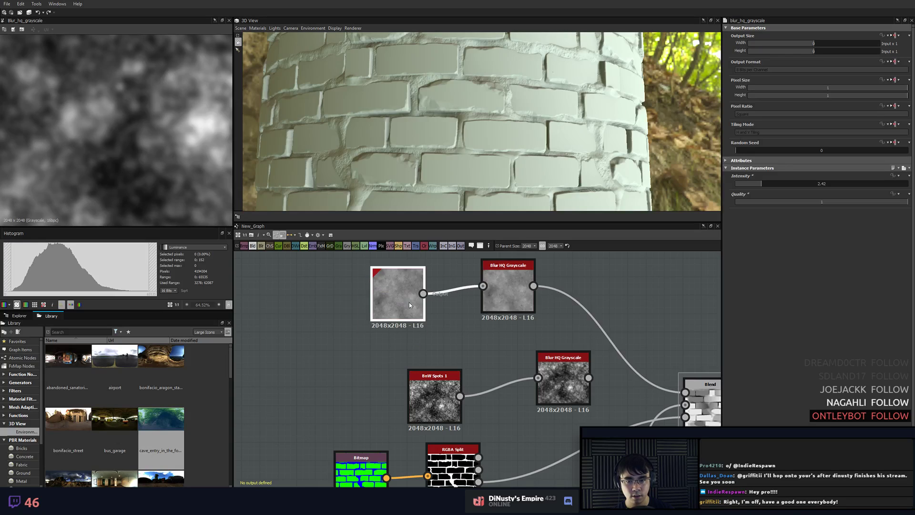
{"action": "left_click_drag", "start_coordinate": [506, 293], "coordinate": [487, 312]}
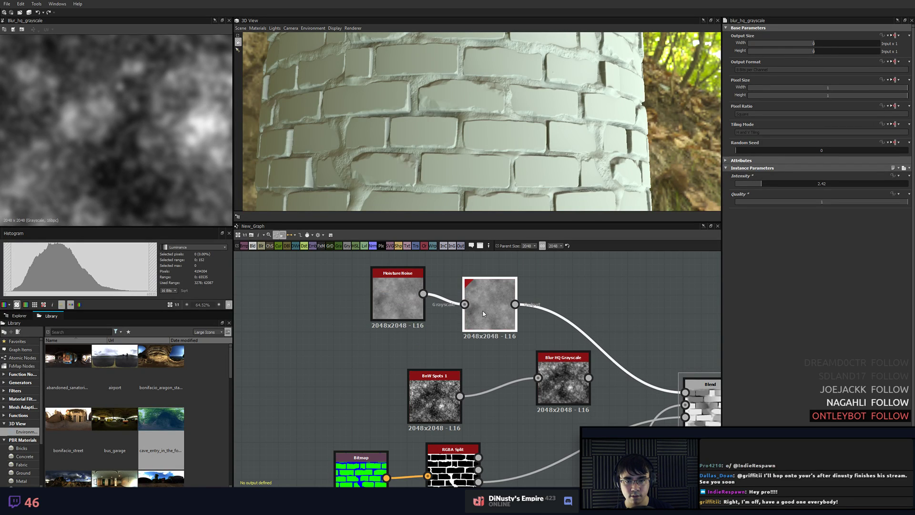
{"action": "left_click_drag", "start_coordinate": [377, 302], "coordinate": [395, 313]}
{"action": "left_click", "coordinate": [528, 347]}
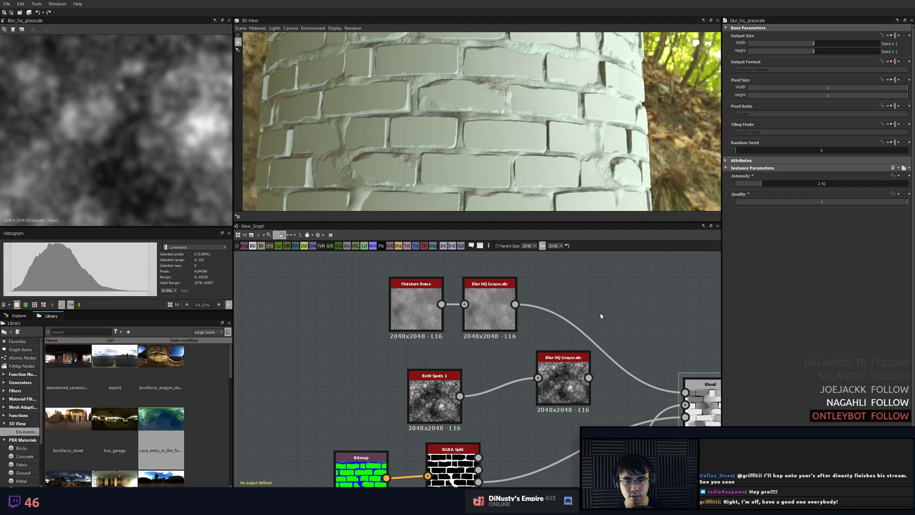
- Line up the BnW Spots 1 node and its Blur HQ Grayscale in a row directly below the Moisture Noise row
{"action": "middle_click_drag", "start_coordinate": [601, 314], "coordinate": [615, 287]}
{"action": "left_click_drag", "start_coordinate": [579, 349], "coordinate": [524, 366]}
{"action": "left_click_drag", "start_coordinate": [443, 362], "coordinate": [425, 346]}
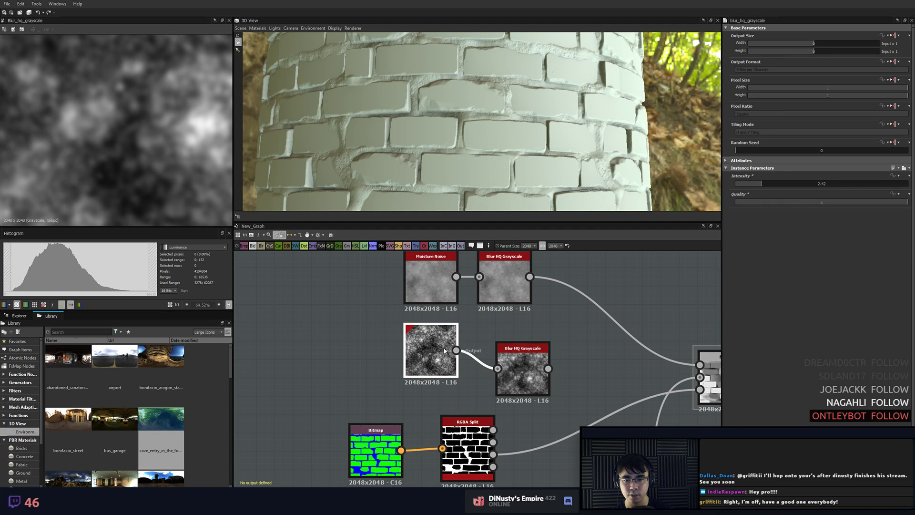
{"action": "left_click_drag", "start_coordinate": [524, 362], "coordinate": [505, 344]}
{"action": "middle_click_drag", "start_coordinate": [595, 347], "coordinate": [564, 330]}
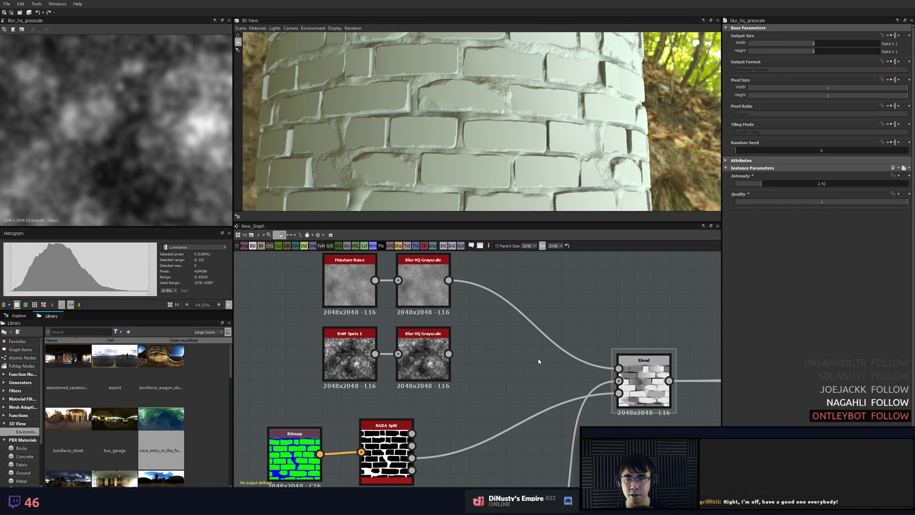
- Inspect the mortar, then add a Blend node with the Moisture Noise blur as Foreground and the BnW Spots 1 blur as Background
{"action": "left_click_drag", "start_coordinate": [511, 171], "coordinate": [521, 121]}
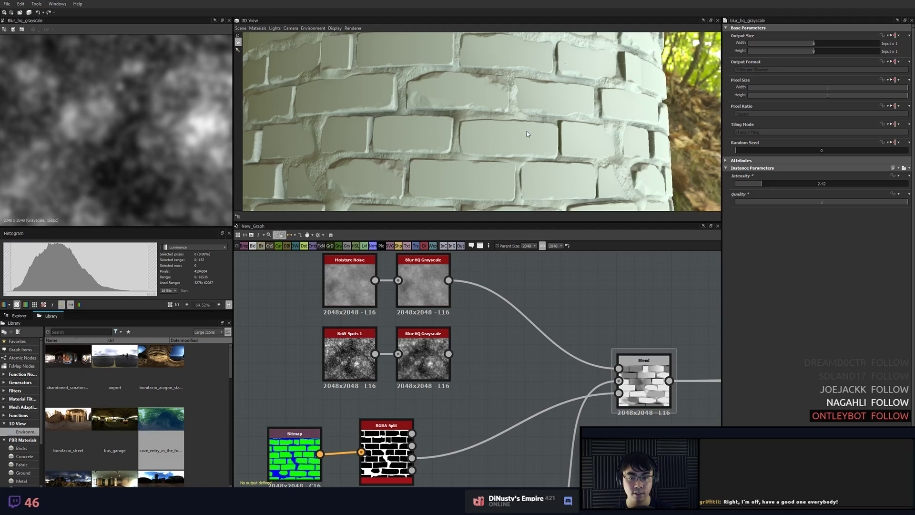
{"action": "scroll", "coordinate": [527, 131], "scroll_direction": "up", "scroll_amount": 5}
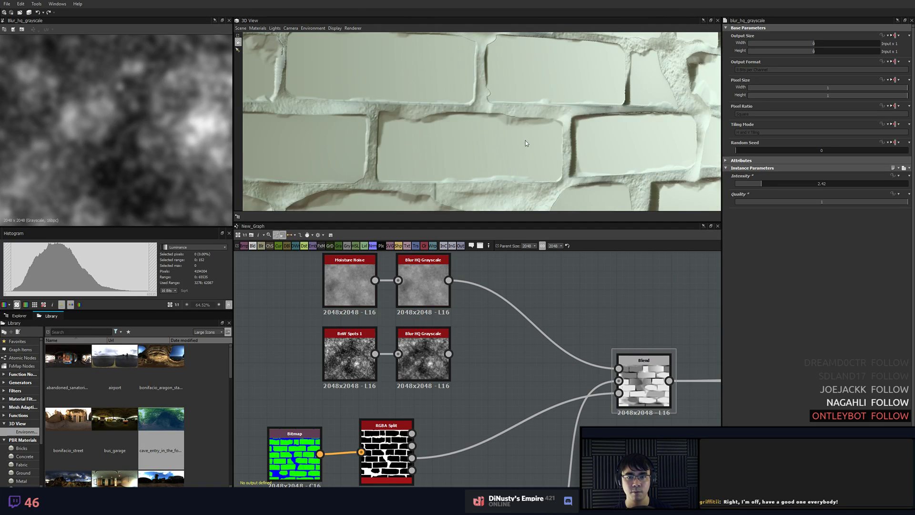
{"action": "left_click_drag", "start_coordinate": [526, 140], "coordinate": [523, 147]}
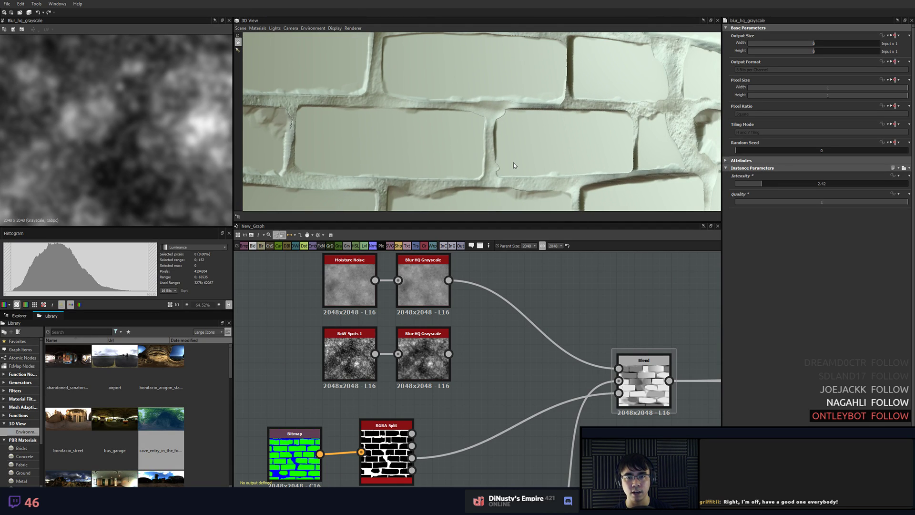
{"action": "scroll", "coordinate": [513, 162], "scroll_direction": "down", "scroll_amount": 5}
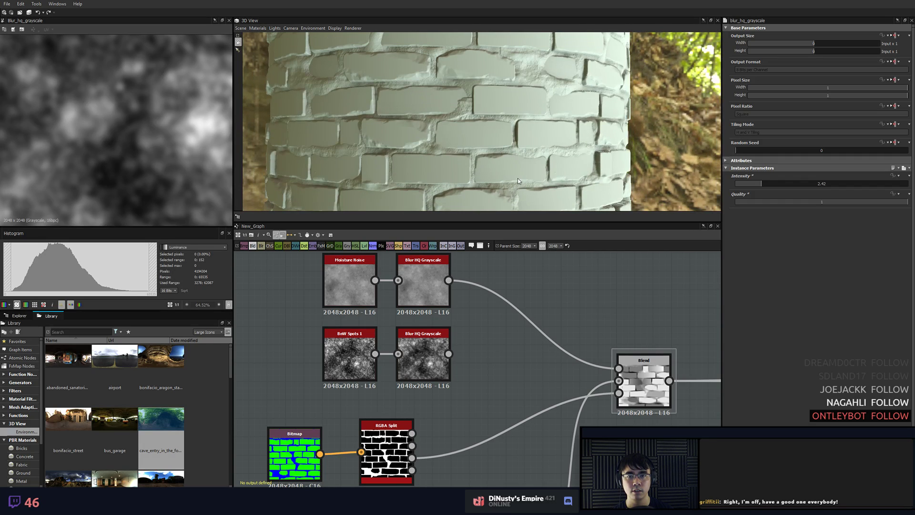
{"action": "scroll", "coordinate": [518, 178], "scroll_direction": "up", "scroll_amount": 4}
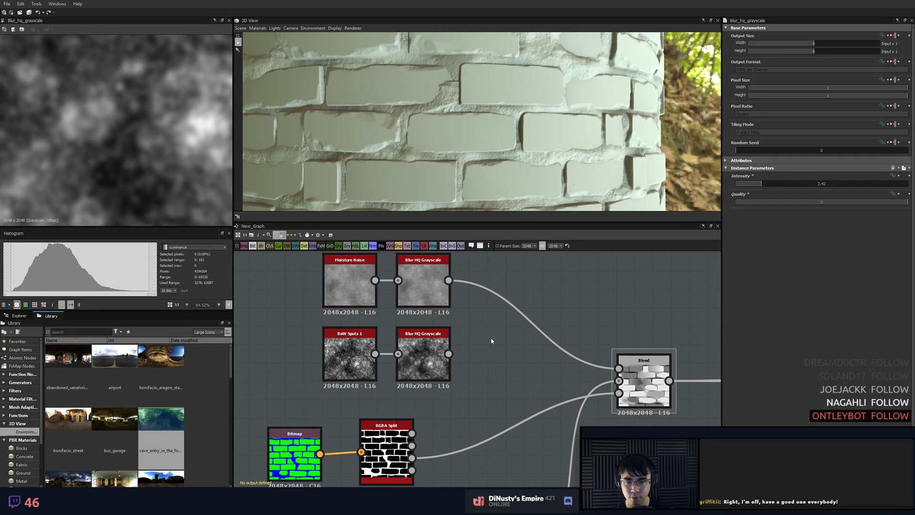
{"action": "key", "text": "space"}
{"action": "type", "text": "blen"}
{"action": "key", "text": "Return"}
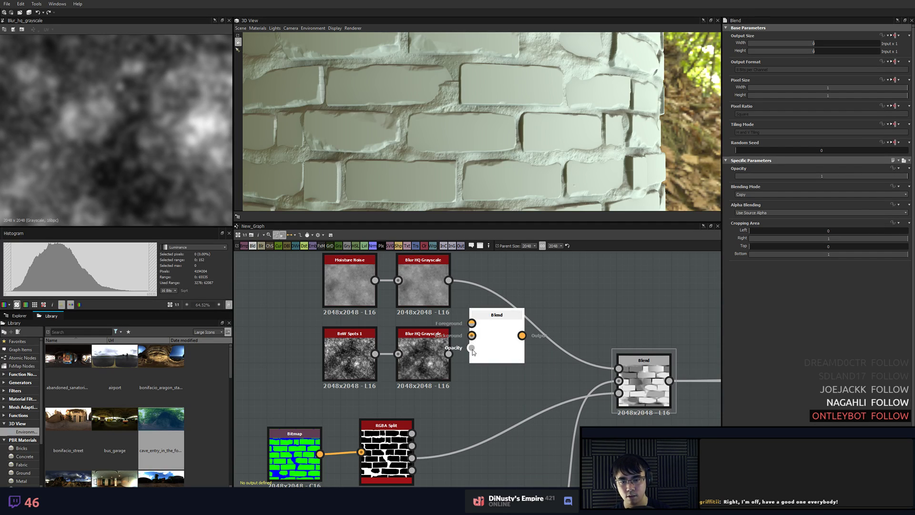
{"action": "left_click_drag", "start_coordinate": [473, 321], "coordinate": [465, 286]}
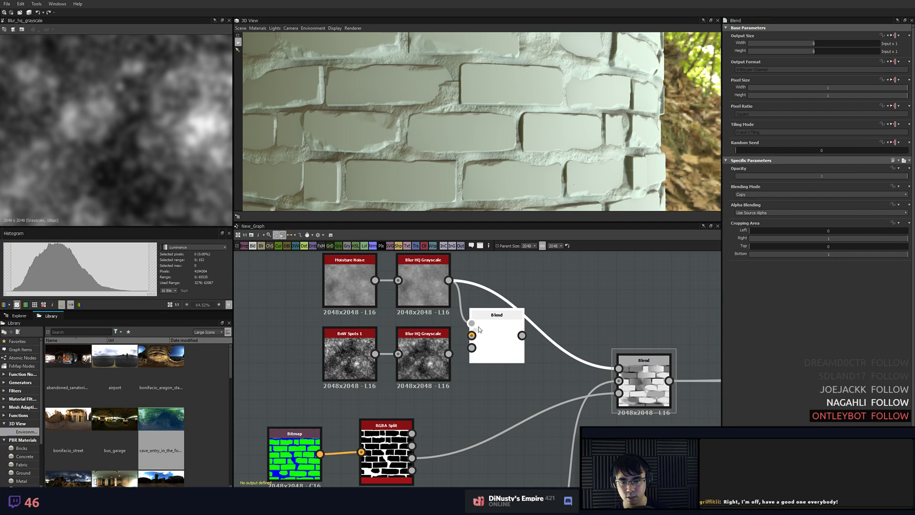
{"action": "left_click_drag", "start_coordinate": [448, 354], "coordinate": [531, 332]}
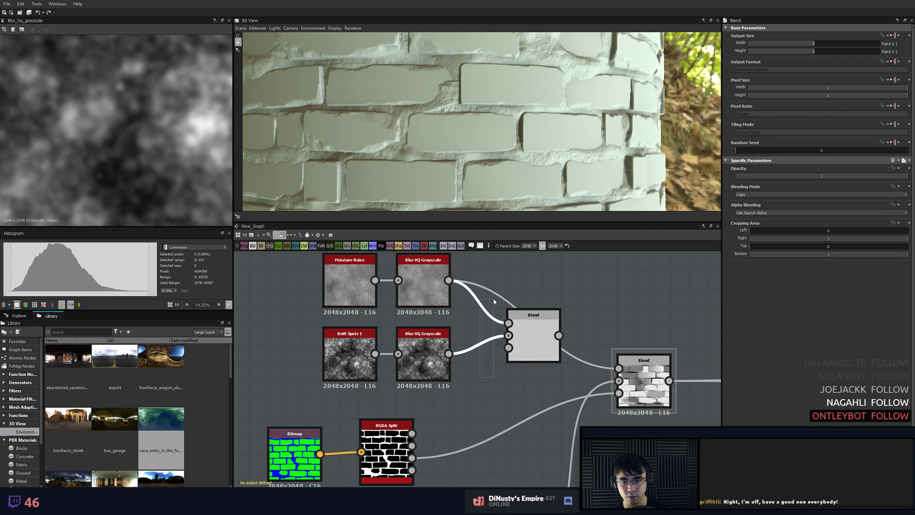
- Swap the new Blend node's inputs so the BnW Spots 1 blur feeds Foreground and the Moisture Noise blur feeds Background
{"action": "left_click_drag", "start_coordinate": [488, 301], "coordinate": [490, 299]}
{"action": "key", "text": "x"}
{"action": "left_click", "coordinate": [553, 300]}
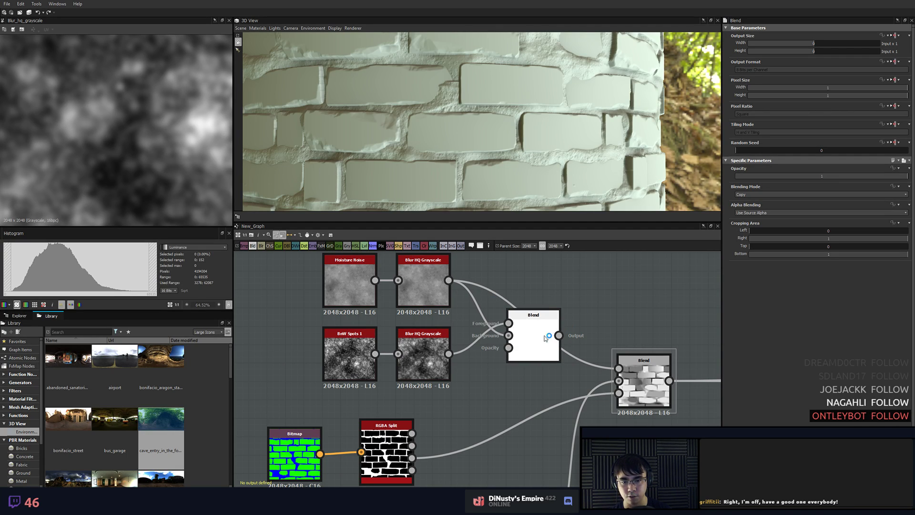
{"action": "left_click", "coordinate": [543, 336]}
- Rearrange the nodes so the BnW Spots 1 row sits above the Moisture Noise row, and align the new Blend beside them
{"action": "left_click", "coordinate": [455, 395]}
{"action": "left_click_drag", "start_coordinate": [456, 395], "coordinate": [356, 351]}
{"action": "middle_click_drag", "start_coordinate": [447, 363], "coordinate": [457, 385]}
{"action": "scroll", "coordinate": [457, 385], "scroll_direction": "down", "scroll_amount": 1}
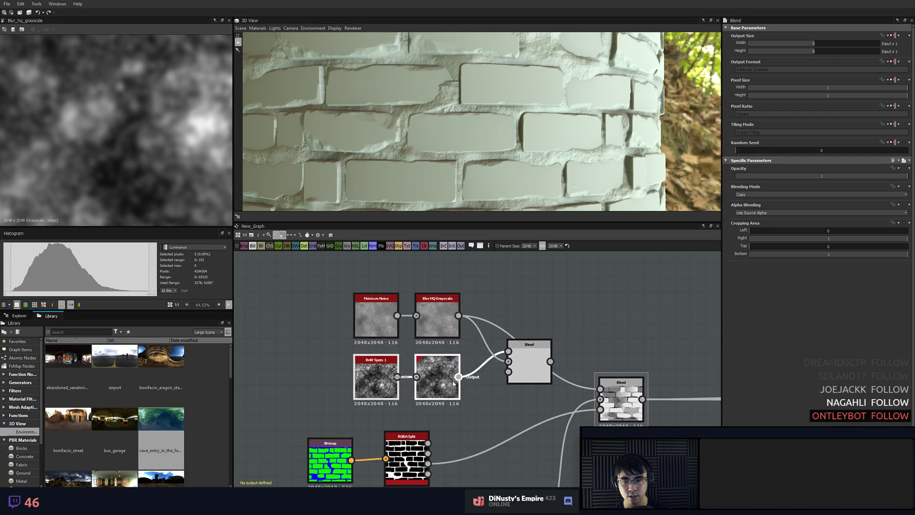
{"action": "left_click_drag", "start_coordinate": [454, 389], "coordinate": [454, 284]}
{"action": "left_click_drag", "start_coordinate": [357, 379], "coordinate": [439, 331]}
{"action": "left_click_drag", "start_coordinate": [527, 362], "coordinate": [527, 346]}
- Reroute the mortar Blend's Foreground input to come from the new noise Blend, and preview the noise Blend
{"action": "scroll", "coordinate": [596, 339], "scroll_direction": "up", "scroll_amount": 3}
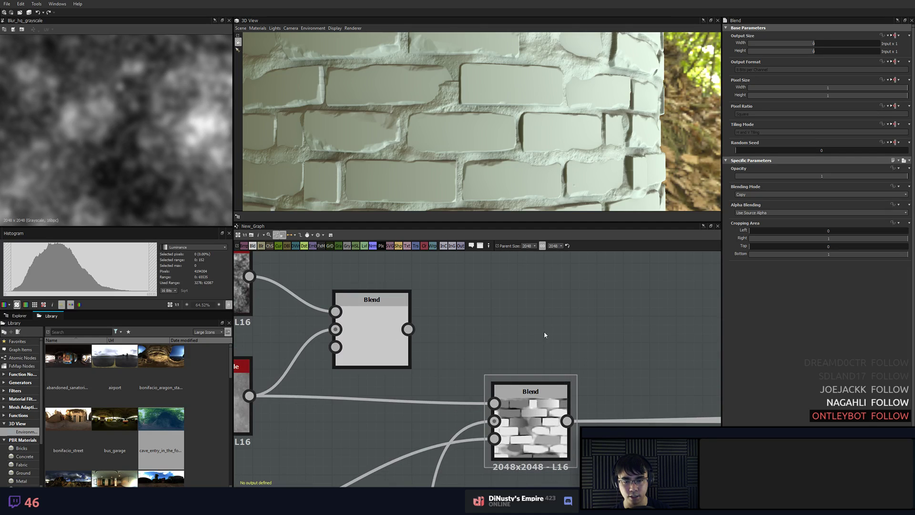
{"action": "left_click_drag", "start_coordinate": [496, 406], "coordinate": [494, 404]}
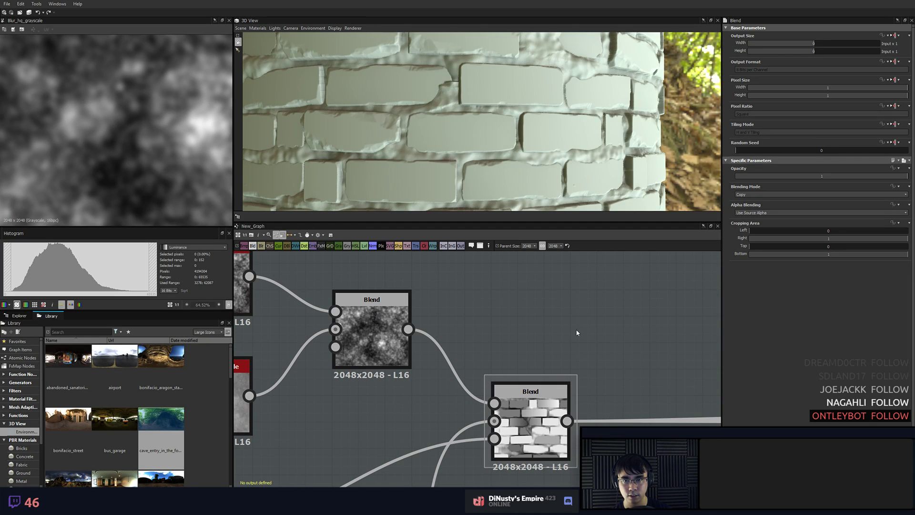
{"action": "double_click", "coordinate": [370, 339]}
{"action": "middle_click_drag", "start_coordinate": [516, 310], "coordinate": [557, 306]}
{"action": "scroll", "coordinate": [185, 157], "scroll_direction": "down", "scroll_amount": 2}
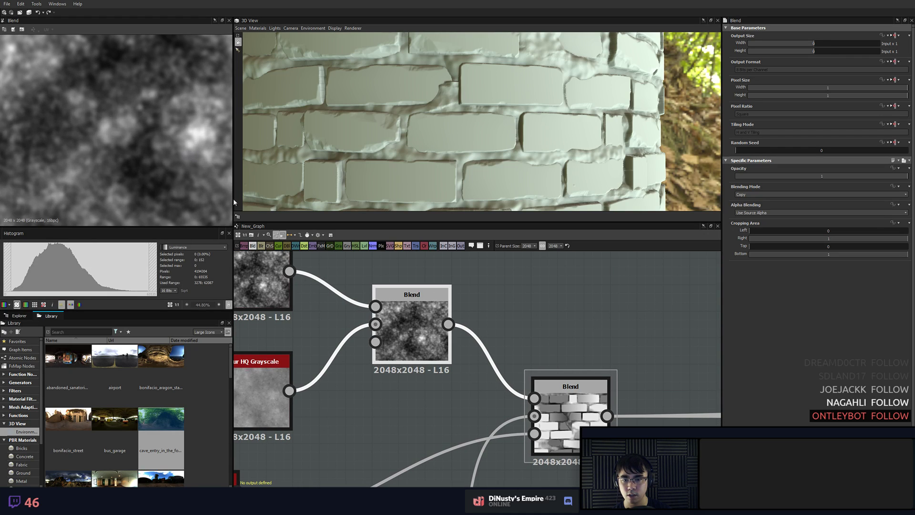
- Try the Max (Lighten) blending mode on the noise Blend and inspect the combined pattern
{"action": "left_click", "coordinate": [770, 195]}
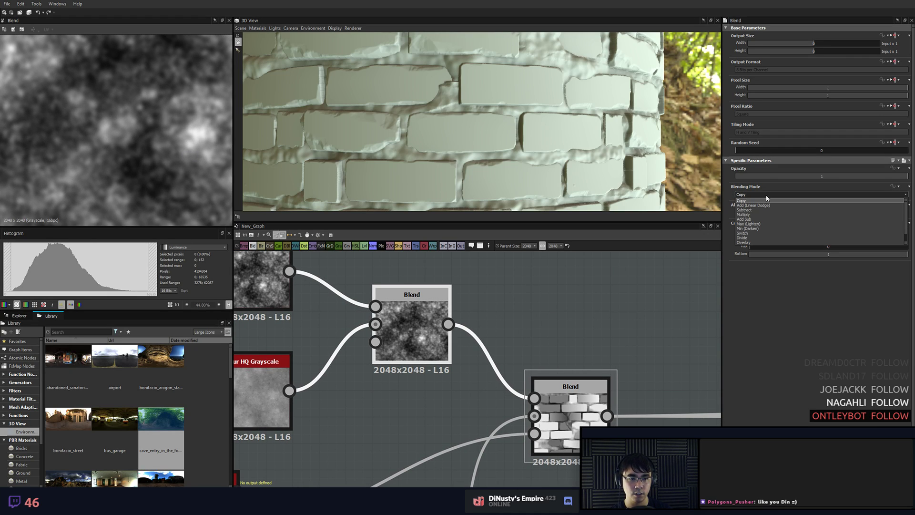
{"action": "left_click", "coordinate": [771, 224]}
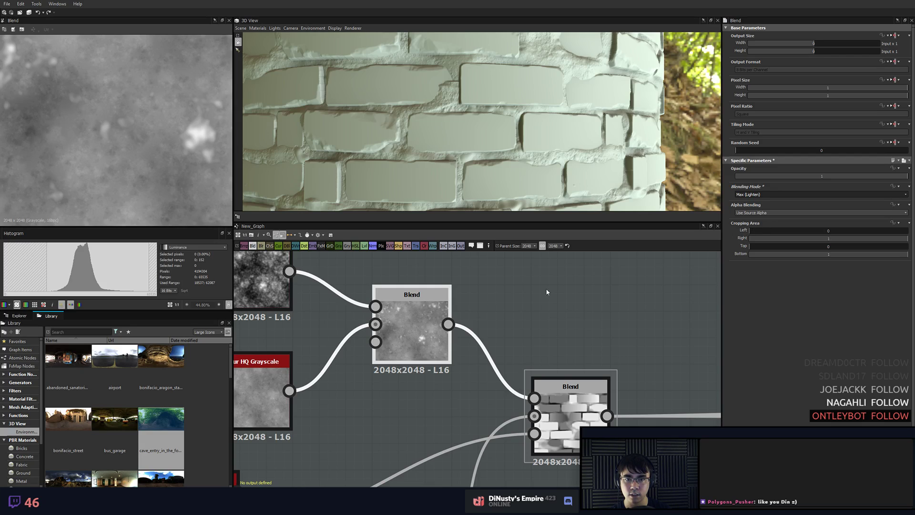
{"action": "scroll", "coordinate": [106, 155], "scroll_direction": "down", "scroll_amount": 7}
{"action": "scroll", "coordinate": [128, 142], "scroll_direction": "up", "scroll_amount": 6}
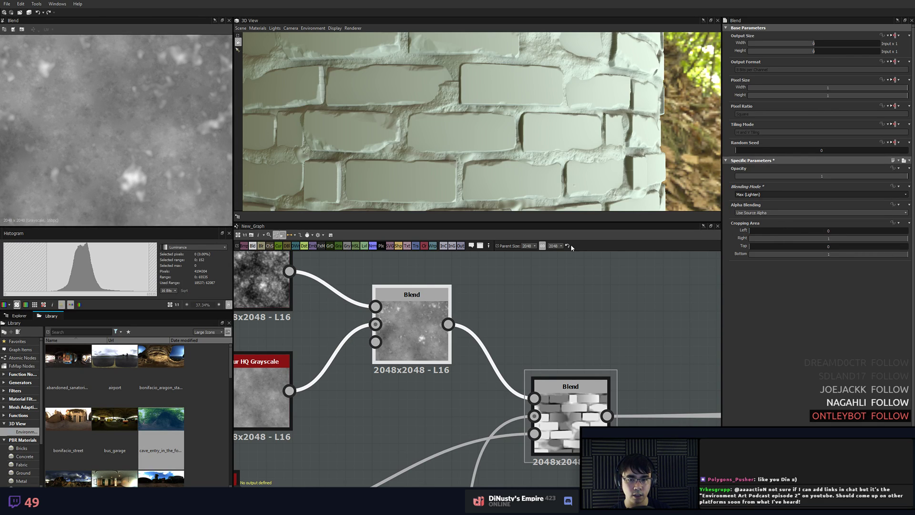
- Compare the noise Blend's Min (Darken), Divide and Screen blending modes, and set it to Soft Light
{"action": "middle_click_drag", "start_coordinate": [415, 343], "coordinate": [470, 362]}
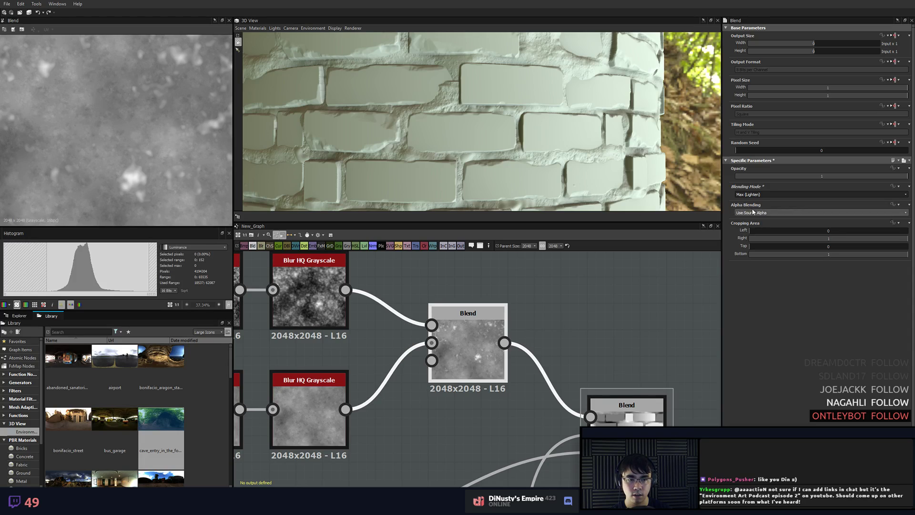
{"action": "scroll", "coordinate": [764, 194], "scroll_direction": "down", "scroll_amount": 1}
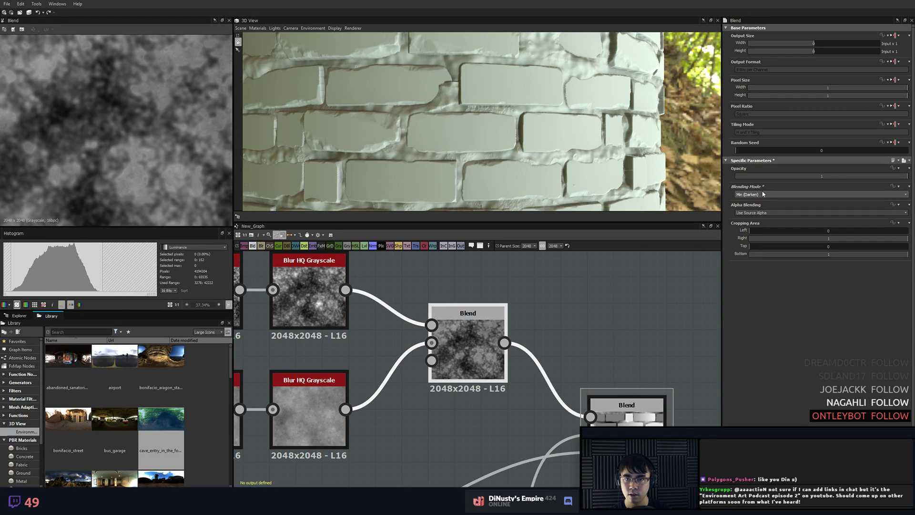
{"action": "scroll", "coordinate": [763, 193], "scroll_direction": "down", "scroll_amount": 3}
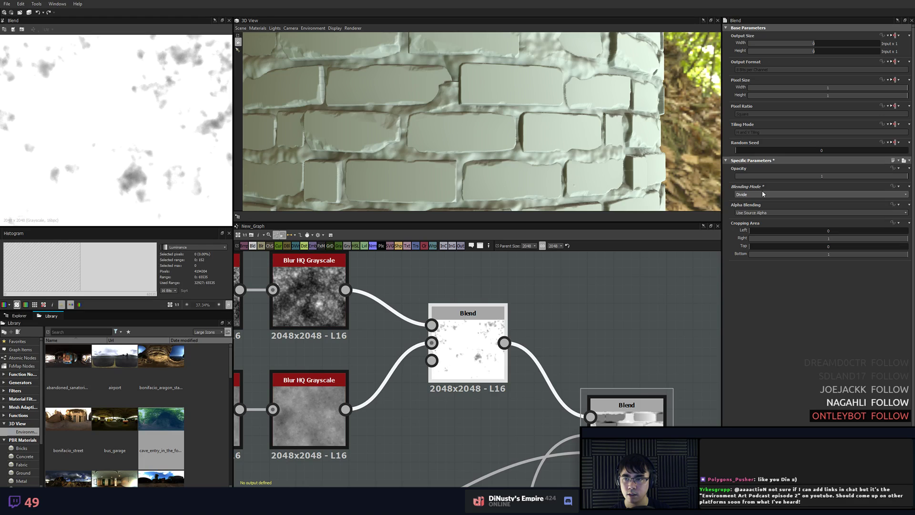
{"action": "scroll", "coordinate": [763, 194], "scroll_direction": "down", "scroll_amount": 1}
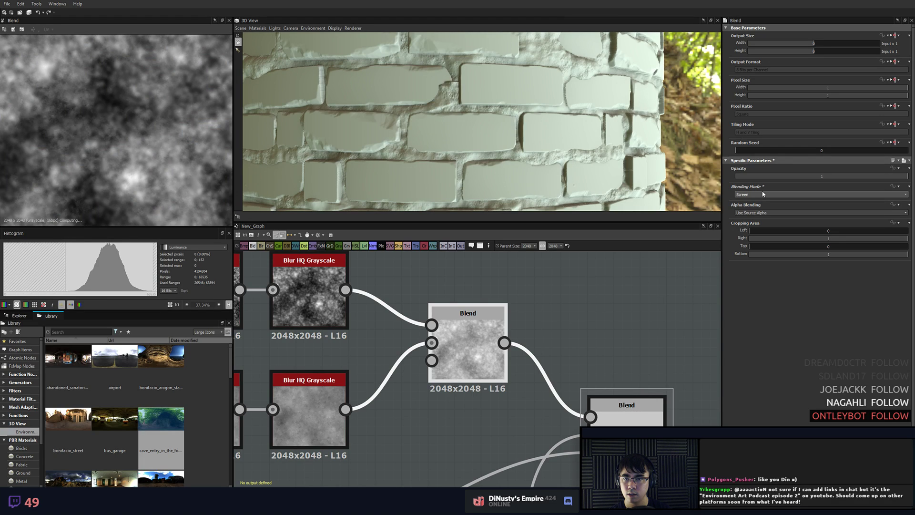
{"action": "scroll", "coordinate": [763, 194], "scroll_direction": "down", "scroll_amount": 1}
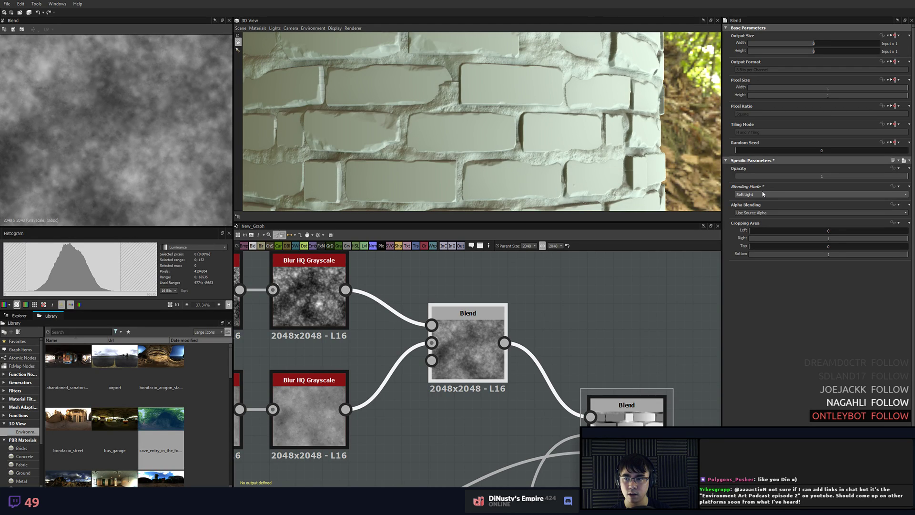
- Set the BnW Spots 1 node's Scale to 2 and the Intensity of its Blur HQ Grayscale to 5.03
{"action": "middle_click_drag", "start_coordinate": [473, 267], "coordinate": [603, 277]}
{"action": "left_click", "coordinate": [331, 305]}
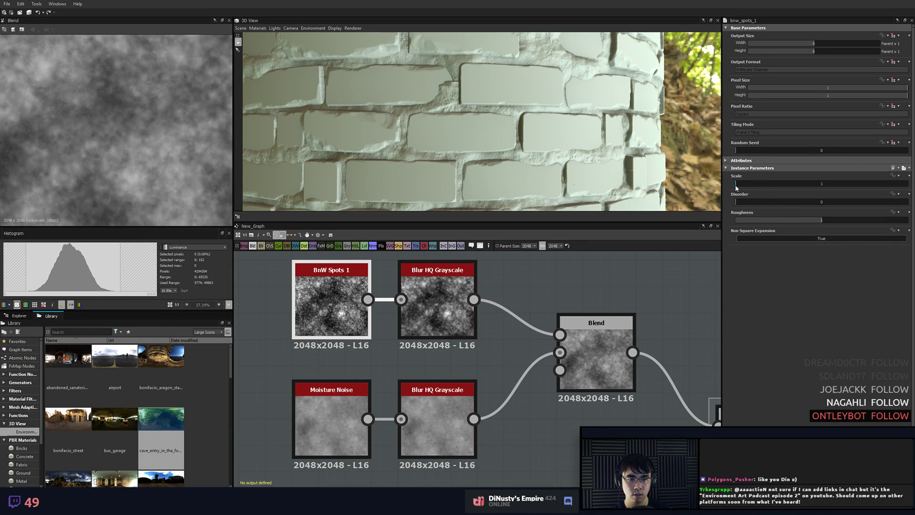
{"action": "left_click_drag", "start_coordinate": [736, 188], "coordinate": [757, 184]}
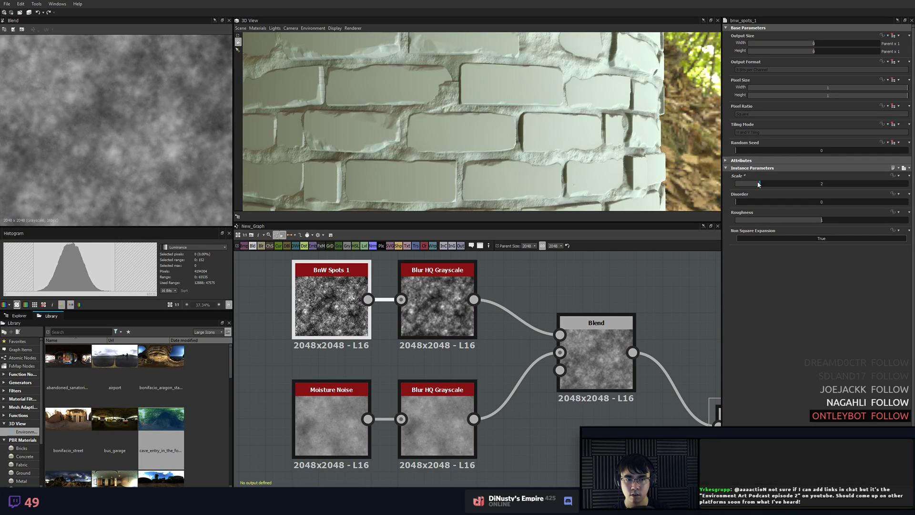
{"action": "left_click", "coordinate": [437, 291]}
{"action": "left_click", "coordinate": [791, 184]}
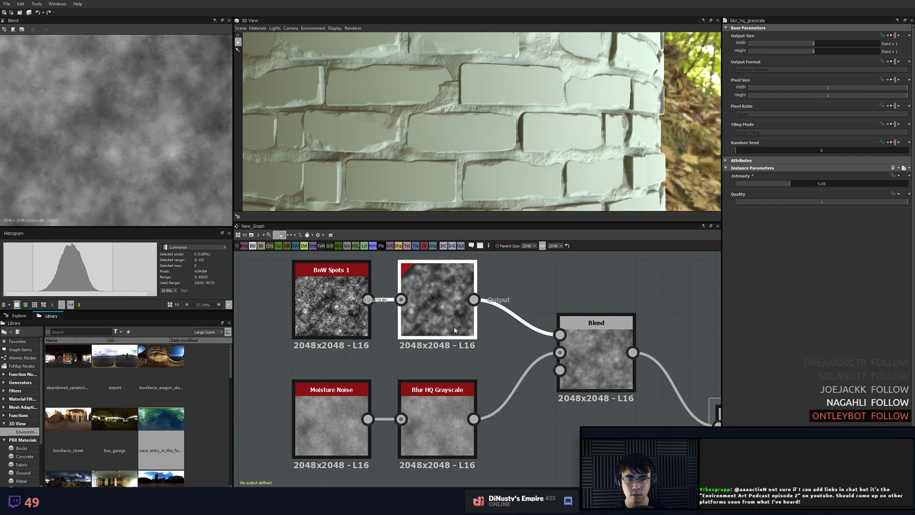
- Test a lower Opacity on the noise Blend, raise it to nearly full, and change its blending mode to Overlay
{"action": "left_click", "coordinate": [596, 362]}
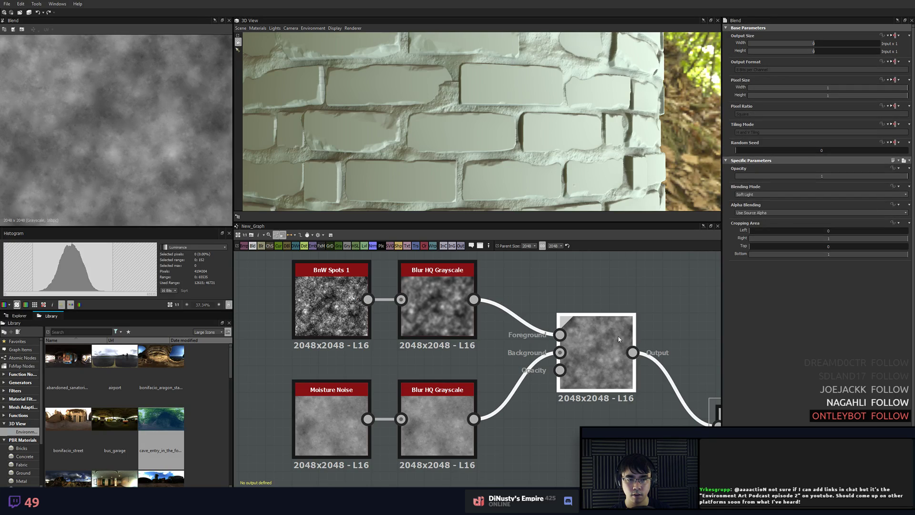
{"action": "left_click", "coordinate": [775, 176]}
{"action": "left_click", "coordinate": [820, 176]}
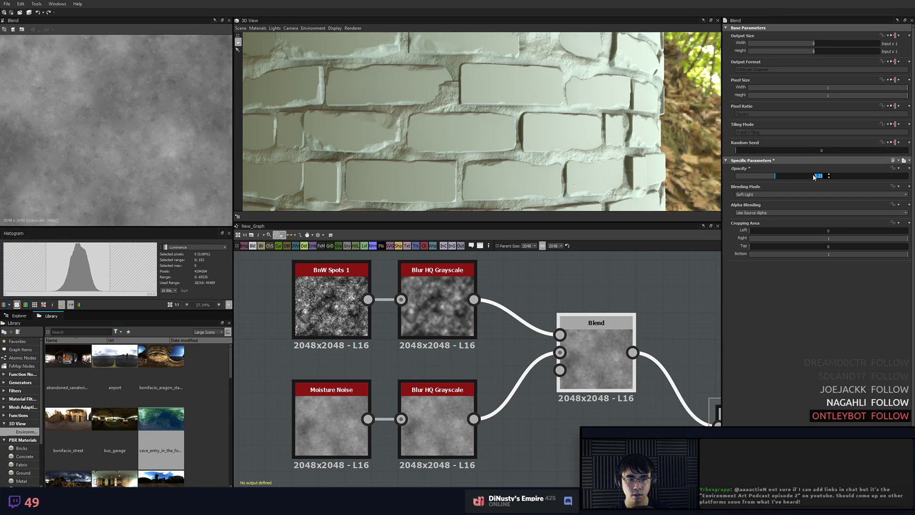
{"action": "left_click", "coordinate": [906, 177]}
{"action": "left_click", "coordinate": [825, 195]}
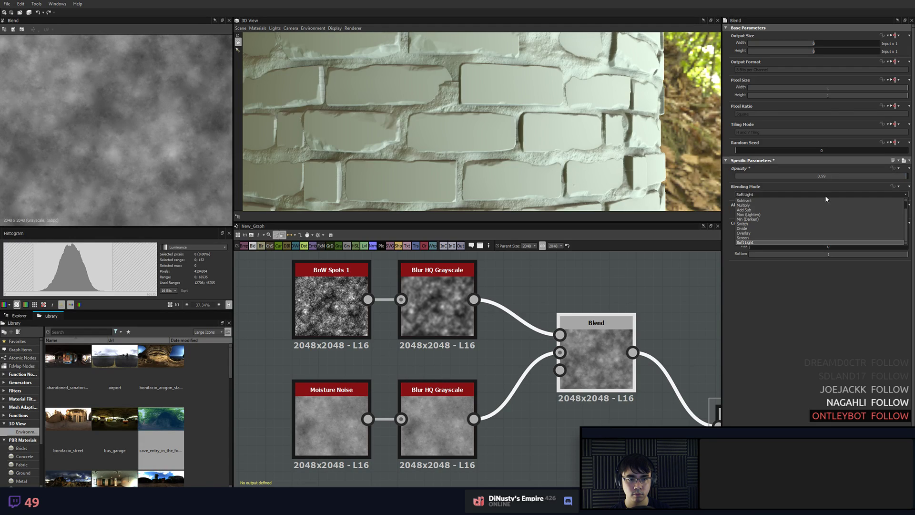
{"action": "left_click", "coordinate": [825, 195]}
{"action": "scroll", "coordinate": [825, 196], "scroll_direction": "up", "scroll_amount": 2}
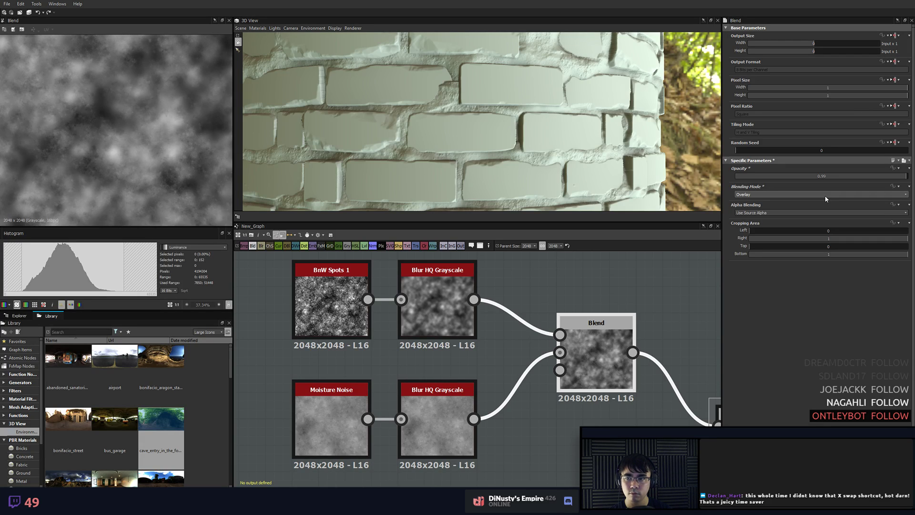
- Examine the masked Blend's brick-and-mortar height result closely in 2D and on the cylinder preview
{"action": "scroll", "coordinate": [479, 135], "scroll_direction": "down", "scroll_amount": 4}
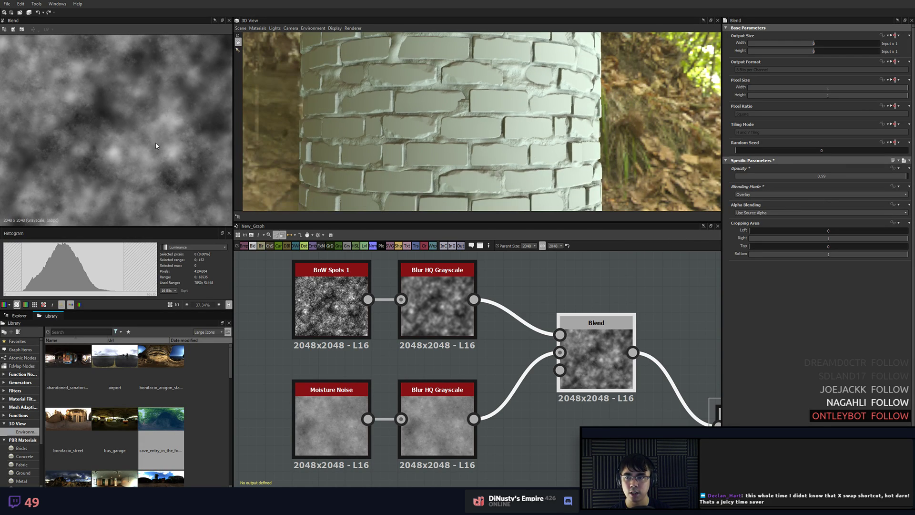
{"action": "scroll", "coordinate": [156, 124], "scroll_direction": "down", "scroll_amount": 2}
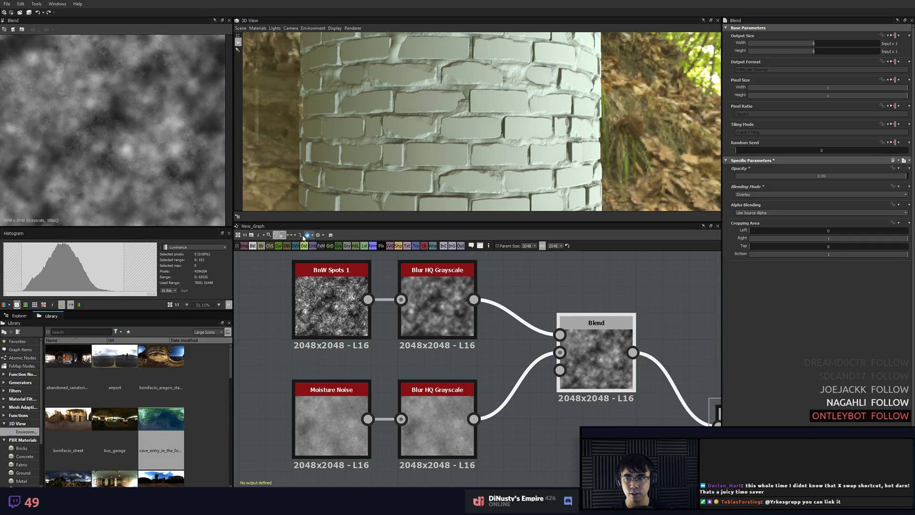
{"action": "scroll", "coordinate": [119, 133], "scroll_direction": "down", "scroll_amount": 4}
{"action": "middle_click_drag", "start_coordinate": [647, 347], "coordinate": [379, 260]}
{"action": "double_click", "coordinate": [487, 362]}
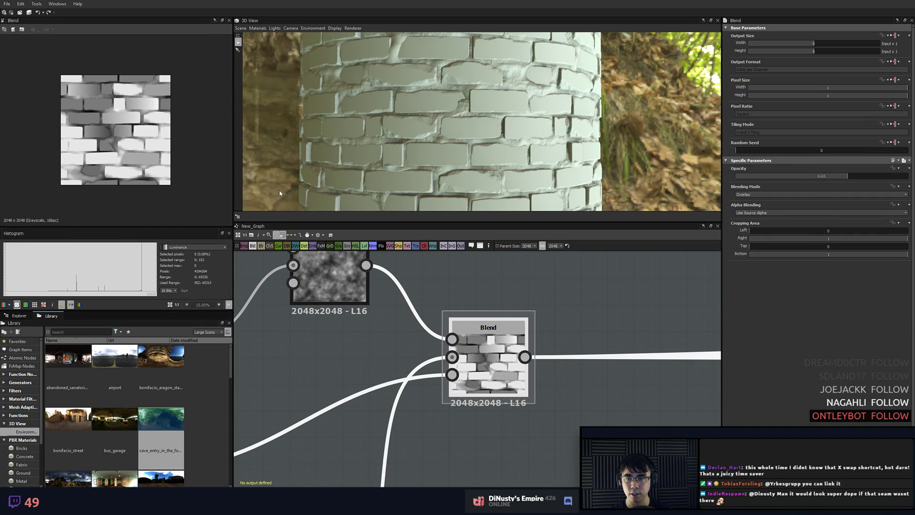
{"action": "scroll", "coordinate": [81, 149], "scroll_direction": "up", "scroll_amount": 12}
{"action": "scroll", "coordinate": [81, 149], "scroll_direction": "down", "scroll_amount": 5}
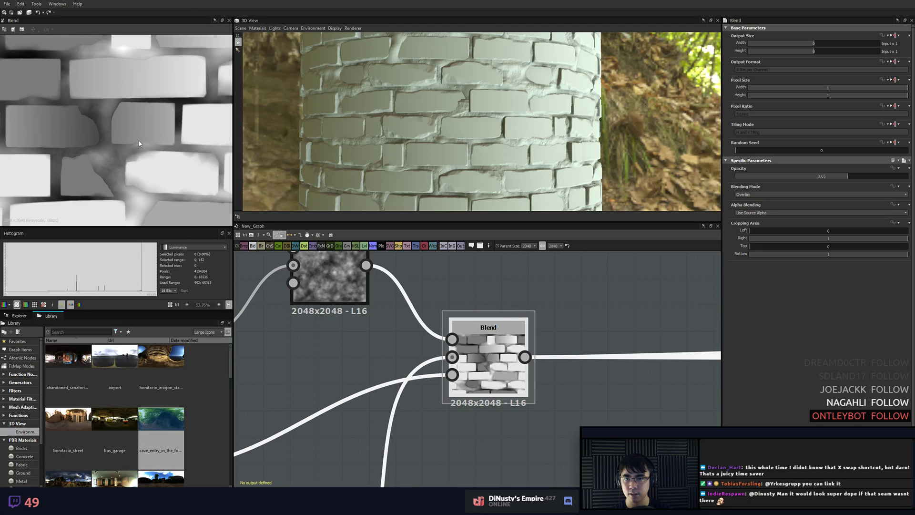
{"action": "left_click_drag", "start_coordinate": [499, 121], "coordinate": [476, 149]}
{"action": "scroll", "coordinate": [479, 128], "scroll_direction": "up", "scroll_amount": 3}
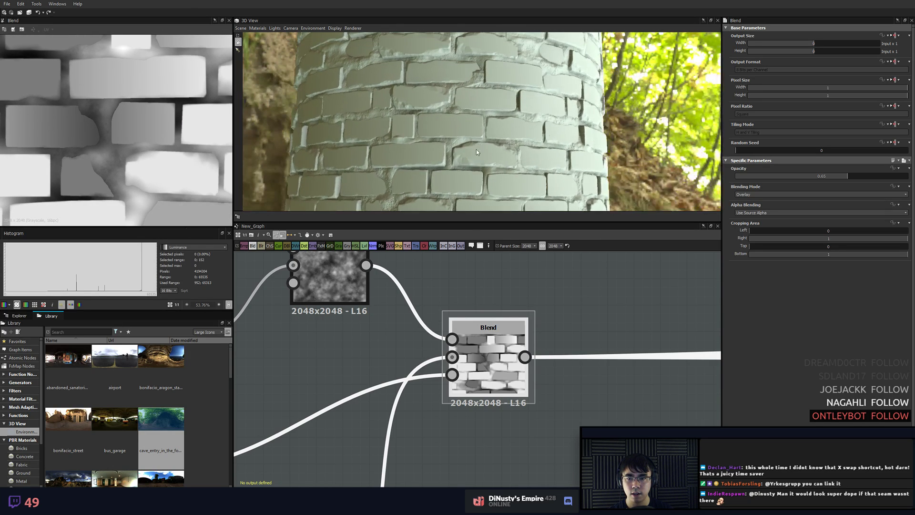
{"action": "middle_click_drag", "start_coordinate": [476, 150], "coordinate": [521, 154]}
{"action": "scroll", "coordinate": [393, 326], "scroll_direction": "down", "scroll_amount": 2}
- Reposition the Moisture Noise node and its Blur HQ Grayscale with more space between them
{"action": "middle_click_drag", "start_coordinate": [282, 366], "coordinate": [542, 371]}
{"action": "scroll", "coordinate": [367, 301], "scroll_direction": "up", "scroll_amount": 4}
{"action": "left_click", "coordinate": [329, 316]}
{"action": "scroll", "coordinate": [425, 327], "scroll_direction": "down", "scroll_amount": 2}
{"action": "left_click_drag", "start_coordinate": [456, 352], "coordinate": [350, 338]}
{"action": "left_click", "coordinate": [567, 343]}
{"action": "left_click_drag", "start_coordinate": [568, 343], "coordinate": [488, 343]}
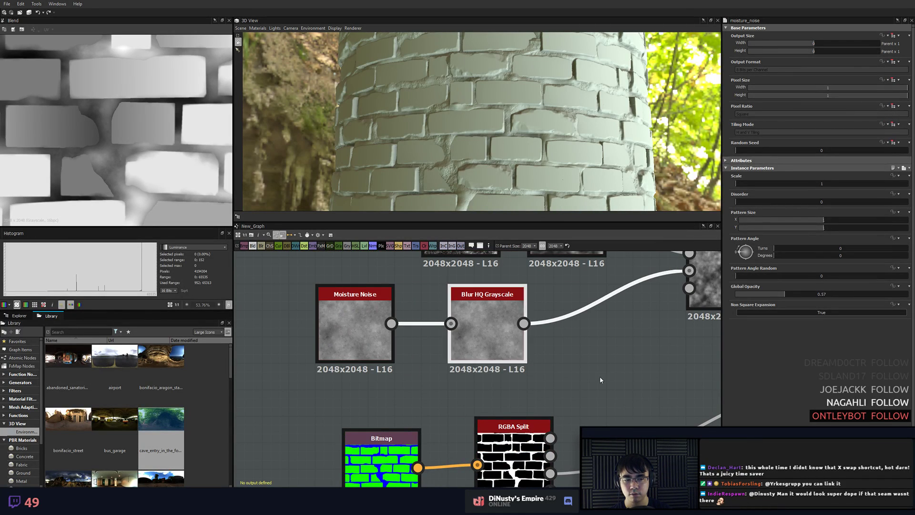
- Review the node network from the noise and ID map inputs to the Blend, and examine the cylinder's brick surface from another angle
{"action": "scroll", "coordinate": [629, 355], "scroll_direction": "down", "scroll_amount": 1}
{"action": "middle_click_drag", "start_coordinate": [629, 353], "coordinate": [622, 312]}
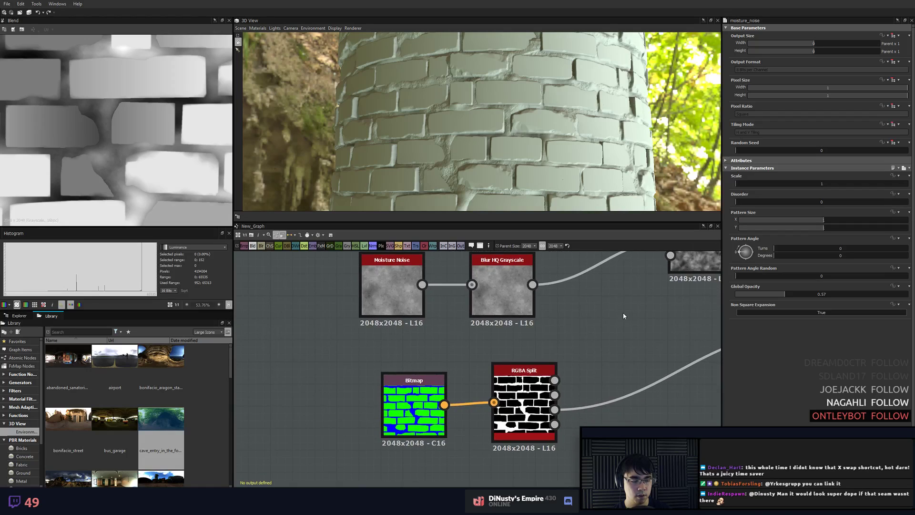
{"action": "middle_click_drag", "start_coordinate": [678, 314], "coordinate": [633, 324]}
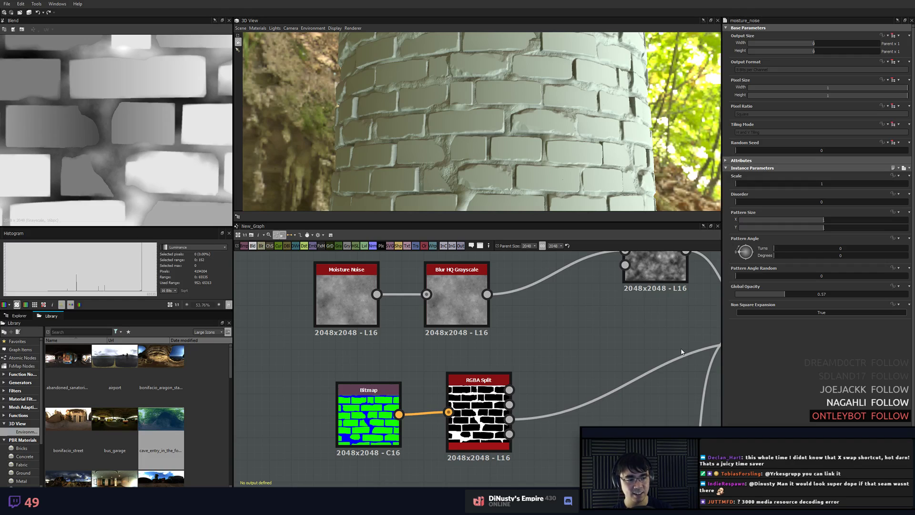
{"action": "scroll", "coordinate": [702, 344], "scroll_direction": "down", "scroll_amount": 1}
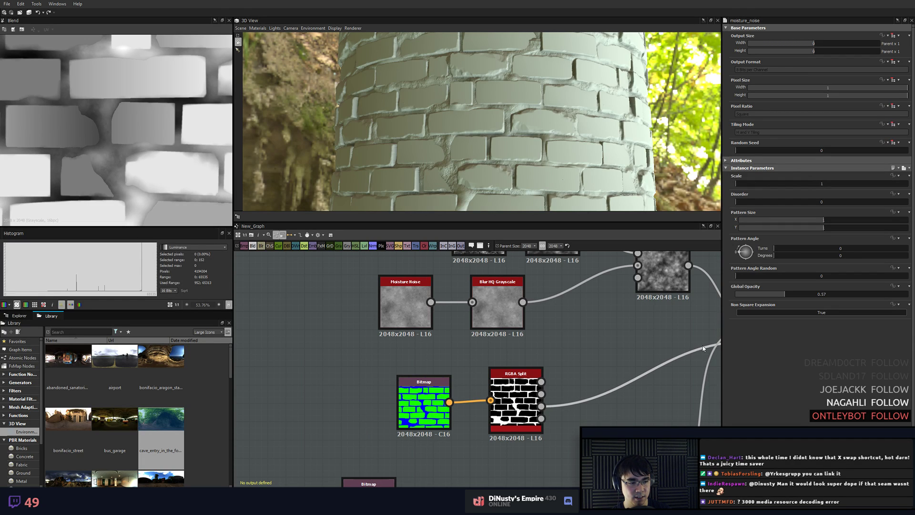
{"action": "middle_click_drag", "start_coordinate": [719, 390], "coordinate": [650, 365]}
{"action": "scroll", "coordinate": [650, 364], "scroll_direction": "down", "scroll_amount": 1}
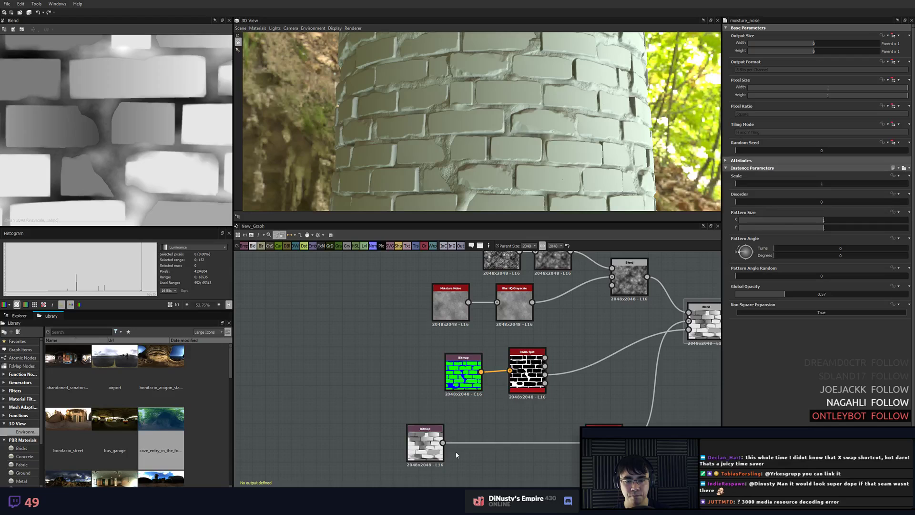
{"action": "scroll", "coordinate": [545, 351], "scroll_direction": "up", "scroll_amount": 3}
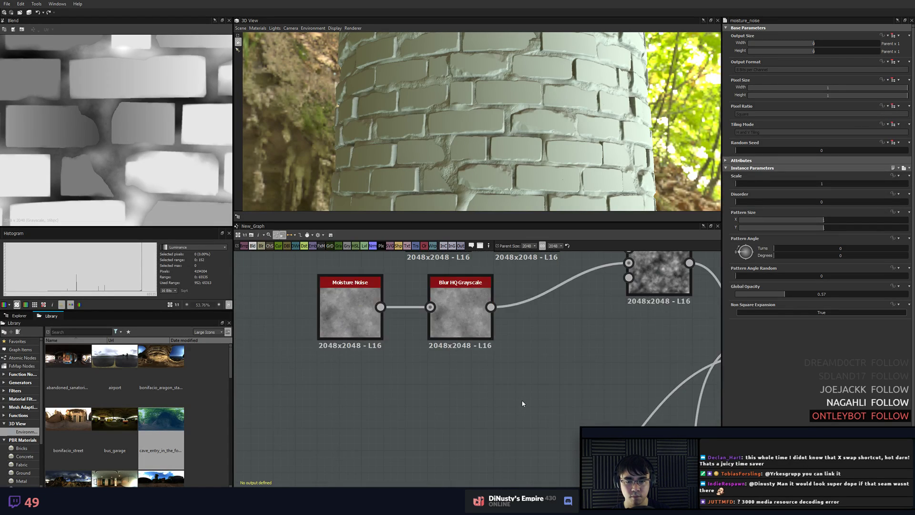
{"action": "scroll", "coordinate": [520, 81], "scroll_direction": "down", "scroll_amount": 3}
{"action": "left_click_drag", "start_coordinate": [520, 82], "coordinate": [524, 138]}
{"action": "scroll", "coordinate": [477, 162], "scroll_direction": "down", "scroll_amount": 2}
{"action": "middle_click_drag", "start_coordinate": [524, 138], "coordinate": [508, 171]}
{"action": "left_click_drag", "start_coordinate": [508, 171], "coordinate": [530, 156]}
{"action": "scroll", "coordinate": [517, 156], "scroll_direction": "up", "scroll_amount": 3}
{"action": "middle_click_drag", "start_coordinate": [580, 328], "coordinate": [388, 345]}
{"action": "scroll", "coordinate": [563, 330], "scroll_direction": "down", "scroll_amount": 3}
{"action": "middle_click_drag", "start_coordinate": [555, 294], "coordinate": [567, 290]}
{"action": "scroll", "coordinate": [568, 292], "scroll_direction": "down", "scroll_amount": 1}
{"action": "scroll", "coordinate": [548, 291], "scroll_direction": "down", "scroll_amount": 2}
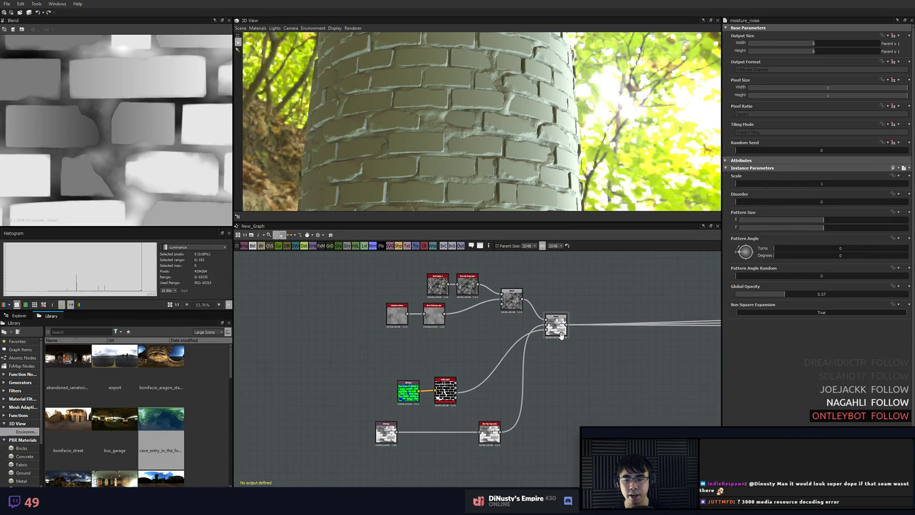
- Add a Uniform Color node in the empty area beyond the RGBA Split, and place a duplicate beneath it
{"action": "scroll", "coordinate": [567, 386], "scroll_direction": "up", "scroll_amount": 4}
{"action": "left_click", "coordinate": [343, 381]}
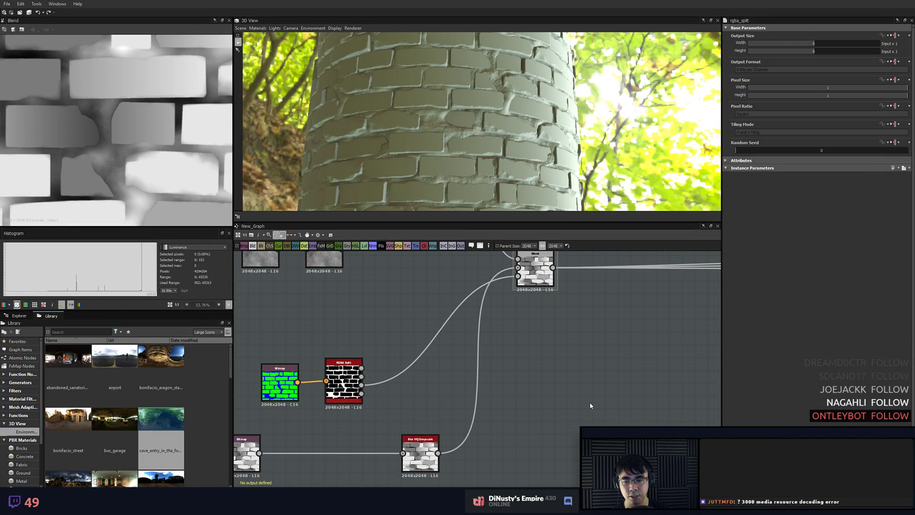
{"action": "middle_click_drag", "start_coordinate": [577, 391], "coordinate": [508, 384]}
{"action": "key", "text": "space"}
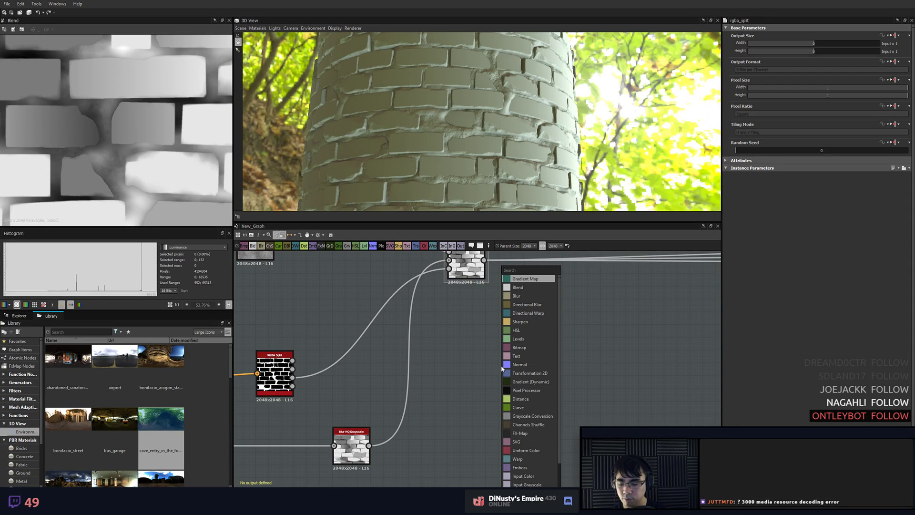
{"action": "left_click", "coordinate": [539, 451]}
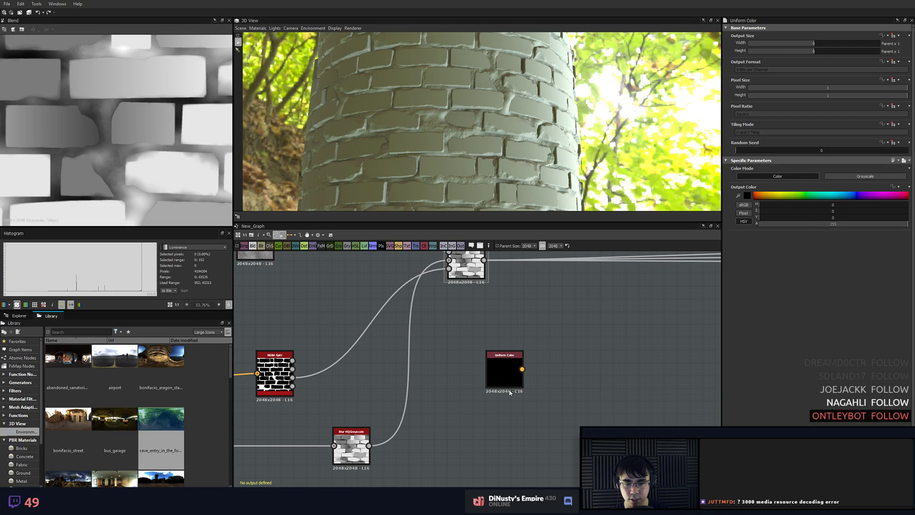
{"action": "left_click", "coordinate": [509, 378]}
{"action": "key", "text": "ctrl+d"}
{"action": "left_click_drag", "start_coordinate": [471, 371], "coordinate": [496, 421]}
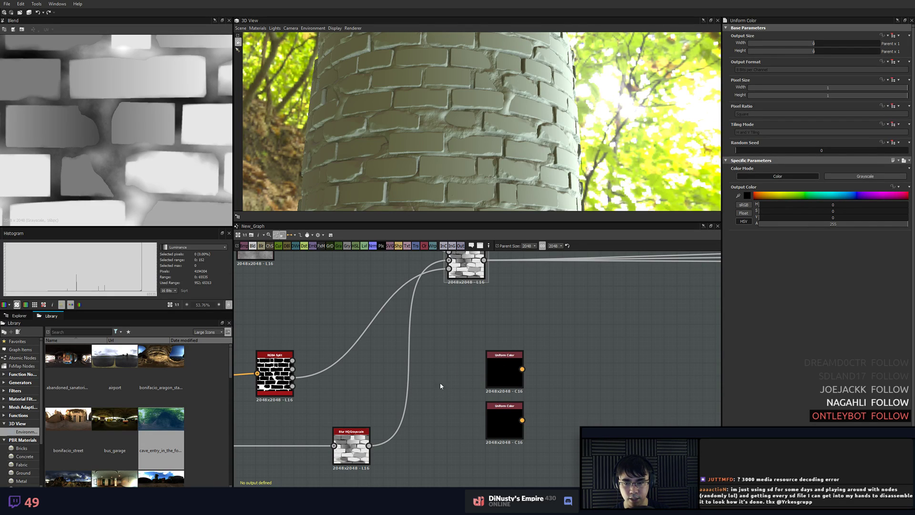
- Add a Blend node and connect the upper Uniform Color as its foreground and the lower one as its background
{"action": "key", "text": "space"}
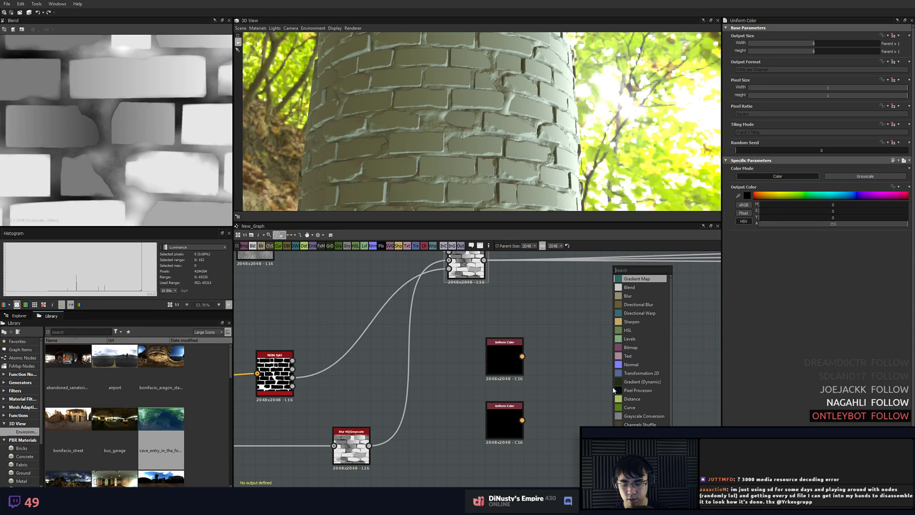
{"action": "type", "text": "blend"}
{"action": "key", "text": "Return"}
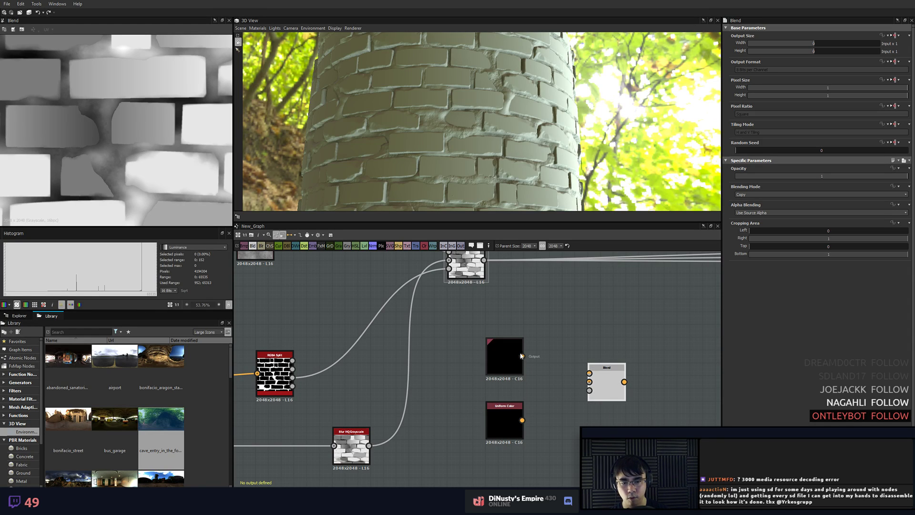
{"action": "left_click_drag", "start_coordinate": [560, 362], "coordinate": [590, 373]}
{"action": "left_click_drag", "start_coordinate": [525, 419], "coordinate": [589, 381]}
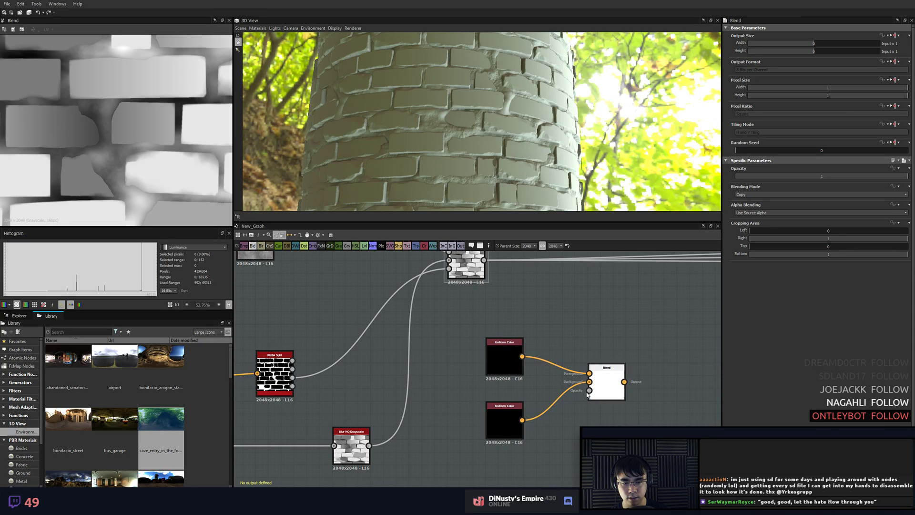
- Preview the RGBA Split's red and green channels, and connect the green channel to the new Blend's Opacity input
{"action": "double_click", "coordinate": [292, 364]}
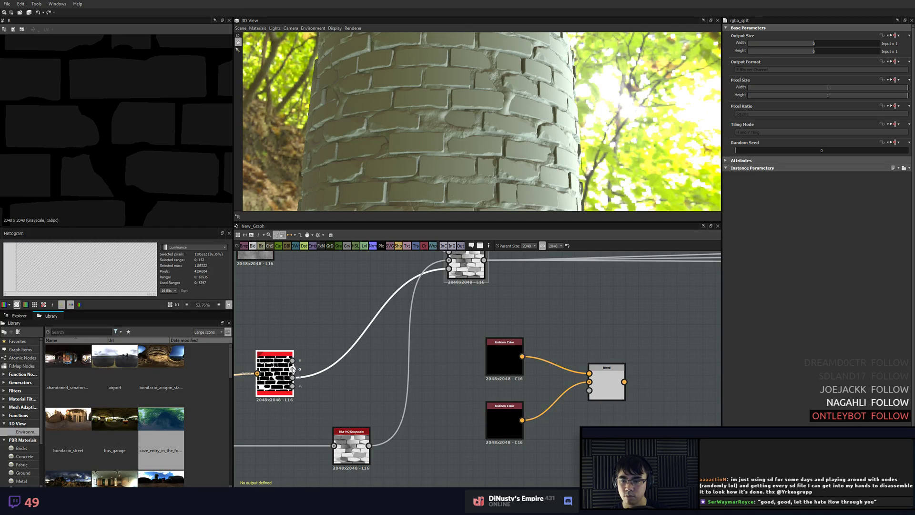
{"action": "left_click", "coordinate": [293, 369]}
{"action": "left_click_drag", "start_coordinate": [594, 386], "coordinate": [590, 390]}
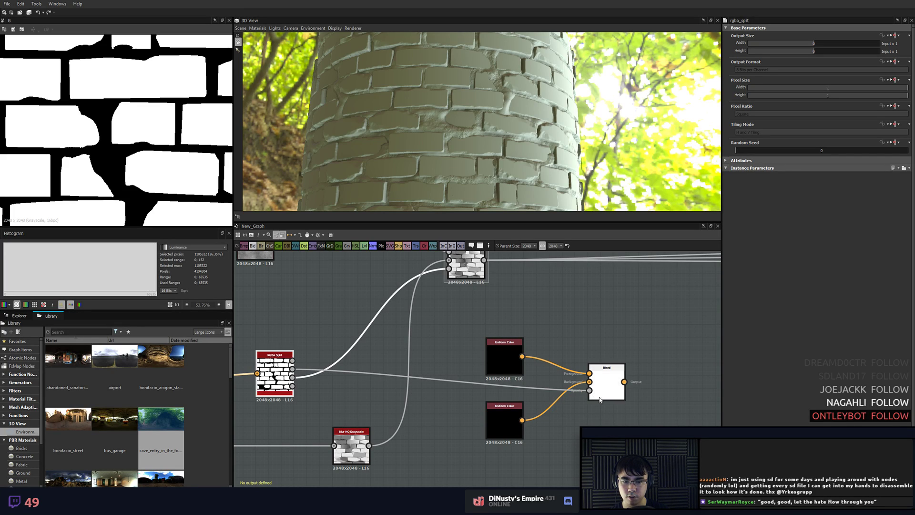
- Switch both Uniform Color nodes to Grayscale mode and preview the new Blend's output
{"action": "double_click", "coordinate": [504, 359]}
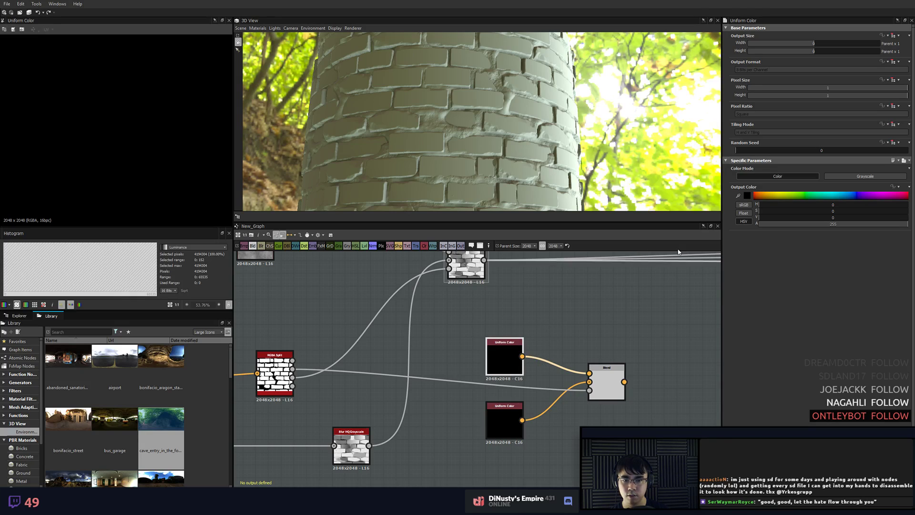
{"action": "left_click", "coordinate": [865, 176]}
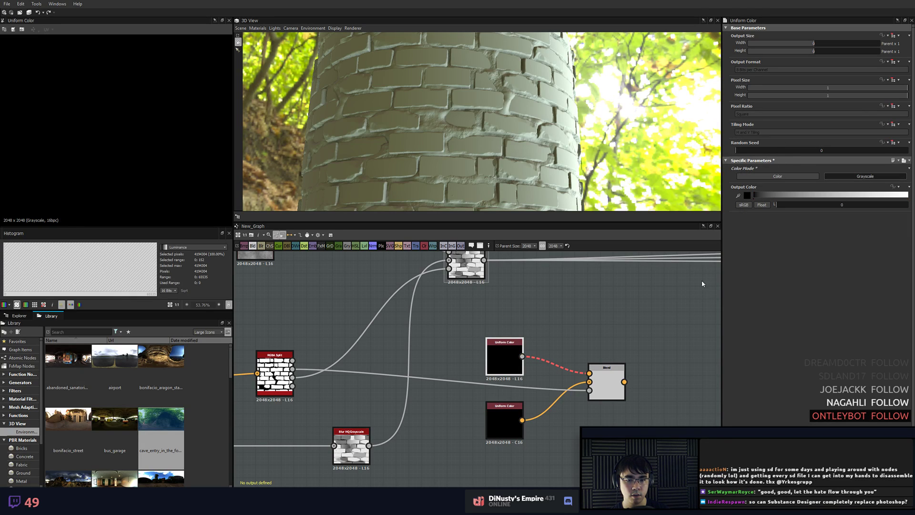
{"action": "left_click", "coordinate": [505, 405]}
{"action": "left_click", "coordinate": [865, 176]}
{"action": "left_click", "coordinate": [622, 306]}
{"action": "left_click", "coordinate": [610, 382]}
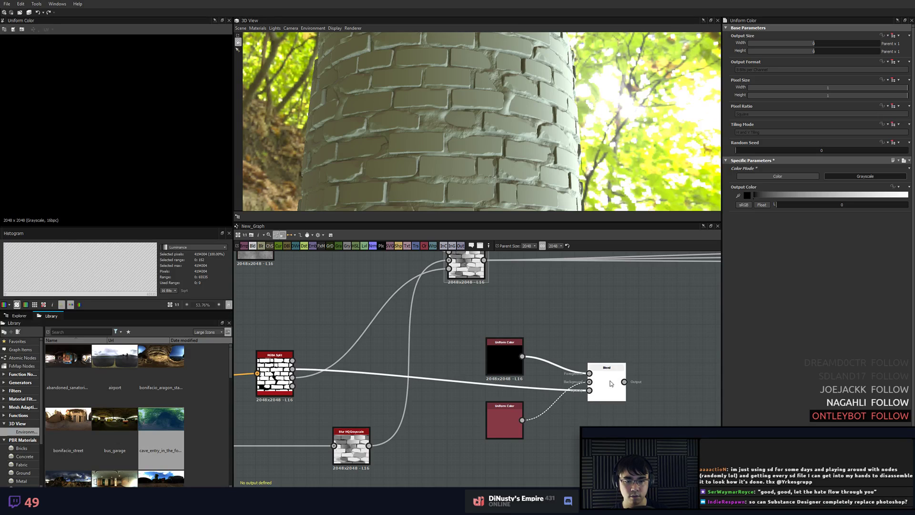
{"action": "double_click", "coordinate": [611, 383]}
- Set the foreground Uniform Color's Output Color to a dark grey for the bricks
{"action": "left_click", "coordinate": [505, 358]}
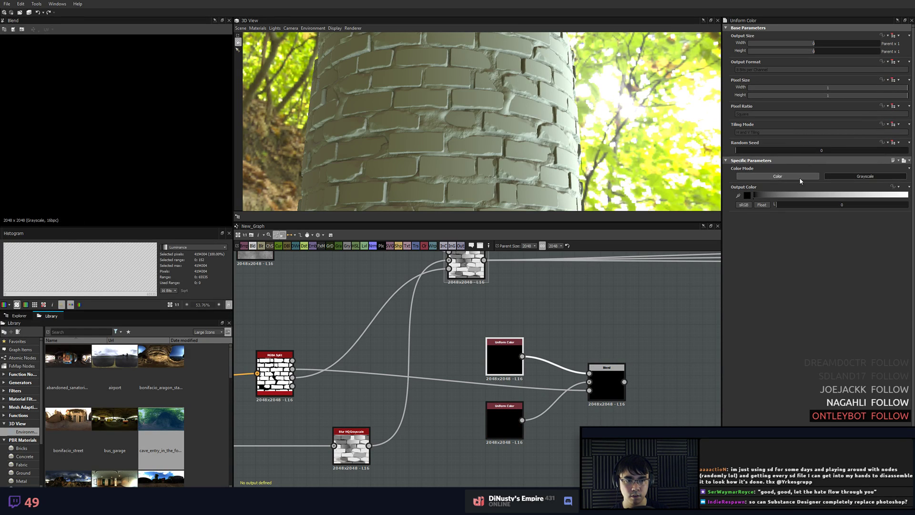
{"action": "left_click", "coordinate": [801, 194]}
{"action": "left_click_drag", "start_coordinate": [801, 194], "coordinate": [807, 195]}
{"action": "left_click", "coordinate": [782, 196]}
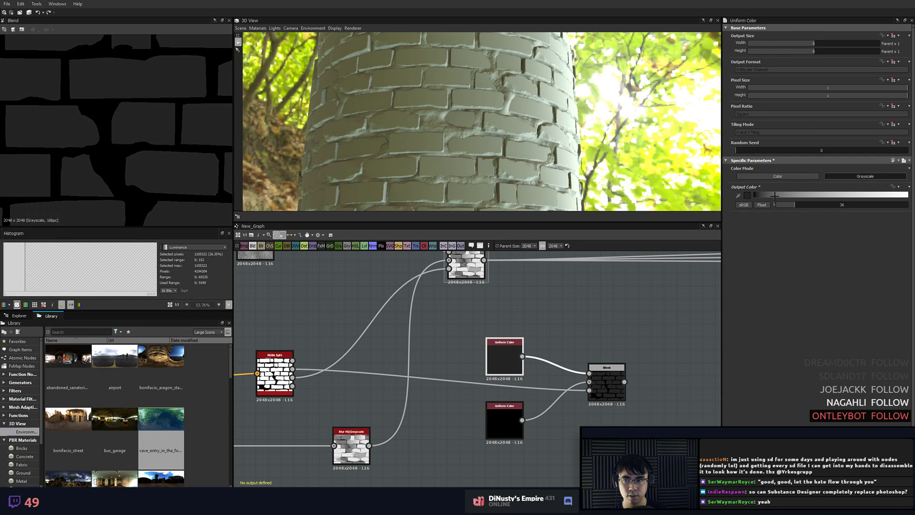
- Set the background Uniform Color's Output Color to a lighter grey of 102 for the mortar
{"action": "left_click", "coordinate": [508, 423]}
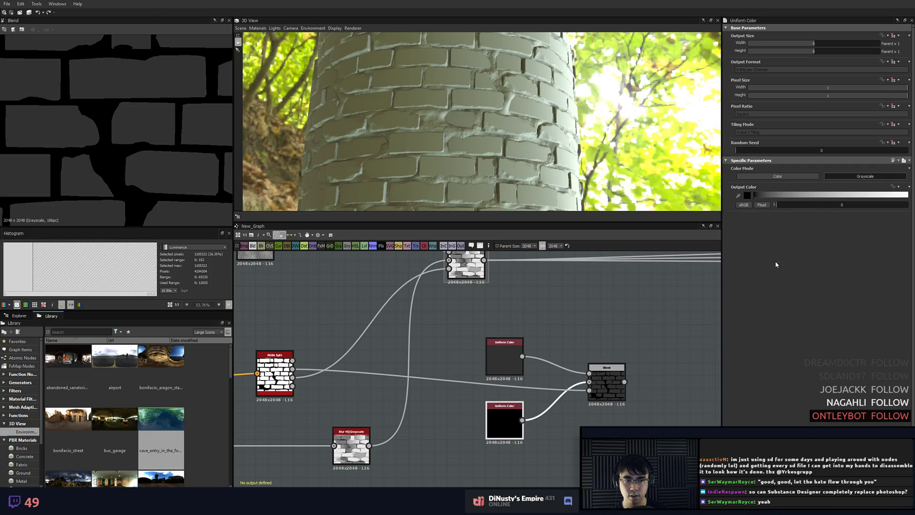
{"action": "left_click", "coordinate": [810, 196]}
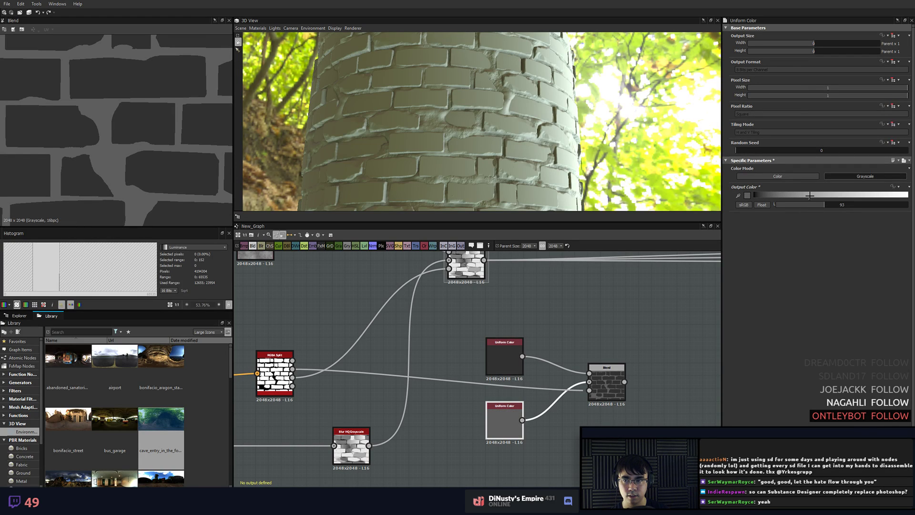
{"action": "left_click", "coordinate": [806, 195]}
{"action": "left_click", "coordinate": [815, 195]}
- Move the new grayscale Blend node closer to the Base Material node
{"action": "scroll", "coordinate": [646, 310], "scroll_direction": "down", "scroll_amount": 3}
{"action": "middle_click_drag", "start_coordinate": [646, 310], "coordinate": [470, 309]}
{"action": "middle_click_drag", "start_coordinate": [408, 304], "coordinate": [396, 309]}
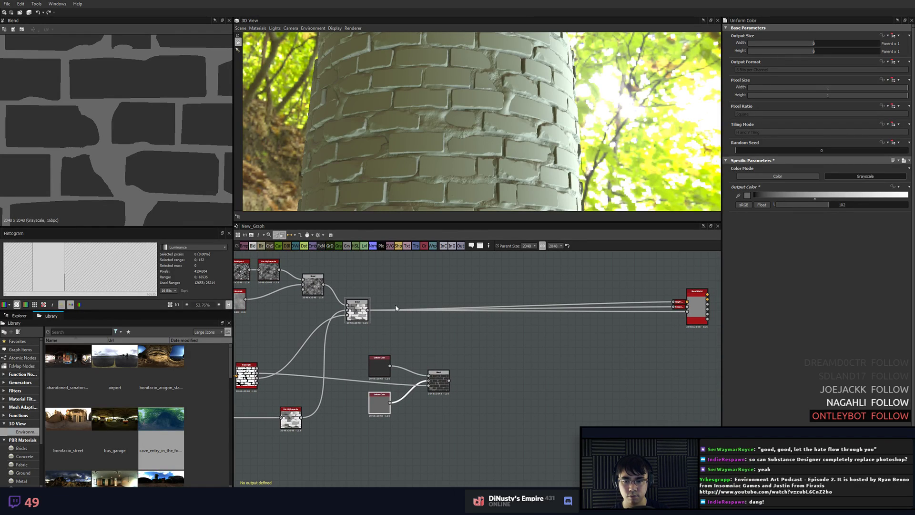
{"action": "left_click_drag", "start_coordinate": [442, 381], "coordinate": [503, 367]}
- Set Roughness to True under the Base Material's User-Defined Maps
{"action": "middle_click_drag", "start_coordinate": [660, 333], "coordinate": [599, 335]}
{"action": "scroll", "coordinate": [601, 333], "scroll_direction": "up", "scroll_amount": 5}
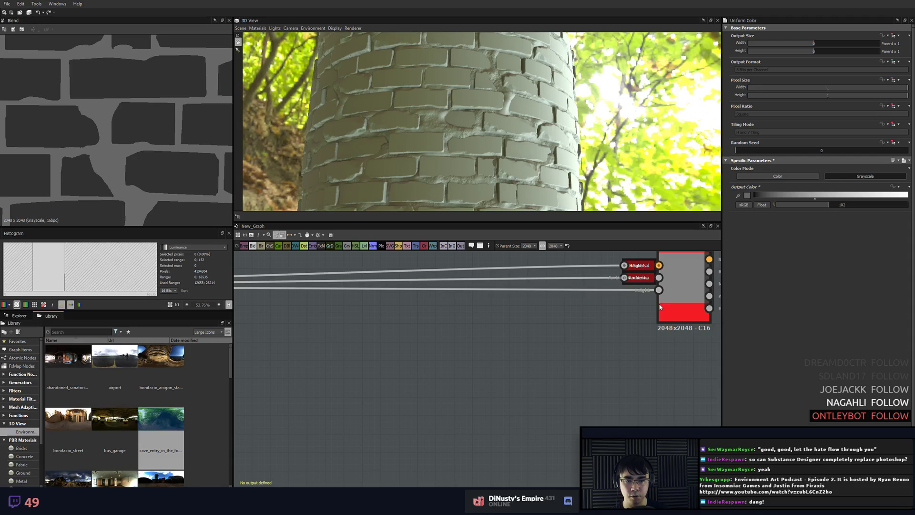
{"action": "left_click", "coordinate": [682, 290]}
{"action": "left_click", "coordinate": [676, 273]}
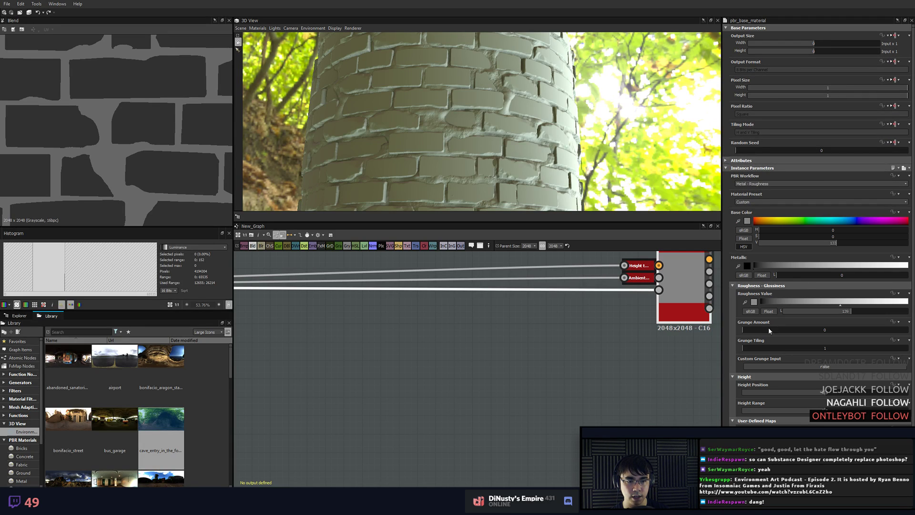
{"action": "scroll", "coordinate": [768, 327], "scroll_direction": "down", "scroll_amount": 1}
{"action": "scroll", "coordinate": [766, 387], "scroll_direction": "down", "scroll_amount": 1}
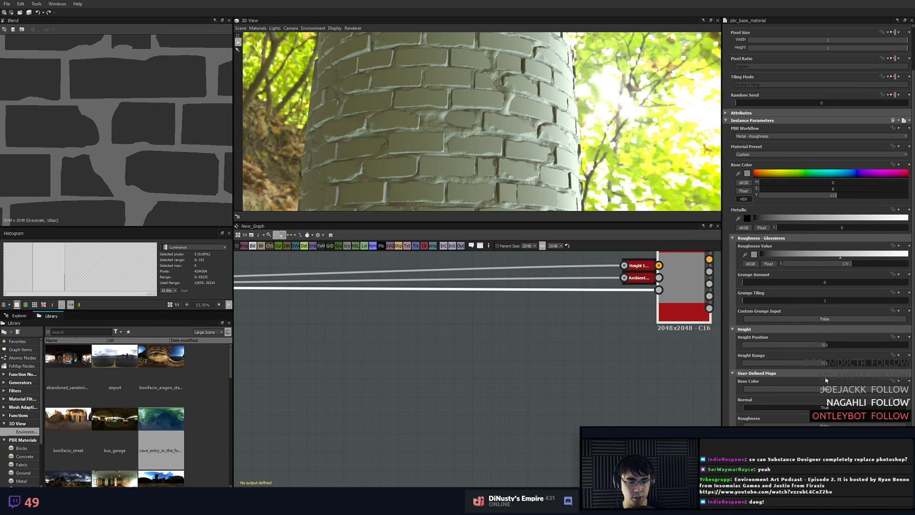
{"action": "left_click", "coordinate": [770, 426]}
{"action": "left_click", "coordinate": [585, 397]}
- Connect the grayscale Blend's output to the Base Material's Roughness input
{"action": "scroll", "coordinate": [572, 395], "scroll_direction": "down", "scroll_amount": 2}
{"action": "scroll", "coordinate": [637, 334], "scroll_direction": "up", "scroll_amount": 2}
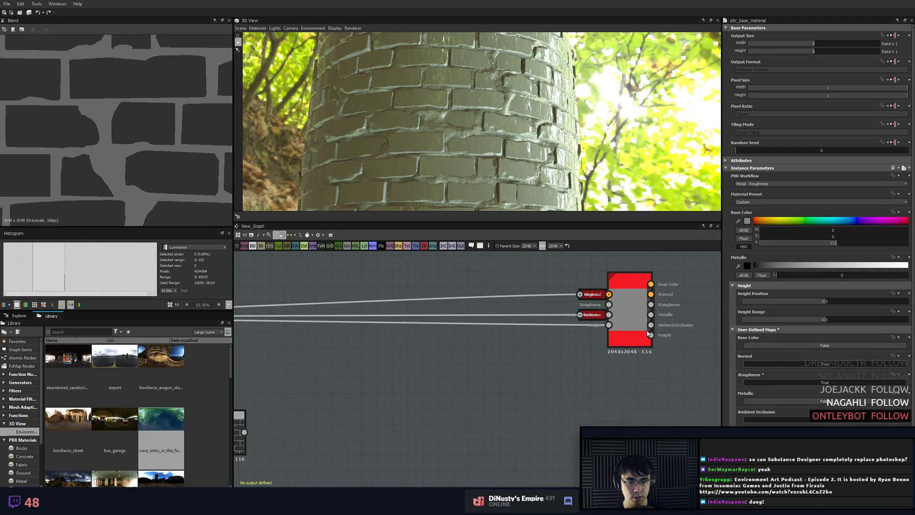
{"action": "middle_click_drag", "start_coordinate": [404, 381], "coordinate": [649, 354]}
{"action": "scroll", "coordinate": [485, 376], "scroll_direction": "down", "scroll_amount": 2}
{"action": "middle_click_drag", "start_coordinate": [484, 375], "coordinate": [420, 385]}
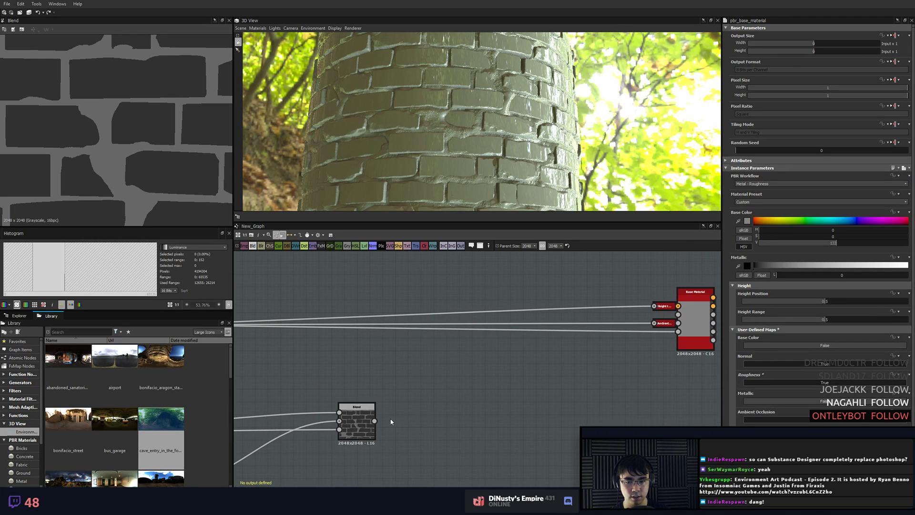
{"action": "left_click_drag", "start_coordinate": [374, 420], "coordinate": [678, 315]}
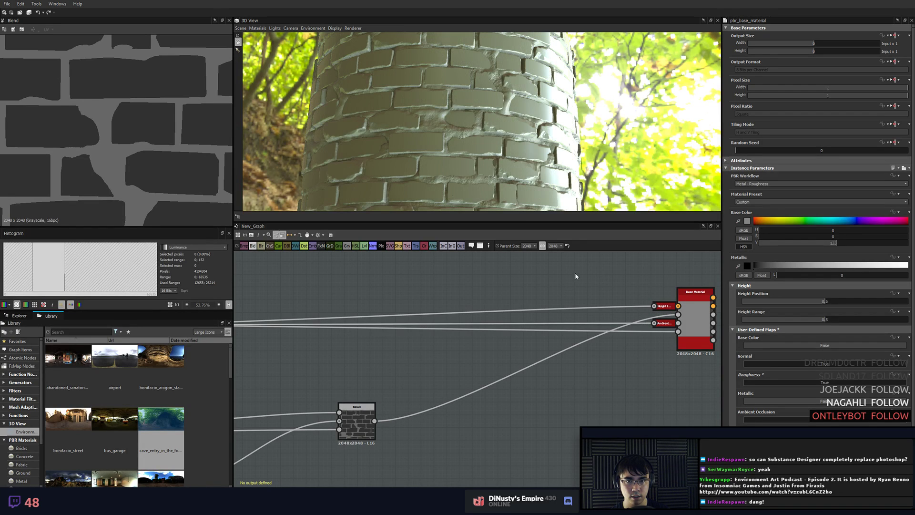
- Move the two grayscale Uniform Color nodes closer to the roughness Blend node, one above and one below its input wires
{"action": "left_click_drag", "start_coordinate": [539, 100], "coordinate": [440, 166]}
{"action": "scroll", "coordinate": [536, 133], "scroll_direction": "up", "scroll_amount": 3}
{"action": "middle_click_drag", "start_coordinate": [283, 440], "coordinate": [481, 345]}
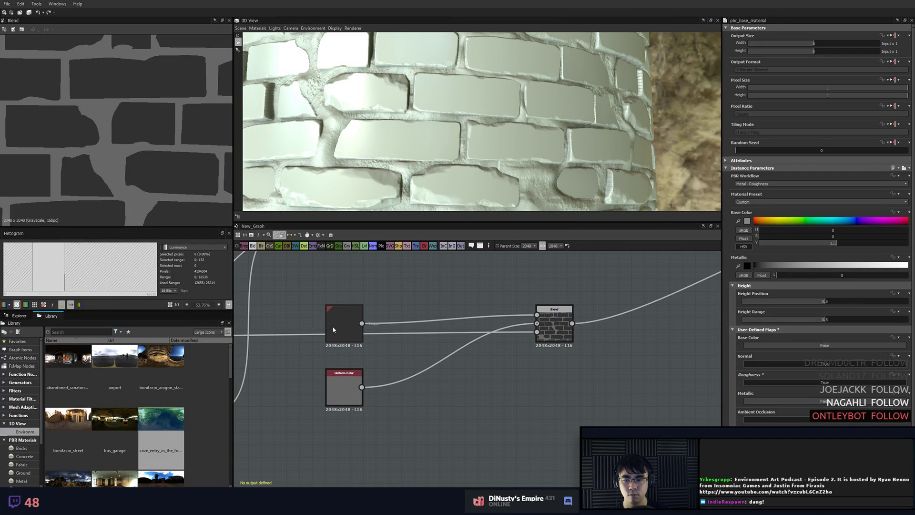
{"action": "left_click_drag", "start_coordinate": [334, 328], "coordinate": [434, 275]}
{"action": "left_click_drag", "start_coordinate": [338, 385], "coordinate": [432, 371]}
- Try lighter roughness greys, setting Output Color to 79 on the foreground Uniform Color and 124 on the background one
{"action": "left_click", "coordinate": [446, 274]}
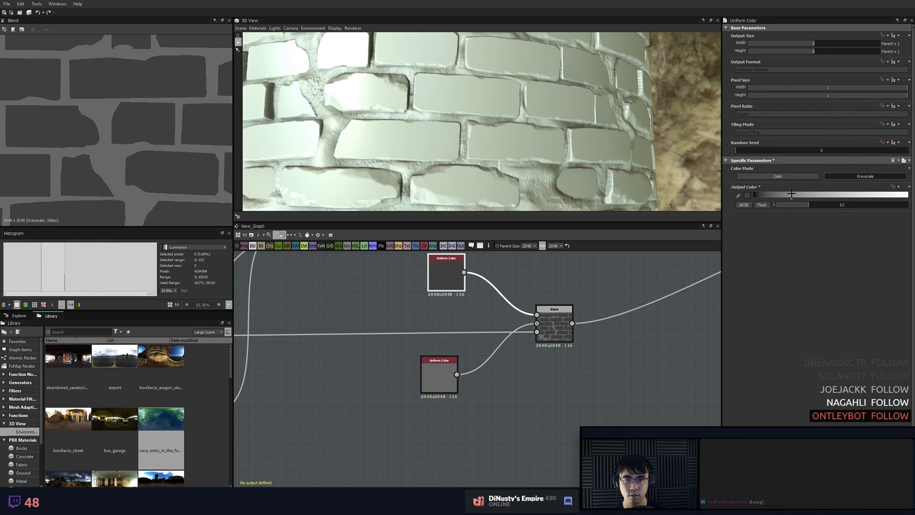
{"action": "left_click_drag", "start_coordinate": [791, 194], "coordinate": [801, 198]}
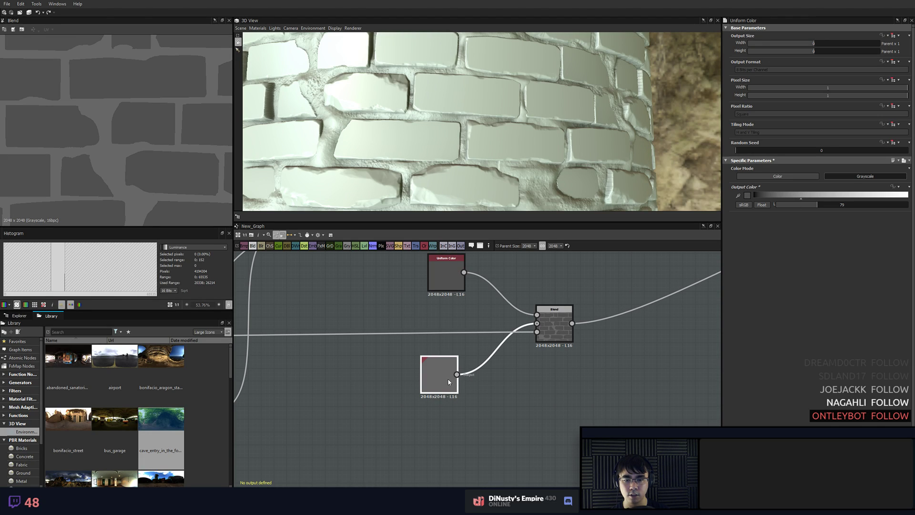
{"action": "left_click_drag", "start_coordinate": [795, 196], "coordinate": [806, 196]}
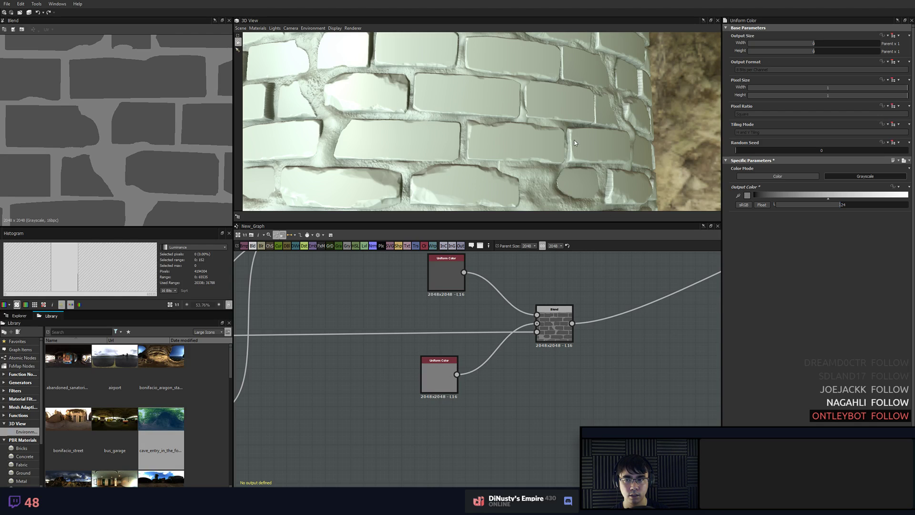
- Set Output Color to 114 on the foreground brick Uniform Color and 162 on the background mortar Uniform Color
{"action": "scroll", "coordinate": [575, 143], "scroll_direction": "down", "scroll_amount": 5}
{"action": "left_click_drag", "start_coordinate": [574, 143], "coordinate": [437, 207]}
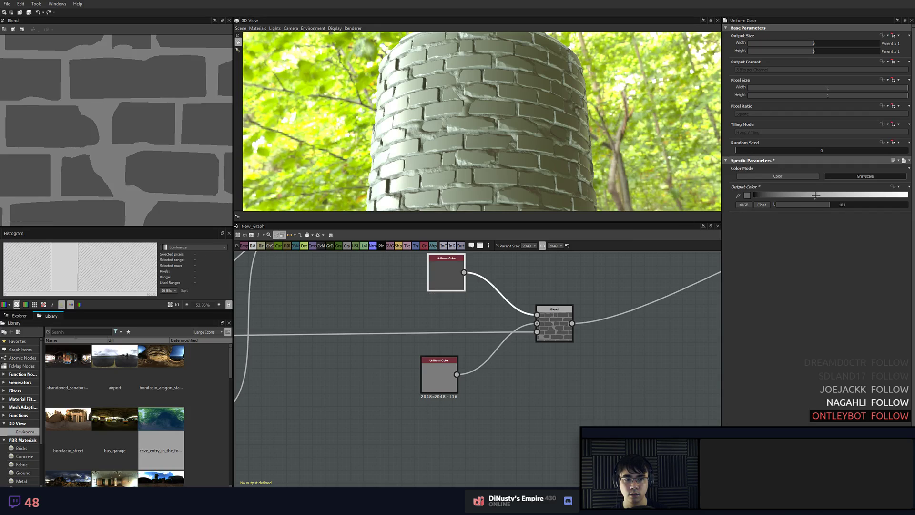
{"action": "left_click_drag", "start_coordinate": [816, 195], "coordinate": [822, 195]}
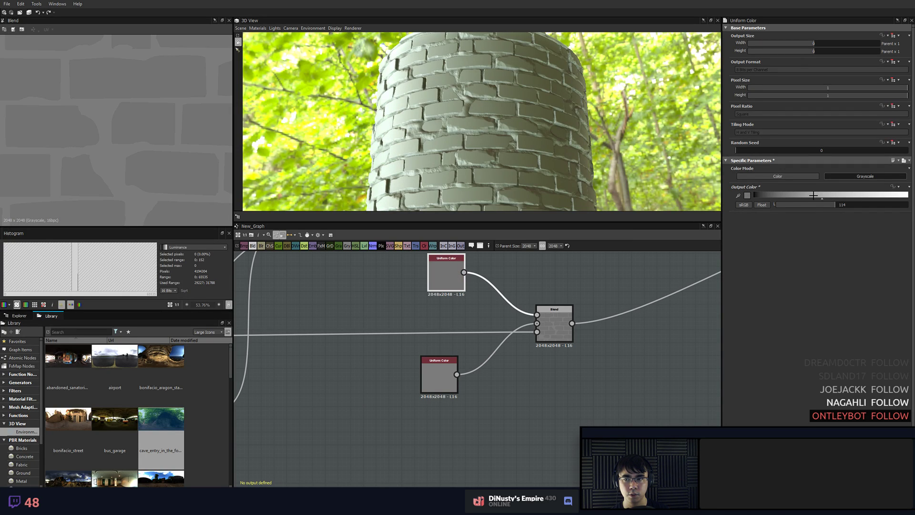
{"action": "left_click", "coordinate": [434, 387]}
{"action": "left_click", "coordinate": [860, 194]}
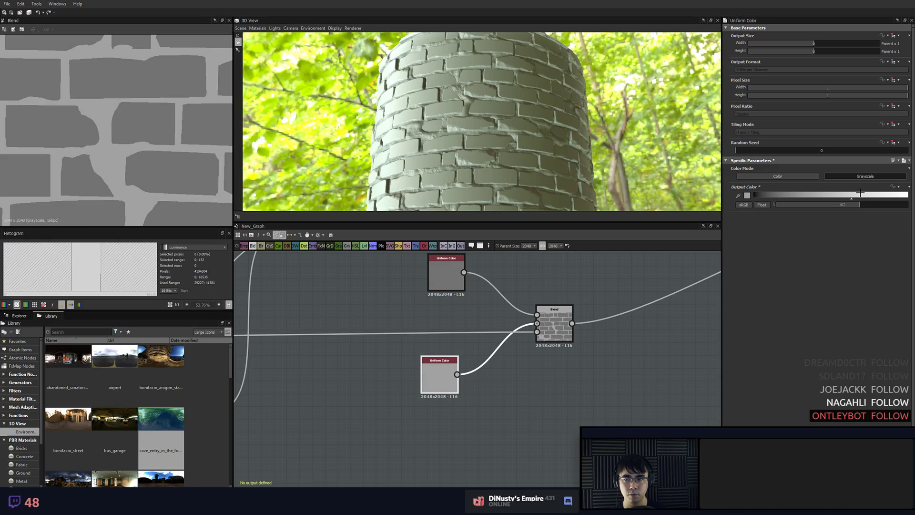
- Preview the ambient occlusion node attached to the Base Material and raise its Height Scale to just under 50 cm
{"action": "left_click_drag", "start_coordinate": [677, 157], "coordinate": [532, 180]}
{"action": "middle_click_drag", "start_coordinate": [623, 275], "coordinate": [537, 301]}
{"action": "scroll", "coordinate": [537, 301], "scroll_direction": "down", "scroll_amount": 6}
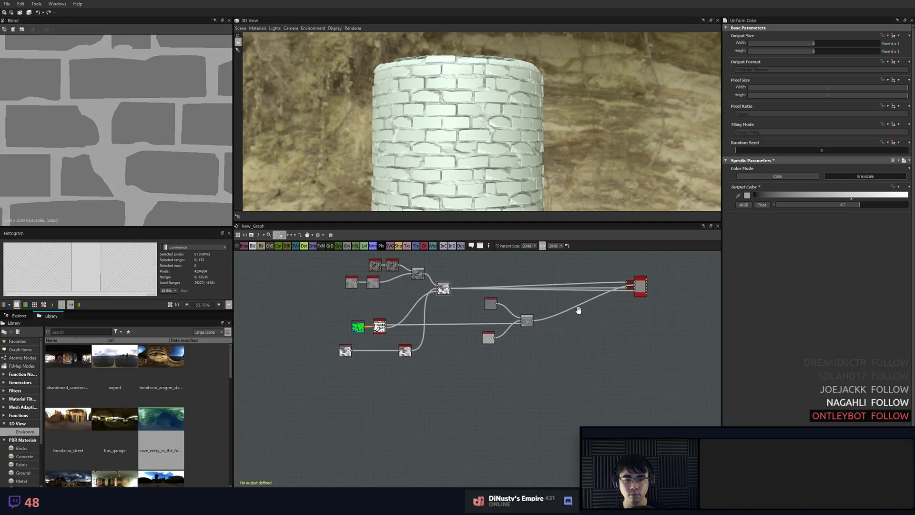
{"action": "scroll", "coordinate": [525, 304], "scroll_direction": "up", "scroll_amount": 5}
{"action": "scroll", "coordinate": [384, 280], "scroll_direction": "down", "scroll_amount": 3}
{"action": "scroll", "coordinate": [539, 286], "scroll_direction": "up", "scroll_amount": 3}
{"action": "double_click", "coordinate": [517, 334]}
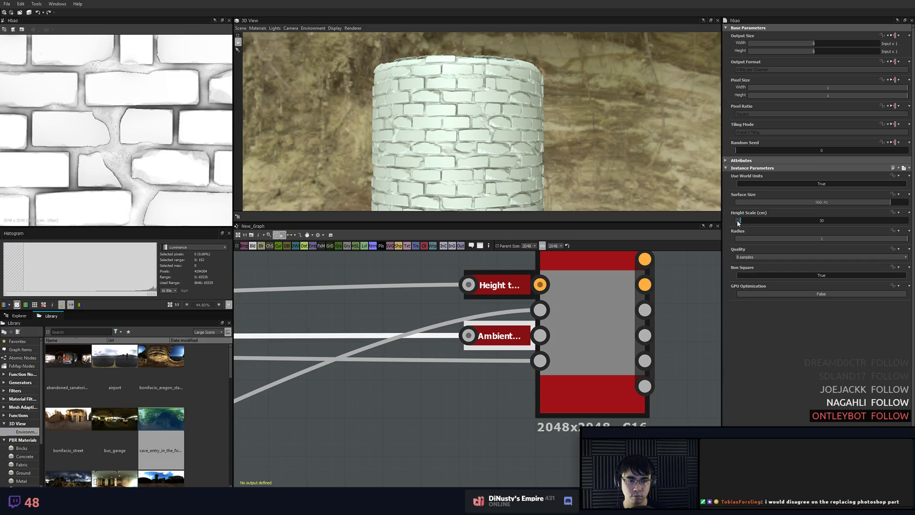
{"action": "left_click", "coordinate": [737, 220]}
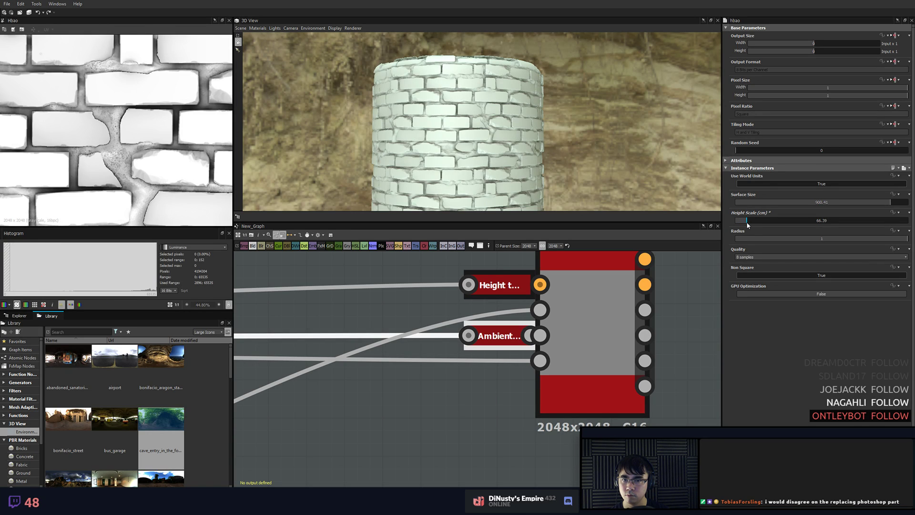
{"action": "left_click_drag", "start_coordinate": [746, 224], "coordinate": [744, 225]}
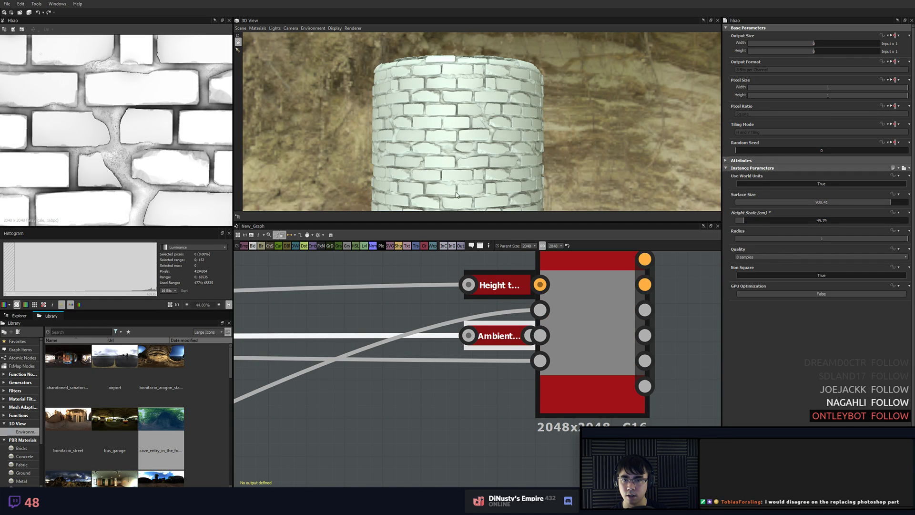
{"action": "left_click_drag", "start_coordinate": [456, 193], "coordinate": [526, 165]}
- Stack the two Uniform Color nodes directly above each other beside the roughness Blend and select the upper one
{"action": "middle_click_drag", "start_coordinate": [573, 301], "coordinate": [581, 328]}
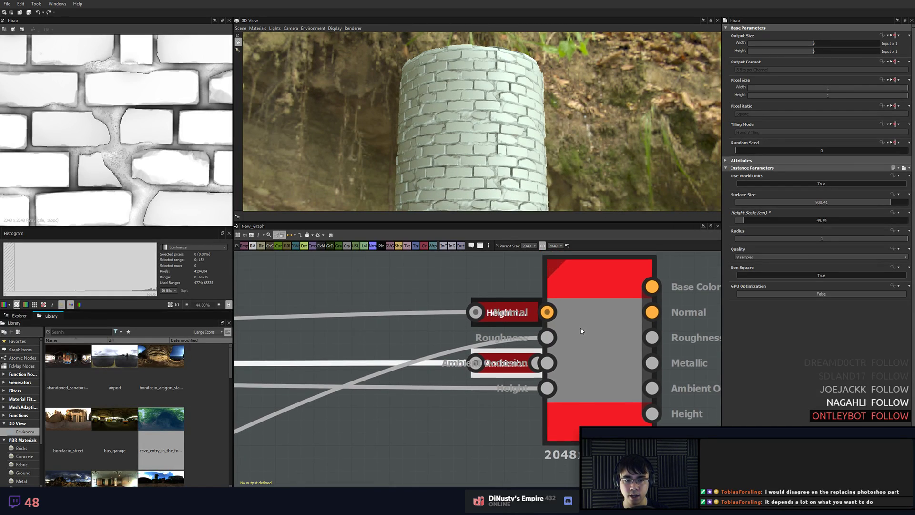
{"action": "scroll", "coordinate": [580, 330], "scroll_direction": "down", "scroll_amount": 2}
{"action": "scroll", "coordinate": [556, 290], "scroll_direction": "down", "scroll_amount": 2}
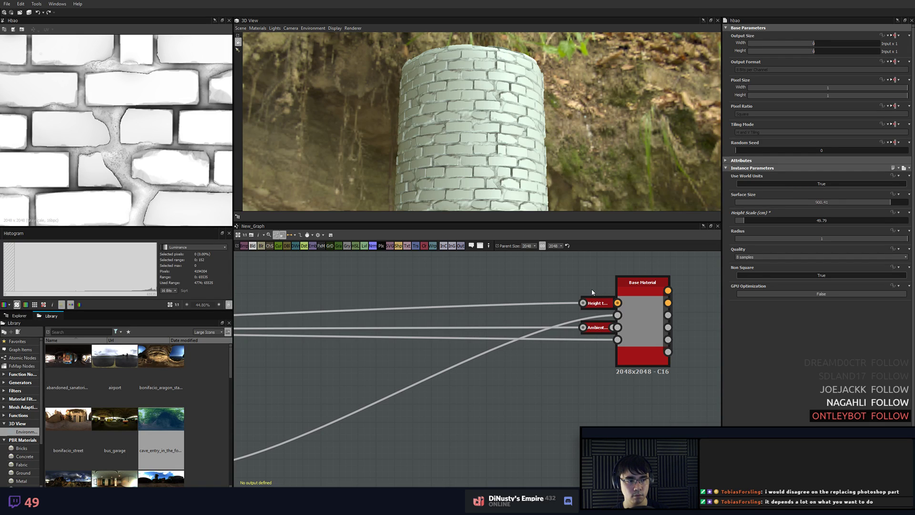
{"action": "middle_click_drag", "start_coordinate": [531, 334], "coordinate": [748, 336]}
{"action": "scroll", "coordinate": [497, 395], "scroll_direction": "down", "scroll_amount": 1}
{"action": "middle_click_drag", "start_coordinate": [495, 394], "coordinate": [786, 280]}
{"action": "scroll", "coordinate": [604, 353], "scroll_direction": "down", "scroll_amount": 1}
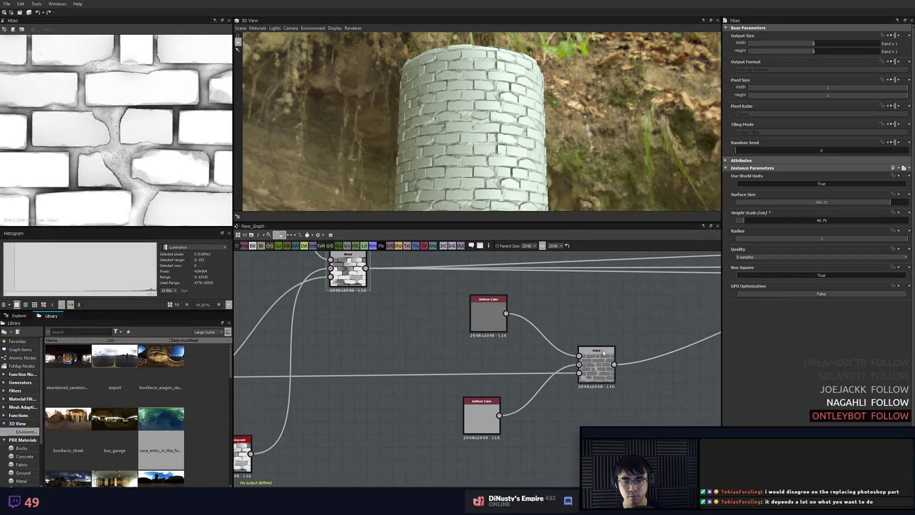
{"action": "left_click_drag", "start_coordinate": [493, 419], "coordinate": [513, 351]}
{"action": "left_click_drag", "start_coordinate": [486, 315], "coordinate": [499, 301]}
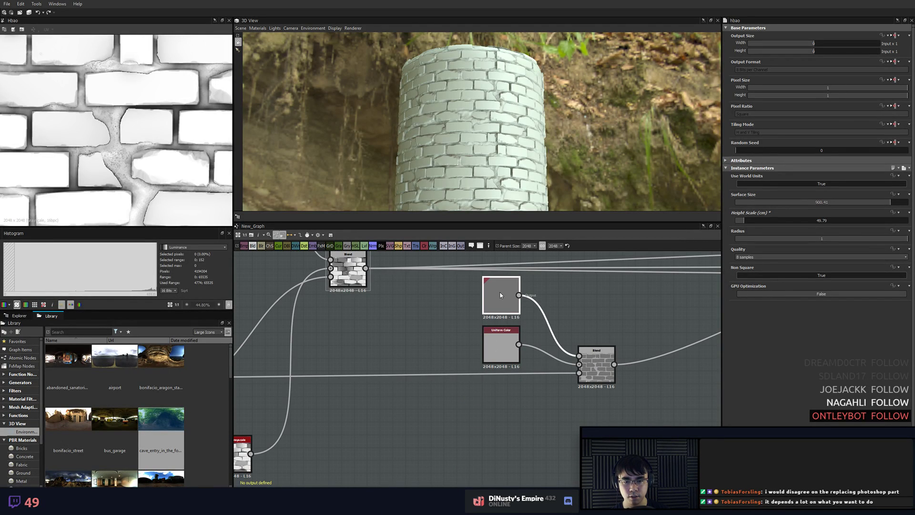
{"action": "left_click_drag", "start_coordinate": [537, 352], "coordinate": [498, 313]}
{"action": "left_click", "coordinate": [528, 313]}
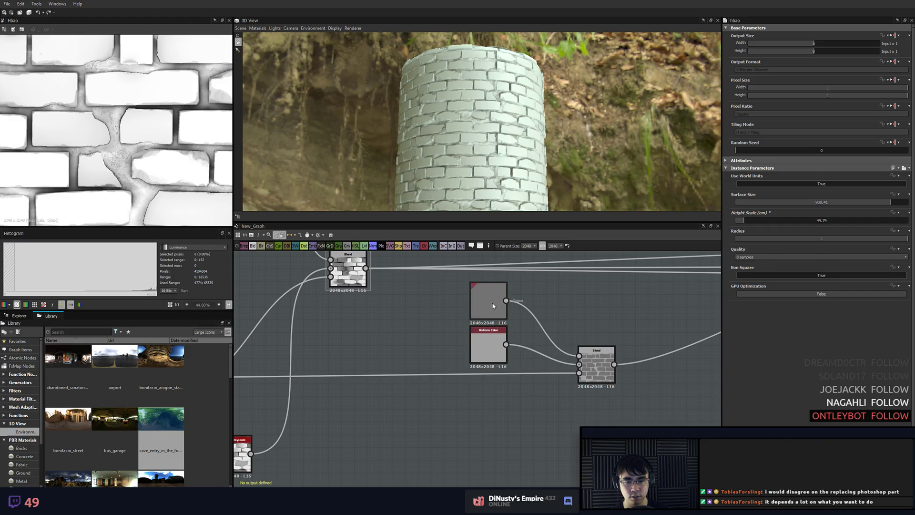
{"action": "left_click", "coordinate": [493, 306]}
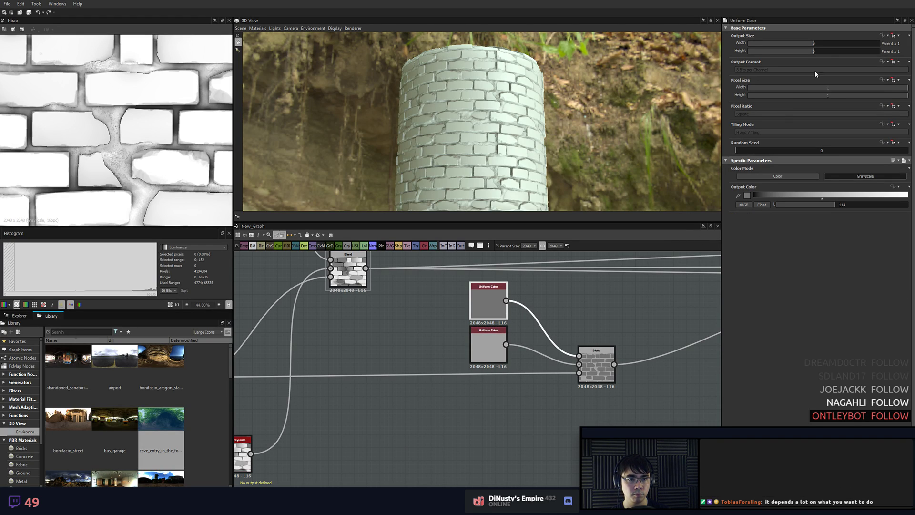
- Examine the brick surfaces and mortar detail on the cylinder from a distance and up close in the 3D view
{"action": "scroll", "coordinate": [620, 315], "scroll_direction": "down", "scroll_amount": 4}
{"action": "scroll", "coordinate": [453, 139], "scroll_direction": "down", "scroll_amount": 3}
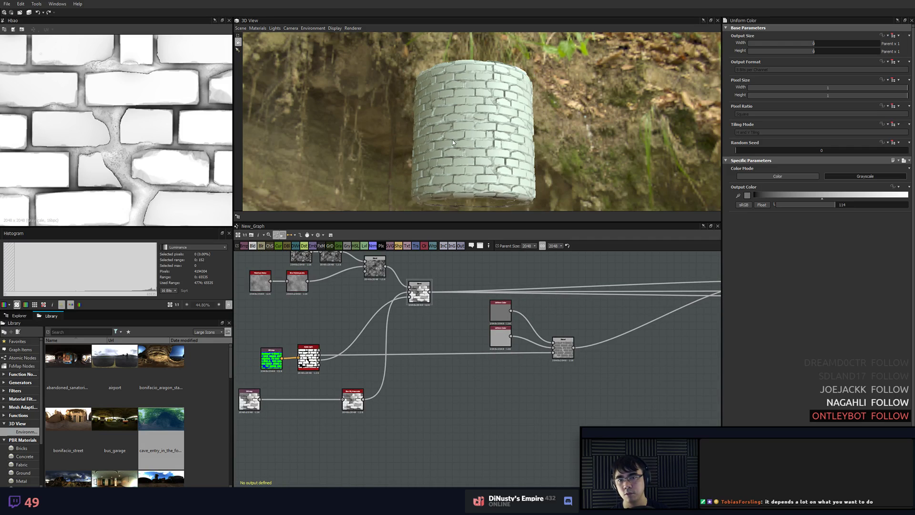
{"action": "left_click_drag", "start_coordinate": [453, 139], "coordinate": [513, 163]}
{"action": "scroll", "coordinate": [491, 128], "scroll_direction": "up", "scroll_amount": 5}
{"action": "scroll", "coordinate": [465, 136], "scroll_direction": "down", "scroll_amount": 2}
{"action": "scroll", "coordinate": [439, 157], "scroll_direction": "up", "scroll_amount": 3}
{"action": "scroll", "coordinate": [445, 153], "scroll_direction": "up", "scroll_amount": 3}
{"action": "scroll", "coordinate": [489, 145], "scroll_direction": "up", "scroll_amount": 4}
{"action": "scroll", "coordinate": [513, 163], "scroll_direction": "up", "scroll_amount": 2}
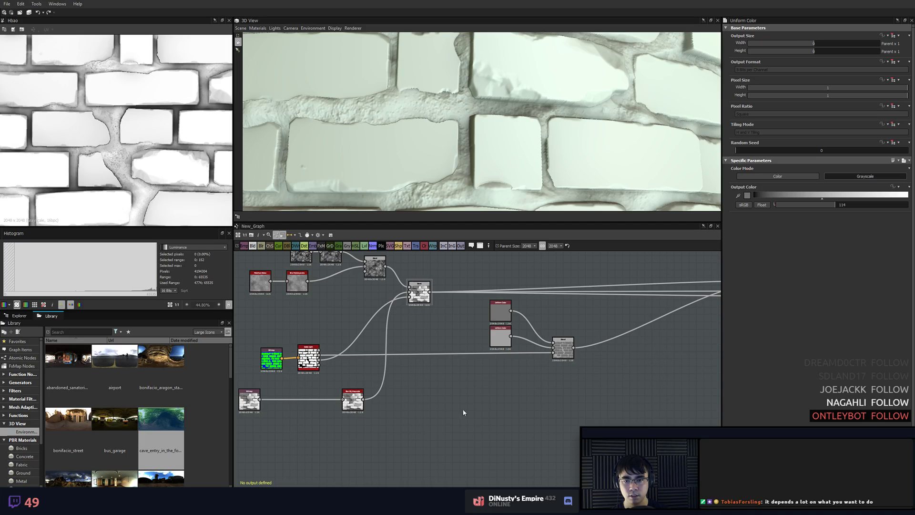
- Search the nodes for "noise", add a BnW Spots 3 node to the graph and inspect its 2D preview
{"action": "right_click", "coordinate": [445, 401]}
{"action": "left_click", "coordinate": [427, 397]}
{"action": "key", "text": "space"}
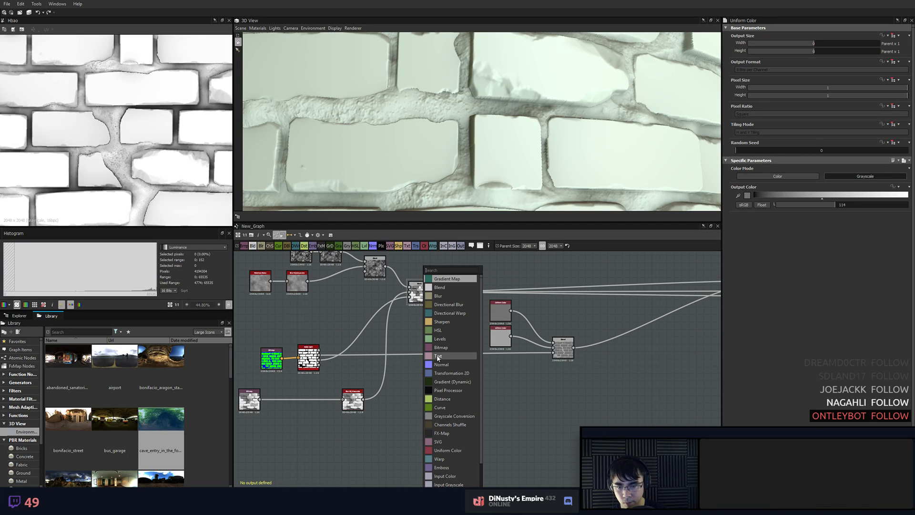
{"action": "type", "text": "noise"}
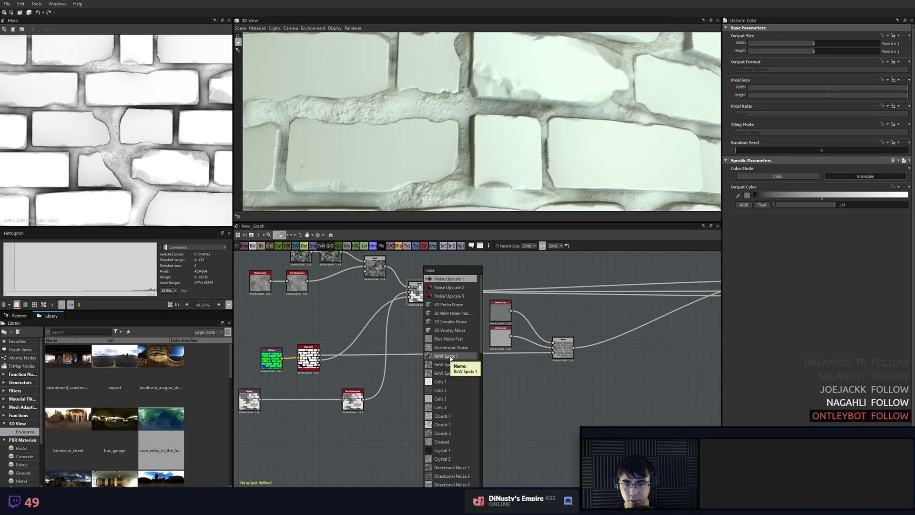
{"action": "left_click", "coordinate": [446, 373]}
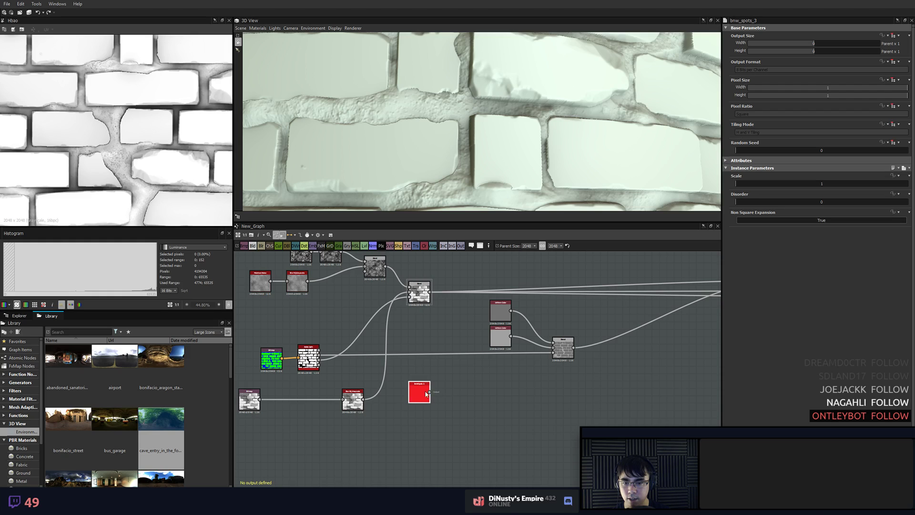
{"action": "scroll", "coordinate": [131, 171], "scroll_direction": "up", "scroll_amount": 5}
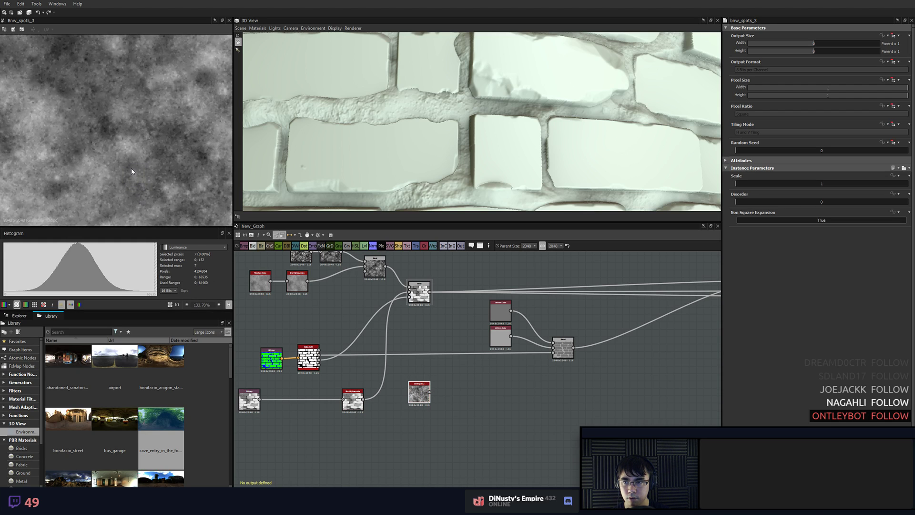
{"action": "scroll", "coordinate": [132, 171], "scroll_direction": "down", "scroll_amount": 2}
{"action": "scroll", "coordinate": [303, 276], "scroll_direction": "down", "scroll_amount": 1}
{"action": "scroll", "coordinate": [432, 391], "scroll_direction": "up", "scroll_amount": 4}
- Place the BnW Spots 3 node above the mortar noise Blend and shift the brick-and-mortar height Blend away to make room
{"action": "middle_click_drag", "start_coordinate": [481, 359], "coordinate": [489, 435]}
{"action": "scroll", "coordinate": [489, 435], "scroll_direction": "down", "scroll_amount": 2}
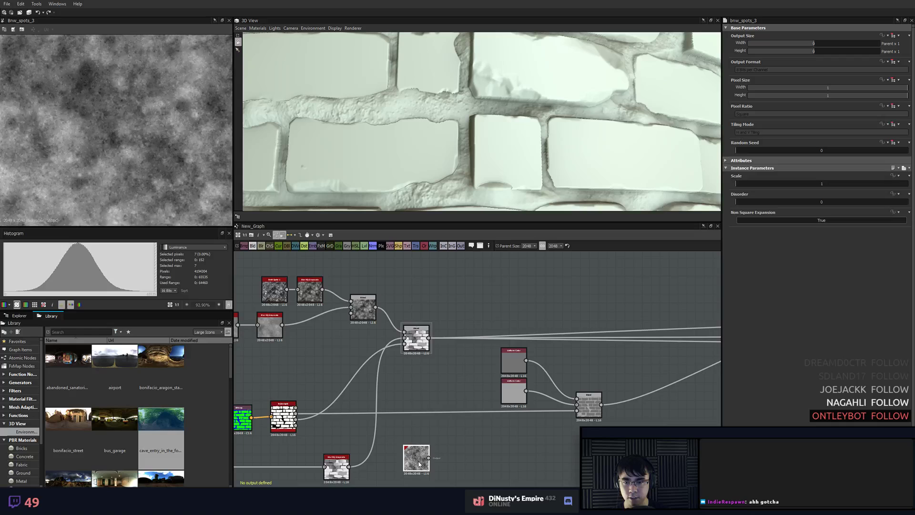
{"action": "left_click_drag", "start_coordinate": [419, 464], "coordinate": [419, 265]}
{"action": "scroll", "coordinate": [419, 266], "scroll_direction": "up", "scroll_amount": 3}
{"action": "middle_click_drag", "start_coordinate": [435, 337], "coordinate": [498, 370]}
{"action": "left_click", "coordinate": [428, 450]}
{"action": "left_click_drag", "start_coordinate": [474, 425], "coordinate": [547, 417]}
{"action": "middle_click_drag", "start_coordinate": [525, 298], "coordinate": [557, 337]}
{"action": "left_click_drag", "start_coordinate": [510, 308], "coordinate": [436, 289]}
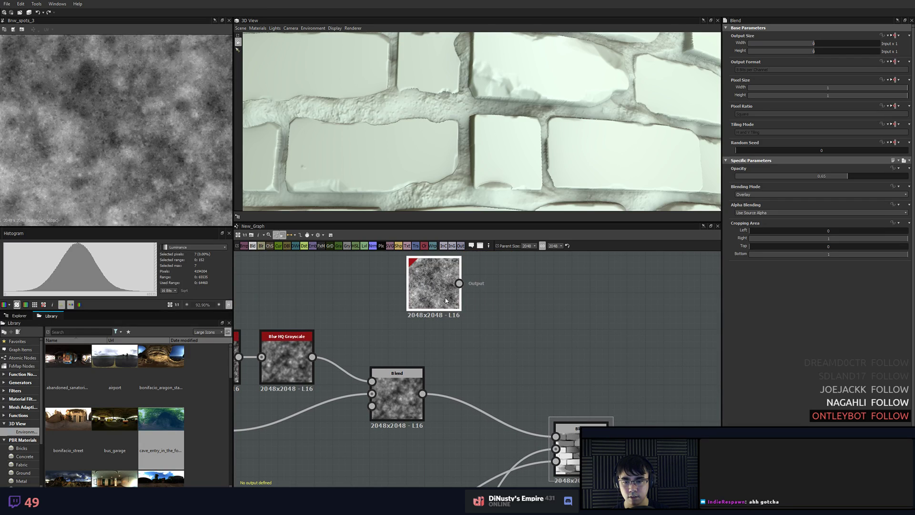
- Add a Blend node with the mortar noise Blend as Background and BnW Spots 3 as Foreground, and preview it
{"action": "right_click", "coordinate": [465, 361]}
{"action": "left_click", "coordinate": [477, 373]}
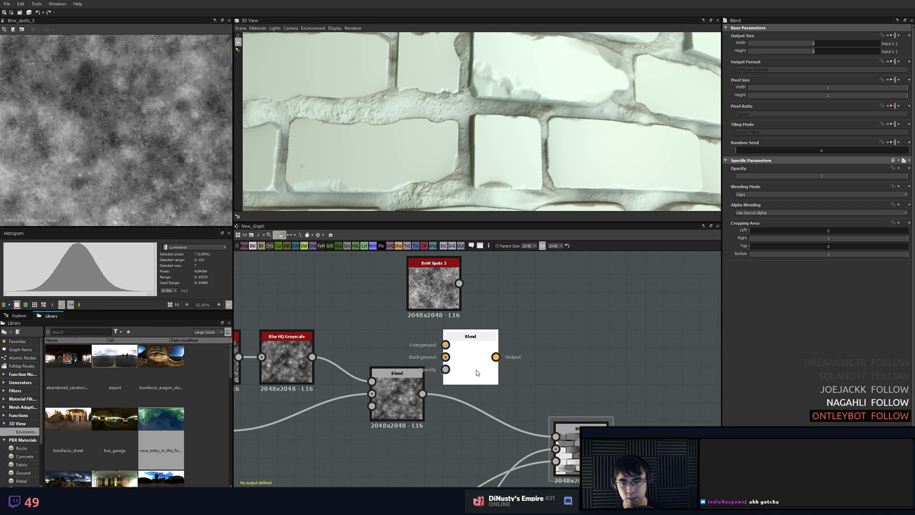
{"action": "left_click_drag", "start_coordinate": [477, 372], "coordinate": [495, 372]}
{"action": "left_click_drag", "start_coordinate": [423, 393], "coordinate": [464, 369]}
{"action": "left_click_drag", "start_coordinate": [458, 283], "coordinate": [463, 344]}
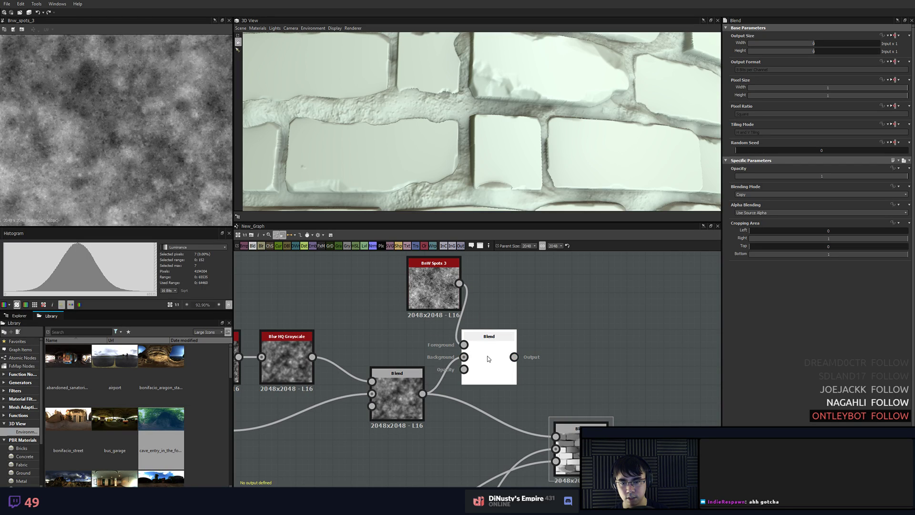
{"action": "double_click", "coordinate": [488, 358]}
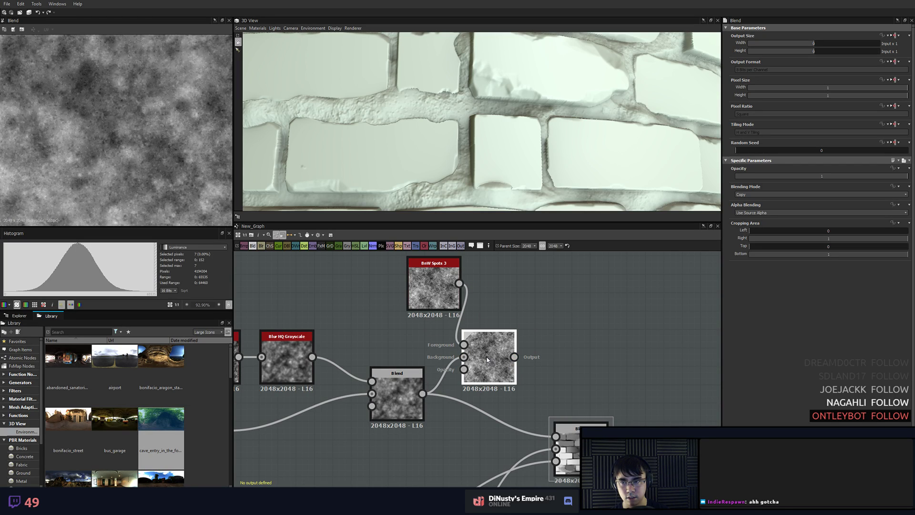
- Set the new Blend's Blending Mode to Min (Darken) and connect its output to the height Blend's Foreground input
{"action": "left_click", "coordinate": [785, 194]}
{"action": "left_click", "coordinate": [765, 227]}
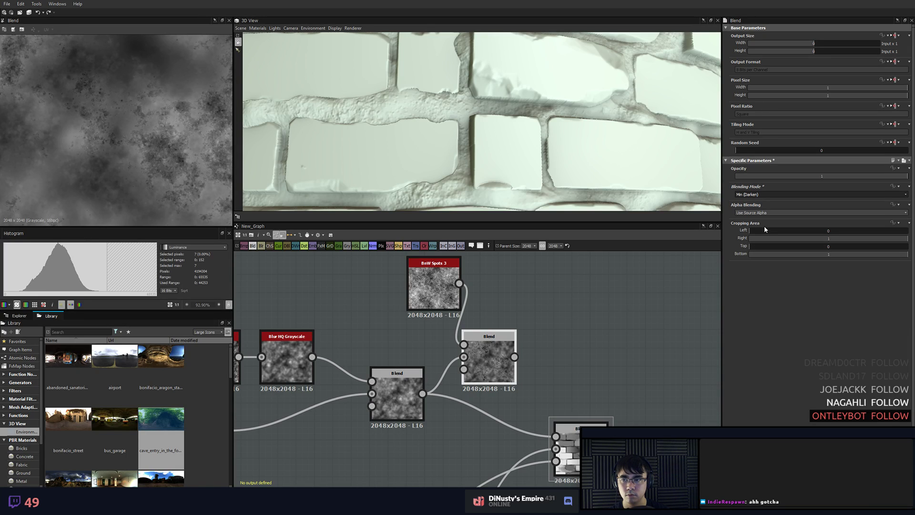
{"action": "left_click_drag", "start_coordinate": [515, 356], "coordinate": [527, 400]}
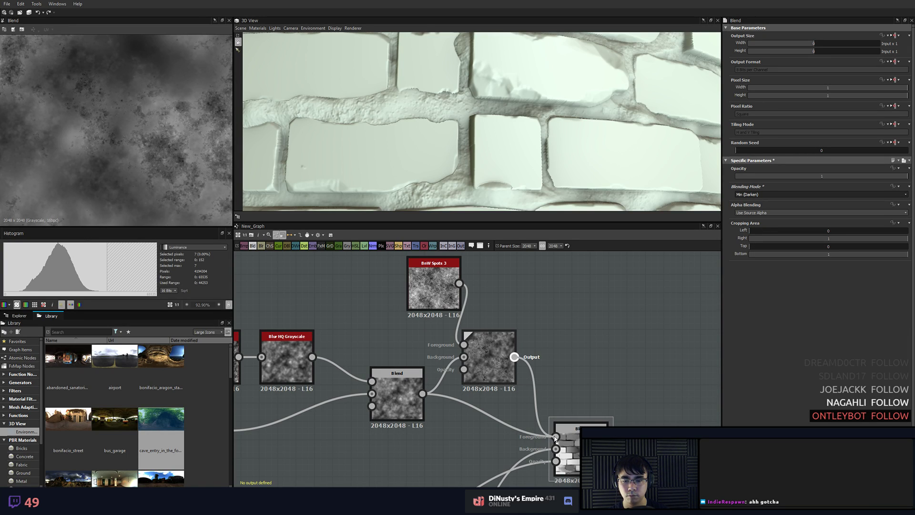
{"action": "left_click_drag", "start_coordinate": [556, 438], "coordinate": [556, 437]}
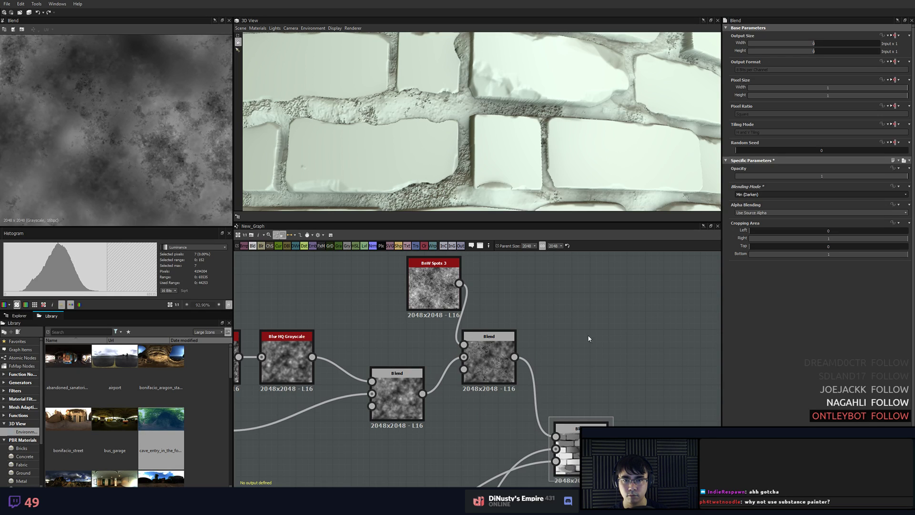
- Try other blending modes such as Divide on the new mortar noise Blend and set its Blending Mode to Overlay
{"action": "left_click", "coordinate": [489, 348]}
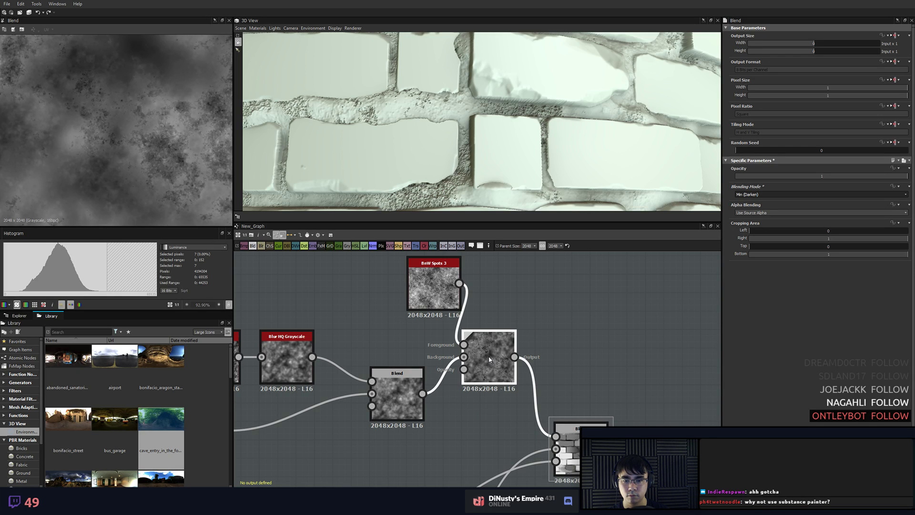
{"action": "left_click", "coordinate": [761, 194]}
{"action": "left_click", "coordinate": [761, 195]}
{"action": "left_click", "coordinate": [762, 194]}
{"action": "left_click", "coordinate": [761, 195]}
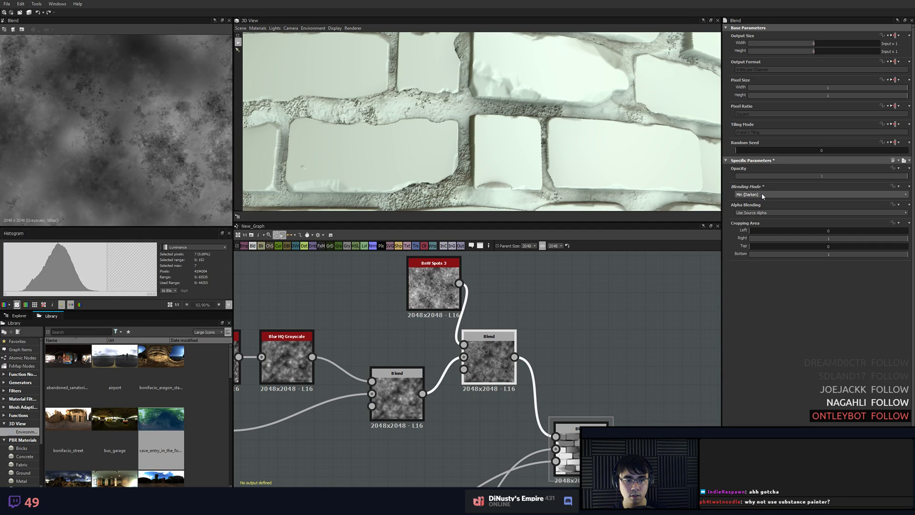
{"action": "key", "text": "Down"}
{"action": "key", "text": "Down"}
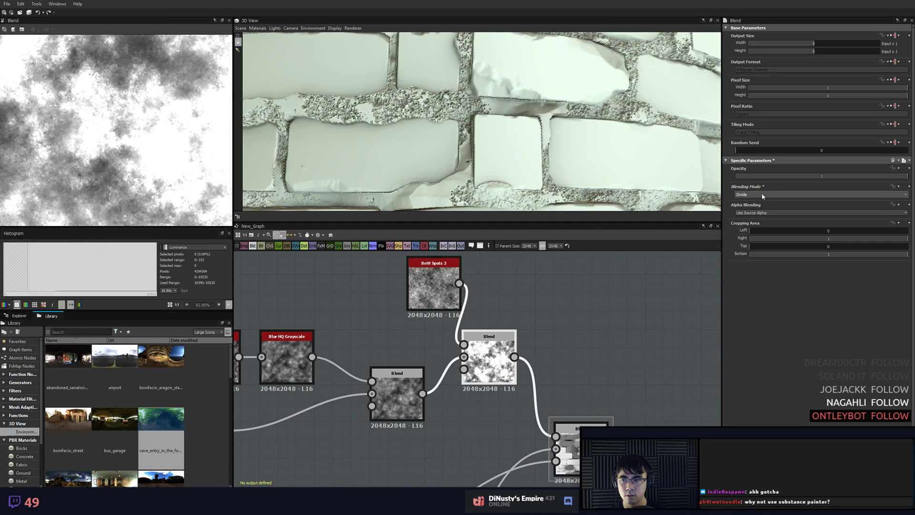
{"action": "scroll", "coordinate": [762, 196], "scroll_direction": "down", "scroll_amount": 1}
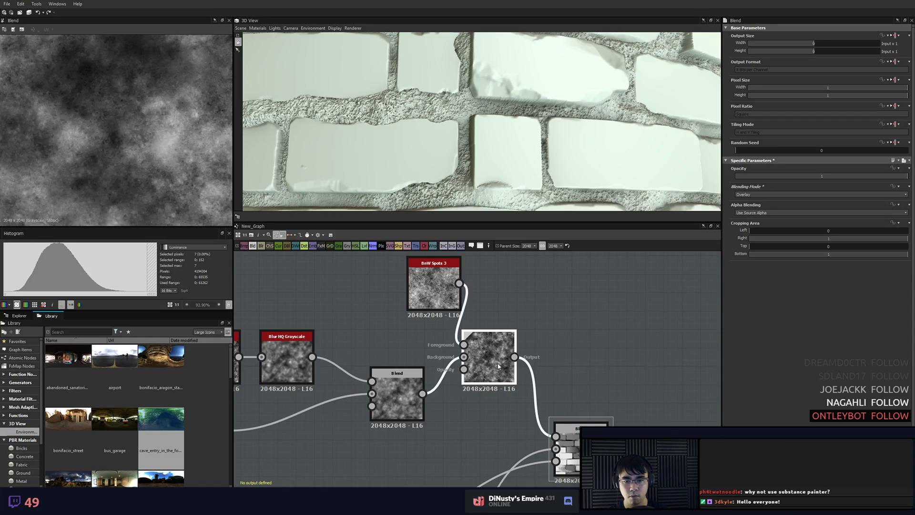
- Set the Disorder of the BnW Spots 3 noise to about 0.13
{"action": "left_click", "coordinate": [425, 300]}
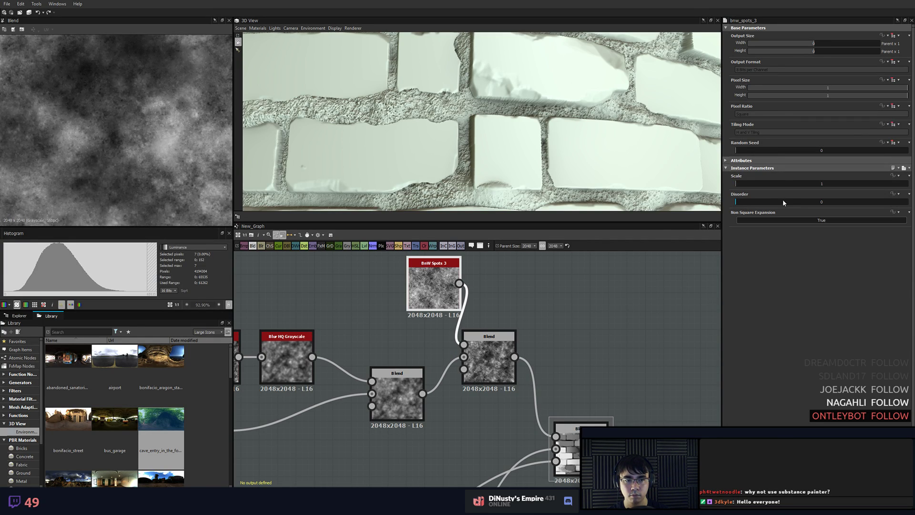
{"action": "left_click", "coordinate": [757, 201]}
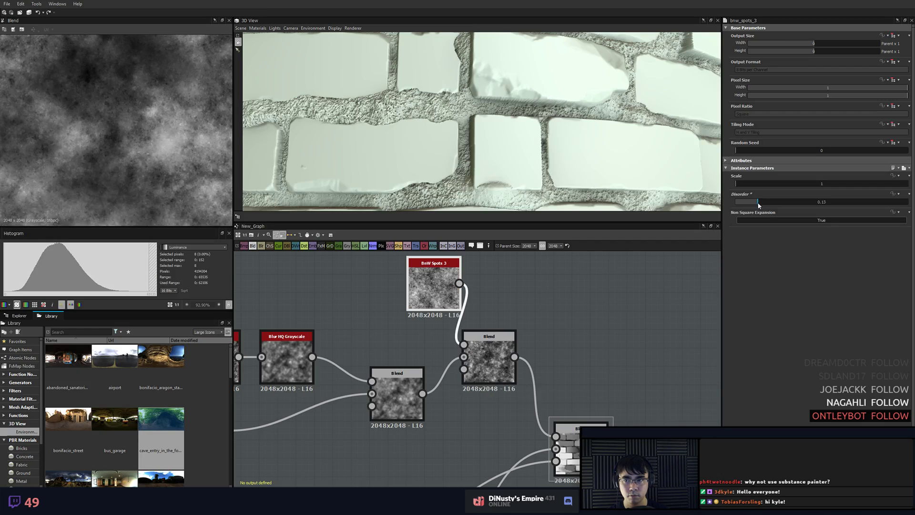
{"action": "left_click", "coordinate": [490, 365]}
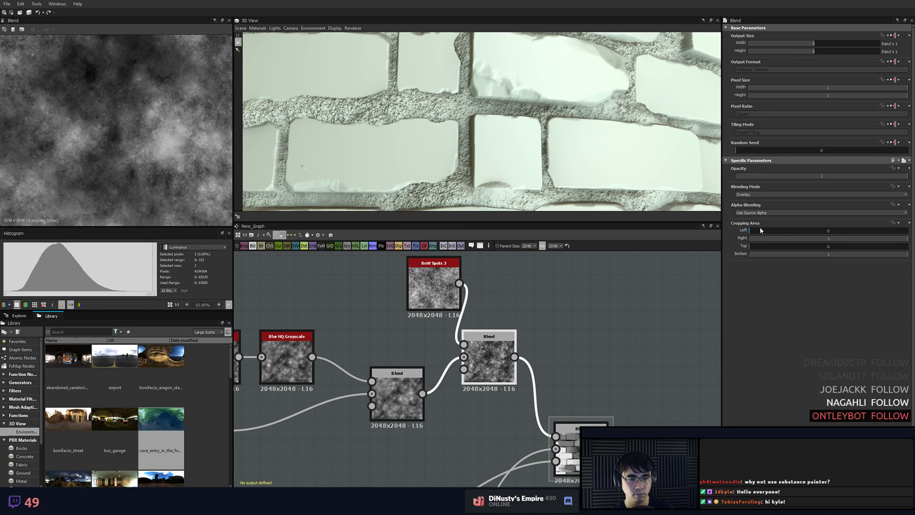
- Preview the normal map from the Height to Normal World Units node feeding the Base Material
{"action": "middle_click_drag", "start_coordinate": [567, 345], "coordinate": [381, 310]}
{"action": "scroll", "coordinate": [381, 310], "scroll_direction": "down", "scroll_amount": 3}
{"action": "middle_click_drag", "start_coordinate": [580, 394], "coordinate": [315, 343]}
{"action": "middle_click_drag", "start_coordinate": [560, 330], "coordinate": [525, 351]}
{"action": "scroll", "coordinate": [525, 351], "scroll_direction": "up", "scroll_amount": 3}
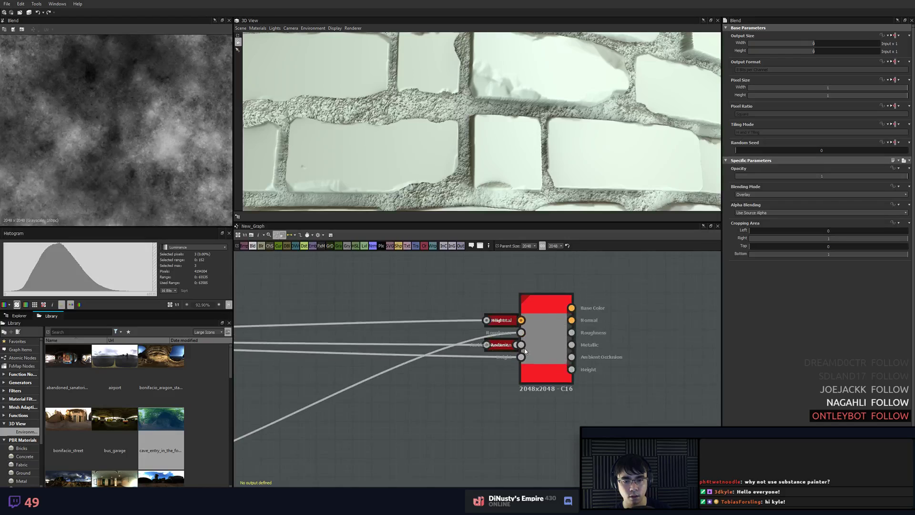
{"action": "scroll", "coordinate": [525, 352], "scroll_direction": "up", "scroll_amount": 2}
{"action": "double_click", "coordinate": [491, 308]}
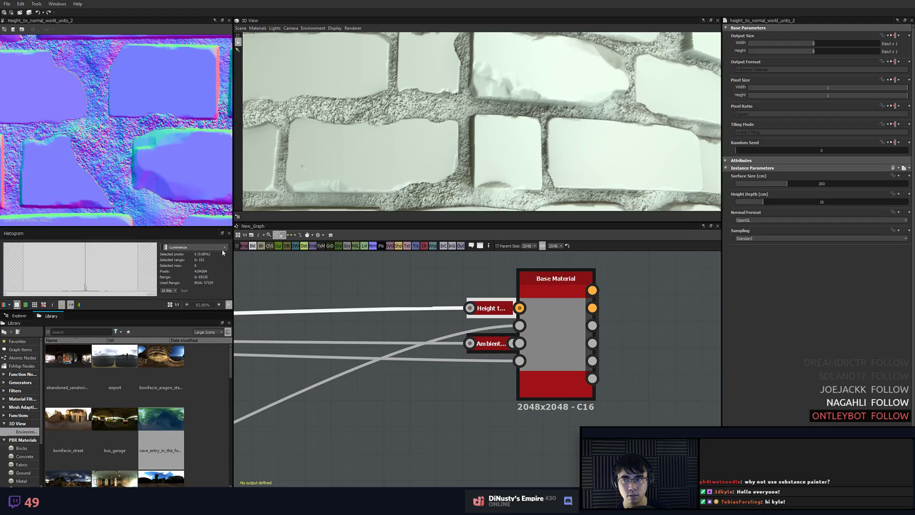
- Preview the Overlay mortar noise Blend and the brick-and-mortar height Blend, and examine the height map up close
{"action": "middle_click_drag", "start_coordinate": [305, 292], "coordinate": [466, 305]}
{"action": "scroll", "coordinate": [467, 304], "scroll_direction": "down", "scroll_amount": 4}
{"action": "middle_click_drag", "start_coordinate": [406, 305], "coordinate": [657, 315]}
{"action": "scroll", "coordinate": [344, 332], "scroll_direction": "up", "scroll_amount": 3}
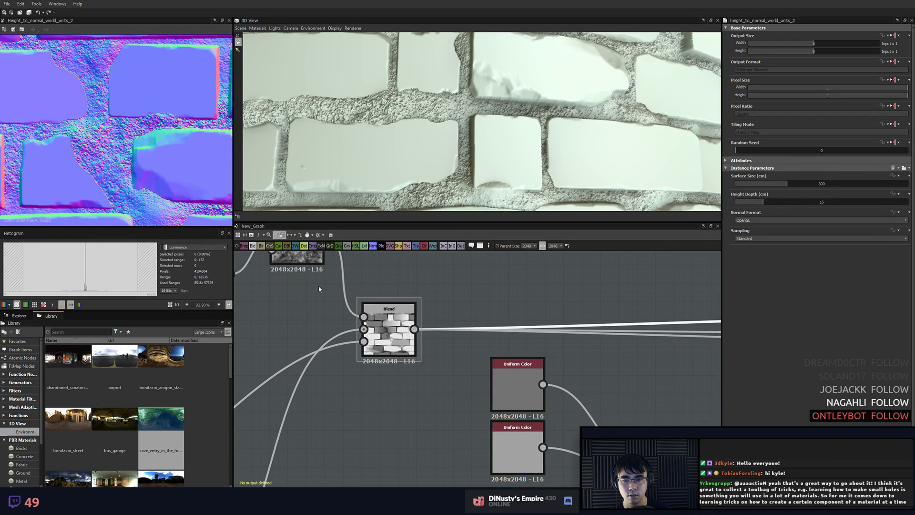
{"action": "double_click", "coordinate": [297, 258]}
{"action": "middle_click_drag", "start_coordinate": [395, 330], "coordinate": [443, 352]}
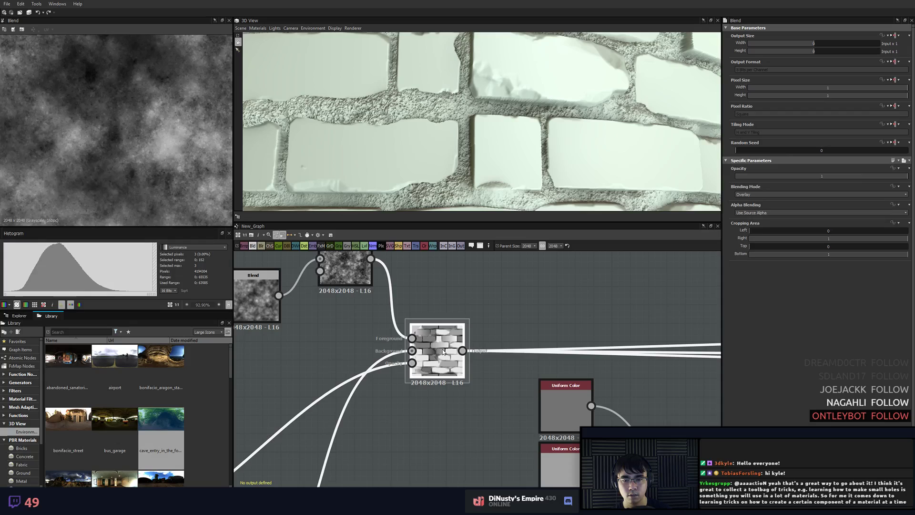
{"action": "double_click", "coordinate": [444, 352]}
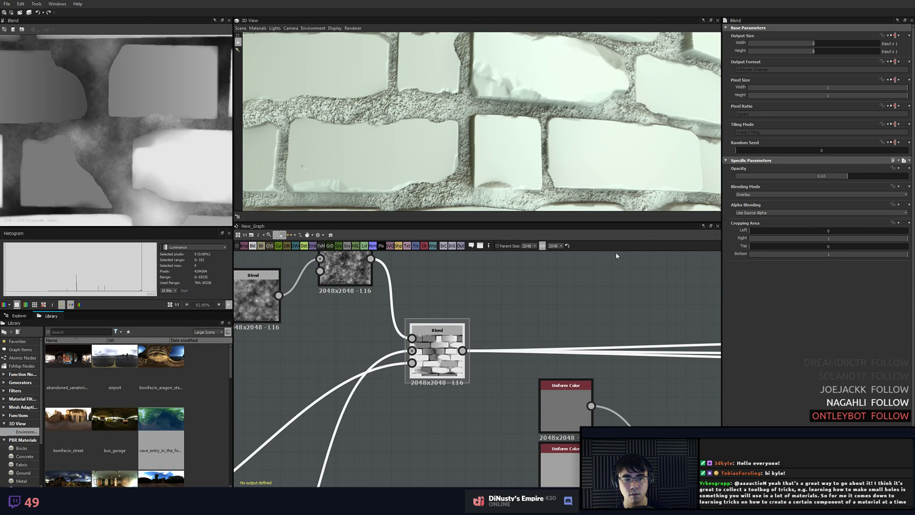
{"action": "middle_click_drag", "start_coordinate": [509, 312], "coordinate": [618, 328]}
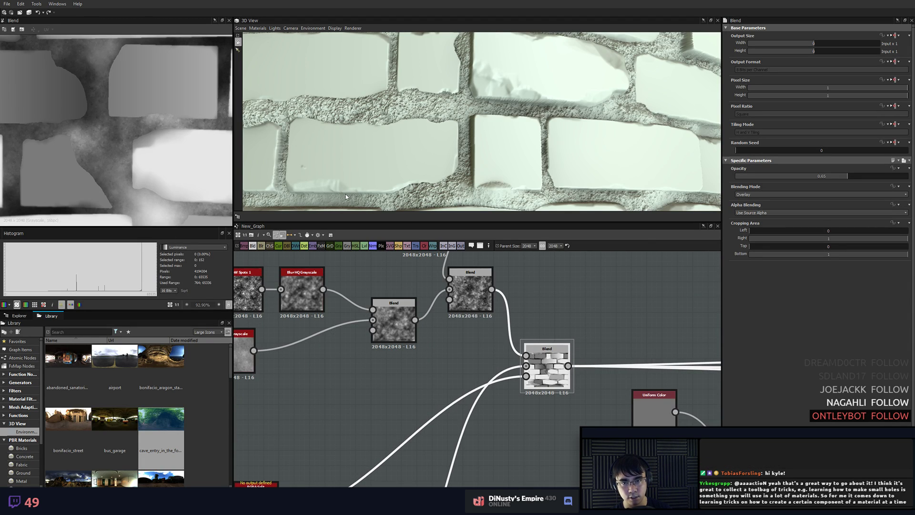
{"action": "scroll", "coordinate": [102, 133], "scroll_direction": "up", "scroll_amount": 4}
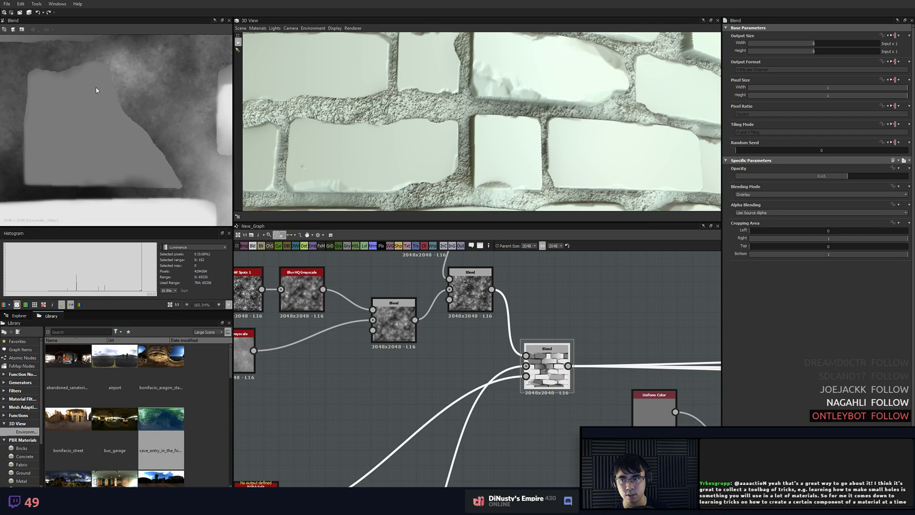
- Preview the Height to Normal output again and examine the mortar detail around the brick edges
{"action": "middle_click_drag", "start_coordinate": [574, 319], "coordinate": [309, 254]}
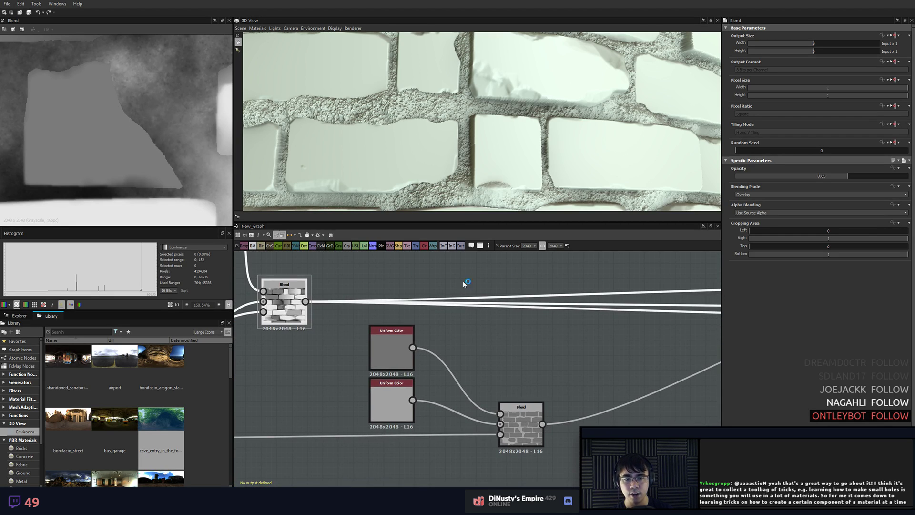
{"action": "middle_click_drag", "start_coordinate": [543, 294], "coordinate": [265, 291]}
{"action": "middle_click_drag", "start_coordinate": [484, 289], "coordinate": [412, 293]}
{"action": "scroll", "coordinate": [463, 297], "scroll_direction": "up", "scroll_amount": 3}
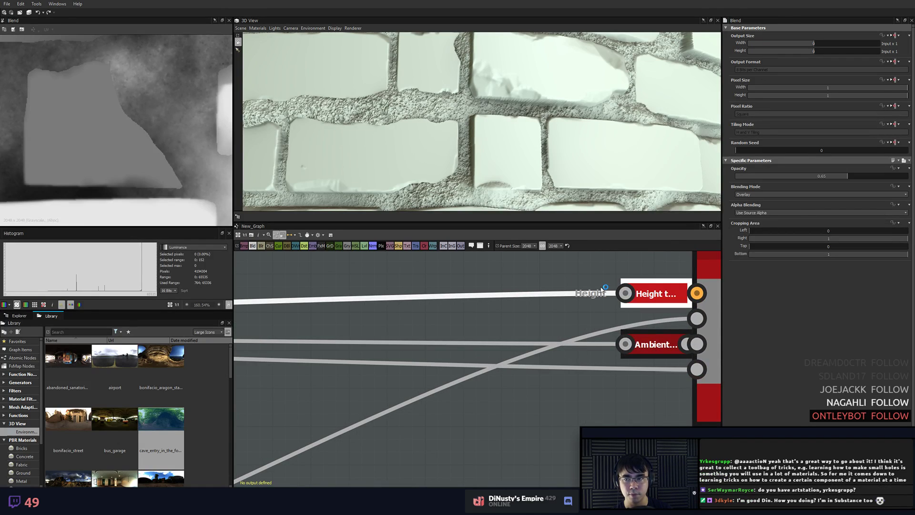
{"action": "left_click", "coordinate": [656, 294]}
{"action": "scroll", "coordinate": [96, 134], "scroll_direction": "up", "scroll_amount": 3}
{"action": "scroll", "coordinate": [95, 134], "scroll_direction": "down", "scroll_amount": 2}
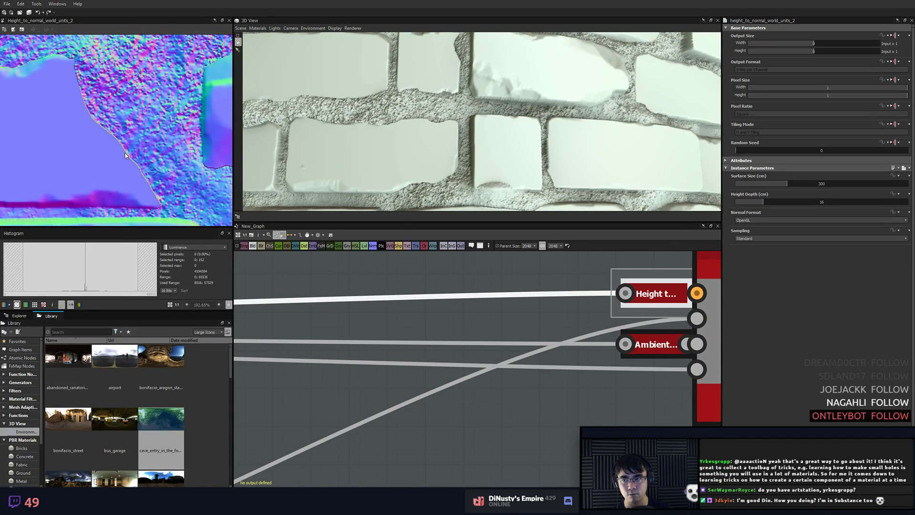
{"action": "scroll", "coordinate": [97, 148], "scroll_direction": "down", "scroll_amount": 4}
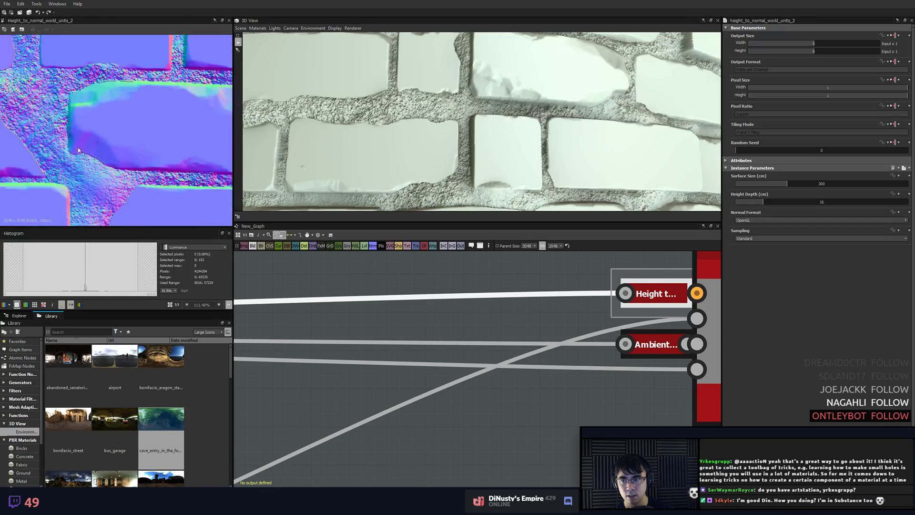
- Preview the brick-and-mortar height Blend again to compare it with the normal map
{"action": "middle_click_drag", "start_coordinate": [436, 310], "coordinate": [458, 328]}
{"action": "scroll", "coordinate": [382, 317], "scroll_direction": "down", "scroll_amount": 5}
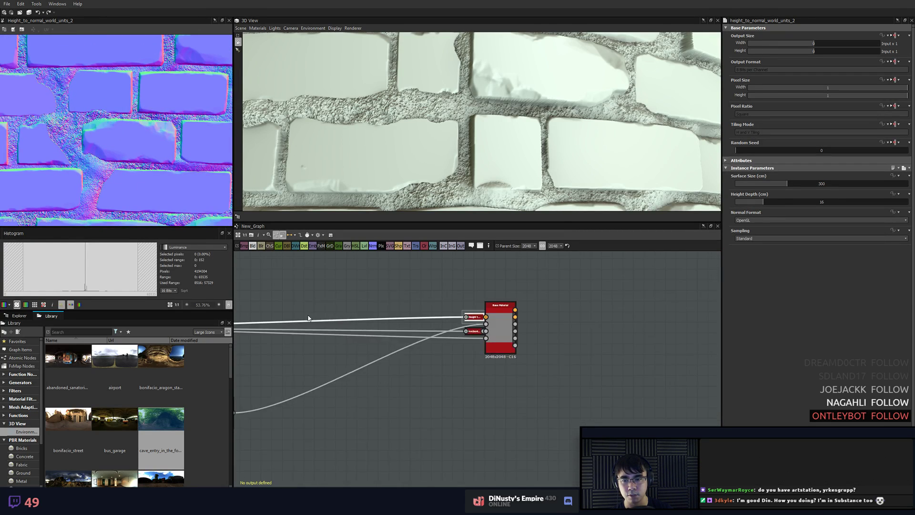
{"action": "scroll", "coordinate": [295, 343], "scroll_direction": "up", "scroll_amount": 2}
{"action": "middle_click_drag", "start_coordinate": [277, 353], "coordinate": [615, 377]}
{"action": "middle_click_drag", "start_coordinate": [263, 298], "coordinate": [417, 346]}
{"action": "scroll", "coordinate": [417, 347], "scroll_direction": "down", "scroll_amount": 3}
{"action": "scroll", "coordinate": [426, 345], "scroll_direction": "up", "scroll_amount": 3}
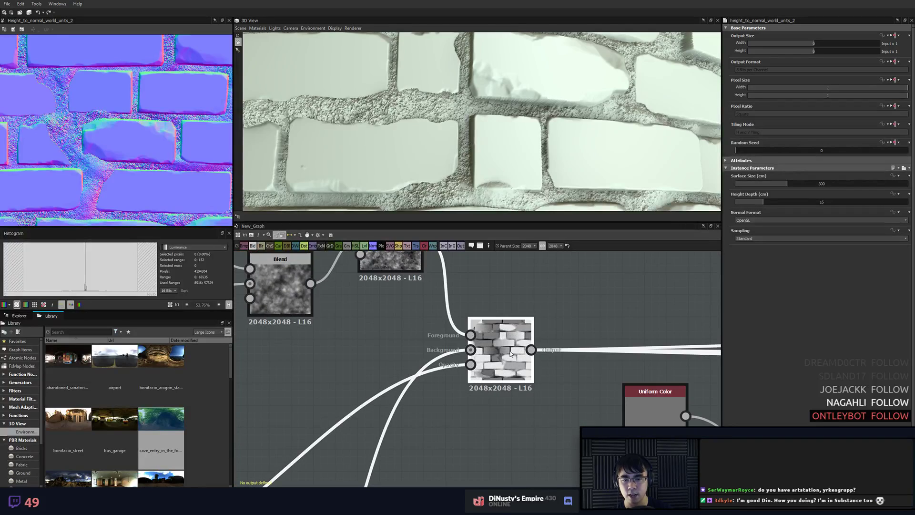
{"action": "double_click", "coordinate": [494, 350]}
- Align the BnW Spots 3 node above the first mortar noise Blend and preview the Overlay Blend
{"action": "middle_click_drag", "start_coordinate": [406, 312], "coordinate": [500, 372]}
{"action": "left_click", "coordinate": [488, 308]}
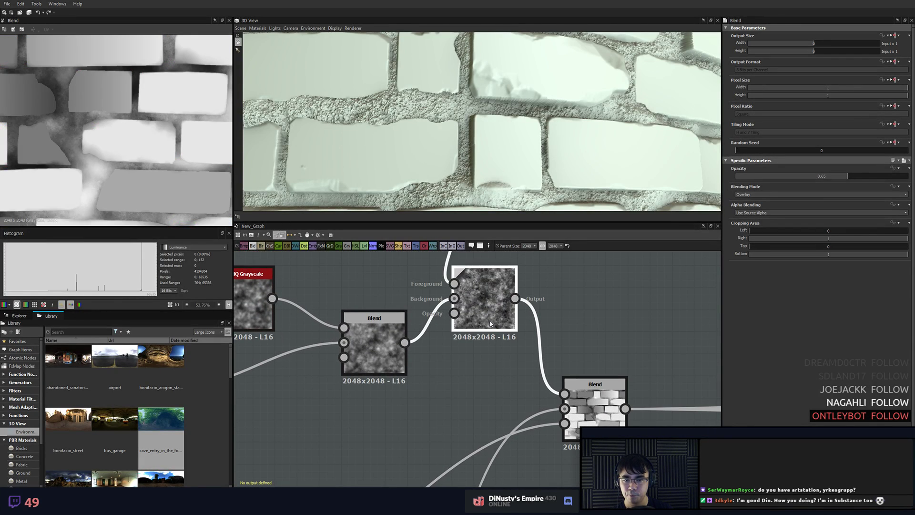
{"action": "scroll", "coordinate": [537, 287], "scroll_direction": "down", "scroll_amount": 2}
{"action": "middle_click_drag", "start_coordinate": [537, 287], "coordinate": [590, 356]}
{"action": "left_click_drag", "start_coordinate": [499, 303], "coordinate": [468, 303]}
{"action": "double_click", "coordinate": [567, 363]}
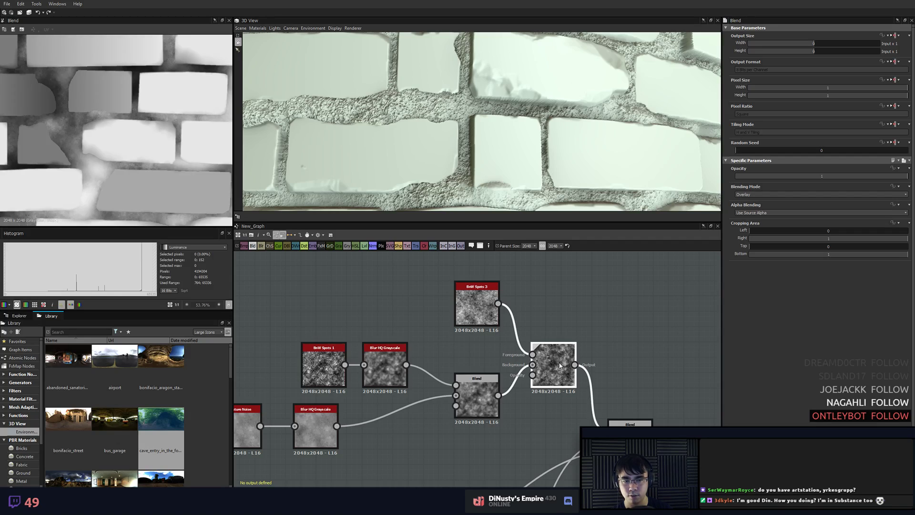
- Examine the mortar noise Blend connections and the brick wall from farther away in the 3D view
{"action": "middle_click_drag", "start_coordinate": [619, 315], "coordinate": [571, 285]}
{"action": "scroll", "coordinate": [622, 286], "scroll_direction": "up", "scroll_amount": 1}
{"action": "middle_click_drag", "start_coordinate": [592, 329], "coordinate": [604, 306]}
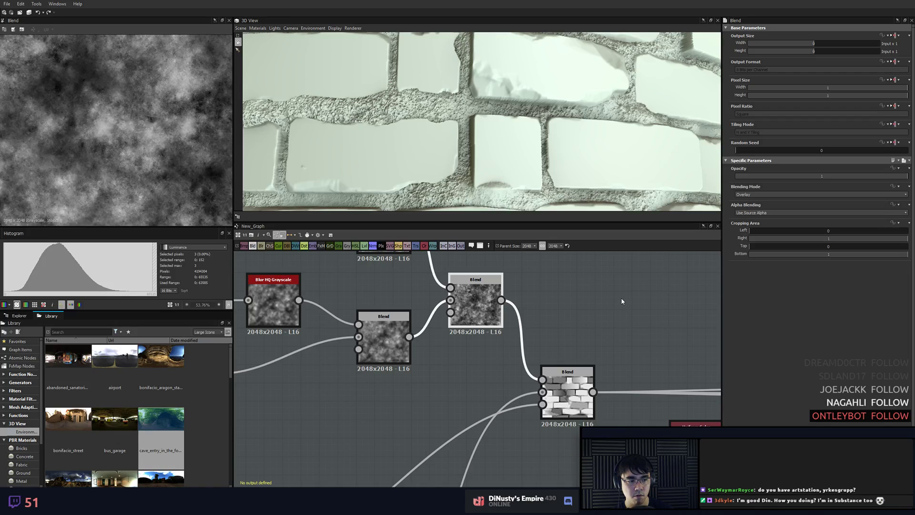
{"action": "scroll", "coordinate": [621, 301], "scroll_direction": "up", "scroll_amount": 1}
{"action": "scroll", "coordinate": [621, 302], "scroll_direction": "down", "scroll_amount": 1}
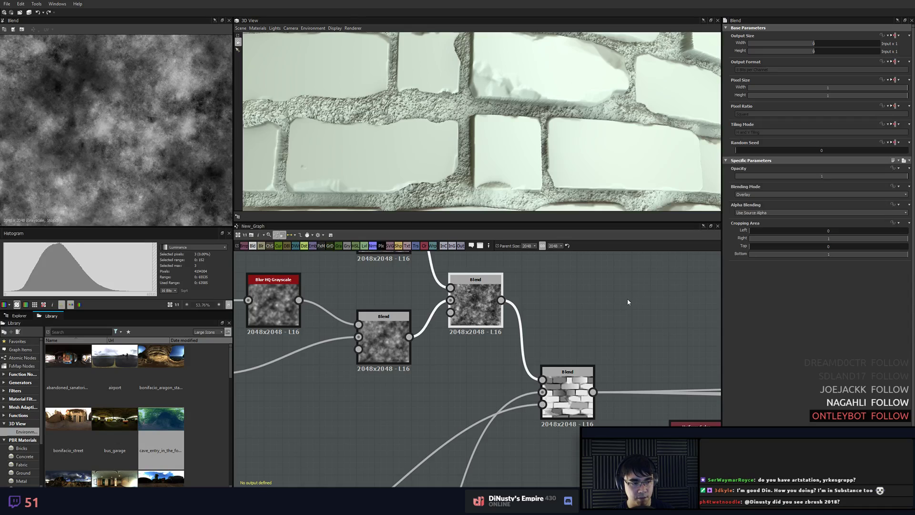
{"action": "middle_click_drag", "start_coordinate": [628, 299], "coordinate": [620, 299]}
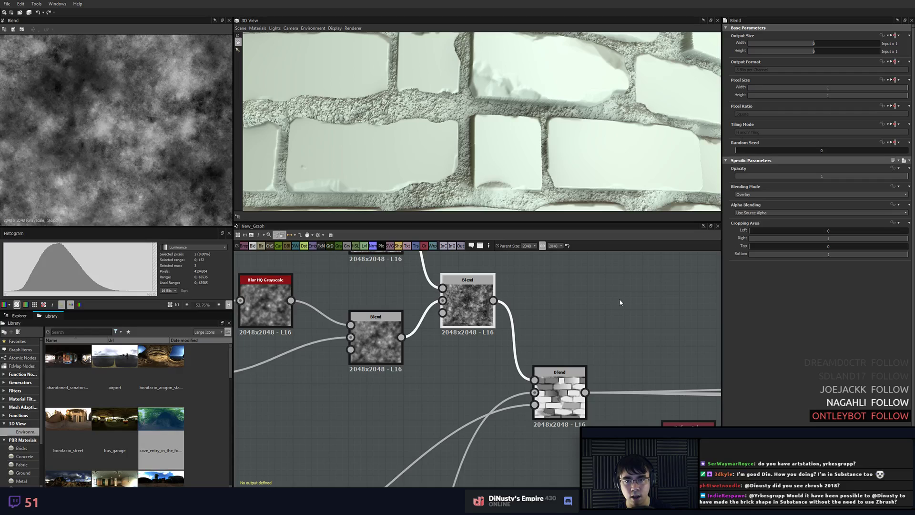
{"action": "scroll", "coordinate": [468, 141], "scroll_direction": "down", "scroll_amount": 5}
{"action": "left_click_drag", "start_coordinate": [477, 151], "coordinate": [472, 142]}
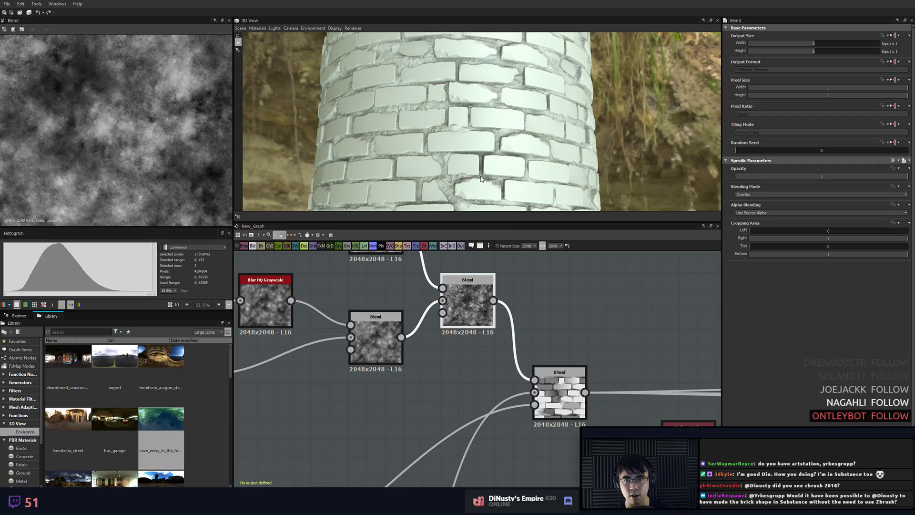
- Shift the brick-and-mortar height Blend away from the Overlay noise Blend to make room, and preview its height map
{"action": "scroll", "coordinate": [567, 312], "scroll_direction": "up", "scroll_amount": 2}
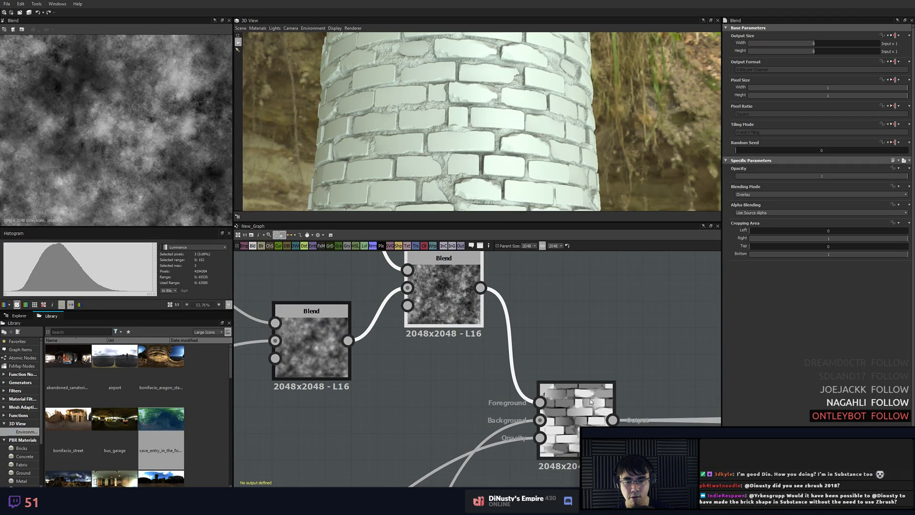
{"action": "left_click_drag", "start_coordinate": [480, 287], "coordinate": [621, 287]}
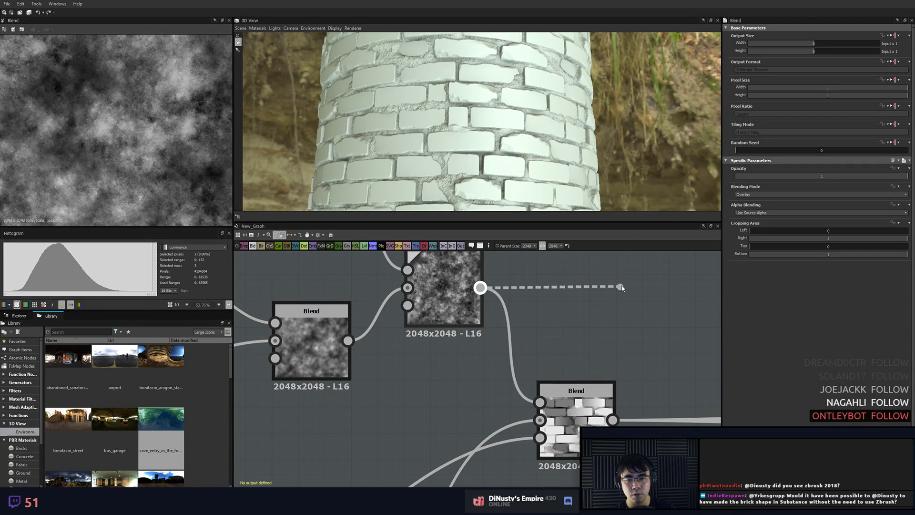
{"action": "middle_click_drag", "start_coordinate": [558, 315], "coordinate": [563, 309]}
{"action": "left_click_drag", "start_coordinate": [594, 403], "coordinate": [619, 400]}
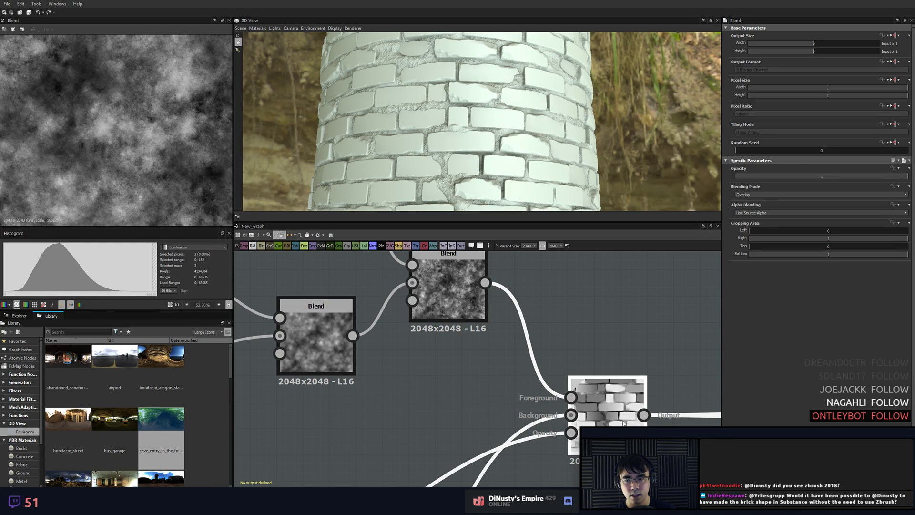
{"action": "double_click", "coordinate": [608, 409]}
{"action": "scroll", "coordinate": [137, 167], "scroll_direction": "up", "scroll_amount": 4}
{"action": "scroll", "coordinate": [149, 156], "scroll_direction": "down", "scroll_amount": 2}
{"action": "scroll", "coordinate": [150, 156], "scroll_direction": "up", "scroll_amount": 3}
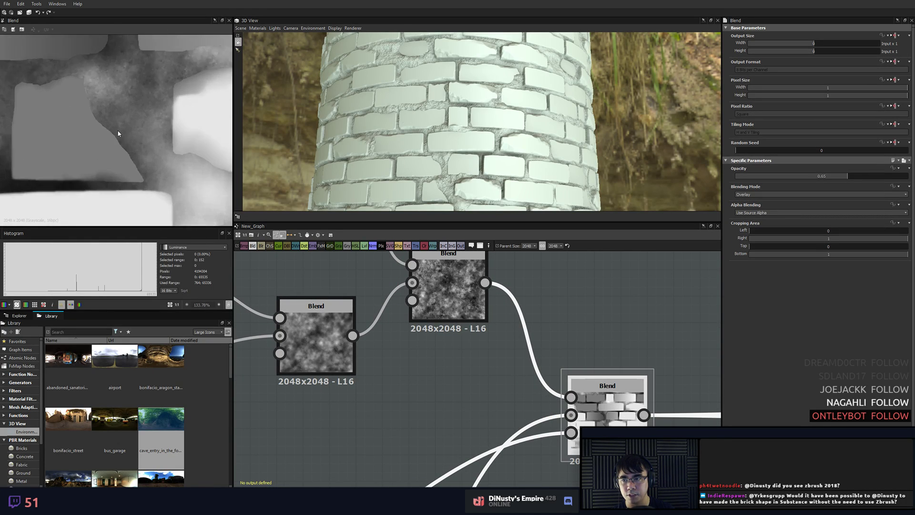
- Insert a Histogram Range node between the Overlay noise Blend and the height Blend, and tidy the nodes' spacing
{"action": "left_click", "coordinate": [443, 281]}
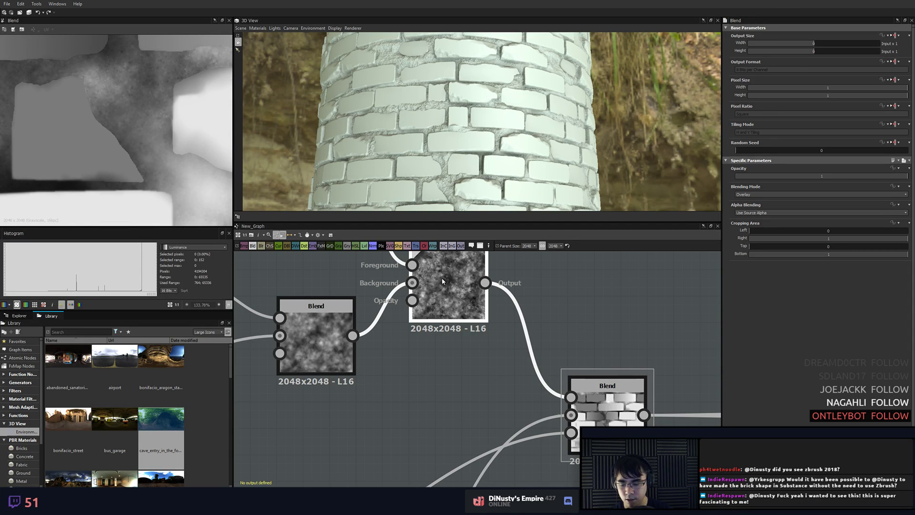
{"action": "key", "text": "space"}
{"action": "type", "text": "hist"}
{"action": "key", "text": "Return"}
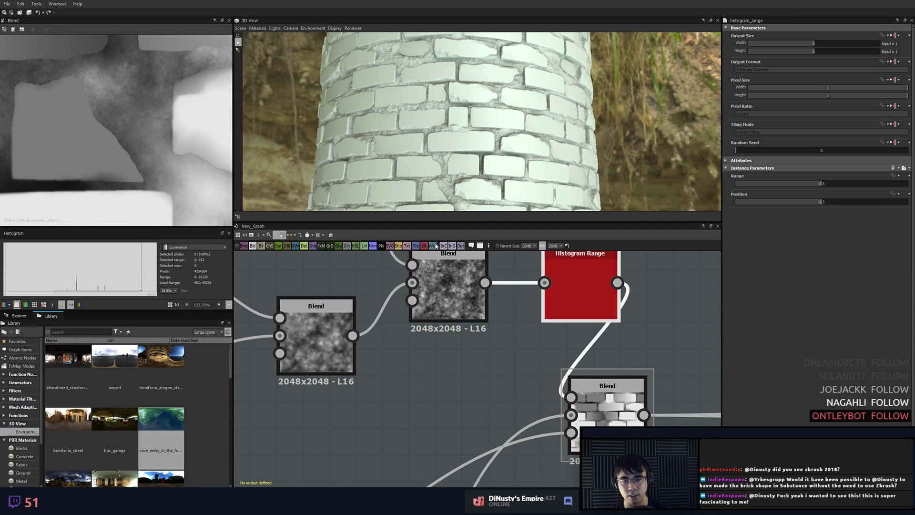
{"action": "left_click_drag", "start_coordinate": [447, 294], "coordinate": [434, 294]}
{"action": "left_click_drag", "start_coordinate": [543, 305], "coordinate": [517, 306]}
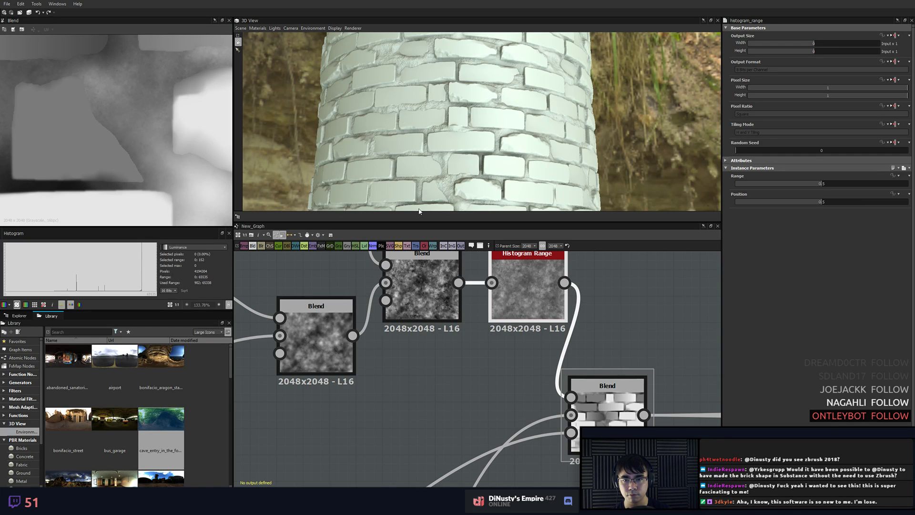
- Raise the Histogram Range node's Range to about 0.85 while checking the mortar close up in the 3D view
{"action": "scroll", "coordinate": [443, 177], "scroll_direction": "up", "scroll_amount": 5}
{"action": "left_click_drag", "start_coordinate": [443, 178], "coordinate": [470, 113]}
{"action": "middle_click_drag", "start_coordinate": [470, 113], "coordinate": [472, 106]}
{"action": "left_click_drag", "start_coordinate": [472, 106], "coordinate": [435, 101]}
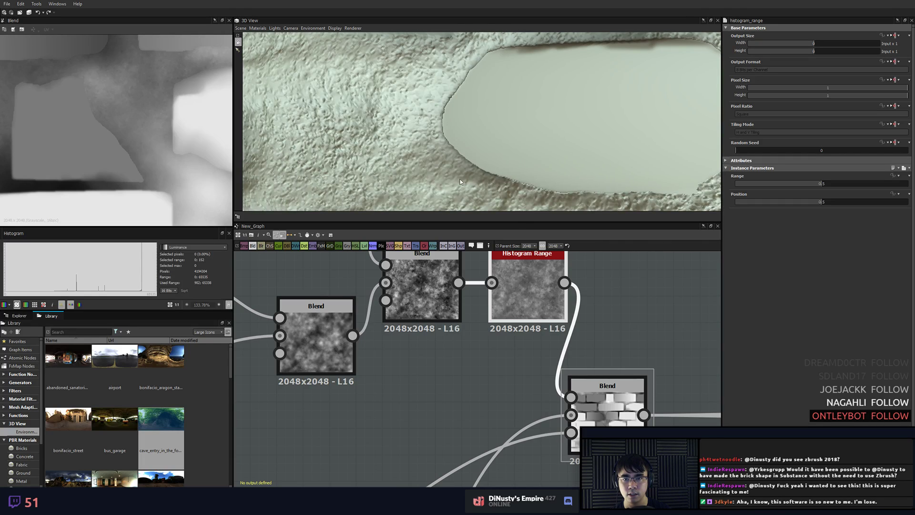
{"action": "left_click_drag", "start_coordinate": [825, 185], "coordinate": [844, 186]}
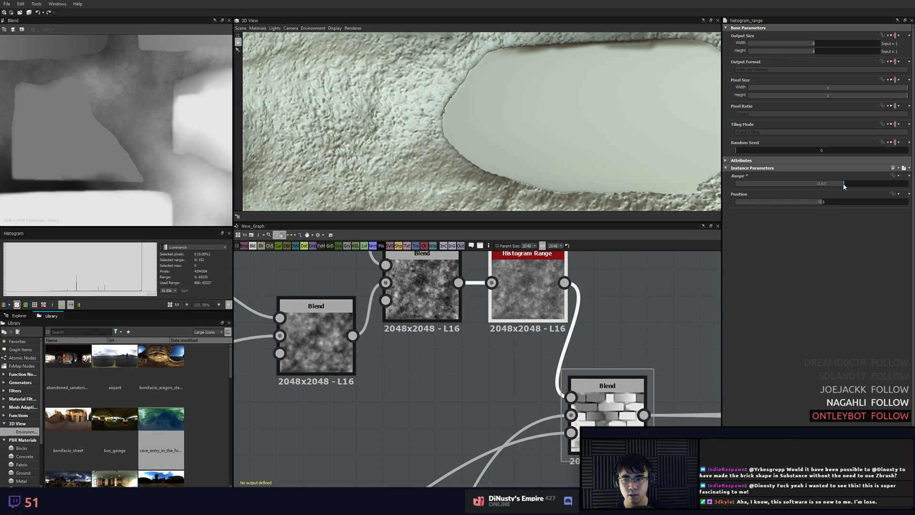
{"action": "left_click_drag", "start_coordinate": [842, 186], "coordinate": [882, 185]}
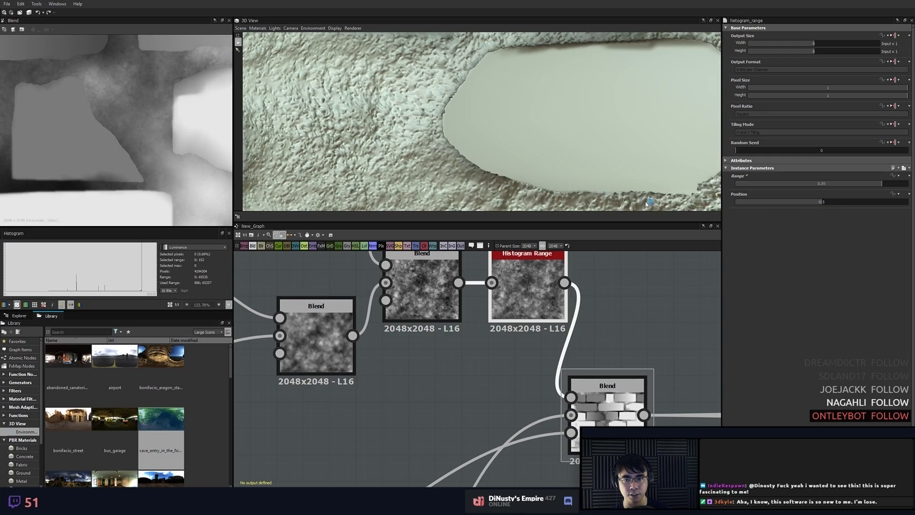
- Set the Histogram Range node's Position to 0.7 and check the mortar across the 3D brick cylinder
{"action": "left_click_drag", "start_coordinate": [826, 205], "coordinate": [855, 209]}
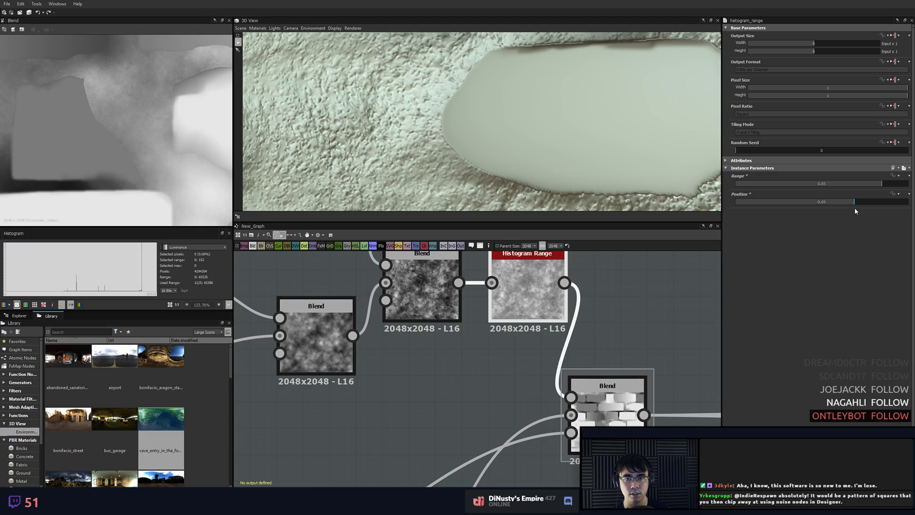
{"action": "left_click", "coordinate": [856, 211]}
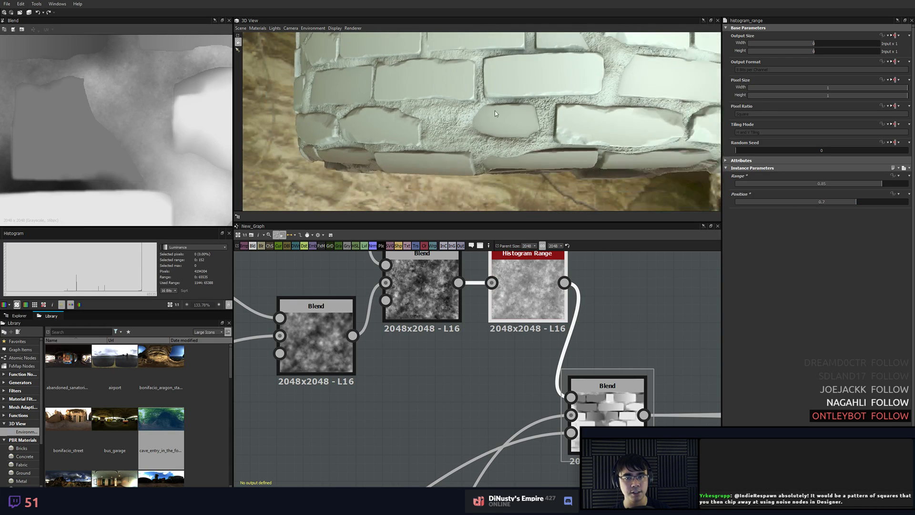
{"action": "left_click_drag", "start_coordinate": [495, 113], "coordinate": [519, 143]}
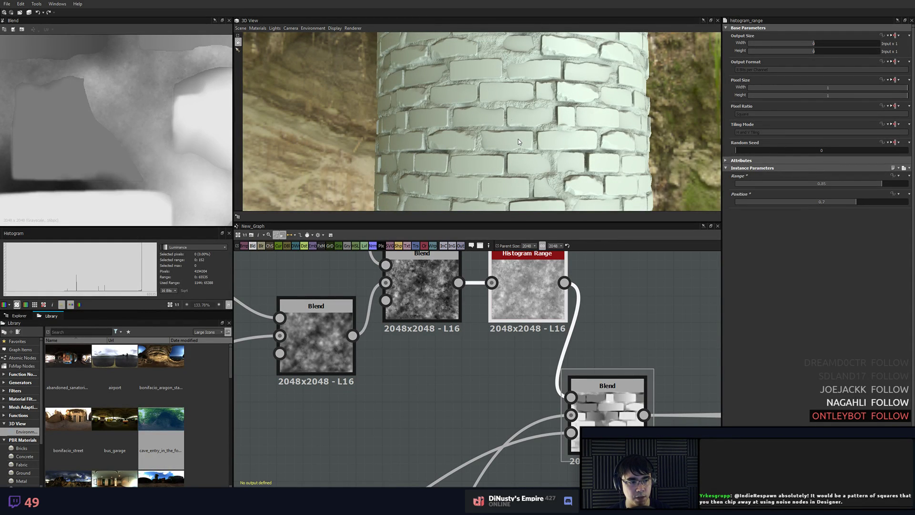
- Check the brick cylinder in 3D, then duplicate the BnW Spots 1 node into the graph area near the brick nodes
{"action": "left_click_drag", "start_coordinate": [519, 122], "coordinate": [494, 162]}
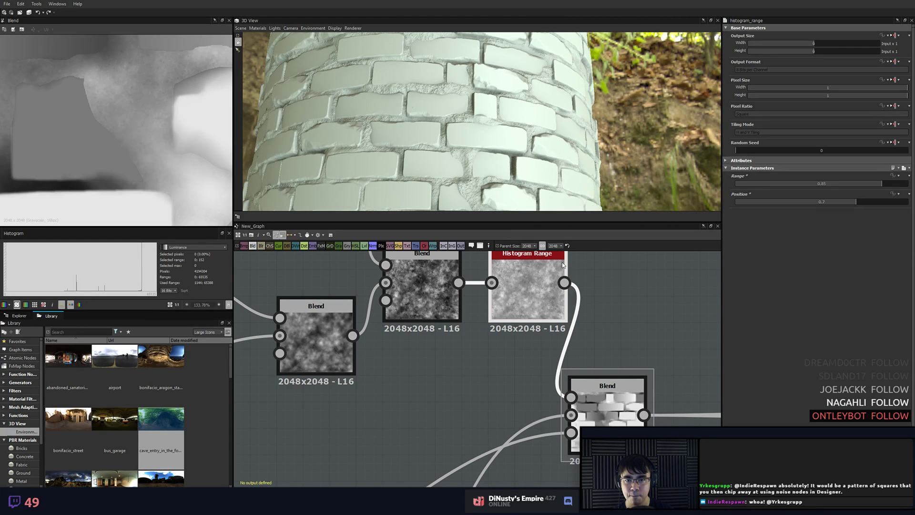
{"action": "left_click_drag", "start_coordinate": [518, 128], "coordinate": [535, 160]}
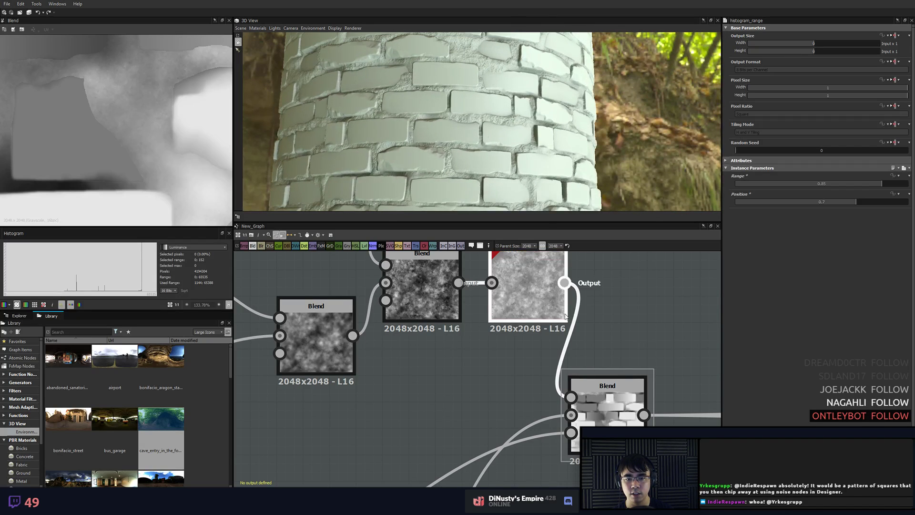
{"action": "scroll", "coordinate": [574, 286], "scroll_direction": "down", "scroll_amount": 7}
{"action": "middle_click_drag", "start_coordinate": [572, 367], "coordinate": [508, 328]}
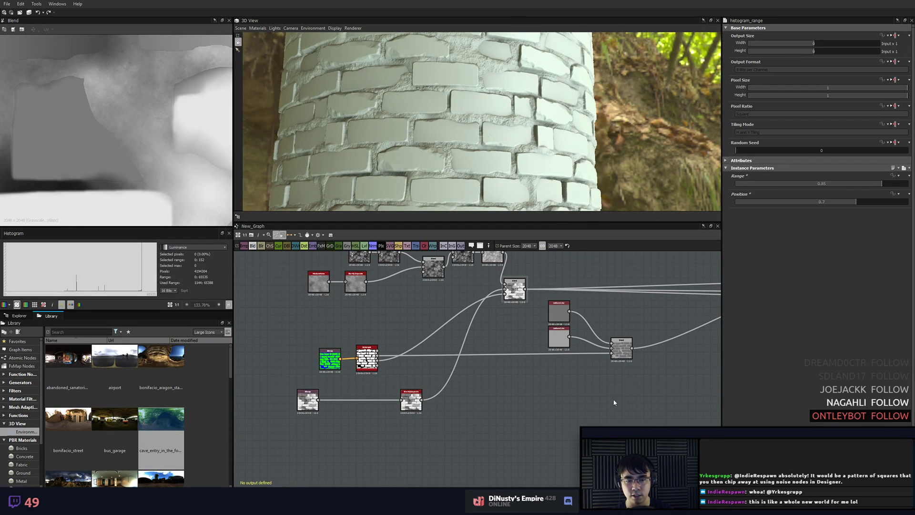
{"action": "middle_click_drag", "start_coordinate": [605, 381], "coordinate": [621, 368]}
{"action": "key", "text": "space"}
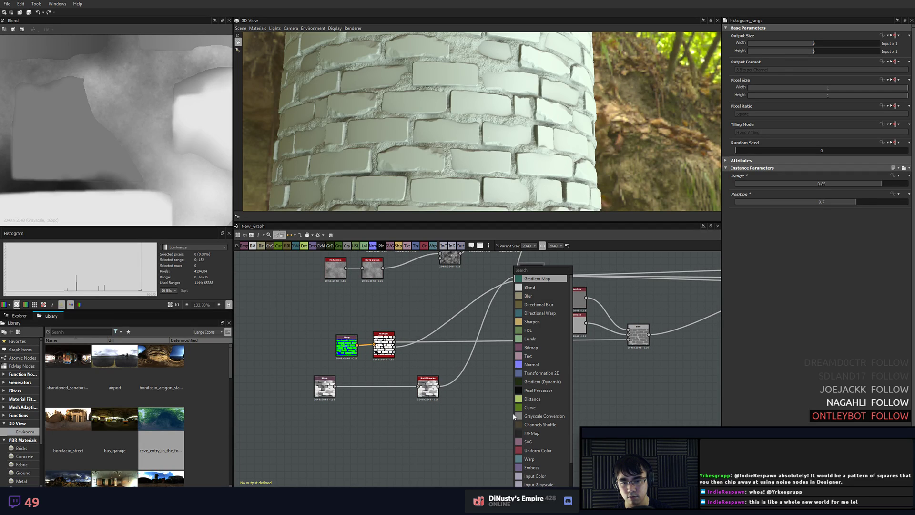
{"action": "left_click", "coordinate": [489, 419]}
{"action": "middle_click_drag", "start_coordinate": [488, 341], "coordinate": [509, 382]}
{"action": "double_click", "coordinate": [392, 317]}
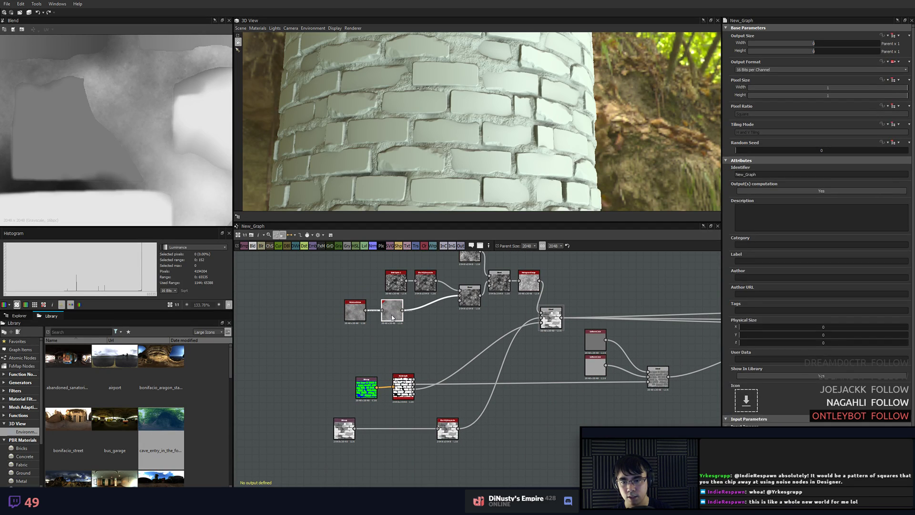
{"action": "double_click", "coordinate": [390, 287]}
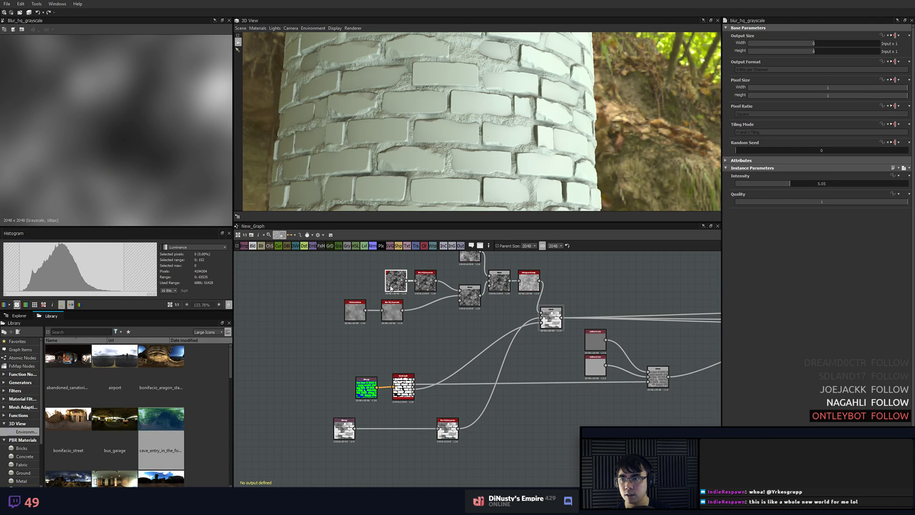
{"action": "key", "text": "ctrl+d"}
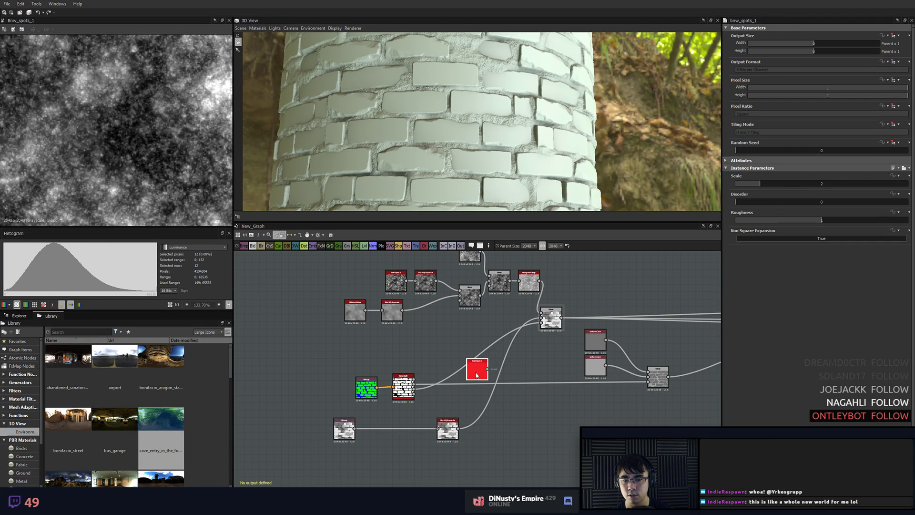
- Add an Invert Grayscale node after the duplicated BnW Spots 1 and preview its output
{"action": "scroll", "coordinate": [524, 448], "scroll_direction": "up", "scroll_amount": 5}
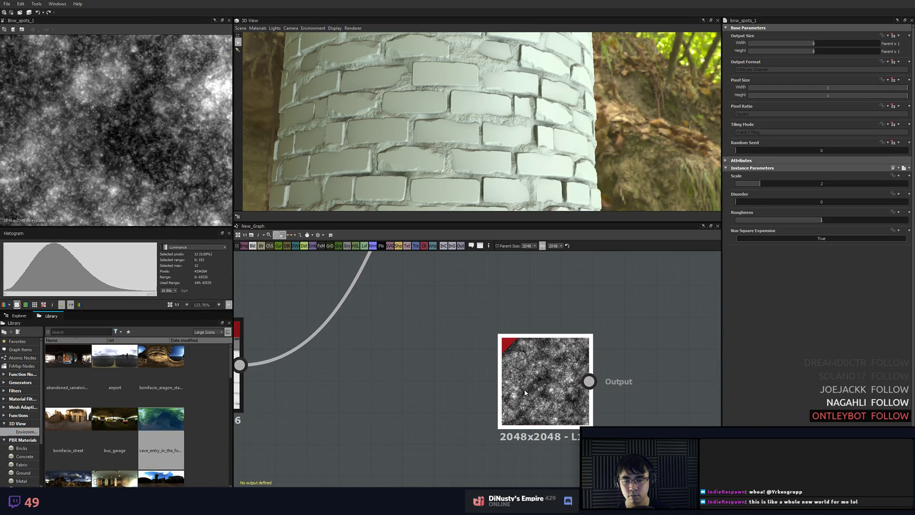
{"action": "key", "text": "space"}
{"action": "left_click", "coordinate": [518, 391]}
{"action": "key", "text": "space"}
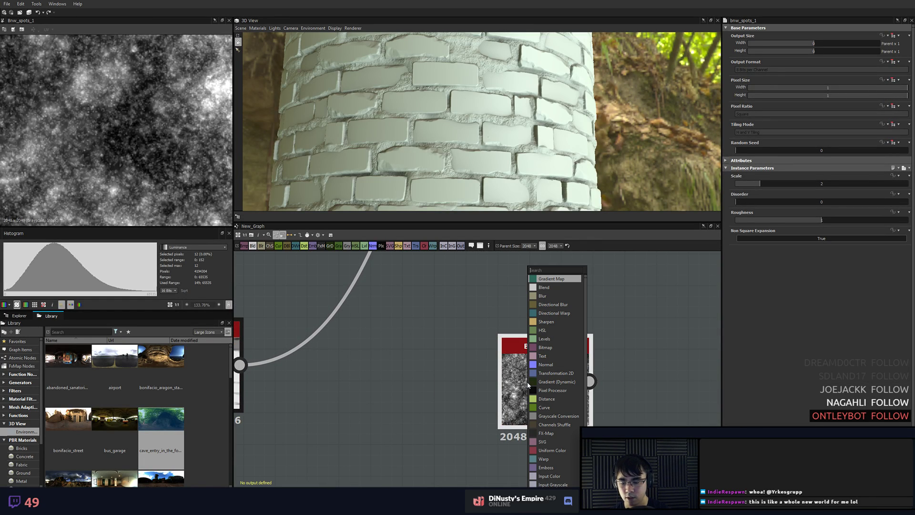
{"action": "type", "text": "inv"}
{"action": "key", "text": "Down"}
{"action": "key", "text": "Return"}
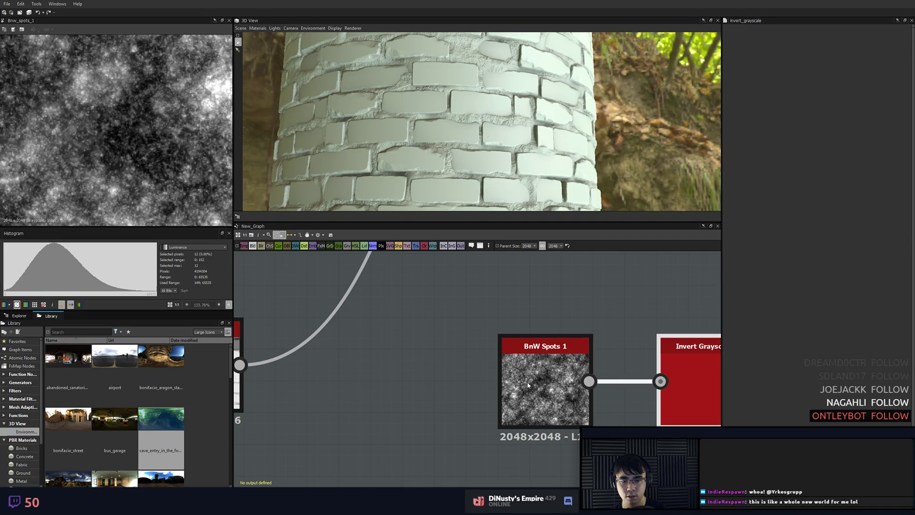
{"action": "double_click", "coordinate": [710, 358]}
{"action": "middle_click_drag", "start_coordinate": [710, 381], "coordinate": [615, 358]}
{"action": "scroll", "coordinate": [431, 286], "scroll_direction": "down", "scroll_amount": 4}
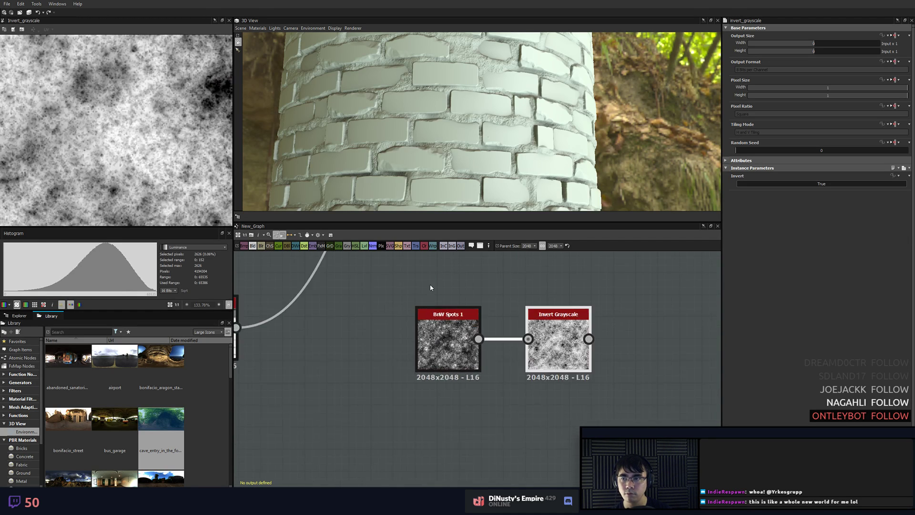
- Rearrange the BnW Spots copy and its Invert Grayscale, and add a Non Uniform Blur Grayscale node beside them
{"action": "middle_click_drag", "start_coordinate": [433, 291], "coordinate": [456, 296]}
{"action": "left_click_drag", "start_coordinate": [465, 328], "coordinate": [449, 365]}
{"action": "left_click_drag", "start_coordinate": [542, 329], "coordinate": [534, 352]}
{"action": "left_click", "coordinate": [555, 409]}
{"action": "key", "text": "space"}
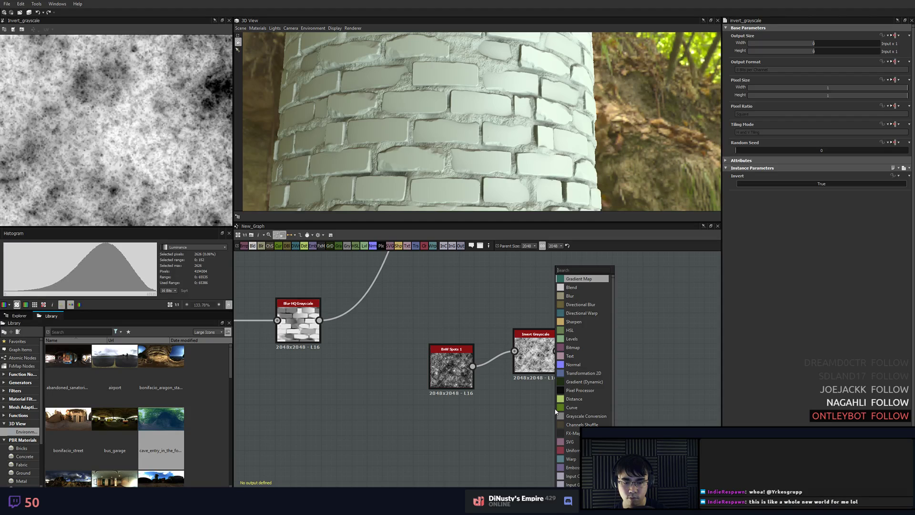
{"action": "type", "text": "non"}
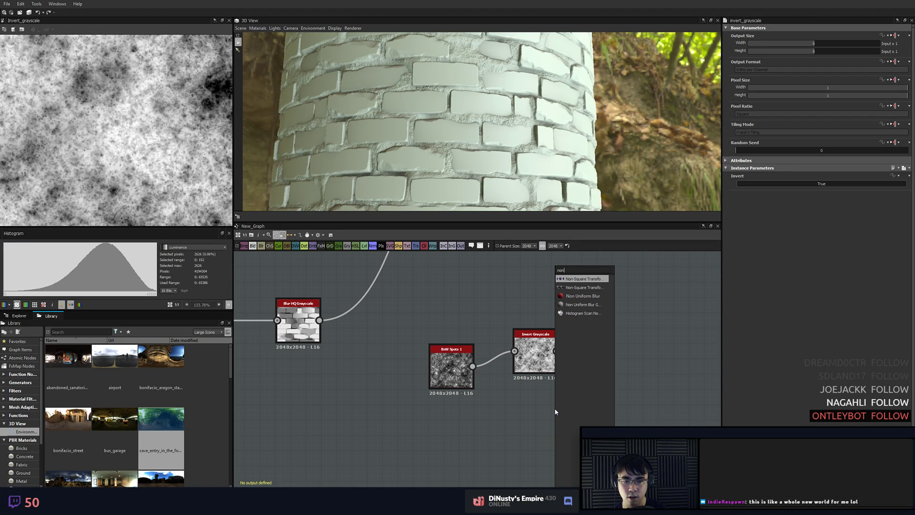
{"action": "left_click", "coordinate": [586, 304]}
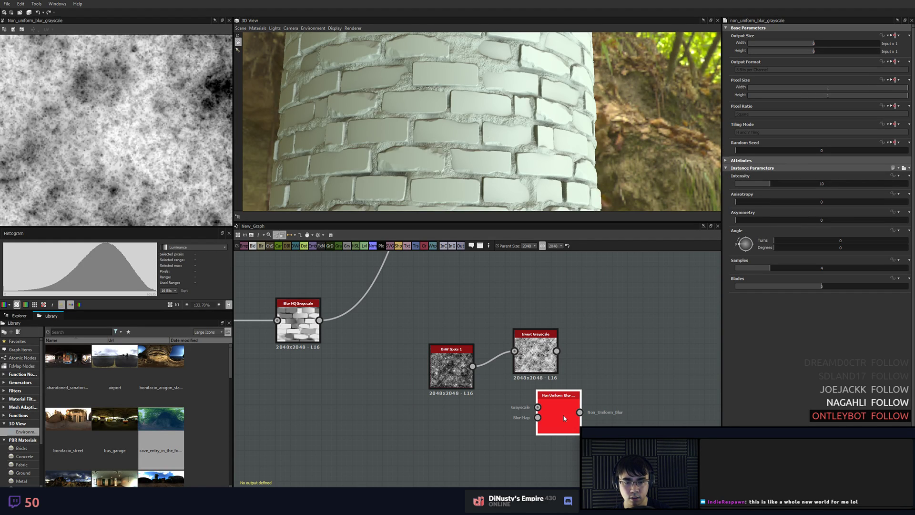
- Feed the inverted noise into the Non Uniform Blur's Grayscale and Blur Map inputs, and set its Intensity to about 7.99
{"action": "left_click_drag", "start_coordinate": [565, 418], "coordinate": [619, 387]}
{"action": "left_click_drag", "start_coordinate": [556, 351], "coordinate": [592, 377]}
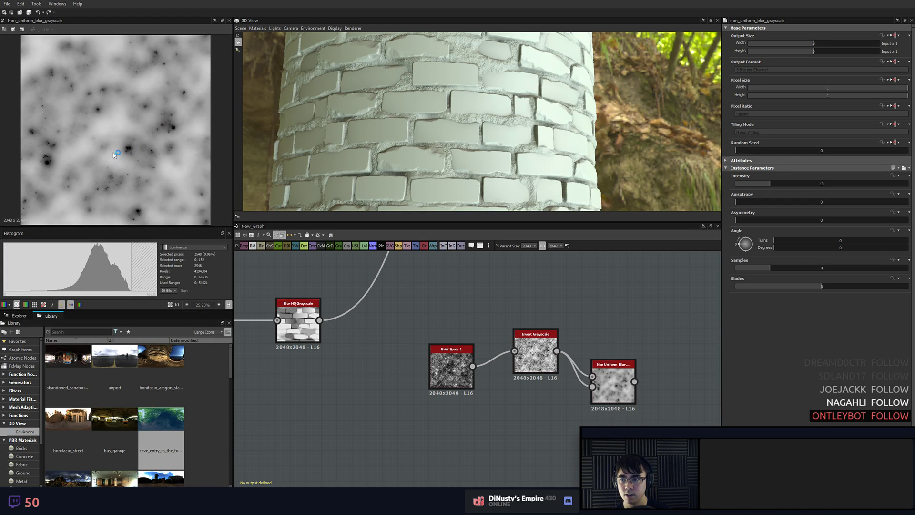
{"action": "scroll", "coordinate": [121, 90], "scroll_direction": "up", "scroll_amount": 5}
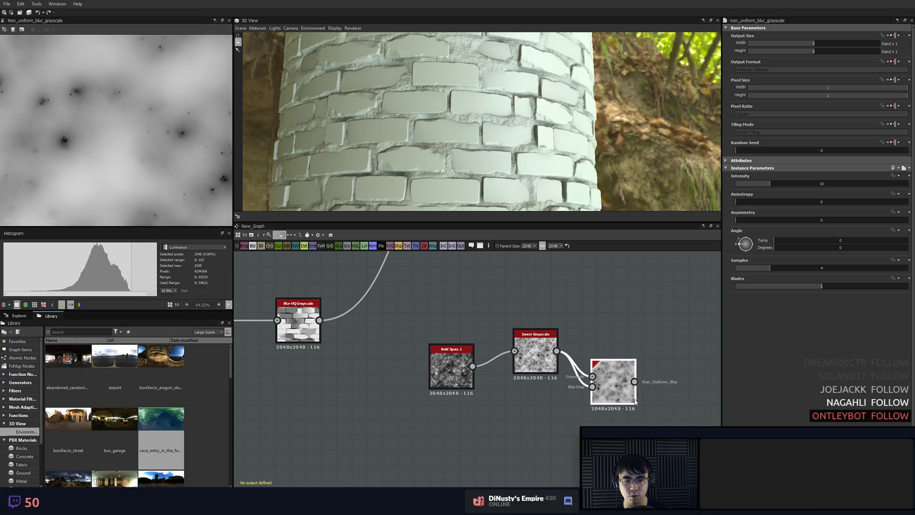
{"action": "mouse_move", "coordinate": [771, 184]}
{"action": "left_mouse_down"}
{"action": "mouse_move", "coordinate": [838, 190]}
{"action": "mouse_move", "coordinate": [765, 192]}
{"action": "left_mouse_up"}
- Align the Non Uniform Blur with the Invert Grayscale node, add a Histogram Range after it, and inspect the softened noise up close
{"action": "middle_click_drag", "start_coordinate": [561, 320], "coordinate": [504, 325]}
{"action": "scroll", "coordinate": [504, 325], "scroll_direction": "down", "scroll_amount": 1}
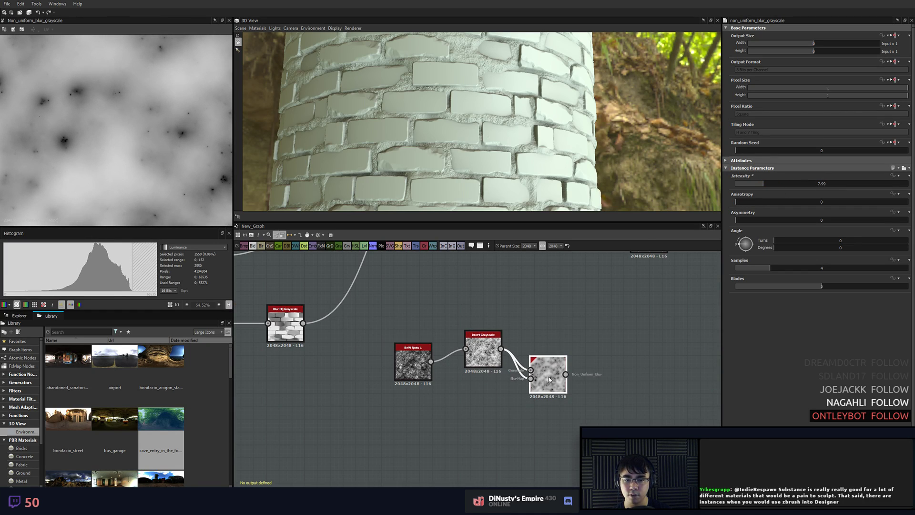
{"action": "left_click_drag", "start_coordinate": [549, 379], "coordinate": [554, 354]}
{"action": "key", "text": "space"}
{"action": "type", "text": "histor"}
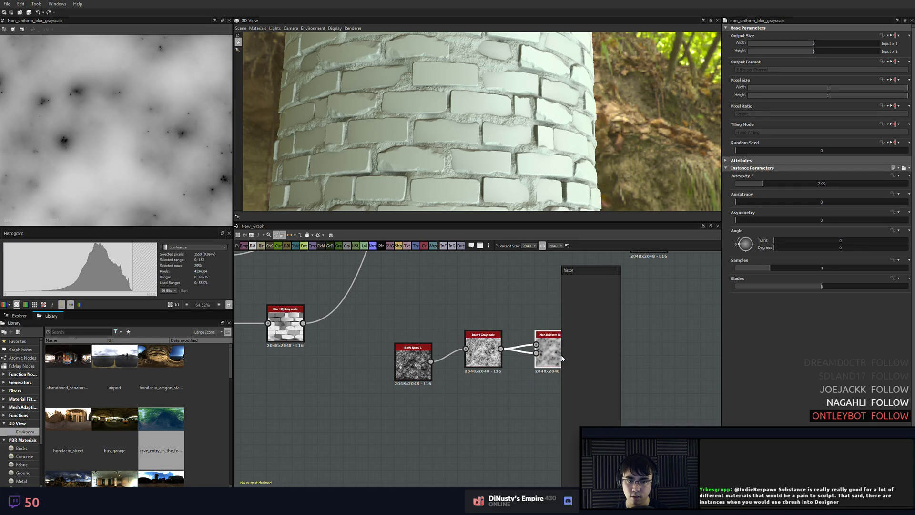
{"action": "key", "text": "Return"}
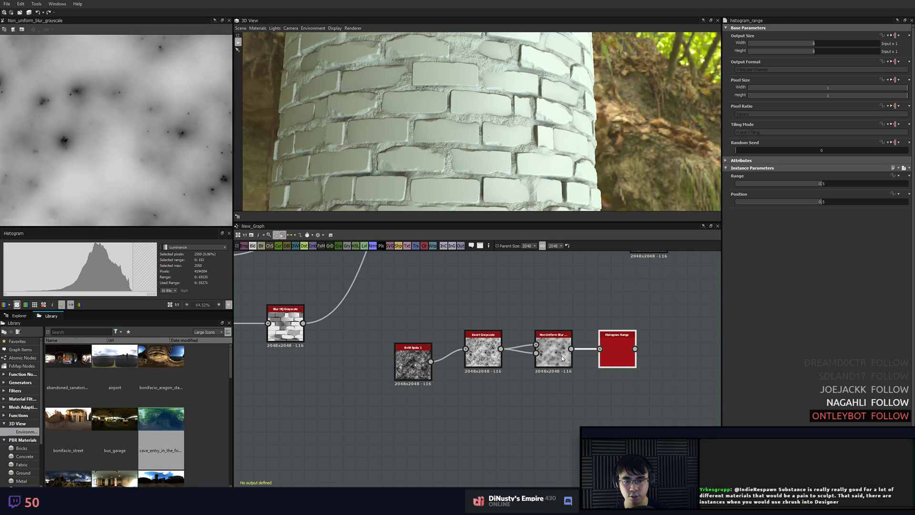
{"action": "scroll", "coordinate": [122, 153], "scroll_direction": "up", "scroll_amount": 4}
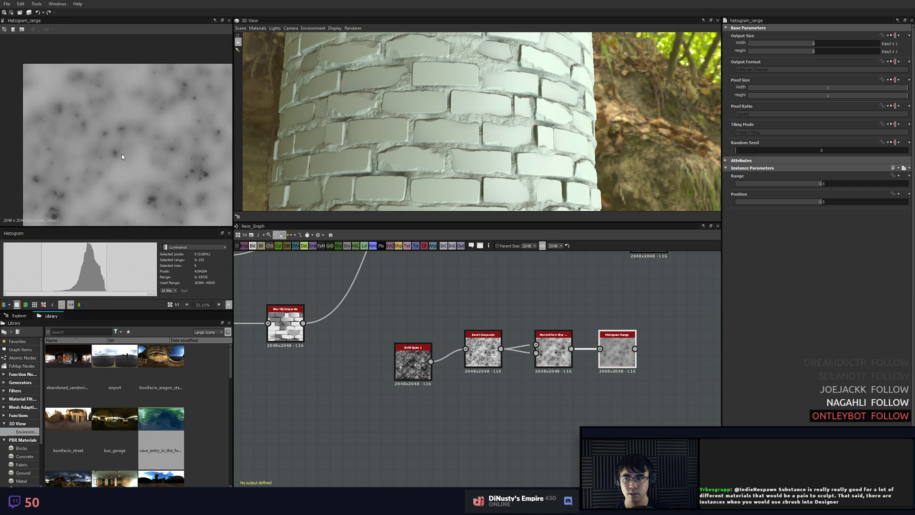
{"action": "scroll", "coordinate": [569, 343], "scroll_direction": "down", "scroll_amount": 3}
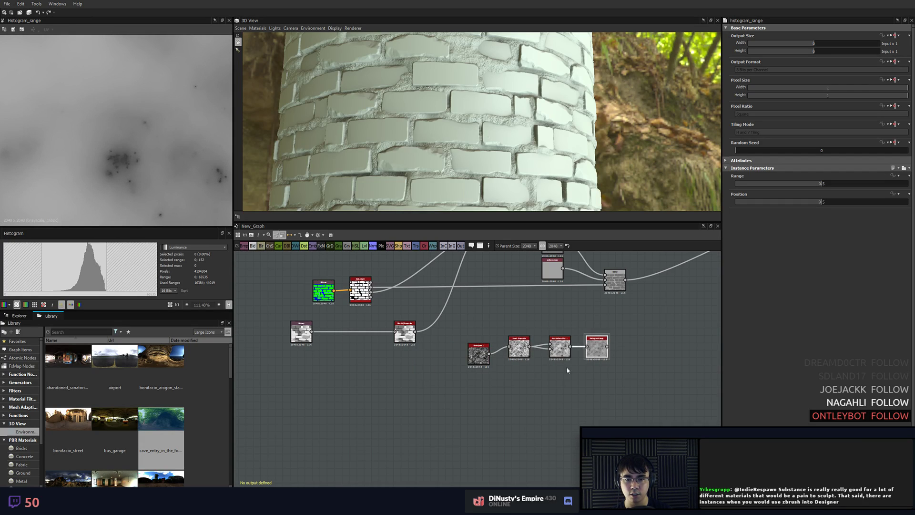
- Move the new noise chain below the blurred brick nodes and add a Blend node past its end
{"action": "left_click_drag", "start_coordinate": [459, 329], "coordinate": [459, 405]}
{"action": "left_click", "coordinate": [522, 365]}
{"action": "right_click", "coordinate": [522, 367]}
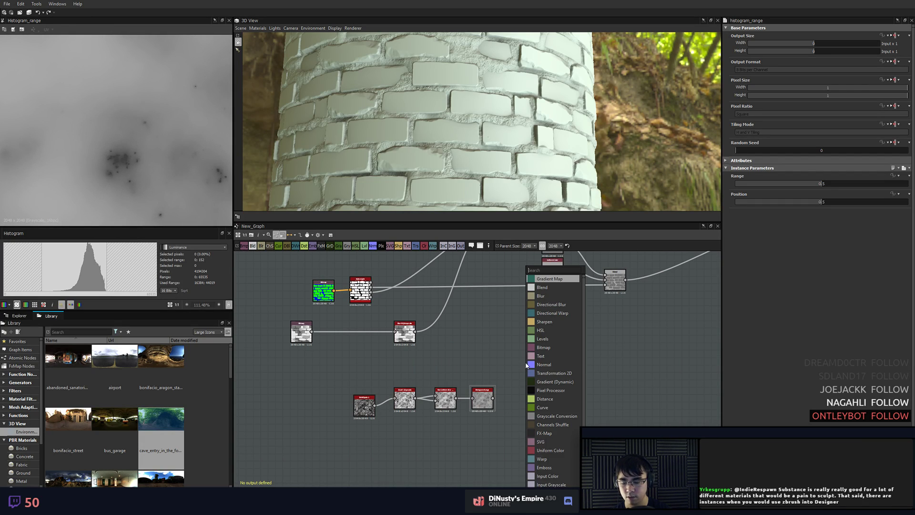
{"action": "left_click", "coordinate": [525, 363]}
{"action": "left_click_drag", "start_coordinate": [524, 368], "coordinate": [556, 372]}
{"action": "left_click", "coordinate": [539, 398]}
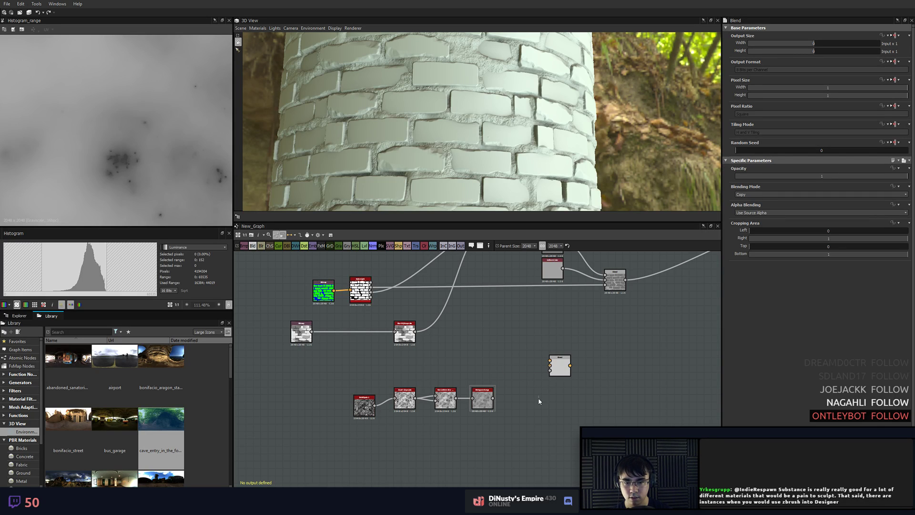
- Connect the brick Blur HQ Grayscale to the new Blend's Background and the Histogram Range to its Foreground, and preview the Blend
{"action": "scroll", "coordinate": [455, 321], "scroll_direction": "up", "scroll_amount": 3}
{"action": "scroll", "coordinate": [456, 323], "scroll_direction": "down", "scroll_amount": 2}
{"action": "middle_click_drag", "start_coordinate": [464, 334], "coordinate": [446, 386]}
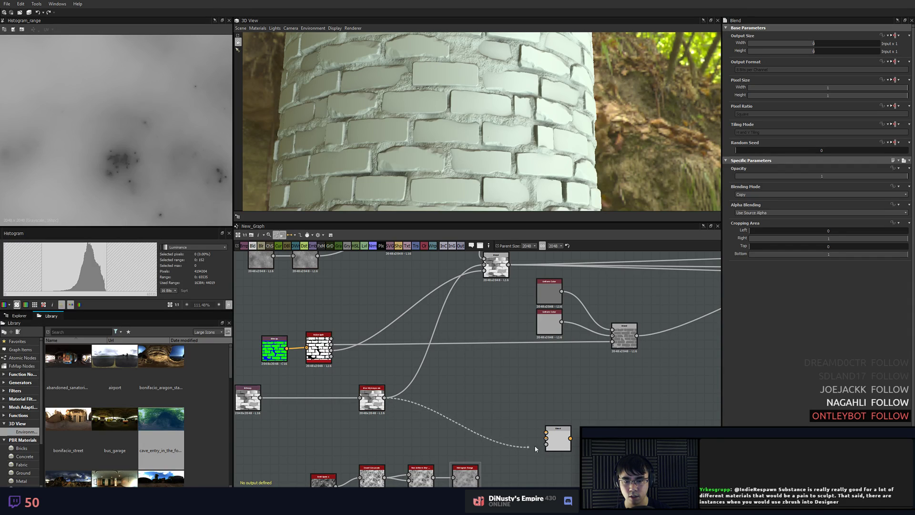
{"action": "left_click_drag", "start_coordinate": [535, 448], "coordinate": [546, 438]}
{"action": "left_click_drag", "start_coordinate": [470, 483], "coordinate": [479, 448]}
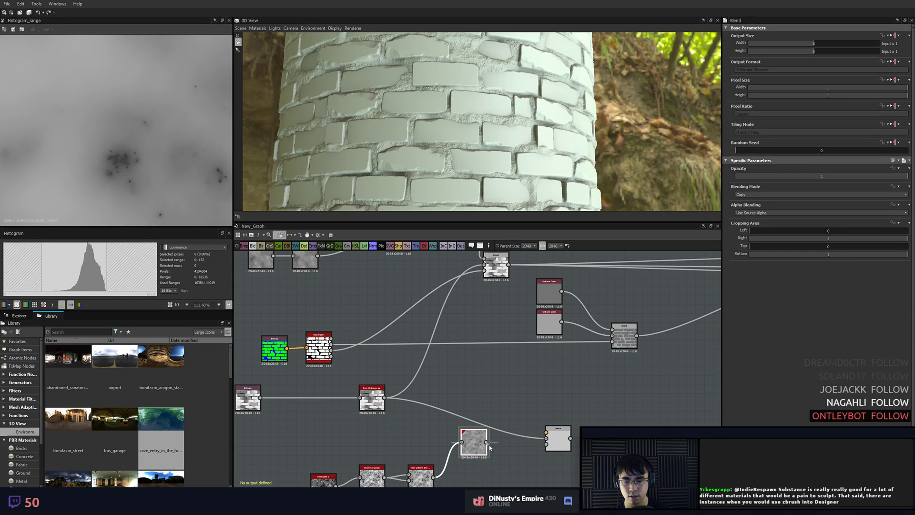
{"action": "left_click", "coordinate": [527, 467]}
{"action": "scroll", "coordinate": [555, 434], "scroll_direction": "up", "scroll_amount": 7}
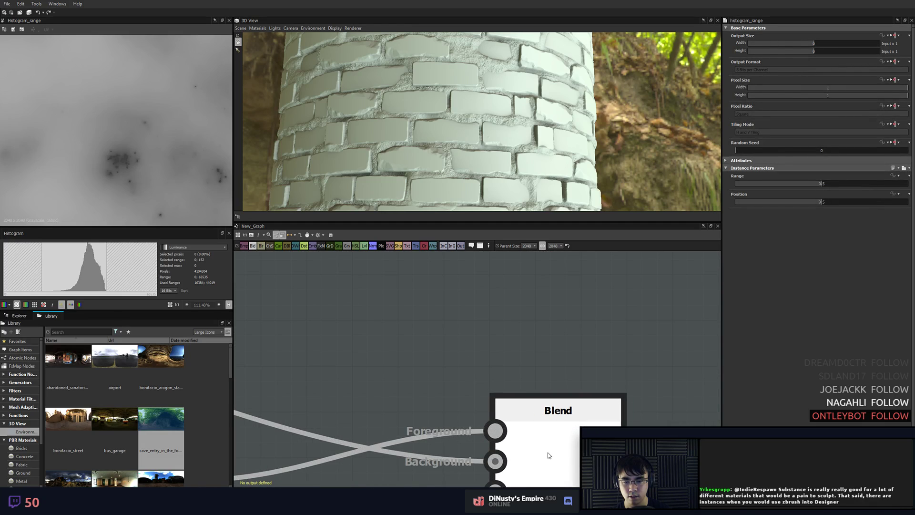
{"action": "double_click", "coordinate": [548, 452]}
{"action": "scroll", "coordinate": [184, 138], "scroll_direction": "down", "scroll_amount": 3}
{"action": "scroll", "coordinate": [527, 376], "scroll_direction": "down", "scroll_amount": 2}
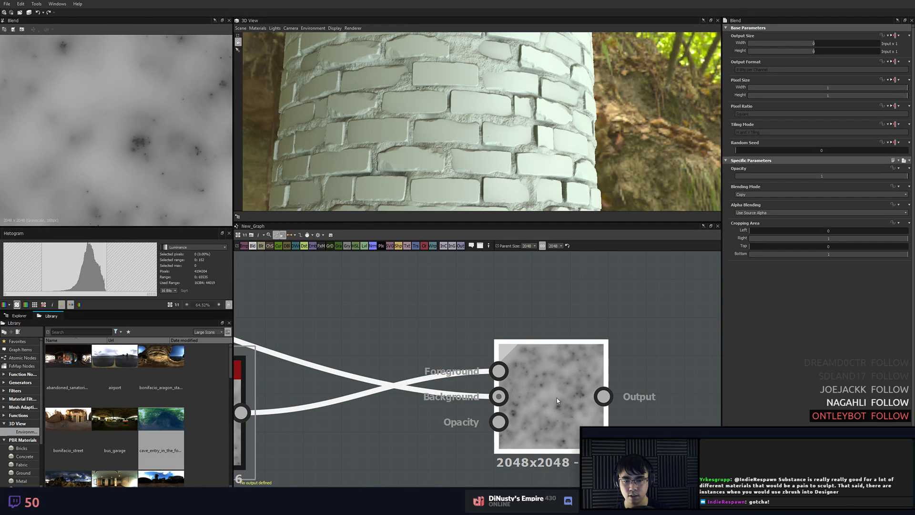
- Try the Overlay blending mode on the Blend node and examine the bricks in the 2D view
{"action": "left_click", "coordinate": [796, 195]}
{"action": "left_click", "coordinate": [763, 239]}
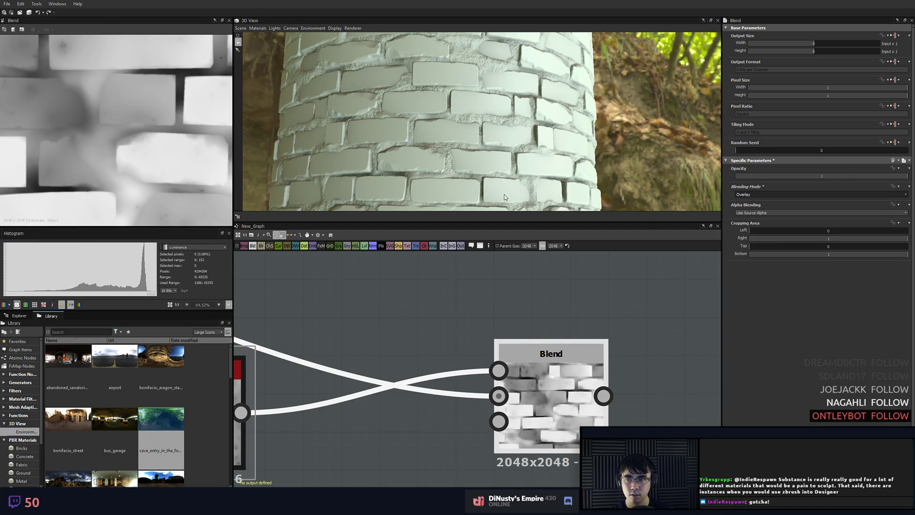
{"action": "scroll", "coordinate": [75, 107], "scroll_direction": "up", "scroll_amount": 5}
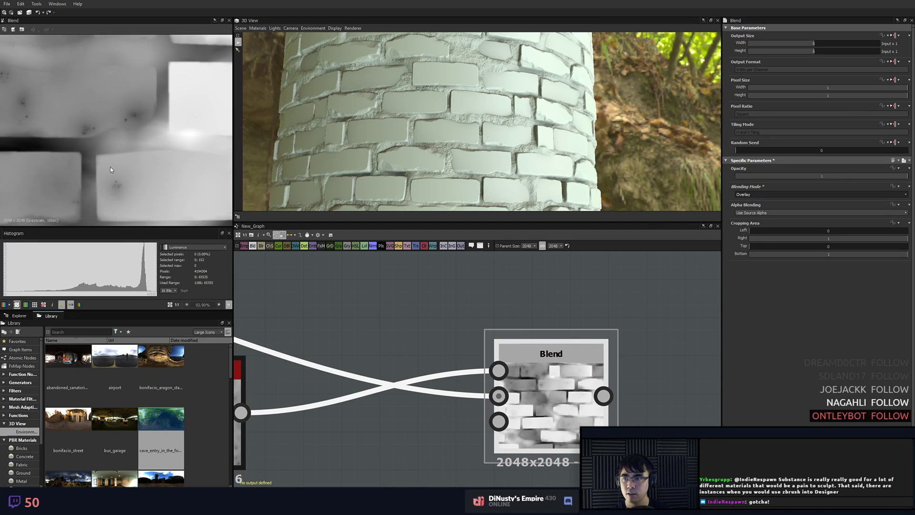
{"action": "scroll", "coordinate": [78, 114], "scroll_direction": "down", "scroll_amount": 5}
{"action": "middle_click_drag", "start_coordinate": [97, 138], "coordinate": [129, 144]}
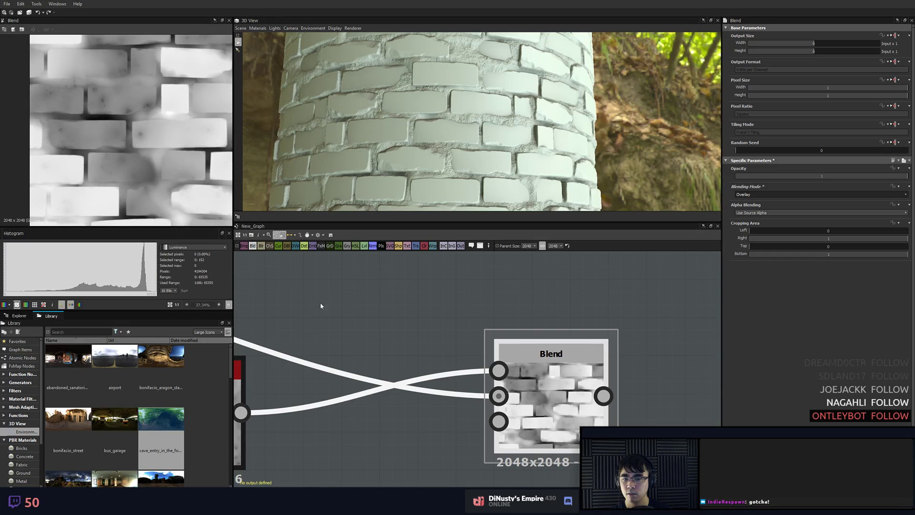
- Compare blending modes such as Multiply, Add Sub, Divide and Overlay, and set the Blend node to Soft Light
{"action": "left_click", "coordinate": [766, 195]}
{"action": "left_click", "coordinate": [764, 201]}
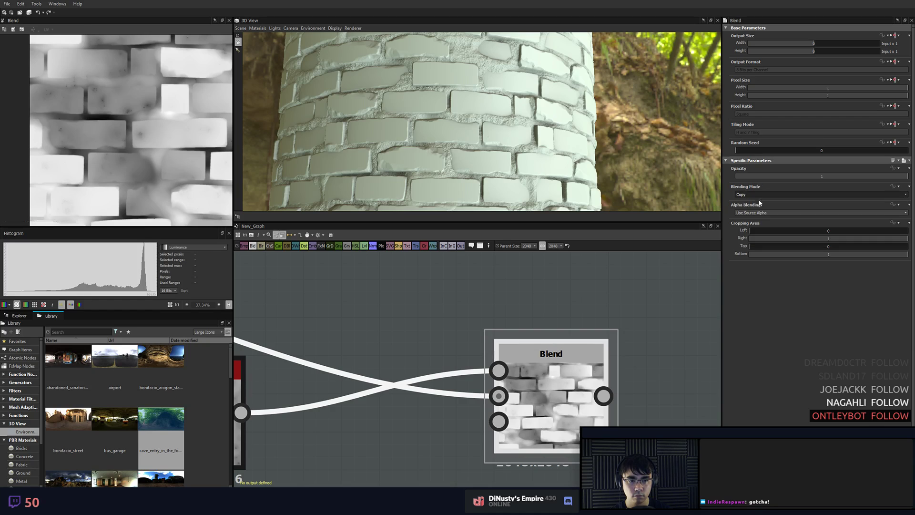
{"action": "left_click", "coordinate": [758, 195]}
{"action": "left_click", "coordinate": [759, 195]}
{"action": "scroll", "coordinate": [758, 194], "scroll_direction": "down", "scroll_amount": 2}
{"action": "scroll", "coordinate": [759, 194], "scroll_direction": "down", "scroll_amount": 2}
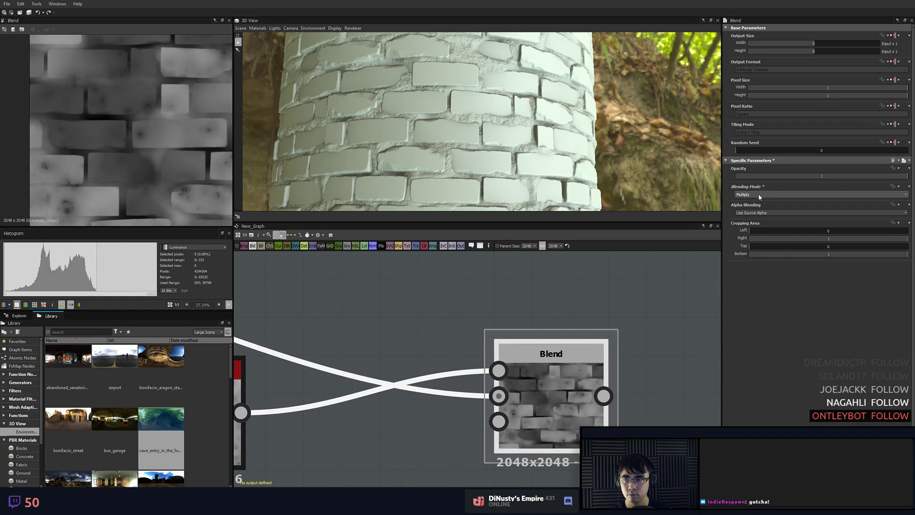
{"action": "scroll", "coordinate": [759, 194], "scroll_direction": "down", "scroll_amount": 4}
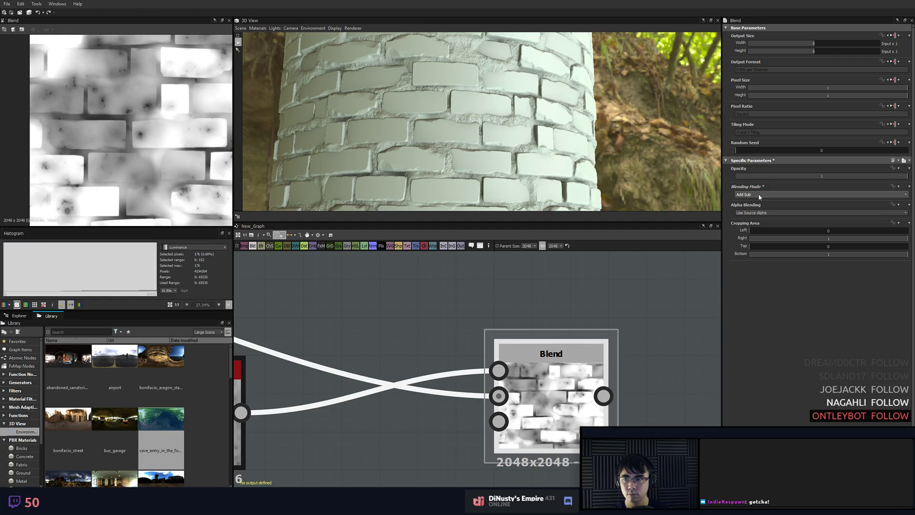
{"action": "scroll", "coordinate": [759, 194], "scroll_direction": "down", "scroll_amount": 4}
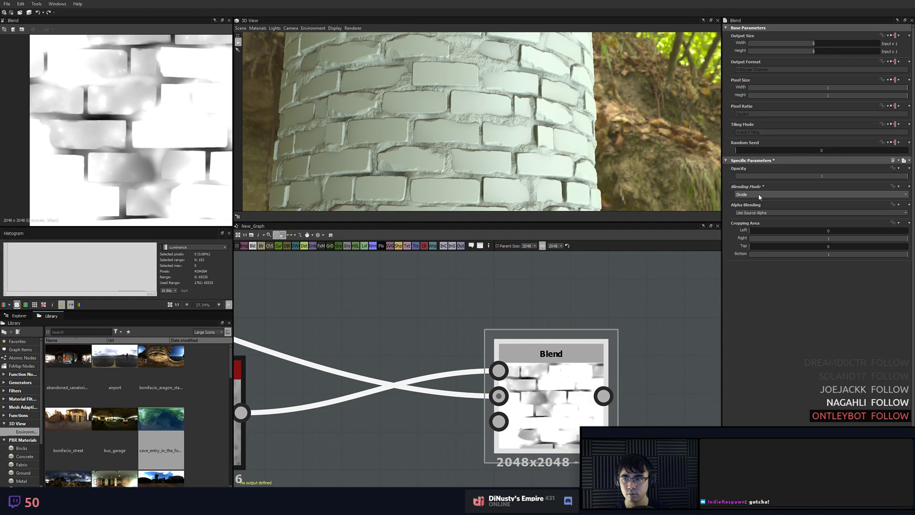
{"action": "scroll", "coordinate": [758, 194], "scroll_direction": "down", "scroll_amount": 1}
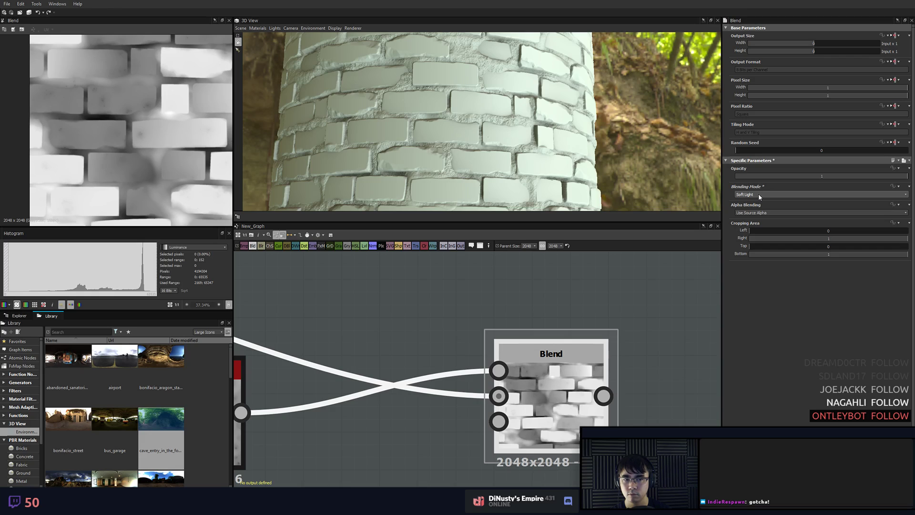
{"action": "scroll", "coordinate": [759, 193], "scroll_direction": "up", "scroll_amount": 2}
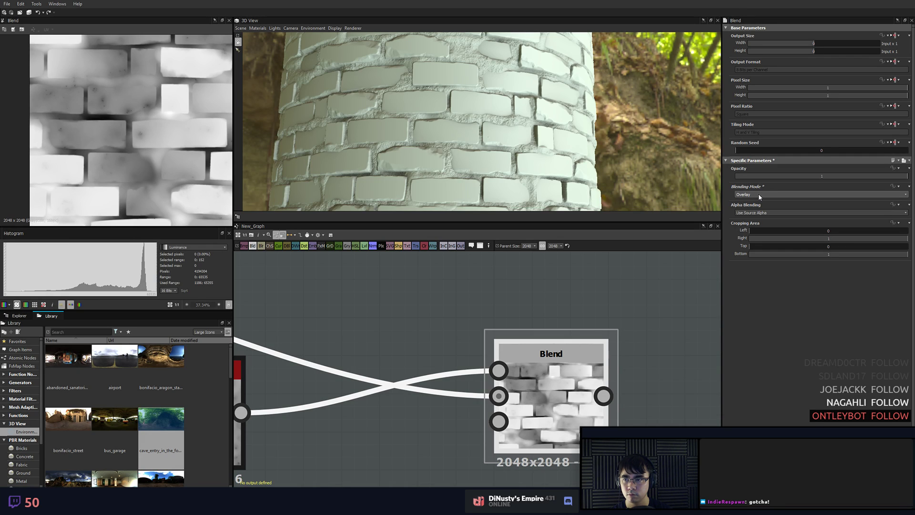
{"action": "scroll", "coordinate": [759, 193], "scroll_direction": "down", "scroll_amount": 2}
- Compare the Soft Light Blend output with its Histogram Range foreground and blurred brick background in the 2D view
{"action": "middle_click_drag", "start_coordinate": [418, 313], "coordinate": [522, 316]}
{"action": "scroll", "coordinate": [522, 316], "scroll_direction": "down", "scroll_amount": 2}
{"action": "double_click", "coordinate": [575, 373]}
{"action": "double_click", "coordinate": [579, 357]}
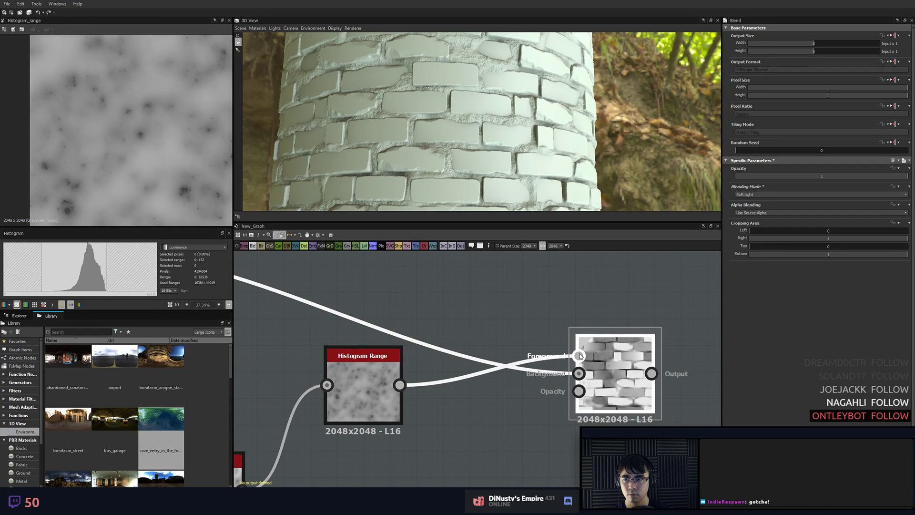
{"action": "double_click", "coordinate": [580, 376]}
{"action": "double_click", "coordinate": [594, 374]}
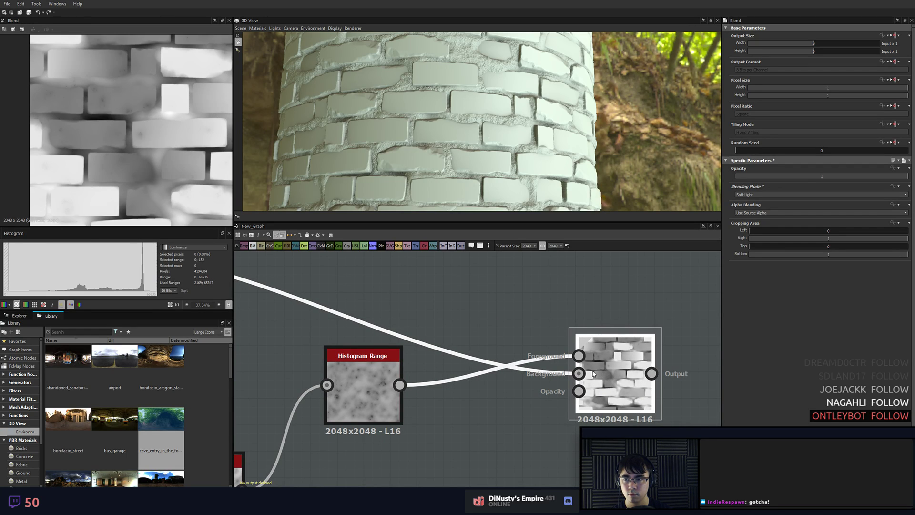
{"action": "double_click", "coordinate": [580, 374]}
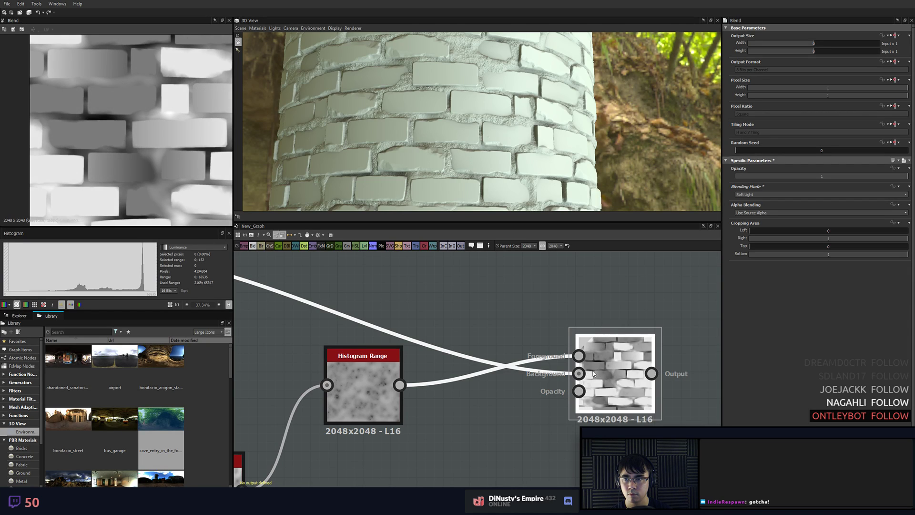
{"action": "double_click", "coordinate": [596, 374]}
{"action": "double_click", "coordinate": [580, 374]}
{"action": "double_click", "coordinate": [598, 373]}
{"action": "double_click", "coordinate": [579, 374]}
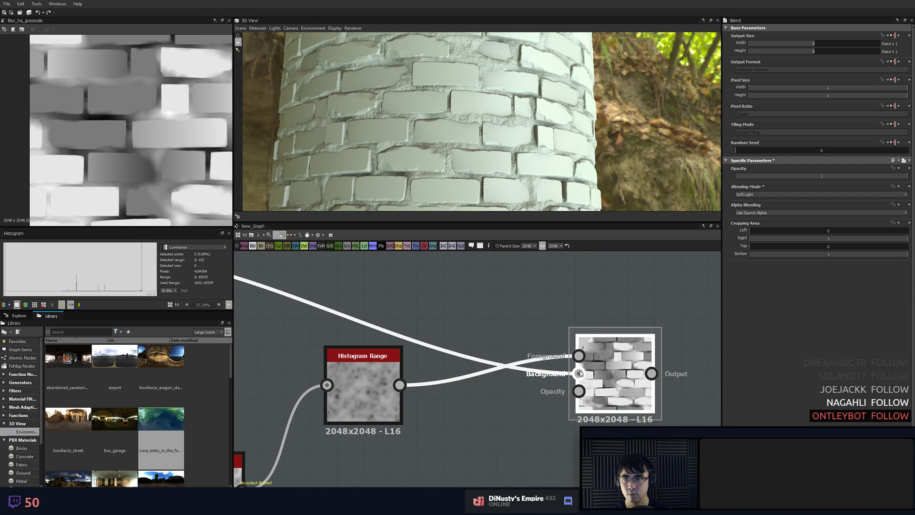
{"action": "double_click", "coordinate": [598, 374]}
{"action": "middle_click_drag", "start_coordinate": [596, 372], "coordinate": [579, 371]}
{"action": "scroll", "coordinate": [578, 365], "scroll_direction": "down", "scroll_amount": 1}
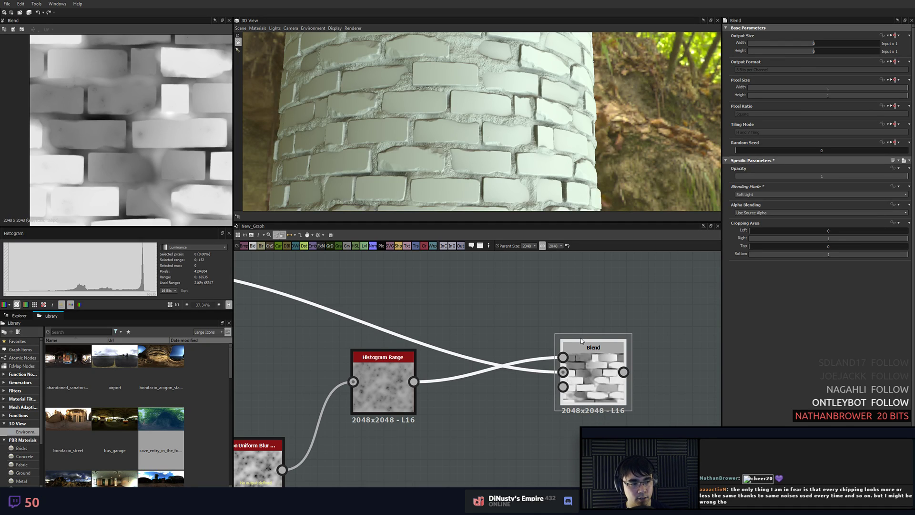
- Line up the BnW Spots, Invert Grayscale, Non Uniform Blur and Histogram Range nodes in a compact row before the Blend node
{"action": "scroll", "coordinate": [662, 334], "scroll_direction": "down", "scroll_amount": 4}
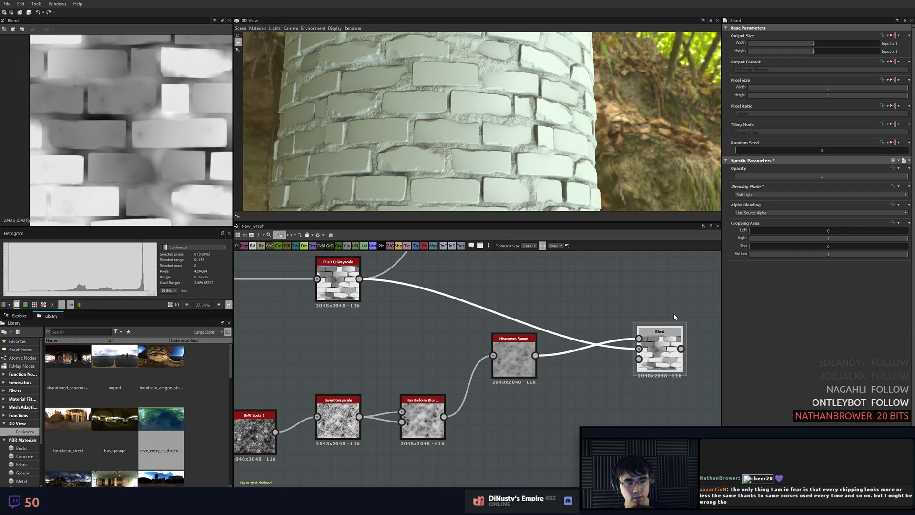
{"action": "middle_click_drag", "start_coordinate": [673, 314], "coordinate": [675, 325]}
{"action": "scroll", "coordinate": [617, 350], "scroll_direction": "down", "scroll_amount": 4}
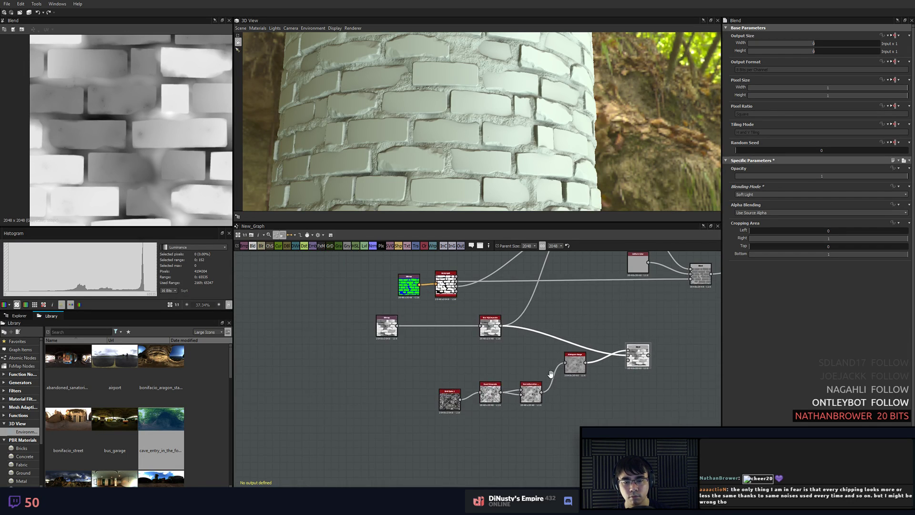
{"action": "left_click_drag", "start_coordinate": [637, 362], "coordinate": [570, 380]}
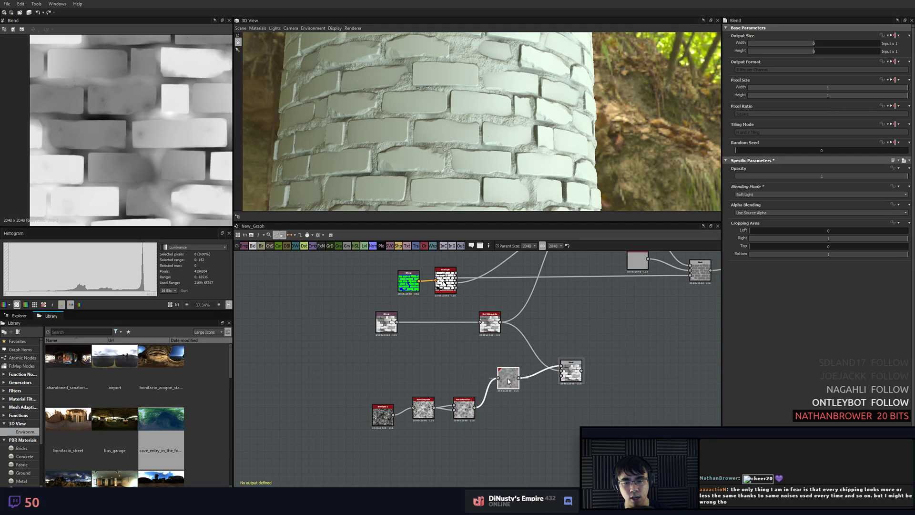
{"action": "left_click_drag", "start_coordinate": [508, 375], "coordinate": [519, 364]}
{"action": "left_click_drag", "start_coordinate": [469, 400], "coordinate": [490, 369]}
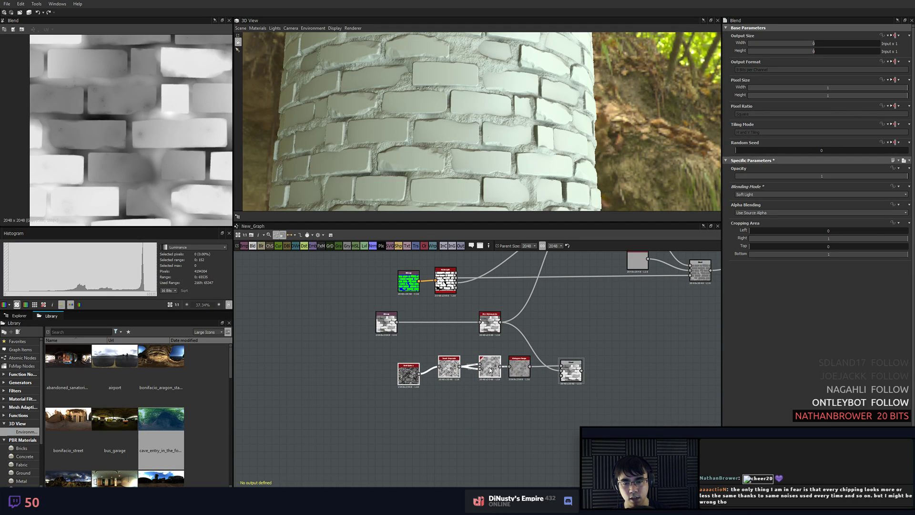
- Place the brick bitmap and Blur HQ Grayscale nodes well below the noise row, and raise the row with its Blend node
{"action": "left_click_drag", "start_coordinate": [482, 323], "coordinate": [482, 434]}
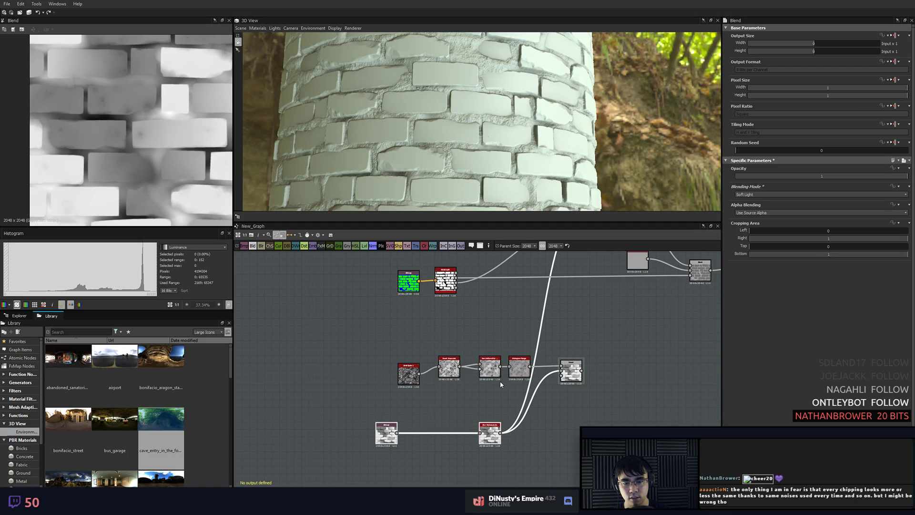
{"action": "left_click_drag", "start_coordinate": [576, 373], "coordinate": [584, 302]}
{"action": "middle_click_drag", "start_coordinate": [588, 325], "coordinate": [583, 392]}
{"action": "scroll", "coordinate": [583, 392], "scroll_direction": "down", "scroll_amount": 2}
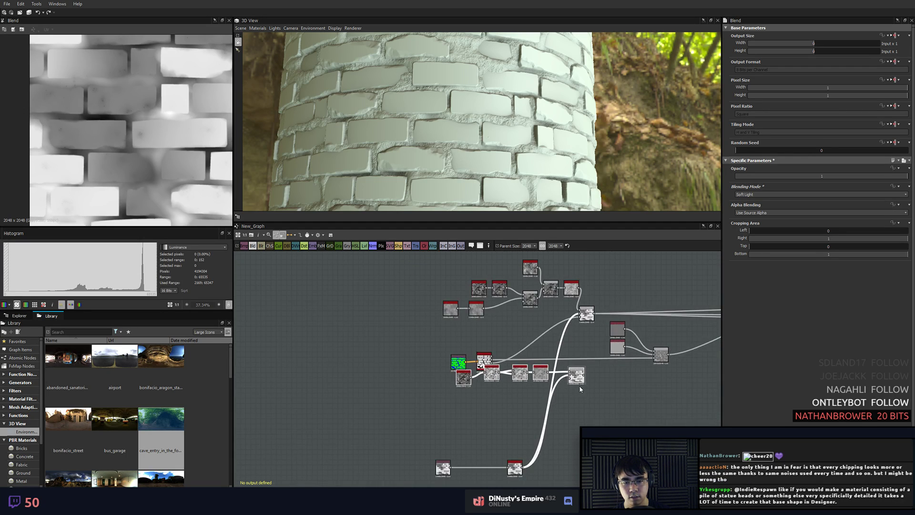
{"action": "left_click_drag", "start_coordinate": [579, 381], "coordinate": [573, 392]}
- Move the green bitmap and its RGBA Split node below the noise row to clear space around the Blend node
{"action": "left_click", "coordinate": [492, 337]}
{"action": "left_click_drag", "start_coordinate": [484, 363], "coordinate": [445, 444]}
{"action": "middle_click_drag", "start_coordinate": [529, 433], "coordinate": [477, 438]}
{"action": "scroll", "coordinate": [477, 438], "scroll_direction": "up", "scroll_amount": 3}
{"action": "left_click_drag", "start_coordinate": [306, 312], "coordinate": [545, 332]}
{"action": "scroll", "coordinate": [513, 392], "scroll_direction": "up", "scroll_amount": 3}
{"action": "middle_click_drag", "start_coordinate": [646, 328], "coordinate": [600, 448]}
{"action": "left_click", "coordinate": [512, 393]}
{"action": "scroll", "coordinate": [599, 448], "scroll_direction": "down", "scroll_amount": 2}
{"action": "left_click", "coordinate": [486, 453]}
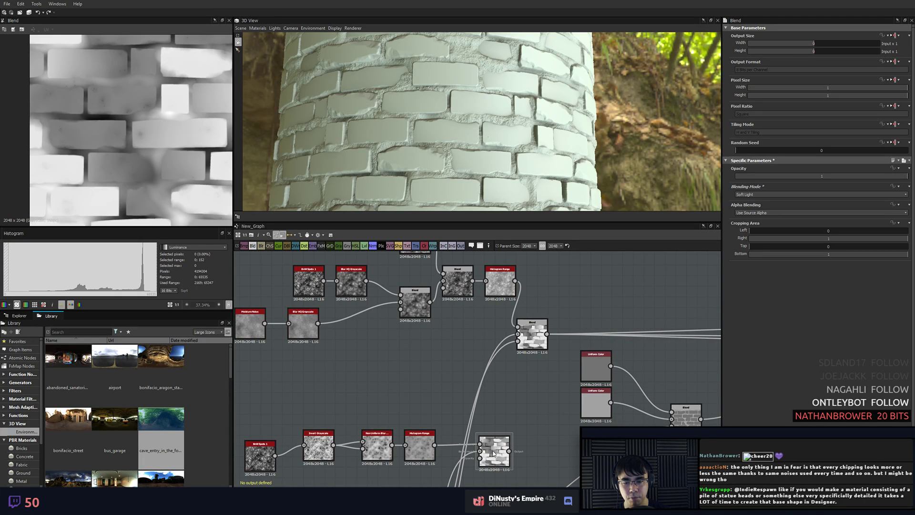
- Mask the Soft Light Blend node's opacity with the RGBA Split's G output, after trying its B output
{"action": "middle_click_drag", "start_coordinate": [495, 453], "coordinate": [554, 378]}
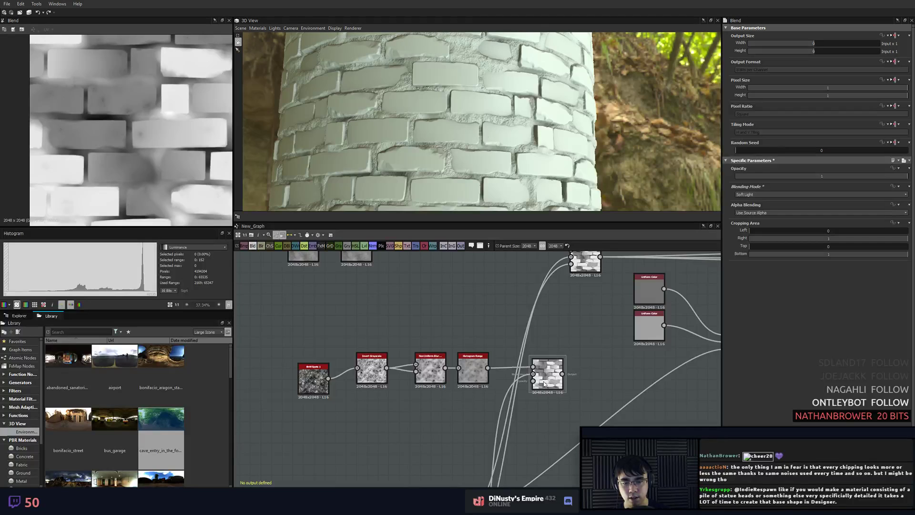
{"action": "scroll", "coordinate": [113, 137], "scroll_direction": "down", "scroll_amount": 1}
{"action": "middle_click_drag", "start_coordinate": [465, 468], "coordinate": [462, 399]}
{"action": "double_click", "coordinate": [447, 456]}
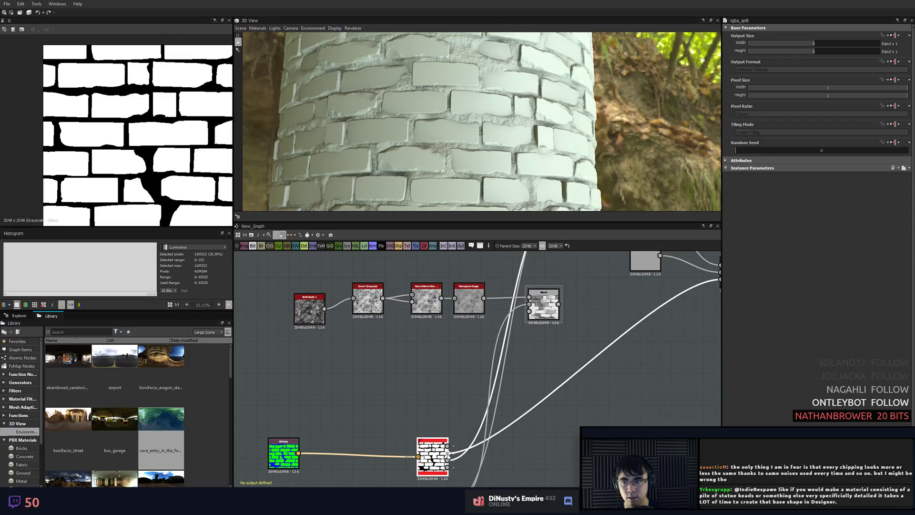
{"action": "double_click", "coordinate": [447, 460]}
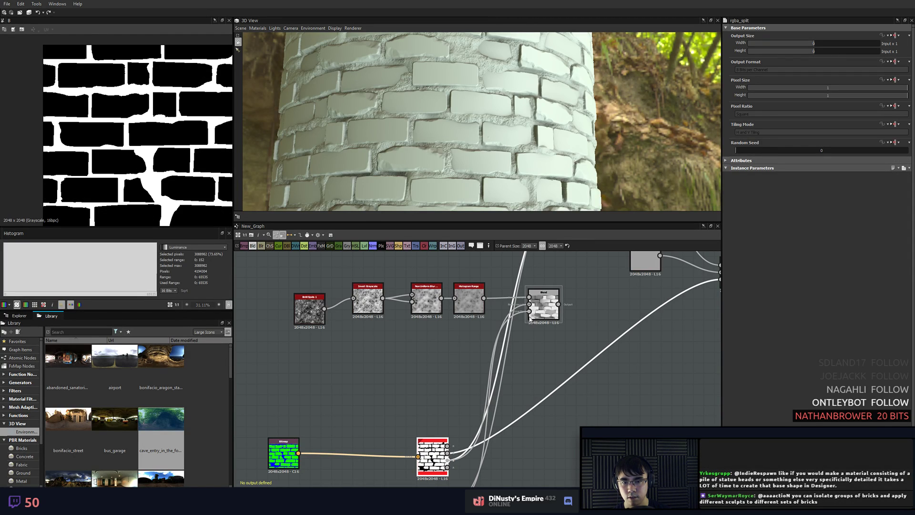
{"action": "double_click", "coordinate": [548, 311]}
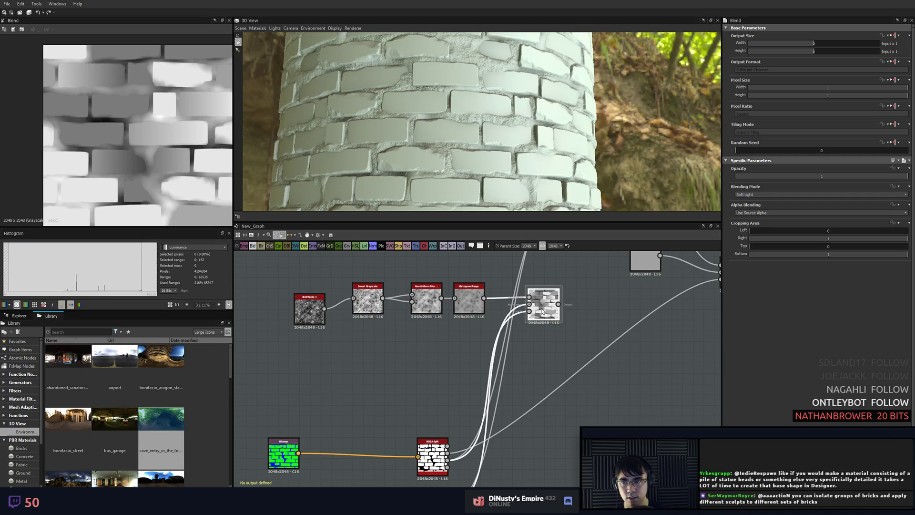
{"action": "scroll", "coordinate": [160, 182], "scroll_direction": "up", "scroll_amount": 5}
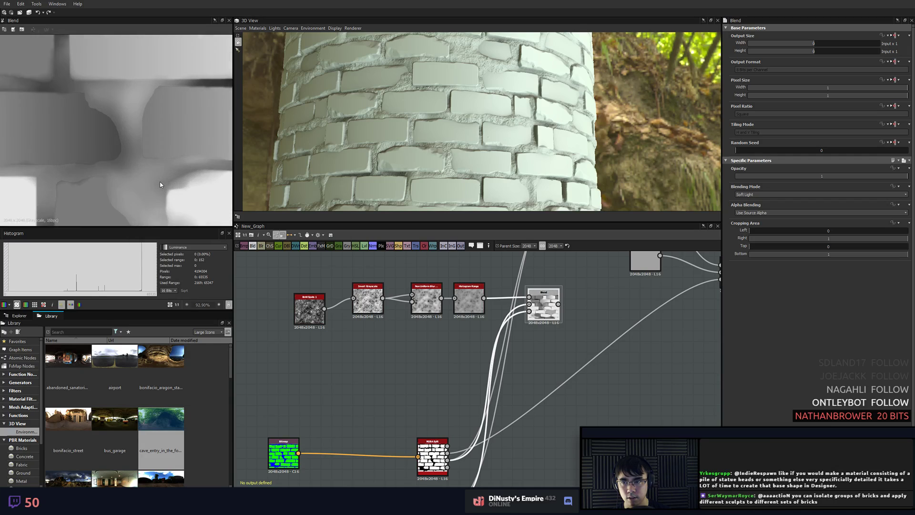
{"action": "double_click", "coordinate": [448, 454]}
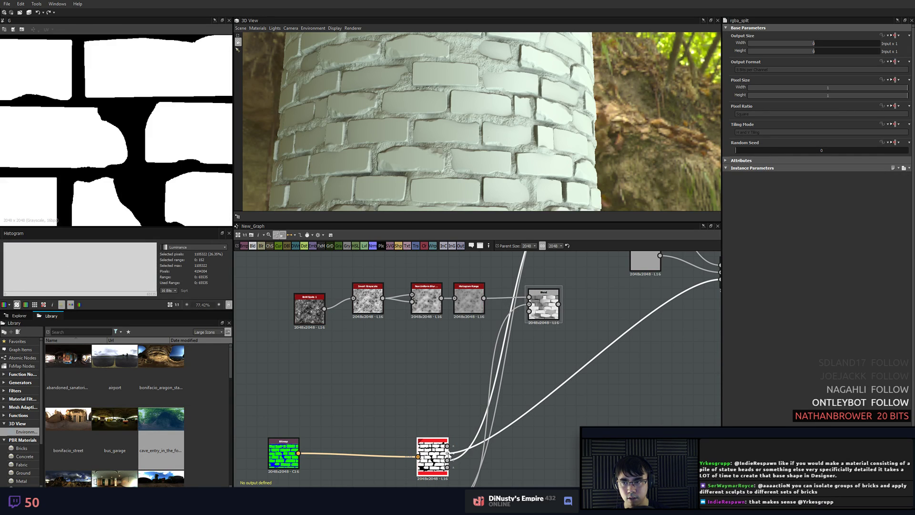
{"action": "double_click", "coordinate": [534, 313]}
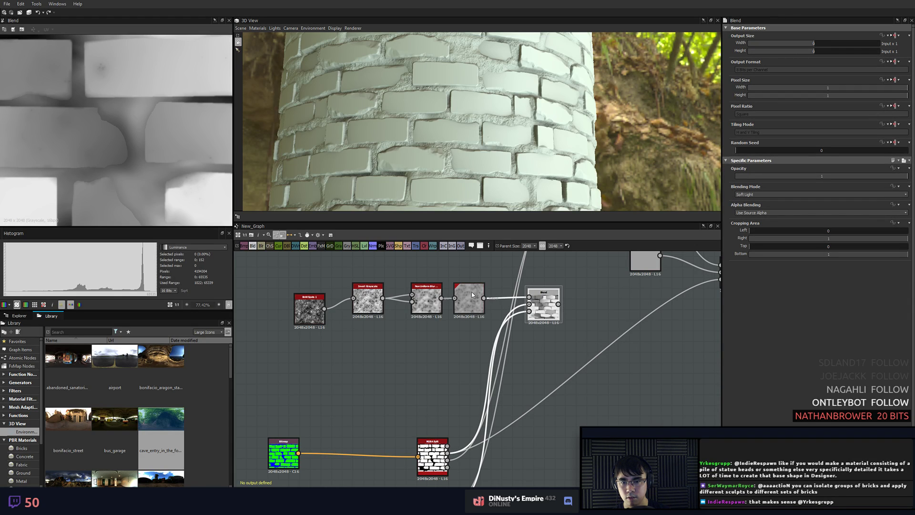
- Align the masked Soft Light Blend node directly beneath the upper Overlay Blend node, and preview the upper one
{"action": "middle_click_drag", "start_coordinate": [569, 286], "coordinate": [532, 403]}
{"action": "left_click_drag", "start_coordinate": [517, 420], "coordinate": [534, 358]}
{"action": "scroll", "coordinate": [543, 297], "scroll_direction": "up", "scroll_amount": 3}
{"action": "double_click", "coordinate": [556, 318]}
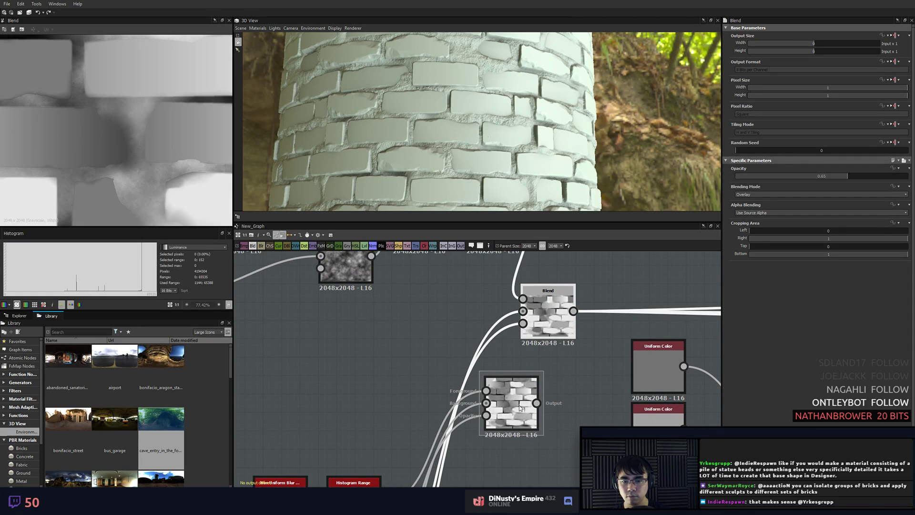
{"action": "left_click_drag", "start_coordinate": [511, 403], "coordinate": [542, 405]}
{"action": "scroll", "coordinate": [465, 353], "scroll_direction": "down", "scroll_amount": 2}
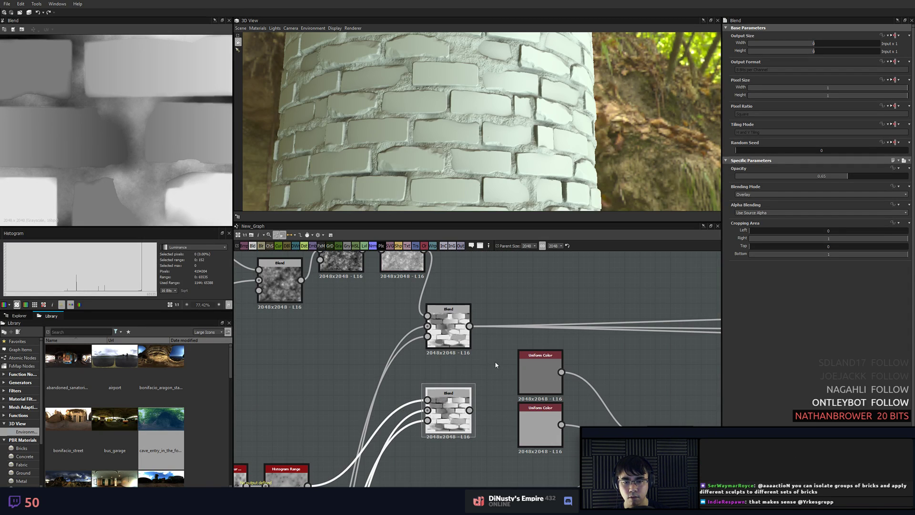
- Move the two Uniform Color nodes and their Blend node away from the two brick Blend nodes
{"action": "scroll", "coordinate": [495, 362], "scroll_direction": "down", "scroll_amount": 2}
{"action": "left_click", "coordinate": [561, 385]}
{"action": "left_click_drag", "start_coordinate": [560, 385], "coordinate": [610, 395]}
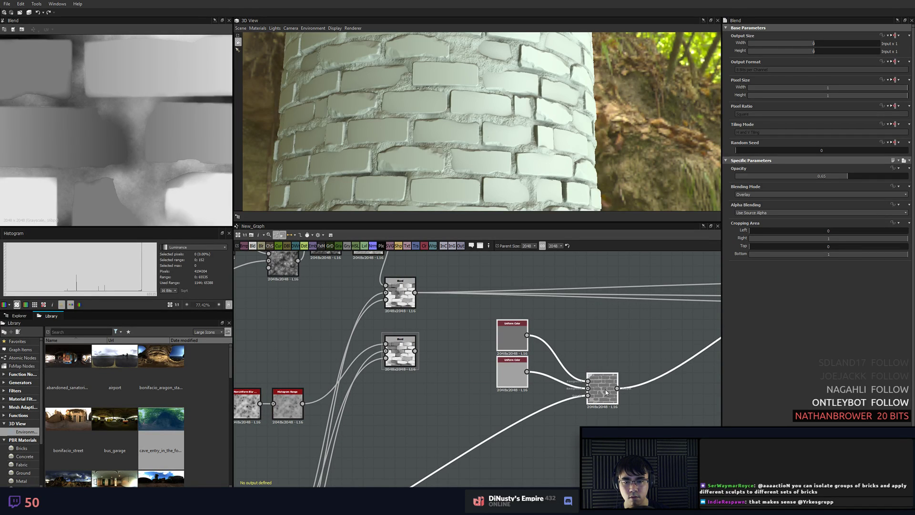
{"action": "left_click_drag", "start_coordinate": [485, 310], "coordinate": [682, 447]}
{"action": "left_click", "coordinate": [553, 383]}
{"action": "middle_click_drag", "start_coordinate": [511, 365], "coordinate": [398, 350]}
{"action": "scroll", "coordinate": [399, 350], "scroll_direction": "down", "scroll_amount": 2}
{"action": "left_click_drag", "start_coordinate": [421, 352], "coordinate": [582, 413]}
{"action": "middle_click_drag", "start_coordinate": [398, 317], "coordinate": [576, 413]}
{"action": "scroll", "coordinate": [576, 413], "scroll_direction": "down", "scroll_amount": 2}
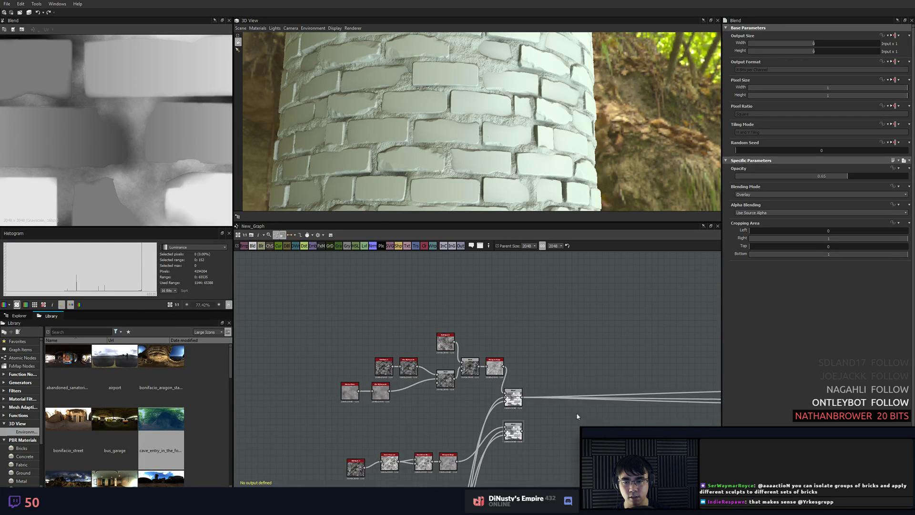
- Move the upper noise branch and its Blend node farther from the lower branch, and realign the lower Blend node beneath it
{"action": "left_click_drag", "start_coordinate": [324, 318], "coordinate": [523, 299]}
{"action": "left_click", "coordinate": [546, 331]}
{"action": "scroll", "coordinate": [547, 330], "scroll_direction": "down", "scroll_amount": 2}
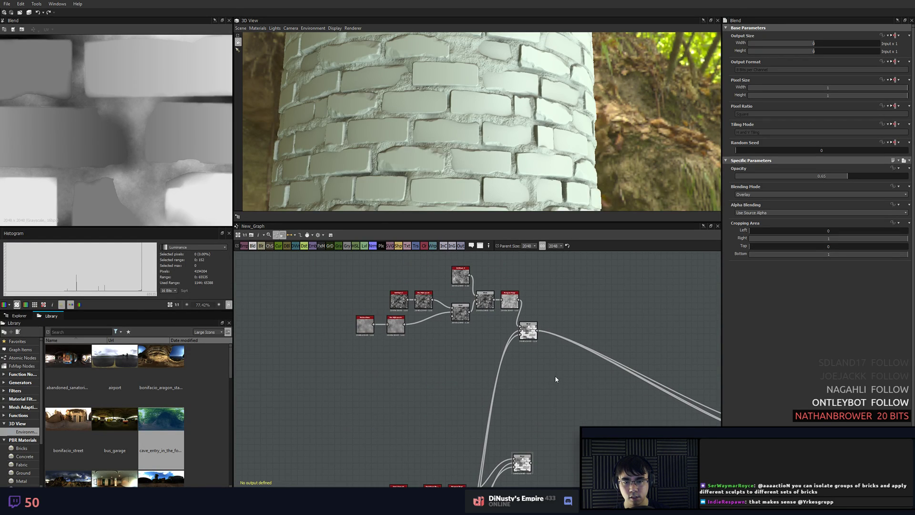
{"action": "left_click_drag", "start_coordinate": [522, 402], "coordinate": [525, 380]}
{"action": "left_click", "coordinate": [576, 400]}
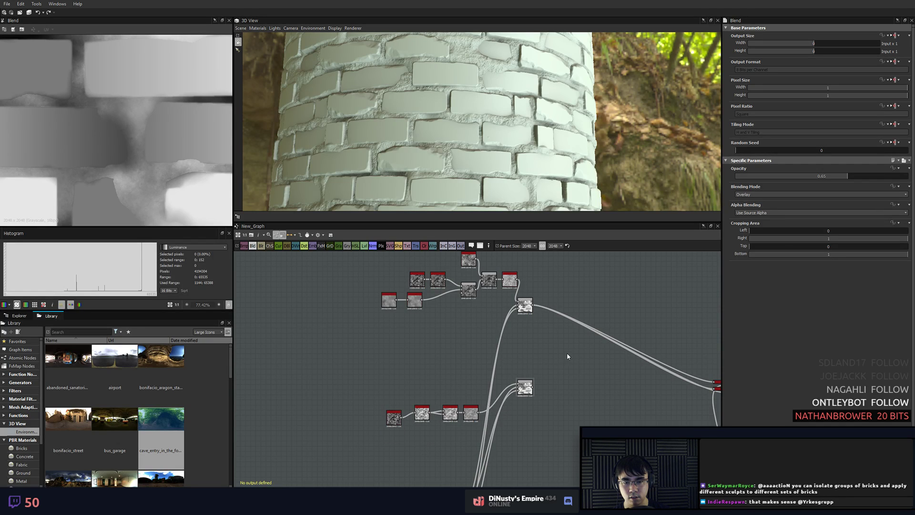
{"action": "scroll", "coordinate": [568, 355], "scroll_direction": "up", "scroll_amount": 4}
{"action": "scroll", "coordinate": [569, 359], "scroll_direction": "down", "scroll_amount": 2}
{"action": "middle_click_drag", "start_coordinate": [568, 359], "coordinate": [555, 395]}
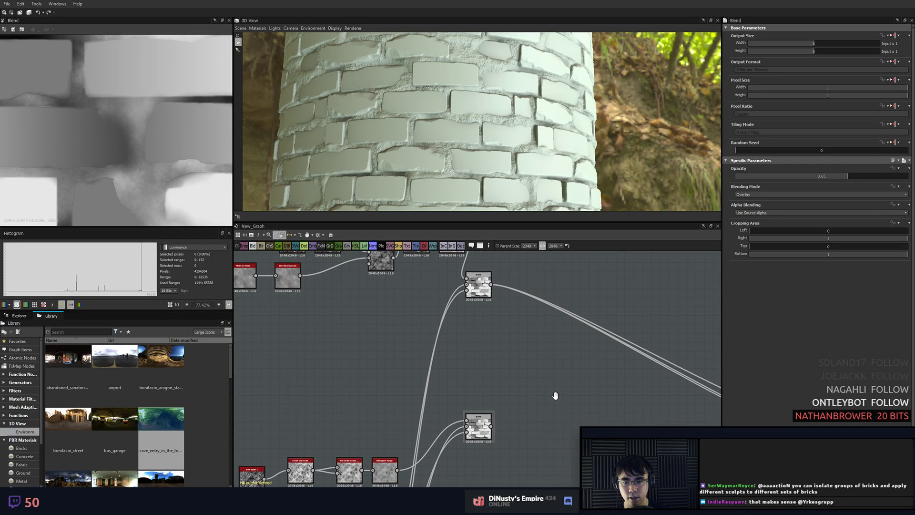
- Add a Blend node beyond and midway between the upper and lower brick Blend nodes
{"action": "key", "text": "space"}
{"action": "type", "text": "bl"}
{"action": "key", "text": "Return"}
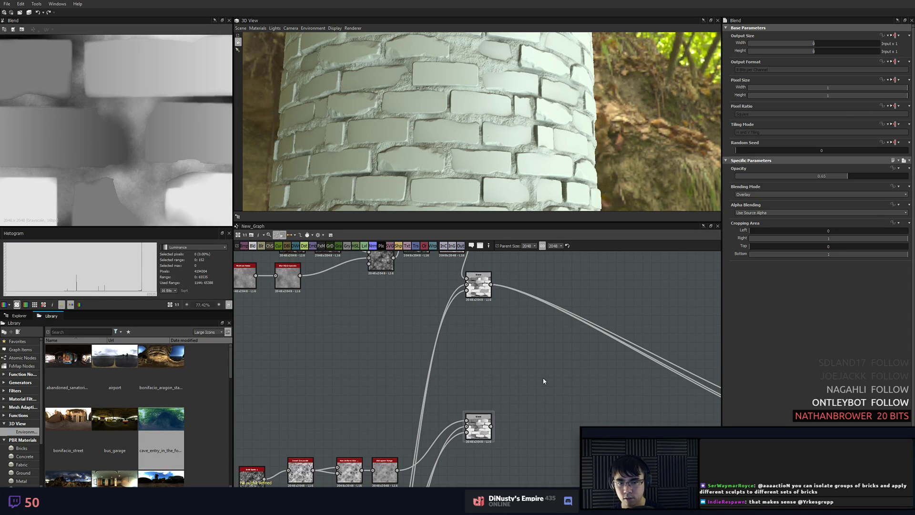
{"action": "left_click_drag", "start_coordinate": [544, 380], "coordinate": [579, 364]}
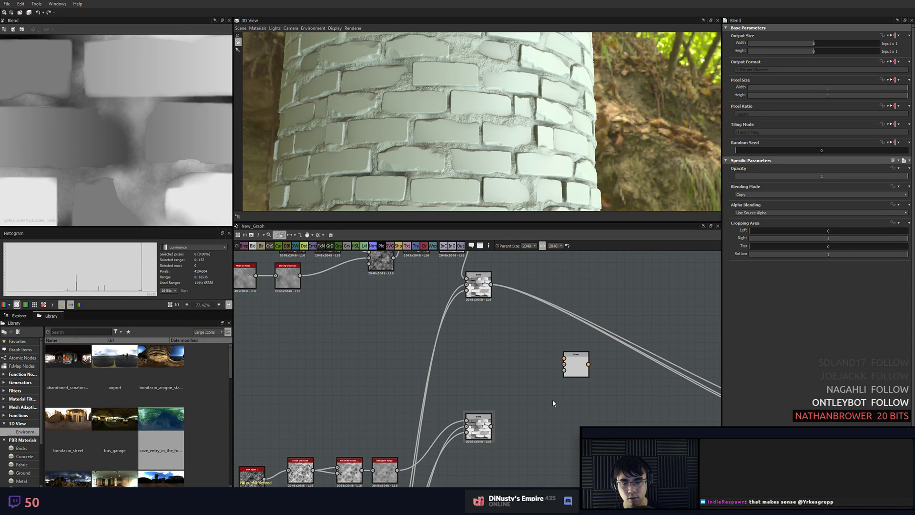
{"action": "mouse_move", "coordinate": [557, 387]}
{"action": "middle_mouse_down"}
{"action": "mouse_move", "coordinate": [558, 377]}
{"action": "mouse_move", "coordinate": [553, 389]}
{"action": "middle_mouse_up"}
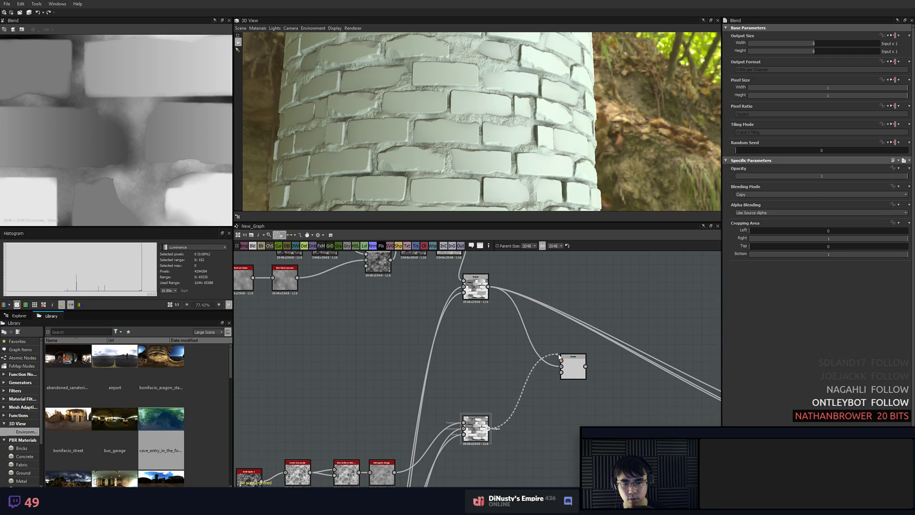
- Feed the new Blend node with the lower Blend as foreground, the upper Blend as background, and an RGBA Split output as opacity
{"action": "left_click_drag", "start_coordinate": [559, 356], "coordinate": [560, 360]}
{"action": "middle_click_drag", "start_coordinate": [533, 417], "coordinate": [555, 355]}
{"action": "scroll", "coordinate": [529, 407], "scroll_direction": "down", "scroll_amount": 1}
{"action": "middle_click_drag", "start_coordinate": [529, 408], "coordinate": [500, 367]}
{"action": "left_click_drag", "start_coordinate": [587, 322], "coordinate": [580, 340]}
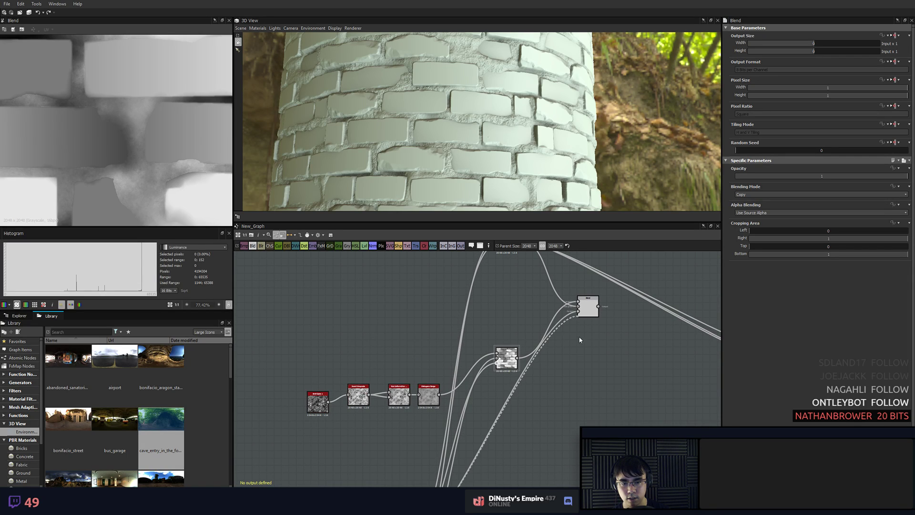
- Preview the lower Soft Light Blend node and the new combining Blend node, and compare their brick detail up close
{"action": "left_click", "coordinate": [587, 363]}
{"action": "double_click", "coordinate": [508, 358]}
{"action": "scroll", "coordinate": [130, 140], "scroll_direction": "down", "scroll_amount": 4}
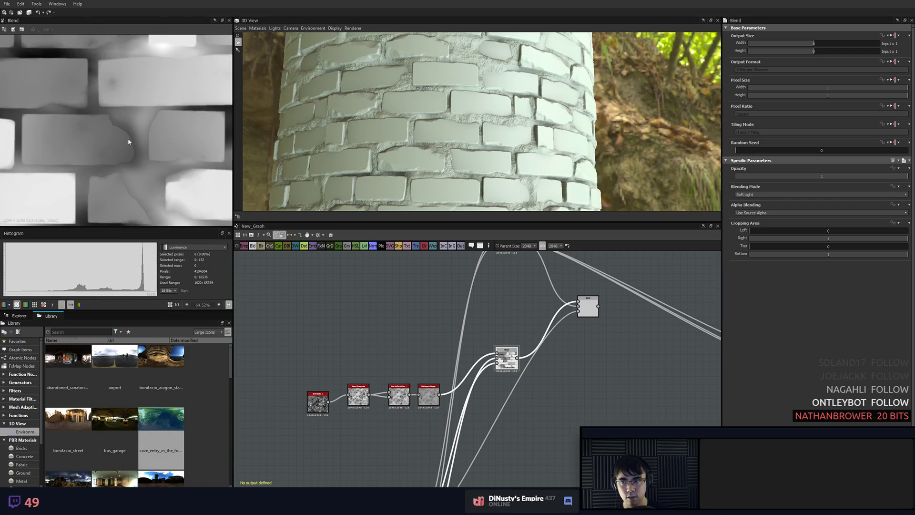
{"action": "scroll", "coordinate": [578, 265], "scroll_direction": "up", "scroll_amount": 5}
{"action": "double_click", "coordinate": [599, 374]}
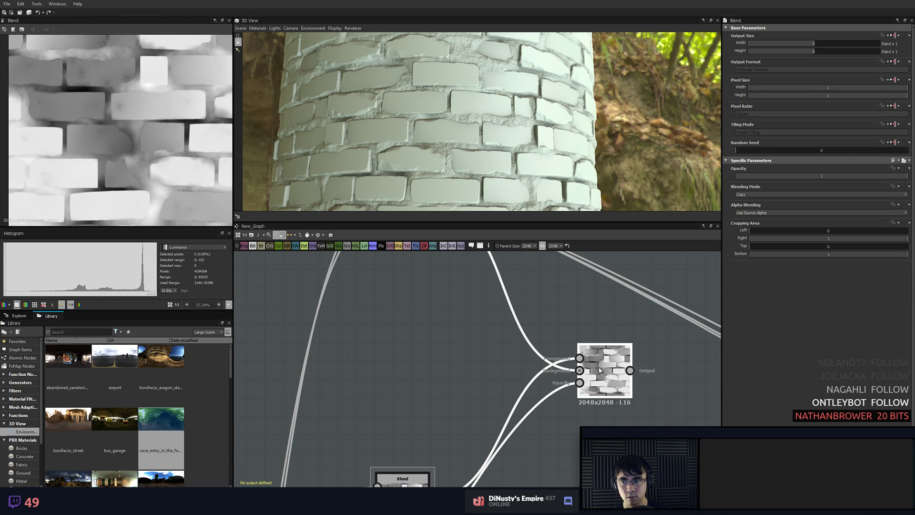
{"action": "scroll", "coordinate": [61, 84], "scroll_direction": "up", "scroll_amount": 8}
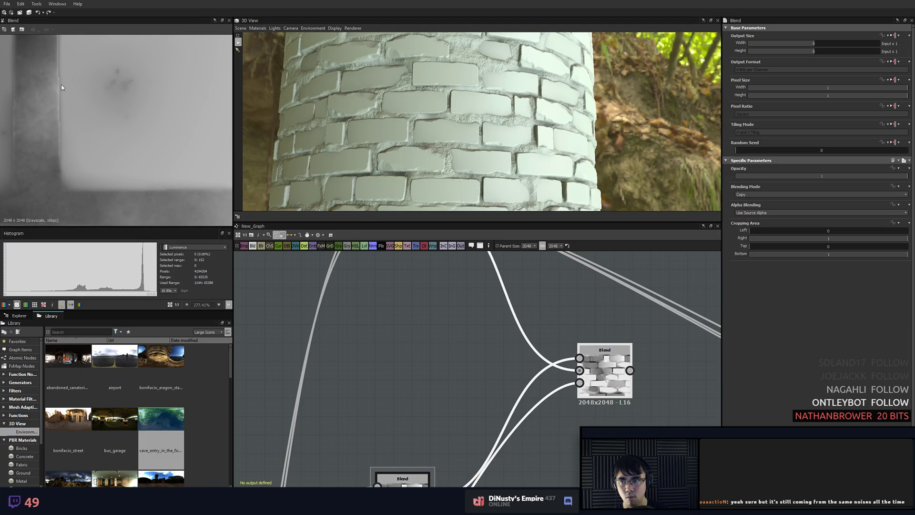
{"action": "scroll", "coordinate": [536, 414], "scroll_direction": "down", "scroll_amount": 4}
- Transfer the upper Blend node's material output links to the new combining Blend node
{"action": "middle_click_drag", "start_coordinate": [530, 377], "coordinate": [426, 333]}
{"action": "middle_click_drag", "start_coordinate": [366, 282], "coordinate": [381, 334]}
{"action": "left_click_drag", "start_coordinate": [356, 310], "coordinate": [450, 389], "text": "shift"}
{"action": "left_click", "coordinate": [487, 430]}
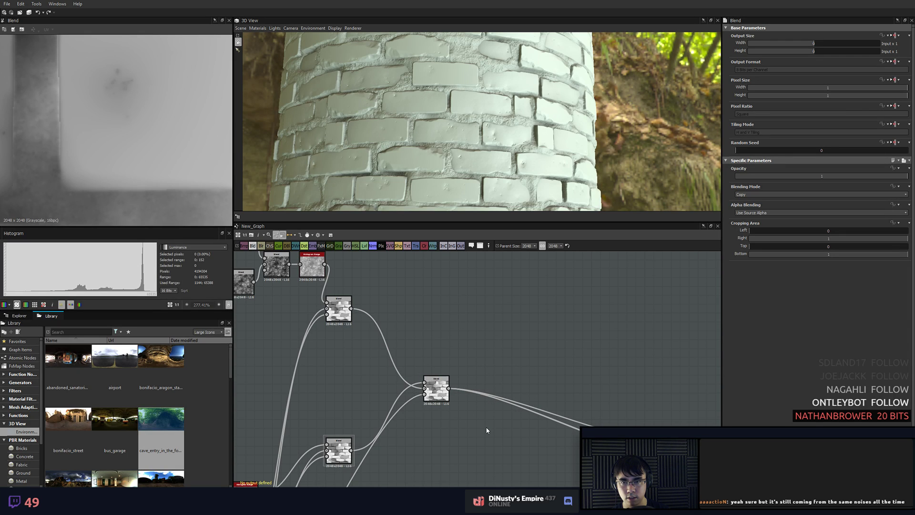
- Examine the combined spot and chipping detail on the bricks in the 3D view from close up and farther away
{"action": "scroll", "coordinate": [460, 149], "scroll_direction": "down", "scroll_amount": 3}
{"action": "left_click_drag", "start_coordinate": [459, 150], "coordinate": [471, 155]}
{"action": "scroll", "coordinate": [471, 156], "scroll_direction": "up", "scroll_amount": 8}
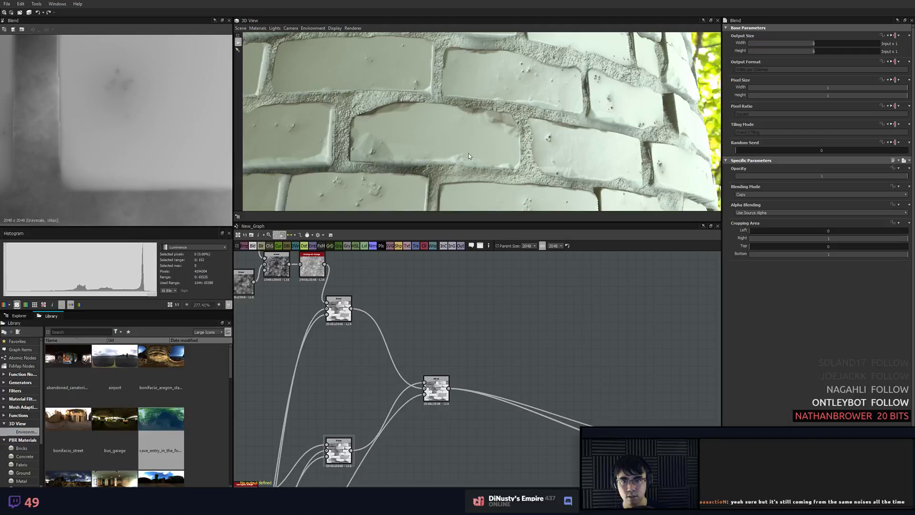
{"action": "scroll", "coordinate": [471, 155], "scroll_direction": "down", "scroll_amount": 2}
{"action": "middle_click_drag", "start_coordinate": [549, 162], "coordinate": [499, 145]}
{"action": "middle_click_drag", "start_coordinate": [504, 326], "coordinate": [484, 305]}
{"action": "scroll", "coordinate": [366, 151], "scroll_direction": "up", "scroll_amount": 2}
{"action": "middle_click_drag", "start_coordinate": [384, 379], "coordinate": [470, 299]}
{"action": "scroll", "coordinate": [468, 327], "scroll_direction": "up", "scroll_amount": 4}
{"action": "scroll", "coordinate": [429, 138], "scroll_direction": "down", "scroll_amount": 4}
{"action": "left_click_drag", "start_coordinate": [429, 138], "coordinate": [451, 152]}
{"action": "scroll", "coordinate": [464, 147], "scroll_direction": "up", "scroll_amount": 1}
{"action": "scroll", "coordinate": [450, 151], "scroll_direction": "up", "scroll_amount": 3}
{"action": "scroll", "coordinate": [450, 151], "scroll_direction": "down", "scroll_amount": 2}
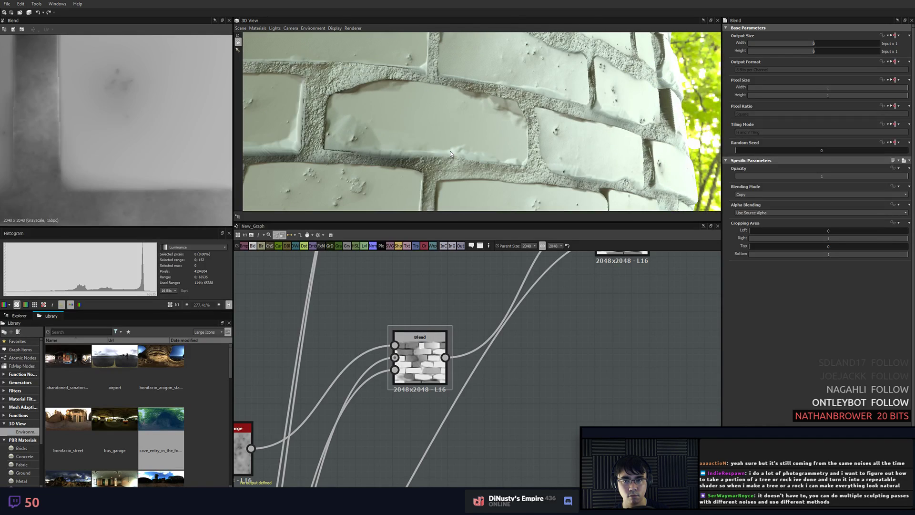
{"action": "scroll", "coordinate": [450, 151], "scroll_direction": "down", "scroll_amount": 1}
{"action": "scroll", "coordinate": [450, 152], "scroll_direction": "down", "scroll_amount": 2}
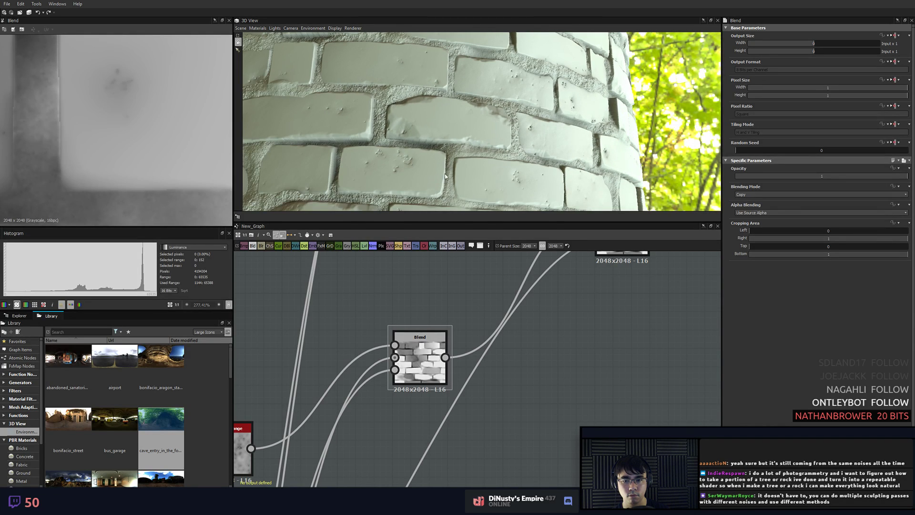
{"action": "middle_click_drag", "start_coordinate": [493, 416], "coordinate": [545, 453]}
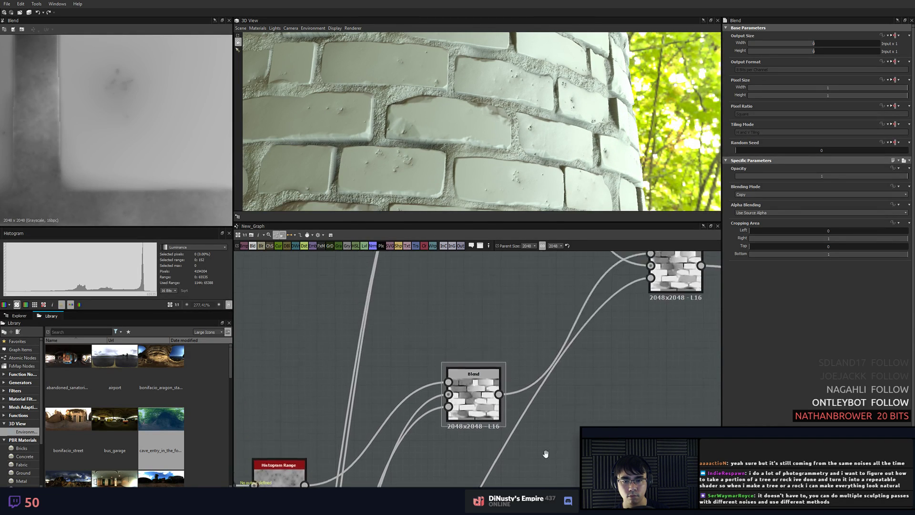
{"action": "scroll", "coordinate": [546, 443], "scroll_direction": "down", "scroll_amount": 3}
{"action": "middle_click_drag", "start_coordinate": [569, 358], "coordinate": [507, 352]}
{"action": "middle_click_drag", "start_coordinate": [608, 383], "coordinate": [643, 386]}
{"action": "scroll", "coordinate": [643, 387], "scroll_direction": "down", "scroll_amount": 2}
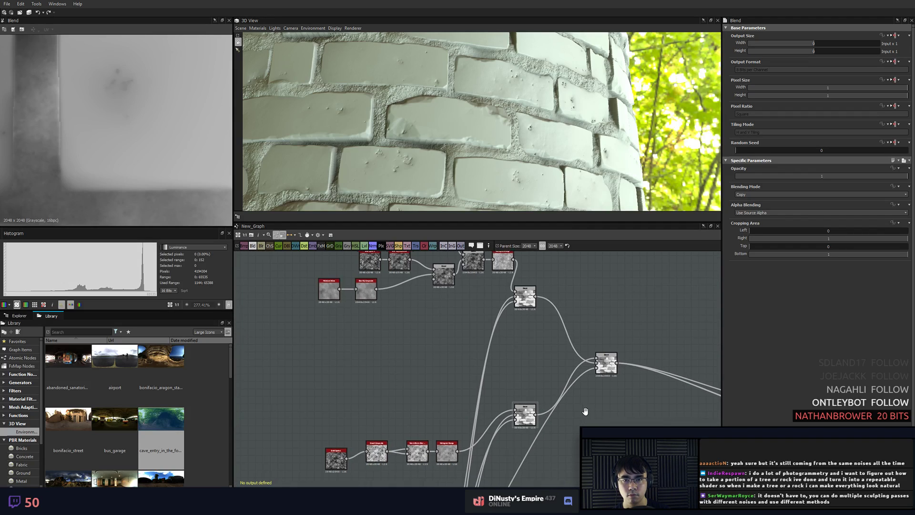
{"action": "middle_click_drag", "start_coordinate": [591, 441], "coordinate": [594, 394]}
{"action": "key", "text": "space"}
{"action": "type", "text": "noise"}
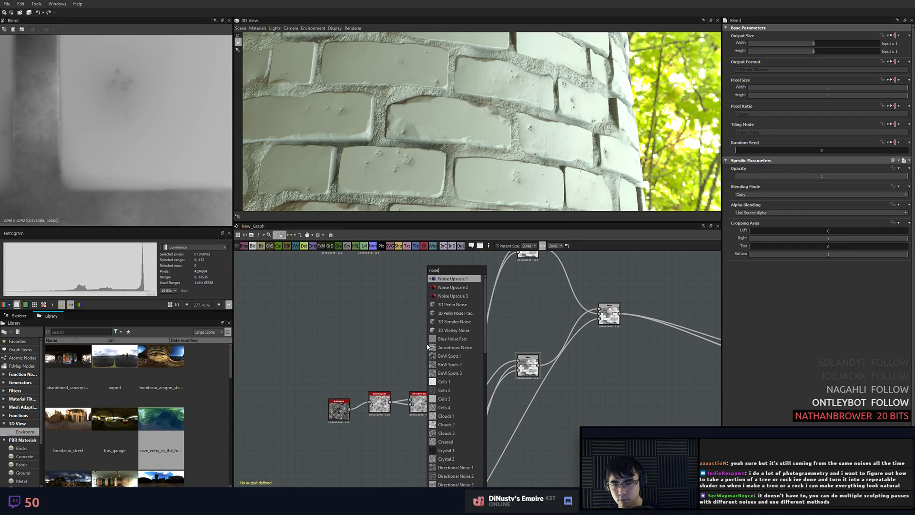
{"action": "left_click", "coordinate": [366, 344]}
{"action": "middle_click_drag", "start_coordinate": [396, 340], "coordinate": [406, 393]}
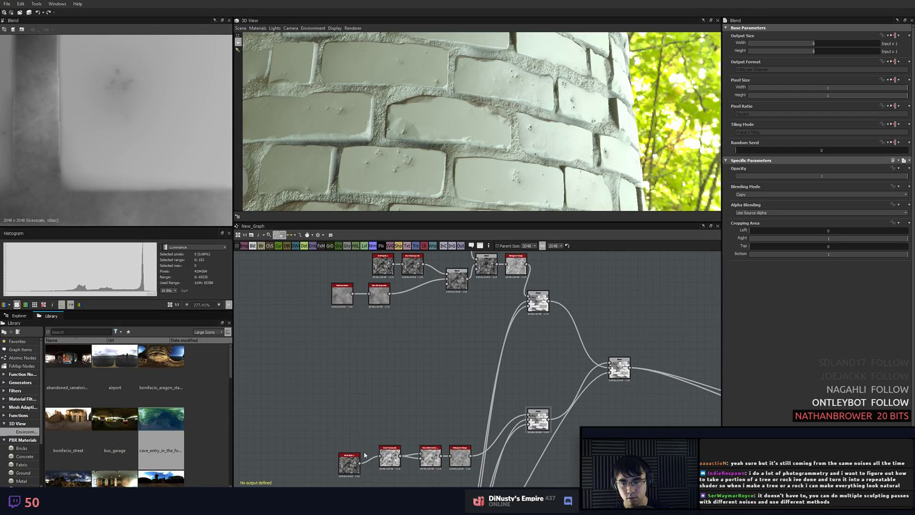
- Feed the lower noise branch from the upper branch's BnW Spots 1 node and delete the lower branch's own BnW Spots 1 node
{"action": "double_click", "coordinate": [353, 468]}
{"action": "middle_click_drag", "start_coordinate": [393, 324], "coordinate": [368, 344]}
{"action": "left_click", "coordinate": [360, 296]}
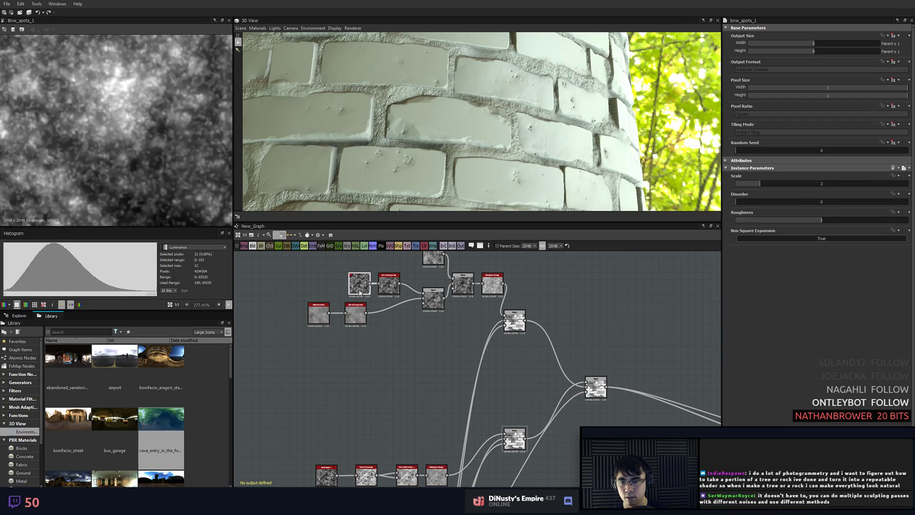
{"action": "left_click", "coordinate": [326, 477]}
{"action": "double_click", "coordinate": [387, 285]}
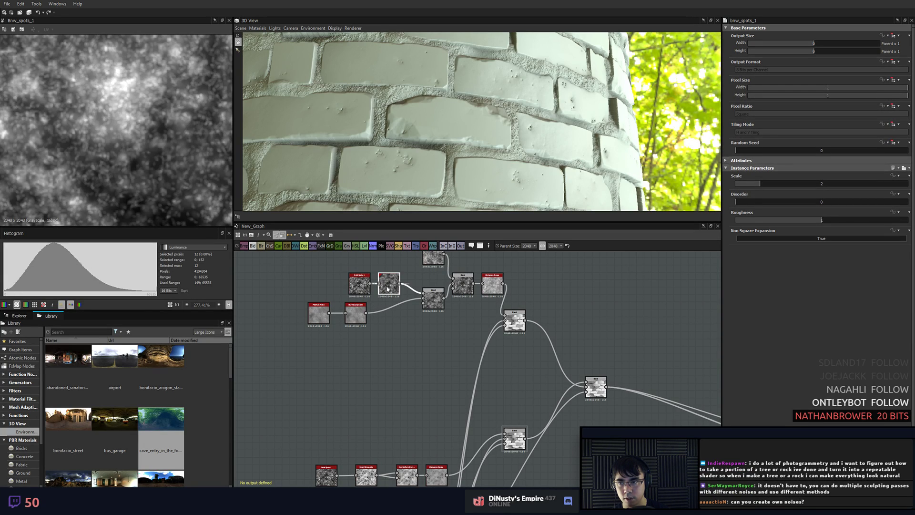
{"action": "left_click_drag", "start_coordinate": [356, 473], "coordinate": [357, 475]}
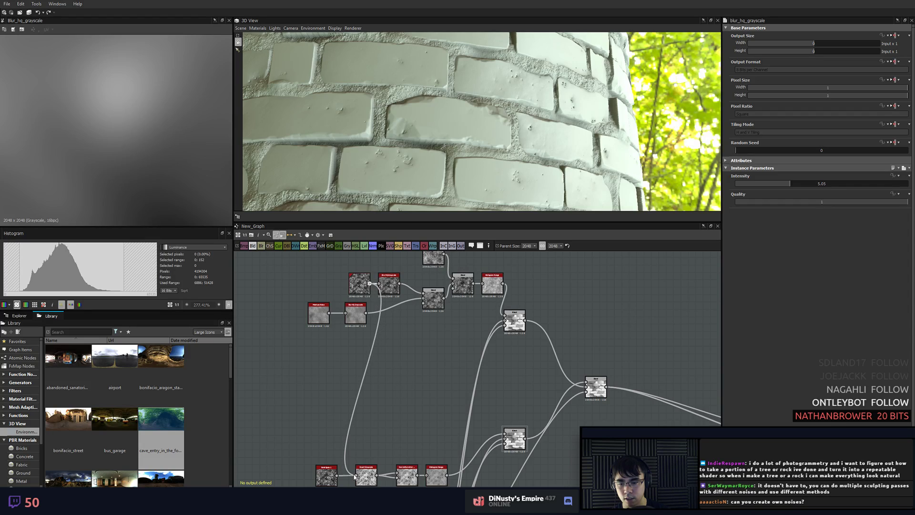
{"action": "left_click", "coordinate": [327, 475]}
{"action": "key", "text": "Delete"}
- Move the shared BnW Spots 1 and Moisture Noise nodes down and stack them above the green source node
{"action": "left_click", "coordinate": [359, 293]}
{"action": "left_click_drag", "start_coordinate": [359, 293], "coordinate": [292, 485]}
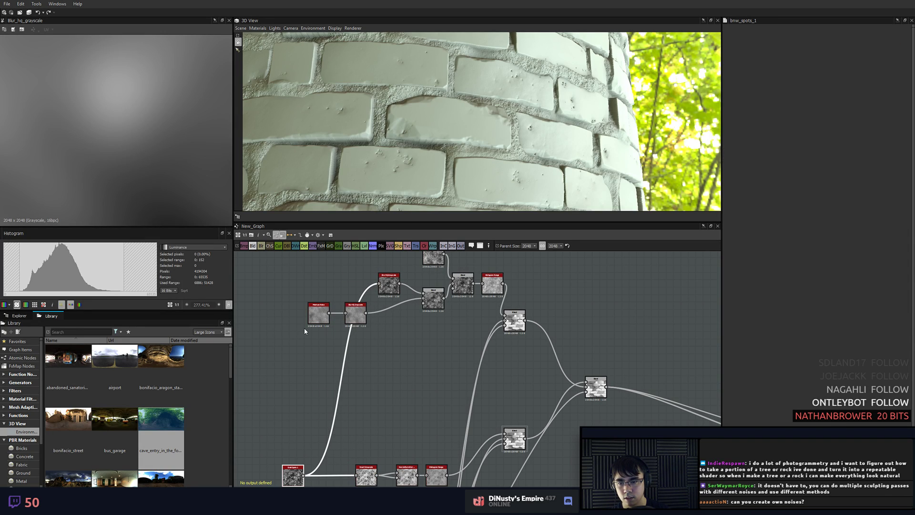
{"action": "double_click", "coordinate": [318, 310]}
{"action": "left_click_drag", "start_coordinate": [318, 309], "coordinate": [293, 443]}
{"action": "middle_click_drag", "start_coordinate": [305, 417], "coordinate": [302, 309]}
{"action": "scroll", "coordinate": [302, 309], "scroll_direction": "down", "scroll_amount": 2}
{"action": "left_click_drag", "start_coordinate": [306, 394], "coordinate": [300, 412]}
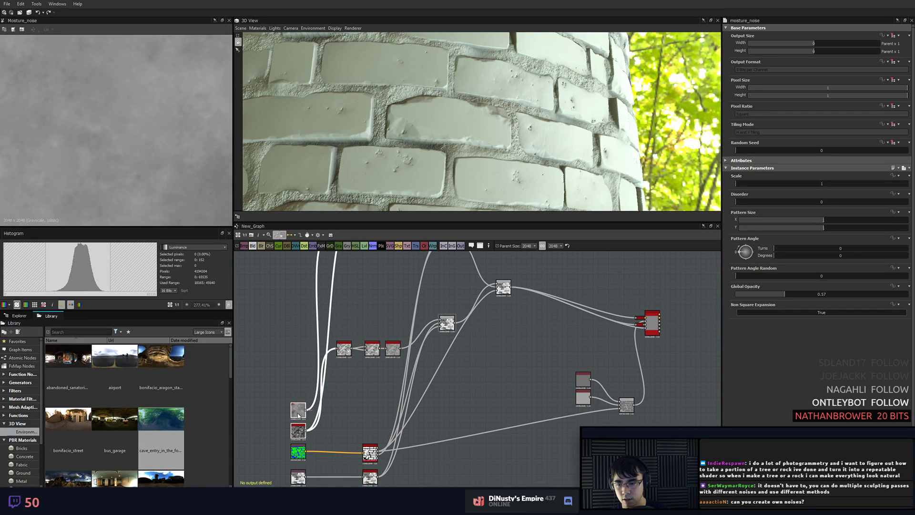
- Move the stacked Moisture Noise and BnW Spots 1 nodes ahead of both noise branches, vertically between them
{"action": "left_click", "coordinate": [347, 380]}
{"action": "middle_click_drag", "start_coordinate": [347, 379], "coordinate": [340, 419]}
{"action": "left_click_drag", "start_coordinate": [339, 411], "coordinate": [396, 370]}
{"action": "left_click", "coordinate": [342, 412]}
{"action": "left_click_drag", "start_coordinate": [293, 447], "coordinate": [273, 331]}
{"action": "left_click", "coordinate": [310, 376]}
{"action": "middle_click_drag", "start_coordinate": [325, 403], "coordinate": [361, 403]}
{"action": "scroll", "coordinate": [370, 360], "scroll_direction": "down", "scroll_amount": 2}
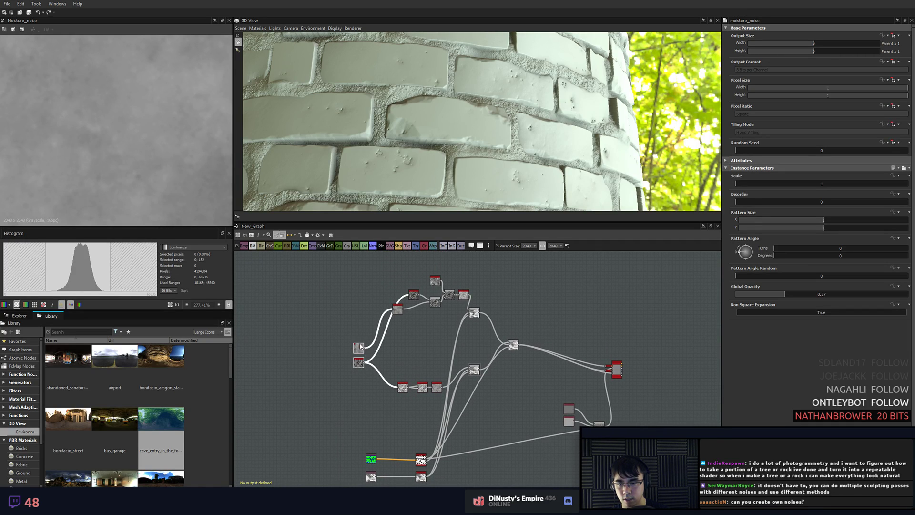
{"action": "left_click_drag", "start_coordinate": [360, 347], "coordinate": [315, 343]}
{"action": "left_click", "coordinate": [413, 355]}
- Arrange the upper branch's Blur HQ, BnW Spots 3 and Blend nodes into two compact, aligned rows before the Histogram Range node
{"action": "middle_click_drag", "start_coordinate": [486, 347], "coordinate": [406, 384]}
{"action": "scroll", "coordinate": [407, 384], "scroll_direction": "up", "scroll_amount": 4}
{"action": "middle_click_drag", "start_coordinate": [355, 336], "coordinate": [551, 342]}
{"action": "scroll", "coordinate": [551, 341], "scroll_direction": "down", "scroll_amount": 1}
{"action": "left_click", "coordinate": [446, 320]}
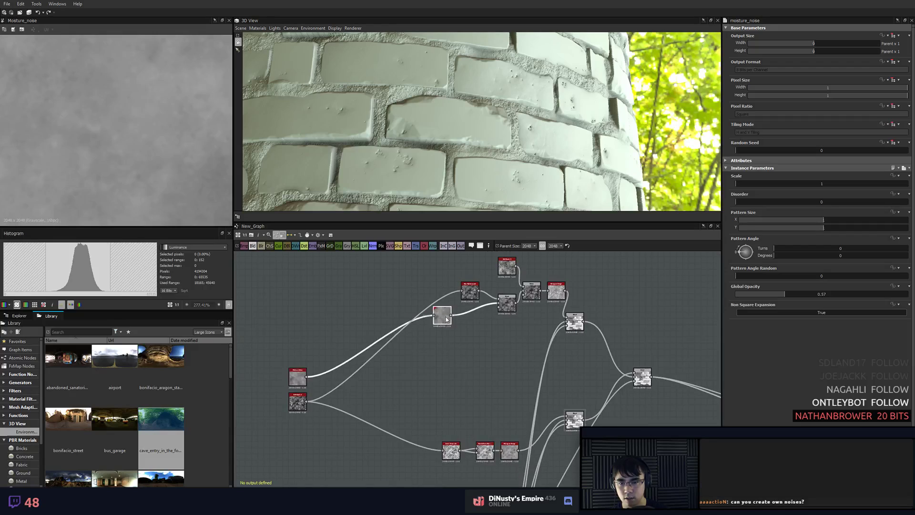
{"action": "left_click_drag", "start_coordinate": [446, 320], "coordinate": [501, 320]}
{"action": "left_click_drag", "start_coordinate": [530, 292], "coordinate": [531, 317]}
{"action": "left_click_drag", "start_coordinate": [510, 265], "coordinate": [504, 291]}
{"action": "middle_click_drag", "start_coordinate": [552, 294], "coordinate": [502, 303]}
{"action": "left_click_drag", "start_coordinate": [507, 300], "coordinate": [542, 350]}
{"action": "middle_click_drag", "start_coordinate": [542, 372], "coordinate": [525, 350]}
{"action": "scroll", "coordinate": [525, 350], "scroll_direction": "up", "scroll_amount": 2}
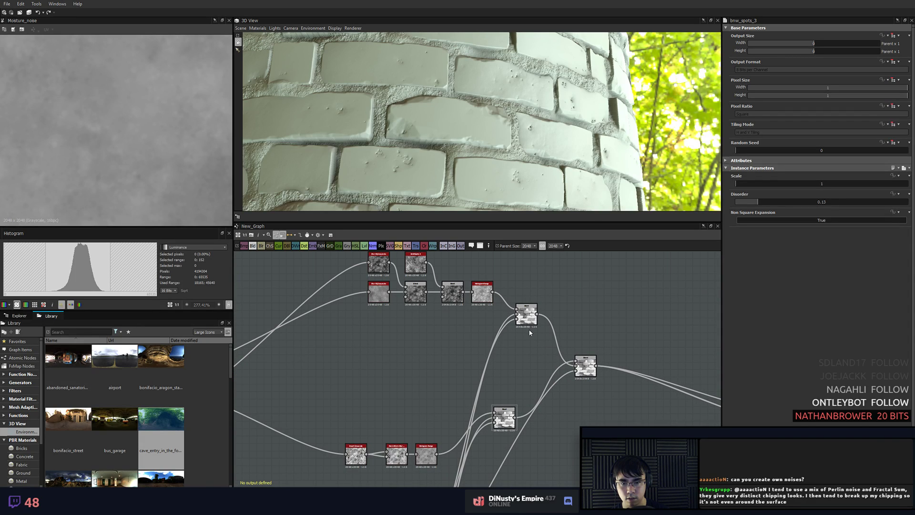
- Nudge the upper brick Blend and its Histogram Range node into even spacing with the upper noise branch
{"action": "left_click_drag", "start_coordinate": [528, 320], "coordinate": [535, 328]}
{"action": "scroll", "coordinate": [528, 367], "scroll_direction": "down", "scroll_amount": 3}
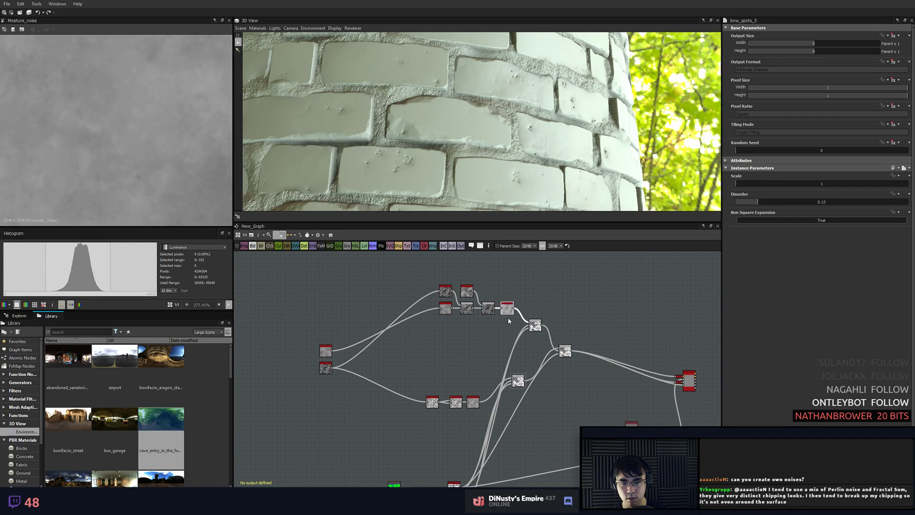
{"action": "scroll", "coordinate": [498, 314], "scroll_direction": "up", "scroll_amount": 2}
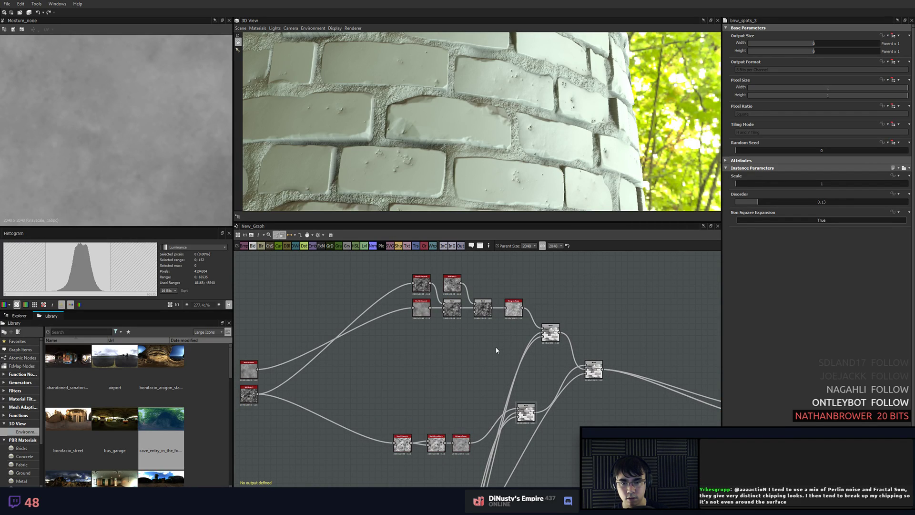
{"action": "scroll", "coordinate": [467, 366], "scroll_direction": "down", "scroll_amount": 2}
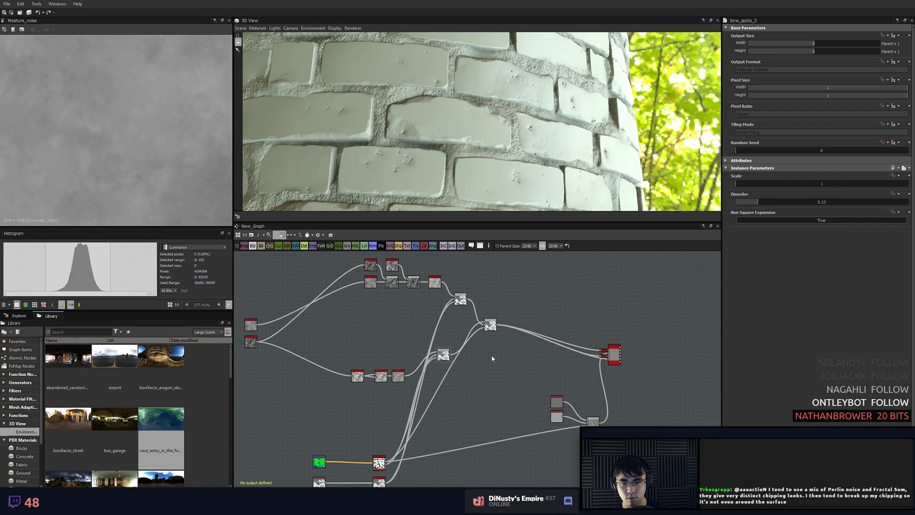
- Align the lower Blend node and its three-node noise chain directly beneath the upper branch, and space the combining Blend farther out
{"action": "left_click_drag", "start_coordinate": [448, 349], "coordinate": [462, 327]}
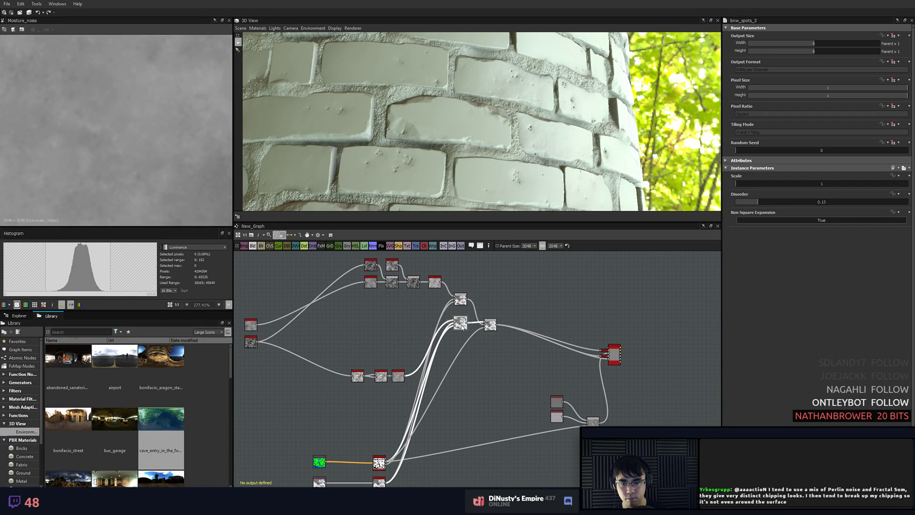
{"action": "left_click_drag", "start_coordinate": [405, 373], "coordinate": [424, 324]}
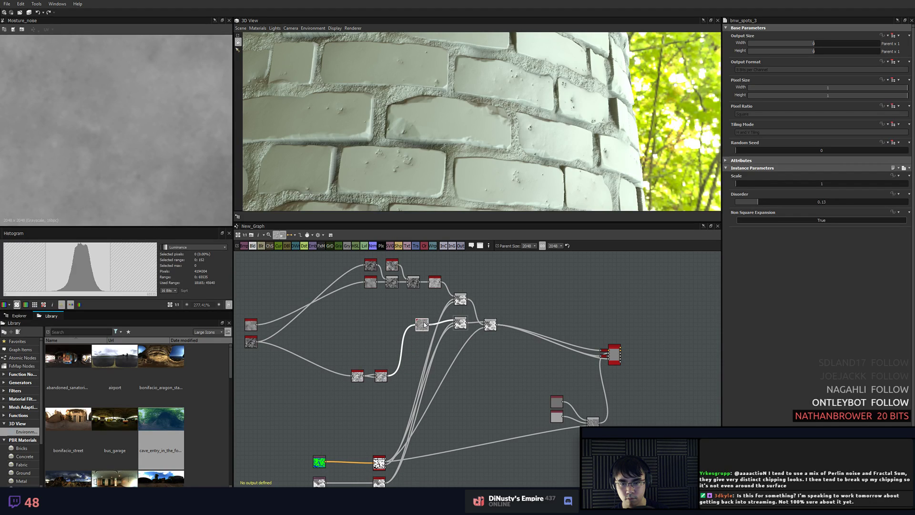
{"action": "left_click_drag", "start_coordinate": [381, 376], "coordinate": [384, 325]}
{"action": "left_click", "coordinate": [384, 366]}
{"action": "middle_click_drag", "start_coordinate": [384, 363], "coordinate": [395, 372]}
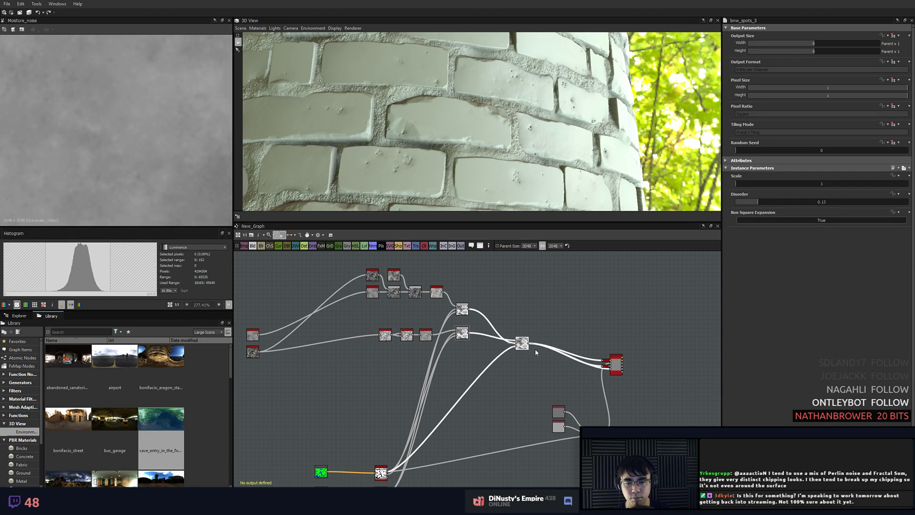
- Review the tidied node graph and its Base Material links, and examine the brick edges and mortar in the 3D view
{"action": "scroll", "coordinate": [517, 363], "scroll_direction": "down", "scroll_amount": 1}
{"action": "middle_click_drag", "start_coordinate": [515, 344], "coordinate": [550, 327]}
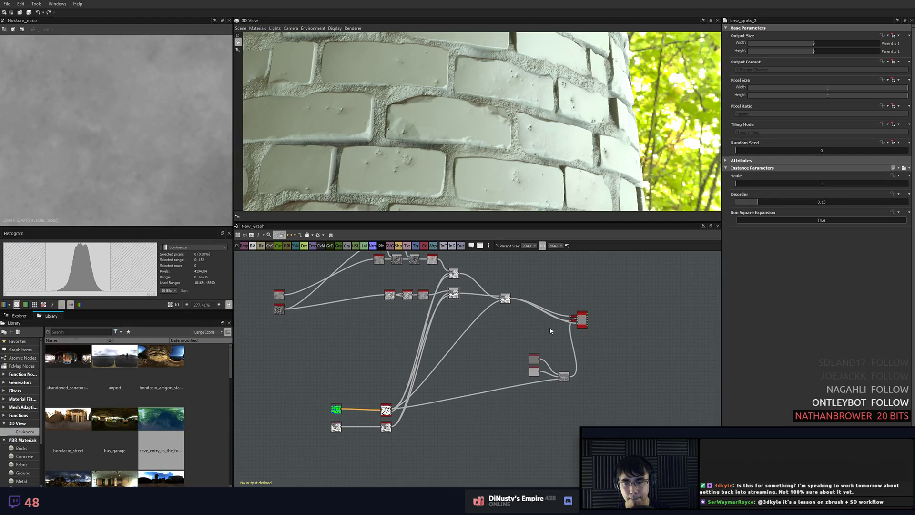
{"action": "scroll", "coordinate": [503, 348], "scroll_direction": "up", "scroll_amount": 4}
{"action": "middle_click_drag", "start_coordinate": [601, 294], "coordinate": [531, 353]}
{"action": "scroll", "coordinate": [531, 353], "scroll_direction": "up", "scroll_amount": 3}
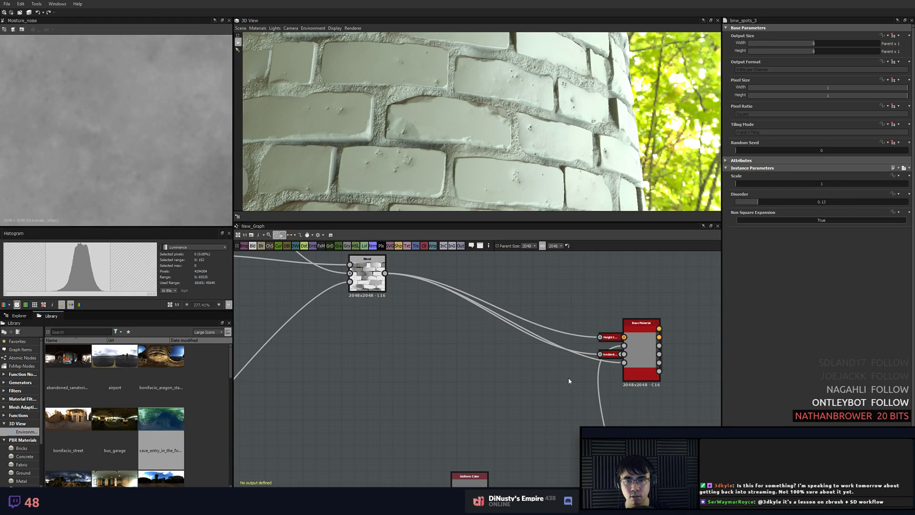
{"action": "mouse_move", "coordinate": [513, 129]}
{"action": "left_mouse_down"}
{"action": "mouse_move", "coordinate": [513, 163]}
{"action": "mouse_move", "coordinate": [552, 172]}
{"action": "mouse_move", "coordinate": [516, 133]}
{"action": "left_mouse_up"}
{"action": "scroll", "coordinate": [552, 361], "scroll_direction": "down", "scroll_amount": 3}
{"action": "scroll", "coordinate": [552, 365], "scroll_direction": "down", "scroll_amount": 2}
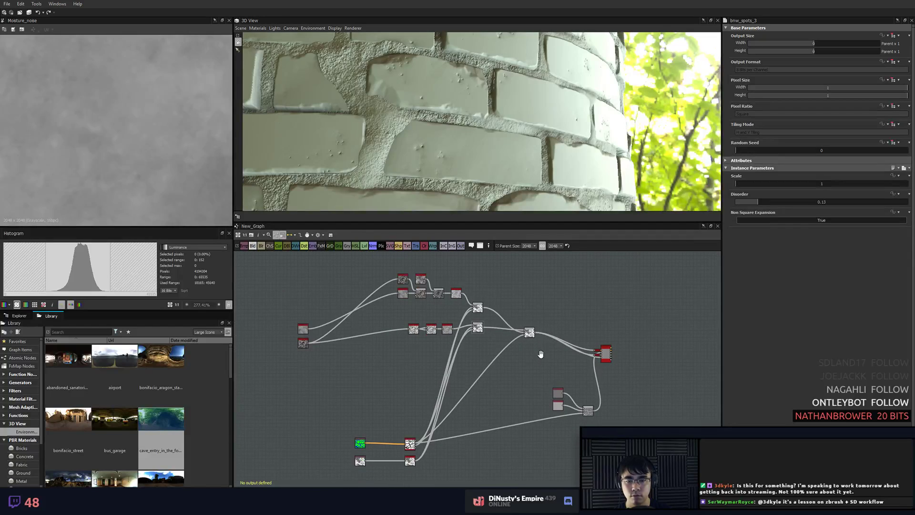
{"action": "scroll", "coordinate": [529, 343], "scroll_direction": "up", "scroll_amount": 3}
{"action": "scroll", "coordinate": [529, 342], "scroll_direction": "down", "scroll_amount": 3}
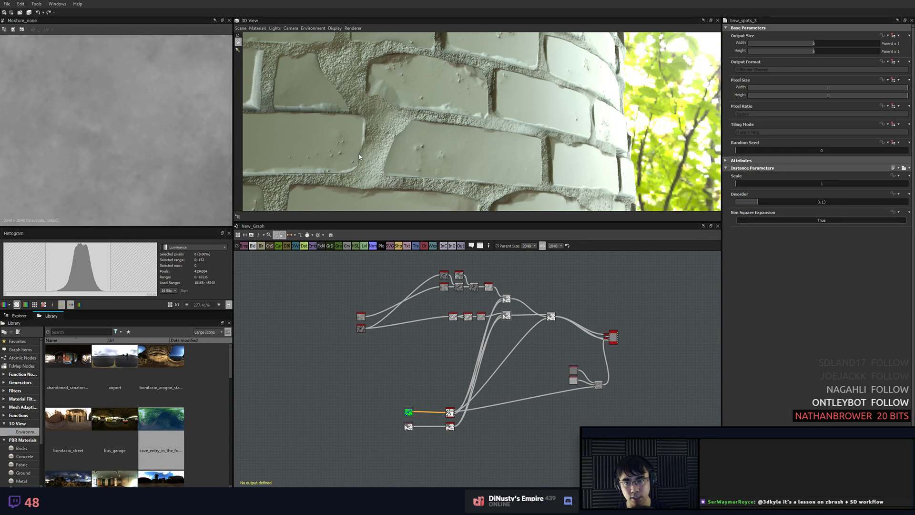
{"action": "scroll", "coordinate": [419, 99], "scroll_direction": "up", "scroll_amount": 5}
{"action": "scroll", "coordinate": [416, 118], "scroll_direction": "down", "scroll_amount": 5}
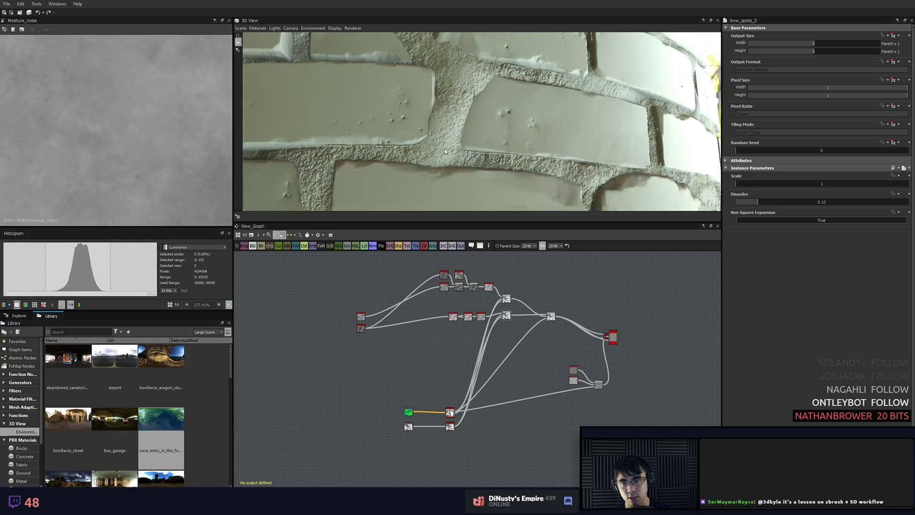
{"action": "scroll", "coordinate": [504, 299], "scroll_direction": "up", "scroll_amount": 2}
{"action": "scroll", "coordinate": [503, 300], "scroll_direction": "up", "scroll_amount": 2}
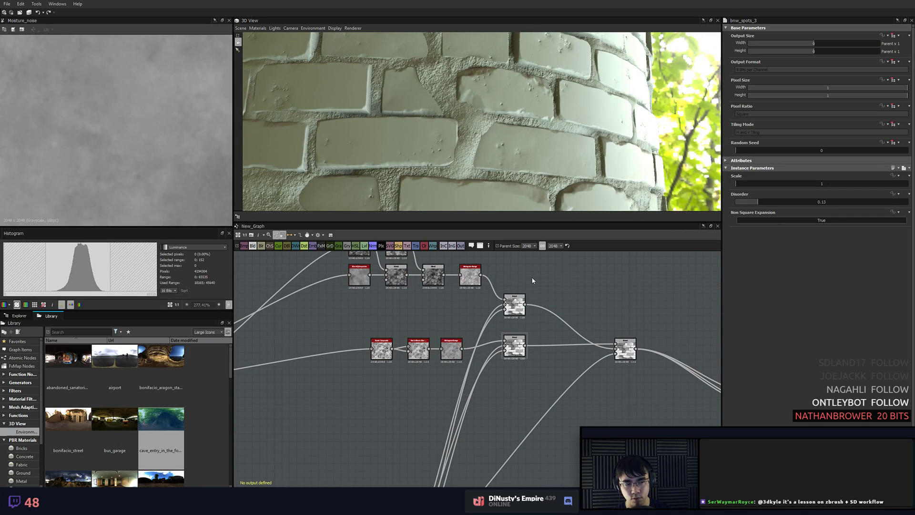
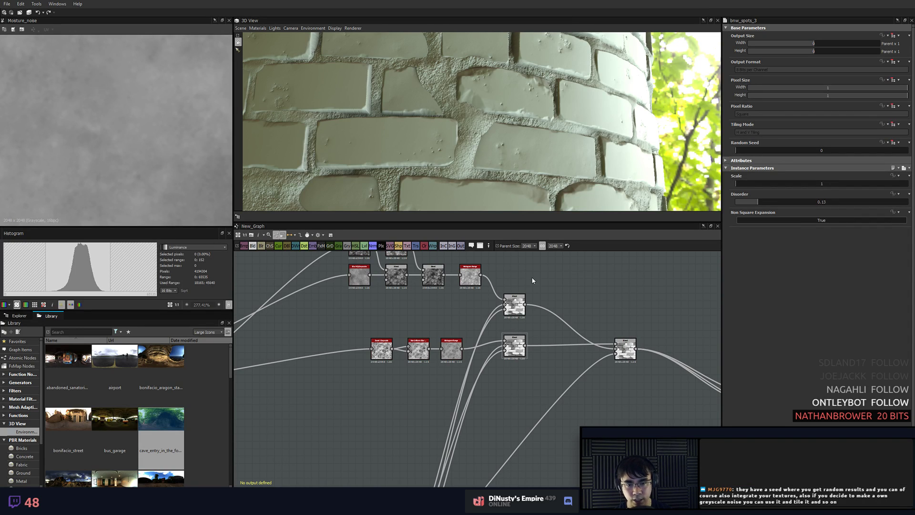
- Review the noise branches feeding the combining Blend, and examine the combined brick height output in the 2D preview
{"action": "scroll", "coordinate": [580, 350], "scroll_direction": "down", "scroll_amount": 1}
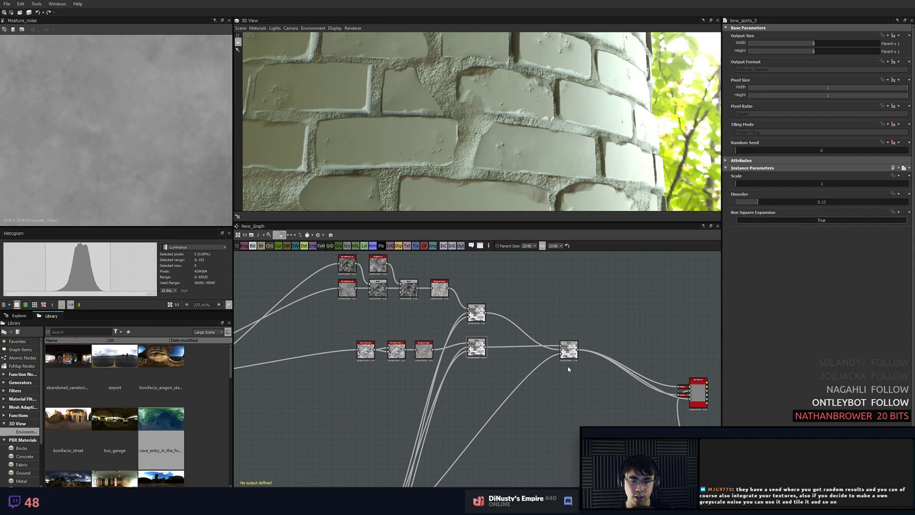
{"action": "middle_click_drag", "start_coordinate": [491, 380], "coordinate": [625, 375]}
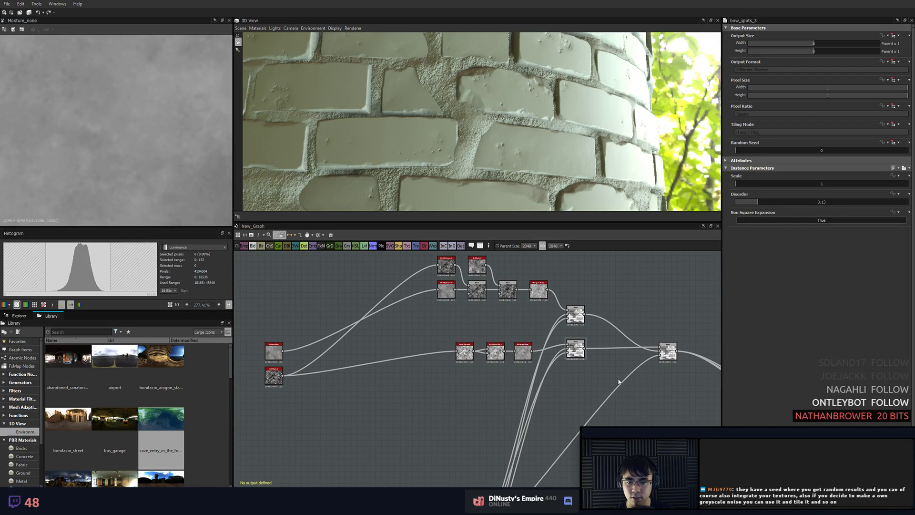
{"action": "scroll", "coordinate": [490, 396], "scroll_direction": "down", "scroll_amount": 2}
{"action": "middle_click_drag", "start_coordinate": [489, 395], "coordinate": [486, 336]}
{"action": "middle_click_drag", "start_coordinate": [414, 339], "coordinate": [539, 457]}
{"action": "scroll", "coordinate": [589, 393], "scroll_direction": "up", "scroll_amount": 5}
{"action": "middle_click_drag", "start_coordinate": [561, 307], "coordinate": [557, 392]}
{"action": "double_click", "coordinate": [562, 337]}
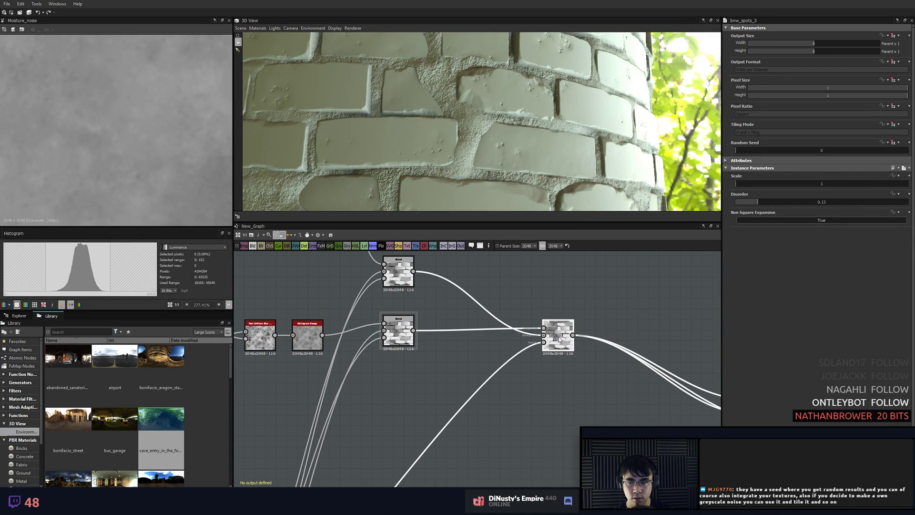
{"action": "scroll", "coordinate": [105, 108], "scroll_direction": "down", "scroll_amount": 5}
{"action": "scroll", "coordinate": [119, 114], "scroll_direction": "down", "scroll_amount": 5}
{"action": "scroll", "coordinate": [122, 116], "scroll_direction": "up", "scroll_amount": 2}
{"action": "middle_click_drag", "start_coordinate": [413, 427], "coordinate": [359, 465]}
{"action": "middle_click_drag", "start_coordinate": [392, 339], "coordinate": [589, 380]}
{"action": "scroll", "coordinate": [567, 378], "scroll_direction": "up", "scroll_amount": 3}
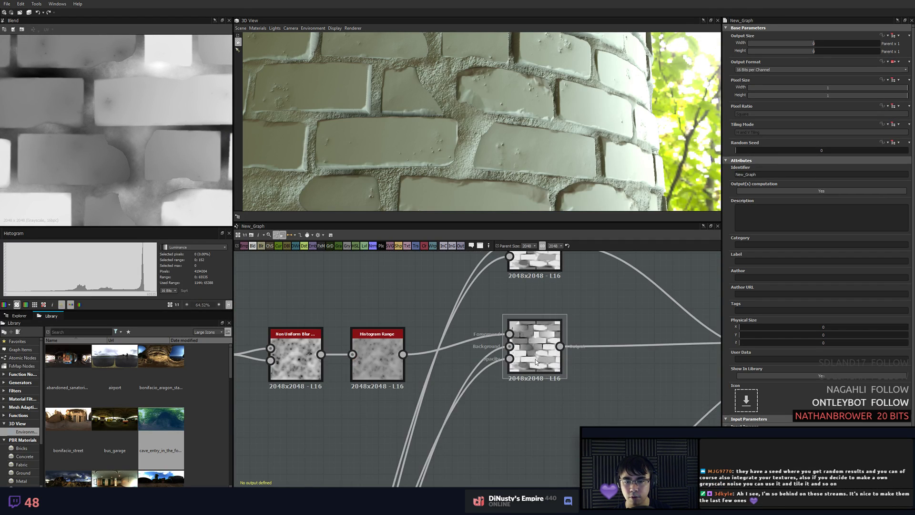
{"action": "middle_click_drag", "start_coordinate": [351, 421], "coordinate": [506, 413]}
{"action": "scroll", "coordinate": [506, 412], "scroll_direction": "up", "scroll_amount": 1}
{"action": "scroll", "coordinate": [438, 419], "scroll_direction": "down", "scroll_amount": 6}
- Add a BnW Spots 3 noise node below the lower branch's Non Uniform Blur node
{"action": "middle_click_drag", "start_coordinate": [394, 421], "coordinate": [462, 384]}
{"action": "left_click_drag", "start_coordinate": [461, 384], "coordinate": [519, 356]}
{"action": "left_click", "coordinate": [490, 400]}
{"action": "scroll", "coordinate": [491, 384], "scroll_direction": "up", "scroll_amount": 4}
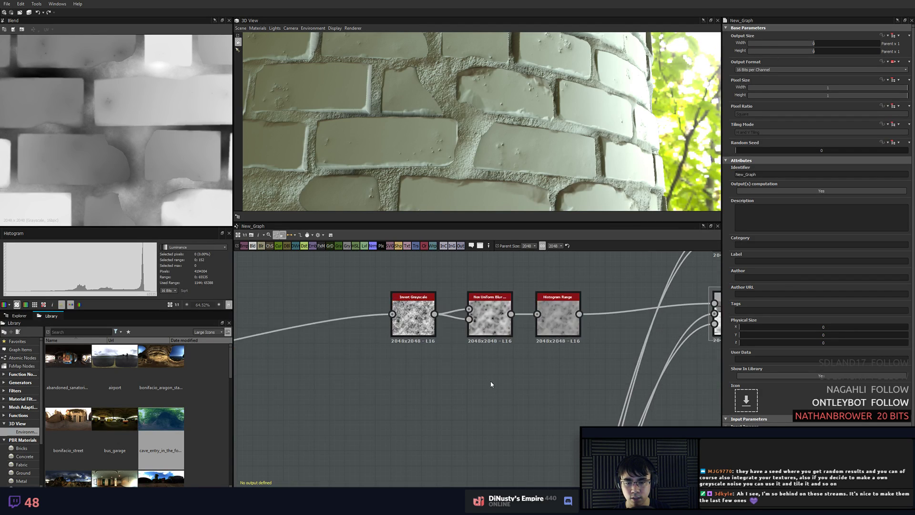
{"action": "key", "text": "space"}
{"action": "type", "text": "noise"}
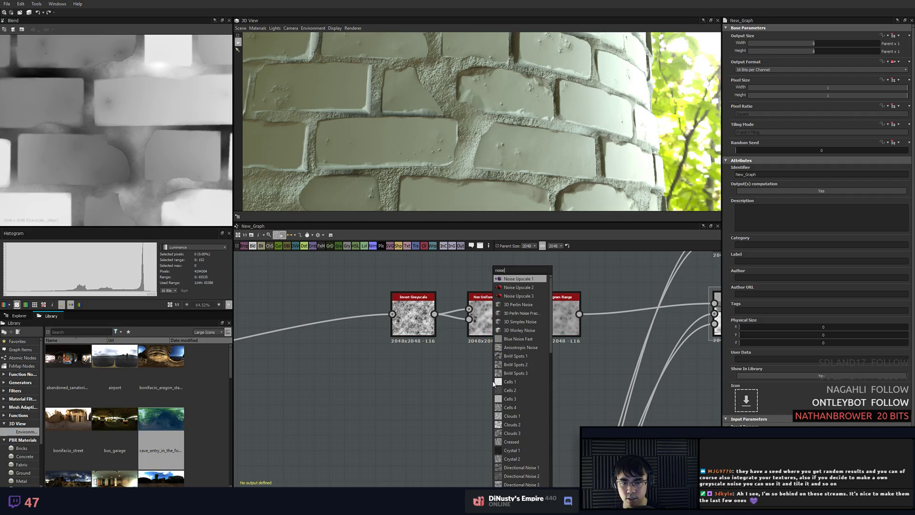
{"action": "key", "text": "Down"}
{"action": "key", "text": "Down"}
{"action": "key", "text": "Down"}
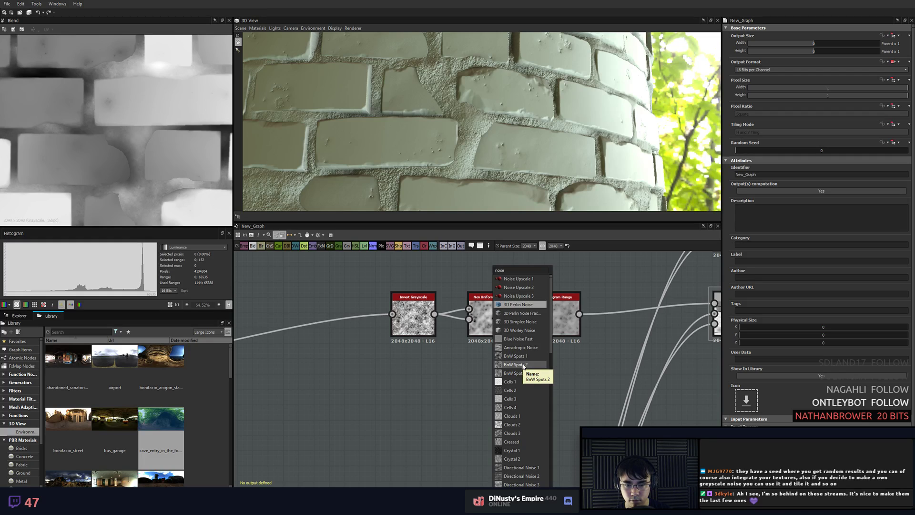
{"action": "left_click", "coordinate": [518, 373]}
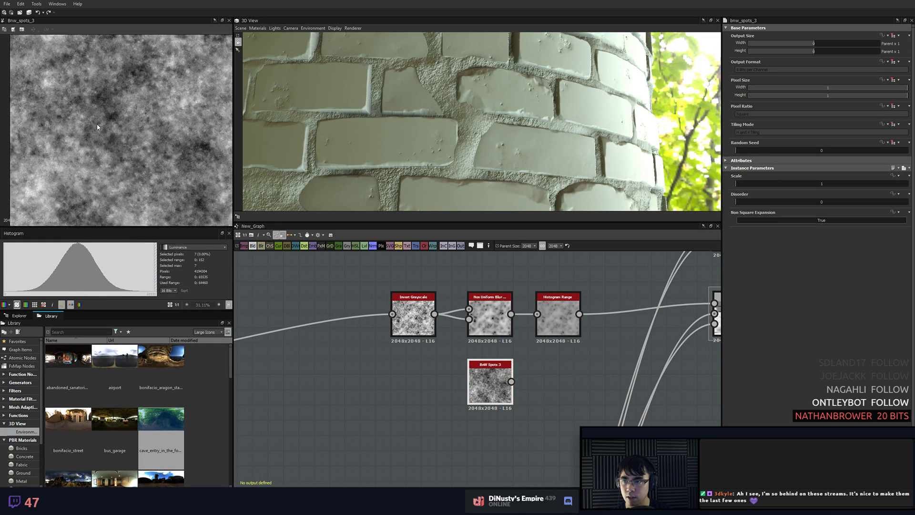
{"action": "scroll", "coordinate": [101, 128], "scroll_direction": "up", "scroll_amount": 2}
{"action": "scroll", "coordinate": [157, 152], "scroll_direction": "up", "scroll_amount": 2}
{"action": "left_click_drag", "start_coordinate": [496, 385], "coordinate": [520, 401]}
{"action": "middle_click_drag", "start_coordinate": [529, 396], "coordinate": [425, 386]}
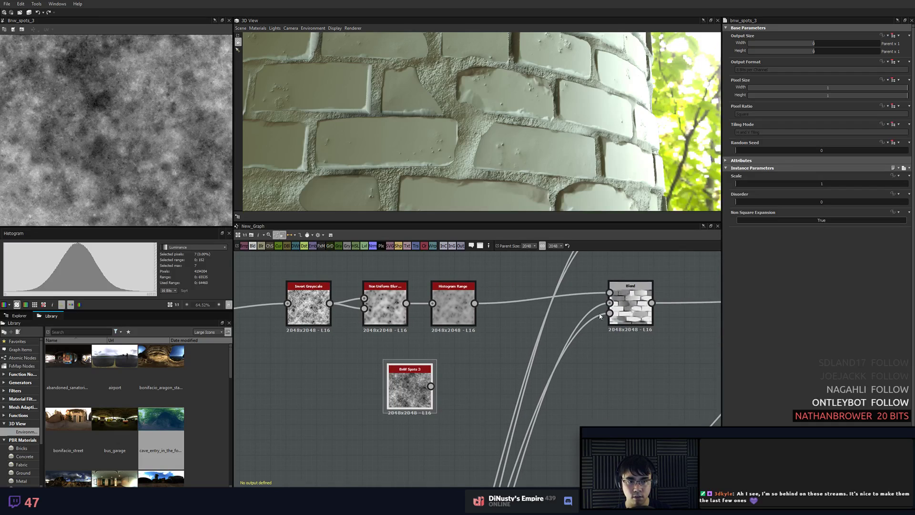
- Add a Blend node with the lower branch's Histogram Range as foreground and the new BnW Spots 3 as background
{"action": "middle_click_drag", "start_coordinate": [497, 343], "coordinate": [430, 346]}
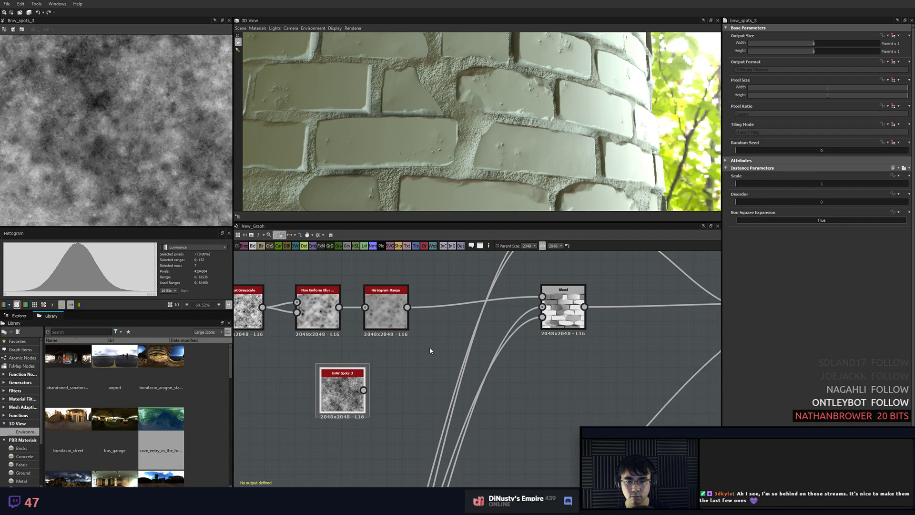
{"action": "key", "text": "space"}
{"action": "type", "text": "ble"}
{"action": "key", "text": "Return"}
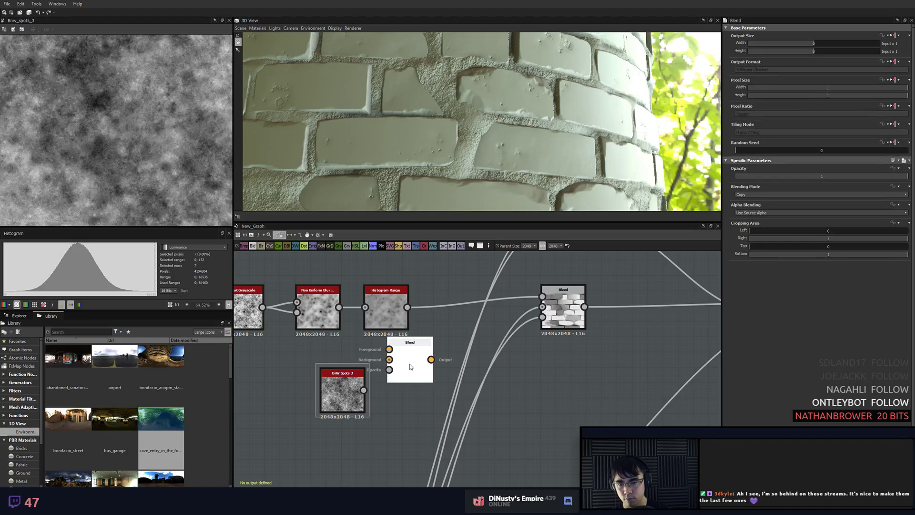
{"action": "left_click_drag", "start_coordinate": [405, 365], "coordinate": [428, 382]}
{"action": "left_click_drag", "start_coordinate": [407, 307], "coordinate": [412, 365]}
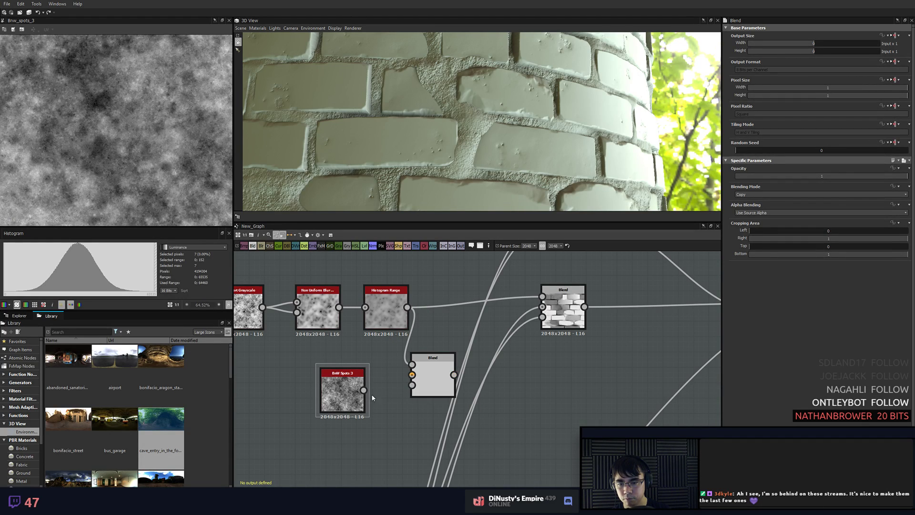
{"action": "left_click_drag", "start_coordinate": [363, 389], "coordinate": [412, 375]}
- Space the new BnW Spots 3 farther from its Blend, insert a Histogram Range on their link, and preview the Blend
{"action": "left_click_drag", "start_coordinate": [345, 414], "coordinate": [305, 414]}
{"action": "key", "text": "space"}
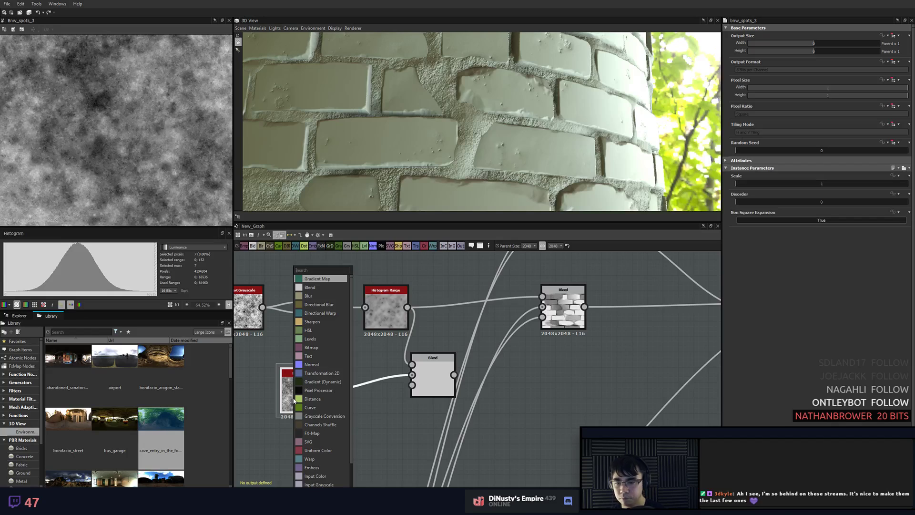
{"action": "key", "text": "Escape"}
{"action": "middle_click_drag", "start_coordinate": [311, 399], "coordinate": [386, 393]}
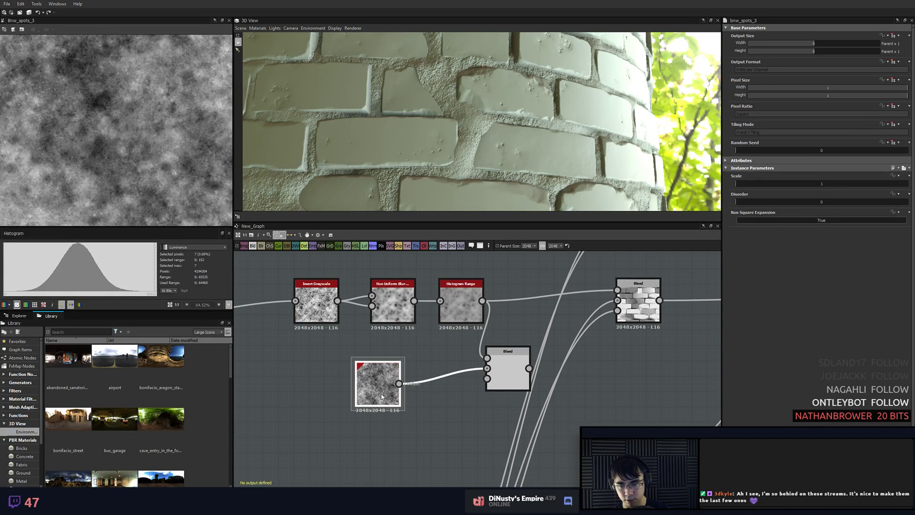
{"action": "left_click_drag", "start_coordinate": [382, 395], "coordinate": [351, 395]}
{"action": "left_click_drag", "start_coordinate": [447, 372], "coordinate": [441, 391]}
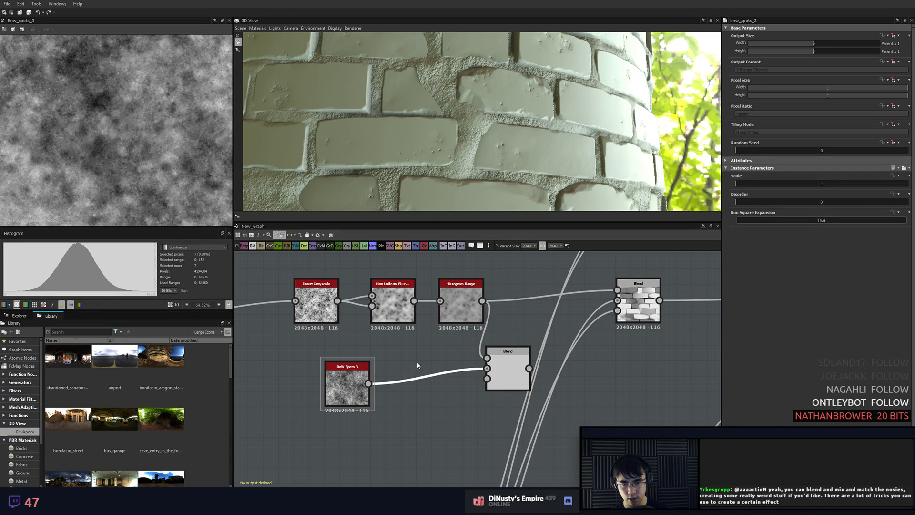
{"action": "left_click", "coordinate": [346, 386]}
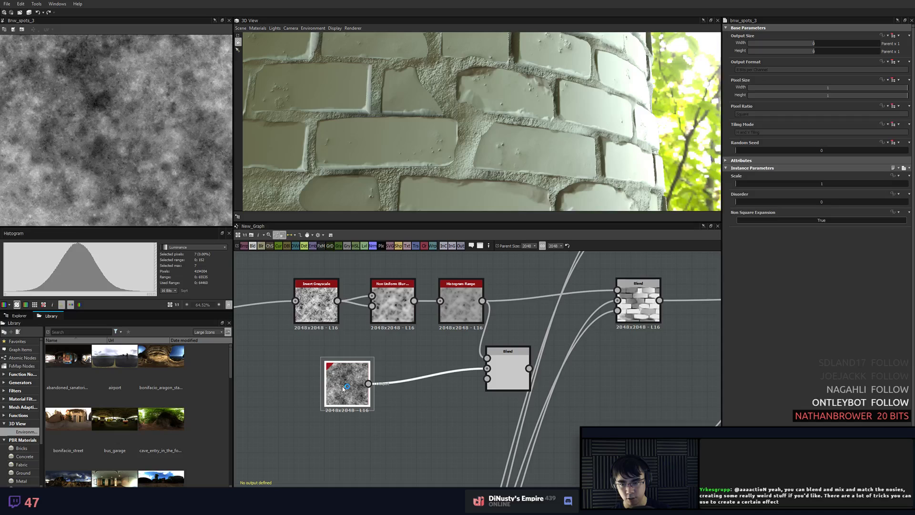
{"action": "key", "text": "space"}
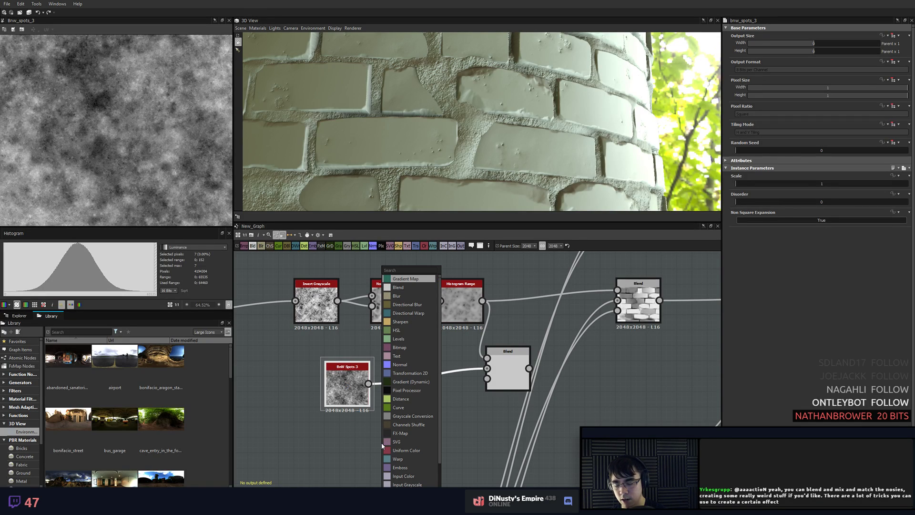
{"action": "type", "text": "hist"}
{"action": "key", "text": "Return"}
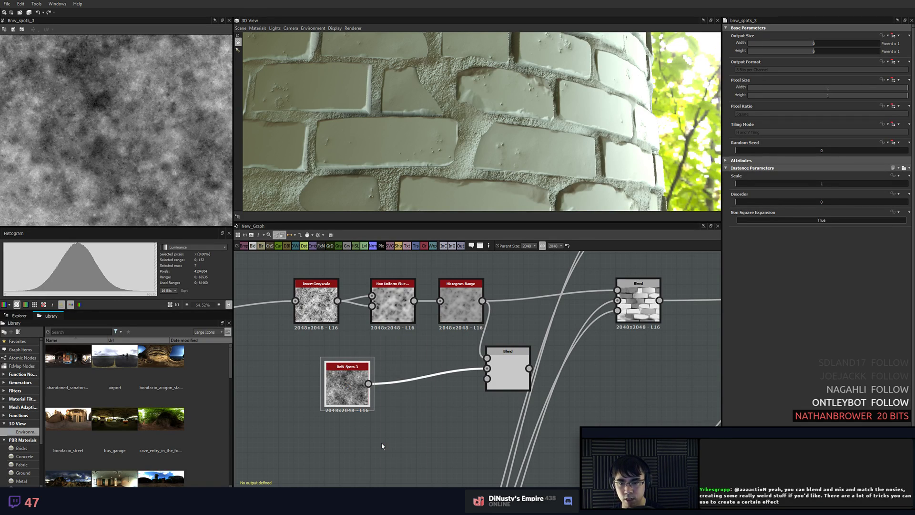
{"action": "left_click_drag", "start_coordinate": [474, 369], "coordinate": [487, 369]}
{"action": "double_click", "coordinate": [507, 372]}
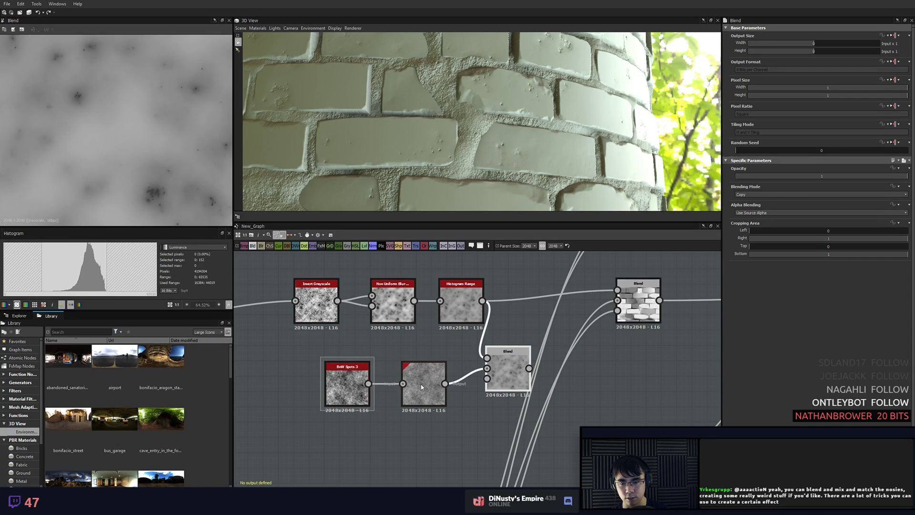
- Connect the new noise Blend to the lower brick Blend's foreground and place it between the Histogram Range and the brick Blend
{"action": "middle_click_drag", "start_coordinate": [505, 378], "coordinate": [450, 390]}
{"action": "left_click_drag", "start_coordinate": [474, 379], "coordinate": [562, 302]}
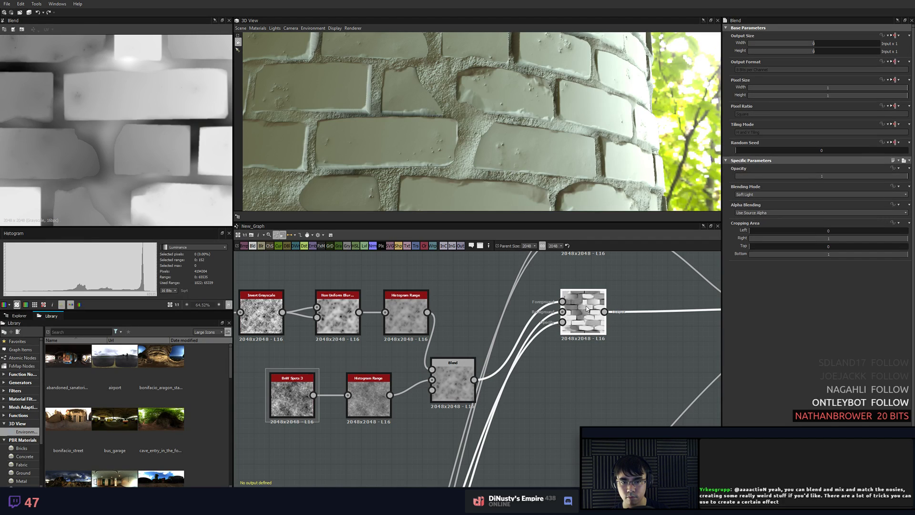
{"action": "left_click_drag", "start_coordinate": [440, 385], "coordinate": [471, 347]}
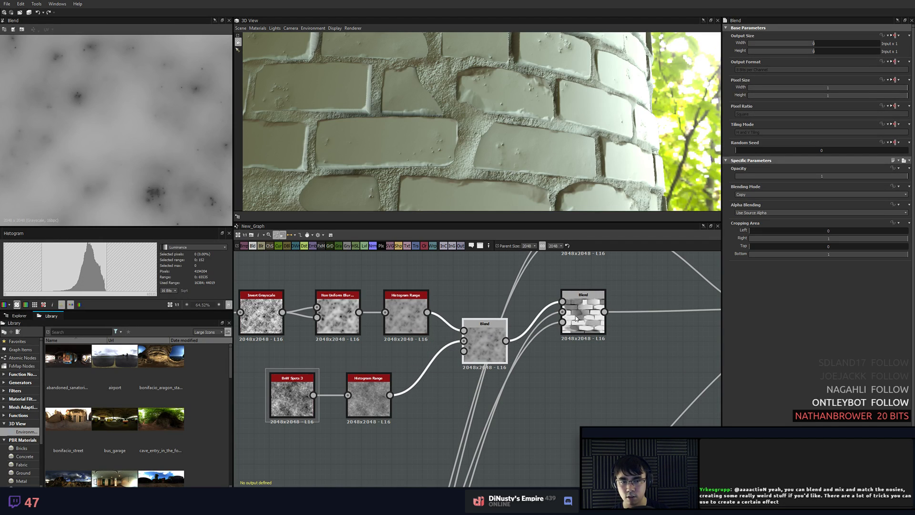
- Try the Add, Subtract, Multiply, Add Sub, Max (Lighten) and Min (Darken) blending modes on the new noise Blend
{"action": "left_click", "coordinate": [758, 194]}
{"action": "left_click", "coordinate": [755, 197]}
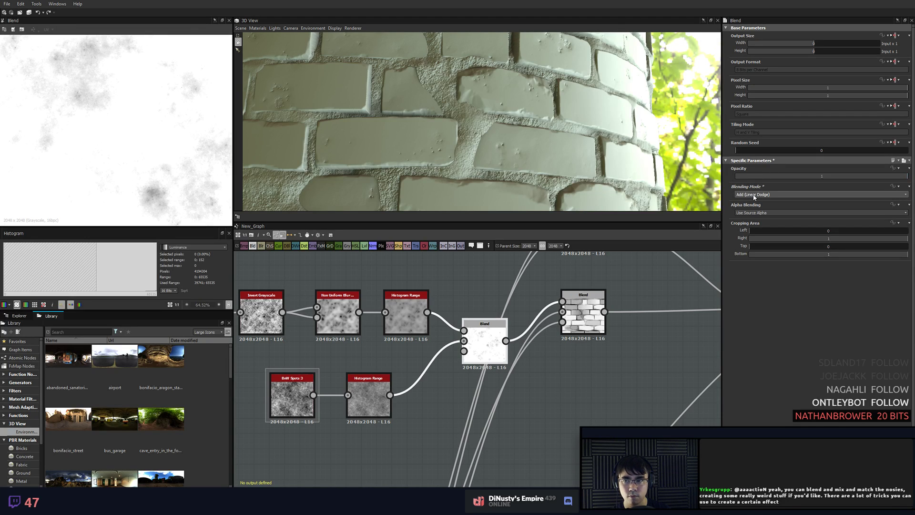
{"action": "scroll", "coordinate": [755, 197], "scroll_direction": "down", "scroll_amount": 1}
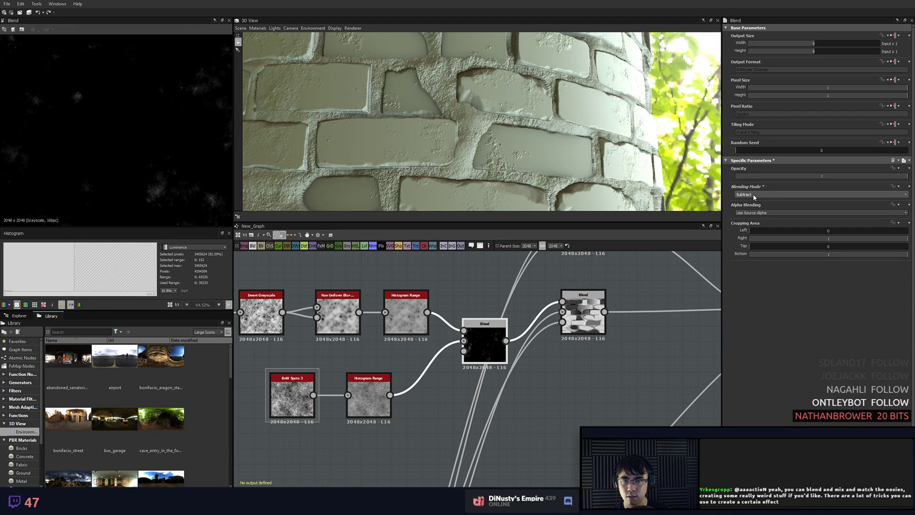
{"action": "scroll", "coordinate": [754, 196], "scroll_direction": "down", "scroll_amount": 1}
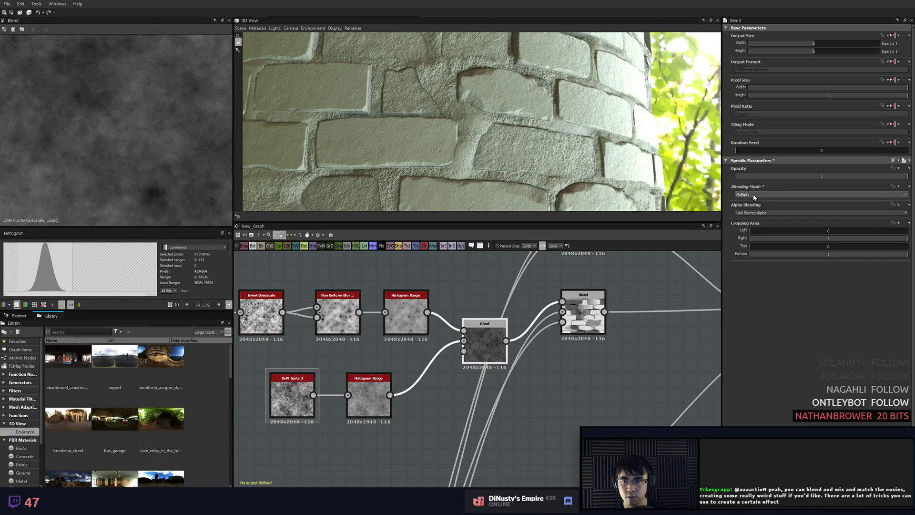
{"action": "scroll", "coordinate": [754, 196], "scroll_direction": "down", "scroll_amount": 1}
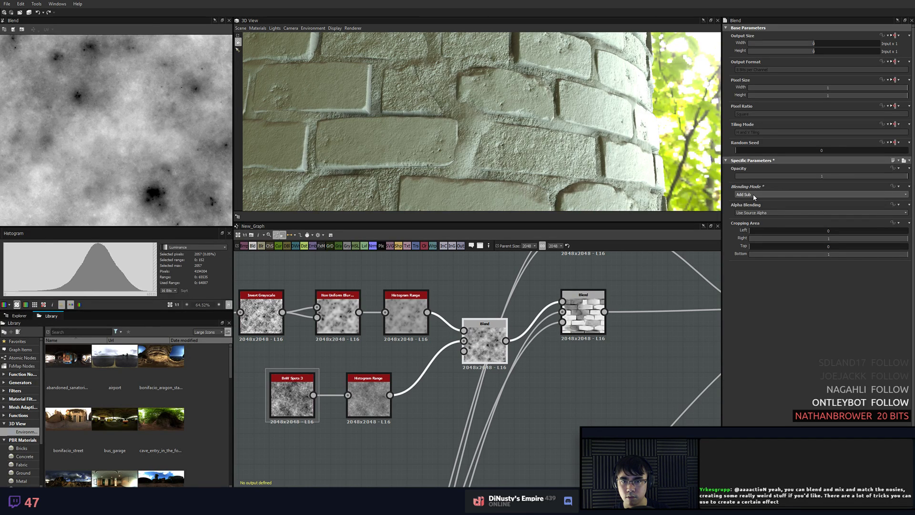
{"action": "scroll", "coordinate": [754, 196], "scroll_direction": "down", "scroll_amount": 1}
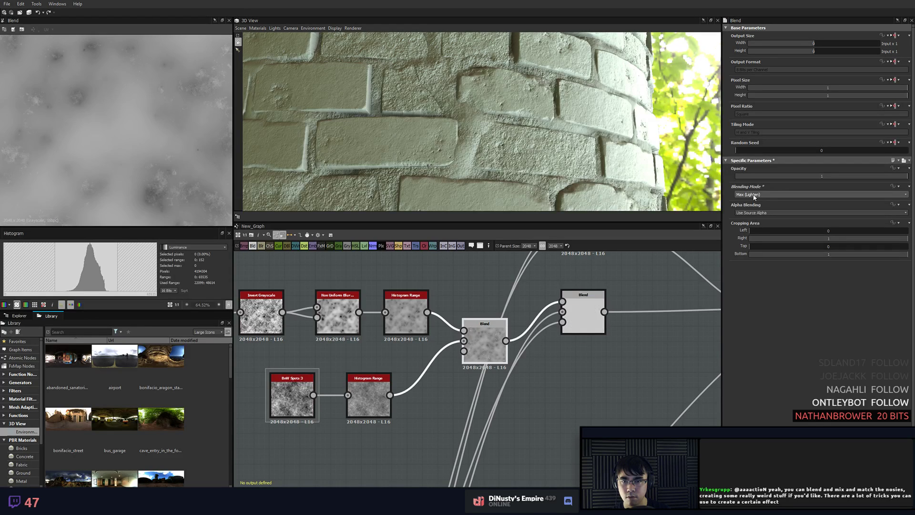
{"action": "scroll", "coordinate": [754, 196], "scroll_direction": "down", "scroll_amount": 1}
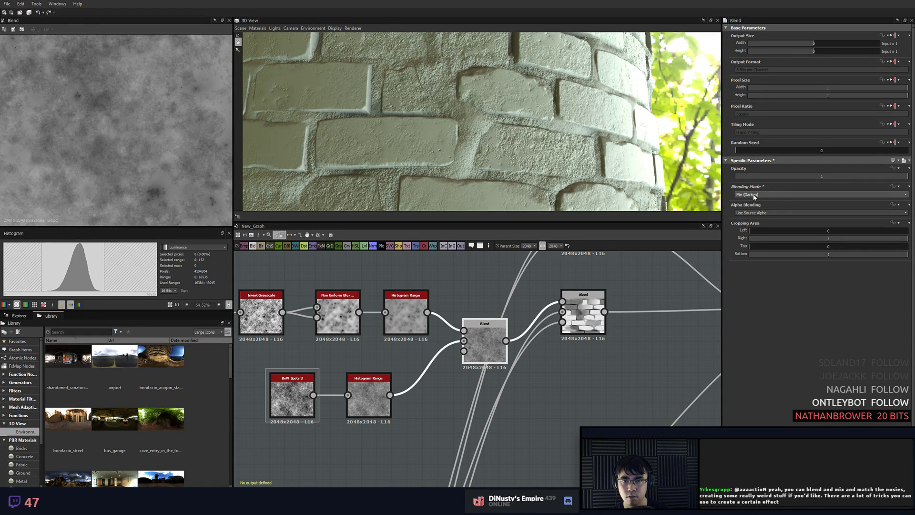
- Compare the new Histogram Range output and set the noise Blend's blending mode to Overlay
{"action": "left_click", "coordinate": [368, 381]}
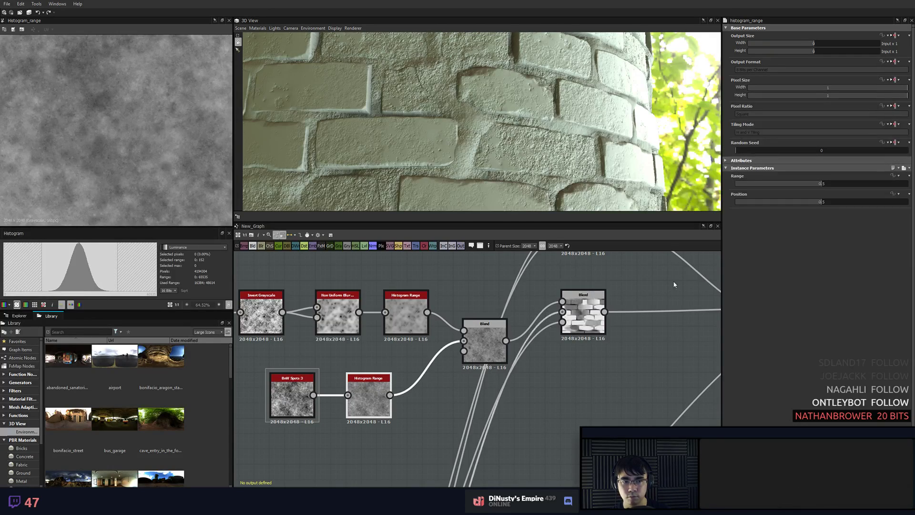
{"action": "left_click", "coordinate": [478, 350]}
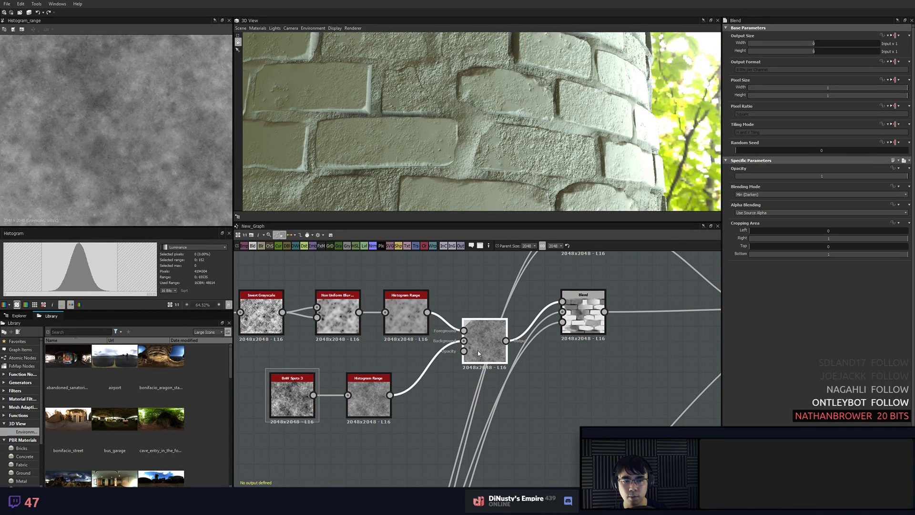
{"action": "left_click", "coordinate": [769, 195]}
{"action": "left_click", "coordinate": [772, 195]}
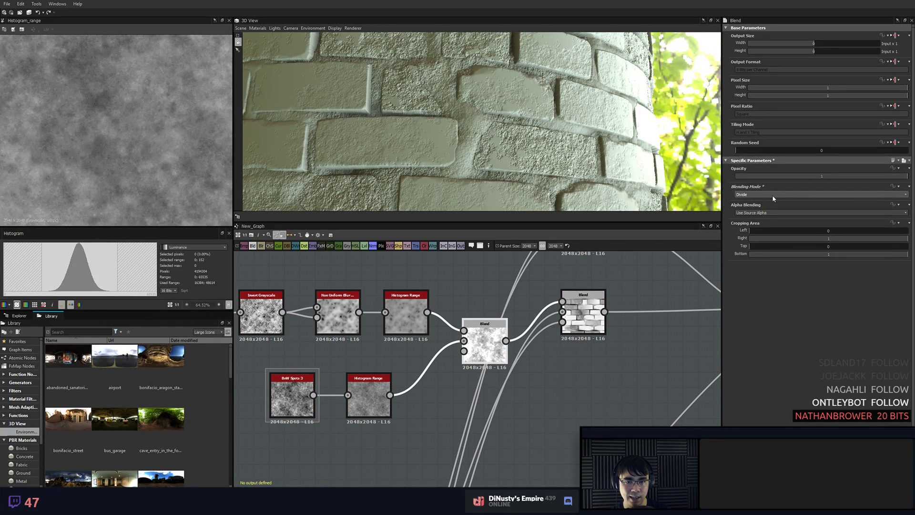
{"action": "scroll", "coordinate": [774, 195], "scroll_direction": "down", "scroll_amount": 1}
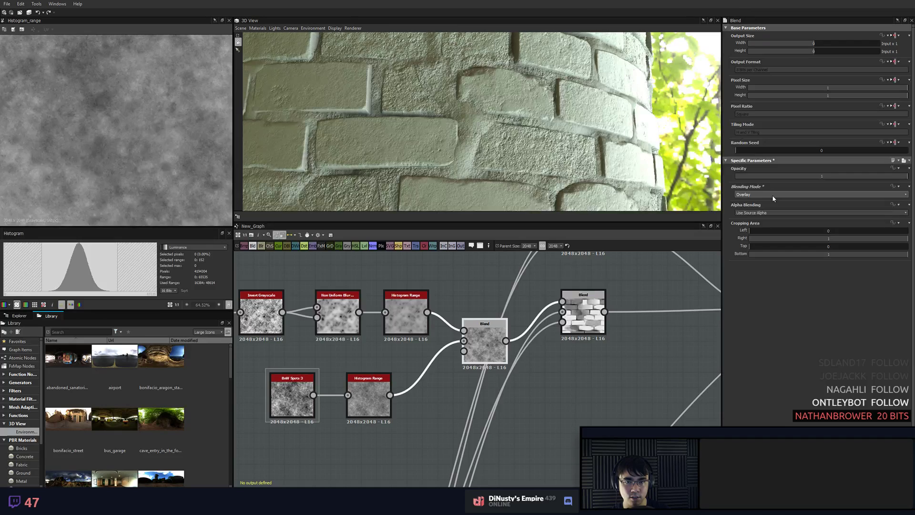
{"action": "scroll", "coordinate": [773, 196], "scroll_direction": "down", "scroll_amount": 1}
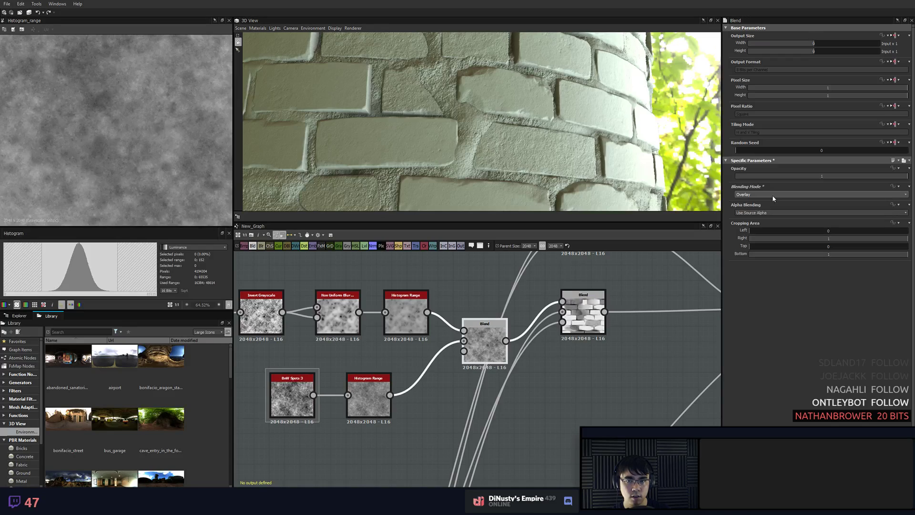
{"action": "scroll", "coordinate": [773, 195], "scroll_direction": "up", "scroll_amount": 1}
- Reduce the Range of the Histogram Range node after the new BnW Spots 3 to 0.23
{"action": "left_click", "coordinate": [390, 403]}
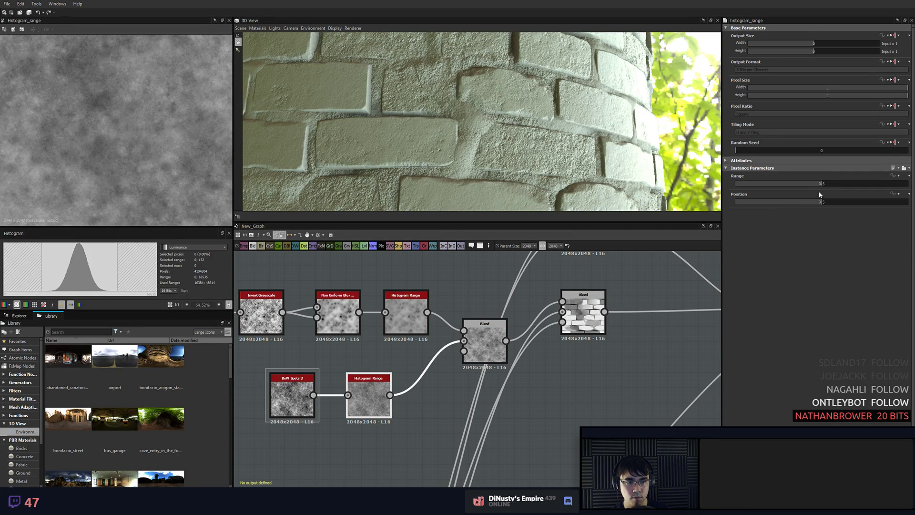
{"action": "left_click", "coordinate": [794, 185]}
{"action": "left_click_drag", "start_coordinate": [795, 185], "coordinate": [775, 185]}
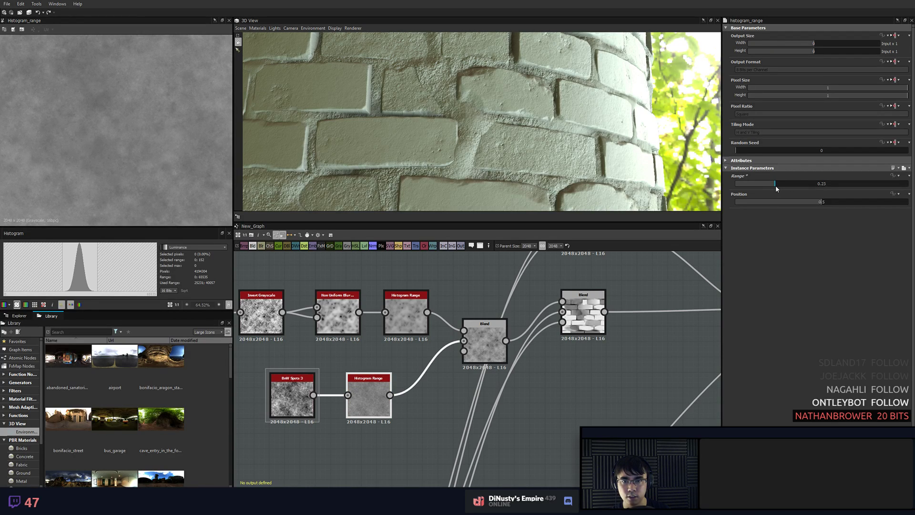
- Lower the Range of the Histogram Range after BnW Spots 3 to about 0.06 and preview the BnW Spots 3 node
{"action": "left_click_drag", "start_coordinate": [776, 185], "coordinate": [747, 186]}
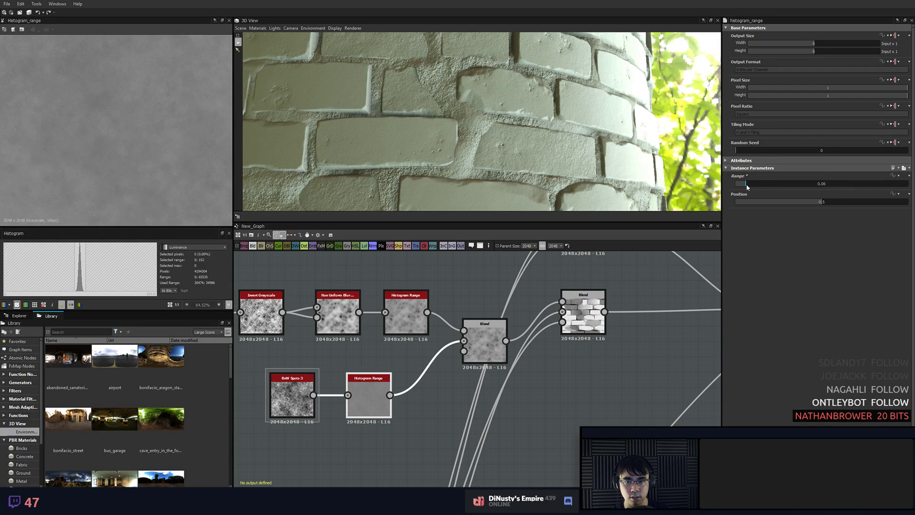
{"action": "left_click_drag", "start_coordinate": [748, 185], "coordinate": [751, 186]}
{"action": "double_click", "coordinate": [292, 395]}
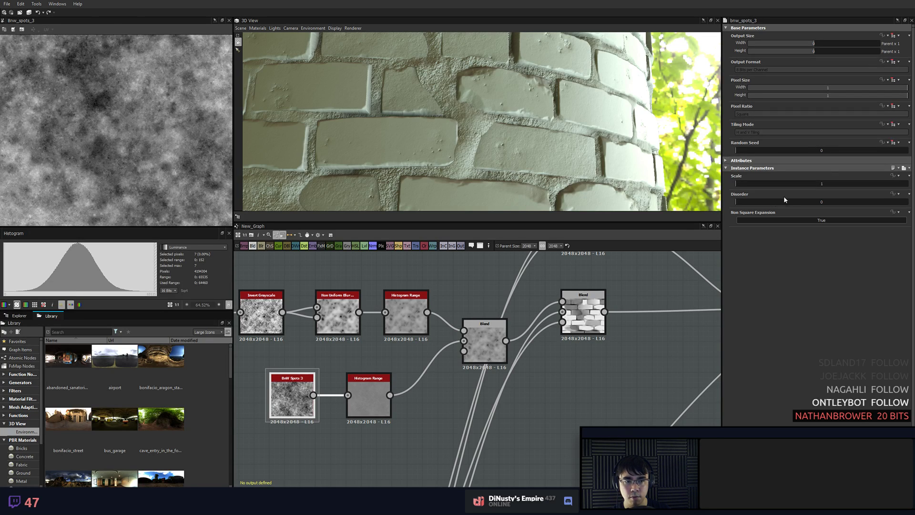
{"action": "key", "text": "f"}
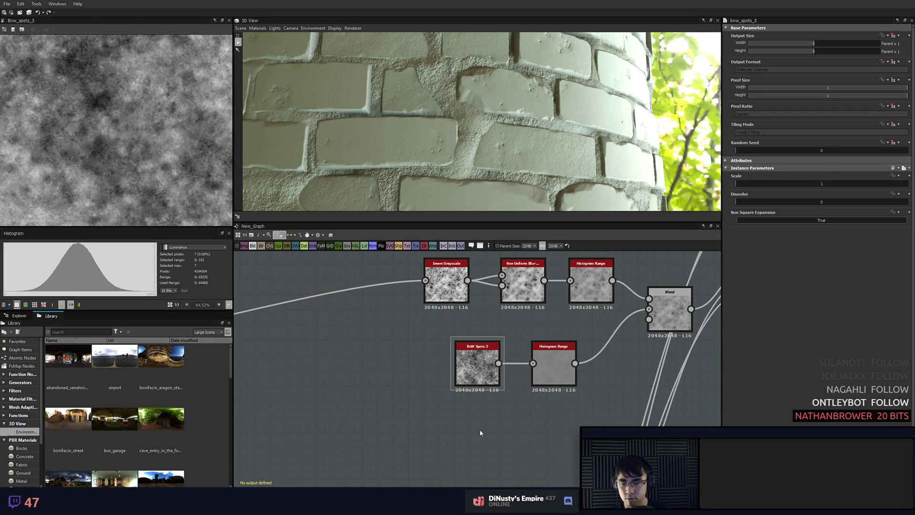
{"action": "key", "text": "space"}
{"action": "type", "text": "n"}
{"action": "key", "text": "BackSpace"}
{"action": "type", "text": "dirt"}
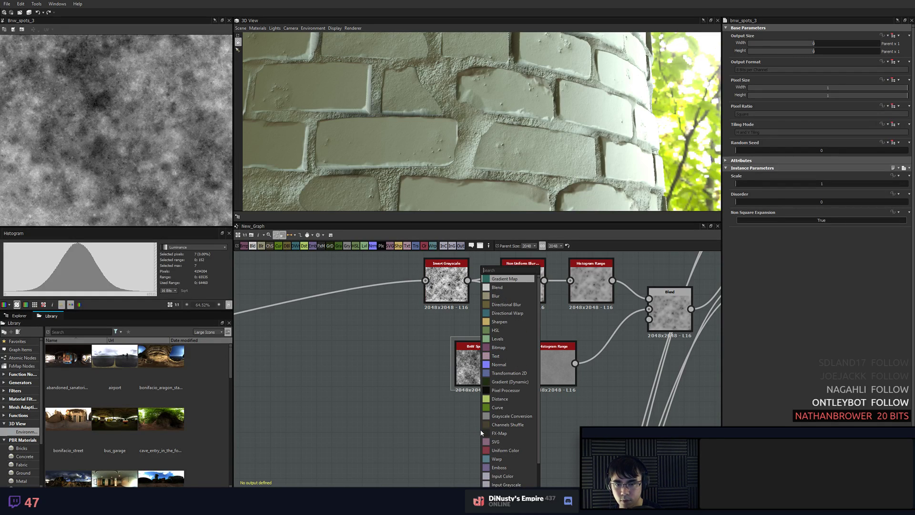
{"action": "key", "text": "Escape"}
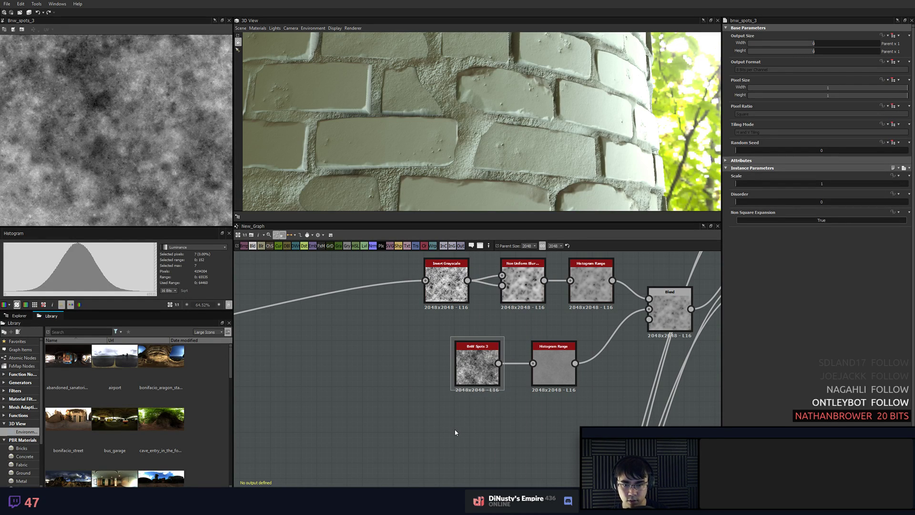
{"action": "key", "text": "space"}
{"action": "type", "text": "noise"}
{"action": "scroll", "coordinate": [485, 412], "scroll_direction": "down", "scroll_amount": 2}
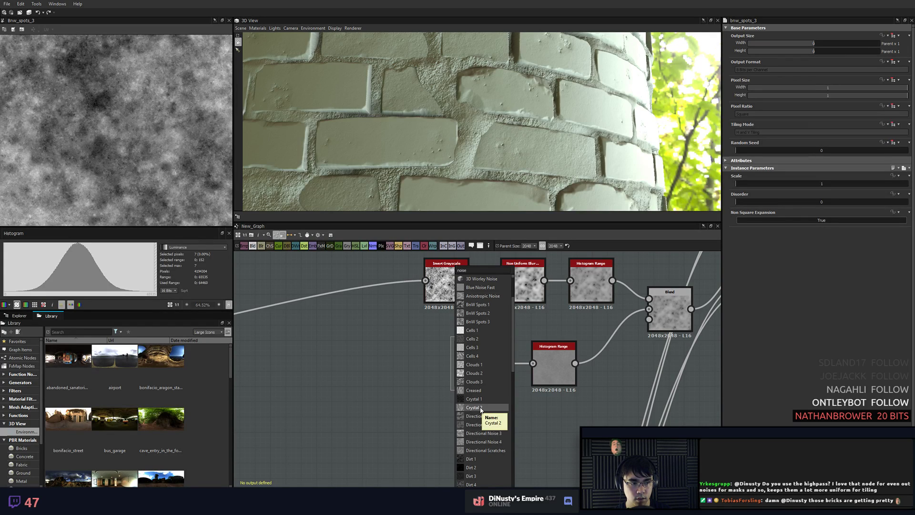
{"action": "key", "text": "Escape"}
- Add a Highpass node below the lower noise branch and connect the BnW Spots 3 output to its input
{"action": "key", "text": "space"}
{"action": "type", "text": "high"}
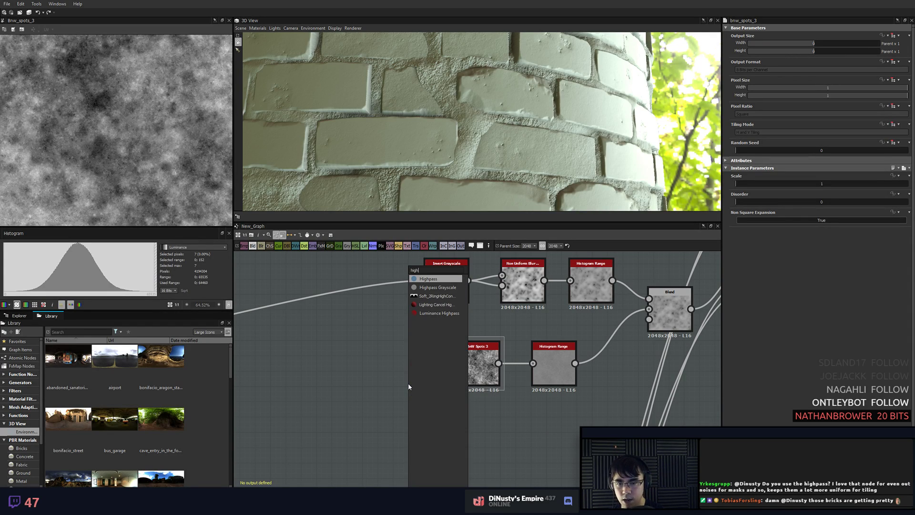
{"action": "key", "text": "Escape"}
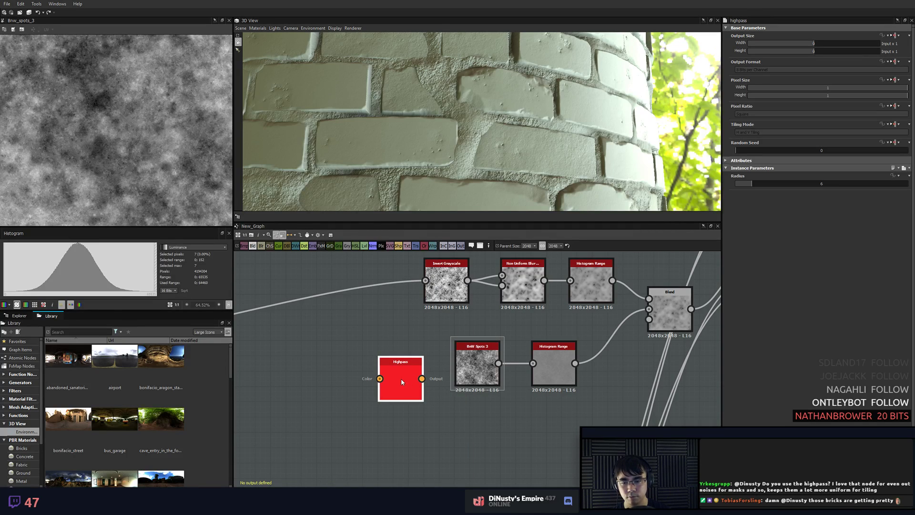
{"action": "left_click_drag", "start_coordinate": [402, 379], "coordinate": [494, 425]}
{"action": "left_click", "coordinate": [498, 364]}
{"action": "left_click_drag", "start_coordinate": [499, 365], "coordinate": [512, 445]}
{"action": "double_click", "coordinate": [488, 438]}
{"action": "left_click_drag", "start_coordinate": [477, 386], "coordinate": [446, 384]}
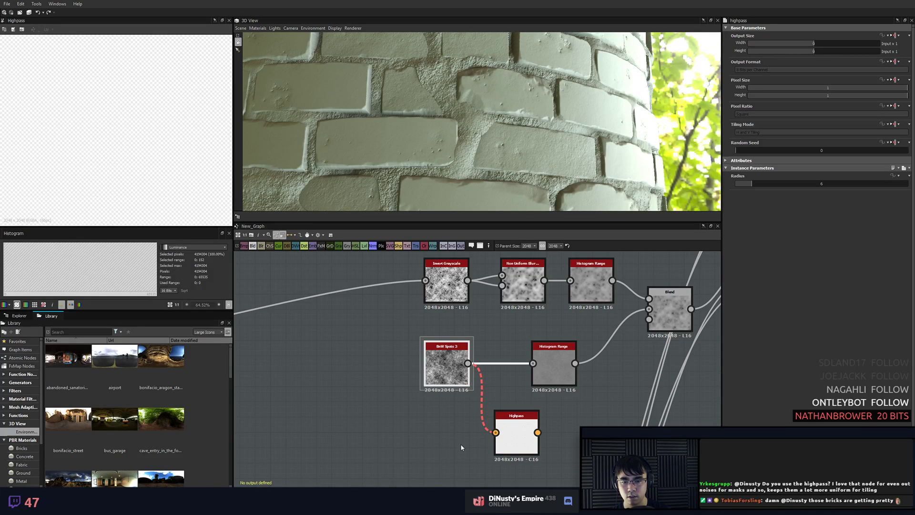
- Insert a Gradient Map between BnW Spots 3 and the Highpass node to supply a color input, and preview the Highpass
{"action": "key", "text": "space"}
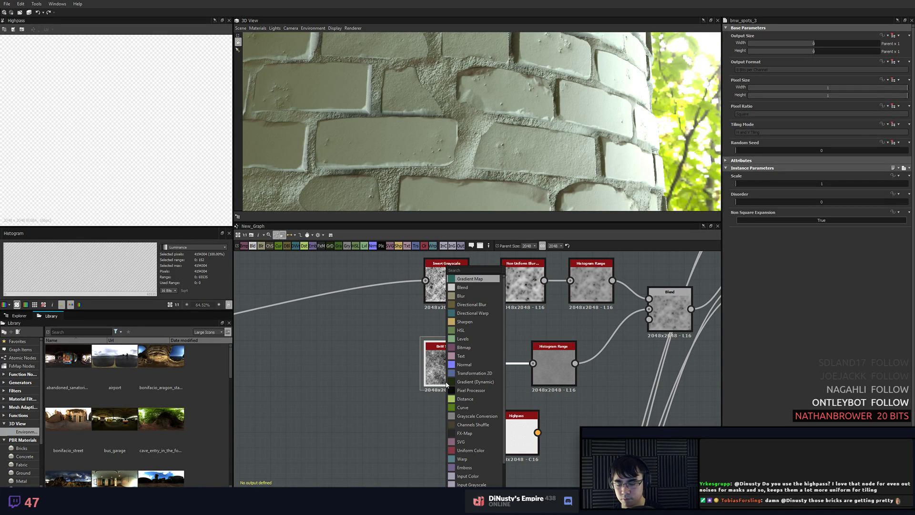
{"action": "left_click", "coordinate": [401, 443]}
{"action": "key", "text": "space"}
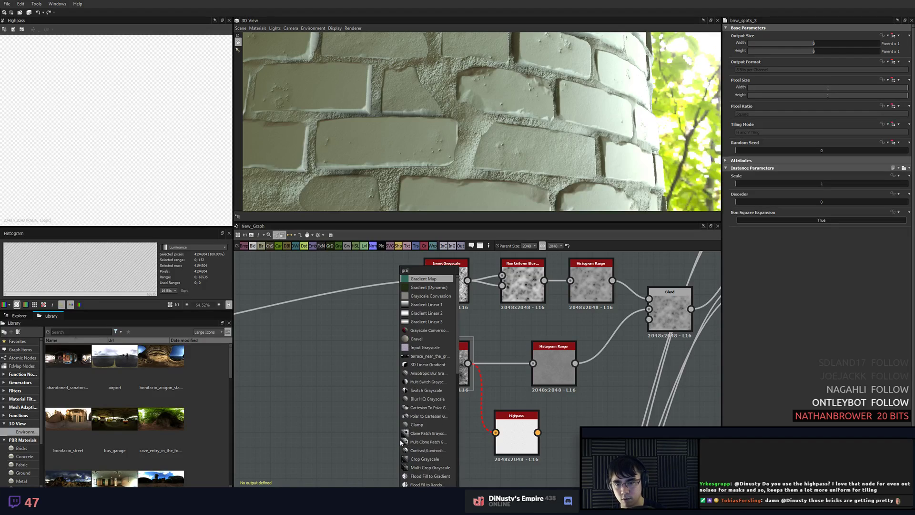
{"action": "key", "text": "Return"}
{"action": "left_click_drag", "start_coordinate": [382, 419], "coordinate": [496, 432]}
{"action": "left_click_drag", "start_coordinate": [420, 451], "coordinate": [459, 451]}
{"action": "left_click", "coordinate": [505, 436]}
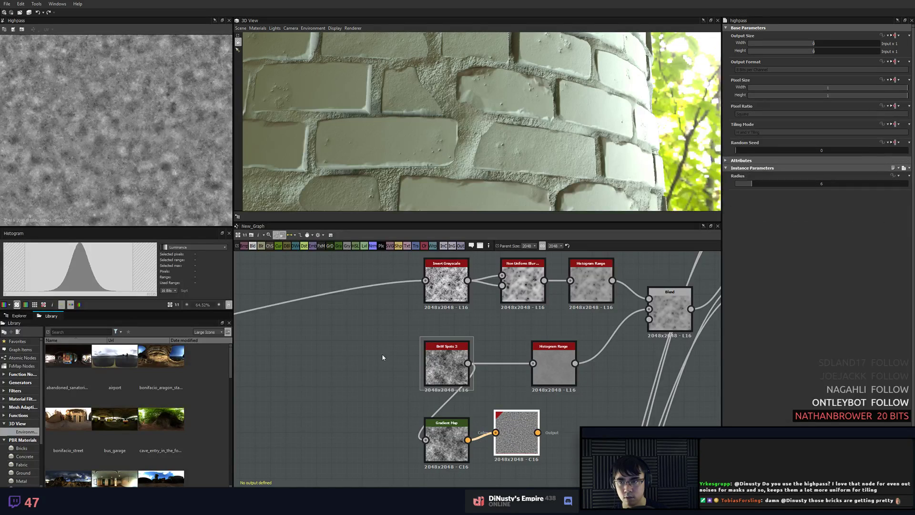
- Feed the noise Blend through the Gradient Map into the Highpass, preview it, and set the Highpass Radius to 0
{"action": "scroll", "coordinate": [93, 133], "scroll_direction": "up", "scroll_amount": 3}
{"action": "scroll", "coordinate": [503, 353], "scroll_direction": "down", "scroll_amount": 2}
{"action": "middle_click_drag", "start_coordinate": [503, 355], "coordinate": [444, 361]}
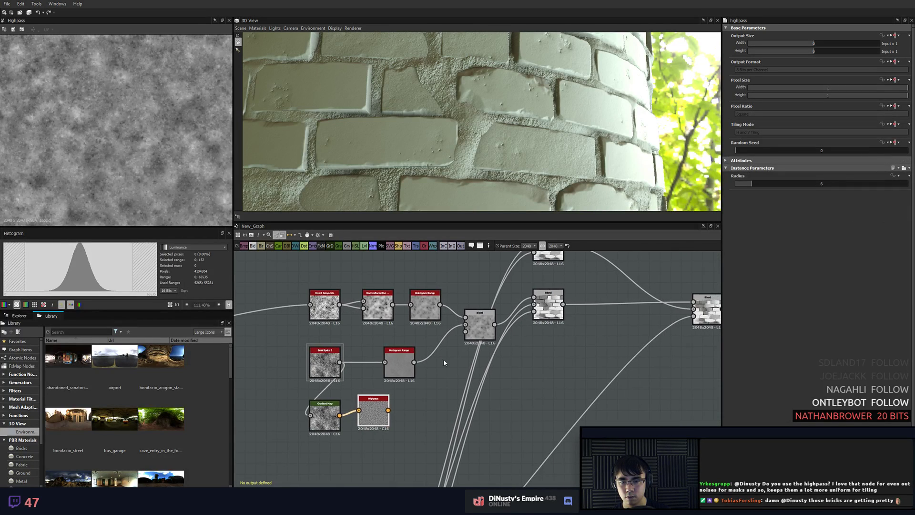
{"action": "scroll", "coordinate": [443, 360], "scroll_direction": "down", "scroll_amount": 1}
{"action": "scroll", "coordinate": [506, 367], "scroll_direction": "up", "scroll_amount": 4}
{"action": "left_click_drag", "start_coordinate": [383, 403], "coordinate": [615, 420]}
{"action": "scroll", "coordinate": [560, 385], "scroll_direction": "down", "scroll_amount": 2}
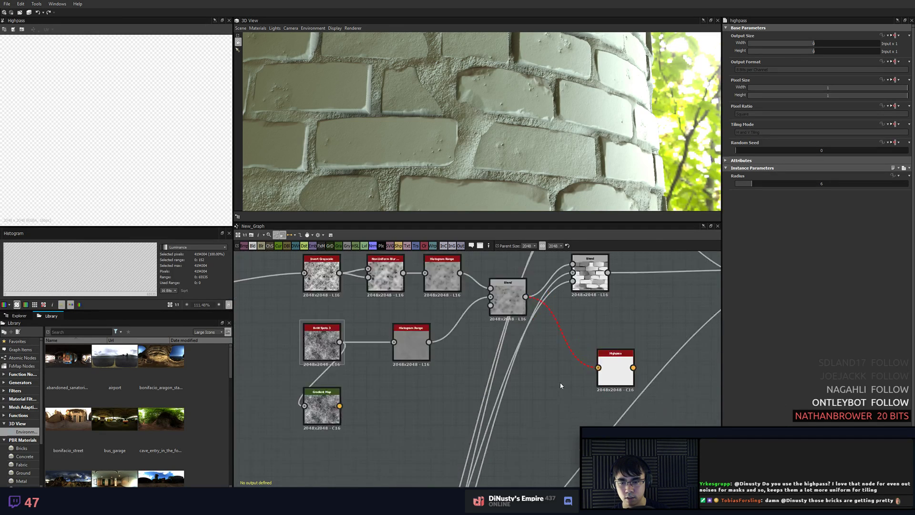
{"action": "scroll", "coordinate": [560, 385], "scroll_direction": "down", "scroll_amount": 1}
{"action": "left_click_drag", "start_coordinate": [395, 401], "coordinate": [586, 372]}
{"action": "left_click", "coordinate": [539, 387]}
{"action": "left_click", "coordinate": [601, 375]}
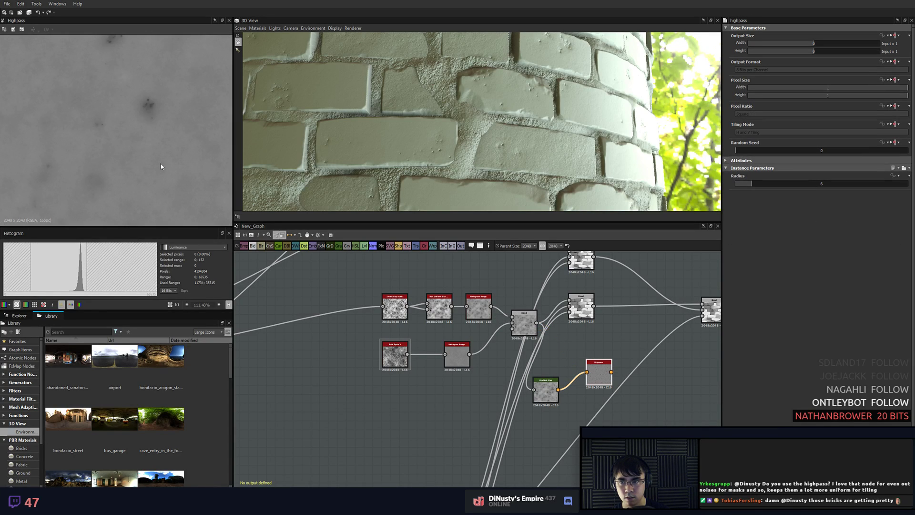
{"action": "scroll", "coordinate": [161, 166], "scroll_direction": "up", "scroll_amount": 3}
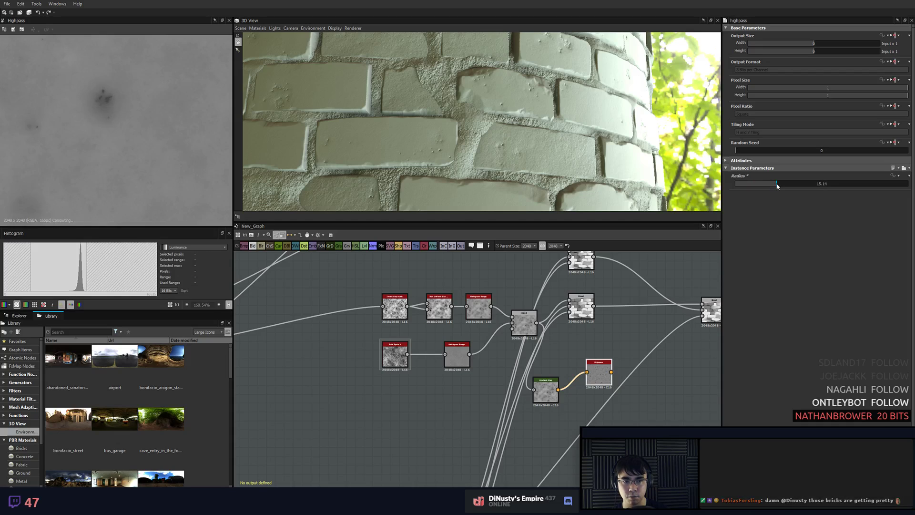
{"action": "left_click_drag", "start_coordinate": [752, 184], "coordinate": [729, 189]}
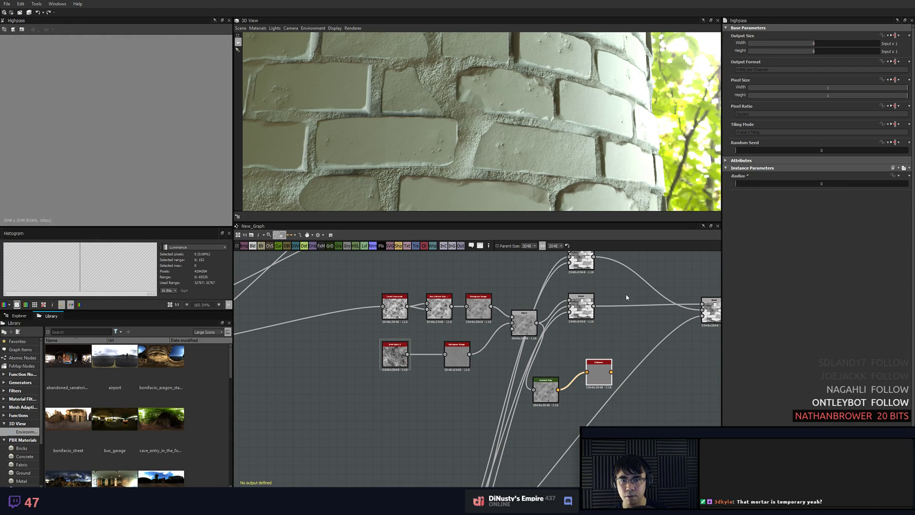
- Delete the Highpass and Gradient Map nodes from the graph
{"action": "scroll", "coordinate": [624, 334], "scroll_direction": "down", "scroll_amount": 3}
{"action": "middle_click_drag", "start_coordinate": [650, 402], "coordinate": [520, 385]}
{"action": "scroll", "coordinate": [492, 375], "scroll_direction": "up", "scroll_amount": 5}
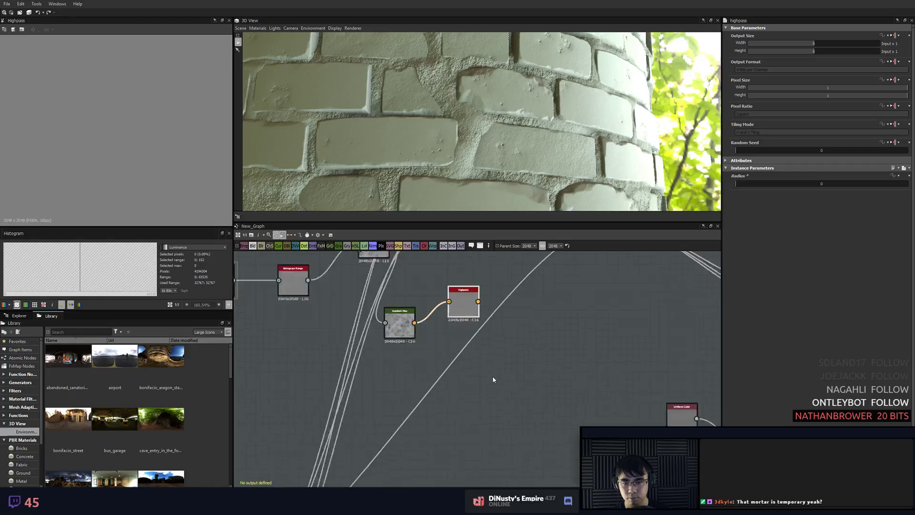
{"action": "key", "text": "Delete"}
{"action": "middle_click_drag", "start_coordinate": [417, 355], "coordinate": [419, 402]}
{"action": "double_click", "coordinate": [382, 363]}
{"action": "key", "text": "Delete"}
{"action": "middle_click_drag", "start_coordinate": [457, 371], "coordinate": [500, 407]}
{"action": "scroll", "coordinate": [500, 407], "scroll_direction": "down", "scroll_amount": 3}
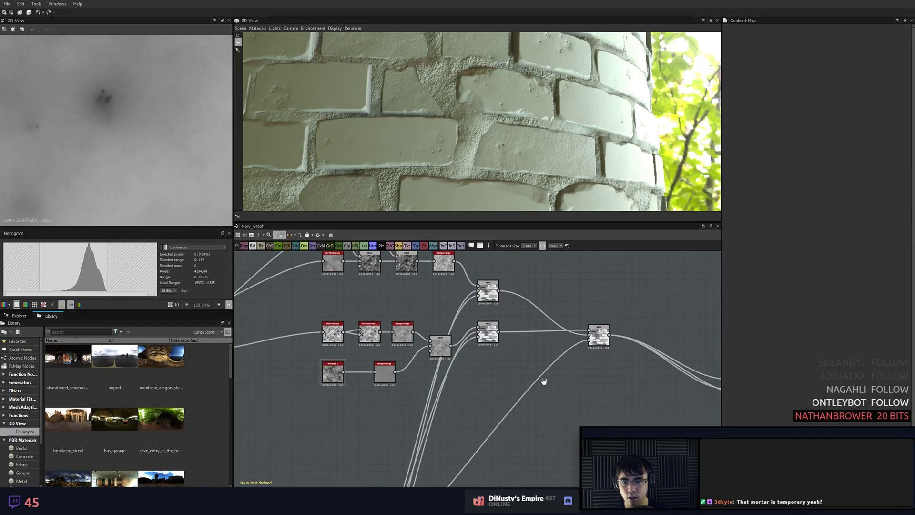
- Examine the overall brick surface on the cylinder and the node connections leading to the material output
{"action": "middle_click_drag", "start_coordinate": [543, 380], "coordinate": [495, 372]}
{"action": "middle_click_drag", "start_coordinate": [638, 335], "coordinate": [565, 329]}
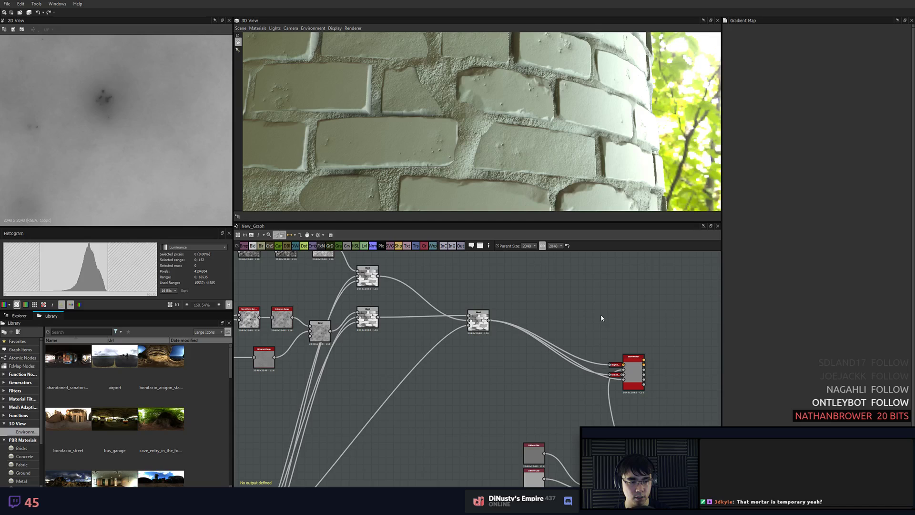
{"action": "middle_click_drag", "start_coordinate": [480, 316], "coordinate": [514, 311]}
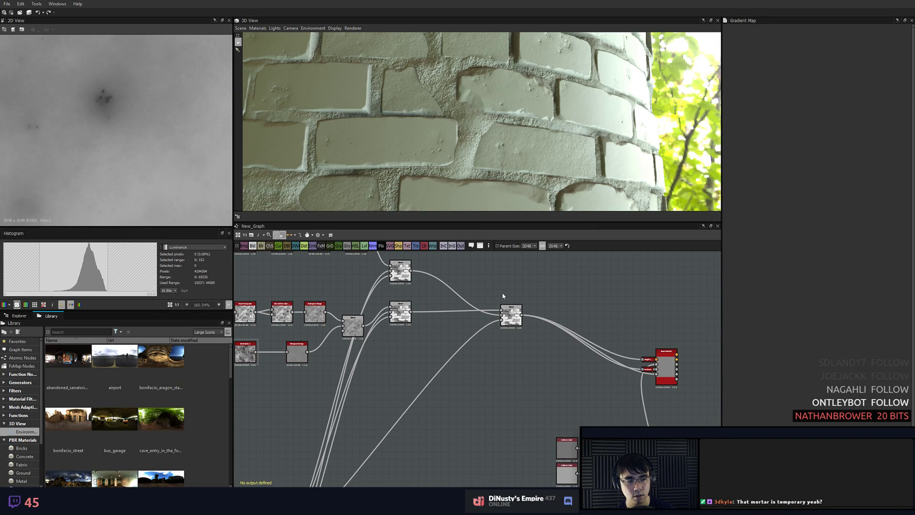
{"action": "scroll", "coordinate": [510, 132], "scroll_direction": "down", "scroll_amount": 6}
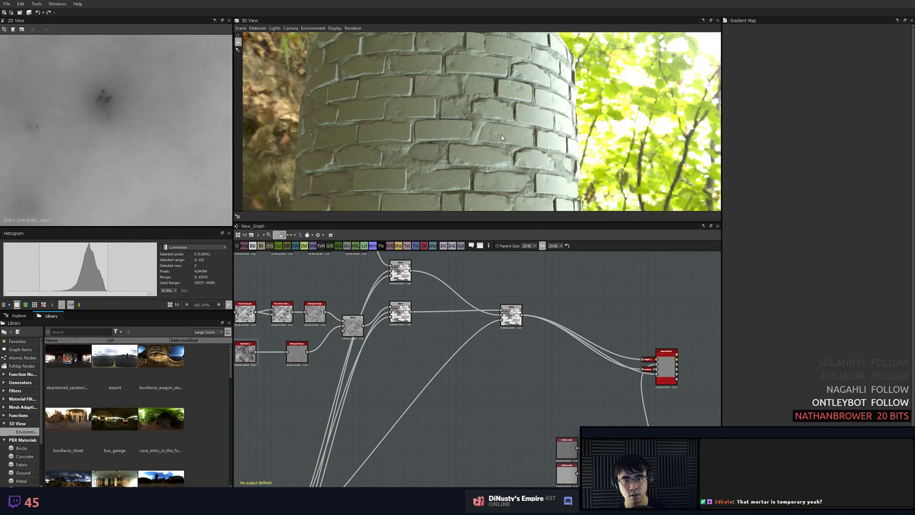
{"action": "left_click_drag", "start_coordinate": [510, 131], "coordinate": [513, 159]}
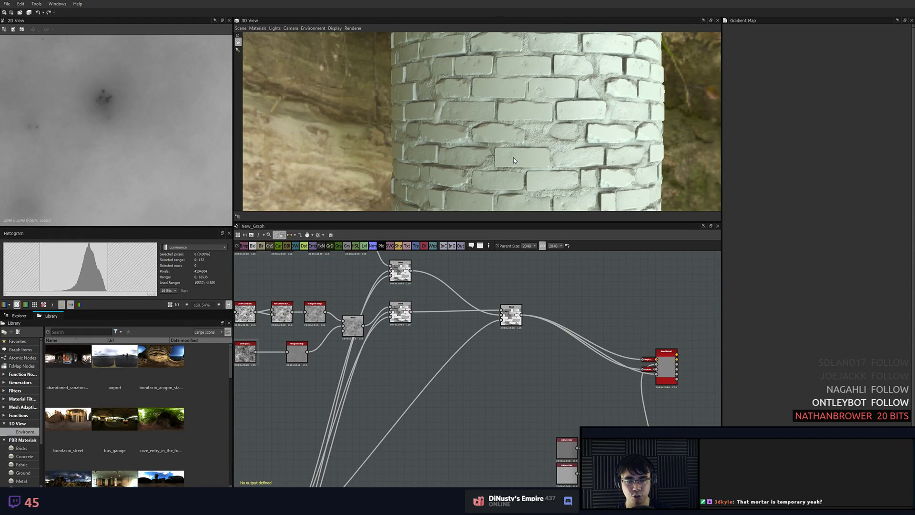
{"action": "scroll", "coordinate": [448, 379], "scroll_direction": "down", "scroll_amount": 6}
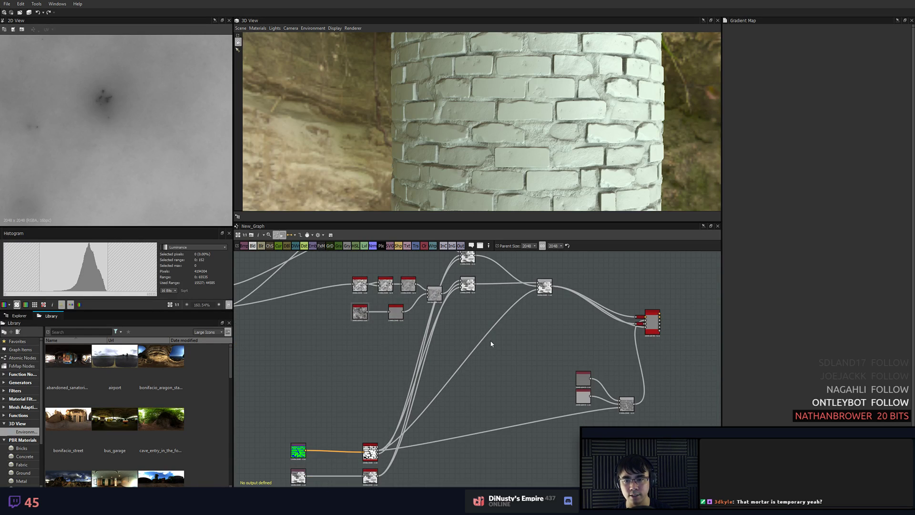
- Switch to Photoshop and cancel the Save As dialog for the ID document
{"action": "key", "text": "alt+Tab"}
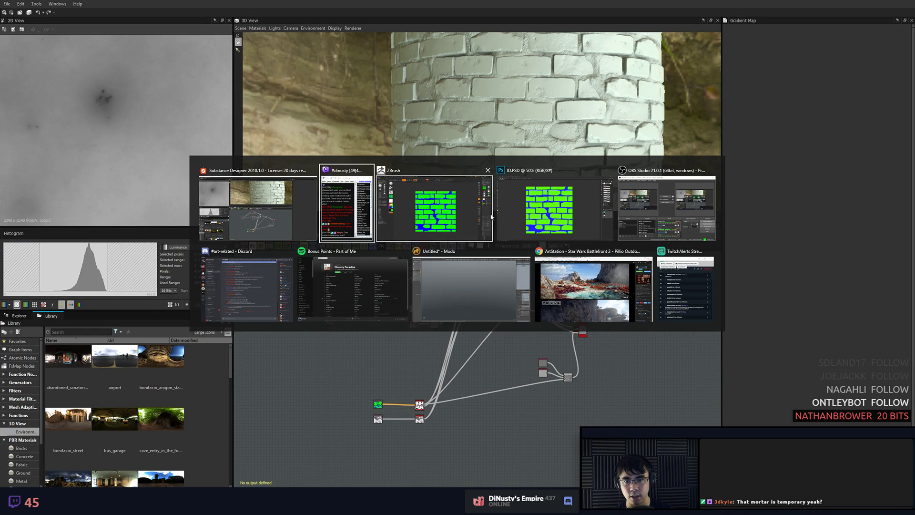
{"action": "key", "text": "alt+Tab"}
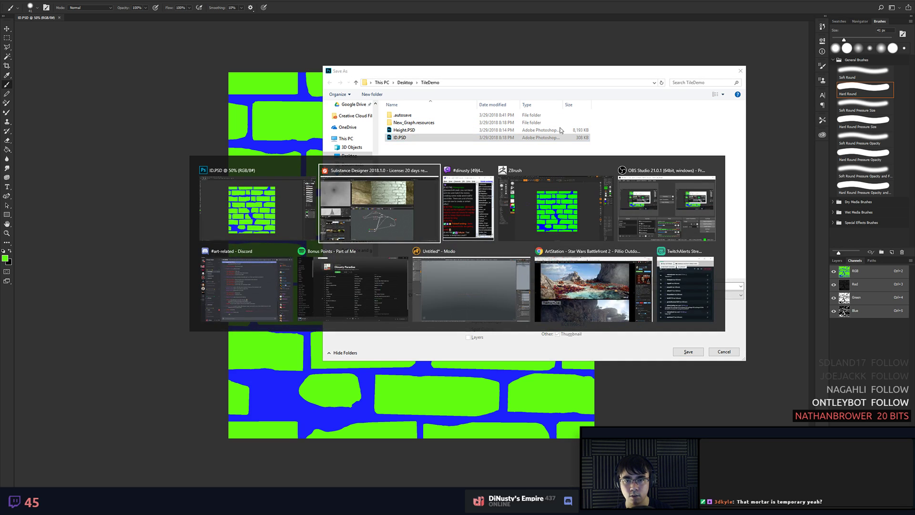
{"action": "key", "text": "Escape"}
{"action": "key", "text": "Escape"}
- Switch to ZBrush, set the brick sculpt's material to StartupMaterial, and inspect the shaded bricks and mortar
{"action": "key", "text": "alt+Tab"}
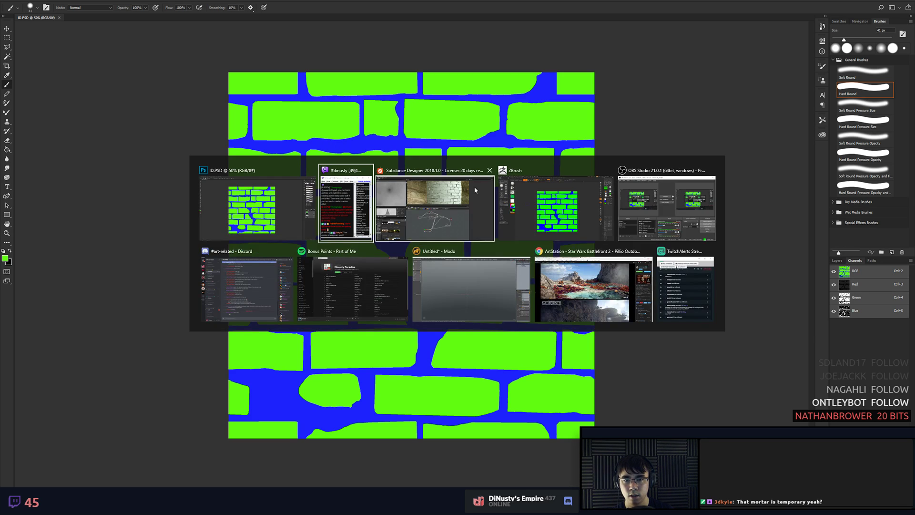
{"action": "key", "text": "alt+Tab"}
{"action": "key", "text": "alt+Tab"}
{"action": "key", "text": "alt+Tab"}
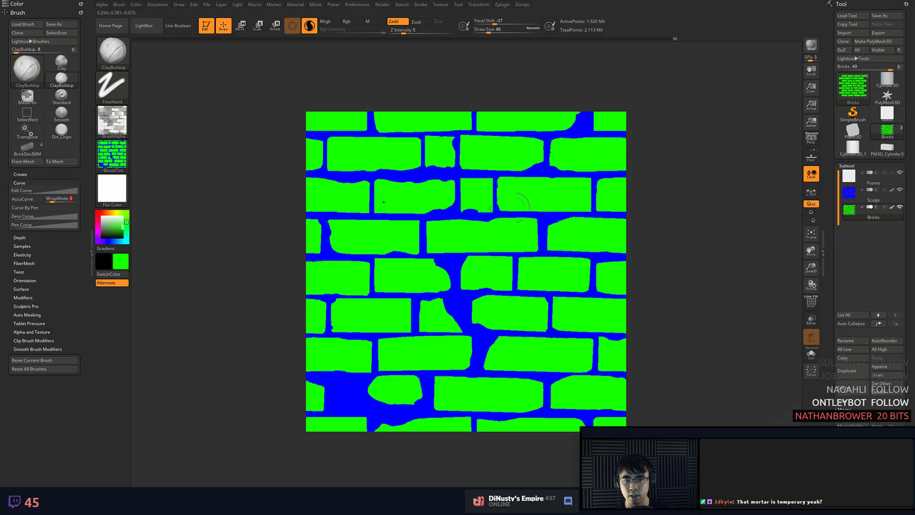
{"action": "mouse_move", "coordinate": [118, 160]}
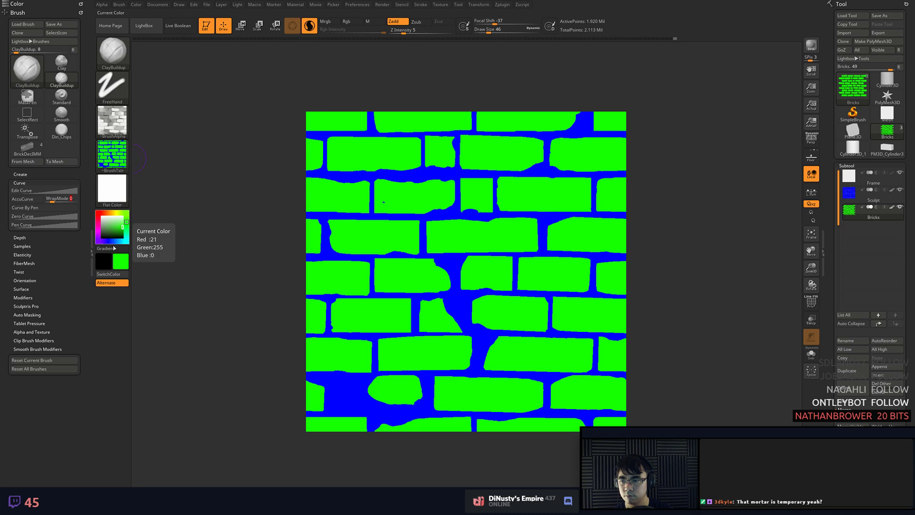
{"action": "left_click", "coordinate": [123, 193]}
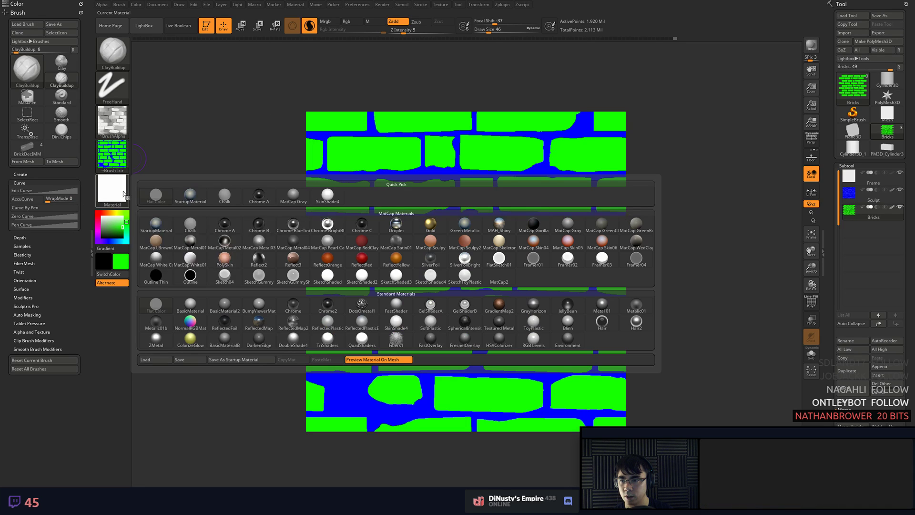
{"action": "left_click", "coordinate": [190, 196]}
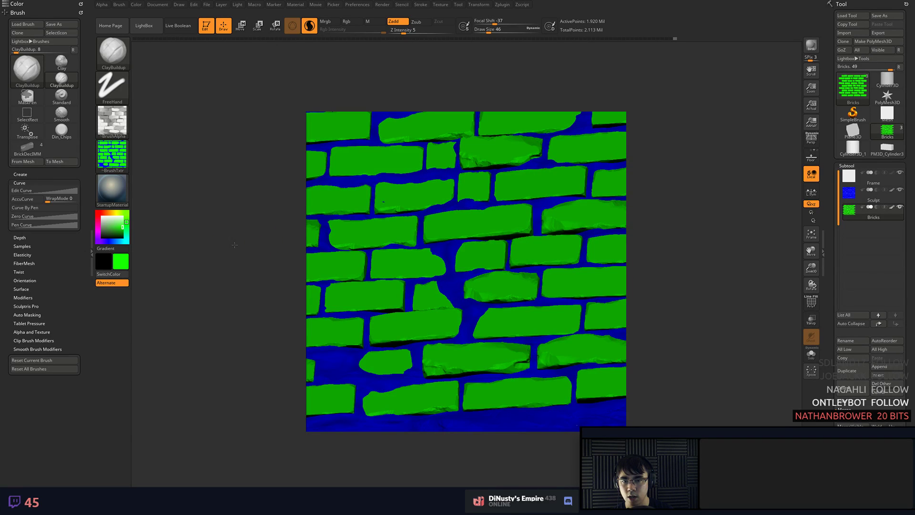
{"action": "left_click_drag", "start_coordinate": [234, 244], "coordinate": [236, 218]}
- Switch back to Substance Designer and examine the brick and mortar surface up close on the cylinder
{"action": "key", "text": "alt+Tab"}
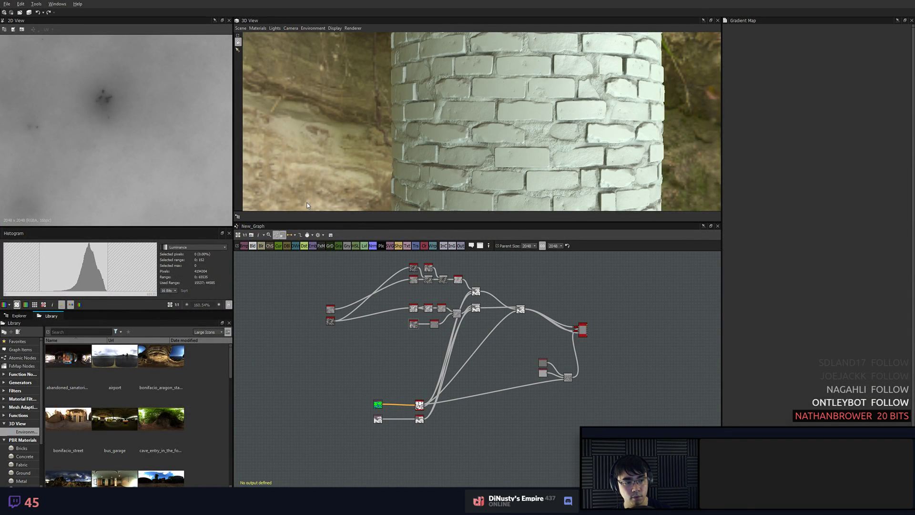
{"action": "left_click_drag", "start_coordinate": [538, 163], "coordinate": [456, 100]}
{"action": "scroll", "coordinate": [467, 398], "scroll_direction": "up", "scroll_amount": 3}
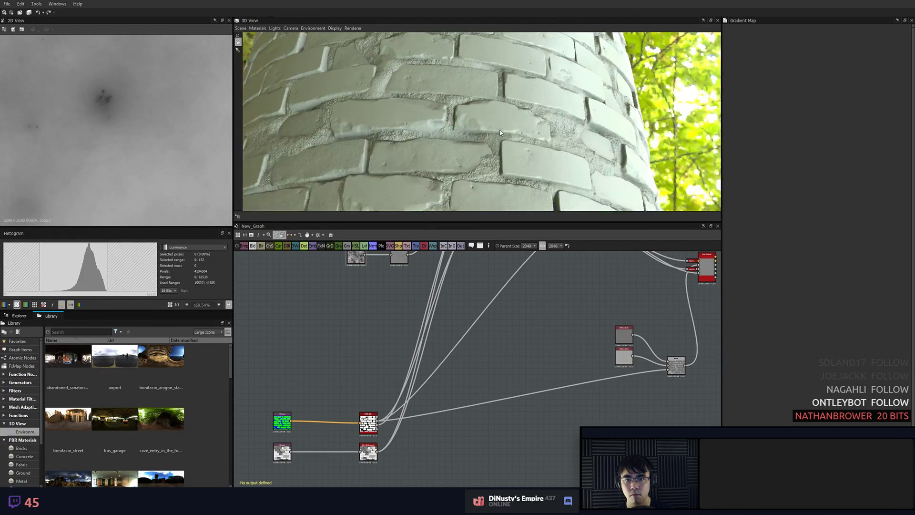
{"action": "scroll", "coordinate": [456, 99], "scroll_direction": "up", "scroll_amount": 3}
{"action": "middle_click_drag", "start_coordinate": [518, 309], "coordinate": [538, 286]}
{"action": "key", "text": "space"}
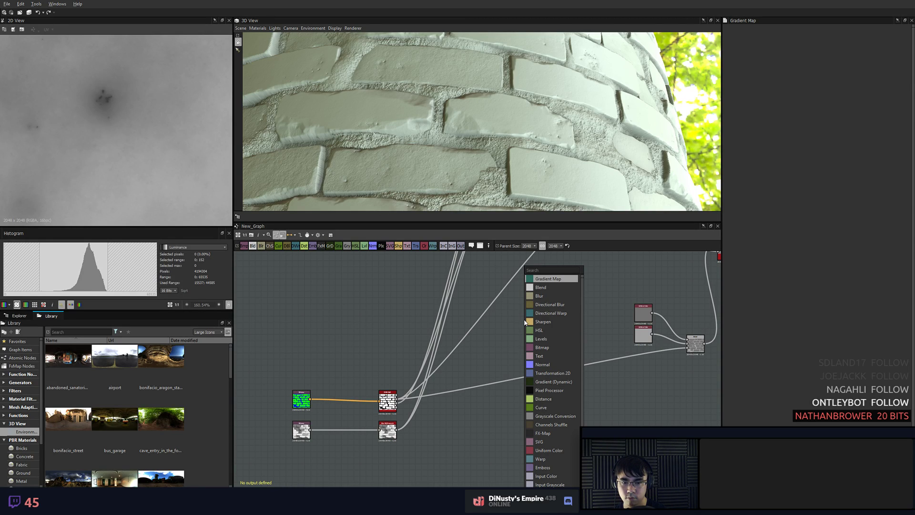
{"action": "type", "text": "noise"}
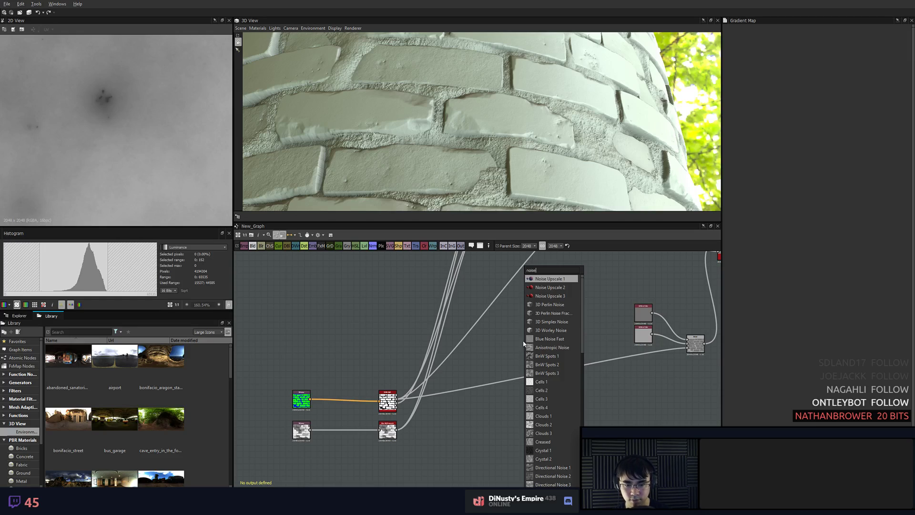
{"action": "scroll", "coordinate": [550, 418], "scroll_direction": "down", "scroll_amount": 5}
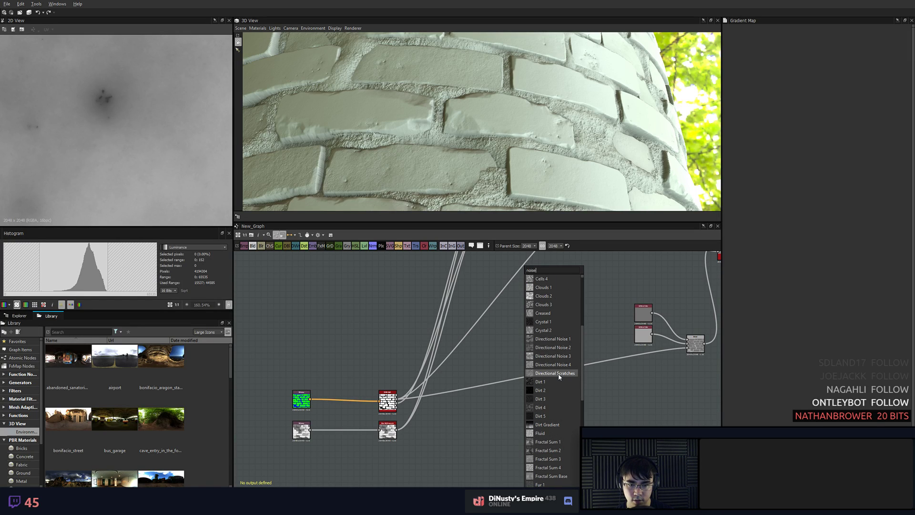
{"action": "scroll", "coordinate": [569, 425], "scroll_direction": "down", "scroll_amount": 1}
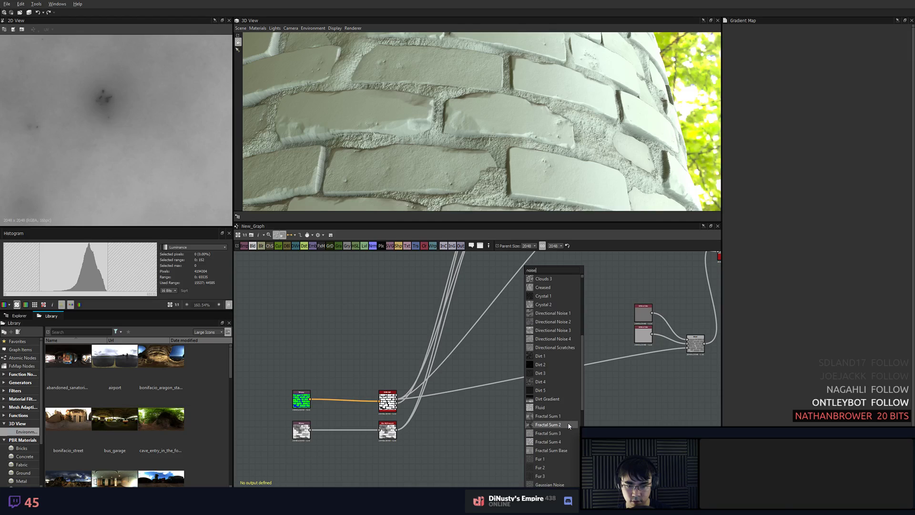
{"action": "scroll", "coordinate": [570, 422], "scroll_direction": "down", "scroll_amount": 5}
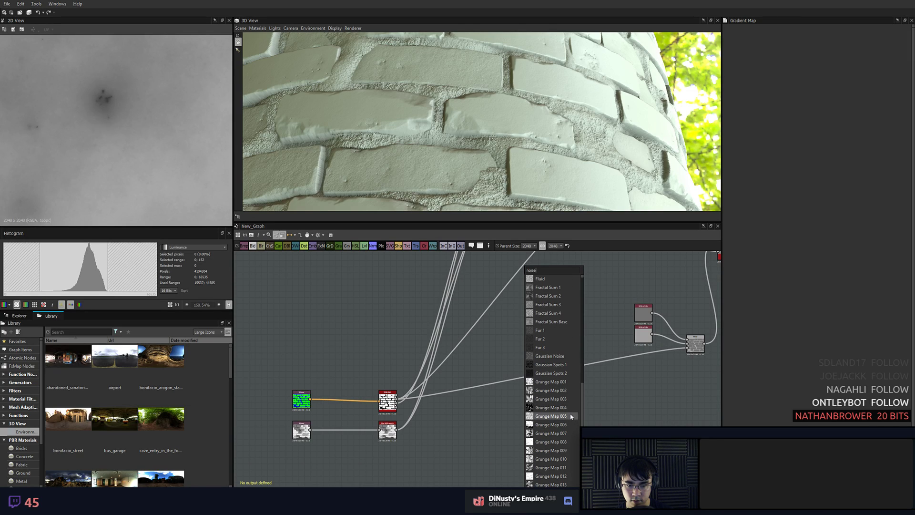
{"action": "left_click", "coordinate": [483, 450]}
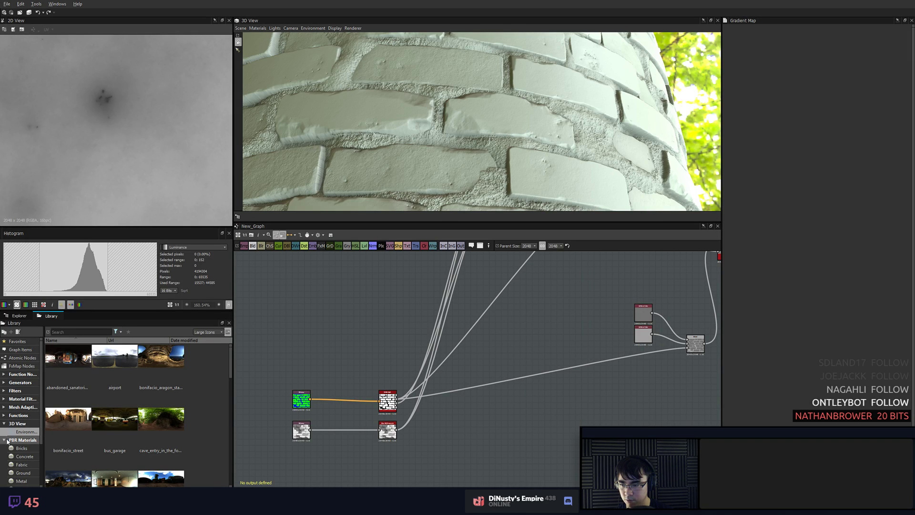
- Add a Grunge Map 007 node from the library's Generators category to an empty area of the graph
{"action": "left_click", "coordinate": [5, 440]}
{"action": "left_click", "coordinate": [8, 423]}
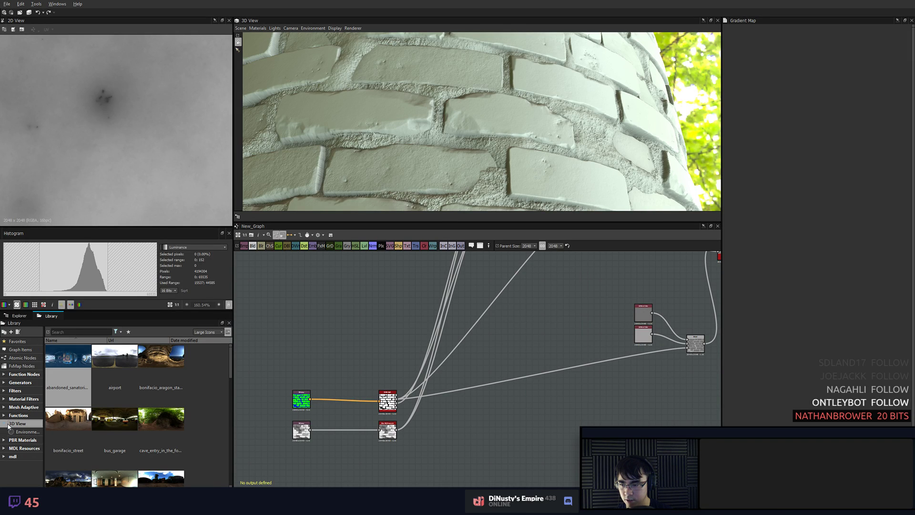
{"action": "left_click", "coordinate": [33, 374]}
{"action": "left_click", "coordinate": [36, 382]}
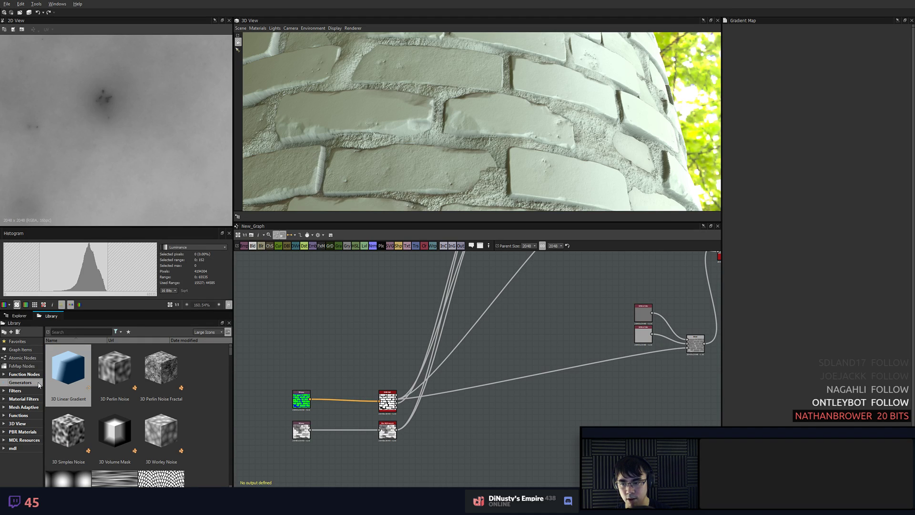
{"action": "scroll", "coordinate": [120, 389], "scroll_direction": "down", "scroll_amount": 10}
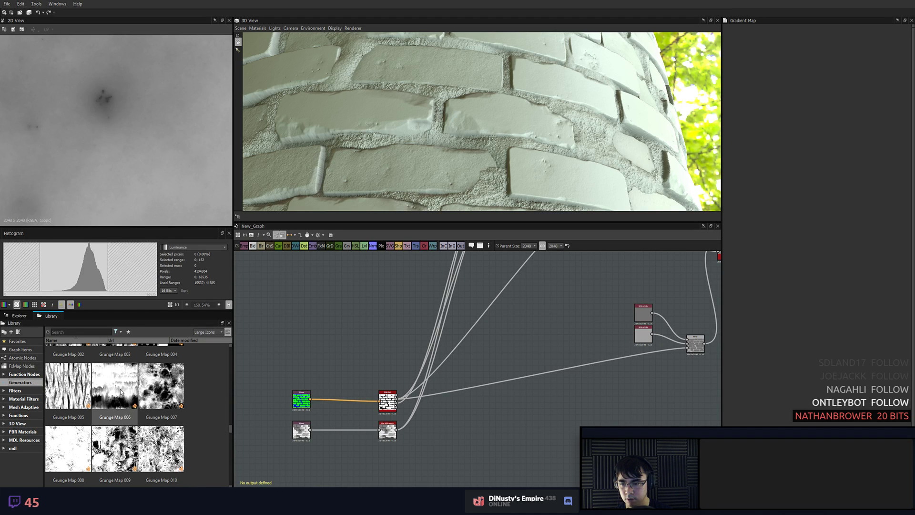
{"action": "scroll", "coordinate": [144, 399], "scroll_direction": "down", "scroll_amount": 3}
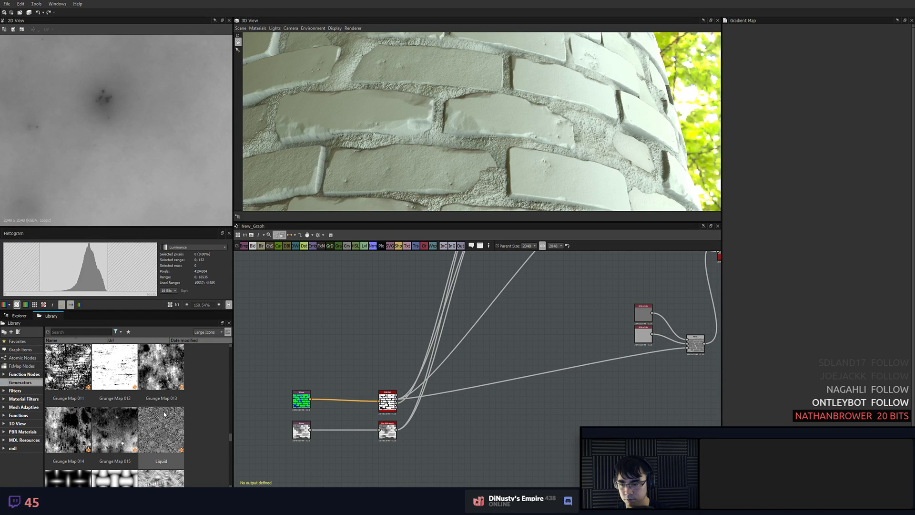
{"action": "scroll", "coordinate": [168, 404], "scroll_direction": "up", "scroll_amount": 3}
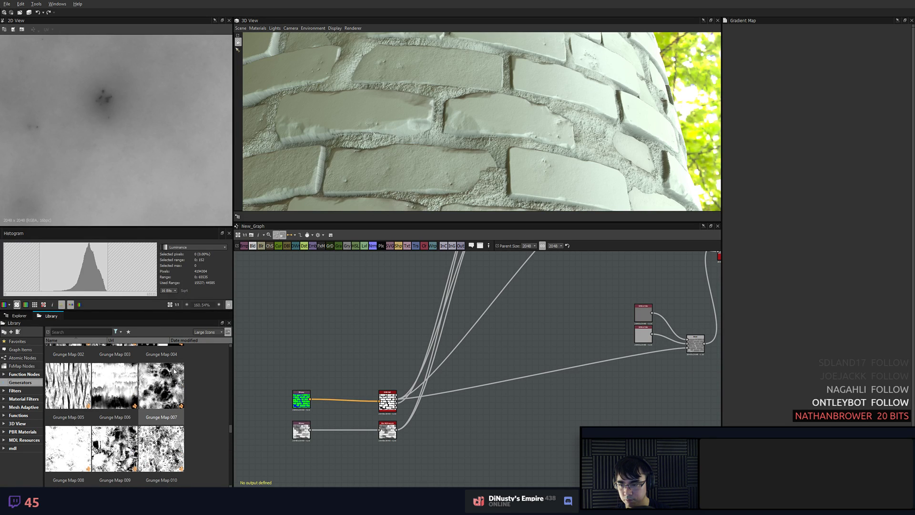
{"action": "left_click_drag", "start_coordinate": [169, 391], "coordinate": [363, 332]}
{"action": "left_click_drag", "start_coordinate": [332, 301], "coordinate": [364, 314]}
- Move the Grunge Map 007 node below BnW Spots 3 and connect it to the Histogram Range input in place of BnW Spots 3
{"action": "scroll", "coordinate": [150, 151], "scroll_direction": "down", "scroll_amount": 7}
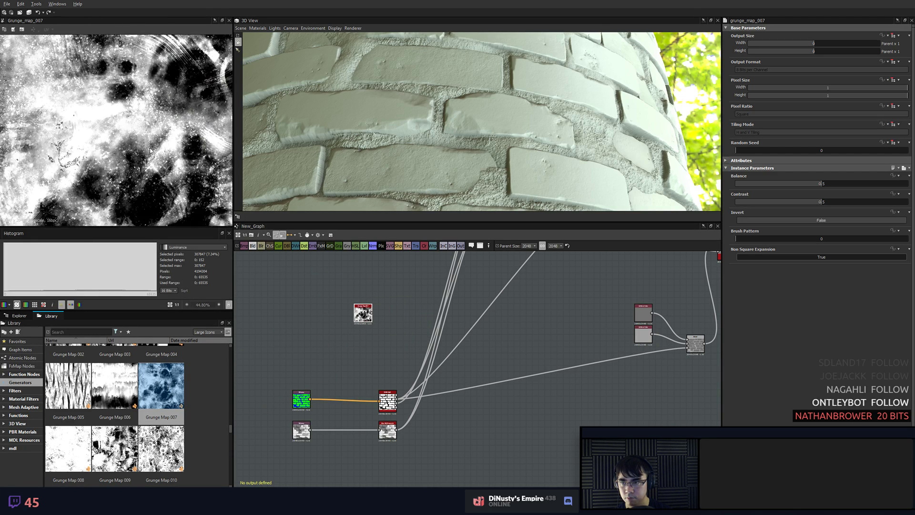
{"action": "middle_click_drag", "start_coordinate": [349, 268], "coordinate": [297, 273]}
{"action": "left_click_drag", "start_coordinate": [311, 318], "coordinate": [348, 303]}
{"action": "middle_click_drag", "start_coordinate": [350, 329], "coordinate": [342, 402]}
{"action": "scroll", "coordinate": [342, 403], "scroll_direction": "down", "scroll_amount": 1}
{"action": "left_click_drag", "start_coordinate": [347, 384], "coordinate": [423, 340]}
{"action": "scroll", "coordinate": [424, 339], "scroll_direction": "up", "scroll_amount": 6}
{"action": "left_click", "coordinate": [434, 335]}
{"action": "middle_click_drag", "start_coordinate": [434, 335], "coordinate": [604, 363]}
{"action": "left_click", "coordinate": [567, 369]}
{"action": "left_click_drag", "start_coordinate": [590, 373], "coordinate": [315, 409]}
{"action": "left_click_drag", "start_coordinate": [368, 343], "coordinate": [370, 344]}
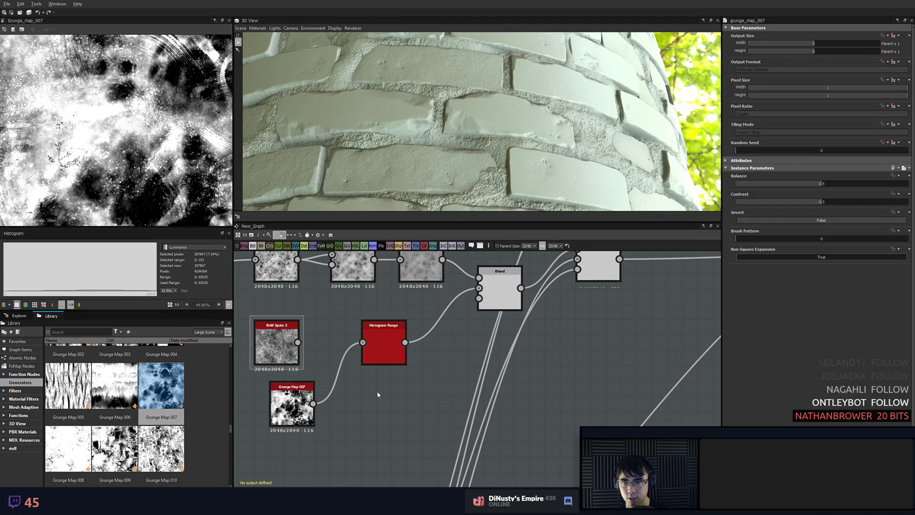
- Move the BnW Spots 3 and Grunge Map 007 nodes farther away from the Histogram Range node
{"action": "middle_click_drag", "start_coordinate": [394, 350], "coordinate": [459, 364]}
{"action": "left_click_drag", "start_coordinate": [347, 359], "coordinate": [300, 360]}
{"action": "left_click", "coordinate": [380, 428]}
{"action": "left_click_drag", "start_coordinate": [362, 423], "coordinate": [285, 446]}
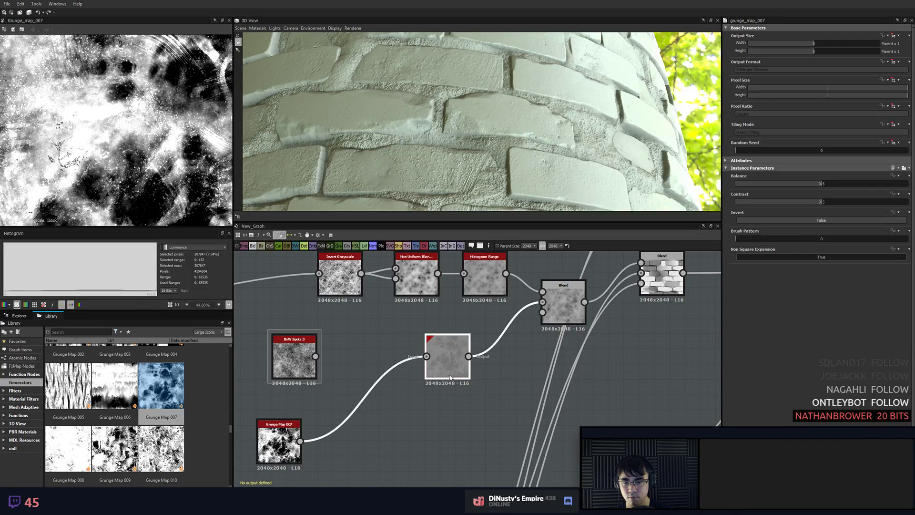
{"action": "scroll", "coordinate": [484, 380], "scroll_direction": "down", "scroll_amount": 2}
{"action": "right_click", "coordinate": [456, 403]}
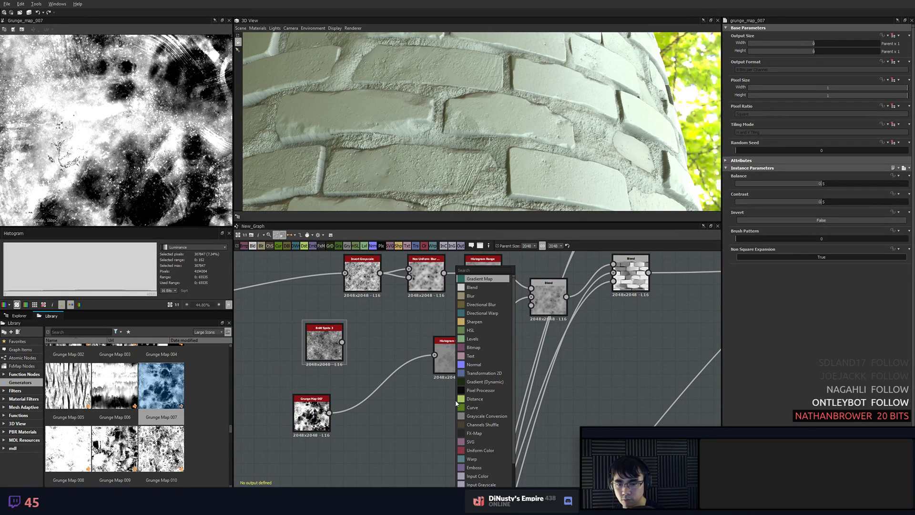
{"action": "type", "text": "d"}
{"action": "key", "text": "Down"}
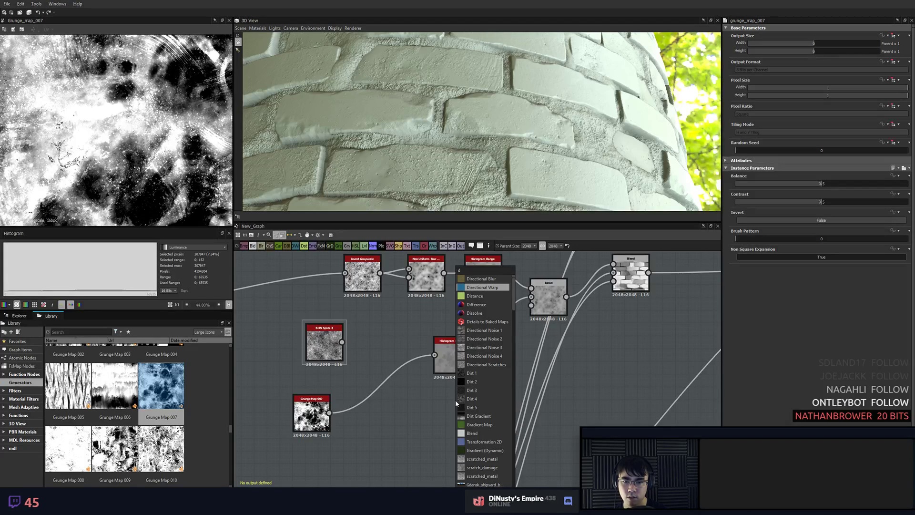
{"action": "key", "text": "Return"}
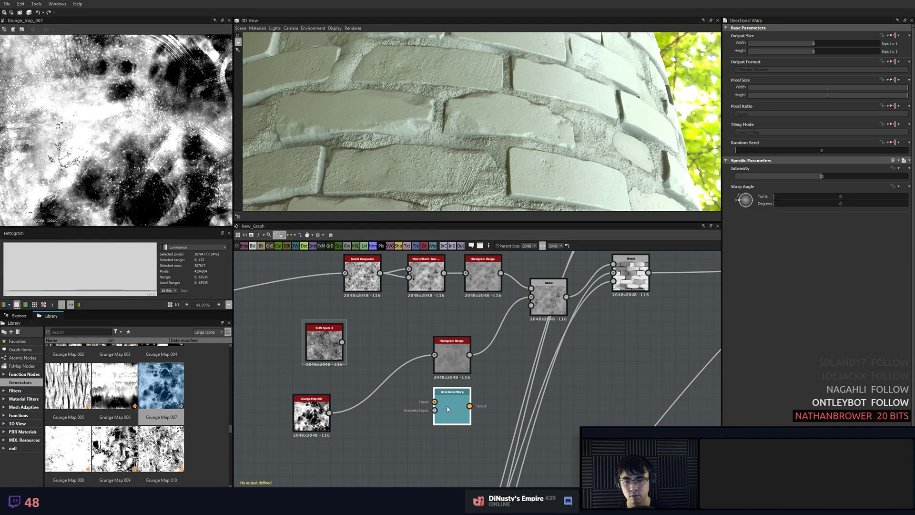
{"action": "left_click_drag", "start_coordinate": [452, 411], "coordinate": [439, 424]}
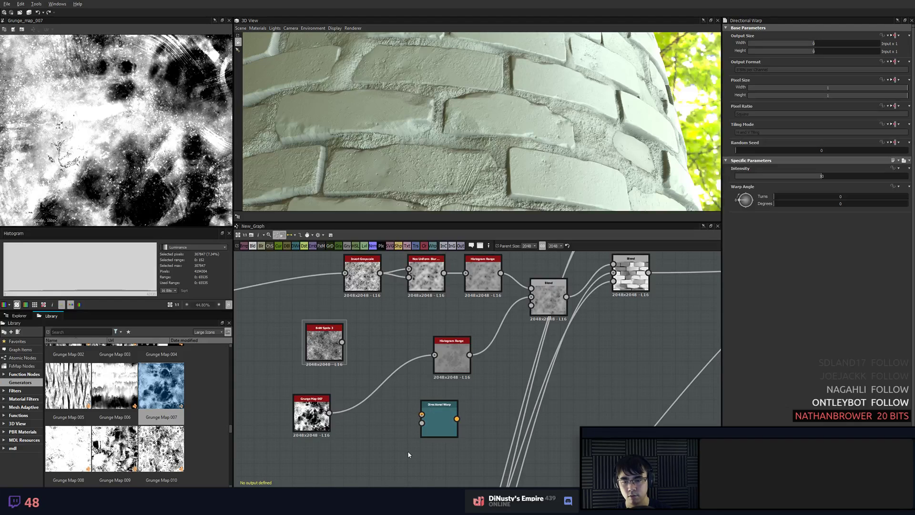
{"action": "key", "text": "Delete"}
- Add a Flood Fill node in the empty area above the RGBA Split node
{"action": "left_click", "coordinate": [315, 421]}
{"action": "scroll", "coordinate": [395, 429], "scroll_direction": "down", "scroll_amount": 4}
{"action": "middle_click_drag", "start_coordinate": [401, 472], "coordinate": [465, 352]}
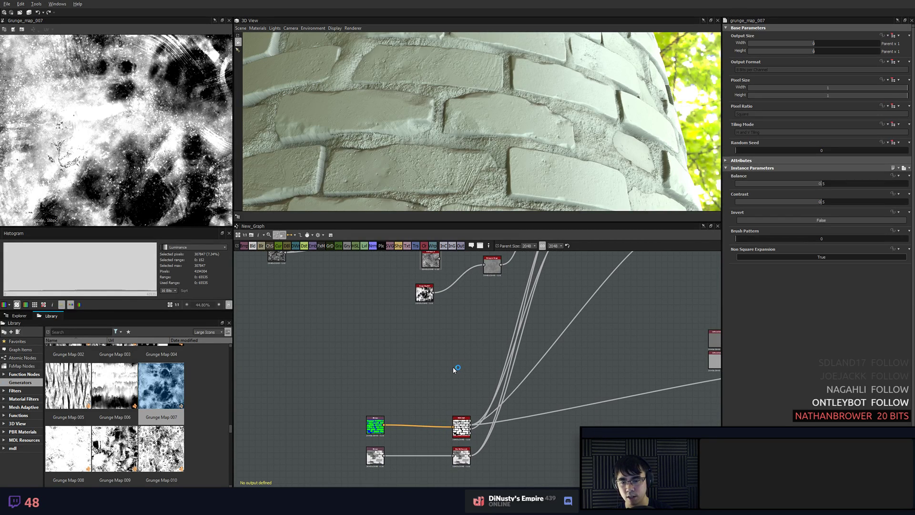
{"action": "key", "text": "space"}
{"action": "type", "text": "flood"}
{"action": "key", "text": "Return"}
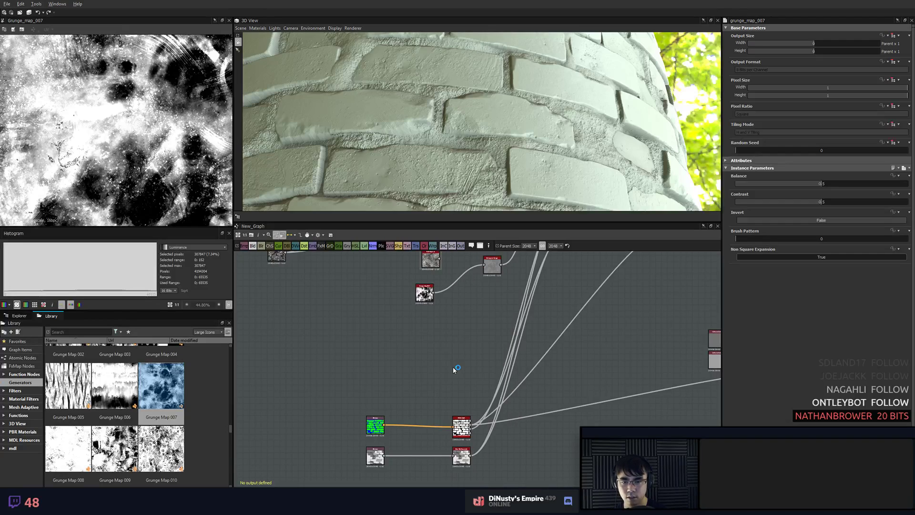
{"action": "left_click_drag", "start_coordinate": [461, 368], "coordinate": [461, 331]}
{"action": "scroll", "coordinate": [429, 358], "scroll_direction": "up", "scroll_amount": 3}
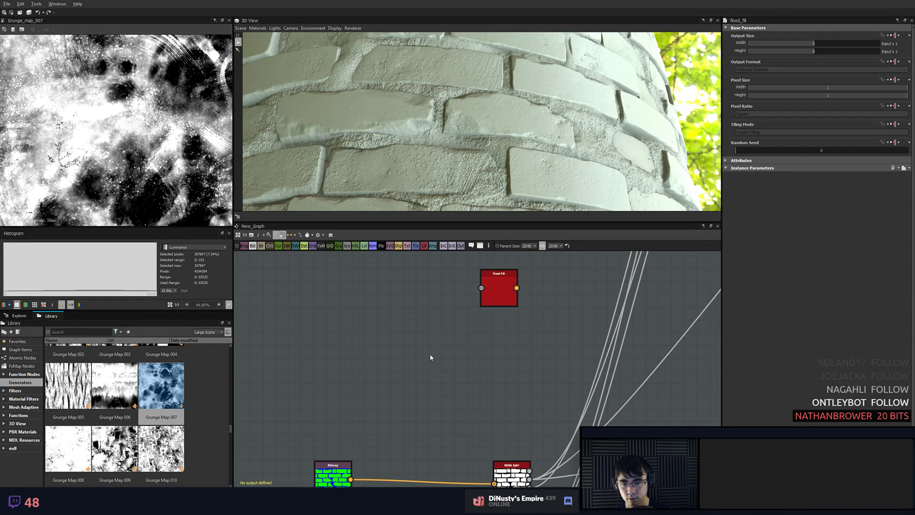
- Connect the RGBA Split's brick mask output to the Flood Fill node and preview the flood fill result
{"action": "double_click", "coordinate": [482, 287]}
{"action": "scroll", "coordinate": [523, 313], "scroll_direction": "down", "scroll_amount": 1}
{"action": "scroll", "coordinate": [523, 313], "scroll_direction": "down", "scroll_amount": 1}
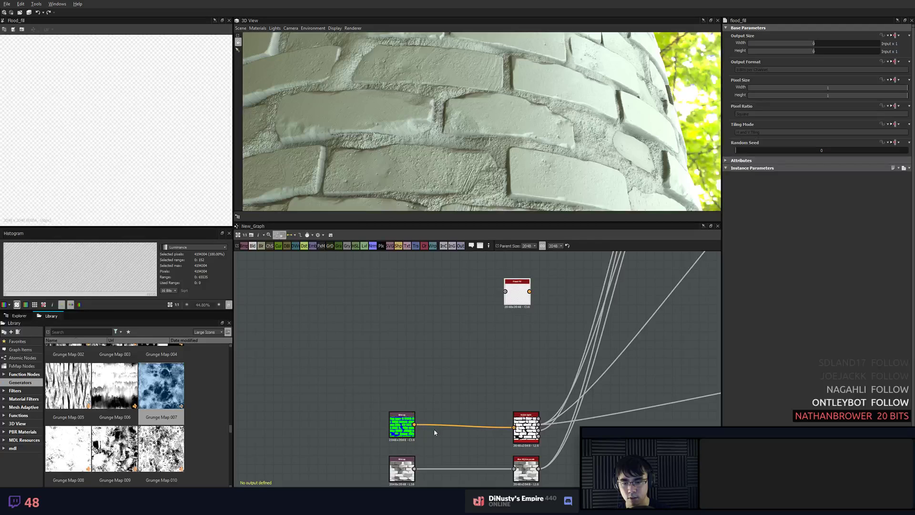
{"action": "double_click", "coordinate": [539, 427]}
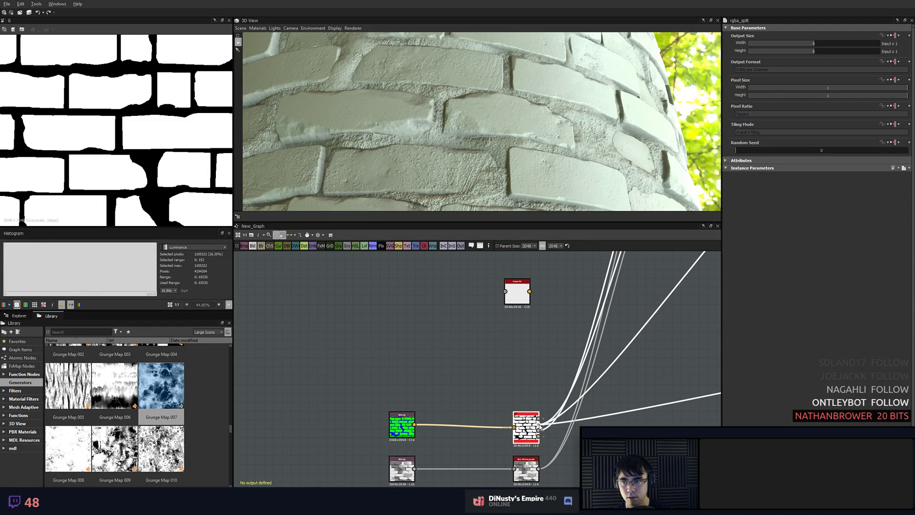
{"action": "left_click_drag", "start_coordinate": [539, 425], "coordinate": [505, 292]}
{"action": "middle_click_drag", "start_coordinate": [521, 309], "coordinate": [453, 396]}
{"action": "scroll", "coordinate": [454, 397], "scroll_direction": "up", "scroll_amount": 2}
{"action": "double_click", "coordinate": [447, 377]}
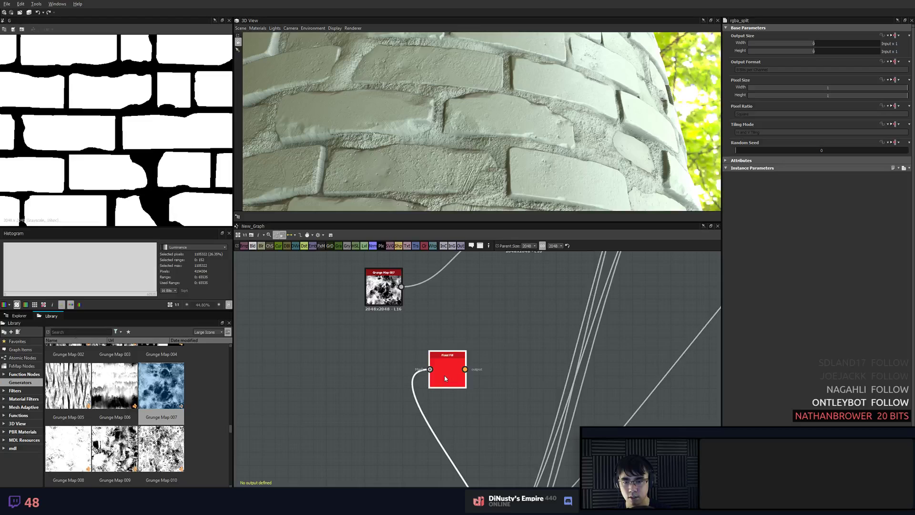
- Move the Flood Fill node closer to Grunge Map 007 and turn off the transparency display in the 2D preview
{"action": "middle_click_drag", "start_coordinate": [456, 354], "coordinate": [447, 385]}
{"action": "scroll", "coordinate": [447, 385], "scroll_direction": "down", "scroll_amount": 2}
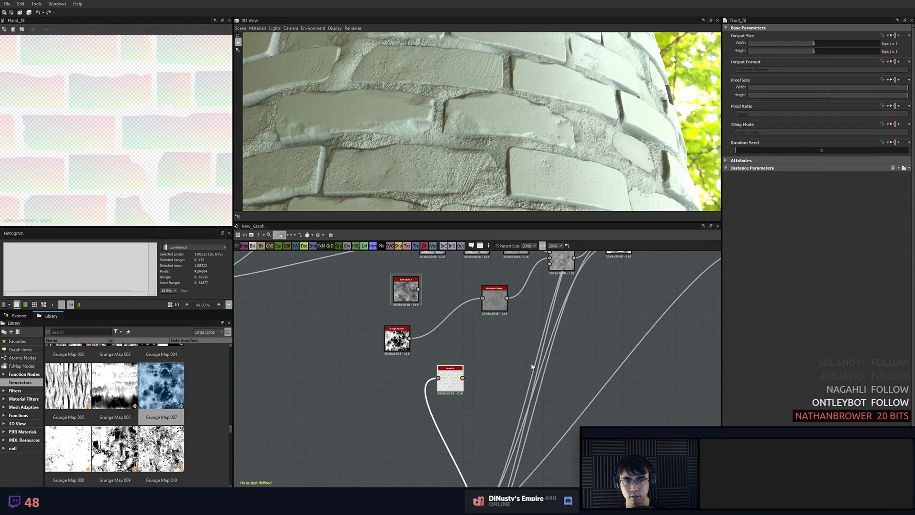
{"action": "left_click_drag", "start_coordinate": [453, 383], "coordinate": [435, 375]}
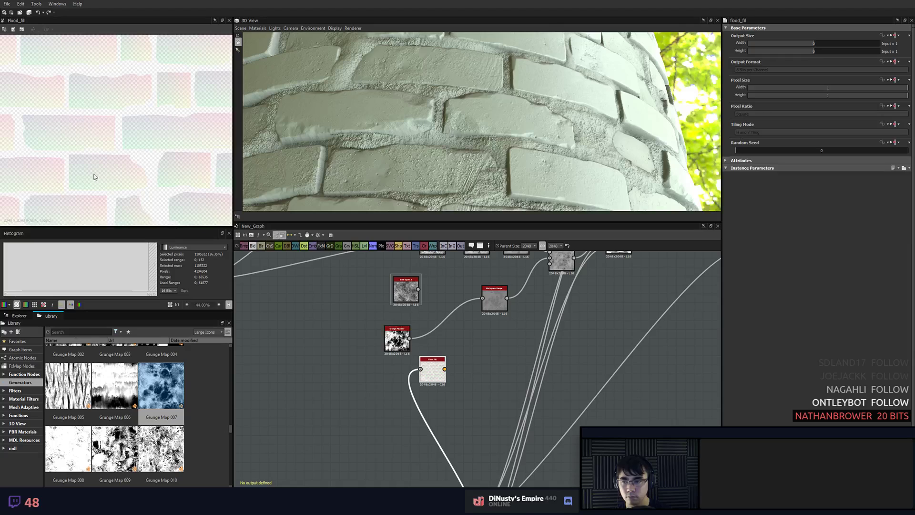
{"action": "left_click", "coordinate": [17, 305]}
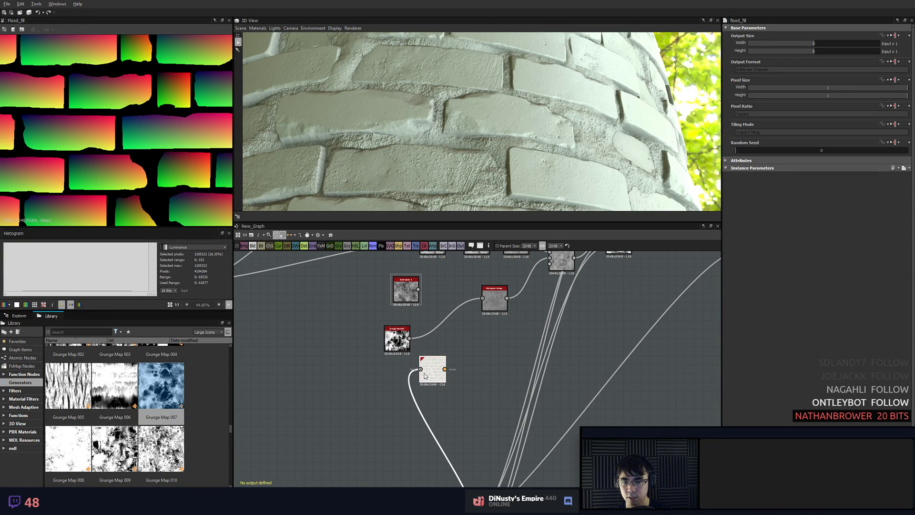
- Add a Flood Fill to Position node fed by the Flood Fill output and preview it
{"action": "key", "text": "space"}
{"action": "type", "text": "flo"}
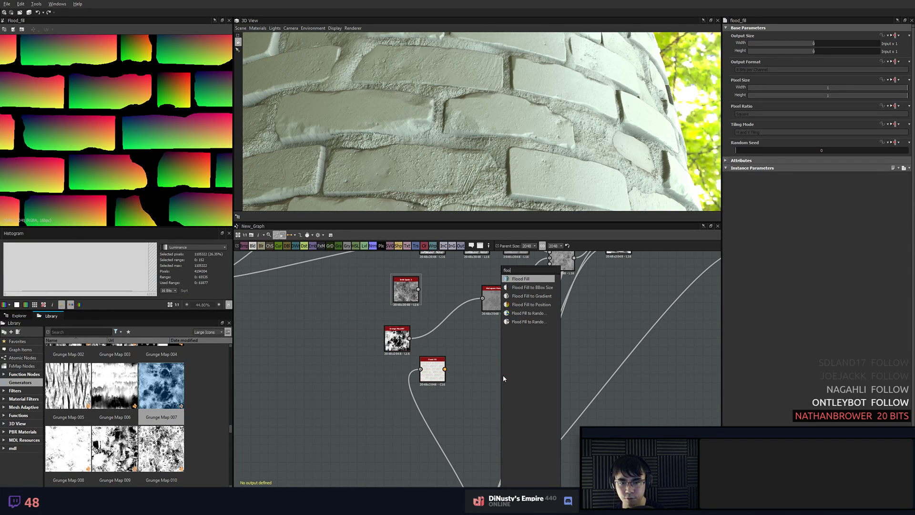
{"action": "type", "text": "o"}
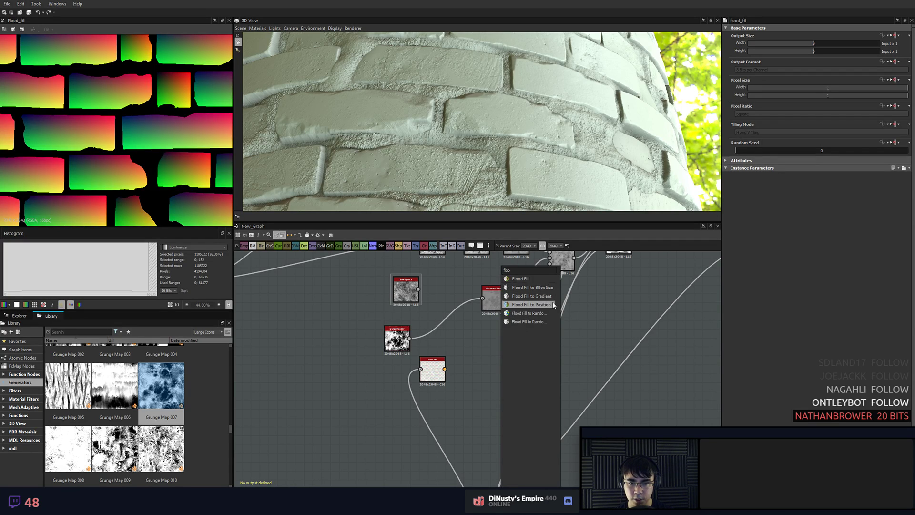
{"action": "left_click", "coordinate": [529, 304]}
{"action": "double_click", "coordinate": [505, 375]}
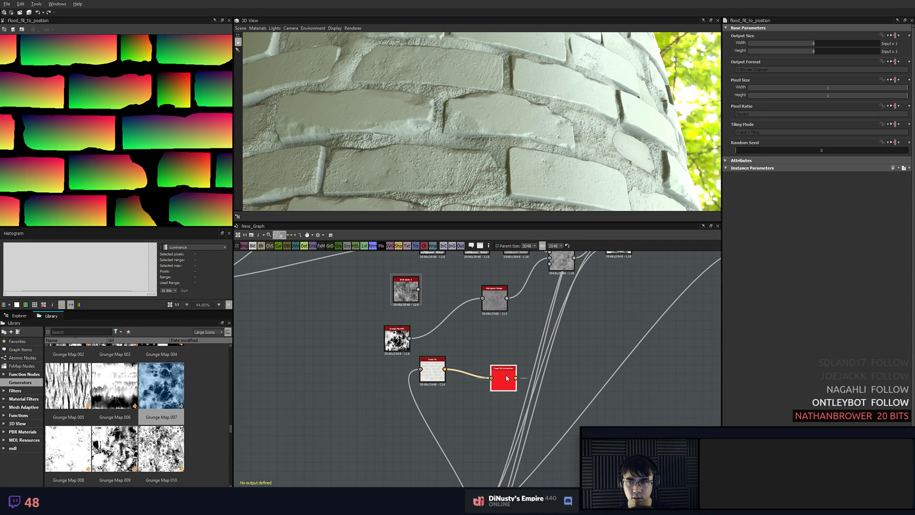
- Arrange the Flood Fill and Flood Fill to Position nodes side by side below the Grunge Map 007 node
{"action": "middle_click_drag", "start_coordinate": [506, 374], "coordinate": [493, 394]}
{"action": "scroll", "coordinate": [494, 393], "scroll_direction": "down", "scroll_amount": 1}
{"action": "left_click_drag", "start_coordinate": [494, 393], "coordinate": [491, 386]}
{"action": "left_click_drag", "start_coordinate": [435, 396], "coordinate": [390, 417]}
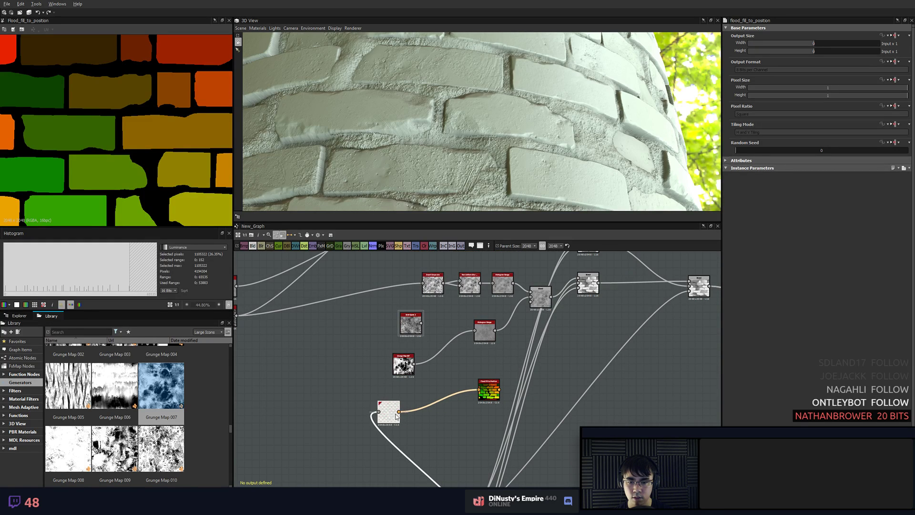
{"action": "left_click_drag", "start_coordinate": [498, 395], "coordinate": [456, 411]}
- Add a Directional Warp node beside Flood Fill to Position and connect the position output to its intensity input
{"action": "middle_click_drag", "start_coordinate": [456, 412], "coordinate": [453, 428]}
{"action": "scroll", "coordinate": [453, 427], "scroll_direction": "up", "scroll_amount": 4}
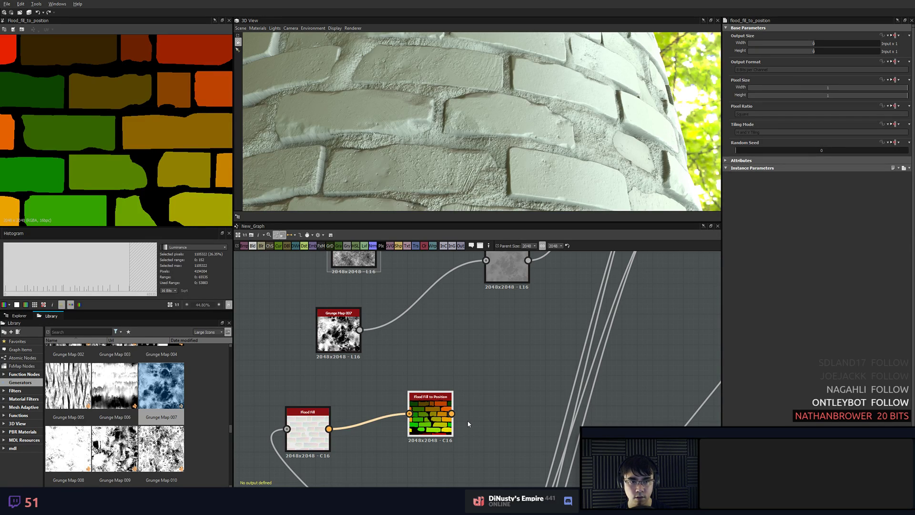
{"action": "key", "text": "space"}
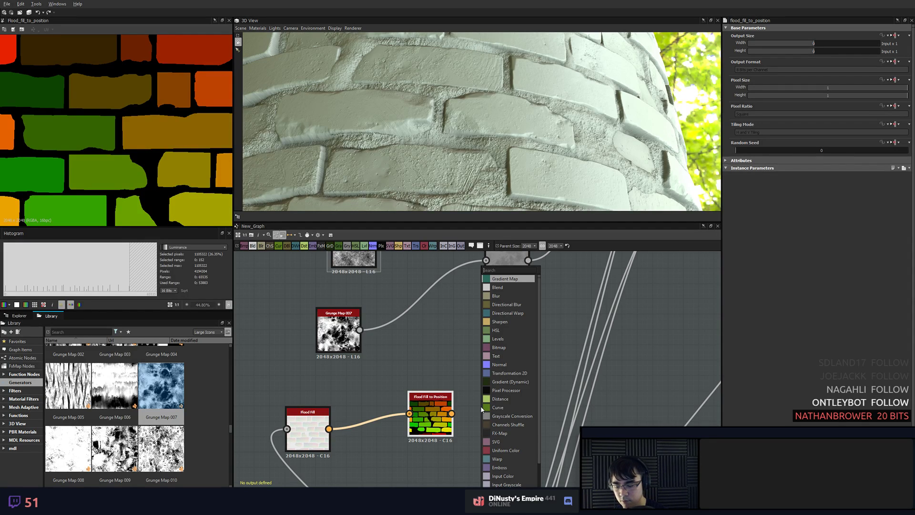
{"action": "type", "text": "d"}
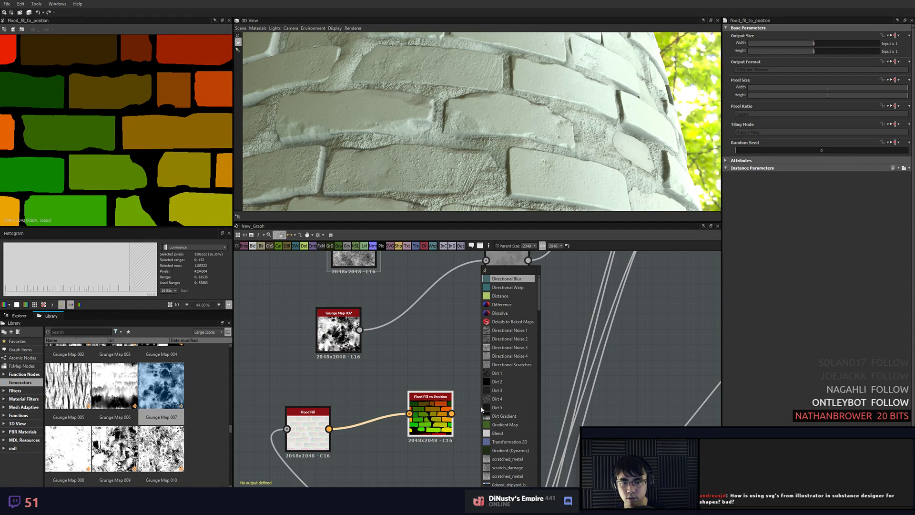
{"action": "key", "text": "Down"}
{"action": "key", "text": "Return"}
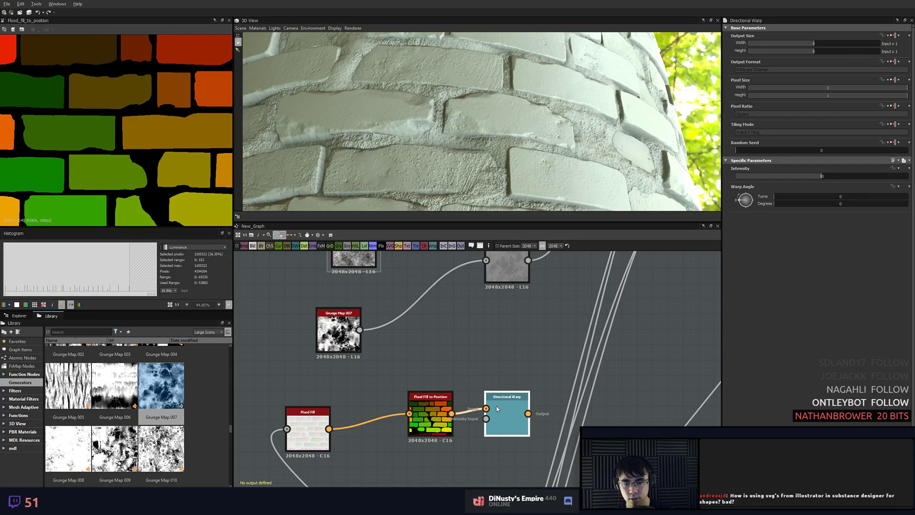
{"action": "left_click_drag", "start_coordinate": [496, 409], "coordinate": [512, 394]}
{"action": "left_click", "coordinate": [499, 423]}
{"action": "left_click_drag", "start_coordinate": [452, 414], "coordinate": [501, 404]}
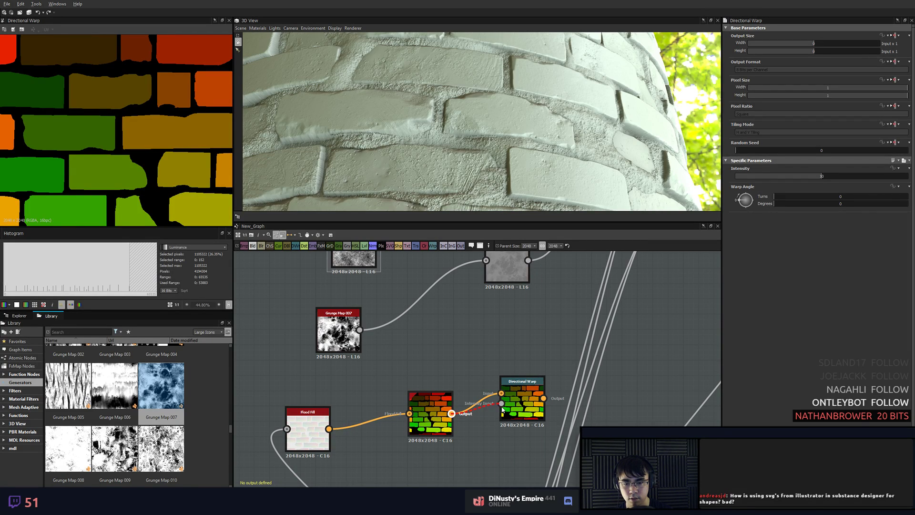
- Connect Grunge Map 007 to the Directional Warp's main input and line up Flood Fill to Position with Flood Fill
{"action": "left_click_drag", "start_coordinate": [359, 330], "coordinate": [537, 409]}
{"action": "key", "text": "ctrl+z"}
{"action": "left_click_drag", "start_coordinate": [447, 425], "coordinate": [431, 439]}
{"action": "key", "text": "space"}
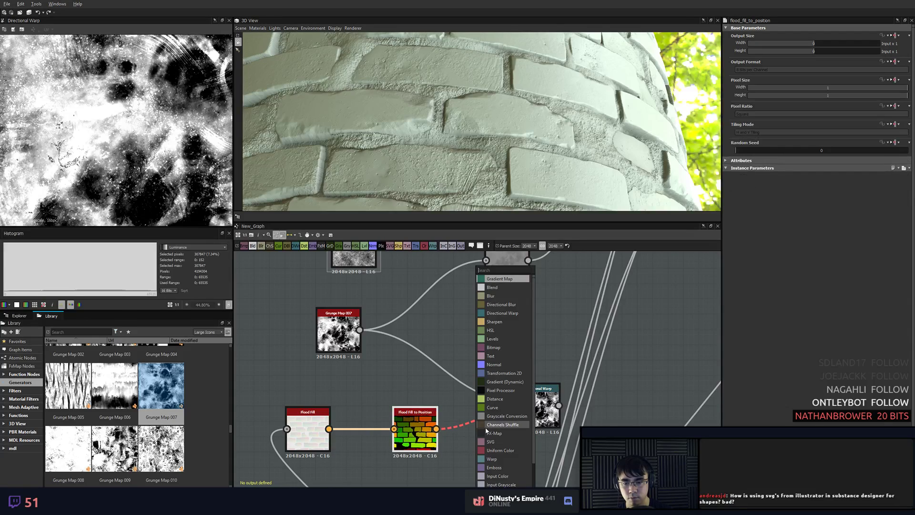
{"action": "key", "text": "Escape"}
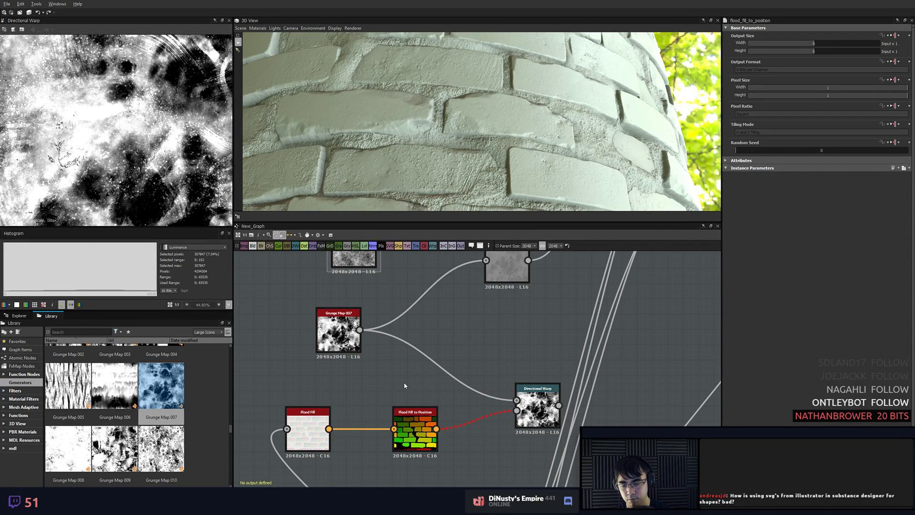
- Try adding a Flood Fill to Gradient node above Flood Fill to Position as an alternative per-brick source
{"action": "key", "text": "space"}
{"action": "type", "text": "flood"}
{"action": "key", "text": "Down"}
{"action": "key", "text": "Down"}
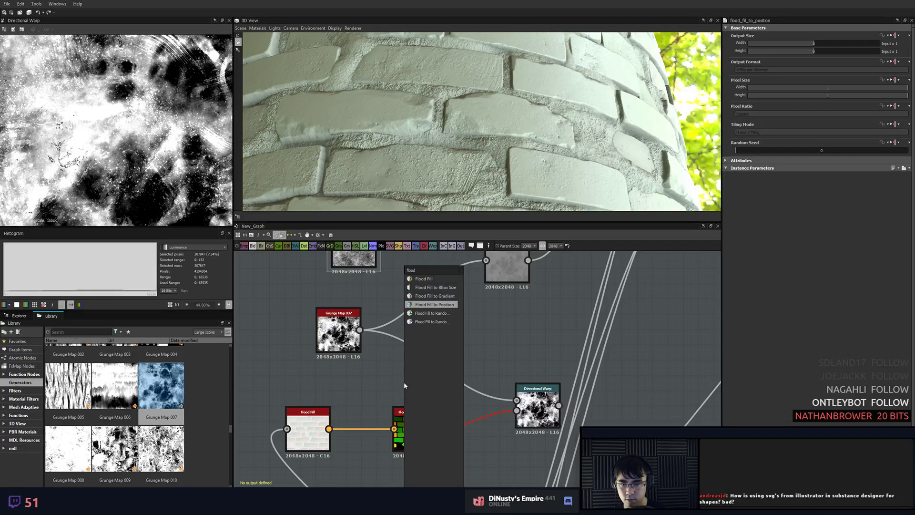
{"action": "key", "text": "Return"}
{"action": "left_click_drag", "start_coordinate": [329, 428], "coordinate": [379, 383]}
{"action": "left_click_drag", "start_coordinate": [414, 425], "coordinate": [390, 455]}
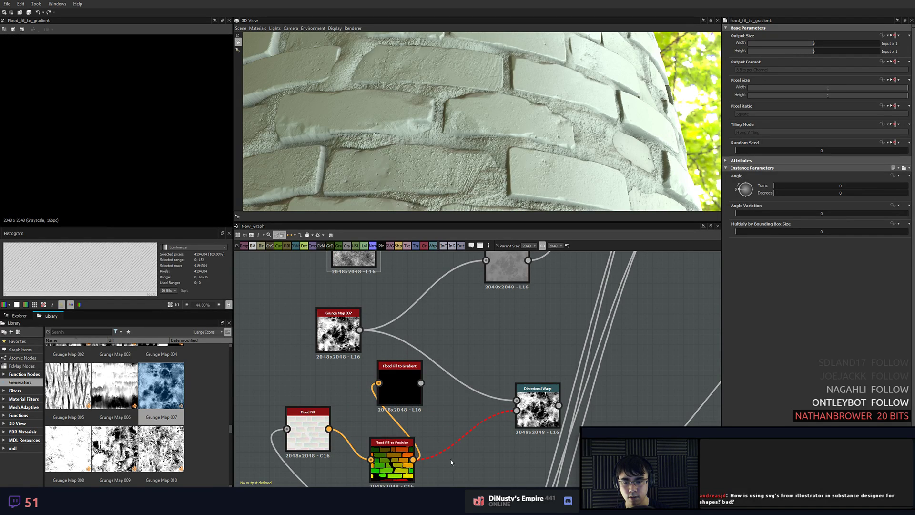
- Try converting the position output with a Gradient Map set to Grayscale mode, feeding the Directional Warp's intensity
{"action": "left_click", "coordinate": [391, 455]}
{"action": "key", "text": "space"}
{"action": "type", "text": "gr"}
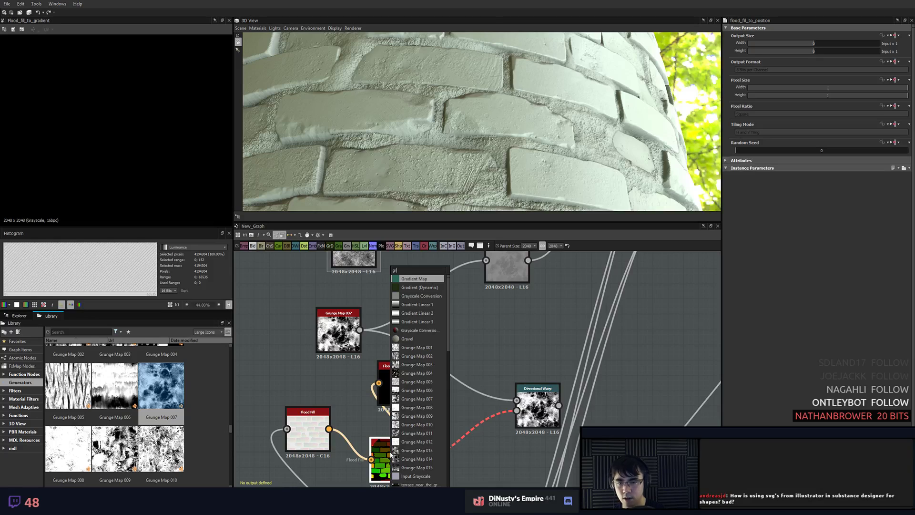
{"action": "key", "text": "BackSpace"}
{"action": "type", "text": "l"}
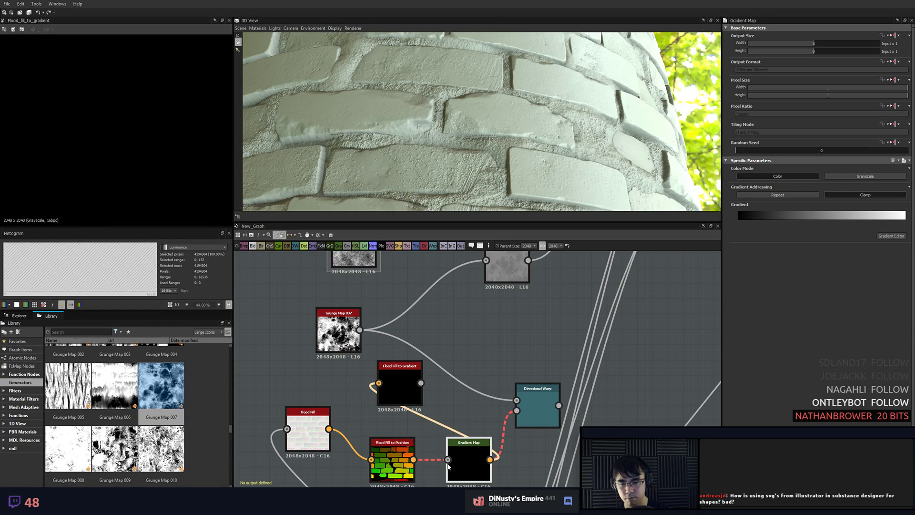
{"action": "double_click", "coordinate": [478, 461]}
{"action": "left_click", "coordinate": [876, 179]}
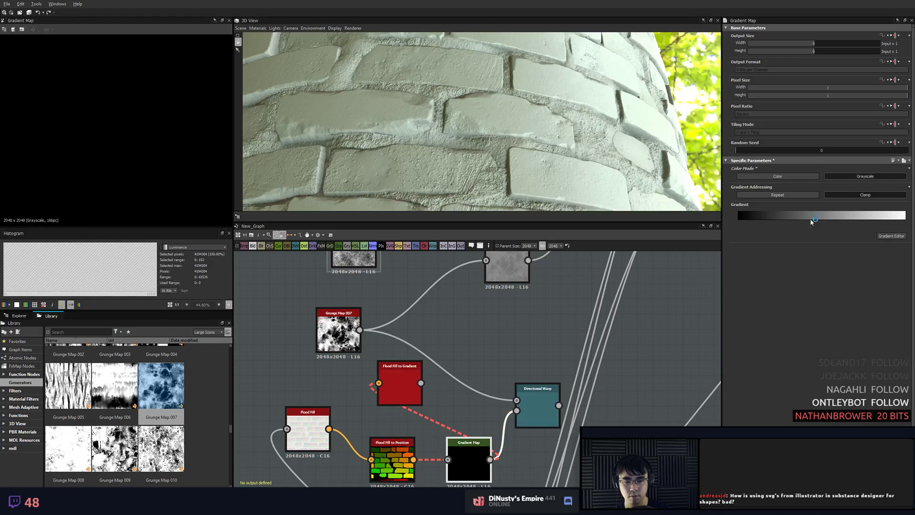
- Delete the Flood Fill to Gradient node and preview the Directional Warp and Gradient Map outputs
{"action": "left_click", "coordinate": [415, 379]}
{"action": "key", "text": "Delete"}
{"action": "double_click", "coordinate": [551, 405]}
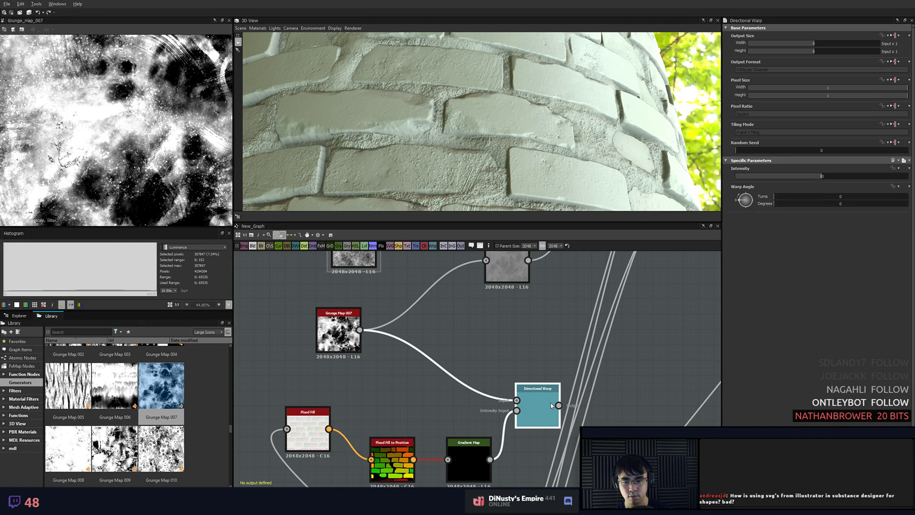
{"action": "scroll", "coordinate": [531, 379], "scroll_direction": "down", "scroll_amount": 1}
{"action": "double_click", "coordinate": [482, 441]}
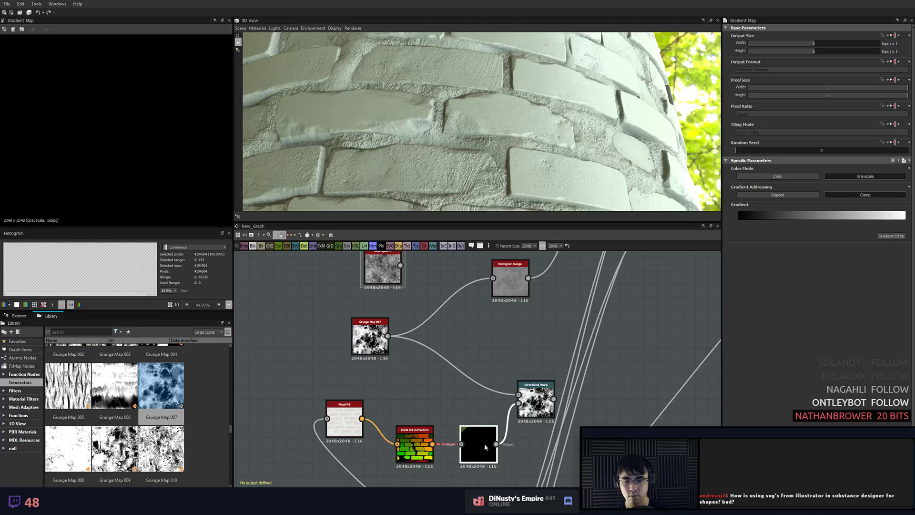
- Delete the Gradient Map node and realign Flood Fill to Position between Flood Fill and the Directional Warp
{"action": "left_click_drag", "start_coordinate": [415, 448], "coordinate": [409, 409]}
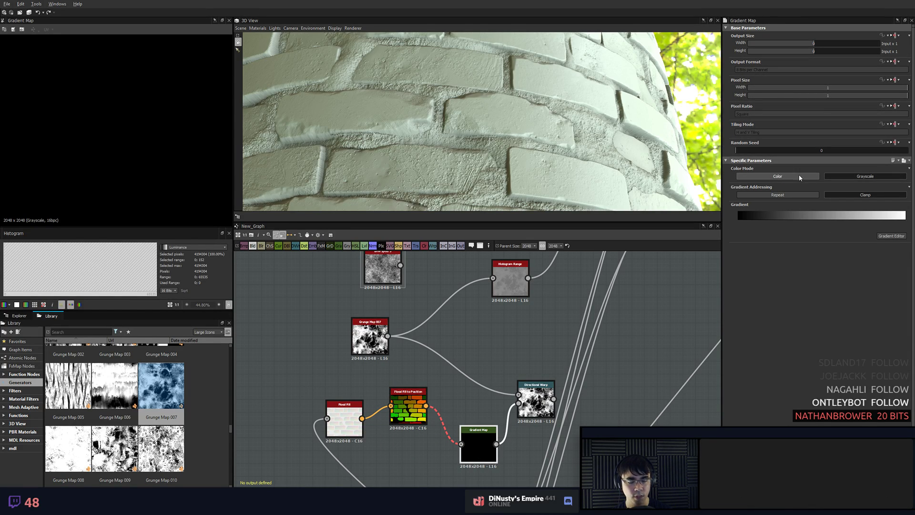
{"action": "key", "text": "Delete"}
{"action": "left_click_drag", "start_coordinate": [407, 428], "coordinate": [433, 440]}
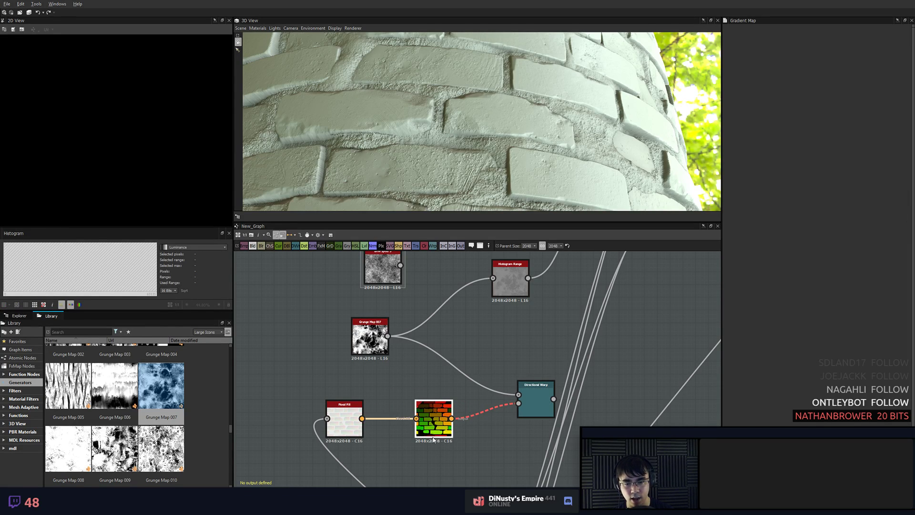
- Preview the Directional Warp and Flood Fill to Position outputs to examine the warp input
{"action": "scroll", "coordinate": [429, 427], "scroll_direction": "up", "scroll_amount": 3}
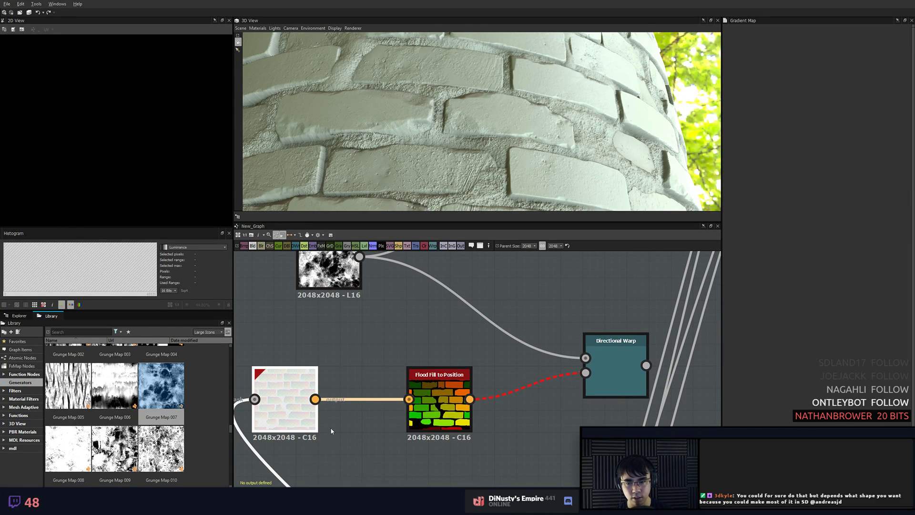
{"action": "double_click", "coordinate": [454, 419]}
{"action": "scroll", "coordinate": [454, 420], "scroll_direction": "down", "scroll_amount": 3}
{"action": "double_click", "coordinate": [572, 377]}
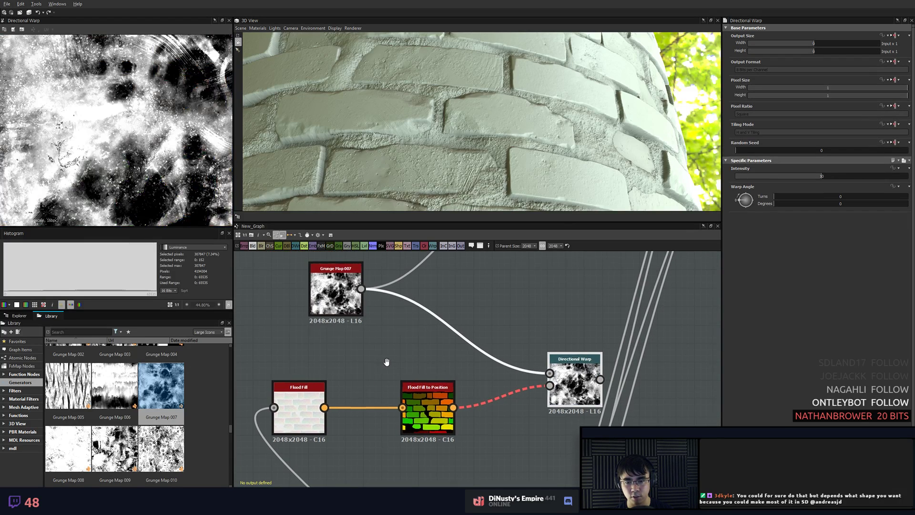
{"action": "scroll", "coordinate": [494, 400], "scroll_direction": "up", "scroll_amount": 2}
{"action": "left_click", "coordinate": [438, 414]}
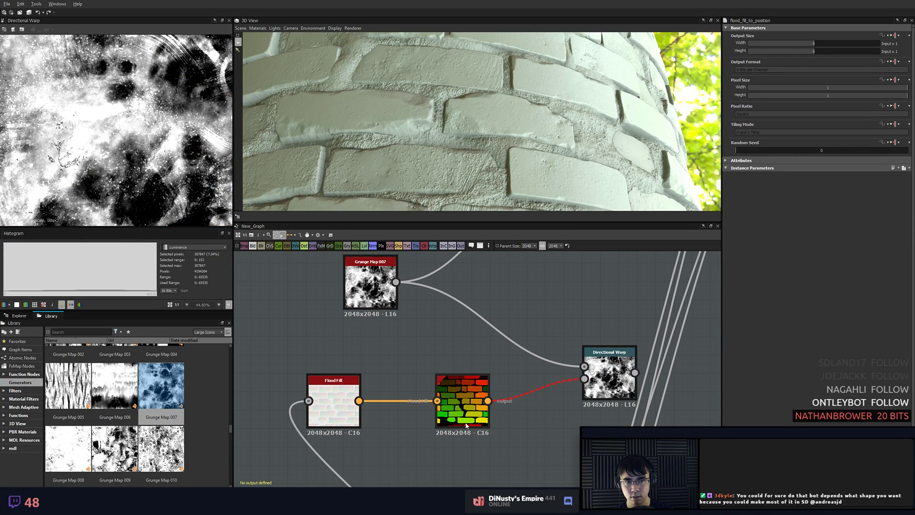
{"action": "double_click", "coordinate": [466, 425]}
- Replace Flood Fill to Position with a Flood Fill to Random Grayscale node feeding the Directional Warp's intensity input
{"action": "key", "text": "space"}
{"action": "type", "text": "f"}
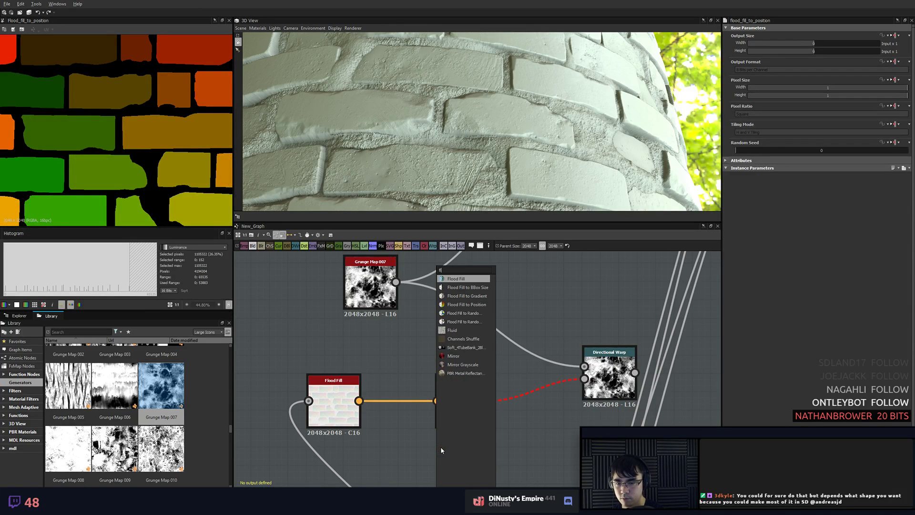
{"action": "type", "text": "lood"}
{"action": "left_click", "coordinate": [482, 313]}
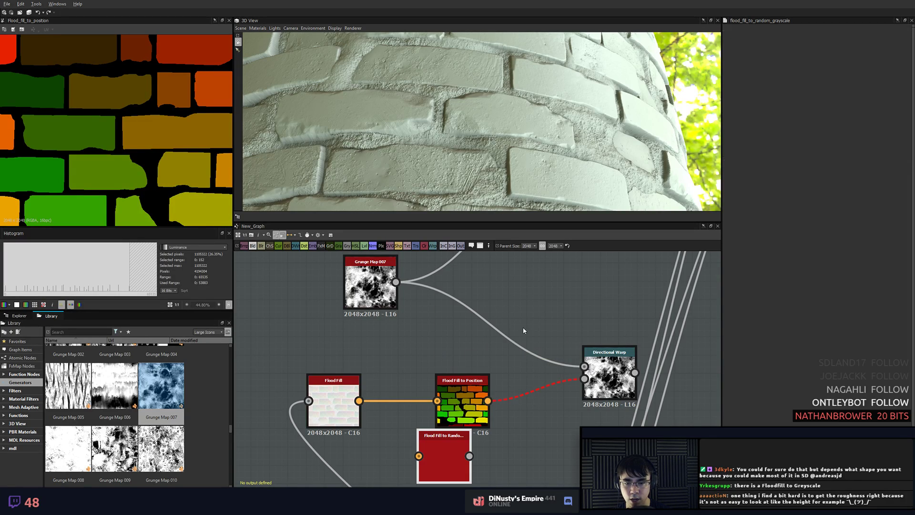
{"action": "left_click_drag", "start_coordinate": [469, 456], "coordinate": [584, 379]}
{"action": "left_click", "coordinate": [461, 403]}
{"action": "key", "text": "Delete"}
{"action": "left_click_drag", "start_coordinate": [447, 454], "coordinate": [465, 398]}
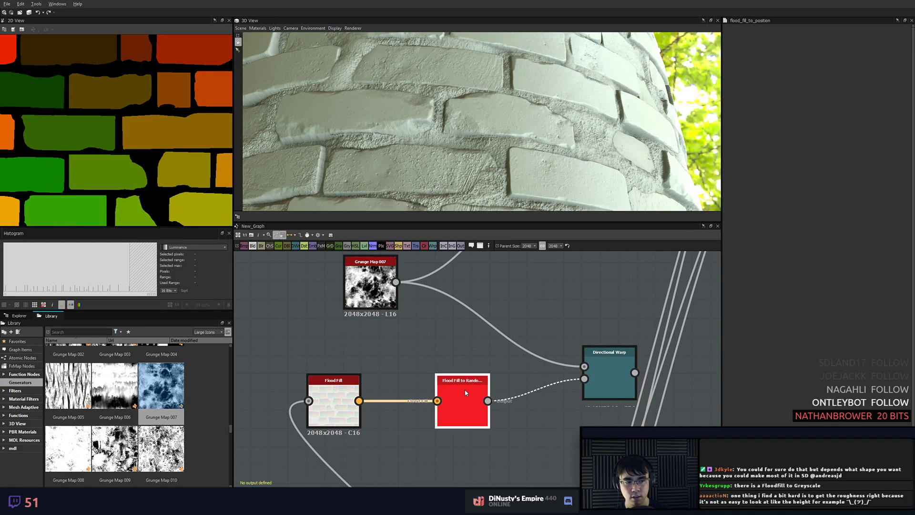
- Preview the Flood Fill and Flood Fill to Random Grayscale outputs to check the per-brick grey values
{"action": "double_click", "coordinate": [463, 405]}
{"action": "scroll", "coordinate": [119, 118], "scroll_direction": "down", "scroll_amount": 3}
{"action": "scroll", "coordinate": [120, 119], "scroll_direction": "up", "scroll_amount": 3}
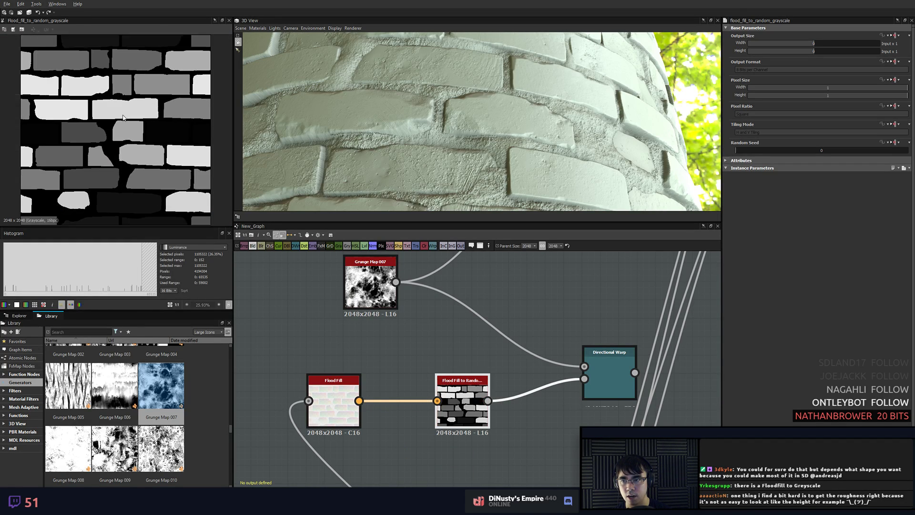
{"action": "scroll", "coordinate": [119, 118], "scroll_direction": "down", "scroll_amount": 2}
{"action": "double_click", "coordinate": [325, 407]}
{"action": "double_click", "coordinate": [462, 406]}
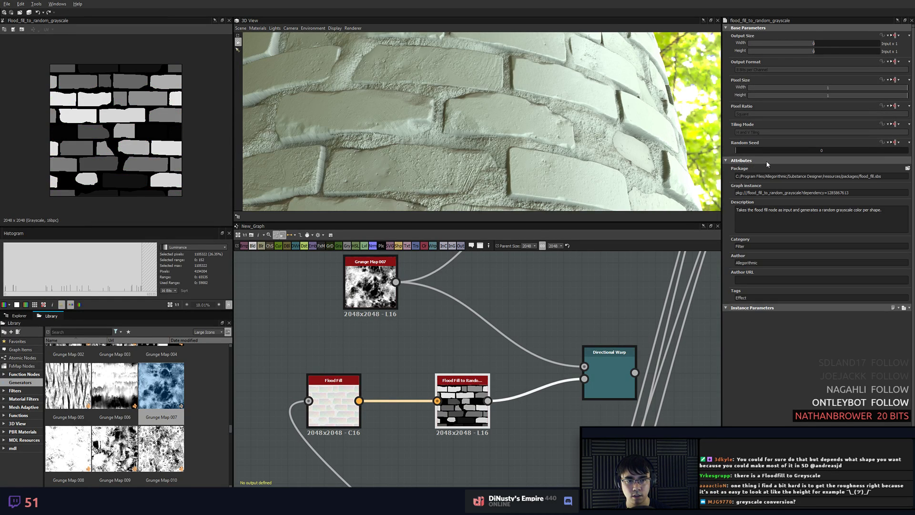
- Move the Directional Warp closer to Grunge Map 007 and compare the warped preview with the original grunge
{"action": "double_click", "coordinate": [614, 362]}
{"action": "middle_click_drag", "start_coordinate": [612, 342], "coordinate": [571, 325]}
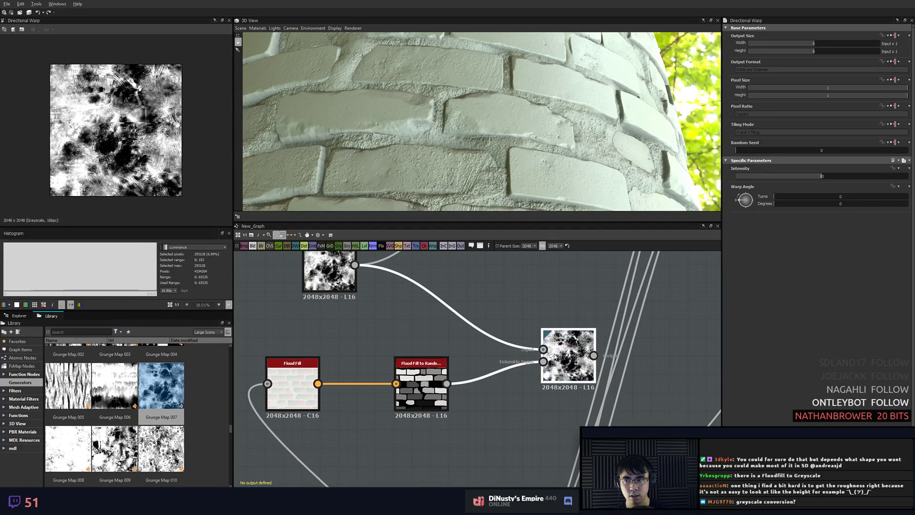
{"action": "scroll", "coordinate": [556, 349], "scroll_direction": "up", "scroll_amount": 2}
{"action": "left_click_drag", "start_coordinate": [556, 349], "coordinate": [502, 311]}
{"action": "middle_click_drag", "start_coordinate": [503, 310], "coordinate": [597, 329]}
{"action": "scroll", "coordinate": [372, 285], "scroll_direction": "up", "scroll_amount": 1}
{"action": "middle_click_drag", "start_coordinate": [372, 285], "coordinate": [420, 339]}
{"action": "double_click", "coordinate": [411, 336]}
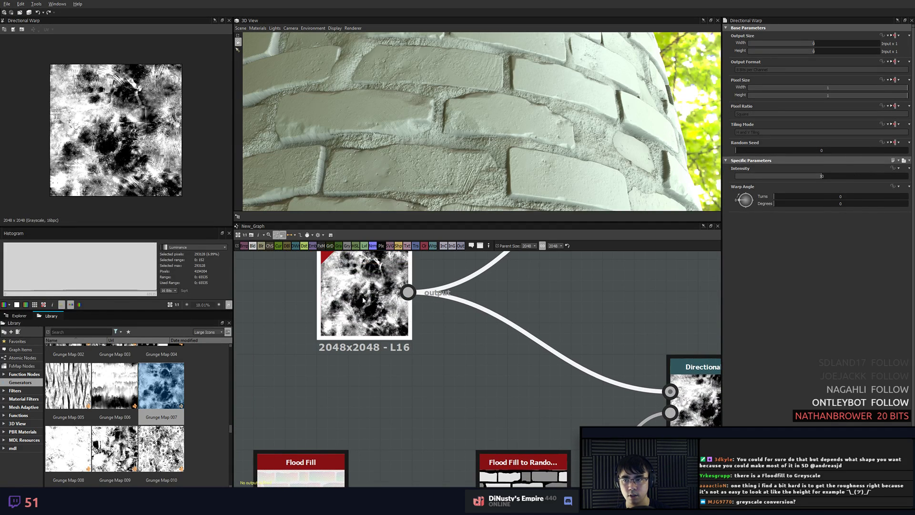
{"action": "double_click", "coordinate": [712, 410]}
{"action": "middle_click_drag", "start_coordinate": [712, 410], "coordinate": [615, 356]}
{"action": "scroll", "coordinate": [615, 356], "scroll_direction": "down", "scroll_amount": 1}
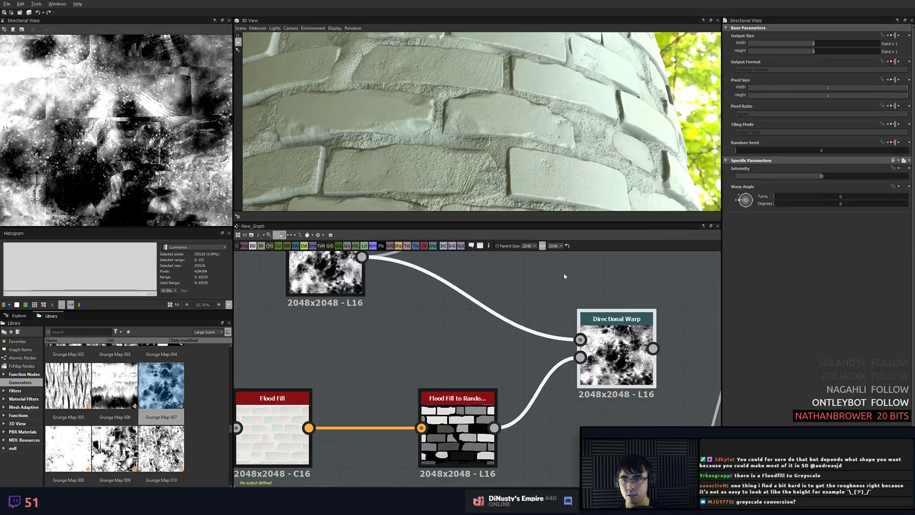
- Set the Directional Warp's intensity to 200 and check the per-brick offset in the 2D preview
{"action": "left_click_drag", "start_coordinate": [782, 177], "coordinate": [908, 176]}
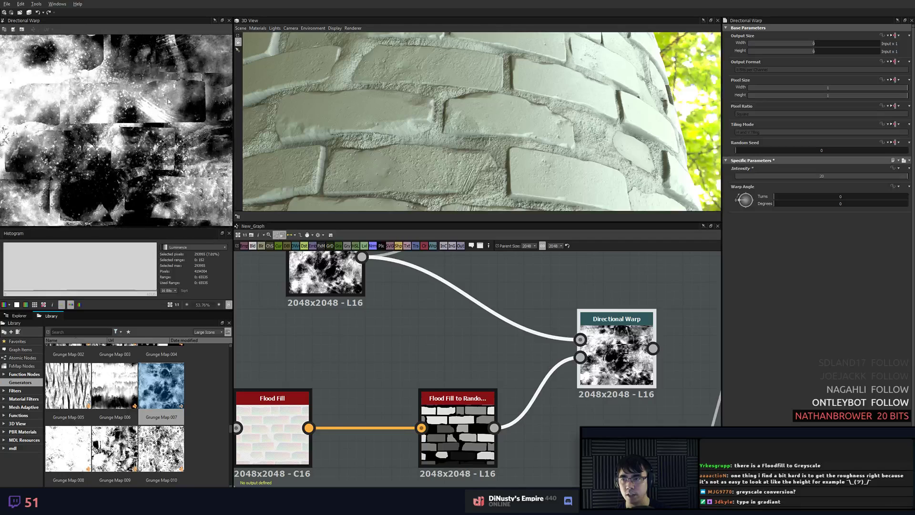
{"action": "scroll", "coordinate": [211, 151], "scroll_direction": "down", "scroll_amount": 2}
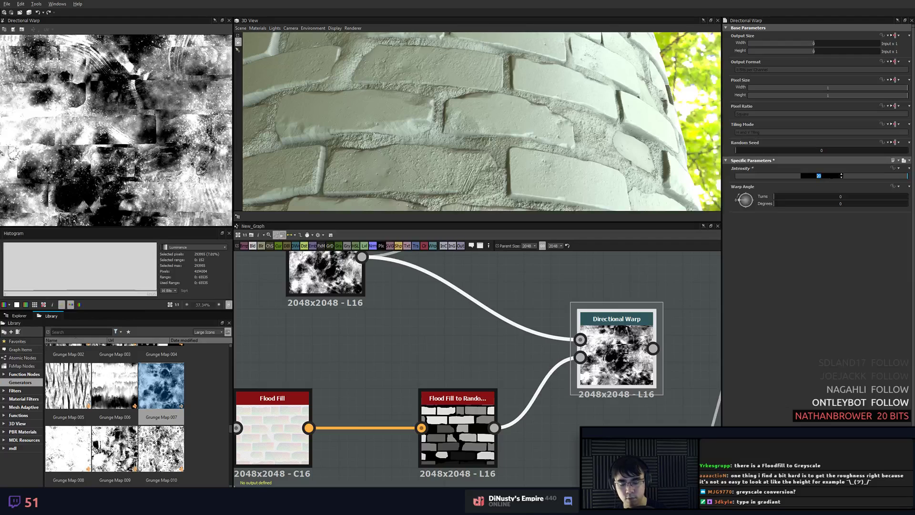
{"action": "key", "text": "Return"}
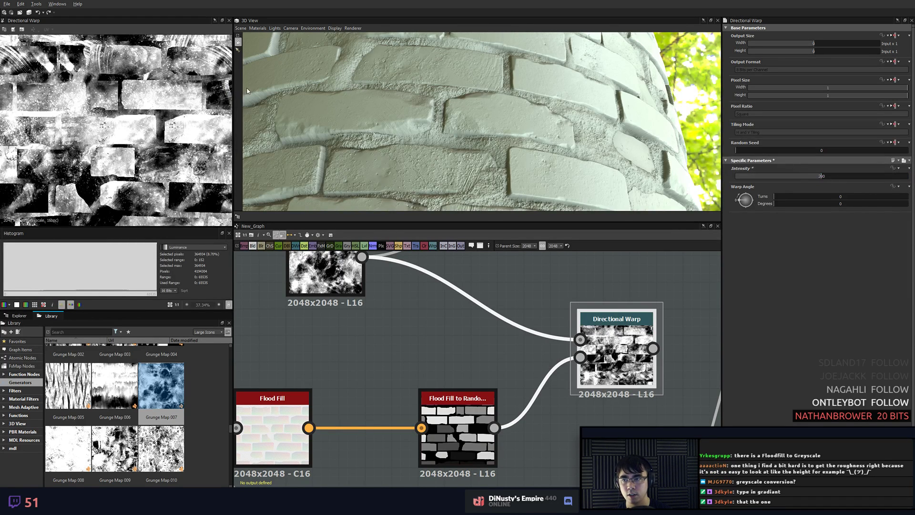
{"action": "scroll", "coordinate": [247, 91], "scroll_direction": "down", "scroll_amount": 2}
{"action": "scroll", "coordinate": [209, 103], "scroll_direction": "down", "scroll_amount": 4}
- Insert the Directional Warp between Grunge Map 007 and the Histogram Range, and space the nodes out neatly
{"action": "middle_click_drag", "start_coordinate": [542, 325], "coordinate": [476, 347]}
{"action": "scroll", "coordinate": [476, 348], "scroll_direction": "down", "scroll_amount": 1}
{"action": "left_click_drag", "start_coordinate": [516, 380], "coordinate": [471, 326]}
{"action": "middle_click_drag", "start_coordinate": [470, 326], "coordinate": [506, 410]}
{"action": "scroll", "coordinate": [477, 347], "scroll_direction": "down", "scroll_amount": 2}
{"action": "left_click_drag", "start_coordinate": [493, 346], "coordinate": [511, 329]}
{"action": "left_click_drag", "start_coordinate": [469, 408], "coordinate": [439, 383]}
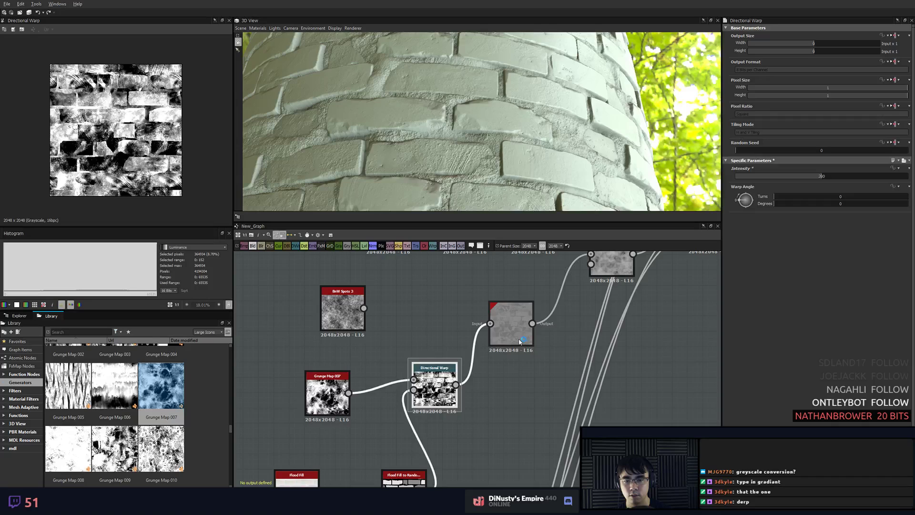
{"action": "left_click_drag", "start_coordinate": [519, 342], "coordinate": [535, 342]}
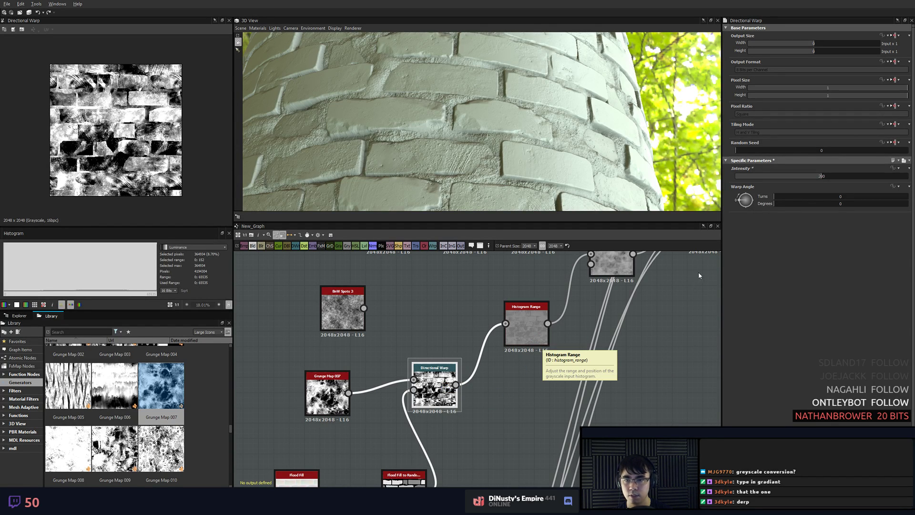
- Set the Directional Warp's warp angle to about 0.11 turns and preview the downstream Overlay Blend
{"action": "left_click", "coordinate": [741, 205]}
{"action": "middle_click_drag", "start_coordinate": [519, 300], "coordinate": [529, 293]}
{"action": "scroll", "coordinate": [530, 300], "scroll_direction": "up", "scroll_amount": 2}
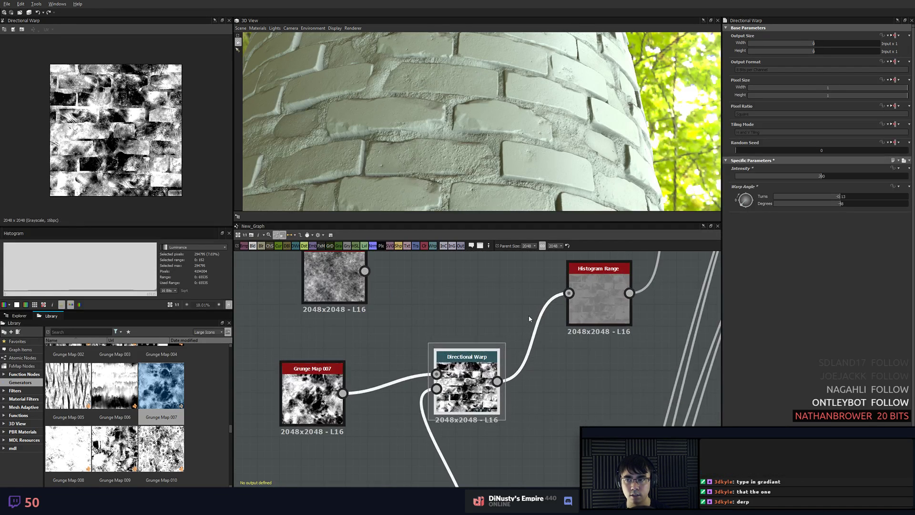
{"action": "scroll", "coordinate": [482, 403], "scroll_direction": "down", "scroll_amount": 3}
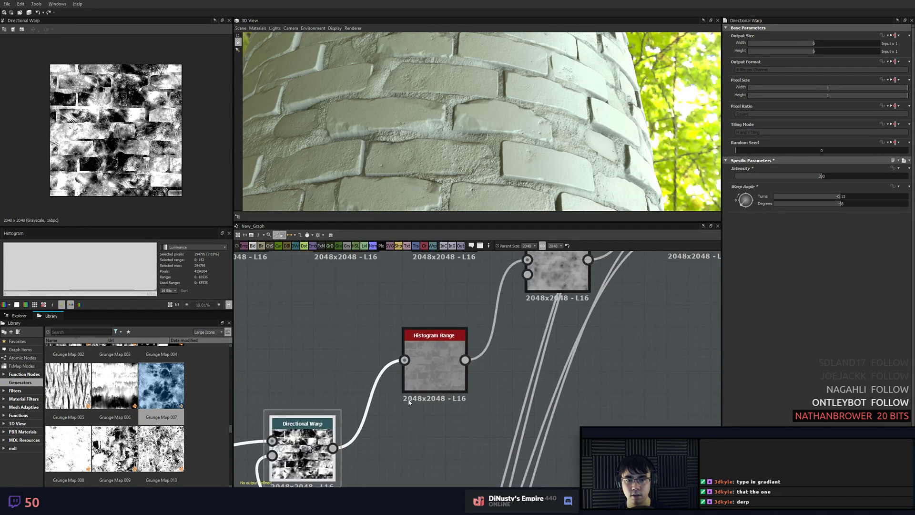
{"action": "double_click", "coordinate": [514, 303]}
{"action": "scroll", "coordinate": [106, 143], "scroll_direction": "down", "scroll_amount": 1}
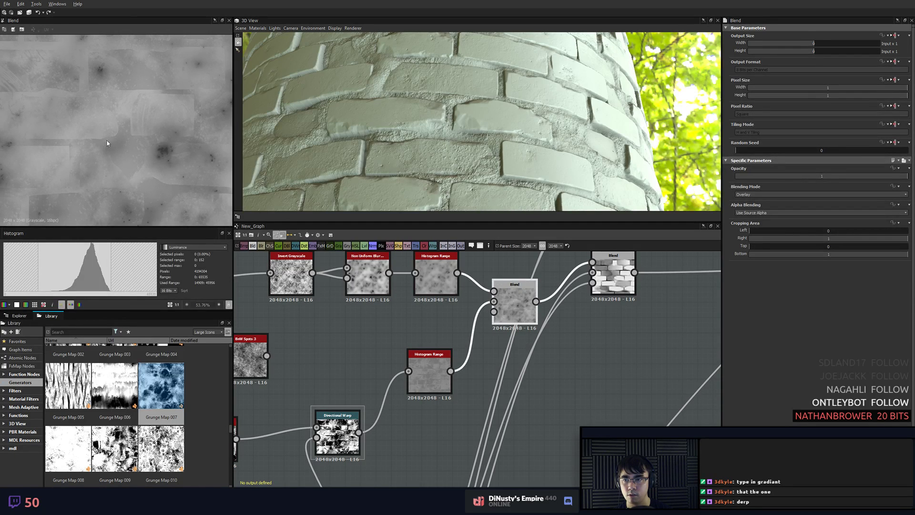
- Set the position of the Directional Warp's Histogram Range to 0.59 and check the result in the Overlay Blend
{"action": "middle_click_drag", "start_coordinate": [358, 408], "coordinate": [408, 370]}
{"action": "left_click", "coordinate": [494, 354]}
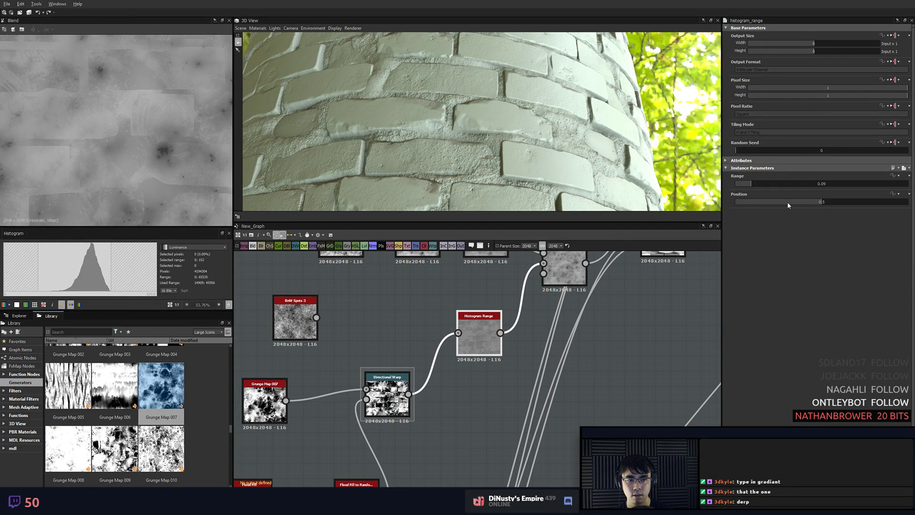
{"action": "left_click_drag", "start_coordinate": [822, 202], "coordinate": [838, 202]}
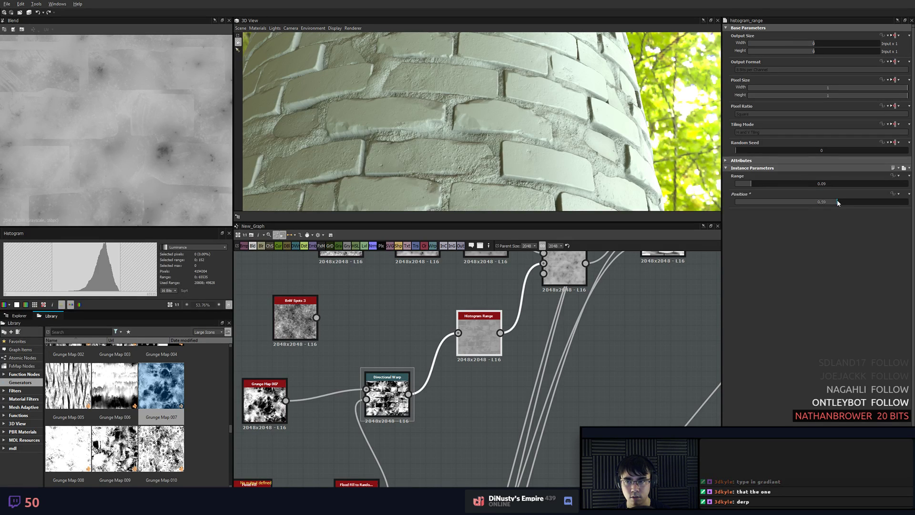
{"action": "middle_click_drag", "start_coordinate": [572, 267], "coordinate": [621, 329]}
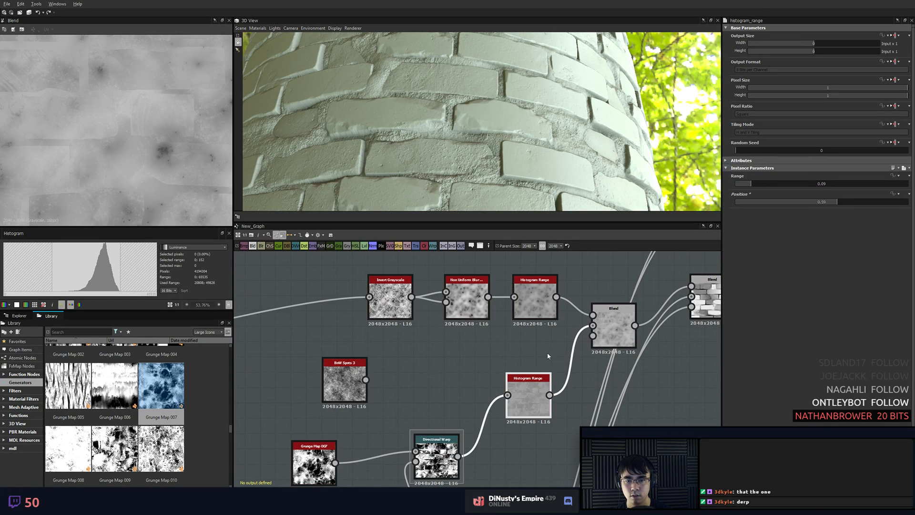
{"action": "left_click", "coordinate": [621, 329]}
{"action": "scroll", "coordinate": [158, 126], "scroll_direction": "down", "scroll_amount": 1}
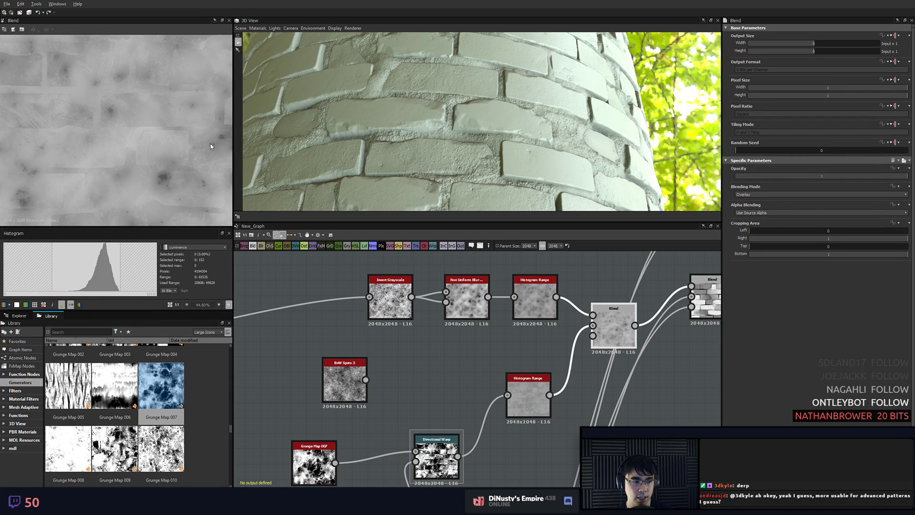
- Preview the downstream Soft Light Blend, compare other blending modes such as Screen, Divide, Switch and Min (Darken), and set it to Multiply
{"action": "middle_click_drag", "start_coordinate": [660, 308], "coordinate": [439, 306]}
{"action": "left_click", "coordinate": [504, 313]}
{"action": "double_click", "coordinate": [504, 312]}
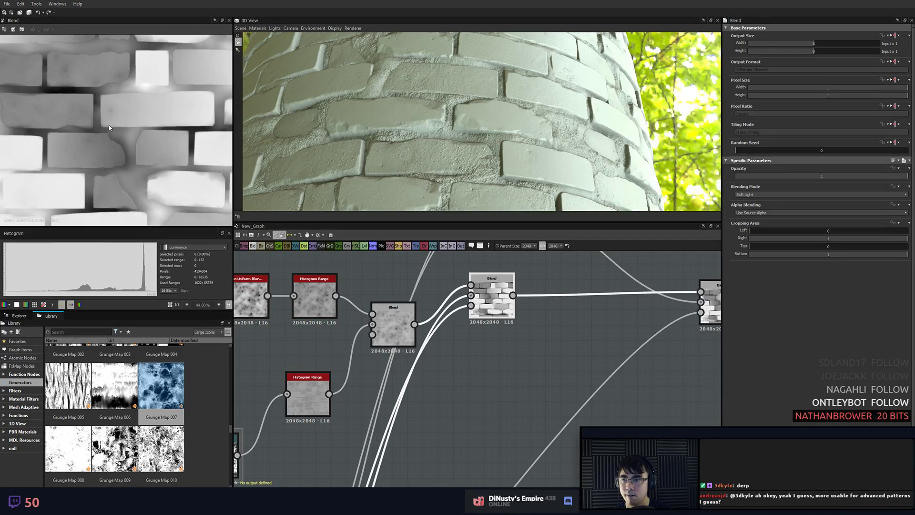
{"action": "middle_click_drag", "start_coordinate": [501, 341], "coordinate": [524, 364]}
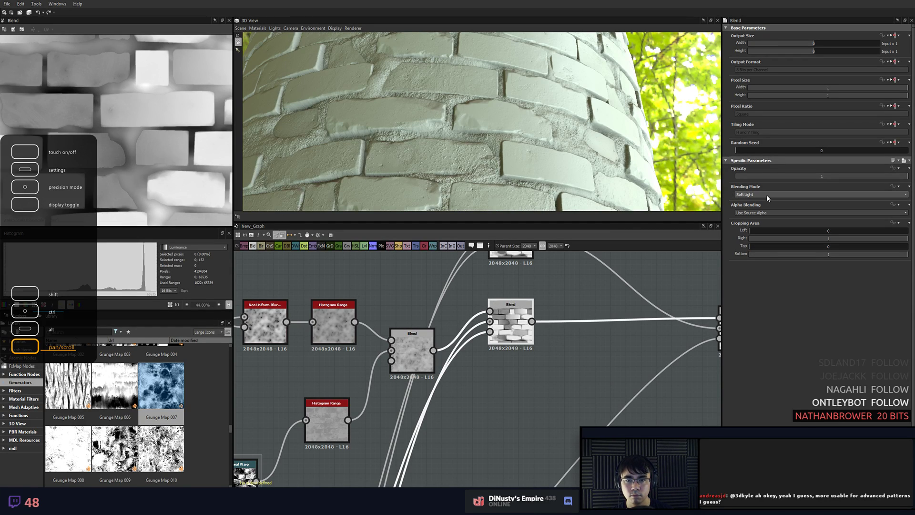
{"action": "scroll", "coordinate": [766, 194], "scroll_direction": "up", "scroll_amount": 1}
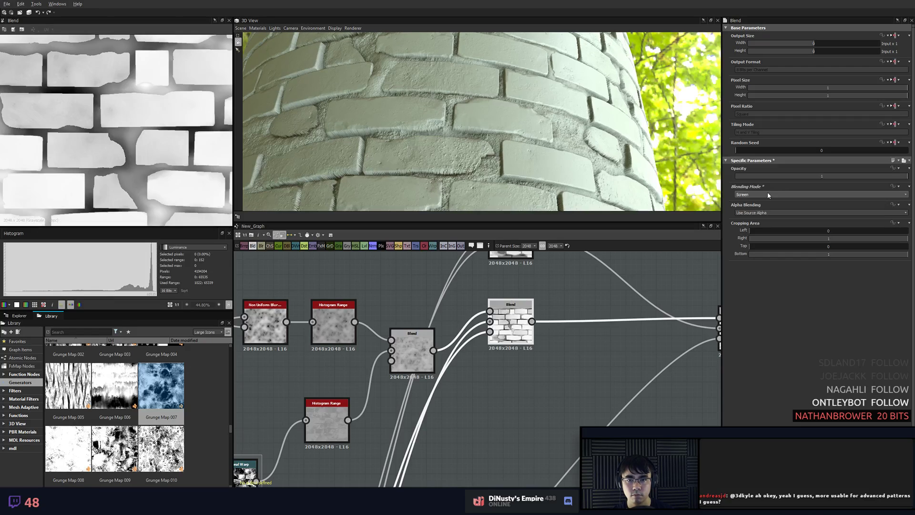
{"action": "scroll", "coordinate": [768, 194], "scroll_direction": "up", "scroll_amount": 1}
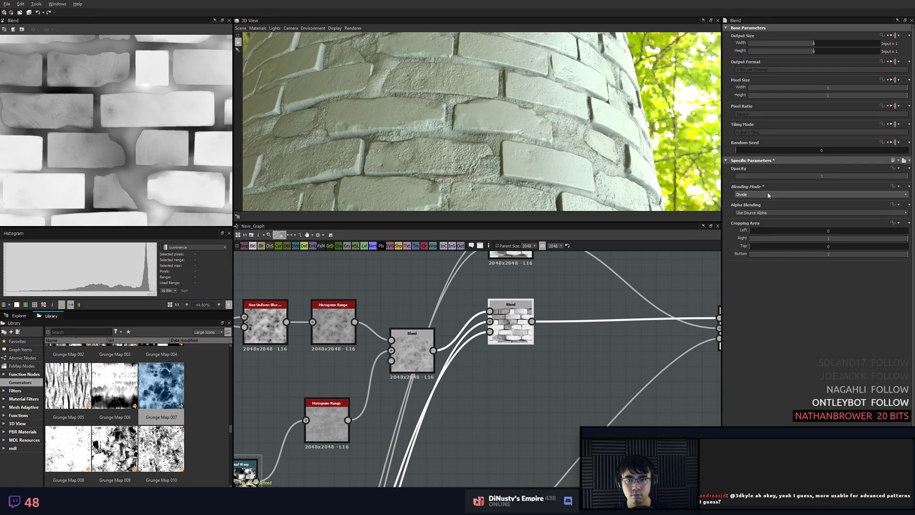
{"action": "scroll", "coordinate": [767, 194], "scroll_direction": "up", "scroll_amount": 1}
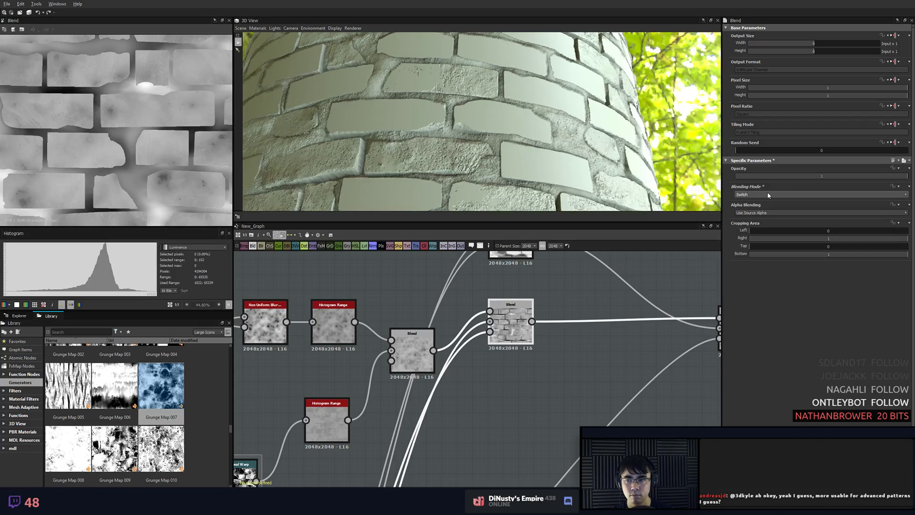
{"action": "scroll", "coordinate": [768, 194], "scroll_direction": "up", "scroll_amount": 2}
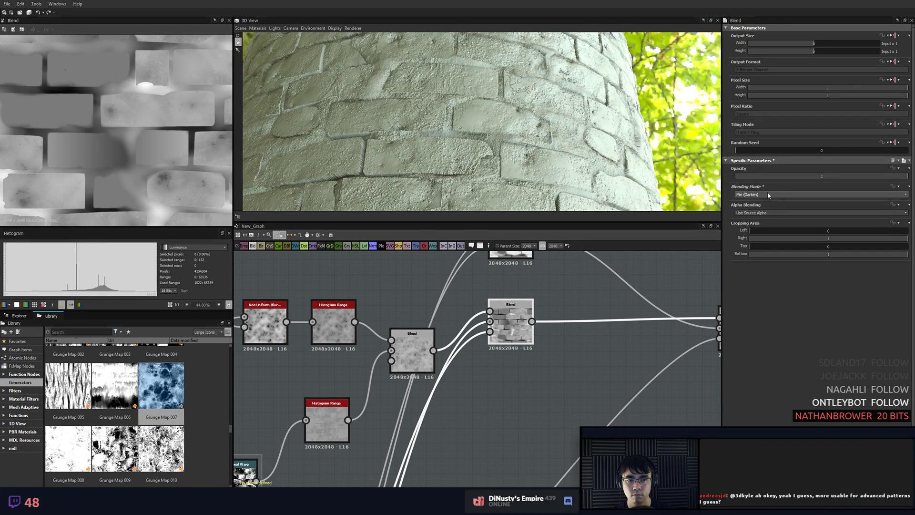
{"action": "scroll", "coordinate": [768, 195], "scroll_direction": "down", "scroll_amount": 1}
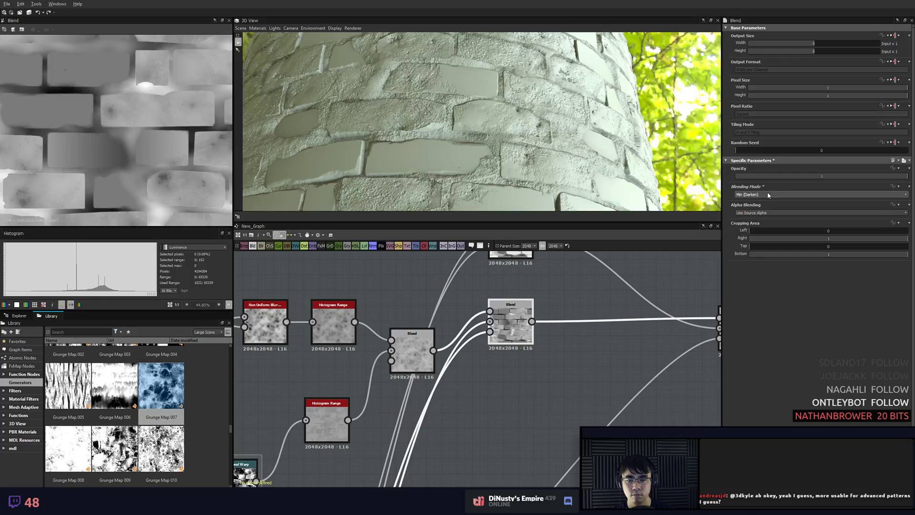
{"action": "scroll", "coordinate": [768, 195], "scroll_direction": "up", "scroll_amount": 3}
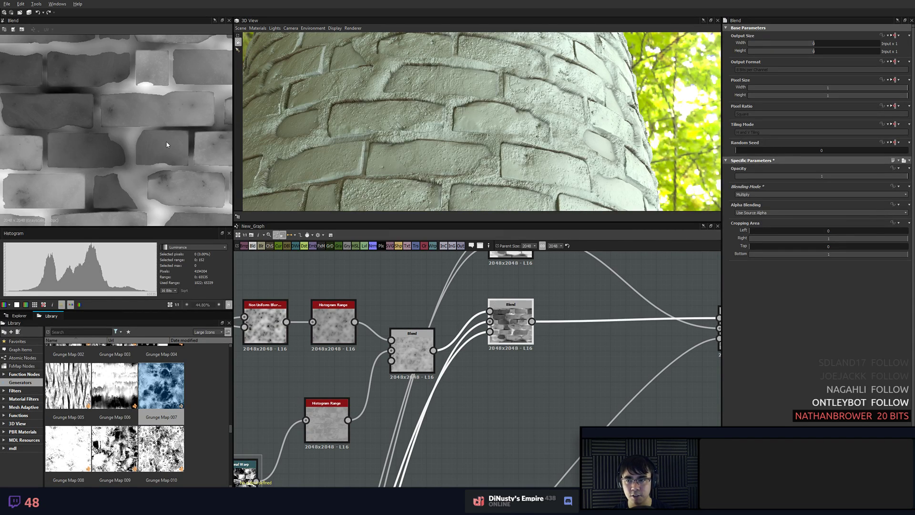
{"action": "scroll", "coordinate": [166, 145], "scroll_direction": "down", "scroll_amount": 3}
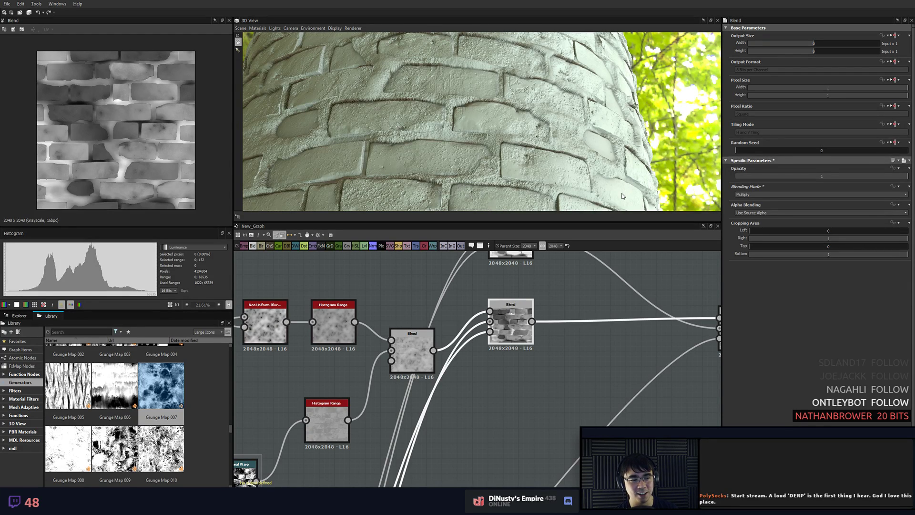
- Try the Multiply and Divide blending modes on the Blend that combines the two noises and restore Overlay
{"action": "left_click", "coordinate": [417, 351]}
{"action": "left_click", "coordinate": [757, 193]}
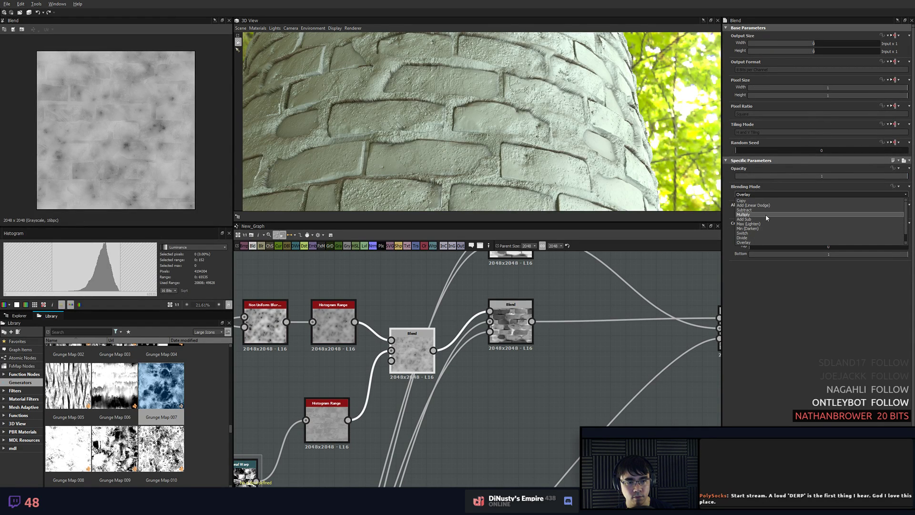
{"action": "left_click", "coordinate": [765, 214]}
{"action": "left_click", "coordinate": [759, 194]}
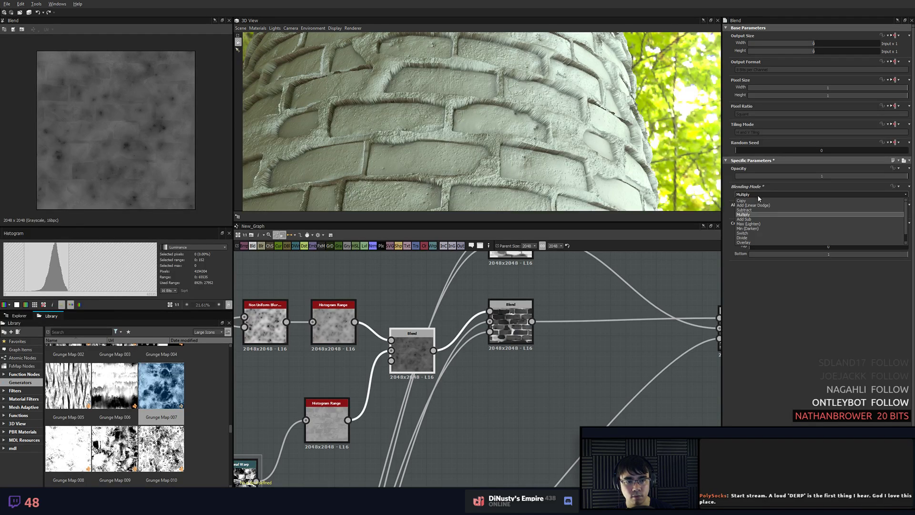
{"action": "left_click", "coordinate": [761, 236]}
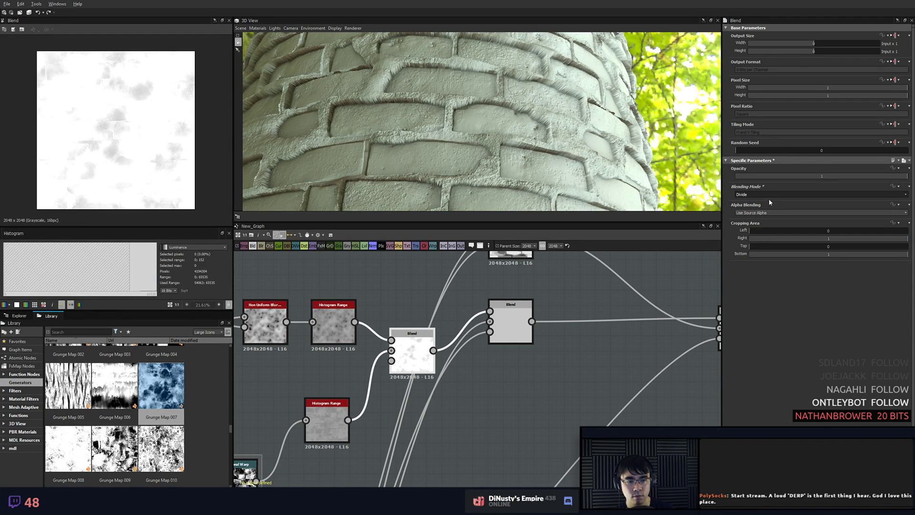
{"action": "left_click", "coordinate": [763, 195]}
{"action": "left_click", "coordinate": [754, 242]}
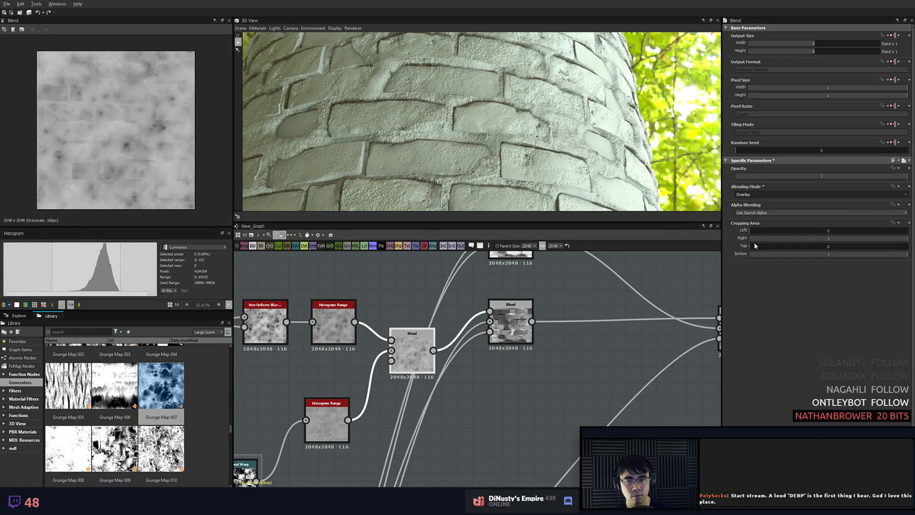
- Set the warped grunge's Histogram Range to a range of 0.1 and a position of 0.96
{"action": "left_click", "coordinate": [327, 421]}
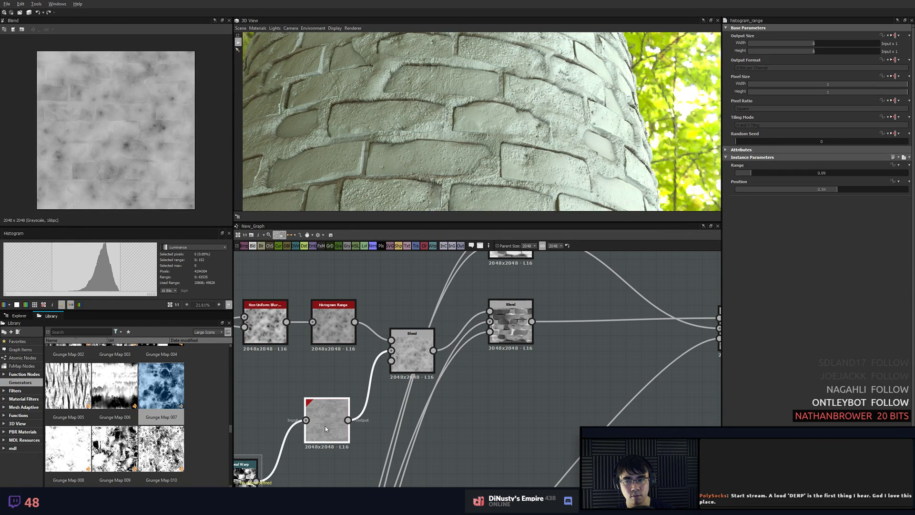
{"action": "mouse_move", "coordinate": [756, 186]}
{"action": "left_mouse_down"}
{"action": "mouse_move", "coordinate": [810, 183]}
{"action": "mouse_move", "coordinate": [772, 185]}
{"action": "left_mouse_up"}
{"action": "left_click_drag", "start_coordinate": [849, 204], "coordinate": [878, 202]}
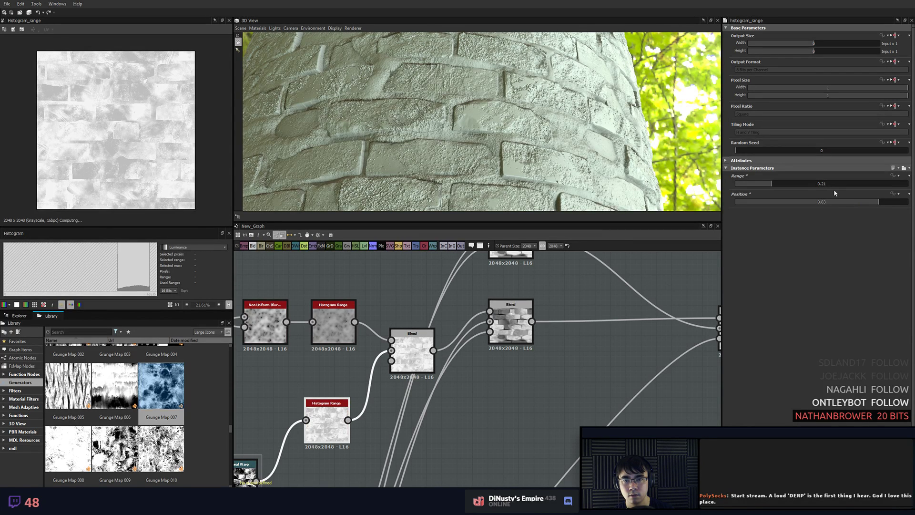
{"action": "left_click_drag", "start_coordinate": [772, 185], "coordinate": [745, 187]}
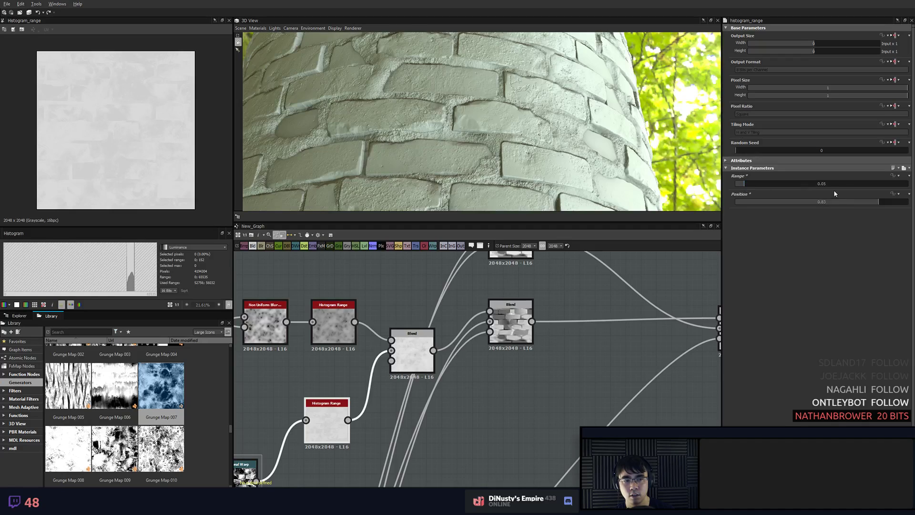
{"action": "left_click", "coordinate": [888, 201]}
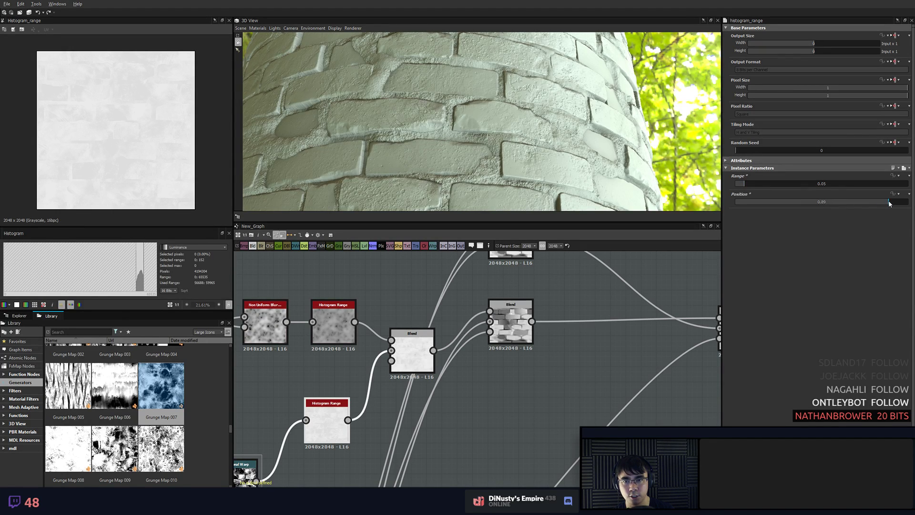
{"action": "left_click_drag", "start_coordinate": [889, 202], "coordinate": [893, 202]}
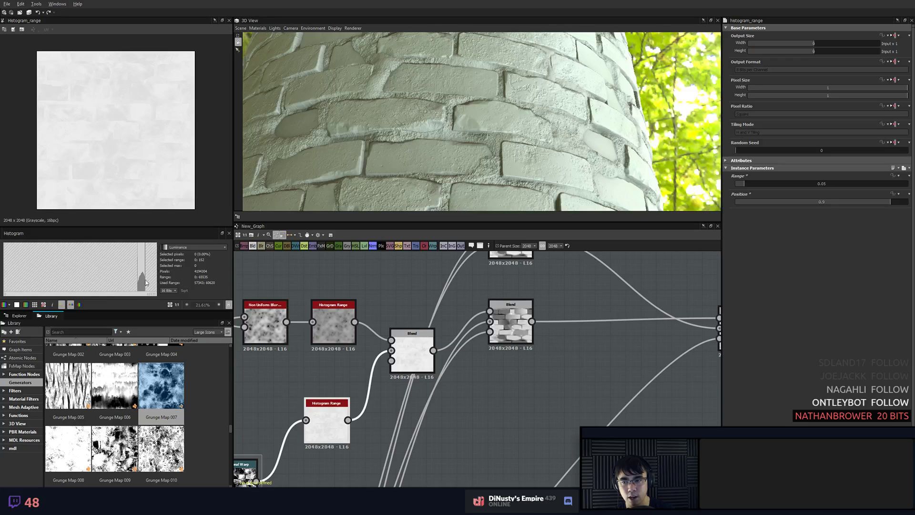
{"action": "left_click", "coordinate": [752, 184]}
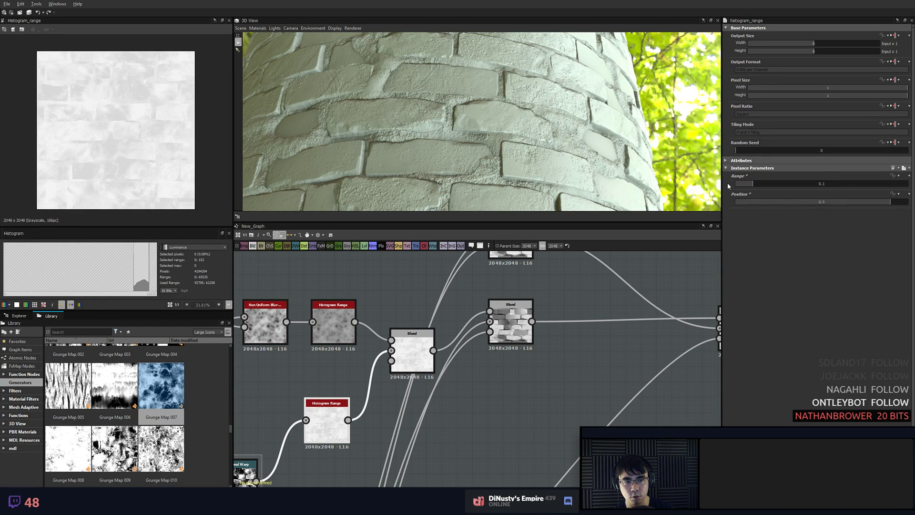
{"action": "left_click", "coordinate": [901, 201]}
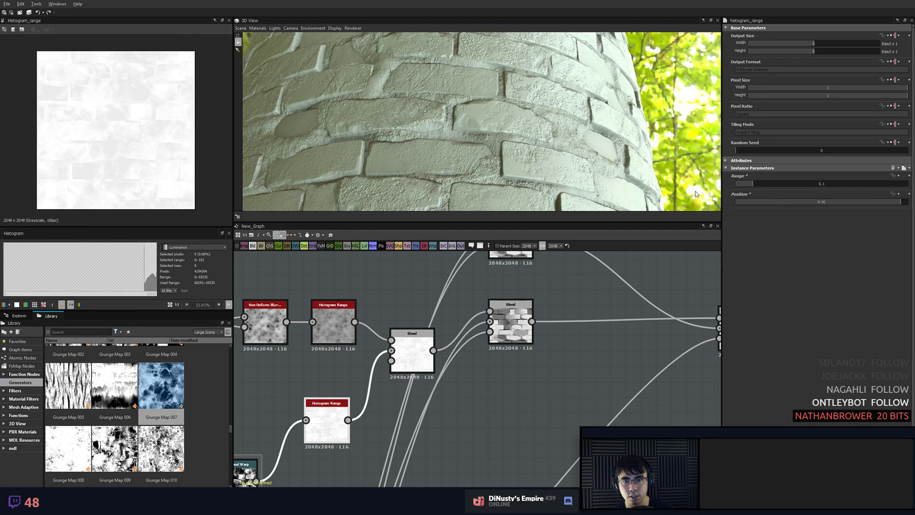
- Examine the bricks from another side in the 3D view and shift the Histogram Range node away from the noise Blend
{"action": "left_click_drag", "start_coordinate": [696, 194], "coordinate": [502, 217]}
{"action": "scroll", "coordinate": [520, 381], "scroll_direction": "down", "scroll_amount": 2}
{"action": "middle_click_drag", "start_coordinate": [409, 416], "coordinate": [517, 383]}
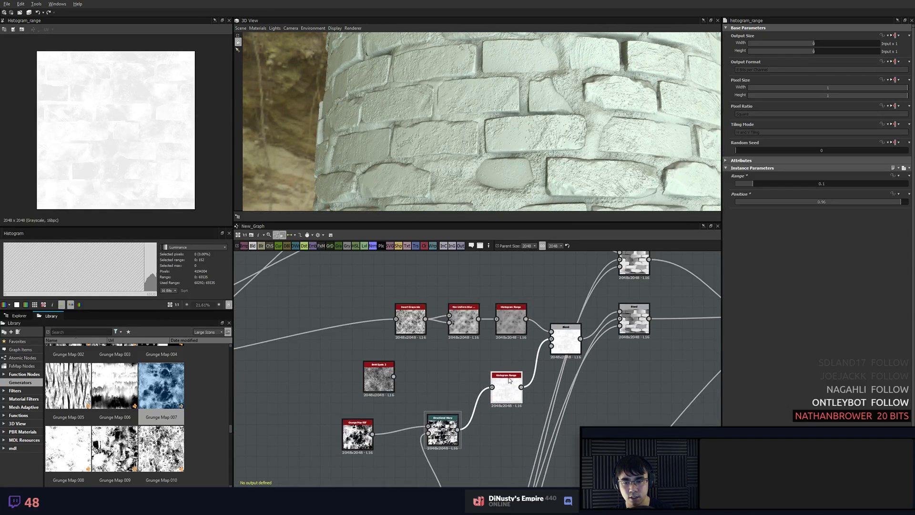
{"action": "scroll", "coordinate": [508, 382], "scroll_direction": "up", "scroll_amount": 3}
{"action": "left_click_drag", "start_coordinate": [511, 406], "coordinate": [501, 431]}
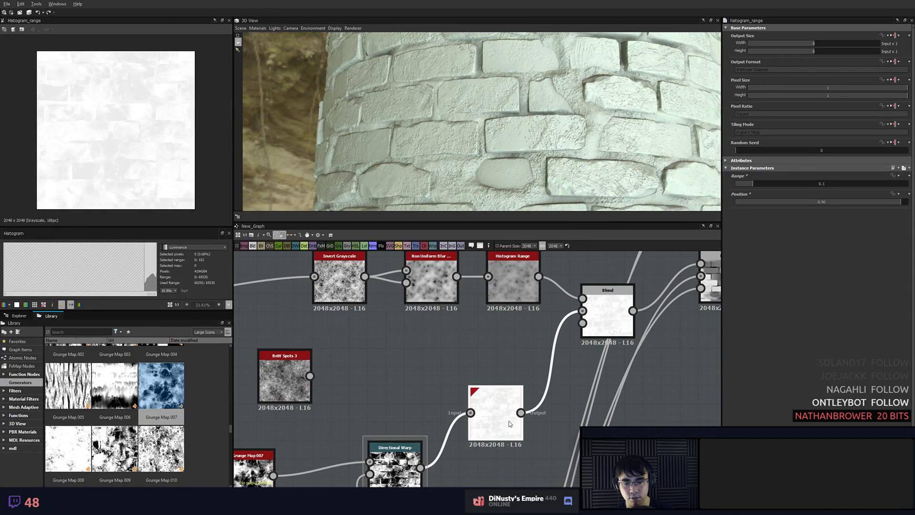
{"action": "key", "text": "space"}
{"action": "type", "text": "in"}
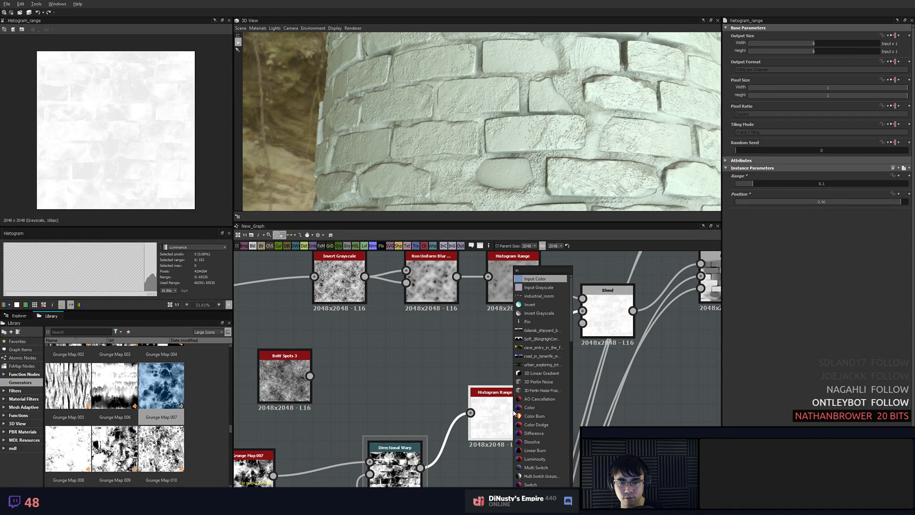
{"action": "key", "text": "Down"}
{"action": "key", "text": "Return"}
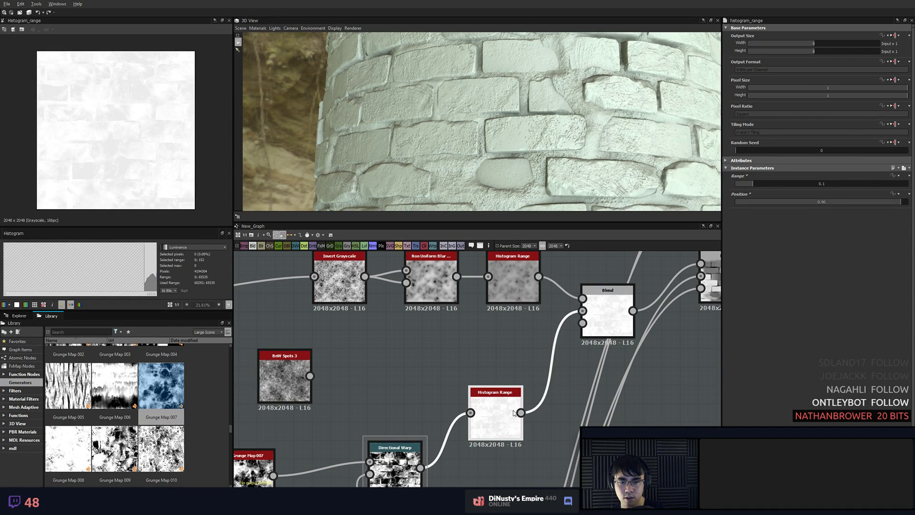
{"action": "key", "text": "Delete"}
- Insert an Invert Grayscale node between the Histogram Range and the noise Blend's background input, and space the two nodes out
{"action": "key", "text": "space"}
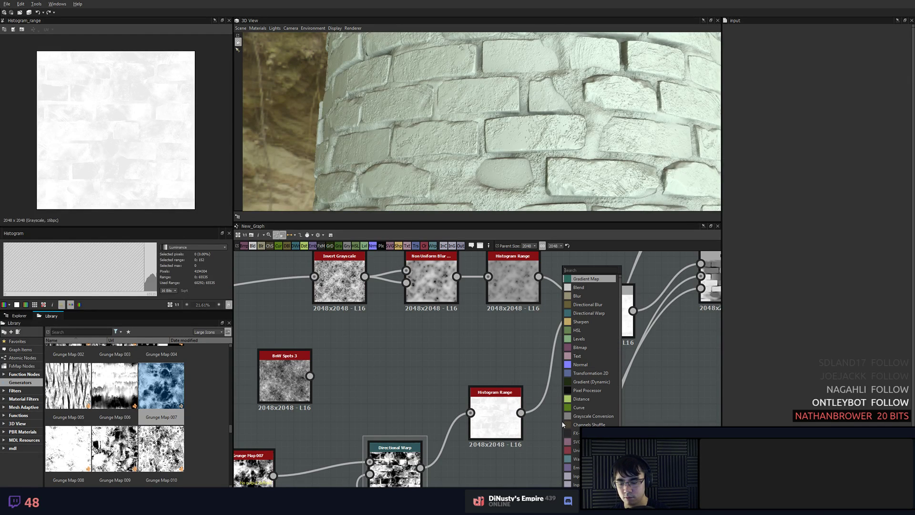
{"action": "type", "text": "inv"}
{"action": "key", "text": "Down"}
{"action": "key", "text": "Return"}
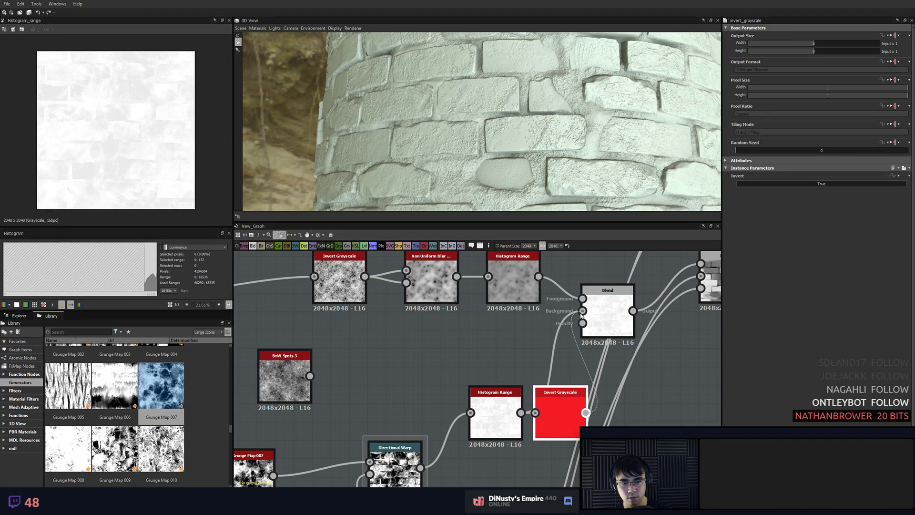
{"action": "left_click_drag", "start_coordinate": [581, 316], "coordinate": [582, 311]}
{"action": "left_click_drag", "start_coordinate": [468, 407], "coordinate": [423, 389]}
{"action": "left_click_drag", "start_coordinate": [555, 415], "coordinate": [537, 397]}
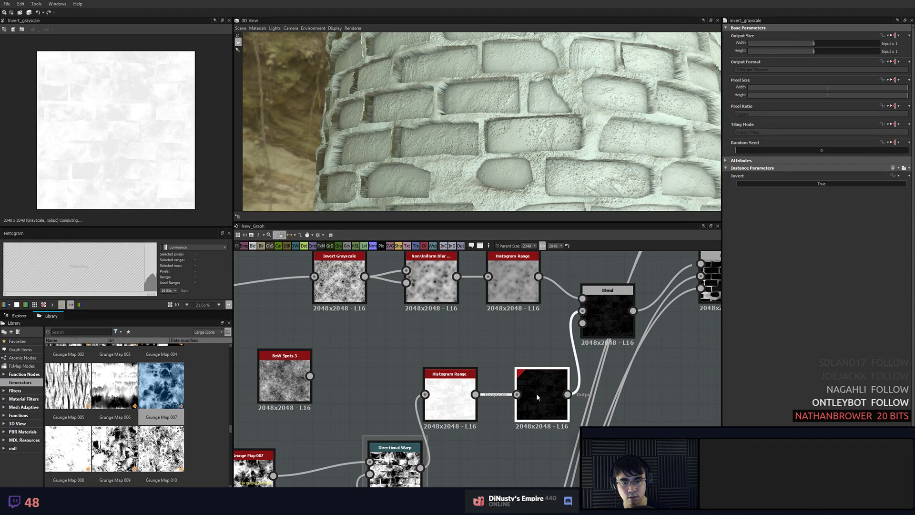
- Set the Histogram Range feeding the new Invert Grayscale to a range of 0.68 and a position of about 0.23
{"action": "left_click", "coordinate": [608, 325]}
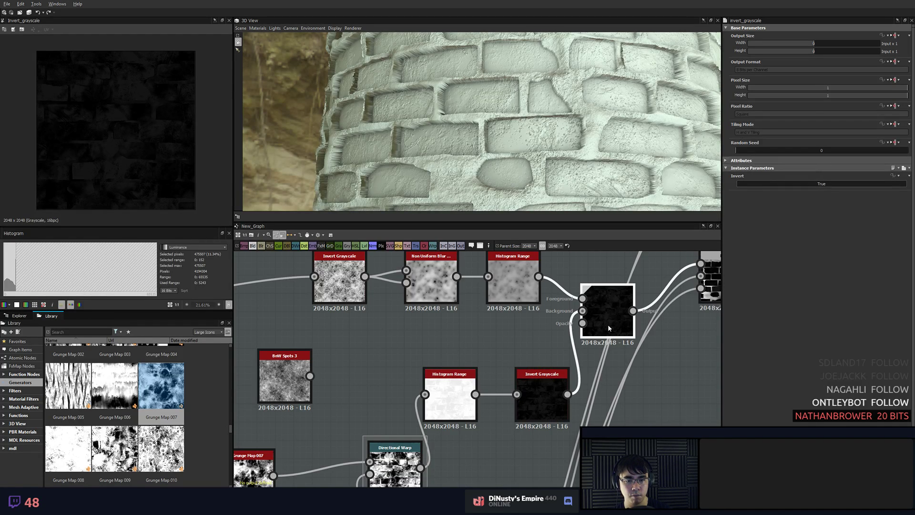
{"action": "left_click", "coordinate": [533, 404]}
{"action": "left_click", "coordinate": [455, 408]}
{"action": "left_click", "coordinate": [454, 407]}
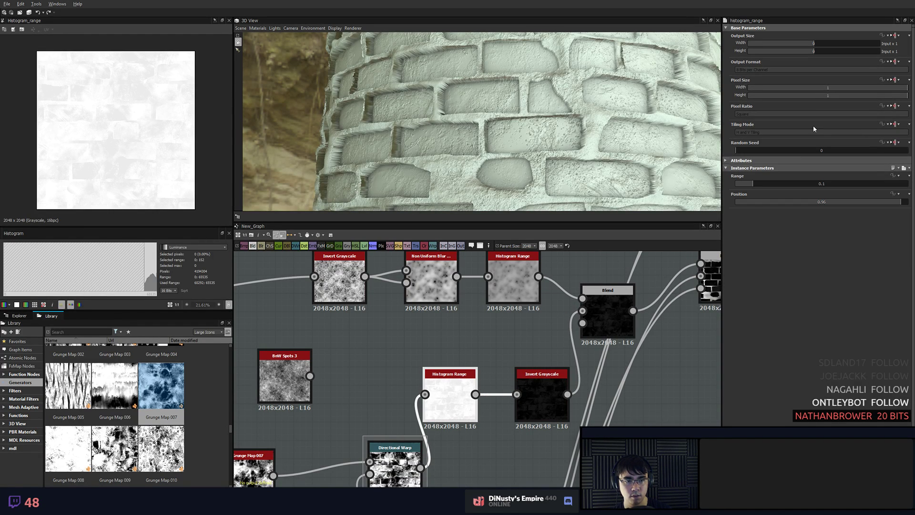
{"action": "left_click", "coordinate": [827, 202]}
{"action": "left_click", "coordinate": [852, 184]}
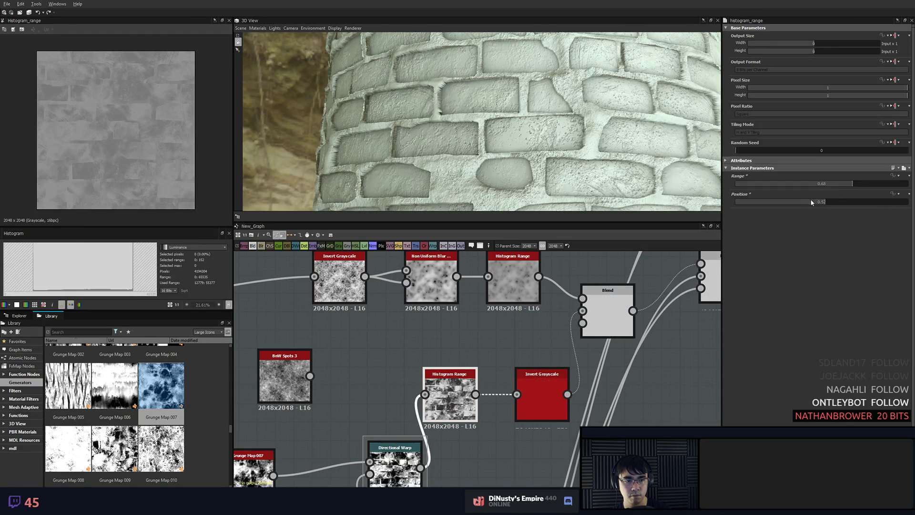
{"action": "left_click", "coordinate": [775, 201]}
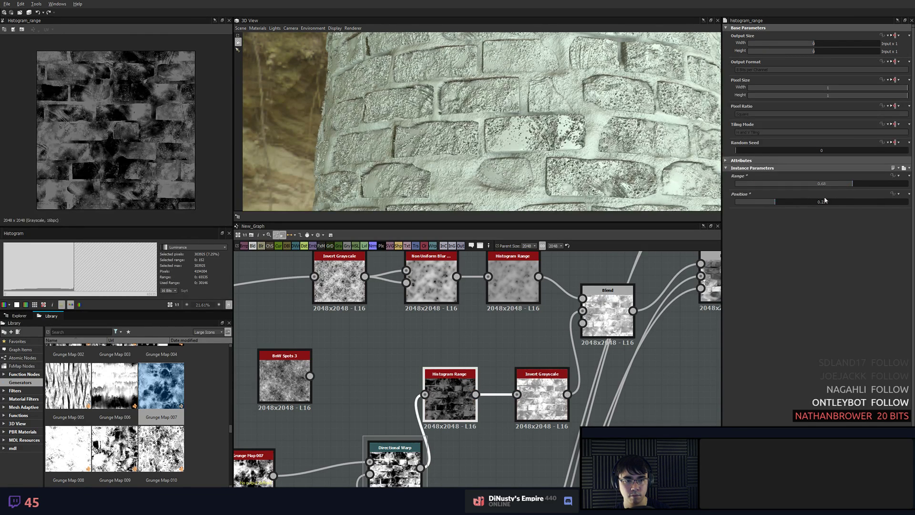
- Set the Histogram Range feeding the Invert Grayscale to a range of 0.5 and a position of 0.5
{"action": "left_click", "coordinate": [808, 183]}
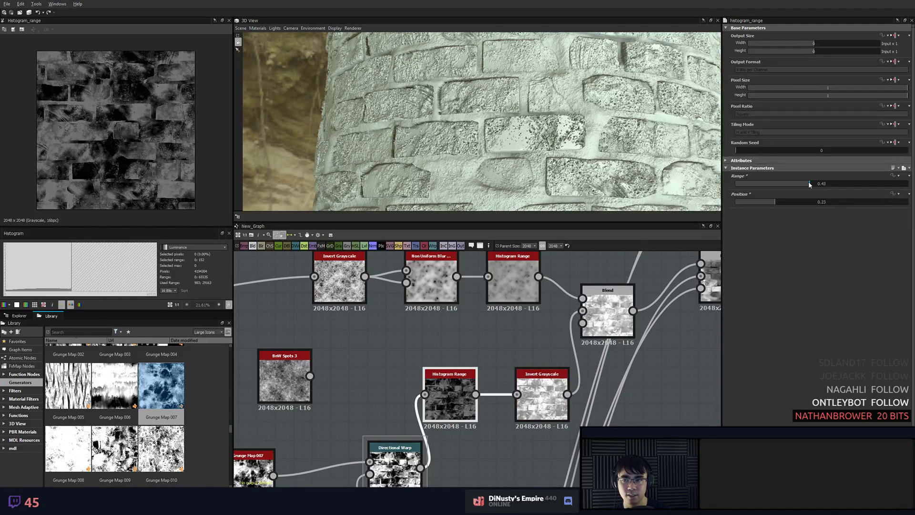
{"action": "left_click", "coordinate": [766, 184]}
{"action": "left_click", "coordinate": [745, 202]}
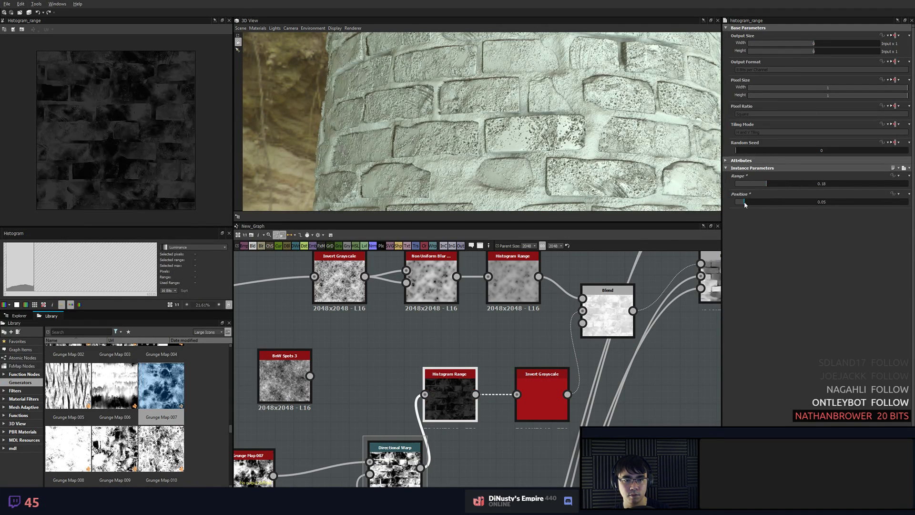
{"action": "left_click", "coordinate": [813, 203]}
{"action": "left_click", "coordinate": [820, 203]}
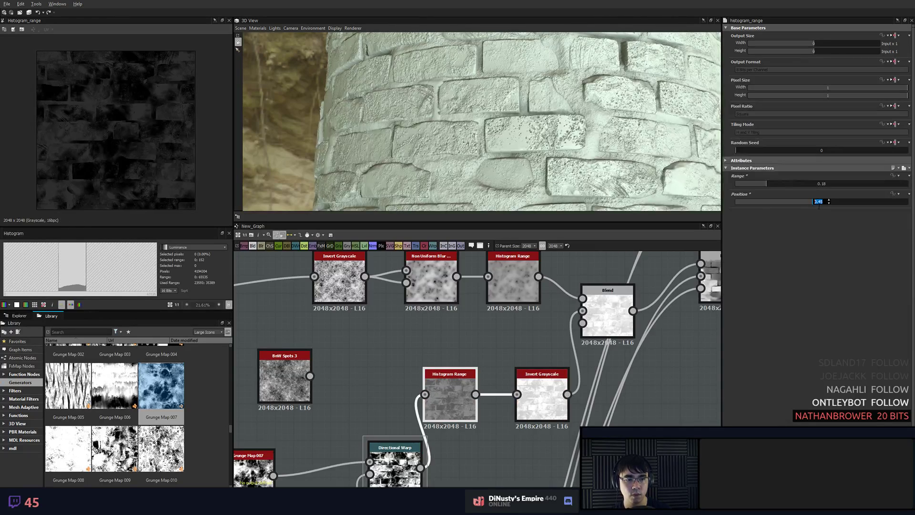
{"action": "type", "text": ".5"}
{"action": "key", "text": "Return"}
{"action": "left_click", "coordinate": [819, 184]}
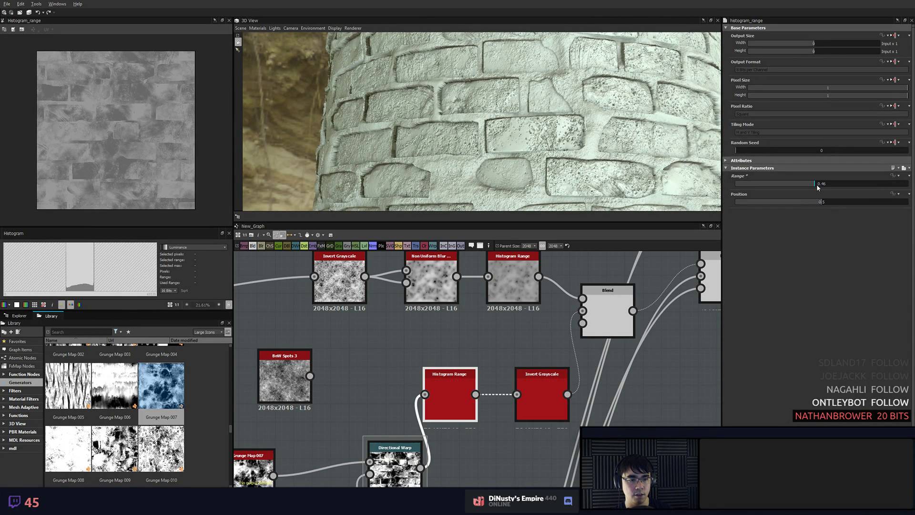
{"action": "left_click", "coordinate": [819, 184]}
{"action": "type", "text": ".5"}
{"action": "key", "text": "Return"}
- Try several blending modes on the noise Blend, ending on Add (Linear Dodge)
{"action": "left_click", "coordinate": [613, 315]}
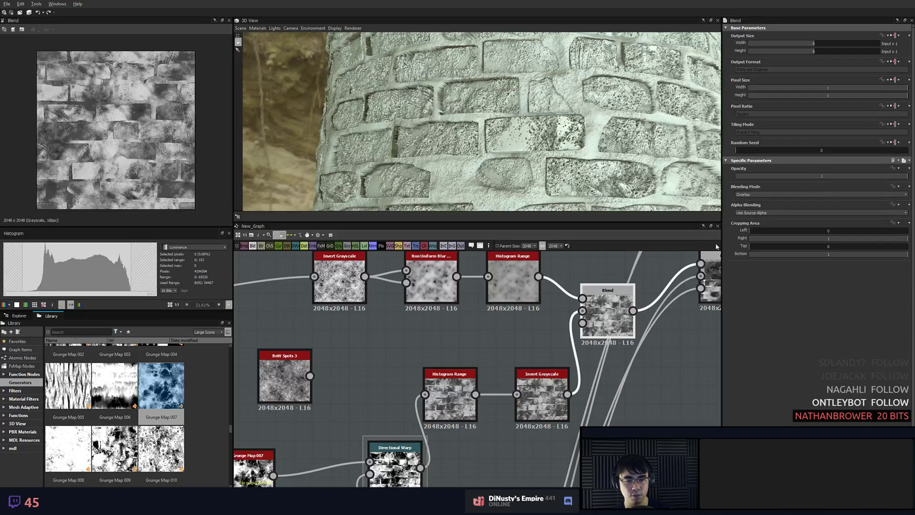
{"action": "scroll", "coordinate": [787, 195], "scroll_direction": "up", "scroll_amount": 2}
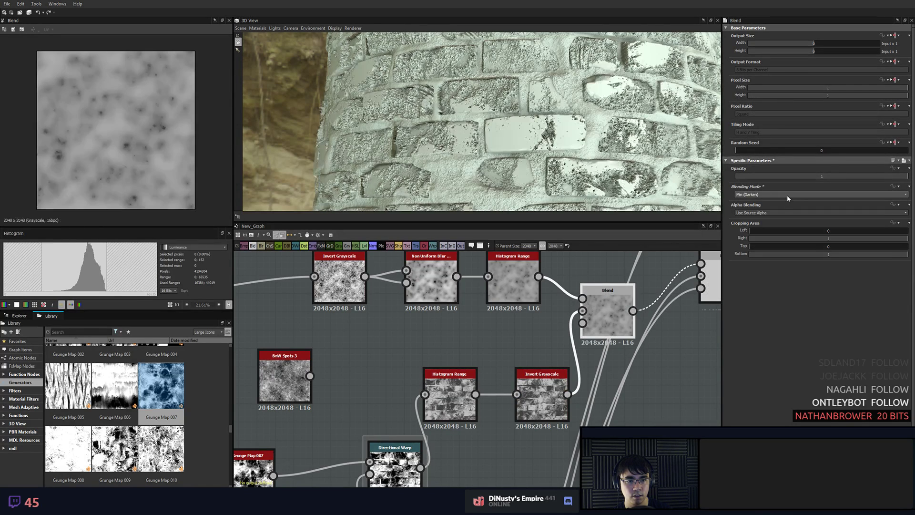
{"action": "scroll", "coordinate": [788, 195], "scroll_direction": "up", "scroll_amount": 1}
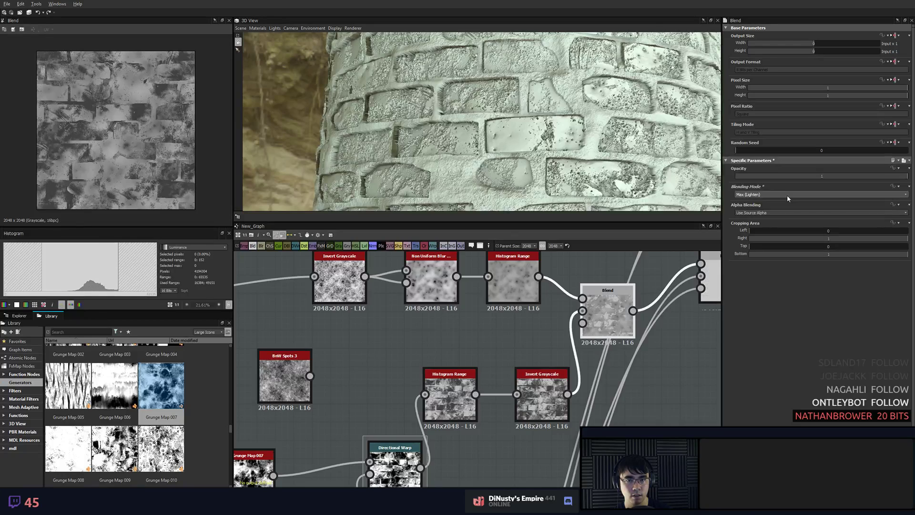
{"action": "scroll", "coordinate": [787, 195], "scroll_direction": "up", "scroll_amount": 2}
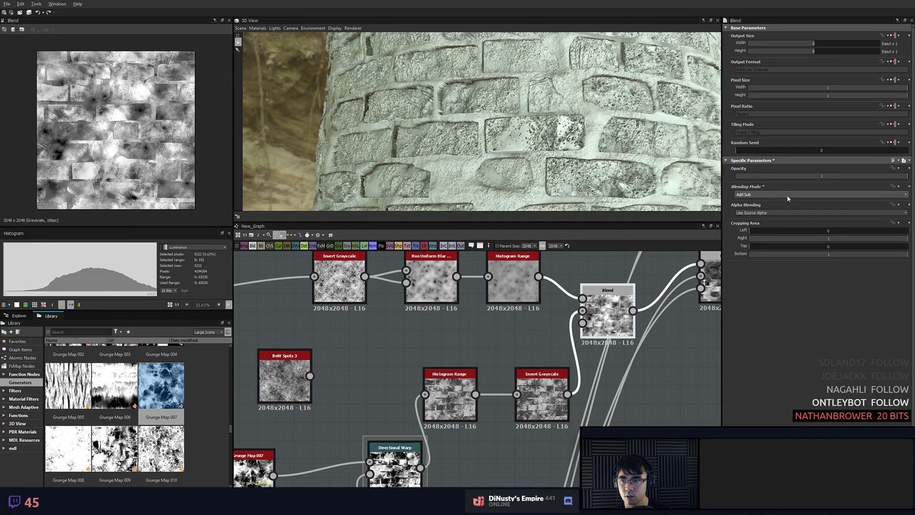
{"action": "scroll", "coordinate": [787, 195], "scroll_direction": "up", "scroll_amount": 2}
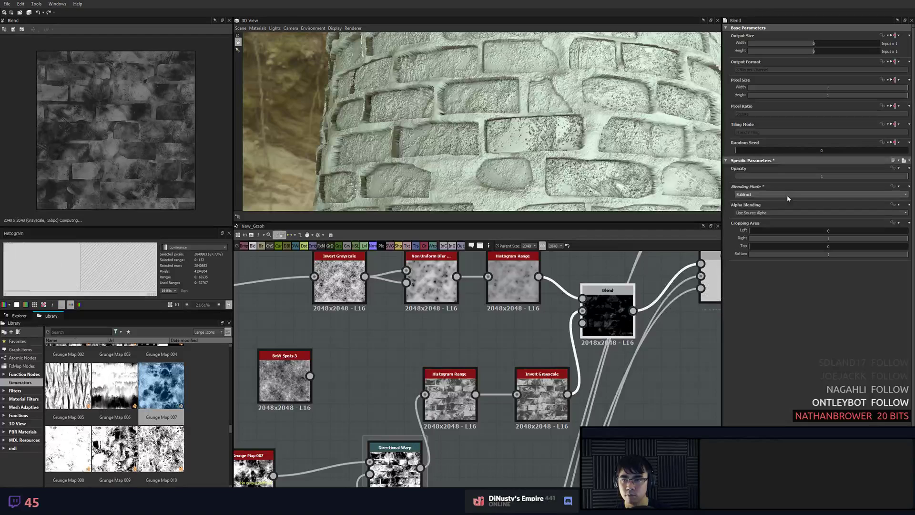
{"action": "scroll", "coordinate": [788, 195], "scroll_direction": "up", "scroll_amount": 1}
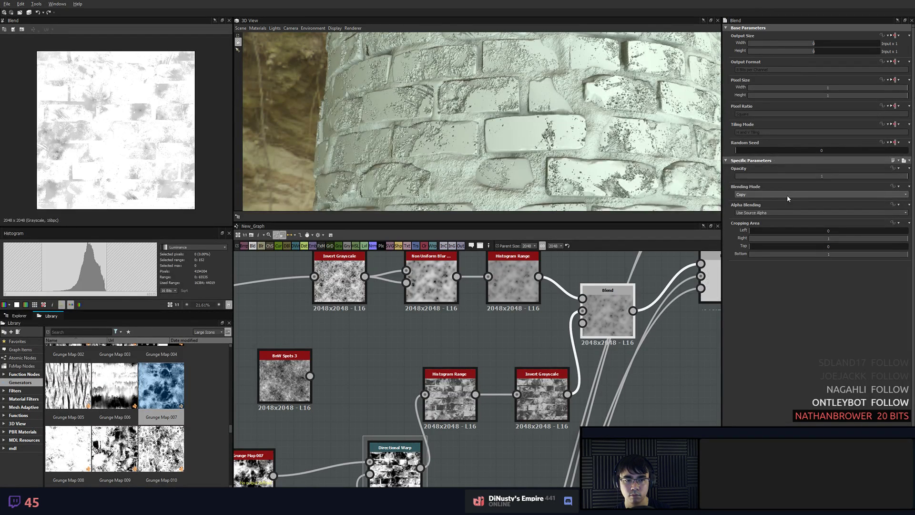
{"action": "scroll", "coordinate": [787, 196], "scroll_direction": "down", "scroll_amount": 1}
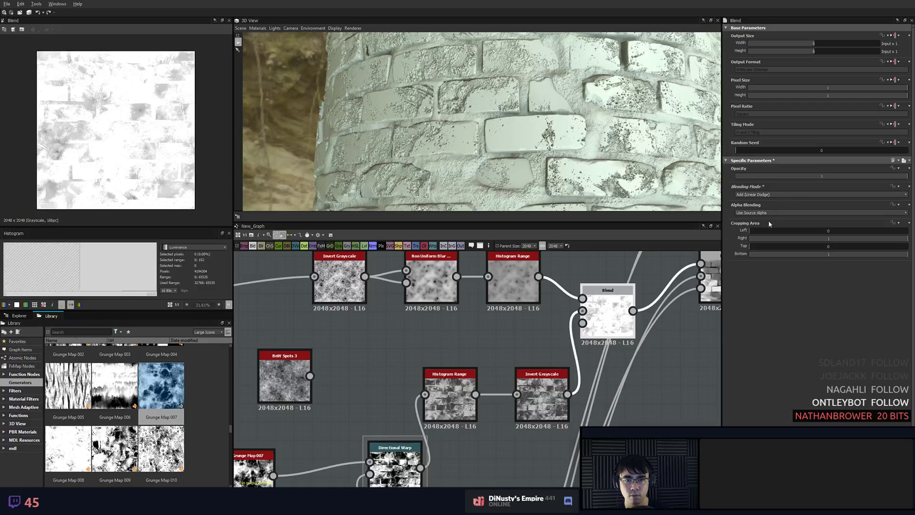
- Set the Histogram Range feeding the Invert Grayscale to a range of 0.09 and a position of about 0.38
{"action": "double_click", "coordinate": [542, 396]}
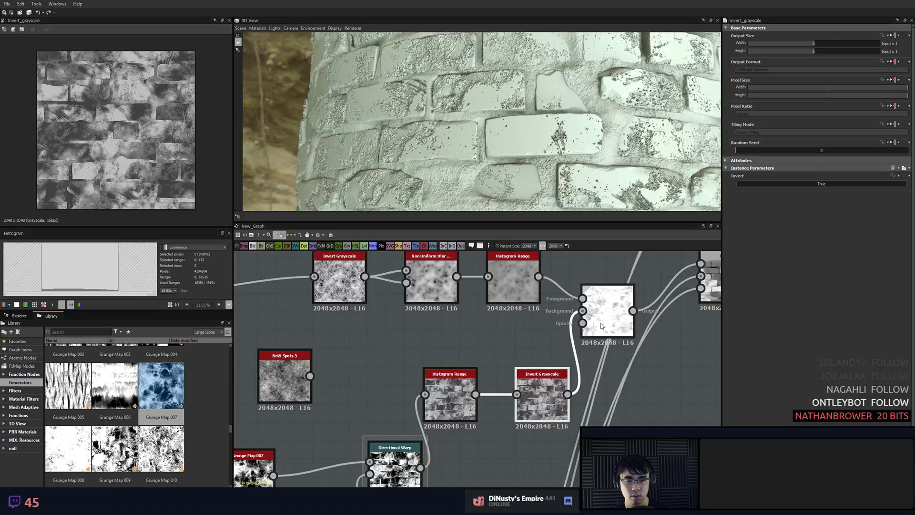
{"action": "left_click", "coordinate": [450, 398]}
{"action": "left_click_drag", "start_coordinate": [820, 183], "coordinate": [747, 189]}
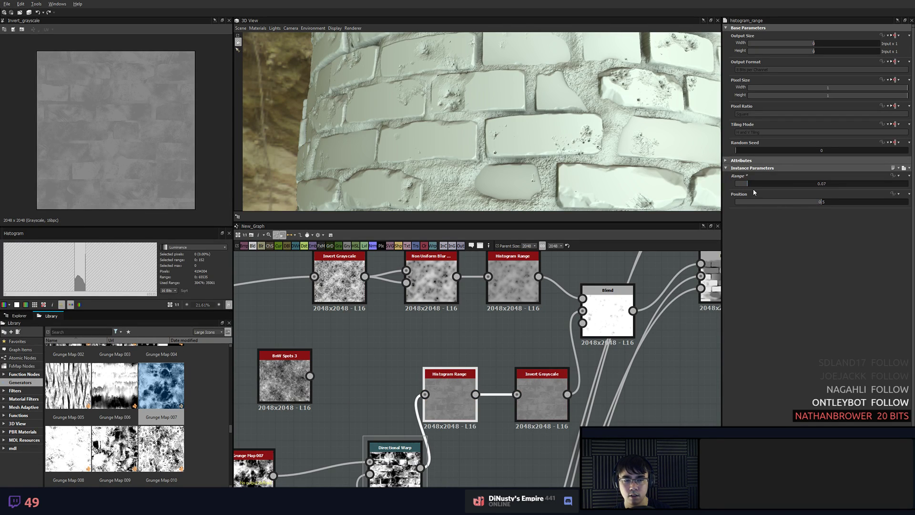
{"action": "left_click_drag", "start_coordinate": [806, 204], "coordinate": [834, 203]}
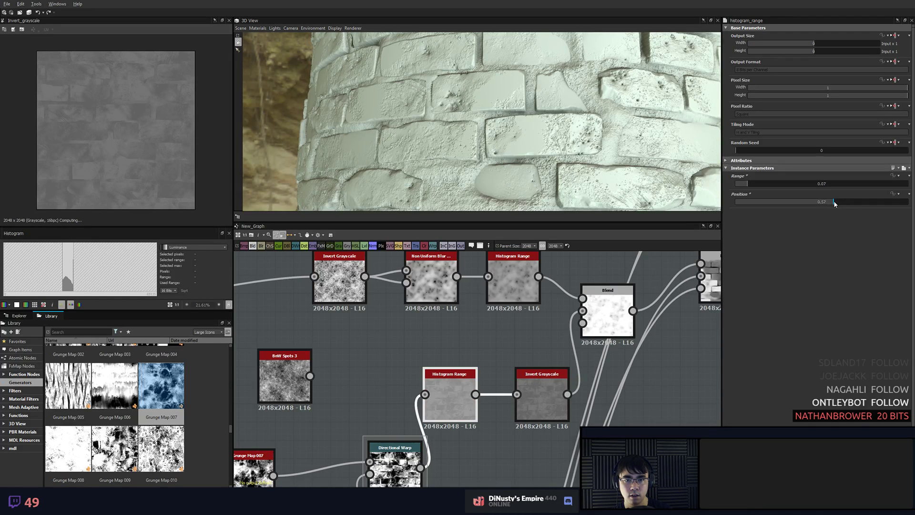
{"action": "left_click", "coordinate": [742, 184]}
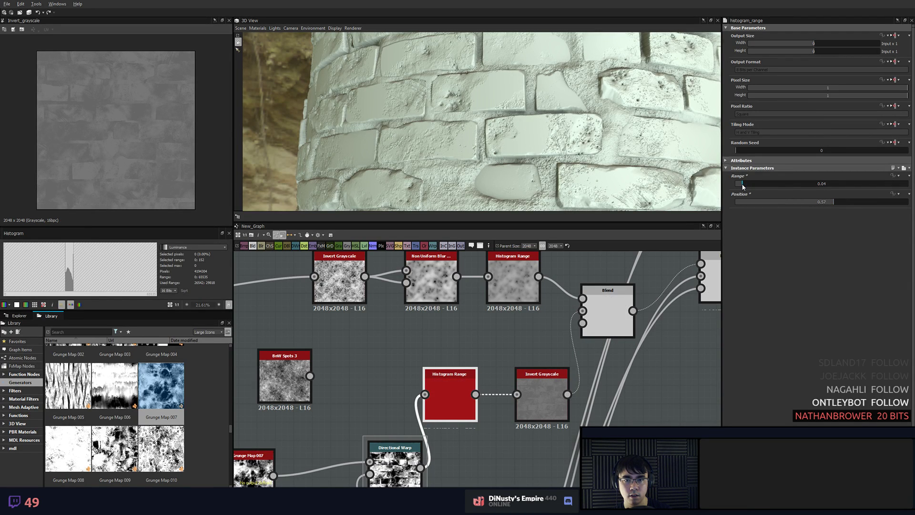
{"action": "left_click_drag", "start_coordinate": [742, 184], "coordinate": [751, 184]}
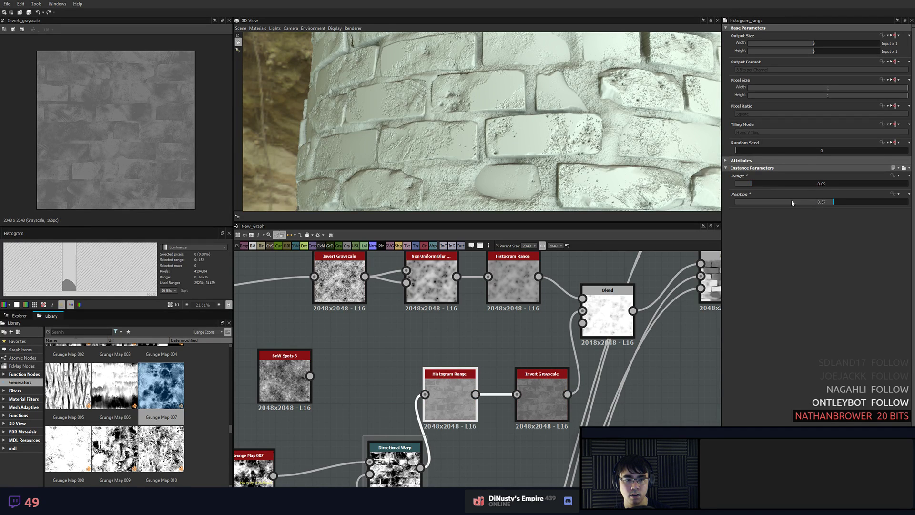
{"action": "left_click", "coordinate": [793, 202]}
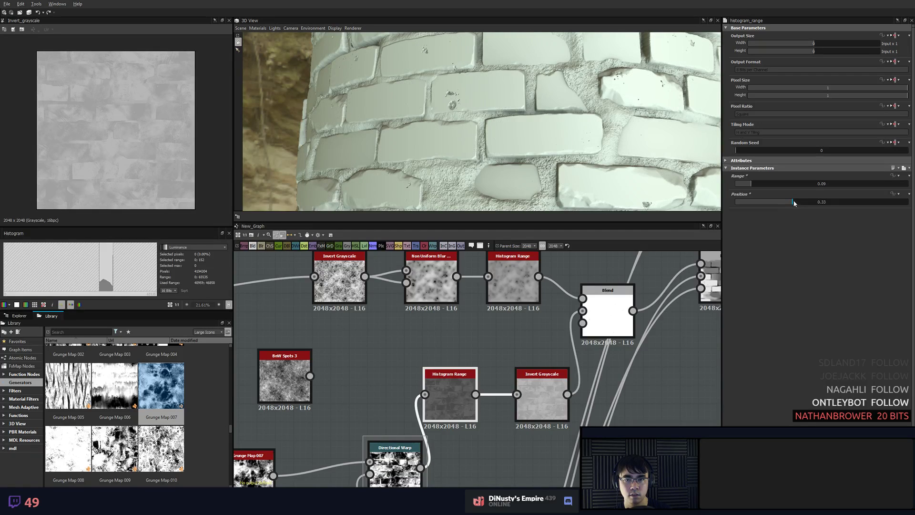
{"action": "left_click_drag", "start_coordinate": [794, 202], "coordinate": [797, 204]}
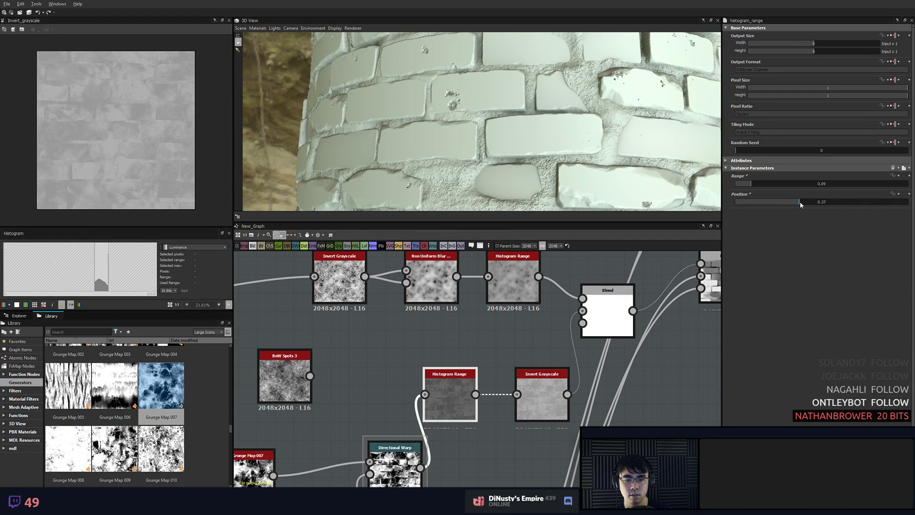
- Try further blending modes on the noise Blend, including Multiply and Max (Lighten), ending on Min (Darken)
{"action": "left_click", "coordinate": [607, 312]}
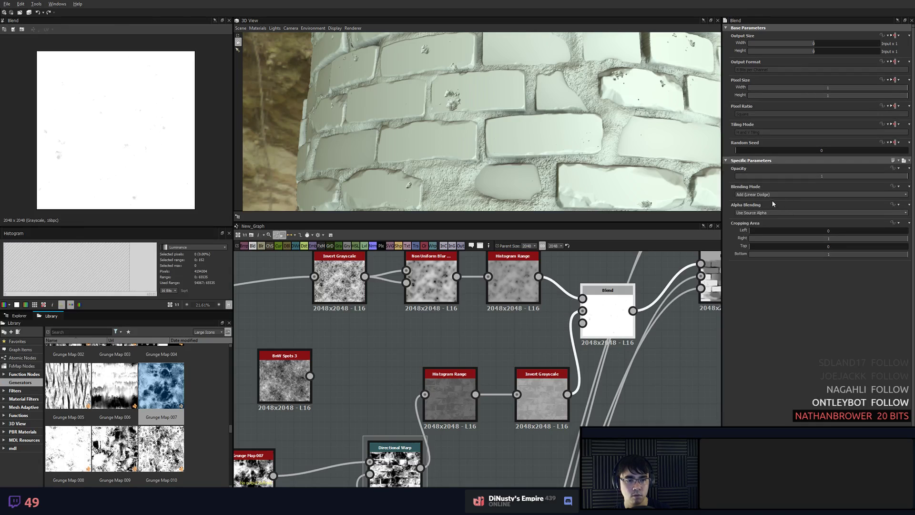
{"action": "left_click", "coordinate": [772, 194]}
{"action": "left_click", "coordinate": [779, 195]}
{"action": "scroll", "coordinate": [779, 195], "scroll_direction": "down", "scroll_amount": 2}
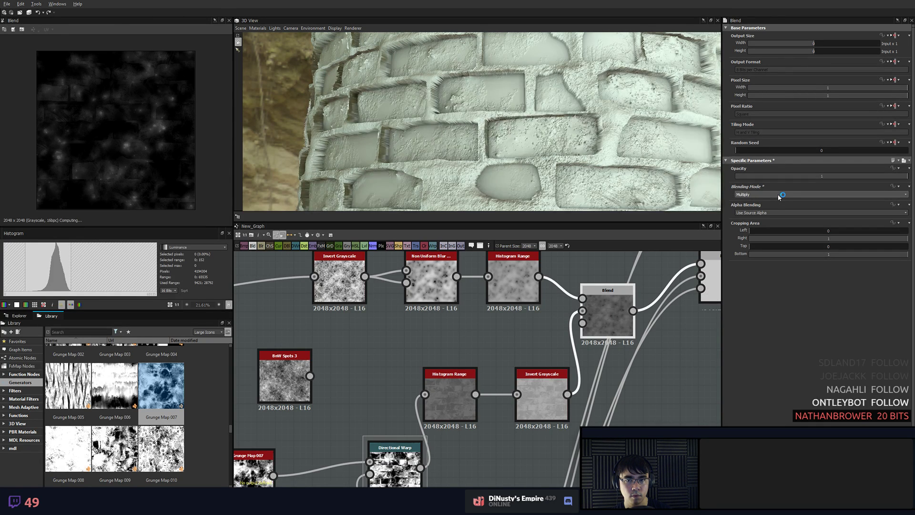
{"action": "scroll", "coordinate": [779, 195], "scroll_direction": "down", "scroll_amount": 1}
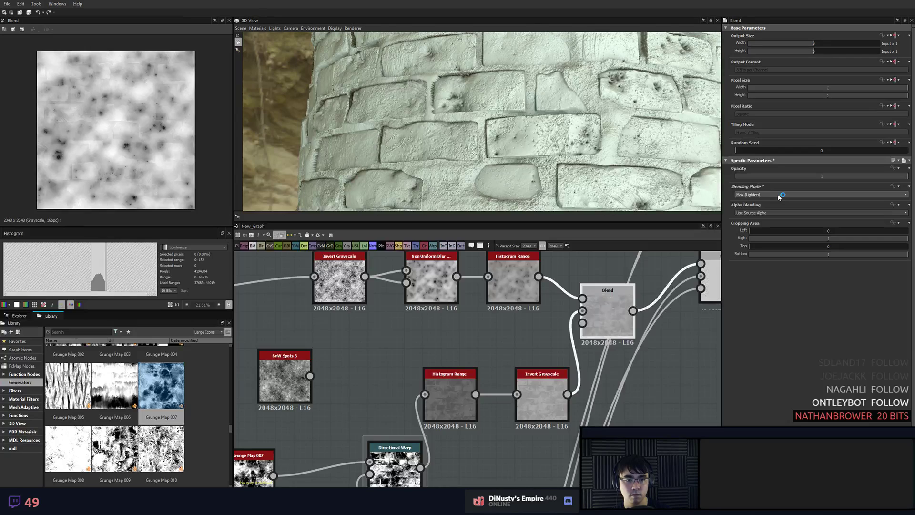
{"action": "scroll", "coordinate": [779, 195], "scroll_direction": "down", "scroll_amount": 1}
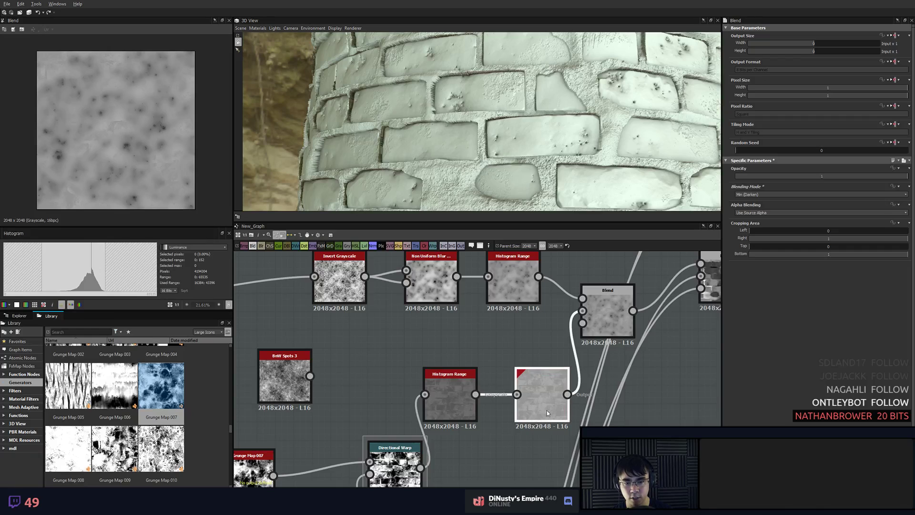
- Delete the Invert Grayscale node before the noise Blend's background input and set the Histogram Range to a range of 0.19 and a position of 0.97
{"action": "key", "text": "Delete"}
{"action": "left_click", "coordinate": [609, 312]}
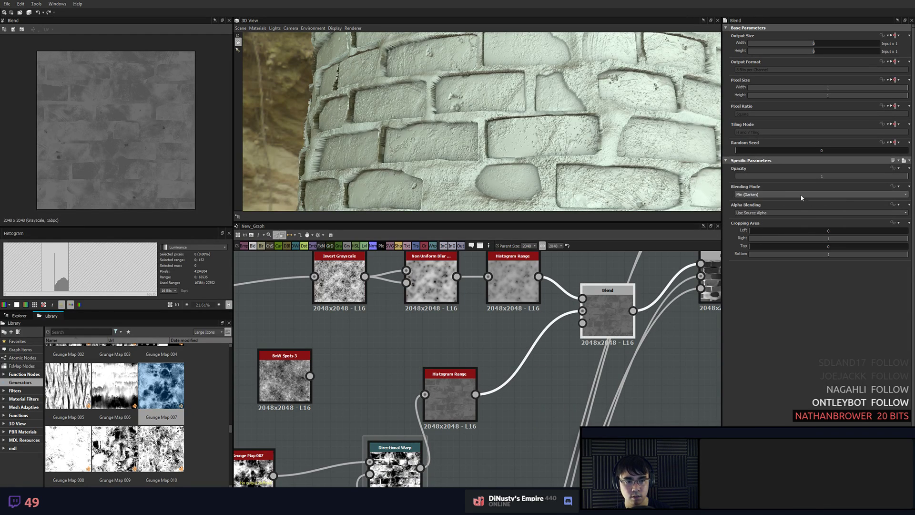
{"action": "left_click", "coordinate": [453, 397]}
{"action": "mouse_move", "coordinate": [826, 185]}
{"action": "left_mouse_down"}
{"action": "mouse_move", "coordinate": [852, 184]}
{"action": "mouse_move", "coordinate": [812, 184]}
{"action": "left_mouse_up"}
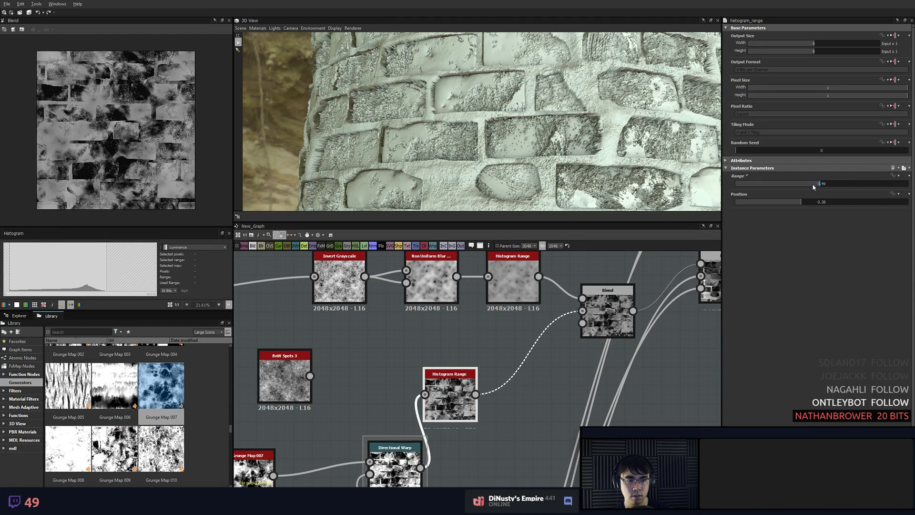
{"action": "left_click_drag", "start_coordinate": [879, 201], "coordinate": [873, 202]}
{"action": "left_click_drag", "start_coordinate": [815, 184], "coordinate": [768, 184]}
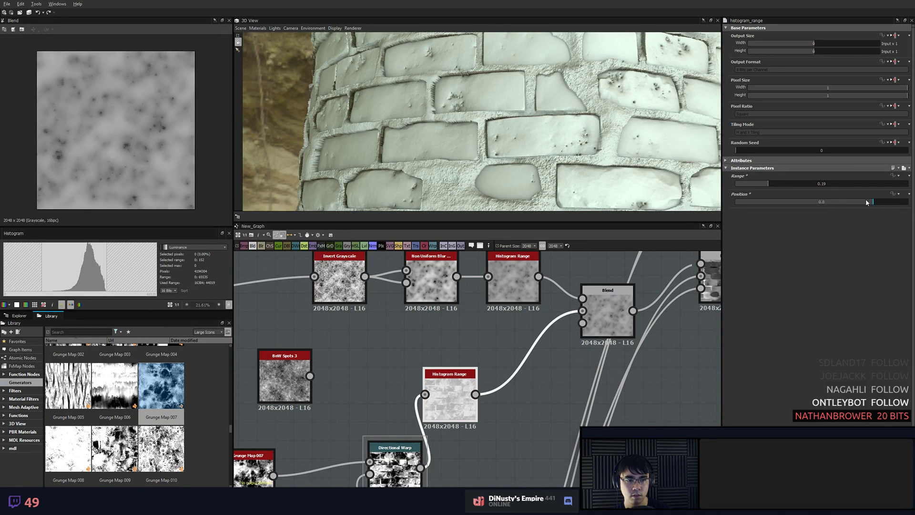
{"action": "left_click_drag", "start_coordinate": [866, 200], "coordinate": [903, 206]}
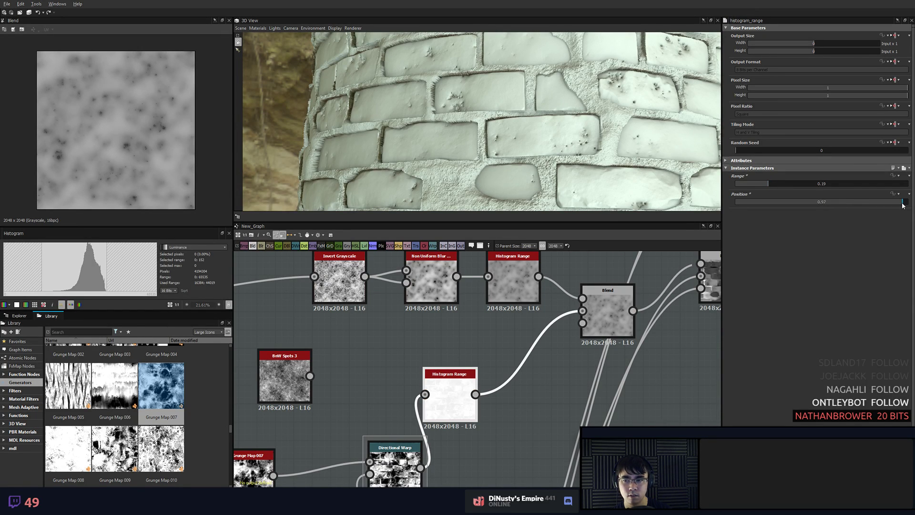
- Try the Divide blending mode on the noise Blend and settle on Overlay
{"action": "left_click", "coordinate": [608, 305]}
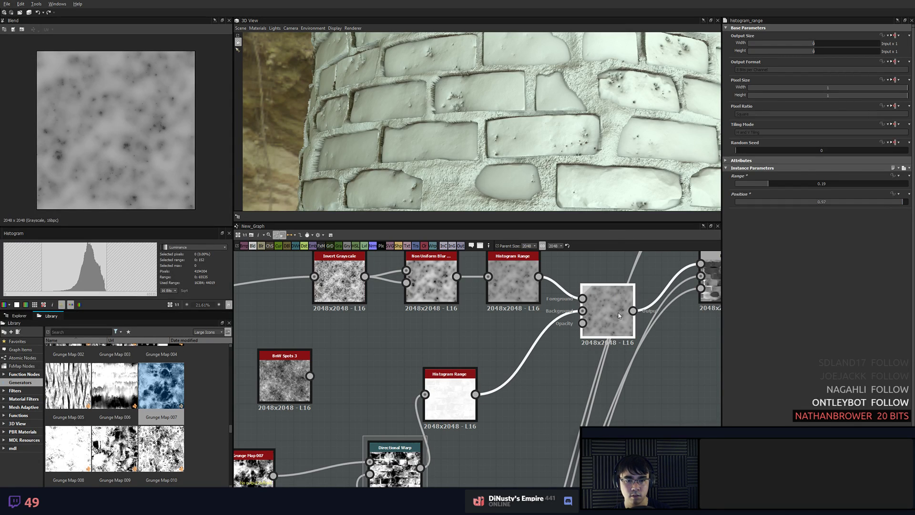
{"action": "scroll", "coordinate": [759, 197], "scroll_direction": "down", "scroll_amount": 2}
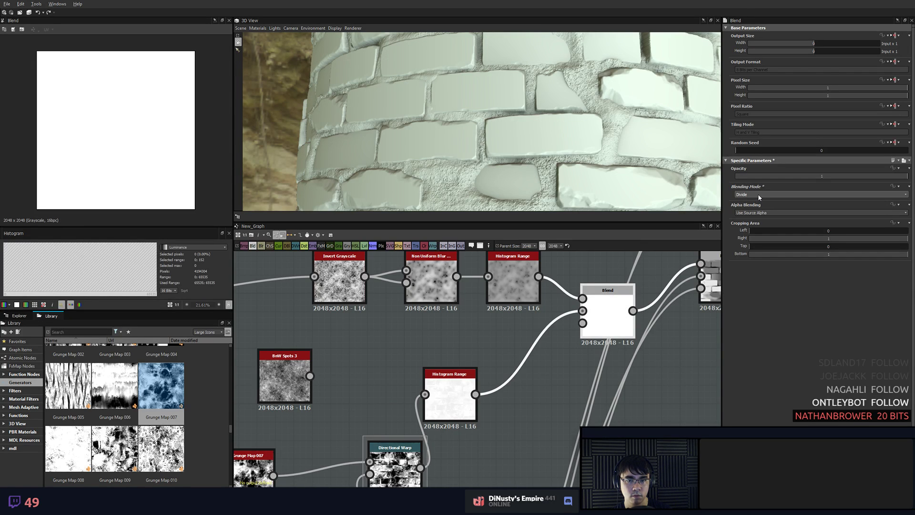
{"action": "double_click", "coordinate": [450, 396]}
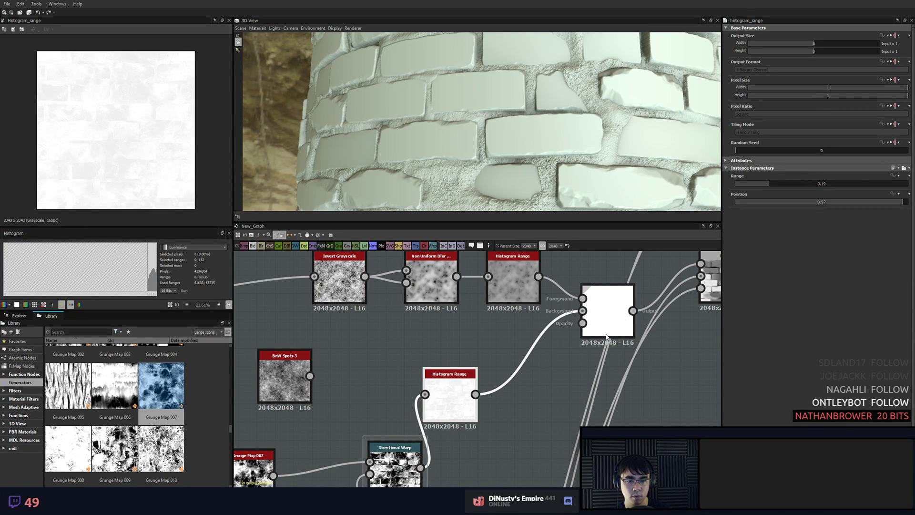
{"action": "double_click", "coordinate": [606, 336]}
{"action": "left_click", "coordinate": [760, 195]}
{"action": "left_click", "coordinate": [760, 198]}
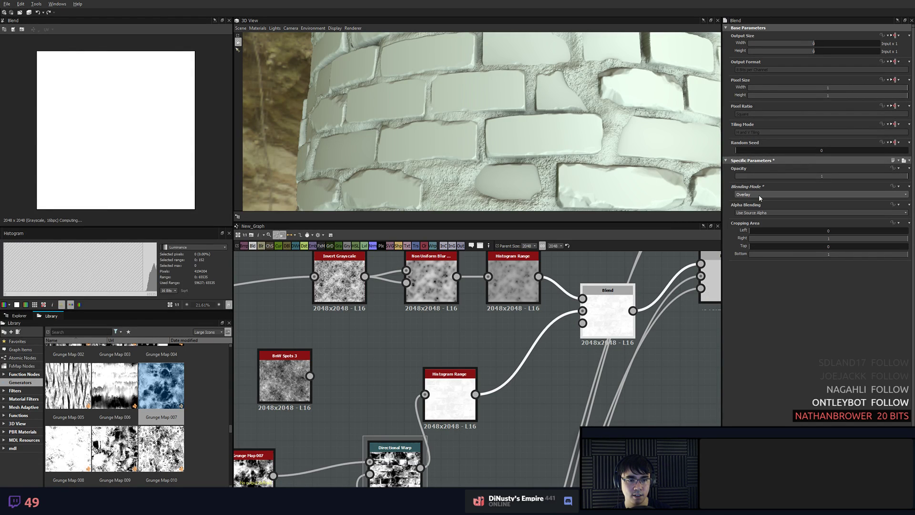
- Shift the warped grunge's Histogram Range node closer to the noise Blend and set its range to 0.05 and its position to about 0.99
{"action": "left_click_drag", "start_coordinate": [451, 409], "coordinate": [469, 408]}
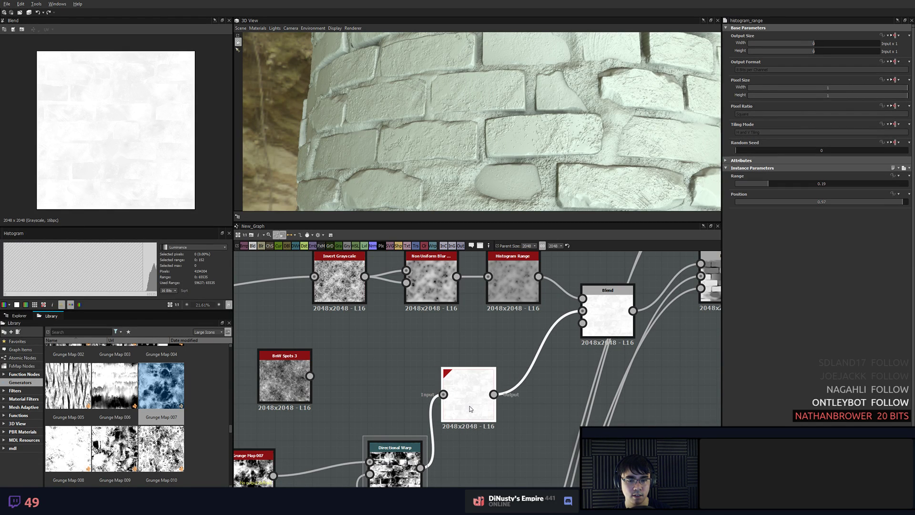
{"action": "left_click", "coordinate": [753, 184]}
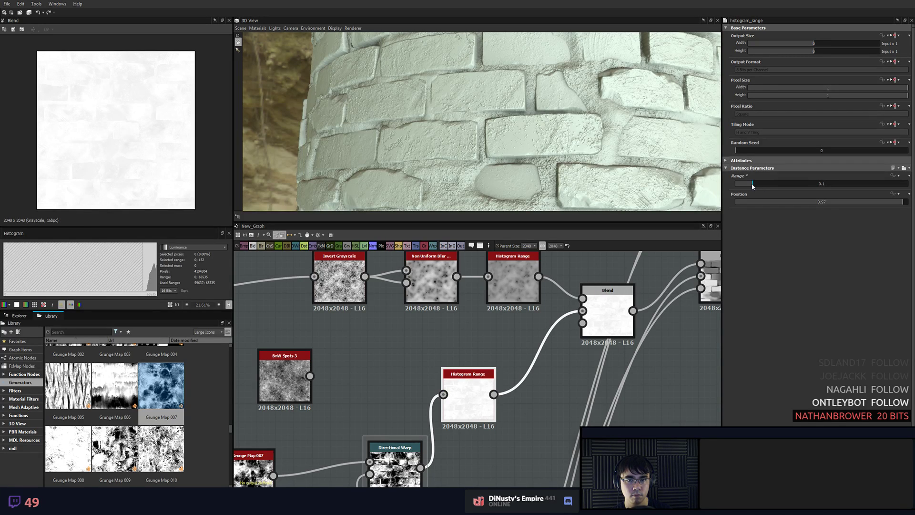
{"action": "left_click_drag", "start_coordinate": [753, 185], "coordinate": [741, 186]}
{"action": "left_click", "coordinate": [743, 184]}
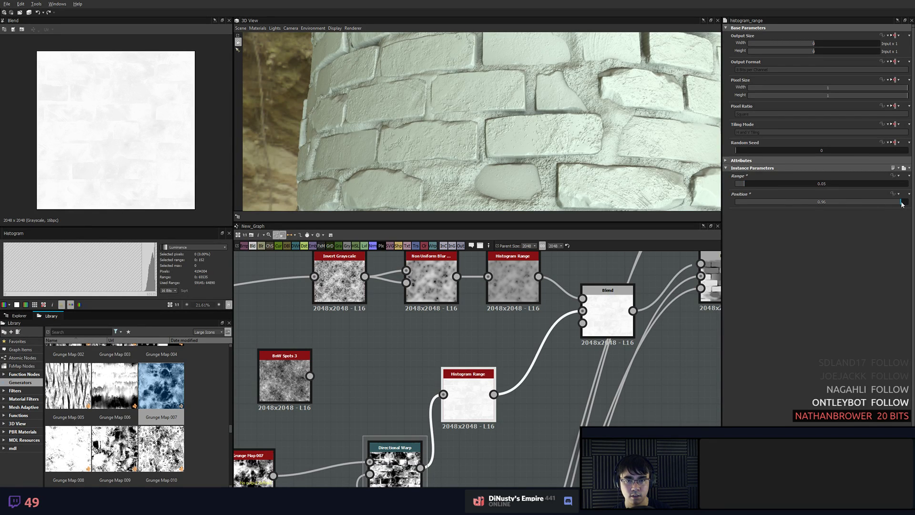
{"action": "mouse_move", "coordinate": [902, 204]}
{"action": "left_mouse_down"}
{"action": "mouse_move", "coordinate": [887, 205]}
{"action": "mouse_move", "coordinate": [906, 204]}
{"action": "left_mouse_up"}
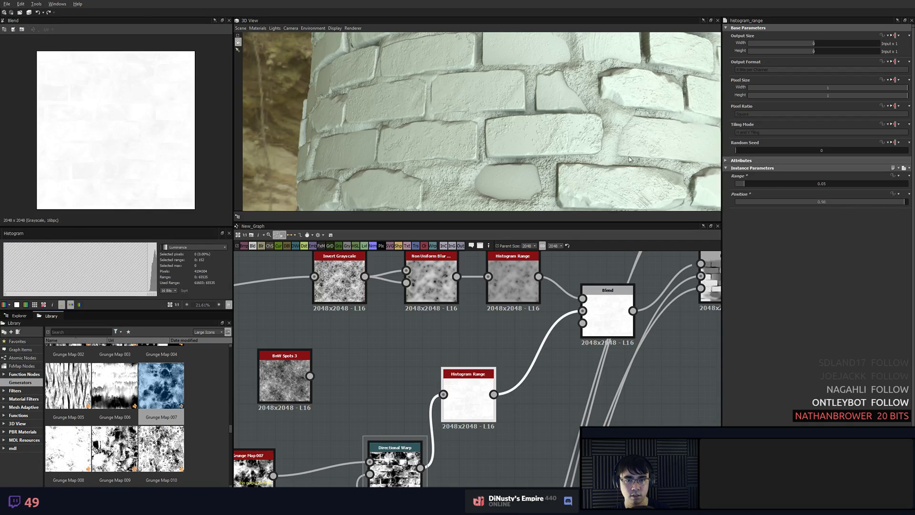
{"action": "left_click_drag", "start_coordinate": [629, 159], "coordinate": [908, 204]}
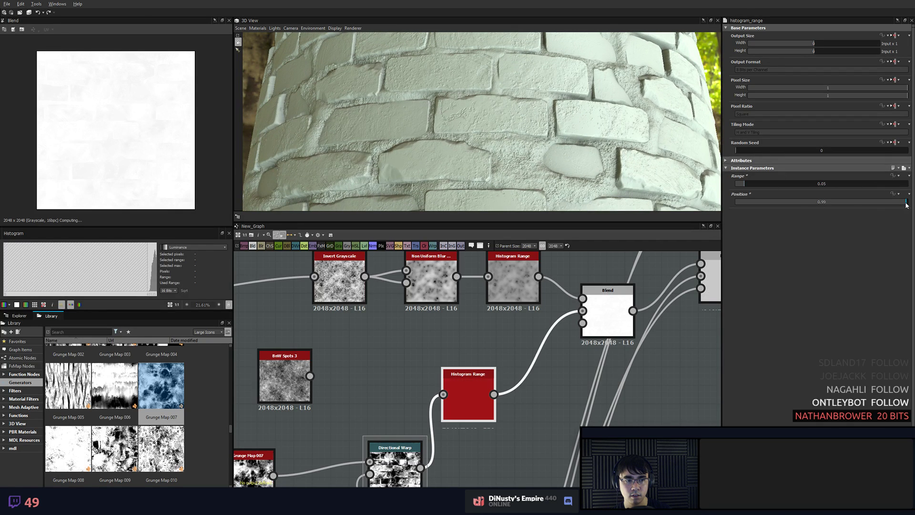
- Swap the noise Blend's foreground and background inputs and try blending modes including Add (Linear Dodge) and Multiply, ending on Max (Lighten)
{"action": "middle_click_drag", "start_coordinate": [616, 260], "coordinate": [511, 322]}
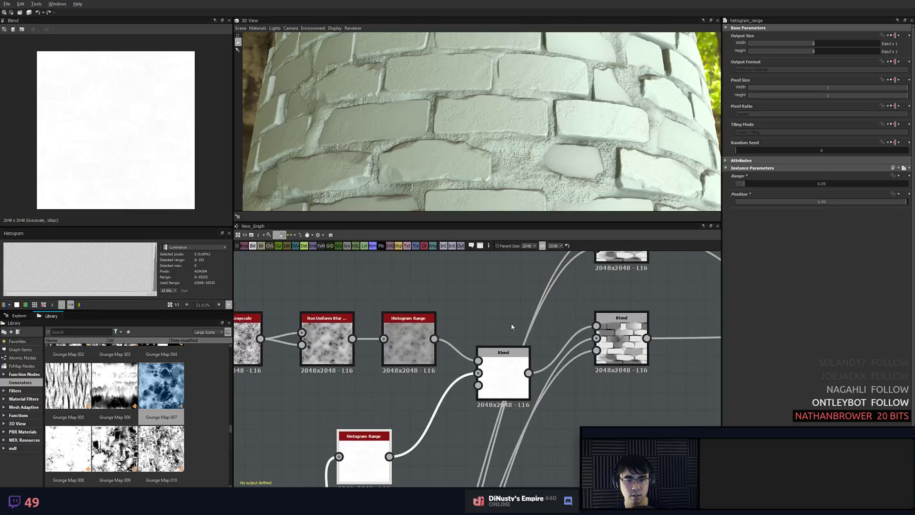
{"action": "left_click", "coordinate": [510, 380]}
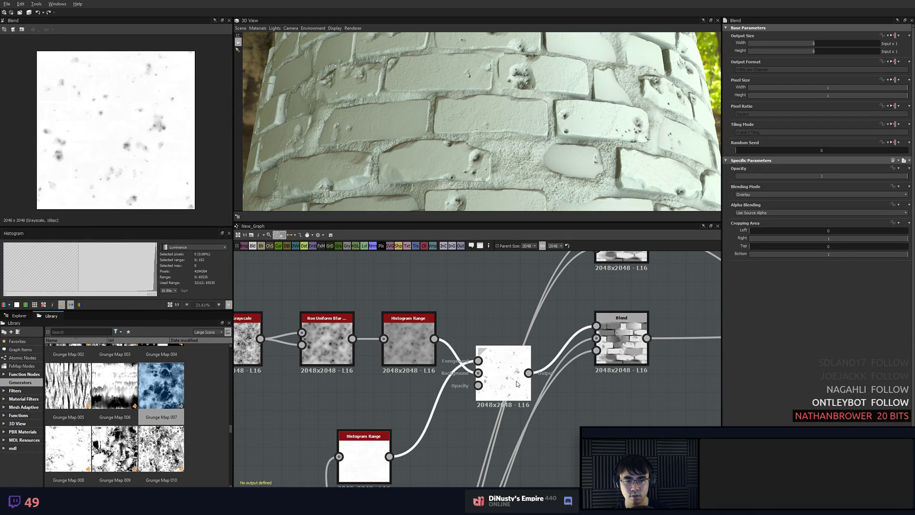
{"action": "left_click_drag", "start_coordinate": [885, 178], "coordinate": [870, 176]}
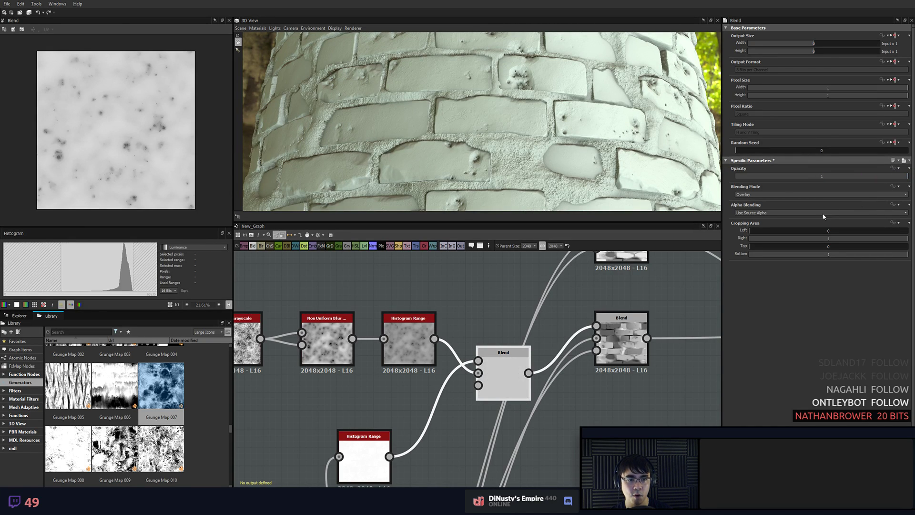
{"action": "left_click", "coordinate": [810, 194]}
{"action": "left_click", "coordinate": [779, 200]}
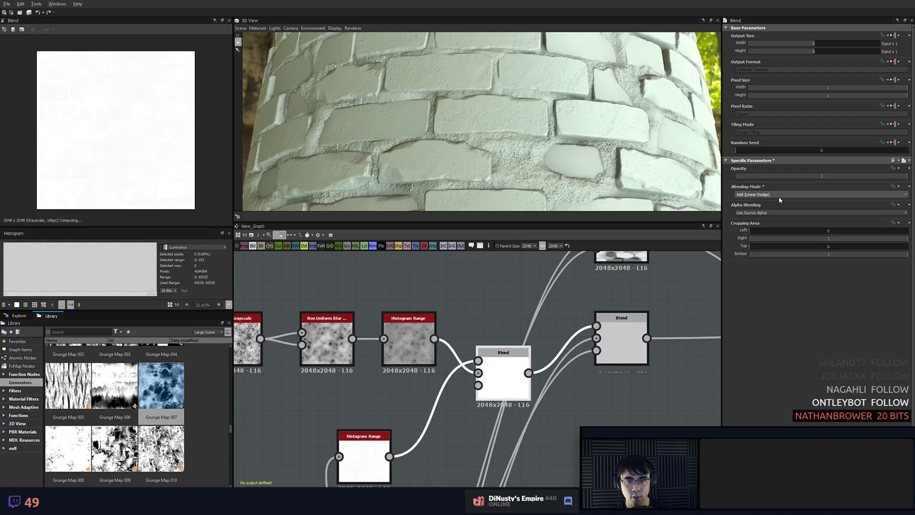
{"action": "key", "text": "Down"}
{"action": "key", "text": "Down"}
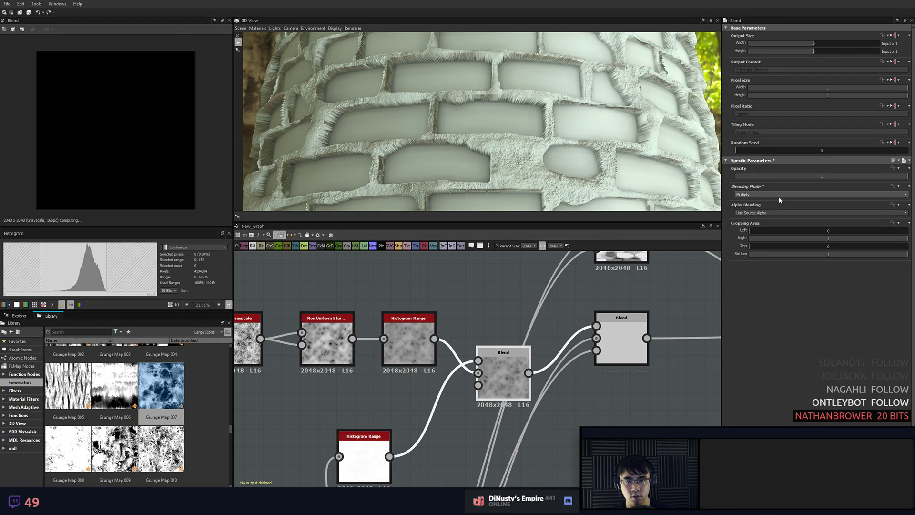
{"action": "scroll", "coordinate": [780, 199], "scroll_direction": "down", "scroll_amount": 2}
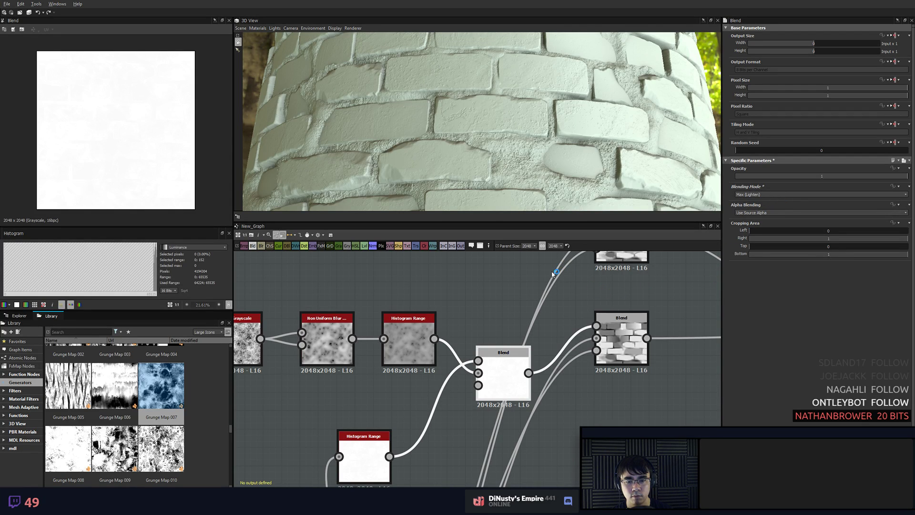
- Set the warped grunge's Histogram Range to a range of 0.17 and a position of 0.65
{"action": "left_click", "coordinate": [379, 452]}
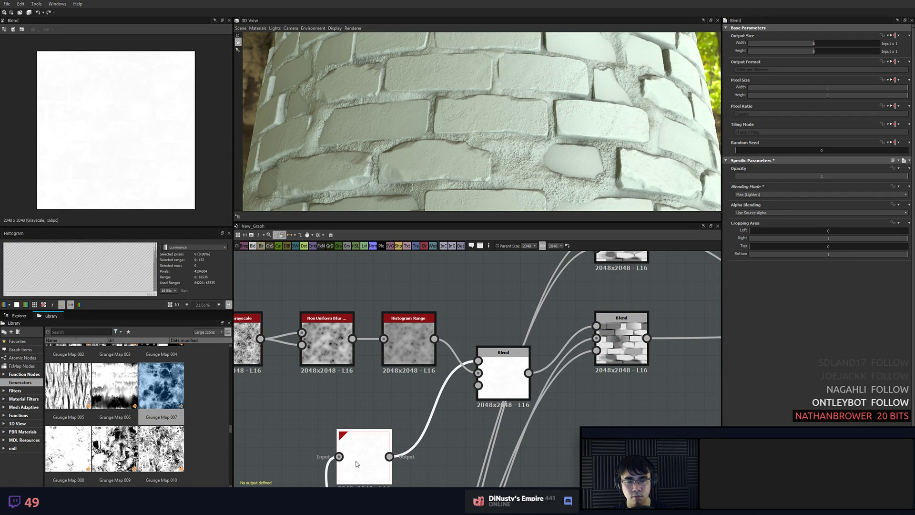
{"action": "left_click_drag", "start_coordinate": [786, 185], "coordinate": [762, 182]}
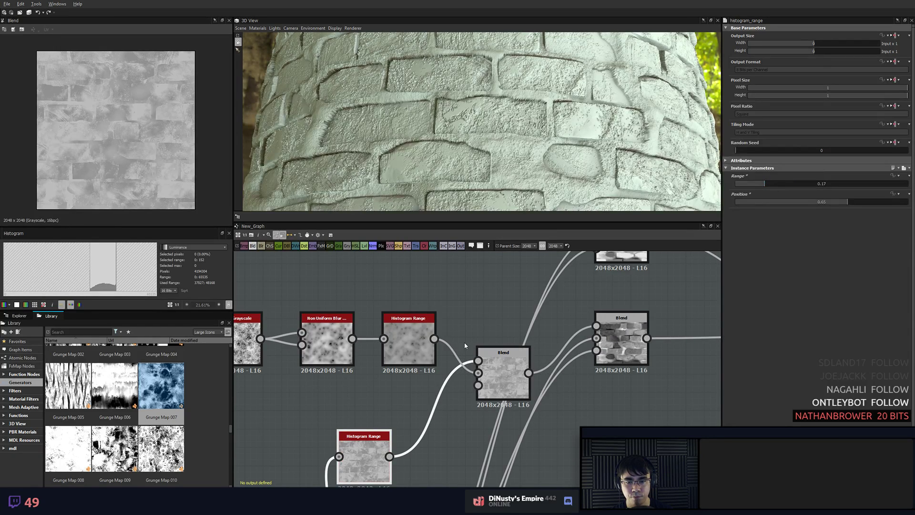
- Shift the noise Blend slightly, test its inputs in both orders and change its blending mode to Min (Darken)
{"action": "left_click_drag", "start_coordinate": [493, 377], "coordinate": [496, 364]}
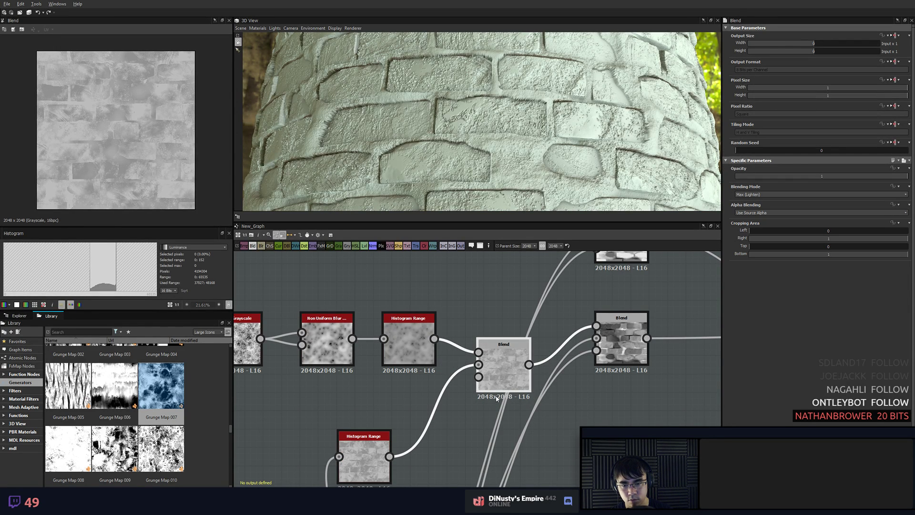
{"action": "left_click", "coordinate": [459, 375]}
{"action": "left_click", "coordinate": [508, 369]}
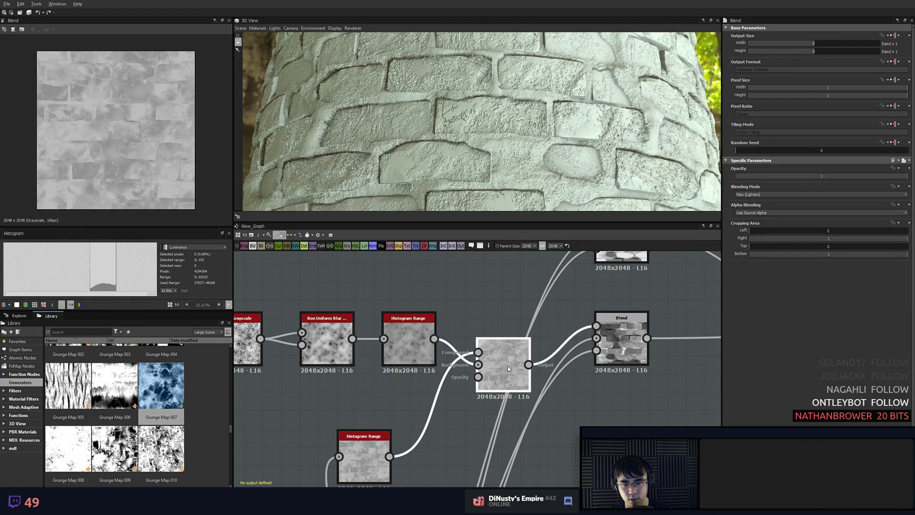
{"action": "left_click", "coordinate": [782, 194]}
{"action": "left_click", "coordinate": [782, 201]}
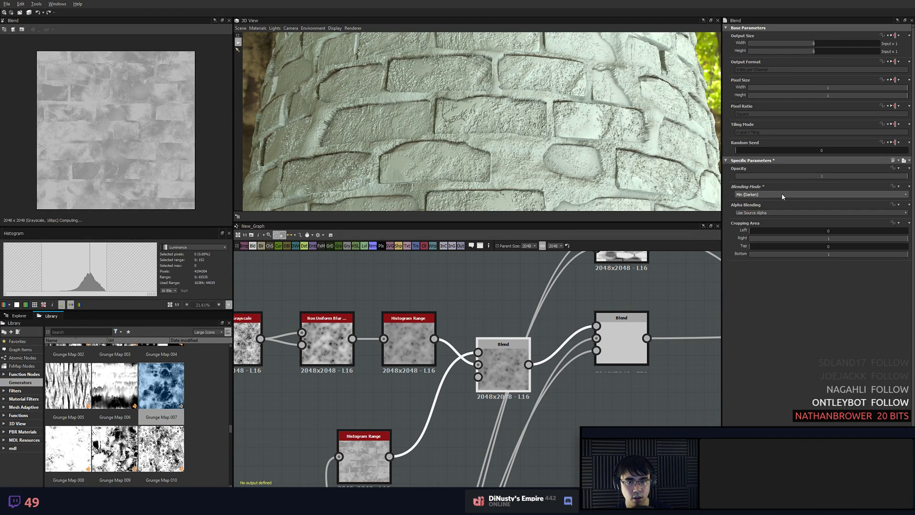
- Narrow the range of the warped grunge's Histogram Range and reselect the noise Blend
{"action": "left_click", "coordinate": [368, 459]}
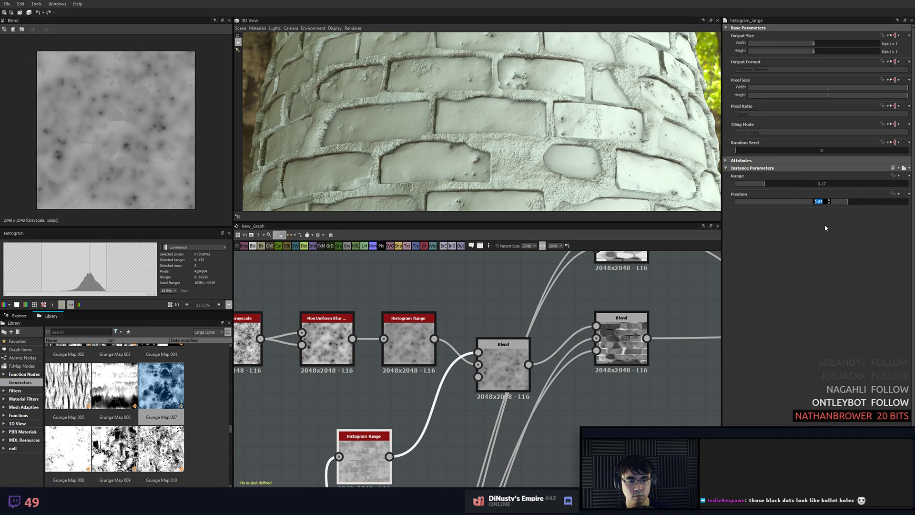
{"action": "left_click_drag", "start_coordinate": [764, 183], "coordinate": [739, 183]}
{"action": "left_click", "coordinate": [511, 381]}
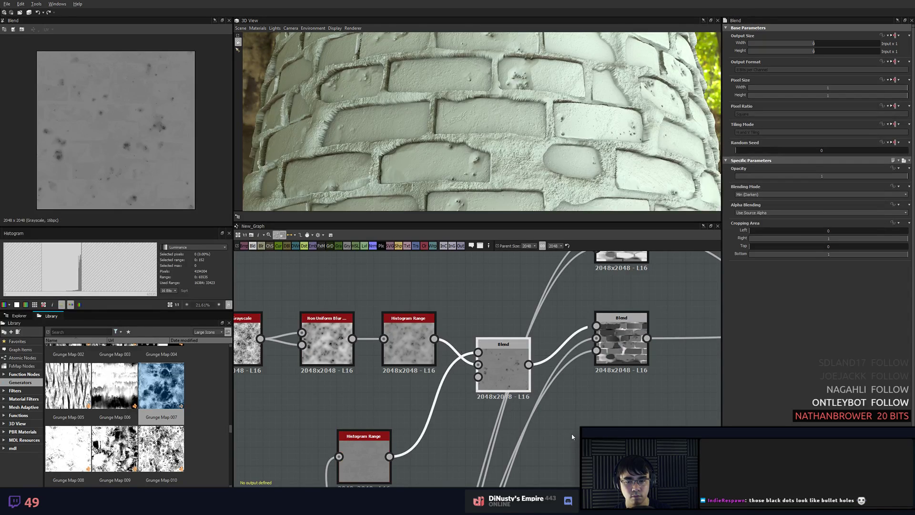
- Try raising the position of the Histogram Range after the Non Uniform Blur to about 0.79
{"action": "scroll", "coordinate": [569, 436], "scroll_direction": "up", "scroll_amount": 3}
{"action": "left_click", "coordinate": [418, 303]}
{"action": "middle_click_drag", "start_coordinate": [419, 305], "coordinate": [457, 370]}
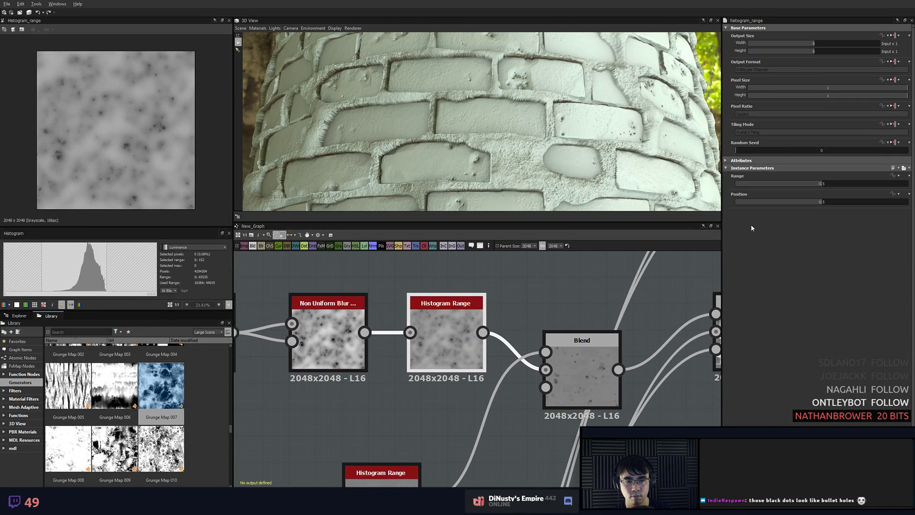
{"action": "left_click_drag", "start_coordinate": [823, 201], "coordinate": [875, 205]}
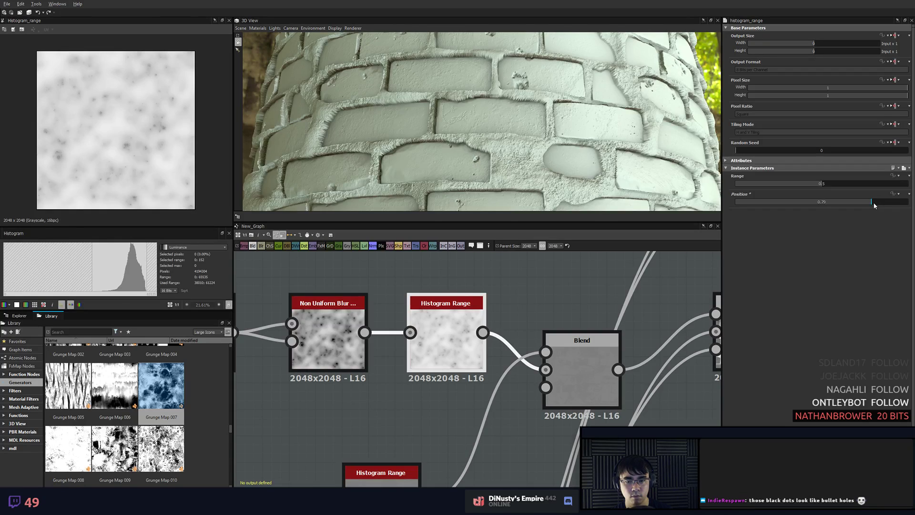
- Undo the position change and the preceding edits to the noise Blend and the warped grunge's Histogram Range
{"action": "key", "text": "ctrl+z"}
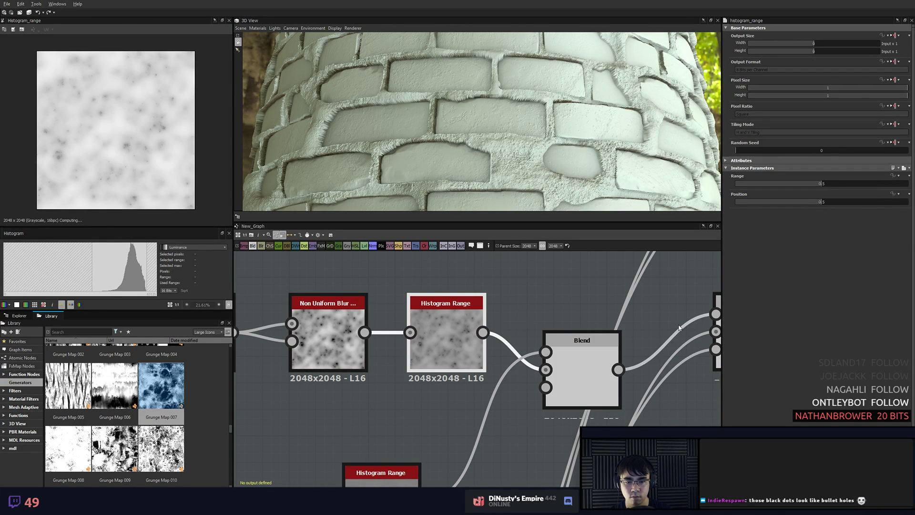
{"action": "scroll", "coordinate": [576, 281], "scroll_direction": "down", "scroll_amount": 2}
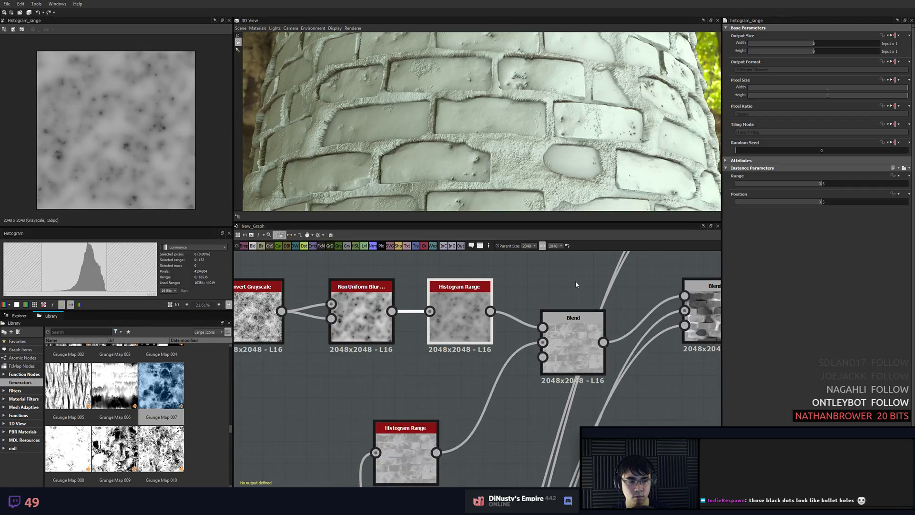
{"action": "key", "text": "ctrl+z"}
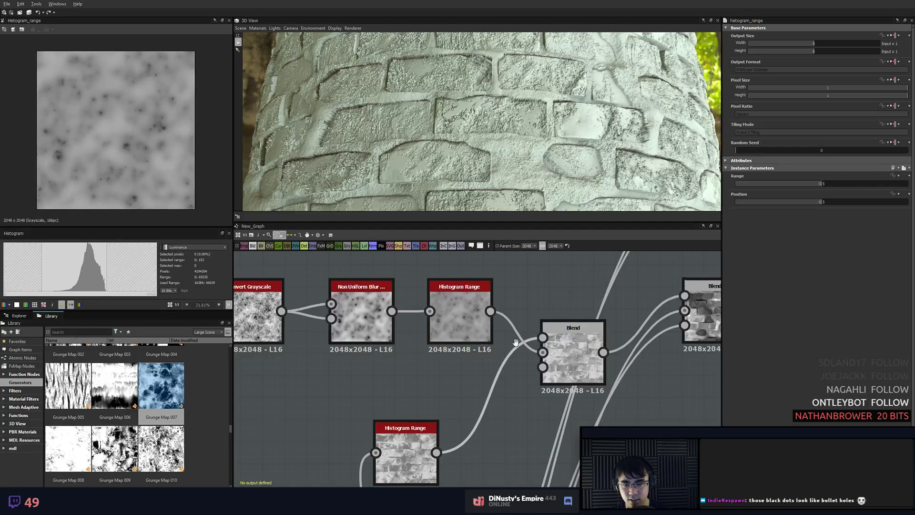
- Reposition the warped grunge's Histogram Range node, swap the noise Blend's inputs back and preview the Blend
{"action": "scroll", "coordinate": [577, 294], "scroll_direction": "down", "scroll_amount": 2}
{"action": "middle_click_drag", "start_coordinate": [485, 384], "coordinate": [532, 359]}
{"action": "left_click_drag", "start_coordinate": [520, 331], "coordinate": [551, 362]}
{"action": "left_click", "coordinate": [551, 361]}
{"action": "middle_click_drag", "start_coordinate": [551, 362], "coordinate": [519, 412]}
{"action": "left_click", "coordinate": [594, 305]}
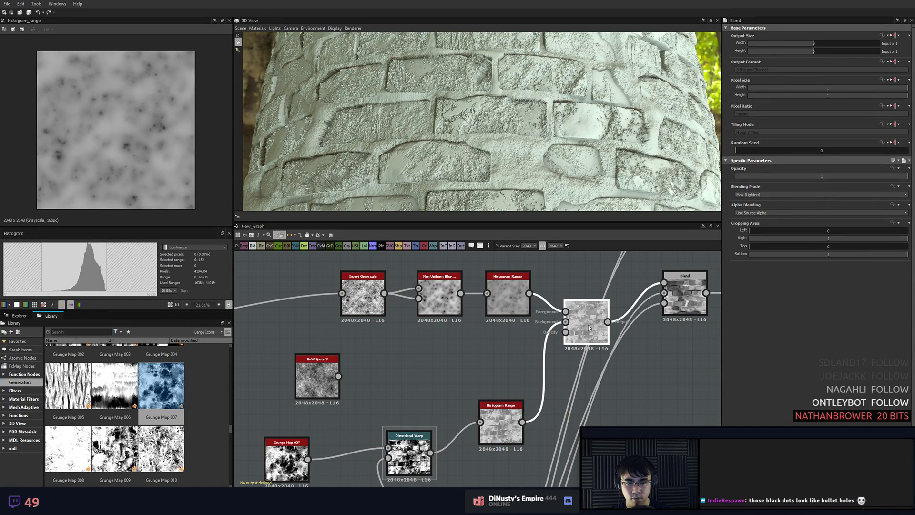
{"action": "double_click", "coordinate": [574, 330]}
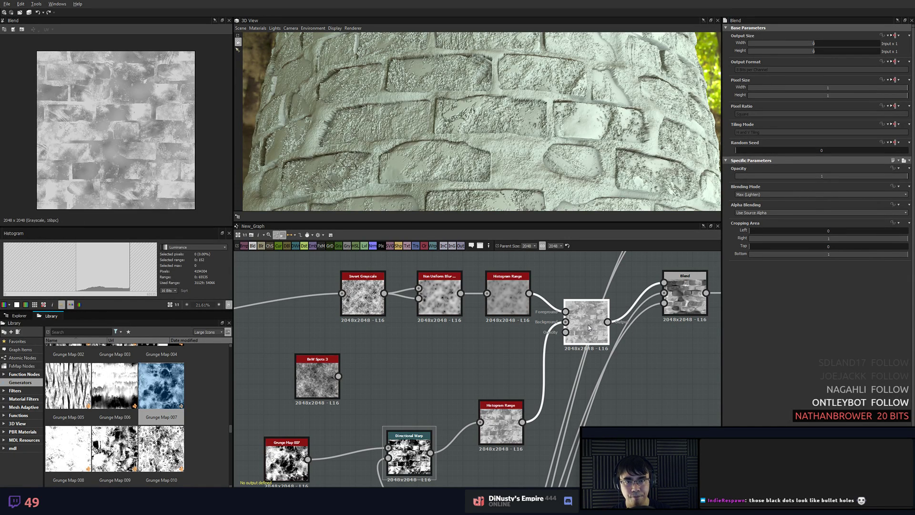
- Try an opacity of 0.04 on the noise Blend, set its blending mode to Overlay and restore the opacity to 1
{"action": "left_click", "coordinate": [753, 176]}
{"action": "left_click_drag", "start_coordinate": [753, 177], "coordinate": [743, 177]}
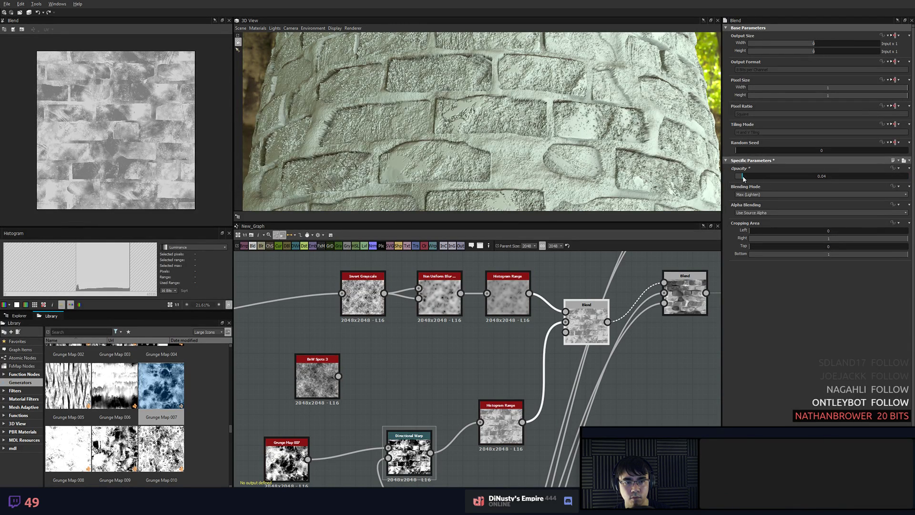
{"action": "left_click", "coordinate": [748, 194]}
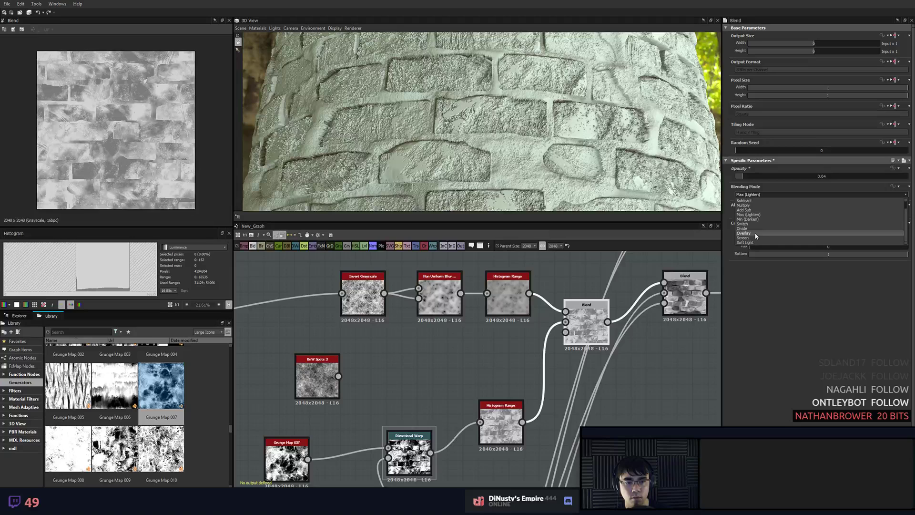
{"action": "left_click", "coordinate": [761, 233]}
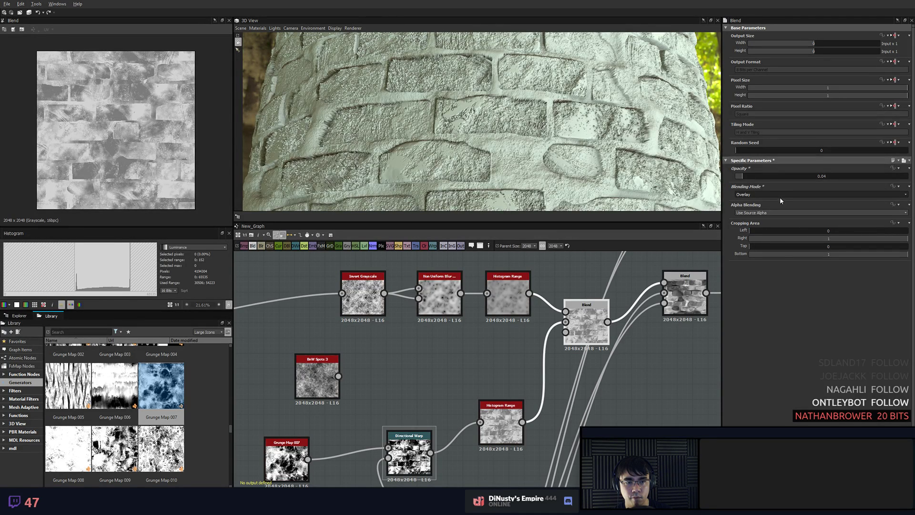
{"action": "left_click_drag", "start_coordinate": [741, 176], "coordinate": [907, 175]}
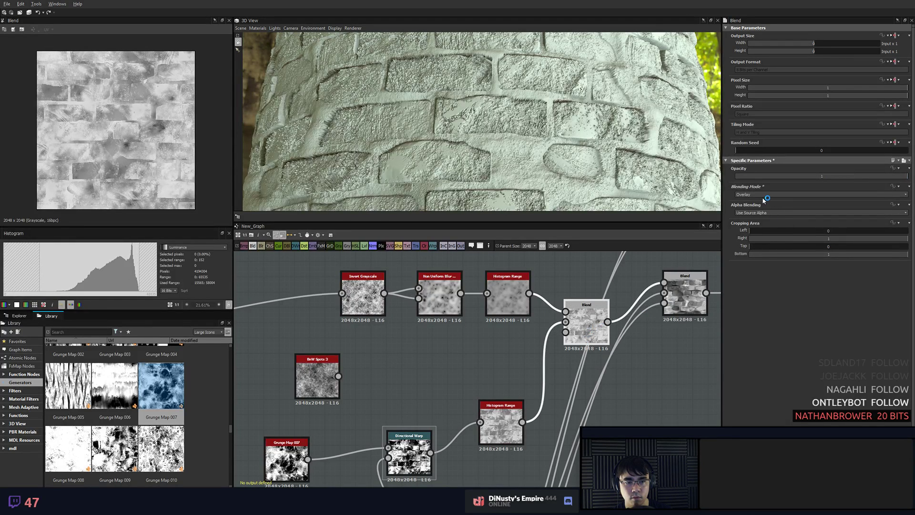
- Set the warped grunge's Histogram Range to a range of 0.09 and a position of 0.9
{"action": "left_click", "coordinate": [504, 433]}
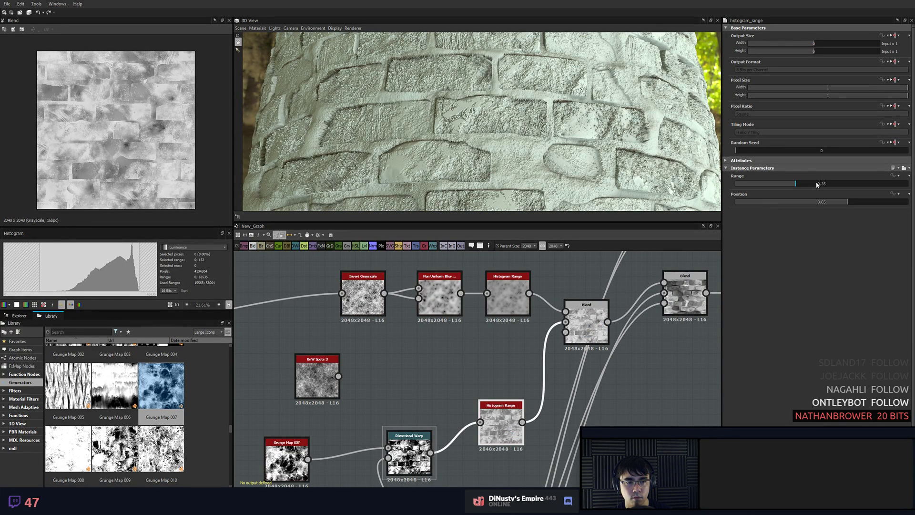
{"action": "left_click_drag", "start_coordinate": [817, 185], "coordinate": [751, 186]}
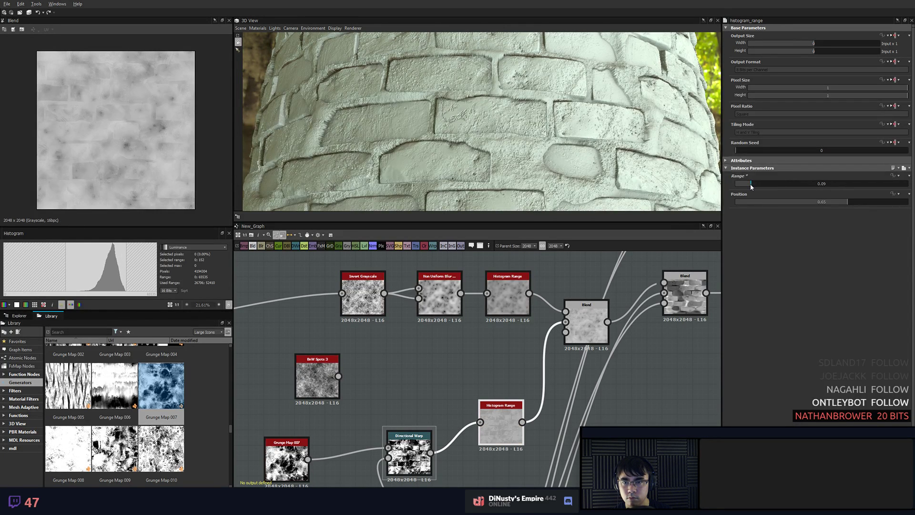
{"action": "middle_click_drag", "start_coordinate": [568, 378], "coordinate": [671, 338]}
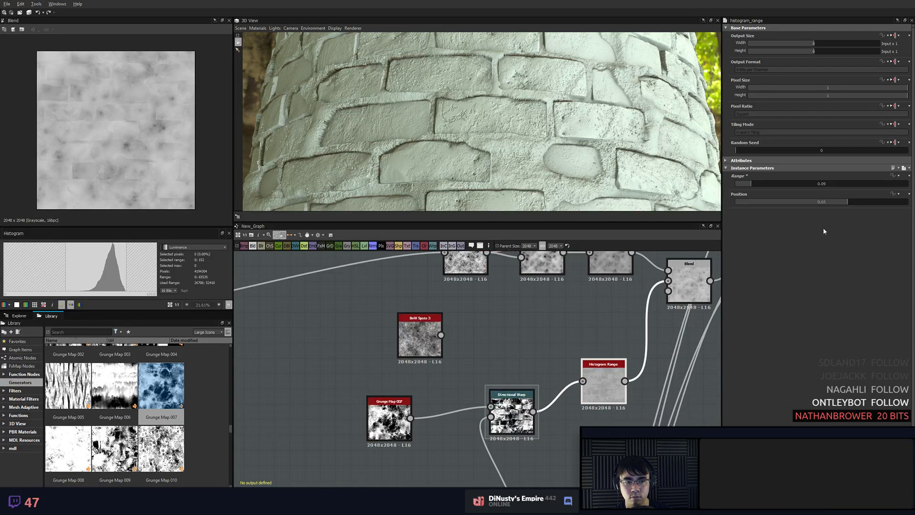
{"action": "left_click_drag", "start_coordinate": [831, 202], "coordinate": [892, 204]}
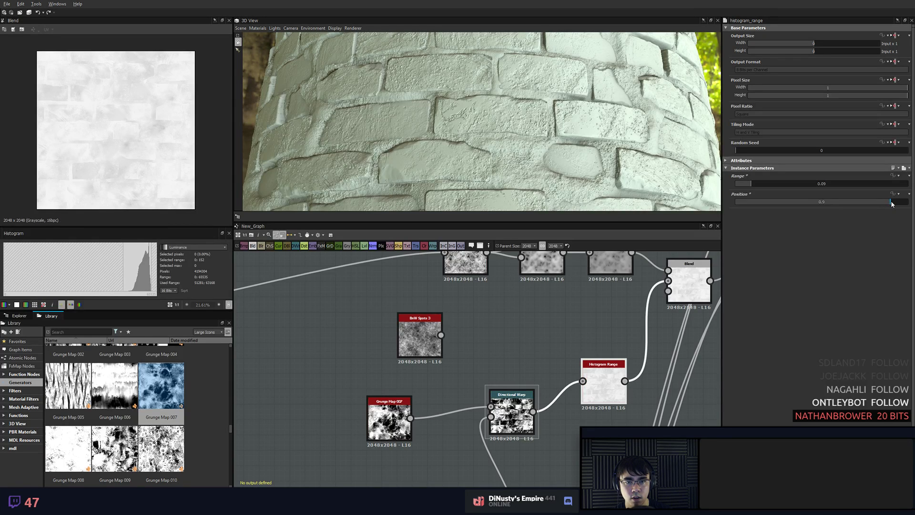
- Locate the source Height bitmap in the graph, preview it and examine its brick shapes up close
{"action": "middle_click_drag", "start_coordinate": [532, 350], "coordinate": [525, 397]}
{"action": "scroll", "coordinate": [525, 397], "scroll_direction": "down", "scroll_amount": 2}
{"action": "middle_click_drag", "start_coordinate": [564, 374], "coordinate": [860, 356]}
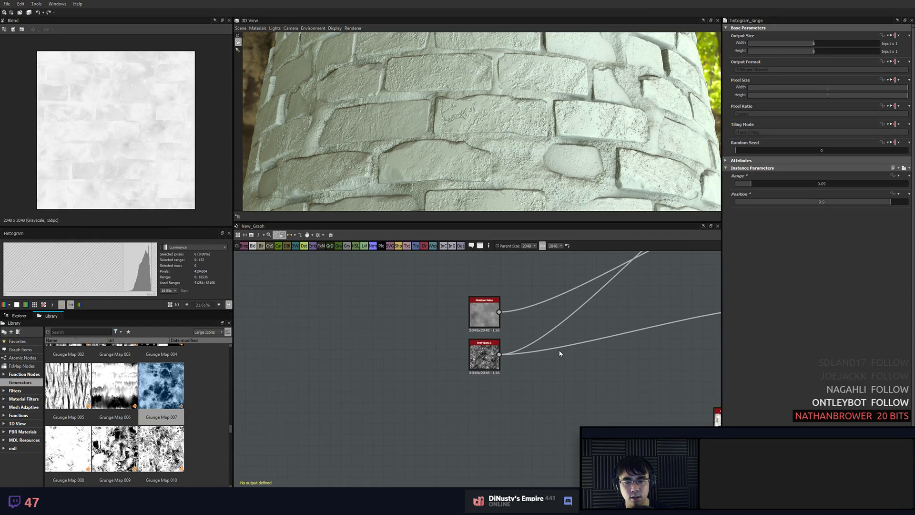
{"action": "scroll", "coordinate": [550, 350], "scroll_direction": "up", "scroll_amount": 3}
{"action": "scroll", "coordinate": [542, 347], "scroll_direction": "down", "scroll_amount": 3}
{"action": "middle_click_drag", "start_coordinate": [581, 291], "coordinate": [476, 293]}
{"action": "middle_click_drag", "start_coordinate": [572, 467], "coordinate": [597, 258]}
{"action": "scroll", "coordinate": [582, 377], "scroll_direction": "up", "scroll_amount": 2}
{"action": "scroll", "coordinate": [582, 376], "scroll_direction": "up", "scroll_amount": 1}
{"action": "double_click", "coordinate": [532, 276]}
{"action": "scroll", "coordinate": [134, 168], "scroll_direction": "up", "scroll_amount": 4}
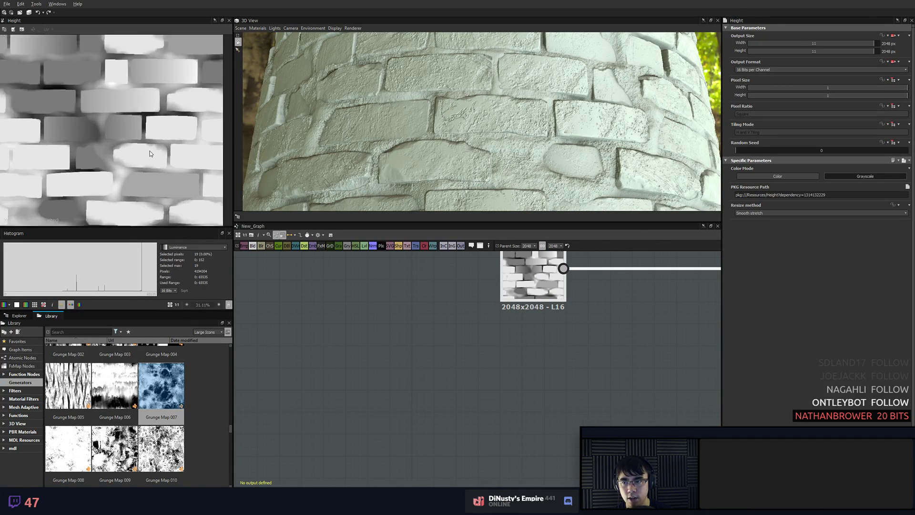
{"action": "scroll", "coordinate": [134, 171], "scroll_direction": "down", "scroll_amount": 2}
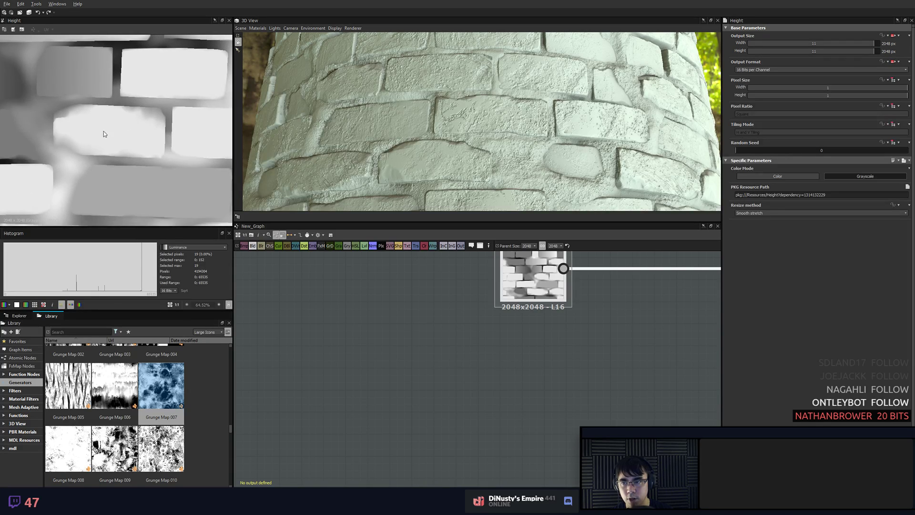
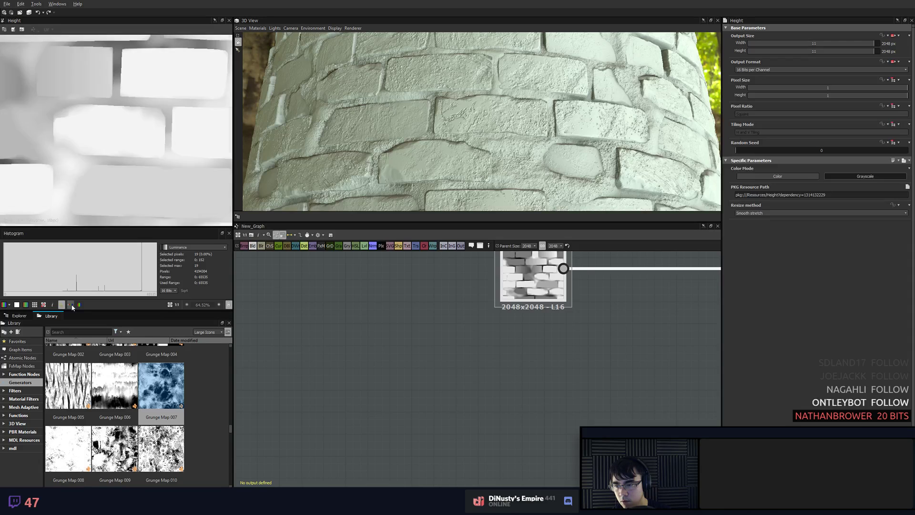
- Toggle the 2D preview's display options and examine the whole Height map's tones
{"action": "left_click", "coordinate": [70, 305]}
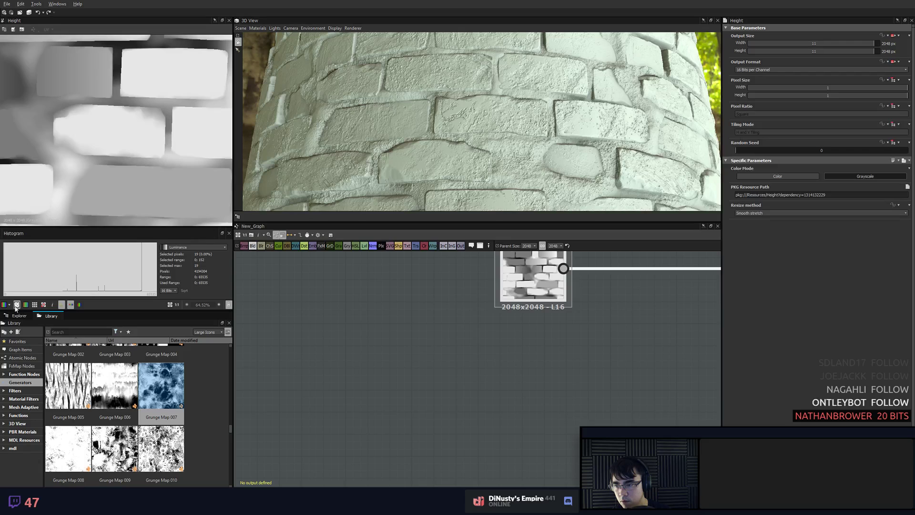
{"action": "scroll", "coordinate": [79, 190], "scroll_direction": "down", "scroll_amount": 7}
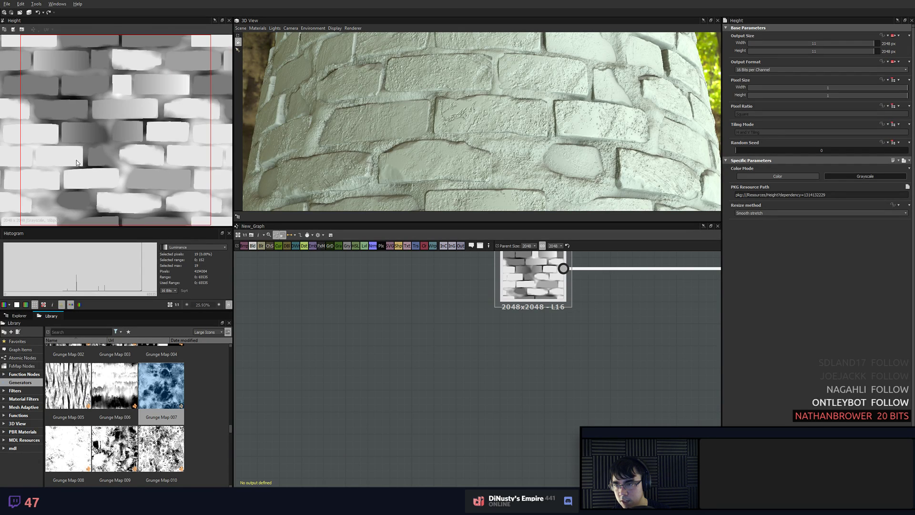
{"action": "scroll", "coordinate": [82, 177], "scroll_direction": "up", "scroll_amount": 1}
{"action": "left_click", "coordinate": [43, 305]}
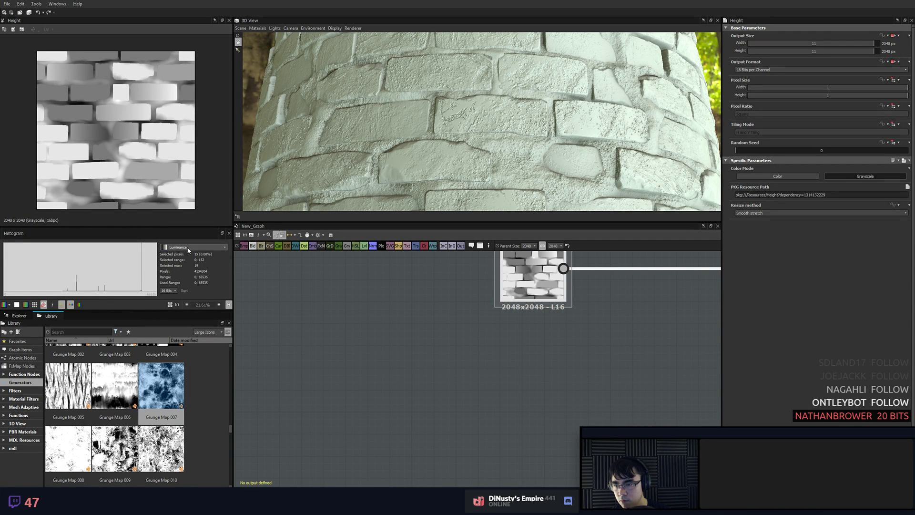
- Show the pixel information readout for the 2D preview and insert a Levels node between the Height bitmap and Blur HQ Grayscale
{"action": "left_click", "coordinate": [53, 304]}
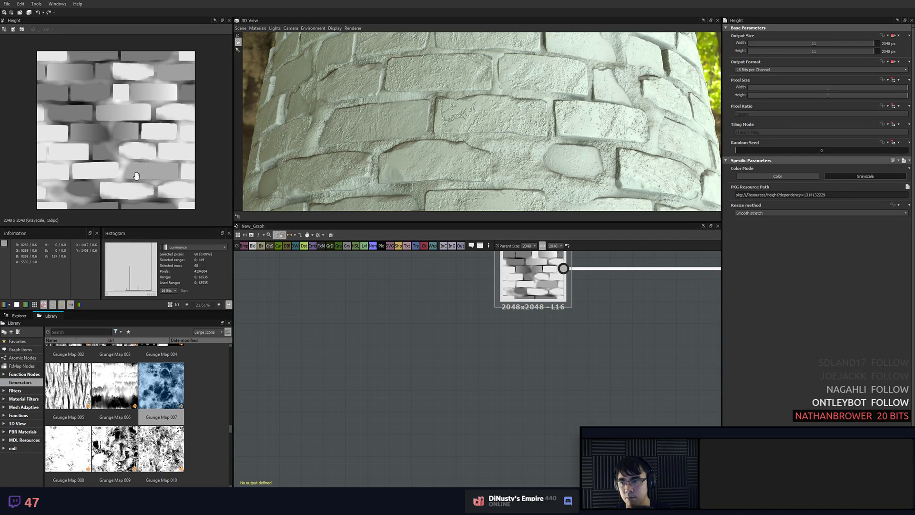
{"action": "middle_click_drag", "start_coordinate": [353, 313], "coordinate": [360, 346]}
{"action": "scroll", "coordinate": [361, 345], "scroll_direction": "down", "scroll_amount": 2}
{"action": "key", "text": "space"}
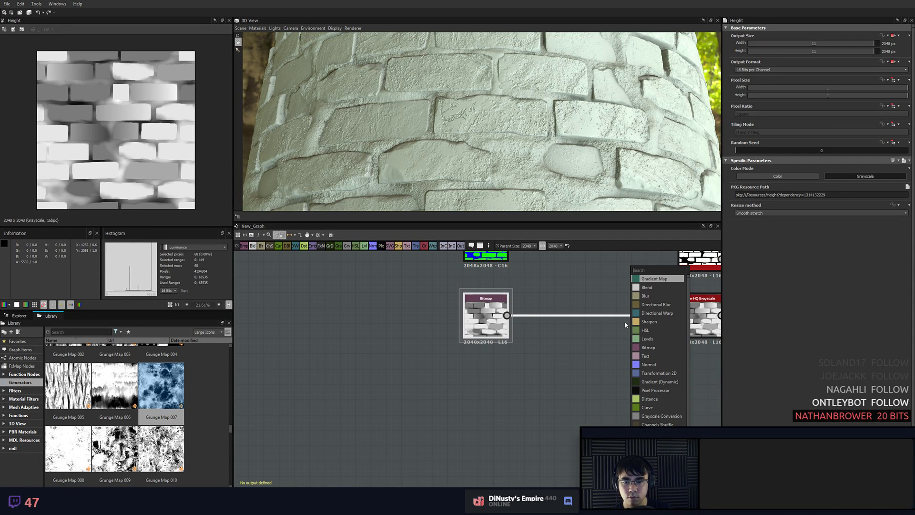
{"action": "type", "text": "hist"}
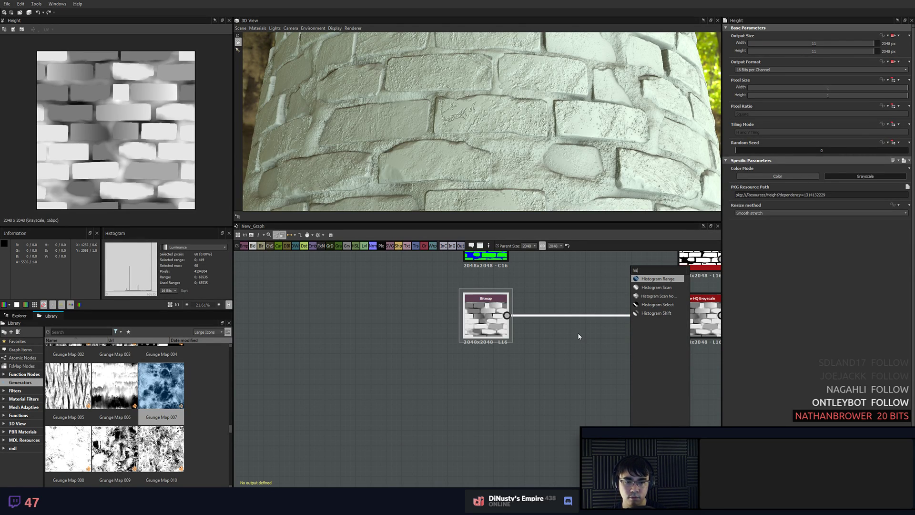
{"action": "key", "text": "BackSpace"}
{"action": "key", "text": "BackSpace"}
{"action": "key", "text": "BackSpace"}
{"action": "key", "text": "BackSpace"}
{"action": "key", "text": "Escape"}
{"action": "key", "text": "l"}
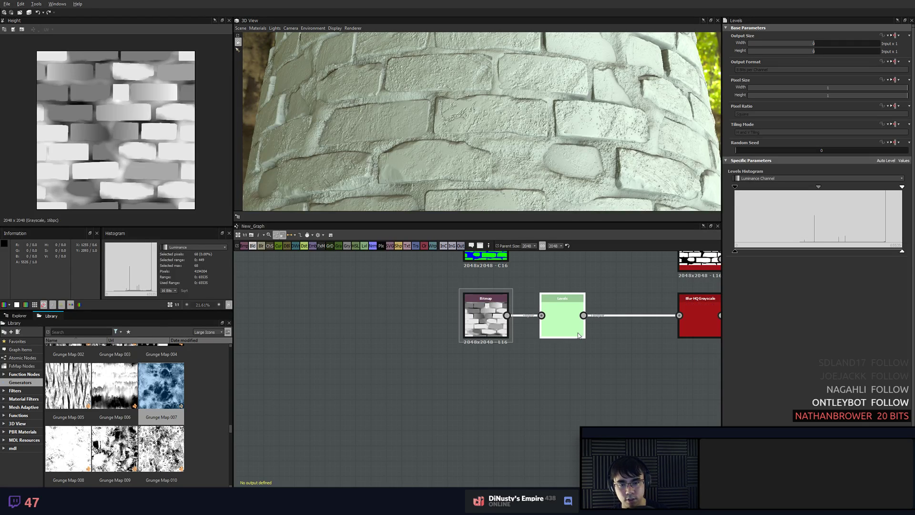
- Lower the Levels node's output white level slightly to dim the brightest height tones, and preview the blurred height
{"action": "double_click", "coordinate": [578, 334]}
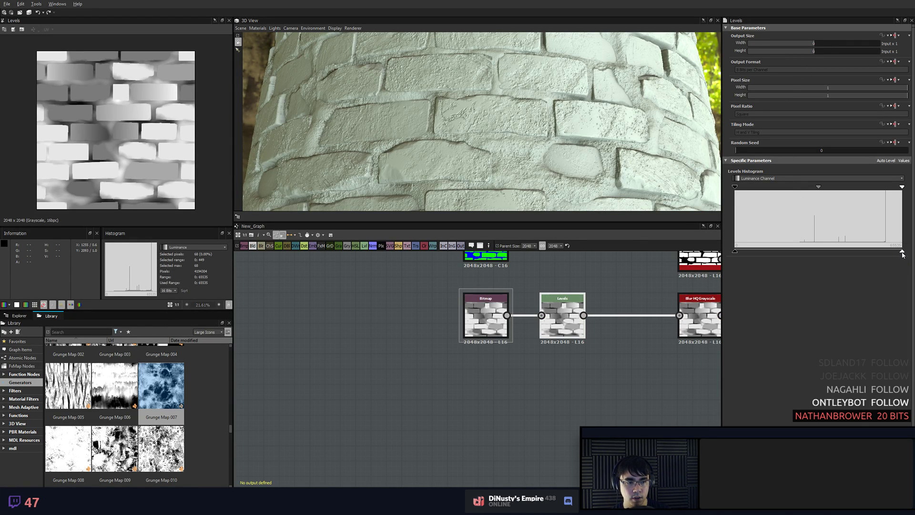
{"action": "left_click_drag", "start_coordinate": [902, 251], "coordinate": [885, 251]}
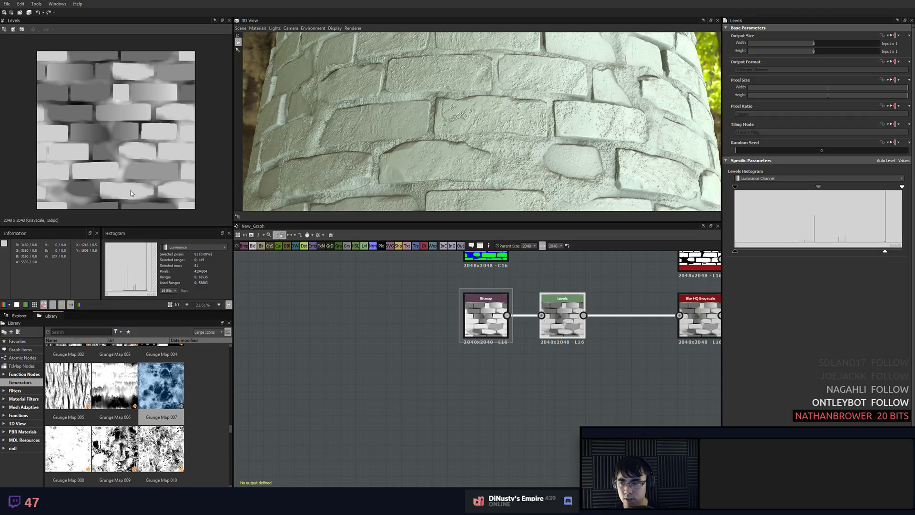
{"action": "middle_click_drag", "start_coordinate": [585, 307], "coordinate": [401, 317]}
{"action": "scroll", "coordinate": [405, 316], "scroll_direction": "down", "scroll_amount": 2}
{"action": "middle_click_drag", "start_coordinate": [486, 306], "coordinate": [498, 364]}
{"action": "scroll", "coordinate": [498, 363], "scroll_direction": "up", "scroll_amount": 3}
{"action": "left_click", "coordinate": [496, 315]}
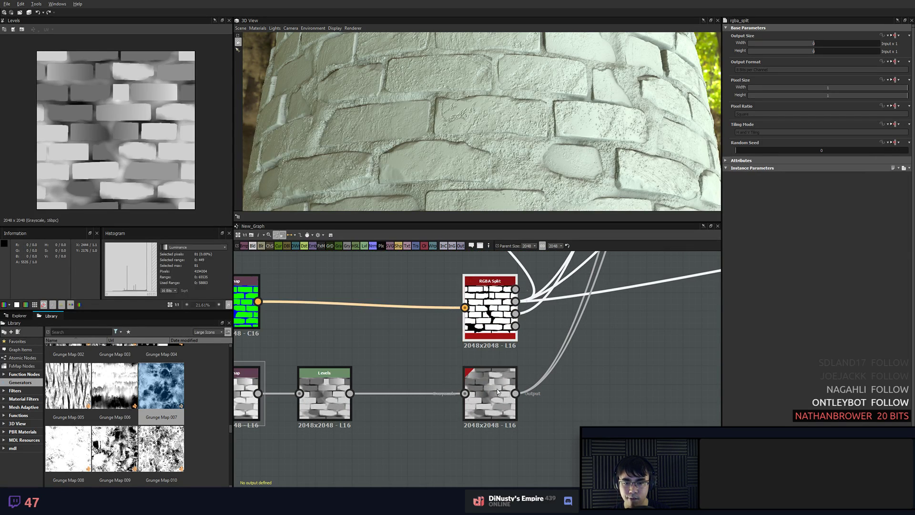
{"action": "left_click", "coordinate": [498, 391]}
- Preview the warped grunge's Histogram Range and the noise Blend, and review the grunge nodes feeding them
{"action": "scroll", "coordinate": [548, 353], "scroll_direction": "down", "scroll_amount": 4}
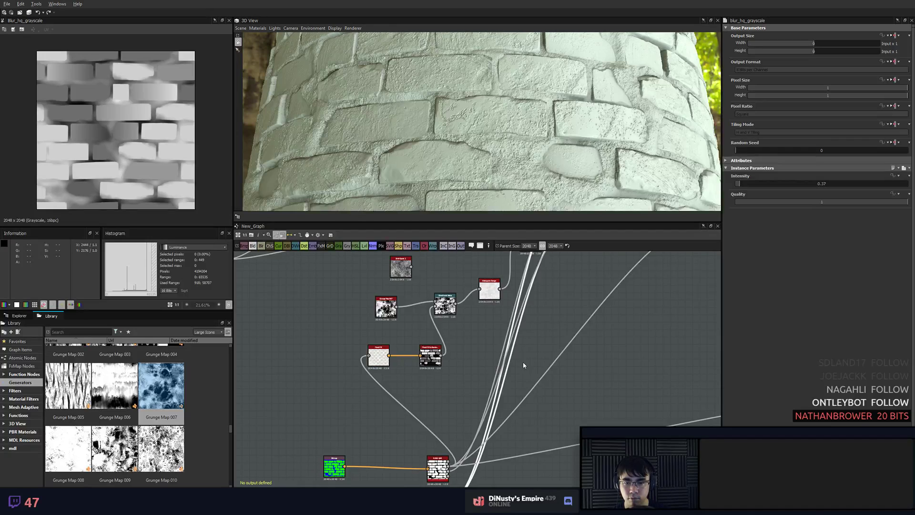
{"action": "scroll", "coordinate": [523, 365], "scroll_direction": "up", "scroll_amount": 3}
{"action": "left_click", "coordinate": [453, 320]}
{"action": "scroll", "coordinate": [627, 361], "scroll_direction": "up", "scroll_amount": 2}
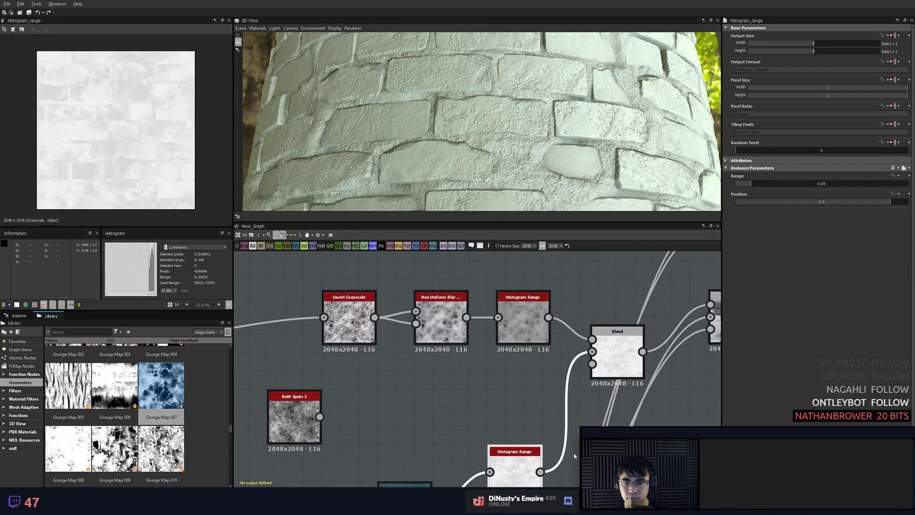
{"action": "left_click", "coordinate": [627, 362]}
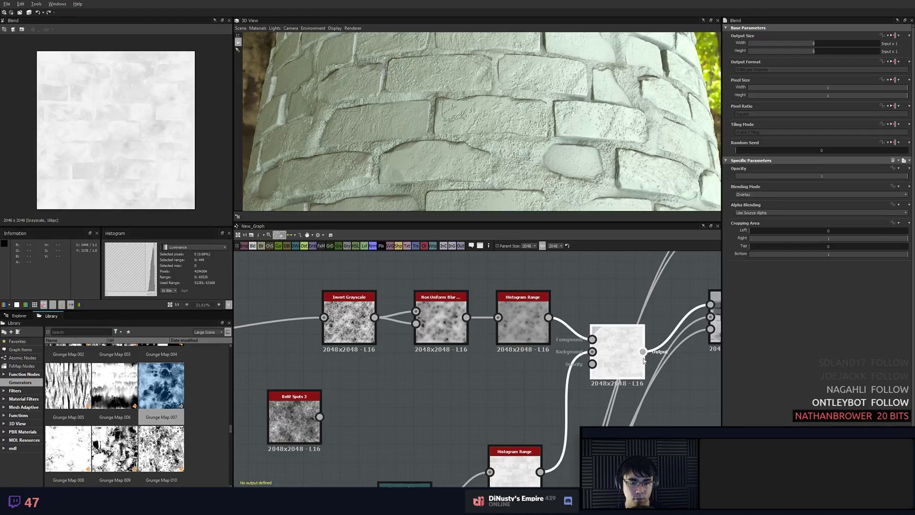
{"action": "scroll", "coordinate": [506, 418], "scroll_direction": "down", "scroll_amount": 2}
{"action": "middle_click_drag", "start_coordinate": [436, 382], "coordinate": [425, 313]}
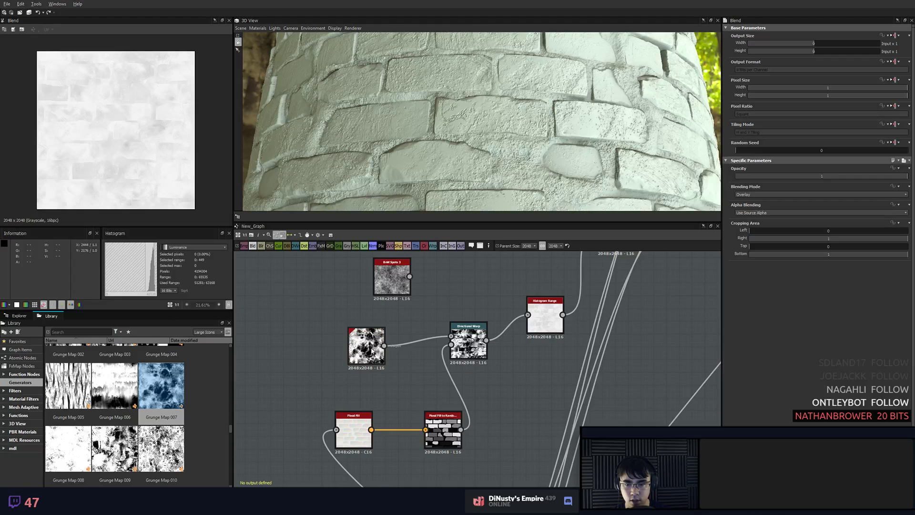
- Try to place the Histogram Range between Grunge Map 007 and the Directional Warp, and undo the rewiring
{"action": "left_click_drag", "start_coordinate": [384, 346], "coordinate": [547, 314]}
{"action": "left_click_drag", "start_coordinate": [476, 351], "coordinate": [450, 336]}
{"action": "left_click_drag", "start_coordinate": [470, 340], "coordinate": [508, 353]}
{"action": "middle_click_drag", "start_coordinate": [536, 310], "coordinate": [500, 367]}
{"action": "left_click_drag", "start_coordinate": [500, 367], "coordinate": [398, 377]}
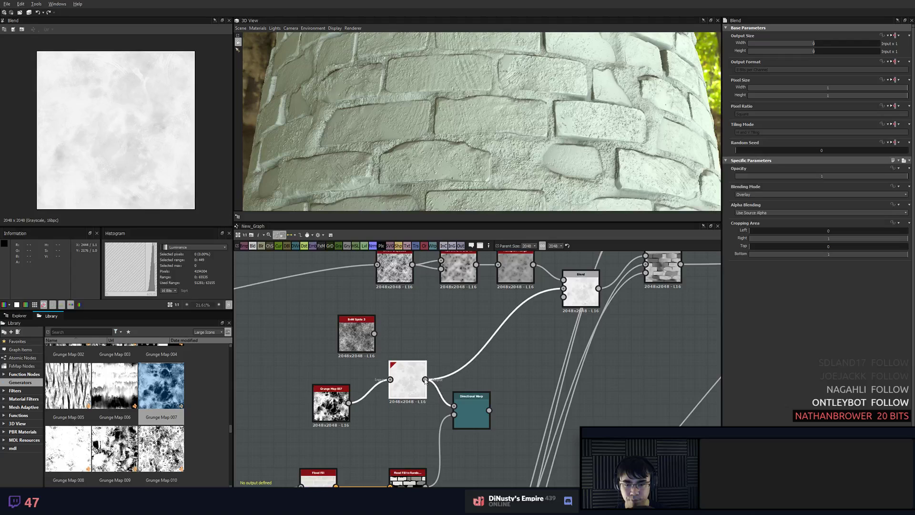
{"action": "middle_click_drag", "start_coordinate": [499, 412], "coordinate": [481, 436]}
{"action": "key", "text": "ctrl+z"}
{"action": "key", "text": "ctrl+z"}
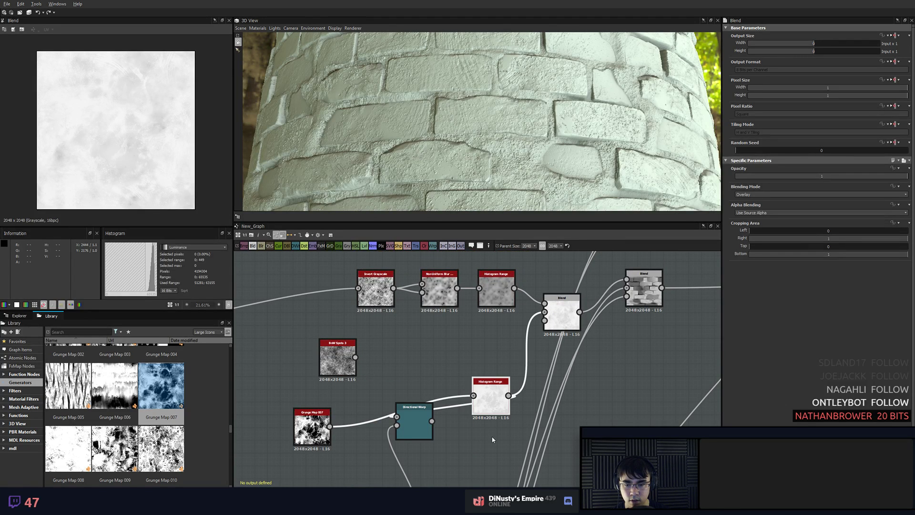
{"action": "key", "text": "ctrl+z"}
- Set the warped grunge's Histogram Range to a range of 0.03 and raise its position close to 1
{"action": "left_click", "coordinate": [478, 437]}
{"action": "left_click", "coordinate": [491, 407]}
{"action": "double_click", "coordinate": [491, 407]}
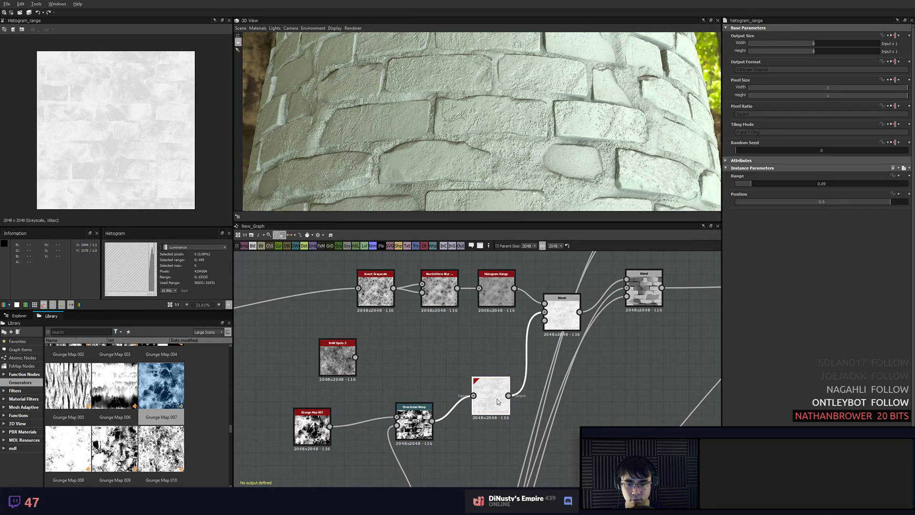
{"action": "left_click_drag", "start_coordinate": [751, 184], "coordinate": [741, 185]}
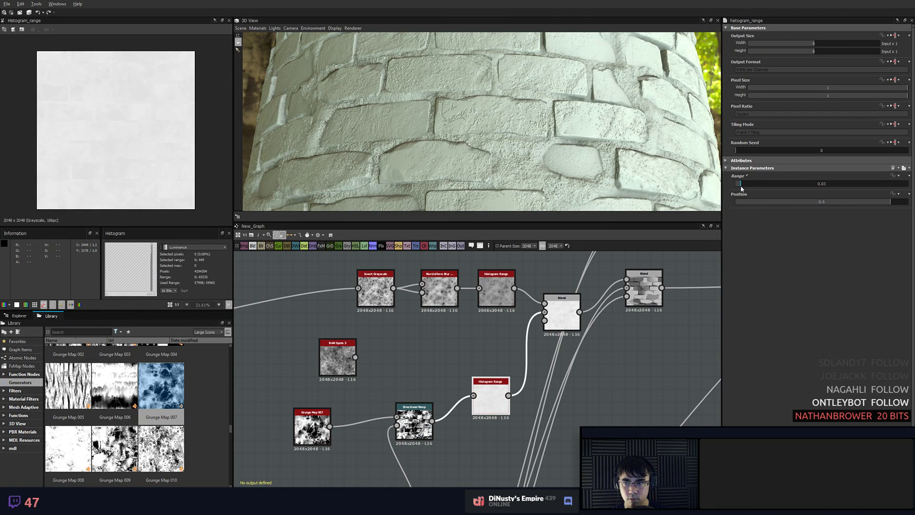
{"action": "mouse_move", "coordinate": [890, 201]}
{"action": "left_mouse_down"}
{"action": "mouse_move", "coordinate": [864, 202]}
{"action": "mouse_move", "coordinate": [905, 202]}
{"action": "left_mouse_up"}
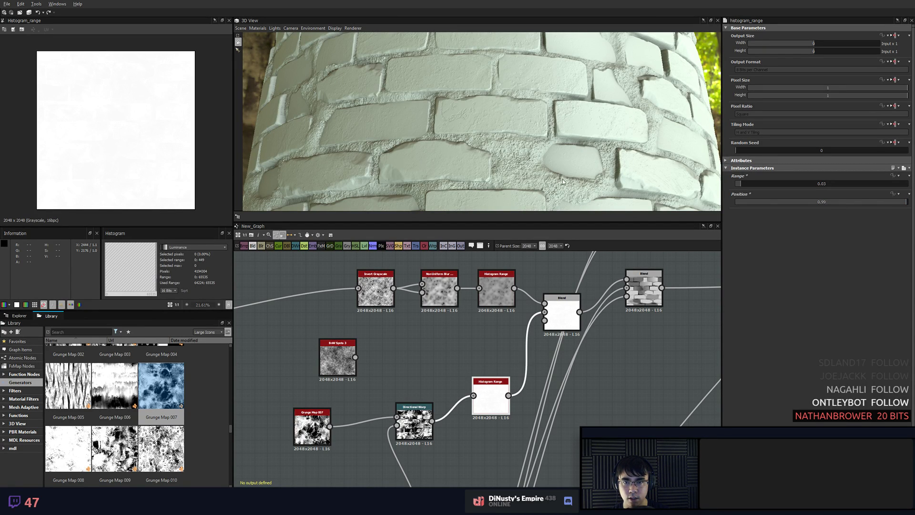
- Examine the brick surface on the 3D cylinder both up close and from farther away
{"action": "scroll", "coordinate": [465, 122], "scroll_direction": "up", "scroll_amount": 5}
{"action": "scroll", "coordinate": [465, 122], "scroll_direction": "down", "scroll_amount": 2}
{"action": "left_click_drag", "start_coordinate": [465, 122], "coordinate": [511, 128]}
{"action": "scroll", "coordinate": [548, 131], "scroll_direction": "up", "scroll_amount": 2}
{"action": "scroll", "coordinate": [548, 131], "scroll_direction": "down", "scroll_amount": 5}
{"action": "scroll", "coordinate": [511, 128], "scroll_direction": "down", "scroll_amount": 1}
{"action": "scroll", "coordinate": [409, 358], "scroll_direction": "up", "scroll_amount": 1}
- Locate the Multiply Blend that combines the noise with the height, preview it and examine its tones up close
{"action": "middle_click_drag", "start_coordinate": [409, 358], "coordinate": [531, 280]}
{"action": "scroll", "coordinate": [531, 279], "scroll_direction": "down", "scroll_amount": 3}
{"action": "middle_click_drag", "start_coordinate": [462, 441], "coordinate": [487, 331]}
{"action": "scroll", "coordinate": [487, 332], "scroll_direction": "up", "scroll_amount": 1}
{"action": "middle_click_drag", "start_coordinate": [560, 351], "coordinate": [491, 465]}
{"action": "middle_click_drag", "start_coordinate": [634, 274], "coordinate": [542, 414]}
{"action": "middle_click_drag", "start_coordinate": [581, 371], "coordinate": [542, 400]}
{"action": "scroll", "coordinate": [542, 401], "scroll_direction": "up", "scroll_amount": 4}
{"action": "double_click", "coordinate": [589, 344]}
{"action": "scroll", "coordinate": [596, 346], "scroll_direction": "down", "scroll_amount": 3}
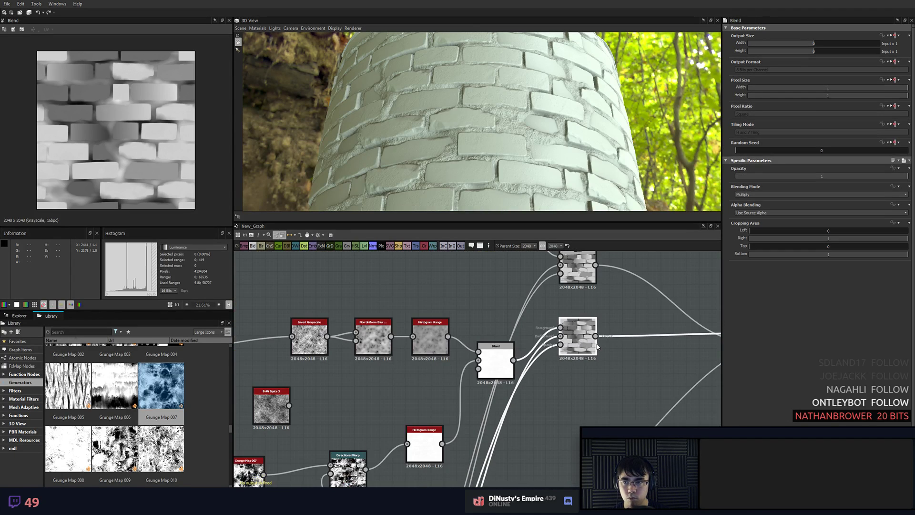
{"action": "scroll", "coordinate": [596, 334], "scroll_direction": "up", "scroll_amount": 3}
{"action": "scroll", "coordinate": [138, 147], "scroll_direction": "up", "scroll_amount": 5}
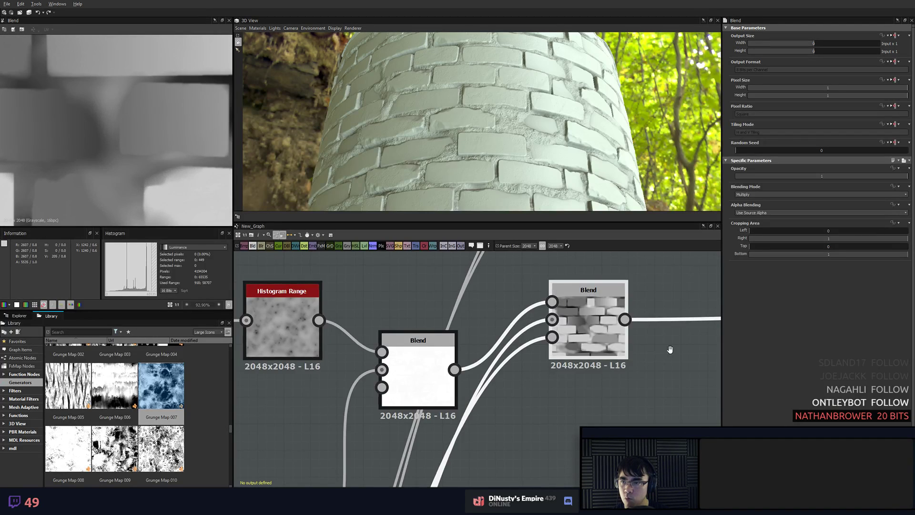
- Compare the upper Overlay Blend's preview with the Multiply Blend's, and check the spot noise's Histogram Range settings
{"action": "scroll", "coordinate": [670, 349], "scroll_direction": "down", "scroll_amount": 3}
{"action": "middle_click_drag", "start_coordinate": [553, 322], "coordinate": [532, 359]}
{"action": "left_click", "coordinate": [431, 303]}
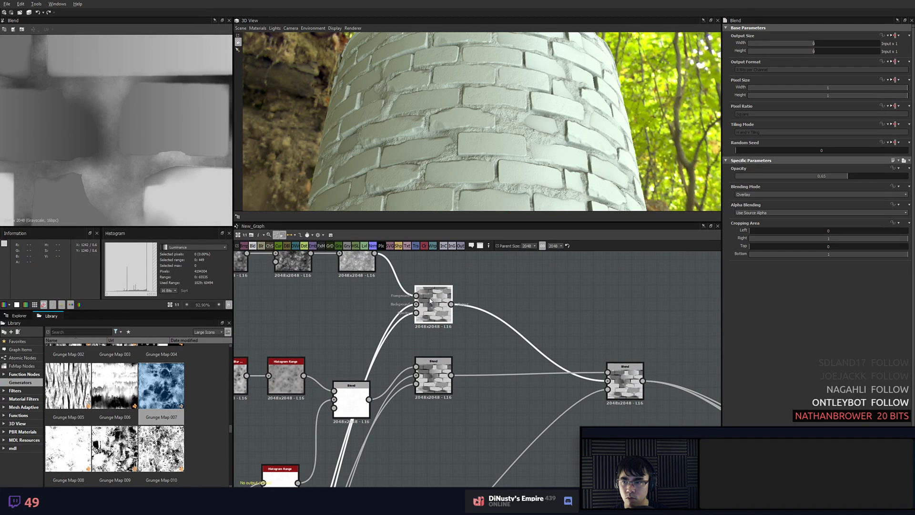
{"action": "middle_click_drag", "start_coordinate": [405, 333], "coordinate": [429, 287]}
{"action": "scroll", "coordinate": [428, 287], "scroll_direction": "up", "scroll_amount": 3}
{"action": "middle_click_drag", "start_coordinate": [400, 347], "coordinate": [456, 327]}
{"action": "left_click", "coordinate": [569, 373]}
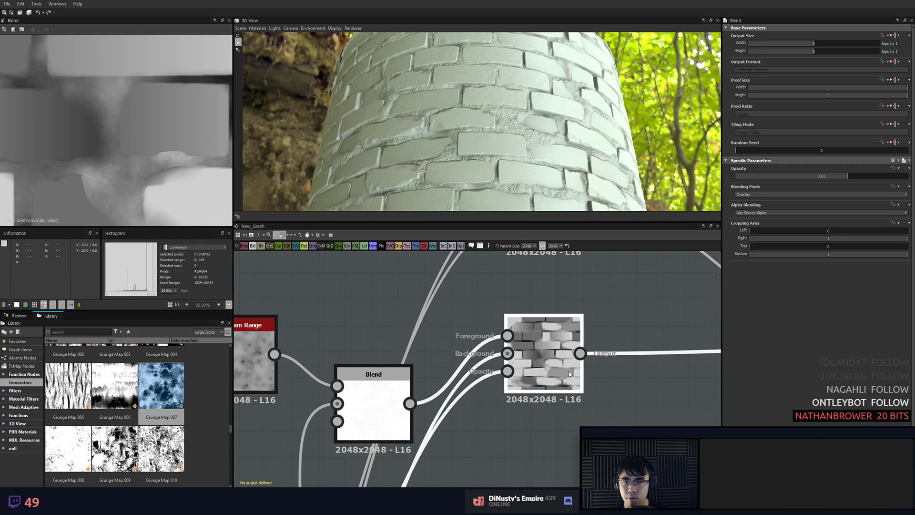
{"action": "scroll", "coordinate": [568, 371], "scroll_direction": "down", "scroll_amount": 4}
{"action": "left_click", "coordinate": [470, 347]}
{"action": "scroll", "coordinate": [537, 364], "scroll_direction": "up", "scroll_amount": 3}
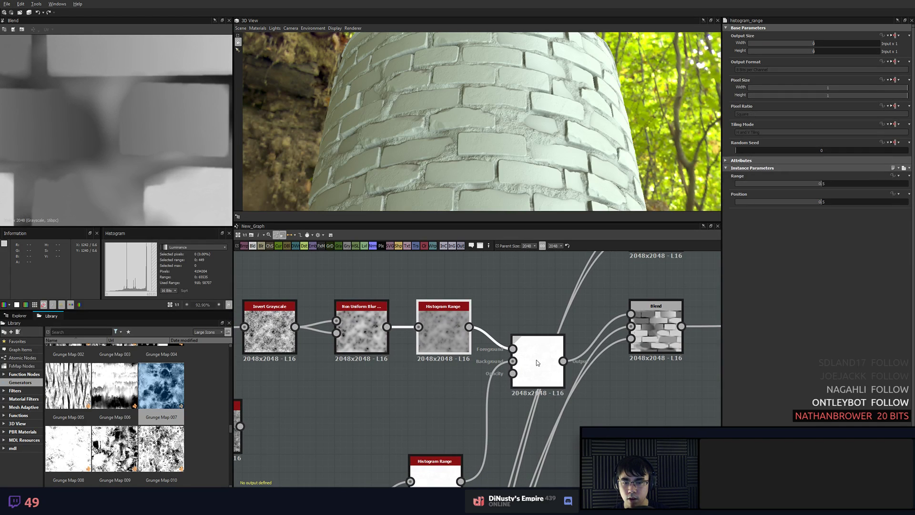
- Connect the warped grunge's Histogram Range directly to the foreground of the Multiply Blend
{"action": "left_click_drag", "start_coordinate": [537, 361], "coordinate": [544, 370]}
{"action": "middle_click_drag", "start_coordinate": [549, 367], "coordinate": [546, 343]}
{"action": "left_click", "coordinate": [539, 357]}
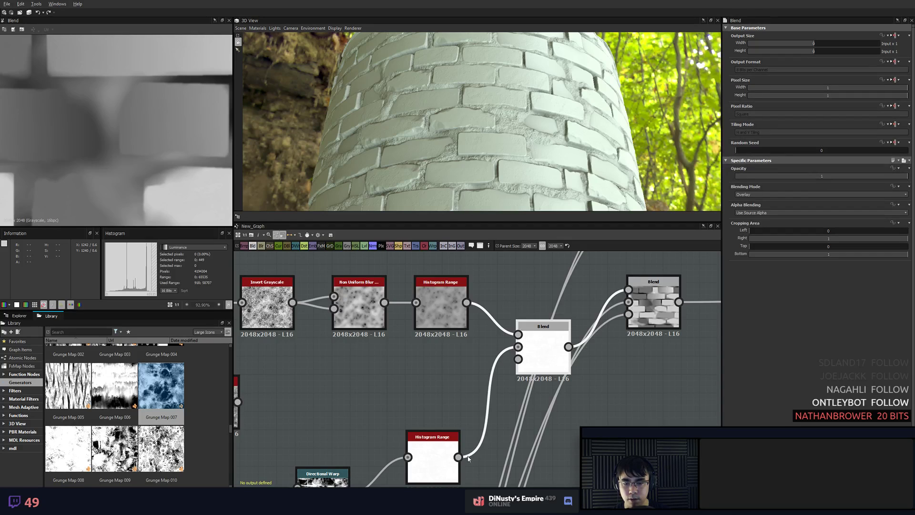
{"action": "left_click_drag", "start_coordinate": [458, 457], "coordinate": [628, 289]}
{"action": "left_click", "coordinate": [623, 368]}
- Move the noise Overlay Blend after the Multiply Blend, feed the Multiply result into its background and preview it
{"action": "left_click_drag", "start_coordinate": [561, 339], "coordinate": [561, 285]}
{"action": "middle_click_drag", "start_coordinate": [561, 285], "coordinate": [478, 317]}
{"action": "scroll", "coordinate": [478, 317], "scroll_direction": "down", "scroll_amount": 1}
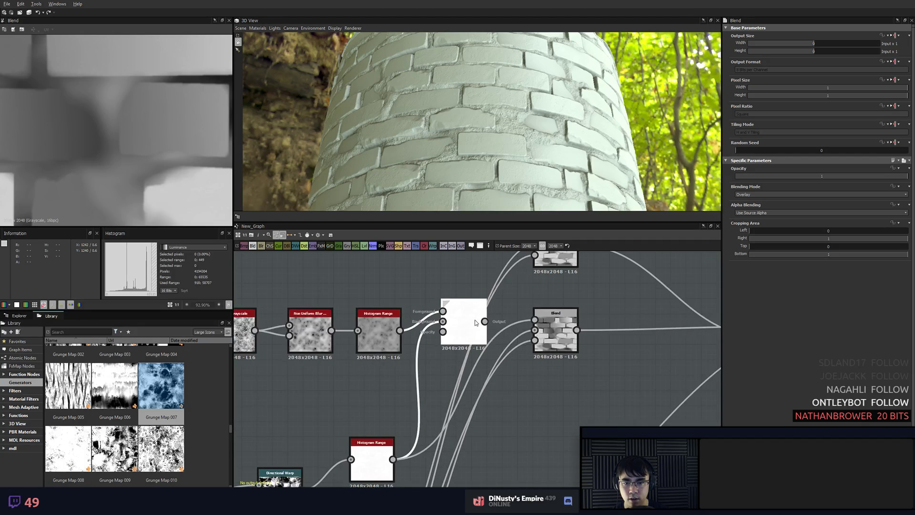
{"action": "left_click_drag", "start_coordinate": [478, 317], "coordinate": [632, 287]}
{"action": "left_click_drag", "start_coordinate": [562, 332], "coordinate": [612, 319]}
{"action": "double_click", "coordinate": [618, 316]}
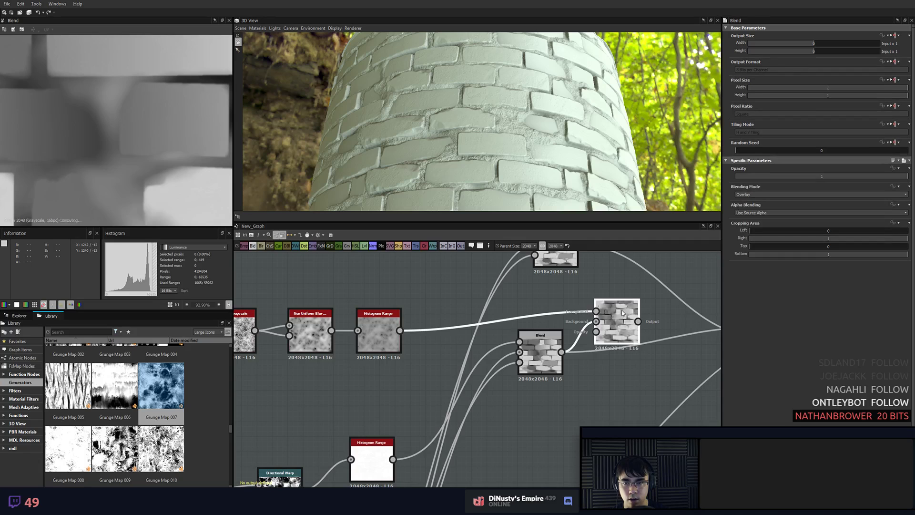
- Connect the noise Overlay Blend's output to the foreground of the final Copy Blend and check the bricks on the 3D cylinder
{"action": "middle_click_drag", "start_coordinate": [650, 302], "coordinate": [433, 301]}
{"action": "scroll", "coordinate": [435, 303], "scroll_direction": "down", "scroll_amount": 1}
{"action": "left_click_drag", "start_coordinate": [432, 319], "coordinate": [476, 341]}
{"action": "left_click_drag", "start_coordinate": [427, 317], "coordinate": [532, 322]}
{"action": "left_click", "coordinate": [538, 325]}
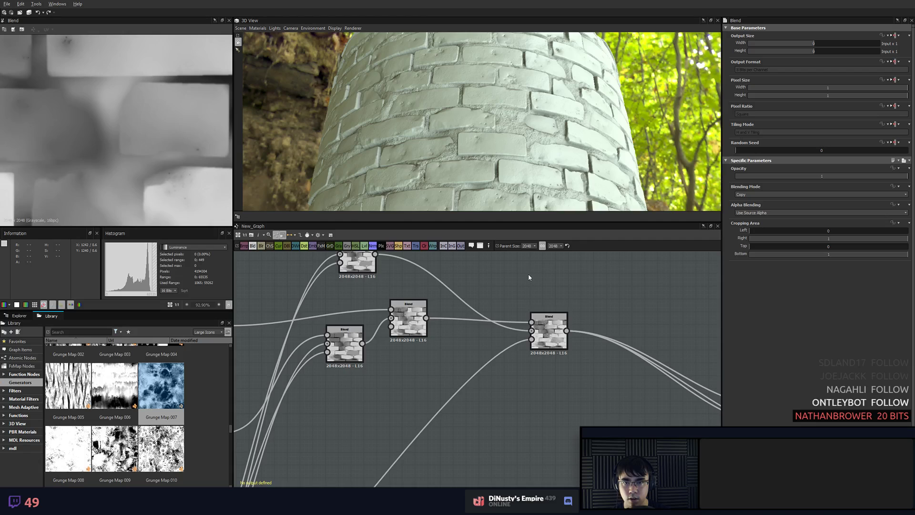
{"action": "scroll", "coordinate": [498, 136], "scroll_direction": "up", "scroll_amount": 5}
{"action": "scroll", "coordinate": [498, 136], "scroll_direction": "down", "scroll_amount": 5}
{"action": "left_click_drag", "start_coordinate": [497, 136], "coordinate": [529, 143]}
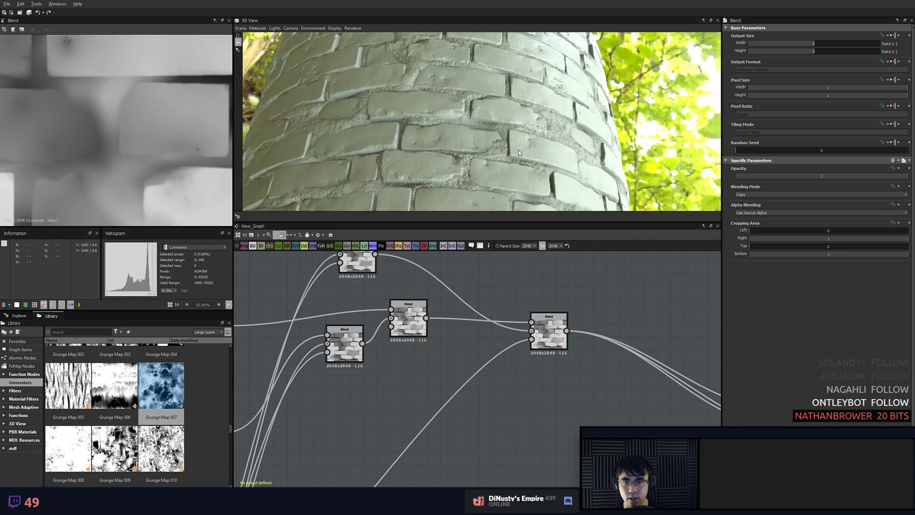
{"action": "scroll", "coordinate": [470, 305], "scroll_direction": "down", "scroll_amount": 2}
{"action": "scroll", "coordinate": [428, 329], "scroll_direction": "up", "scroll_amount": 3}
- Space out the Multiply Blend and the noise Overlay Blend to tidy their connections
{"action": "middle_click_drag", "start_coordinate": [428, 328], "coordinate": [474, 320]}
{"action": "left_click_drag", "start_coordinate": [474, 312], "coordinate": [497, 297]}
{"action": "left_click", "coordinate": [456, 354]}
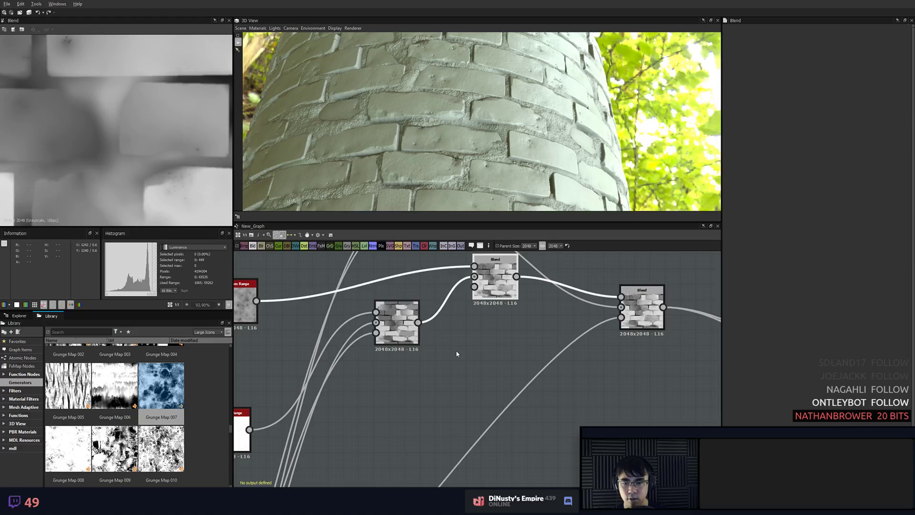
{"action": "left_click_drag", "start_coordinate": [404, 340], "coordinate": [405, 371]}
{"action": "left_click", "coordinate": [494, 367]}
{"action": "middle_click_drag", "start_coordinate": [488, 332], "coordinate": [369, 383]}
{"action": "scroll", "coordinate": [369, 382], "scroll_direction": "up", "scroll_amount": 1}
{"action": "left_click_drag", "start_coordinate": [381, 336], "coordinate": [375, 328]}
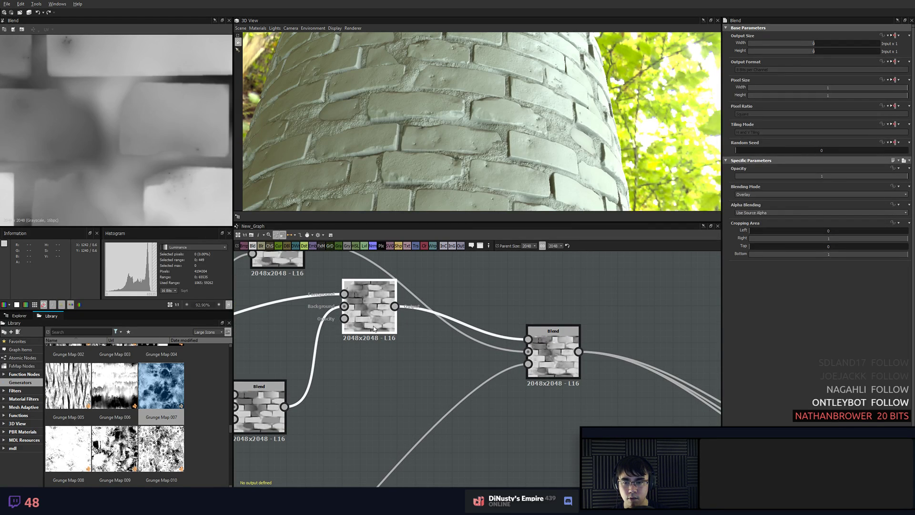
- Examine the brick relief across the cylinder from a distance and review the whole node graph
{"action": "scroll", "coordinate": [482, 151], "scroll_direction": "down", "scroll_amount": 4}
{"action": "left_click_drag", "start_coordinate": [481, 152], "coordinate": [482, 202]}
{"action": "middle_click_drag", "start_coordinate": [482, 202], "coordinate": [494, 173]}
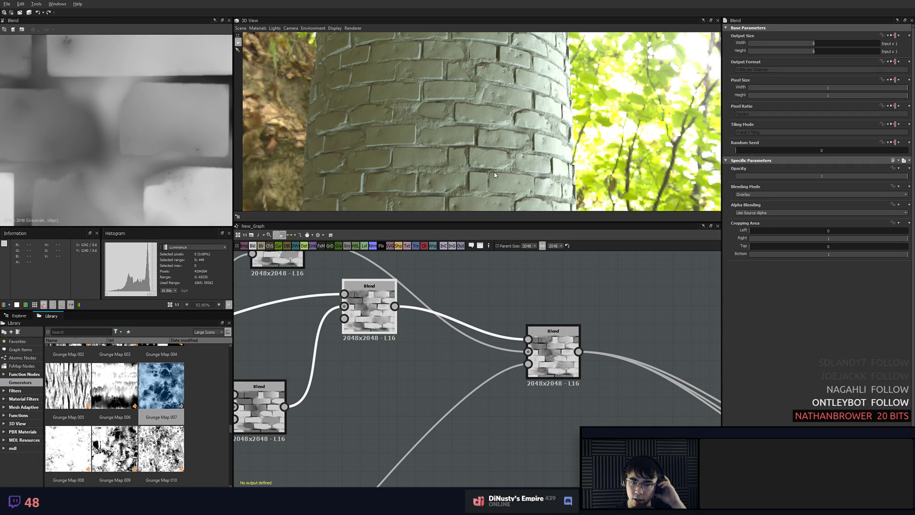
{"action": "scroll", "coordinate": [481, 328], "scroll_direction": "down", "scroll_amount": 3}
{"action": "scroll", "coordinate": [481, 329], "scroll_direction": "down", "scroll_amount": 1}
{"action": "middle_click_drag", "start_coordinate": [480, 328], "coordinate": [514, 306]}
{"action": "scroll", "coordinate": [529, 305], "scroll_direction": "down", "scroll_amount": 2}
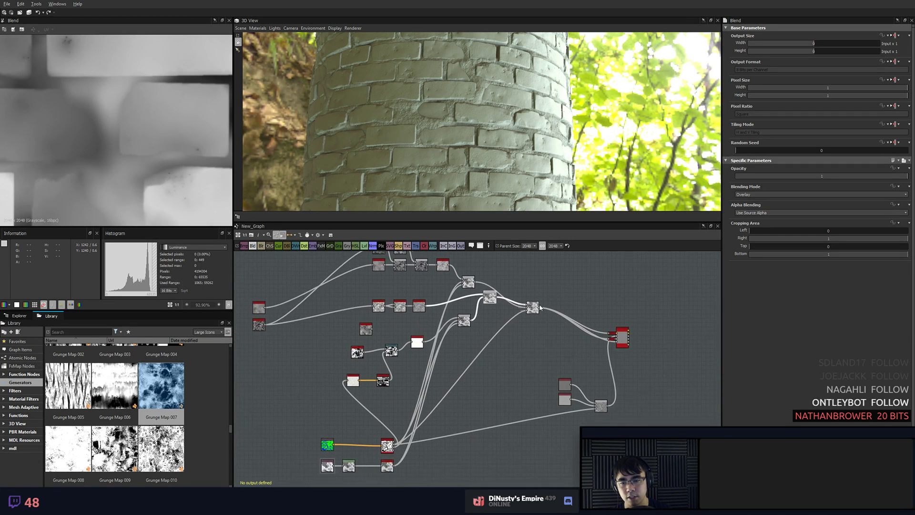
- Move the final node farther away from the Copy Blend and inspect the brick surface up close from another angle
{"action": "left_click_drag", "start_coordinate": [612, 330], "coordinate": [666, 299]}
{"action": "left_click", "coordinate": [662, 348]}
{"action": "scroll", "coordinate": [471, 148], "scroll_direction": "up", "scroll_amount": 5}
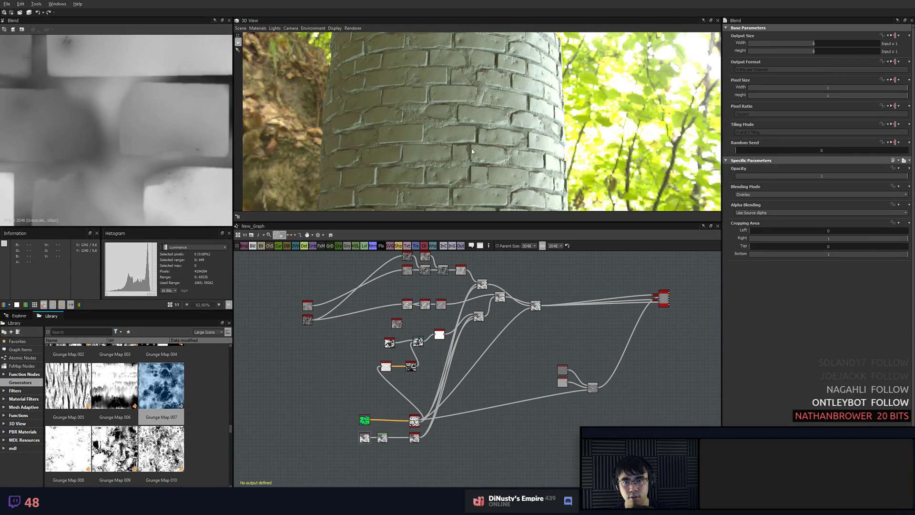
{"action": "left_click_drag", "start_coordinate": [491, 152], "coordinate": [500, 164]}
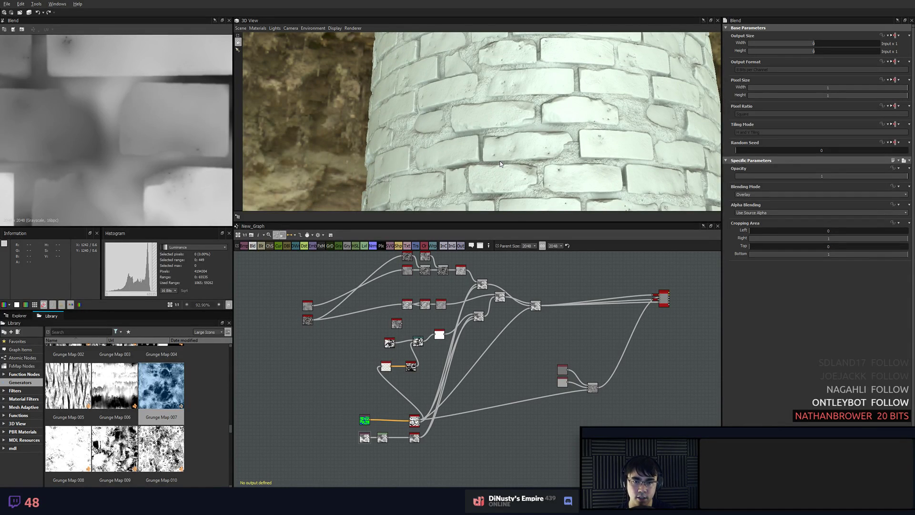
{"action": "scroll", "coordinate": [499, 315], "scroll_direction": "up", "scroll_amount": 5}
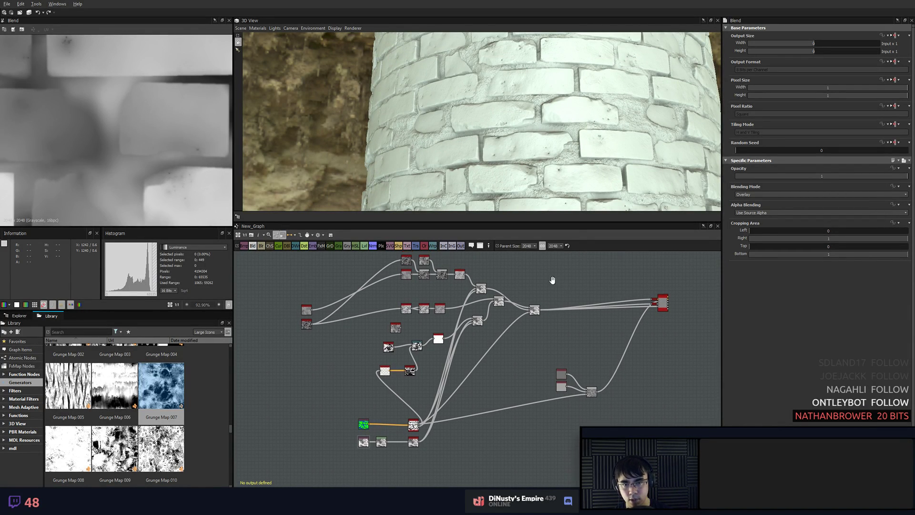
- Add a Gradient Map node above the connection running from the final Blend node and show its preview
{"action": "key", "text": "space"}
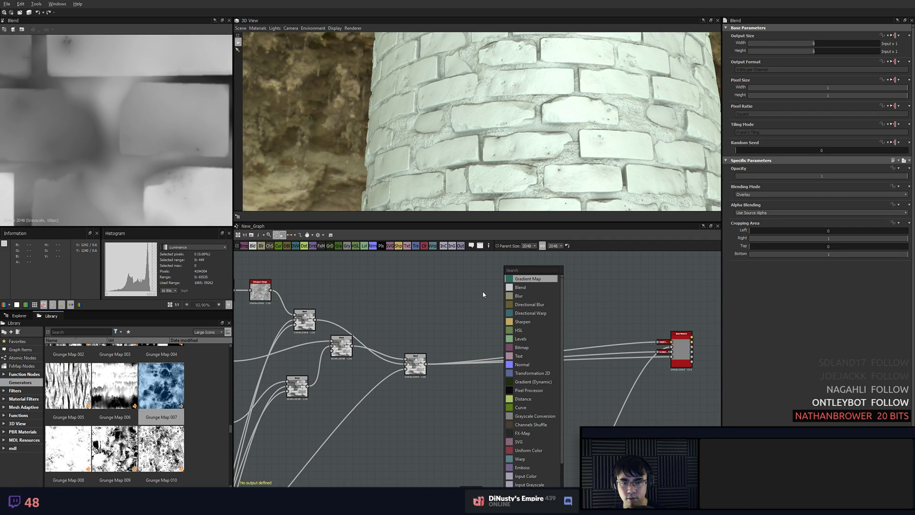
{"action": "key", "text": "Return"}
{"action": "double_click", "coordinate": [506, 307]}
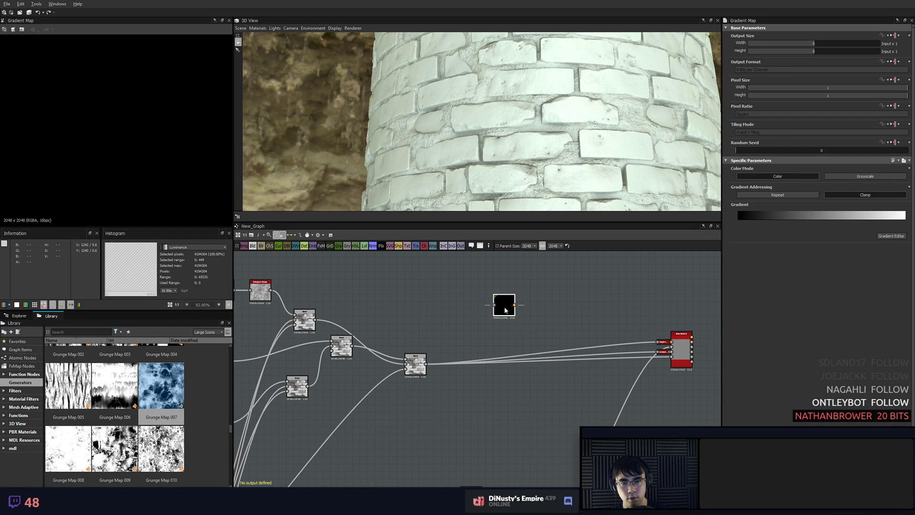
{"action": "left_click_drag", "start_coordinate": [505, 307], "coordinate": [506, 289]}
{"action": "middle_click_drag", "start_coordinate": [375, 156], "coordinate": [454, 153]}
{"action": "scroll", "coordinate": [453, 153], "scroll_direction": "down", "scroll_amount": 3}
{"action": "left_click_drag", "start_coordinate": [453, 150], "coordinate": [433, 156]}
{"action": "scroll", "coordinate": [511, 329], "scroll_direction": "up", "scroll_amount": 5}
{"action": "scroll", "coordinate": [496, 263], "scroll_direction": "down", "scroll_amount": 3}
{"action": "middle_click_drag", "start_coordinate": [496, 261], "coordinate": [530, 331]}
{"action": "left_click_drag", "start_coordinate": [530, 321], "coordinate": [503, 337]}
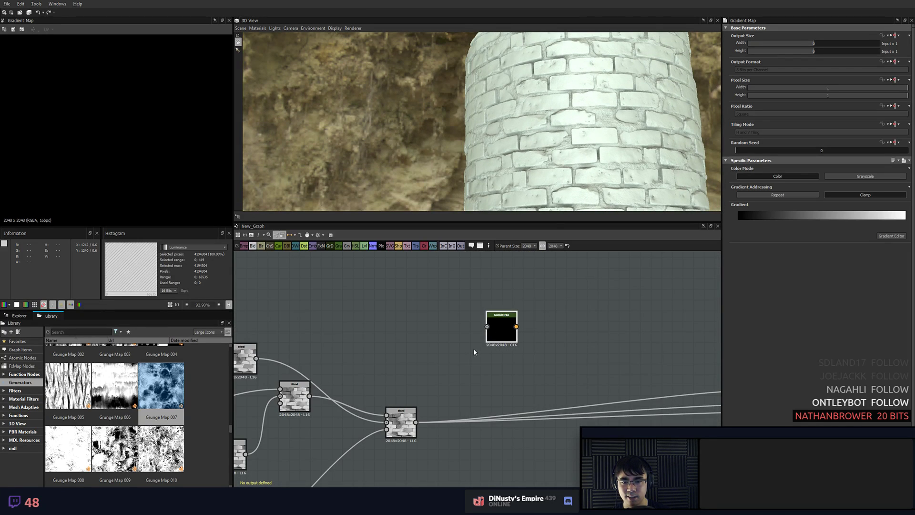
- Connect the final Blend node's output to the Gradient Map's input and open the Gradient Map's gradient editor
{"action": "middle_click_drag", "start_coordinate": [475, 352], "coordinate": [563, 331]}
{"action": "scroll", "coordinate": [561, 334], "scroll_direction": "up", "scroll_amount": 3}
{"action": "left_click", "coordinate": [514, 354]}
{"action": "middle_click_drag", "start_coordinate": [445, 352], "coordinate": [508, 333]}
{"action": "scroll", "coordinate": [417, 366], "scroll_direction": "down", "scroll_amount": 4}
{"action": "middle_click_drag", "start_coordinate": [417, 366], "coordinate": [550, 307]}
{"action": "scroll", "coordinate": [635, 351], "scroll_direction": "up", "scroll_amount": 3}
{"action": "middle_click_drag", "start_coordinate": [635, 350], "coordinate": [561, 396]}
{"action": "middle_click_drag", "start_coordinate": [584, 305], "coordinate": [580, 313]}
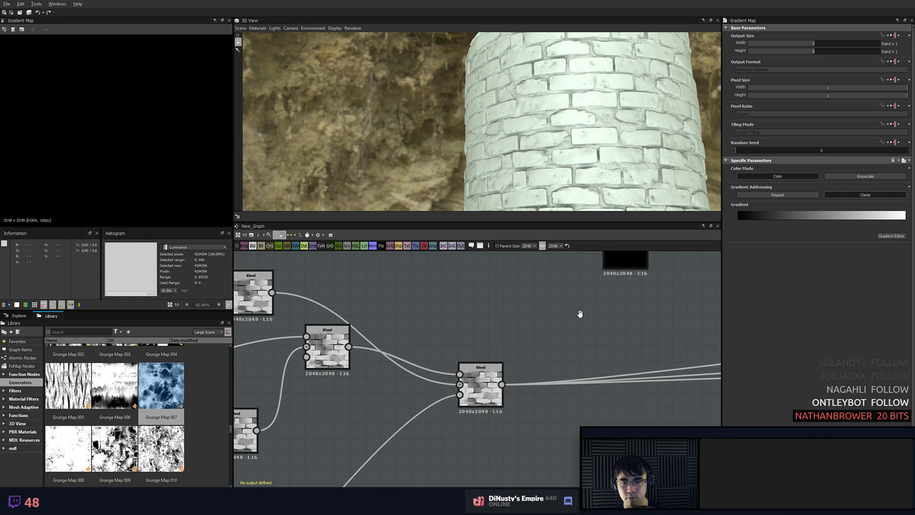
{"action": "scroll", "coordinate": [580, 313], "scroll_direction": "down", "scroll_amount": 2}
{"action": "left_click_drag", "start_coordinate": [492, 423], "coordinate": [562, 327]}
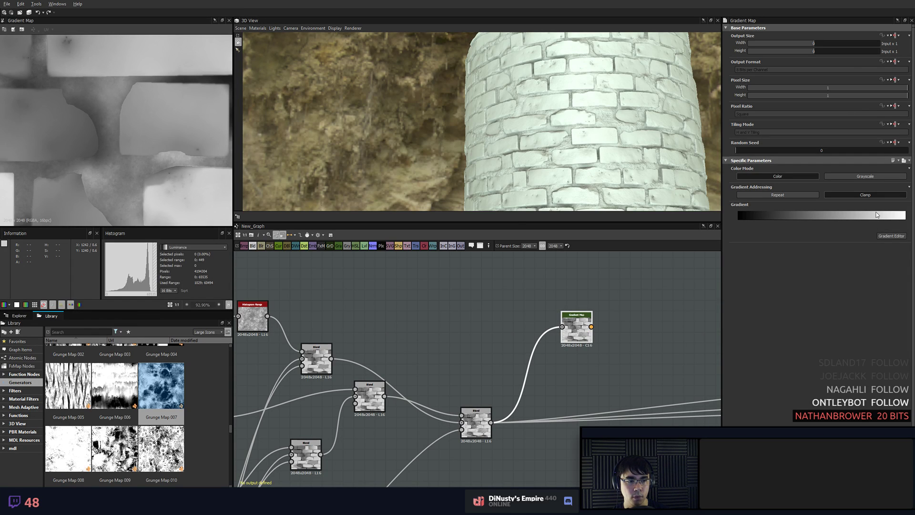
{"action": "left_click", "coordinate": [882, 236]}
{"action": "left_click_drag", "start_coordinate": [330, 154], "coordinate": [418, 199]}
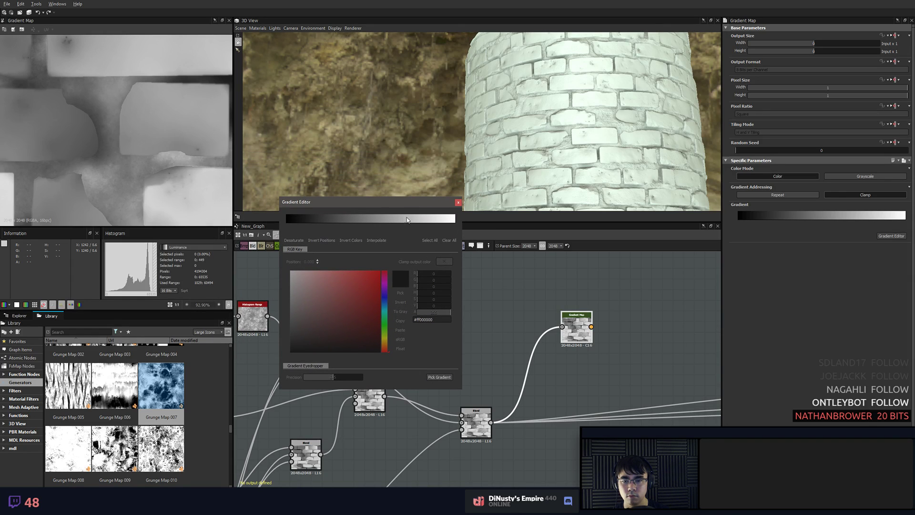
- Pick the gradient's colours from the rocky environment background beside the brick cylinder, sampling two different strokes
{"action": "left_click", "coordinate": [441, 377]}
{"action": "left_click_drag", "start_coordinate": [358, 137], "coordinate": [436, 161]}
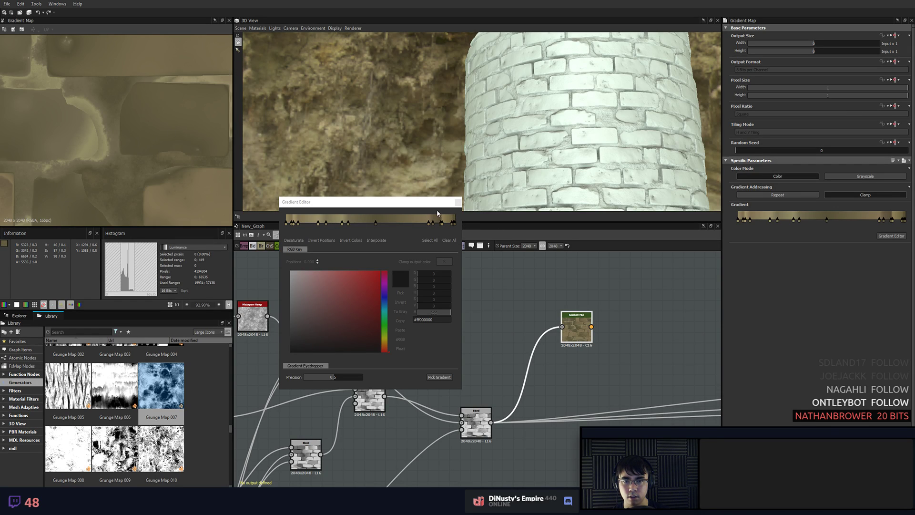
{"action": "left_click", "coordinate": [437, 376]}
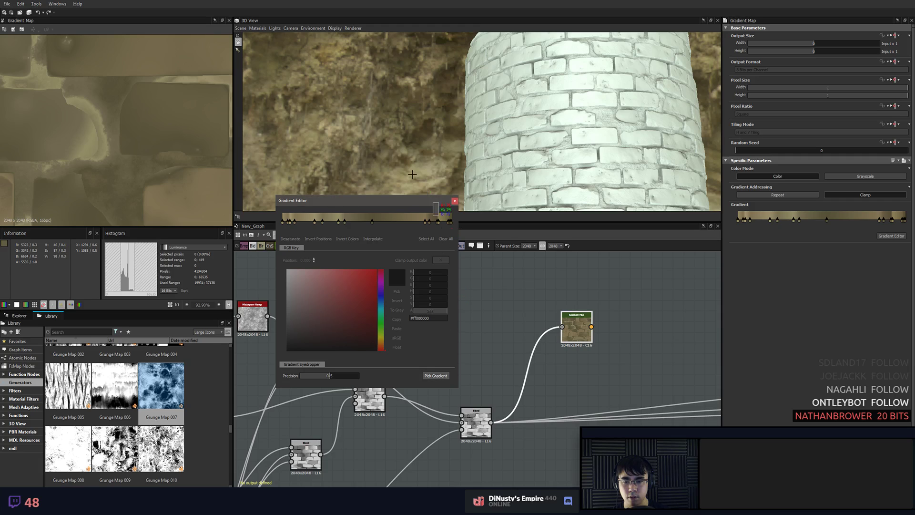
{"action": "left_click_drag", "start_coordinate": [380, 153], "coordinate": [347, 78]}
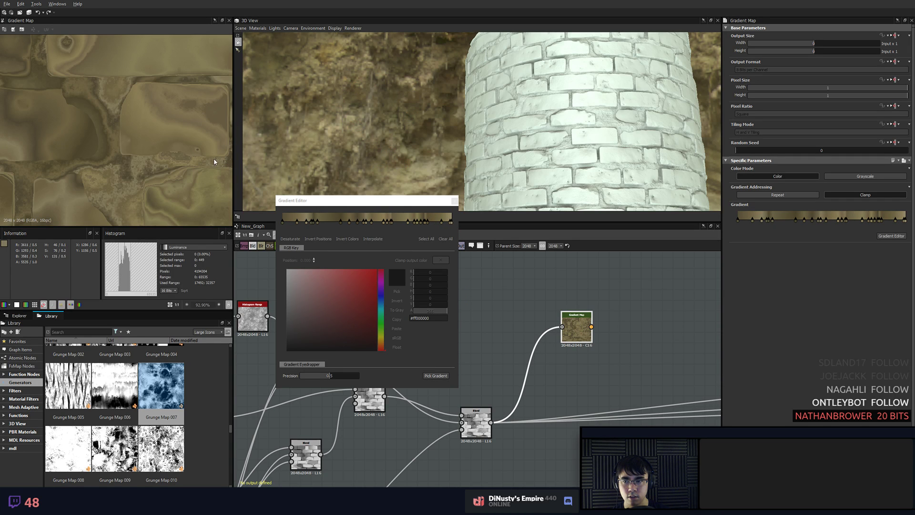
- Show the 3D View environment maps in the library as sources for colour sampling
{"action": "left_click_drag", "start_coordinate": [367, 152], "coordinate": [448, 128]}
{"action": "left_click", "coordinate": [25, 375]}
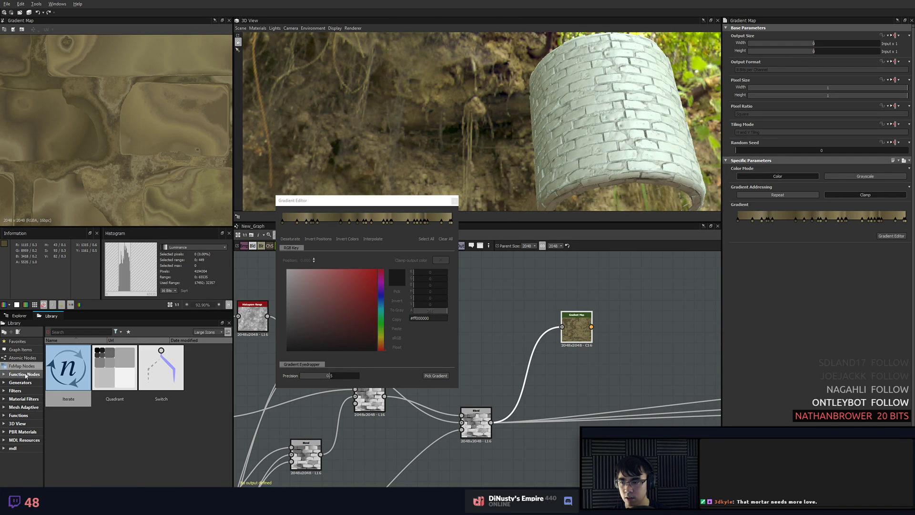
{"action": "left_click", "coordinate": [25, 375]}
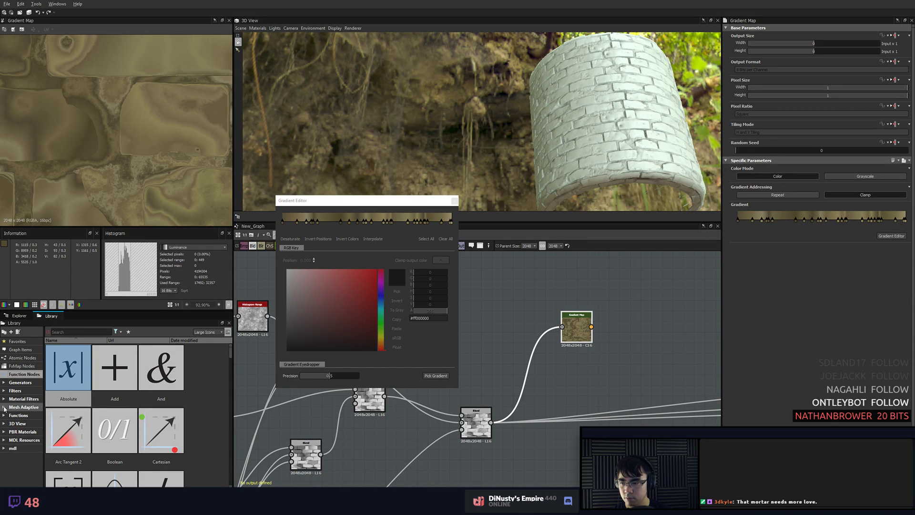
{"action": "left_click", "coordinate": [4, 415]}
{"action": "left_click", "coordinate": [4, 423]}
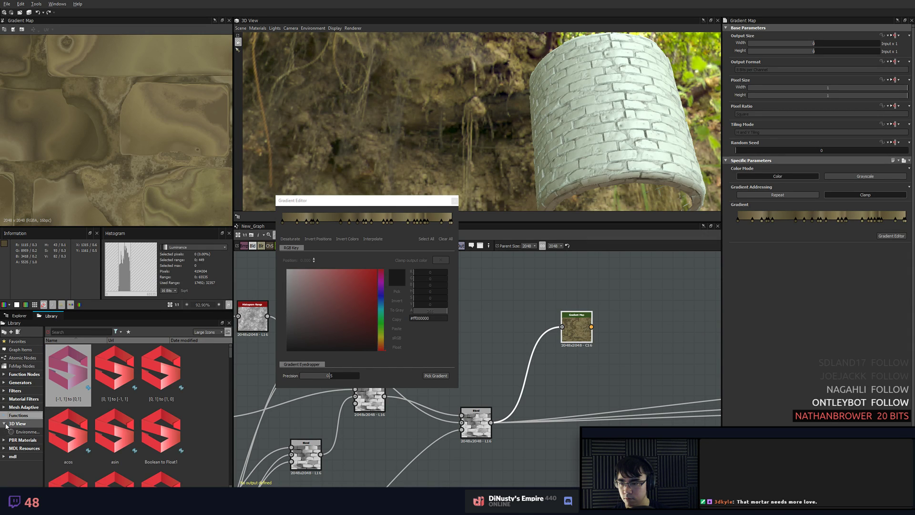
{"action": "left_click", "coordinate": [19, 431]}
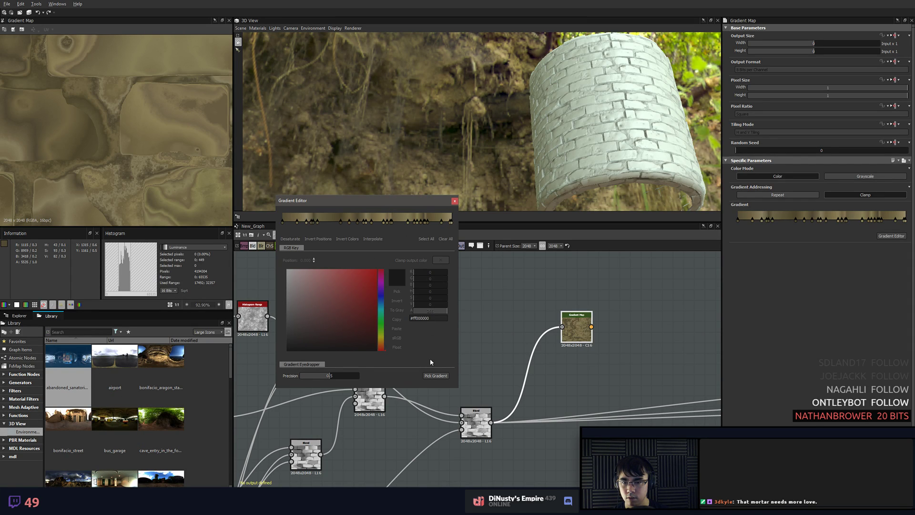
- Pick the gradient's colours from the middle environment thumbnail in the library's third visible row and check the texture preview
{"action": "left_click", "coordinate": [435, 376]}
{"action": "left_click_drag", "start_coordinate": [97, 483], "coordinate": [115, 486]}
{"action": "scroll", "coordinate": [120, 117], "scroll_direction": "down", "scroll_amount": 6}
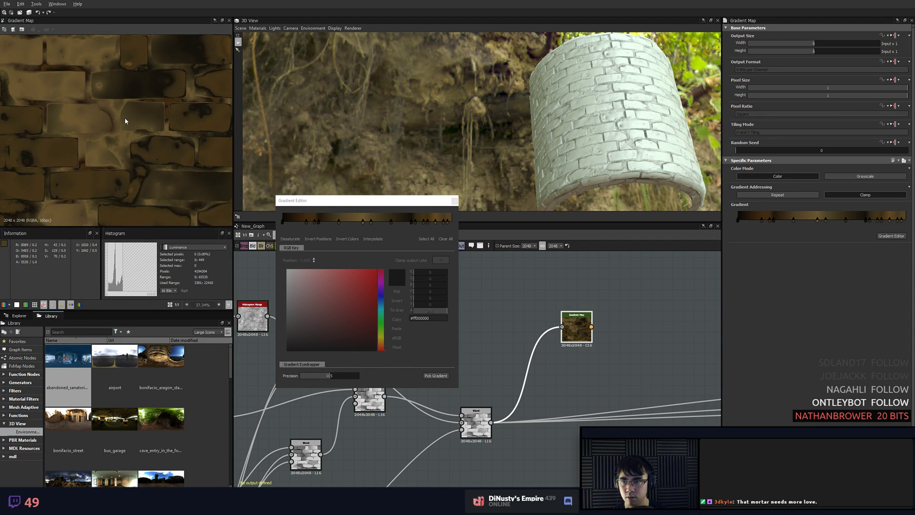
{"action": "scroll", "coordinate": [125, 120], "scroll_direction": "up", "scroll_amount": 3}
- Pick the gradient's colours from the bonifacio_aragon environment thumbnail and close the gradient editor
{"action": "left_click", "coordinate": [436, 376]}
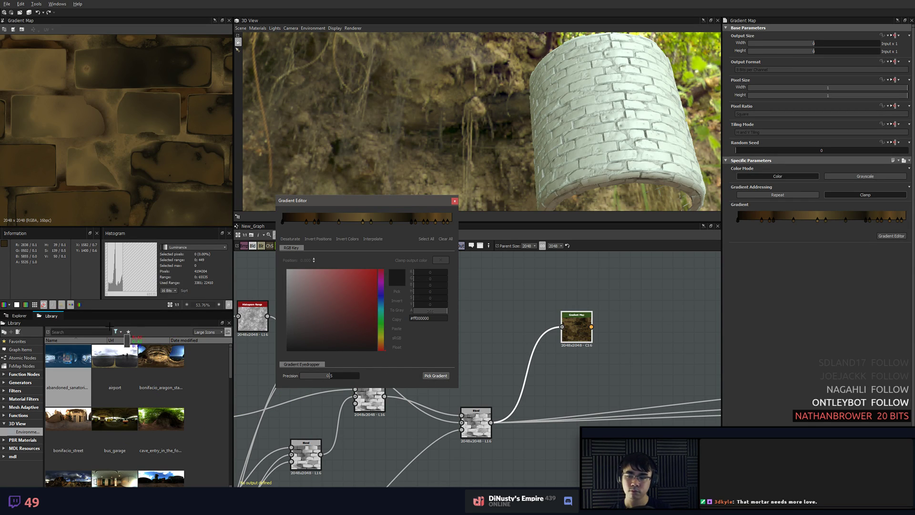
{"action": "left_click_drag", "start_coordinate": [152, 352], "coordinate": [161, 358]}
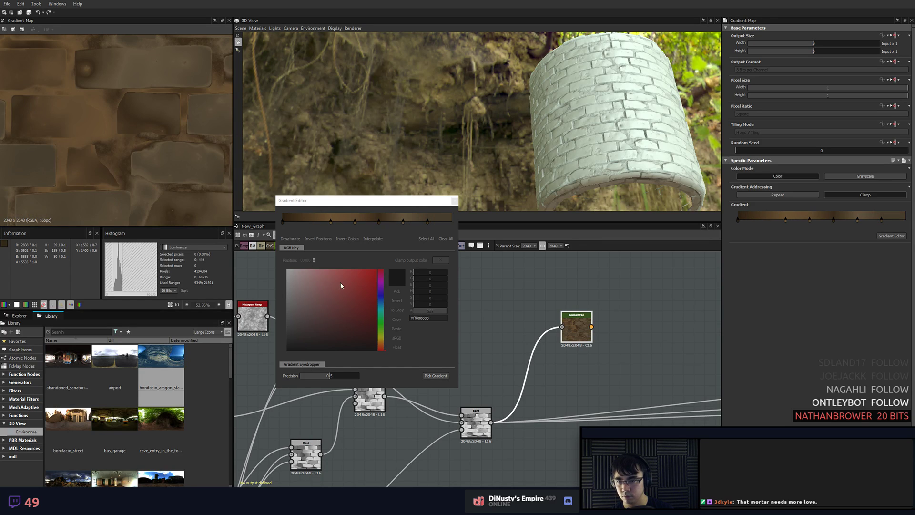
{"action": "scroll", "coordinate": [141, 117], "scroll_direction": "down", "scroll_amount": 6}
{"action": "scroll", "coordinate": [152, 132], "scroll_direction": "up", "scroll_amount": 3}
{"action": "middle_click_drag", "start_coordinate": [556, 307], "coordinate": [579, 286]}
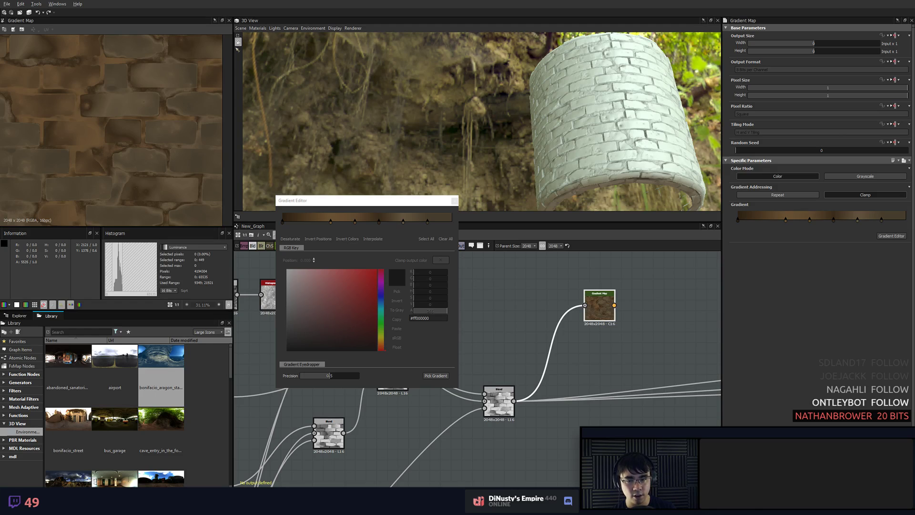
{"action": "left_click_drag", "start_coordinate": [441, 201], "coordinate": [449, 197]}
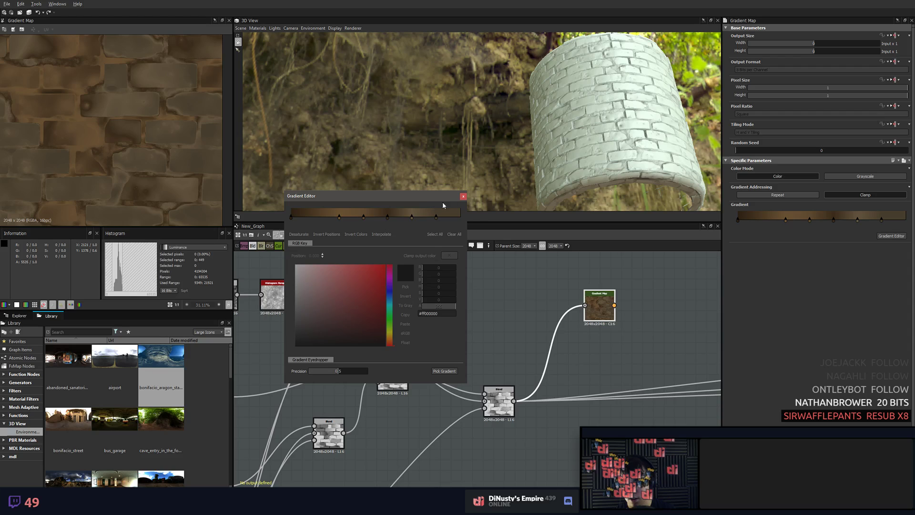
{"action": "left_click", "coordinate": [463, 196]}
- Preview the grayscale Height Bitmap node that feeds the Levels node
{"action": "middle_click_drag", "start_coordinate": [430, 336], "coordinate": [611, 327]}
{"action": "scroll", "coordinate": [619, 325], "scroll_direction": "down", "scroll_amount": 2}
{"action": "middle_click_drag", "start_coordinate": [488, 366], "coordinate": [637, 279]}
{"action": "middle_click_drag", "start_coordinate": [452, 415], "coordinate": [503, 286]}
{"action": "scroll", "coordinate": [509, 311], "scroll_direction": "up", "scroll_amount": 5}
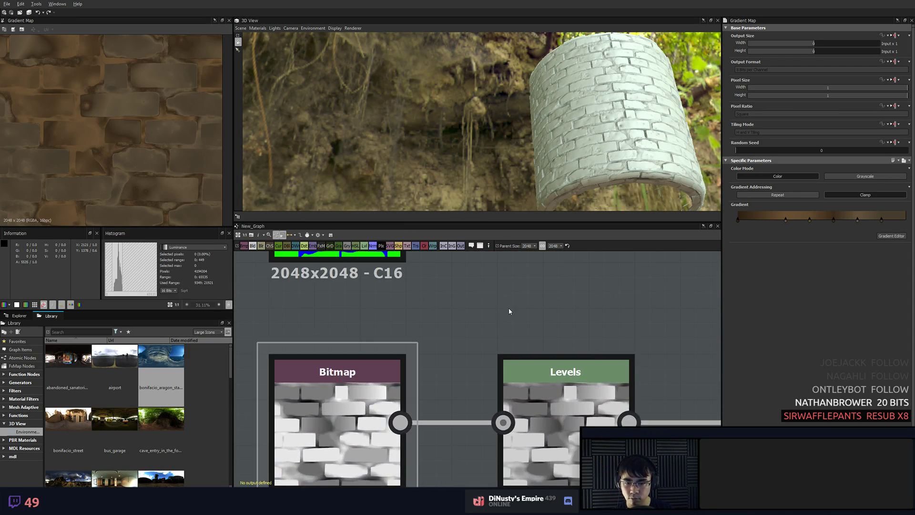
{"action": "double_click", "coordinate": [338, 429]}
{"action": "scroll", "coordinate": [115, 169], "scroll_direction": "up", "scroll_amount": 4}
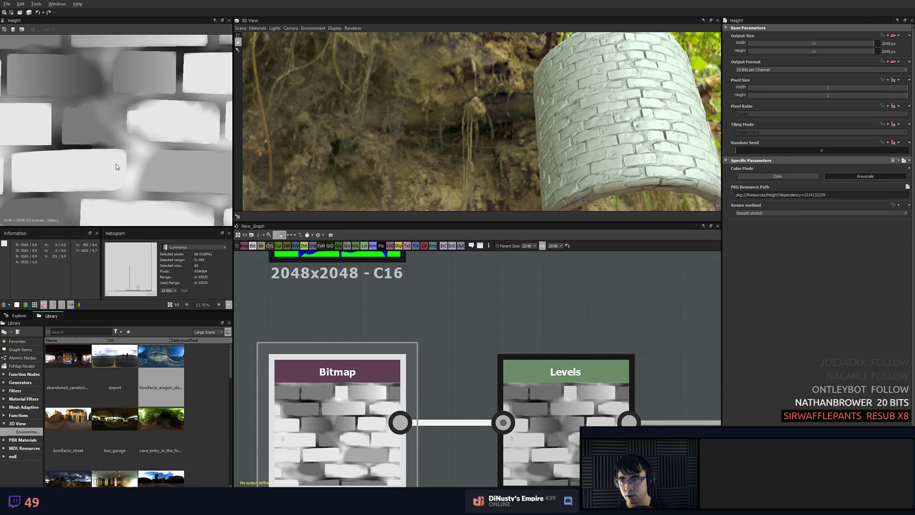
- Examine the brick and mortar surface detail up close on the cylinder, then review the Height Bitmap node's chain
{"action": "left_click_drag", "start_coordinate": [542, 138], "coordinate": [432, 126]}
{"action": "scroll", "coordinate": [431, 126], "scroll_direction": "up", "scroll_amount": 5}
{"action": "middle_click_drag", "start_coordinate": [431, 125], "coordinate": [453, 124]}
{"action": "scroll", "coordinate": [456, 125], "scroll_direction": "down", "scroll_amount": 2}
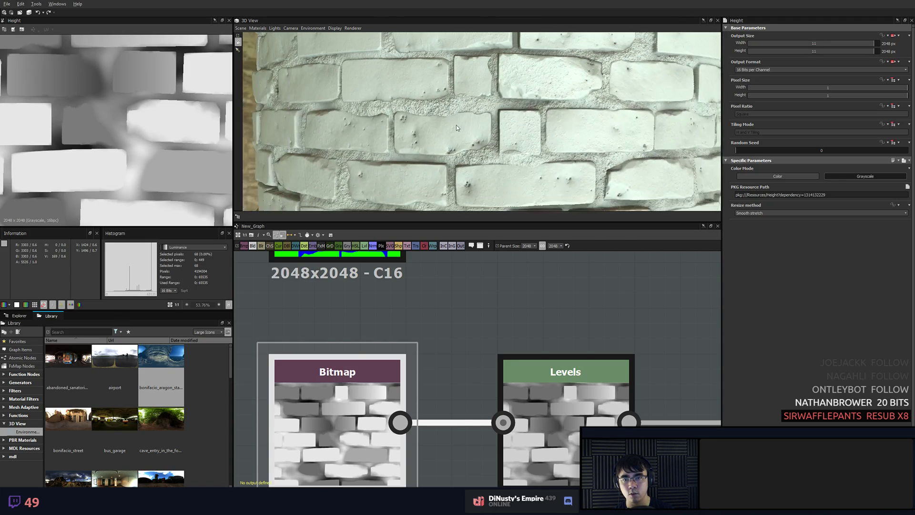
{"action": "left_click_drag", "start_coordinate": [456, 125], "coordinate": [467, 139]}
{"action": "middle_click_drag", "start_coordinate": [476, 342], "coordinate": [489, 315]}
{"action": "scroll", "coordinate": [489, 315], "scroll_direction": "down", "scroll_amount": 2}
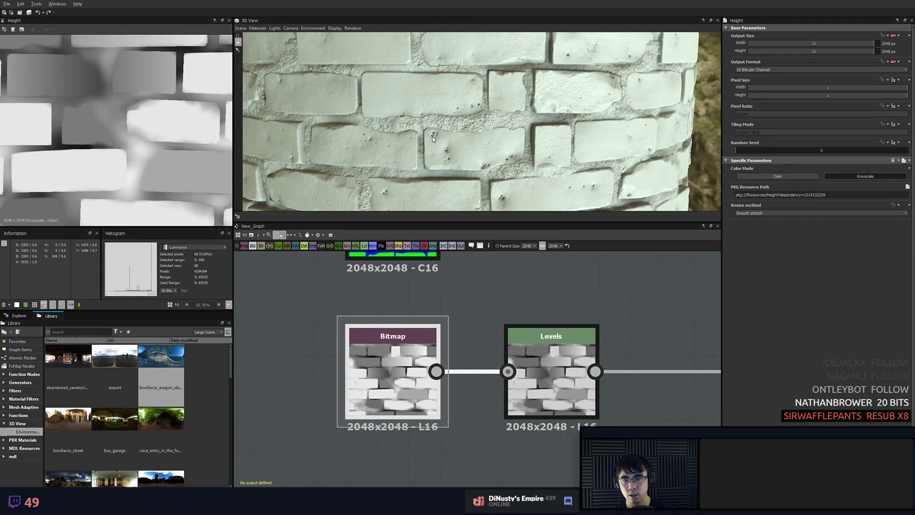
{"action": "scroll", "coordinate": [343, 382], "scroll_direction": "down", "scroll_amount": 3}
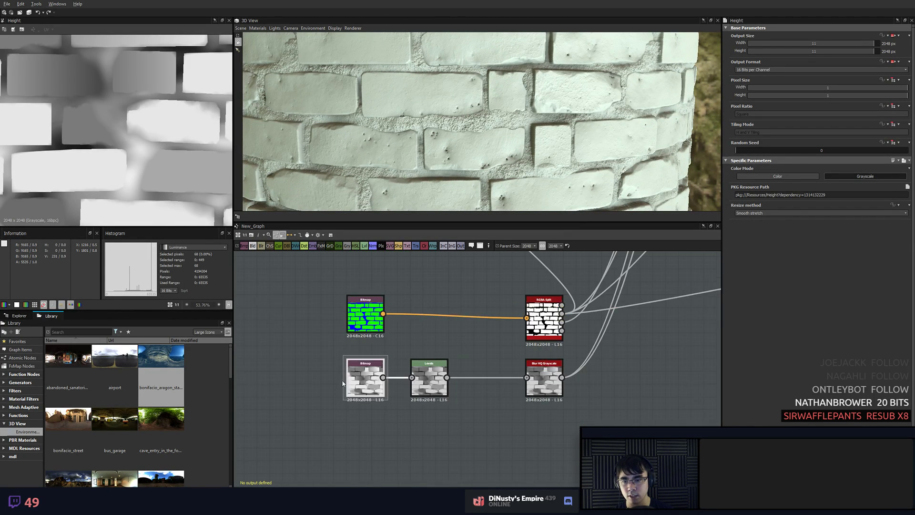
{"action": "scroll", "coordinate": [342, 383], "scroll_direction": "up", "scroll_amount": 3}
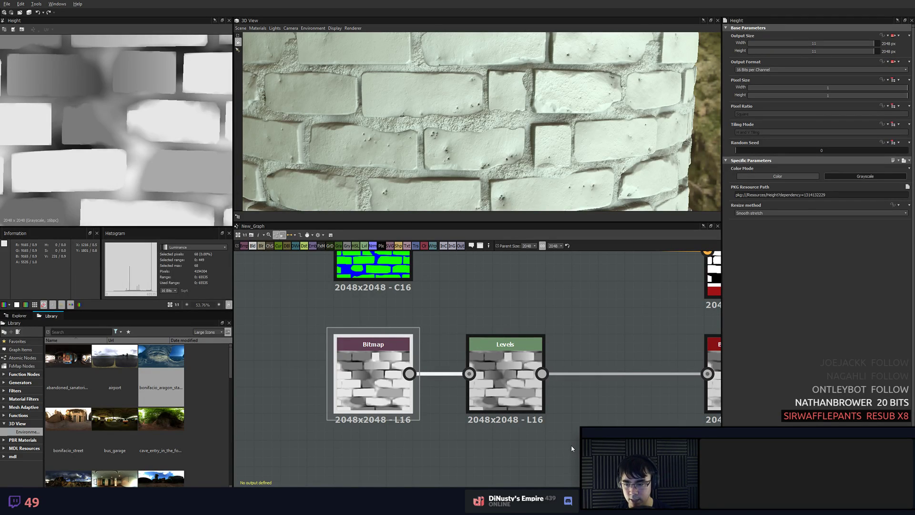
- Switch to ZBrush and inspect the green brick and blue mortar sculpt from the side and front
{"action": "key", "text": "alt+Tab"}
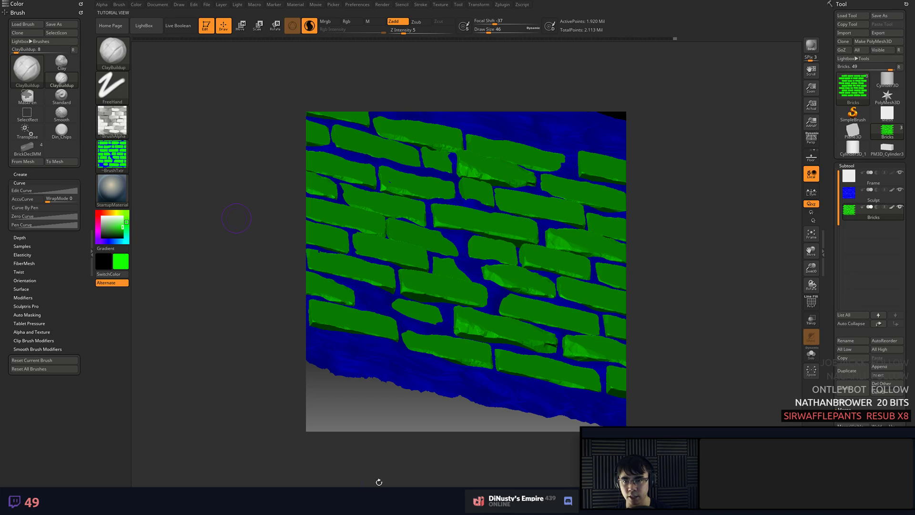
{"action": "left_click_drag", "start_coordinate": [724, 273], "coordinate": [723, 271]}
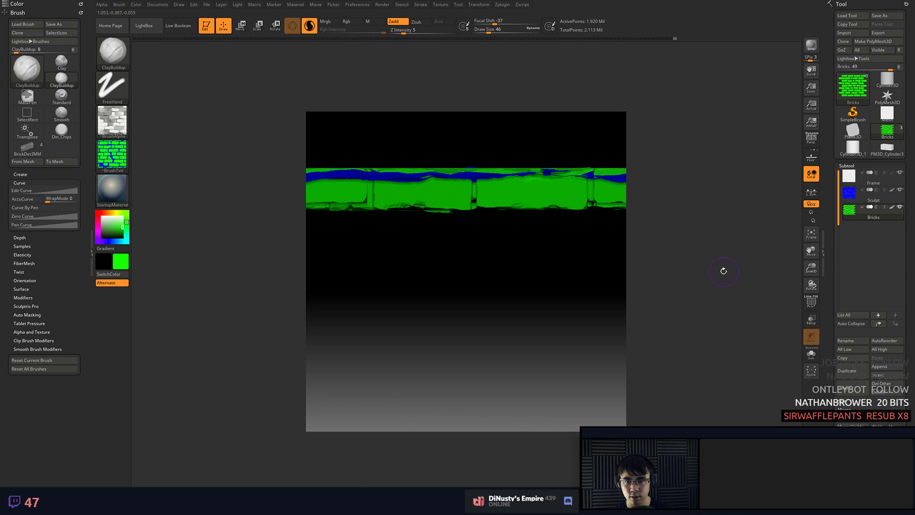
{"action": "left_click_drag", "start_coordinate": [678, 222], "coordinate": [667, 293]}
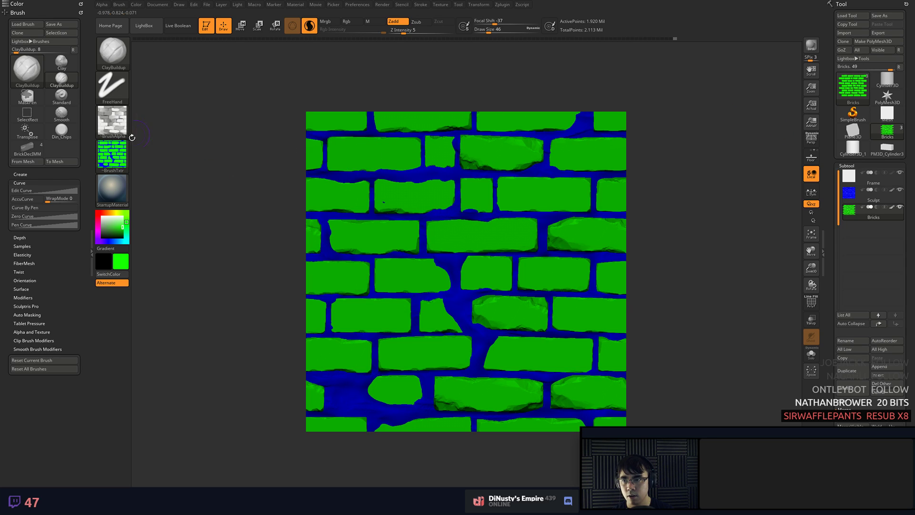
{"action": "mouse_move", "coordinate": [116, 160]}
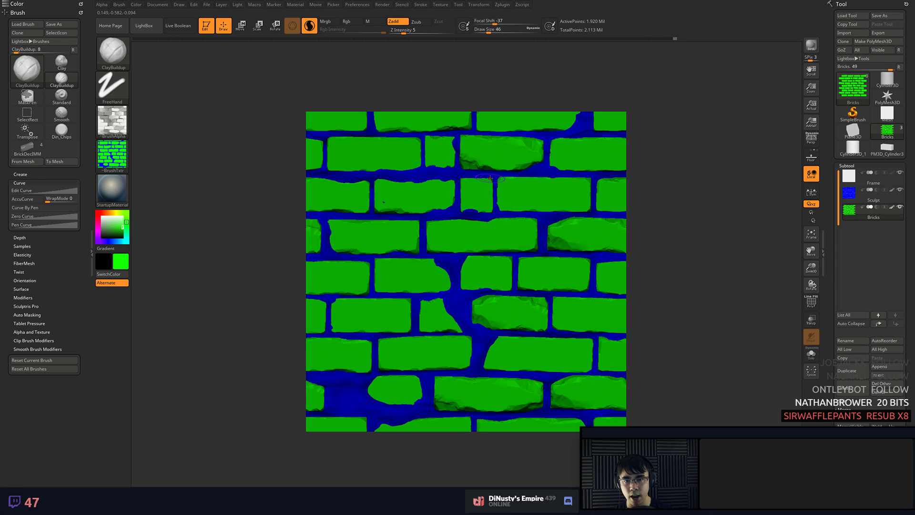
- Switch back to Substance Designer and preview the Levels node that follows the Height Bitmap
{"action": "key", "text": "alt+Tab"}
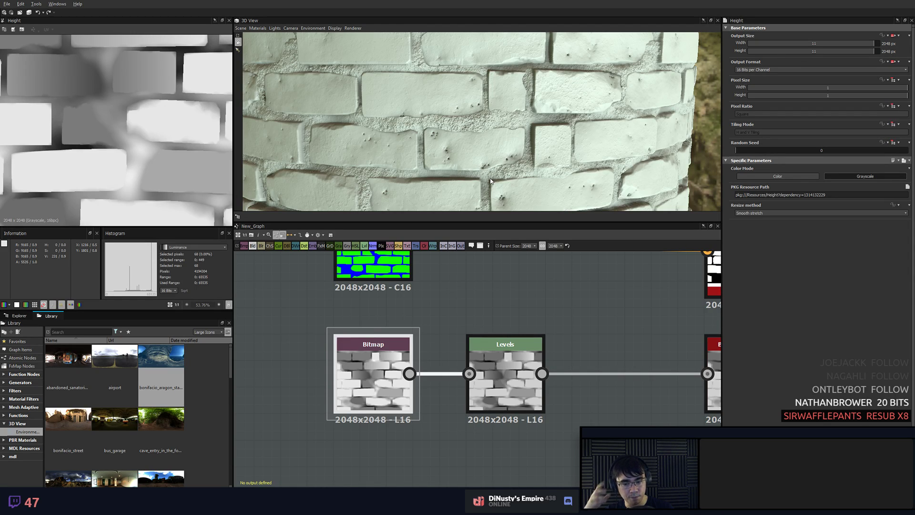
{"action": "scroll", "coordinate": [447, 316], "scroll_direction": "down", "scroll_amount": 5}
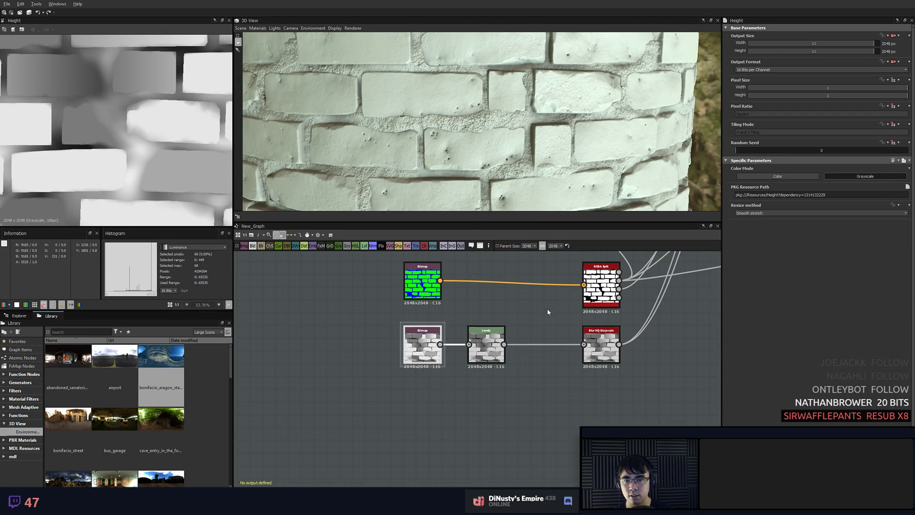
{"action": "middle_click_drag", "start_coordinate": [542, 318], "coordinate": [489, 350]}
{"action": "middle_click_drag", "start_coordinate": [583, 348], "coordinate": [551, 402]}
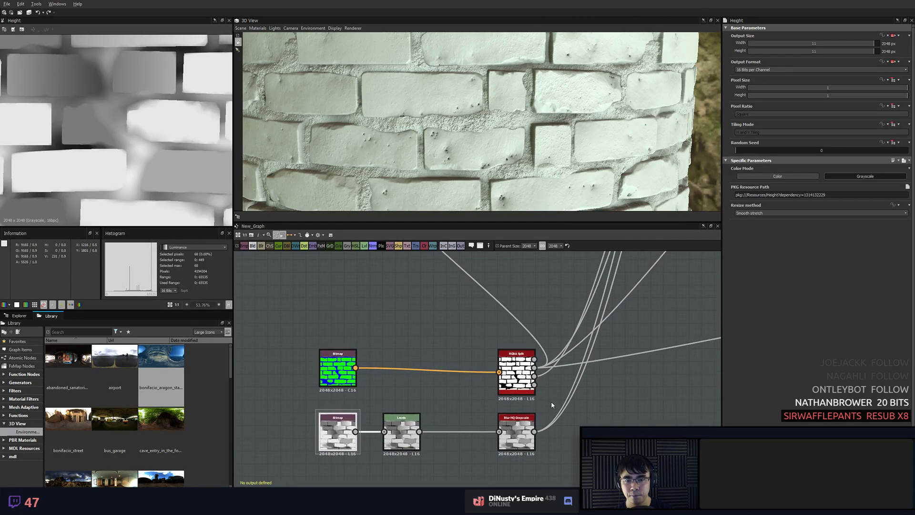
{"action": "scroll", "coordinate": [551, 402], "scroll_direction": "down", "scroll_amount": 1}
{"action": "double_click", "coordinate": [423, 432]}
- Preview the Multiply Blend node that takes the white Histogram Range as an input
{"action": "middle_click_drag", "start_coordinate": [508, 314], "coordinate": [361, 439]}
{"action": "scroll", "coordinate": [361, 438], "scroll_direction": "down", "scroll_amount": 1}
{"action": "scroll", "coordinate": [362, 439], "scroll_direction": "down", "scroll_amount": 1}
{"action": "middle_click_drag", "start_coordinate": [468, 375], "coordinate": [444, 407]}
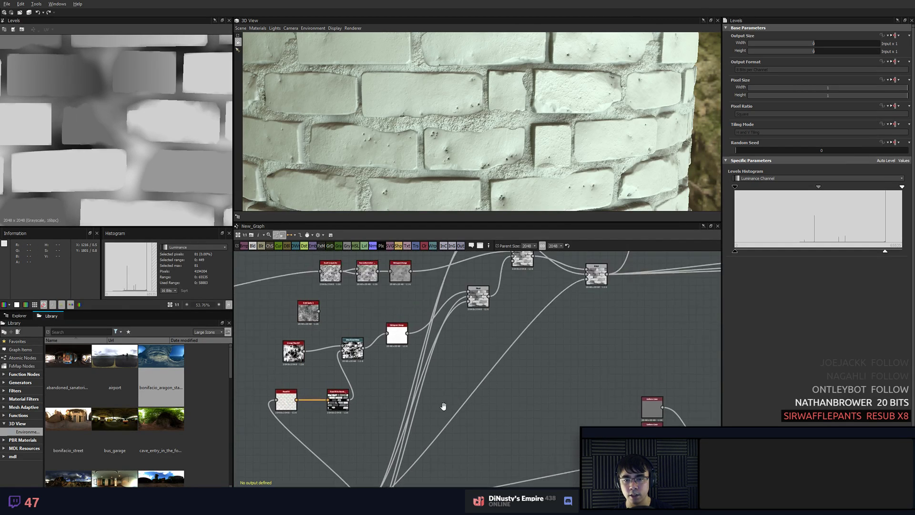
{"action": "scroll", "coordinate": [438, 330], "scroll_direction": "up", "scroll_amount": 4}
{"action": "middle_click_drag", "start_coordinate": [438, 330], "coordinate": [504, 337]}
{"action": "double_click", "coordinate": [596, 287]}
{"action": "middle_click_drag", "start_coordinate": [596, 288], "coordinate": [596, 383]}
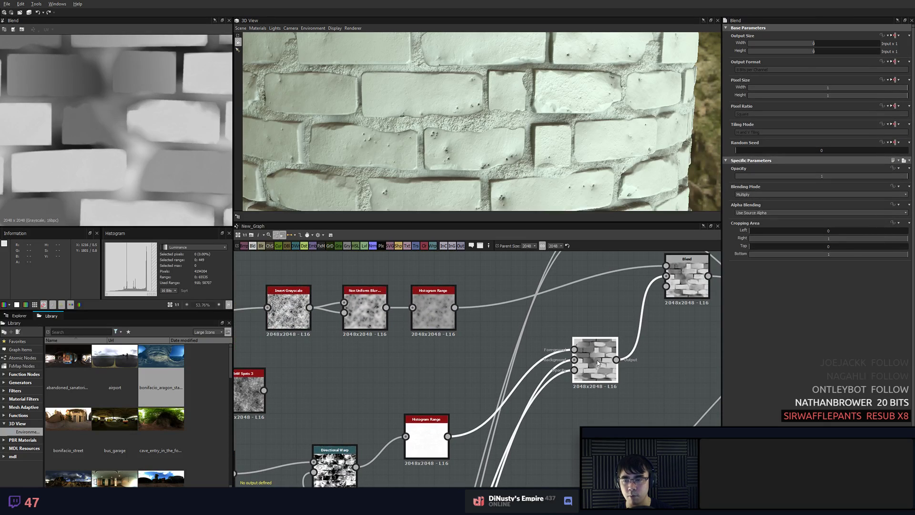
- Preview the final Blend node that combines the brick and mortar branches before the output
{"action": "middle_click_drag", "start_coordinate": [686, 363], "coordinate": [527, 401]}
{"action": "scroll", "coordinate": [528, 400], "scroll_direction": "down", "scroll_amount": 2}
{"action": "middle_click_drag", "start_coordinate": [596, 366], "coordinate": [526, 392]}
{"action": "scroll", "coordinate": [524, 389], "scroll_direction": "up", "scroll_amount": 3}
{"action": "left_click_drag", "start_coordinate": [433, 364], "coordinate": [433, 408]}
{"action": "middle_click_drag", "start_coordinate": [463, 402], "coordinate": [503, 389]}
{"action": "scroll", "coordinate": [489, 395], "scroll_direction": "down", "scroll_amount": 1}
{"action": "scroll", "coordinate": [534, 379], "scroll_direction": "up", "scroll_amount": 1}
{"action": "double_click", "coordinate": [596, 345]}
- Search the available nodes for noise generators
{"action": "middle_click_drag", "start_coordinate": [579, 353], "coordinate": [478, 405]}
{"action": "left_click", "coordinate": [456, 331]}
{"action": "middle_click_drag", "start_coordinate": [457, 331], "coordinate": [582, 305]}
{"action": "key", "text": "space"}
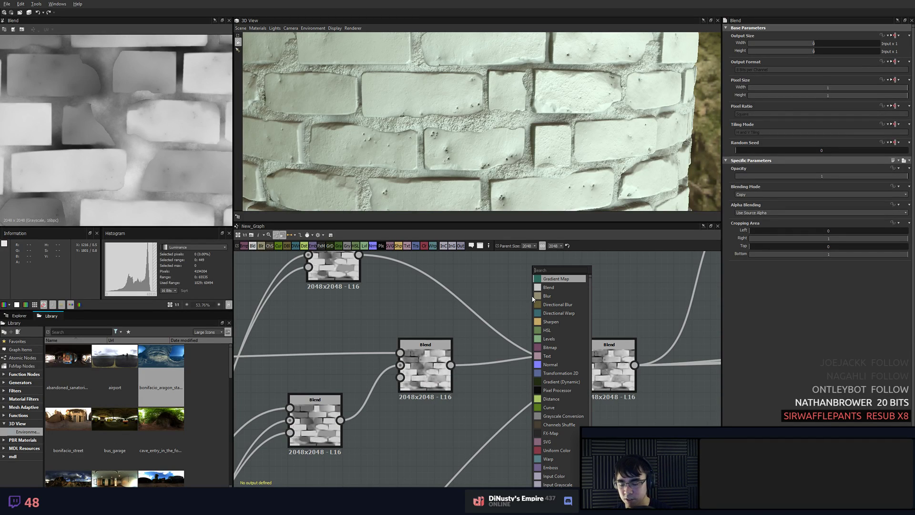
{"action": "type", "text": "noise"}
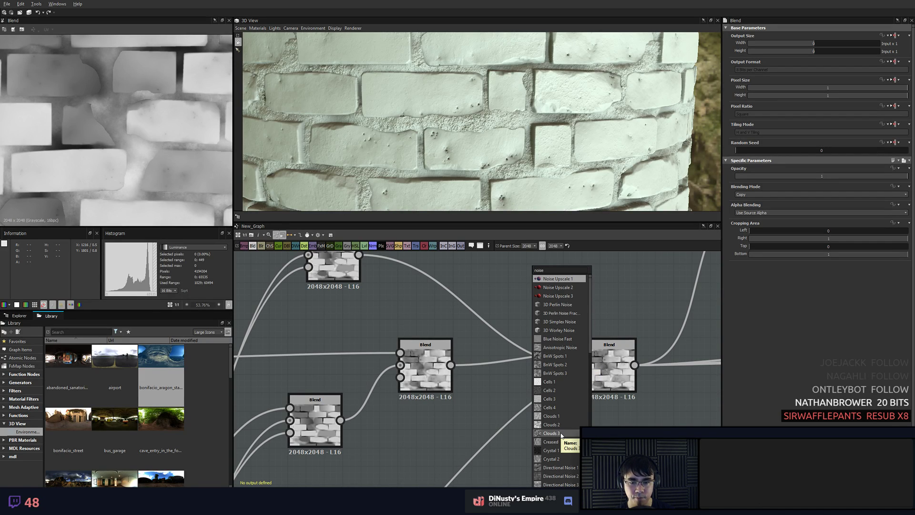
{"action": "scroll", "coordinate": [561, 435], "scroll_direction": "down", "scroll_amount": 1}
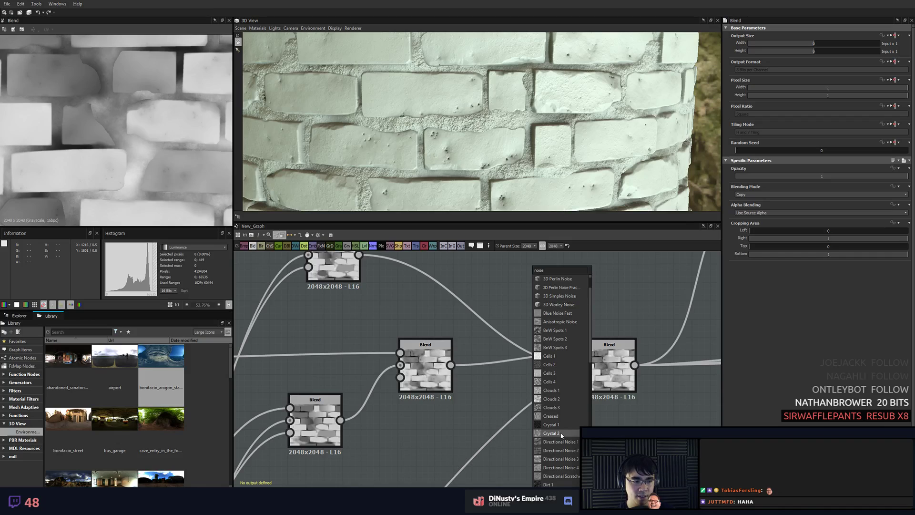
{"action": "scroll", "coordinate": [562, 435], "scroll_direction": "down", "scroll_amount": 4}
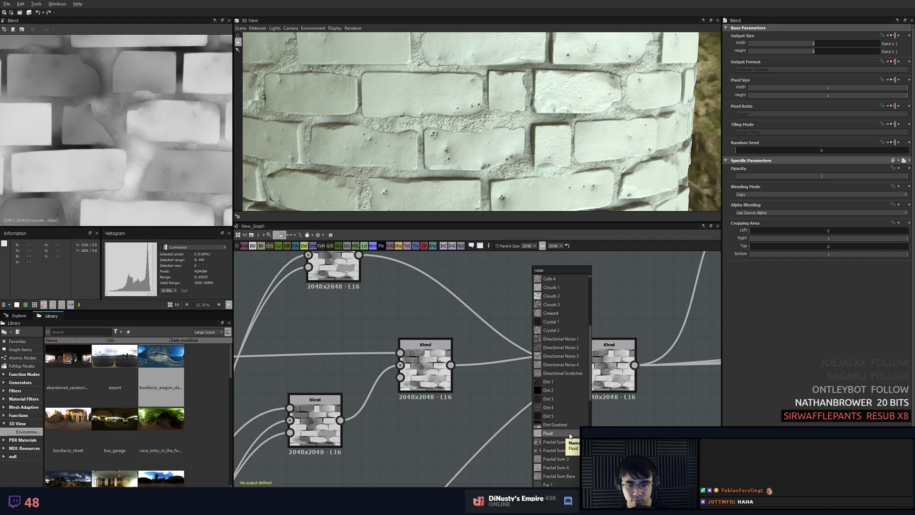
{"action": "key", "text": "Escape"}
- Add a Gaussian Noise node from the library's generators above the final Blend node
{"action": "left_click", "coordinate": [24, 374]}
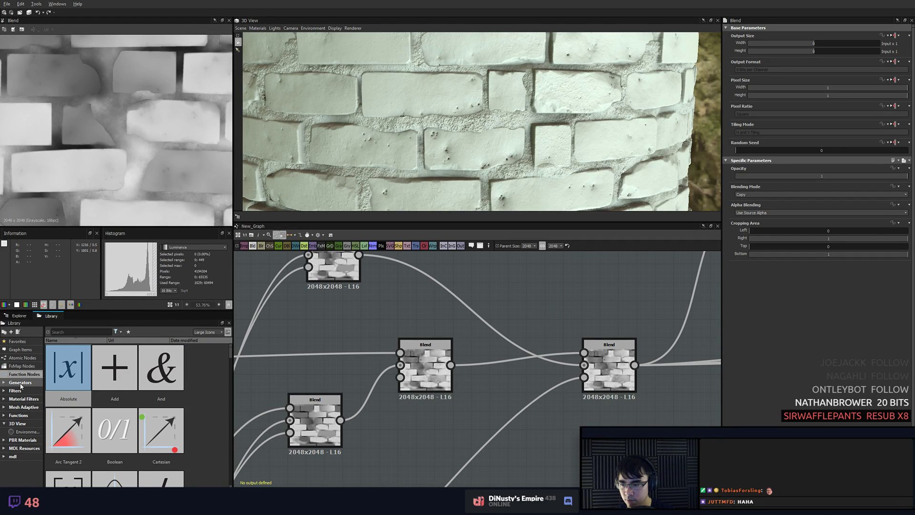
{"action": "left_click", "coordinate": [21, 382]}
{"action": "scroll", "coordinate": [143, 401], "scroll_direction": "down", "scroll_amount": 5}
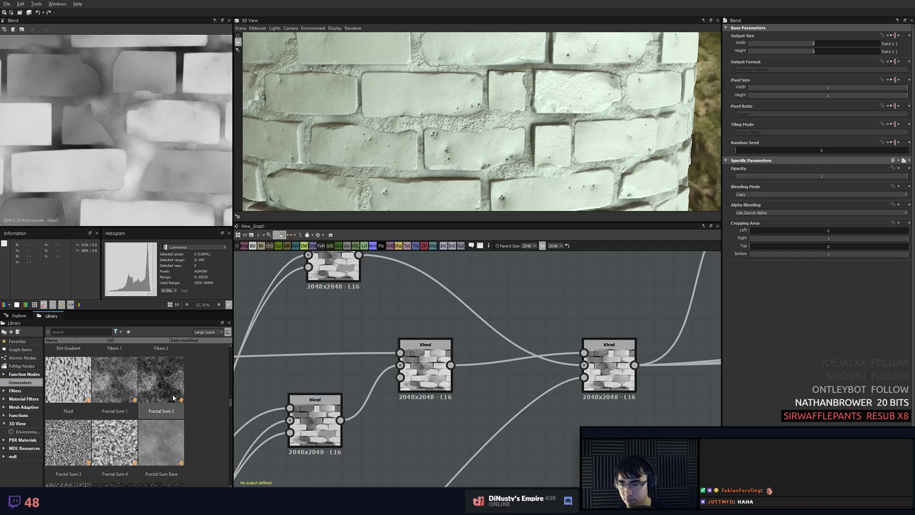
{"action": "scroll", "coordinate": [174, 398], "scroll_direction": "down", "scroll_amount": 3}
{"action": "scroll", "coordinate": [174, 403], "scroll_direction": "down", "scroll_amount": 3}
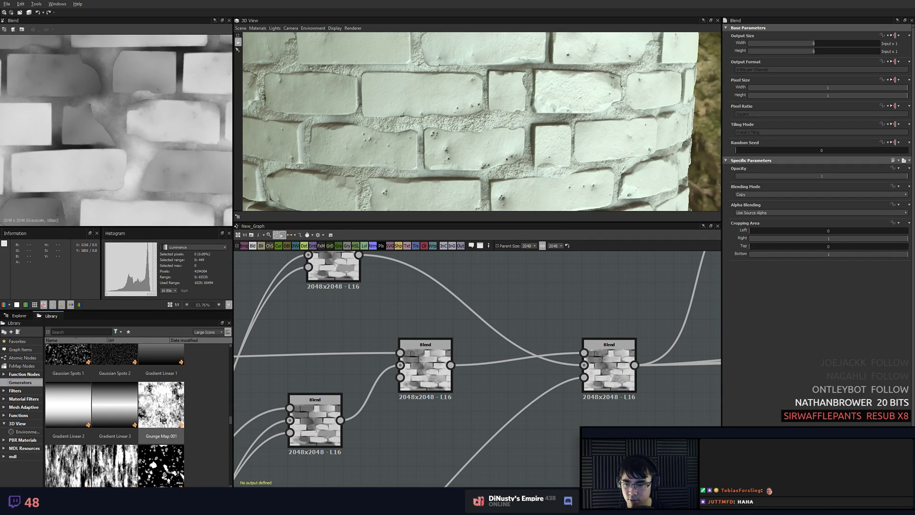
{"action": "scroll", "coordinate": [174, 403], "scroll_direction": "up", "scroll_amount": 3}
{"action": "left_click_drag", "start_coordinate": [173, 406], "coordinate": [521, 305]}
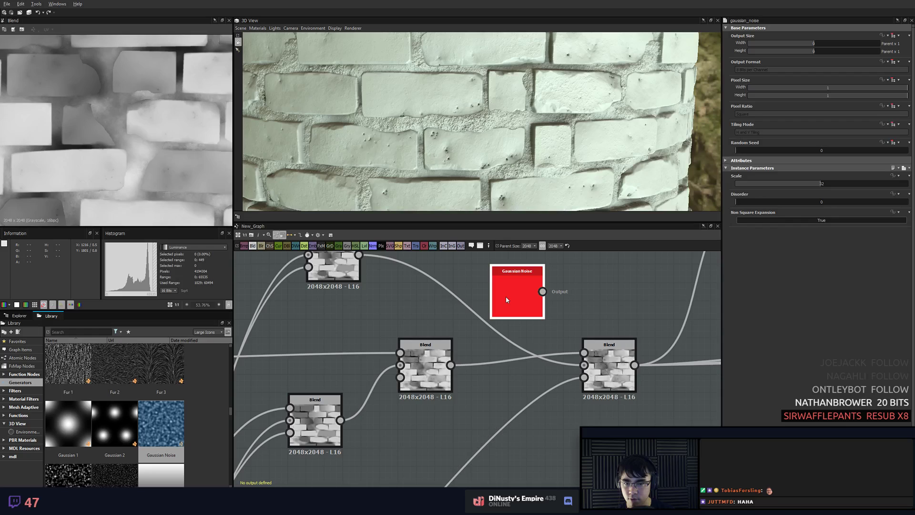
- Connect a Levels node to the Gaussian Noise and narrow its input range from both the black and white ends
{"action": "key", "text": "space"}
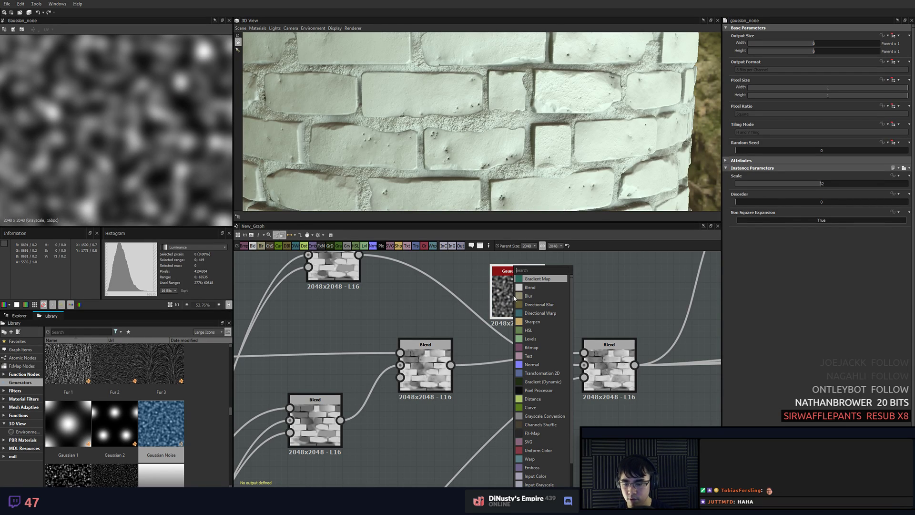
{"action": "type", "text": "leve"}
{"action": "key", "text": "Return"}
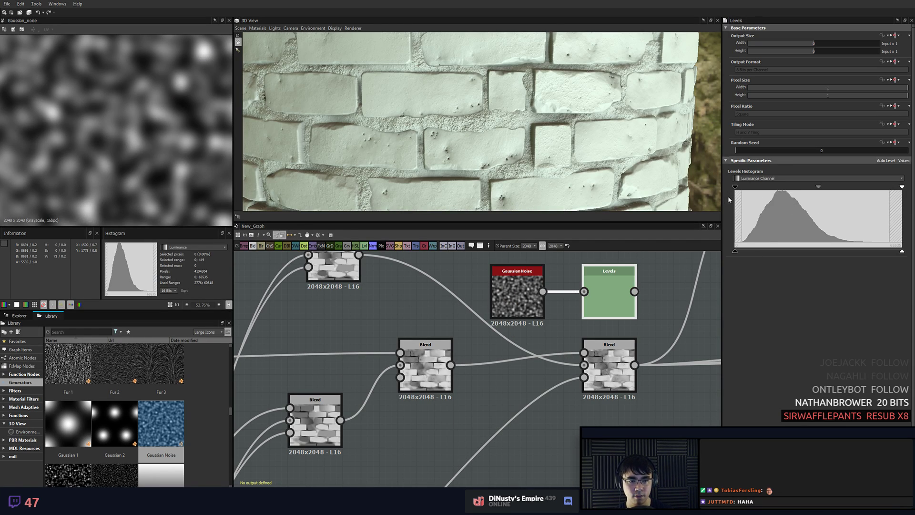
{"action": "left_click_drag", "start_coordinate": [751, 187], "coordinate": [756, 188]}
{"action": "double_click", "coordinate": [616, 307]}
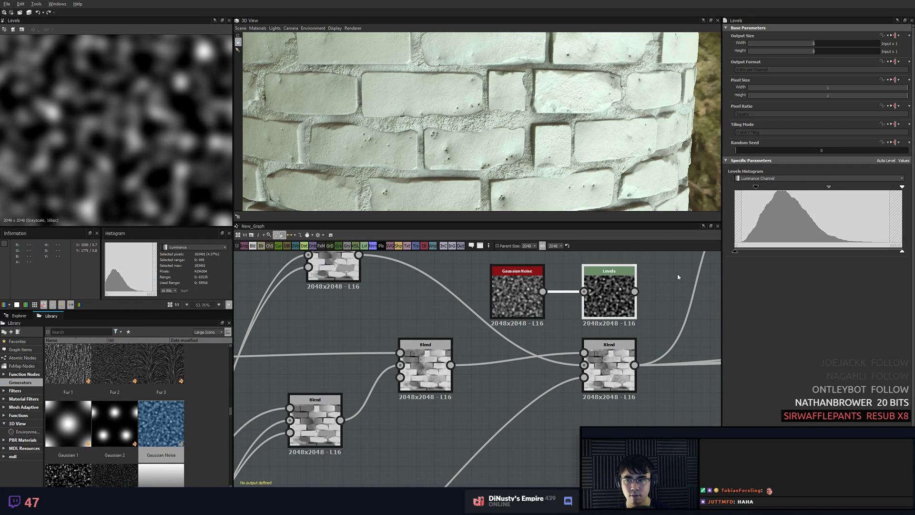
{"action": "mouse_move", "coordinate": [902, 188]}
{"action": "left_mouse_down"}
{"action": "mouse_move", "coordinate": [826, 204]}
{"action": "mouse_move", "coordinate": [845, 206]}
{"action": "left_mouse_up"}
{"action": "middle_click_drag", "start_coordinate": [694, 304], "coordinate": [676, 322]}
{"action": "scroll", "coordinate": [675, 323], "scroll_direction": "down", "scroll_amount": 1}
{"action": "left_click_drag", "start_coordinate": [610, 312], "coordinate": [595, 289]}
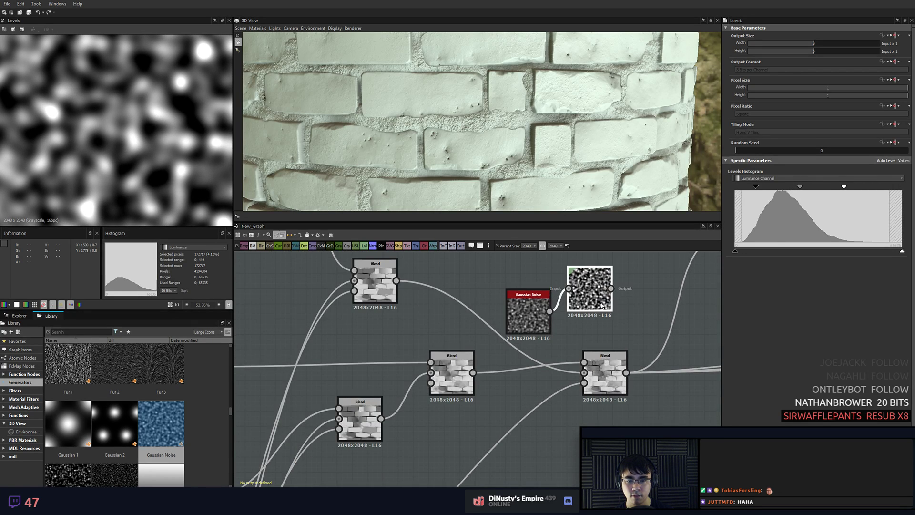
- Delete the Gaussian Noise and Levels nodes from the graph
{"action": "scroll", "coordinate": [619, 298], "scroll_direction": "down", "scroll_amount": 3}
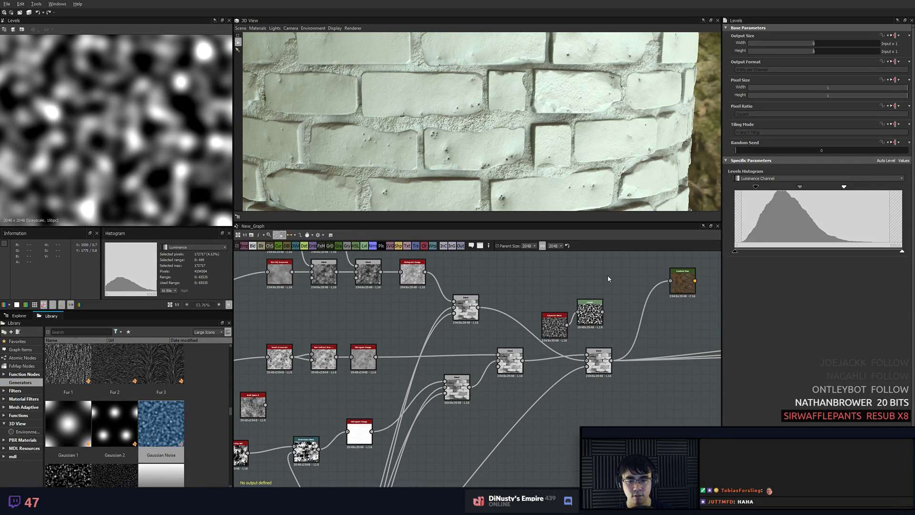
{"action": "left_click", "coordinate": [617, 291]}
{"action": "left_click_drag", "start_coordinate": [616, 289], "coordinate": [549, 334]}
{"action": "key", "text": "Delete"}
{"action": "middle_click_drag", "start_coordinate": [605, 288], "coordinate": [616, 294]}
{"action": "scroll", "coordinate": [621, 295], "scroll_direction": "up", "scroll_amount": 2}
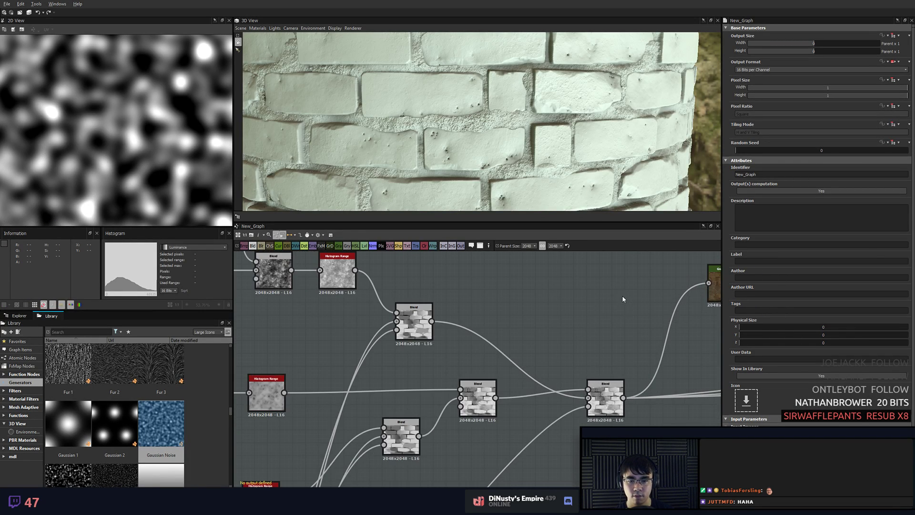
- Preview the upper Overlay Blend and add a Grunge Map 010 node from the library's generators
{"action": "left_click", "coordinate": [419, 335]}
{"action": "scroll", "coordinate": [584, 293], "scroll_direction": "down", "scroll_amount": 2}
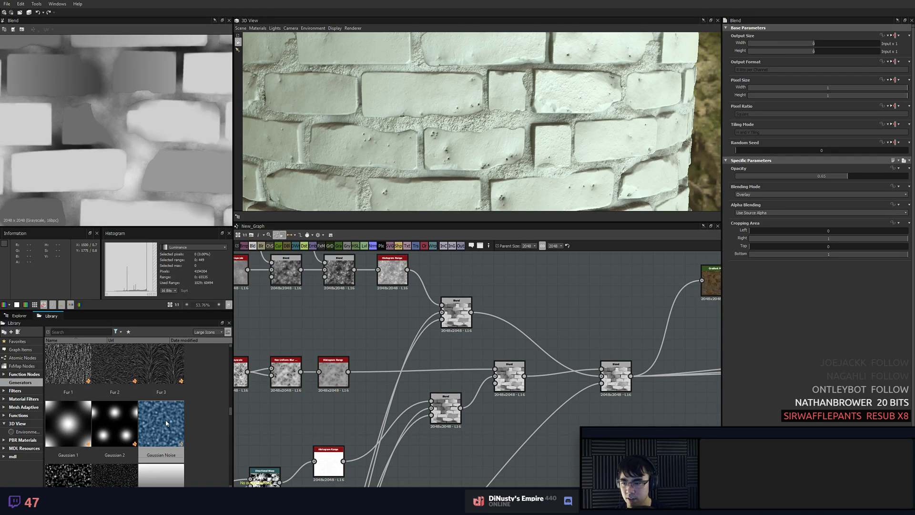
{"action": "scroll", "coordinate": [171, 407], "scroll_direction": "down", "scroll_amount": 3}
{"action": "scroll", "coordinate": [178, 392], "scroll_direction": "down", "scroll_amount": 2}
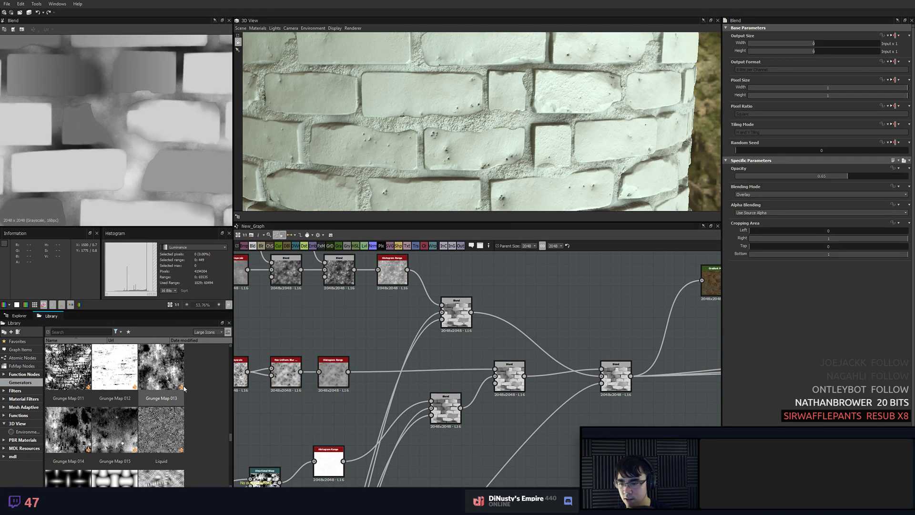
{"action": "scroll", "coordinate": [199, 369], "scroll_direction": "up", "scroll_amount": 3}
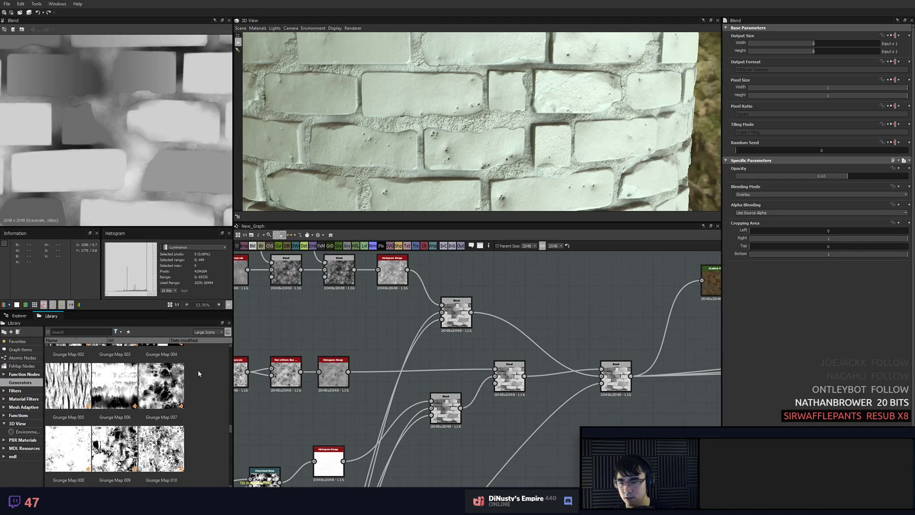
{"action": "scroll", "coordinate": [199, 373], "scroll_direction": "down", "scroll_amount": 1}
{"action": "scroll", "coordinate": [192, 373], "scroll_direction": "up", "scroll_amount": 1}
{"action": "scroll", "coordinate": [191, 373], "scroll_direction": "up", "scroll_amount": 1}
{"action": "scroll", "coordinate": [191, 373], "scroll_direction": "down", "scroll_amount": 1}
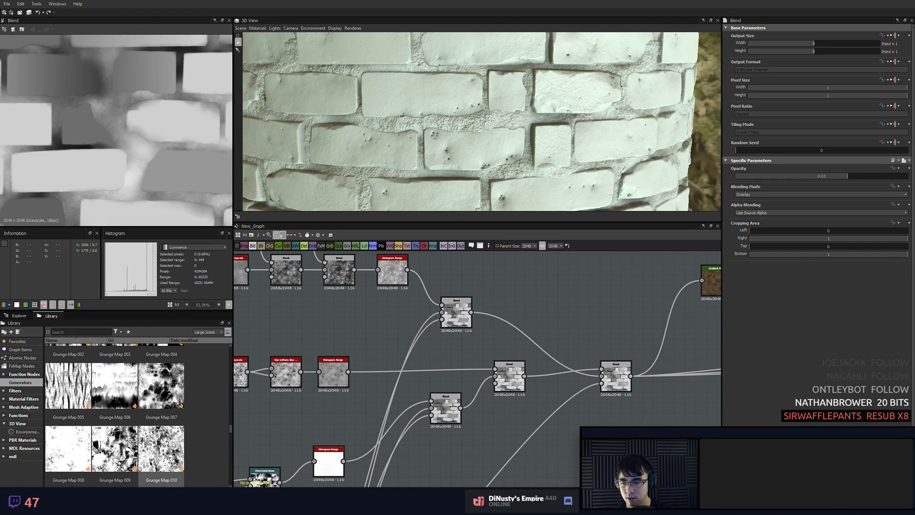
{"action": "left_click_drag", "start_coordinate": [162, 448], "coordinate": [519, 286]}
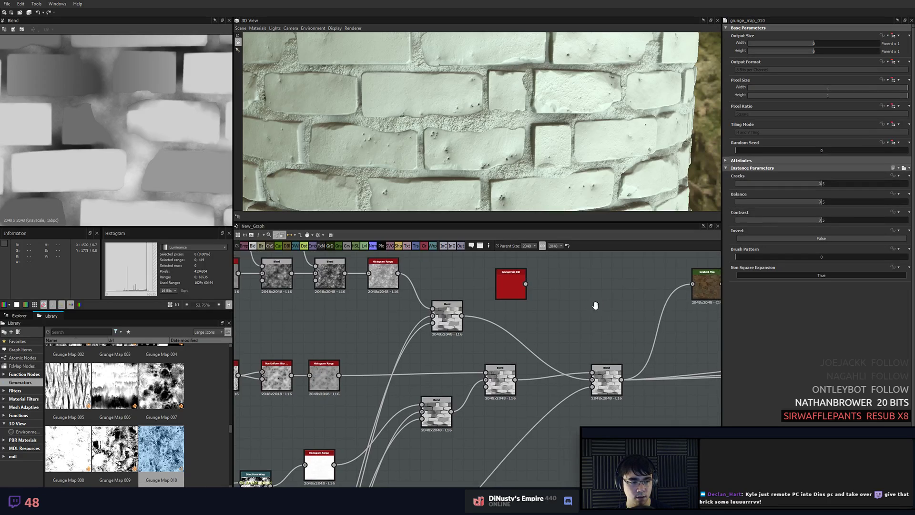
- Preview the Grunge Map 010 pattern and delete the node
{"action": "scroll", "coordinate": [586, 312], "scroll_direction": "up", "scroll_amount": 2}
{"action": "middle_click_drag", "start_coordinate": [595, 306], "coordinate": [572, 328]}
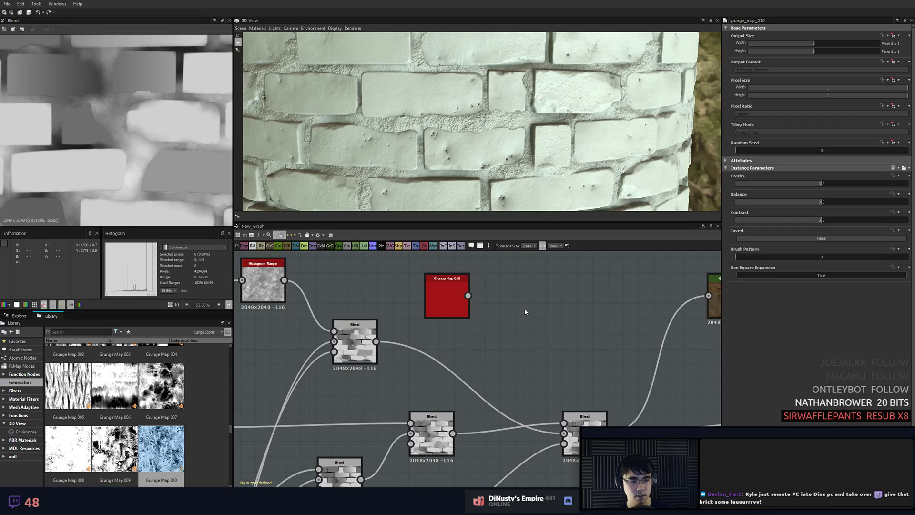
{"action": "left_click_drag", "start_coordinate": [458, 313], "coordinate": [525, 322]}
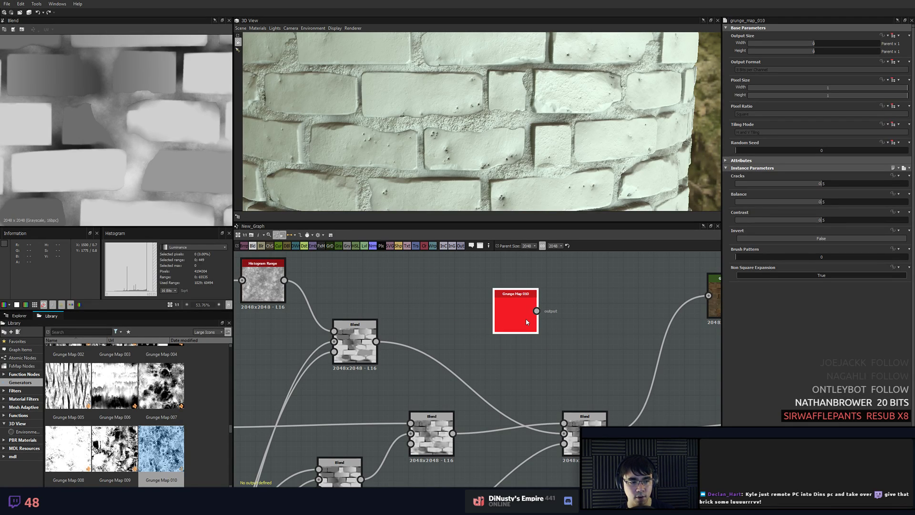
{"action": "double_click", "coordinate": [527, 323]}
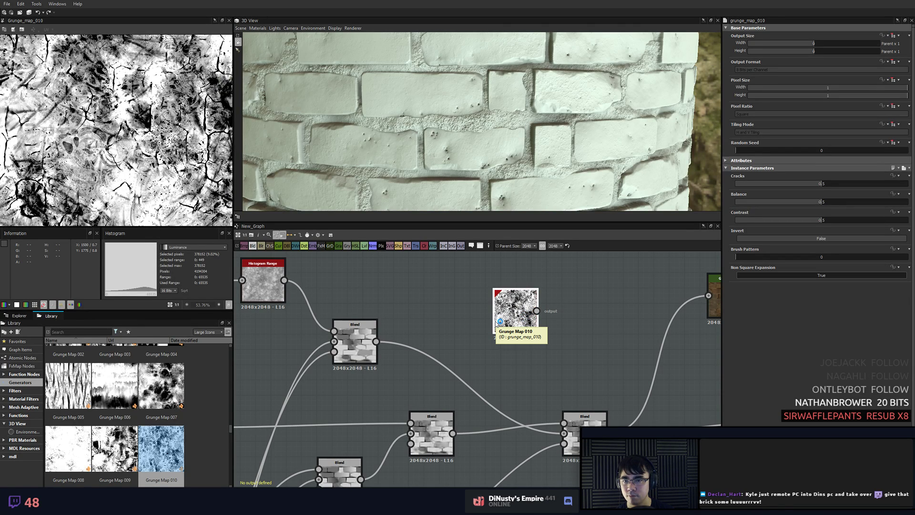
{"action": "key", "text": "Delete"}
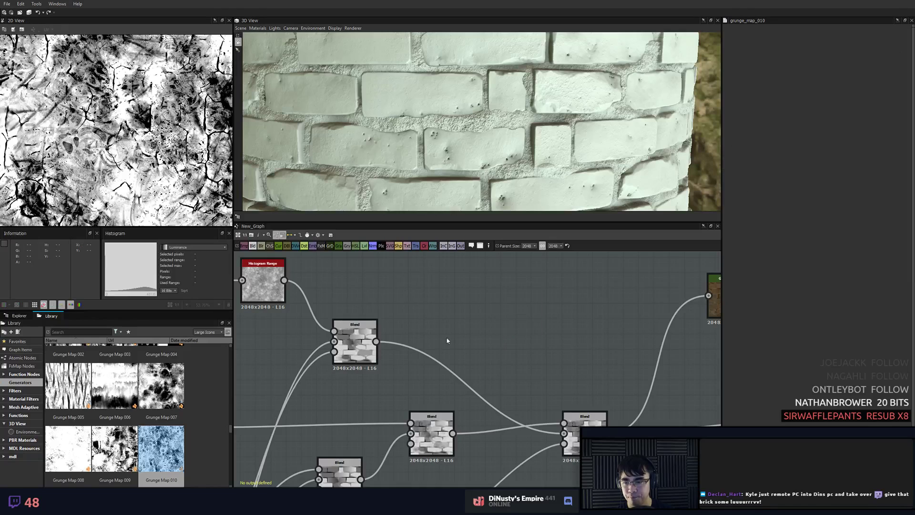
- Add a Moisture Noise node from the library's generators and preview its pattern
{"action": "scroll", "coordinate": [151, 387], "scroll_direction": "down", "scroll_amount": 5}
{"action": "scroll", "coordinate": [151, 387], "scroll_direction": "up", "scroll_amount": 3}
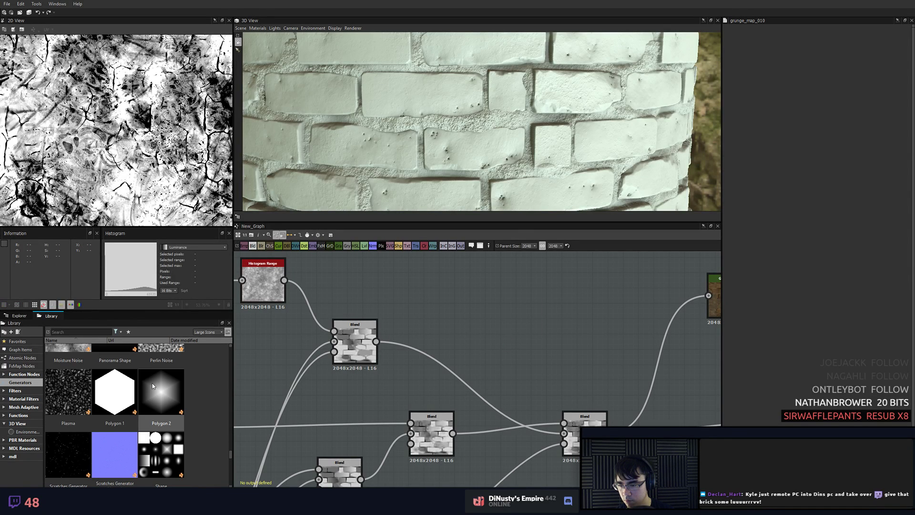
{"action": "scroll", "coordinate": [157, 393], "scroll_direction": "up", "scroll_amount": 3}
{"action": "left_click_drag", "start_coordinate": [68, 469], "coordinate": [456, 315]}
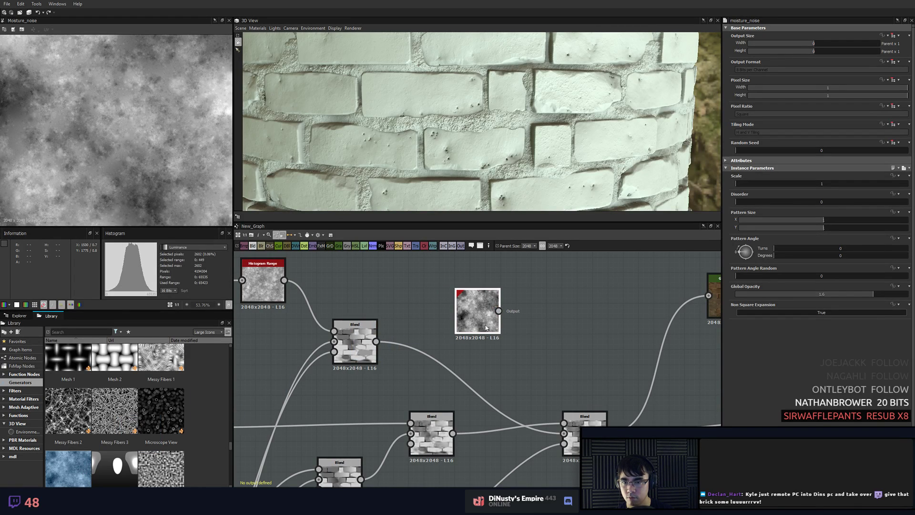
{"action": "scroll", "coordinate": [138, 187], "scroll_direction": "up", "scroll_amount": 3}
- Add a Non Uniform Blur Grayscale node and connect Moisture Noise to both its Grayscale and Blur Map inputs
{"action": "key", "text": "space"}
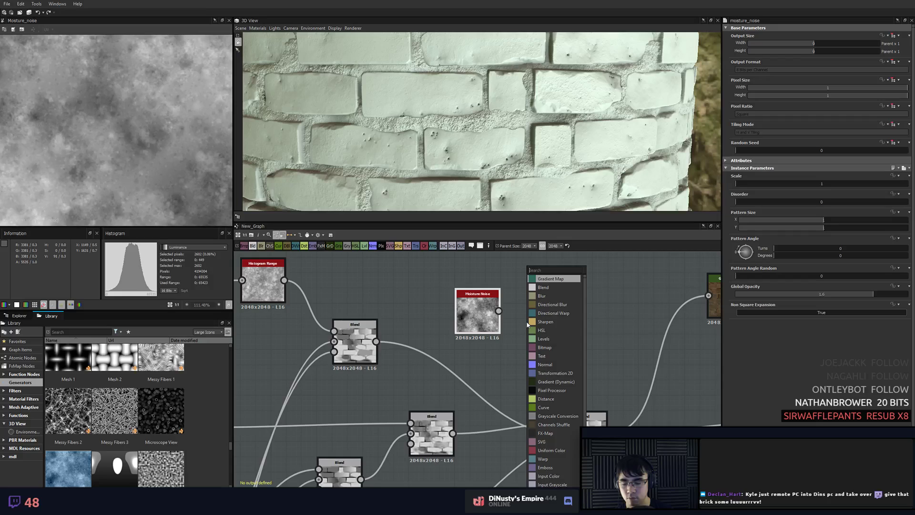
{"action": "type", "text": "hist"}
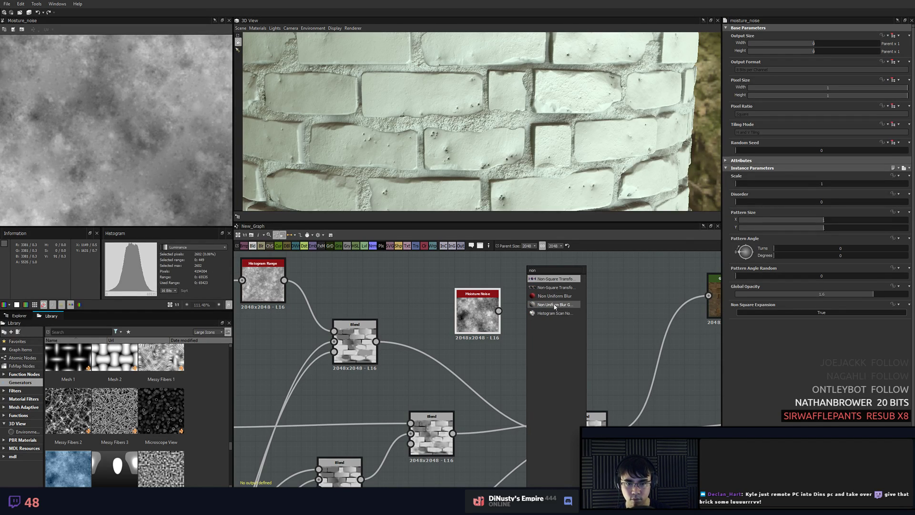
{"action": "left_click", "coordinate": [553, 306]}
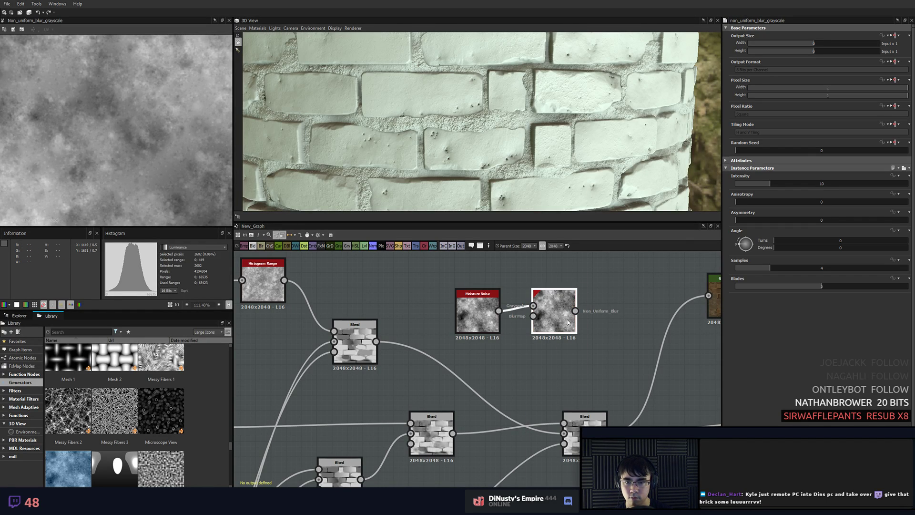
{"action": "mouse_move", "coordinate": [533, 306]}
{"action": "left_mouse_down"}
{"action": "mouse_move", "coordinate": [504, 313]}
{"action": "mouse_move", "coordinate": [533, 316]}
{"action": "left_mouse_up"}
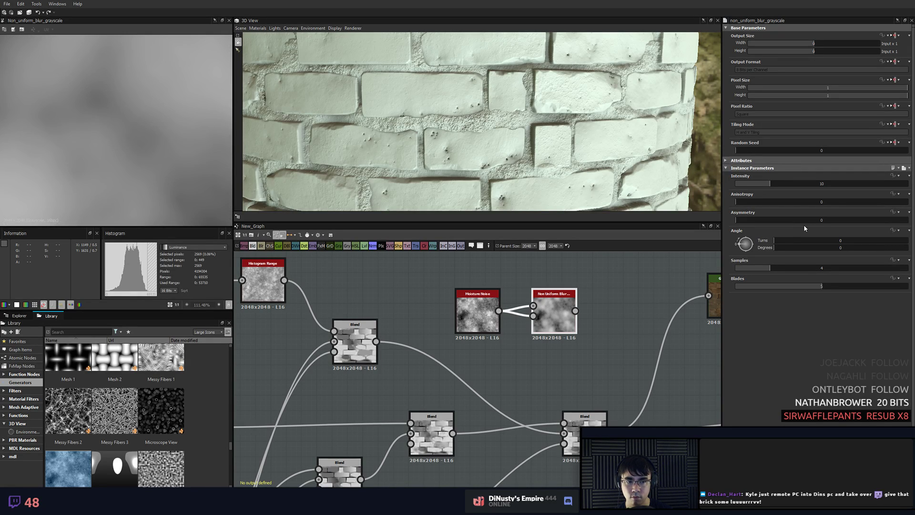
- Set the Non Uniform Blur's Intensity to 1.24 and Samples to 11
{"action": "left_click_drag", "start_coordinate": [768, 186], "coordinate": [680, 204]}
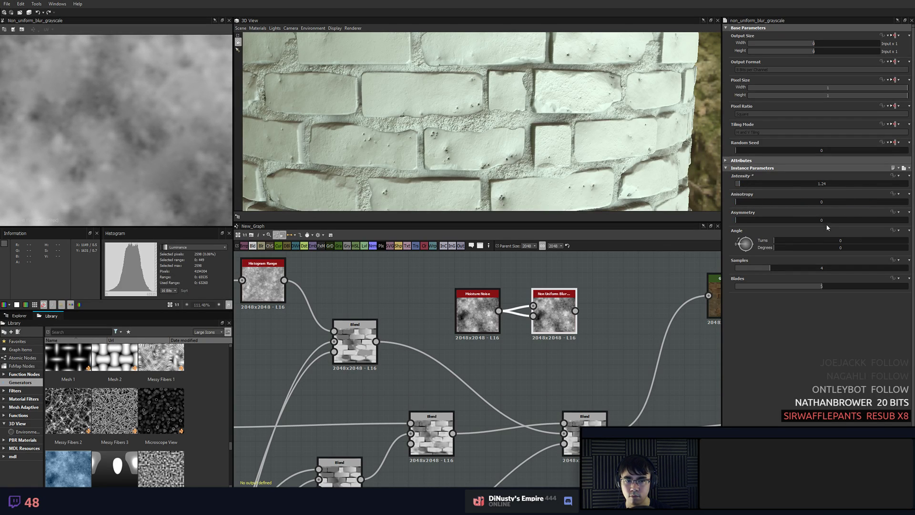
{"action": "left_click_drag", "start_coordinate": [753, 221], "coordinate": [688, 215]}
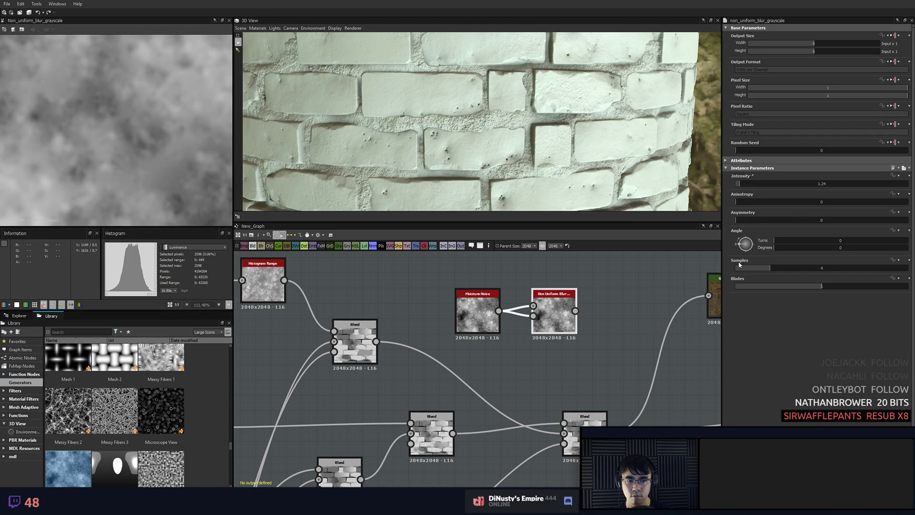
{"action": "left_click_drag", "start_coordinate": [771, 265], "coordinate": [839, 265]}
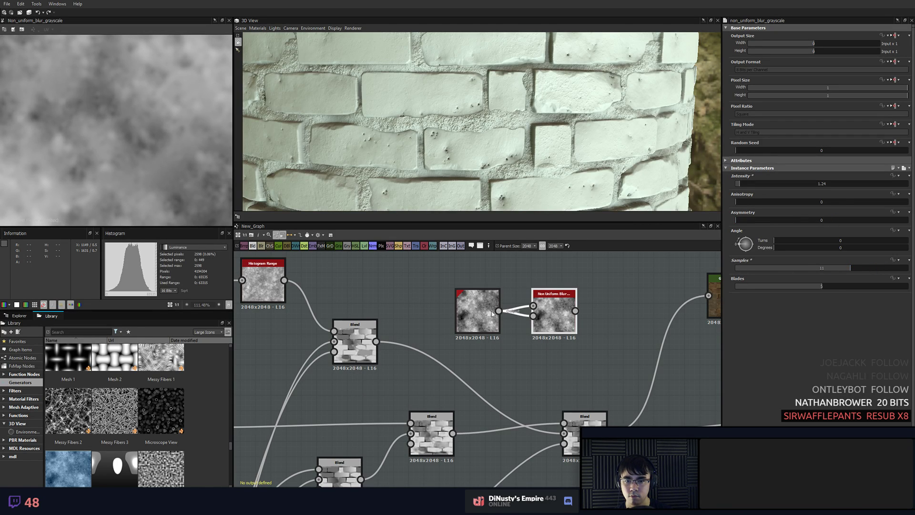
- Feed the upper Histogram Range output into the Non Uniform Blur's Grayscale input and set the blur's Intensity to 10.48
{"action": "left_click", "coordinate": [471, 313]}
{"action": "left_click_drag", "start_coordinate": [555, 315], "coordinate": [570, 300]}
{"action": "left_click", "coordinate": [591, 347]}
{"action": "key", "text": "space"}
{"action": "key", "text": "Escape"}
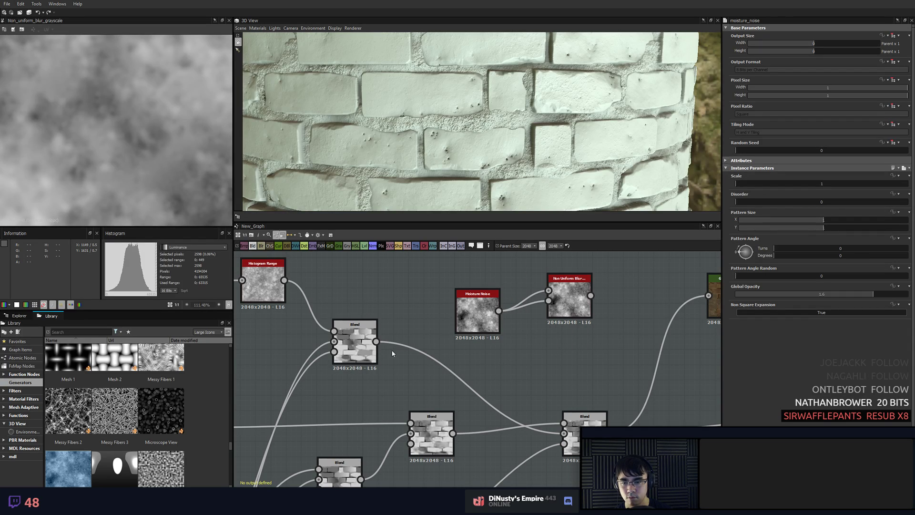
{"action": "left_click_drag", "start_coordinate": [284, 281], "coordinate": [556, 292]}
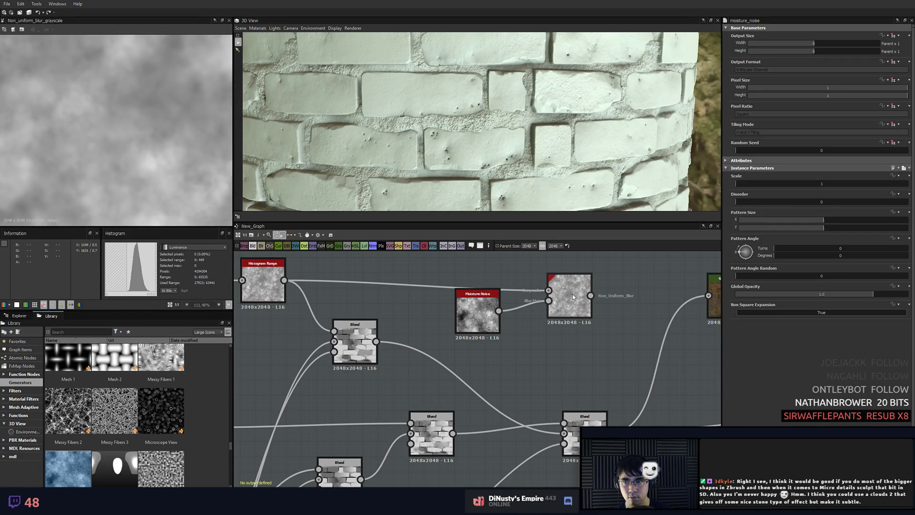
{"action": "left_click", "coordinate": [573, 293]}
{"action": "left_click_drag", "start_coordinate": [756, 184], "coordinate": [772, 183]}
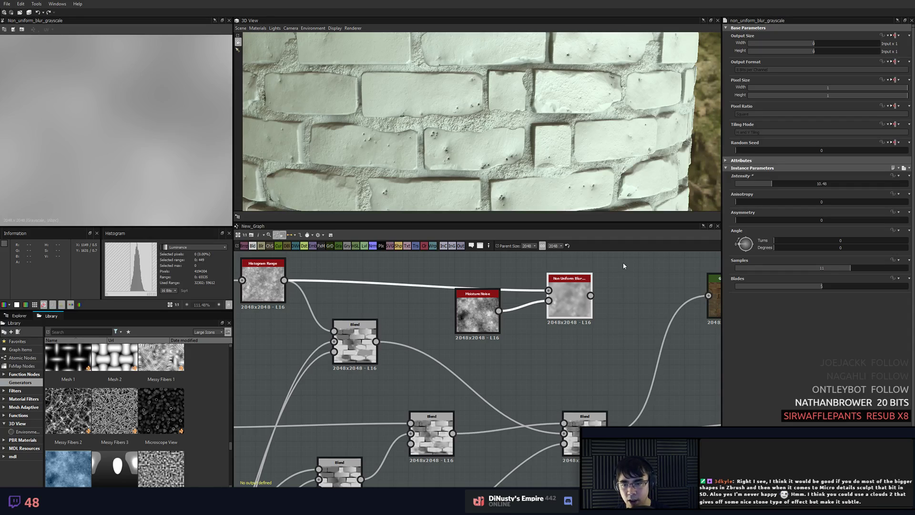
- Switch to ZBrush, select the Frame subtool of the brick wall sculpt, and return to Substance Designer
{"action": "key", "text": "alt+Tab"}
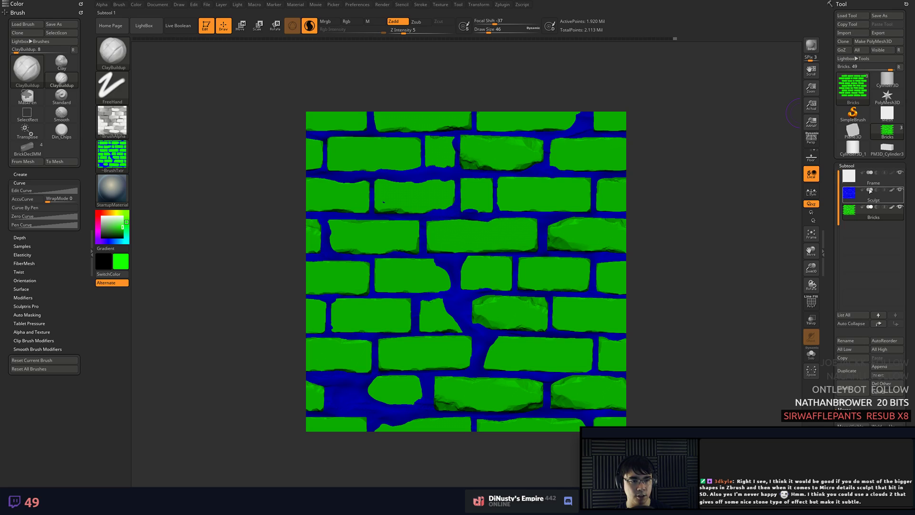
{"action": "mouse_move", "coordinate": [901, 177]}
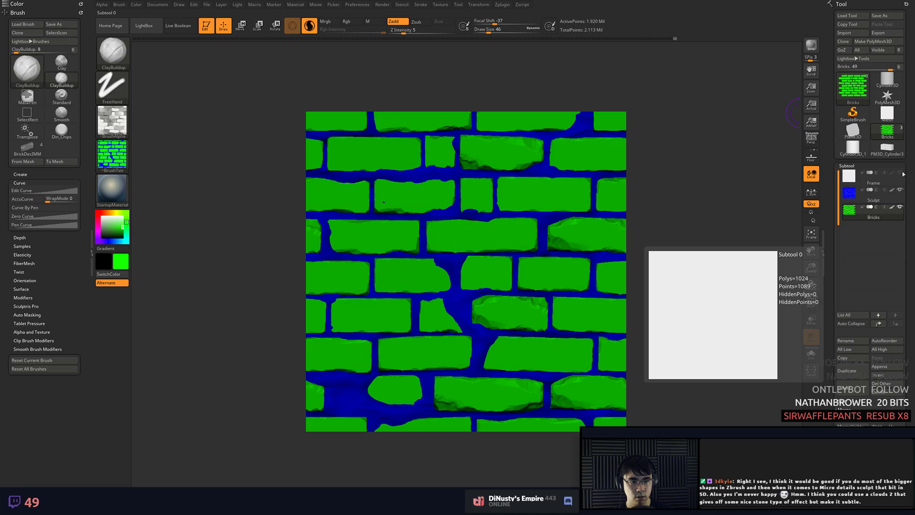
{"action": "left_click", "coordinate": [850, 177]}
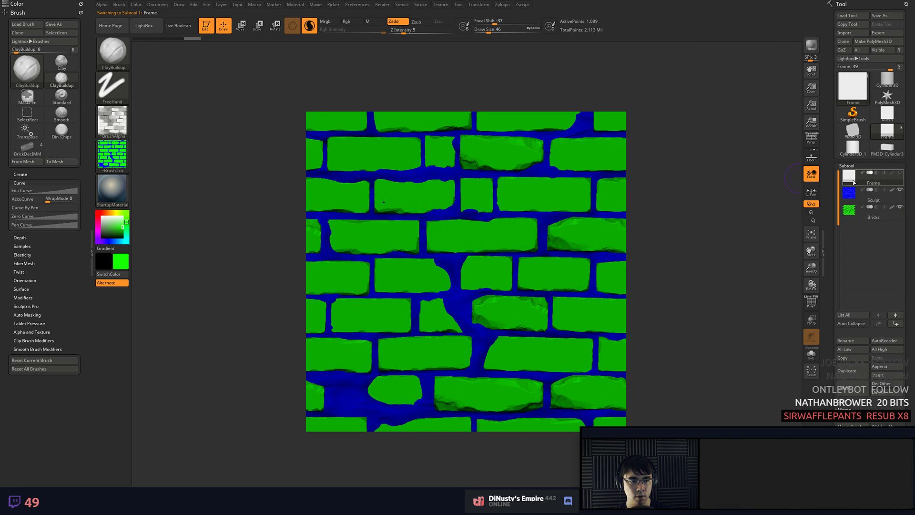
{"action": "mouse_move", "coordinate": [839, 180]}
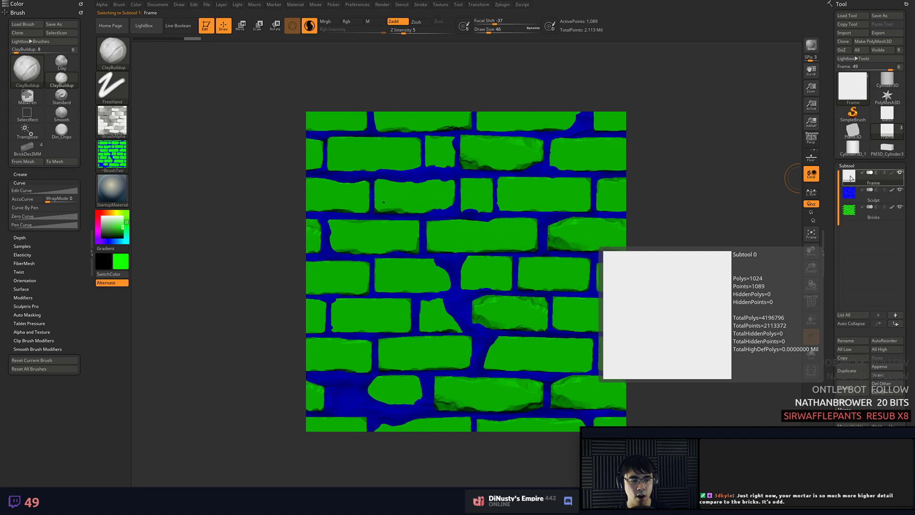
{"action": "left_click", "coordinate": [390, 207]}
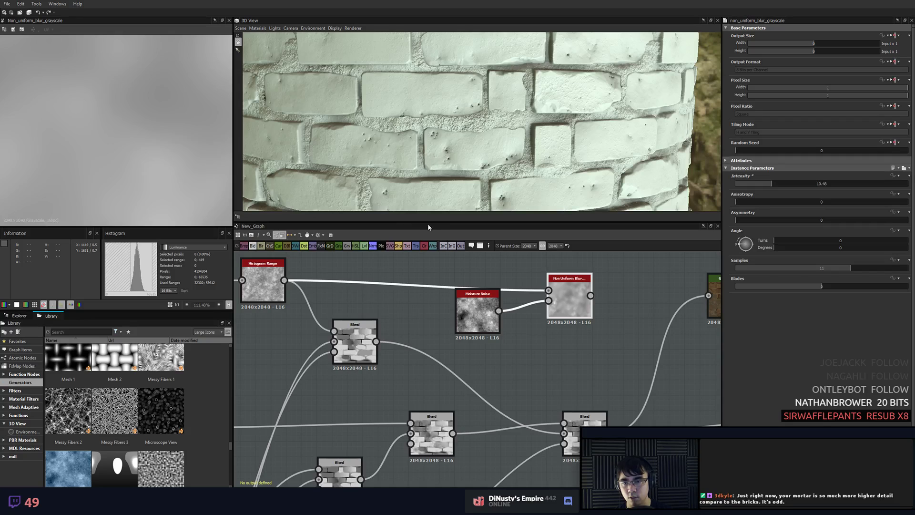
- Preview the grayscale Height Bitmap node and examine its brick and mortar shapes up close
{"action": "scroll", "coordinate": [448, 200], "scroll_direction": "down", "scroll_amount": 1}
{"action": "scroll", "coordinate": [124, 410], "scroll_direction": "up", "scroll_amount": 3}
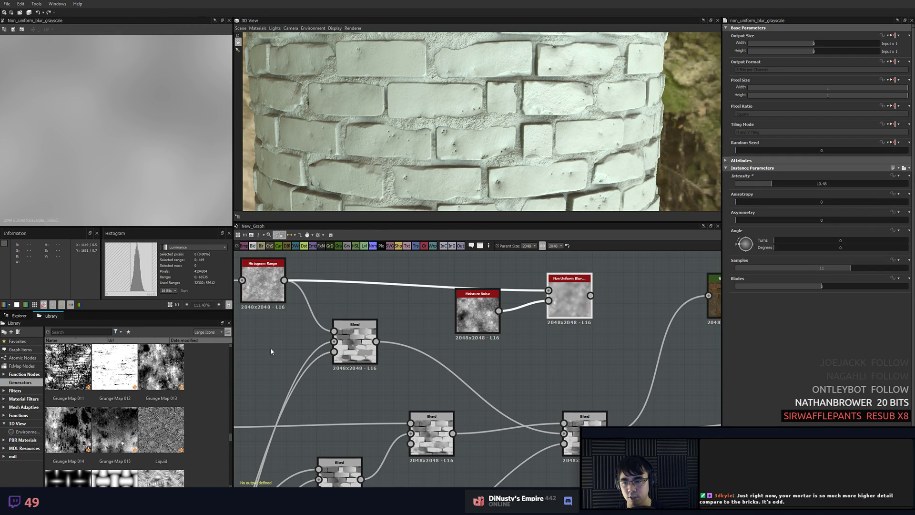
{"action": "middle_click_drag", "start_coordinate": [424, 303], "coordinate": [610, 288]}
{"action": "middle_click_drag", "start_coordinate": [260, 388], "coordinate": [556, 334]}
{"action": "scroll", "coordinate": [376, 308], "scroll_direction": "up", "scroll_amount": 4}
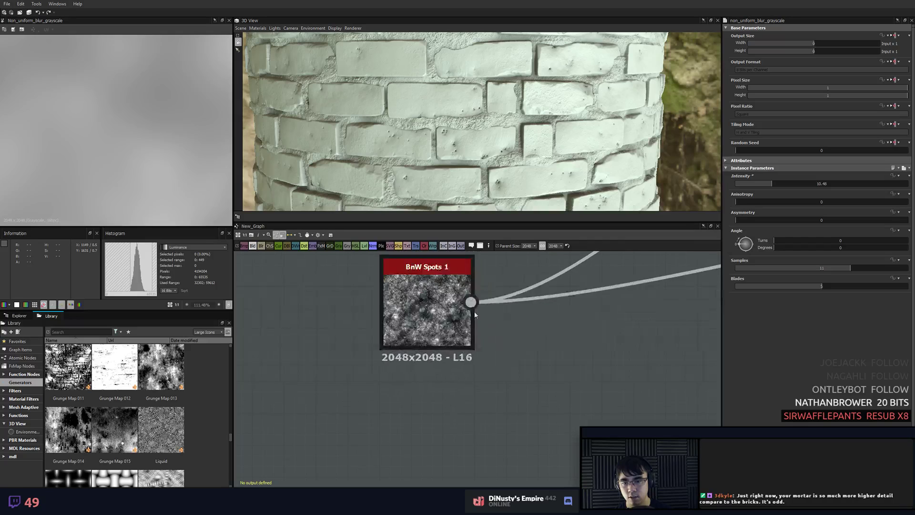
{"action": "middle_click_drag", "start_coordinate": [419, 281], "coordinate": [456, 447]}
{"action": "scroll", "coordinate": [529, 417], "scroll_direction": "down", "scroll_amount": 10}
{"action": "middle_click_drag", "start_coordinate": [528, 410], "coordinate": [534, 395]}
{"action": "scroll", "coordinate": [525, 419], "scroll_direction": "up", "scroll_amount": 10}
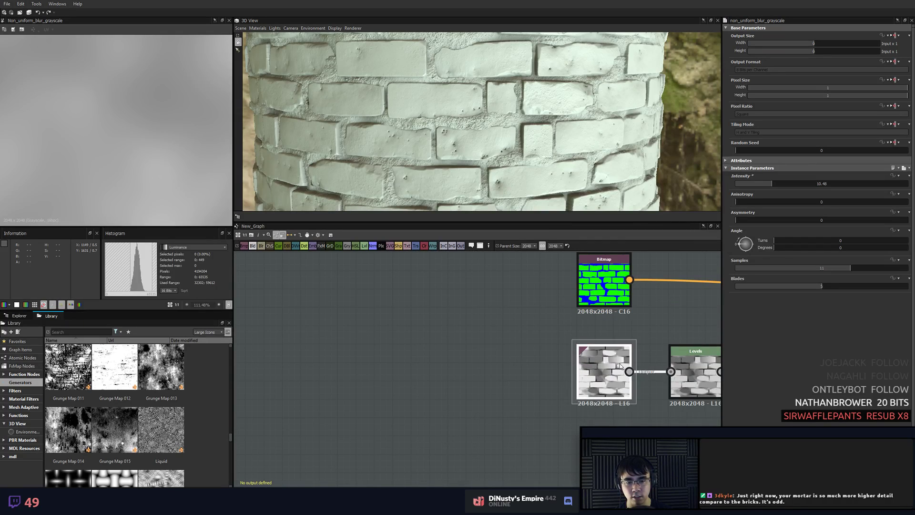
{"action": "double_click", "coordinate": [604, 372]}
{"action": "scroll", "coordinate": [110, 104], "scroll_direction": "down", "scroll_amount": 5}
{"action": "scroll", "coordinate": [111, 91], "scroll_direction": "up", "scroll_amount": 6}
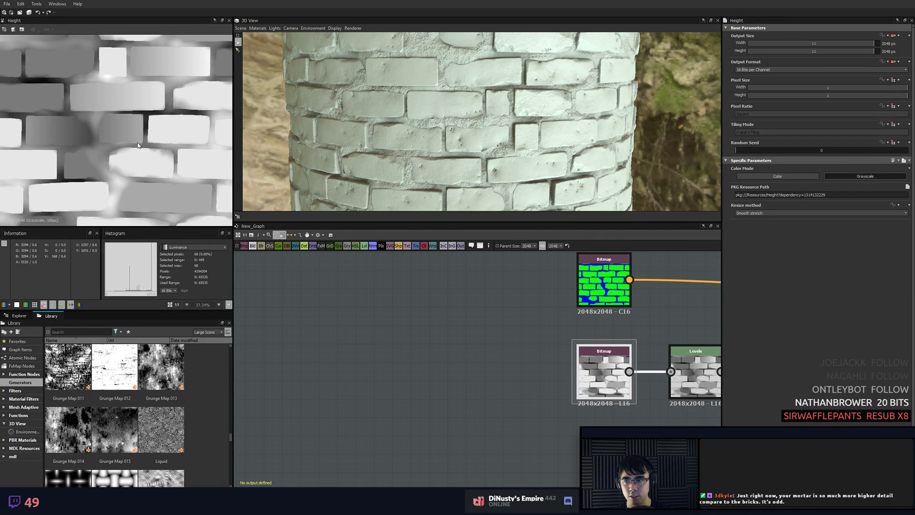
{"action": "scroll", "coordinate": [465, 152], "scroll_direction": "down", "scroll_amount": 2}
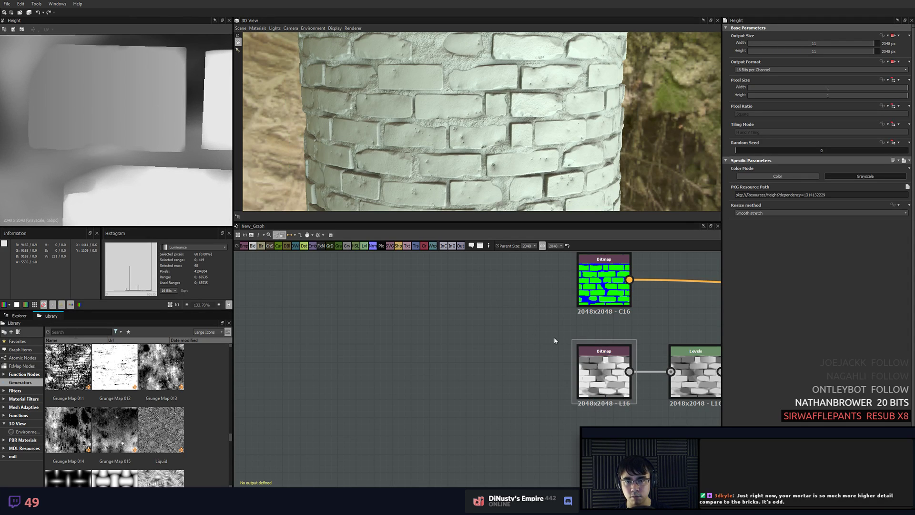
- Set the 3D View environment's Exposure to 1
{"action": "middle_click_drag", "start_coordinate": [554, 339], "coordinate": [401, 342]}
{"action": "scroll", "coordinate": [401, 342], "scroll_direction": "down", "scroll_amount": 2}
{"action": "left_click_drag", "start_coordinate": [478, 119], "coordinate": [743, 23]}
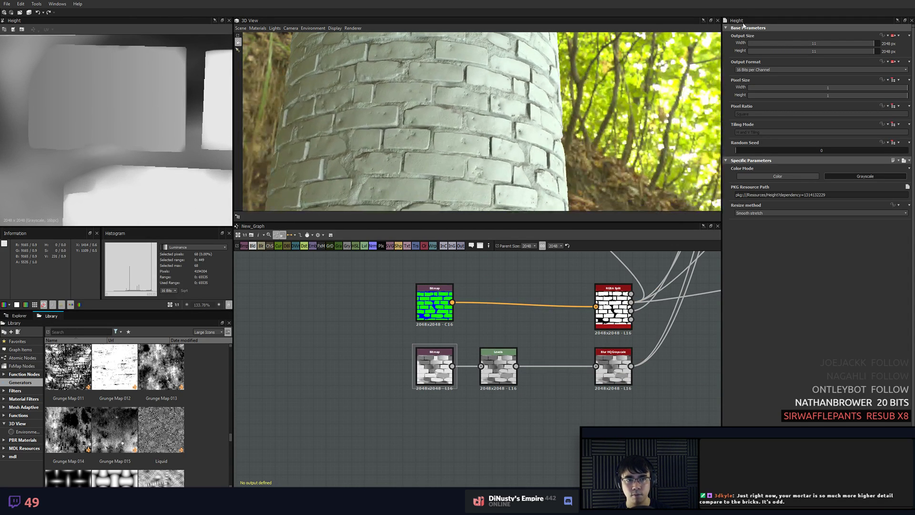
{"action": "left_click", "coordinate": [261, 28]}
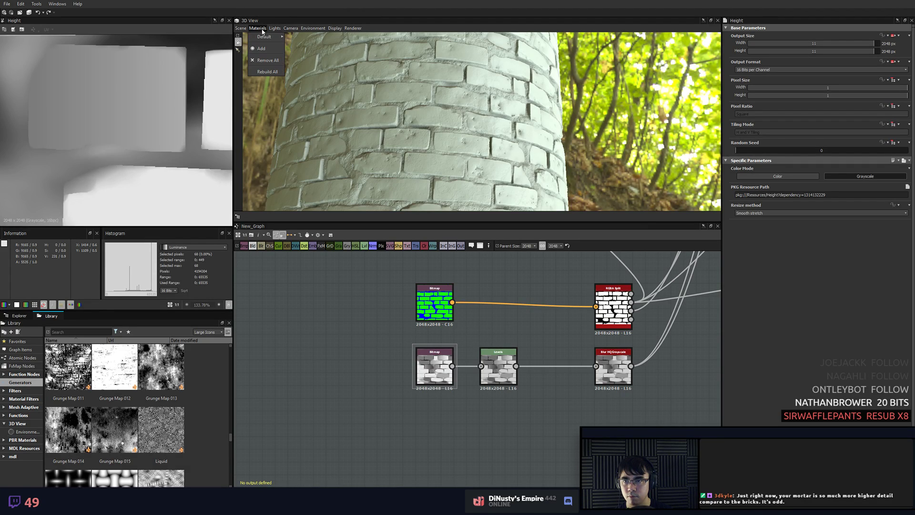
{"action": "left_click", "coordinate": [313, 37]}
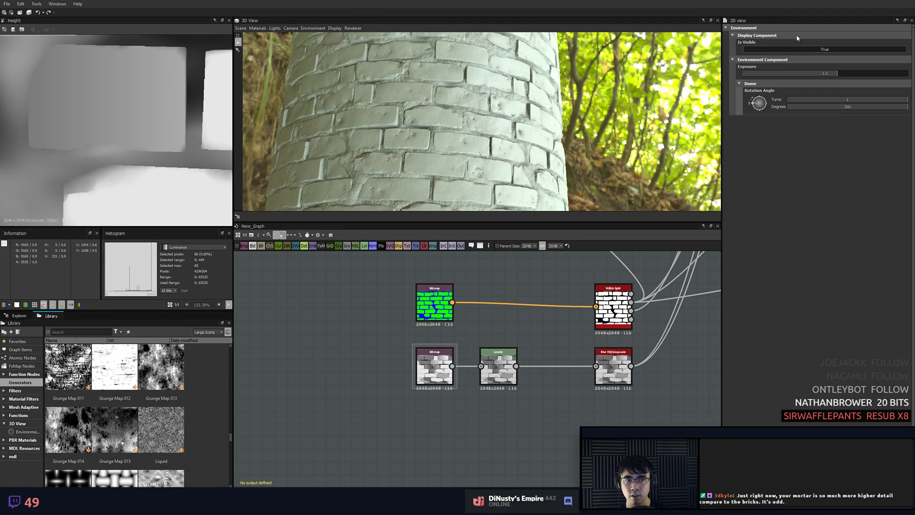
{"action": "type", "text": "1"}
{"action": "key", "text": "Return"}
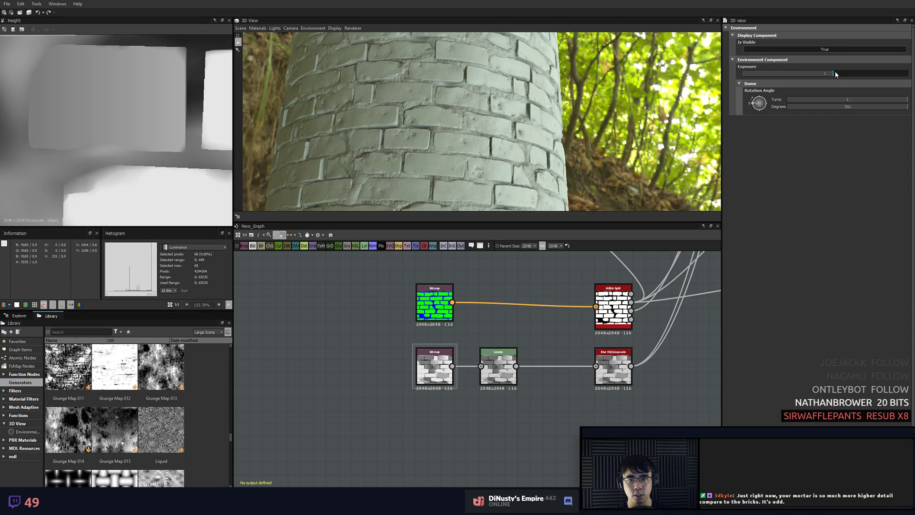
- Preview the upper Histogram Range node, try lowering its Range to 0.74, and undo that change
{"action": "mouse_move", "coordinate": [481, 117]}
{"action": "left_mouse_down"}
{"action": "mouse_move", "coordinate": [496, 119]}
{"action": "mouse_move", "coordinate": [447, 111]}
{"action": "mouse_move", "coordinate": [468, 99]}
{"action": "mouse_move", "coordinate": [461, 123]}
{"action": "mouse_move", "coordinate": [475, 130]}
{"action": "left_mouse_up"}
{"action": "middle_click_drag", "start_coordinate": [497, 324], "coordinate": [486, 391]}
{"action": "scroll", "coordinate": [500, 286], "scroll_direction": "down", "scroll_amount": 2}
{"action": "middle_click_drag", "start_coordinate": [502, 293], "coordinate": [494, 367]}
{"action": "middle_click_drag", "start_coordinate": [570, 259], "coordinate": [545, 387]}
{"action": "scroll", "coordinate": [547, 343], "scroll_direction": "up", "scroll_amount": 1}
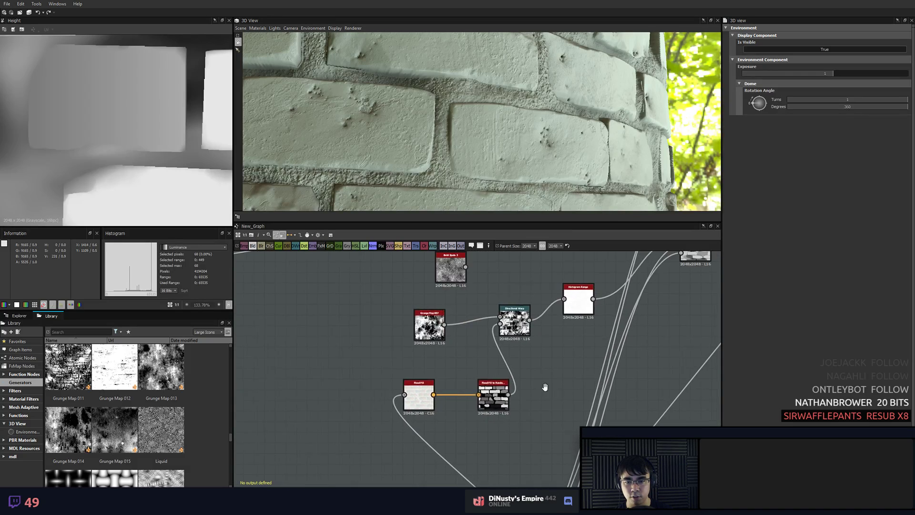
{"action": "middle_click_drag", "start_coordinate": [542, 343], "coordinate": [512, 417]}
{"action": "middle_click_drag", "start_coordinate": [550, 305], "coordinate": [439, 360]}
{"action": "mouse_move", "coordinate": [541, 333]}
{"action": "middle_mouse_down"}
{"action": "mouse_move", "coordinate": [519, 353]}
{"action": "mouse_move", "coordinate": [484, 454]}
{"action": "middle_mouse_up"}
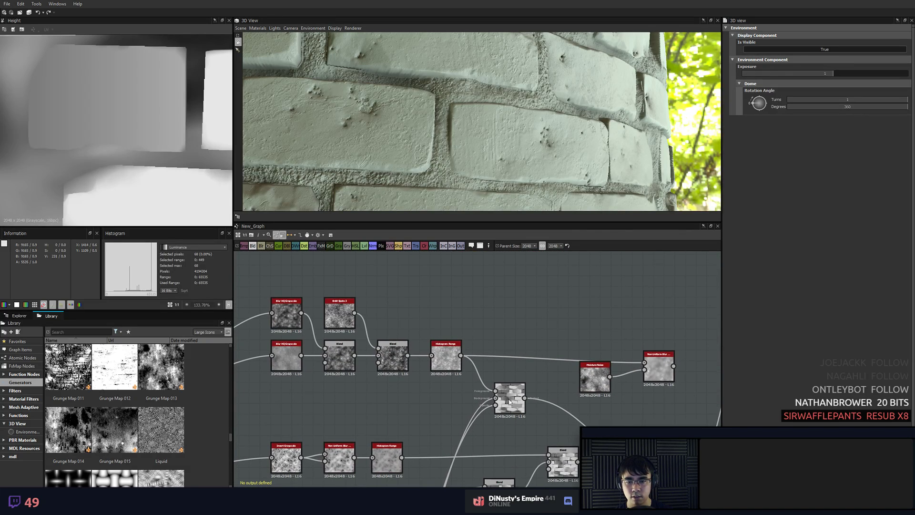
{"action": "double_click", "coordinate": [443, 360]}
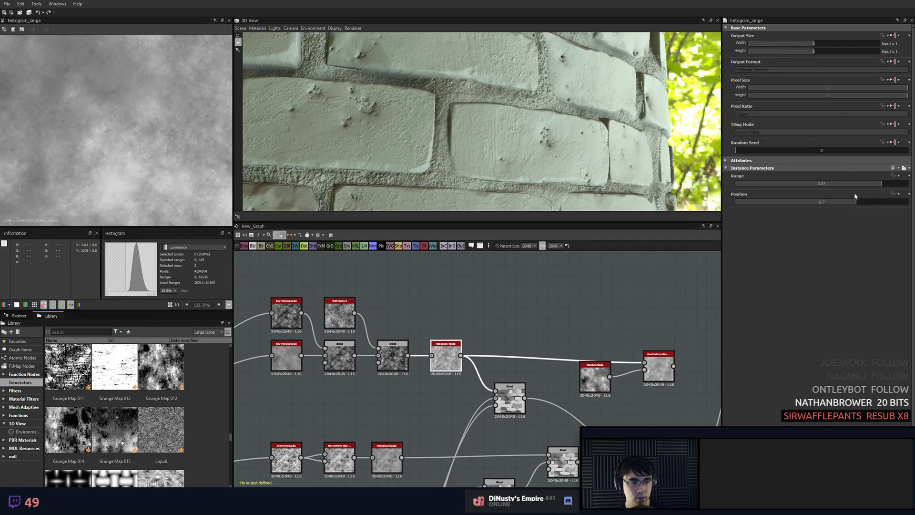
{"action": "left_click_drag", "start_coordinate": [881, 185], "coordinate": [863, 185]}
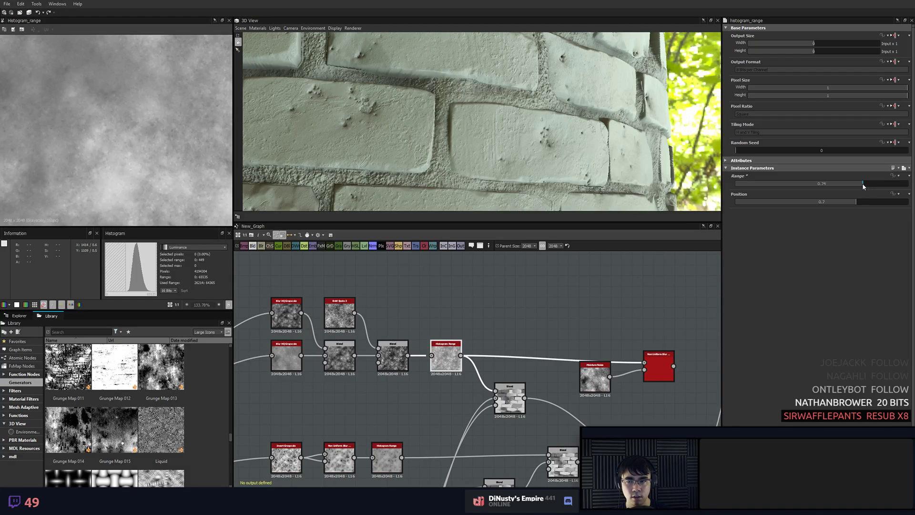
{"action": "key", "text": "ctrl+z"}
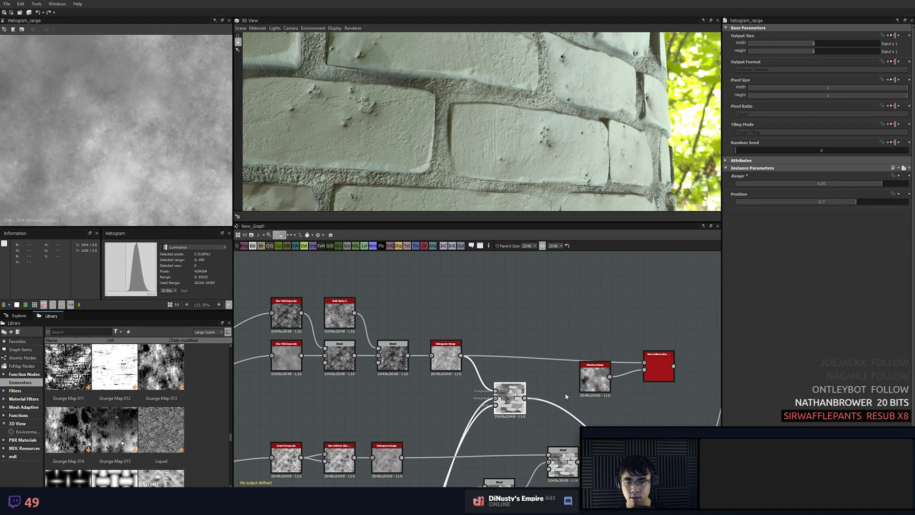
- Preview the upper Overlay Blend and lower the Range of the Histogram Range feeding it to 0.54
{"action": "middle_click_drag", "start_coordinate": [638, 396], "coordinate": [596, 367]}
{"action": "scroll", "coordinate": [621, 305], "scroll_direction": "down", "scroll_amount": 2}
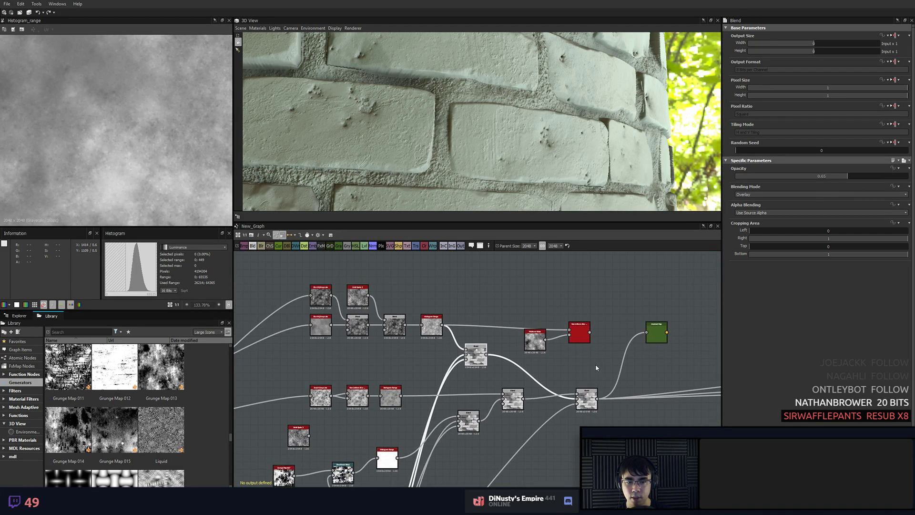
{"action": "double_click", "coordinate": [479, 358]}
{"action": "double_click", "coordinate": [431, 325]}
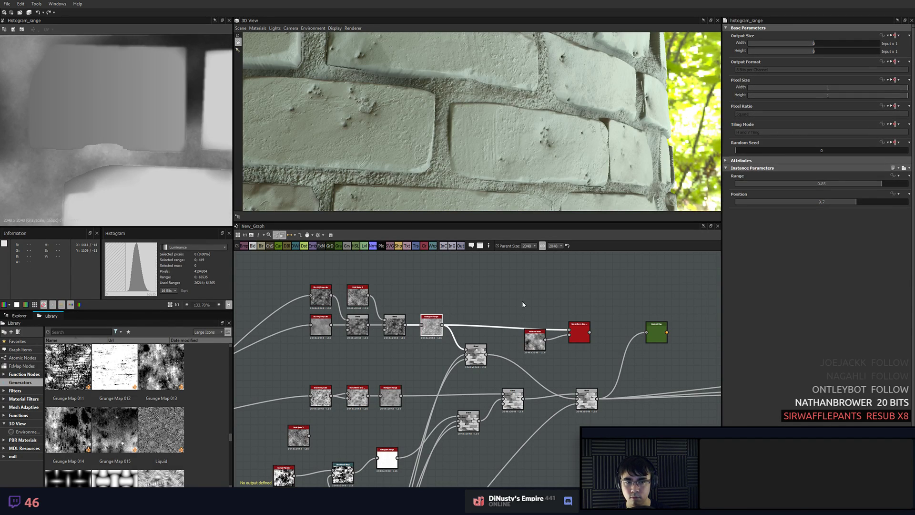
{"action": "left_click", "coordinate": [842, 184]}
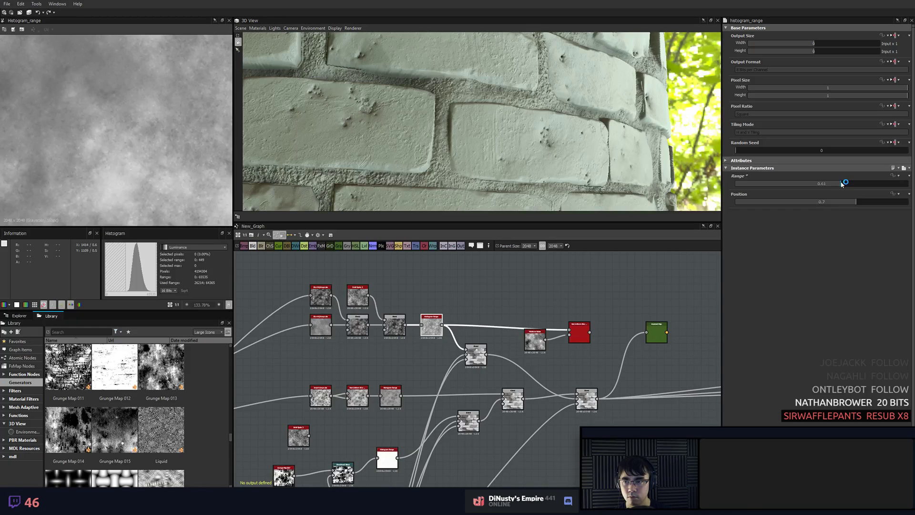
{"action": "left_click_drag", "start_coordinate": [841, 184], "coordinate": [830, 183]}
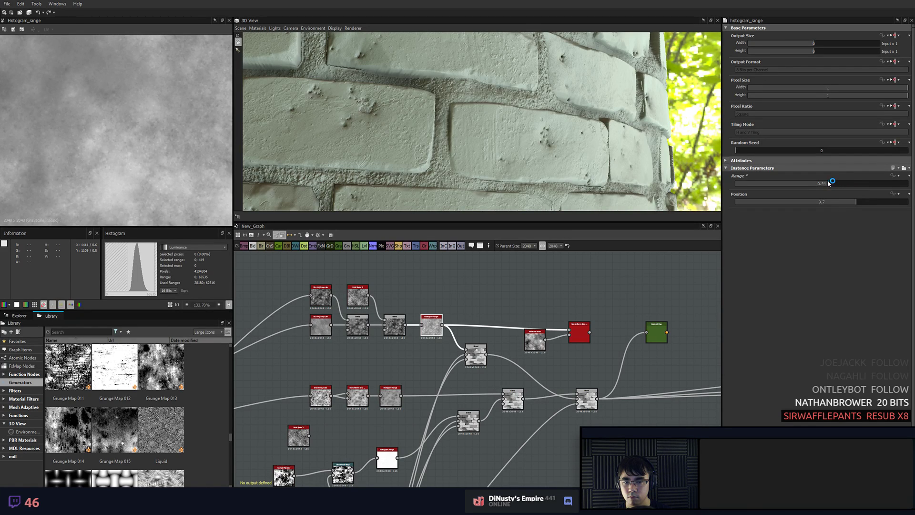
- Compare the previews of the Overlay Blend, its Histogram Range input and the final Copy Blend feeding the material node
{"action": "double_click", "coordinate": [482, 359]}
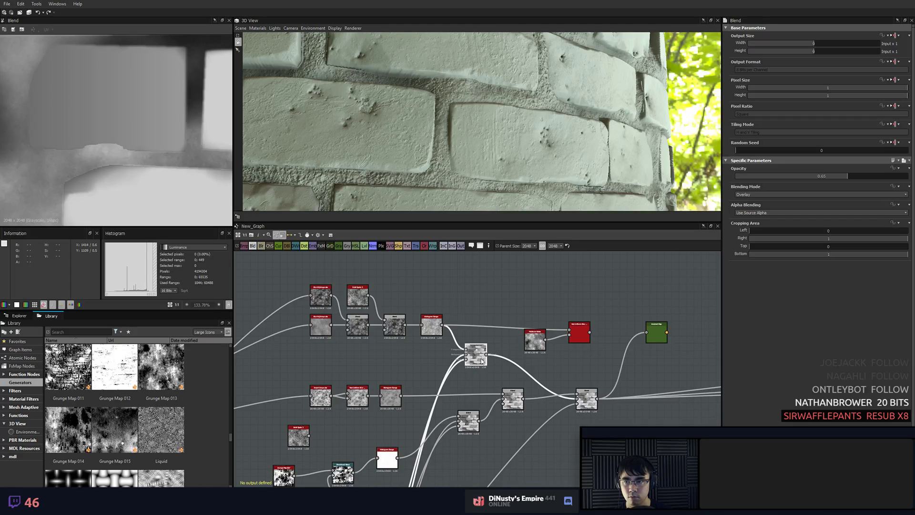
{"action": "left_click", "coordinate": [479, 308]}
{"action": "double_click", "coordinate": [431, 335]}
{"action": "scroll", "coordinate": [431, 334], "scroll_direction": "up", "scroll_amount": 5}
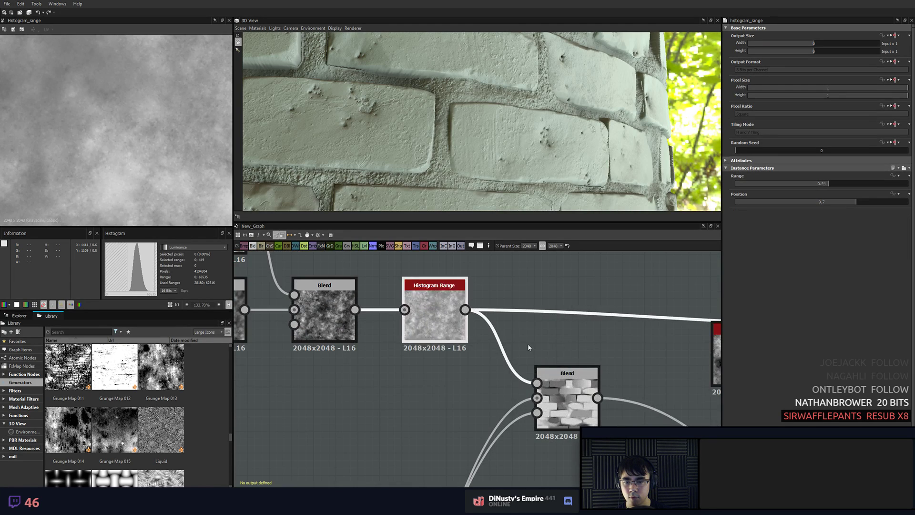
{"action": "scroll", "coordinate": [429, 288], "scroll_direction": "down", "scroll_amount": 5}
{"action": "middle_click_drag", "start_coordinate": [651, 355], "coordinate": [410, 335]}
{"action": "scroll", "coordinate": [410, 334], "scroll_direction": "down", "scroll_amount": 1}
{"action": "double_click", "coordinate": [365, 345]}
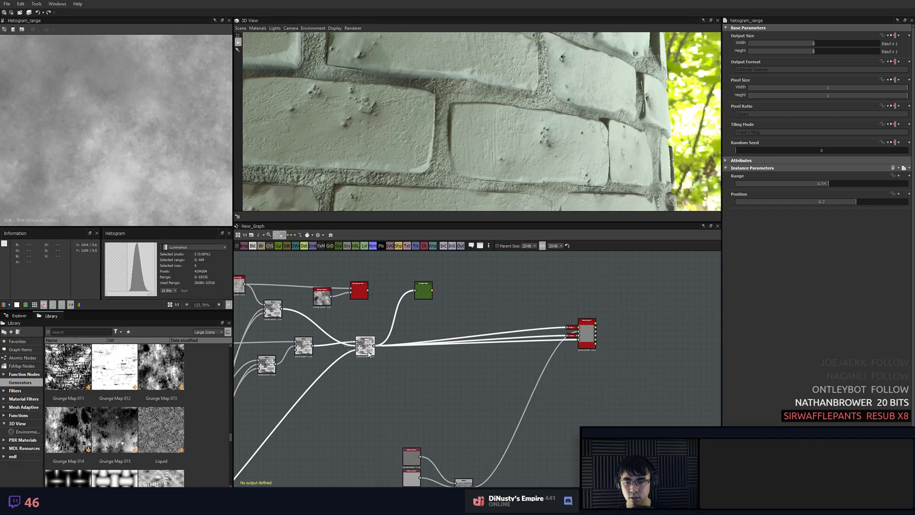
{"action": "left_click", "coordinate": [593, 330]}
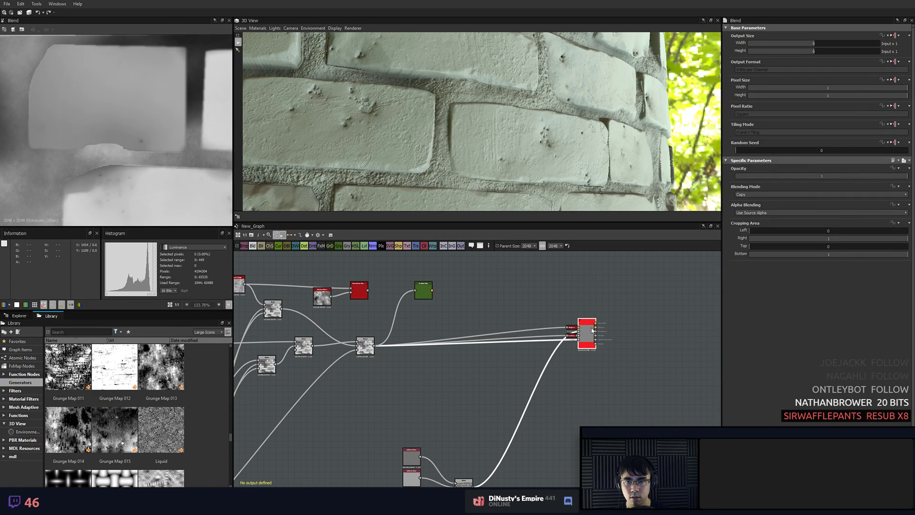
{"action": "middle_click_drag", "start_coordinate": [325, 299], "coordinate": [555, 320]}
{"action": "scroll", "coordinate": [554, 319], "scroll_direction": "up", "scroll_amount": 4}
{"action": "double_click", "coordinate": [446, 338]}
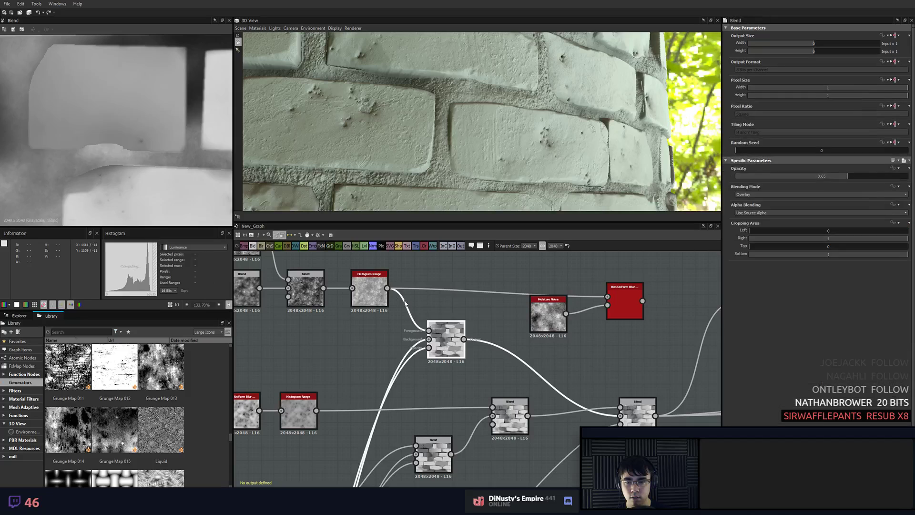
- Reduce the upper Histogram Range's Range to 0.21 and inspect the mortar surface closely in the 3D View
{"action": "double_click", "coordinate": [369, 290]}
{"action": "left_click_drag", "start_coordinate": [804, 182], "coordinate": [772, 187]}
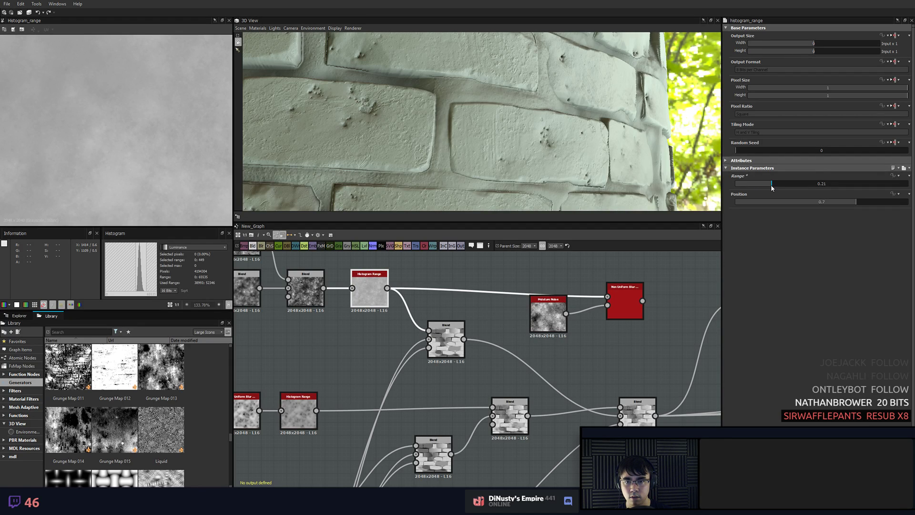
{"action": "scroll", "coordinate": [406, 172], "scroll_direction": "up", "scroll_amount": 4}
{"action": "middle_click_drag", "start_coordinate": [410, 169], "coordinate": [425, 146]}
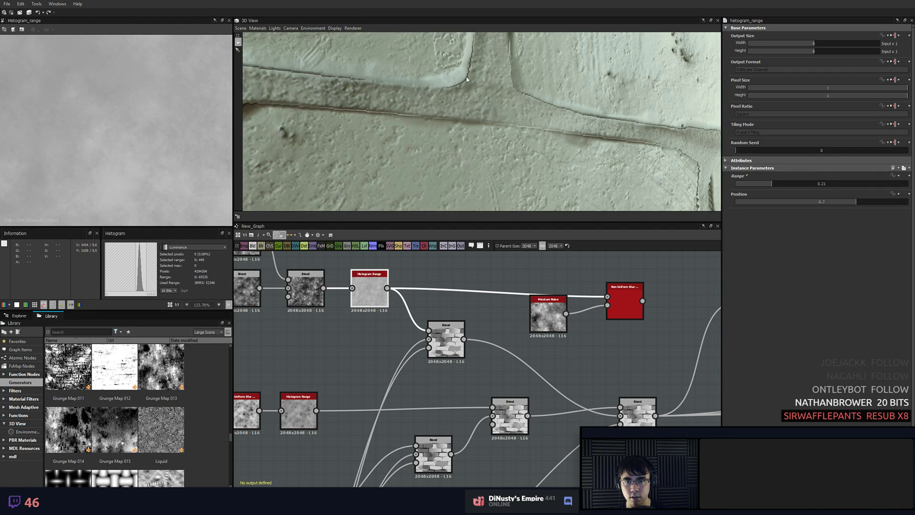
{"action": "left_click_drag", "start_coordinate": [467, 79], "coordinate": [545, 128], "text": "alt"}
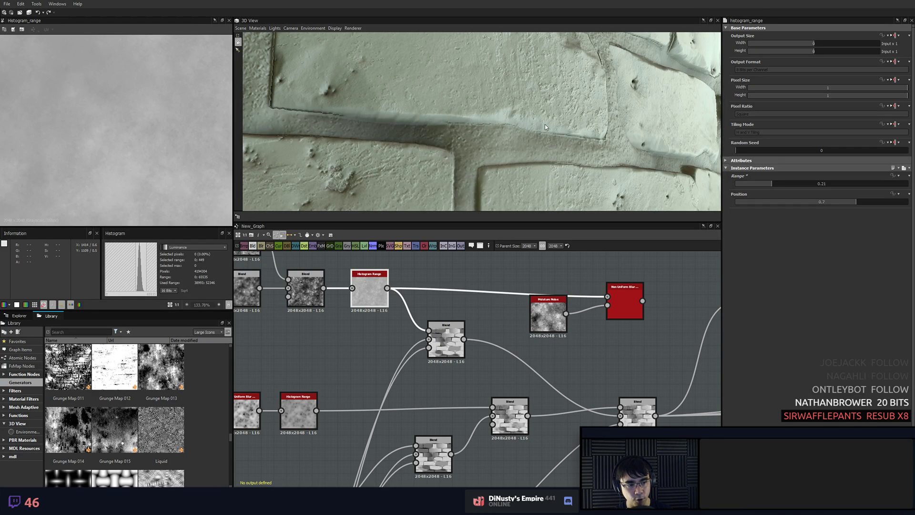
{"action": "scroll", "coordinate": [545, 127], "scroll_direction": "down", "scroll_amount": 4}
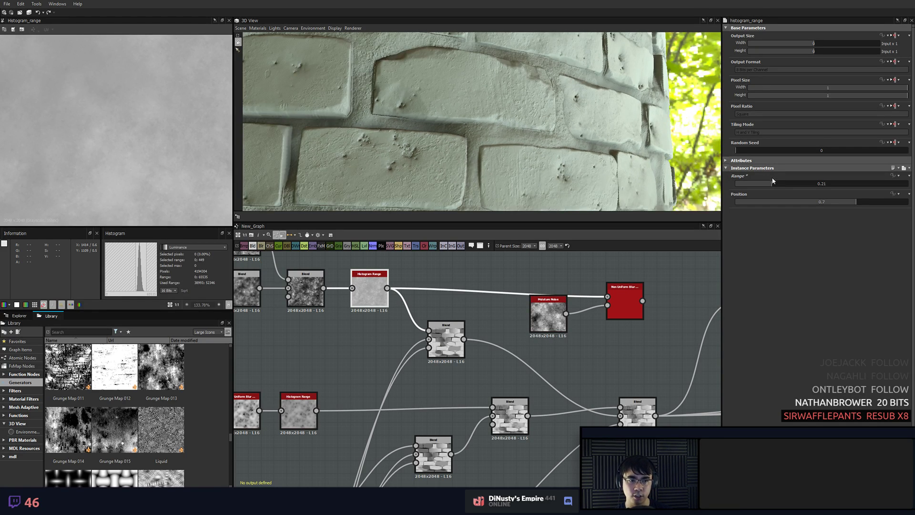
- Set the upper Histogram Range's Range to 0.27 and check the mortar relief on the wall
{"action": "left_click_drag", "start_coordinate": [772, 182], "coordinate": [781, 183]}
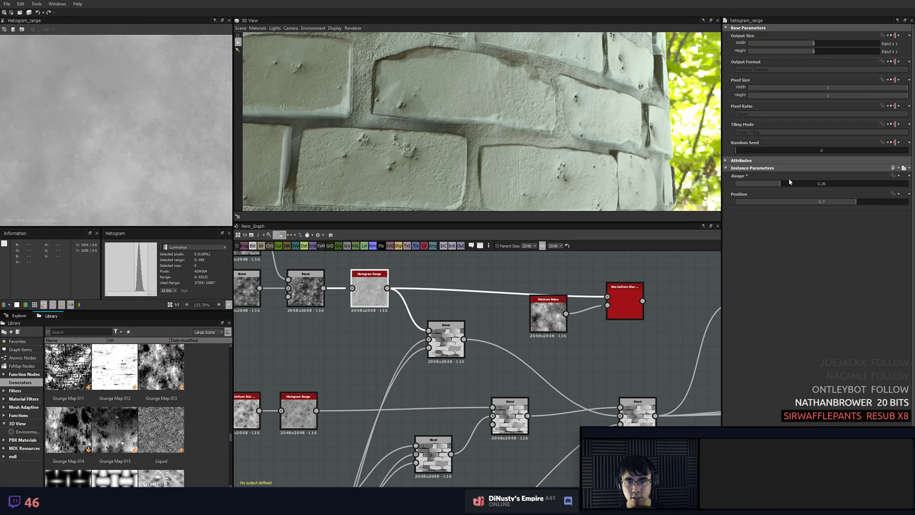
{"action": "left_click", "coordinate": [782, 184]}
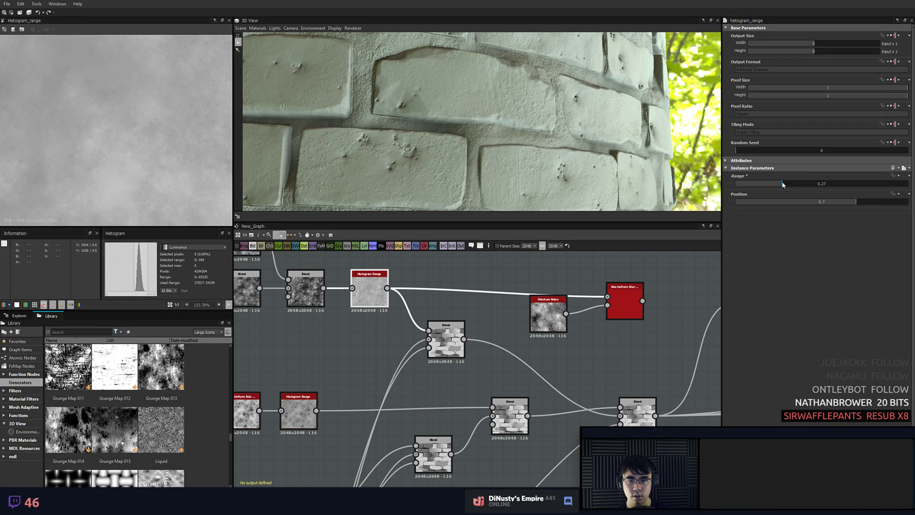
{"action": "scroll", "coordinate": [490, 122], "scroll_direction": "down", "scroll_amount": 4}
{"action": "scroll", "coordinate": [494, 123], "scroll_direction": "up", "scroll_amount": 4}
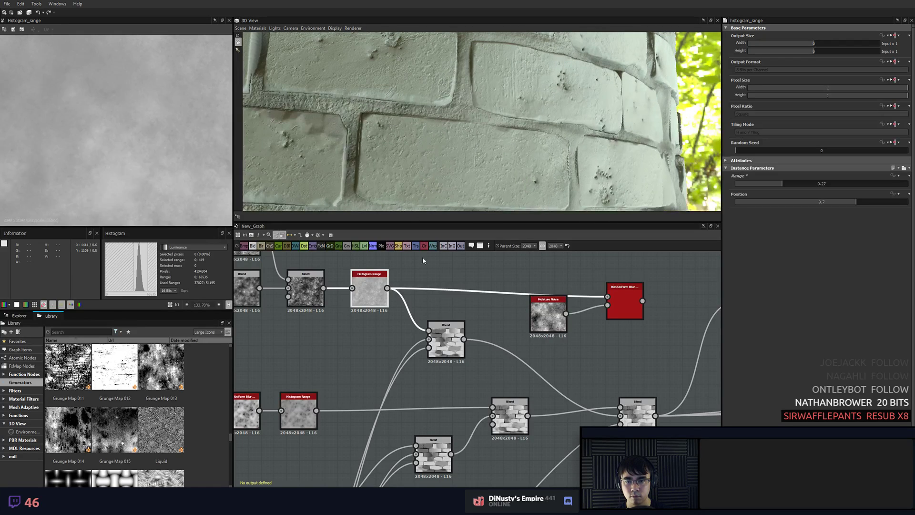
- Move the upper Moisture Noise node to sit between the upper Histogram Range and the Non Uniform Blur, and nudge the Blend beneath Histogram Range
{"action": "middle_click_drag", "start_coordinate": [524, 339], "coordinate": [581, 337]}
{"action": "middle_click_drag", "start_coordinate": [539, 296], "coordinate": [482, 296]}
{"action": "scroll", "coordinate": [483, 297], "scroll_direction": "down", "scroll_amount": 1}
{"action": "left_click_drag", "start_coordinate": [537, 311], "coordinate": [483, 290]}
{"action": "mouse_move", "coordinate": [440, 334]}
{"action": "left_mouse_down"}
{"action": "mouse_move", "coordinate": [509, 344]}
{"action": "mouse_move", "coordinate": [424, 334]}
{"action": "left_mouse_up"}
- Examine the brick and mortar relief on the cylinder from several angles and distances in the 3D View
{"action": "left_click", "coordinate": [555, 327]}
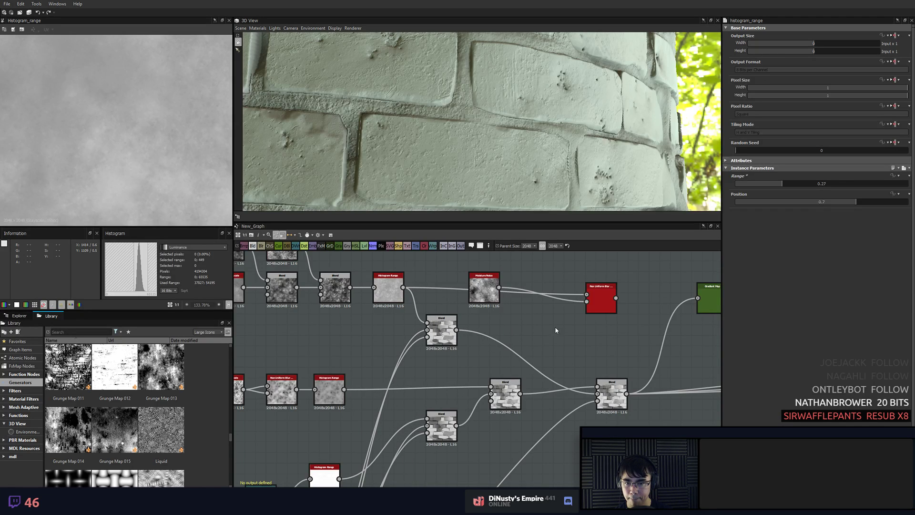
{"action": "scroll", "coordinate": [535, 311], "scroll_direction": "down", "scroll_amount": 3}
{"action": "scroll", "coordinate": [481, 151], "scroll_direction": "down", "scroll_amount": 4}
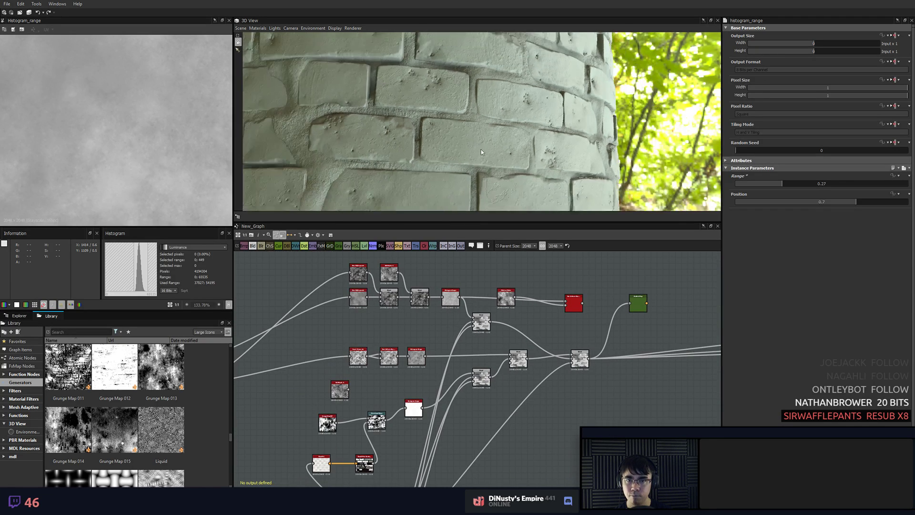
{"action": "mouse_move", "coordinate": [481, 151]}
{"action": "left_mouse_down"}
{"action": "mouse_move", "coordinate": [447, 149]}
{"action": "mouse_move", "coordinate": [475, 172]}
{"action": "mouse_move", "coordinate": [466, 152]}
{"action": "mouse_move", "coordinate": [475, 127]}
{"action": "mouse_move", "coordinate": [442, 120]}
{"action": "mouse_move", "coordinate": [516, 127]}
{"action": "mouse_move", "coordinate": [497, 144]}
{"action": "mouse_move", "coordinate": [515, 151]}
{"action": "mouse_move", "coordinate": [475, 137]}
{"action": "left_mouse_up"}
{"action": "scroll", "coordinate": [485, 142], "scroll_direction": "down", "scroll_amount": 3}
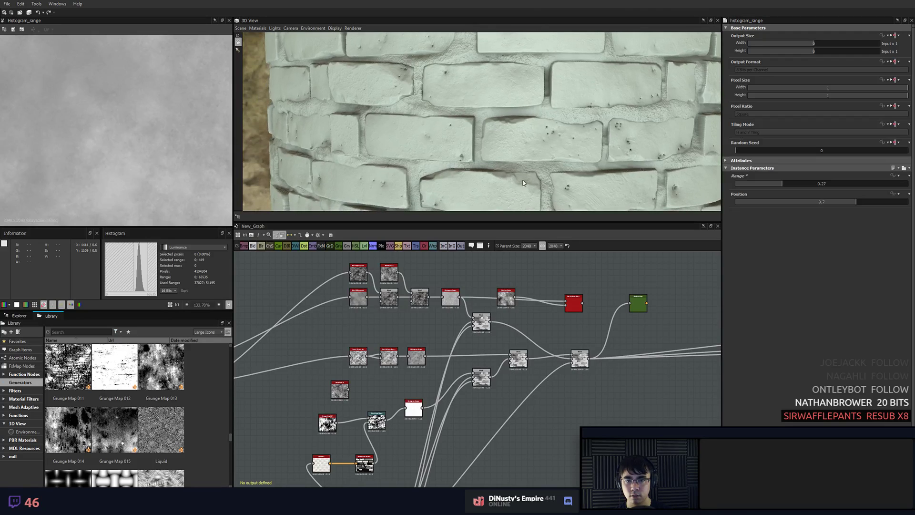
{"action": "scroll", "coordinate": [535, 166], "scroll_direction": "up", "scroll_amount": 5}
{"action": "left_click_drag", "start_coordinate": [524, 155], "coordinate": [506, 152]}
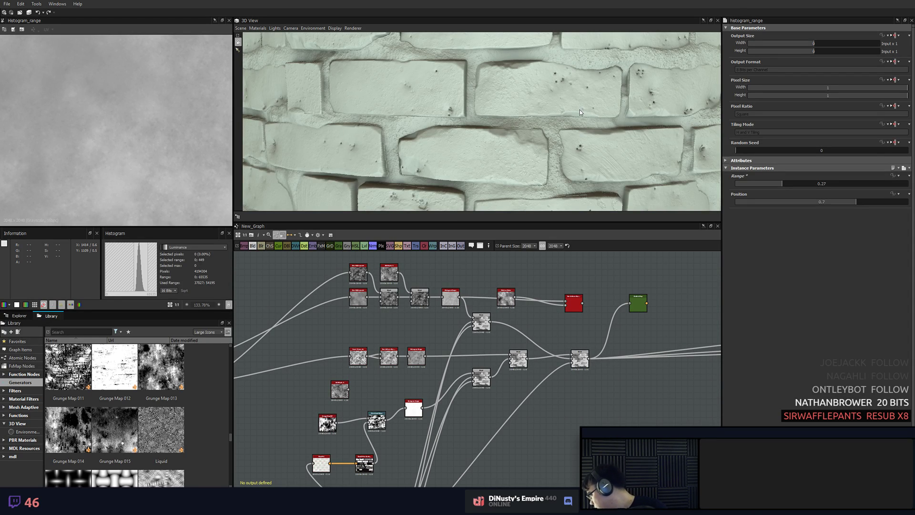
- Set the Non Uniform Blur Grayscale node's Intensity to 0.41 and arrange its Moisture Noise input below and left of it
{"action": "double_click", "coordinate": [577, 307]}
{"action": "left_click_drag", "start_coordinate": [480, 264], "coordinate": [589, 298]}
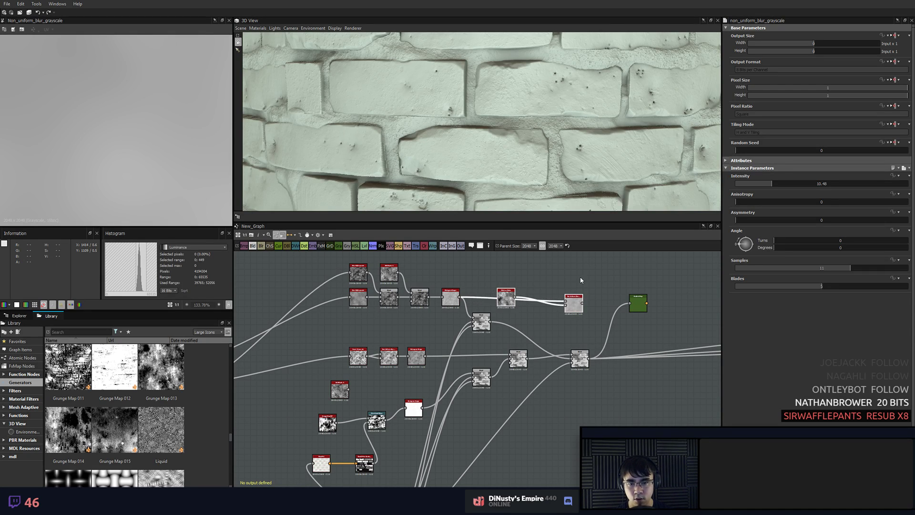
{"action": "left_click", "coordinate": [576, 308]}
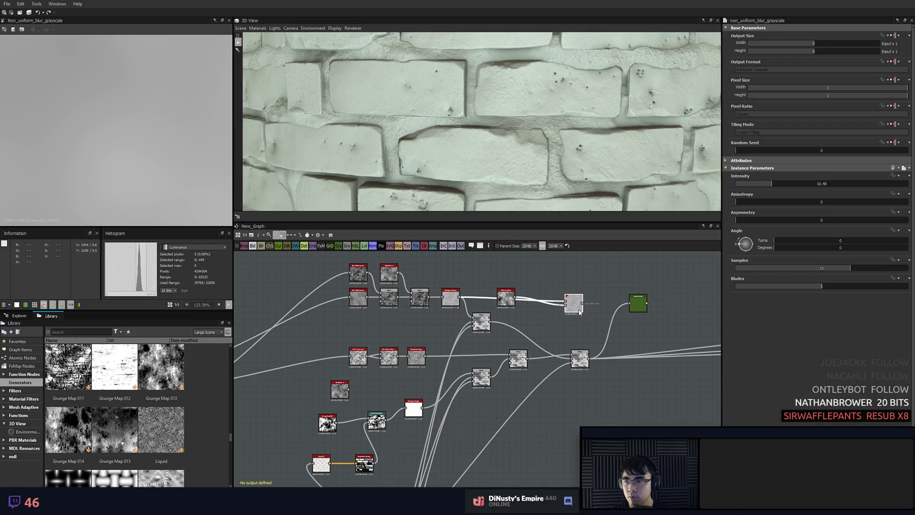
{"action": "left_click_drag", "start_coordinate": [519, 273], "coordinate": [574, 298]}
{"action": "middle_click_drag", "start_coordinate": [579, 298], "coordinate": [524, 312]}
{"action": "scroll", "coordinate": [530, 312], "scroll_direction": "up", "scroll_amount": 3}
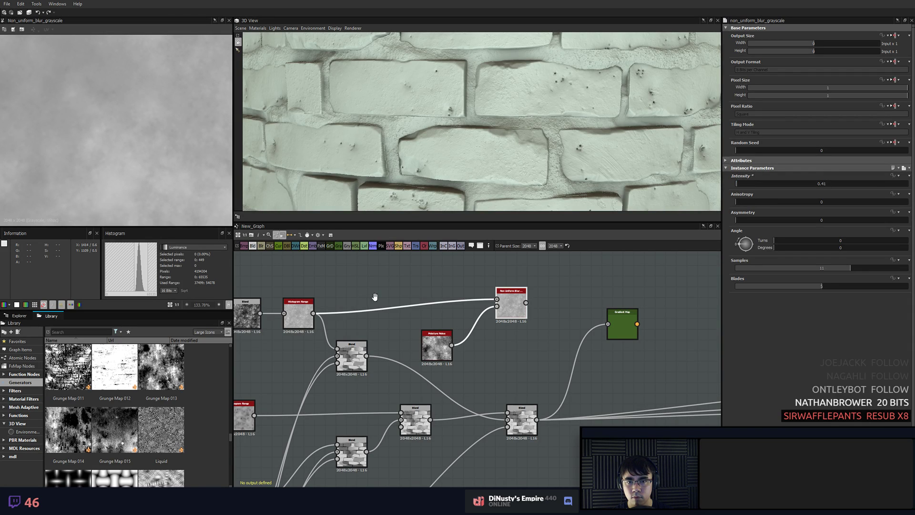
- Preview the upper Histogram Range, trace it back to the source Moisture Noise, try a Scale of 2 there and return it to 1
{"action": "middle_click_drag", "start_coordinate": [375, 296], "coordinate": [538, 289]}
{"action": "scroll", "coordinate": [505, 337], "scroll_direction": "up", "scroll_amount": 2}
{"action": "double_click", "coordinate": [445, 303]}
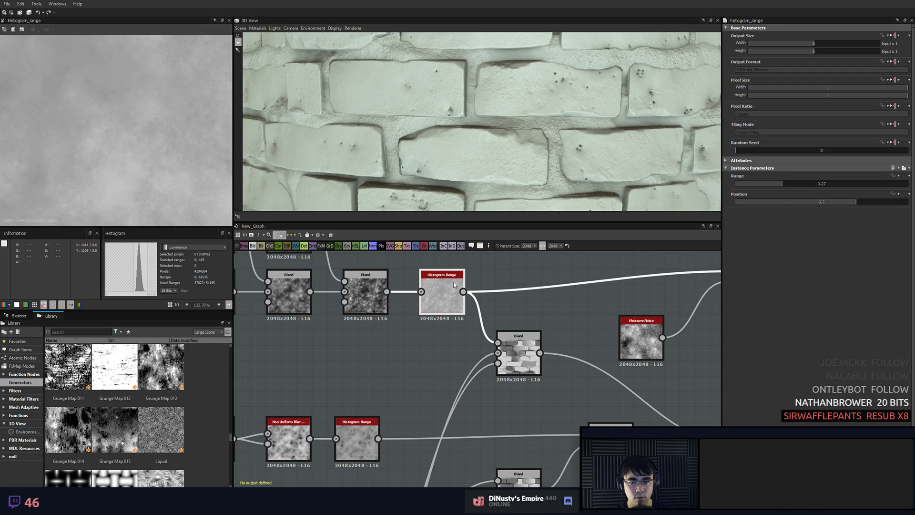
{"action": "middle_click_drag", "start_coordinate": [358, 311], "coordinate": [699, 369]}
{"action": "scroll", "coordinate": [588, 393], "scroll_direction": "down", "scroll_amount": 3}
{"action": "middle_click_drag", "start_coordinate": [556, 403], "coordinate": [654, 280]}
{"action": "scroll", "coordinate": [426, 346], "scroll_direction": "up", "scroll_amount": 4}
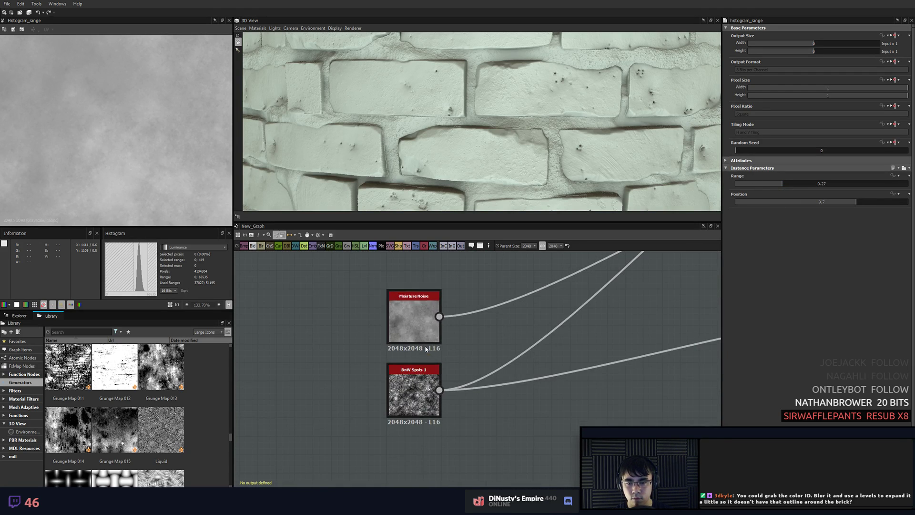
{"action": "double_click", "coordinate": [419, 318]}
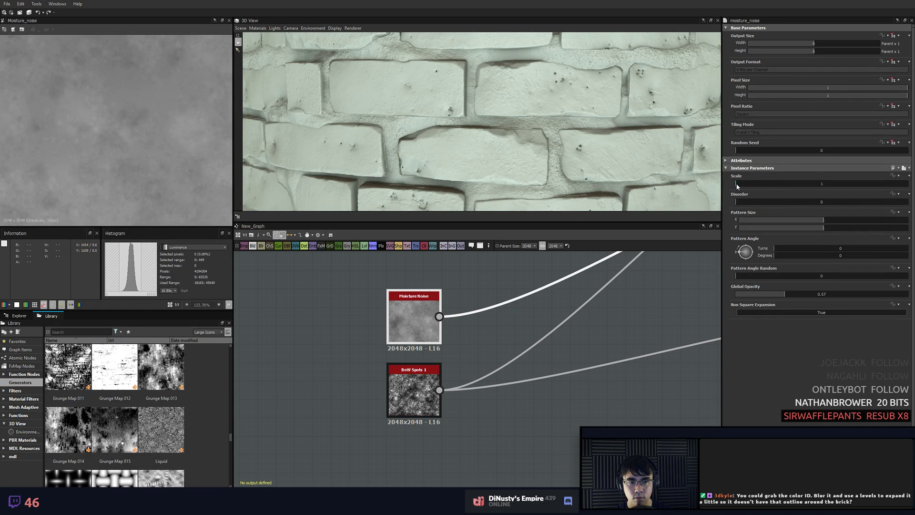
{"action": "left_click_drag", "start_coordinate": [742, 182], "coordinate": [750, 184]}
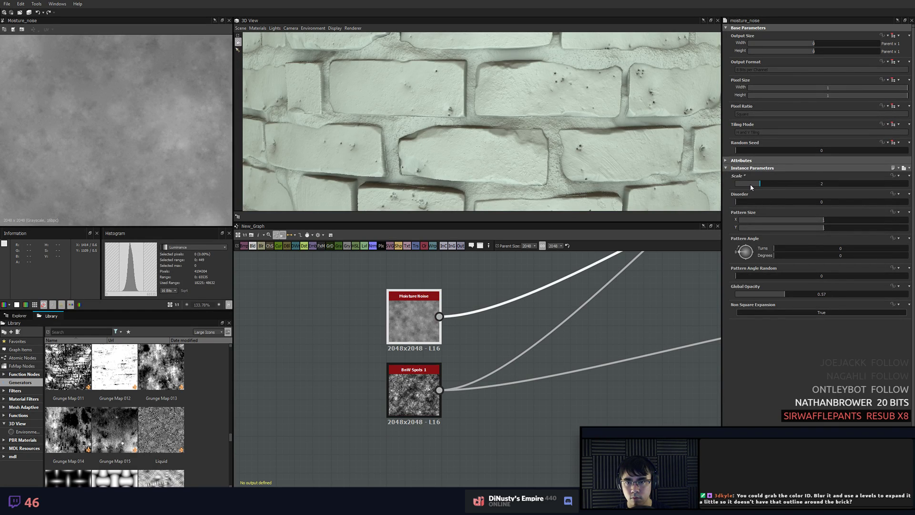
{"action": "double_click", "coordinate": [753, 185]}
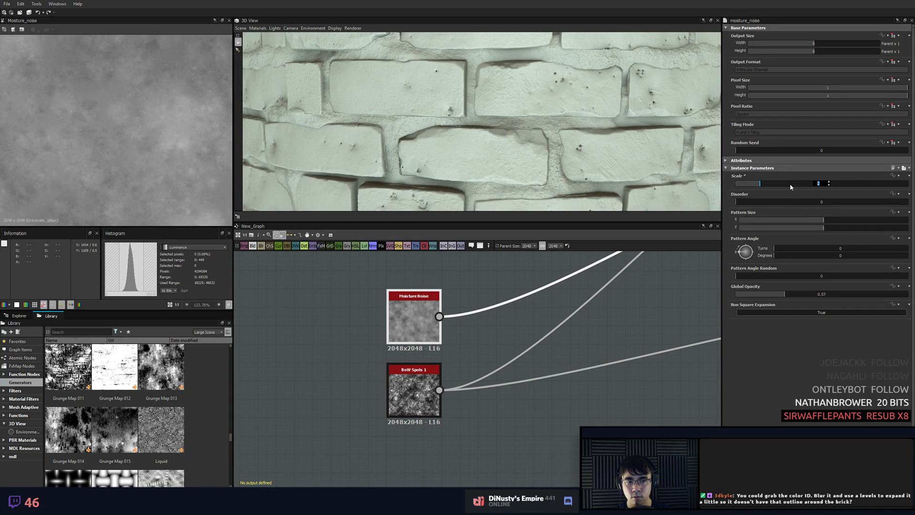
{"action": "left_click_drag", "start_coordinate": [762, 184], "coordinate": [738, 183]}
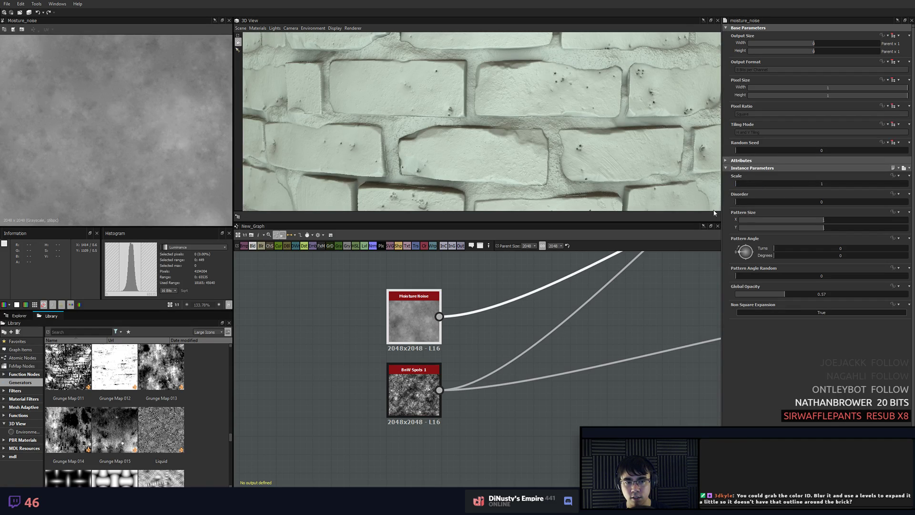
- Try a Scale of 1 on the BnW Spots 1 noise, check the bricks, and undo the change
{"action": "double_click", "coordinate": [415, 400]}
{"action": "double_click", "coordinate": [417, 331]}
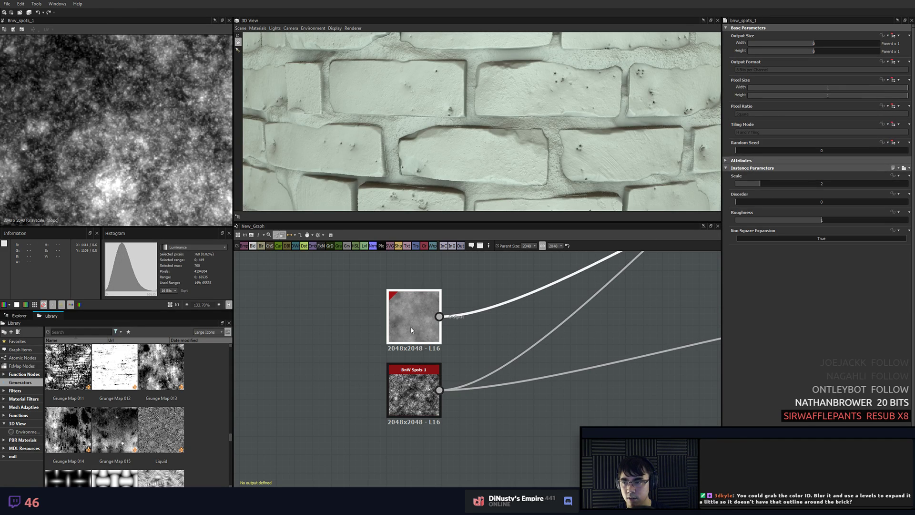
{"action": "double_click", "coordinate": [414, 400]}
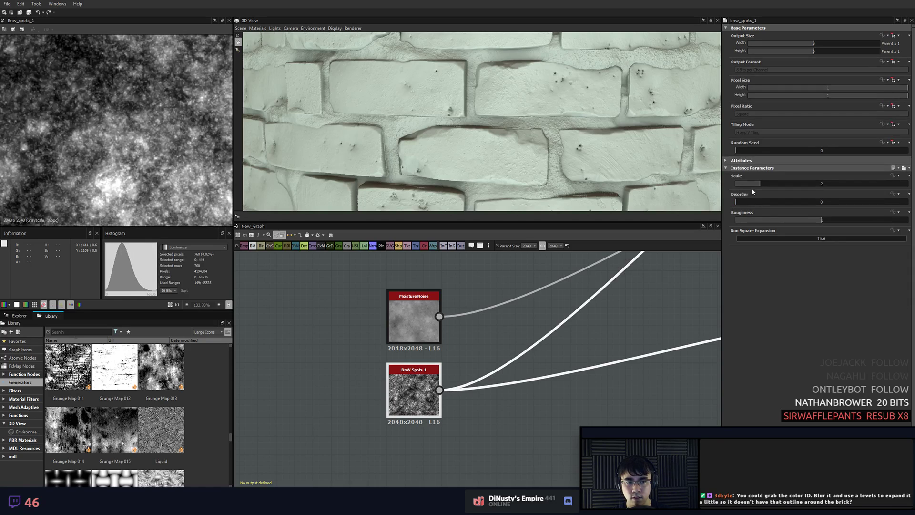
{"action": "left_click", "coordinate": [751, 184]}
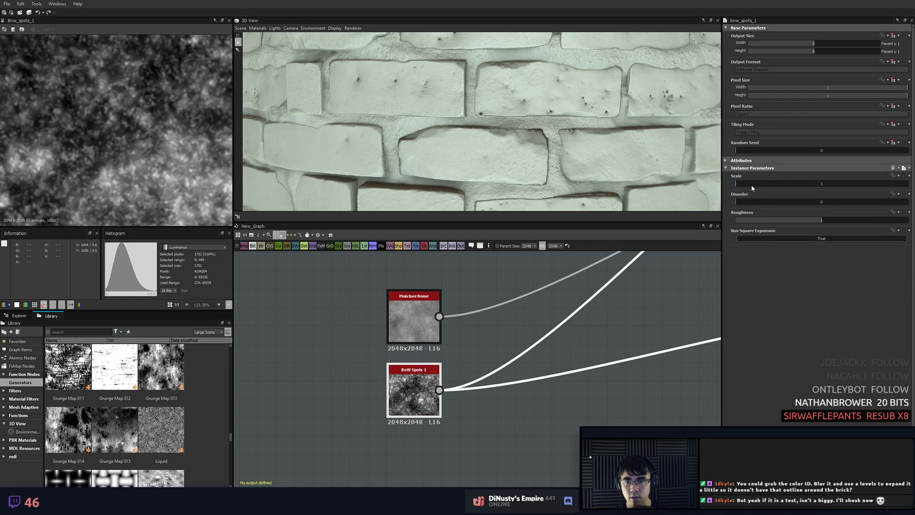
{"action": "scroll", "coordinate": [487, 153], "scroll_direction": "down", "scroll_amount": 5}
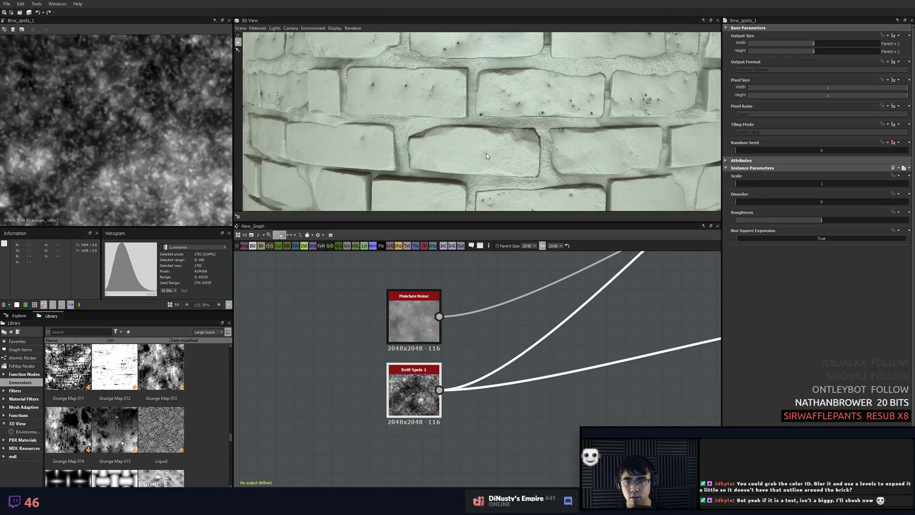
{"action": "left_click_drag", "start_coordinate": [507, 132], "coordinate": [501, 121]}
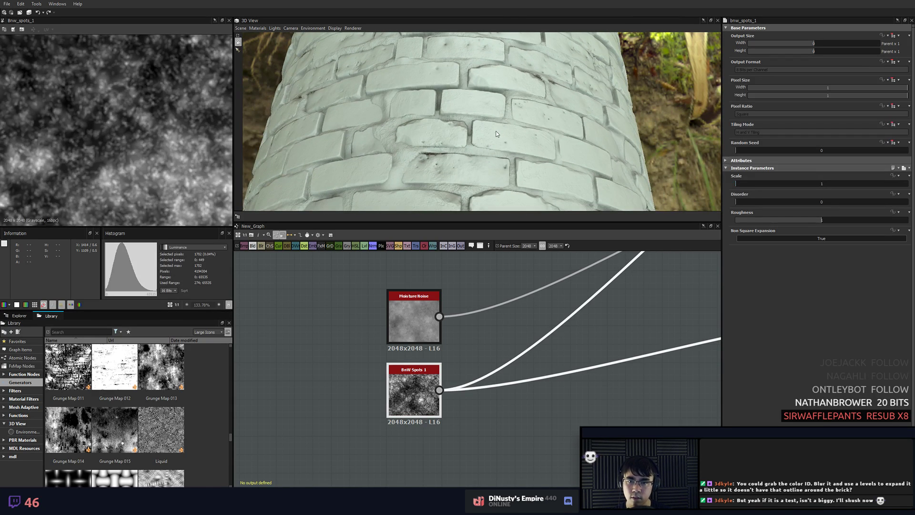
{"action": "key", "text": "ctrl+z"}
- Find the urban_exploring interior map among the library's 3D View environments and apply it as the 3D View's lighting environment
{"action": "left_click_drag", "start_coordinate": [492, 153], "coordinate": [467, 151]}
{"action": "scroll", "coordinate": [542, 293], "scroll_direction": "down", "scroll_amount": 8}
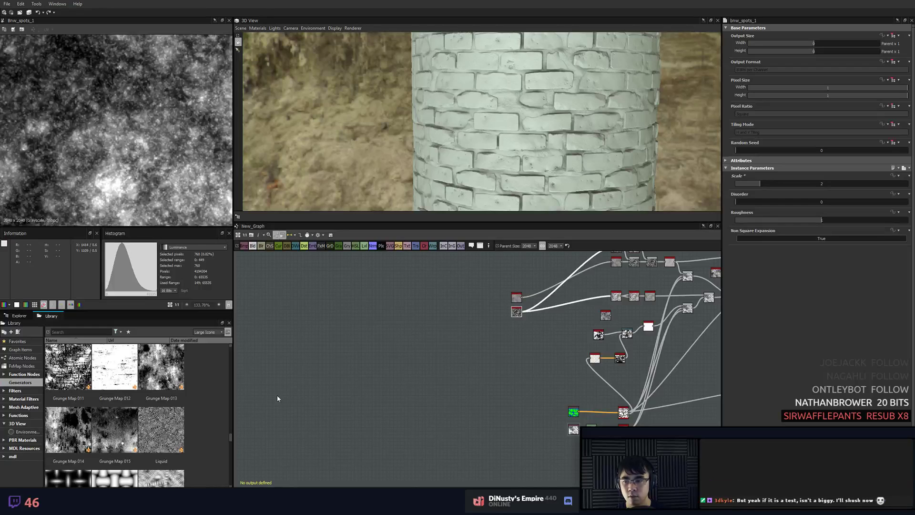
{"action": "left_click", "coordinate": [24, 374]}
{"action": "left_click", "coordinate": [24, 407]}
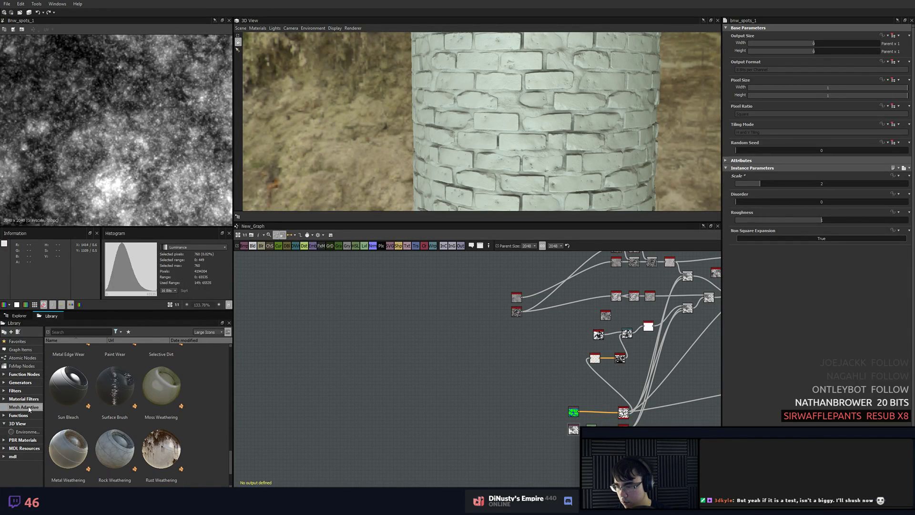
{"action": "left_click", "coordinate": [15, 423]}
{"action": "left_click", "coordinate": [27, 432]}
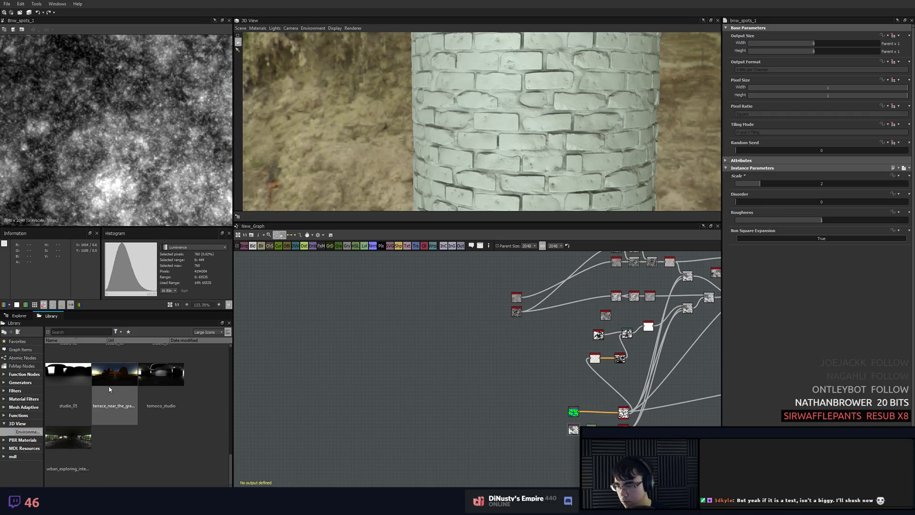
{"action": "left_click_drag", "start_coordinate": [68, 448], "coordinate": [439, 144]}
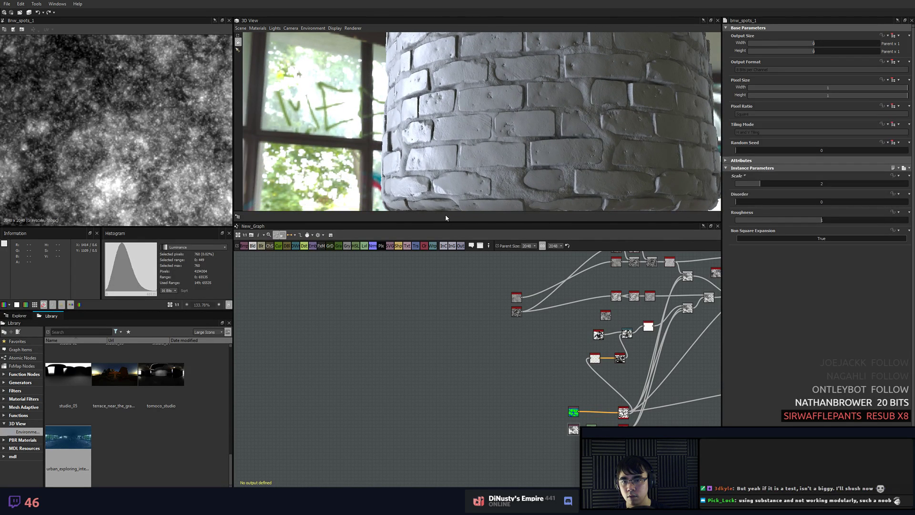
- Enlarge the 3D View vertically and reframe the brick cylinder to show more of its upper wall
{"action": "left_click_drag", "start_coordinate": [451, 222], "coordinate": [451, 271]}
{"action": "middle_click_drag", "start_coordinate": [549, 324], "coordinate": [447, 362]}
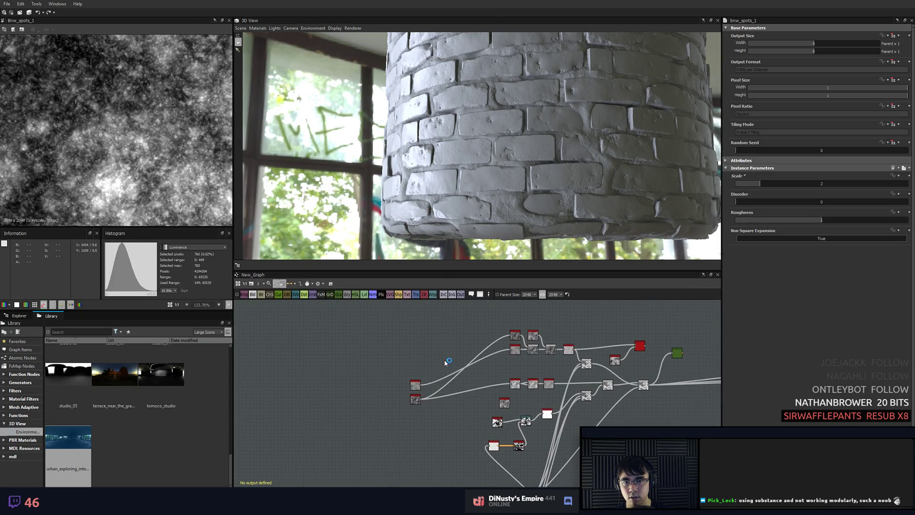
{"action": "middle_click_drag", "start_coordinate": [515, 112], "coordinate": [501, 190]}
{"action": "left_click_drag", "start_coordinate": [503, 190], "coordinate": [497, 192]}
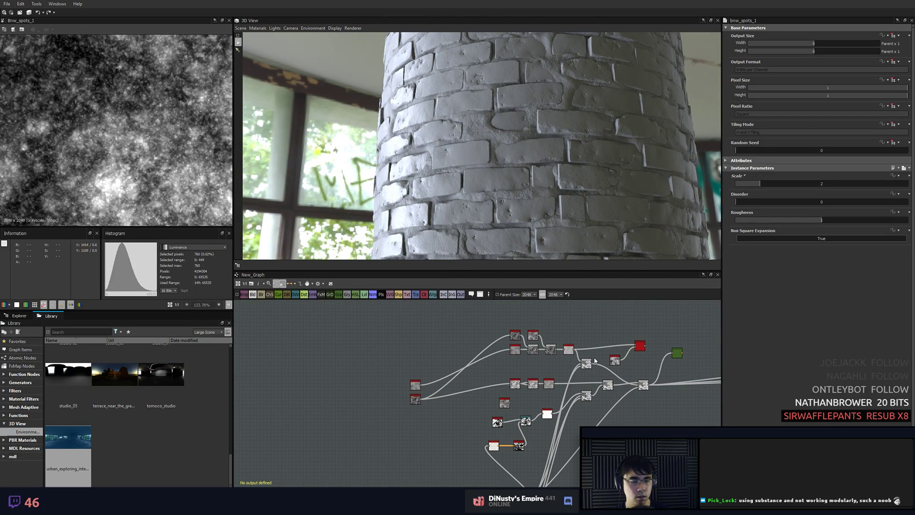
- Locate the Non Uniform Blur Grayscale node near the Gradient Map and preview its output
{"action": "scroll", "coordinate": [585, 401], "scroll_direction": "down", "scroll_amount": 2}
{"action": "middle_click_drag", "start_coordinate": [668, 404], "coordinate": [555, 380]}
{"action": "scroll", "coordinate": [627, 394], "scroll_direction": "up", "scroll_amount": 4}
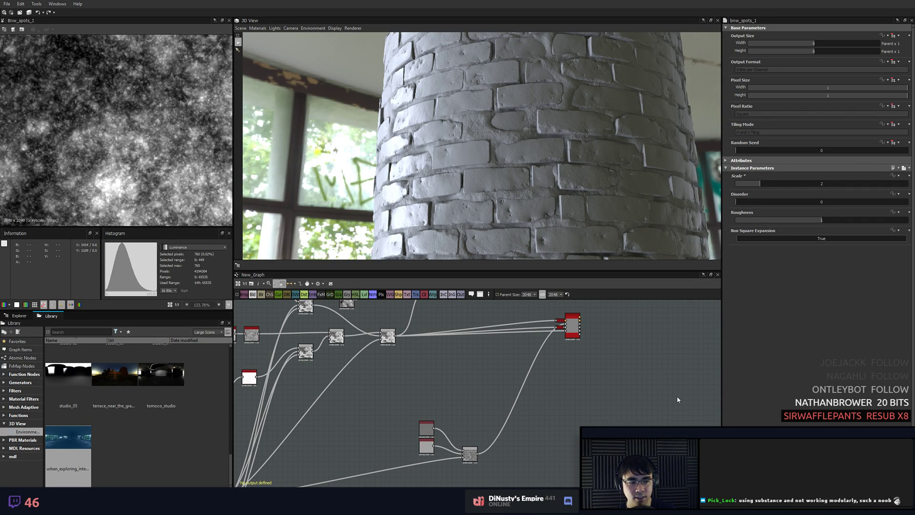
{"action": "scroll", "coordinate": [556, 447], "scroll_direction": "up", "scroll_amount": 3}
{"action": "middle_click_drag", "start_coordinate": [465, 334], "coordinate": [512, 418]}
{"action": "scroll", "coordinate": [511, 416], "scroll_direction": "up", "scroll_amount": 3}
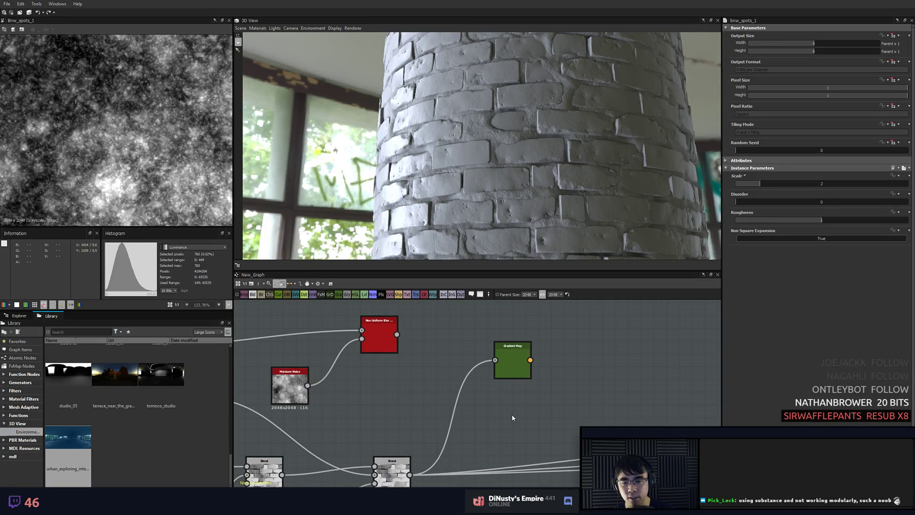
{"action": "double_click", "coordinate": [376, 340]}
{"action": "left_click", "coordinate": [389, 377]}
{"action": "scroll", "coordinate": [390, 417], "scroll_direction": "down", "scroll_amount": 2}
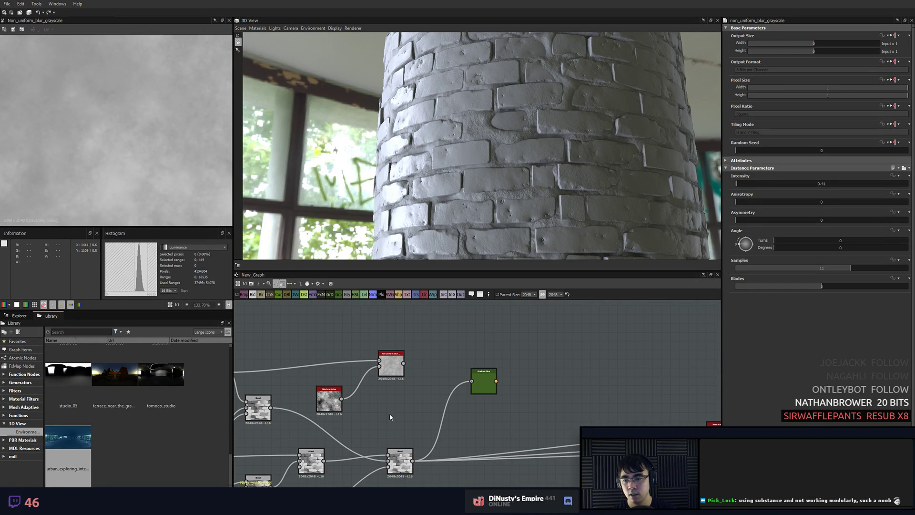
- Preview the Gradient Map and replace its brick height input with the Non Uniform Blur Grayscale output
{"action": "double_click", "coordinate": [482, 380]}
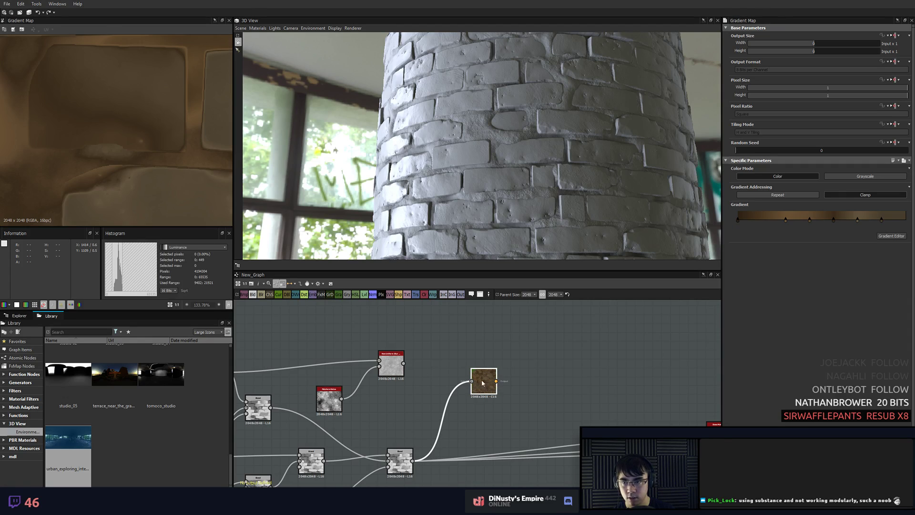
{"action": "scroll", "coordinate": [471, 375], "scroll_direction": "up", "scroll_amount": 3}
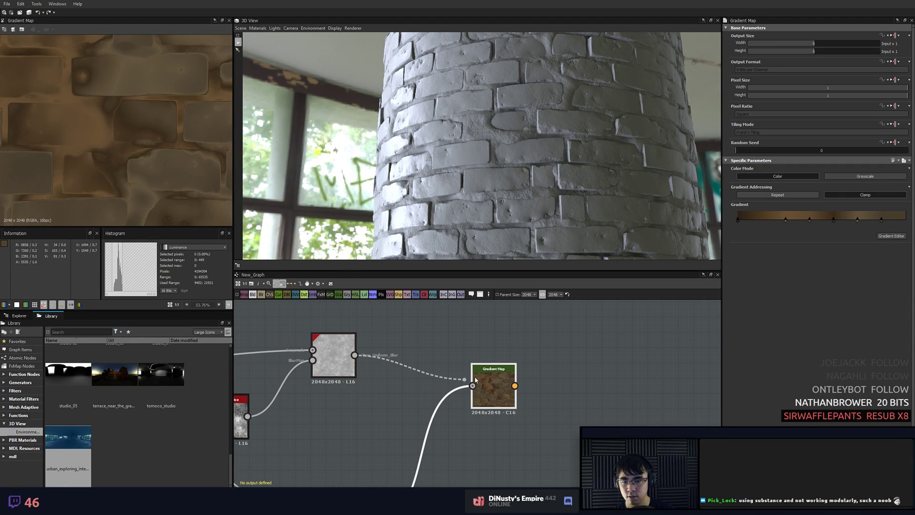
{"action": "left_click_drag", "start_coordinate": [475, 379], "coordinate": [474, 384]}
{"action": "scroll", "coordinate": [499, 385], "scroll_direction": "down", "scroll_amount": 3}
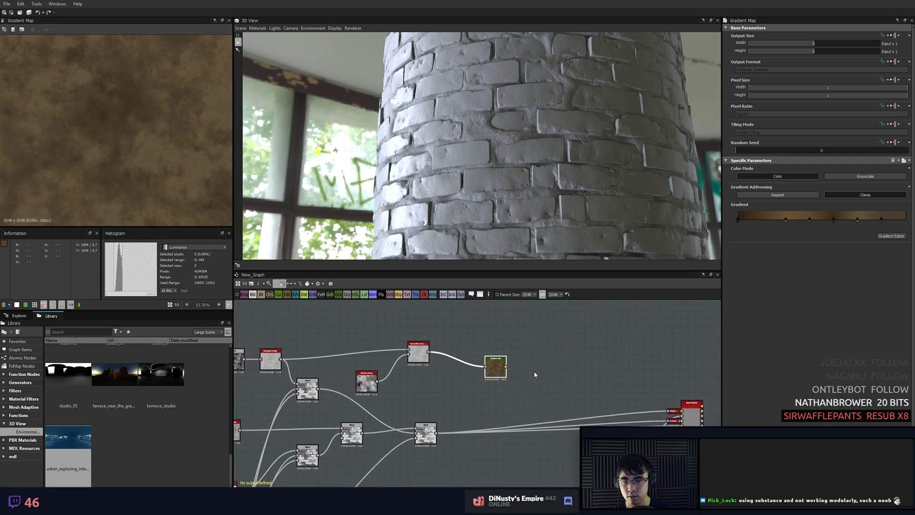
- Add a Blend node in the empty area below and right of the Gradient Map
{"action": "scroll", "coordinate": [534, 370], "scroll_direction": "up", "scroll_amount": 3}
{"action": "key", "text": "space"}
{"action": "type", "text": "blend"}
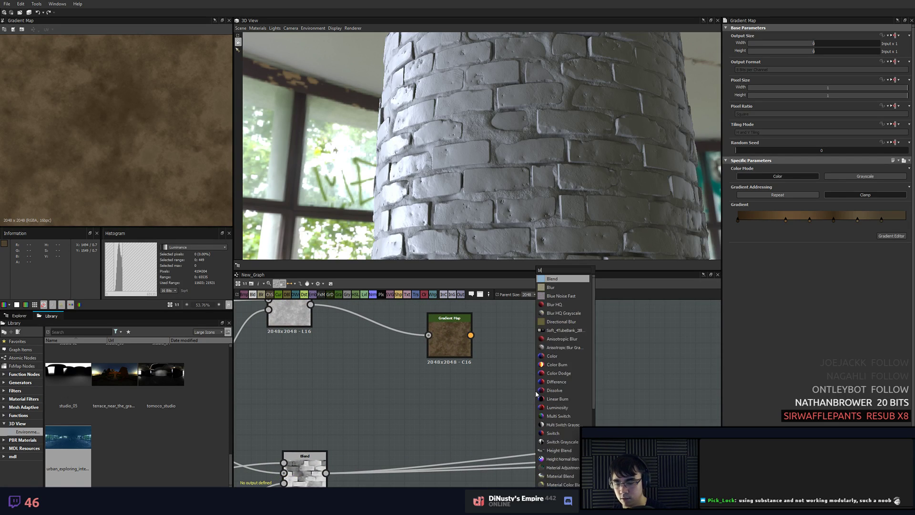
{"action": "key", "text": "Return"}
- Duplicate the Gradient Map so two stacked copies take the Non Uniform Blur output beside the new Blend
{"action": "left_click", "coordinate": [457, 343]}
{"action": "middle_click_drag", "start_coordinate": [477, 366], "coordinate": [507, 408]}
{"action": "scroll", "coordinate": [507, 409], "scroll_direction": "down", "scroll_amount": 2}
{"action": "left_click_drag", "start_coordinate": [492, 391], "coordinate": [504, 416]}
{"action": "key", "text": "ctrl+d"}
{"action": "middle_click_drag", "start_coordinate": [532, 379], "coordinate": [568, 368]}
- Examine the 3D view's graffiti backdrop and the library's environment thumbnails for colours to sample
{"action": "left_click_drag", "start_coordinate": [426, 175], "coordinate": [668, 204]}
{"action": "left_click_drag", "start_coordinate": [695, 186], "coordinate": [683, 181]}
{"action": "scroll", "coordinate": [556, 204], "scroll_direction": "up", "scroll_amount": 5}
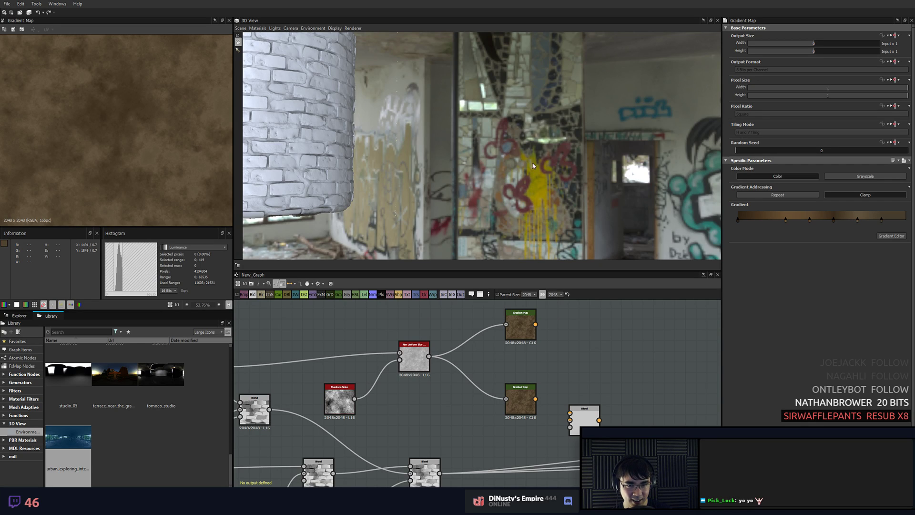
{"action": "left_click_drag", "start_coordinate": [534, 186], "coordinate": [540, 191]}
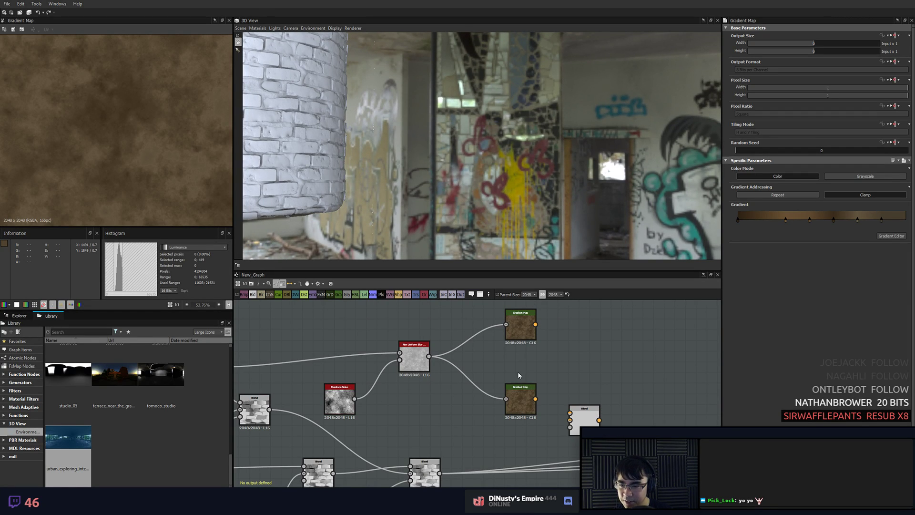
{"action": "scroll", "coordinate": [125, 405], "scroll_direction": "up", "scroll_amount": 10}
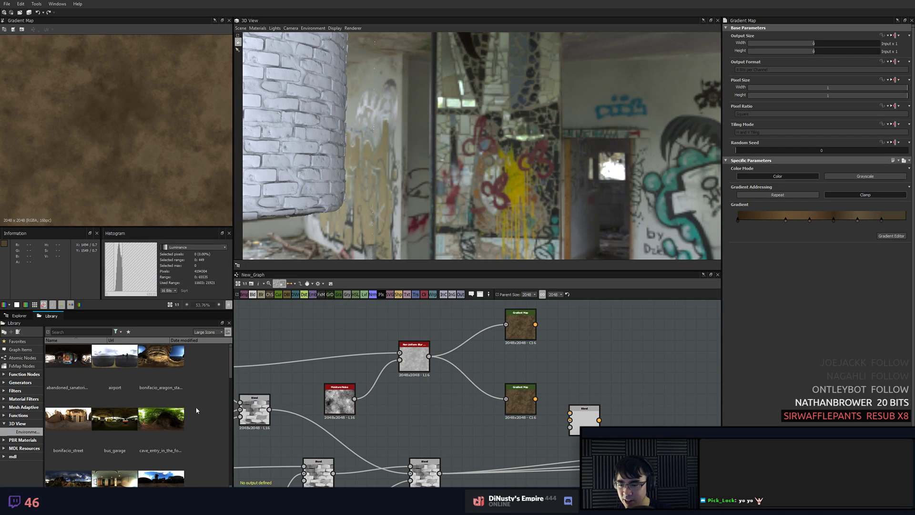
{"action": "scroll", "coordinate": [162, 433], "scroll_direction": "down", "scroll_amount": 5}
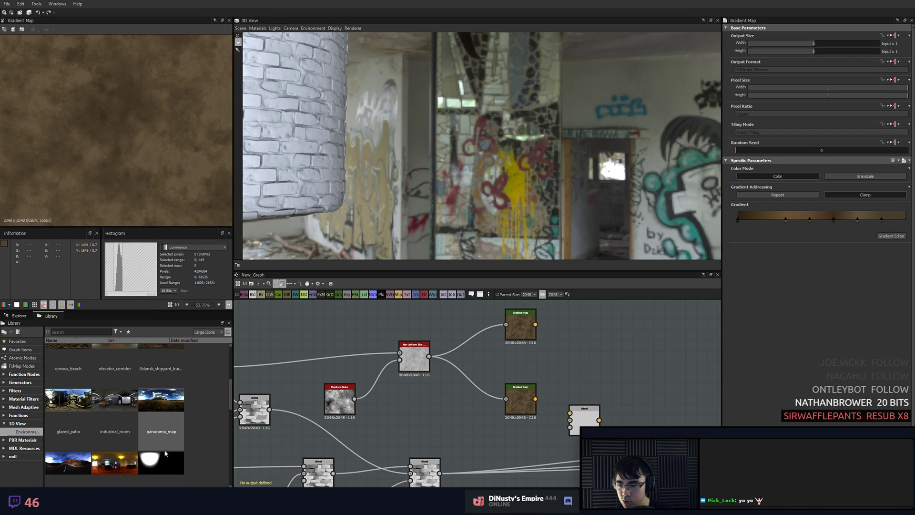
- Replace the upper Gradient Map's gradient with colours picked across the orange interior environment thumbnail in the library
{"action": "left_click", "coordinate": [528, 337]}
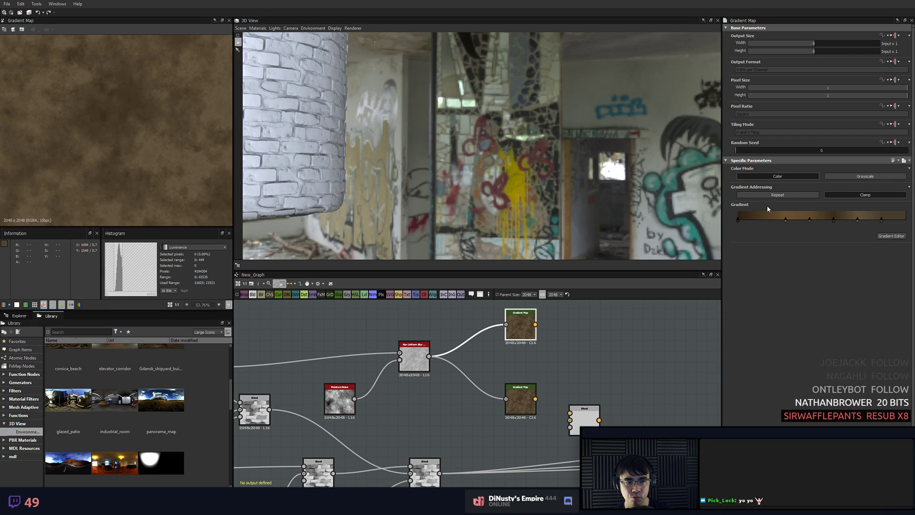
{"action": "left_click", "coordinate": [880, 237]}
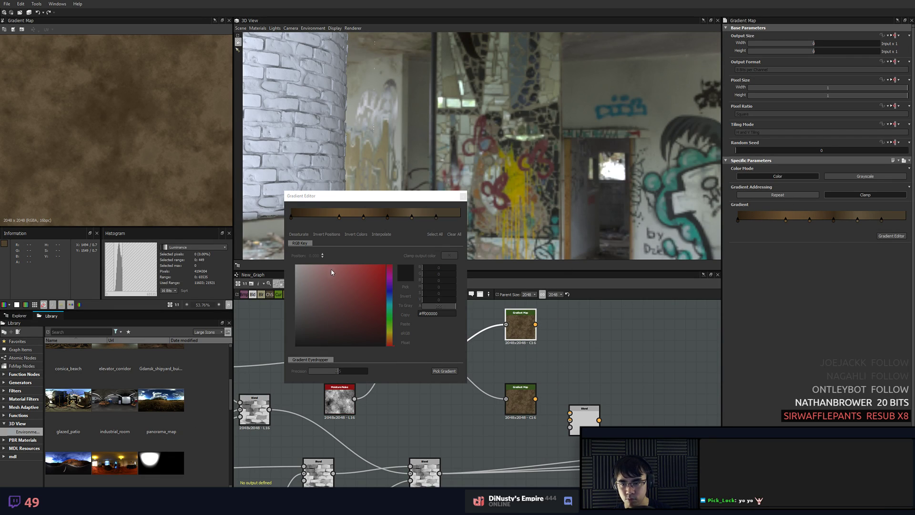
{"action": "left_click", "coordinate": [443, 370]}
{"action": "left_click_drag", "start_coordinate": [506, 198], "coordinate": [501, 181]}
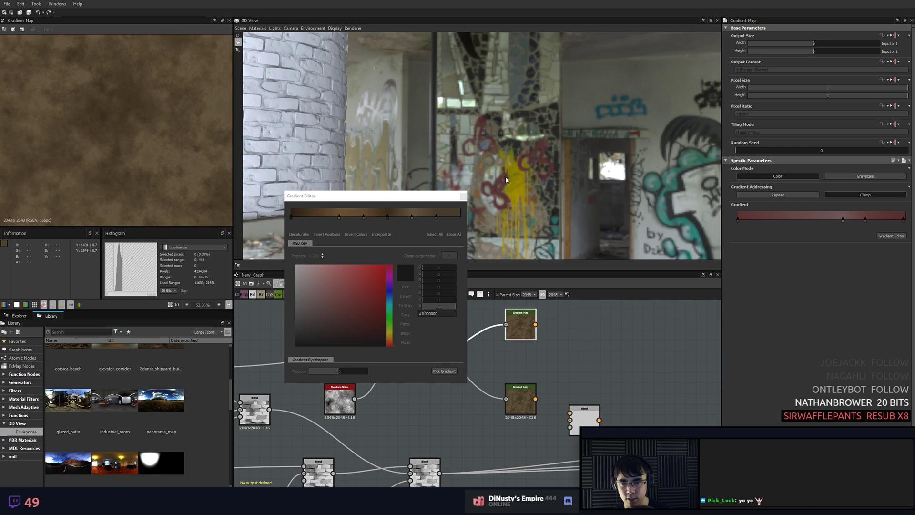
{"action": "left_click", "coordinate": [443, 371]}
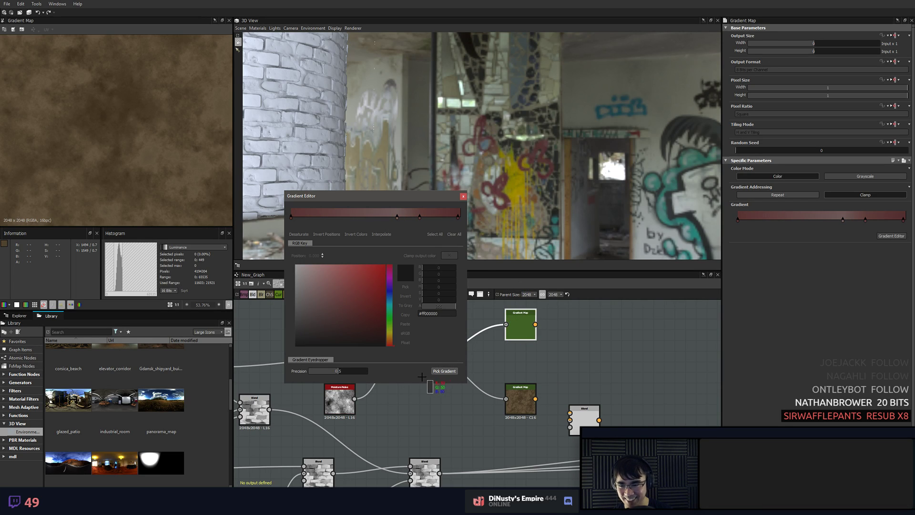
{"action": "left_click_drag", "start_coordinate": [106, 470], "coordinate": [130, 468]}
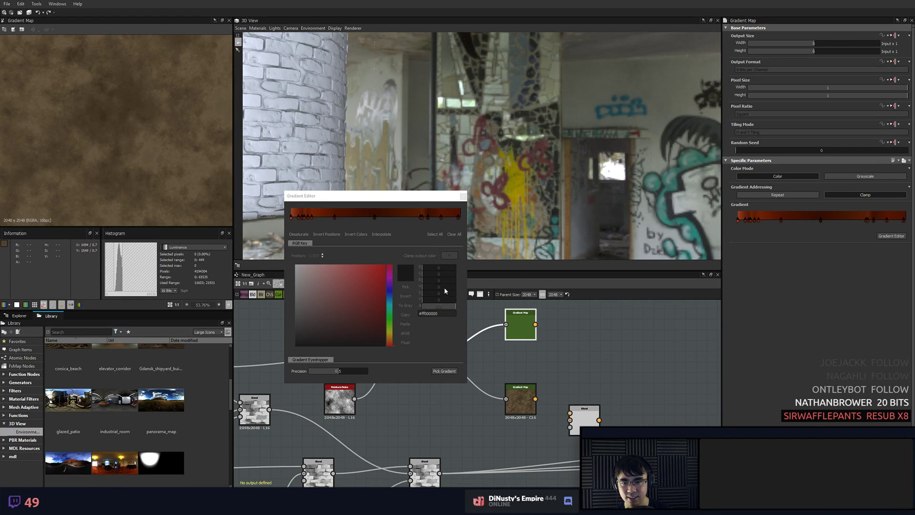
{"action": "left_click", "coordinate": [463, 196]}
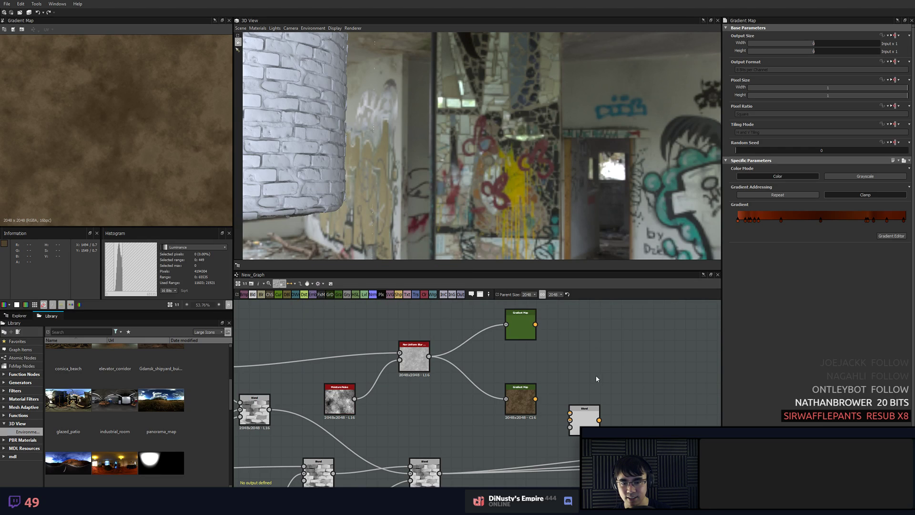
- Add an HSL node after the upper Gradient Map with lightness 0.61 and saturation 0.36
{"action": "left_click", "coordinate": [522, 333]}
{"action": "key", "text": "space"}
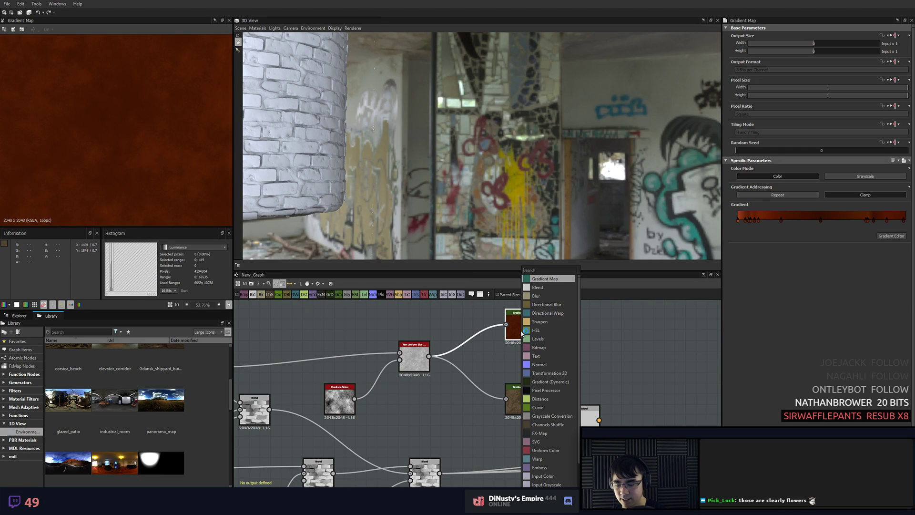
{"action": "type", "text": "hsl"}
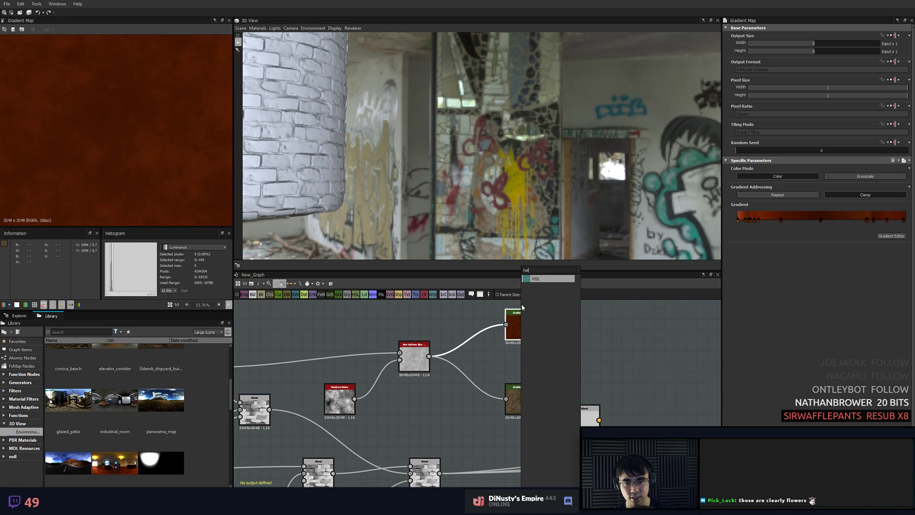
{"action": "key", "text": "Return"}
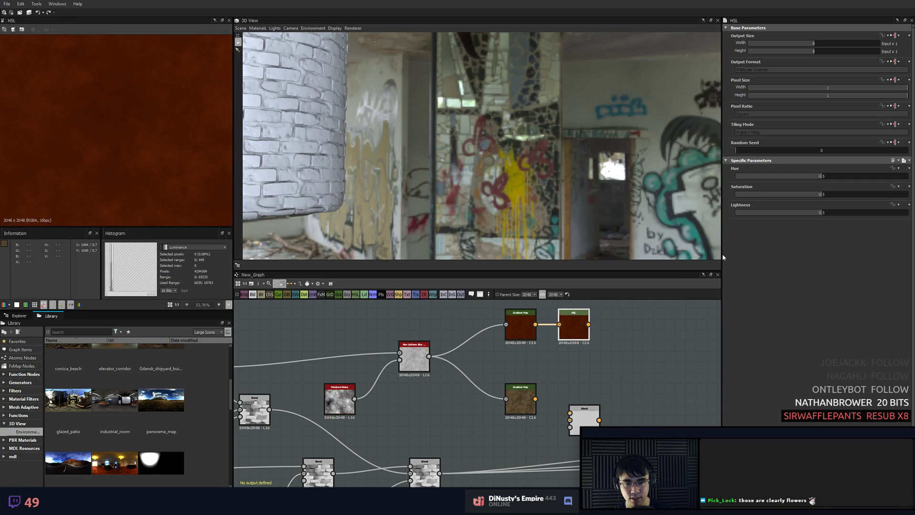
{"action": "left_click_drag", "start_coordinate": [827, 216], "coordinate": [804, 196]}
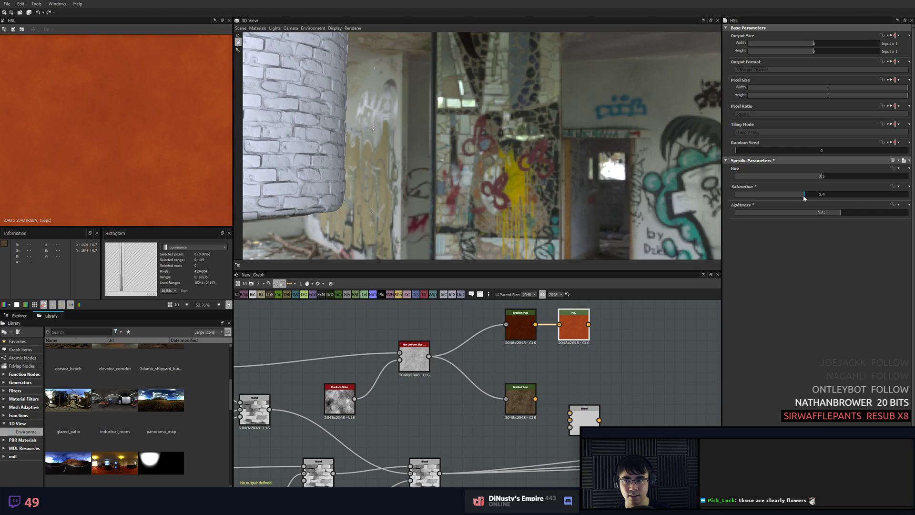
- Move the upper Gradient Map and its HSL node higher to make room in the colour branch
{"action": "mouse_move", "coordinate": [613, 368]}
{"action": "middle_mouse_down"}
{"action": "mouse_move", "coordinate": [619, 361]}
{"action": "mouse_move", "coordinate": [620, 374]}
{"action": "middle_mouse_up"}
{"action": "scroll", "coordinate": [619, 360], "scroll_direction": "down", "scroll_amount": 1}
{"action": "scroll", "coordinate": [621, 374], "scroll_direction": "down", "scroll_amount": 1}
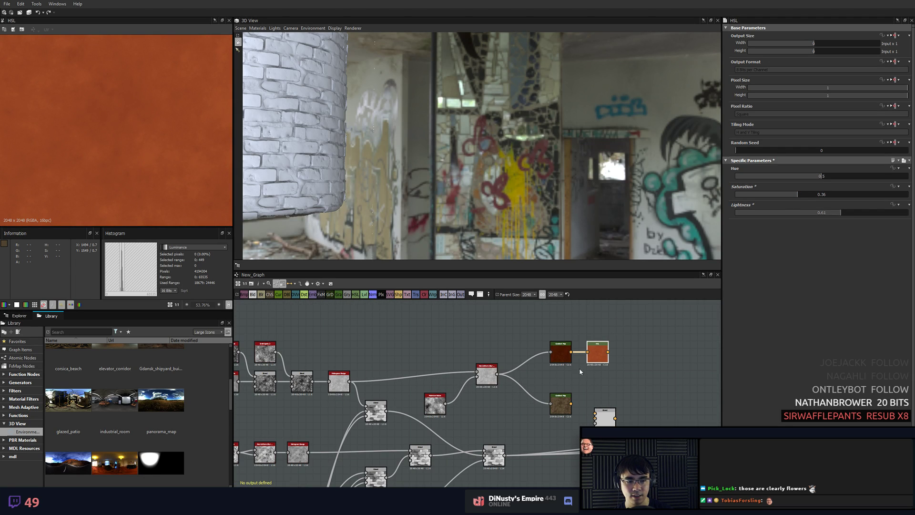
{"action": "left_click_drag", "start_coordinate": [563, 355], "coordinate": [560, 322]}
{"action": "left_click_drag", "start_coordinate": [596, 353], "coordinate": [603, 339]}
{"action": "left_click", "coordinate": [551, 364]}
- Preview the Non Uniform Blur Grayscale node and add a Blend node just above it
{"action": "scroll", "coordinate": [490, 378], "scroll_direction": "up", "scroll_amount": 3}
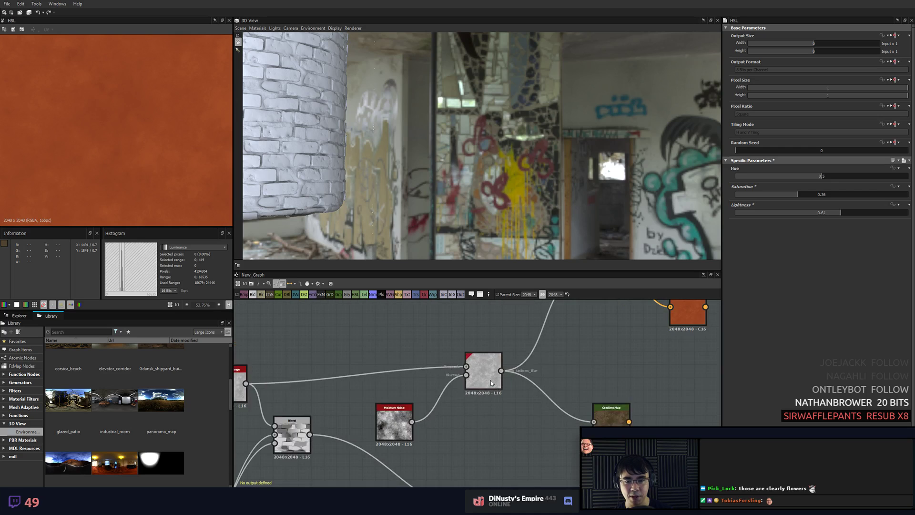
{"action": "left_click_drag", "start_coordinate": [490, 376], "coordinate": [478, 363]}
{"action": "middle_click_drag", "start_coordinate": [542, 342], "coordinate": [544, 406]}
{"action": "left_click", "coordinate": [543, 425]}
{"action": "double_click", "coordinate": [484, 417]}
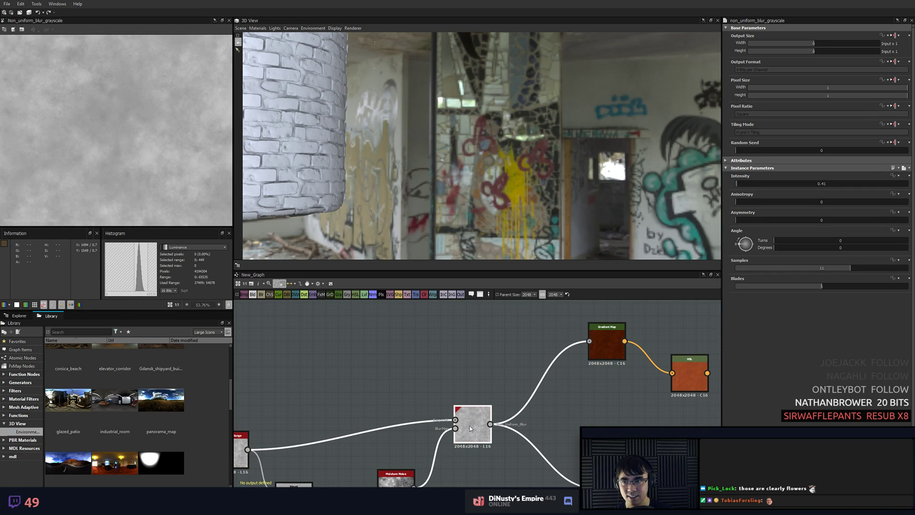
{"action": "middle_click_drag", "start_coordinate": [485, 417], "coordinate": [497, 404]}
{"action": "key", "text": "space"}
{"action": "left_click", "coordinate": [518, 365]}
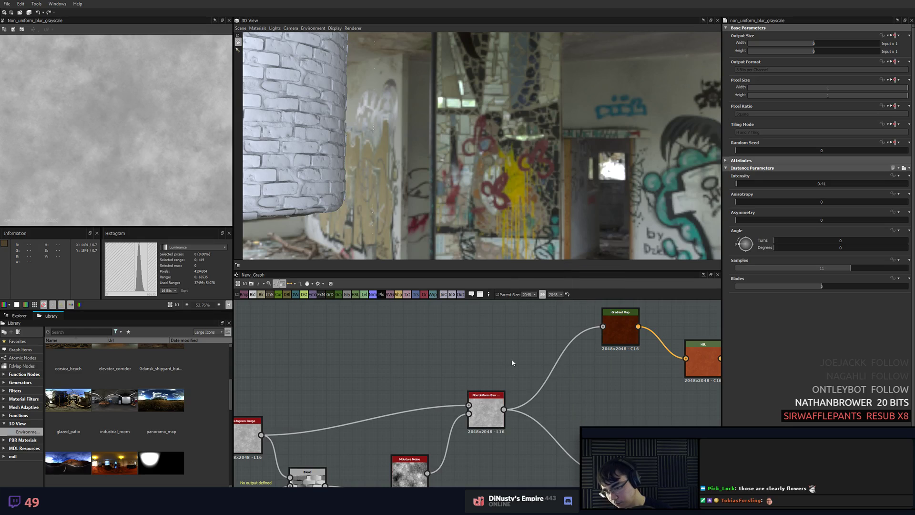
{"action": "key", "text": "space"}
{"action": "left_click", "coordinate": [528, 287]}
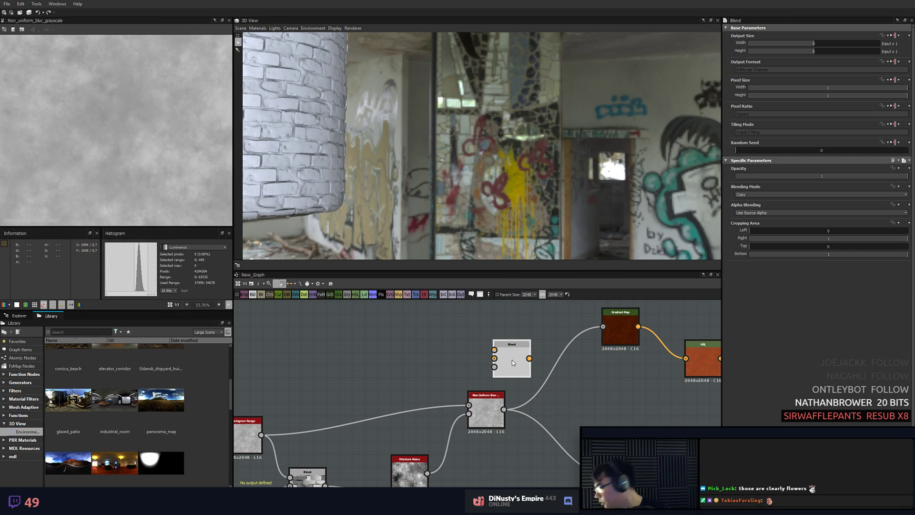
- Connect the noise Blend before the Histogram Range as the new Blend's foreground and the Non Uniform Blur output as its background
{"action": "middle_click_drag", "start_coordinate": [467, 418], "coordinate": [500, 411]}
{"action": "scroll", "coordinate": [447, 406], "scroll_direction": "down", "scroll_amount": 1}
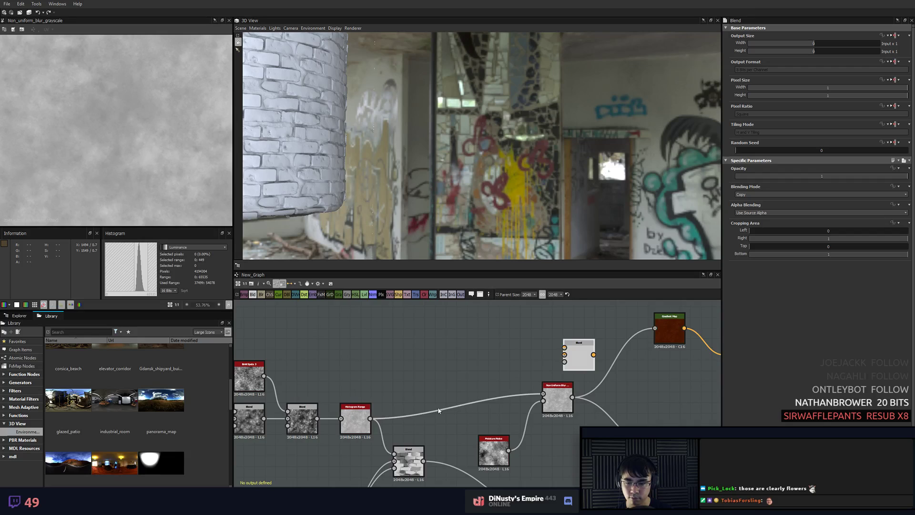
{"action": "left_click_drag", "start_coordinate": [318, 419], "coordinate": [565, 349]}
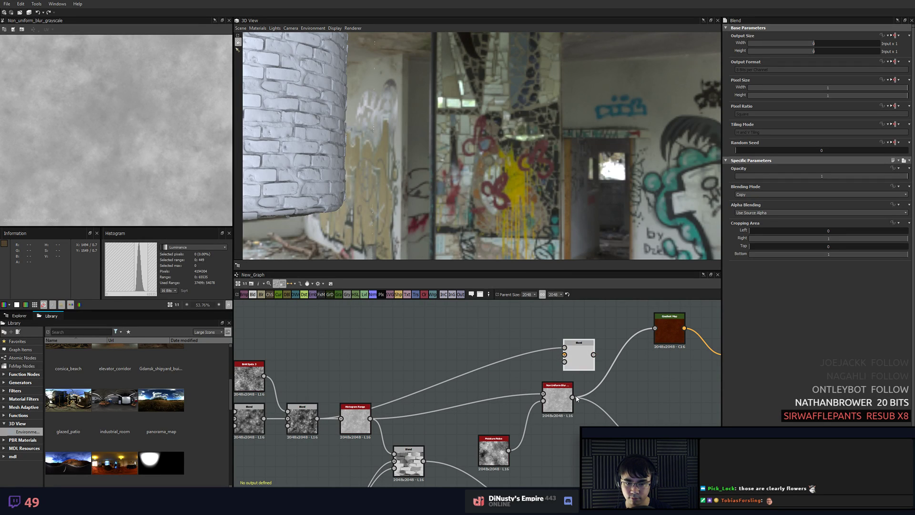
{"action": "left_click_drag", "start_coordinate": [573, 397], "coordinate": [566, 357]}
{"action": "double_click", "coordinate": [583, 355]}
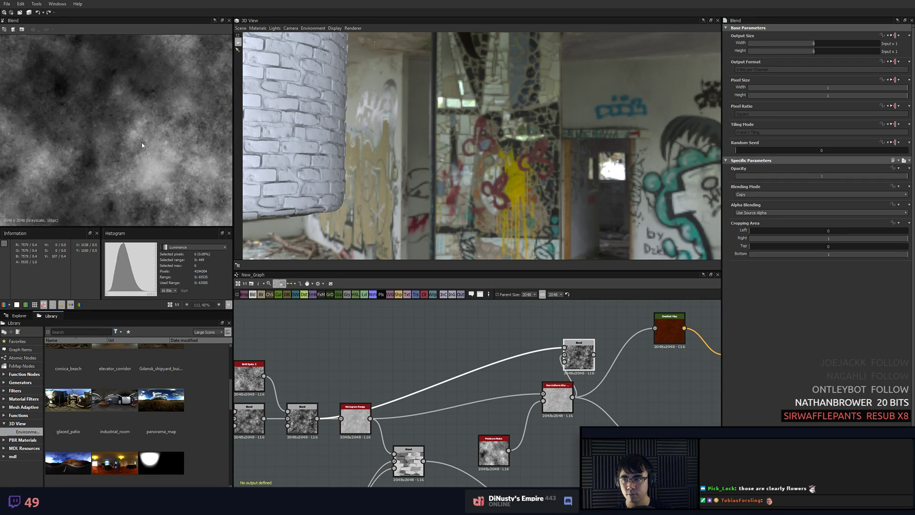
- Feed the new Blend into the upper Gradient Map in place of the Non Uniform Blur and preview the gradient
{"action": "middle_click_drag", "start_coordinate": [597, 354], "coordinate": [527, 365]}
{"action": "scroll", "coordinate": [527, 365], "scroll_direction": "up", "scroll_amount": 1}
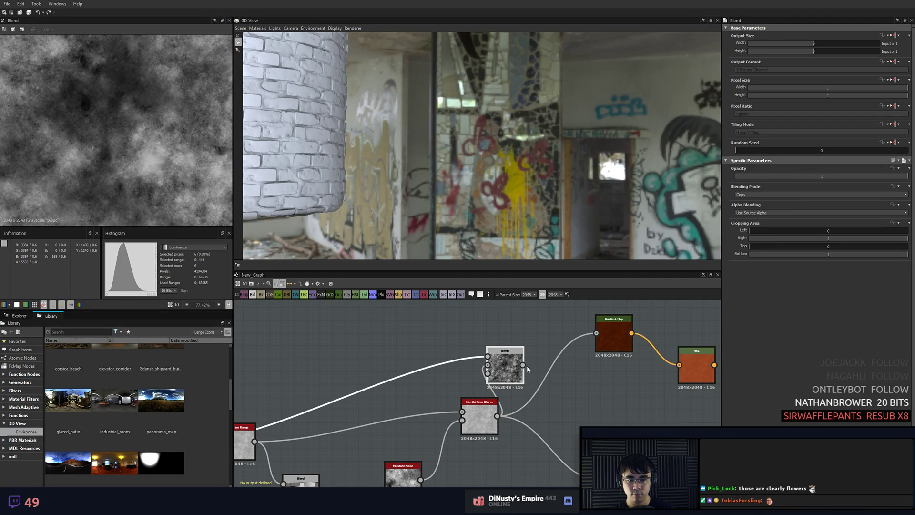
{"action": "left_click", "coordinate": [603, 336]}
{"action": "double_click", "coordinate": [616, 346]}
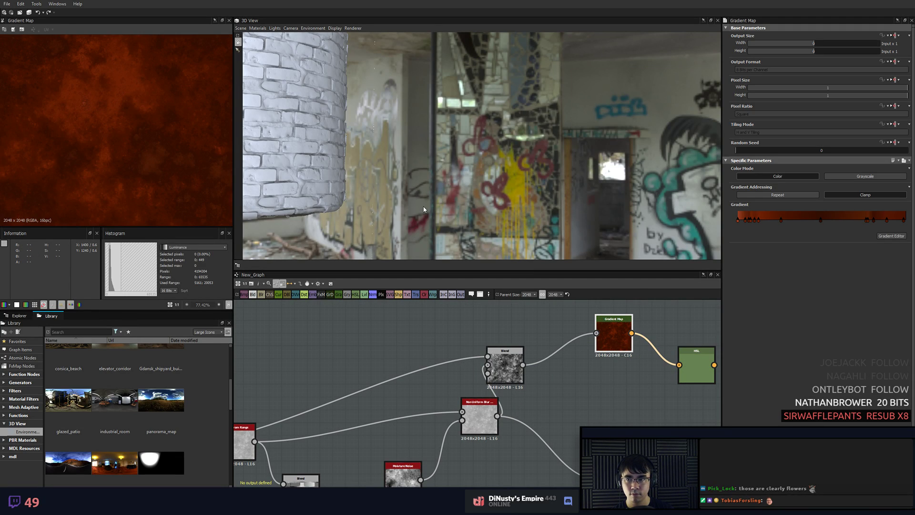
- Compare the Blend, Gradient Map and HSL outputs, set the HSL saturation to 0.3 and move the HSL slightly closer to the Gradient Map
{"action": "middle_click_drag", "start_coordinate": [565, 368], "coordinate": [479, 364]}
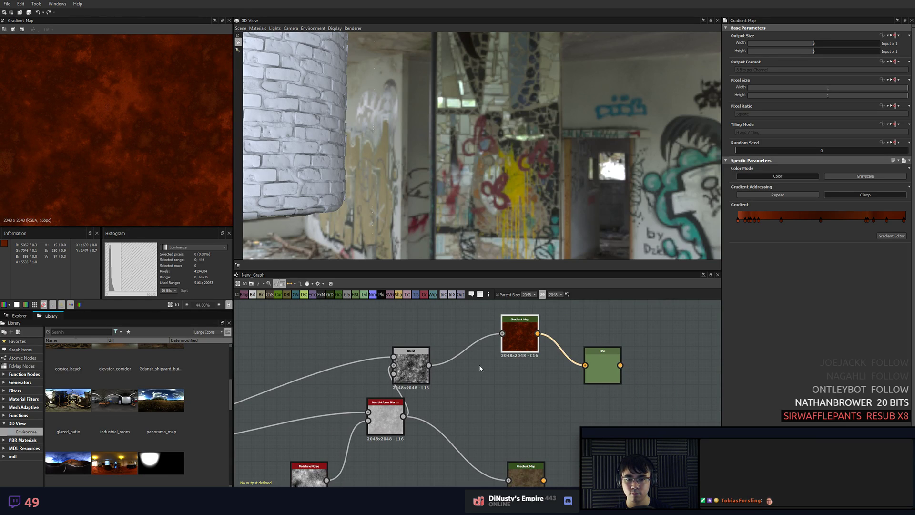
{"action": "double_click", "coordinate": [417, 373]}
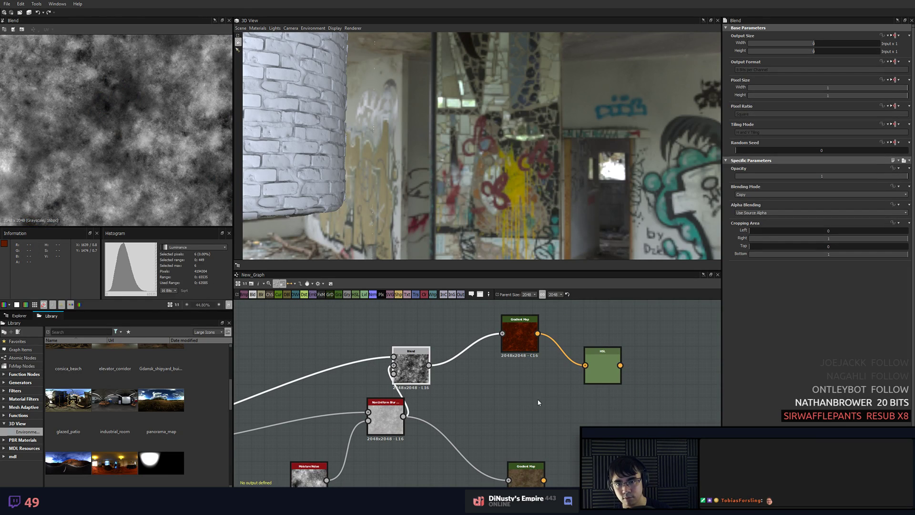
{"action": "double_click", "coordinate": [521, 342]}
{"action": "middle_click_drag", "start_coordinate": [522, 341], "coordinate": [455, 335]}
{"action": "scroll", "coordinate": [533, 360], "scroll_direction": "up", "scroll_amount": 1}
{"action": "left_click", "coordinate": [533, 361]}
{"action": "double_click", "coordinate": [533, 360]}
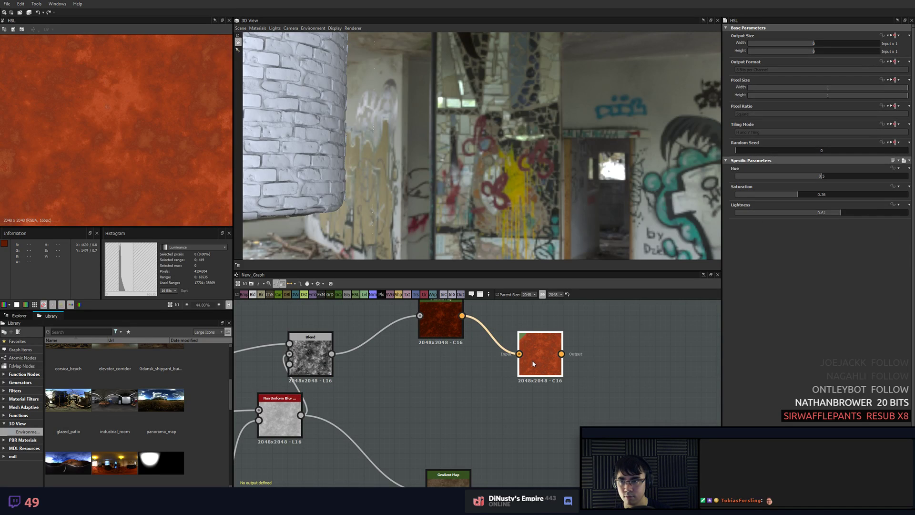
{"action": "scroll", "coordinate": [533, 372], "scroll_direction": "down", "scroll_amount": 2}
{"action": "left_click_drag", "start_coordinate": [799, 196], "coordinate": [788, 196]}
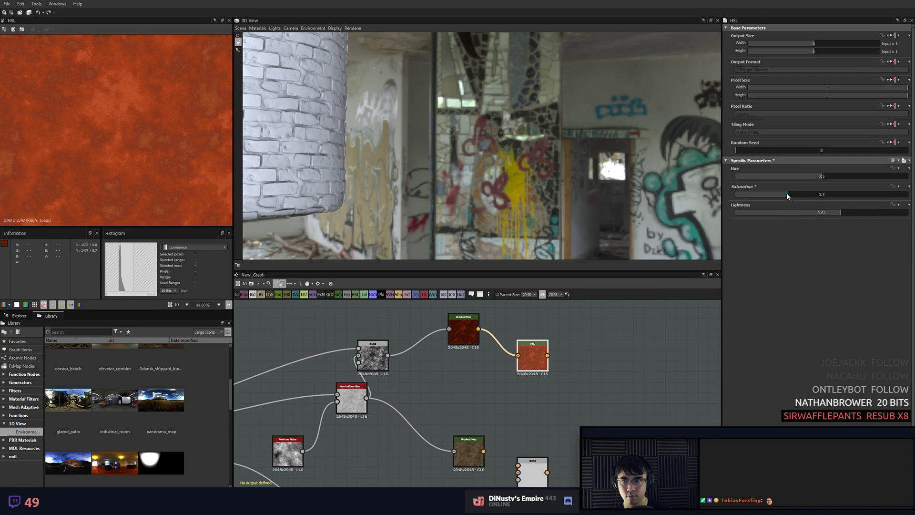
{"action": "scroll", "coordinate": [547, 336], "scroll_direction": "down", "scroll_amount": 3}
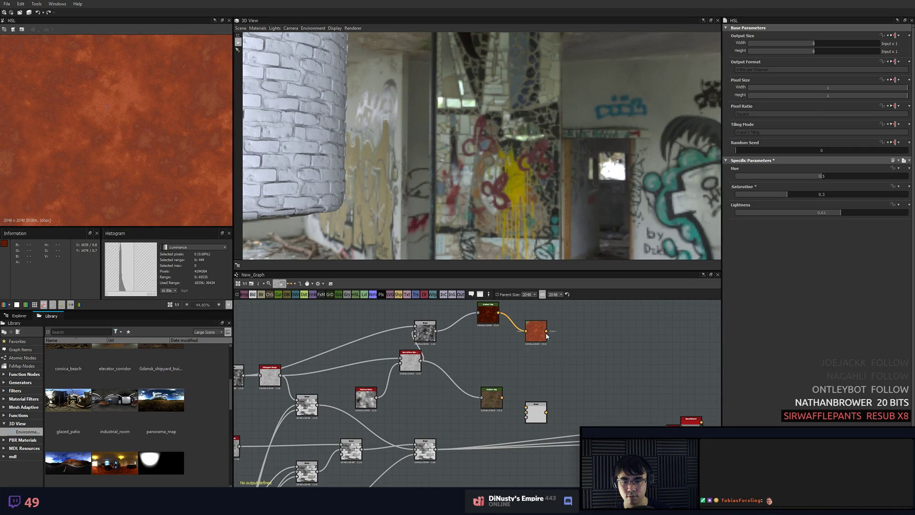
{"action": "left_click_drag", "start_coordinate": [536, 329], "coordinate": [529, 322]}
{"action": "key", "text": "space"}
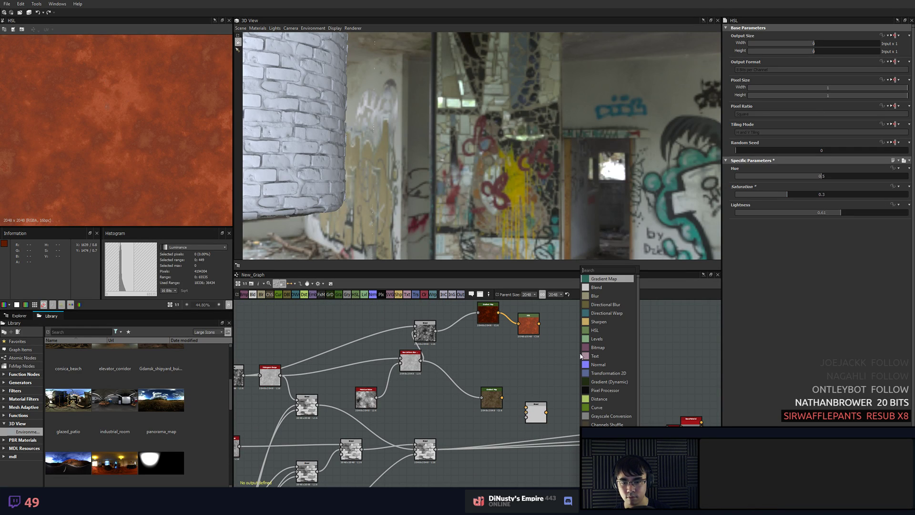
{"action": "type", "text": "b"}
{"action": "key", "text": "Return"}
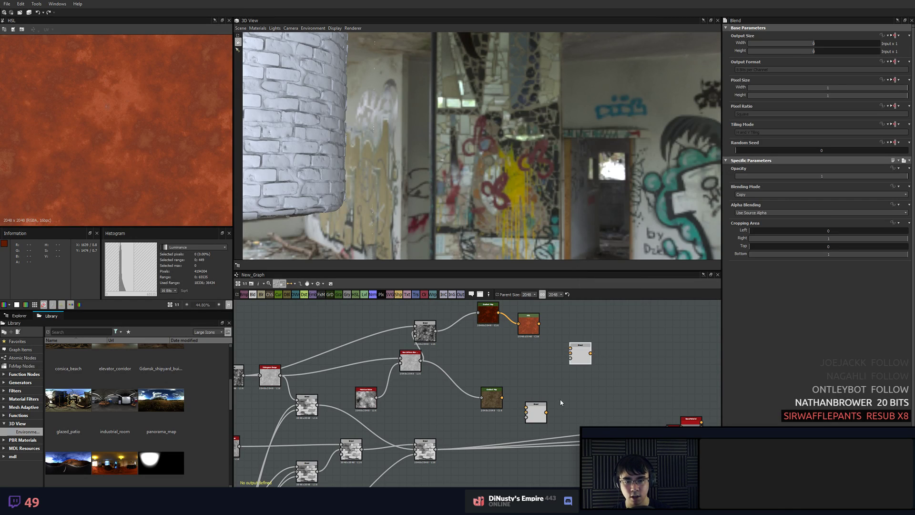
{"action": "key", "text": "Delete"}
- Move the unconnected Blend out beyond the two colour branches and add an HSL node after the lower Gradient Map
{"action": "left_click_drag", "start_coordinate": [540, 414], "coordinate": [597, 371]}
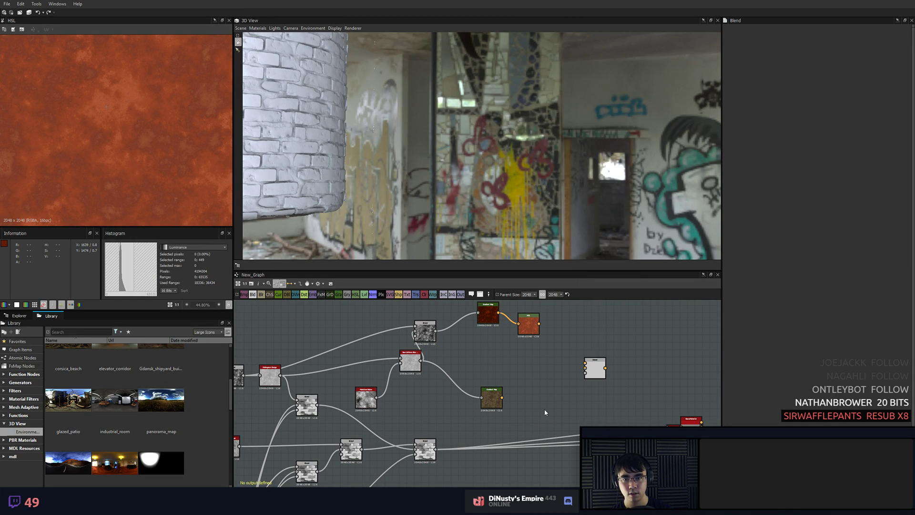
{"action": "left_click", "coordinate": [544, 411]}
{"action": "scroll", "coordinate": [527, 381], "scroll_direction": "up", "scroll_amount": 4}
{"action": "double_click", "coordinate": [472, 419]}
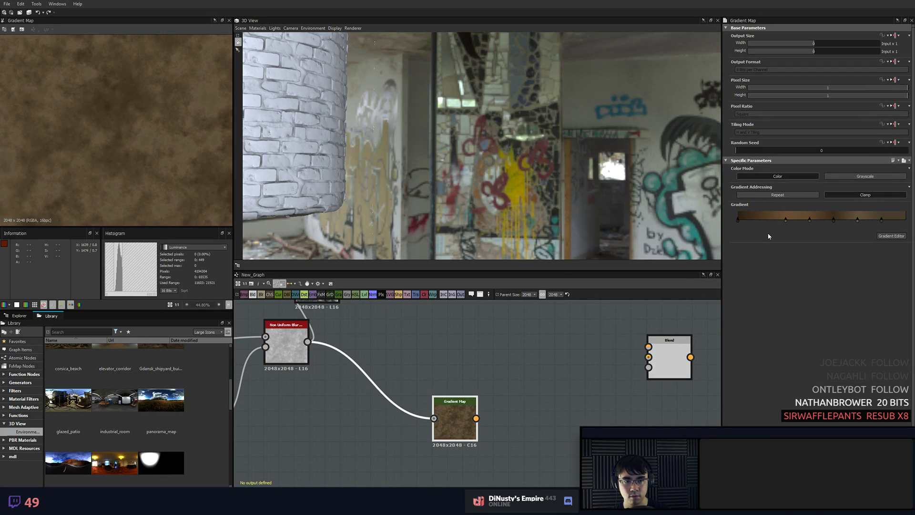
{"action": "key", "text": "space"}
{"action": "type", "text": "hsl"}
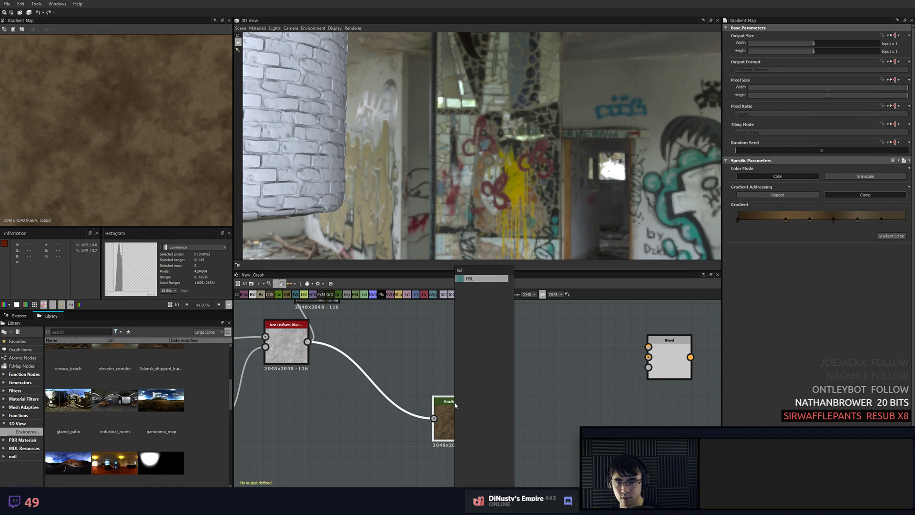
{"action": "key", "text": "Return"}
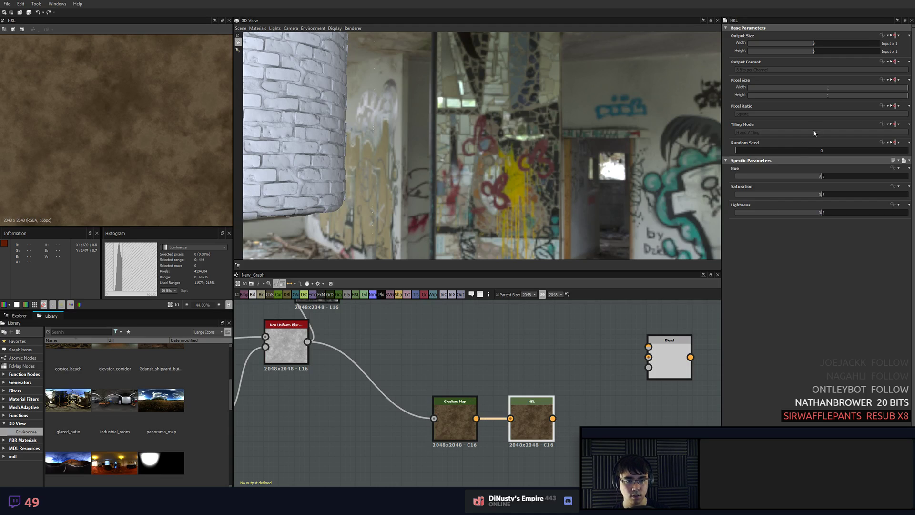
- Set the lower HSL's saturation to 0.44 and lightness to 0.65, and move the unconnected Blend between the two colour branches
{"action": "left_click_drag", "start_coordinate": [814, 196], "coordinate": [848, 212]}
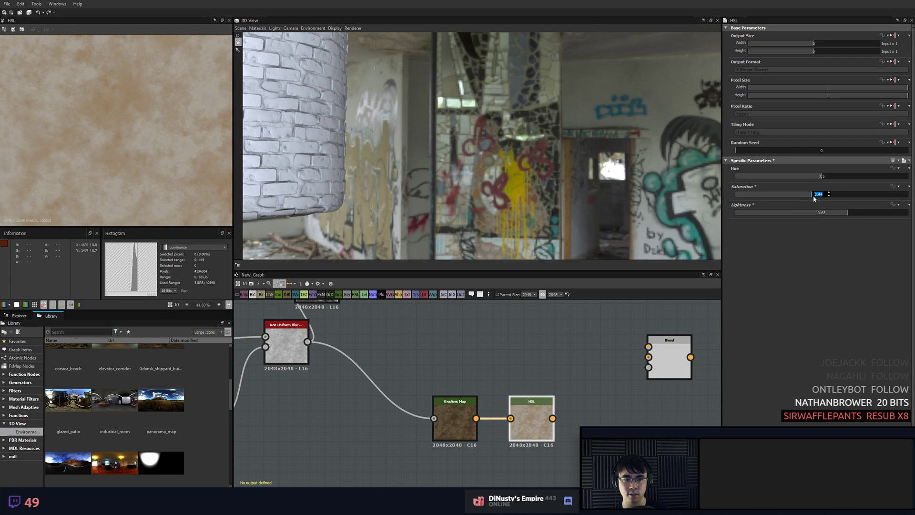
{"action": "left_click_drag", "start_coordinate": [820, 180], "coordinate": [812, 179]}
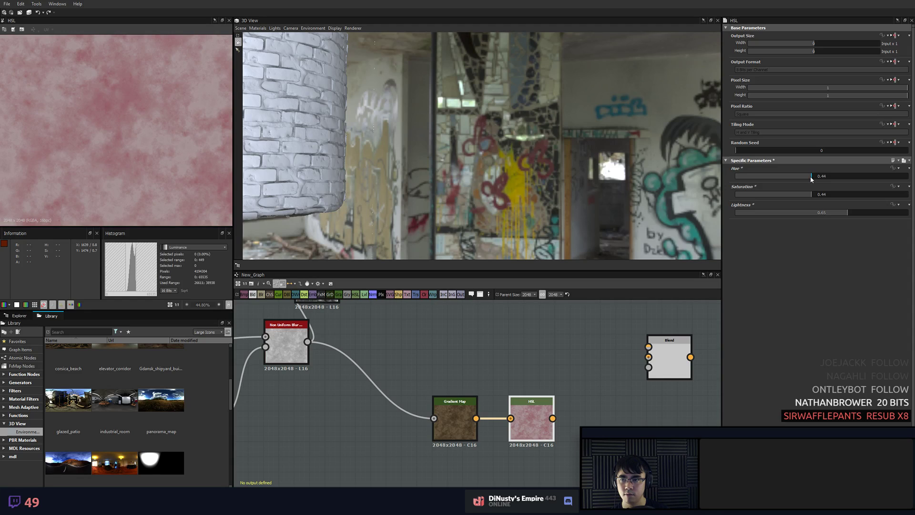
{"action": "key", "text": "ctrl+z"}
{"action": "scroll", "coordinate": [584, 359], "scroll_direction": "down", "scroll_amount": 2}
{"action": "middle_click_drag", "start_coordinate": [581, 359], "coordinate": [451, 405]}
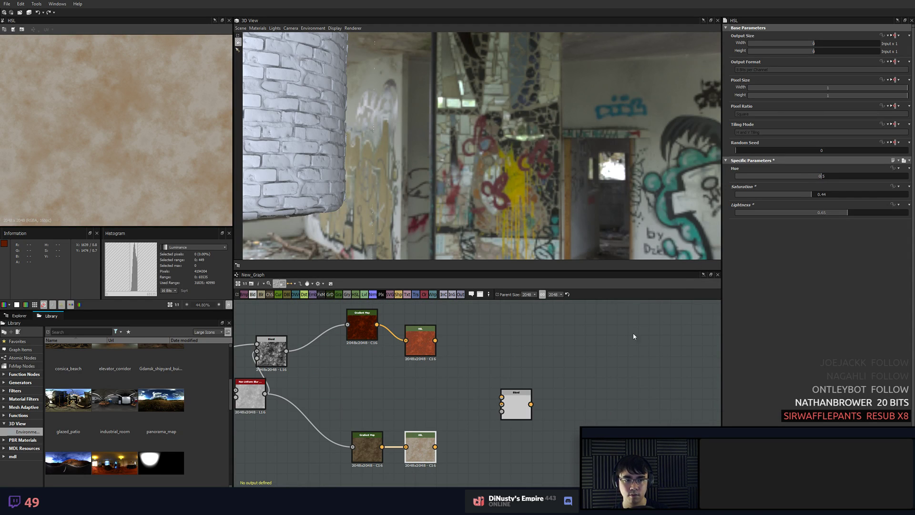
{"action": "left_click_drag", "start_coordinate": [516, 400], "coordinate": [527, 379]}
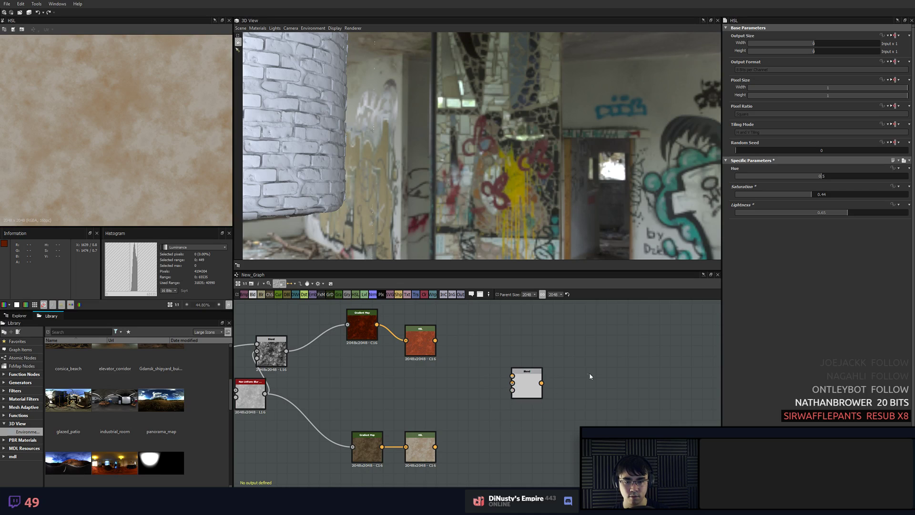
- Find the RGBA Split node of the brick pattern and preview its B and G mask outputs
{"action": "scroll", "coordinate": [459, 446], "scroll_direction": "down", "scroll_amount": 3}
{"action": "middle_click_drag", "start_coordinate": [459, 445], "coordinate": [715, 347]}
{"action": "scroll", "coordinate": [613, 400], "scroll_direction": "down", "scroll_amount": 3}
{"action": "middle_click_drag", "start_coordinate": [612, 400], "coordinate": [629, 366]}
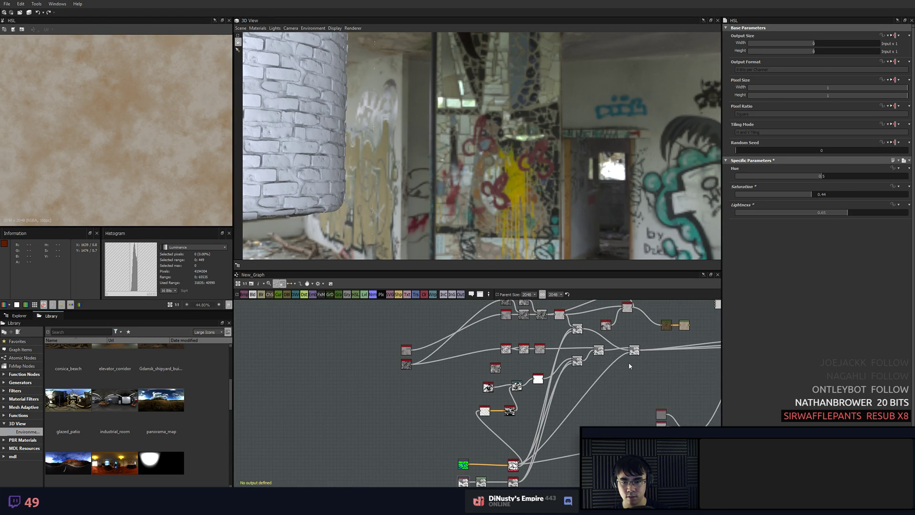
{"action": "scroll", "coordinate": [550, 467], "scroll_direction": "up", "scroll_amount": 9}
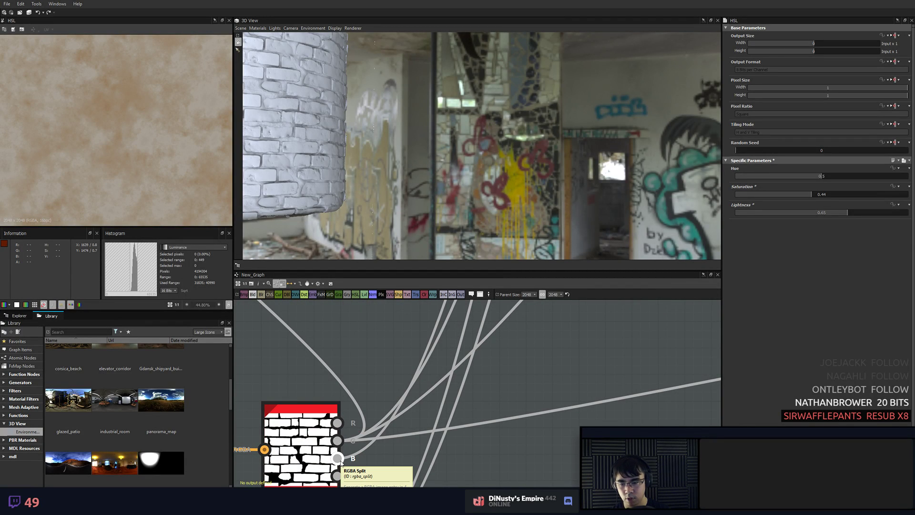
{"action": "left_click", "coordinate": [341, 462]}
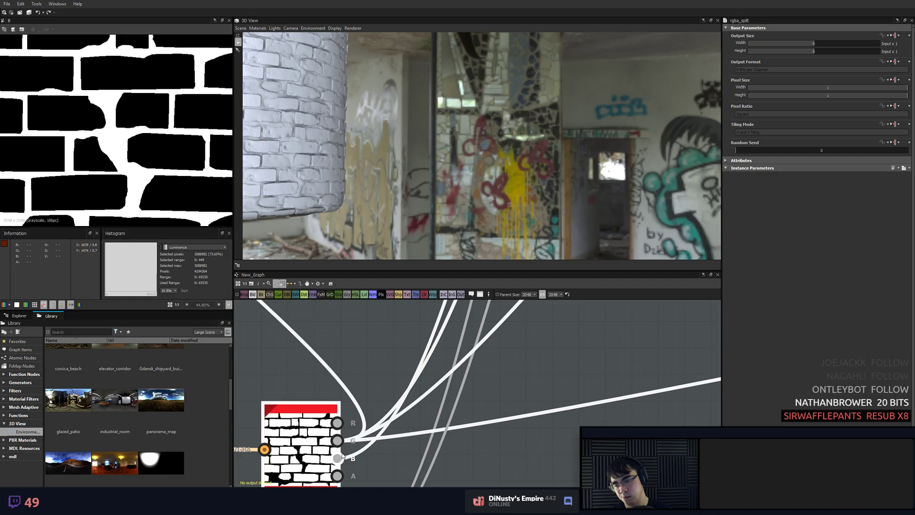
{"action": "scroll", "coordinate": [340, 447], "scroll_direction": "down", "scroll_amount": 3}
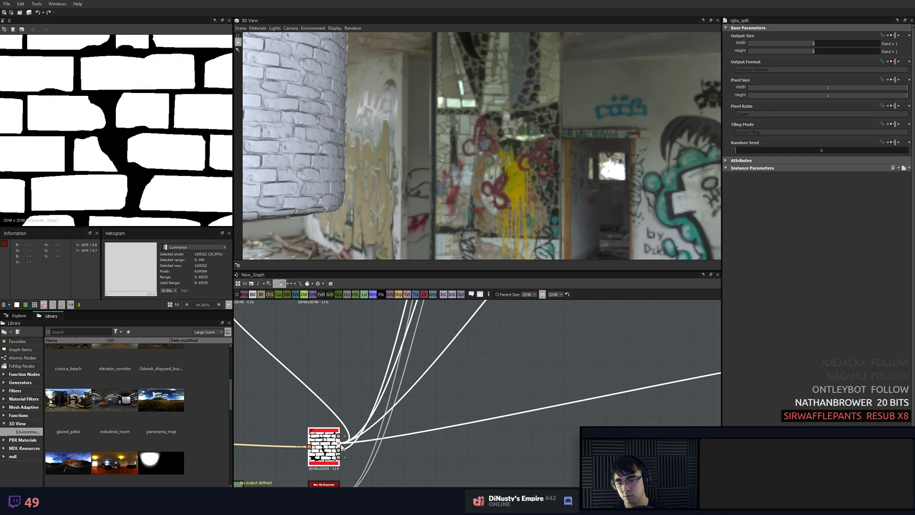
{"action": "left_click_drag", "start_coordinate": [339, 443], "coordinate": [555, 354]}
{"action": "middle_click_drag", "start_coordinate": [520, 366], "coordinate": [426, 441]}
{"action": "scroll", "coordinate": [492, 394], "scroll_direction": "down", "scroll_amount": 4}
{"action": "left_click_drag", "start_coordinate": [379, 460], "coordinate": [513, 343]}
{"action": "scroll", "coordinate": [446, 453], "scroll_direction": "up", "scroll_amount": 4}
{"action": "middle_click_drag", "start_coordinate": [508, 352], "coordinate": [499, 372]}
{"action": "scroll", "coordinate": [448, 452], "scroll_direction": "down", "scroll_amount": 7}
{"action": "key", "text": "ctrl+z"}
- Connect the RGBA Split's G output to the opacity input of the Blend between the two colour branches
{"action": "scroll", "coordinate": [453, 424], "scroll_direction": "up", "scroll_amount": 3}
{"action": "scroll", "coordinate": [421, 429], "scroll_direction": "up", "scroll_amount": 5}
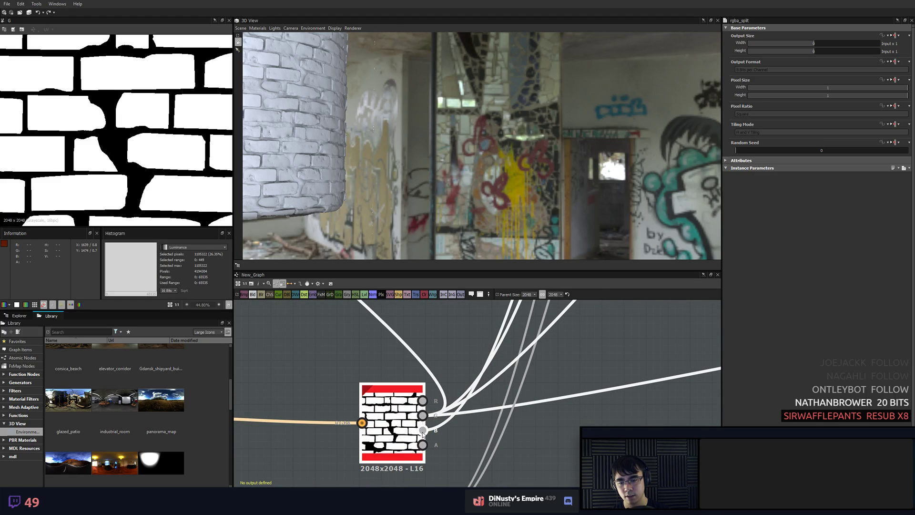
{"action": "left_click_drag", "start_coordinate": [422, 415], "coordinate": [562, 380]}
{"action": "scroll", "coordinate": [535, 371], "scroll_direction": "up", "scroll_amount": 1}
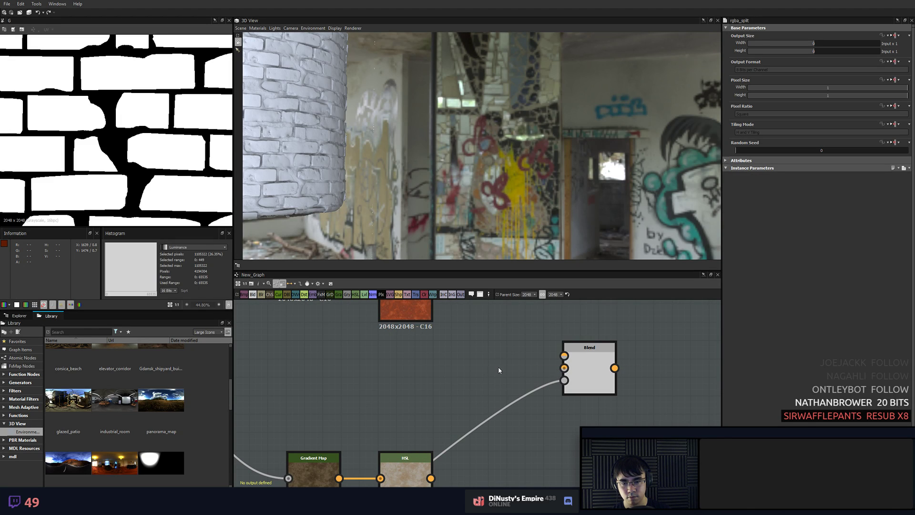
- Connect the upper HSL as the Blend's foreground and the lower HSL as its background, and preview the Blend
{"action": "scroll", "coordinate": [481, 357], "scroll_direction": "down", "scroll_amount": 1}
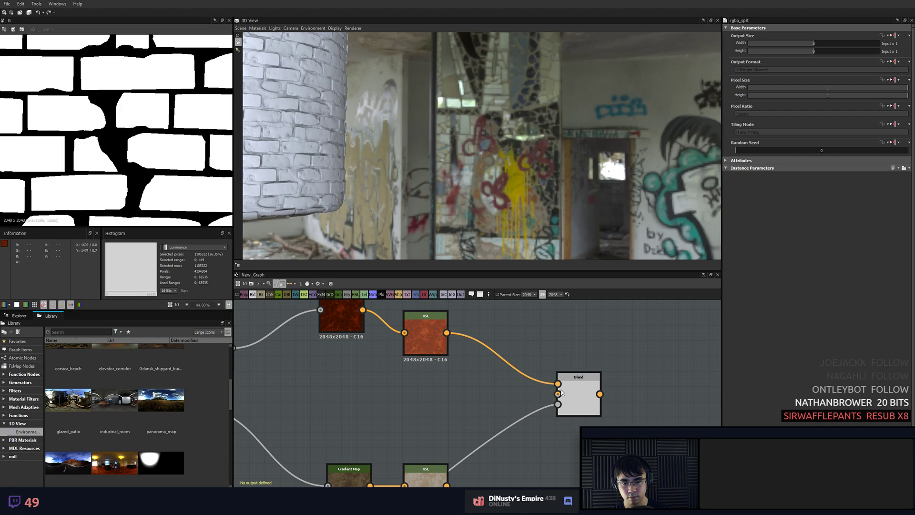
{"action": "left_click_drag", "start_coordinate": [541, 406], "coordinate": [558, 394]}
{"action": "left_click", "coordinate": [584, 399]}
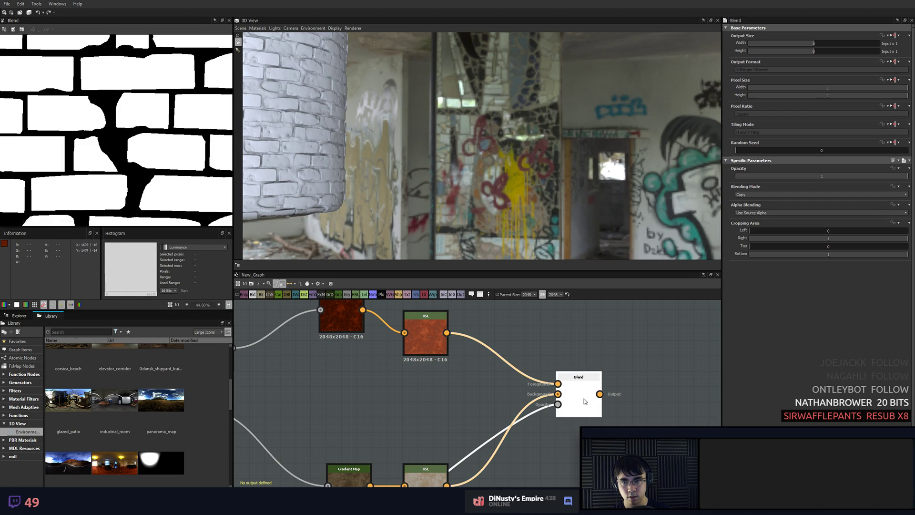
{"action": "scroll", "coordinate": [536, 368], "scroll_direction": "down", "scroll_amount": 3}
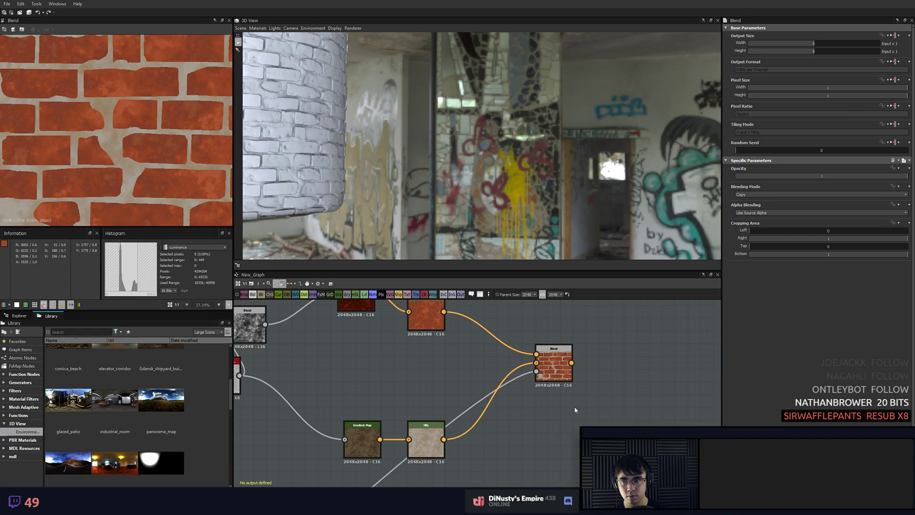
{"action": "key", "text": "space"}
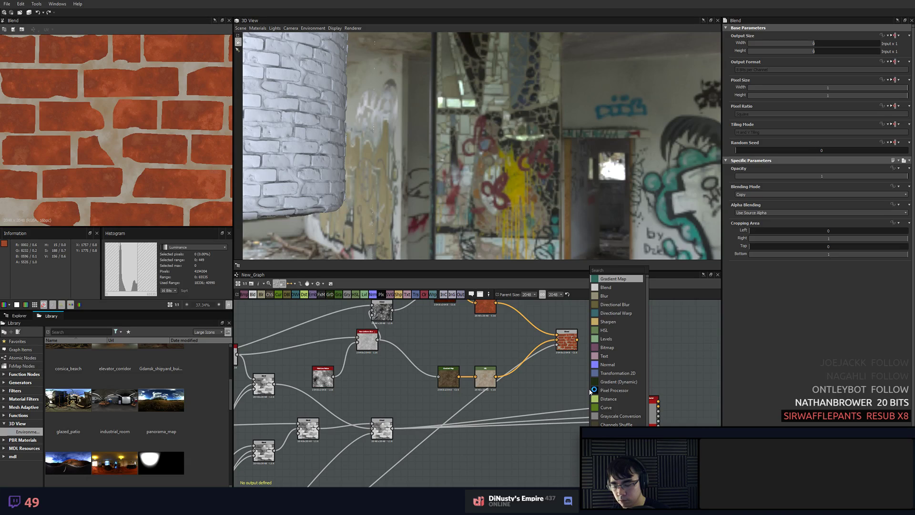
{"action": "type", "text": "cu"}
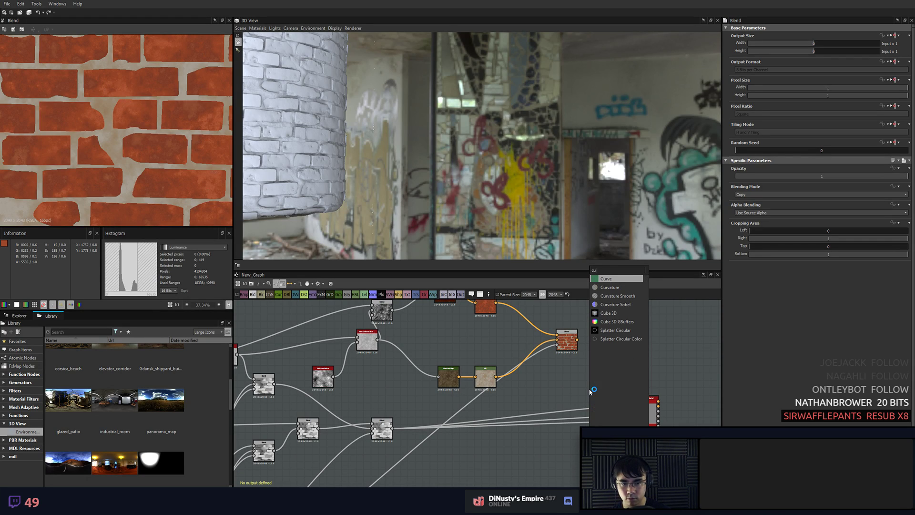
{"action": "left_click", "coordinate": [617, 280]}
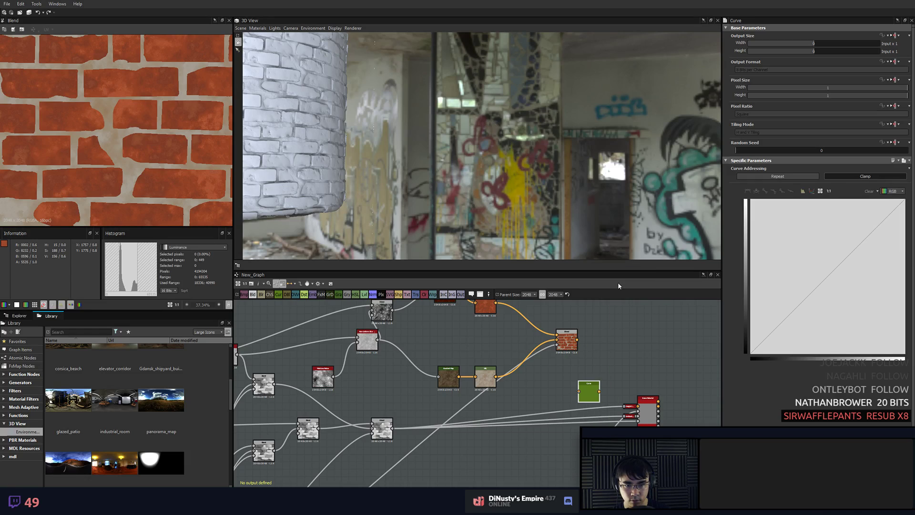
{"action": "key", "text": "Delete"}
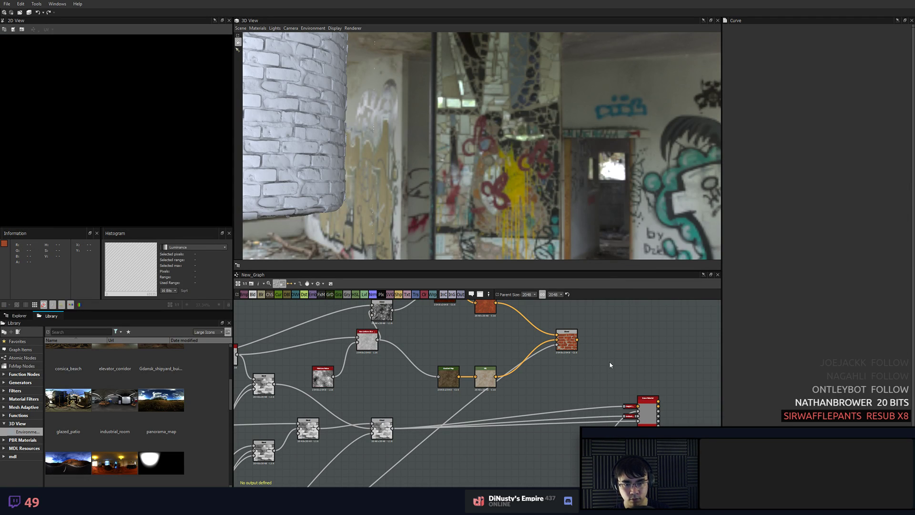
- Add a Curvature node to the graph beyond the brick colour Blend
{"action": "key", "text": "space"}
{"action": "type", "text": "cur"}
{"action": "key", "text": "Down"}
{"action": "key", "text": "Down"}
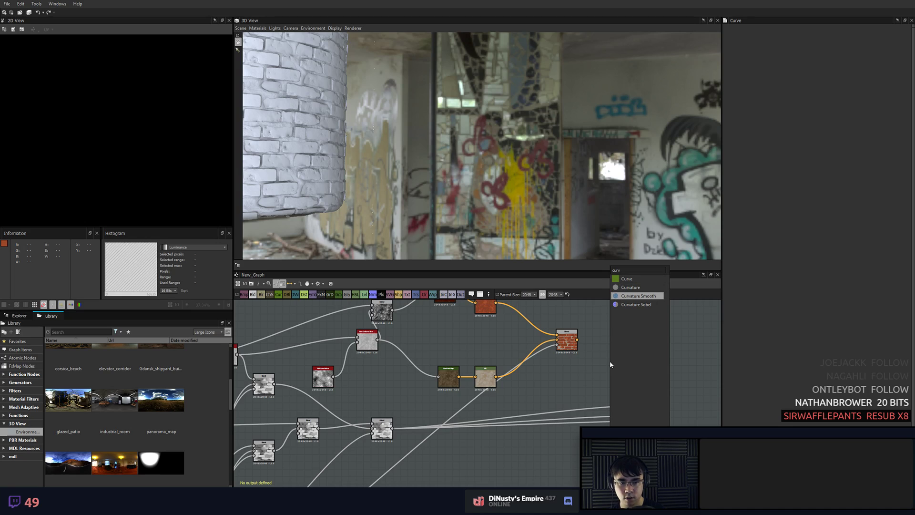
{"action": "key", "text": "Up"}
{"action": "key", "text": "Return"}
{"action": "scroll", "coordinate": [617, 362], "scroll_direction": "up", "scroll_amount": 4}
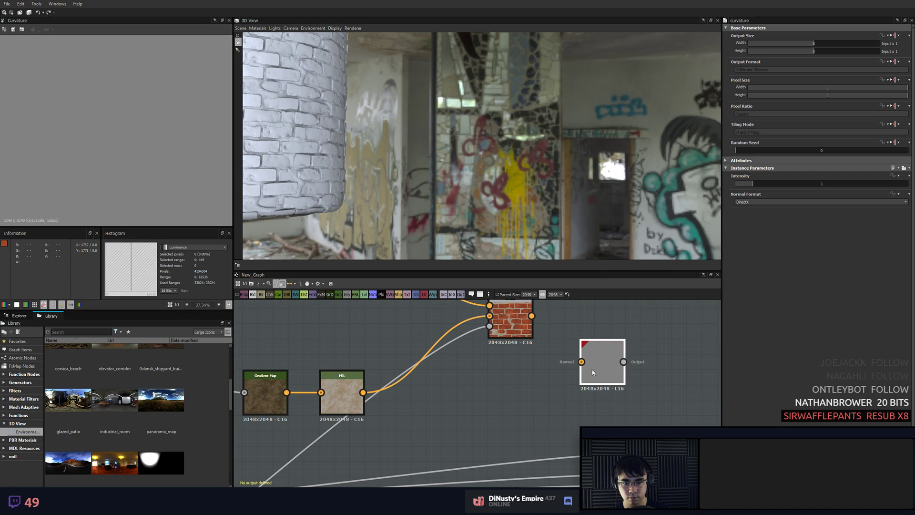
- Undock the Height to Normal node from the Base Material, connect its output to the Curvature input and preview the Curvature
{"action": "scroll", "coordinate": [592, 369], "scroll_direction": "down", "scroll_amount": 3}
{"action": "scroll", "coordinate": [544, 380], "scroll_direction": "up", "scroll_amount": 2}
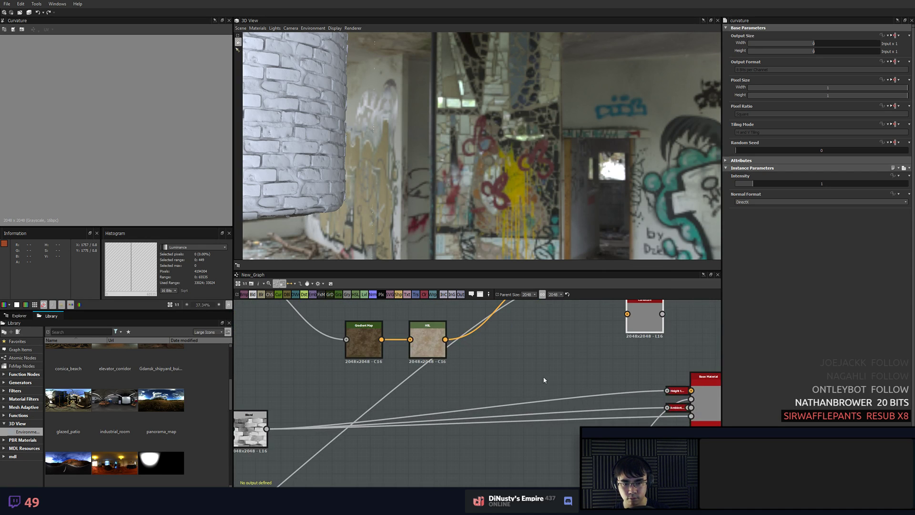
{"action": "left_click", "coordinate": [676, 390]}
{"action": "key", "text": "d"}
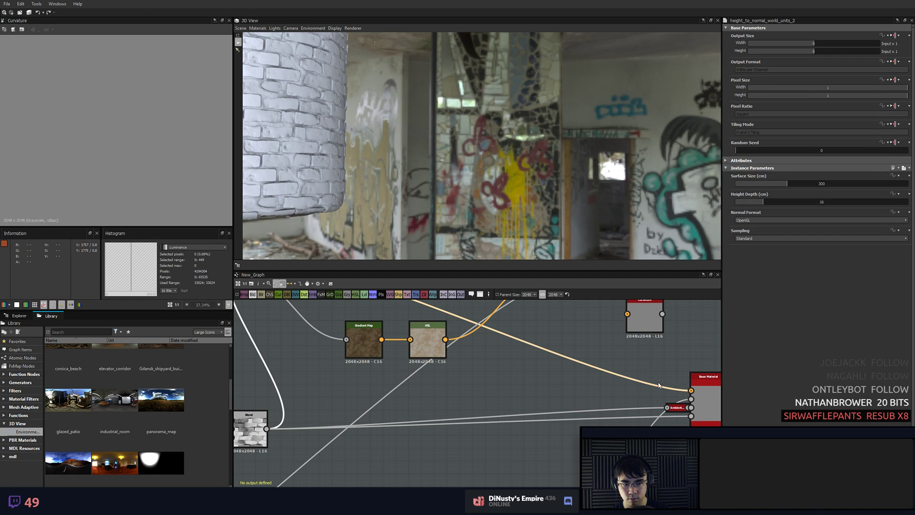
{"action": "middle_click_drag", "start_coordinate": [505, 350], "coordinate": [553, 374]}
{"action": "scroll", "coordinate": [553, 374], "scroll_direction": "down", "scroll_amount": 3}
{"action": "left_click_drag", "start_coordinate": [450, 349], "coordinate": [551, 389]}
{"action": "scroll", "coordinate": [548, 428], "scroll_direction": "up", "scroll_amount": 2}
{"action": "double_click", "coordinate": [562, 396]}
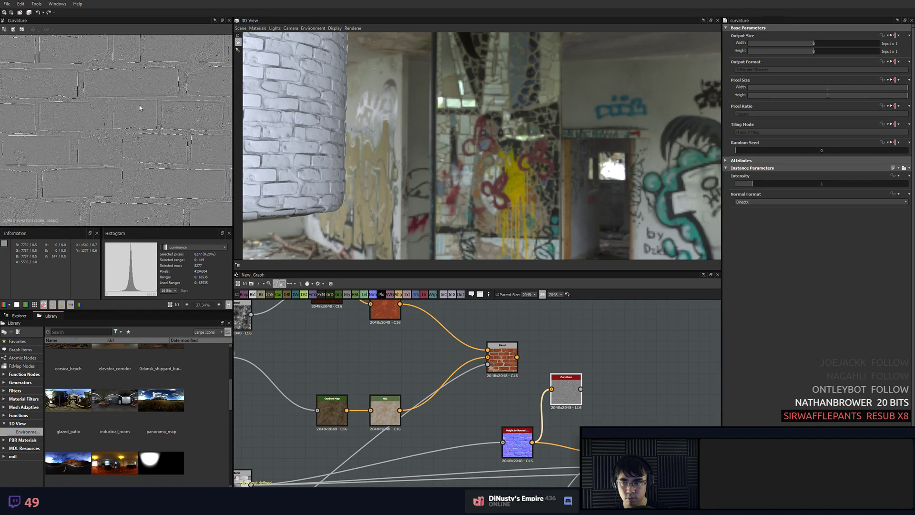
- Set the Curvature's normal format to OpenGL and its intensity to 1.35
{"action": "left_click", "coordinate": [760, 204]}
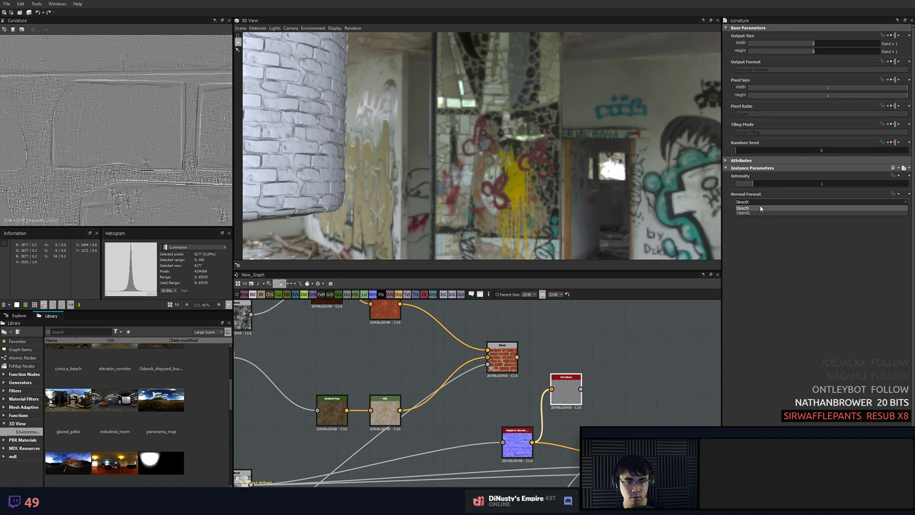
{"action": "left_click", "coordinate": [759, 213]}
{"action": "mouse_move", "coordinate": [754, 184]}
{"action": "left_mouse_down"}
{"action": "mouse_move", "coordinate": [809, 187]}
{"action": "mouse_move", "coordinate": [759, 186]}
{"action": "left_mouse_up"}
- Reposition the Curvature and Height to Normal nodes closer to the brick colour Blend
{"action": "middle_click_drag", "start_coordinate": [592, 329], "coordinate": [602, 302]}
{"action": "left_click_drag", "start_coordinate": [572, 376], "coordinate": [561, 387]}
{"action": "left_click_drag", "start_coordinate": [528, 418], "coordinate": [470, 424]}
{"action": "left_click_drag", "start_coordinate": [565, 375], "coordinate": [538, 375]}
- Add a Blend node beside the Curvature with the brick colour Blend as its background, and preview it
{"action": "left_click", "coordinate": [591, 375]}
{"action": "key", "text": "space"}
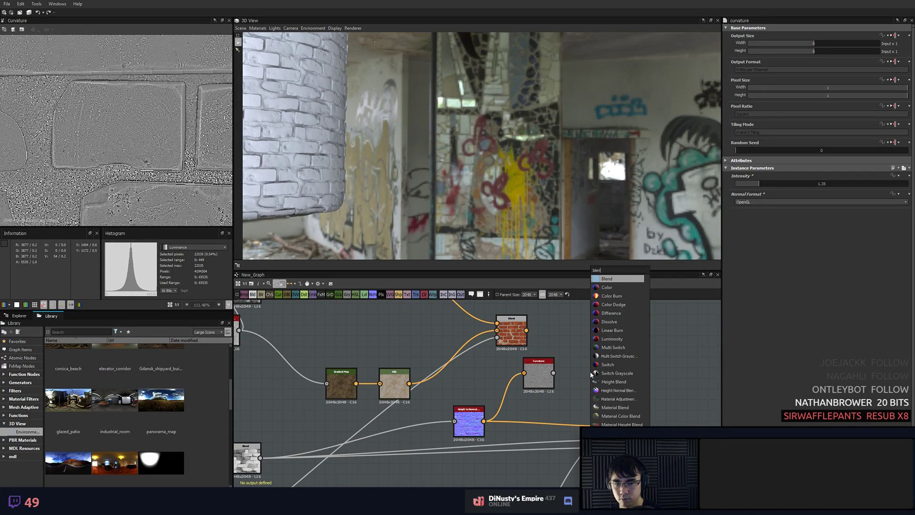
{"action": "left_click", "coordinate": [607, 287]}
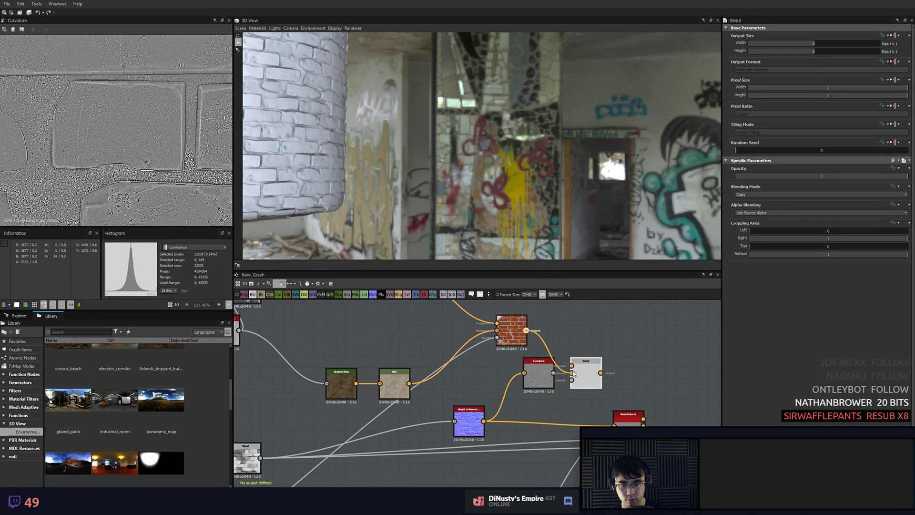
{"action": "left_click_drag", "start_coordinate": [573, 374], "coordinate": [521, 394]}
{"action": "double_click", "coordinate": [585, 377]}
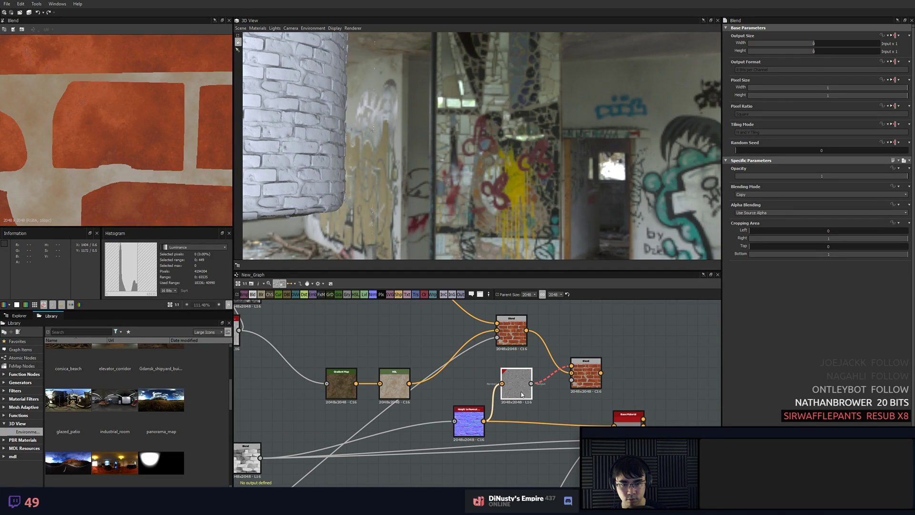
- Insert a Gradient Map between the Curvature and the new Blend's foreground, and space the nodes out
{"action": "key", "text": "space"}
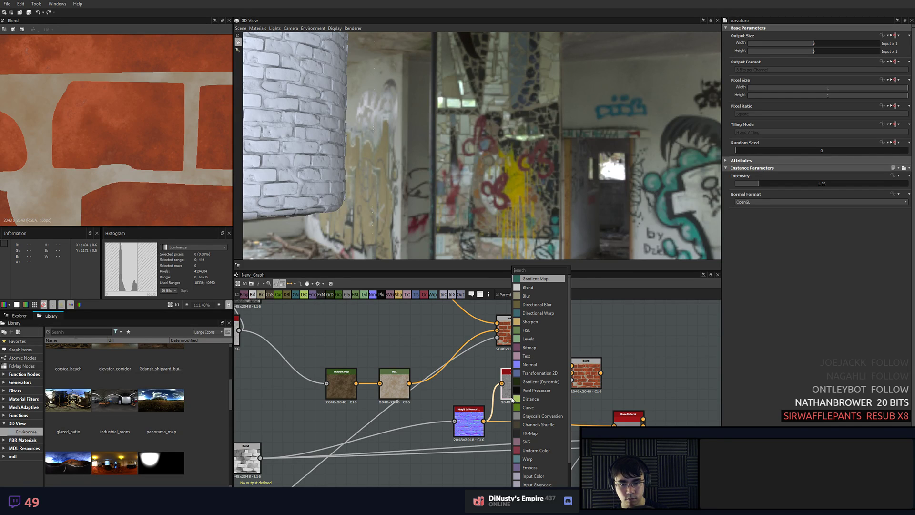
{"action": "type", "text": "gra"}
{"action": "key", "text": "Return"}
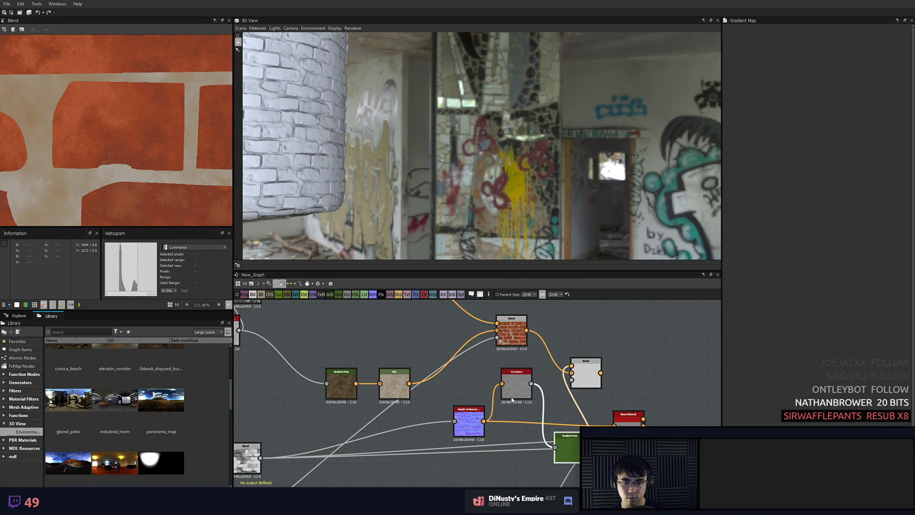
{"action": "left_click_drag", "start_coordinate": [591, 363], "coordinate": [622, 353]}
{"action": "left_click_drag", "start_coordinate": [571, 439], "coordinate": [559, 381]}
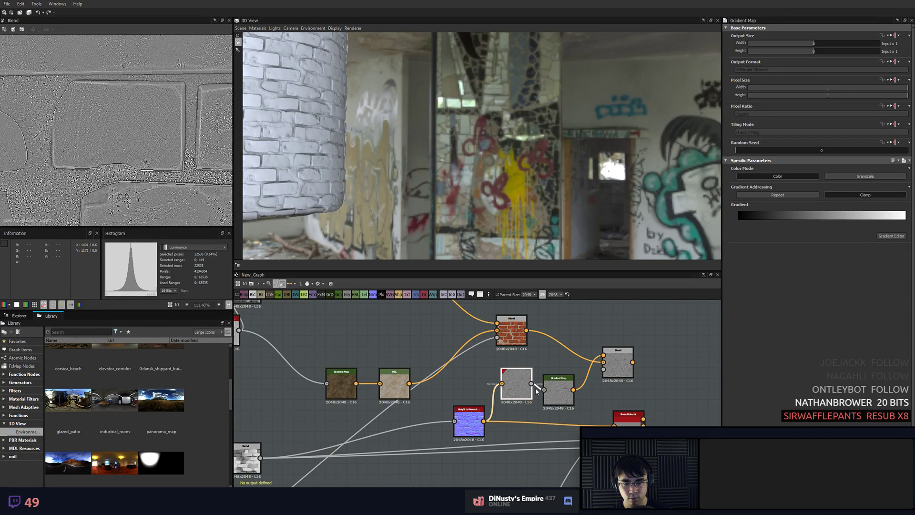
- Dock the Gradient Map to the new Blend's foreground input and move the Blend and Curvature nodes closer together
{"action": "left_click", "coordinate": [553, 391]}
{"action": "key", "text": "d"}
{"action": "left_click", "coordinate": [519, 391]}
{"action": "left_click_drag", "start_coordinate": [613, 370], "coordinate": [560, 369]}
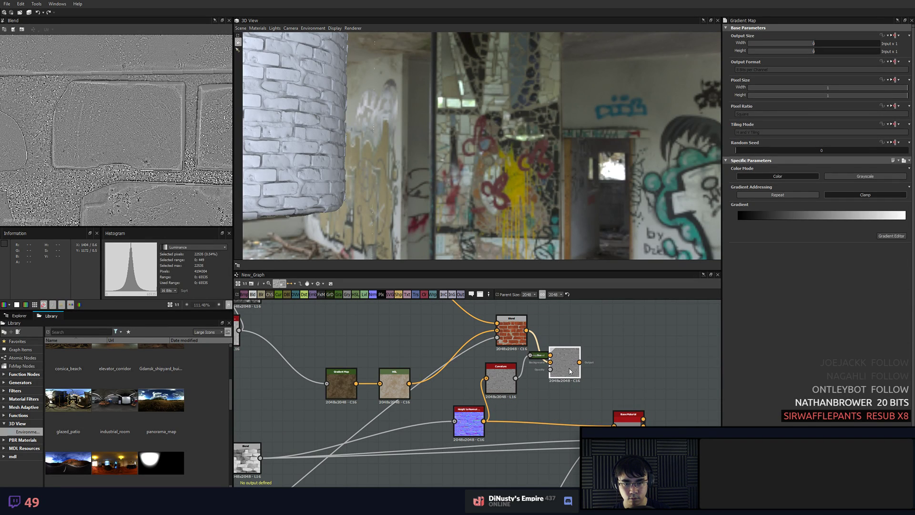
{"action": "left_click", "coordinate": [569, 371]}
{"action": "left_click", "coordinate": [500, 378]}
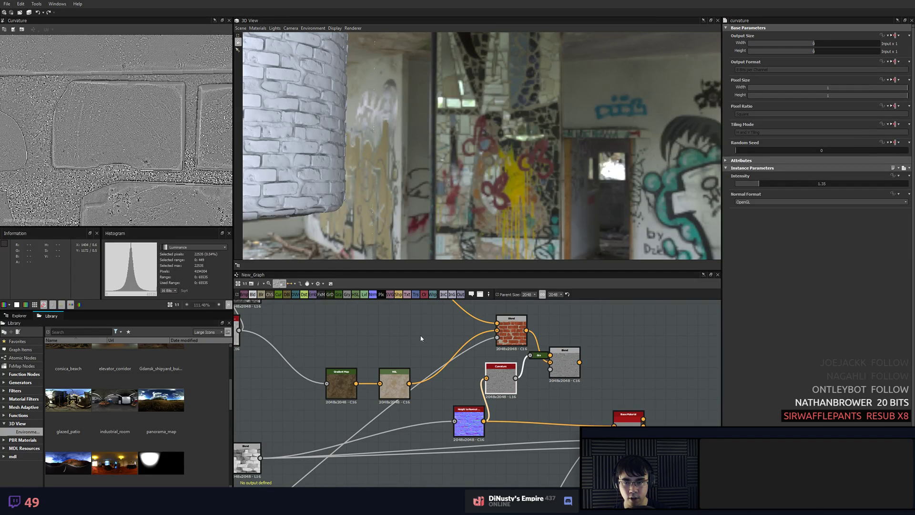
- Compare the new Blend's output with the brick colour Blend in the 2D preview
{"action": "double_click", "coordinate": [564, 367]}
{"action": "scroll", "coordinate": [555, 347], "scroll_direction": "up", "scroll_amount": 1}
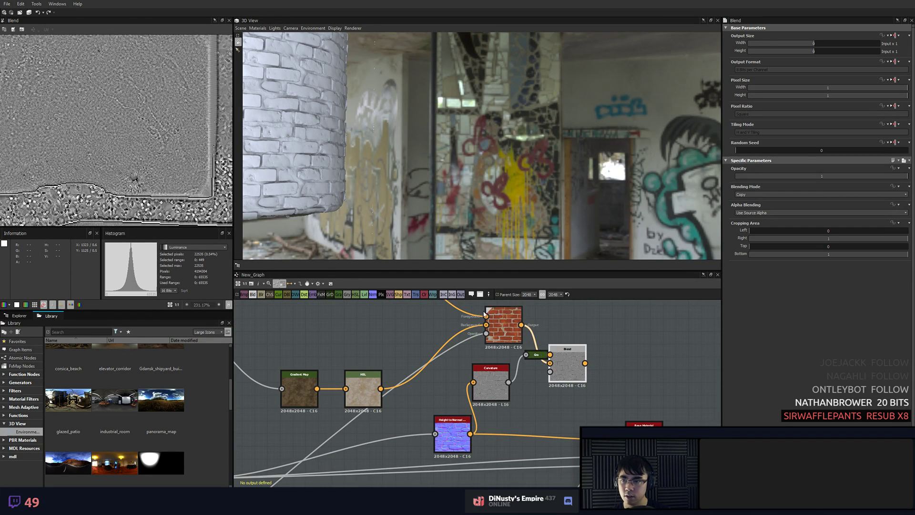
{"action": "double_click", "coordinate": [505, 329]}
{"action": "key", "text": "f"}
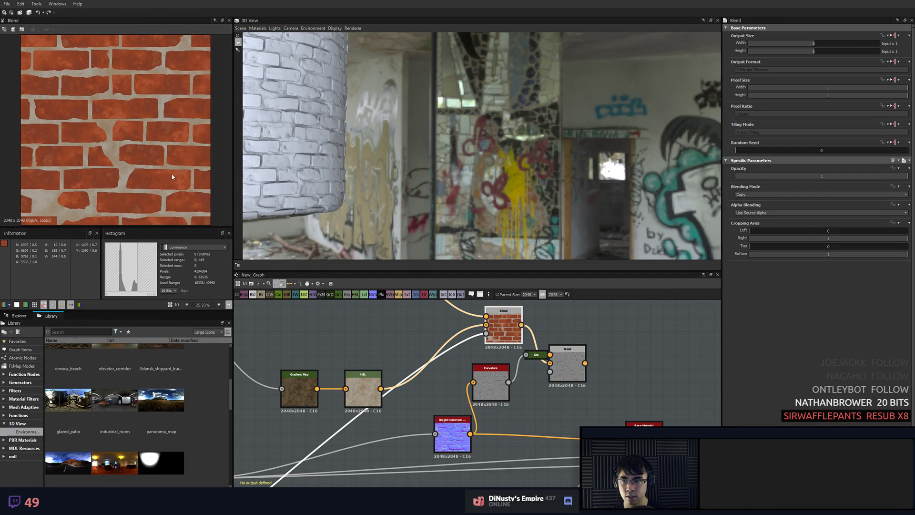
{"action": "scroll", "coordinate": [436, 319], "scroll_direction": "up", "scroll_amount": 1}
{"action": "double_click", "coordinate": [589, 382]}
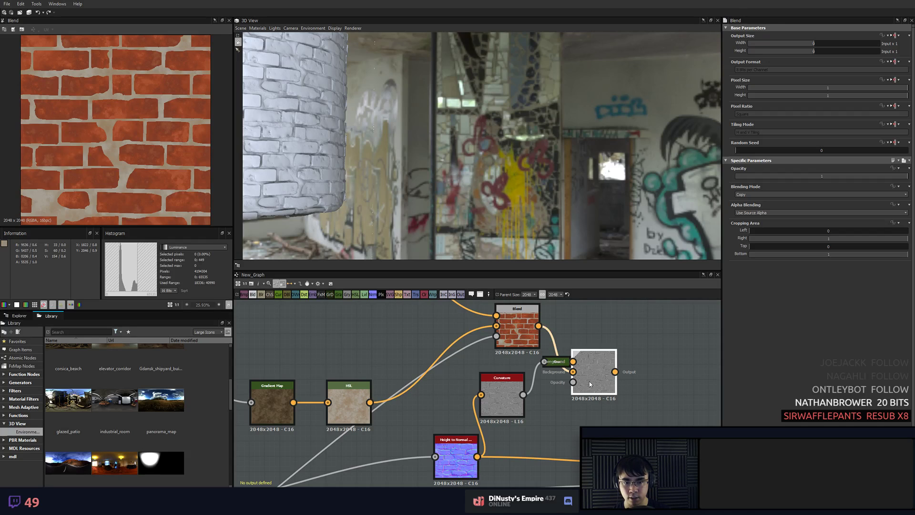
{"action": "middle_click_drag", "start_coordinate": [652, 390], "coordinate": [609, 382]}
{"action": "scroll", "coordinate": [607, 381], "scroll_direction": "up", "scroll_amount": 6}
{"action": "scroll", "coordinate": [125, 134], "scroll_direction": "up", "scroll_amount": 4}
{"action": "scroll", "coordinate": [134, 139], "scroll_direction": "up", "scroll_amount": 2}
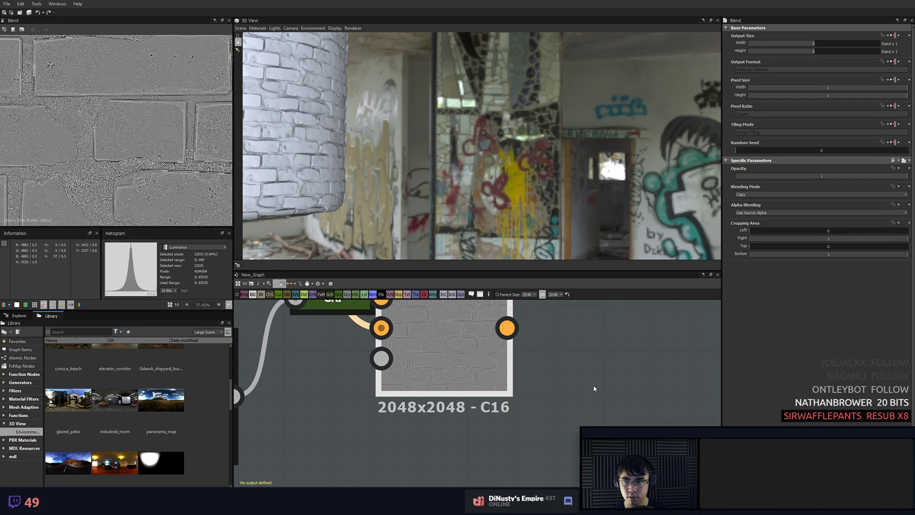
- Lower the Curvature node's intensity to 0.91 and inspect its output up close in the 2D preview
{"action": "scroll", "coordinate": [554, 364], "scroll_direction": "down", "scroll_amount": 4}
{"action": "middle_click_drag", "start_coordinate": [567, 406], "coordinate": [513, 334]}
{"action": "double_click", "coordinate": [492, 398]}
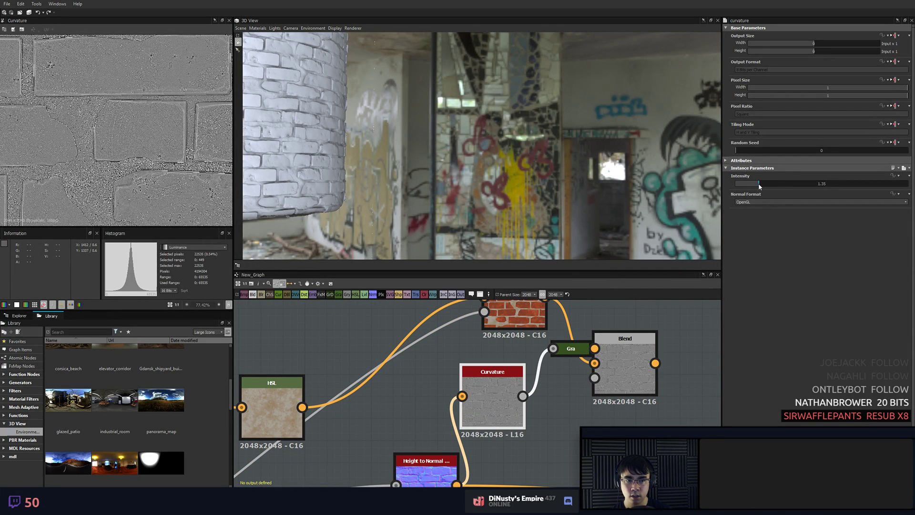
{"action": "left_click_drag", "start_coordinate": [759, 184], "coordinate": [746, 183]}
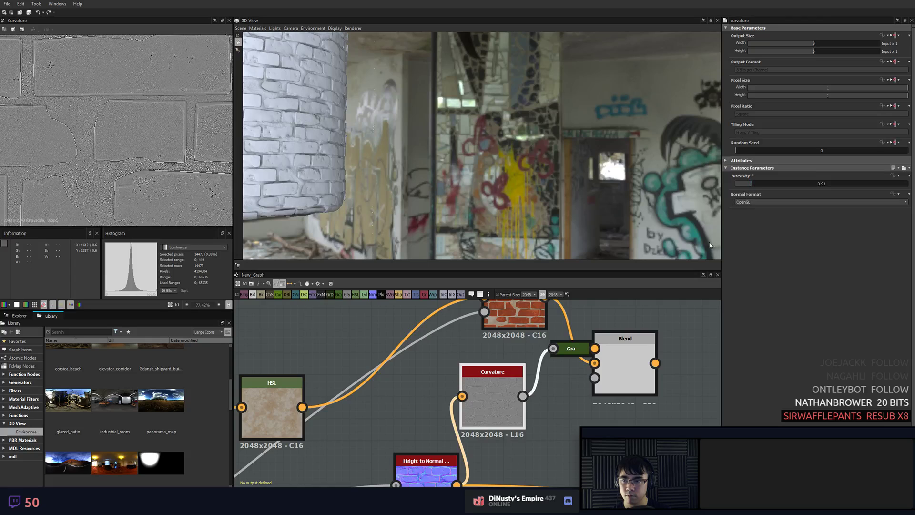
{"action": "middle_click_drag", "start_coordinate": [624, 362], "coordinate": [575, 353]}
{"action": "scroll", "coordinate": [124, 159], "scroll_direction": "up", "scroll_amount": 6}
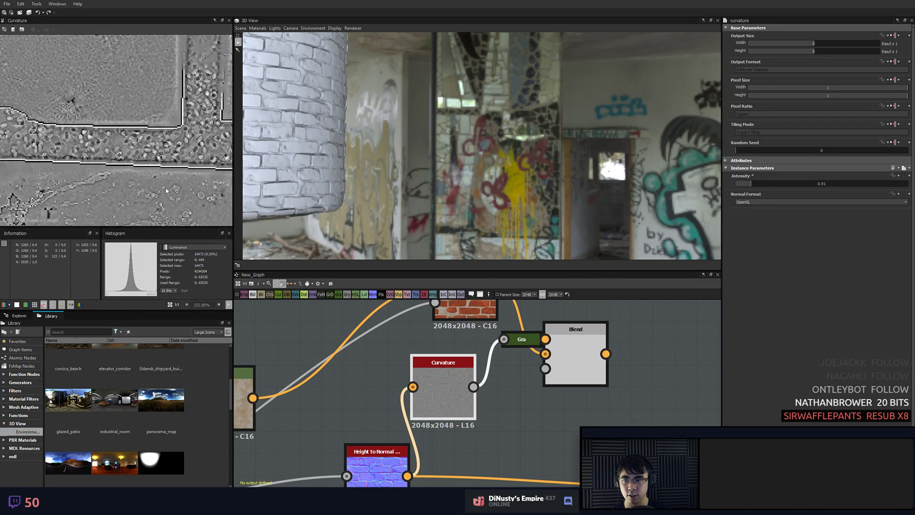
{"action": "scroll", "coordinate": [182, 68], "scroll_direction": "down", "scroll_amount": 2}
{"action": "scroll", "coordinate": [633, 363], "scroll_direction": "down", "scroll_amount": 1}
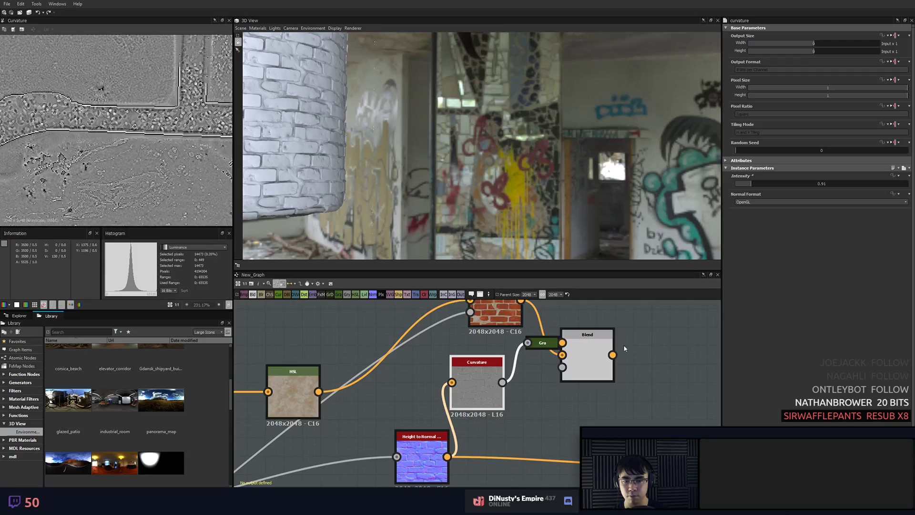
- Make room beside the Curvature, add a Curvature Smooth node fed by the Height to Normal node, and preview it
{"action": "middle_click_drag", "start_coordinate": [593, 351], "coordinate": [547, 372]}
{"action": "left_click_drag", "start_coordinate": [544, 373], "coordinate": [598, 372]}
{"action": "left_click", "coordinate": [673, 370]}
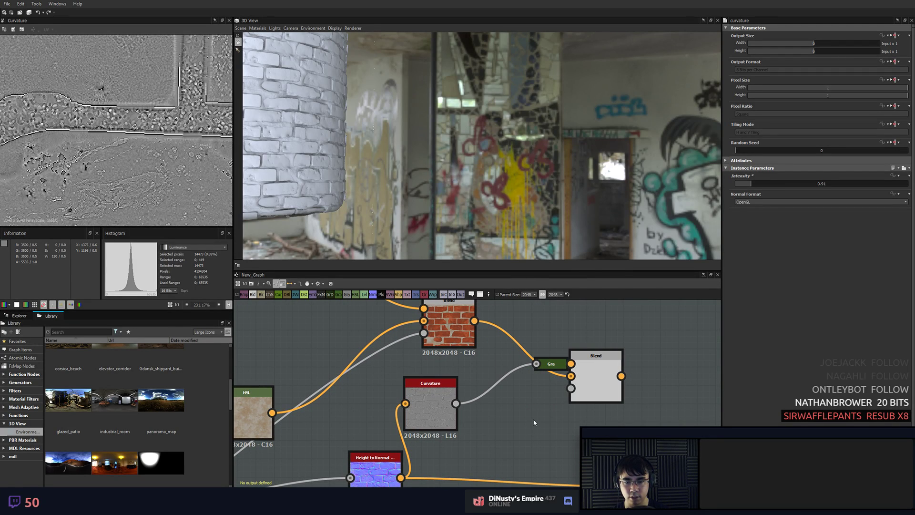
{"action": "key", "text": "space"}
{"action": "type", "text": "cur"}
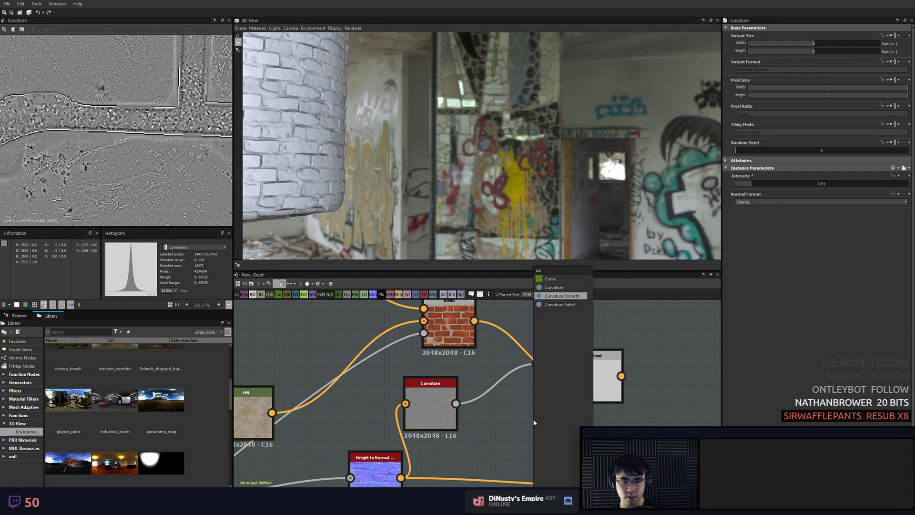
{"action": "key", "text": "Return"}
{"action": "left_click_drag", "start_coordinate": [521, 435], "coordinate": [463, 438]}
{"action": "double_click", "coordinate": [482, 429]}
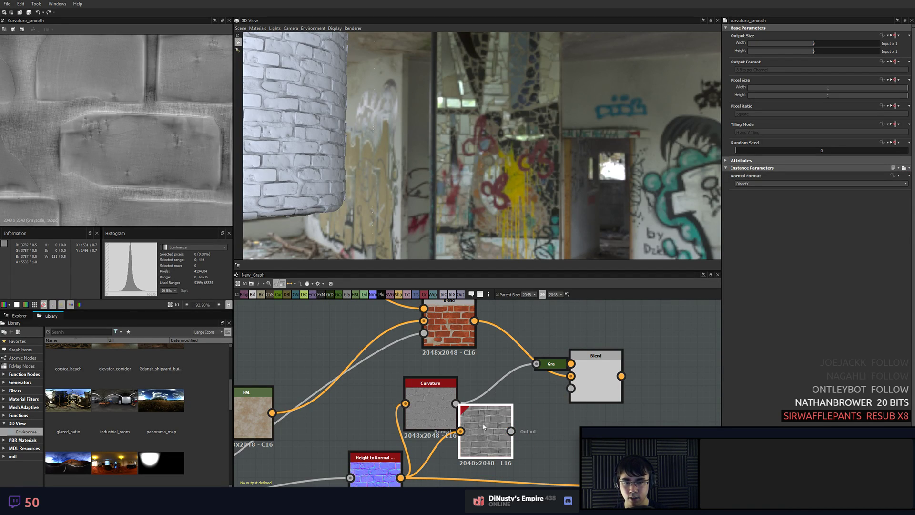
- Set the Curvature Smooth's normal format to OpenGL and connect its output to the Gradient Map in place of the Curvature
{"action": "left_click", "coordinate": [792, 184]}
{"action": "left_click", "coordinate": [773, 194]}
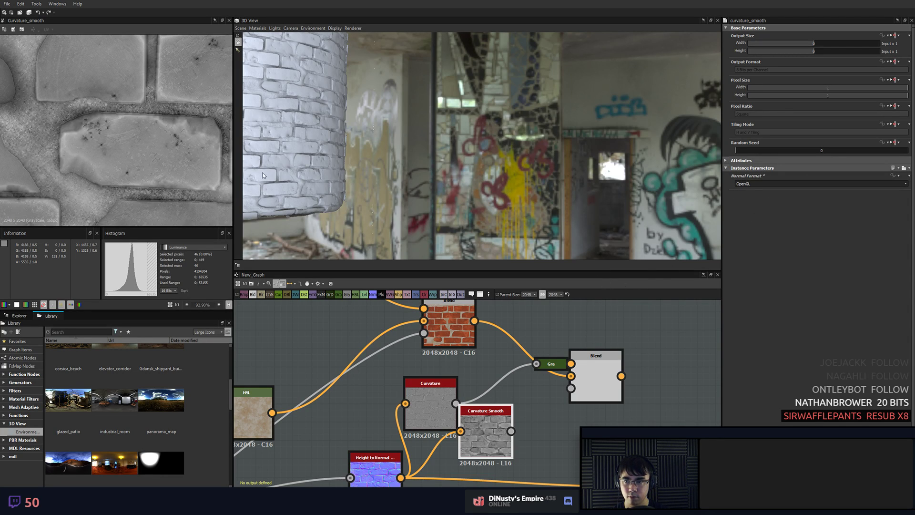
{"action": "left_click_drag", "start_coordinate": [492, 442], "coordinate": [511, 440]}
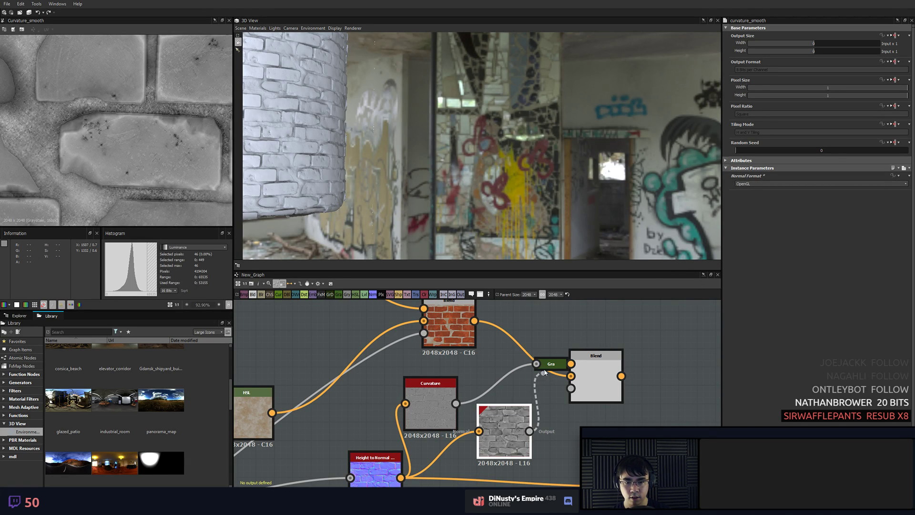
{"action": "left_click_drag", "start_coordinate": [544, 372], "coordinate": [539, 366]}
- Try different blending modes on the colour Blend, including Max (Lighten), Soft Light, Overlay, Min (Darken) and Add Sub
{"action": "left_click", "coordinate": [595, 376]}
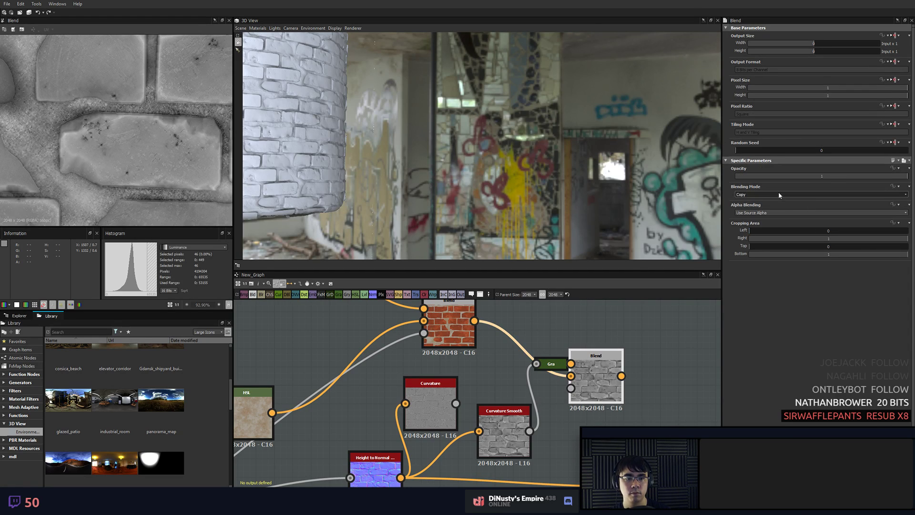
{"action": "scroll", "coordinate": [779, 192], "scroll_direction": "down", "scroll_amount": 5}
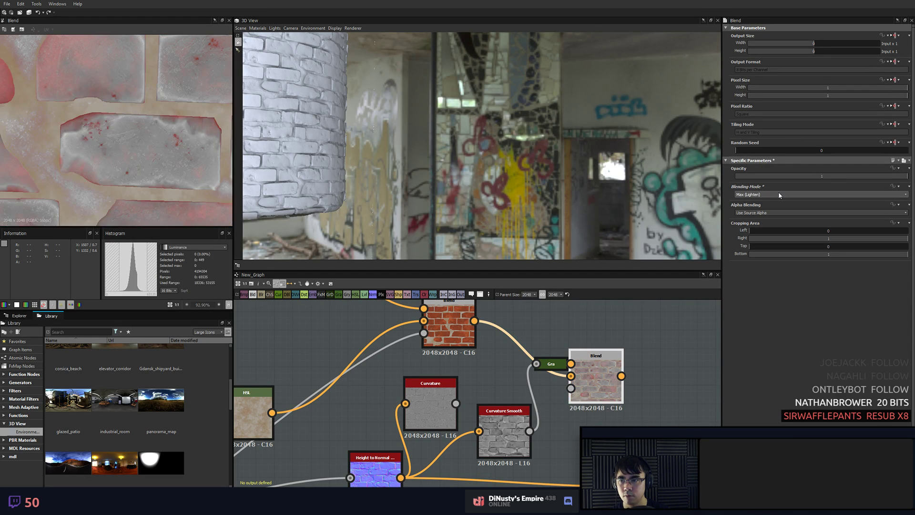
{"action": "left_click", "coordinate": [779, 193]}
{"action": "key", "text": "Down"}
{"action": "key", "text": "Down"}
{"action": "key", "text": "Down"}
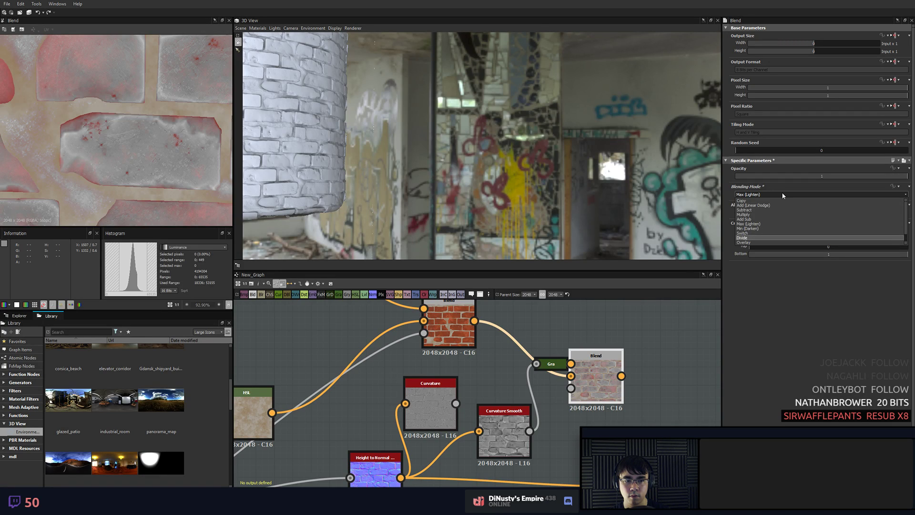
{"action": "key", "text": "Return"}
{"action": "scroll", "coordinate": [782, 195], "scroll_direction": "down", "scroll_amount": 3}
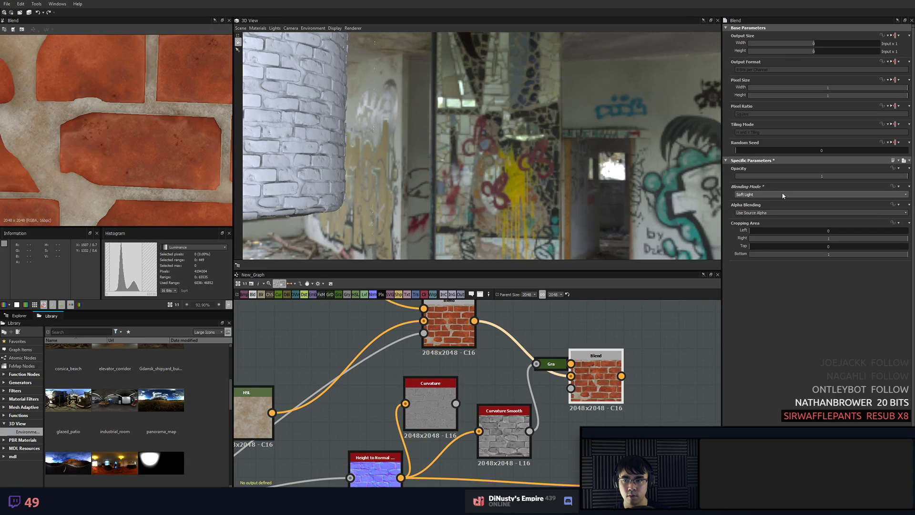
{"action": "scroll", "coordinate": [782, 195], "scroll_direction": "up", "scroll_amount": 2}
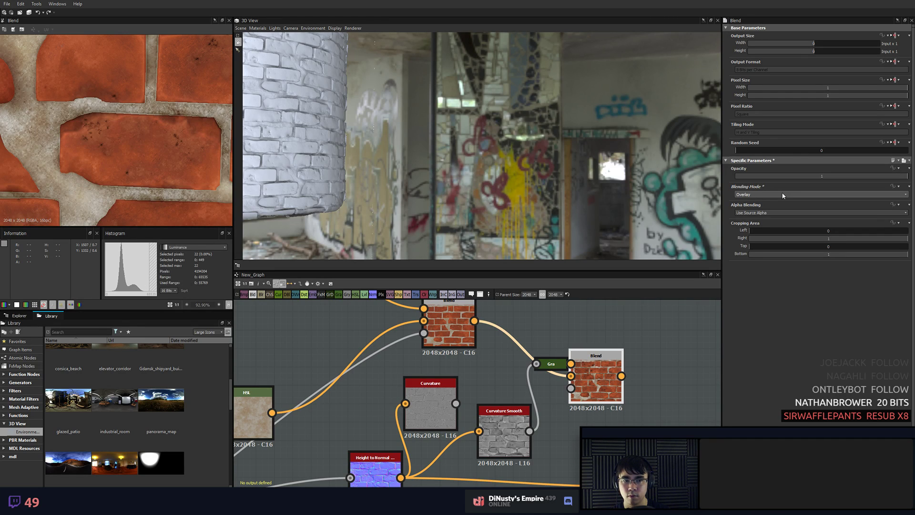
{"action": "scroll", "coordinate": [783, 195], "scroll_direction": "up", "scroll_amount": 2}
{"action": "scroll", "coordinate": [783, 195], "scroll_direction": "up", "scroll_amount": 1}
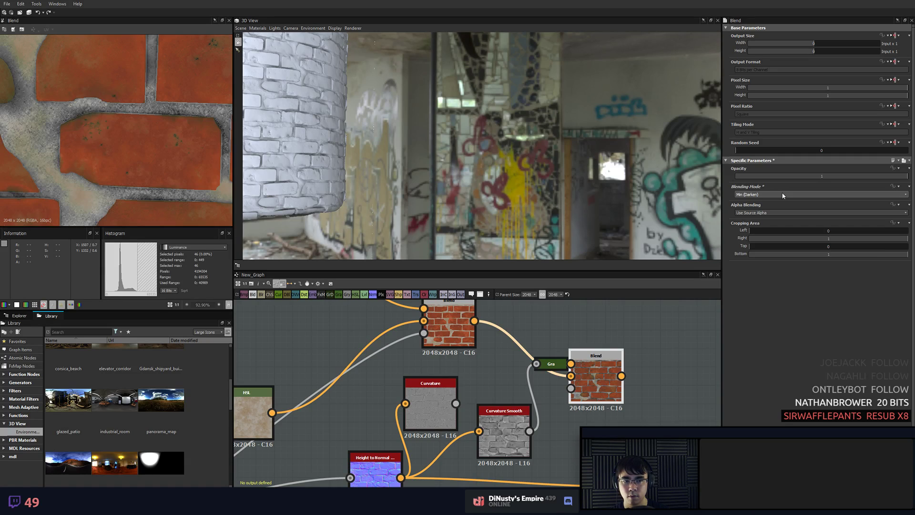
{"action": "scroll", "coordinate": [783, 195], "scroll_direction": "up", "scroll_amount": 1}
{"action": "scroll", "coordinate": [782, 195], "scroll_direction": "up", "scroll_amount": 4}
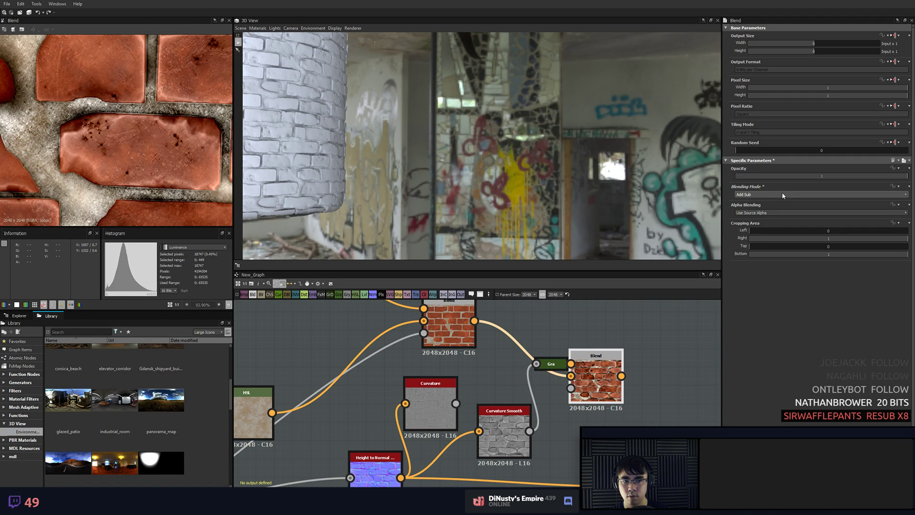
{"action": "scroll", "coordinate": [783, 194], "scroll_direction": "up", "scroll_amount": 1}
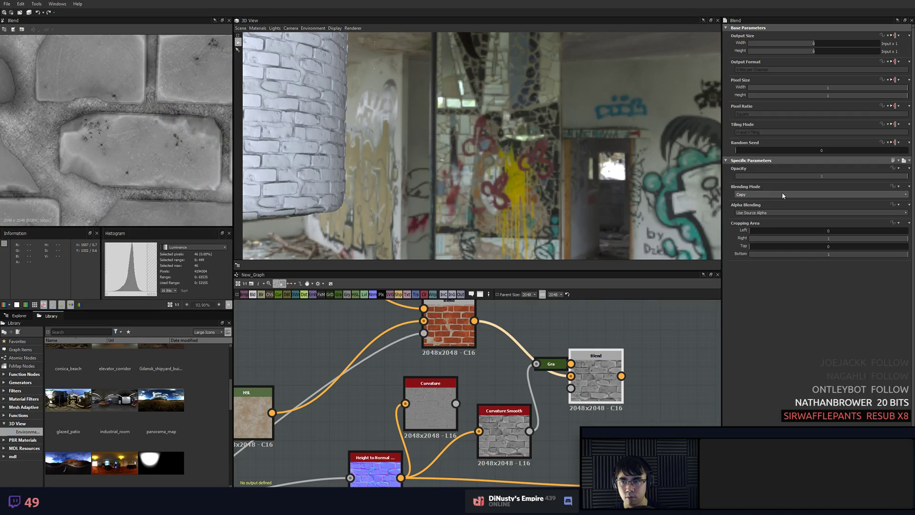
- Set the colour Blend's blending mode to Overlay and move it with its Gradient Map further from the Curvature Smooth
{"action": "left_click", "coordinate": [783, 195]}
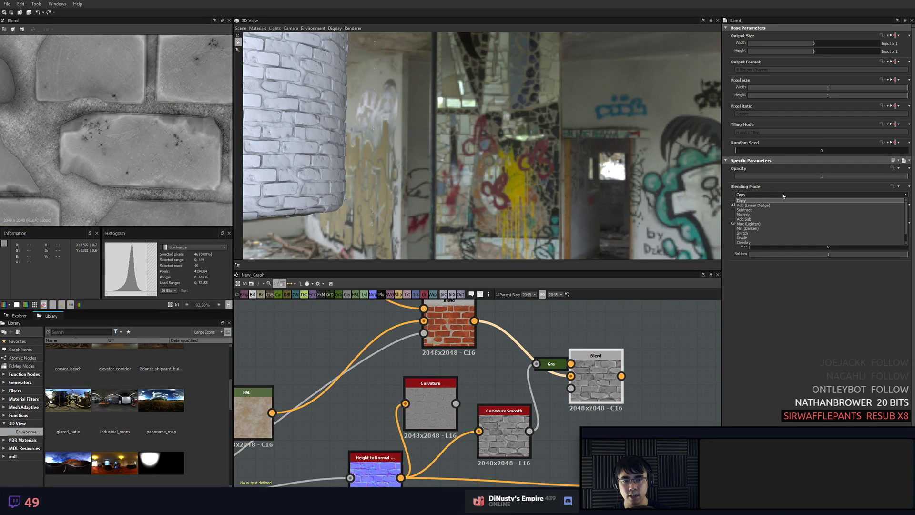
{"action": "left_click", "coordinate": [784, 237]}
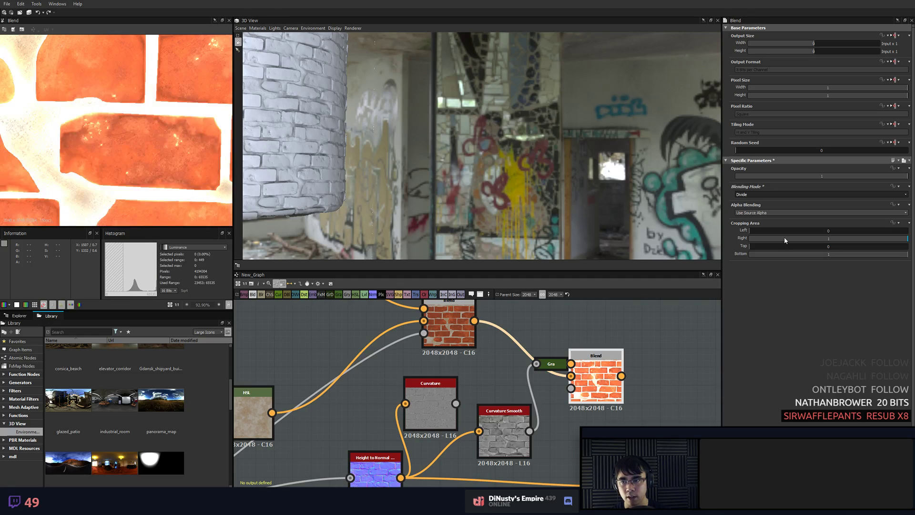
{"action": "key", "text": "Down"}
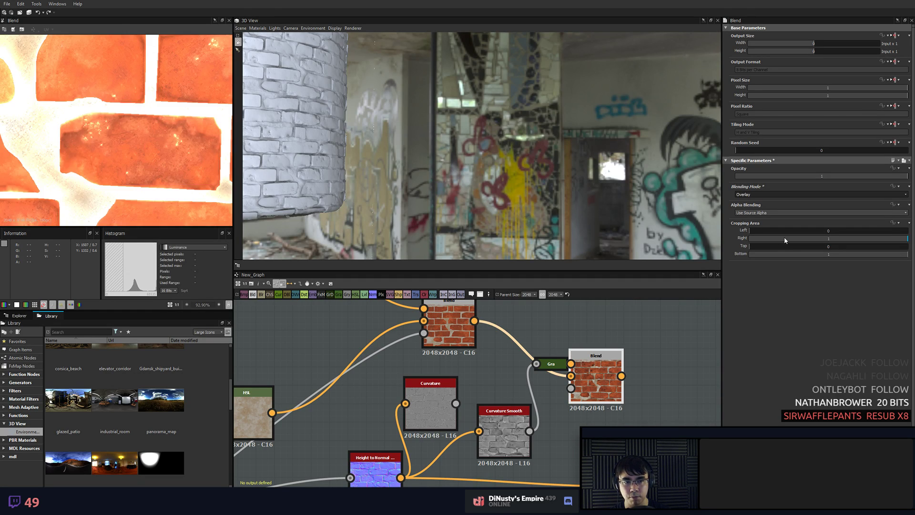
{"action": "left_click", "coordinate": [669, 390]}
{"action": "left_click_drag", "start_coordinate": [599, 381], "coordinate": [636, 380]}
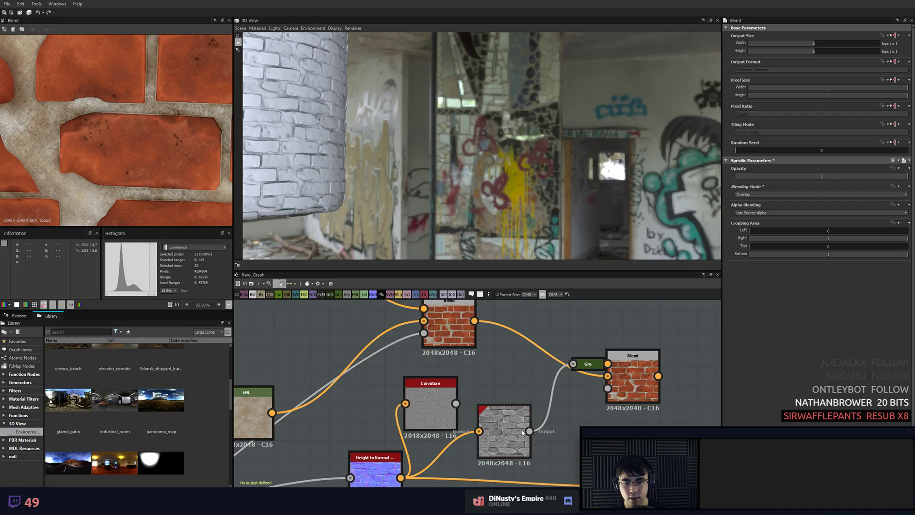
- Add a Blend node with the Curvature as foreground over the Curvature Smooth as background, and preview it
{"action": "double_click", "coordinate": [523, 431]}
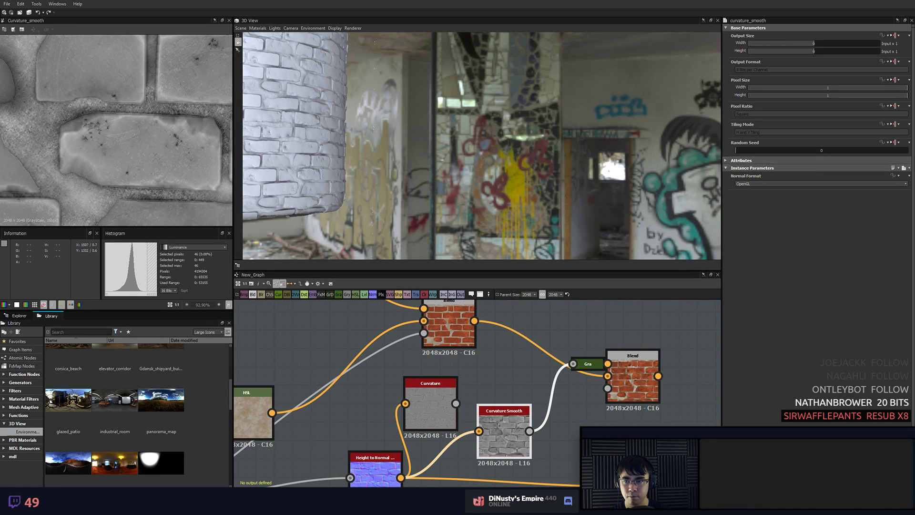
{"action": "left_click", "coordinate": [562, 422]}
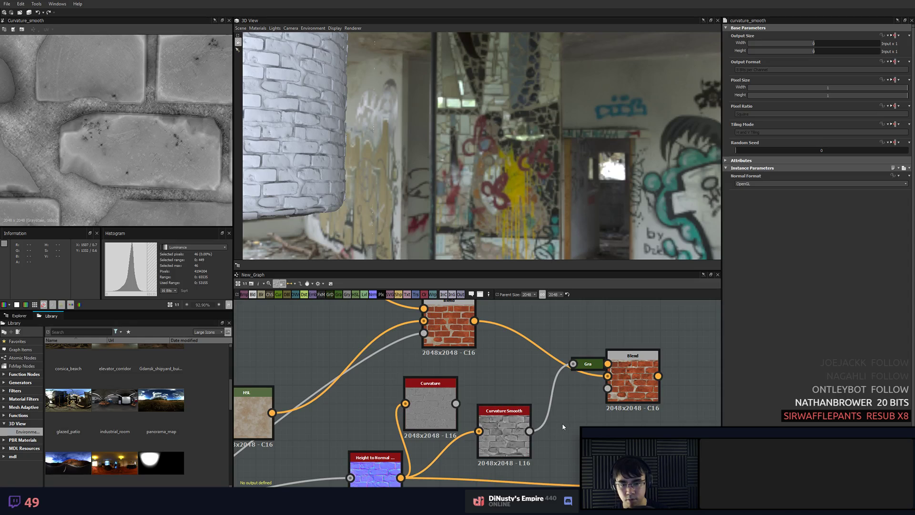
{"action": "key", "text": "space"}
{"action": "type", "text": "blend"}
{"action": "key", "text": "Return"}
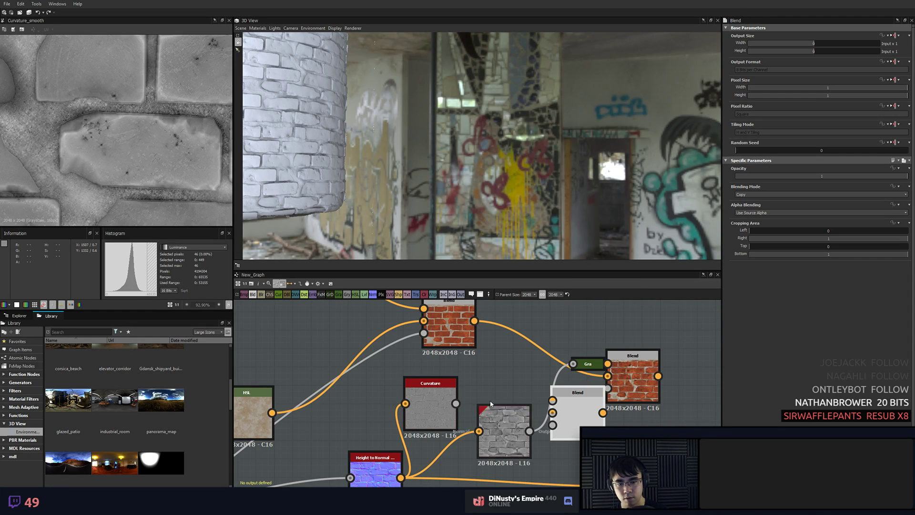
{"action": "left_click_drag", "start_coordinate": [455, 404], "coordinate": [552, 400]}
{"action": "double_click", "coordinate": [574, 425]}
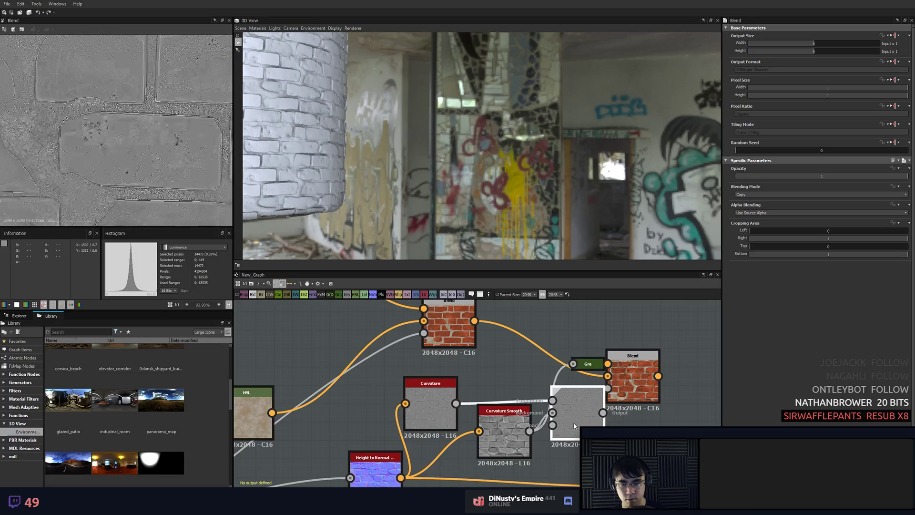
- Set the curvature Blend to Overlay mode at 0.48 opacity and move the colour Blend out of its way
{"action": "left_click", "coordinate": [786, 194]}
{"action": "left_click", "coordinate": [767, 240]}
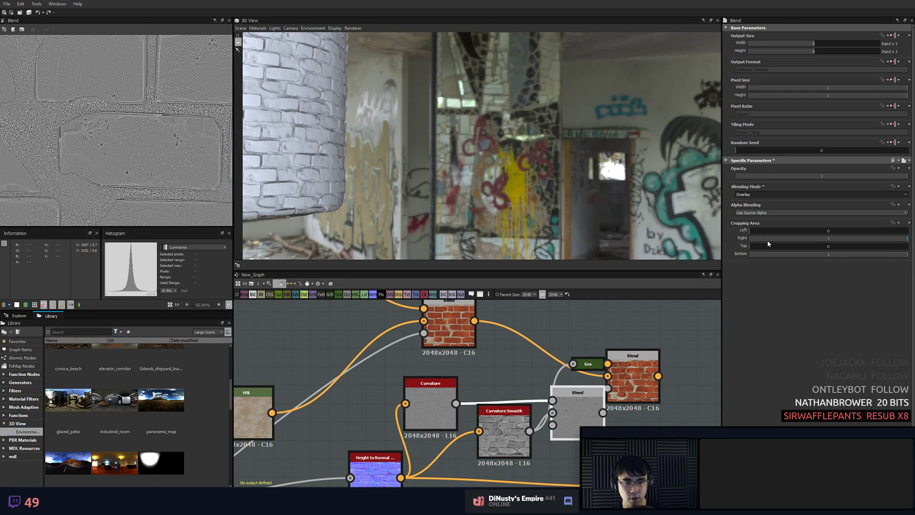
{"action": "left_click_drag", "start_coordinate": [656, 392], "coordinate": [723, 356]}
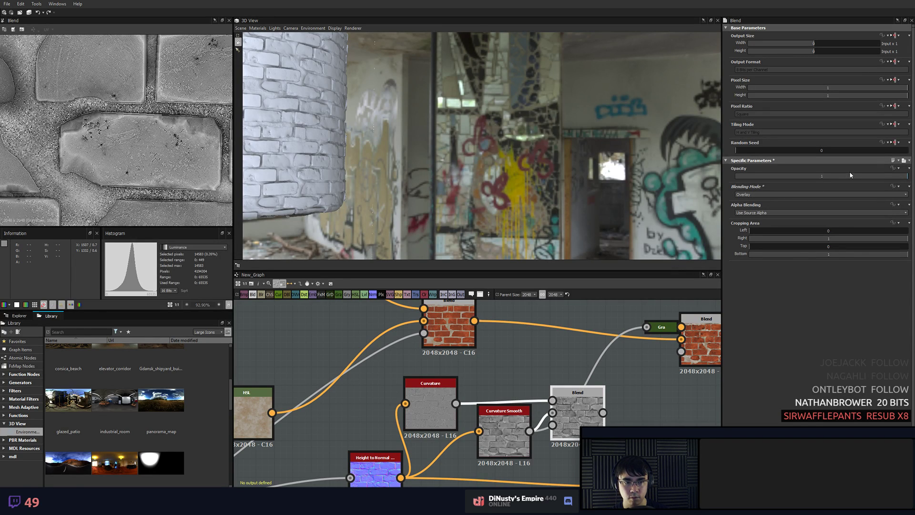
{"action": "left_click_drag", "start_coordinate": [831, 175], "coordinate": [789, 178]}
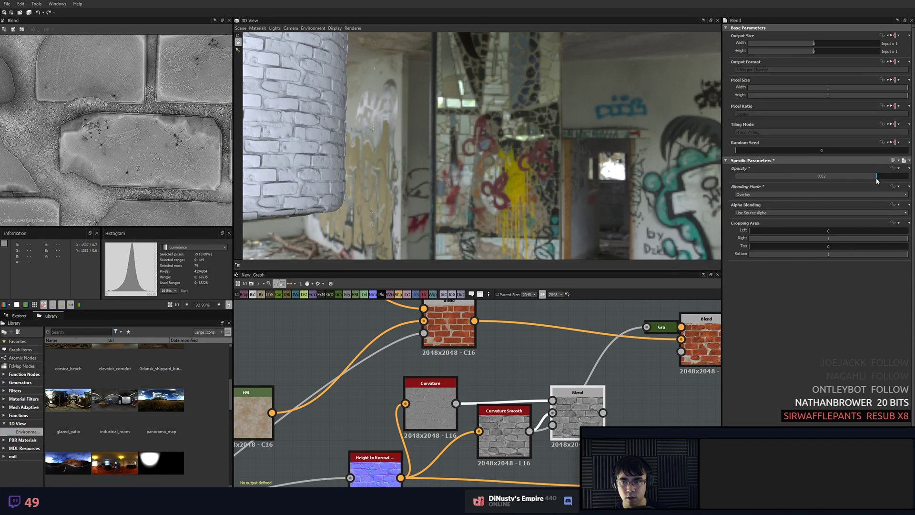
- Connect the curvature Blend's output to the Gradient Map, preview the colour Blend, and move it closer
{"action": "left_click_drag", "start_coordinate": [602, 412], "coordinate": [647, 327]}
{"action": "left_click", "coordinate": [668, 355]}
{"action": "middle_click_drag", "start_coordinate": [694, 363], "coordinate": [649, 340]}
{"action": "double_click", "coordinate": [623, 349]}
{"action": "left_click_drag", "start_coordinate": [649, 341], "coordinate": [621, 349]}
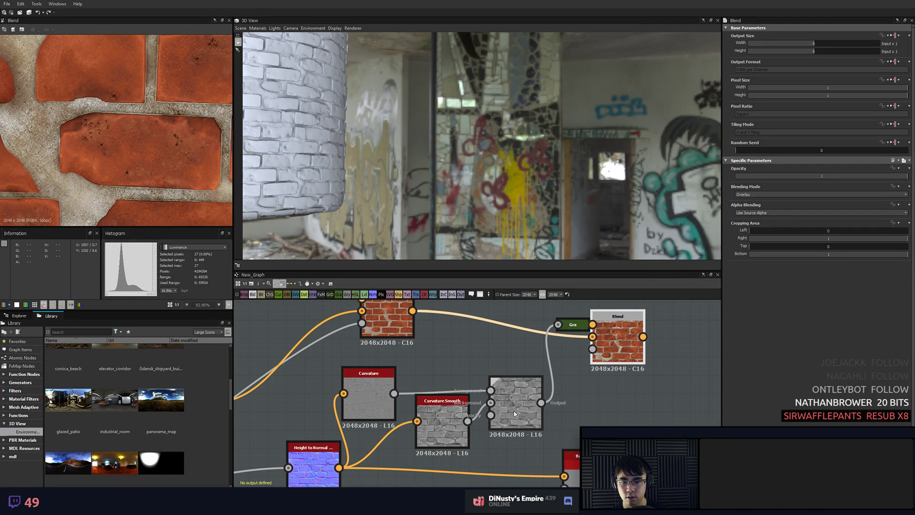
- Space out the Curvature, Curvature Smooth and curvature Blend nodes so their connections do not overlap
{"action": "left_click_drag", "start_coordinate": [514, 411], "coordinate": [513, 403]}
{"action": "left_click_drag", "start_coordinate": [439, 418], "coordinate": [420, 418]}
{"action": "left_click_drag", "start_coordinate": [379, 399], "coordinate": [342, 380]}
{"action": "left_click_drag", "start_coordinate": [415, 416], "coordinate": [396, 416]}
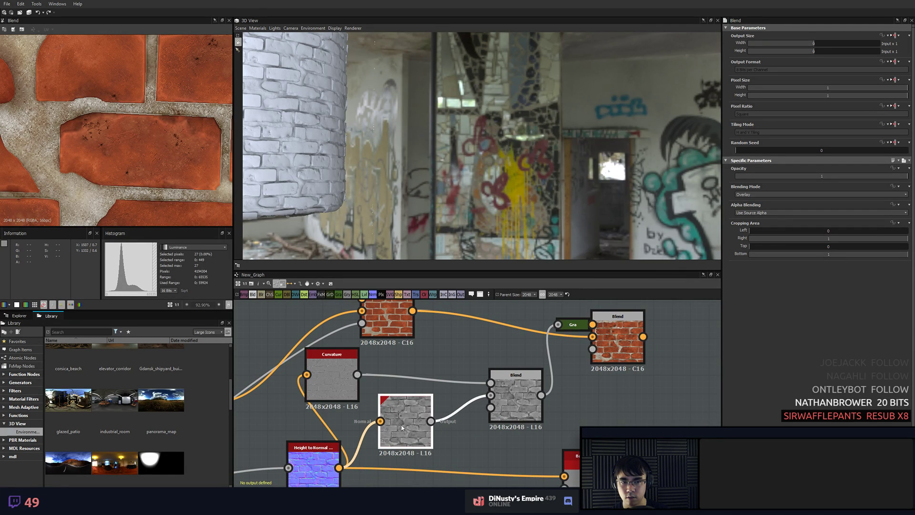
- Set the Curvature node's intensity to 0.93 and preview the curvature Blend
{"action": "double_click", "coordinate": [328, 383]}
{"action": "mouse_move", "coordinate": [755, 186]}
{"action": "left_mouse_down"}
{"action": "mouse_move", "coordinate": [734, 191]}
{"action": "mouse_move", "coordinate": [758, 192]}
{"action": "left_mouse_up"}
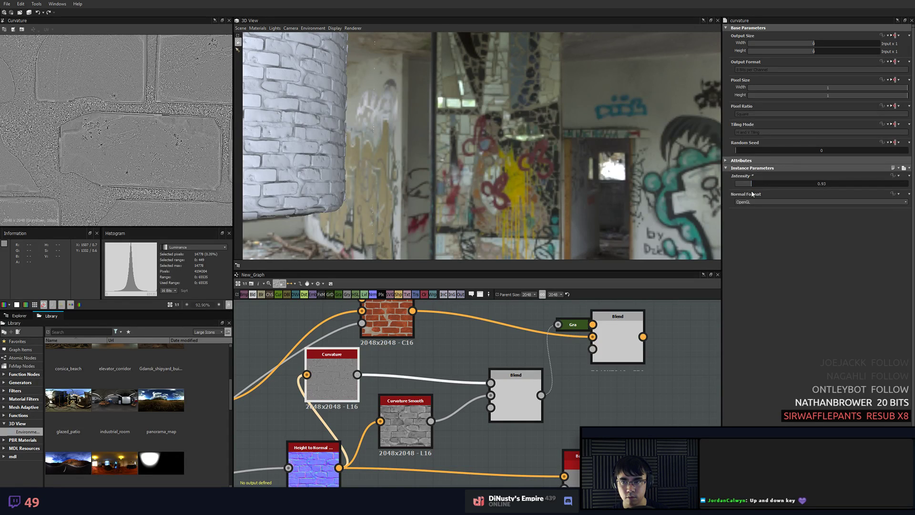
{"action": "middle_click_drag", "start_coordinate": [481, 364], "coordinate": [502, 339]}
{"action": "double_click", "coordinate": [539, 379]}
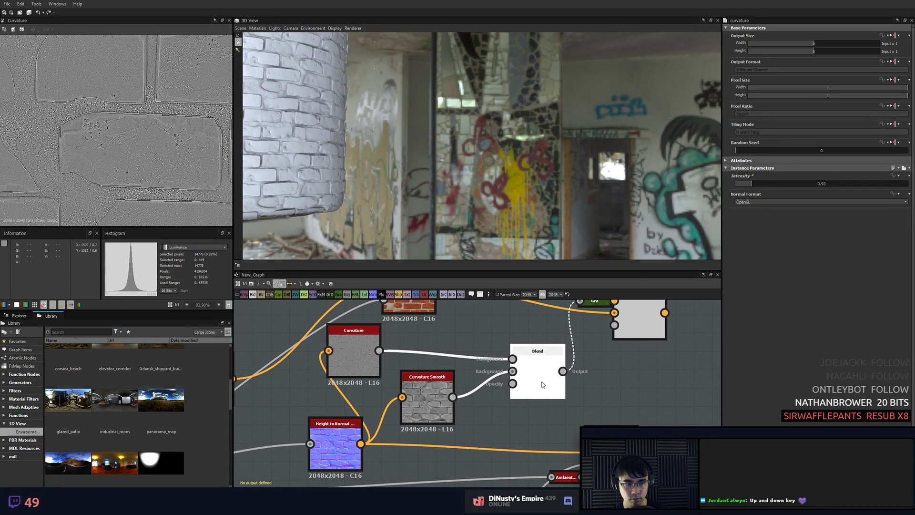
{"action": "middle_click_drag", "start_coordinate": [596, 373], "coordinate": [590, 380]}
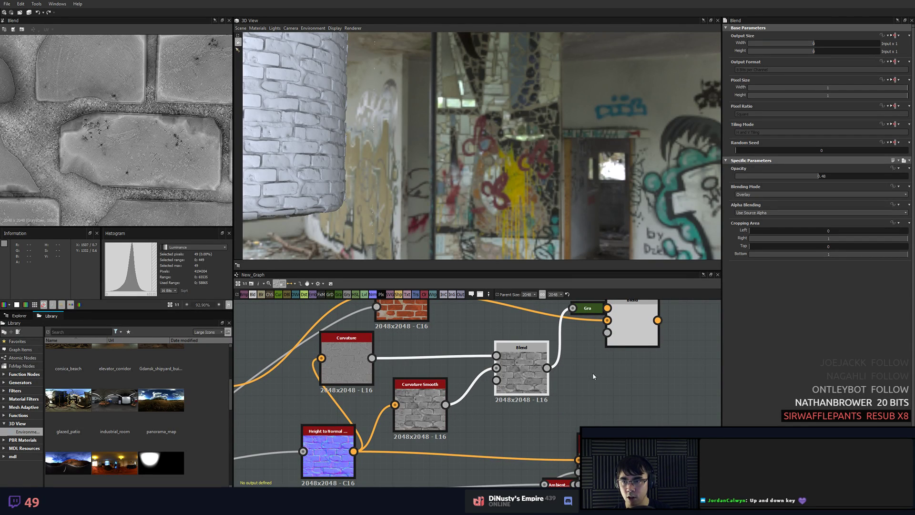
- Preview the colour Blend and try Divide, Max (Lighten) and Add (Linear Dodge) as its blending mode
{"action": "scroll", "coordinate": [596, 376], "scroll_direction": "up", "scroll_amount": 2}
{"action": "scroll", "coordinate": [622, 358], "scroll_direction": "down", "scroll_amount": 1}
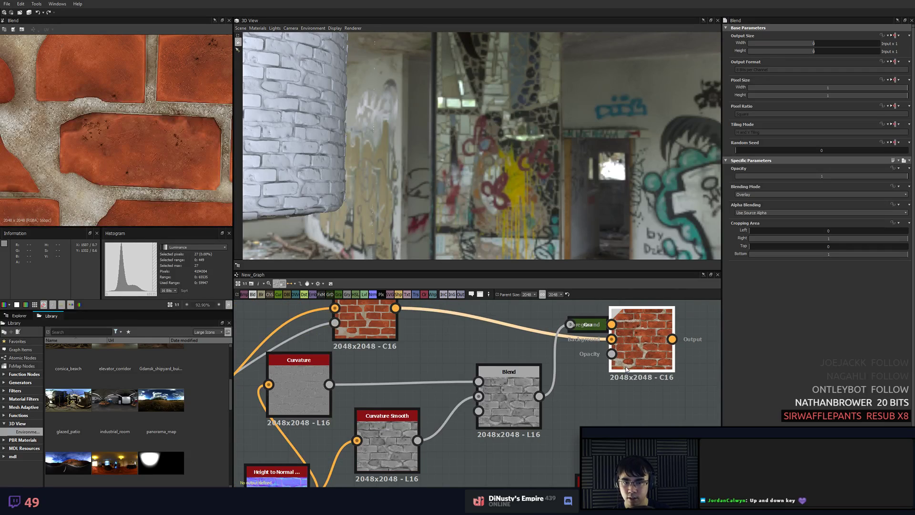
{"action": "scroll", "coordinate": [767, 194], "scroll_direction": "up", "scroll_amount": 2}
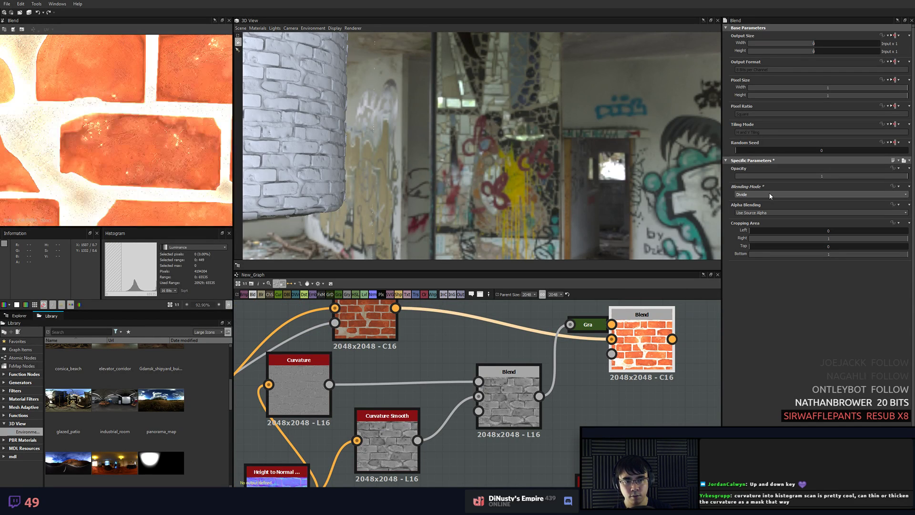
{"action": "scroll", "coordinate": [769, 195], "scroll_direction": "up", "scroll_amount": 3}
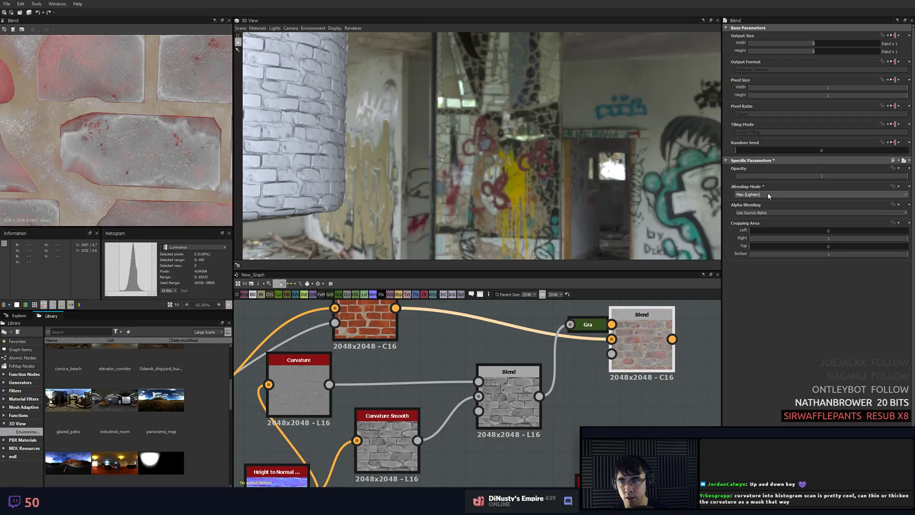
{"action": "scroll", "coordinate": [768, 195], "scroll_direction": "up", "scroll_amount": 4}
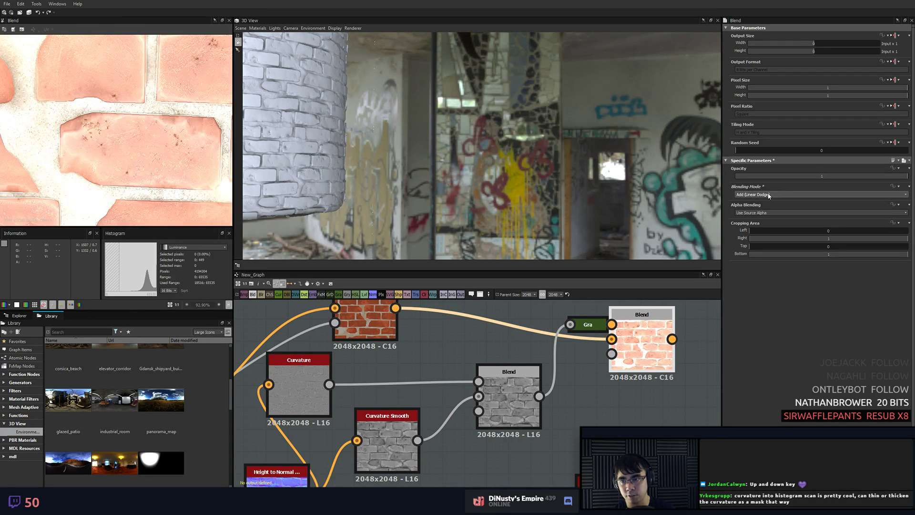
- Compare blending modes from Copy to Soft Light on the colour Blend and settle on Overlay
{"action": "left_click", "coordinate": [768, 195]}
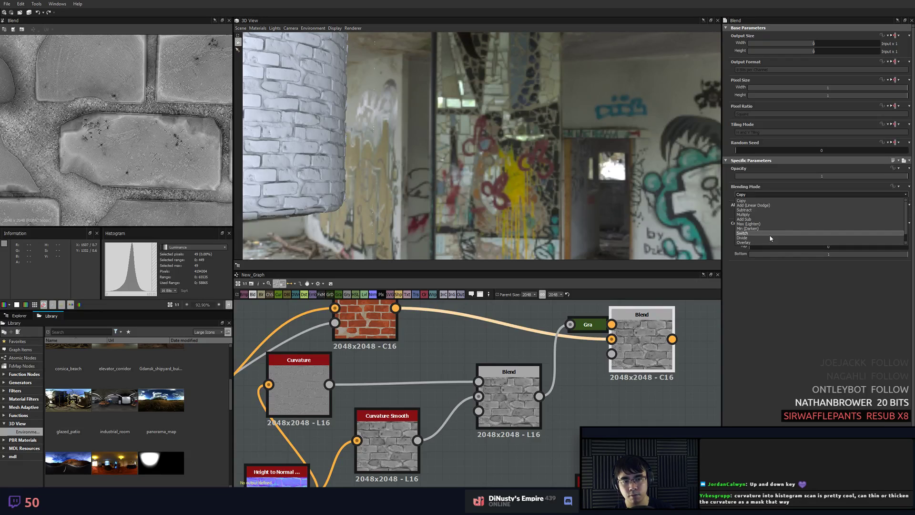
{"action": "left_click", "coordinate": [778, 215]}
{"action": "key", "text": "Down"}
{"action": "key", "text": "Down"}
{"action": "key", "text": "Down"}
{"action": "key", "text": "Down"}
{"action": "key", "text": "Down"}
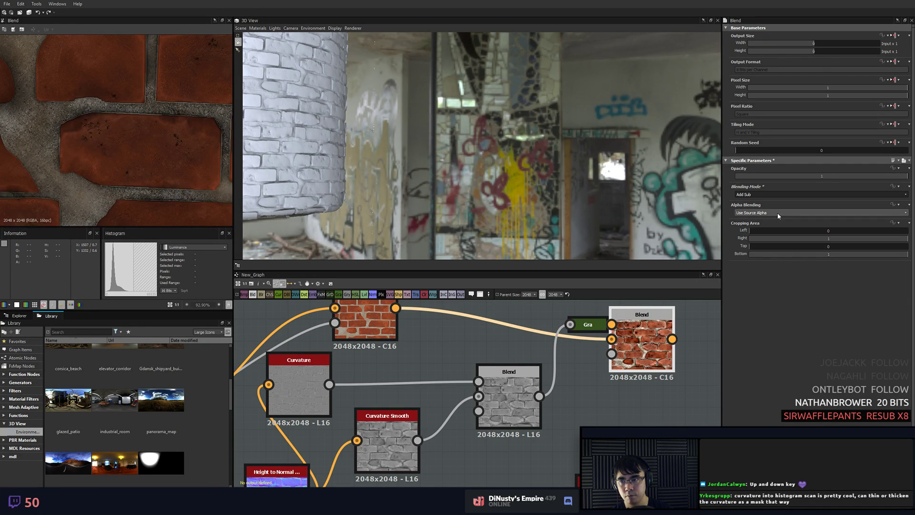
{"action": "key", "text": "Down"}
{"action": "key", "text": "Down"}
{"action": "key", "text": "Down"}
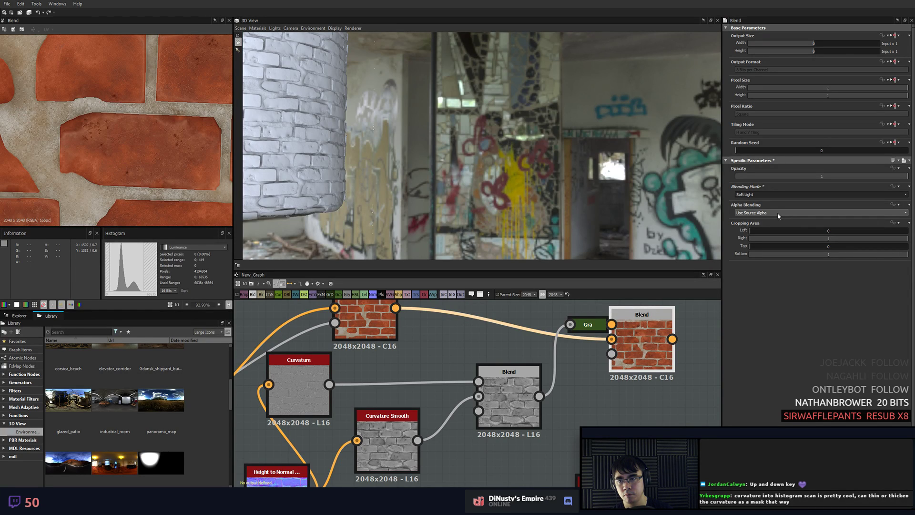
{"action": "key", "text": "Up"}
{"action": "key", "text": "Up"}
{"action": "scroll", "coordinate": [661, 326], "scroll_direction": "down", "scroll_amount": 2}
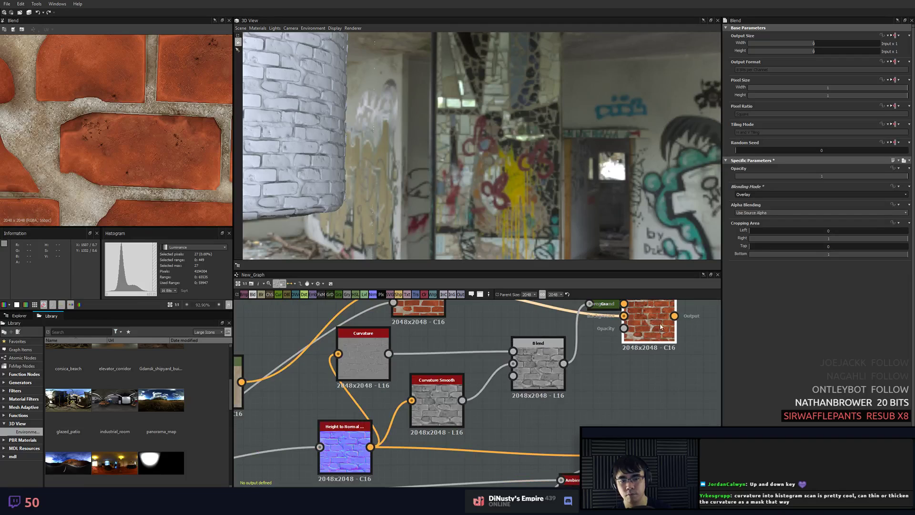
- Frame the cylinder in the 3D preview and examine its brick surface up close from another angle
{"action": "left_click_drag", "start_coordinate": [610, 404], "coordinate": [562, 468]}
{"action": "left_click_drag", "start_coordinate": [606, 425], "coordinate": [562, 468]}
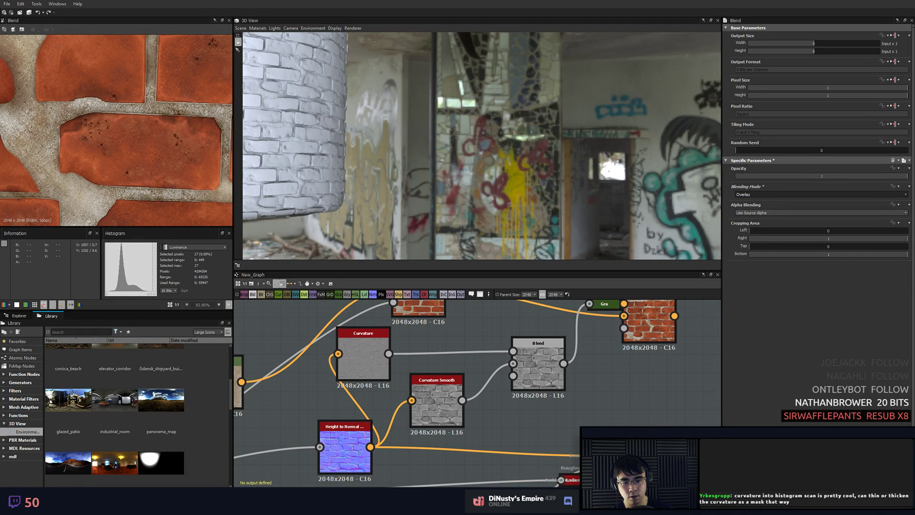
{"action": "left_click", "coordinate": [635, 243]}
{"action": "scroll", "coordinate": [635, 243], "scroll_direction": "down", "scroll_amount": 1}
{"action": "key", "text": "f"}
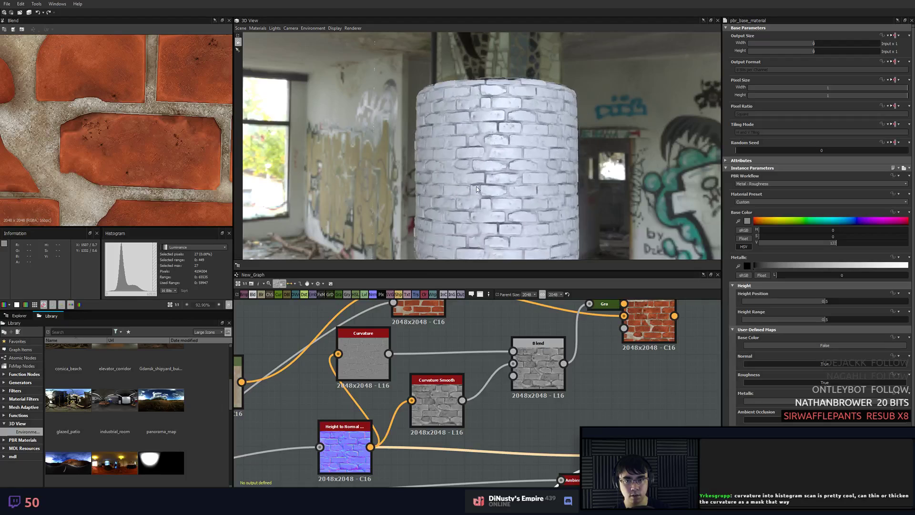
{"action": "scroll", "coordinate": [476, 187], "scroll_direction": "up", "scroll_amount": 3}
{"action": "left_click_drag", "start_coordinate": [477, 187], "coordinate": [536, 179]}
{"action": "scroll", "coordinate": [523, 183], "scroll_direction": "up", "scroll_amount": 3}
{"action": "middle_click_drag", "start_coordinate": [523, 183], "coordinate": [516, 174]}
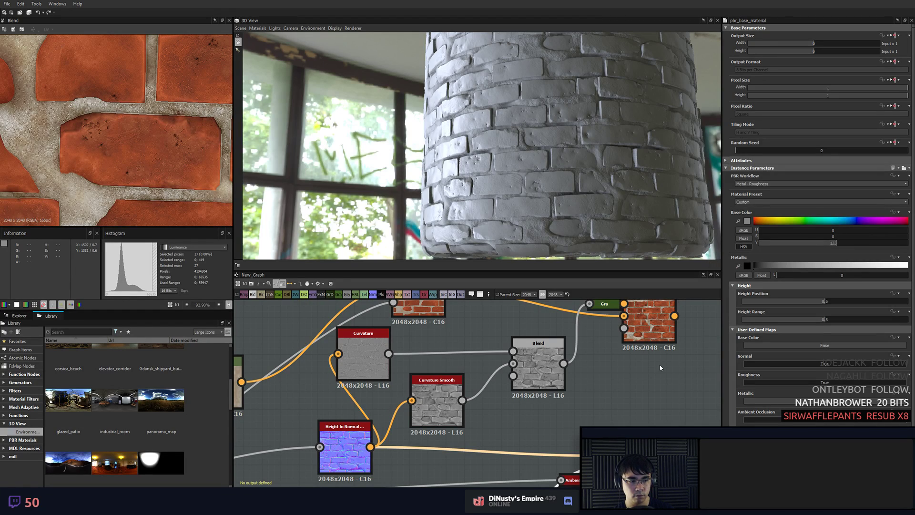
- Make room beside the Curvature node and insert a Histogram Scan node between it and the curvature Blend
{"action": "mouse_move", "coordinate": [619, 385]}
{"action": "middle_mouse_down"}
{"action": "mouse_move", "coordinate": [621, 375]}
{"action": "mouse_move", "coordinate": [586, 396]}
{"action": "mouse_move", "coordinate": [608, 389]}
{"action": "middle_mouse_up"}
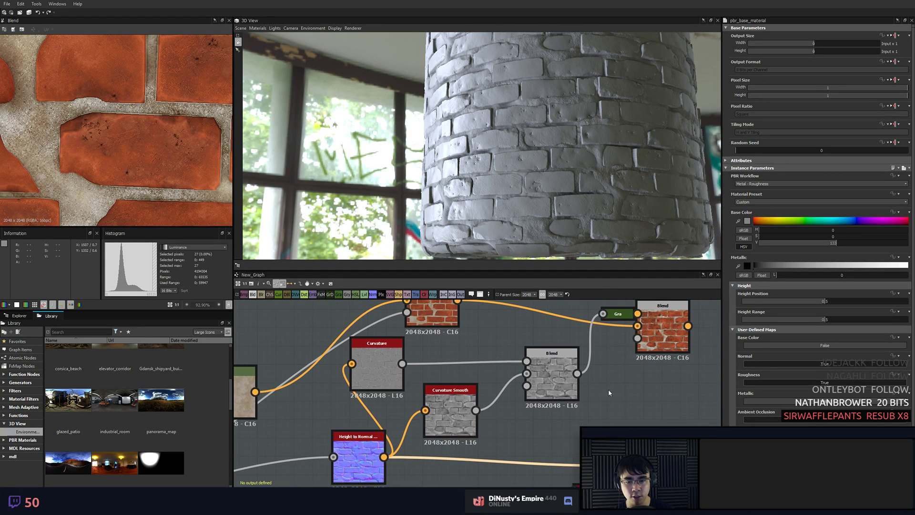
{"action": "left_click_drag", "start_coordinate": [553, 393], "coordinate": [569, 392]}
{"action": "left_click_drag", "start_coordinate": [450, 415], "coordinate": [469, 415]}
{"action": "left_click", "coordinate": [364, 365]}
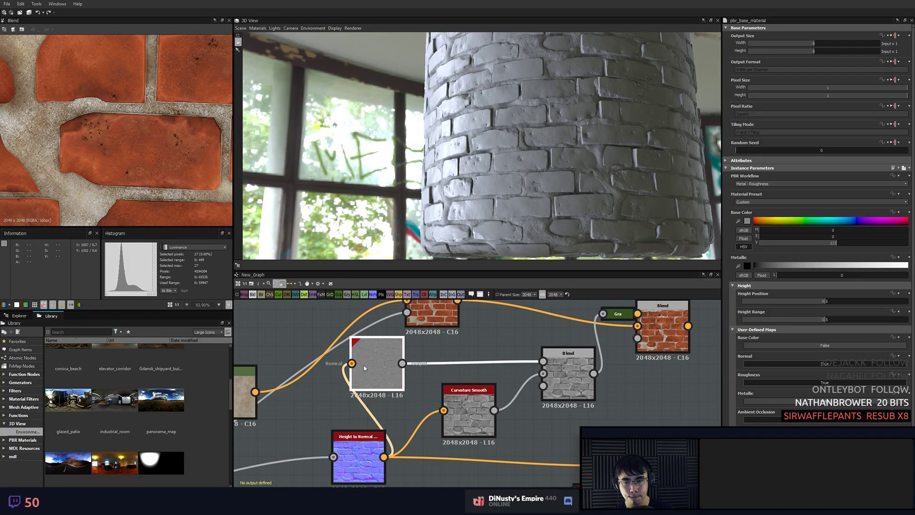
{"action": "key", "text": "space"}
{"action": "type", "text": "hist"}
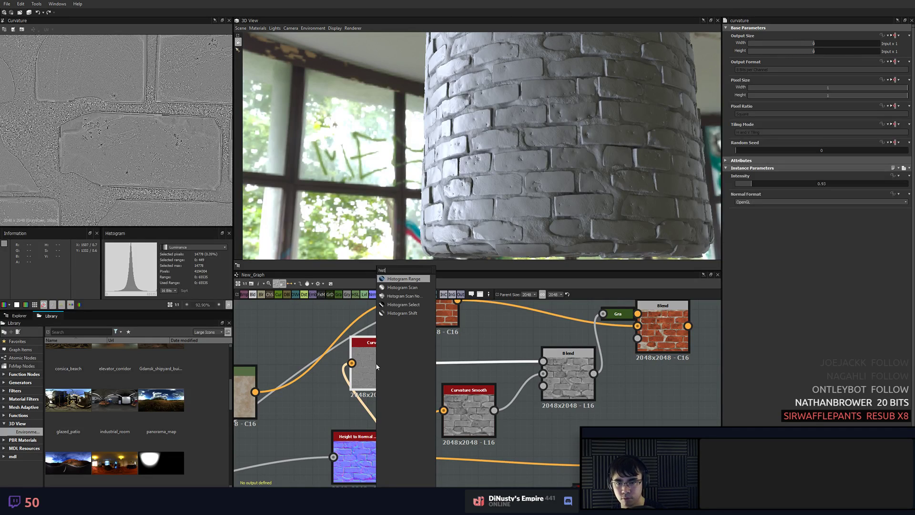
{"action": "key", "text": "Return"}
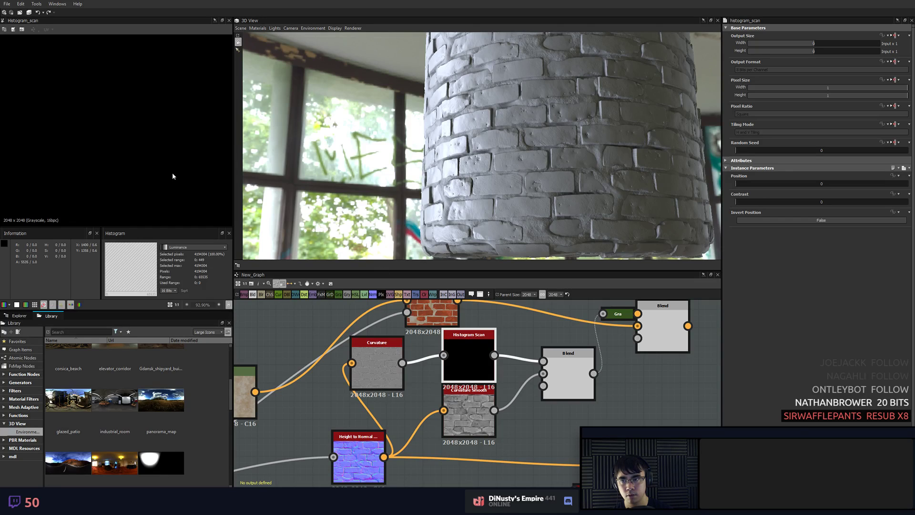
{"action": "left_click_drag", "start_coordinate": [469, 335], "coordinate": [480, 335]}
- Set the Histogram Scan's position to 0.61 and contrast to 0.33, and try inverting its position
{"action": "left_click_drag", "start_coordinate": [736, 184], "coordinate": [733, 204]}
{"action": "left_click_drag", "start_coordinate": [799, 185], "coordinate": [854, 193]}
{"action": "left_click_drag", "start_coordinate": [755, 207], "coordinate": [840, 190]}
{"action": "left_click", "coordinate": [796, 220]}
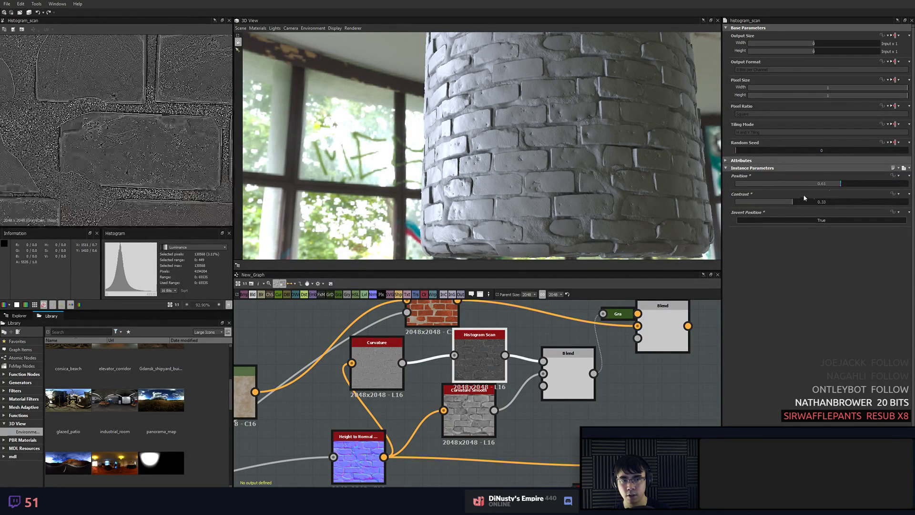
{"action": "left_click", "coordinate": [790, 221]}
- Feed Curvature Smooth into the Histogram Scan instead of Curvature, and set its contrast to 0.16 and position to 0.55
{"action": "left_click_drag", "start_coordinate": [494, 416], "coordinate": [494, 426]}
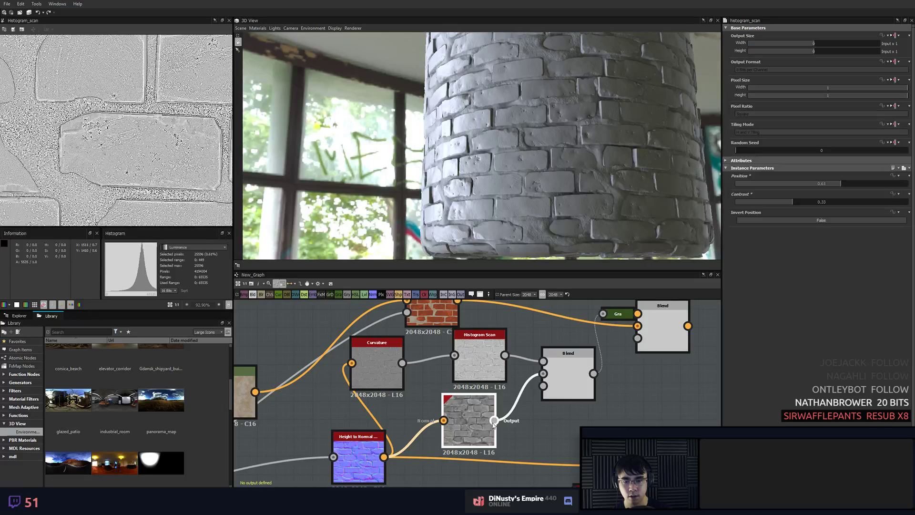
{"action": "left_click", "coordinate": [460, 357]}
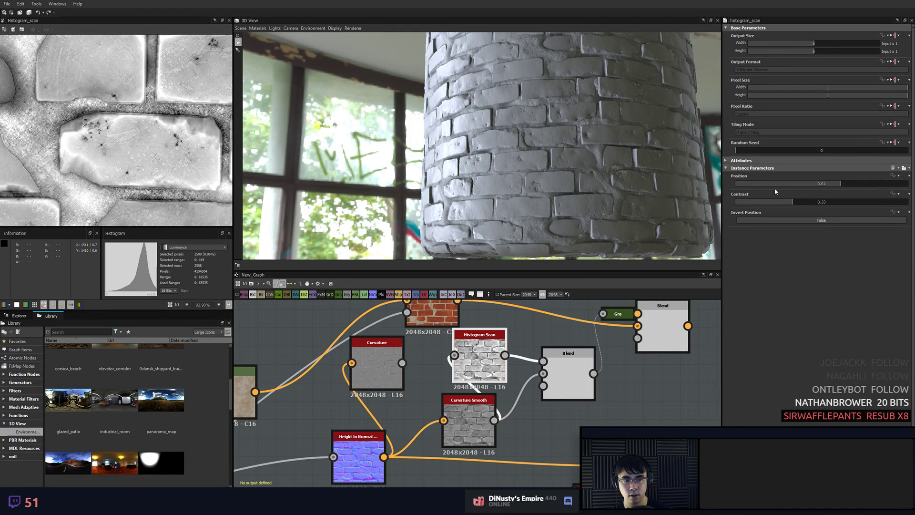
{"action": "left_click_drag", "start_coordinate": [794, 201], "coordinate": [764, 207]}
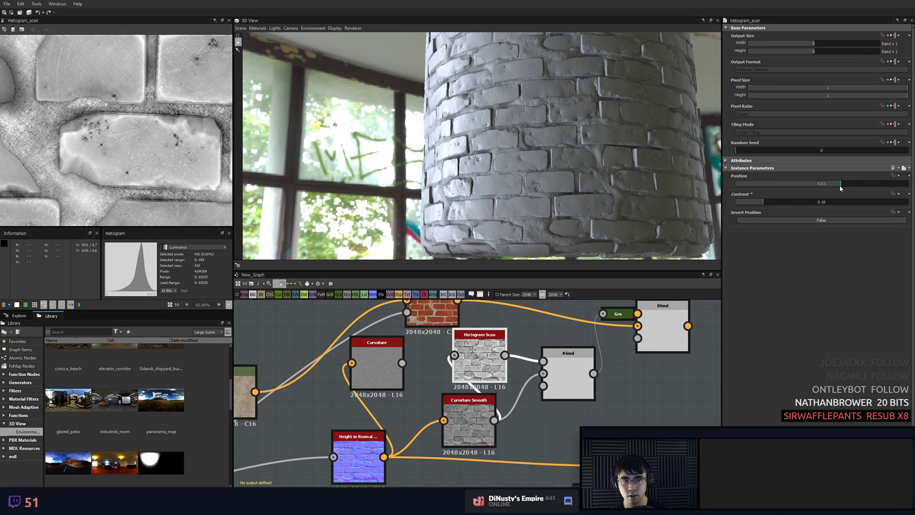
{"action": "mouse_move", "coordinate": [840, 188]}
{"action": "left_mouse_down"}
{"action": "mouse_move", "coordinate": [817, 186]}
{"action": "mouse_move", "coordinate": [858, 189]}
{"action": "mouse_move", "coordinate": [832, 191]}
{"action": "left_mouse_up"}
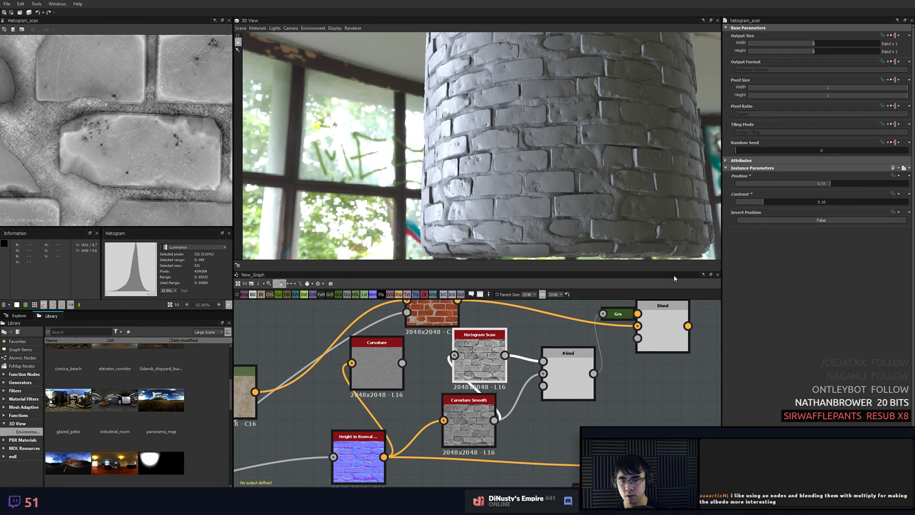
- Connect the Histogram Scan to the Gradient Map and, previewing the colour Blend, set its position to 0.56 and contrast to 0.31
{"action": "left_click_drag", "start_coordinate": [505, 355], "coordinate": [603, 313]}
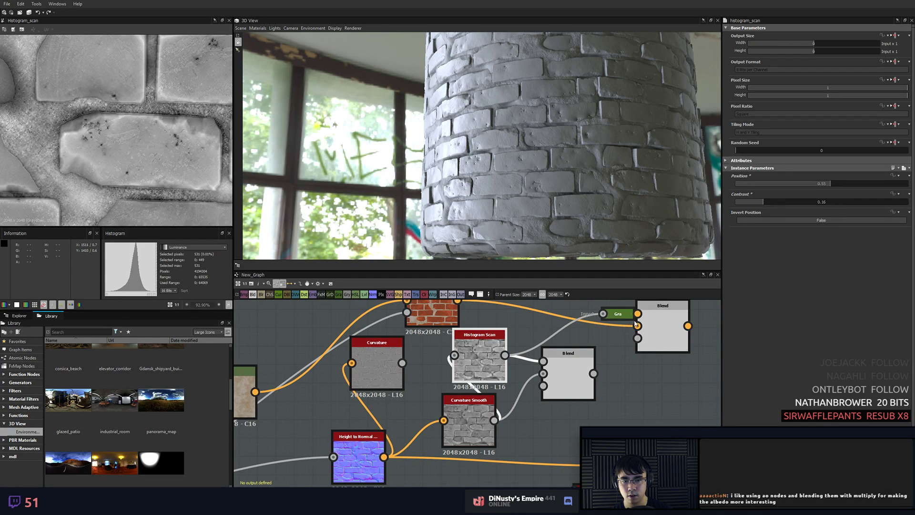
{"action": "double_click", "coordinate": [661, 324]}
{"action": "left_click", "coordinate": [480, 365]}
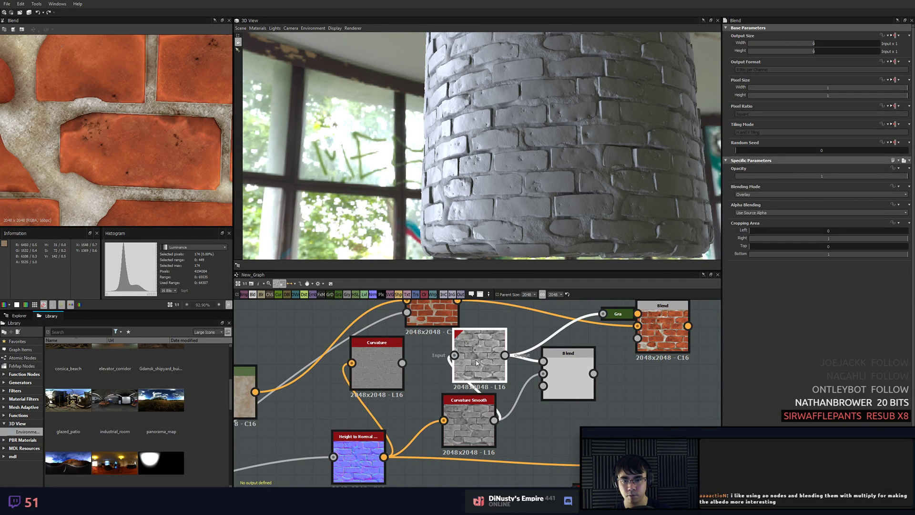
{"action": "left_click_drag", "start_coordinate": [826, 189], "coordinate": [788, 206]}
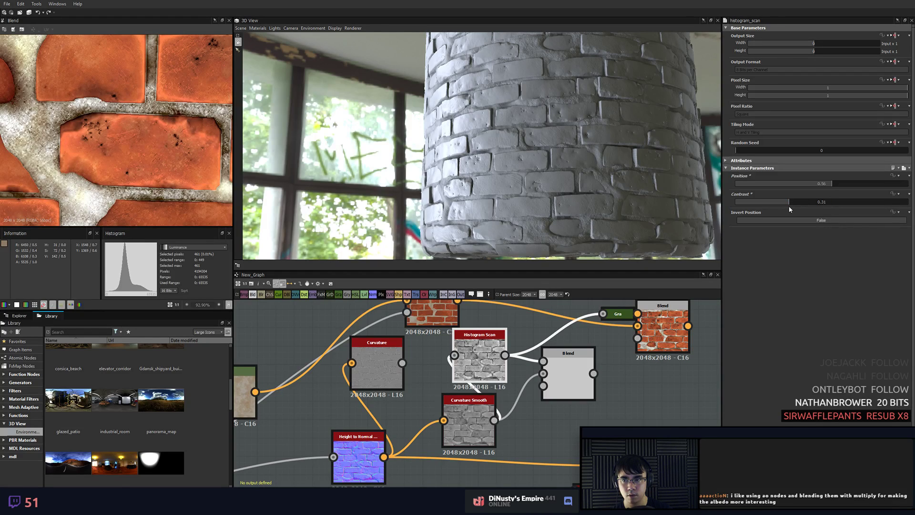
{"action": "scroll", "coordinate": [164, 125], "scroll_direction": "up", "scroll_amount": 5}
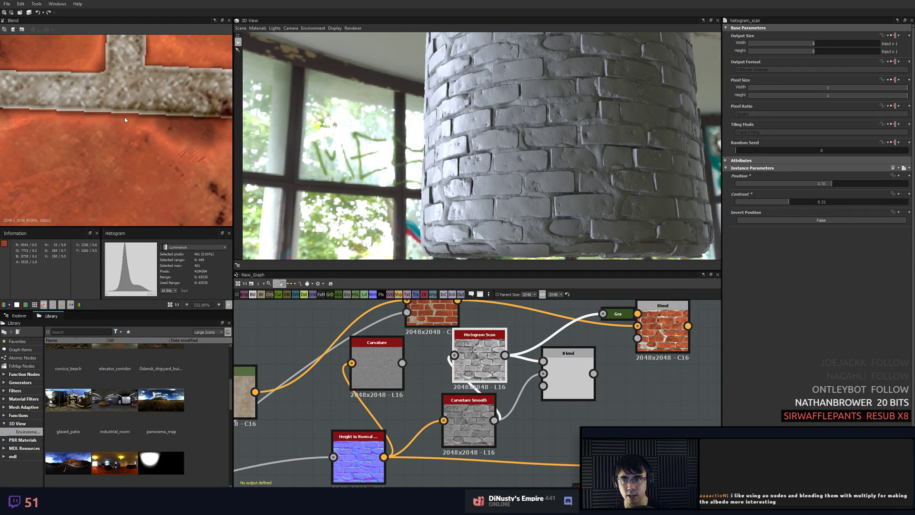
{"action": "scroll", "coordinate": [187, 134], "scroll_direction": "down", "scroll_amount": 9}
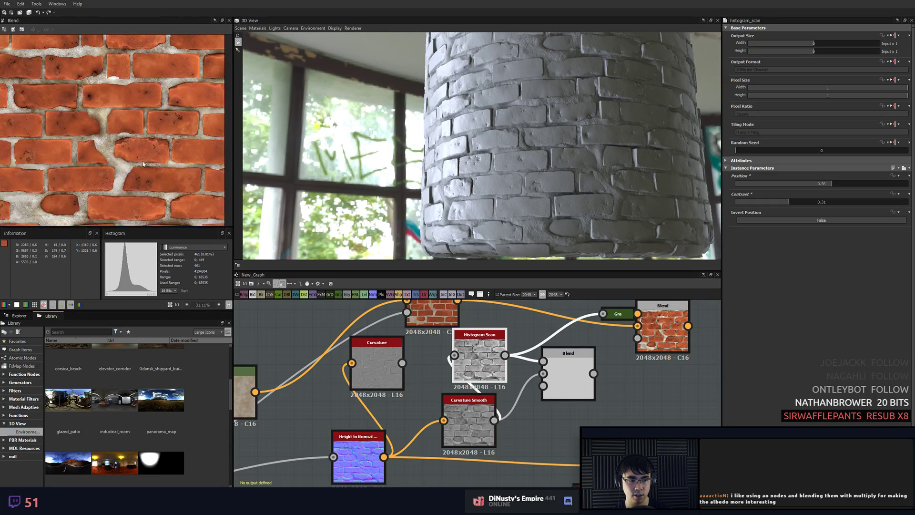
{"action": "scroll", "coordinate": [435, 316], "scroll_direction": "down", "scroll_amount": 3}
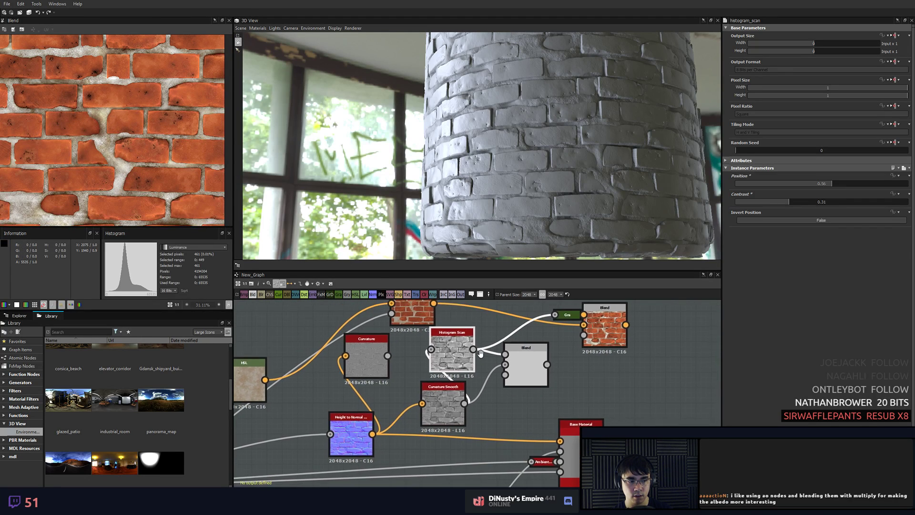
- Reconnect the Curvature node to the curvature Blend's foreground input, move the Blend aside and preview it
{"action": "middle_click_drag", "start_coordinate": [482, 353], "coordinate": [491, 364]}
{"action": "left_click", "coordinate": [527, 379]}
{"action": "left_click", "coordinate": [439, 383]}
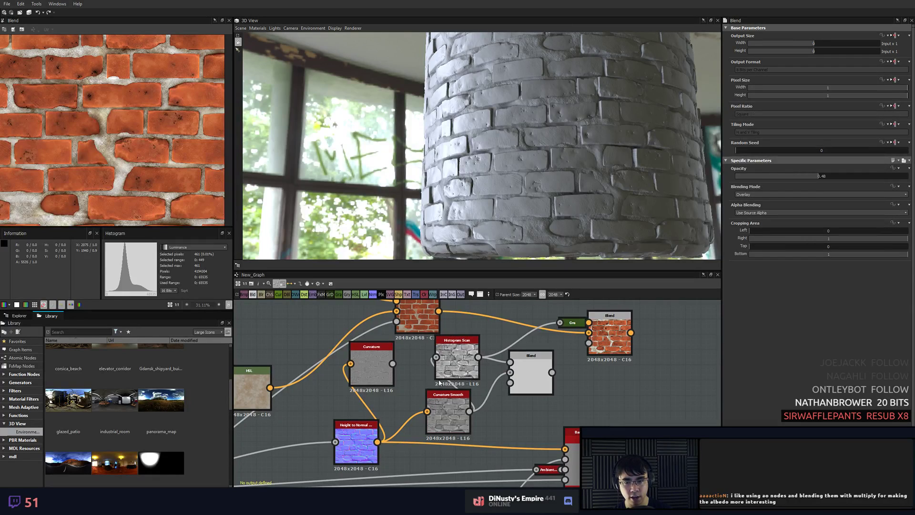
{"action": "double_click", "coordinate": [363, 358]}
{"action": "scroll", "coordinate": [201, 180], "scroll_direction": "up", "scroll_amount": 4}
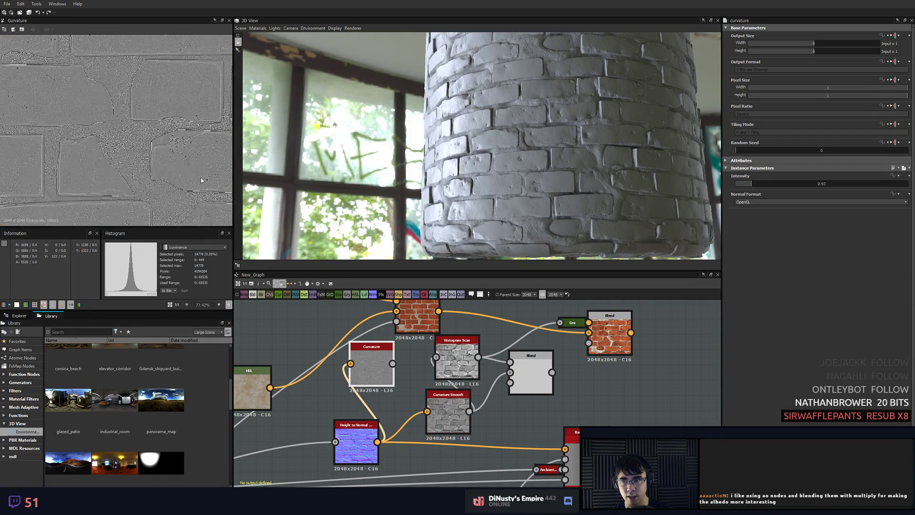
{"action": "left_click", "coordinate": [533, 377]}
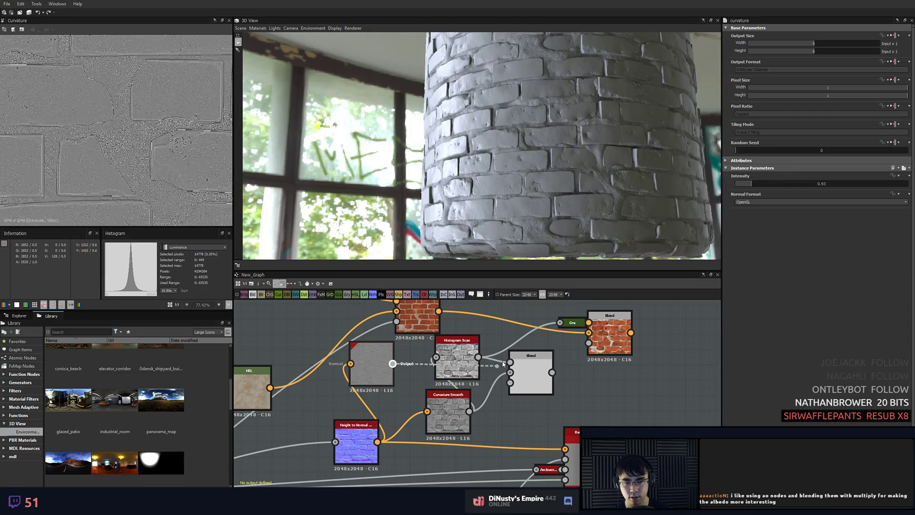
{"action": "left_click_drag", "start_coordinate": [504, 355], "coordinate": [552, 379]}
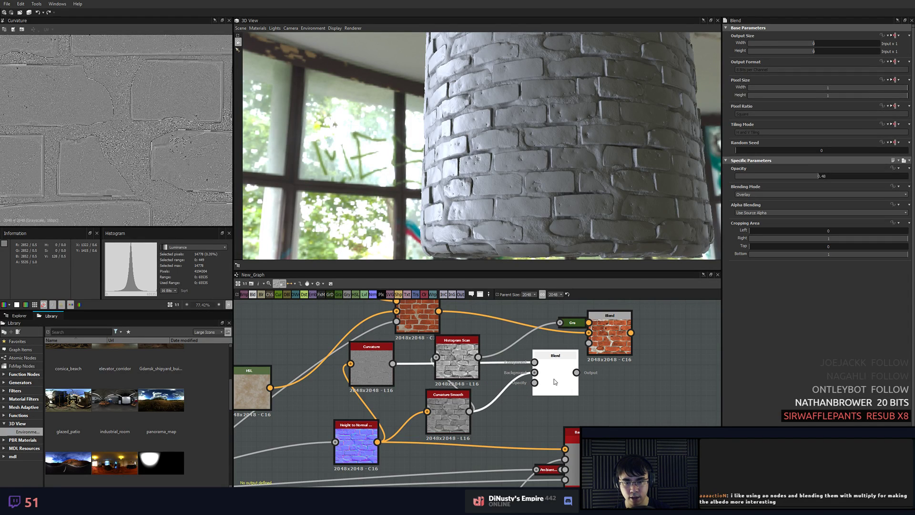
{"action": "double_click", "coordinate": [553, 379]}
- Undock the Ambient Occlusion node from the Base Material and place it below the Height to Normal node
{"action": "middle_click_drag", "start_coordinate": [524, 413], "coordinate": [519, 379]}
{"action": "scroll", "coordinate": [565, 424], "scroll_direction": "down", "scroll_amount": 4}
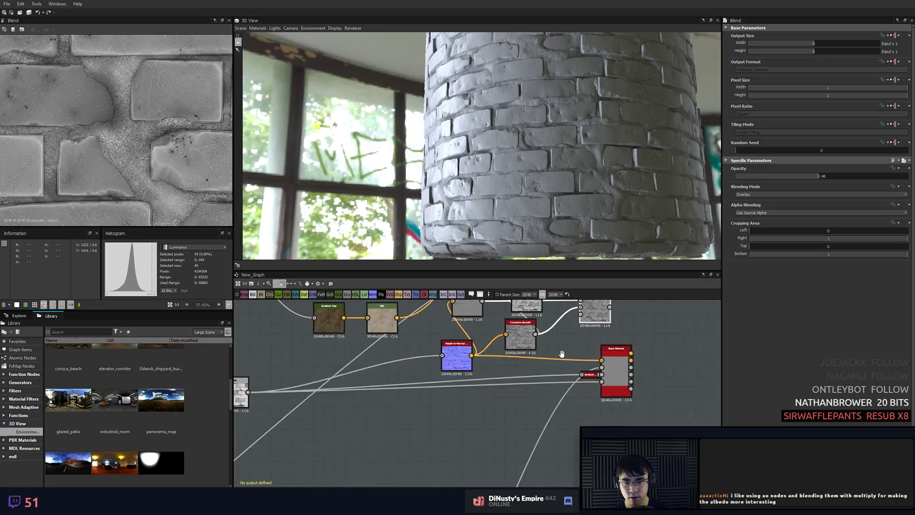
{"action": "left_click_drag", "start_coordinate": [565, 423], "coordinate": [514, 442]}
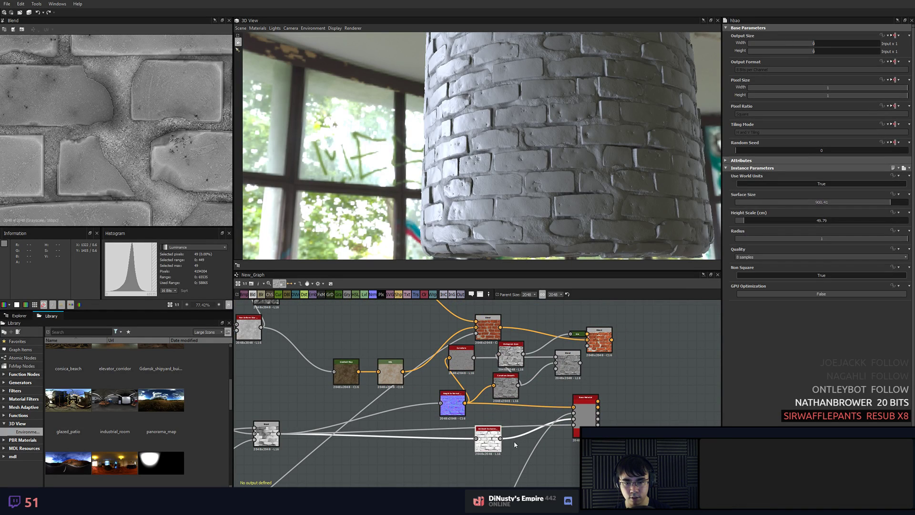
{"action": "scroll", "coordinate": [513, 441], "scroll_direction": "up", "scroll_amount": 4}
{"action": "scroll", "coordinate": [507, 370], "scroll_direction": "down", "scroll_amount": 2}
{"action": "middle_click_drag", "start_coordinate": [539, 369], "coordinate": [499, 393]}
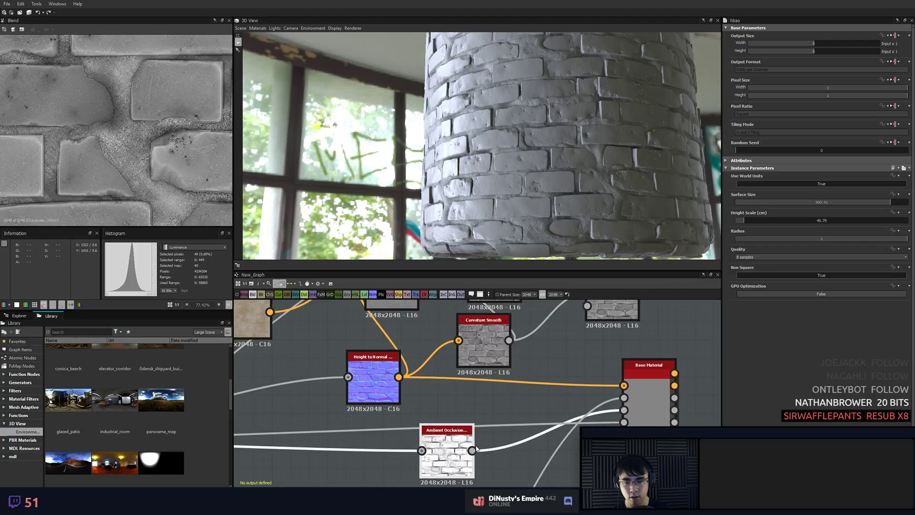
- Connect the Ambient Occlusion output to the curvature Blend's opacity input and inspect the blended result
{"action": "left_click_drag", "start_coordinate": [476, 447], "coordinate": [566, 318]}
{"action": "middle_click_drag", "start_coordinate": [602, 341], "coordinate": [540, 399]}
{"action": "scroll", "coordinate": [541, 397], "scroll_direction": "up", "scroll_amount": 3}
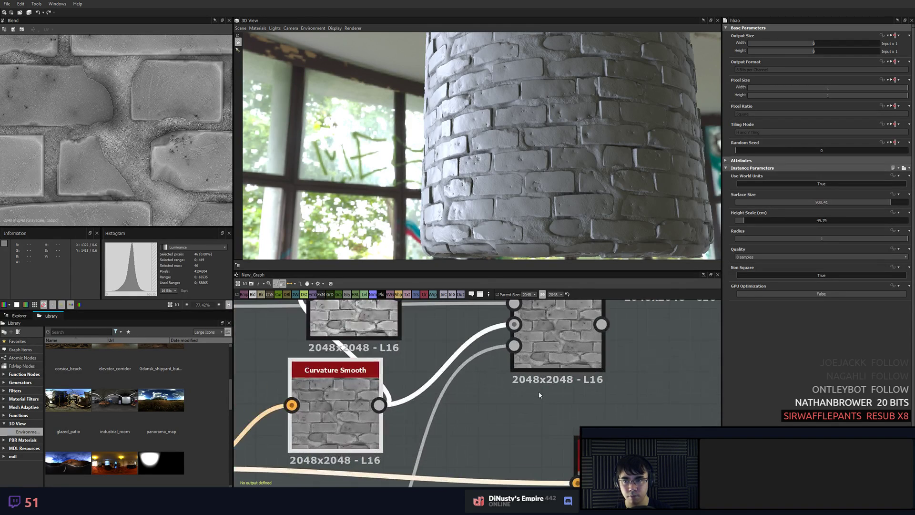
{"action": "left_click", "coordinate": [554, 344]}
{"action": "scroll", "coordinate": [133, 185], "scroll_direction": "down", "scroll_amount": 2}
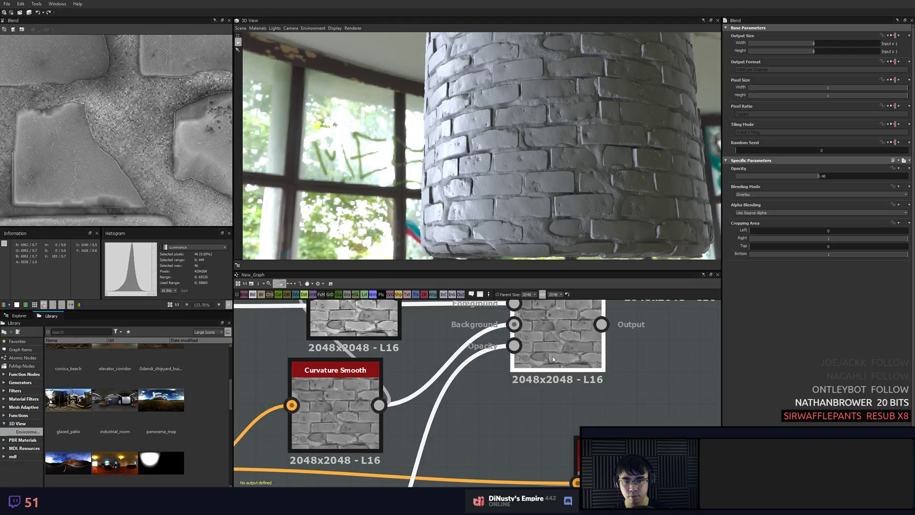
- Compare the Ambient Occlusion mask with the curvature Blend's result and set the Blend's opacity to 1
{"action": "double_click", "coordinate": [515, 349]}
{"action": "middle_click_drag", "start_coordinate": [517, 333], "coordinate": [524, 361]}
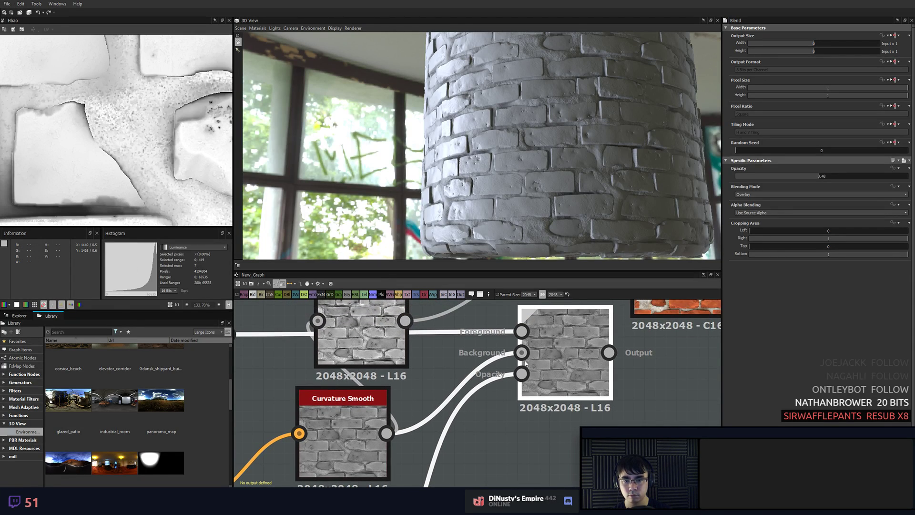
{"action": "double_click", "coordinate": [524, 353]}
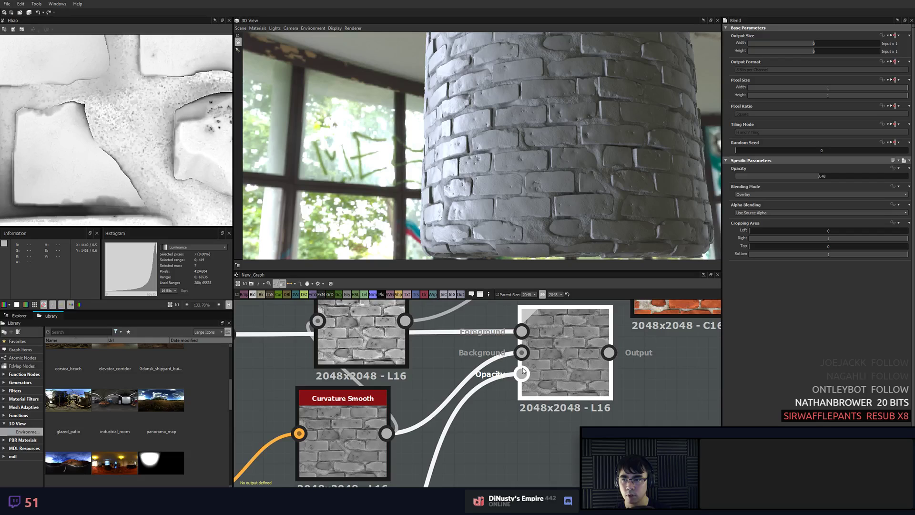
{"action": "middle_click_drag", "start_coordinate": [489, 332], "coordinate": [536, 363]}
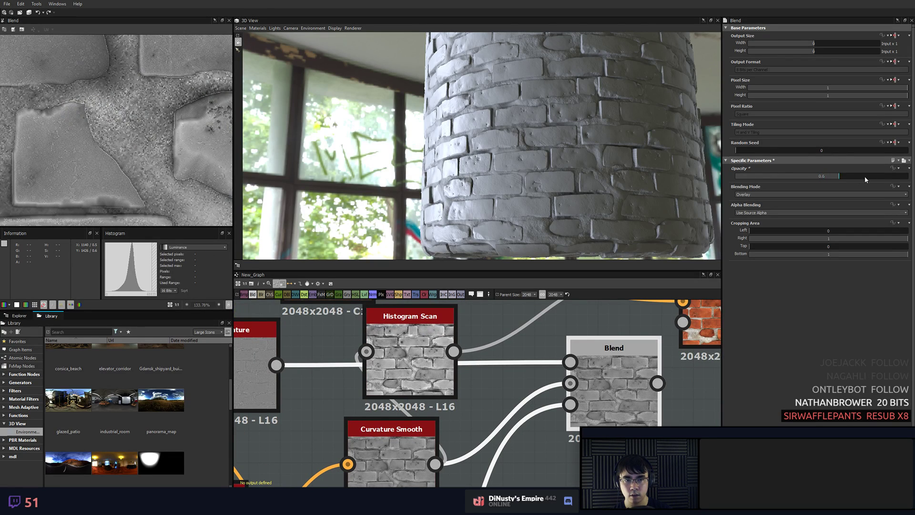
{"action": "left_click_drag", "start_coordinate": [866, 179], "coordinate": [908, 184]}
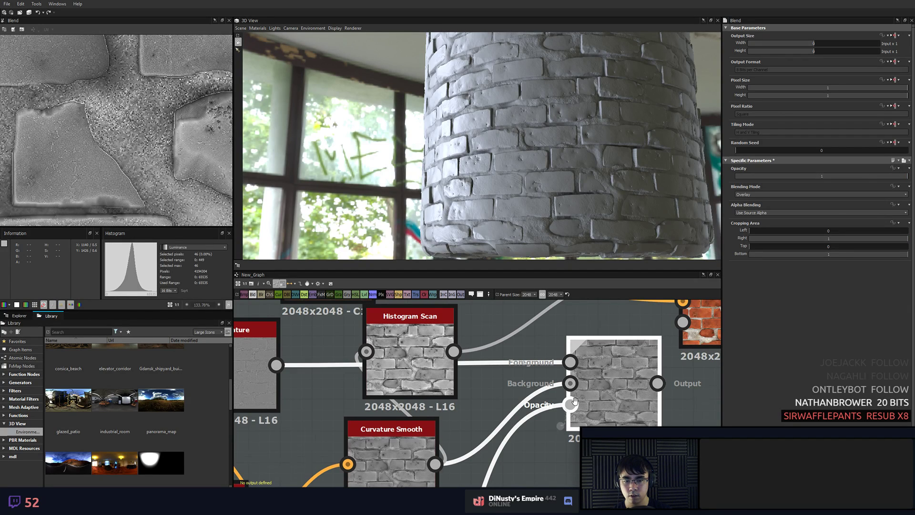
- Add a Levels node fed by the Ambient Occlusion node, placing it below the curvature Blend
{"action": "middle_click_drag", "start_coordinate": [575, 401], "coordinate": [630, 272]}
{"action": "scroll", "coordinate": [624, 238], "scroll_direction": "down", "scroll_amount": 3}
{"action": "left_click", "coordinate": [592, 376]}
{"action": "middle_click_drag", "start_coordinate": [592, 375], "coordinate": [518, 427]}
{"action": "key", "text": "space"}
{"action": "type", "text": "lev"}
{"action": "key", "text": "Return"}
{"action": "scroll", "coordinate": [606, 375], "scroll_direction": "down", "scroll_amount": 5}
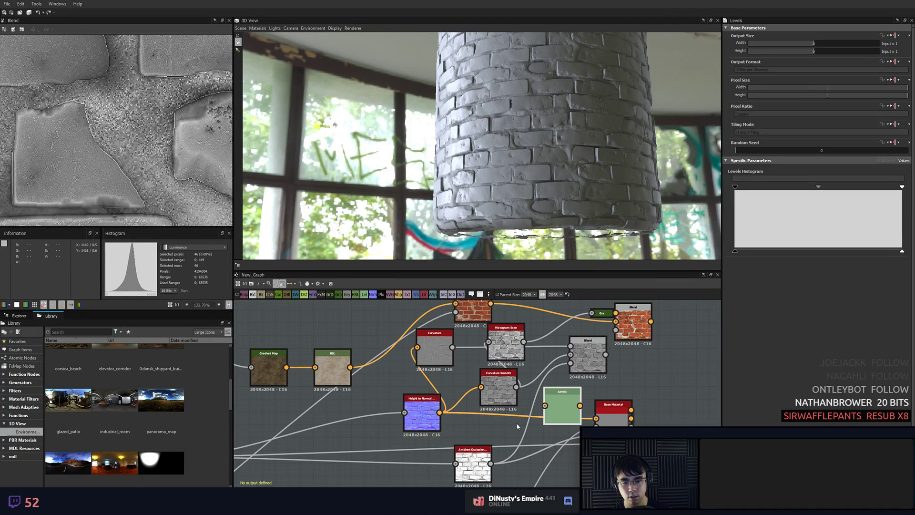
{"action": "left_click_drag", "start_coordinate": [547, 405], "coordinate": [546, 405]}
- Spread out the Base Material, Levels, colour Blend and curvature Blend nodes to make room in the graph
{"action": "left_click_drag", "start_coordinate": [623, 417], "coordinate": [722, 406]}
{"action": "scroll", "coordinate": [715, 406], "scroll_direction": "down", "scroll_amount": 2}
{"action": "middle_click_drag", "start_coordinate": [715, 406], "coordinate": [702, 430]}
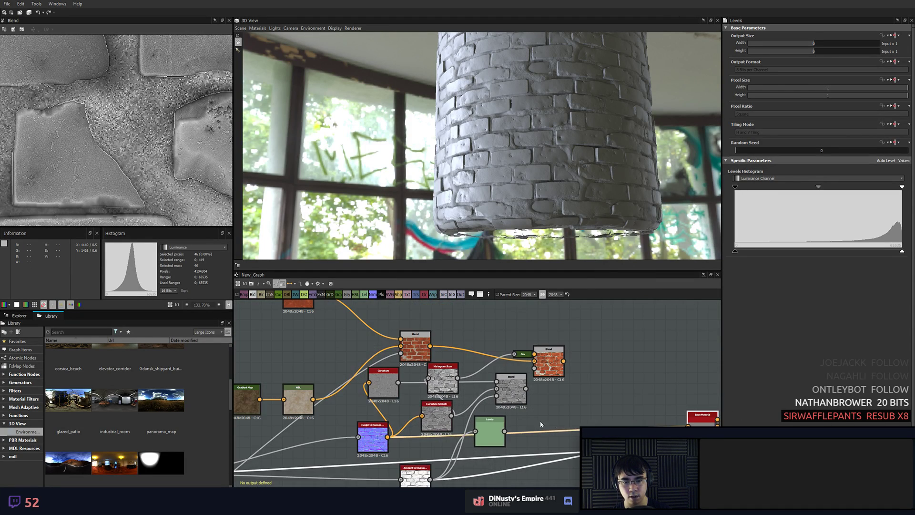
{"action": "left_click_drag", "start_coordinate": [494, 432], "coordinate": [503, 427]}
{"action": "left_click_drag", "start_coordinate": [552, 364], "coordinate": [679, 302]}
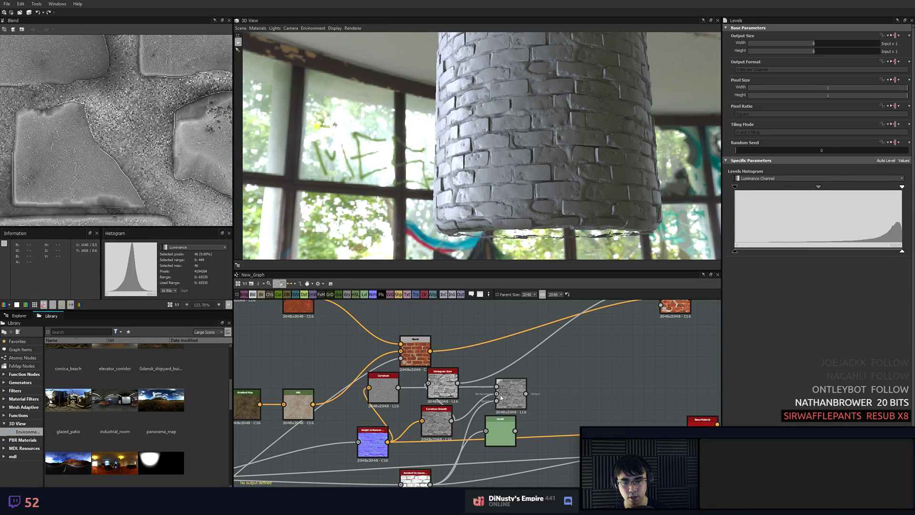
{"action": "left_click_drag", "start_coordinate": [511, 393], "coordinate": [575, 357]}
{"action": "scroll", "coordinate": [124, 155], "scroll_direction": "down", "scroll_amount": 2}
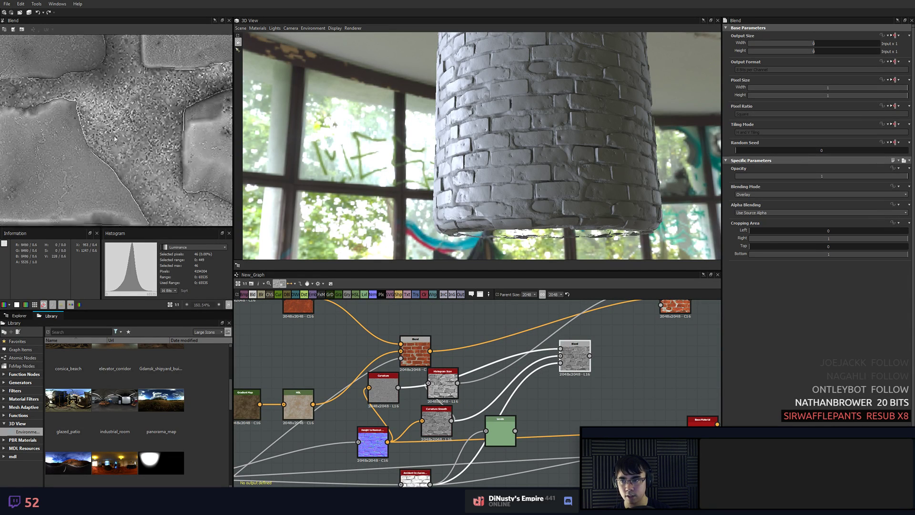
- Connect the Levels output to the curvature Blend's opacity input and raise its black point to darken the mask
{"action": "scroll", "coordinate": [521, 429], "scroll_direction": "up", "scroll_amount": 5}
{"action": "left_click", "coordinate": [436, 447]}
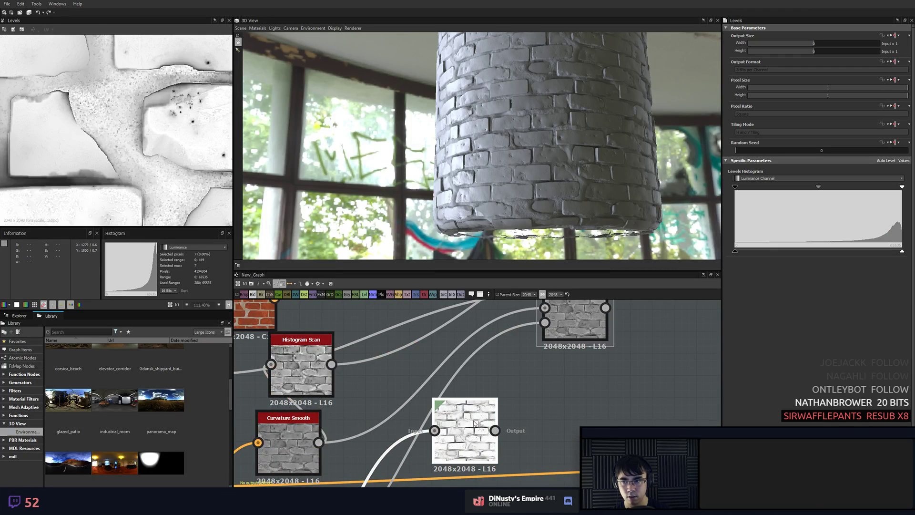
{"action": "left_click_drag", "start_coordinate": [495, 431], "coordinate": [545, 323]}
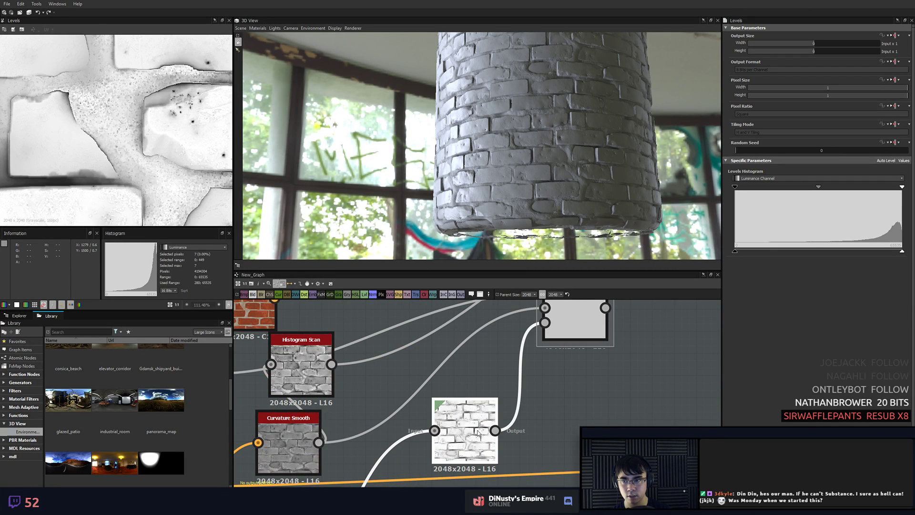
{"action": "left_click_drag", "start_coordinate": [735, 188], "coordinate": [856, 192]}
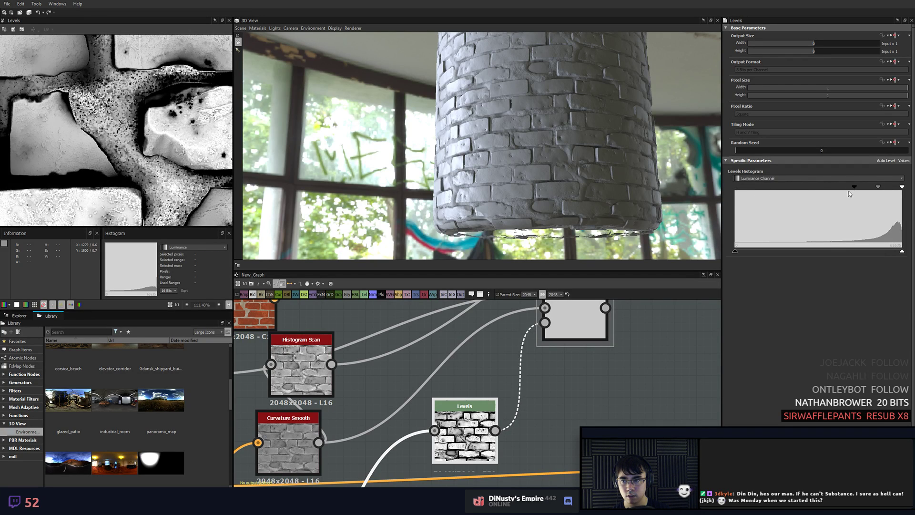
{"action": "left_click", "coordinate": [574, 324]}
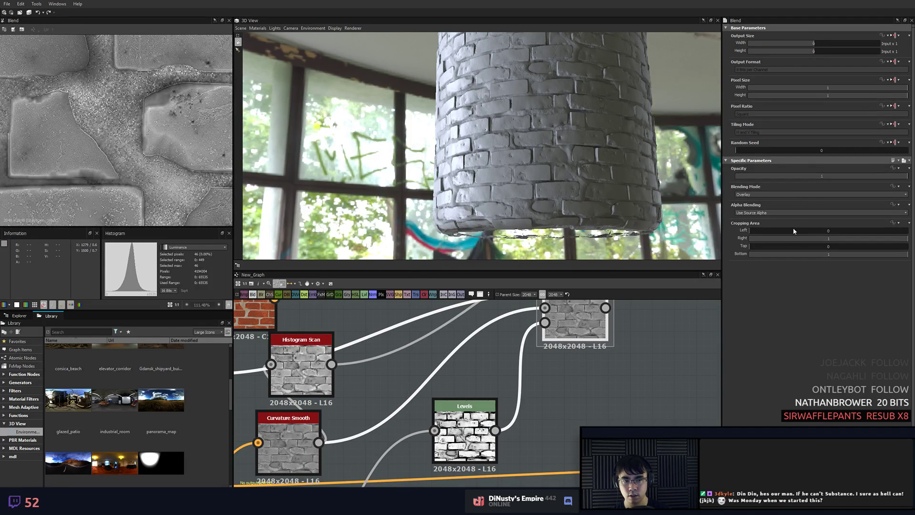
{"action": "middle_click_drag", "start_coordinate": [521, 305], "coordinate": [546, 326]}
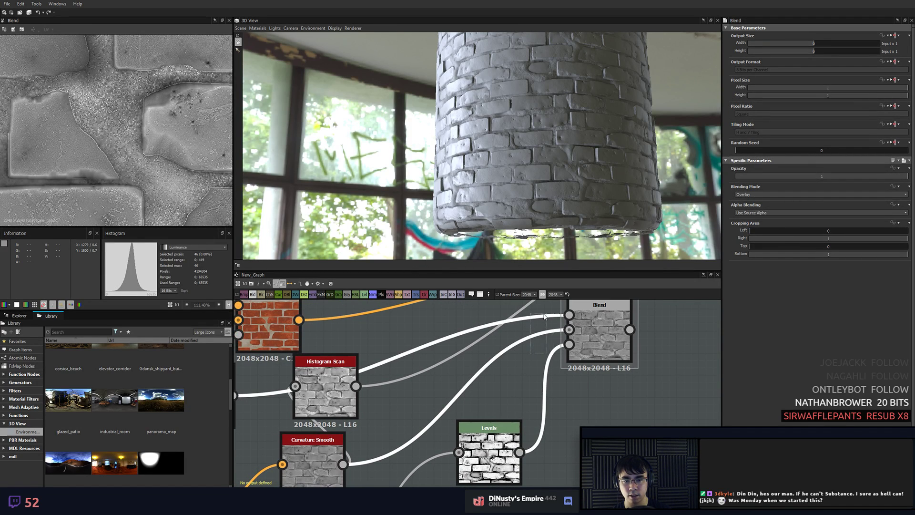
{"action": "left_click", "coordinate": [494, 438]}
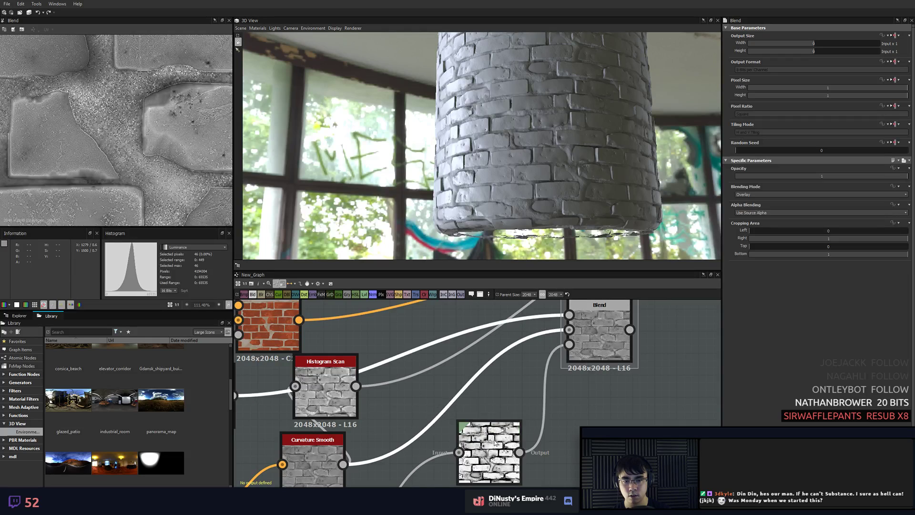
{"action": "key", "text": "space"}
{"action": "type", "text": "in"}
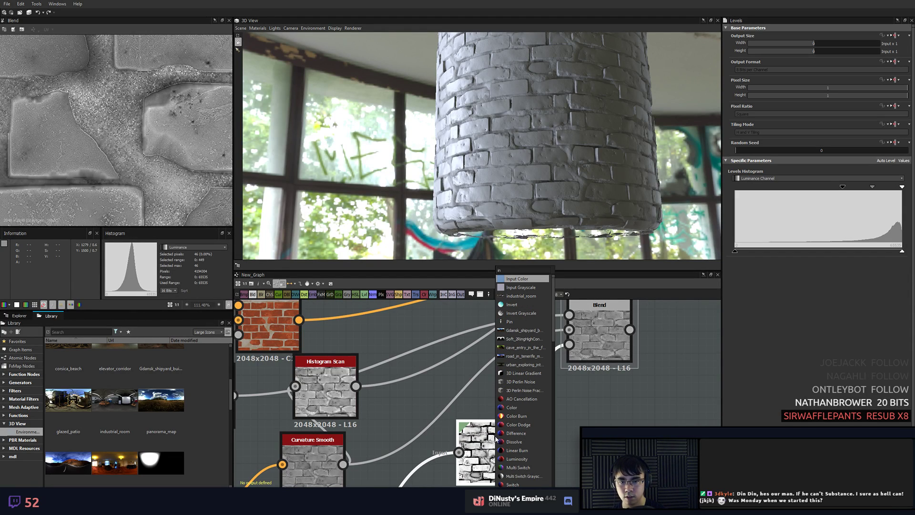
{"action": "key", "text": "Return"}
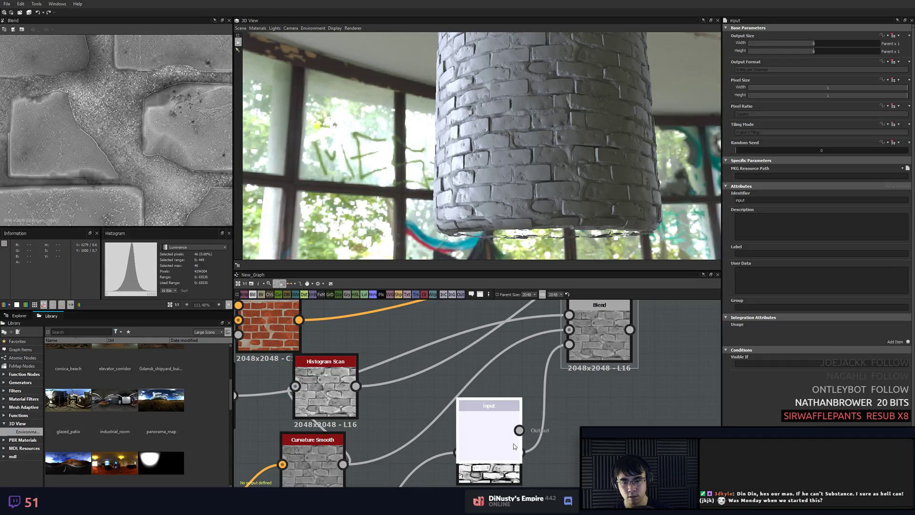
{"action": "left_click_drag", "start_coordinate": [515, 446], "coordinate": [624, 446]}
{"action": "key", "text": "Delete"}
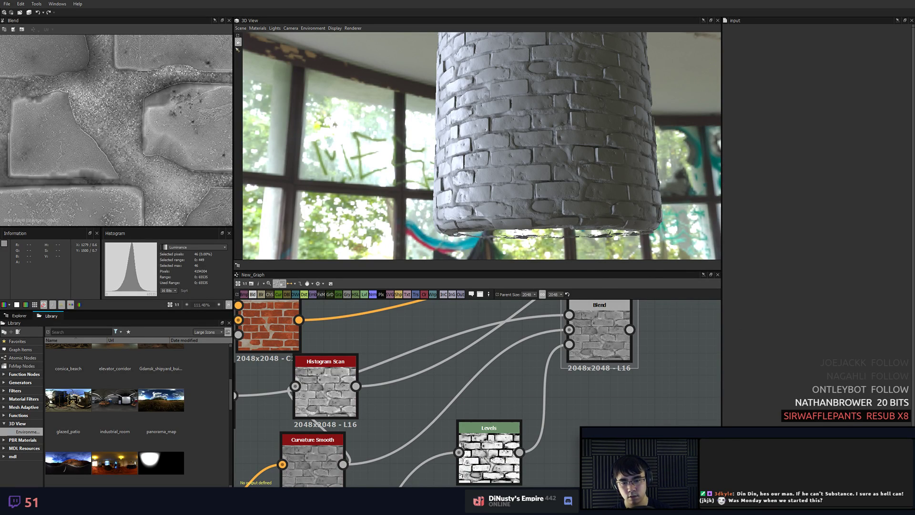
- Insert an Invert Grayscale node between Levels and the curvature Blend's opacity input and shift the Blend aside
{"action": "key", "text": "space"}
{"action": "type", "text": "inver"}
{"action": "key", "text": "Down"}
{"action": "key", "text": "Return"}
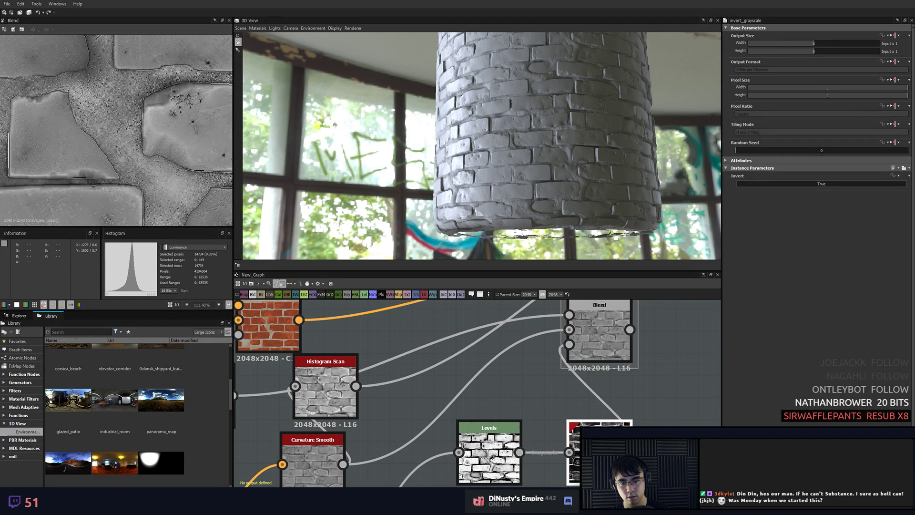
{"action": "left_click_drag", "start_coordinate": [591, 343], "coordinate": [613, 344]}
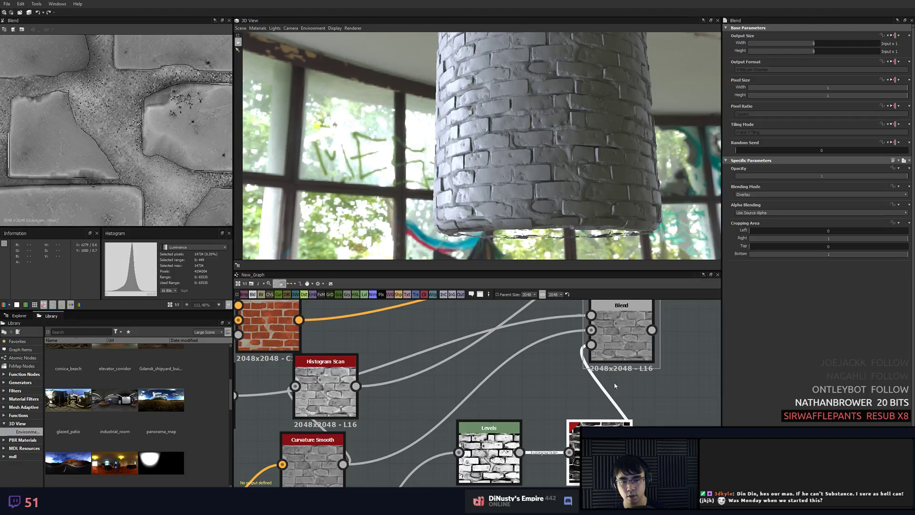
- Return the Levels black point to the minimum, lower its white point and preview the inverted mask
{"action": "left_click", "coordinate": [489, 452]}
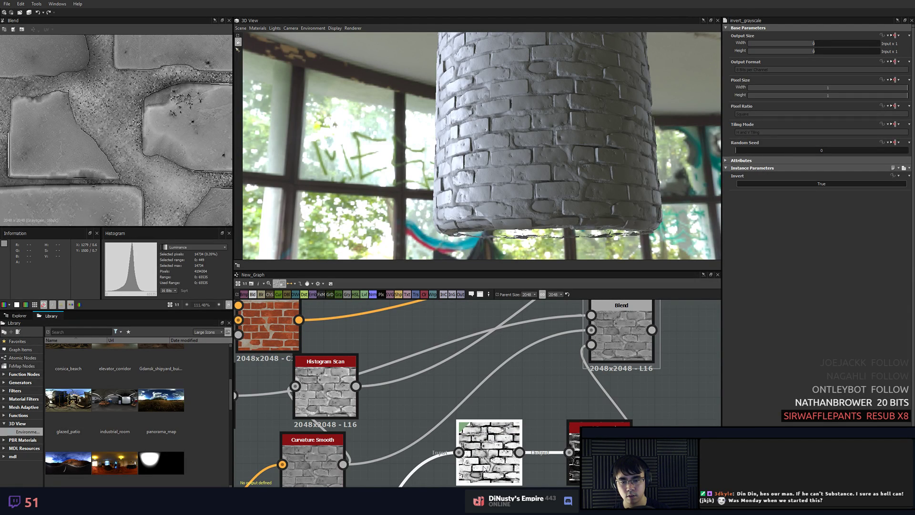
{"action": "left_click_drag", "start_coordinate": [844, 191], "coordinate": [747, 191]}
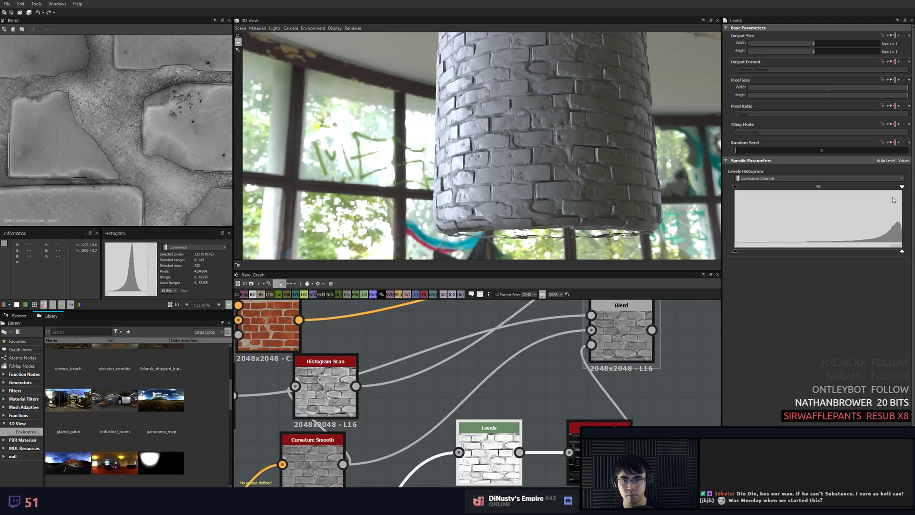
{"action": "left_click_drag", "start_coordinate": [902, 187], "coordinate": [843, 187]}
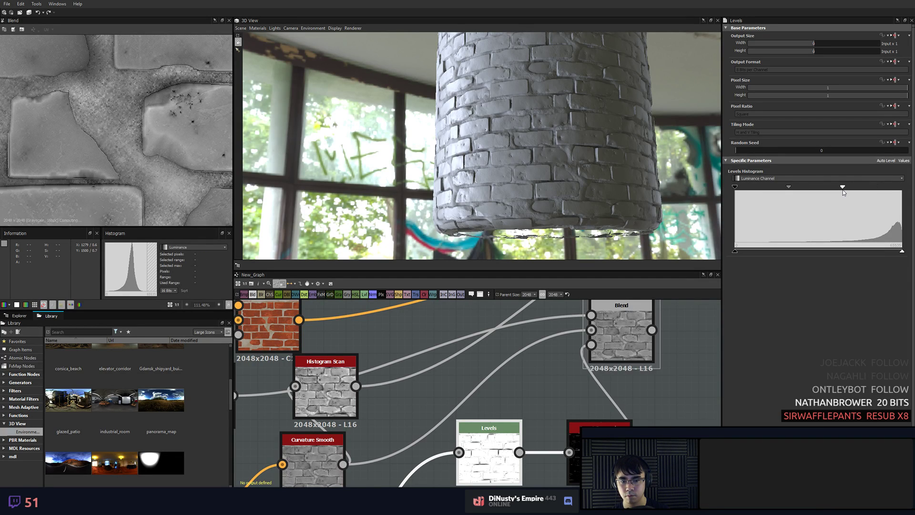
{"action": "double_click", "coordinate": [598, 424]}
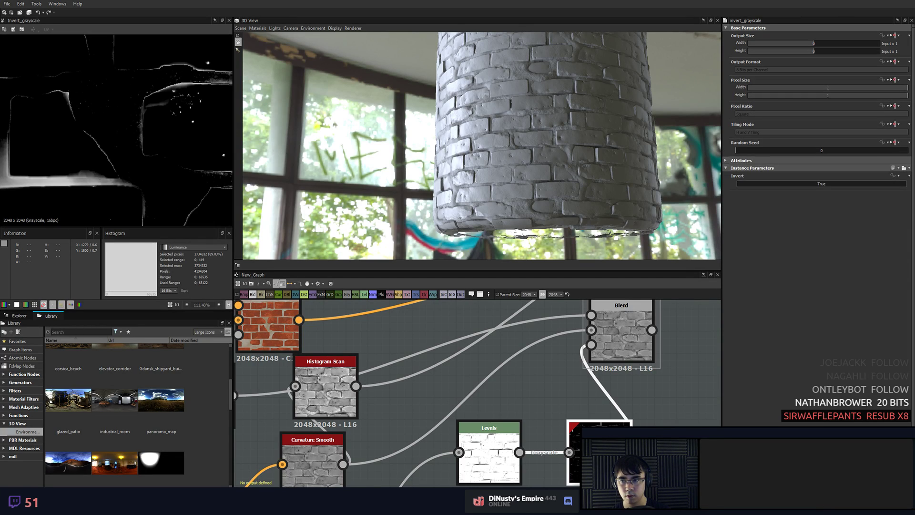
- Insert a Blur HQ Grayscale node after Invert Grayscale and set its quality to 1 and intensity to 1.63
{"action": "key", "text": "space"}
{"action": "type", "text": "blur"}
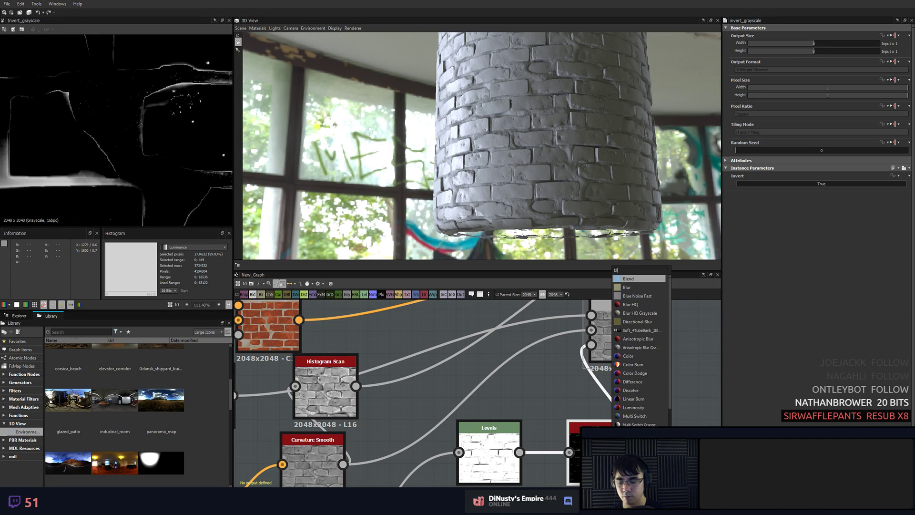
{"action": "key", "text": "Down"}
{"action": "key", "text": "Down"}
{"action": "key", "text": "Return"}
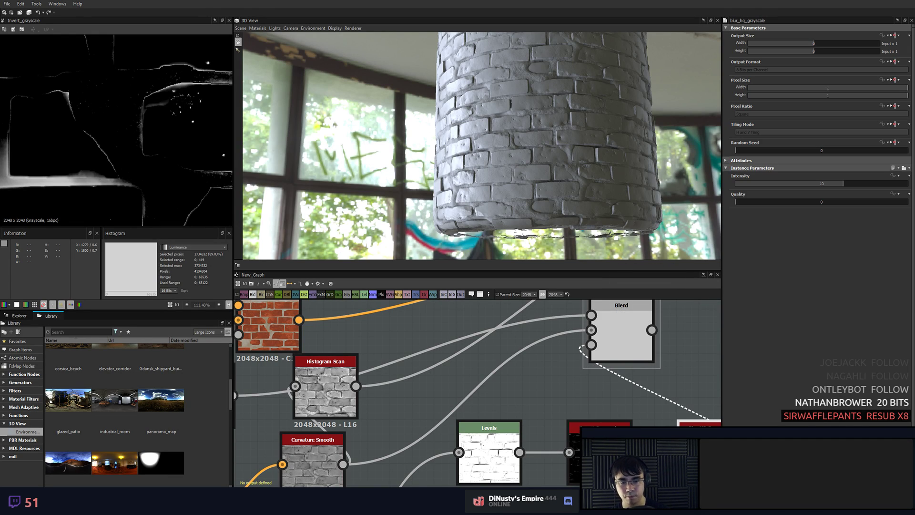
{"action": "double_click", "coordinate": [704, 443]}
{"action": "middle_click_drag", "start_coordinate": [706, 441], "coordinate": [648, 427]}
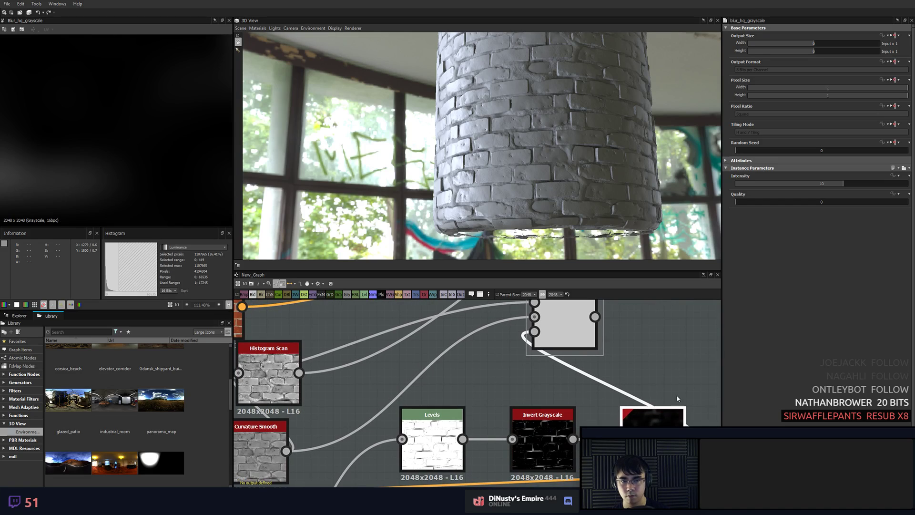
{"action": "left_click", "coordinate": [784, 201]}
{"action": "left_click_drag", "start_coordinate": [831, 185], "coordinate": [754, 185]}
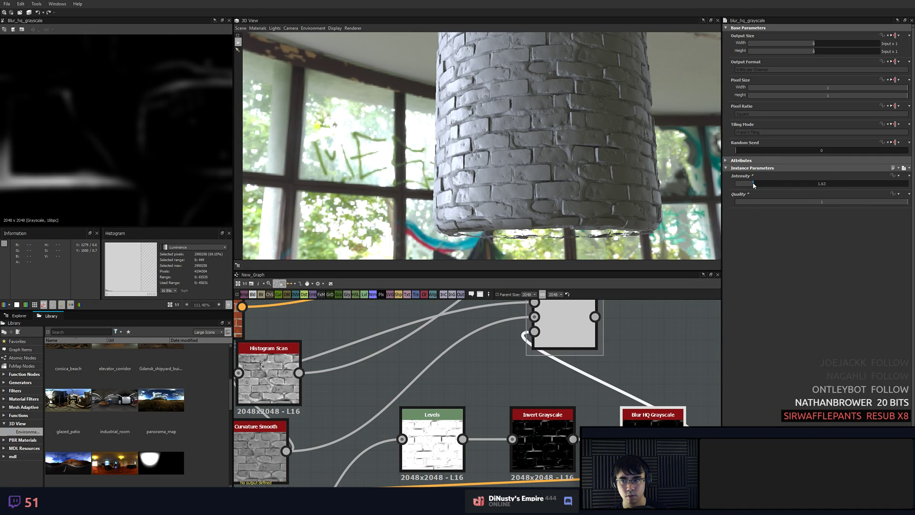
- Preview the curvature Blend and move the Base Material, curvature Blend and colour Blend farther along the graph
{"action": "double_click", "coordinate": [561, 339]}
{"action": "scroll", "coordinate": [593, 387], "scroll_direction": "down", "scroll_amount": 2}
{"action": "mouse_move", "coordinate": [561, 339]}
{"action": "middle_mouse_down"}
{"action": "mouse_move", "coordinate": [574, 379]}
{"action": "mouse_move", "coordinate": [543, 404]}
{"action": "mouse_move", "coordinate": [553, 325]}
{"action": "middle_mouse_up"}
{"action": "scroll", "coordinate": [600, 387], "scroll_direction": "up", "scroll_amount": 1}
{"action": "scroll", "coordinate": [545, 403], "scroll_direction": "down", "scroll_amount": 2}
{"action": "scroll", "coordinate": [553, 325], "scroll_direction": "down", "scroll_amount": 2}
{"action": "left_click_drag", "start_coordinate": [612, 374], "coordinate": [710, 397]}
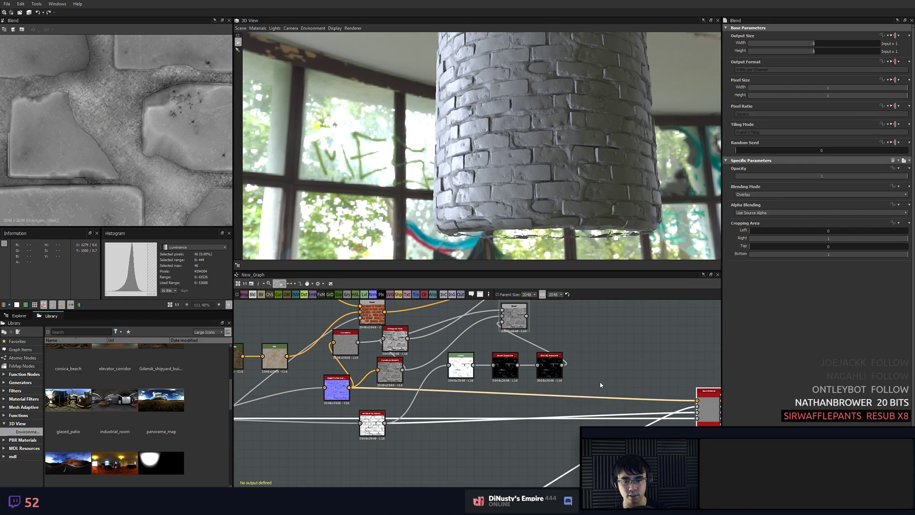
{"action": "scroll", "coordinate": [596, 395], "scroll_direction": "up", "scroll_amount": 2}
{"action": "left_click_drag", "start_coordinate": [459, 374], "coordinate": [571, 370]}
{"action": "middle_click_drag", "start_coordinate": [572, 370], "coordinate": [570, 408]}
{"action": "scroll", "coordinate": [569, 358], "scroll_direction": "up", "scroll_amount": 2}
{"action": "left_click_drag", "start_coordinate": [543, 324], "coordinate": [681, 328]}
{"action": "middle_click_drag", "start_coordinate": [681, 328], "coordinate": [723, 330]}
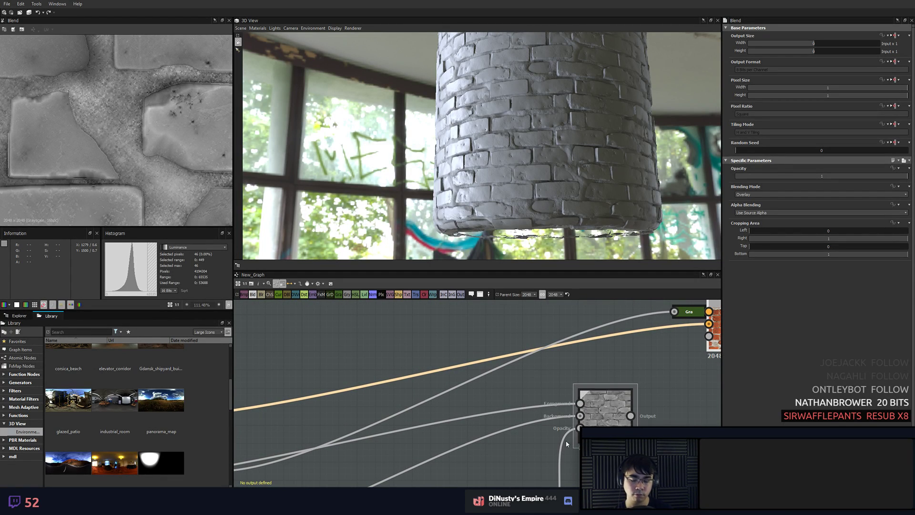
- Check the outputs along the opacity mask chain and set the Invert Grayscale node's Invert option to False
{"action": "scroll", "coordinate": [509, 424], "scroll_direction": "down", "scroll_amount": 3}
{"action": "scroll", "coordinate": [509, 425], "scroll_direction": "up", "scroll_amount": 1}
{"action": "double_click", "coordinate": [509, 425]}
{"action": "double_click", "coordinate": [461, 427]}
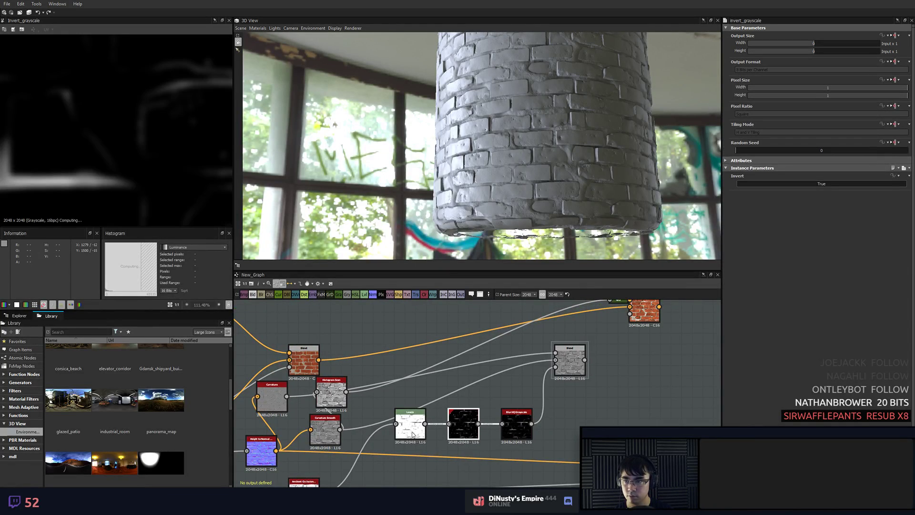
{"action": "double_click", "coordinate": [411, 428]}
{"action": "double_click", "coordinate": [570, 359]}
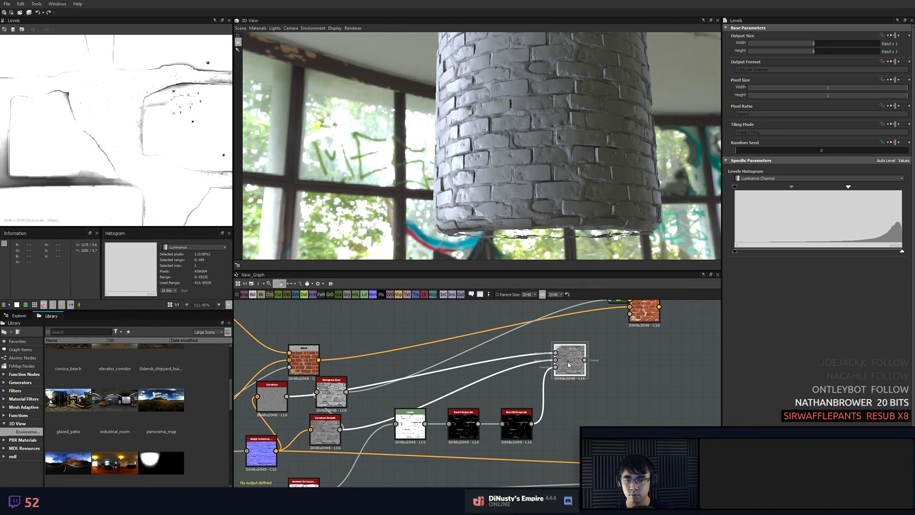
{"action": "double_click", "coordinate": [478, 435]}
{"action": "left_click", "coordinate": [811, 184]}
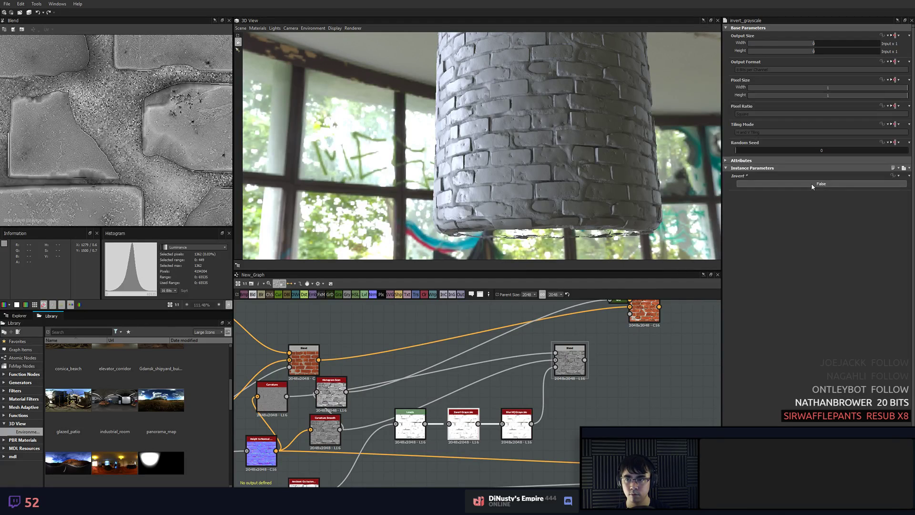
- Preview the blurred mask and inspect the curvature Blend's result with the uninverted mask
{"action": "double_click", "coordinate": [515, 437]}
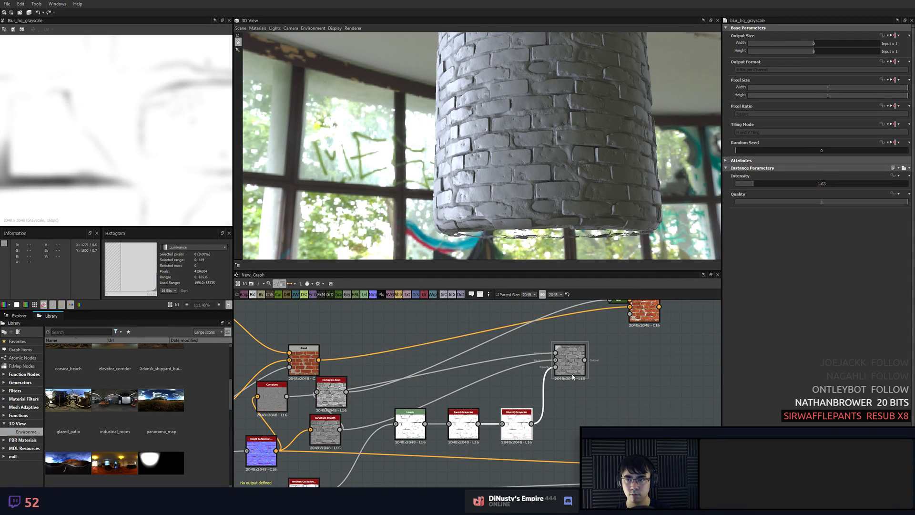
{"action": "left_click", "coordinate": [463, 438]}
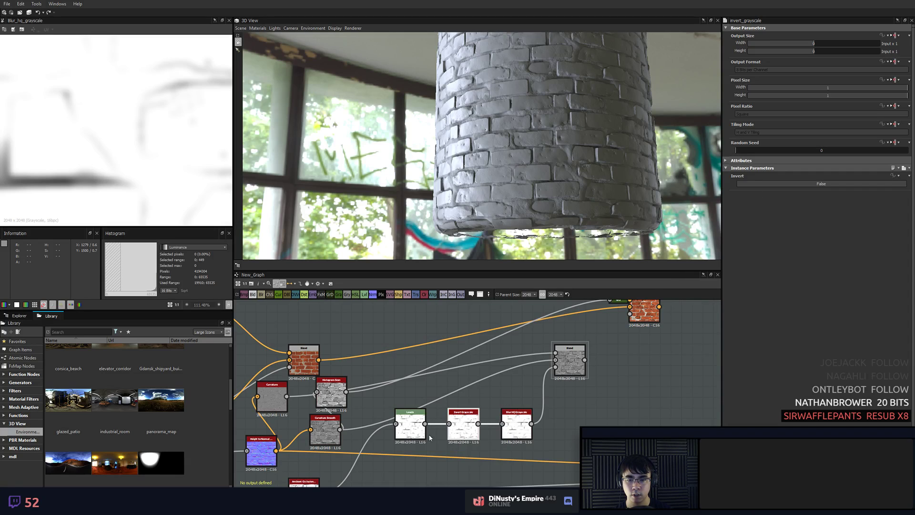
{"action": "left_click", "coordinate": [412, 436]}
{"action": "double_click", "coordinate": [564, 364]}
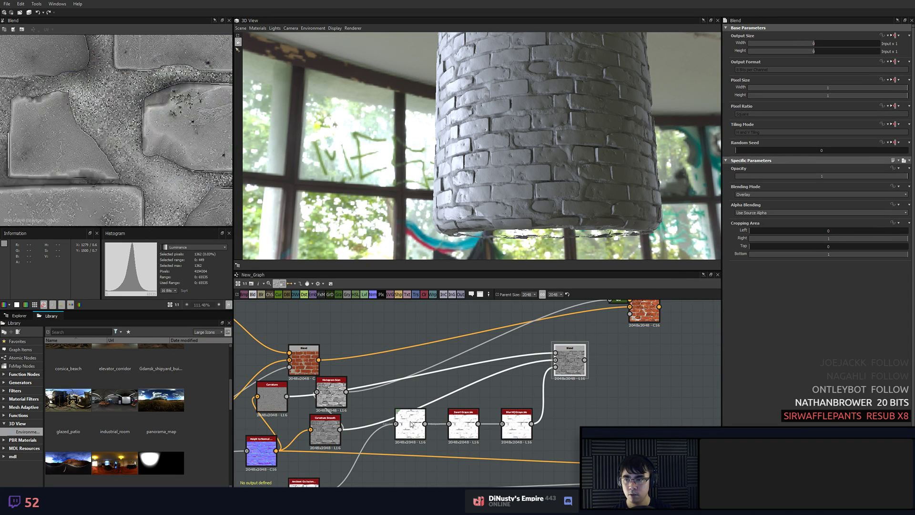
- Adjust the opacity mask's Levels by moving the white input point to the maximum and darkening the midtones
{"action": "double_click", "coordinate": [410, 427]}
{"action": "double_click", "coordinate": [569, 363]}
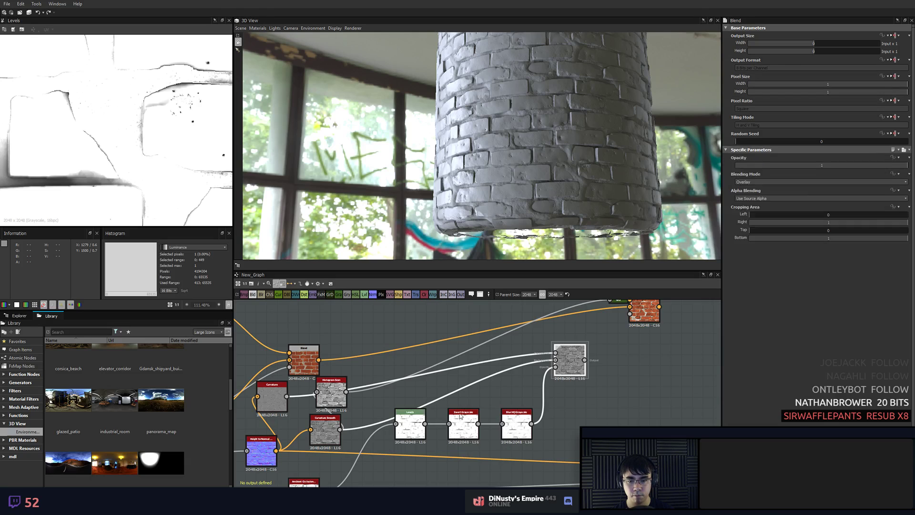
{"action": "double_click", "coordinate": [412, 425]}
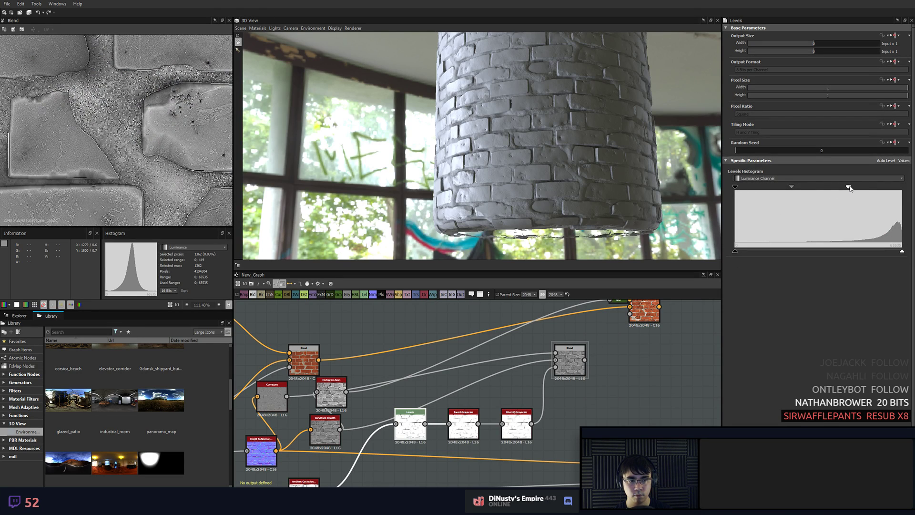
{"action": "left_click_drag", "start_coordinate": [849, 187], "coordinate": [901, 186]}
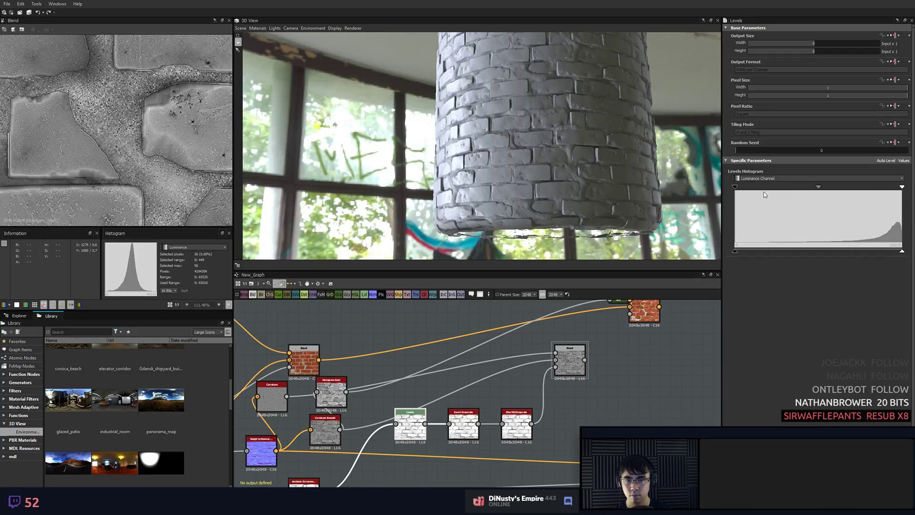
{"action": "left_click_drag", "start_coordinate": [734, 188], "coordinate": [866, 190]}
{"action": "key", "text": "ctrl+z"}
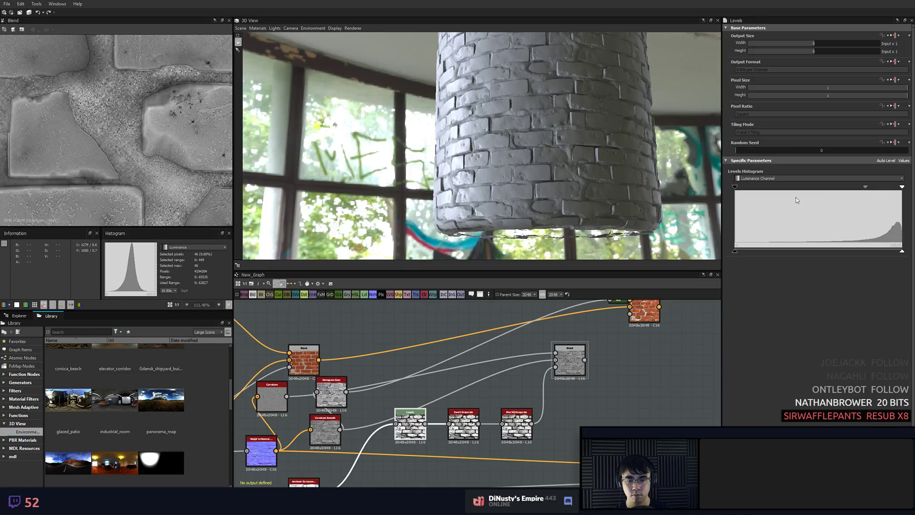
{"action": "left_click_drag", "start_coordinate": [735, 187], "coordinate": [814, 190]}
- Connect the masked curvature Blend to the colour Blend's foreground and move the colour Blend level with it
{"action": "scroll", "coordinate": [164, 180], "scroll_direction": "down", "scroll_amount": 3}
{"action": "middle_click_drag", "start_coordinate": [540, 364], "coordinate": [467, 401]}
{"action": "scroll", "coordinate": [454, 373], "scroll_direction": "up", "scroll_amount": 3}
{"action": "left_click", "coordinate": [496, 374]}
{"action": "scroll", "coordinate": [466, 400], "scroll_direction": "down", "scroll_amount": 3}
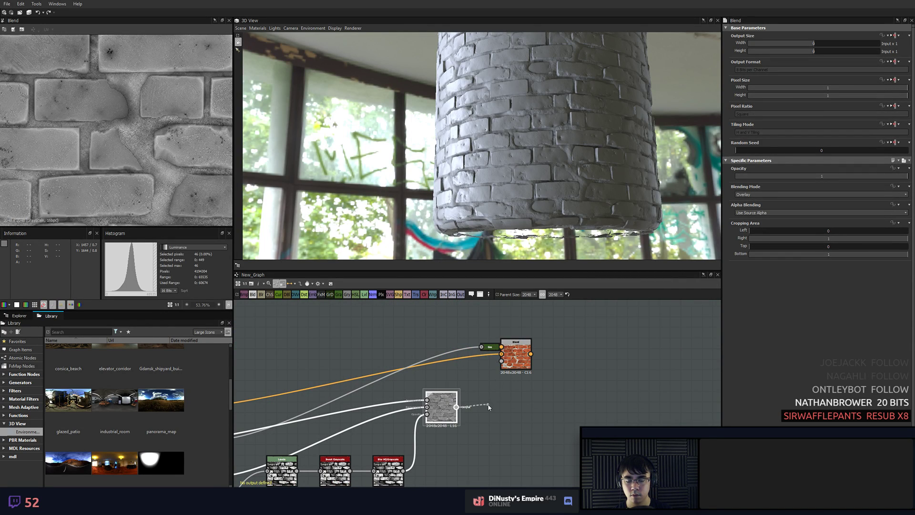
{"action": "double_click", "coordinate": [515, 357]}
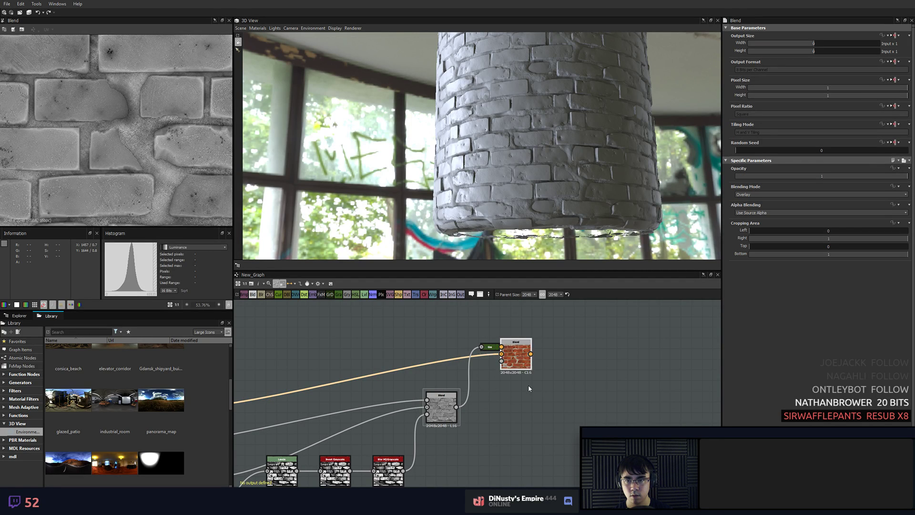
{"action": "middle_click_drag", "start_coordinate": [526, 434], "coordinate": [540, 360]}
{"action": "scroll", "coordinate": [540, 360], "scroll_direction": "down", "scroll_amount": 3}
{"action": "scroll", "coordinate": [539, 360], "scroll_direction": "up", "scroll_amount": 2}
{"action": "scroll", "coordinate": [538, 360], "scroll_direction": "down", "scroll_amount": 1}
{"action": "middle_click_drag", "start_coordinate": [537, 318], "coordinate": [526, 334]}
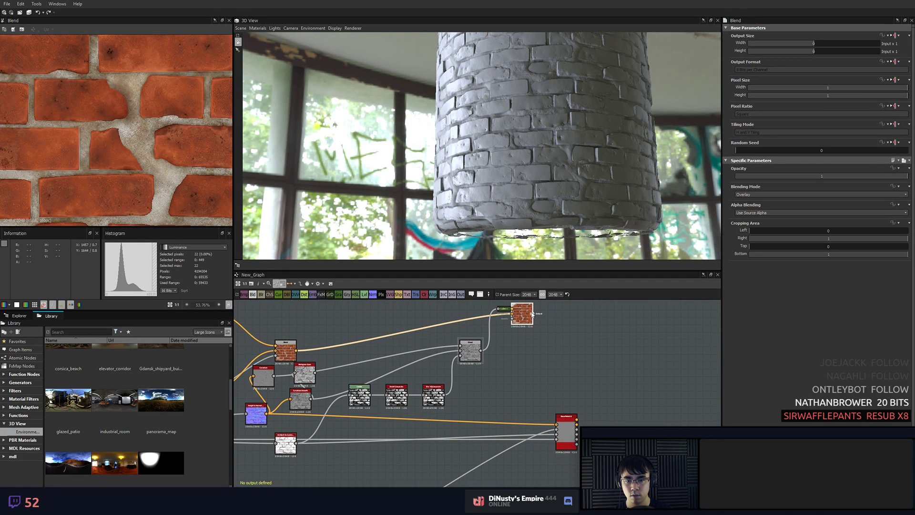
{"action": "left_click_drag", "start_coordinate": [523, 315], "coordinate": [524, 340]}
- Set the Base Material's user-defined Base Color map to True and feed it from the colour Blend's output
{"action": "left_click", "coordinate": [568, 427]}
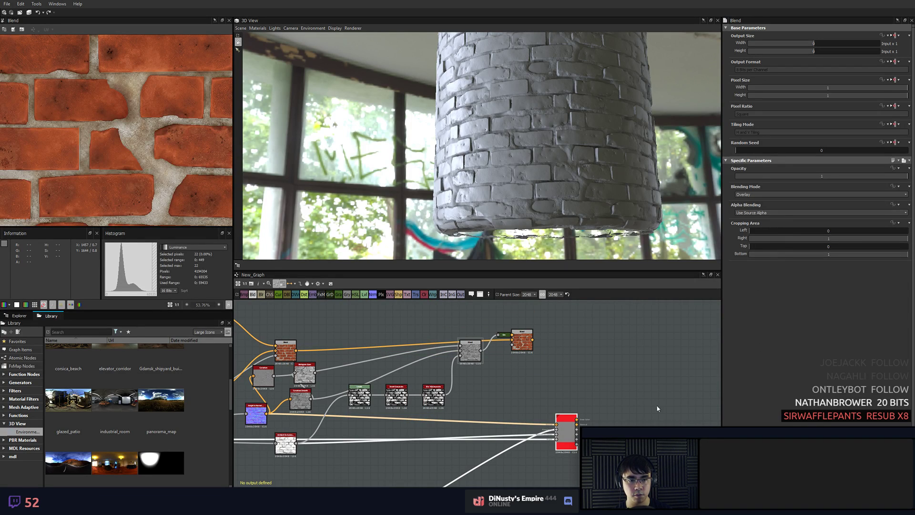
{"action": "left_click", "coordinate": [585, 420]}
{"action": "key", "text": "f"}
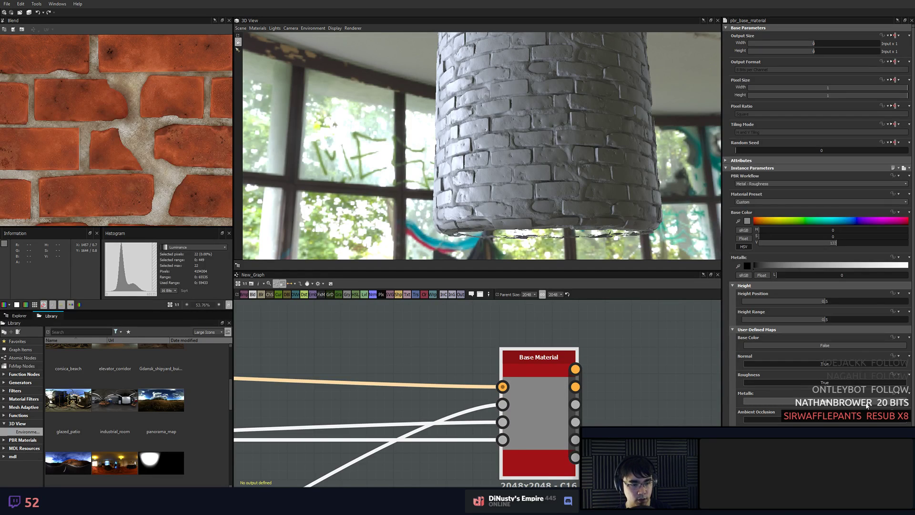
{"action": "left_click", "coordinate": [839, 345]}
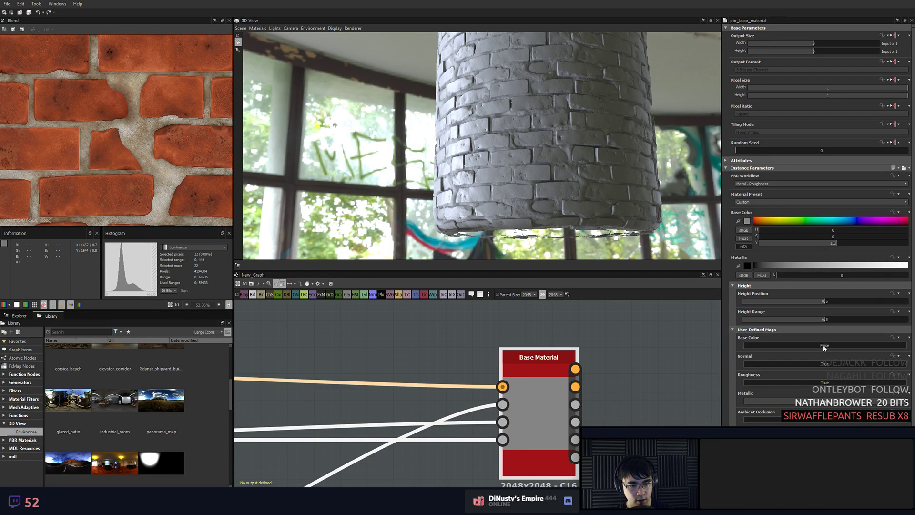
{"action": "scroll", "coordinate": [594, 359], "scroll_direction": "down", "scroll_amount": 5}
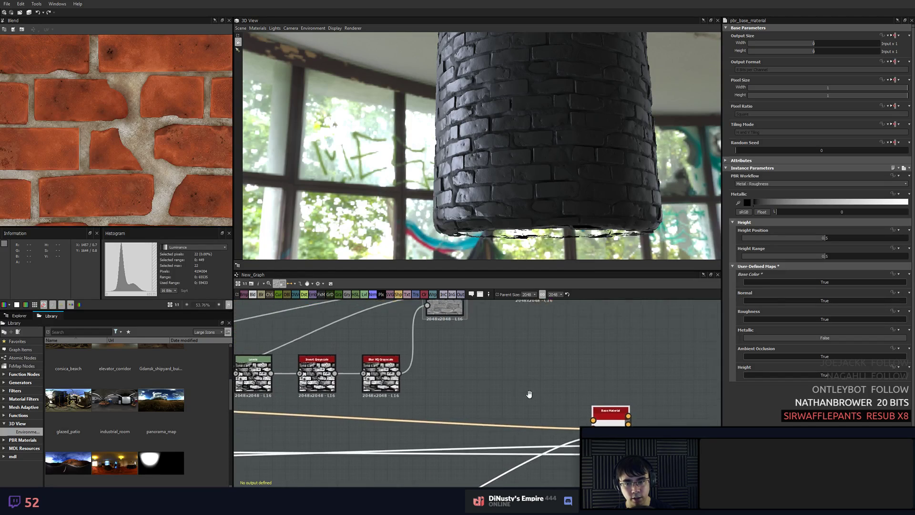
{"action": "middle_click_drag", "start_coordinate": [574, 419], "coordinate": [540, 399]}
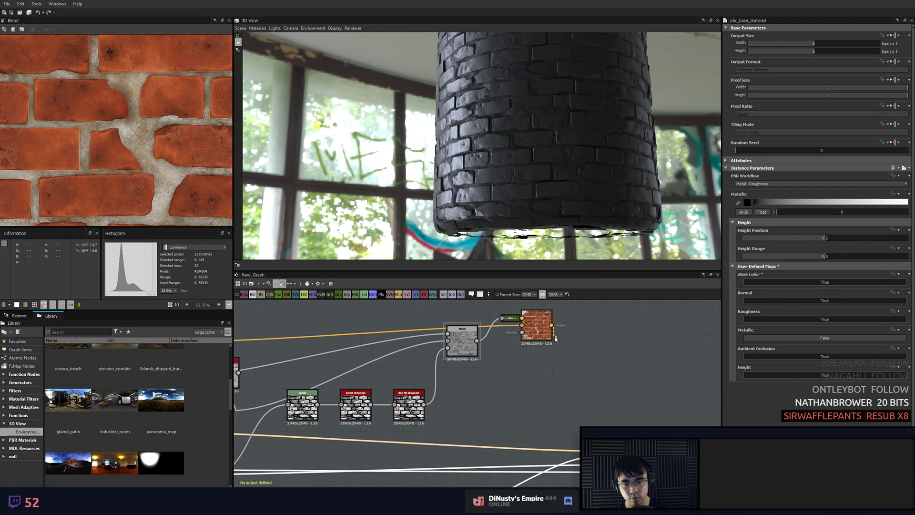
{"action": "left_click_drag", "start_coordinate": [555, 339], "coordinate": [579, 444]}
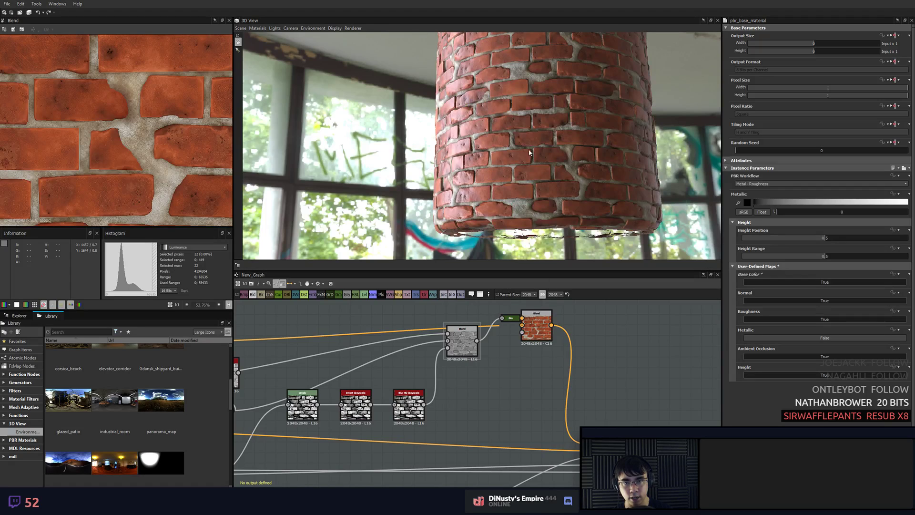
{"action": "scroll", "coordinate": [535, 154], "scroll_direction": "up", "scroll_amount": 2}
{"action": "left_click_drag", "start_coordinate": [537, 154], "coordinate": [520, 167]}
{"action": "scroll", "coordinate": [536, 158], "scroll_direction": "up", "scroll_amount": 3}
{"action": "scroll", "coordinate": [520, 168], "scroll_direction": "up", "scroll_amount": 3}
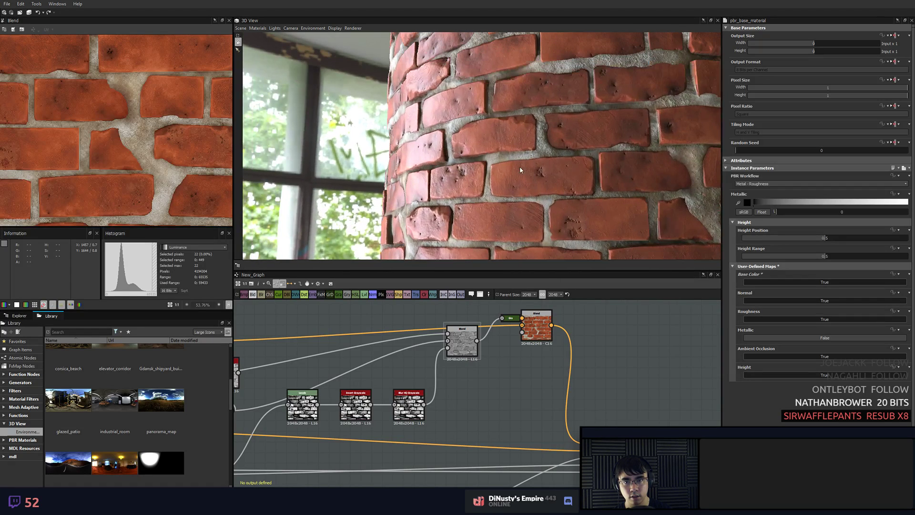
- Move the roughness Blend and its two Uniform Color nodes closer to the ambient occlusion node
{"action": "scroll", "coordinate": [527, 417], "scroll_direction": "down", "scroll_amount": 3}
{"action": "middle_click_drag", "start_coordinate": [532, 425], "coordinate": [591, 347]}
{"action": "middle_click_drag", "start_coordinate": [565, 406], "coordinate": [603, 426]}
{"action": "left_click_drag", "start_coordinate": [511, 474], "coordinate": [664, 400]}
{"action": "scroll", "coordinate": [664, 400], "scroll_direction": "up", "scroll_amount": 2}
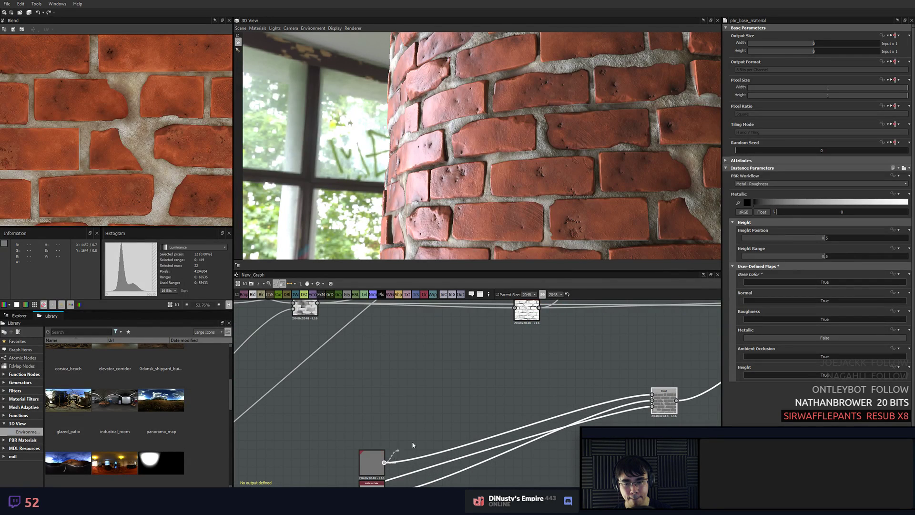
{"action": "left_click", "coordinate": [481, 402]}
{"action": "left_click_drag", "start_coordinate": [371, 465], "coordinate": [486, 349]}
{"action": "middle_click_drag", "start_coordinate": [360, 493], "coordinate": [365, 472]}
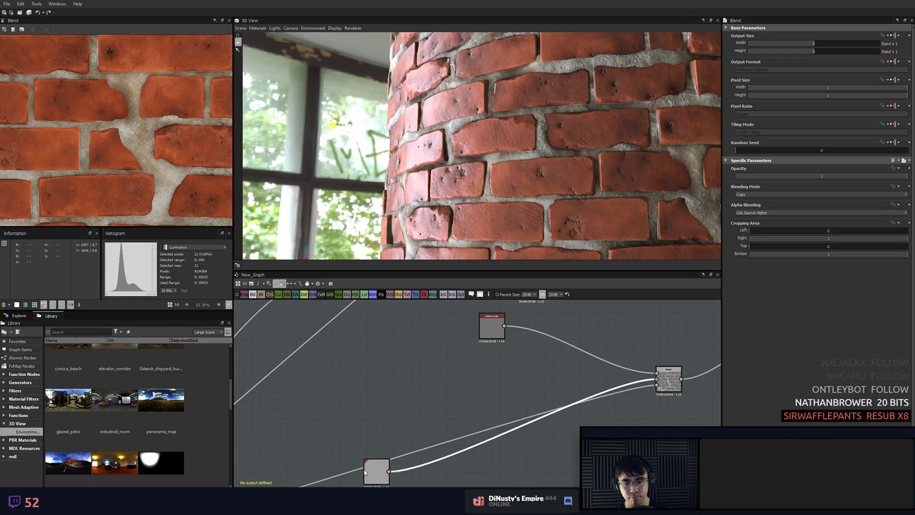
{"action": "left_click_drag", "start_coordinate": [367, 472], "coordinate": [494, 389]}
{"action": "middle_click_drag", "start_coordinate": [546, 341], "coordinate": [524, 425]}
{"action": "scroll", "coordinate": [523, 425], "scroll_direction": "up", "scroll_amount": 1}
- Examine the ambient occlusion output and the final height Blend as possible sources for roughness variation
{"action": "left_click", "coordinate": [501, 356]}
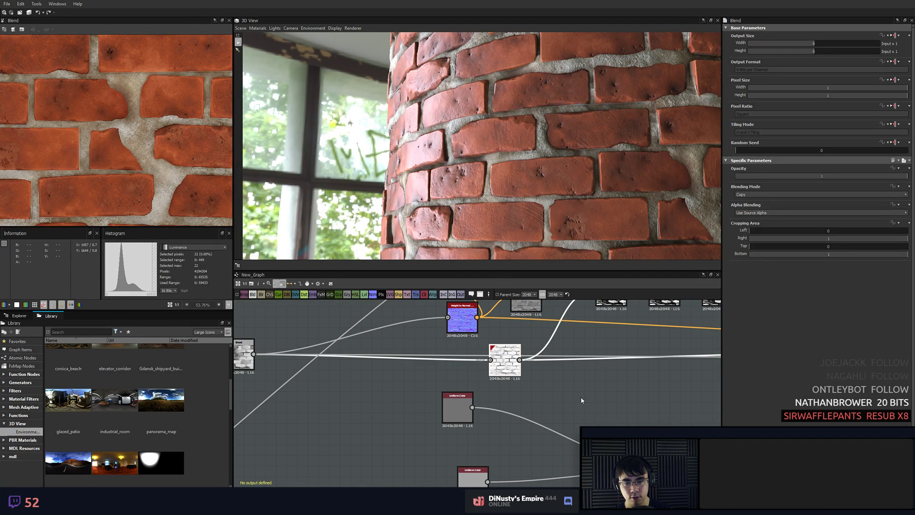
{"action": "scroll", "coordinate": [582, 400], "scroll_direction": "down", "scroll_amount": 2}
{"action": "middle_click_drag", "start_coordinate": [582, 401], "coordinate": [687, 433]}
{"action": "left_click", "coordinate": [531, 416]}
{"action": "middle_click_drag", "start_coordinate": [530, 417], "coordinate": [475, 399]}
{"action": "middle_click_drag", "start_coordinate": [664, 394], "coordinate": [600, 371]}
{"action": "middle_click_drag", "start_coordinate": [499, 388], "coordinate": [625, 435]}
{"action": "scroll", "coordinate": [443, 346], "scroll_direction": "up", "scroll_amount": 1}
{"action": "scroll", "coordinate": [503, 379], "scroll_direction": "up", "scroll_amount": 1}
{"action": "scroll", "coordinate": [539, 367], "scroll_direction": "down", "scroll_amount": 2}
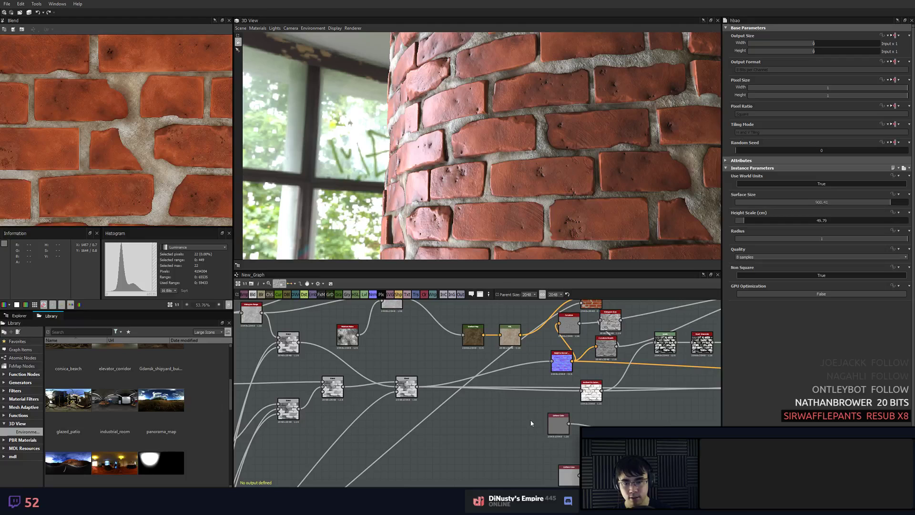
{"action": "double_click", "coordinate": [590, 393]}
{"action": "middle_click_drag", "start_coordinate": [570, 392], "coordinate": [486, 382]}
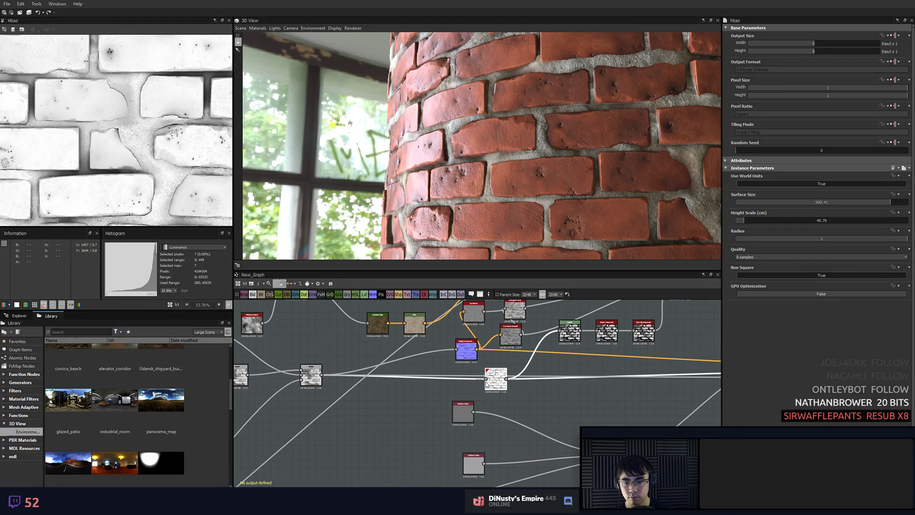
{"action": "double_click", "coordinate": [305, 376]}
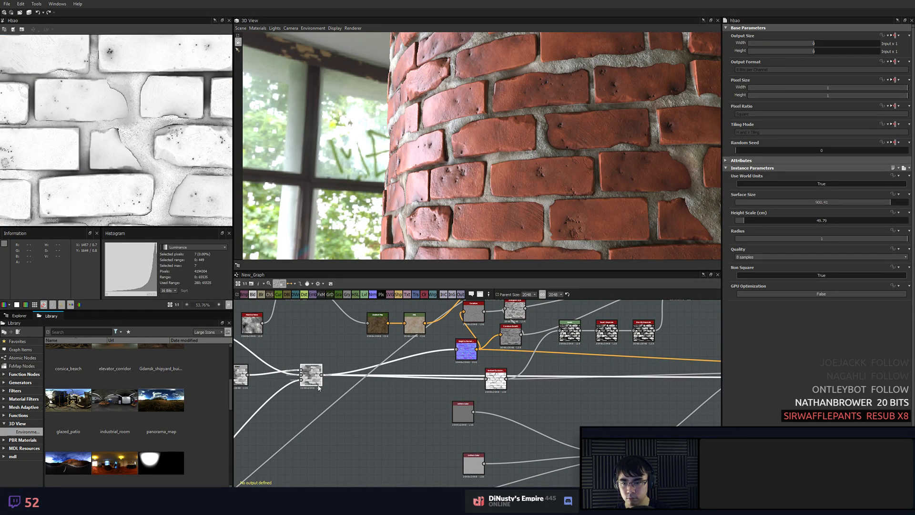
{"action": "middle_click_drag", "start_coordinate": [319, 384], "coordinate": [391, 355]}
{"action": "left_click", "coordinate": [455, 423]}
{"action": "key", "text": "space"}
{"action": "type", "text": "ble"}
{"action": "key", "text": "Return"}
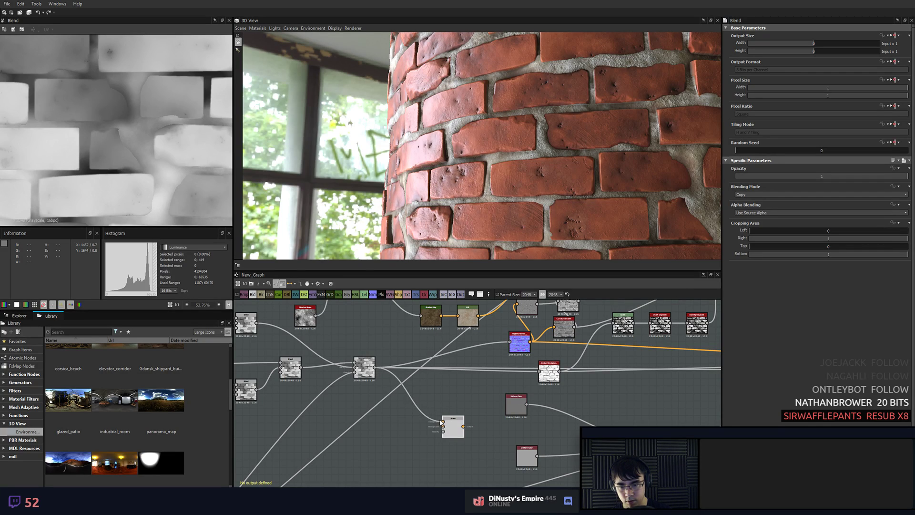
{"action": "left_click_drag", "start_coordinate": [441, 422], "coordinate": [450, 418]}
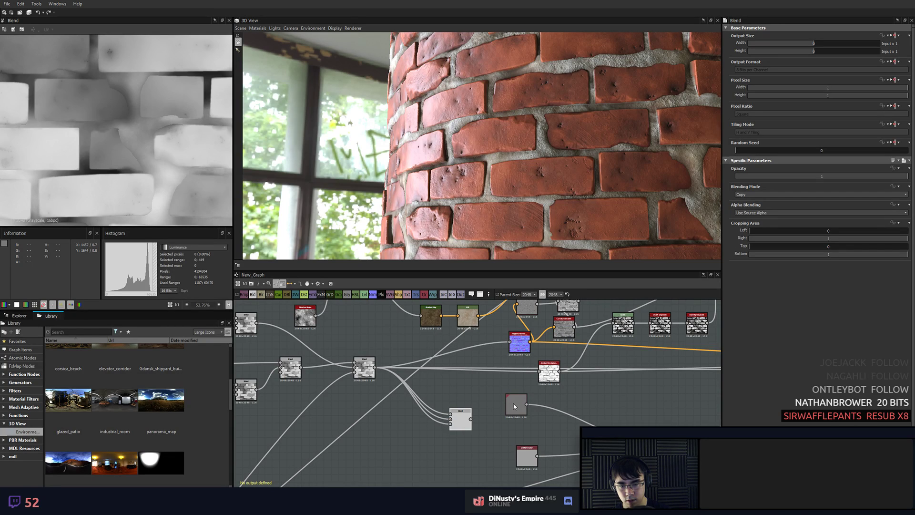
{"action": "left_click_drag", "start_coordinate": [443, 415], "coordinate": [450, 415]}
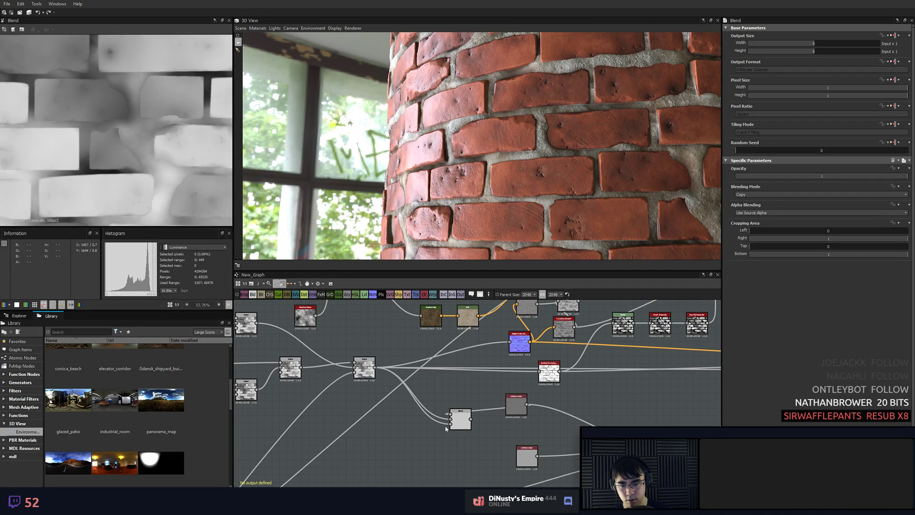
{"action": "left_click_drag", "start_coordinate": [454, 425], "coordinate": [438, 432]}
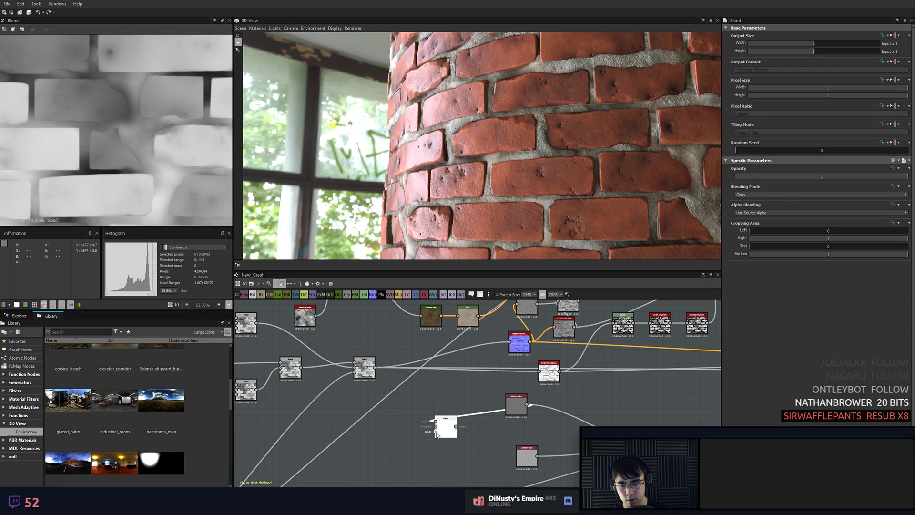
{"action": "left_click_drag", "start_coordinate": [443, 429], "coordinate": [458, 414]}
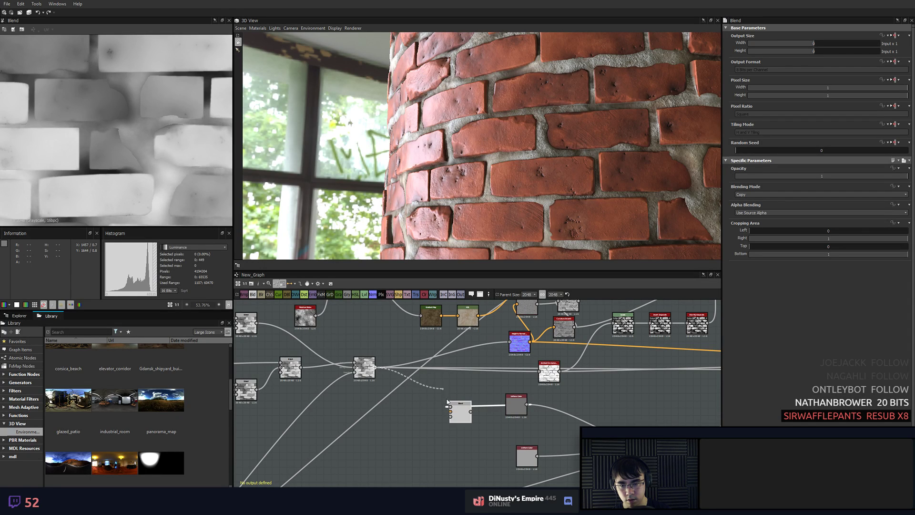
{"action": "mouse_move", "coordinate": [516, 405]}
{"action": "left_mouse_down"}
{"action": "mouse_move", "coordinate": [490, 390]}
{"action": "mouse_move", "coordinate": [501, 421]}
{"action": "mouse_move", "coordinate": [520, 421]}
{"action": "left_mouse_up"}
{"action": "left_click_drag", "start_coordinate": [490, 392], "coordinate": [482, 391]}
{"action": "scroll", "coordinate": [504, 436], "scroll_direction": "up", "scroll_amount": 2}
{"action": "middle_click_drag", "start_coordinate": [452, 423], "coordinate": [506, 422]}
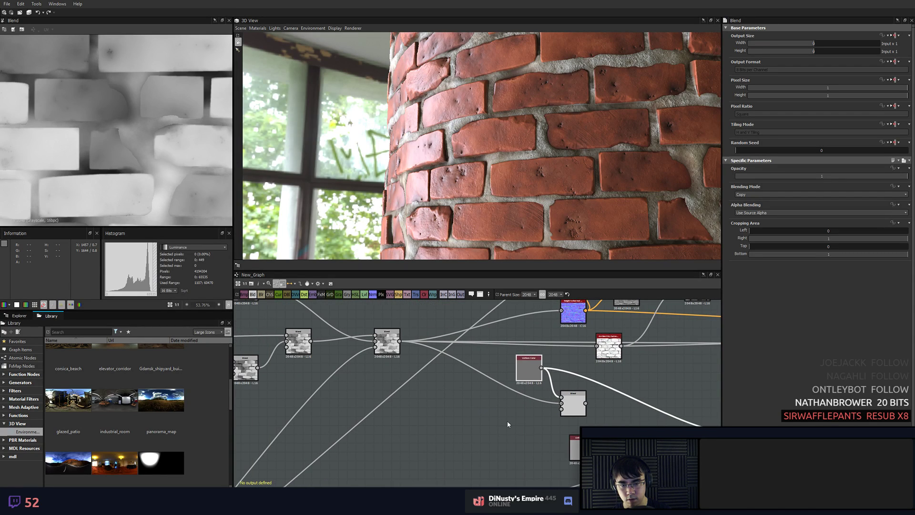
{"action": "left_click", "coordinate": [507, 423]}
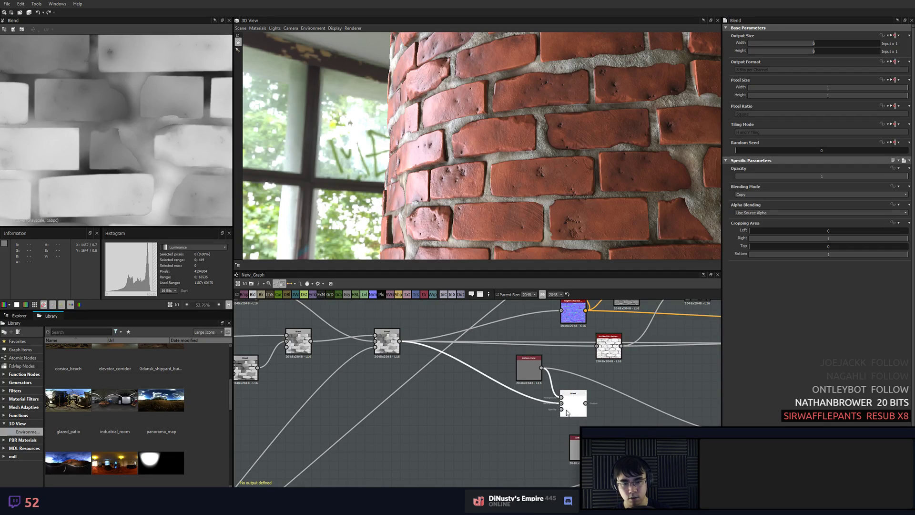
{"action": "key", "text": "Delete"}
- Delete the darker Uniform Color node feeding the roughness Blend's foreground
{"action": "left_click", "coordinate": [528, 375]}
{"action": "key", "text": "Delete"}
{"action": "key", "text": "space"}
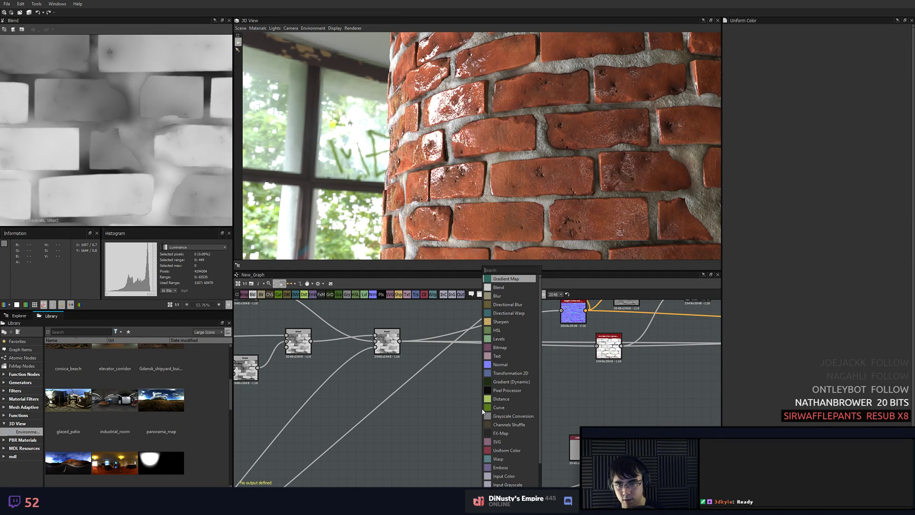
{"action": "type", "text": "level"}
{"action": "key", "text": "Down"}
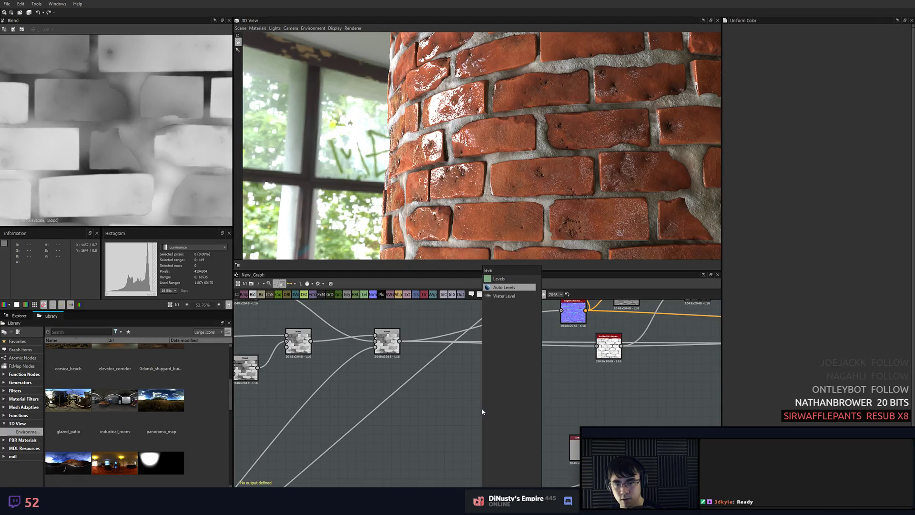
{"action": "key", "text": "Return"}
{"action": "left_click_drag", "start_coordinate": [512, 405], "coordinate": [547, 392]}
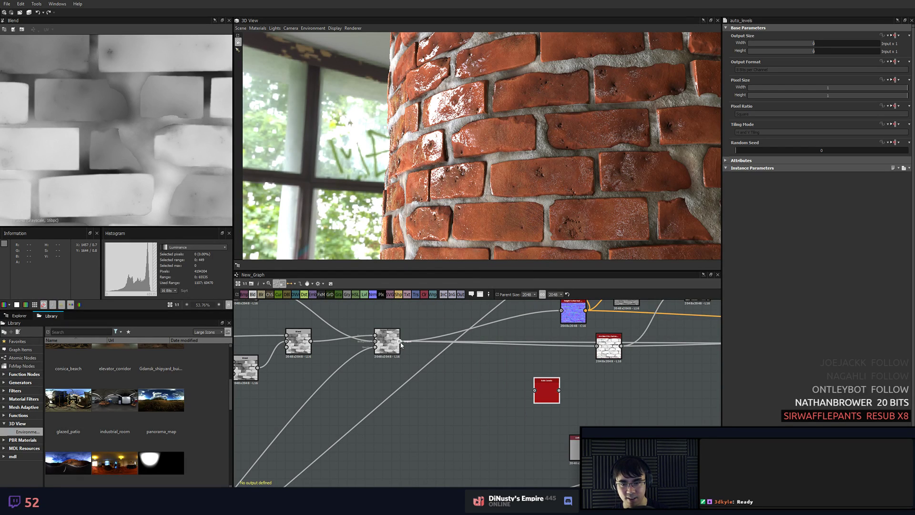
{"action": "middle_click_drag", "start_coordinate": [545, 387], "coordinate": [422, 389]}
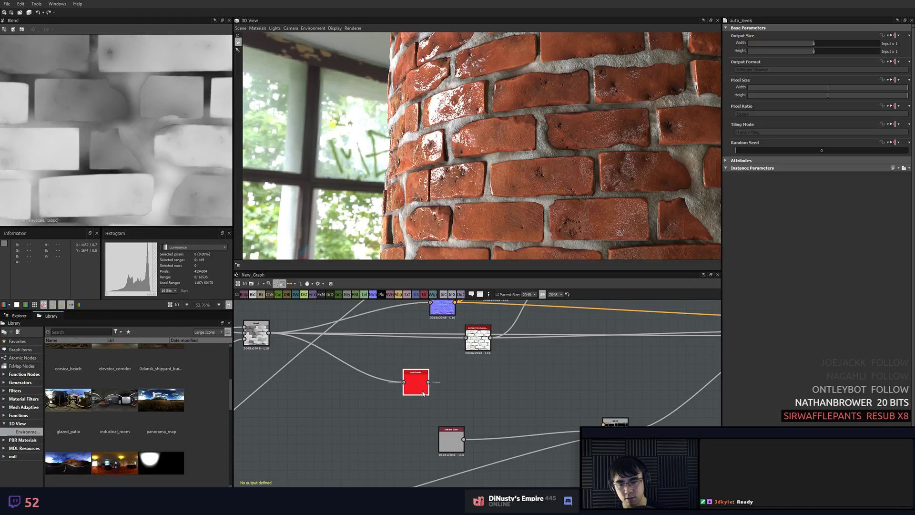
{"action": "key", "text": "Delete"}
- Add a Histogram Range node fed by the final height Blend and connect it to the roughness Blend's foreground
{"action": "key", "text": "space"}
{"action": "type", "text": "hist"}
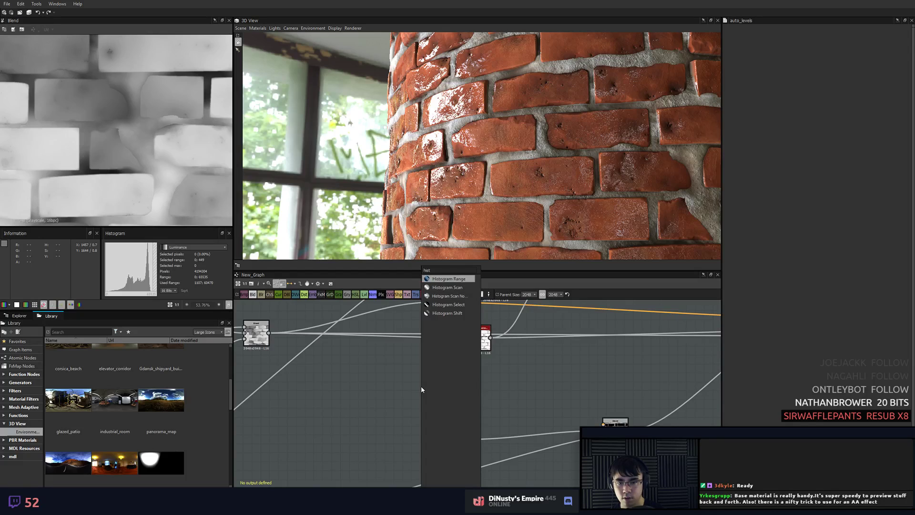
{"action": "key", "text": "Return"}
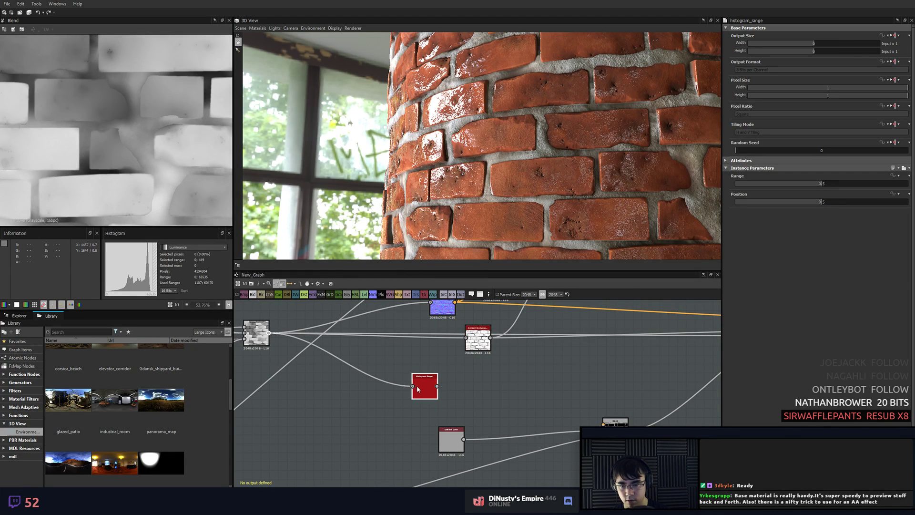
{"action": "double_click", "coordinate": [418, 389]}
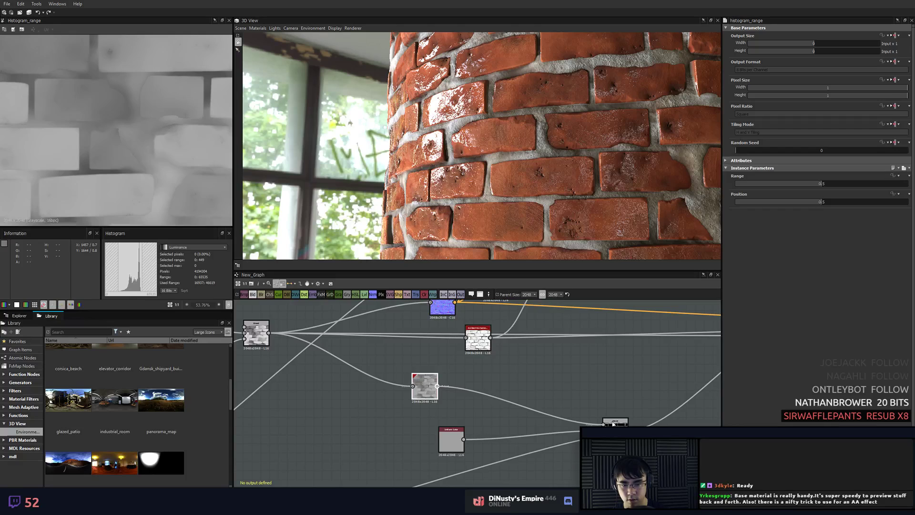
{"action": "left_click", "coordinate": [584, 383]}
- Duplicate the Histogram Range node with its height input connection near the remaining Uniform Color
{"action": "middle_click_drag", "start_coordinate": [466, 370], "coordinate": [458, 362]}
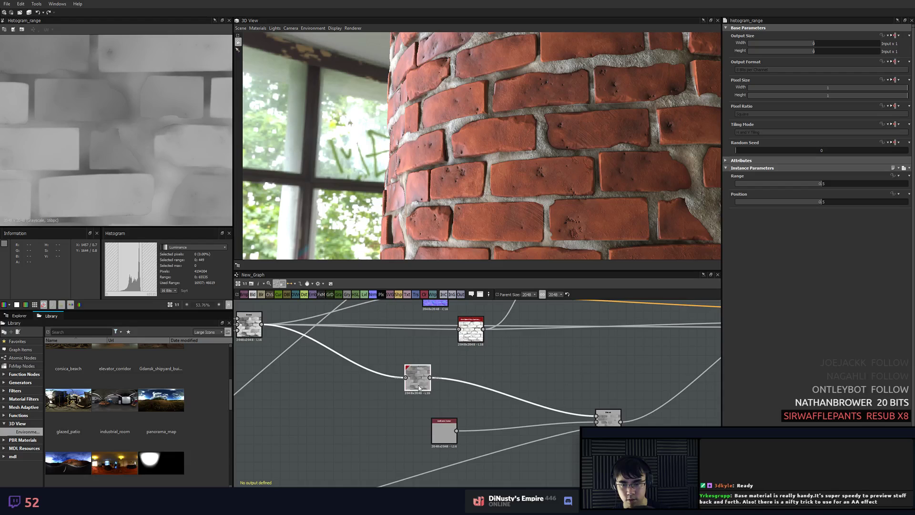
{"action": "key", "text": "ctrl+v"}
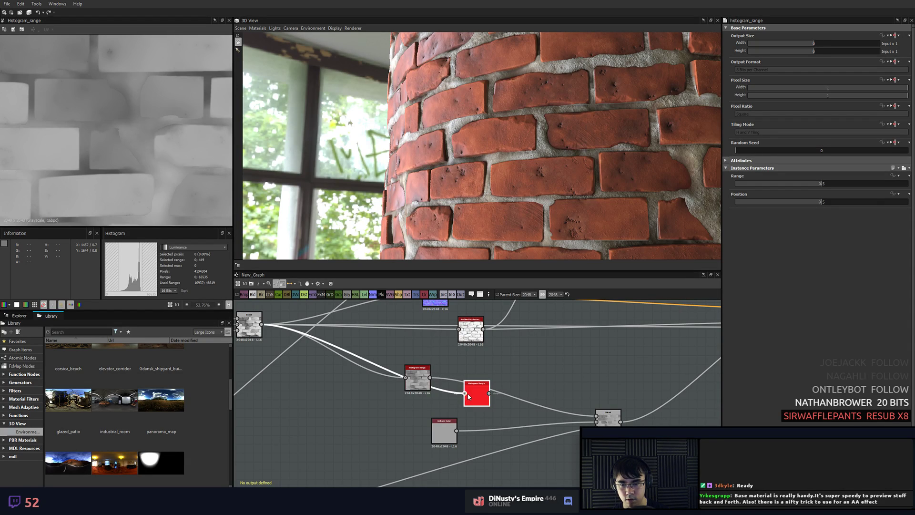
- Replace the Uniform Color node feeding the roughness Blend with the second Histogram Range node, placed below the first one
{"action": "left_click_drag", "start_coordinate": [477, 392], "coordinate": [411, 435]}
{"action": "left_click_drag", "start_coordinate": [591, 428], "coordinate": [596, 422]}
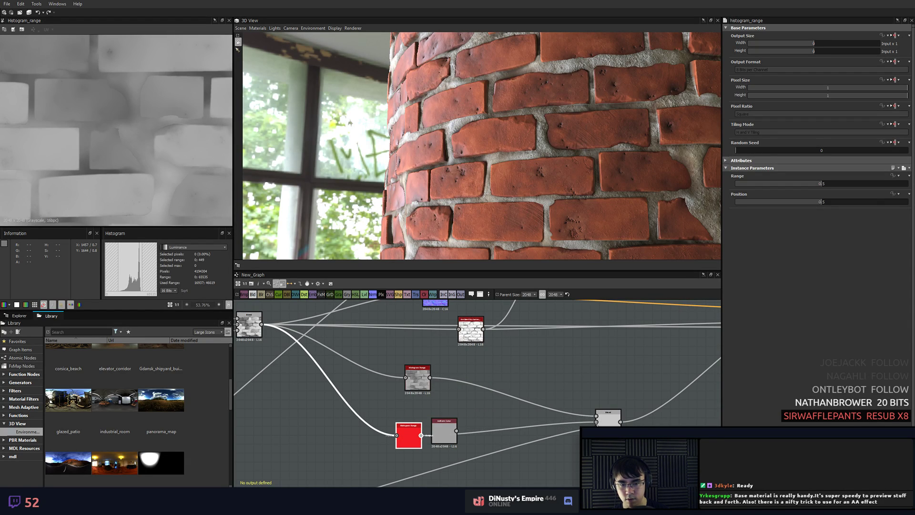
{"action": "left_click", "coordinate": [457, 444]}
{"action": "key", "text": "Delete"}
{"action": "left_click_drag", "start_coordinate": [406, 444], "coordinate": [423, 431]}
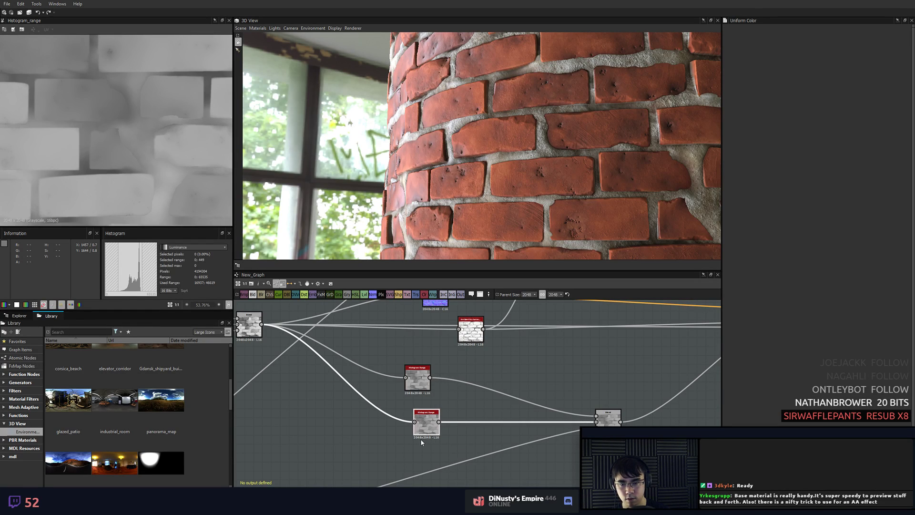
- Set the lower Histogram Range node's Position to 0.44 and preview the Blend node
{"action": "left_click", "coordinate": [425, 428]}
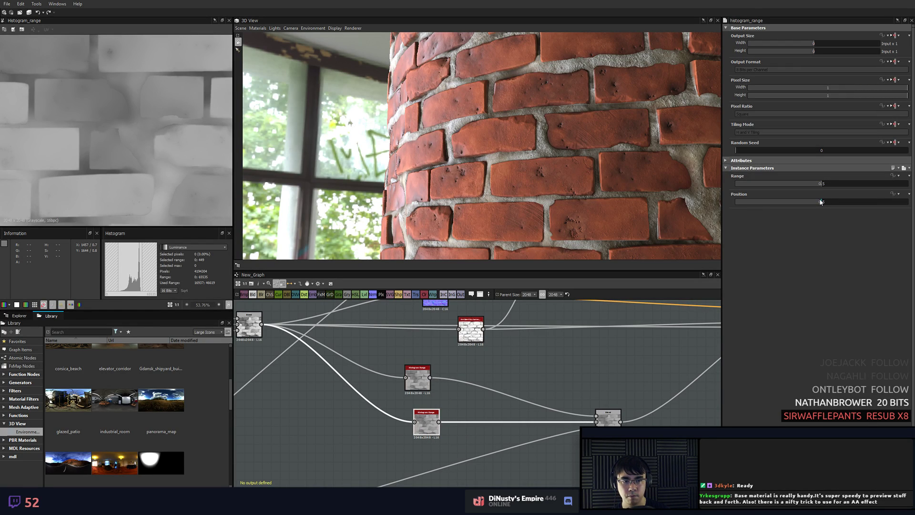
{"action": "left_click_drag", "start_coordinate": [822, 203], "coordinate": [812, 203]}
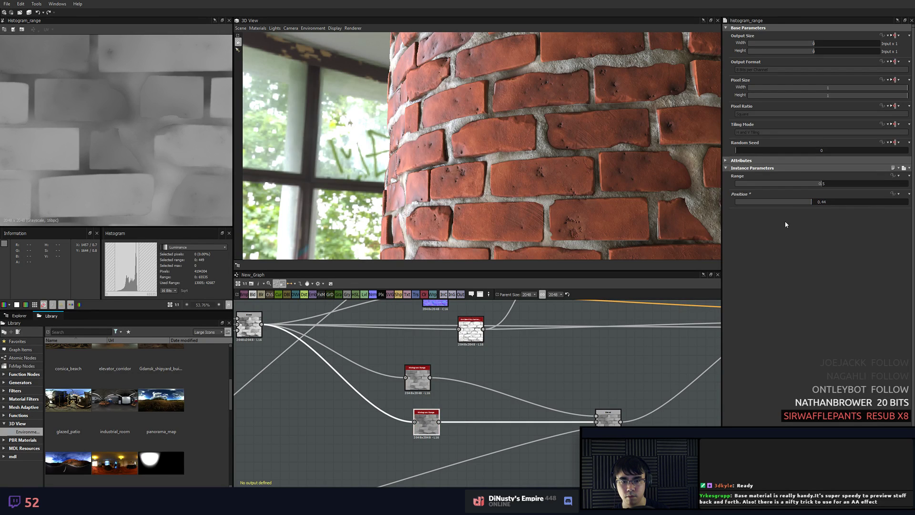
{"action": "left_click", "coordinate": [611, 417]}
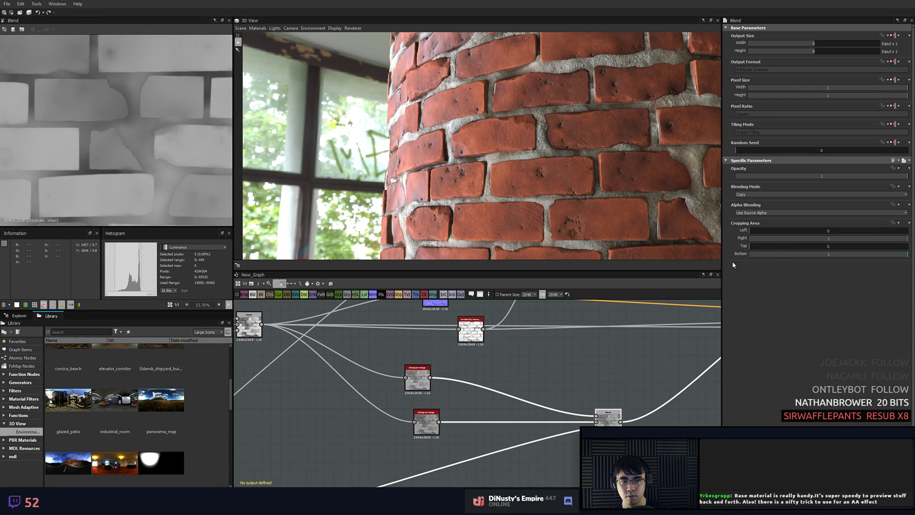
- Try a grayscale Gradient Map node driven by the beige HSL node, and delete it
{"action": "middle_click_drag", "start_coordinate": [507, 381], "coordinate": [626, 377]}
{"action": "scroll", "coordinate": [627, 377], "scroll_direction": "down", "scroll_amount": 1}
{"action": "middle_click_drag", "start_coordinate": [528, 361], "coordinate": [574, 401]}
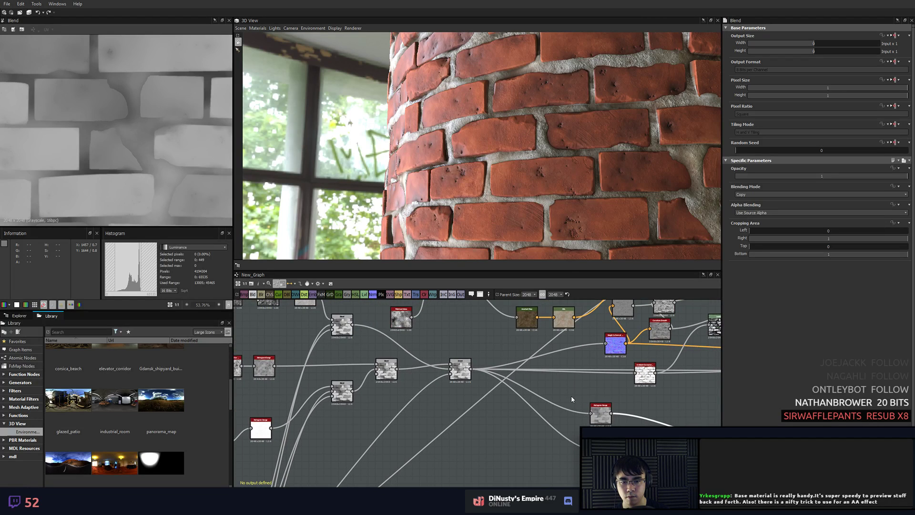
{"action": "scroll", "coordinate": [571, 378], "scroll_direction": "down", "scroll_amount": 1}
{"action": "middle_click_drag", "start_coordinate": [567, 351], "coordinate": [481, 359]}
{"action": "scroll", "coordinate": [488, 350], "scroll_direction": "down", "scroll_amount": 1}
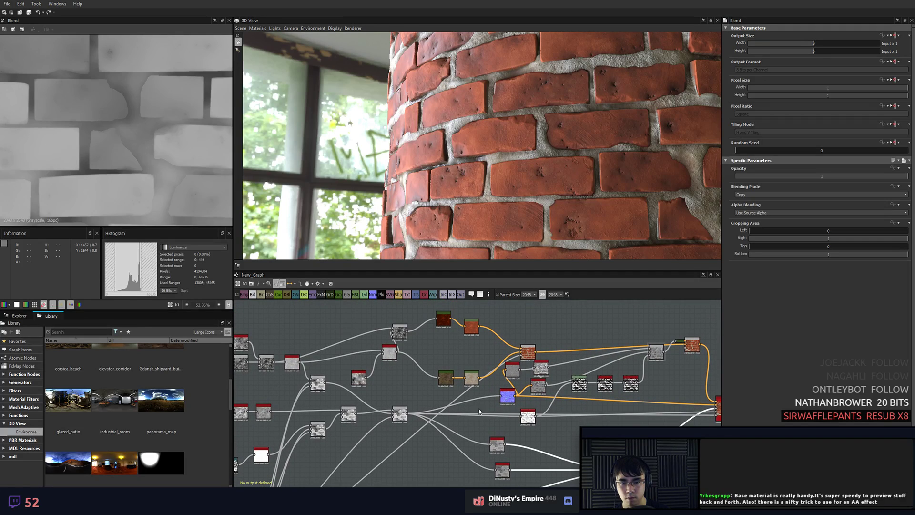
{"action": "key", "text": "space"}
{"action": "type", "text": "gra"}
{"action": "key", "text": "Return"}
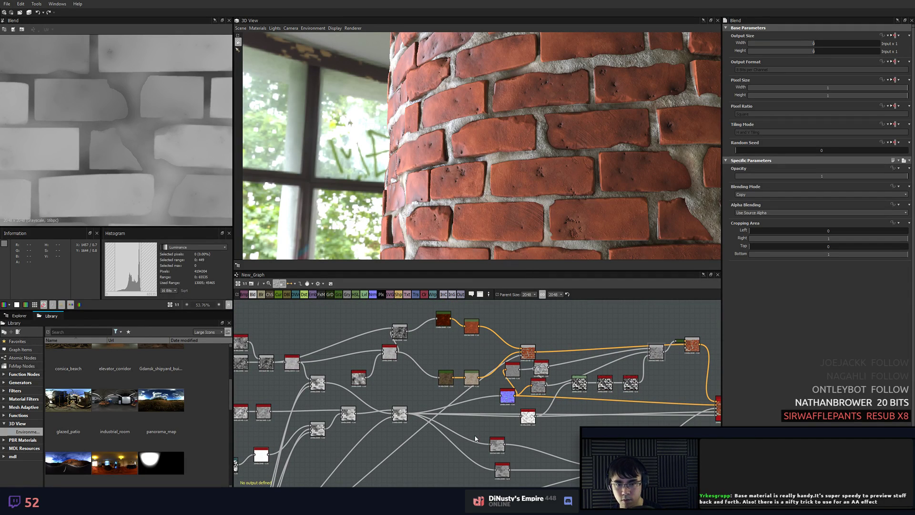
{"action": "left_click_drag", "start_coordinate": [476, 436], "coordinate": [474, 420]}
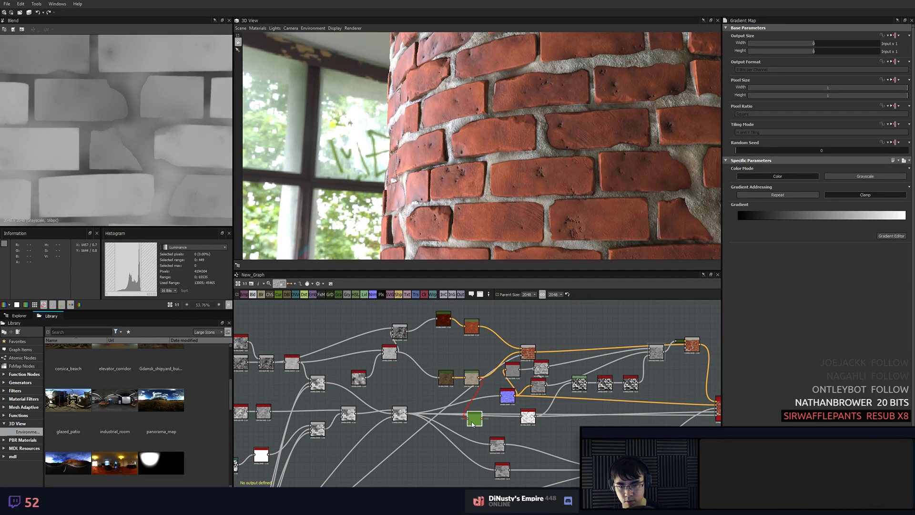
{"action": "double_click", "coordinate": [476, 424]}
{"action": "left_click", "coordinate": [863, 176]}
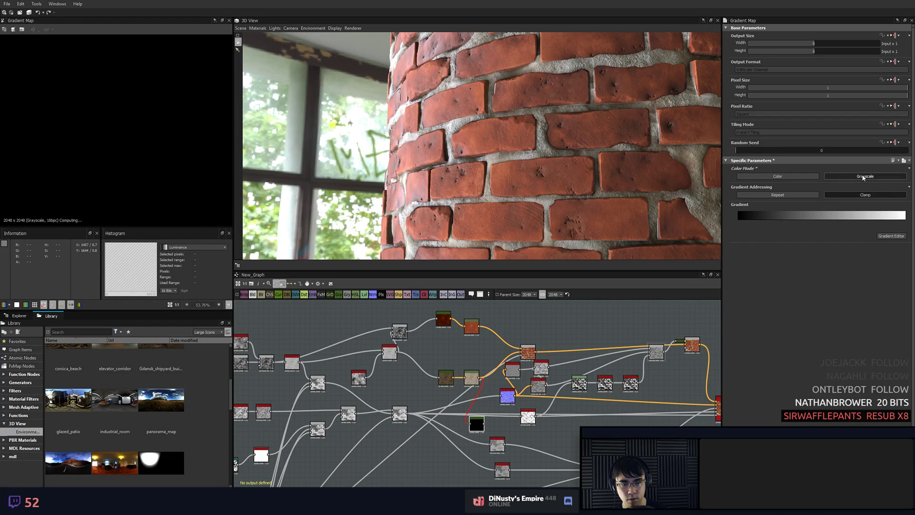
{"action": "key", "text": "Delete"}
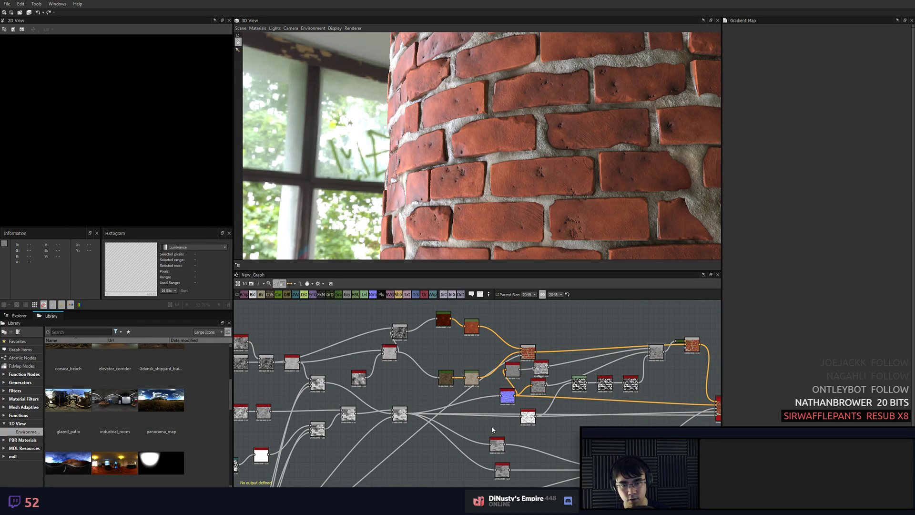
- Try a second HSL node fed by the brown Gradient Map, remove it, and preview that Gradient Map
{"action": "double_click", "coordinate": [471, 378]}
{"action": "key", "text": "ctrl+z"}
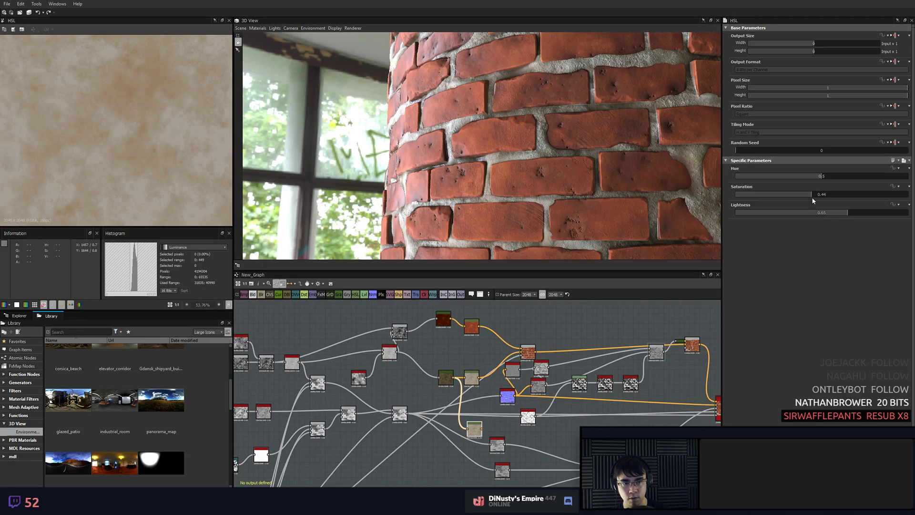
{"action": "key", "text": "Delete"}
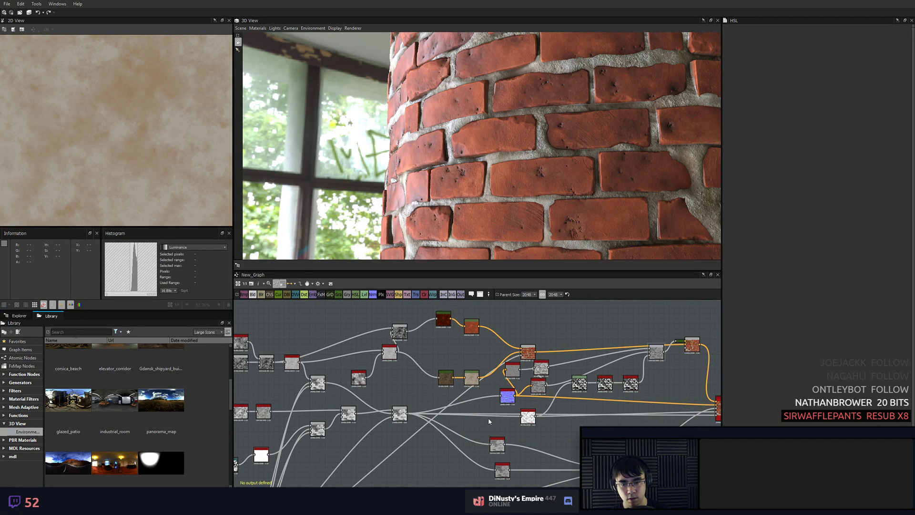
{"action": "double_click", "coordinate": [448, 384]}
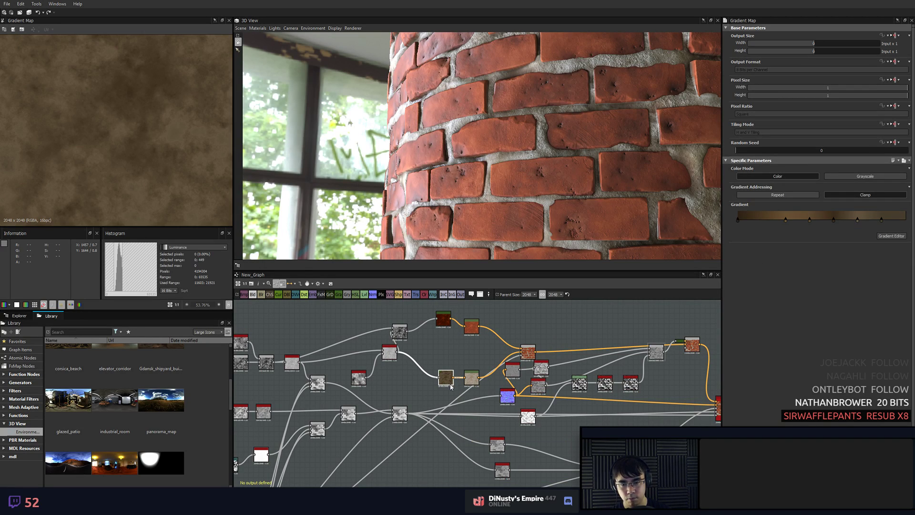
- Reposition the Normal node and the white brick-map node below it to untangle their connections
{"action": "scroll", "coordinate": [484, 434], "scroll_direction": "down", "scroll_amount": 1}
{"action": "middle_click_drag", "start_coordinate": [484, 434], "coordinate": [432, 448]}
{"action": "scroll", "coordinate": [446, 412], "scroll_direction": "down", "scroll_amount": 1}
{"action": "scroll", "coordinate": [501, 383], "scroll_direction": "up", "scroll_amount": 1}
{"action": "left_click_drag", "start_coordinate": [654, 341], "coordinate": [387, 419]}
{"action": "left_click_drag", "start_coordinate": [383, 410], "coordinate": [395, 371]}
{"action": "left_click", "coordinate": [463, 428]}
{"action": "left_click_drag", "start_coordinate": [433, 432], "coordinate": [461, 414]}
{"action": "left_click", "coordinate": [447, 437]}
- Preview the beige HSL node and shift the Normal node slightly lower in the graph
{"action": "middle_click_drag", "start_coordinate": [457, 455], "coordinate": [473, 372]}
{"action": "scroll", "coordinate": [509, 372], "scroll_direction": "up", "scroll_amount": 1}
{"action": "middle_click_drag", "start_coordinate": [521, 395], "coordinate": [528, 405]}
{"action": "scroll", "coordinate": [501, 415], "scroll_direction": "up", "scroll_amount": 5}
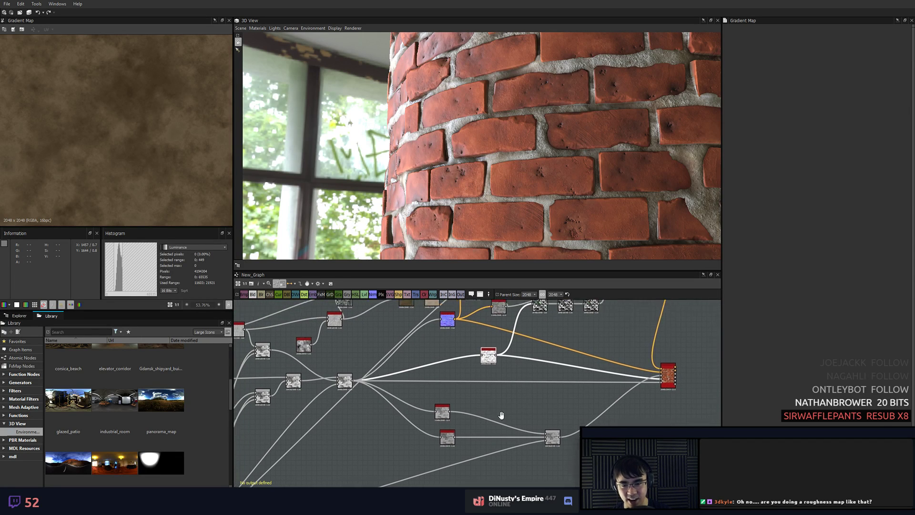
{"action": "left_click", "coordinate": [475, 380]}
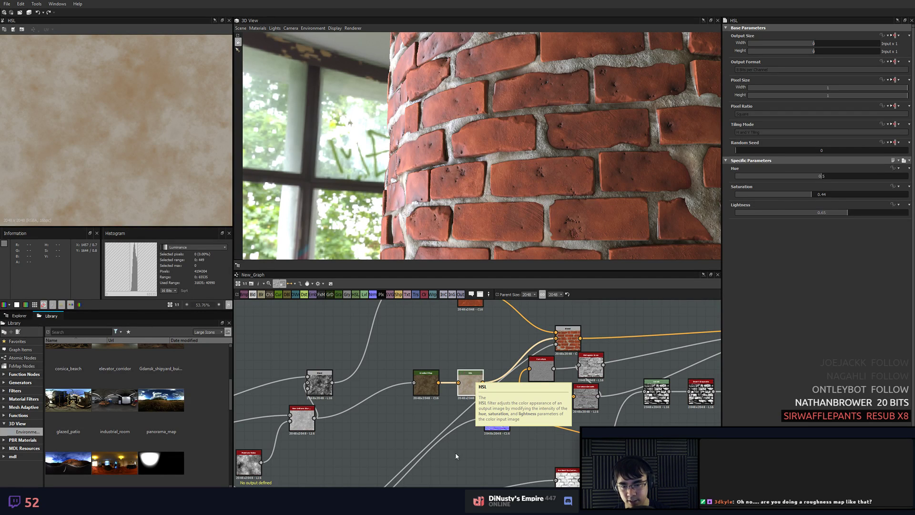
{"action": "scroll", "coordinate": [456, 455], "scroll_direction": "down", "scroll_amount": 3}
{"action": "left_click_drag", "start_coordinate": [443, 410], "coordinate": [442, 427]}
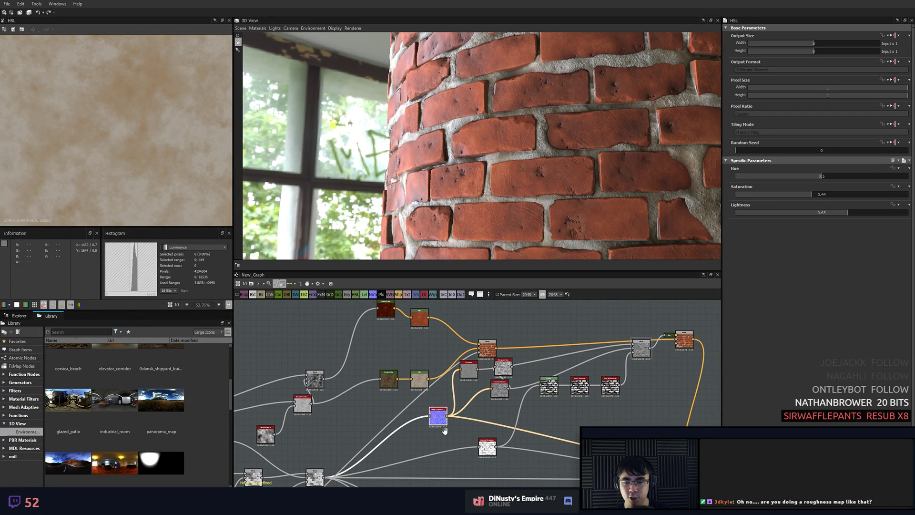
- Delete both Histogram Range nodes feeding the roughness Blend node
{"action": "scroll", "coordinate": [452, 162], "scroll_direction": "down", "scroll_amount": 4}
{"action": "left_click_drag", "start_coordinate": [455, 157], "coordinate": [500, 112]}
{"action": "middle_click_drag", "start_coordinate": [500, 112], "coordinate": [467, 207]}
{"action": "left_click_drag", "start_coordinate": [468, 210], "coordinate": [428, 210]}
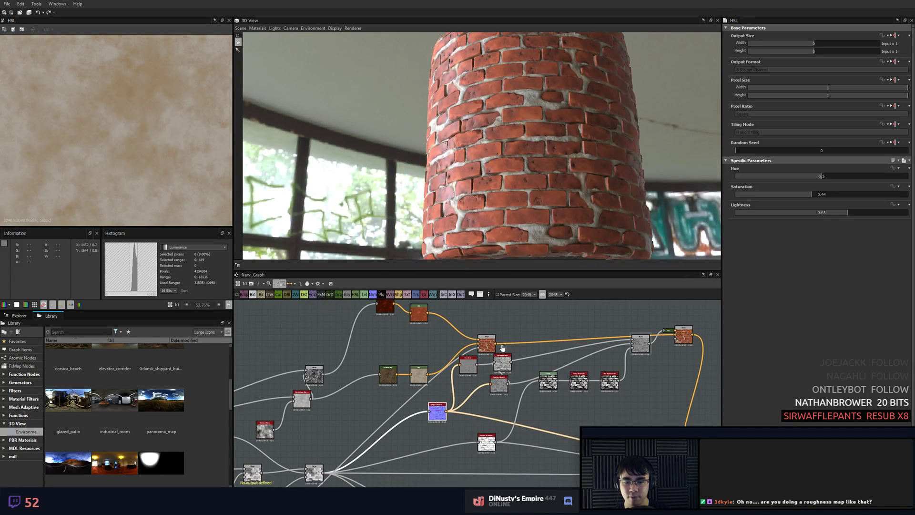
{"action": "scroll", "coordinate": [372, 395], "scroll_direction": "up", "scroll_amount": 5}
{"action": "left_click", "coordinate": [370, 396]}
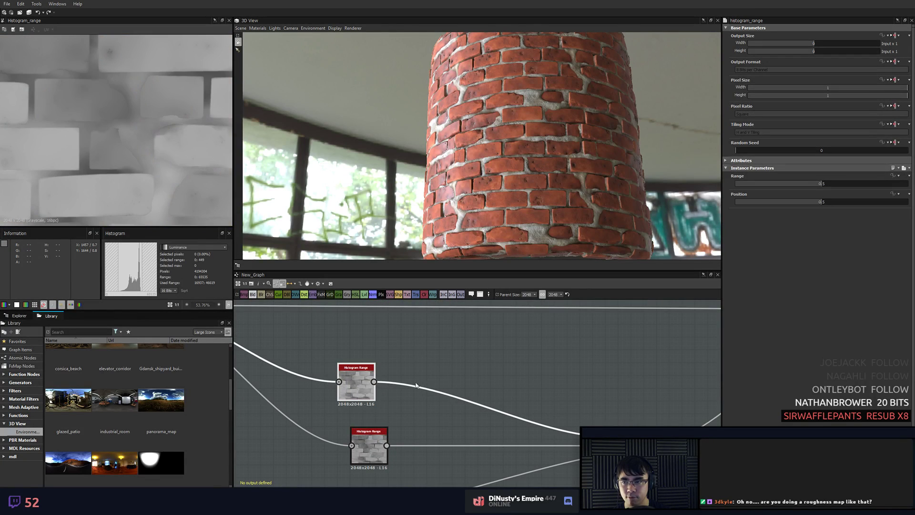
{"action": "scroll", "coordinate": [549, 355], "scroll_direction": "down", "scroll_amount": 4}
{"action": "left_click_drag", "start_coordinate": [468, 343], "coordinate": [443, 405]}
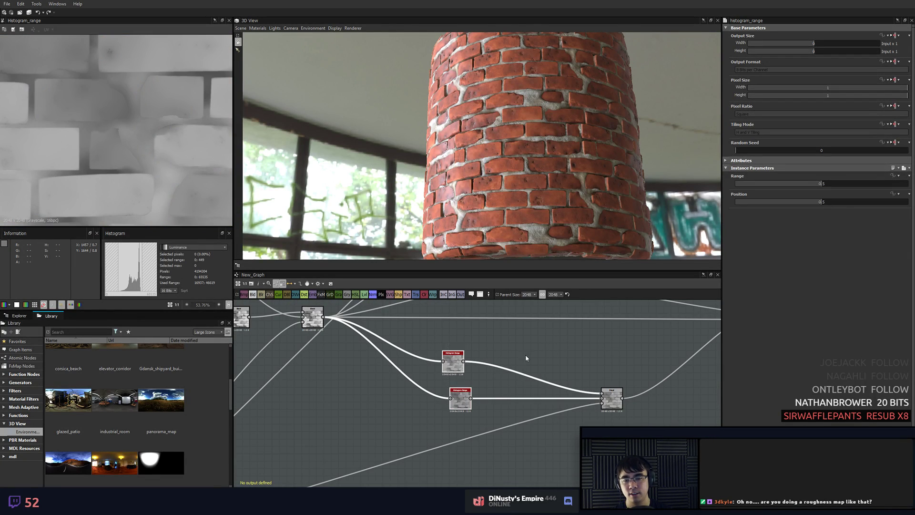
{"action": "key", "text": "Delete"}
{"action": "key", "text": "space"}
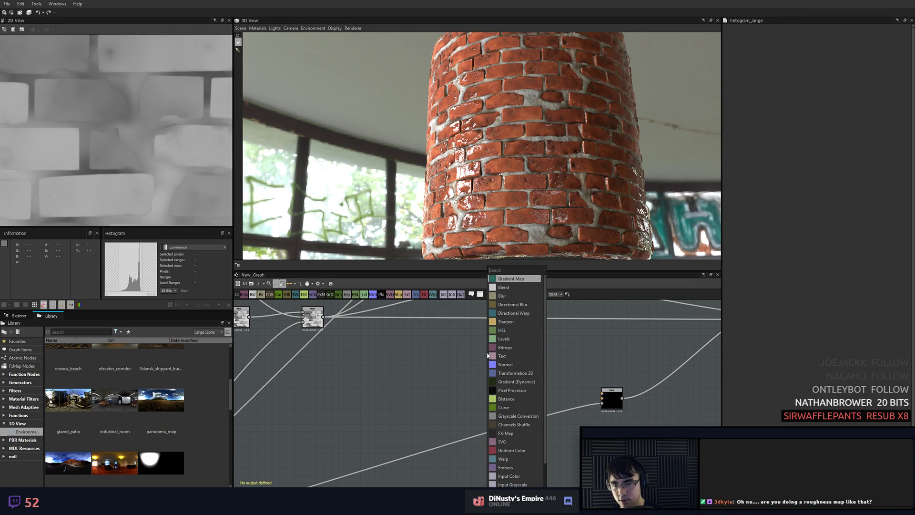
{"action": "left_click", "coordinate": [451, 363]}
- Examine the white Histogram Range node and the Directional Warp node that feeds it as possible roughness sources
{"action": "scroll", "coordinate": [451, 363], "scroll_direction": "up", "scroll_amount": 1}
{"action": "middle_click_drag", "start_coordinate": [503, 376], "coordinate": [635, 390]}
{"action": "scroll", "coordinate": [636, 390], "scroll_direction": "down", "scroll_amount": 3}
{"action": "scroll", "coordinate": [482, 409], "scroll_direction": "up", "scroll_amount": 4}
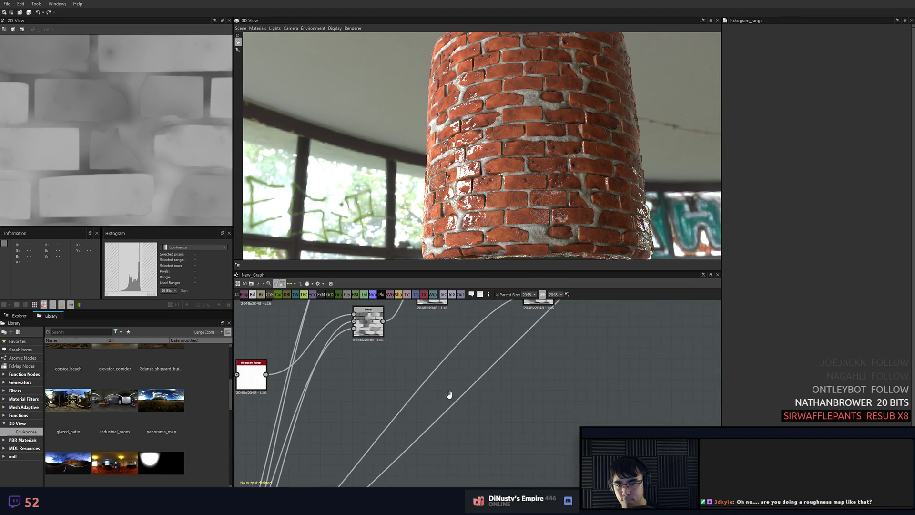
{"action": "middle_click_drag", "start_coordinate": [449, 396], "coordinate": [577, 424]}
{"action": "scroll", "coordinate": [577, 424], "scroll_direction": "down", "scroll_amount": 2}
{"action": "double_click", "coordinate": [439, 417]}
{"action": "scroll", "coordinate": [451, 432], "scroll_direction": "down", "scroll_amount": 2}
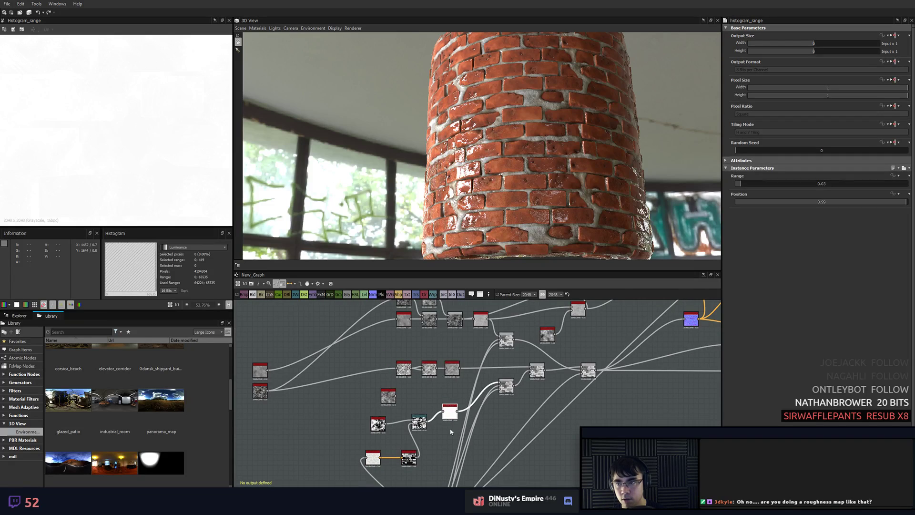
{"action": "double_click", "coordinate": [419, 422]}
{"action": "scroll", "coordinate": [456, 420], "scroll_direction": "down", "scroll_amount": 2}
{"action": "scroll", "coordinate": [470, 428], "scroll_direction": "up", "scroll_amount": 2}
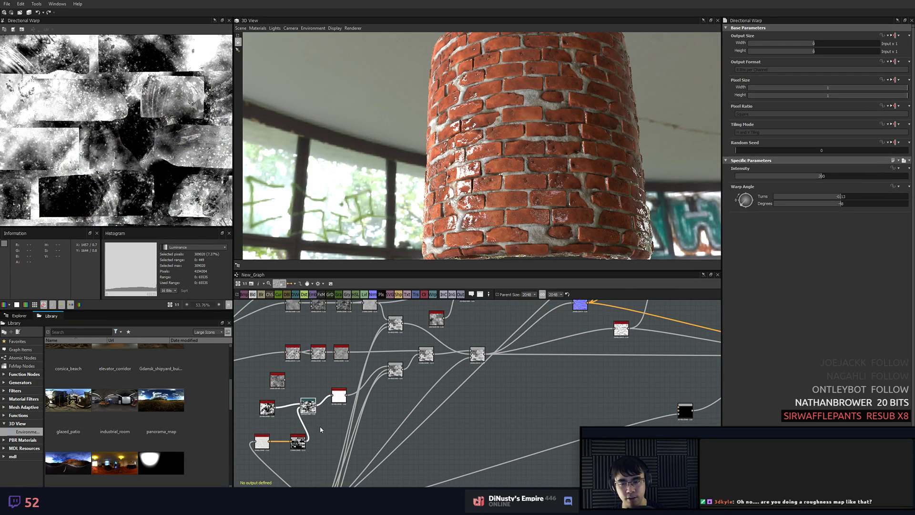
- Add a Histogram Range node, feed it from the Directional Warp output, and preview it
{"action": "key", "text": "space"}
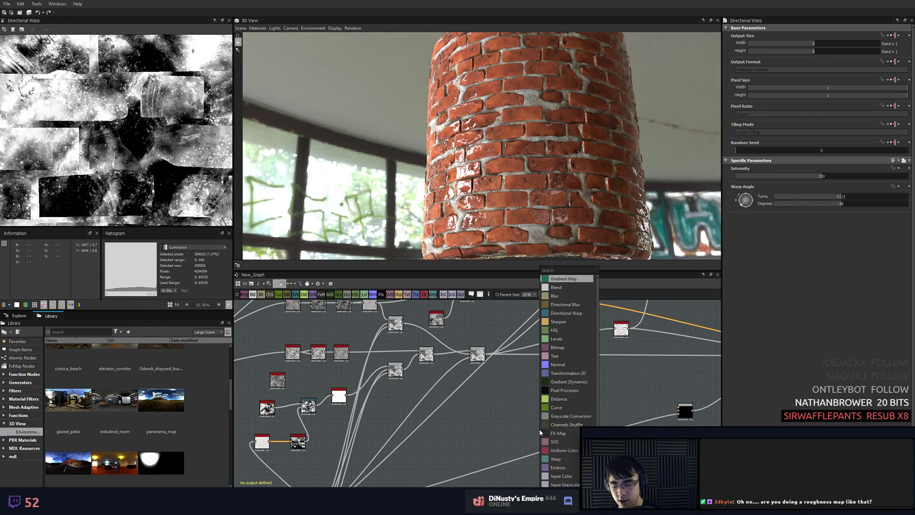
{"action": "type", "text": "histra"}
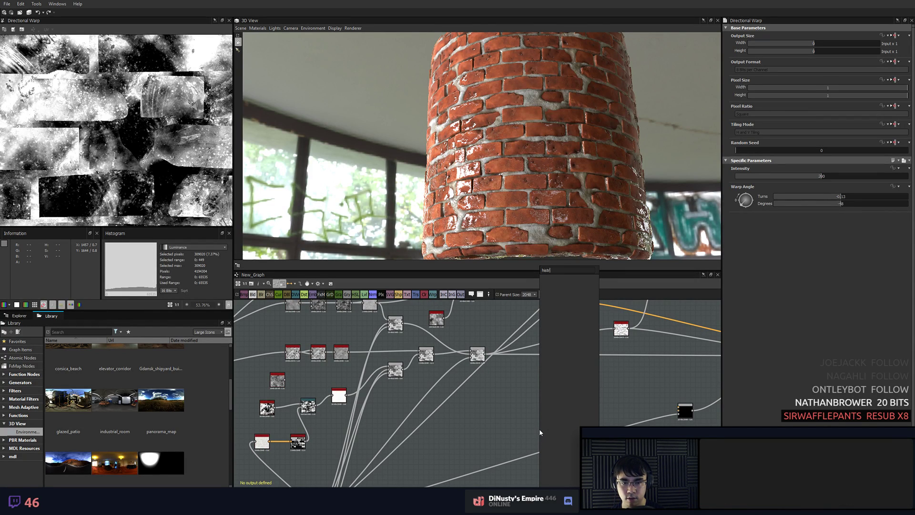
{"action": "key", "text": "Return"}
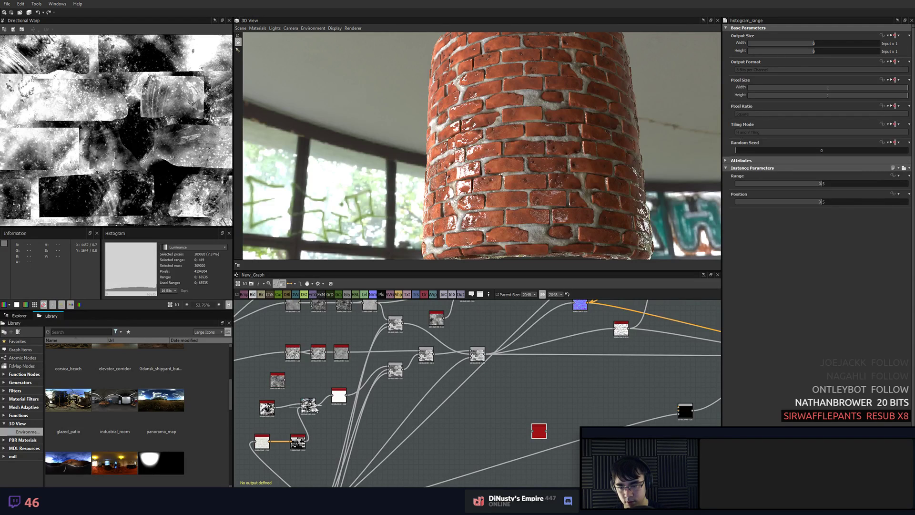
{"action": "left_click_drag", "start_coordinate": [316, 409], "coordinate": [588, 393]}
{"action": "double_click", "coordinate": [588, 393]}
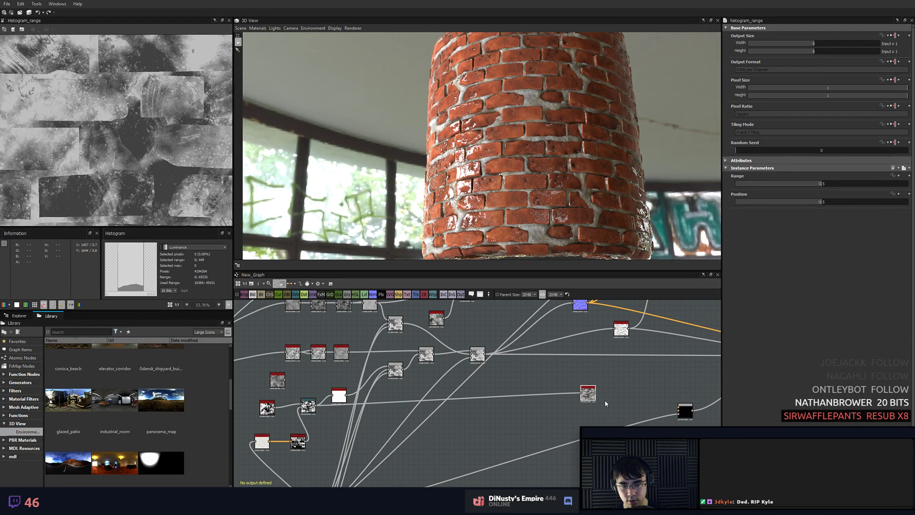
- Connect the new Histogram Range to the roughness Blend's foreground input and set its Position to 0.23
{"action": "scroll", "coordinate": [631, 404], "scroll_direction": "up", "scroll_amount": 3}
{"action": "middle_click_drag", "start_coordinate": [631, 403], "coordinate": [445, 412]}
{"action": "scroll", "coordinate": [448, 413], "scroll_direction": "down", "scroll_amount": 1}
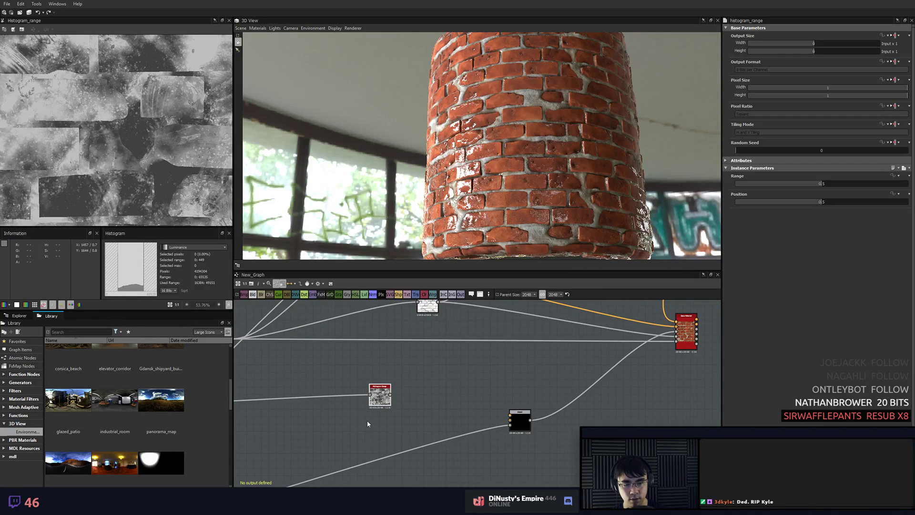
{"action": "left_click_drag", "start_coordinate": [379, 398], "coordinate": [424, 393]}
{"action": "middle_click_drag", "start_coordinate": [499, 399], "coordinate": [443, 386]}
{"action": "scroll", "coordinate": [430, 393], "scroll_direction": "down", "scroll_amount": 1}
{"action": "scroll", "coordinate": [443, 386], "scroll_direction": "up", "scroll_amount": 2}
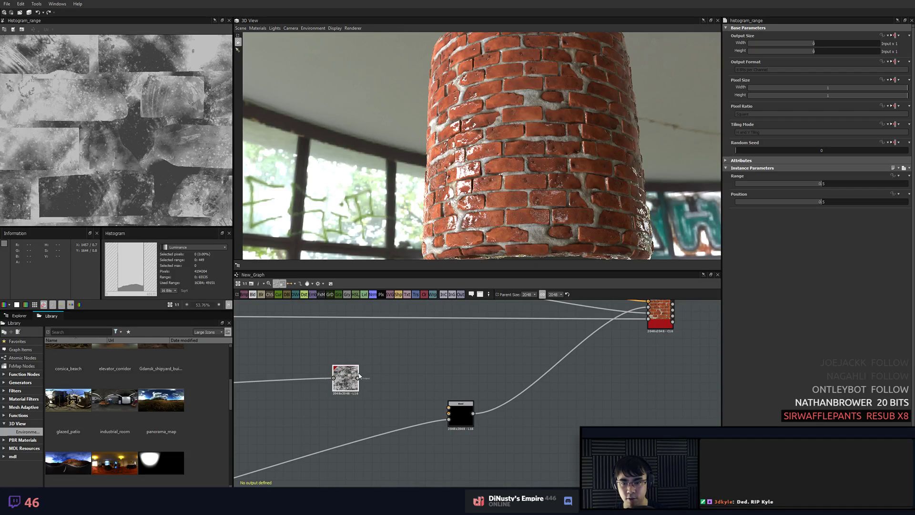
{"action": "left_click_drag", "start_coordinate": [447, 406], "coordinate": [451, 406]}
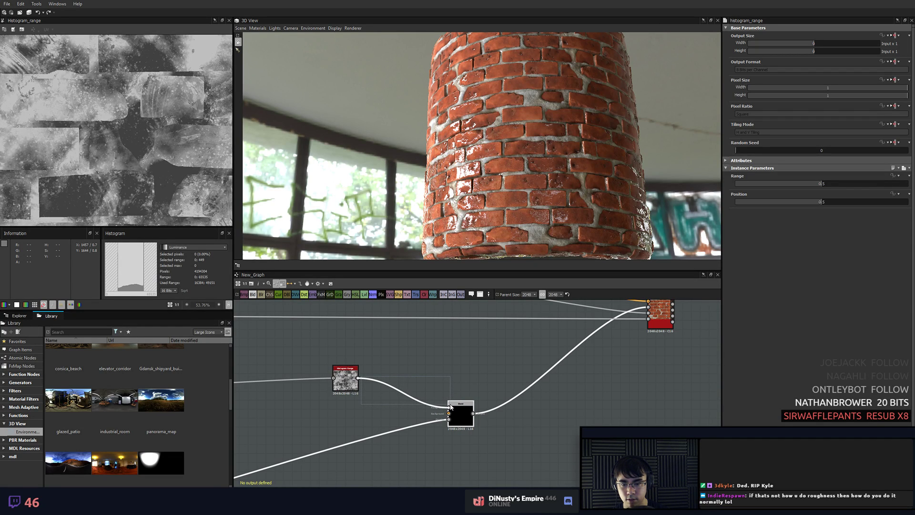
{"action": "left_click", "coordinate": [452, 407]}
{"action": "left_click", "coordinate": [344, 389]}
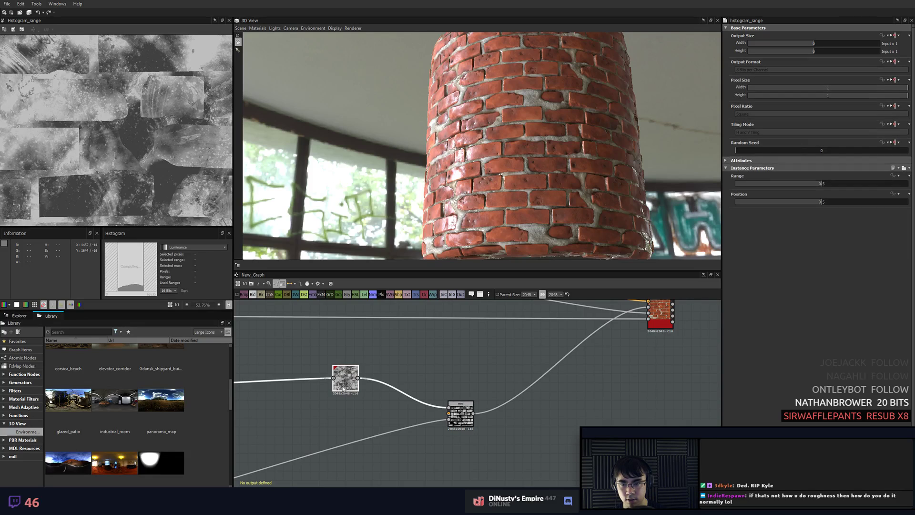
{"action": "left_click_drag", "start_coordinate": [822, 201], "coordinate": [774, 204]}
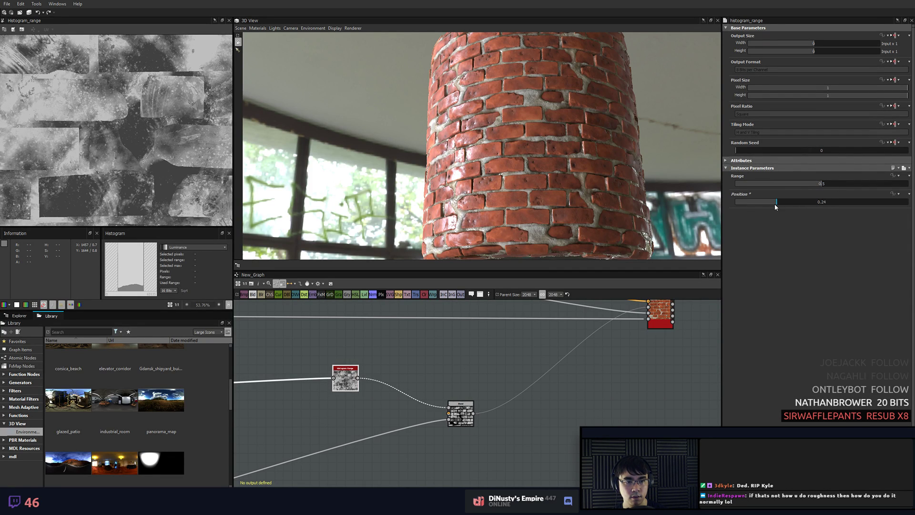
- Add a Blend node in the empty area before the new Histogram Range node
{"action": "middle_click_drag", "start_coordinate": [396, 346], "coordinate": [536, 342]}
{"action": "key", "text": "space"}
{"action": "type", "text": "blend"}
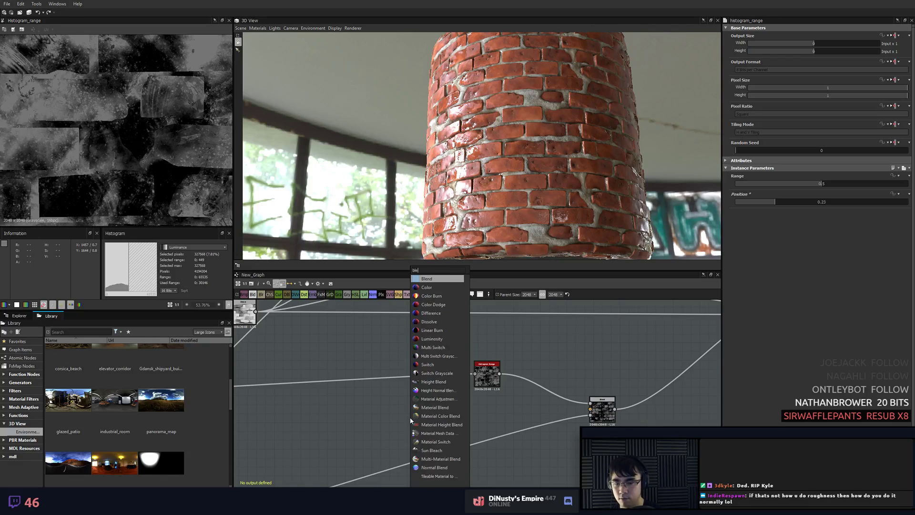
{"action": "key", "text": "Return"}
- Add a Moisture Noise node to the graph and place it just below the new Histogram Range node
{"action": "key", "text": "space"}
{"action": "type", "text": "noise"}
{"action": "key", "text": "Down"}
{"action": "key", "text": "Down"}
{"action": "key", "text": "Down"}
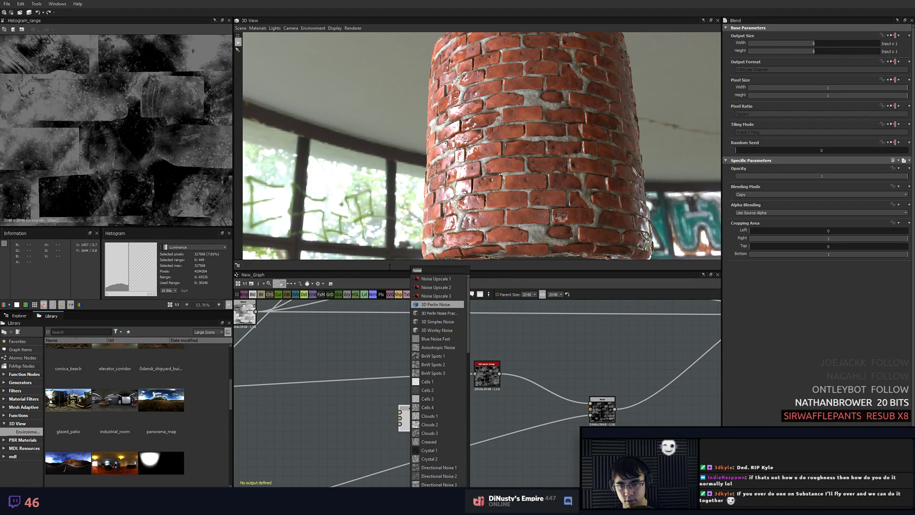
{"action": "key", "text": "BackSpace"}
{"action": "key", "text": "BackSpace"}
{"action": "key", "text": "BackSpace"}
{"action": "key", "text": "BackSpace"}
{"action": "key", "text": "BackSpace"}
{"action": "type", "text": "moise"}
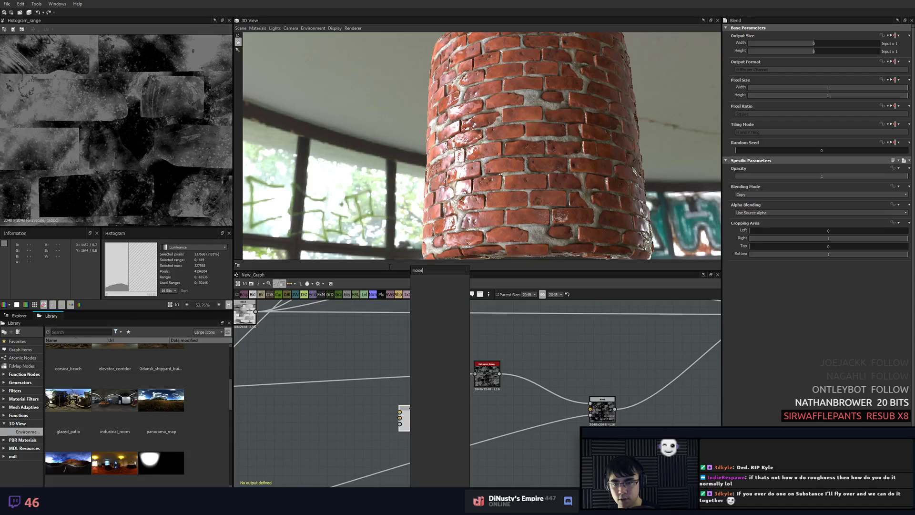
{"action": "key", "text": "BackSpace"}
{"action": "key", "text": "BackSpace"}
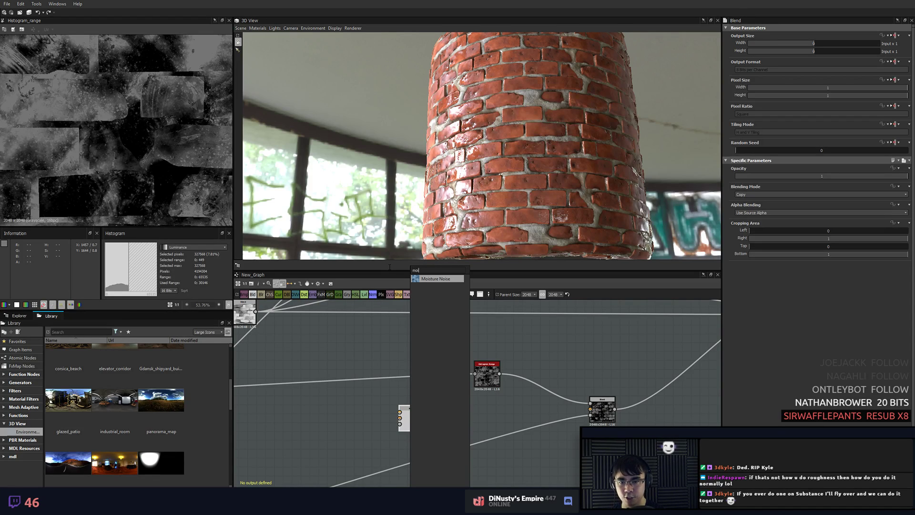
{"action": "left_click", "coordinate": [436, 281]}
{"action": "scroll", "coordinate": [400, 424], "scroll_direction": "down", "scroll_amount": 3}
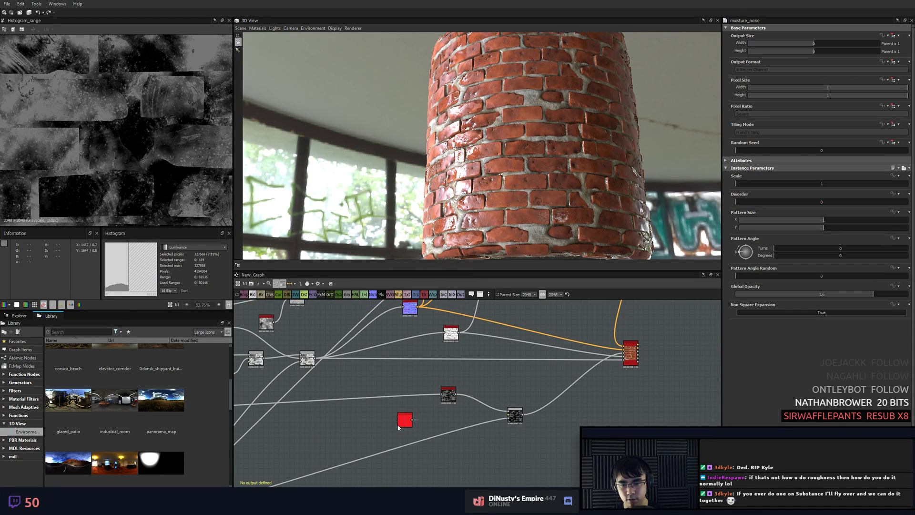
{"action": "left_click_drag", "start_coordinate": [405, 421], "coordinate": [412, 391]}
{"action": "scroll", "coordinate": [456, 426], "scroll_direction": "up", "scroll_amount": 4}
{"action": "middle_click_drag", "start_coordinate": [413, 390], "coordinate": [460, 399]}
{"action": "scroll", "coordinate": [461, 399], "scroll_direction": "down", "scroll_amount": 2}
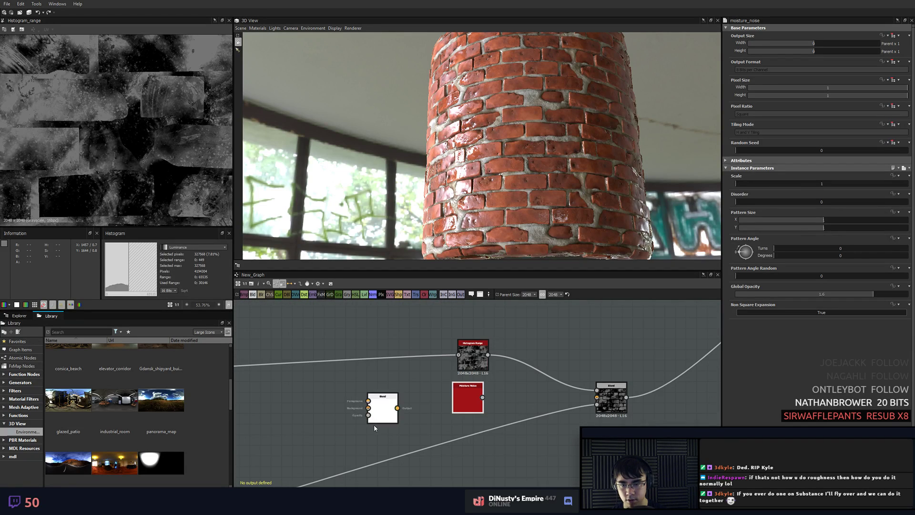
- Place the new Blend after the Histogram Range, feed it Moisture Noise as foreground and Histogram Range as background, and preview it
{"action": "left_click_drag", "start_coordinate": [374, 425], "coordinate": [519, 383]}
{"action": "scroll", "coordinate": [488, 391], "scroll_direction": "up", "scroll_amount": 2}
{"action": "left_click_drag", "start_coordinate": [443, 348], "coordinate": [503, 335]}
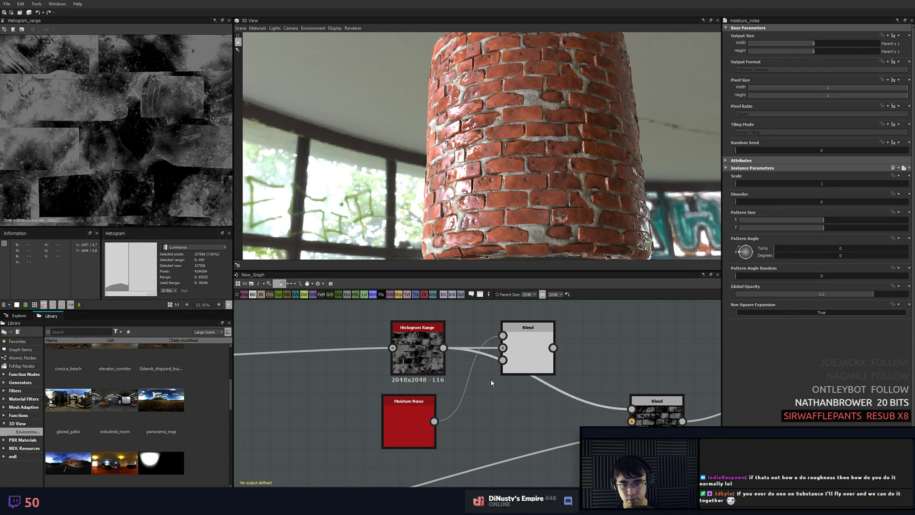
{"action": "double_click", "coordinate": [537, 355]}
- Try the Min (Darken) and Screen blending modes on the Moisture Noise Blend
{"action": "left_click", "coordinate": [807, 194]}
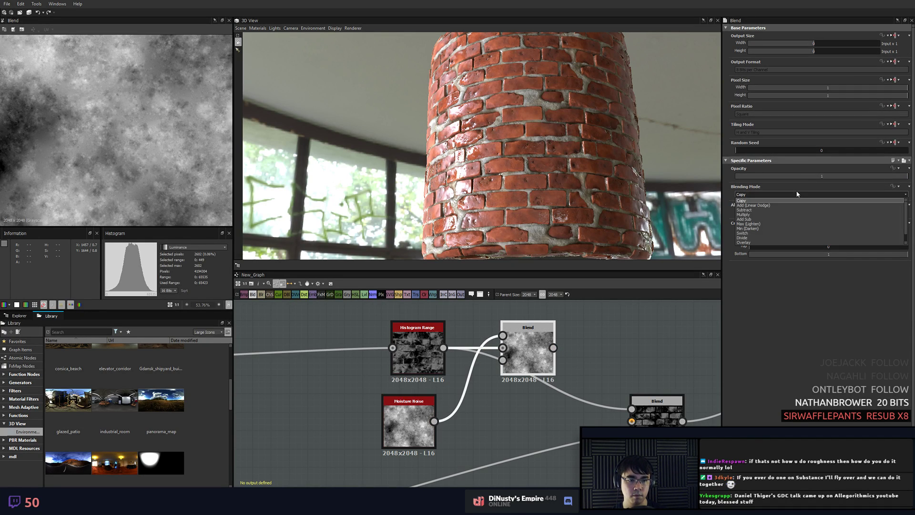
{"action": "left_click", "coordinate": [797, 209]}
{"action": "scroll", "coordinate": [797, 193], "scroll_direction": "down", "scroll_amount": 3}
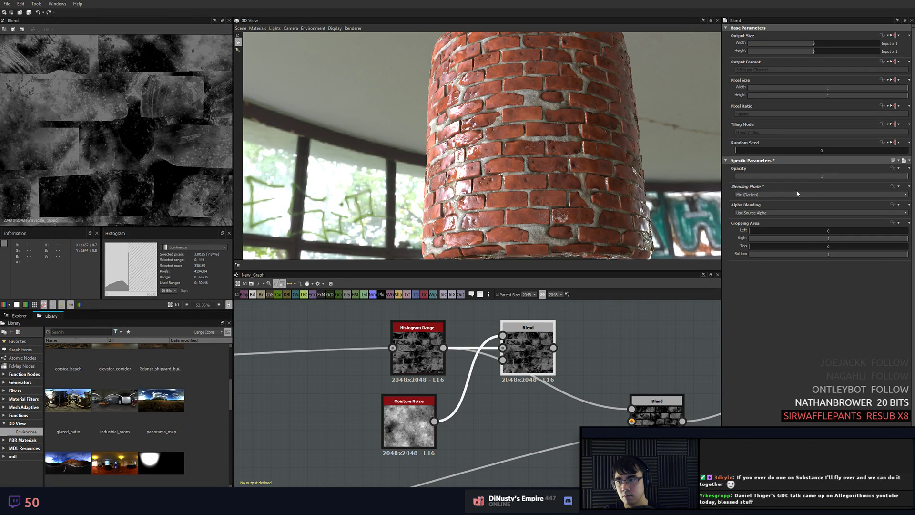
{"action": "scroll", "coordinate": [797, 193], "scroll_direction": "down", "scroll_amount": 4}
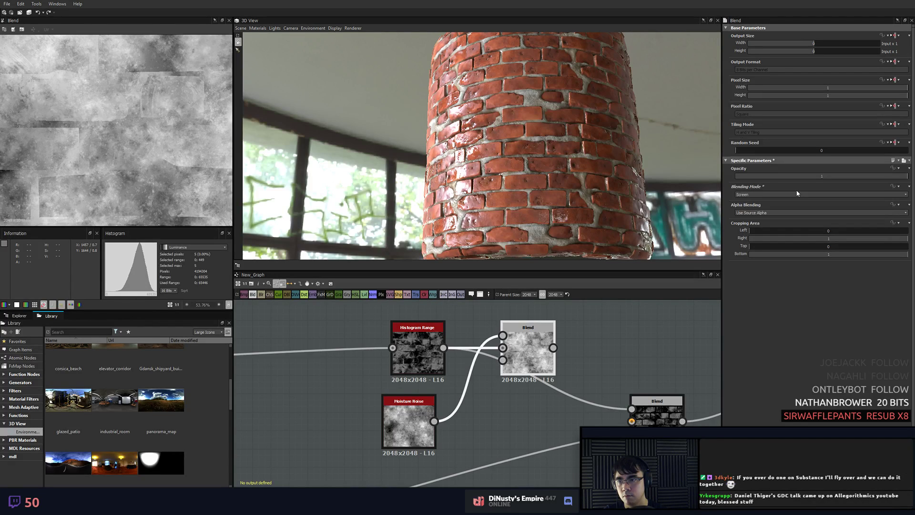
{"action": "scroll", "coordinate": [797, 193], "scroll_direction": "down", "scroll_amount": 1}
{"action": "scroll", "coordinate": [797, 193], "scroll_direction": "up", "scroll_amount": 1}
{"action": "left_click", "coordinate": [557, 357]}
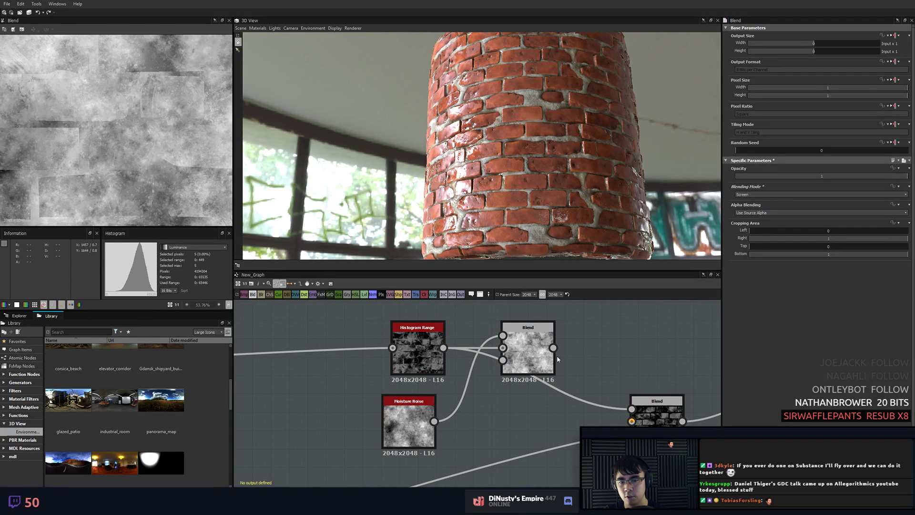
- Try Soft Light on the Moisture Noise Blend, and set its blending mode to Overlay
{"action": "left_click", "coordinate": [548, 359]}
{"action": "left_click", "coordinate": [818, 193]}
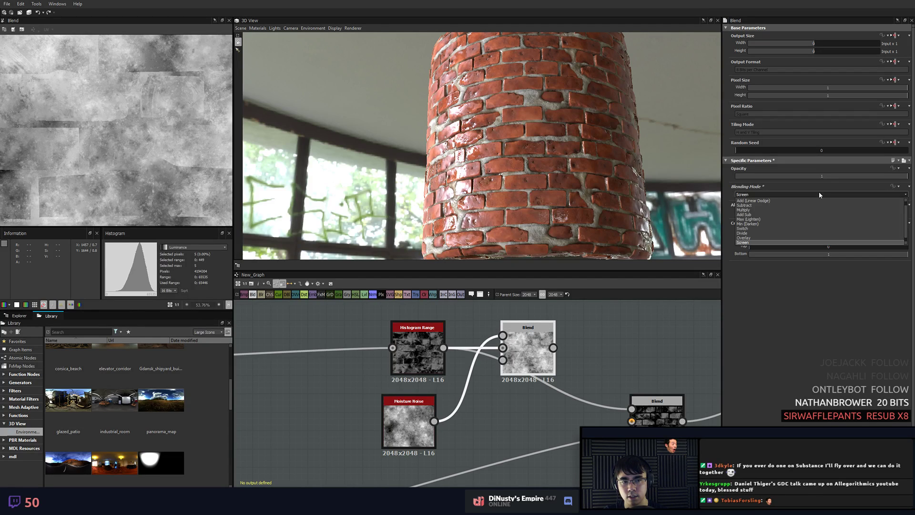
{"action": "left_click", "coordinate": [820, 195]}
{"action": "left_click", "coordinate": [819, 195]}
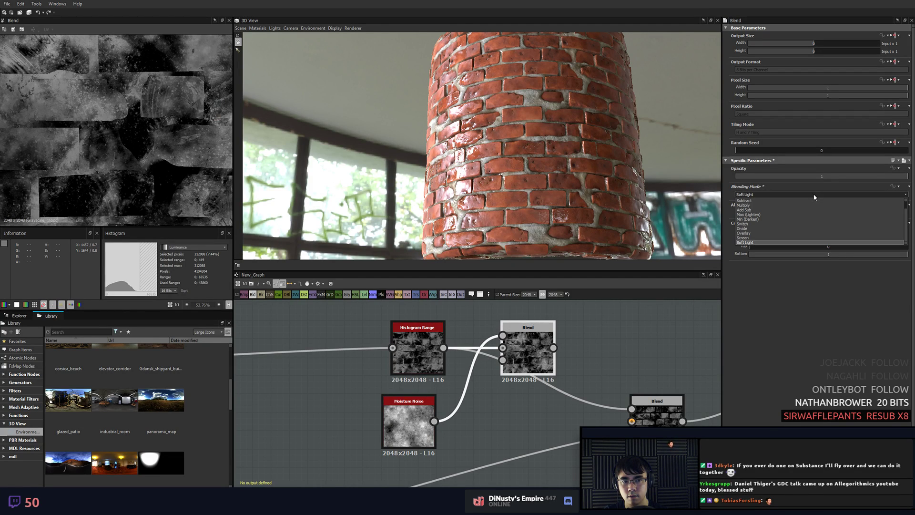
{"action": "left_click", "coordinate": [815, 197]}
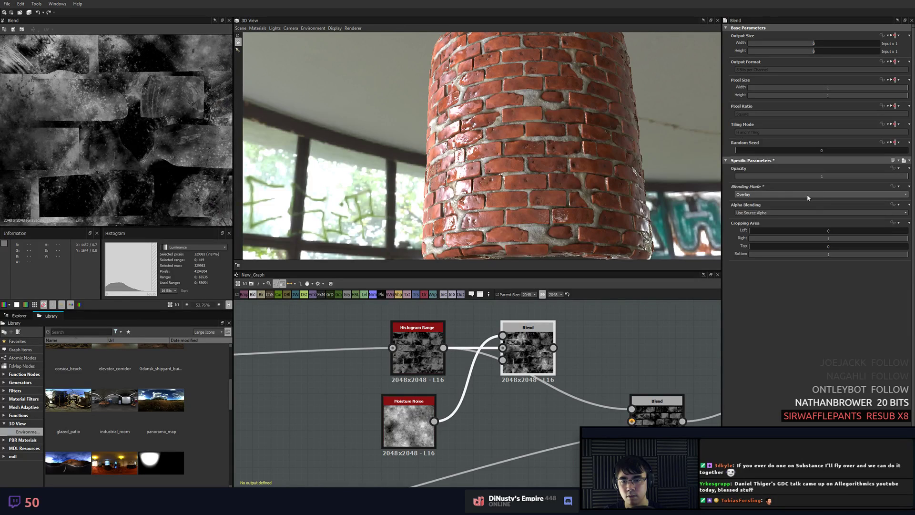
{"action": "scroll", "coordinate": [807, 195], "scroll_direction": "up", "scroll_amount": 1}
{"action": "scroll", "coordinate": [805, 195], "scroll_direction": "down", "scroll_amount": 1}
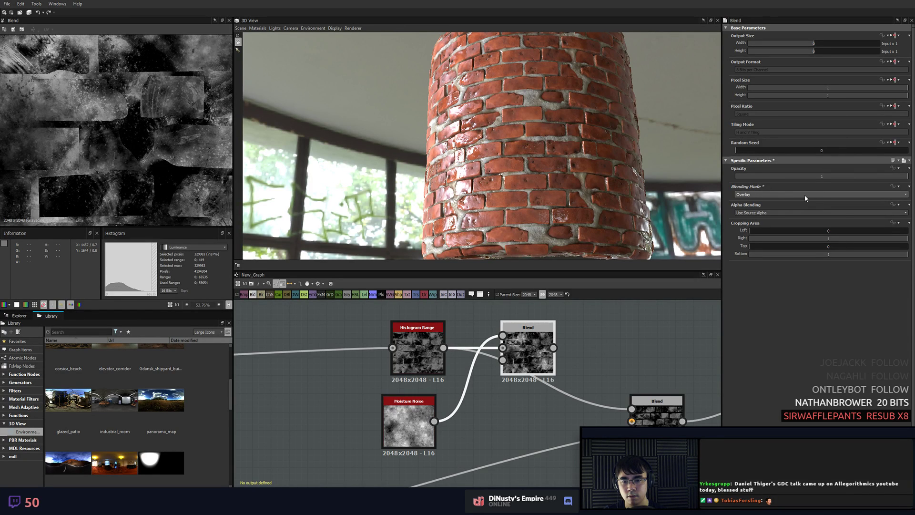
- Set the Histogram Range node's Range to 0.24 and its Position to 0.42
{"action": "left_click", "coordinate": [418, 353]}
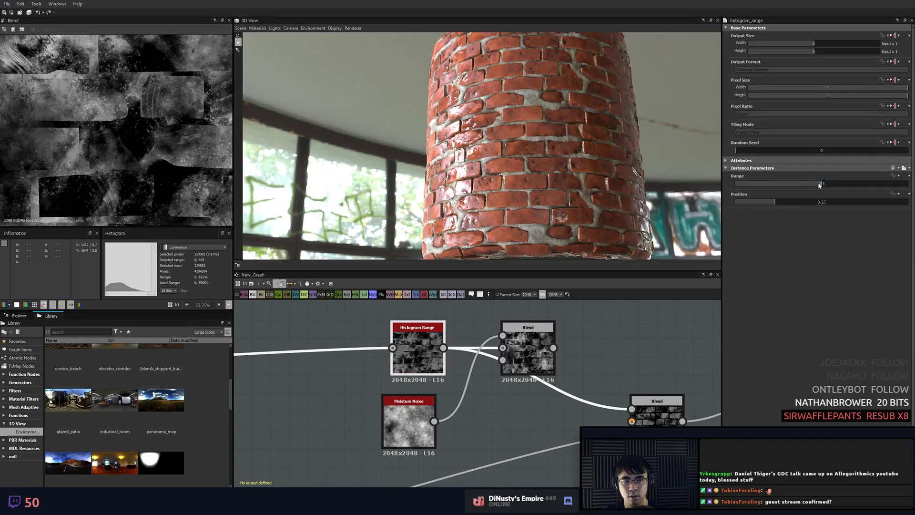
{"action": "left_click_drag", "start_coordinate": [805, 182], "coordinate": [807, 202]}
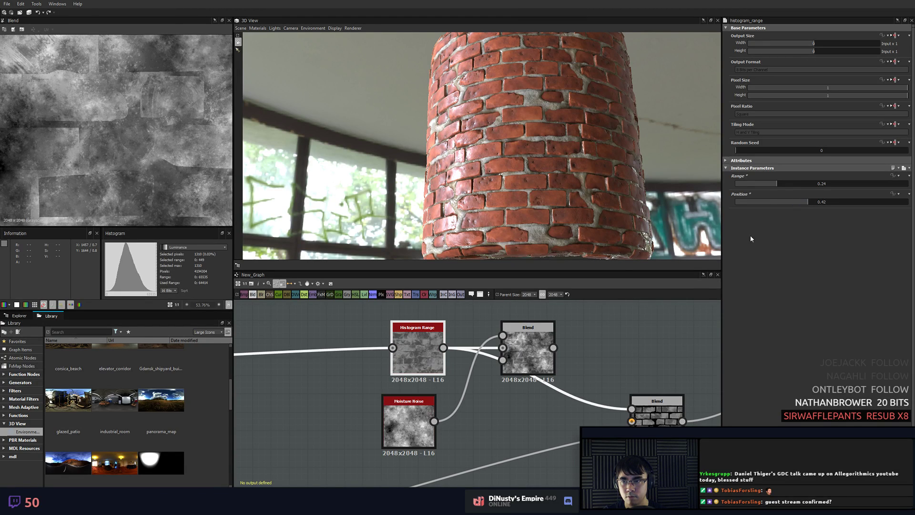
{"action": "left_click", "coordinate": [562, 380]}
- Connect the Overlay Blend's output to the roughness Blend's foreground input and inspect the bricks up close in the 3D view
{"action": "left_click_drag", "start_coordinate": [532, 354], "coordinate": [622, 353]}
{"action": "scroll", "coordinate": [622, 352], "scroll_direction": "down", "scroll_amount": 2}
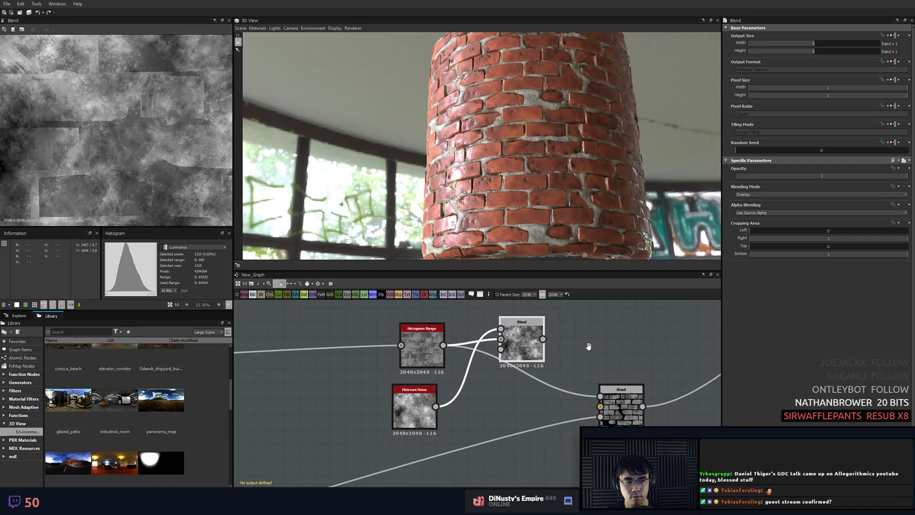
{"action": "left_click", "coordinate": [626, 361]}
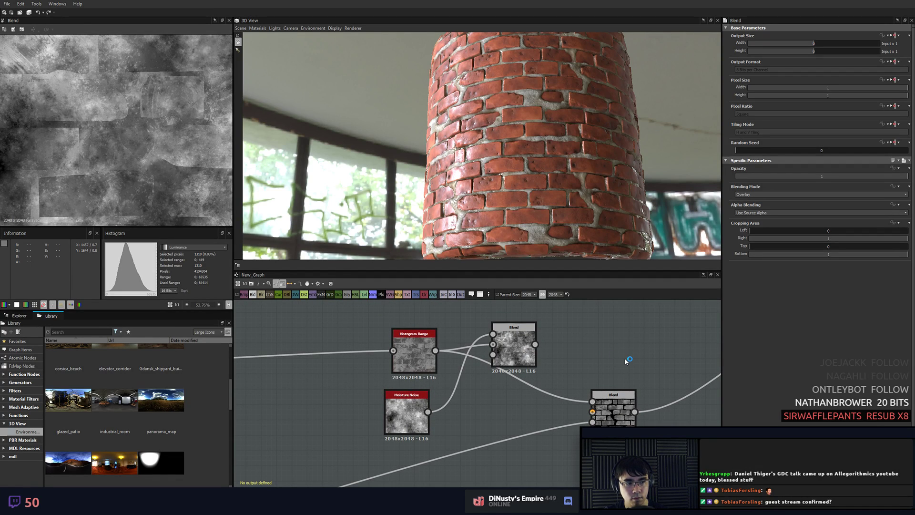
{"action": "middle_click_drag", "start_coordinate": [626, 361], "coordinate": [588, 355]}
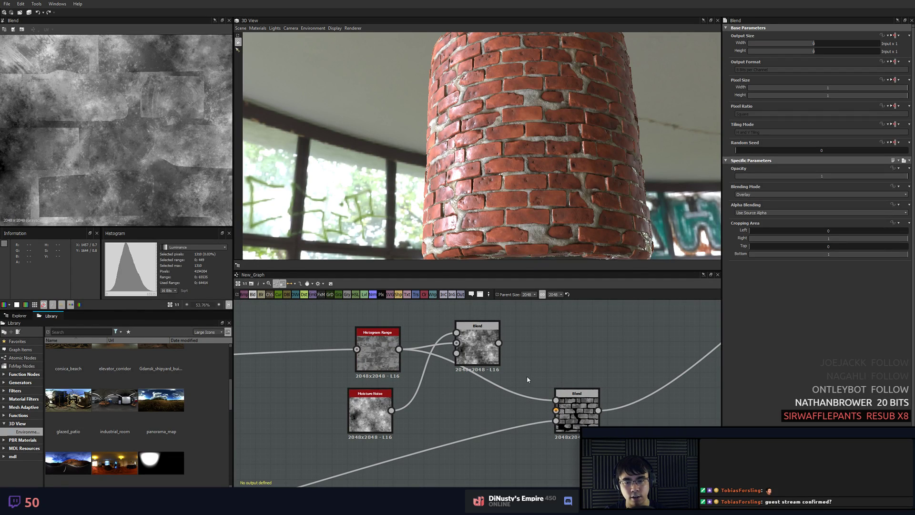
{"action": "left_click_drag", "start_coordinate": [484, 365], "coordinate": [500, 369]}
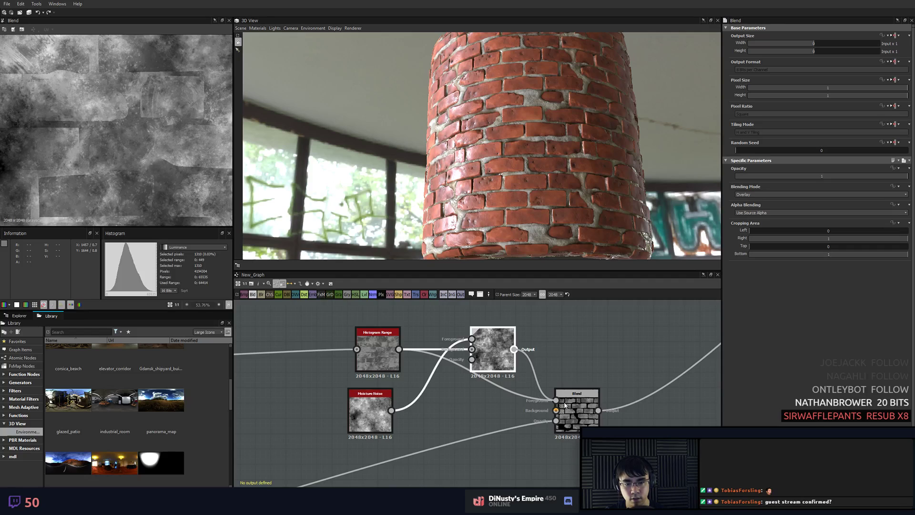
{"action": "left_click_drag", "start_coordinate": [565, 405], "coordinate": [564, 405]}
{"action": "left_click", "coordinate": [596, 350]}
{"action": "scroll", "coordinate": [481, 182], "scroll_direction": "up", "scroll_amount": 6}
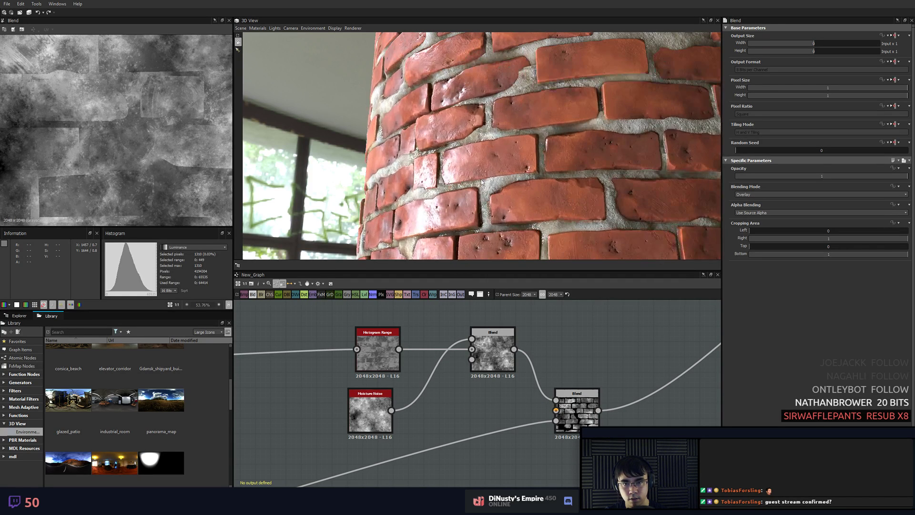
{"action": "scroll", "coordinate": [482, 181], "scroll_direction": "up", "scroll_amount": 2}
- Insert a Levels node between the Overlay Blend and the roughness Blend, make room for it, and preview it
{"action": "left_click", "coordinate": [497, 365]}
{"action": "key", "text": "space"}
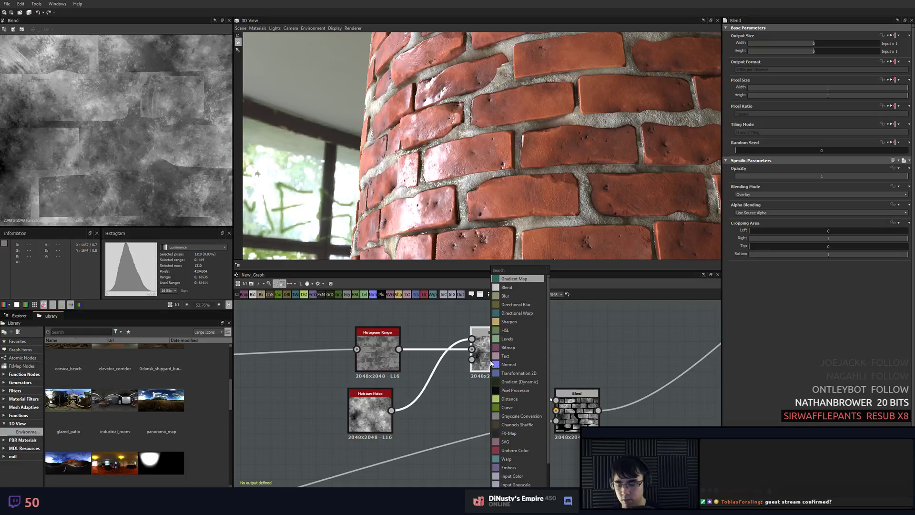
{"action": "type", "text": "his"}
{"action": "key", "text": "BackSpace"}
{"action": "key", "text": "BackSpace"}
{"action": "key", "text": "BackSpace"}
{"action": "key", "text": "BackSpace"}
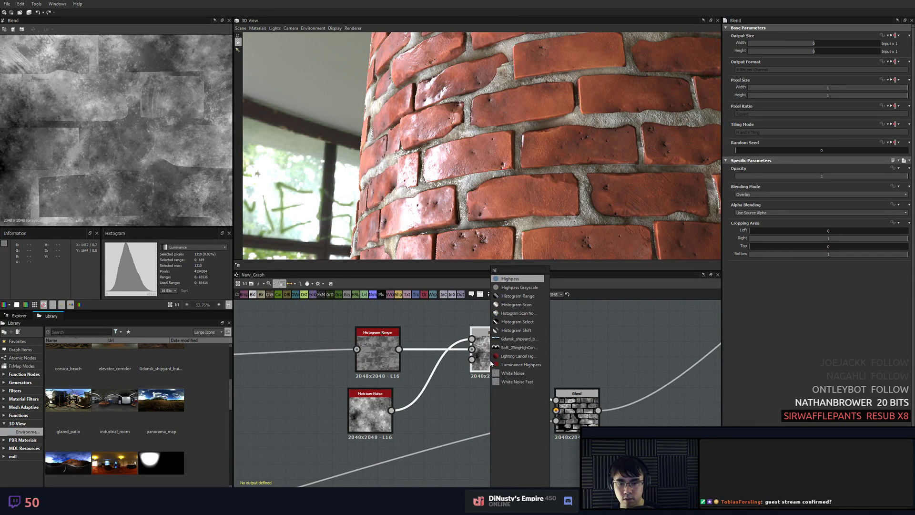
{"action": "type", "text": "lev"}
{"action": "key", "text": "Return"}
{"action": "left_click_drag", "start_coordinate": [574, 408], "coordinate": [683, 407]}
{"action": "left_click", "coordinate": [596, 397]}
{"action": "double_click", "coordinate": [570, 357]}
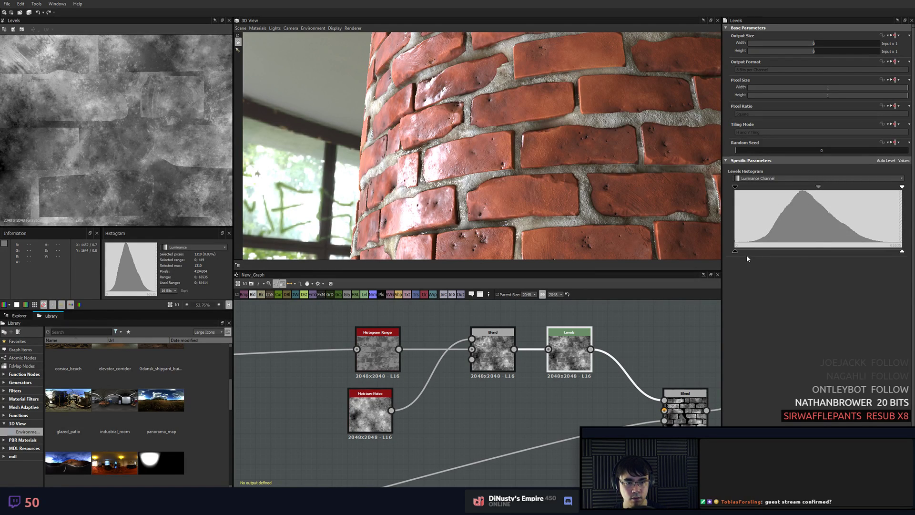
- Raise the Levels node's output black level by about a third of the range and check the brick cylinder's shine
{"action": "left_click_drag", "start_coordinate": [734, 251], "coordinate": [795, 252]}
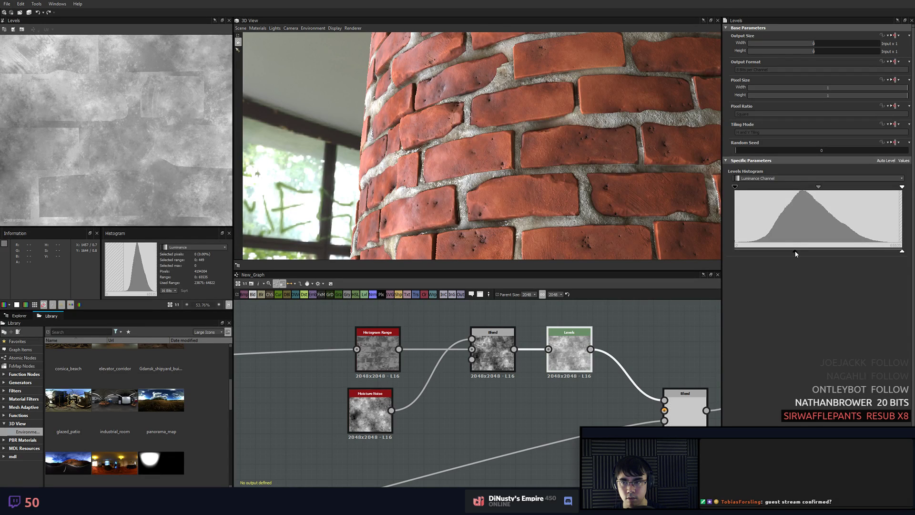
{"action": "scroll", "coordinate": [487, 142], "scroll_direction": "down", "scroll_amount": 8}
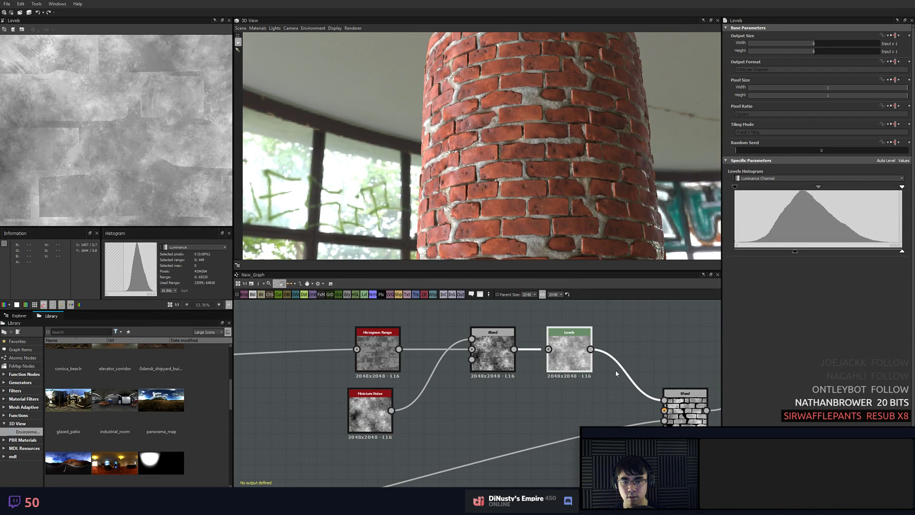
{"action": "scroll", "coordinate": [616, 370], "scroll_direction": "down", "scroll_amount": 2}
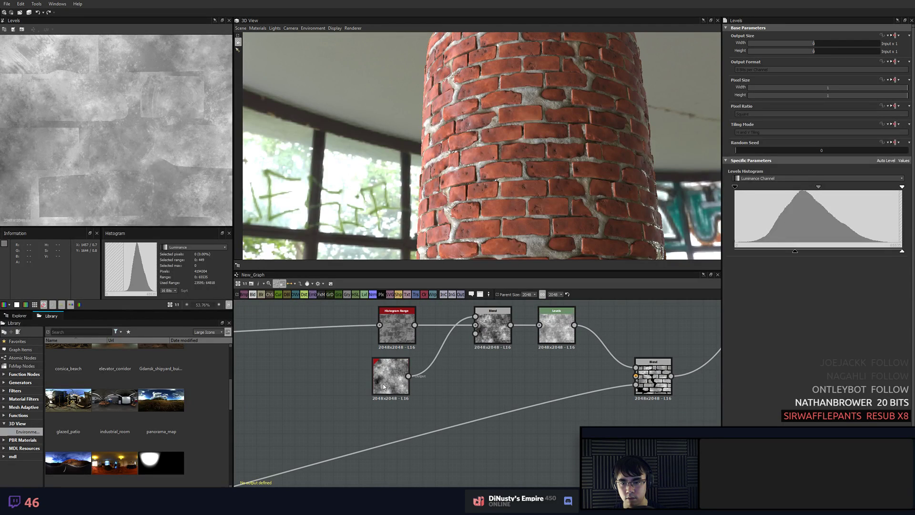
- Preview the pale, low-contrast Histogram Range node in the upstream grunge chain
{"action": "left_click", "coordinate": [384, 386]}
{"action": "scroll", "coordinate": [396, 374], "scroll_direction": "down", "scroll_amount": 6}
{"action": "middle_click_drag", "start_coordinate": [377, 371], "coordinate": [623, 451]}
{"action": "scroll", "coordinate": [510, 420], "scroll_direction": "up", "scroll_amount": 3}
{"action": "double_click", "coordinate": [439, 315]}
{"action": "scroll", "coordinate": [368, 318], "scroll_direction": "down", "scroll_amount": 3}
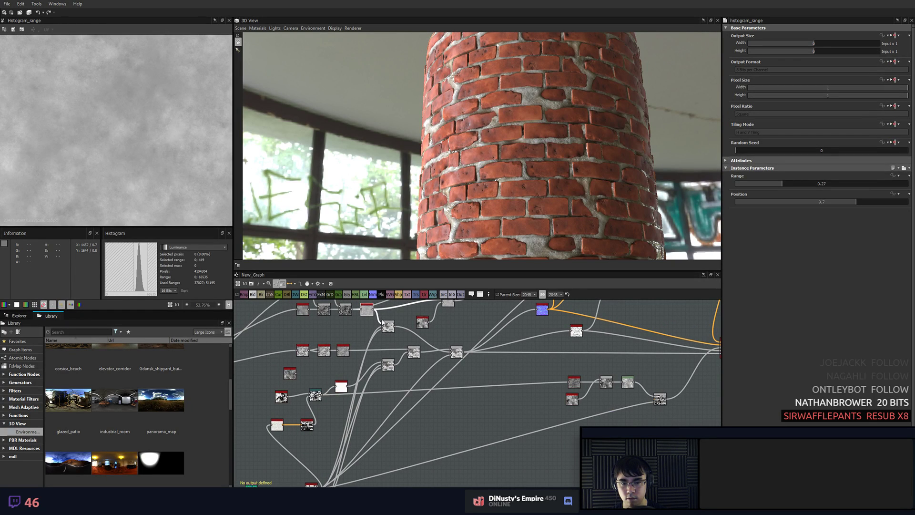
- Add another Blend node and place it directly below the Overlay Blend
{"action": "right_click", "coordinate": [598, 401]}
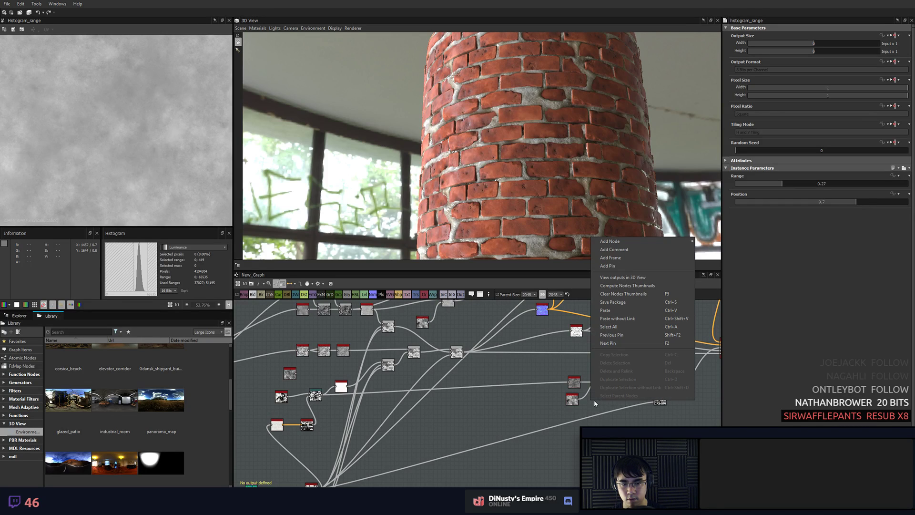
{"action": "left_click", "coordinate": [585, 409]}
{"action": "key", "text": "space"}
{"action": "key", "text": "Escape"}
{"action": "key", "text": "Return"}
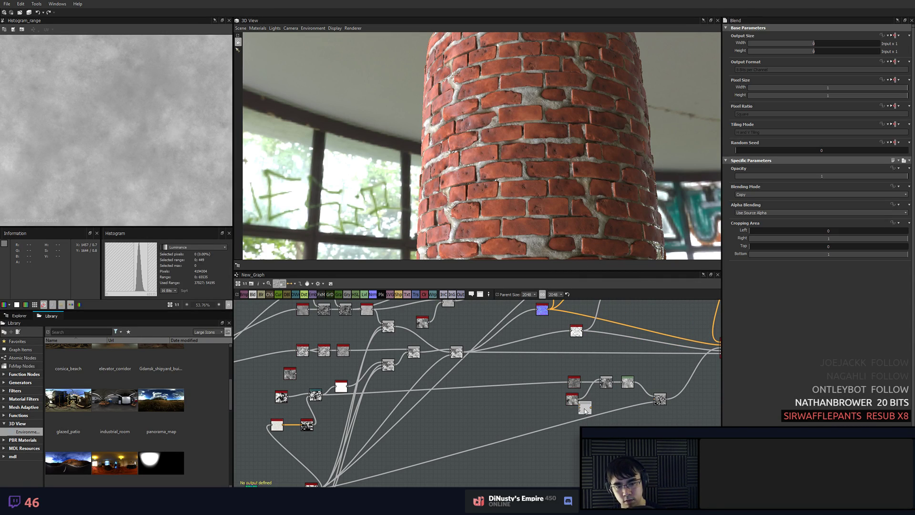
{"action": "left_click_drag", "start_coordinate": [587, 410], "coordinate": [609, 407]}
- Connect the upstream pale Histogram Range output to the background input of the newly added Blend node
{"action": "middle_click_drag", "start_coordinate": [582, 402], "coordinate": [503, 426]}
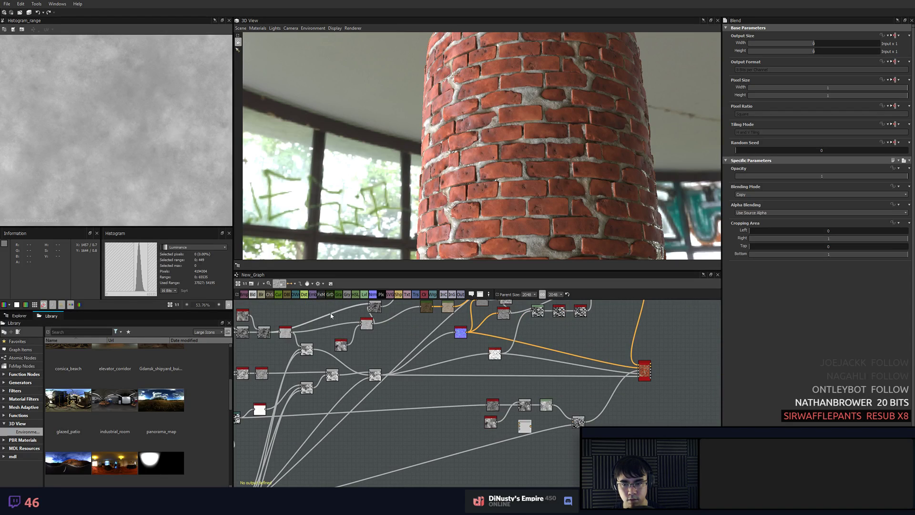
{"action": "middle_click_drag", "start_coordinate": [279, 341], "coordinate": [294, 342]}
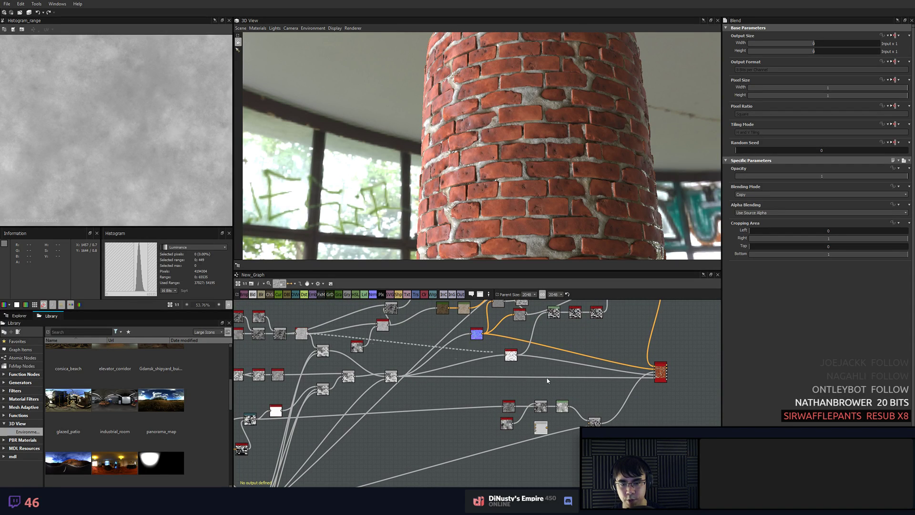
{"action": "left_click_drag", "start_coordinate": [548, 381], "coordinate": [535, 427]}
{"action": "scroll", "coordinate": [540, 430], "scroll_direction": "up", "scroll_amount": 8}
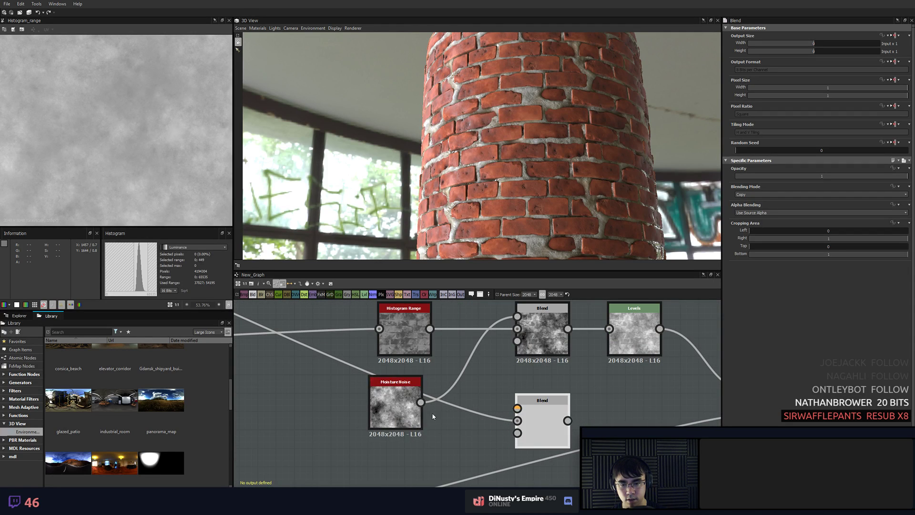
- Shift the Moisture Noise node away from the Blend nodes and duplicate it
{"action": "left_click_drag", "start_coordinate": [409, 411], "coordinate": [376, 402]}
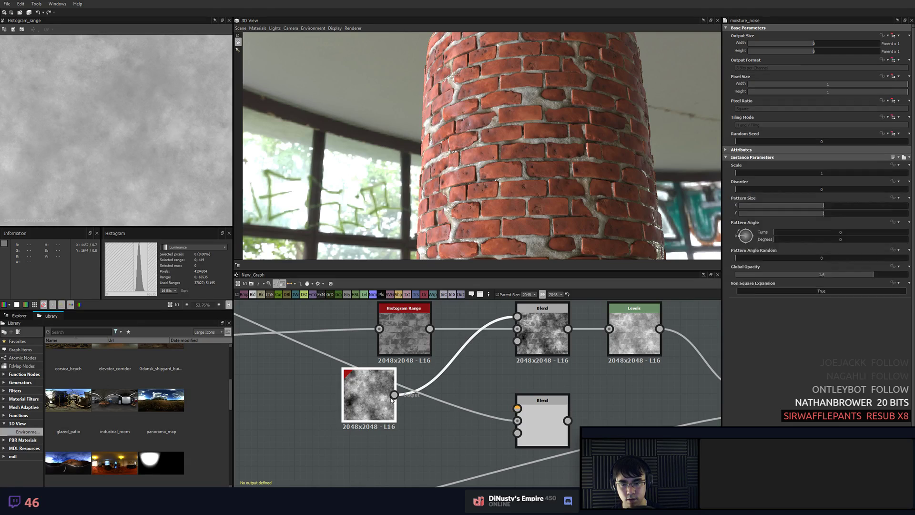
{"action": "key", "text": "ctrl+d"}
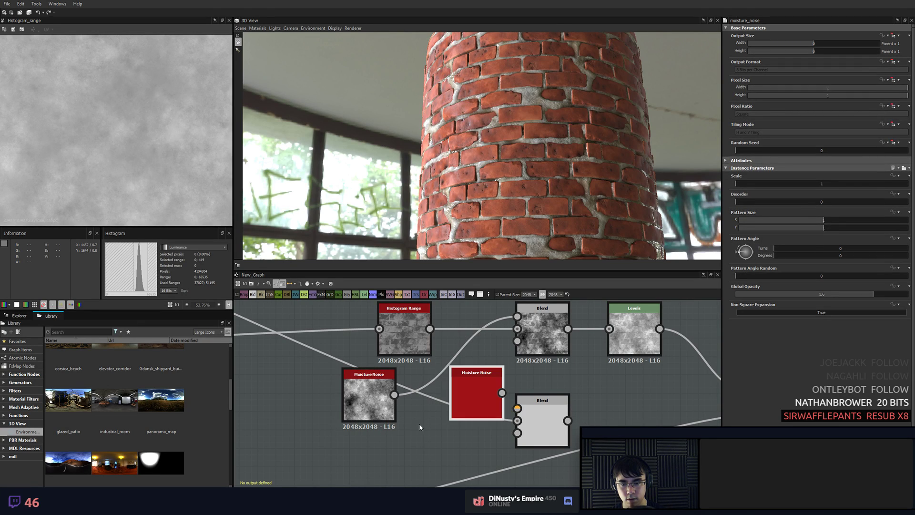
- Place the duplicated Moisture Noise node beside the lower Blend's inputs and set its Scale to 3
{"action": "left_click_drag", "start_coordinate": [465, 402], "coordinate": [439, 447]}
{"action": "double_click", "coordinate": [439, 447]}
{"action": "left_click_drag", "start_coordinate": [742, 190], "coordinate": [785, 190]}
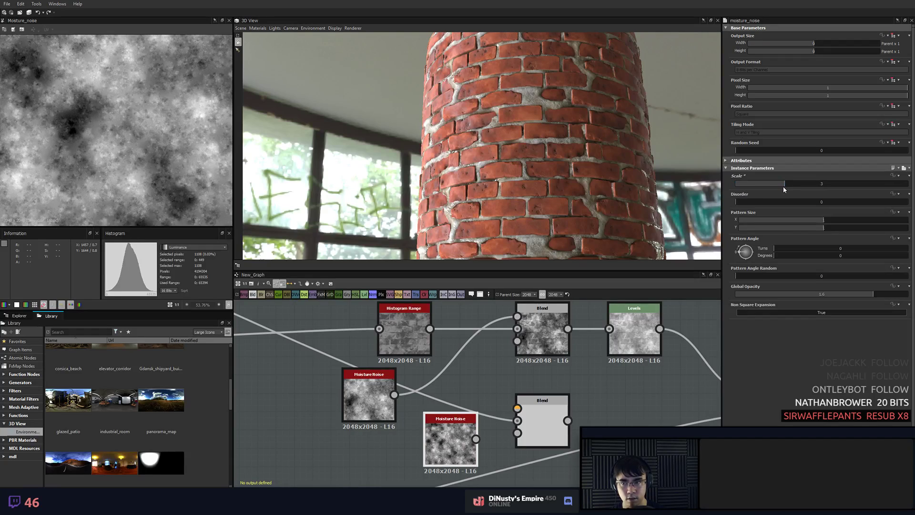
- Connect the duplicated Moisture Noise to the lower Blend's foreground input and set that Blend's Blending Mode to Overlay
{"action": "left_click", "coordinate": [542, 419]}
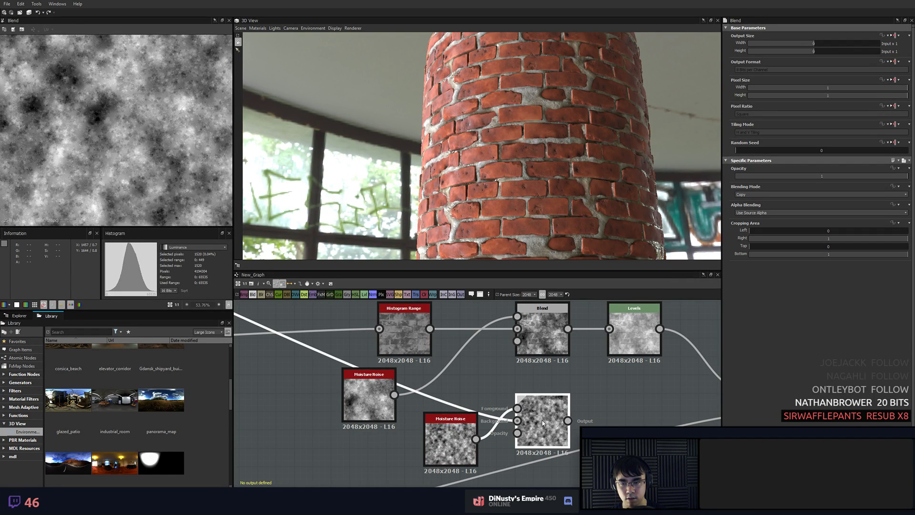
{"action": "scroll", "coordinate": [485, 401], "scroll_direction": "down", "scroll_amount": 3}
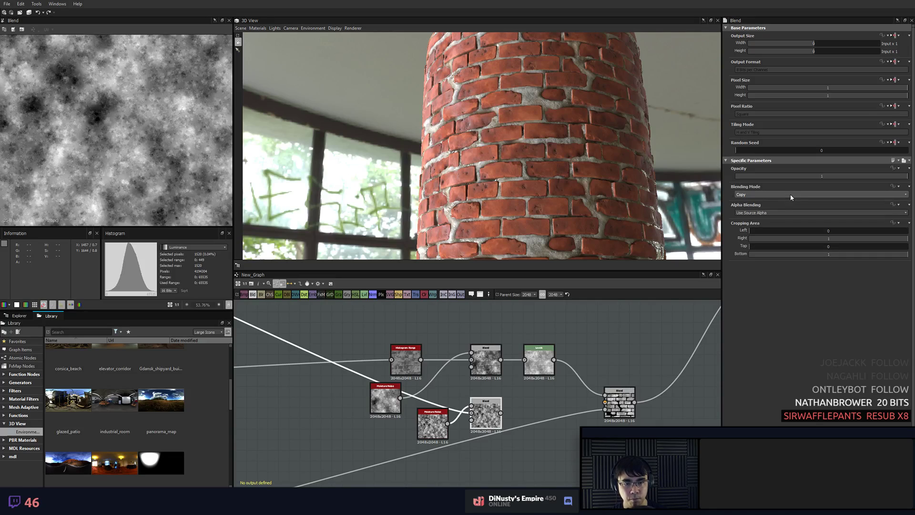
{"action": "left_click", "coordinate": [484, 365]}
{"action": "left_click", "coordinate": [487, 416]}
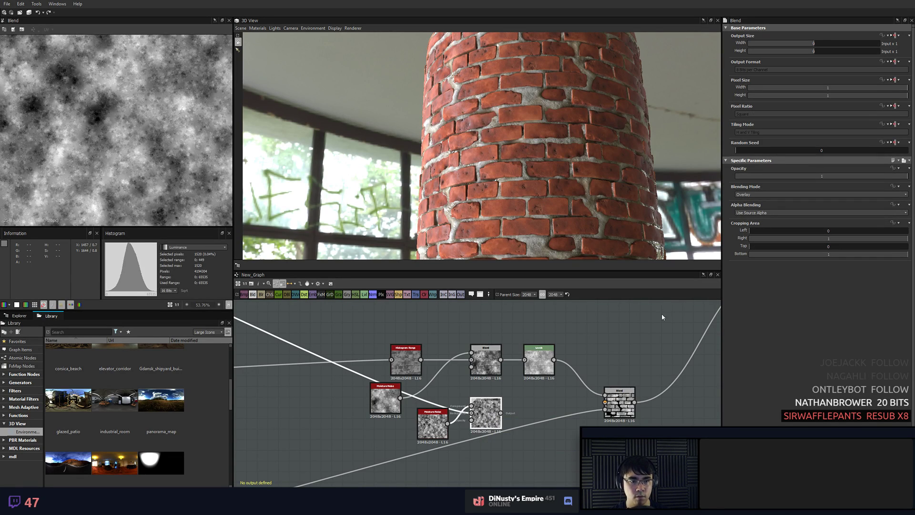
{"action": "left_click", "coordinate": [772, 195]}
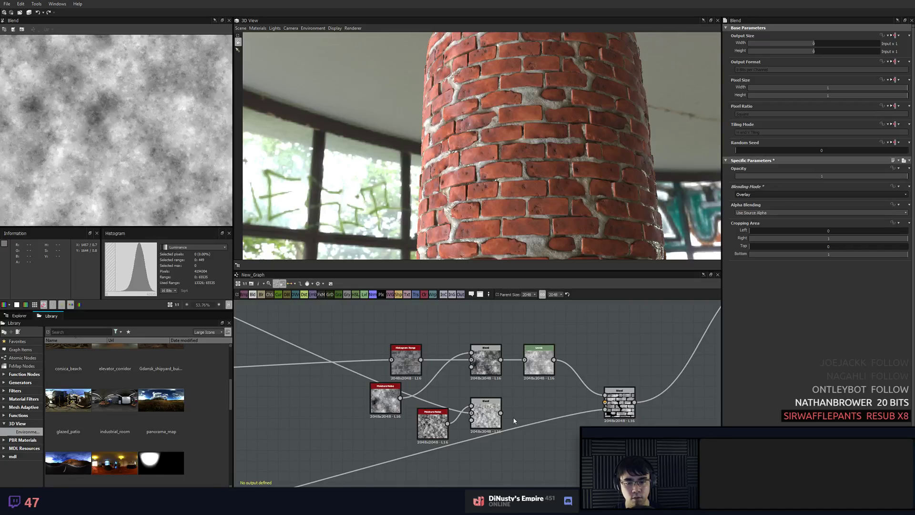
- Connect the lower Overlay Blend to the final Blend's background input and insert a Levels node between them
{"action": "left_click_drag", "start_coordinate": [501, 413], "coordinate": [605, 402]}
{"action": "left_click", "coordinate": [499, 420]}
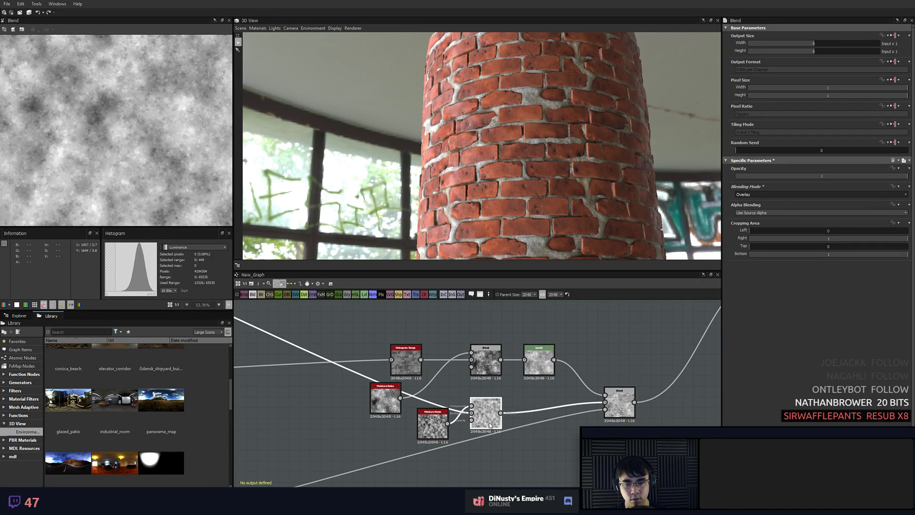
{"action": "mouse_move", "coordinate": [493, 415]}
{"action": "left_mouse_down"}
{"action": "mouse_move", "coordinate": [518, 409]}
{"action": "mouse_move", "coordinate": [505, 404]}
{"action": "left_mouse_up"}
{"action": "key", "text": "space"}
{"action": "left_click", "coordinate": [525, 339]}
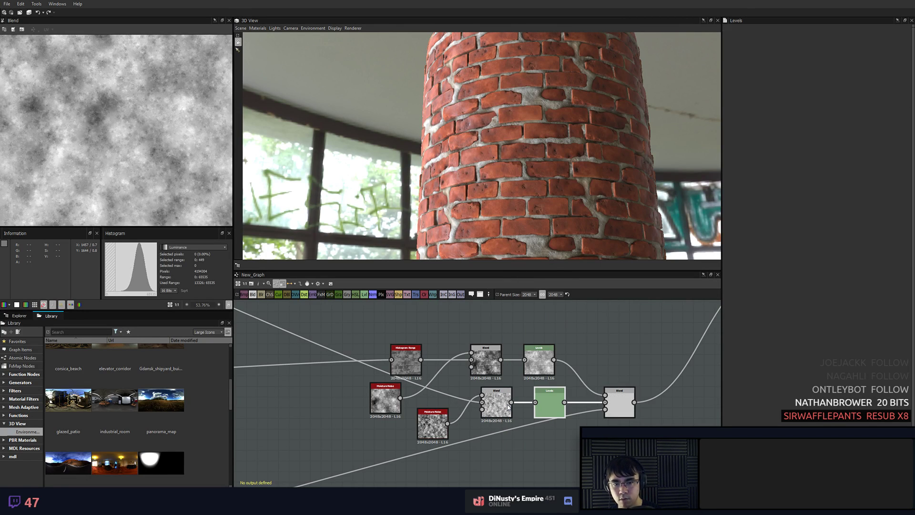
{"action": "double_click", "coordinate": [498, 403]}
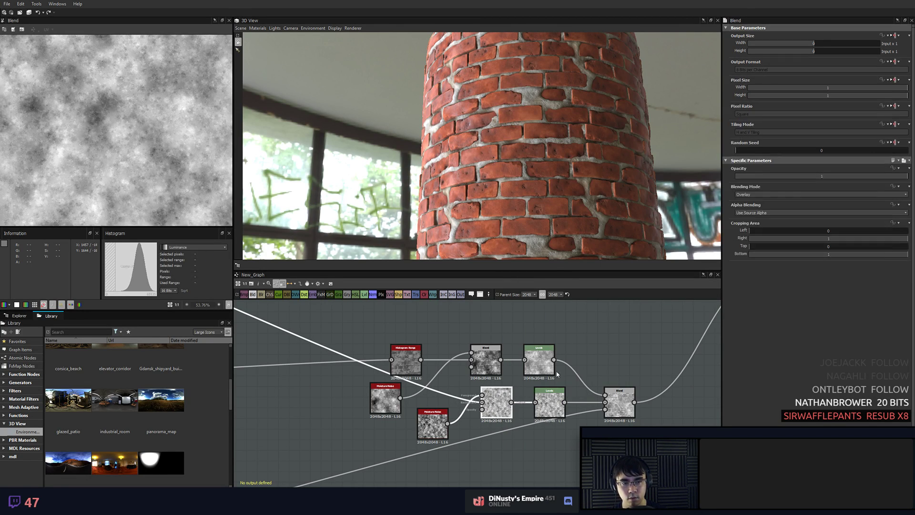
{"action": "left_click_drag", "start_coordinate": [433, 426], "coordinate": [433, 415]}
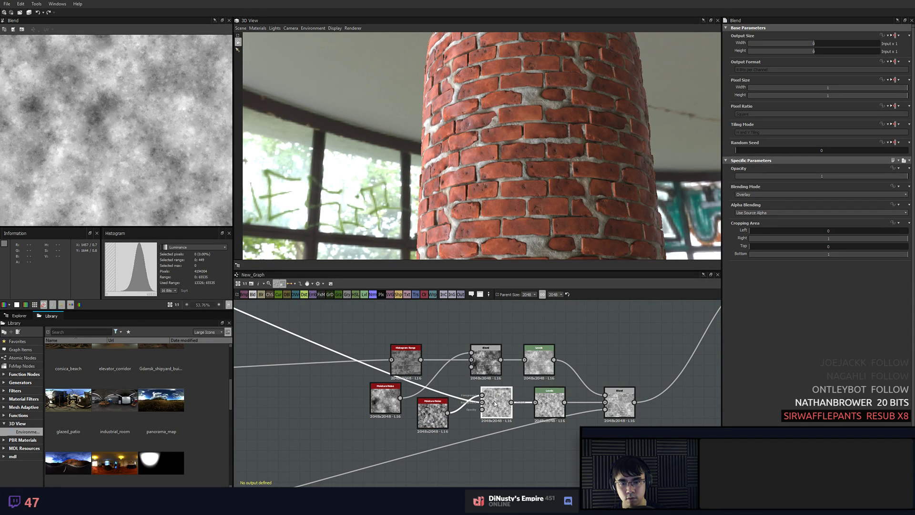
- Preview the upstream Histogram Range node that feeds the lower Blend
{"action": "scroll", "coordinate": [494, 404], "scroll_direction": "down", "scroll_amount": 5}
{"action": "middle_click_drag", "start_coordinate": [495, 404], "coordinate": [665, 410]}
{"action": "middle_click_drag", "start_coordinate": [370, 305], "coordinate": [536, 407]}
{"action": "scroll", "coordinate": [539, 407], "scroll_direction": "up", "scroll_amount": 5}
{"action": "double_click", "coordinate": [590, 414]}
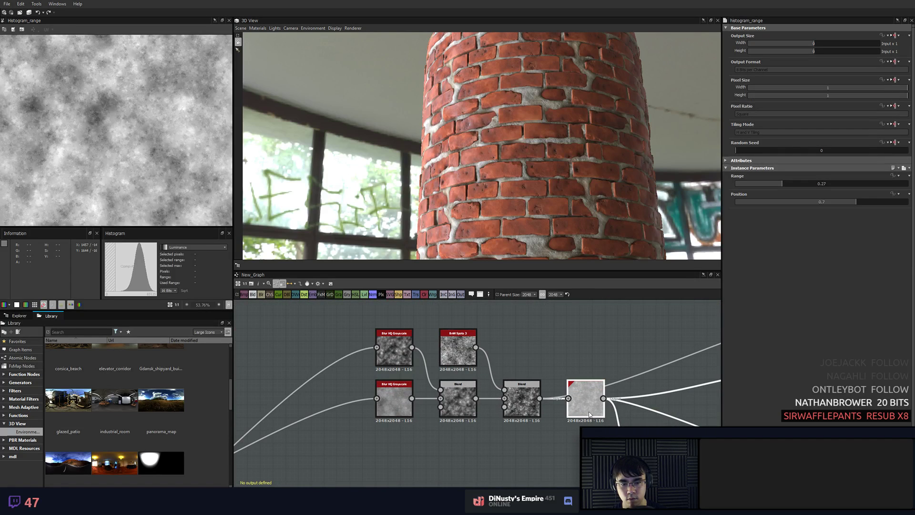
{"action": "scroll", "coordinate": [502, 386], "scroll_direction": "down", "scroll_amount": 5}
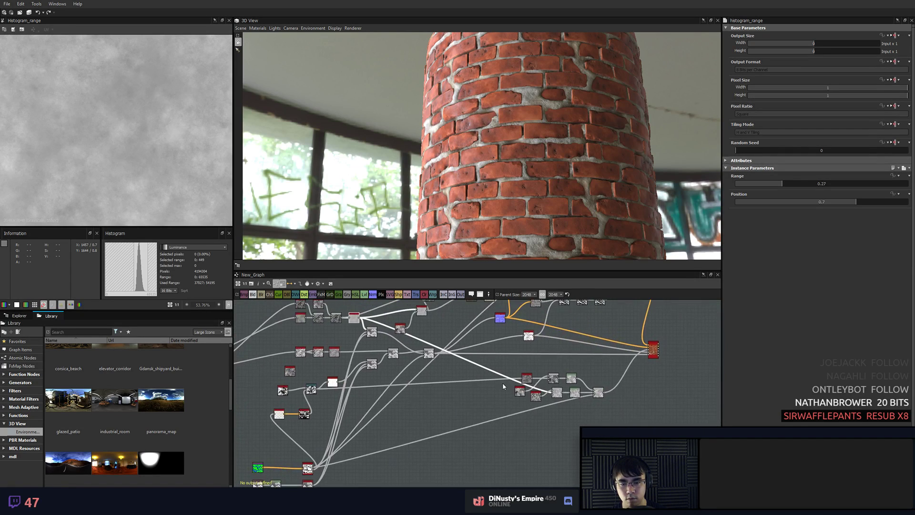
{"action": "scroll", "coordinate": [495, 401], "scroll_direction": "up", "scroll_amount": 3}
{"action": "key", "text": "space"}
{"action": "type", "text": "noise"}
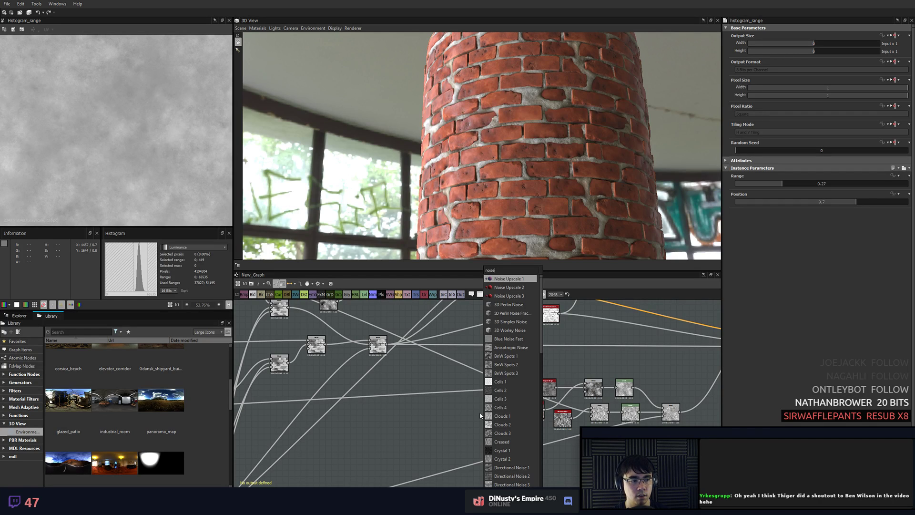
{"action": "left_click", "coordinate": [471, 417]}
- Move the final Blend node away from its inputs and spread the two Levels nodes apart
{"action": "scroll", "coordinate": [465, 419], "scroll_direction": "down", "scroll_amount": 4}
{"action": "middle_click_drag", "start_coordinate": [549, 426], "coordinate": [517, 417]}
{"action": "scroll", "coordinate": [533, 414], "scroll_direction": "up", "scroll_amount": 6}
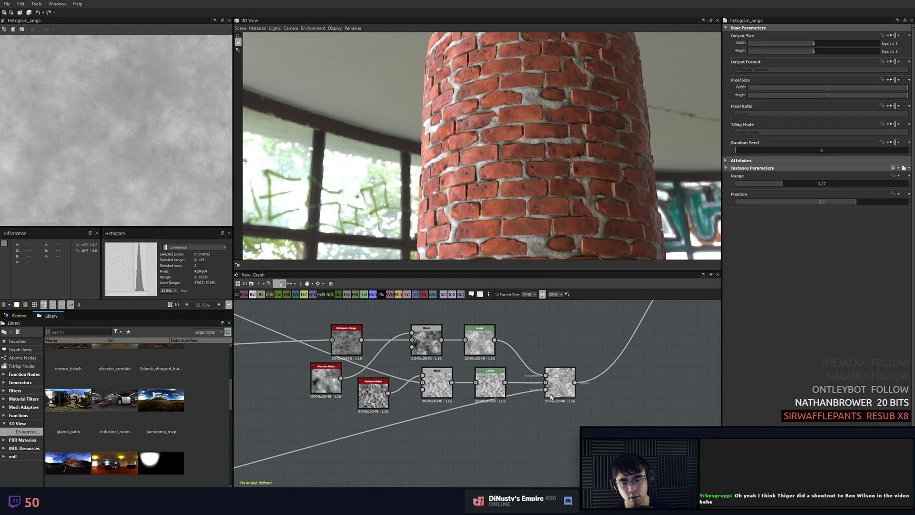
{"action": "left_click_drag", "start_coordinate": [552, 393], "coordinate": [599, 404]}
{"action": "left_click", "coordinate": [549, 450]}
{"action": "left_click_drag", "start_coordinate": [495, 392], "coordinate": [495, 387]}
{"action": "left_click_drag", "start_coordinate": [487, 351], "coordinate": [498, 330]}
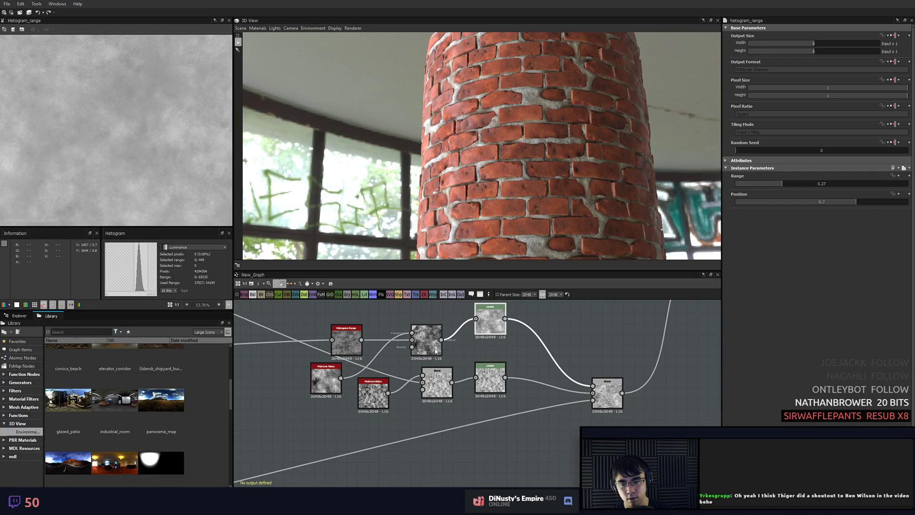
- Line up the upper Overlay Blend with its Levels node and tidy the Moisture Noise and Histogram Range nodes feeding the Blends
{"action": "left_click_drag", "start_coordinate": [435, 351], "coordinate": [446, 330]}
{"action": "middle_click_drag", "start_coordinate": [477, 342], "coordinate": [543, 378]}
{"action": "left_click_drag", "start_coordinate": [396, 415], "coordinate": [415, 324]}
{"action": "mouse_move", "coordinate": [419, 373]}
{"action": "left_mouse_down"}
{"action": "mouse_move", "coordinate": [420, 363]}
{"action": "mouse_move", "coordinate": [435, 364]}
{"action": "mouse_move", "coordinate": [422, 367]}
{"action": "left_mouse_up"}
{"action": "left_click", "coordinate": [466, 380]}
{"action": "left_click", "coordinate": [456, 364]}
- Disconnect the colour map from the Base Color input of the Base Material node
{"action": "scroll", "coordinate": [462, 358], "scroll_direction": "down", "scroll_amount": 3}
{"action": "middle_click_drag", "start_coordinate": [507, 324], "coordinate": [383, 444]}
{"action": "scroll", "coordinate": [519, 451], "scroll_direction": "up", "scroll_amount": 5}
{"action": "left_click", "coordinate": [547, 455]}
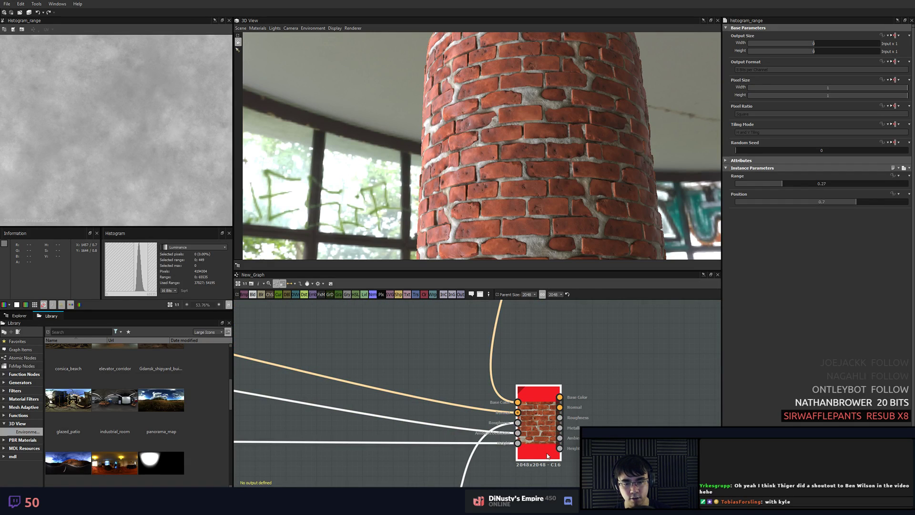
{"action": "left_click", "coordinate": [538, 419]}
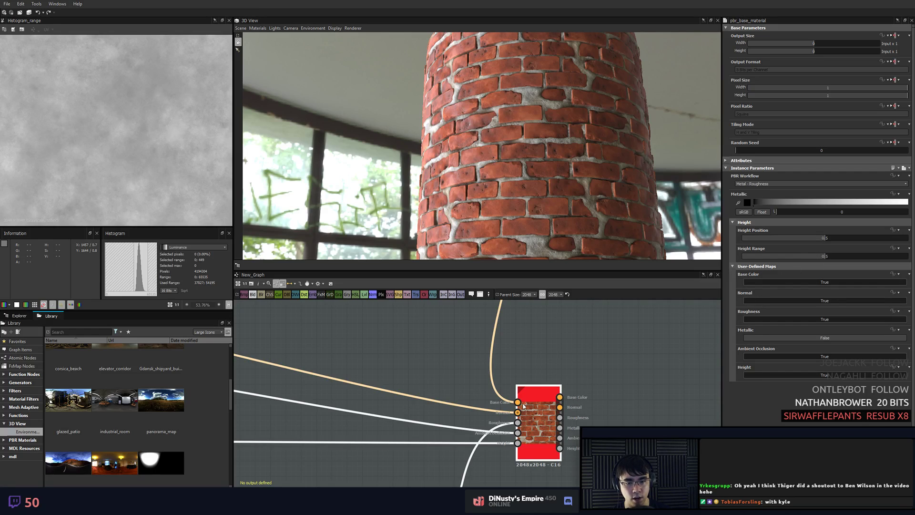
{"action": "mouse_move", "coordinate": [497, 392]}
{"action": "left_mouse_down"}
{"action": "mouse_move", "coordinate": [527, 362]}
{"action": "mouse_move", "coordinate": [518, 402]}
{"action": "mouse_move", "coordinate": [499, 402]}
{"action": "left_mouse_up"}
{"action": "double_click", "coordinate": [519, 402]}
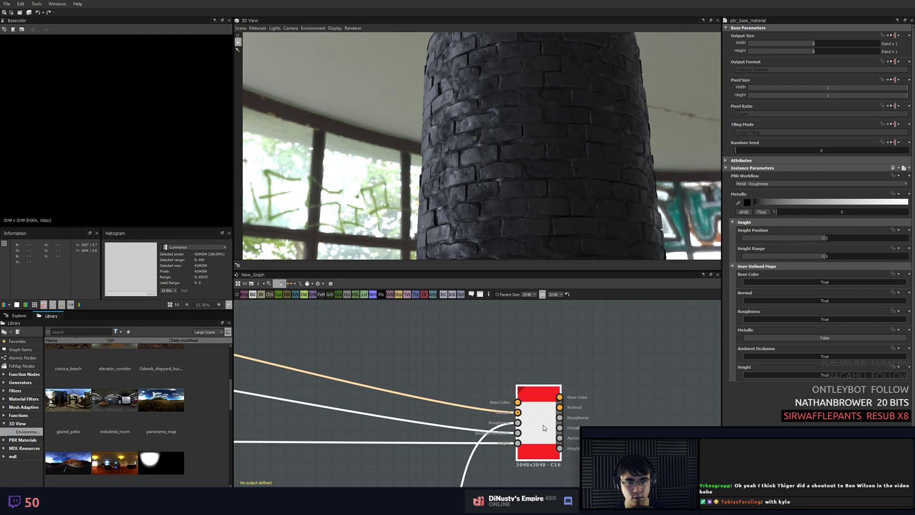
- Set the Base Material's user-defined Base Color map to False and inspect the uncoloured brick column up close
{"action": "key", "text": "alt+Tab"}
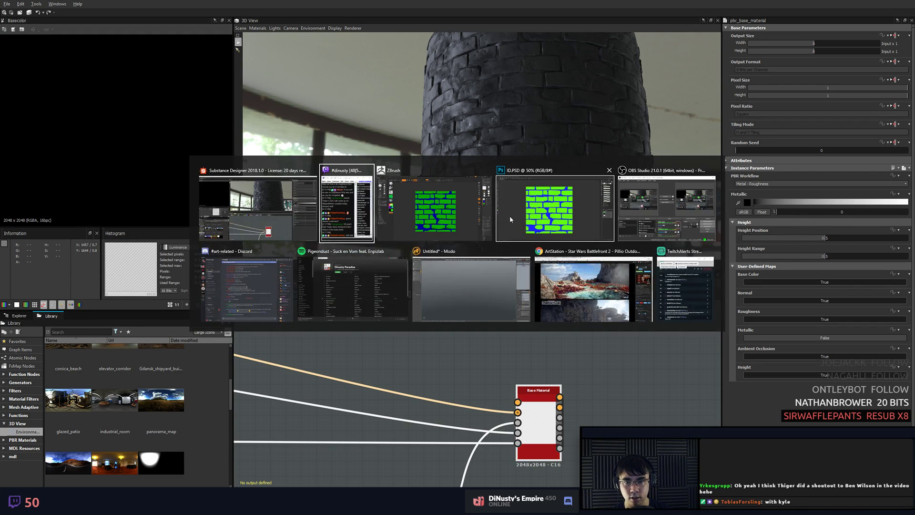
{"action": "left_click", "coordinate": [338, 286]}
{"action": "left_click", "coordinate": [550, 409]}
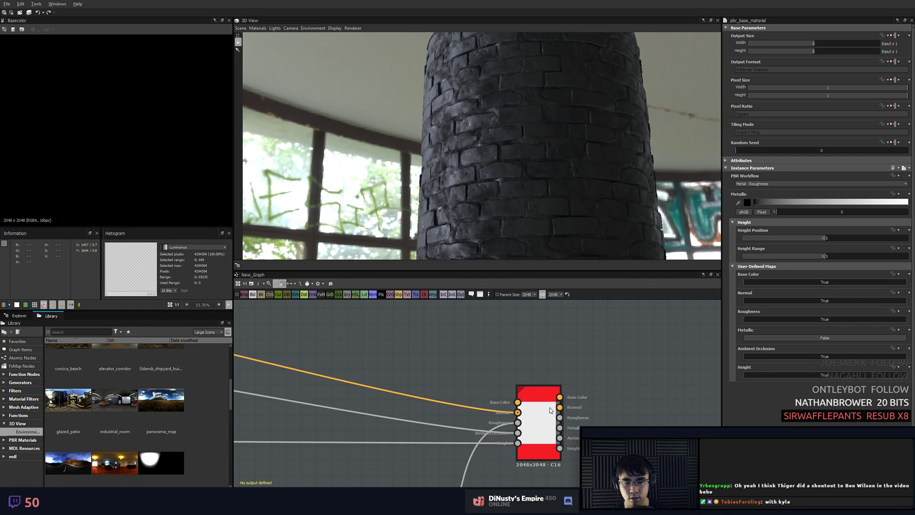
{"action": "left_click", "coordinate": [783, 281]}
{"action": "left_click_drag", "start_coordinate": [581, 180], "coordinate": [580, 170]}
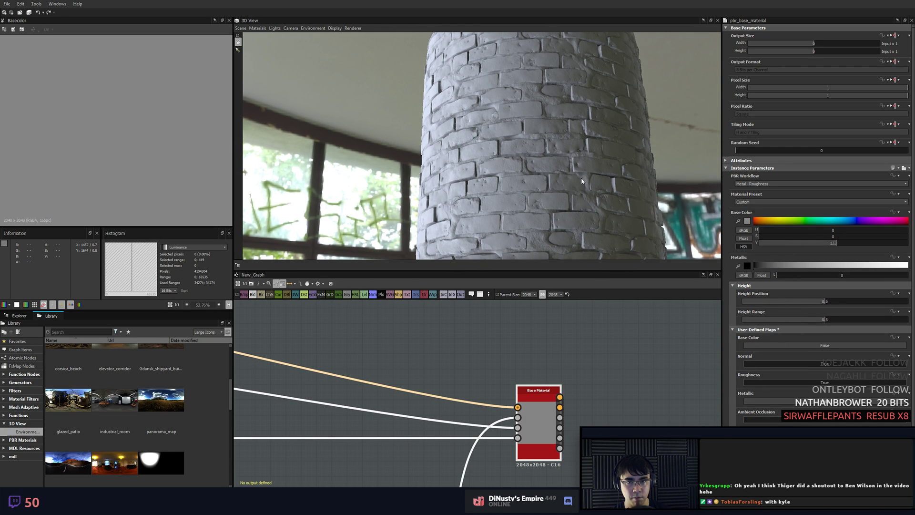
{"action": "scroll", "coordinate": [563, 161], "scroll_direction": "up", "scroll_amount": 4}
{"action": "scroll", "coordinate": [533, 187], "scroll_direction": "down", "scroll_amount": 2}
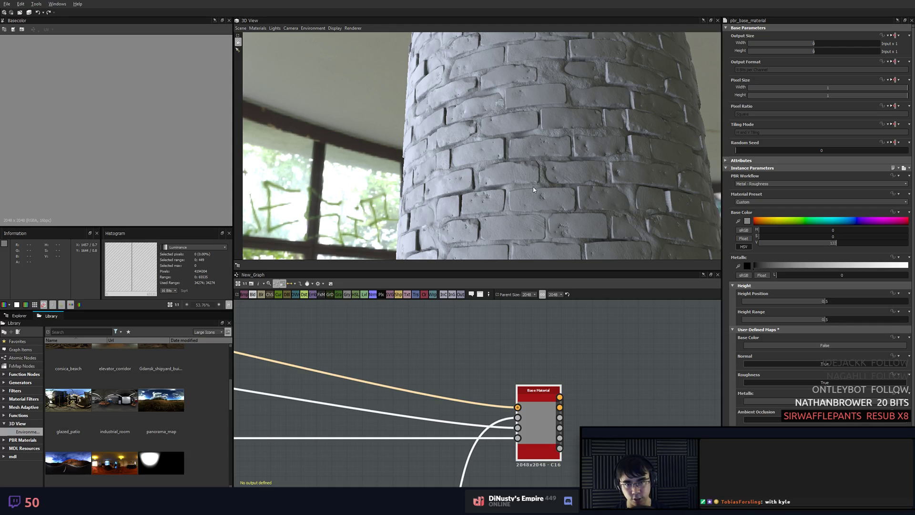
- Preview the final Blend node's roughness map and compare its brick and mortar variation with the column's surface
{"action": "scroll", "coordinate": [414, 463], "scroll_direction": "down", "scroll_amount": 3}
{"action": "middle_click_drag", "start_coordinate": [413, 463], "coordinate": [515, 335]}
{"action": "scroll", "coordinate": [512, 427], "scroll_direction": "up", "scroll_amount": 1}
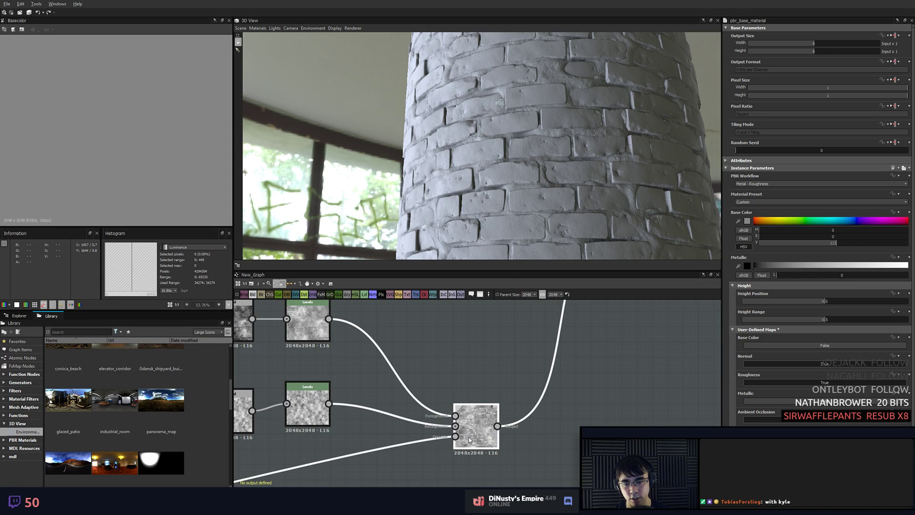
{"action": "double_click", "coordinate": [468, 437]}
{"action": "scroll", "coordinate": [367, 386], "scroll_direction": "up", "scroll_amount": 2}
{"action": "scroll", "coordinate": [174, 148], "scroll_direction": "down", "scroll_amount": 4}
{"action": "scroll", "coordinate": [174, 148], "scroll_direction": "up", "scroll_amount": 4}
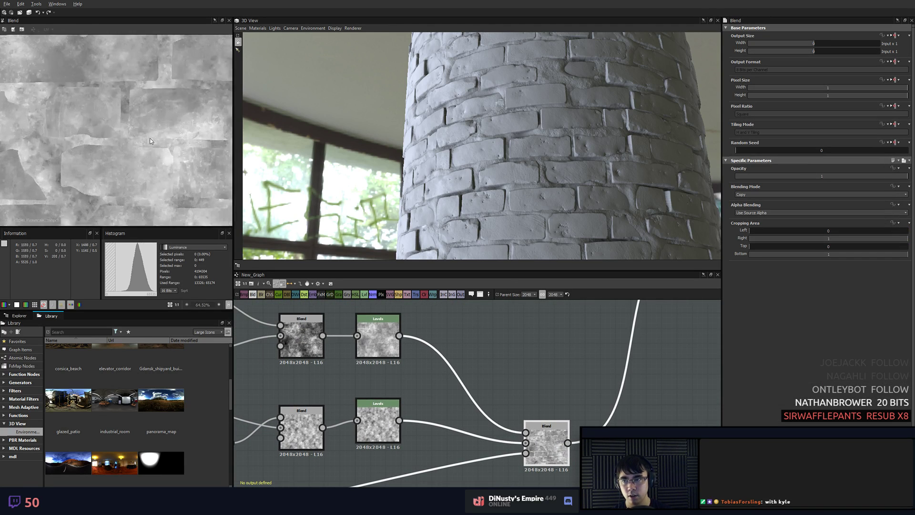
{"action": "middle_click_drag", "start_coordinate": [550, 444], "coordinate": [553, 442]}
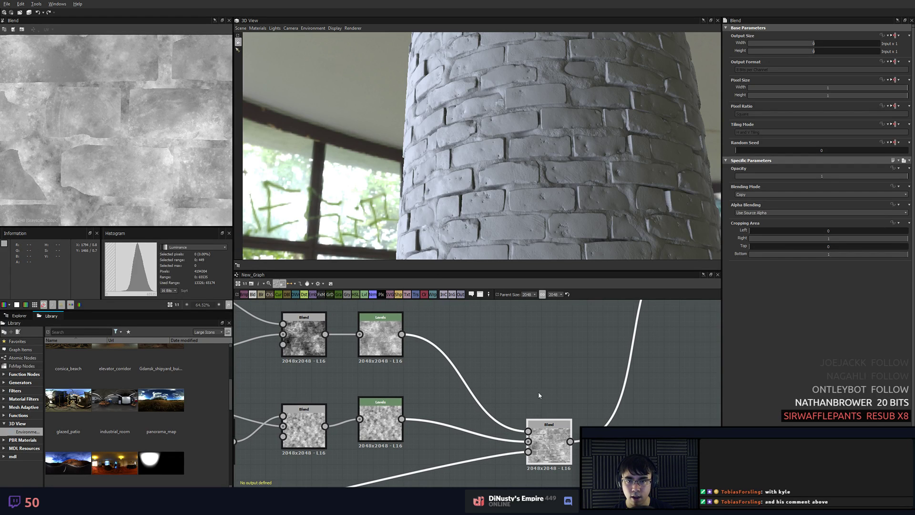
{"action": "left_click_drag", "start_coordinate": [543, 143], "coordinate": [556, 100]}
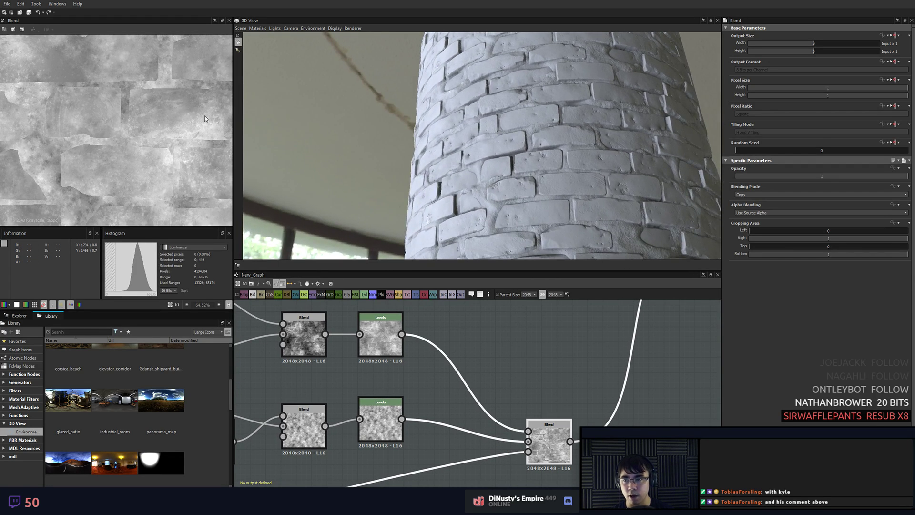
{"action": "scroll", "coordinate": [184, 159], "scroll_direction": "down", "scroll_amount": 2}
{"action": "scroll", "coordinate": [117, 116], "scroll_direction": "up", "scroll_amount": 2}
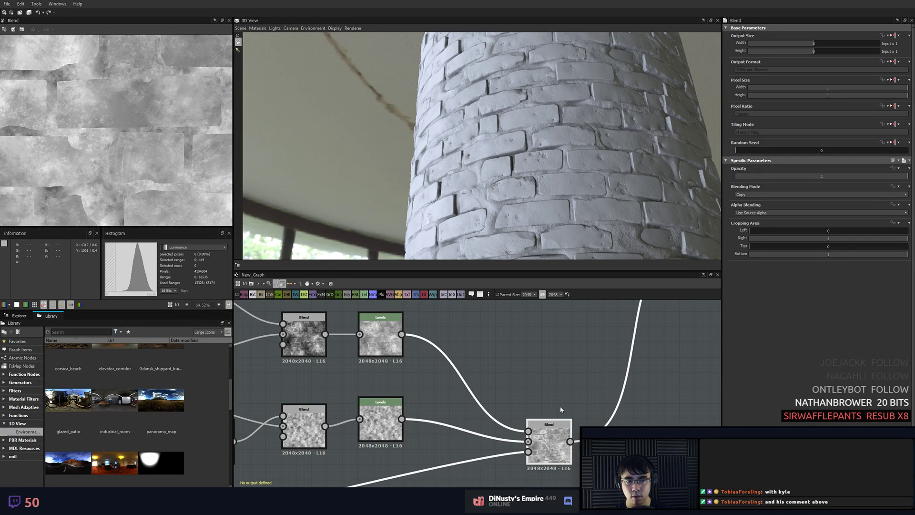
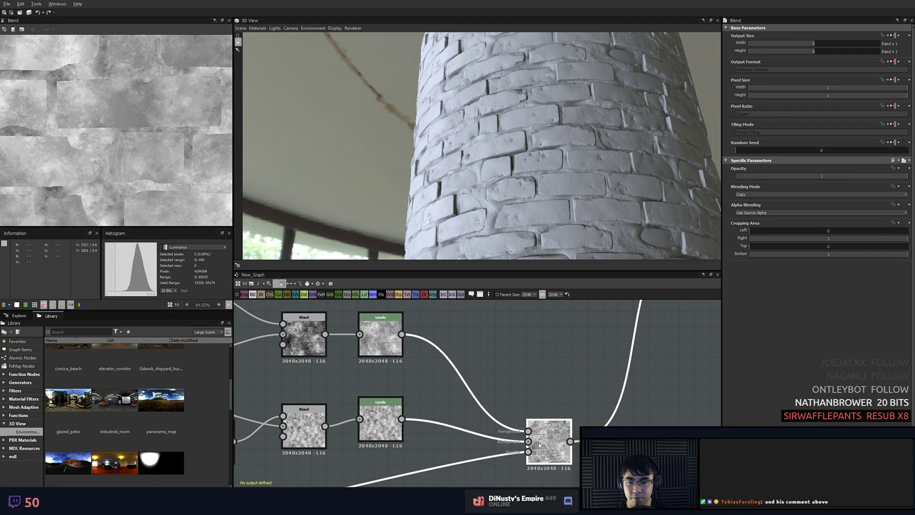
- Try a higher output black level on the upper Levels node and undo the change
{"action": "left_click", "coordinate": [381, 422]}
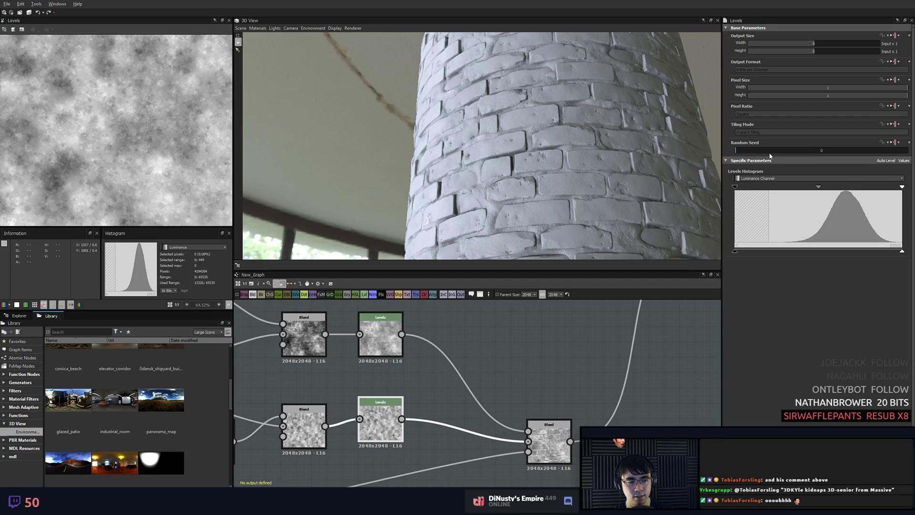
{"action": "left_click", "coordinate": [549, 436]}
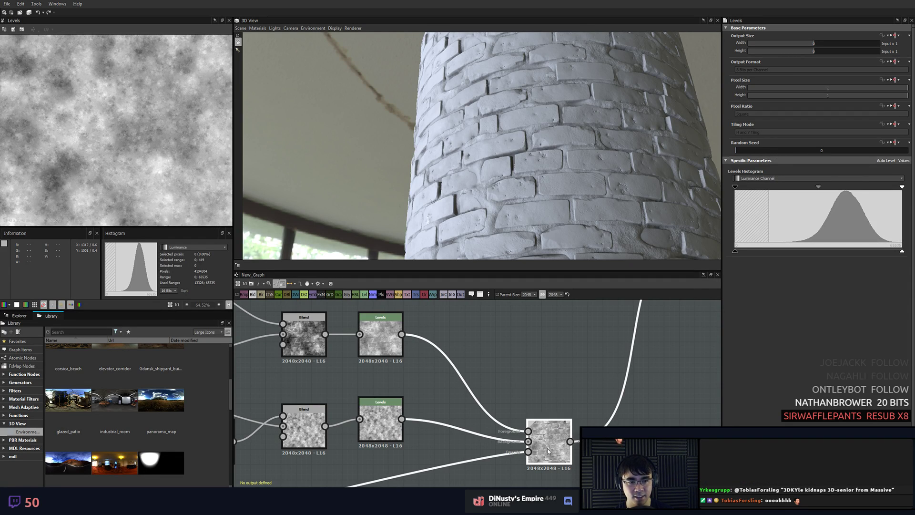
{"action": "left_click", "coordinate": [380, 341]}
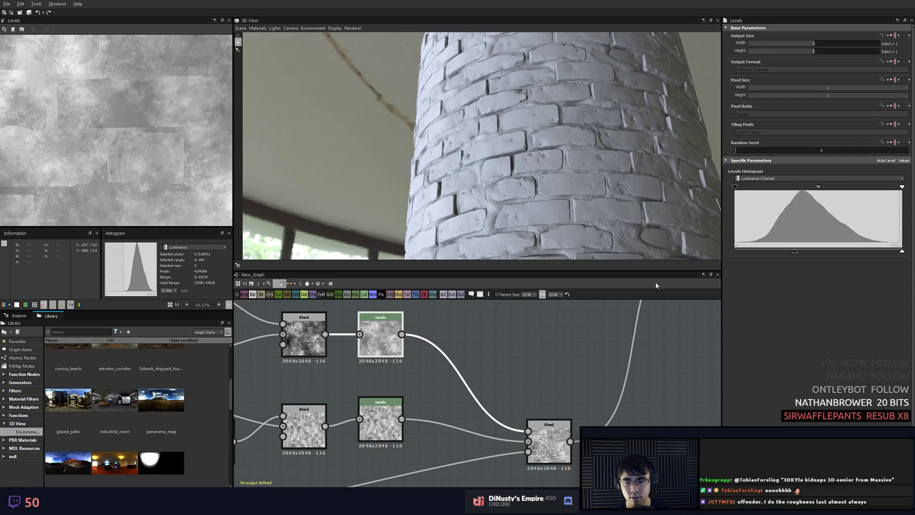
{"action": "left_click_drag", "start_coordinate": [805, 250], "coordinate": [820, 251]}
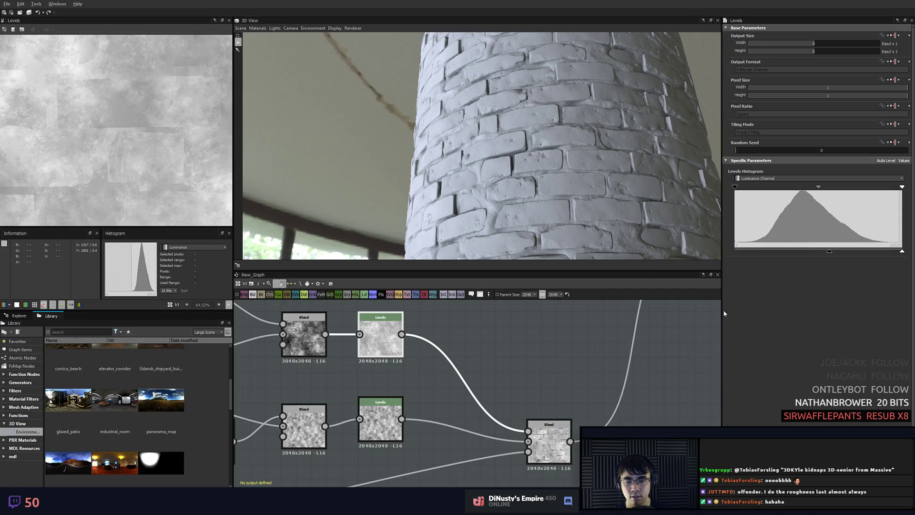
{"action": "left_click", "coordinate": [560, 457]}
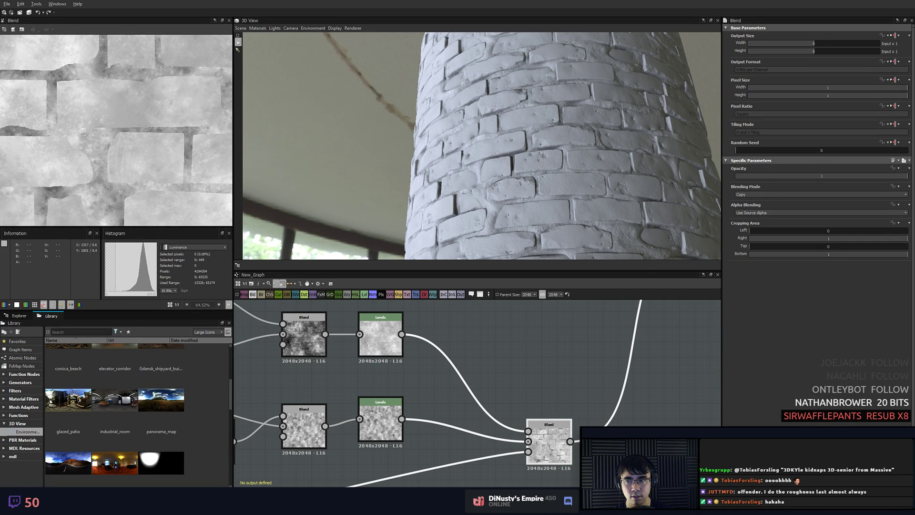
{"action": "left_click", "coordinate": [546, 367]}
{"action": "key", "text": "ctrl+z"}
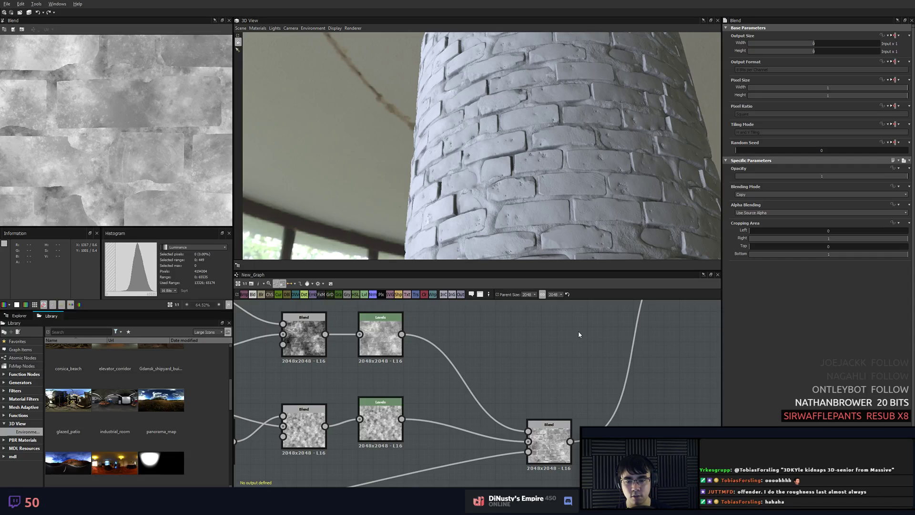
- Set the Base Material's user-defined Base Color map back to False
{"action": "left_click", "coordinate": [389, 434]}
{"action": "left_click", "coordinate": [389, 435]}
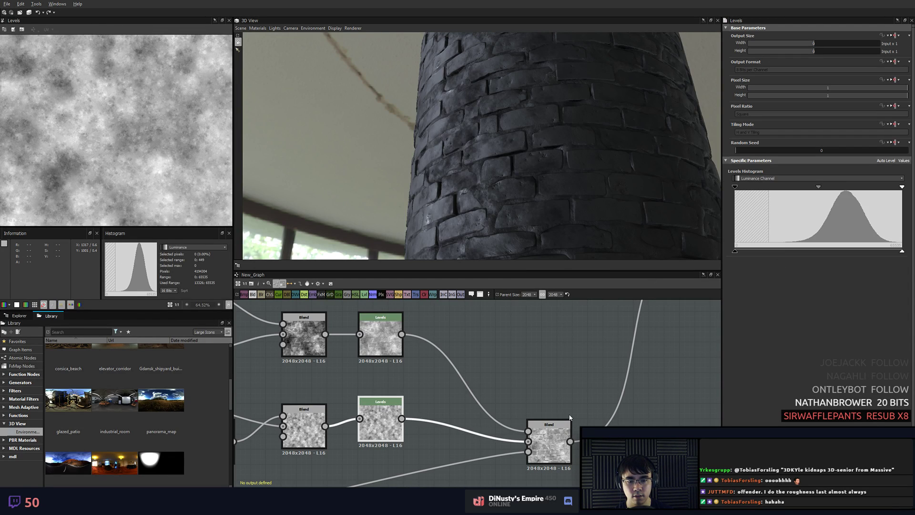
{"action": "key", "text": "f"}
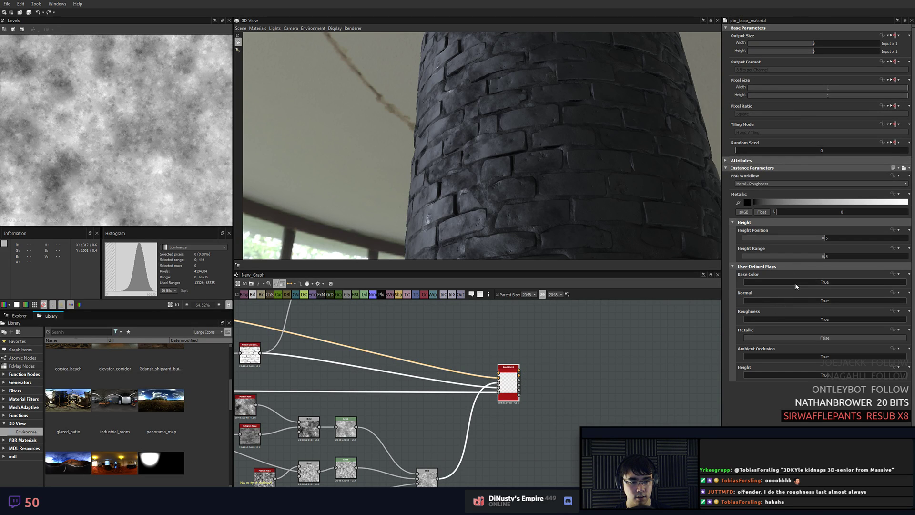
{"action": "left_click", "coordinate": [795, 282]}
{"action": "middle_click_drag", "start_coordinate": [628, 389], "coordinate": [596, 353]}
{"action": "scroll", "coordinate": [566, 414], "scroll_direction": "up", "scroll_amount": 2}
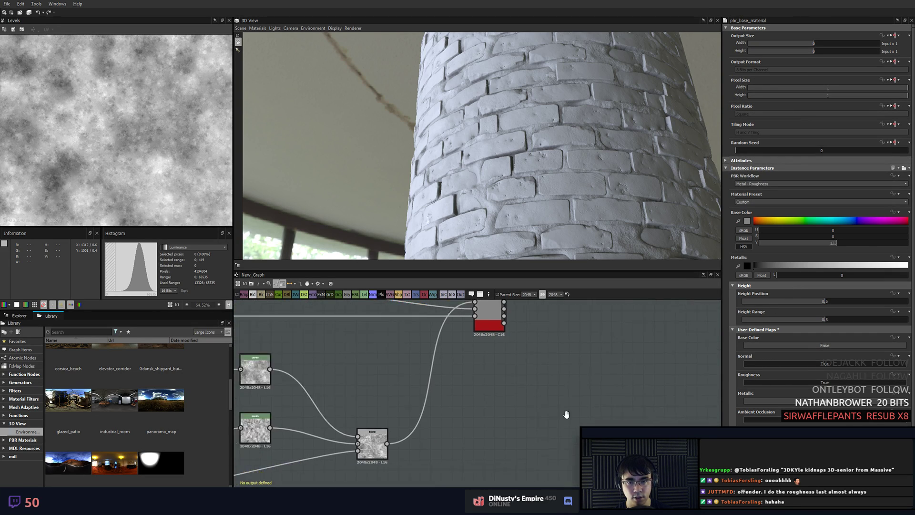
- Preview the final Blend node and align the lower Levels node with the Blend node feeding it
{"action": "middle_click_drag", "start_coordinate": [566, 414], "coordinate": [654, 377]}
{"action": "double_click", "coordinate": [460, 408]}
{"action": "scroll", "coordinate": [367, 396], "scroll_direction": "up", "scroll_amount": 2}
{"action": "middle_click_drag", "start_coordinate": [367, 396], "coordinate": [429, 384]}
{"action": "scroll", "coordinate": [430, 384], "scroll_direction": "down", "scroll_amount": 1}
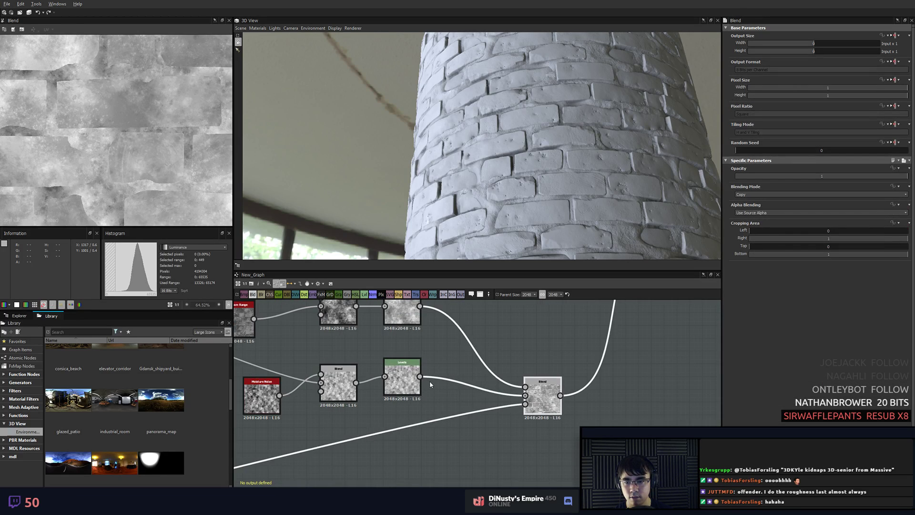
{"action": "left_click", "coordinate": [409, 383]}
{"action": "left_click_drag", "start_coordinate": [412, 380], "coordinate": [410, 387]}
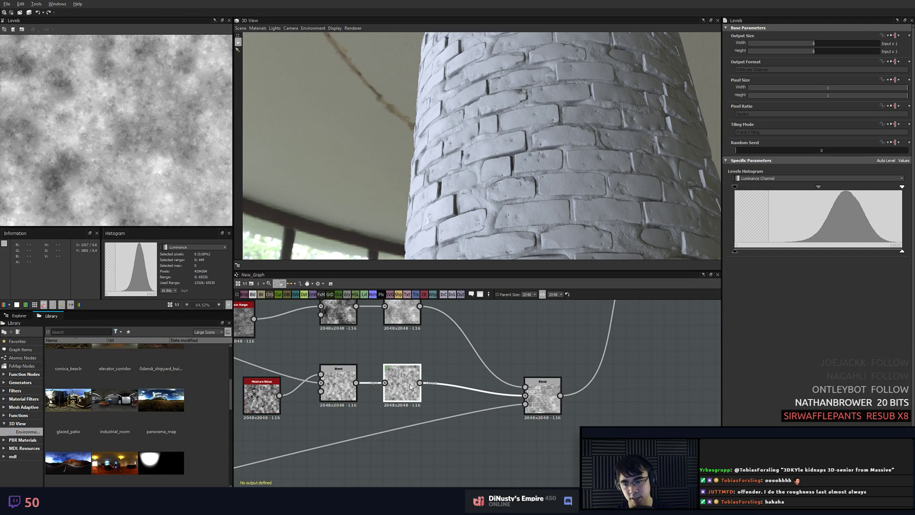
- Brighten the mortar roughness by shifting the lower Levels node's midtone toward black, and move the final Blend node slightly up
{"action": "left_click", "coordinate": [404, 310]}
{"action": "left_click", "coordinate": [405, 394]}
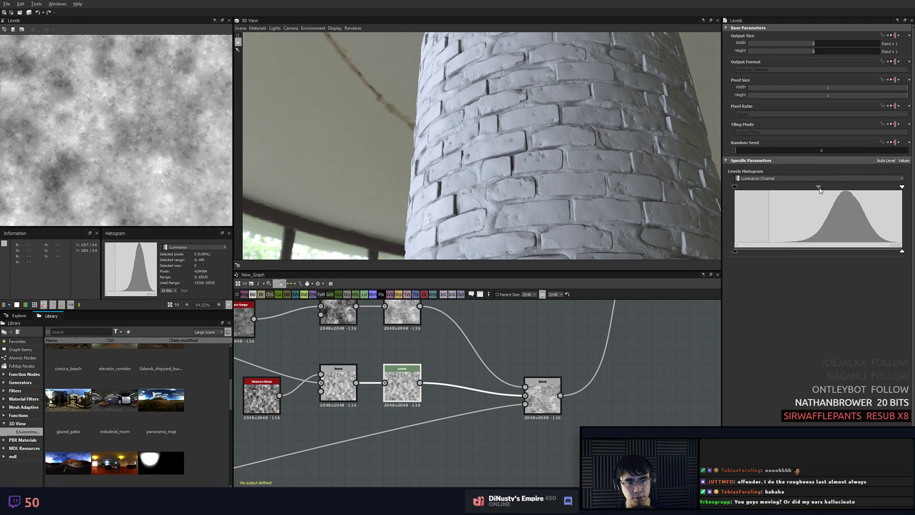
{"action": "left_click_drag", "start_coordinate": [818, 187], "coordinate": [800, 189]}
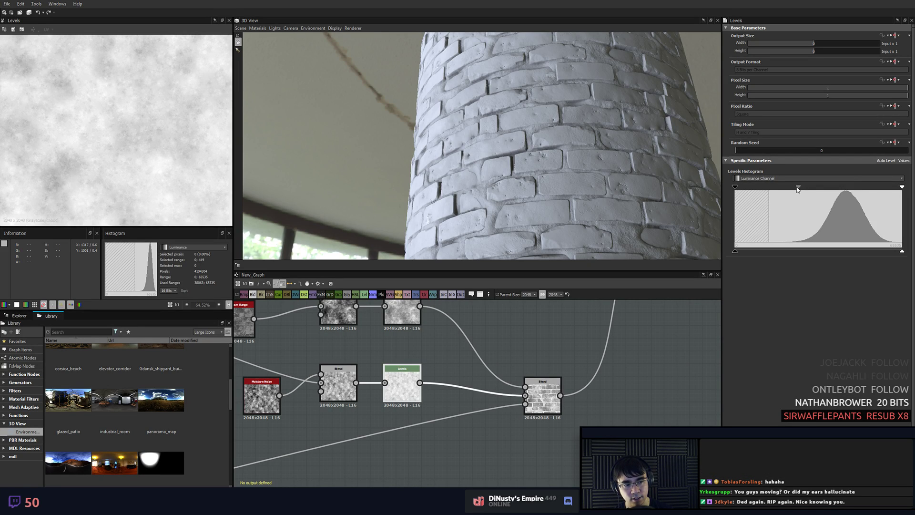
{"action": "mouse_move", "coordinate": [594, 332]}
{"action": "middle_mouse_down"}
{"action": "mouse_move", "coordinate": [592, 366]}
{"action": "mouse_move", "coordinate": [593, 320]}
{"action": "middle_mouse_up"}
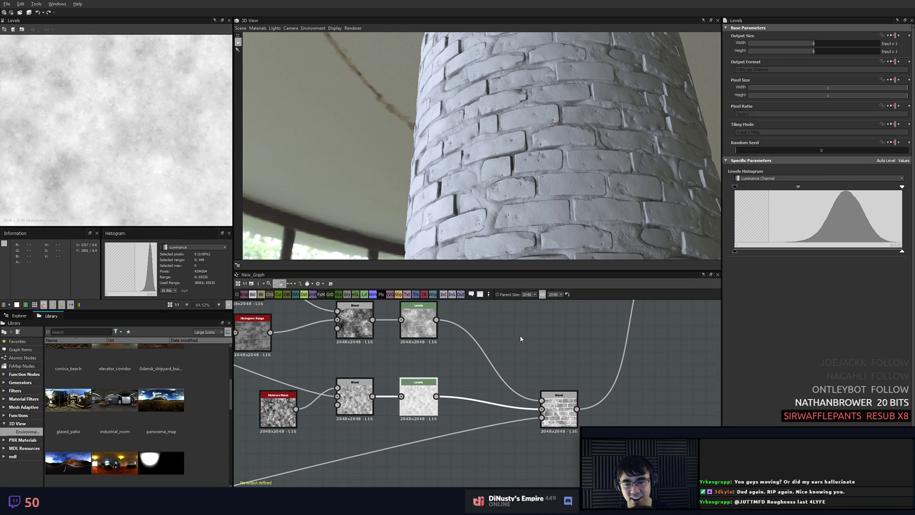
{"action": "left_click_drag", "start_coordinate": [547, 392], "coordinate": [547, 379]}
{"action": "left_click", "coordinate": [450, 355]}
- Raise the upper Levels node's output black level to about a quarter of the range to lighten the brick roughness
{"action": "double_click", "coordinate": [418, 322]}
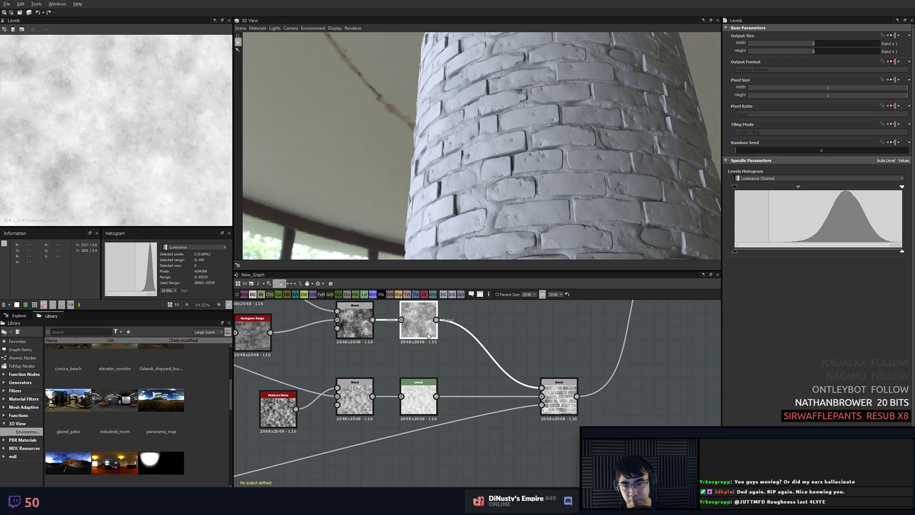
{"action": "left_click_drag", "start_coordinate": [793, 251], "coordinate": [789, 249]}
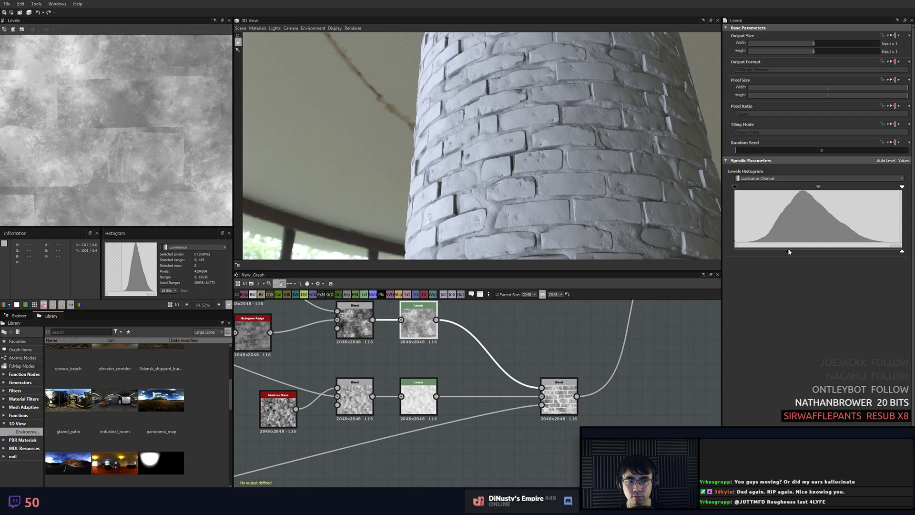
{"action": "key", "text": "ctrl+z"}
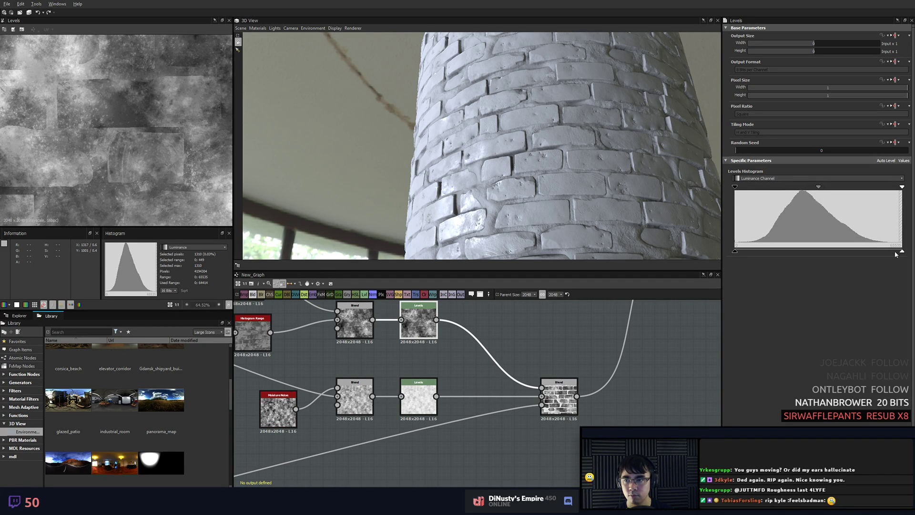
{"action": "left_click_drag", "start_coordinate": [737, 251], "coordinate": [780, 251]}
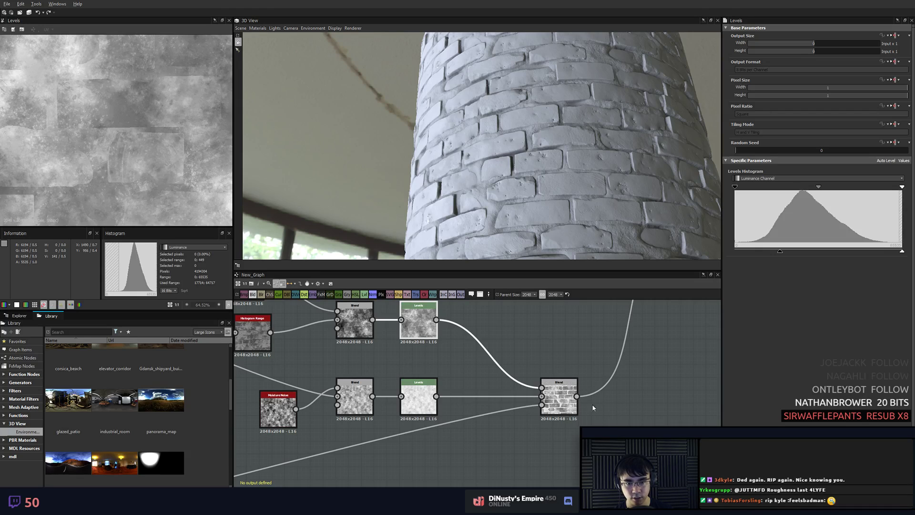
- Preview the final Blend node's roughness map and examine its brick and mortar contrast overall and up close
{"action": "double_click", "coordinate": [564, 399]}
{"action": "scroll", "coordinate": [166, 181], "scroll_direction": "down", "scroll_amount": 9}
{"action": "scroll", "coordinate": [122, 127], "scroll_direction": "up", "scroll_amount": 4}
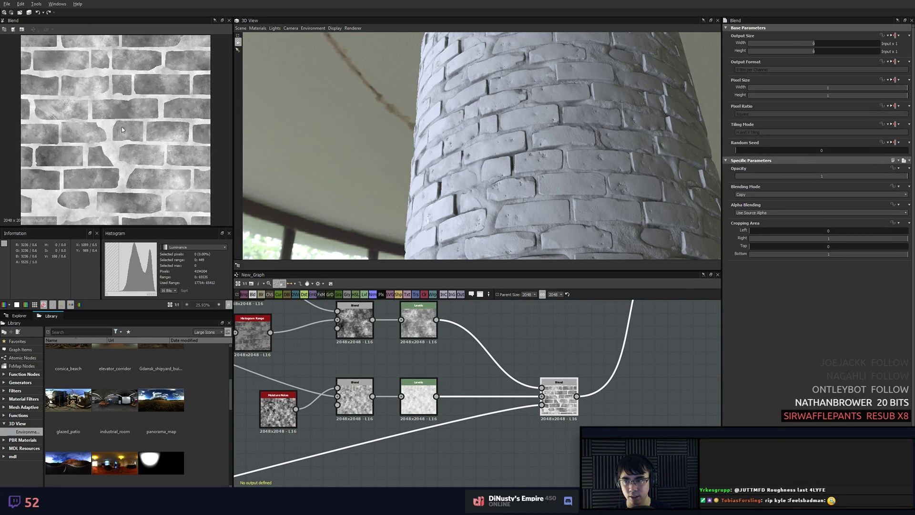
{"action": "scroll", "coordinate": [121, 127], "scroll_direction": "up", "scroll_amount": 2}
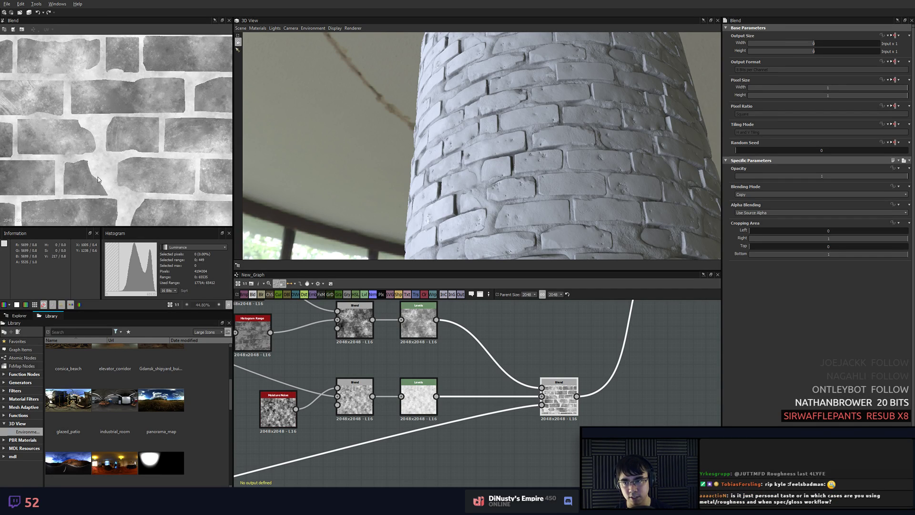
{"action": "scroll", "coordinate": [98, 177], "scroll_direction": "up", "scroll_amount": 5}
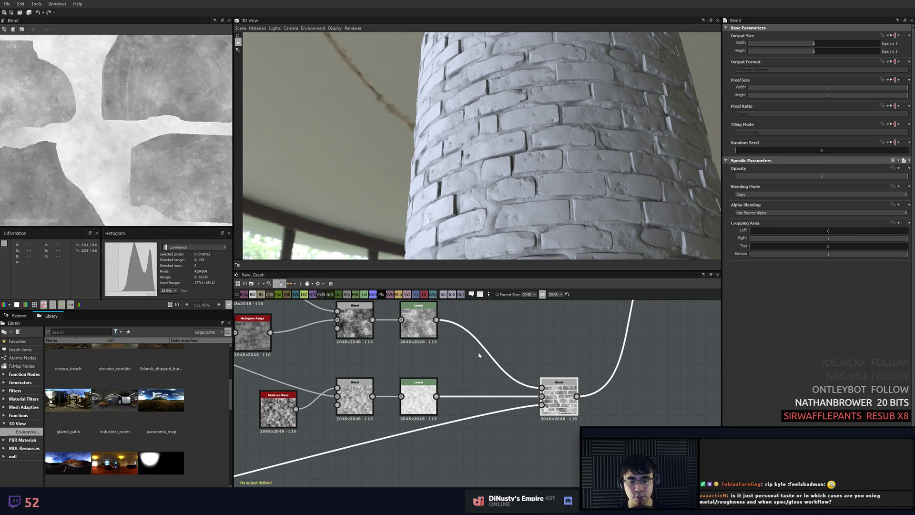
- Raise the upper Levels node's output black level slightly further and shift its input midtone slightly toward black
{"action": "double_click", "coordinate": [419, 321]}
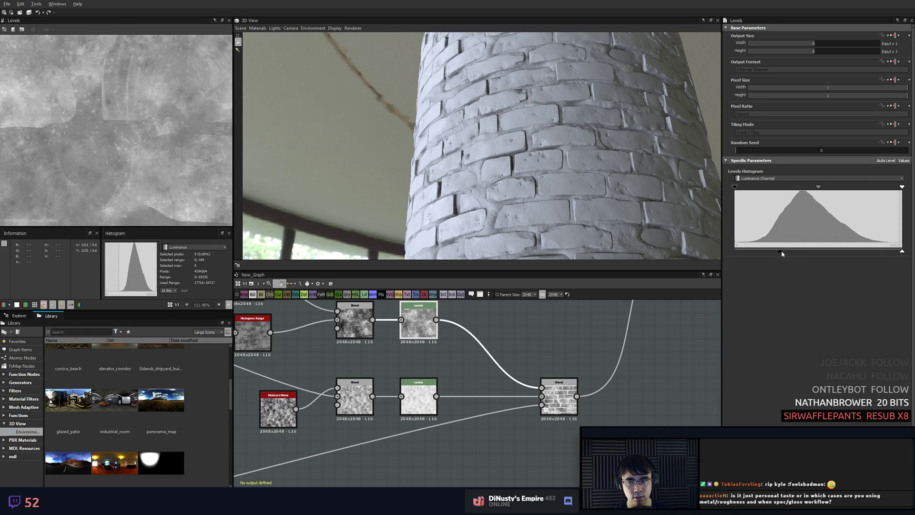
{"action": "left_click", "coordinate": [560, 399]}
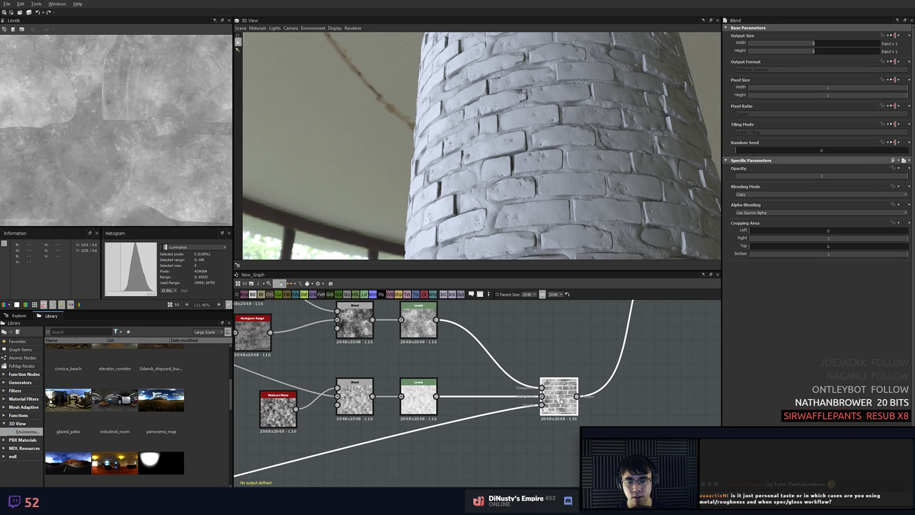
{"action": "double_click", "coordinate": [560, 399]}
{"action": "left_click", "coordinate": [418, 321]}
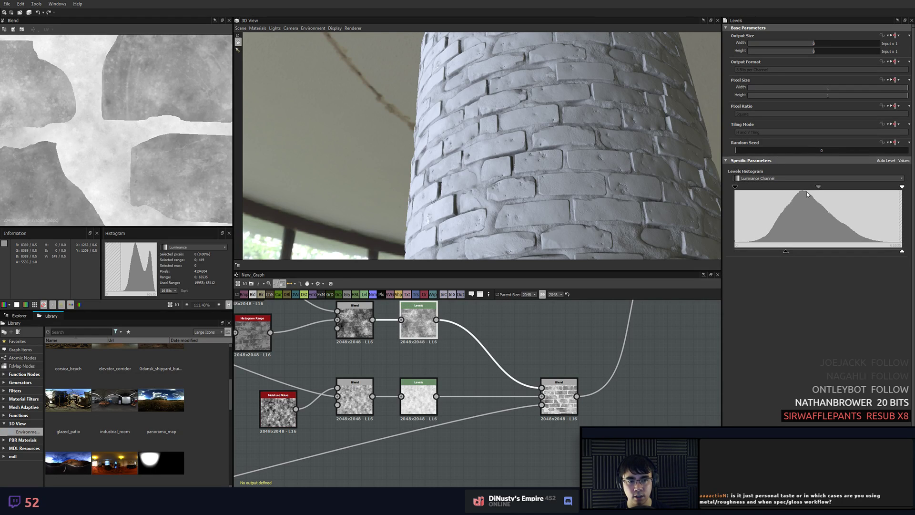
{"action": "left_click_drag", "start_coordinate": [734, 189], "coordinate": [757, 191]}
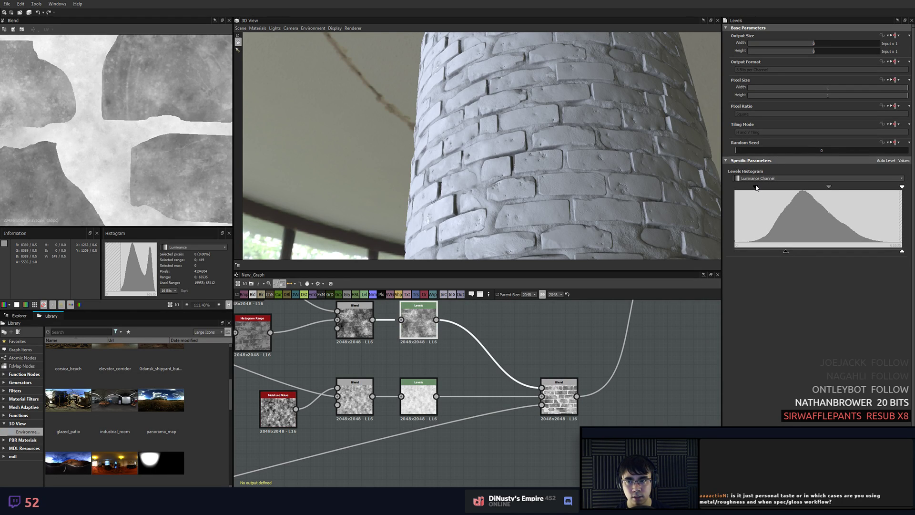
{"action": "key", "text": "ctrl+z"}
{"action": "mouse_move", "coordinate": [819, 186]}
{"action": "left_mouse_down"}
{"action": "mouse_move", "coordinate": [807, 190]}
{"action": "mouse_move", "coordinate": [817, 190]}
{"action": "left_mouse_up"}
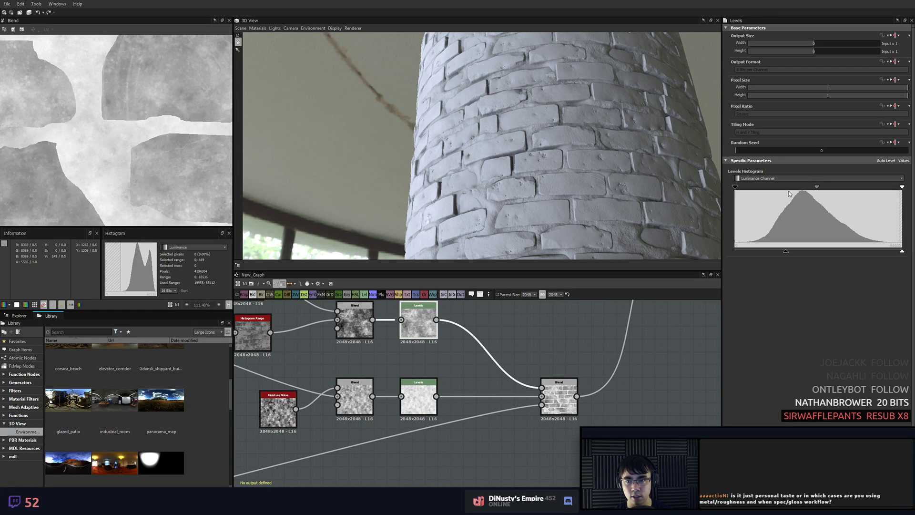
- Inspect the uncoloured brick column's surface up close against the bright window for its roughness response
{"action": "left_click_drag", "start_coordinate": [572, 195], "coordinate": [521, 175]}
{"action": "scroll", "coordinate": [521, 172], "scroll_direction": "up", "scroll_amount": 3}
{"action": "middle_click_drag", "start_coordinate": [519, 162], "coordinate": [532, 171]}
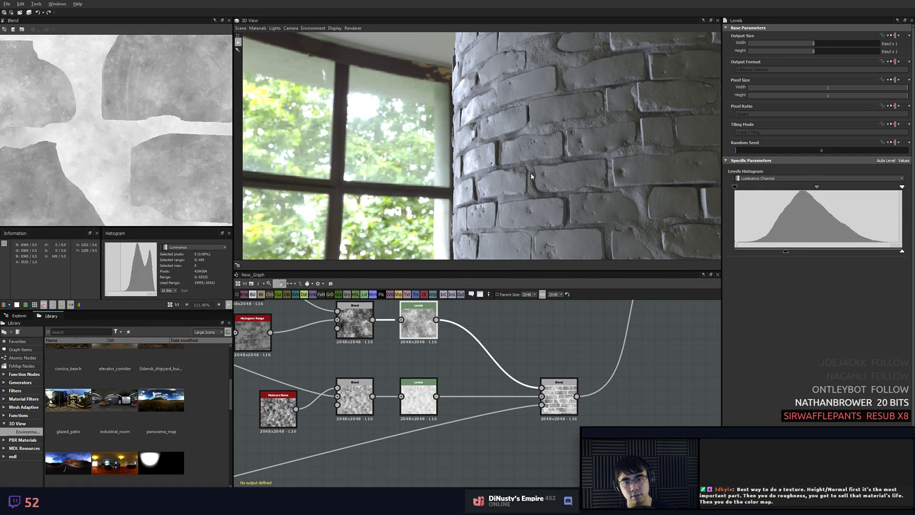
{"action": "scroll", "coordinate": [531, 171], "scroll_direction": "up", "scroll_amount": 1}
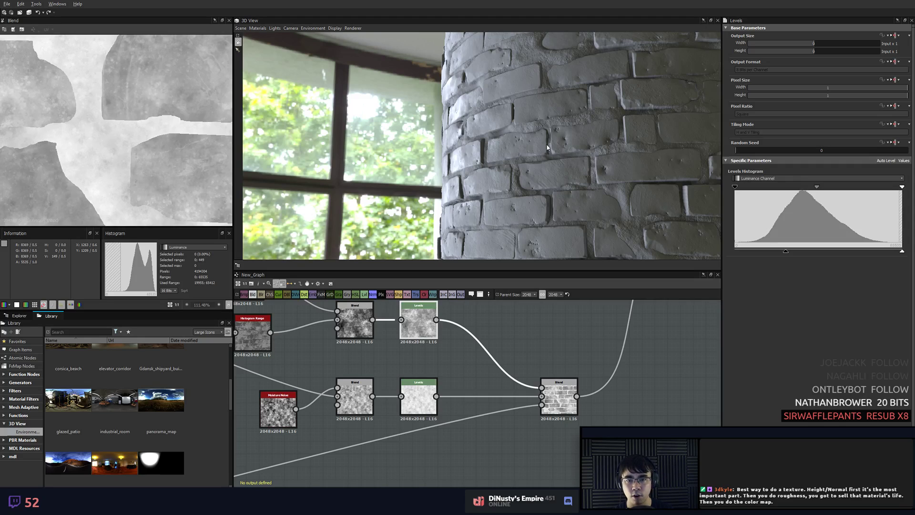
- Examine the source Height and ID_1 bitmaps at the start of the node graph
{"action": "scroll", "coordinate": [385, 389], "scroll_direction": "down", "scroll_amount": 6}
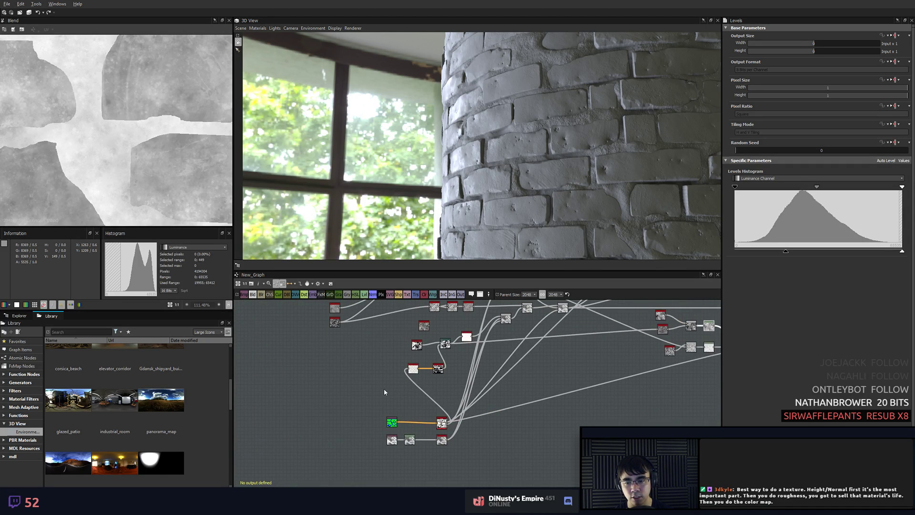
{"action": "scroll", "coordinate": [384, 392], "scroll_direction": "up", "scroll_amount": 5}
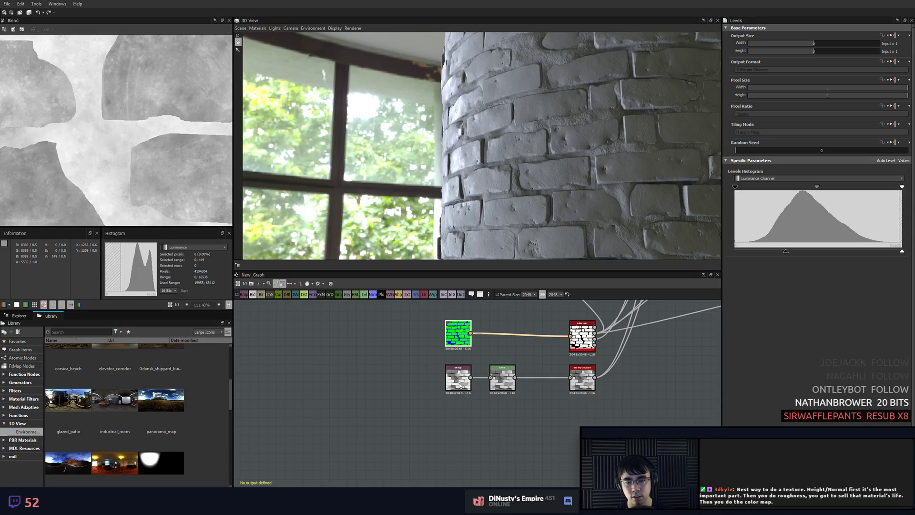
{"action": "double_click", "coordinate": [460, 385]}
{"action": "double_click", "coordinate": [457, 327]}
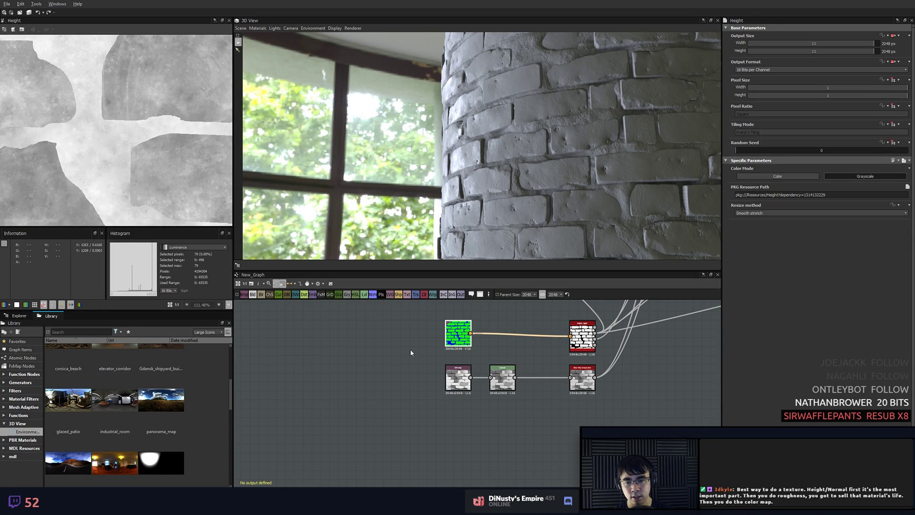
{"action": "double_click", "coordinate": [458, 379]}
{"action": "middle_click_drag", "start_coordinate": [381, 352], "coordinate": [441, 337]}
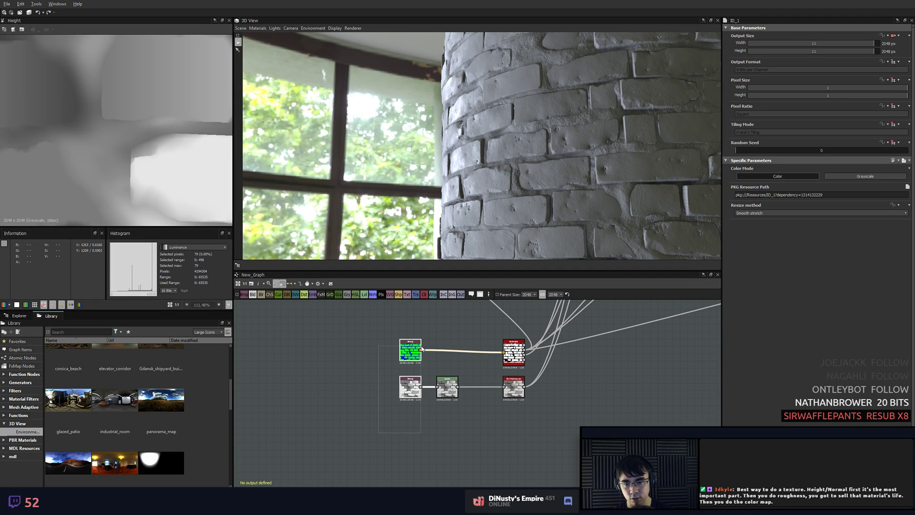
{"action": "scroll", "coordinate": [410, 358], "scroll_direction": "up", "scroll_amount": 4}
{"action": "left_click_drag", "start_coordinate": [412, 344], "coordinate": [411, 358]}
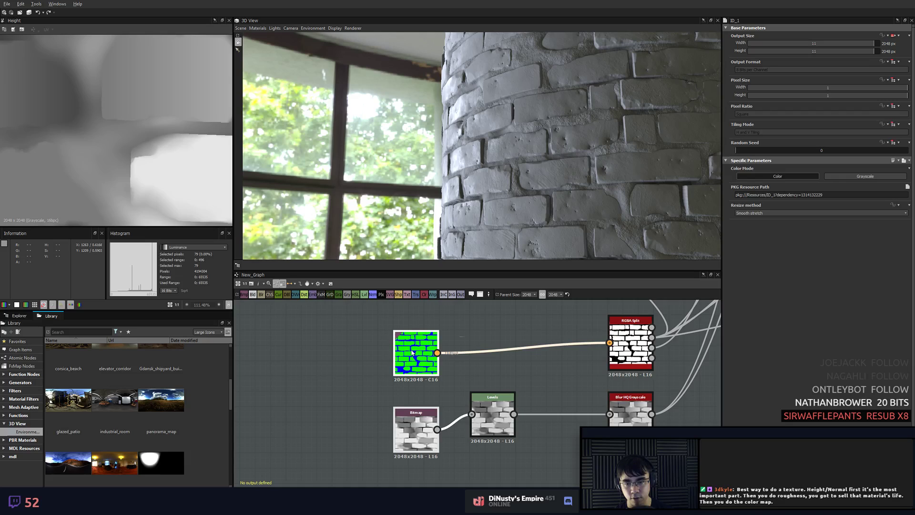
{"action": "left_click_drag", "start_coordinate": [363, 450], "coordinate": [457, 337]}
{"action": "left_click_drag", "start_coordinate": [415, 358], "coordinate": [415, 343]}
{"action": "left_click", "coordinate": [366, 382]}
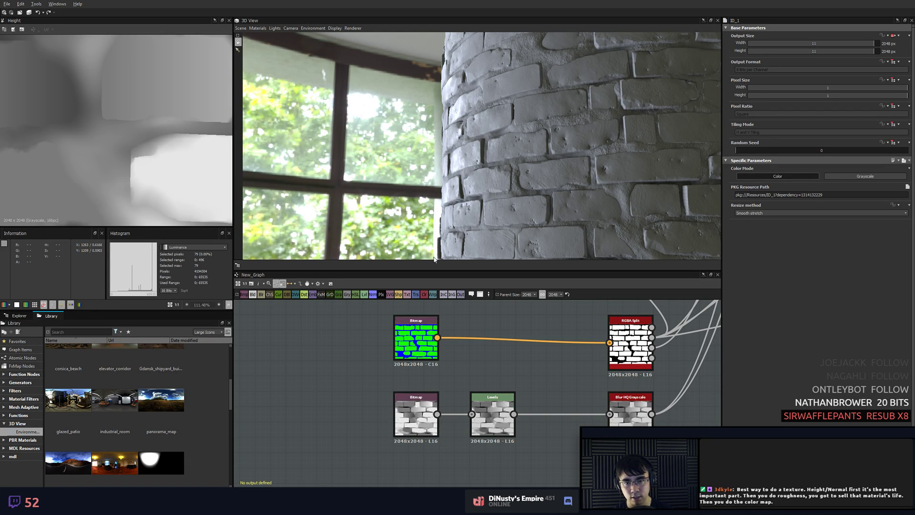
- Review the lower part of the brick column and the full height bitmap alongside the ID_1 bitmap node
{"action": "scroll", "coordinate": [496, 186], "scroll_direction": "down", "scroll_amount": 5}
{"action": "left_click_drag", "start_coordinate": [482, 191], "coordinate": [496, 155]}
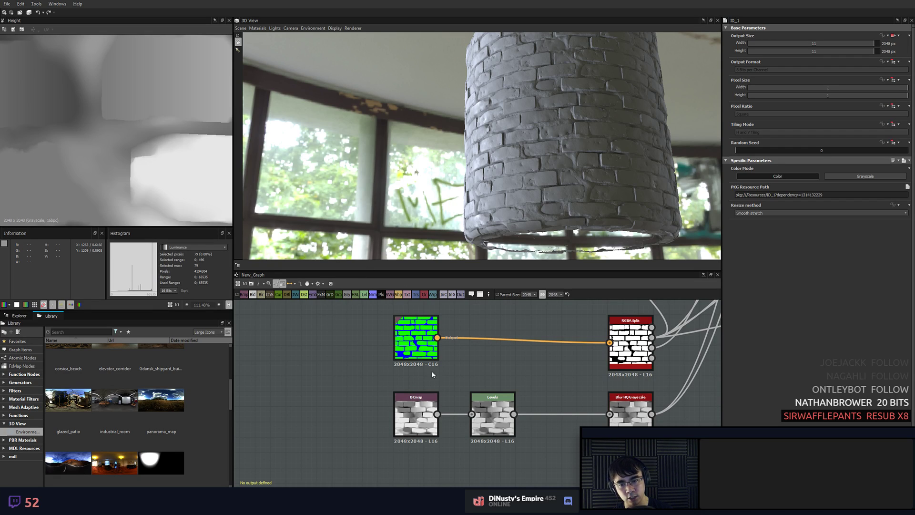
{"action": "left_click", "coordinate": [427, 392]}
{"action": "double_click", "coordinate": [411, 348]}
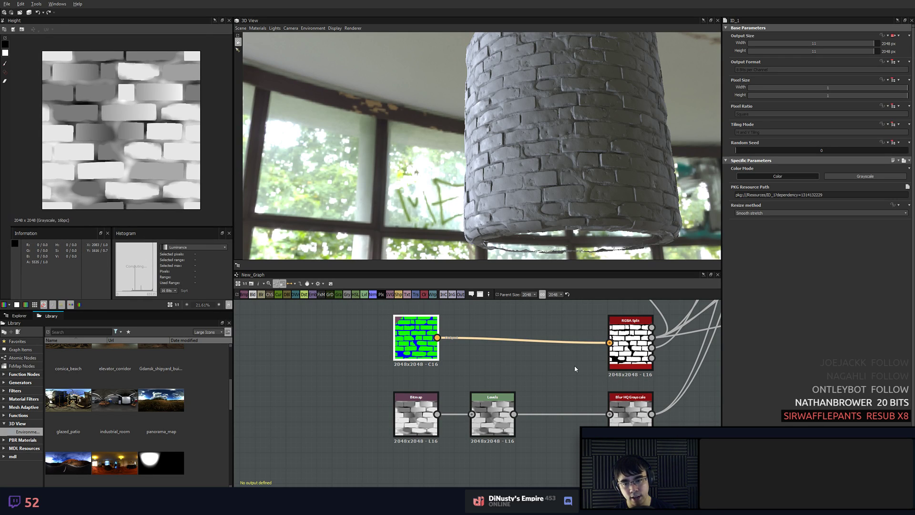
{"action": "middle_click_drag", "start_coordinate": [547, 372], "coordinate": [525, 377]}
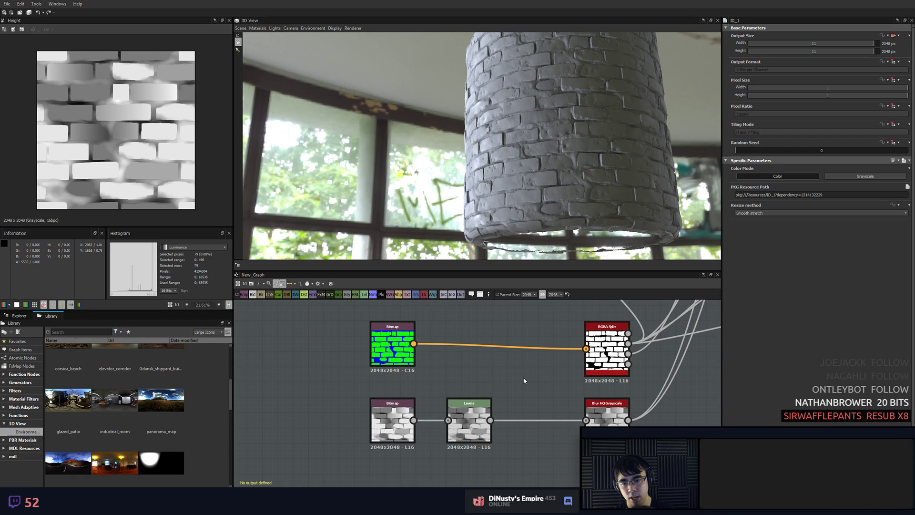
{"action": "scroll", "coordinate": [524, 378], "scroll_direction": "down", "scroll_amount": 2}
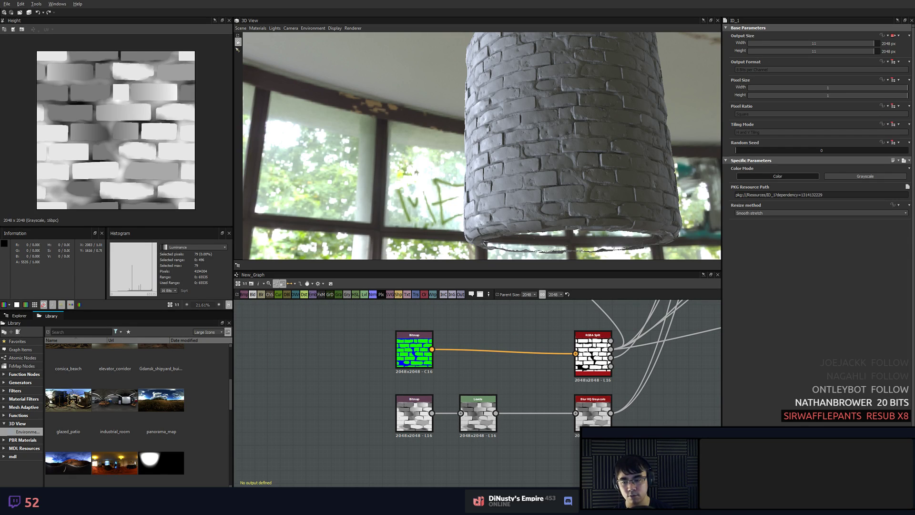
- Switch to ZBrush and hide the blue Sculpt mortar subtool to view the green bricks alone
{"action": "key", "text": "alt+Tab"}
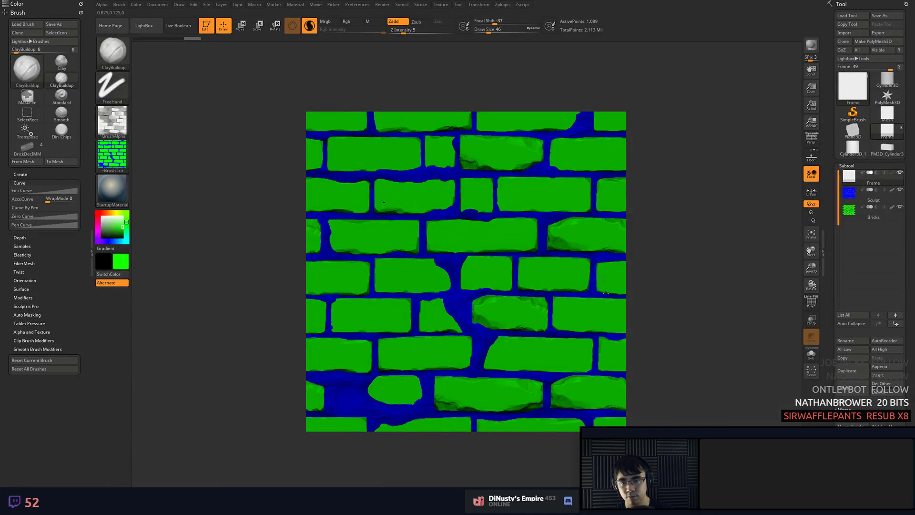
{"action": "left_click", "coordinate": [117, 163]}
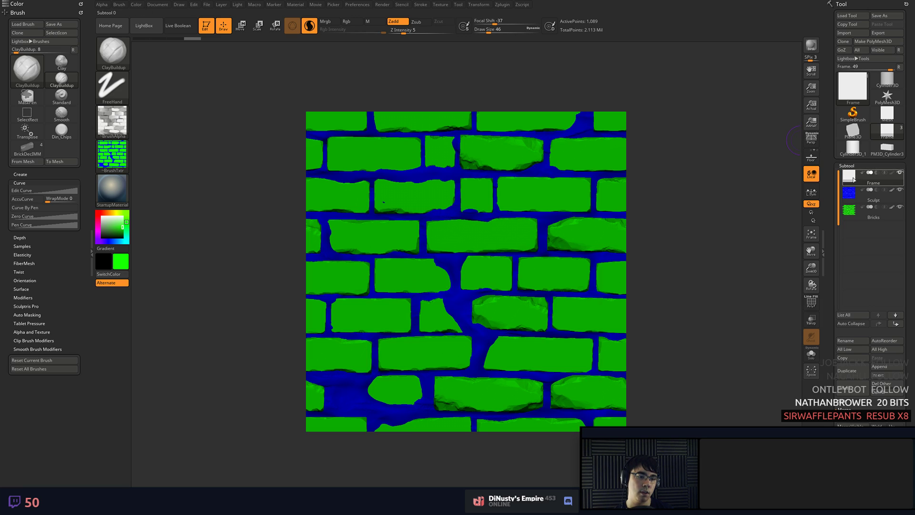
{"action": "left_click", "coordinate": [899, 191]}
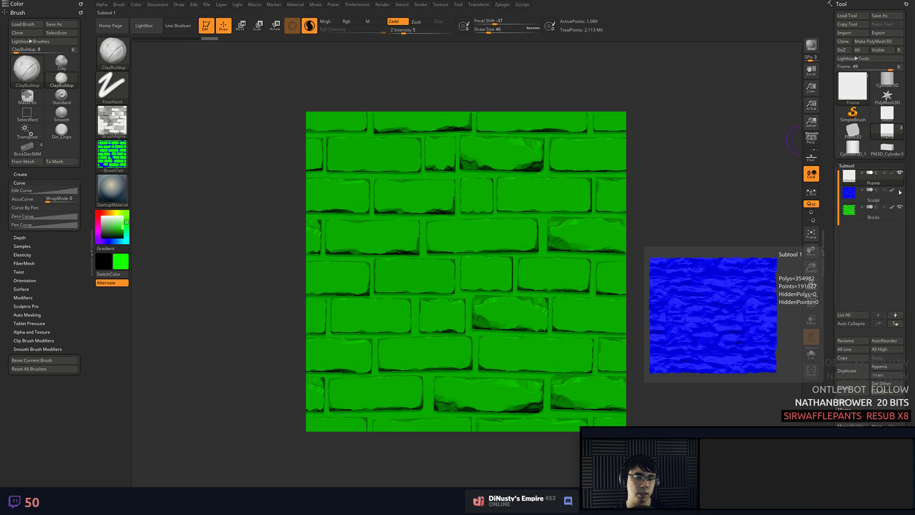
- Show the blue Sculpt mortar subtool with Bricks hidden, and set the active colour to RGB 0, 0, 255
{"action": "left_click", "coordinate": [899, 191]}
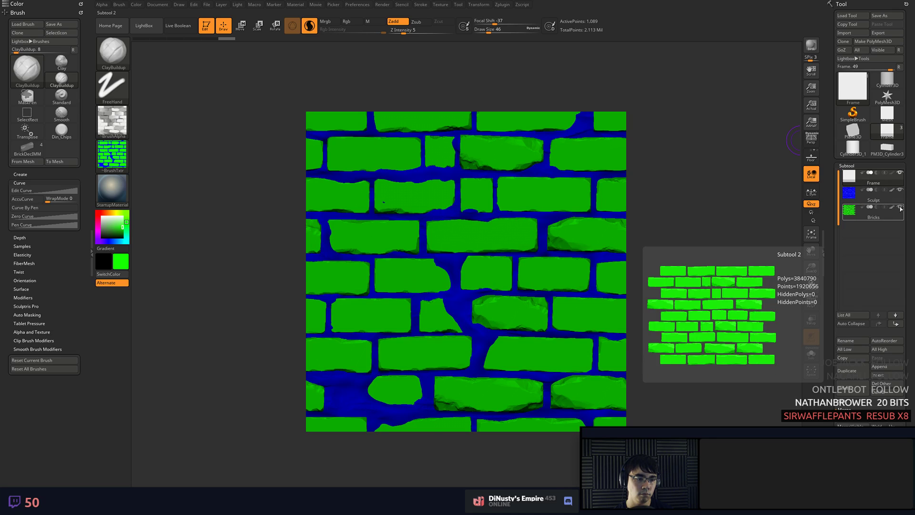
{"action": "left_click", "coordinate": [900, 207]}
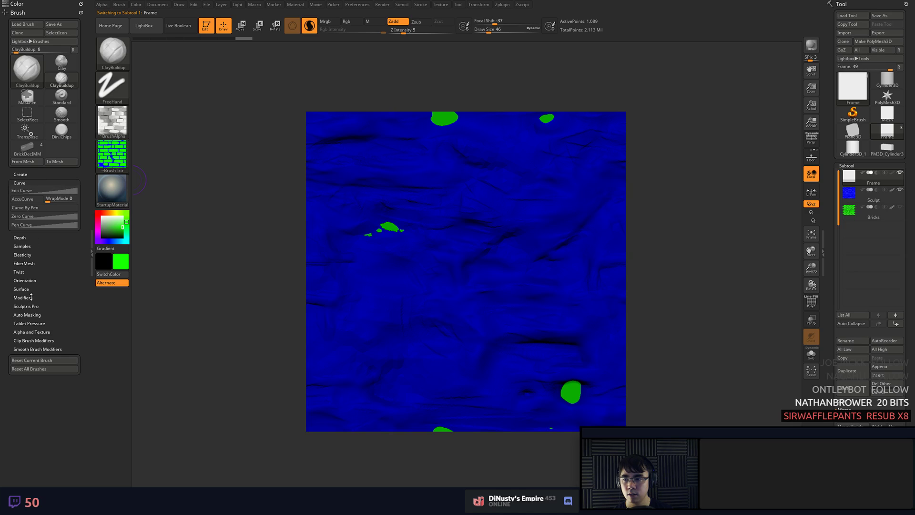
{"action": "left_click", "coordinate": [32, 6]}
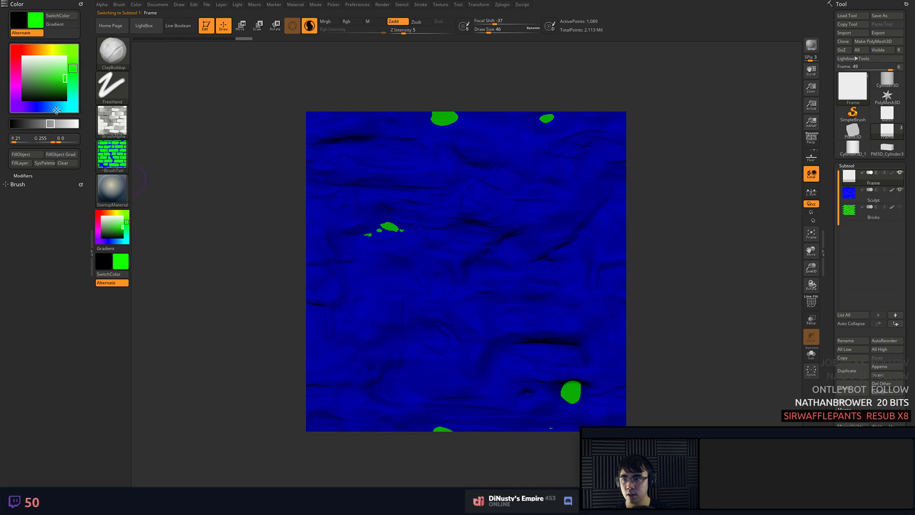
{"action": "left_click_drag", "start_coordinate": [59, 142], "coordinate": [76, 142]}
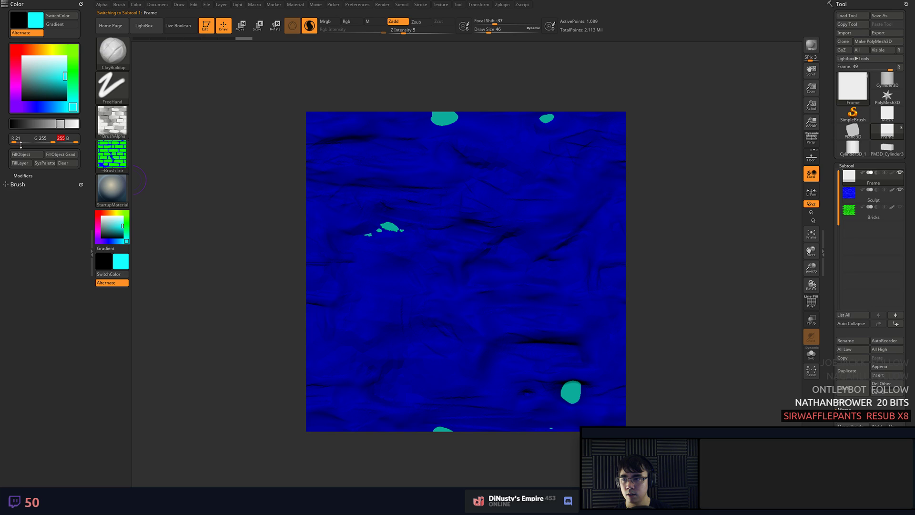
{"action": "left_click_drag", "start_coordinate": [15, 142], "coordinate": [8, 142]}
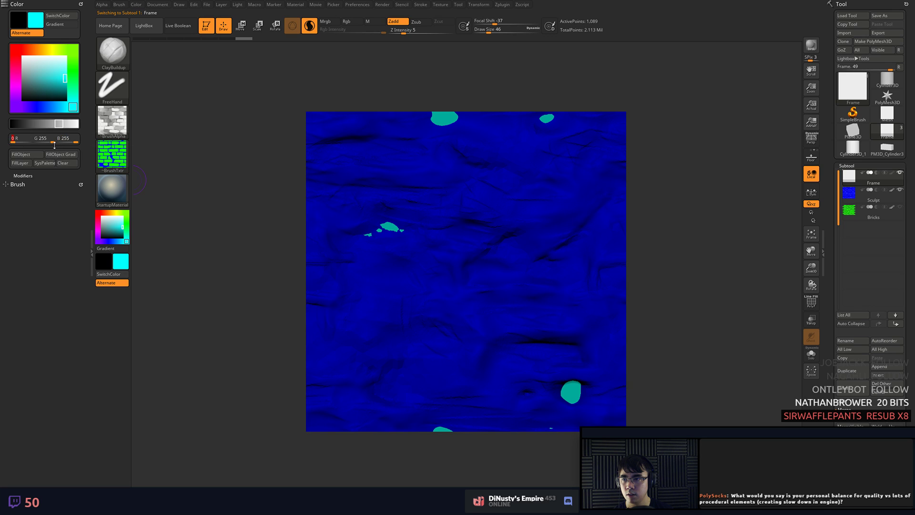
{"action": "left_click", "coordinate": [34, 141]}
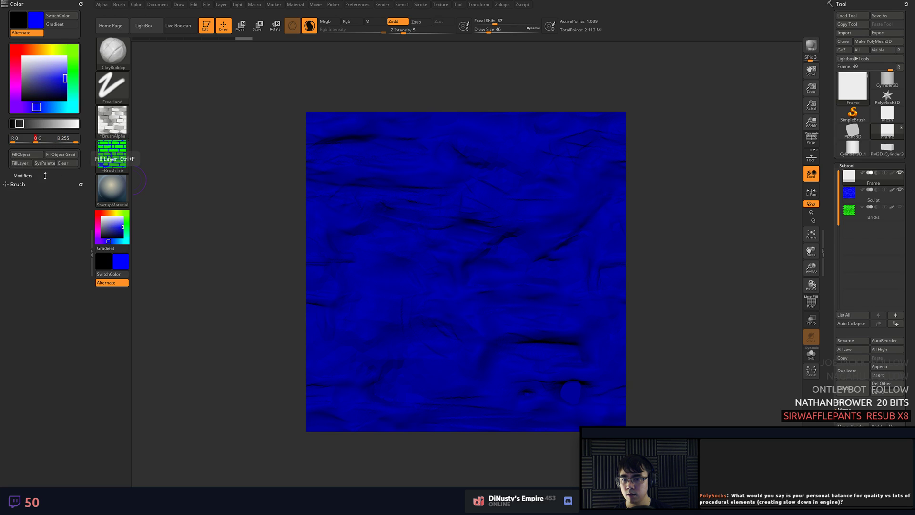
- Grab the mortar-only document view as a new alpha
{"action": "mouse_move", "coordinate": [124, 117]}
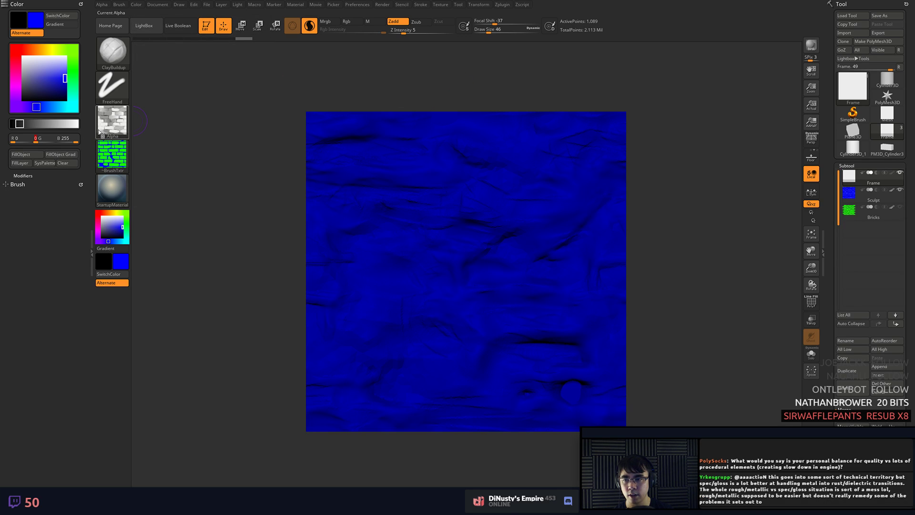
{"action": "left_click", "coordinate": [120, 121]}
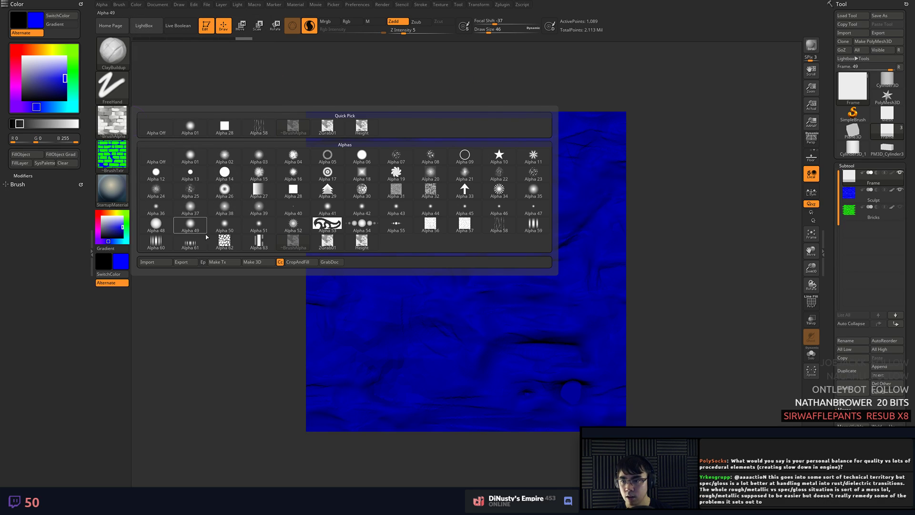
{"action": "left_click", "coordinate": [329, 262]}
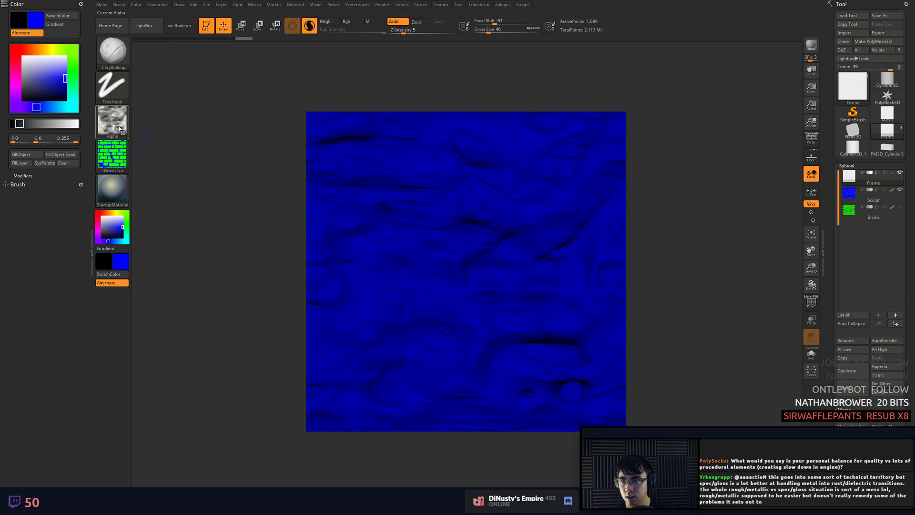
{"action": "mouse_move", "coordinate": [120, 129]}
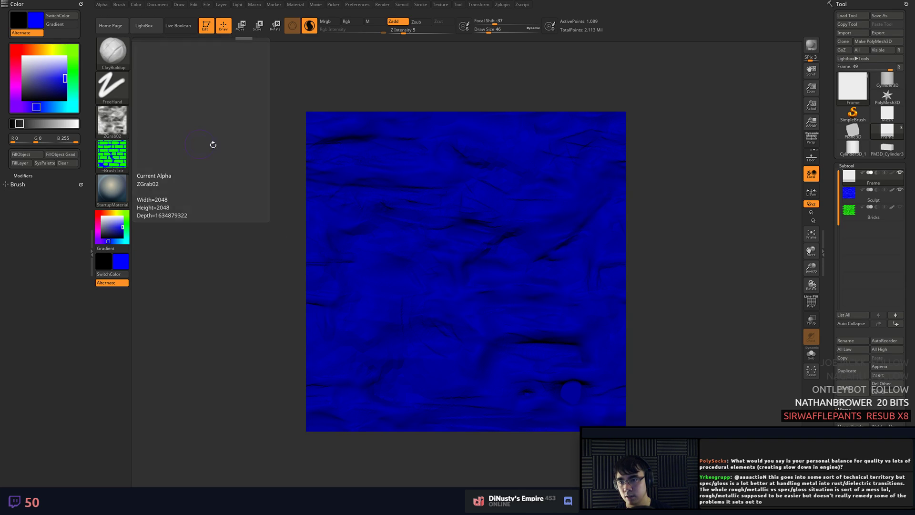
- Export the grabbed mortar alpha to the TileDemo folder as a PSD named GroutHight
{"action": "left_click", "coordinate": [125, 127]}
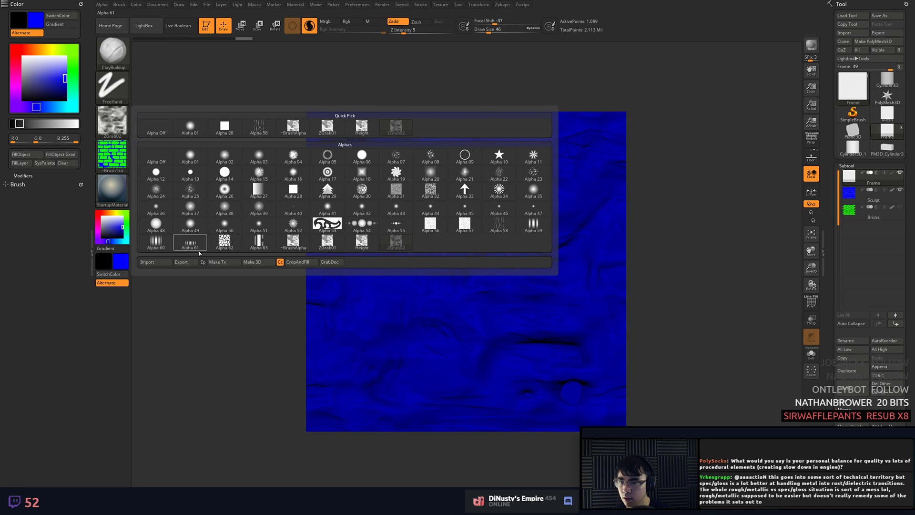
{"action": "left_click", "coordinate": [182, 262]}
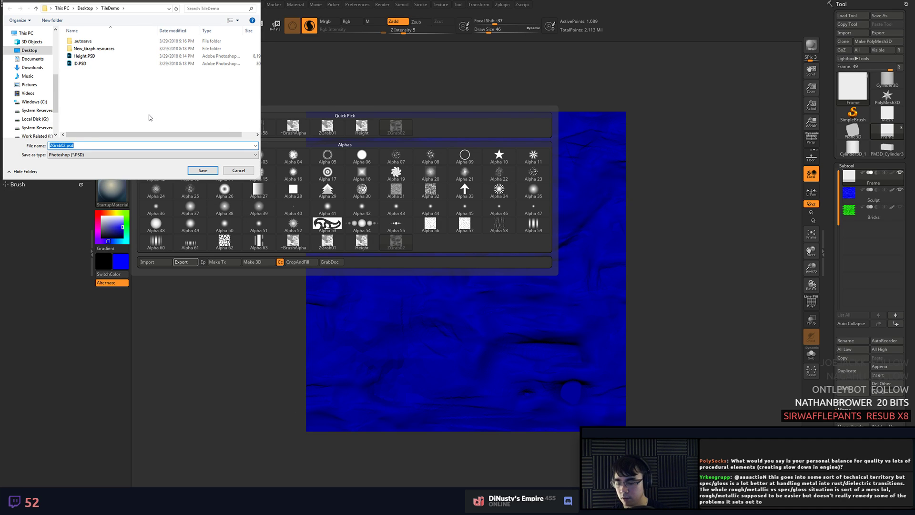
{"action": "type", "text": "GroutHi"}
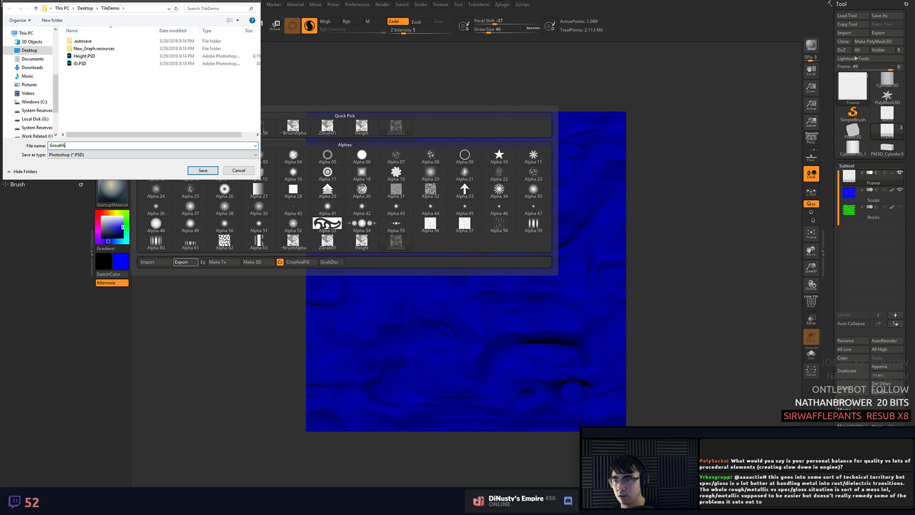
{"action": "type", "text": "ght"}
{"action": "key", "text": "Return"}
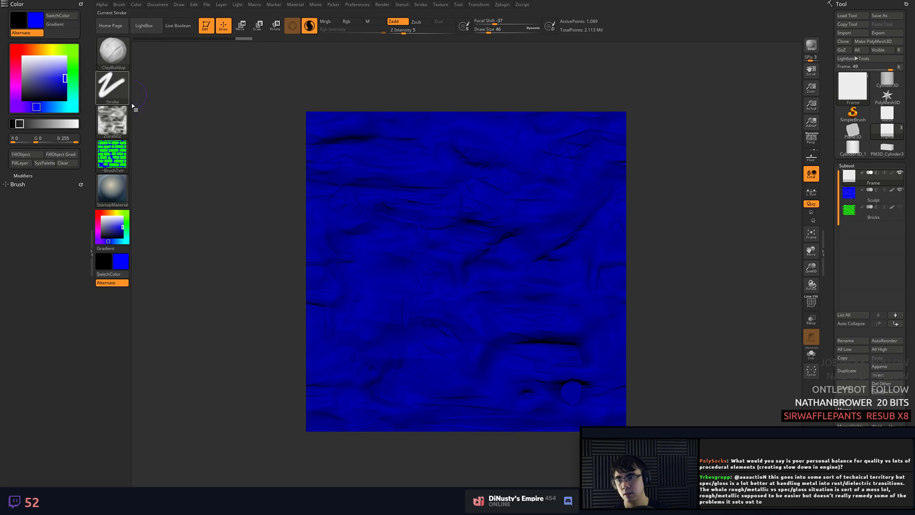
- Show the Bricks subtool with the Sculpt mortar hidden, and grab the bricks-only view as a new alpha
{"action": "left_click", "coordinate": [850, 210]}
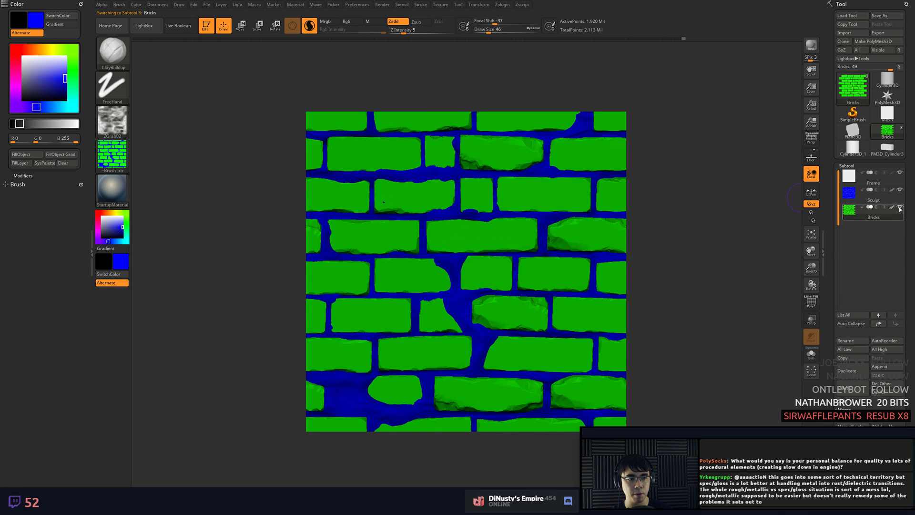
{"action": "left_click", "coordinate": [900, 190]}
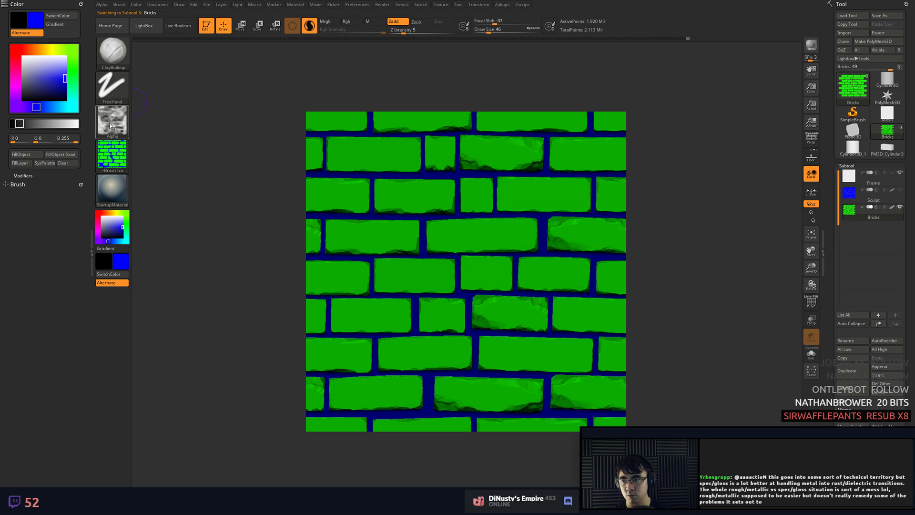
{"action": "mouse_move", "coordinate": [118, 129]}
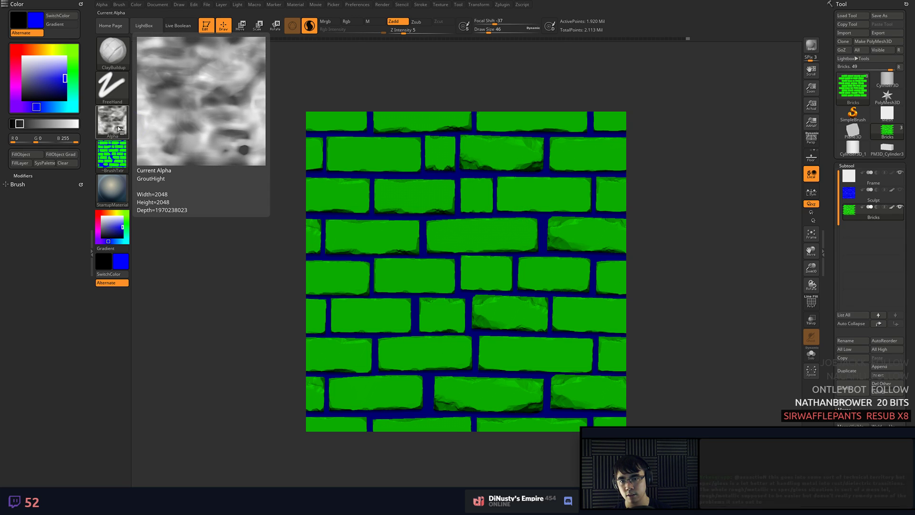
{"action": "left_click", "coordinate": [119, 128]}
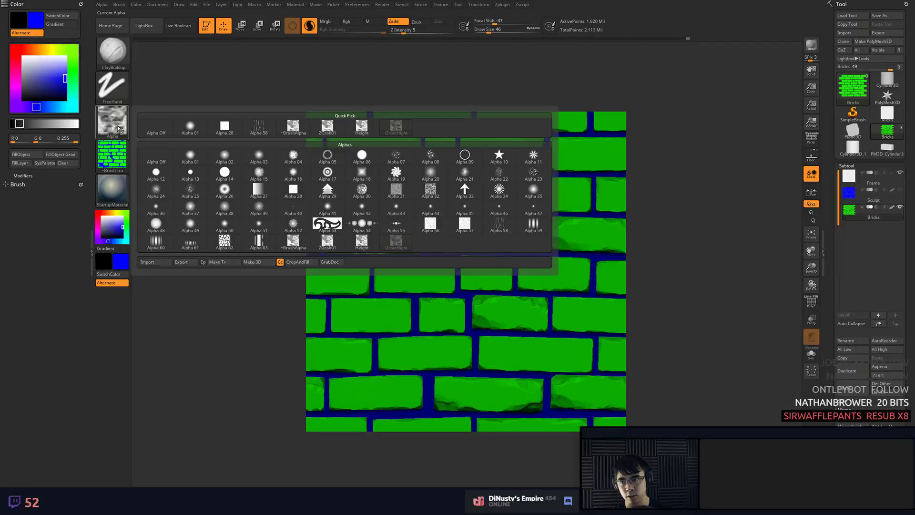
{"action": "left_click", "coordinate": [317, 257]}
{"action": "mouse_move", "coordinate": [116, 126]}
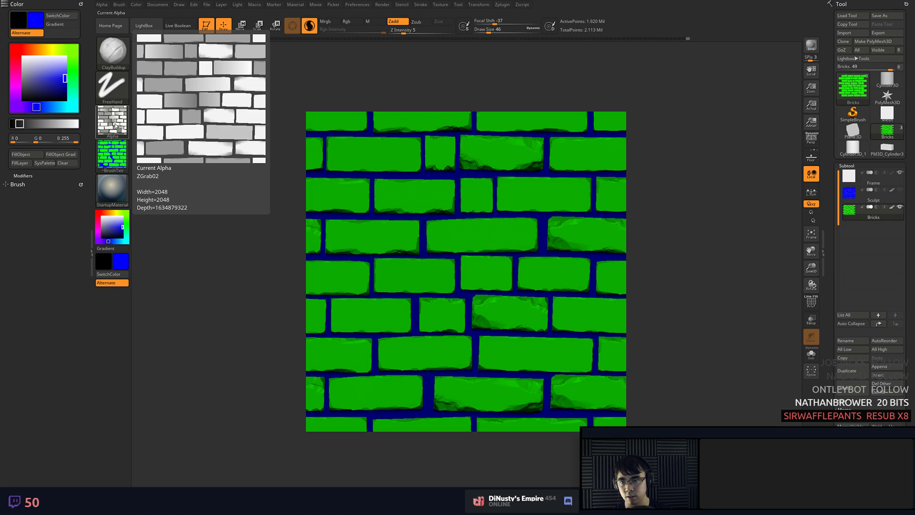
- Export the grabbed brick alpha to the TileDemo folder as a PSD named BrickHight
{"action": "left_click", "coordinate": [116, 127]}
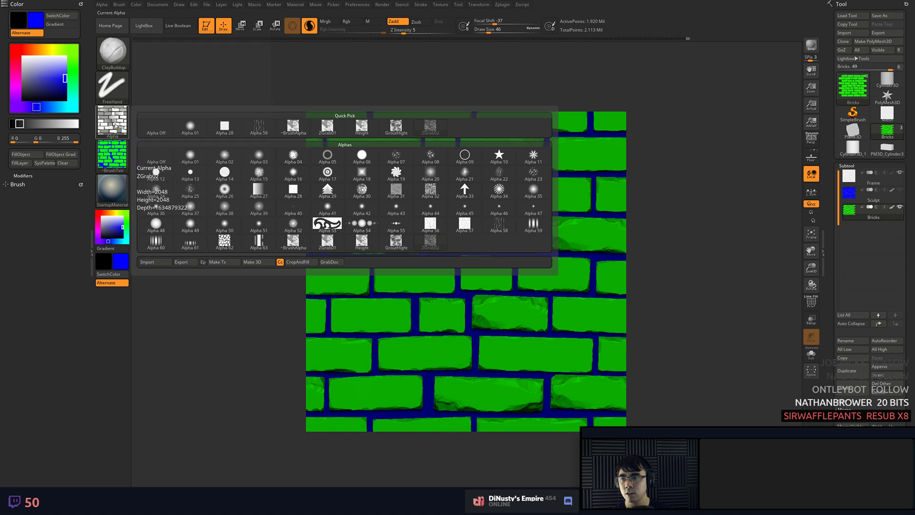
{"action": "left_click", "coordinate": [181, 262]}
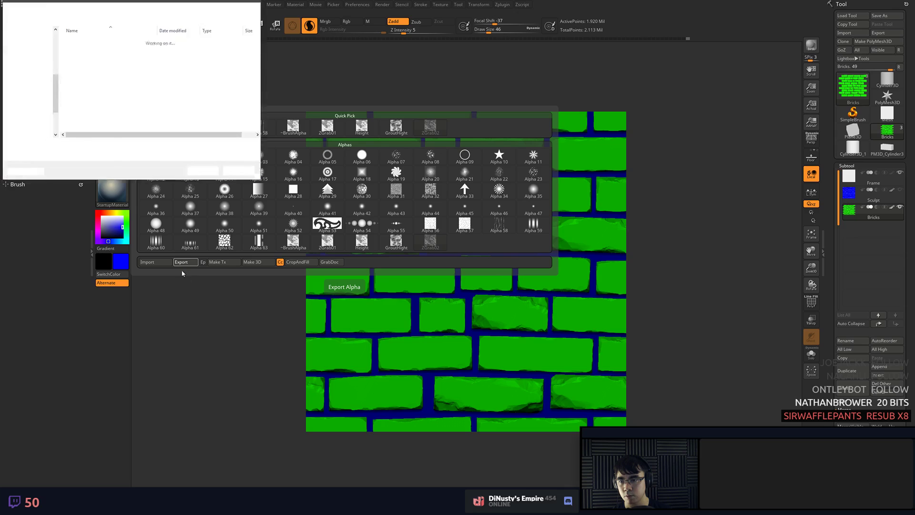
{"action": "type", "text": "br"}
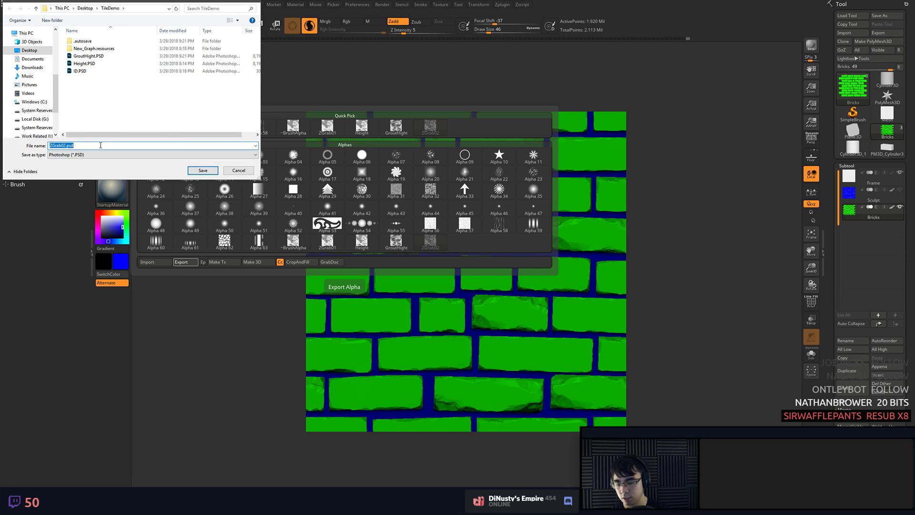
{"action": "type", "text": "ickHight"}
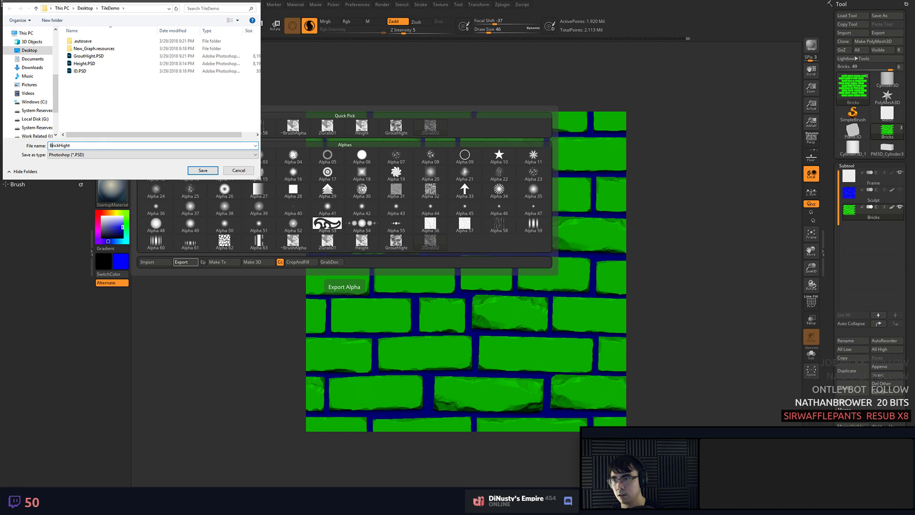
{"action": "key", "text": "Return"}
- Switch to Photoshop and close the ID.PSD document
{"action": "key", "text": "alt+Tab"}
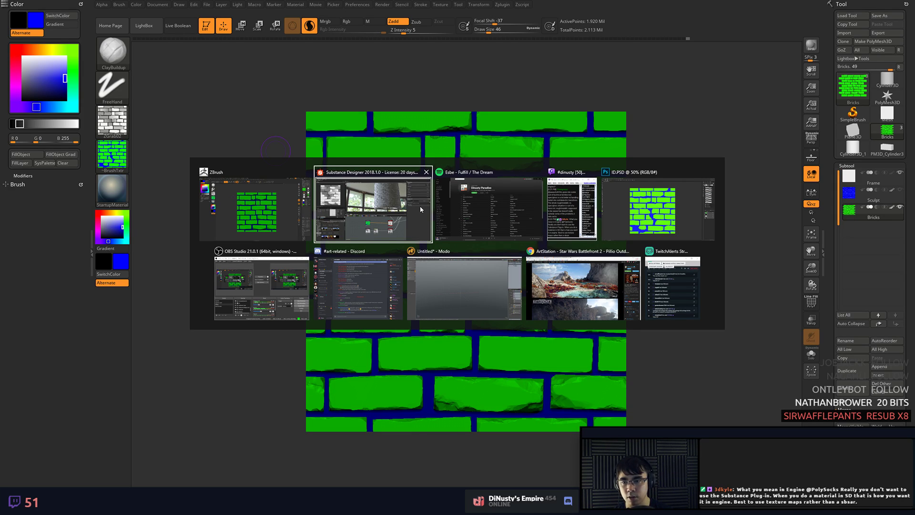
{"action": "left_click", "coordinate": [393, 224]}
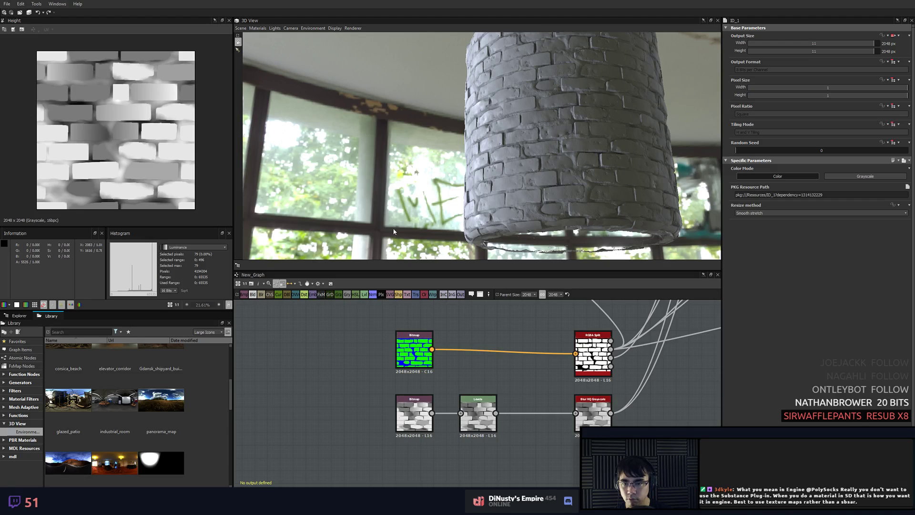
{"action": "key", "text": "alt+Tab"}
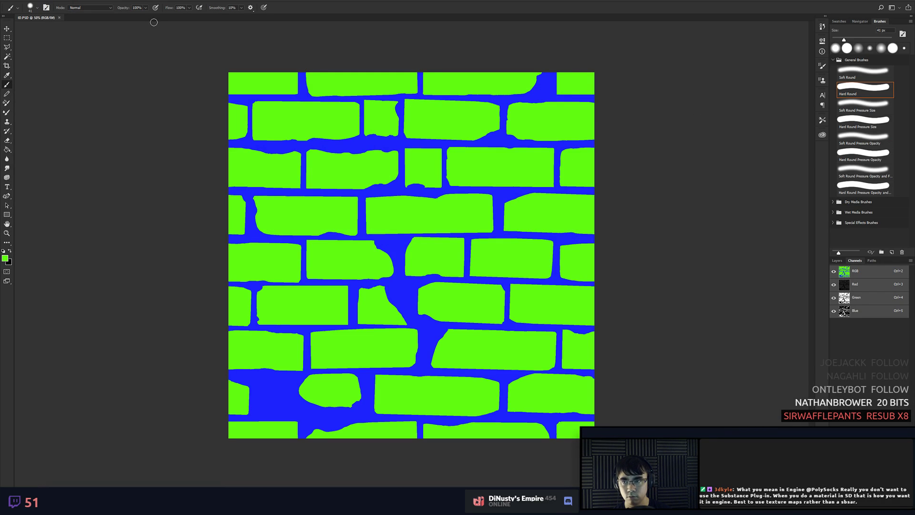
{"action": "left_click_drag", "start_coordinate": [182, 19], "coordinate": [202, 36]}
{"action": "left_click", "coordinate": [397, 32]}
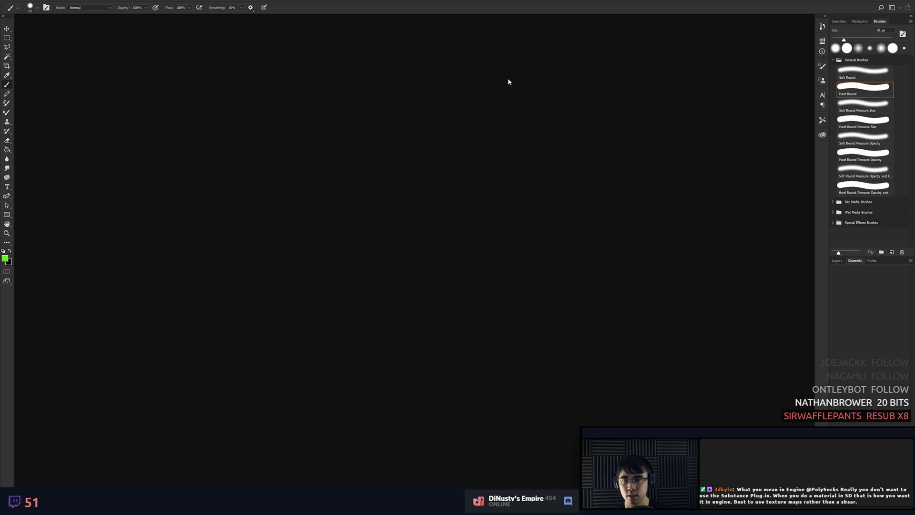
- Bring GroutHight.PSD and BrickHight.PSD from the TileDemo folder into the Substance Designer graph as linked bitmap nodes
{"action": "key", "text": "ctrl+o"}
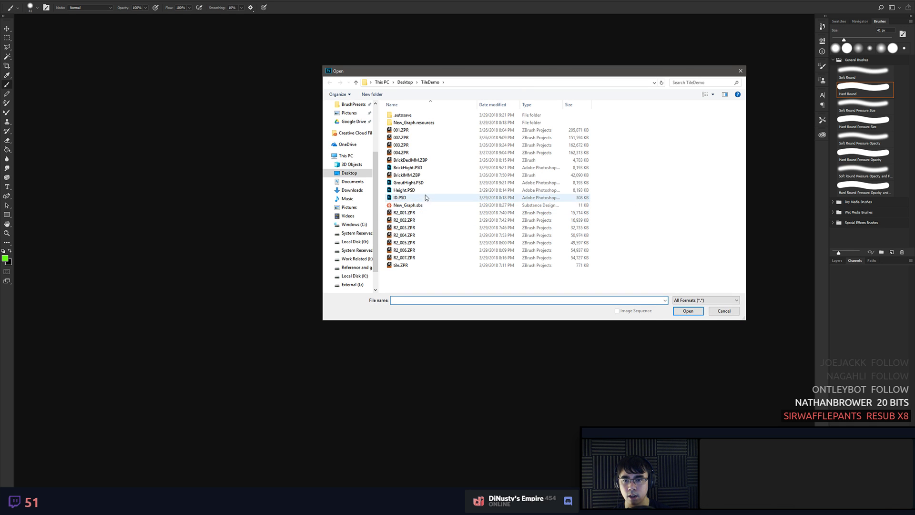
{"action": "left_click", "coordinate": [425, 185]}
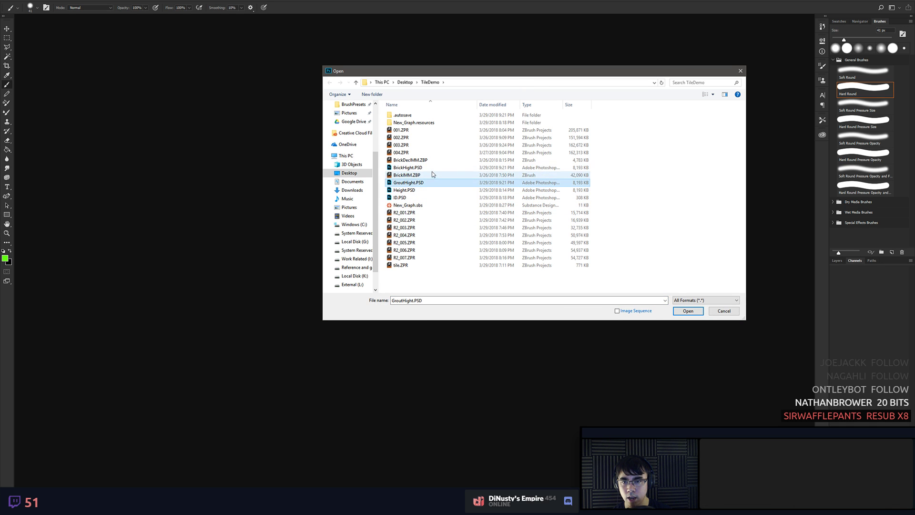
{"action": "left_click", "coordinate": [432, 170], "text": "ctrl"}
{"action": "left_click_drag", "start_coordinate": [432, 170], "coordinate": [325, 377]}
{"action": "key", "text": "alt+Tab"}
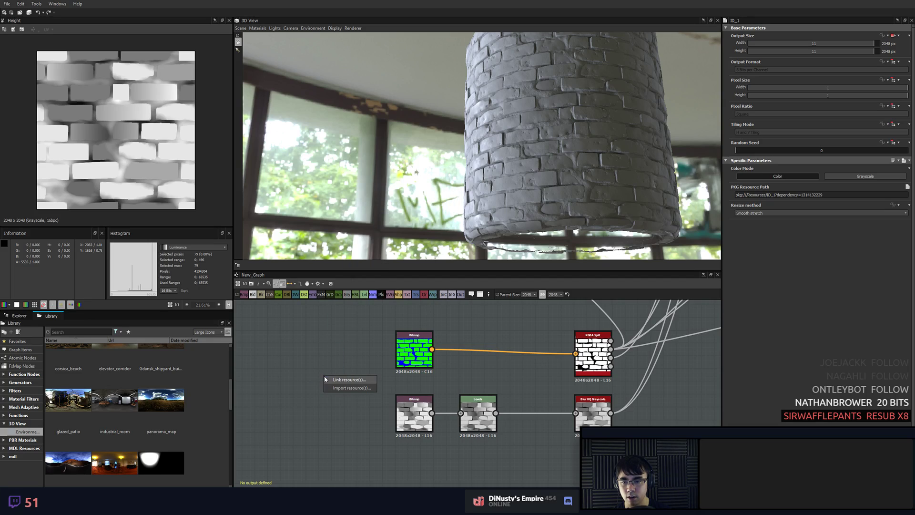
{"action": "left_click", "coordinate": [351, 381]}
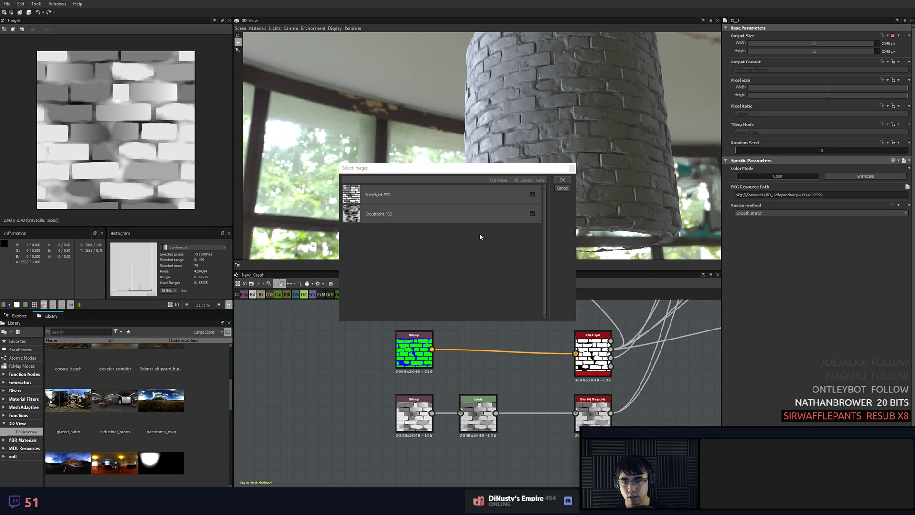
{"action": "left_click", "coordinate": [563, 180]}
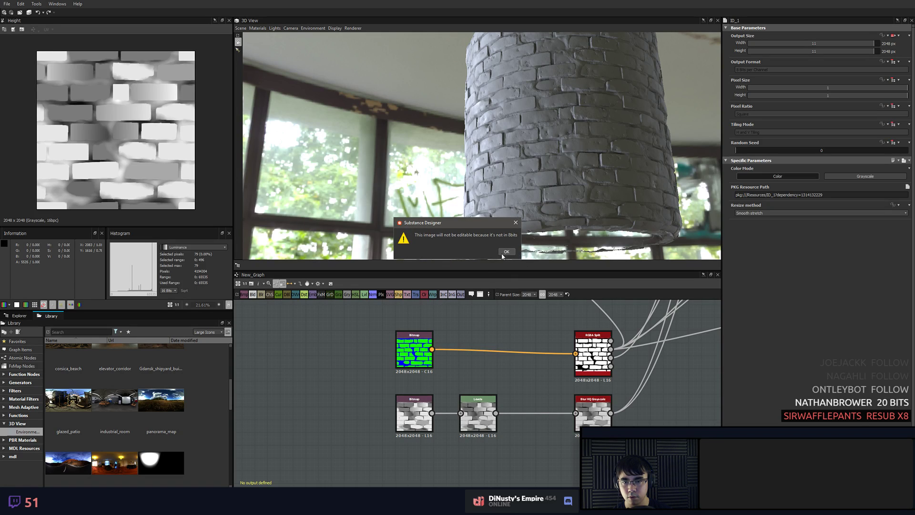
{"action": "left_click", "coordinate": [506, 252]}
{"action": "left_click", "coordinate": [506, 252]}
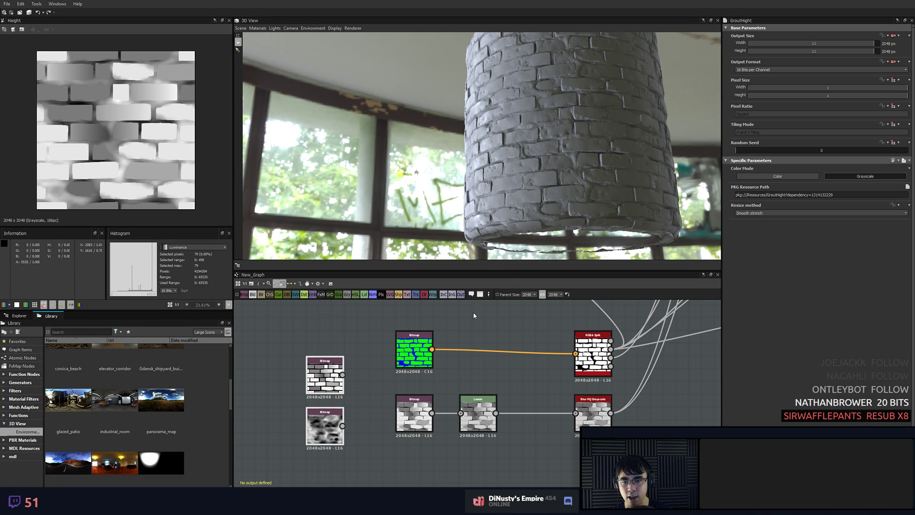
- Examine the linked BrickHight bitmap up close in the 2D view, followed by the GroutHight bitmap
{"action": "double_click", "coordinate": [325, 377]}
{"action": "scroll", "coordinate": [128, 130], "scroll_direction": "up", "scroll_amount": 3}
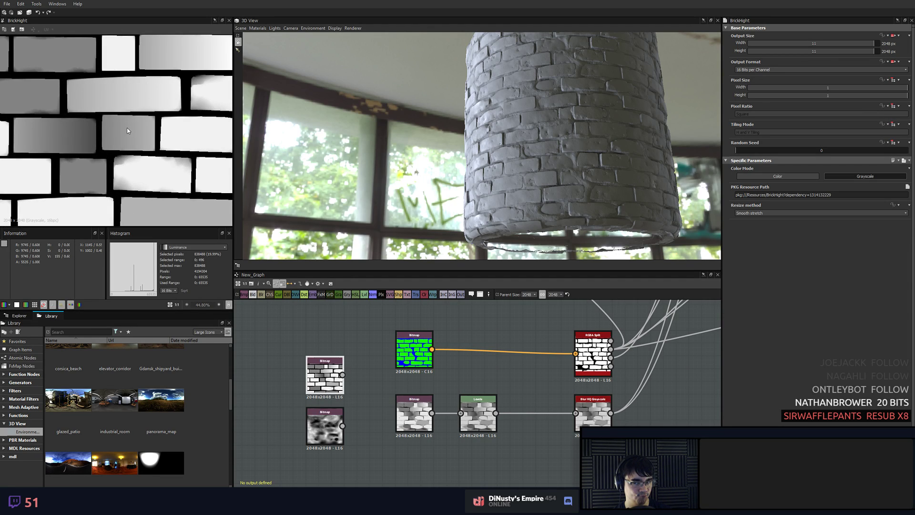
{"action": "double_click", "coordinate": [331, 429]}
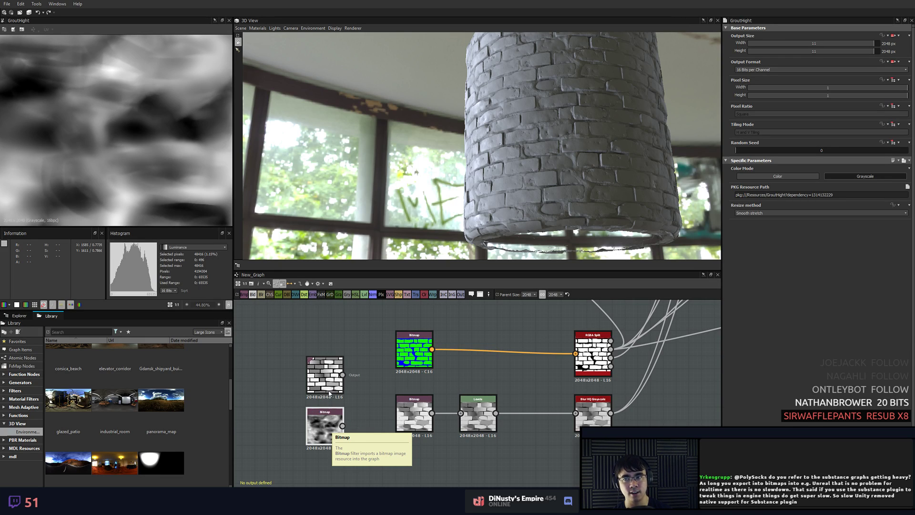
- Preview the BrickHight bitmap in the 2D view and undo the accidental deletion in the graph
{"action": "middle_click_drag", "start_coordinate": [348, 382], "coordinate": [353, 379]}
{"action": "scroll", "coordinate": [354, 379], "scroll_direction": "down", "scroll_amount": 1}
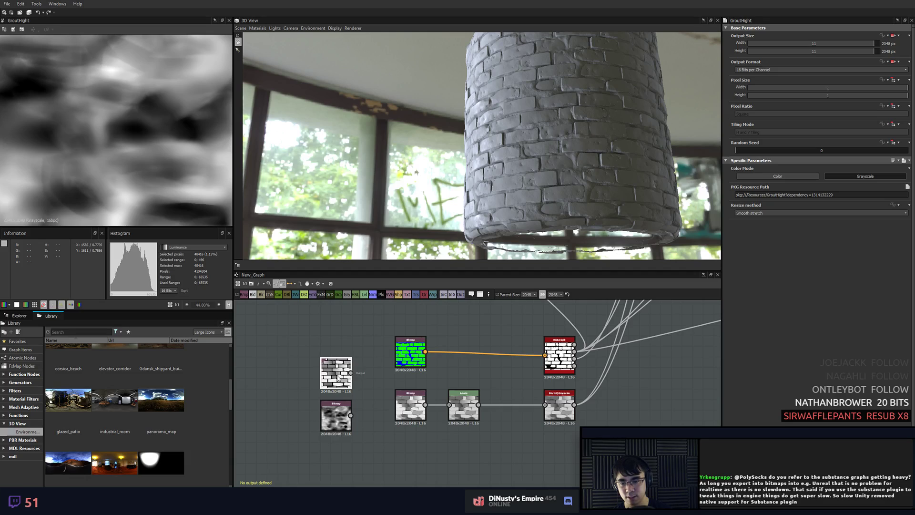
{"action": "left_click", "coordinate": [337, 383]}
{"action": "double_click", "coordinate": [336, 383]}
{"action": "left_click_drag", "start_coordinate": [366, 352], "coordinate": [333, 439]}
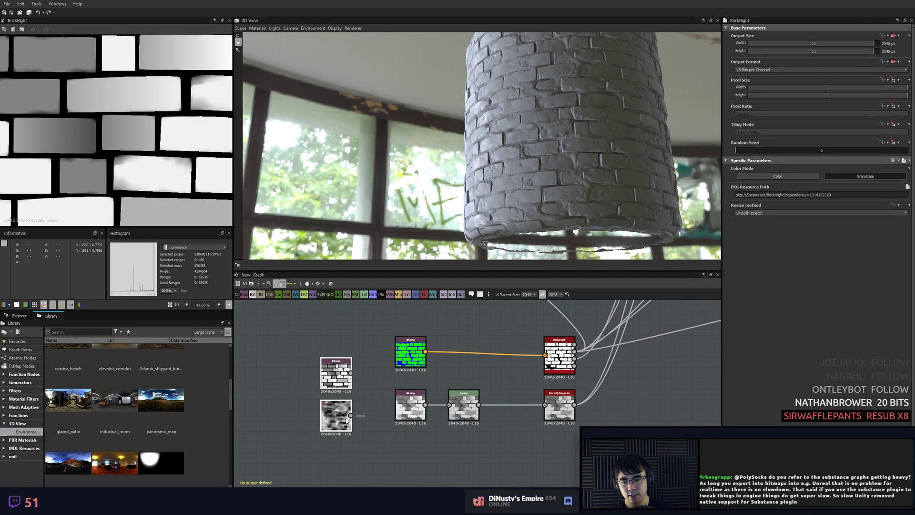
{"action": "key", "text": "Delete"}
{"action": "key", "text": "ctrl+z"}
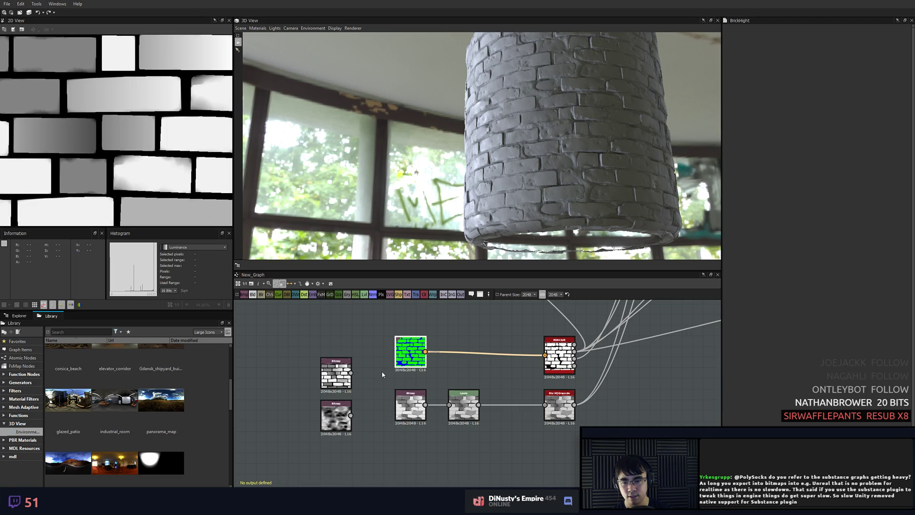
- Move the BrickHight bitmap node away from the ID map inputs to the open area just below the brick height Blend nodes
{"action": "scroll", "coordinate": [373, 376], "scroll_direction": "down", "scroll_amount": 5}
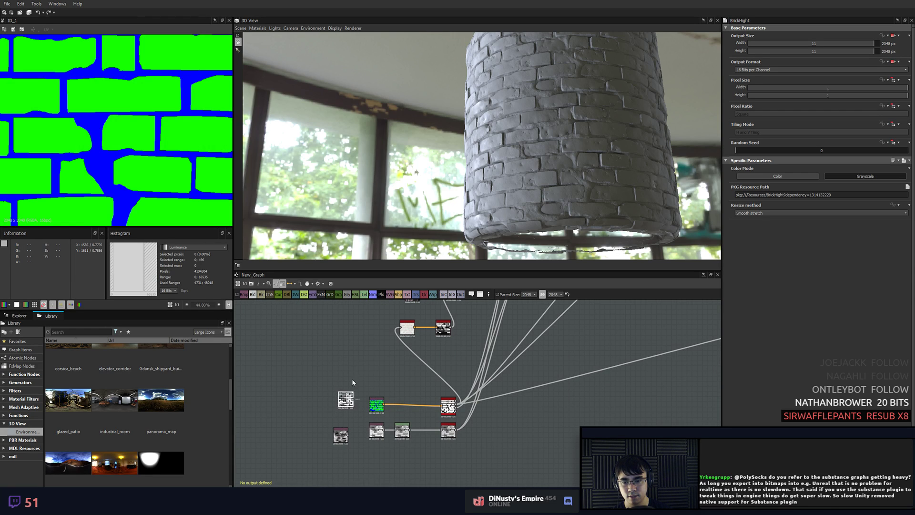
{"action": "middle_click_drag", "start_coordinate": [352, 379], "coordinate": [299, 398]}
{"action": "left_click_drag", "start_coordinate": [298, 398], "coordinate": [323, 402]}
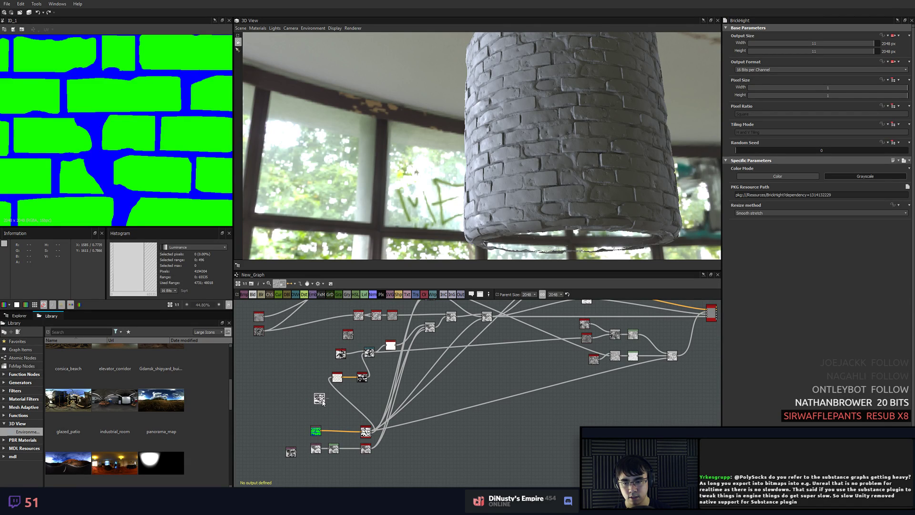
{"action": "left_click", "coordinate": [316, 431]}
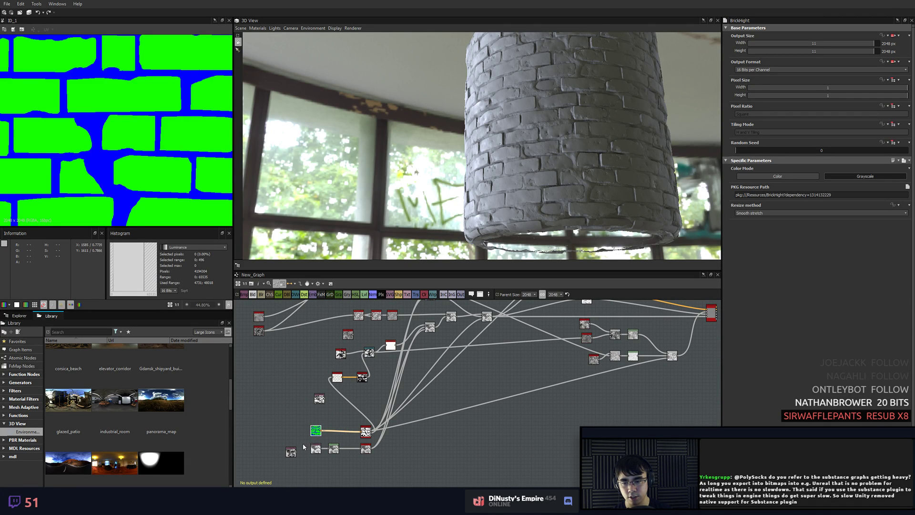
{"action": "scroll", "coordinate": [342, 416], "scroll_direction": "up", "scroll_amount": 5}
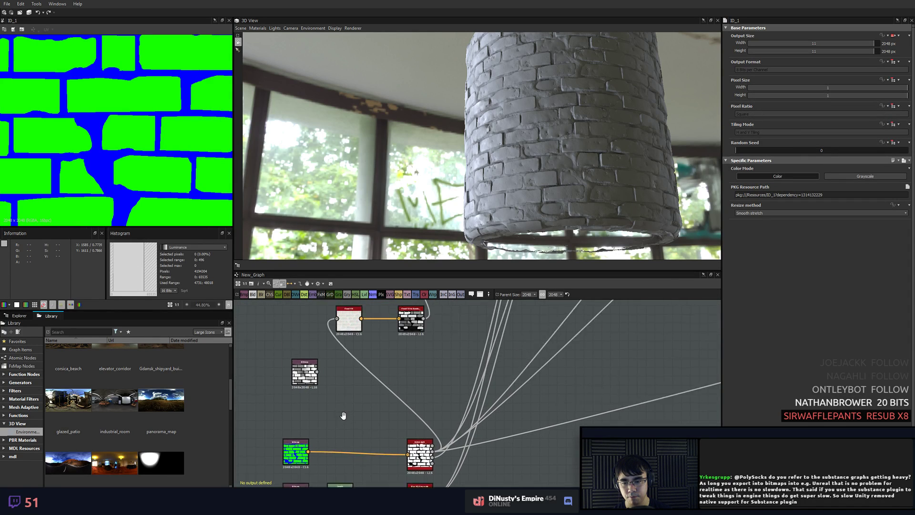
{"action": "scroll", "coordinate": [343, 416], "scroll_direction": "down", "scroll_amount": 4}
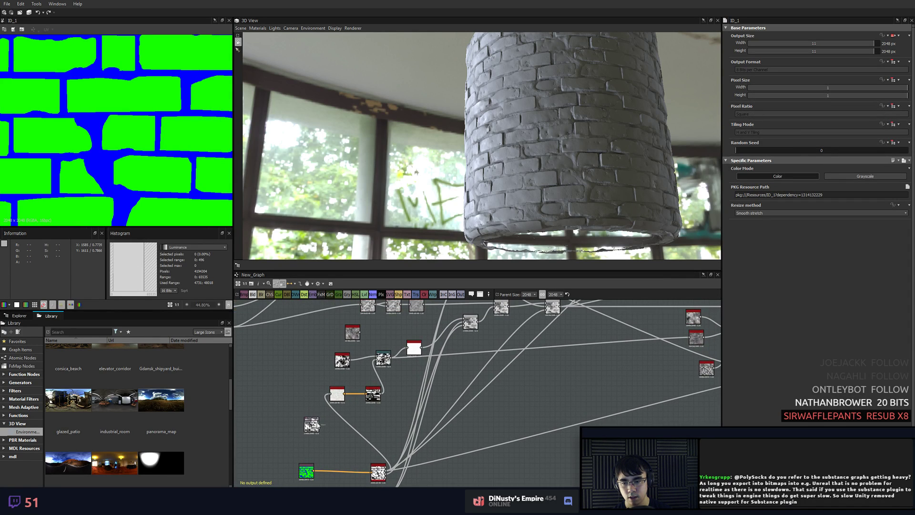
{"action": "left_click_drag", "start_coordinate": [315, 425], "coordinate": [490, 366]}
{"action": "middle_click_drag", "start_coordinate": [490, 366], "coordinate": [488, 400]}
{"action": "scroll", "coordinate": [448, 436], "scroll_direction": "up", "scroll_amount": 4}
{"action": "scroll", "coordinate": [448, 437], "scroll_direction": "down", "scroll_amount": 1}
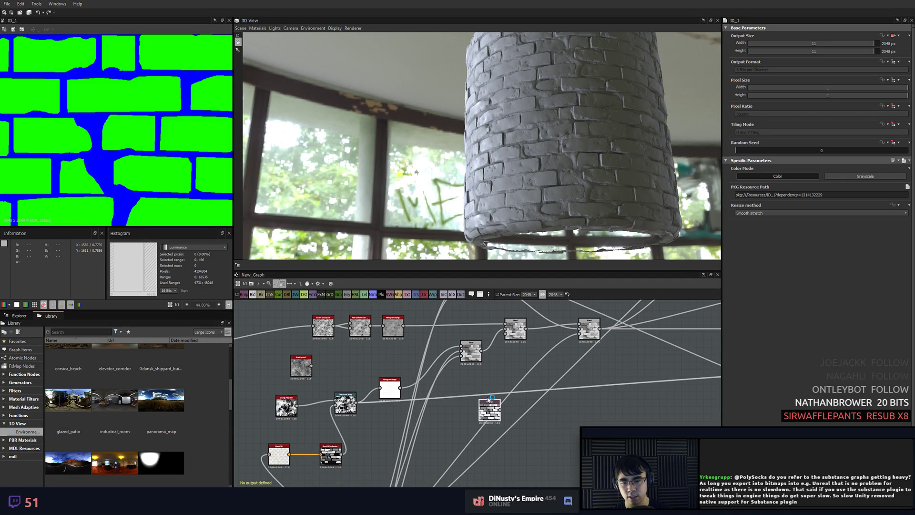
{"action": "left_click_drag", "start_coordinate": [488, 399], "coordinate": [448, 394]}
{"action": "mouse_move", "coordinate": [448, 394]}
{"action": "middle_mouse_down"}
{"action": "mouse_move", "coordinate": [461, 436]}
{"action": "mouse_move", "coordinate": [436, 395]}
{"action": "middle_mouse_up"}
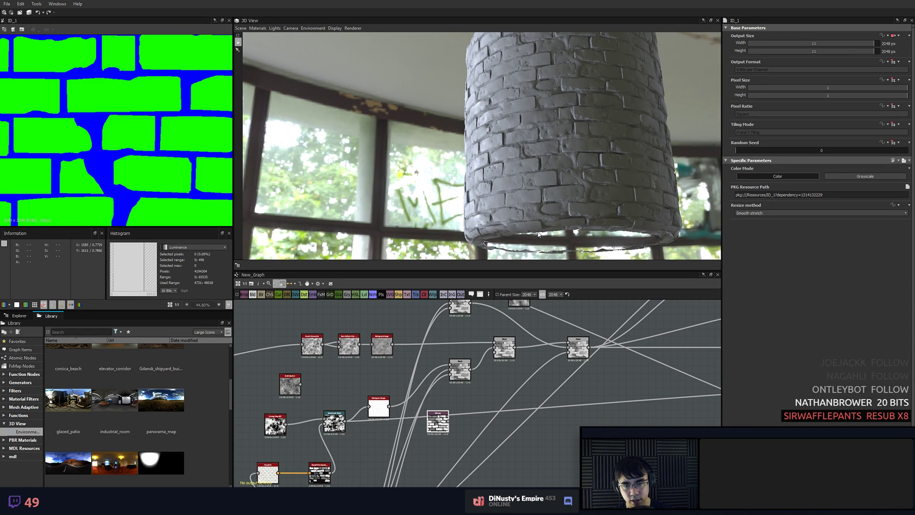
- Reposition the last two Blend nodes of the color chain and preview the final Overlay Blend
{"action": "scroll", "coordinate": [505, 347], "scroll_direction": "down", "scroll_amount": 4}
{"action": "middle_click_drag", "start_coordinate": [522, 364], "coordinate": [365, 400]}
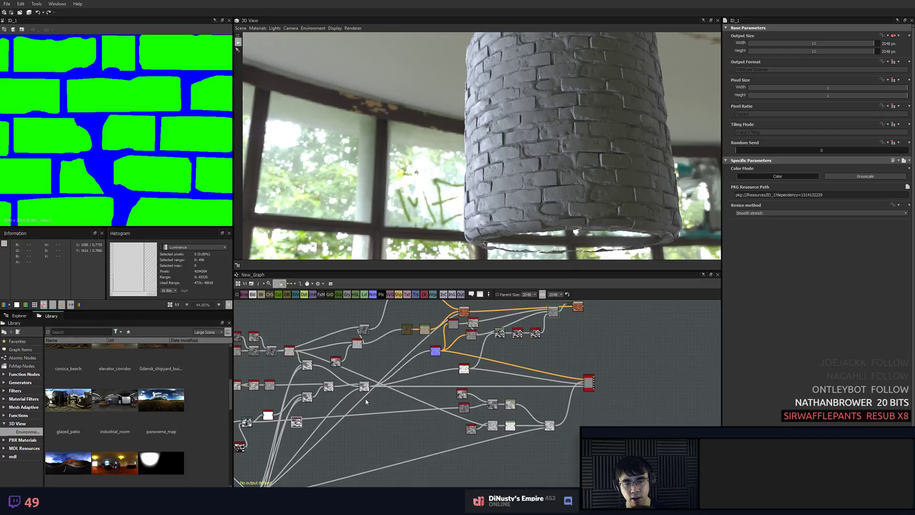
{"action": "middle_click_drag", "start_coordinate": [462, 373], "coordinate": [445, 394]}
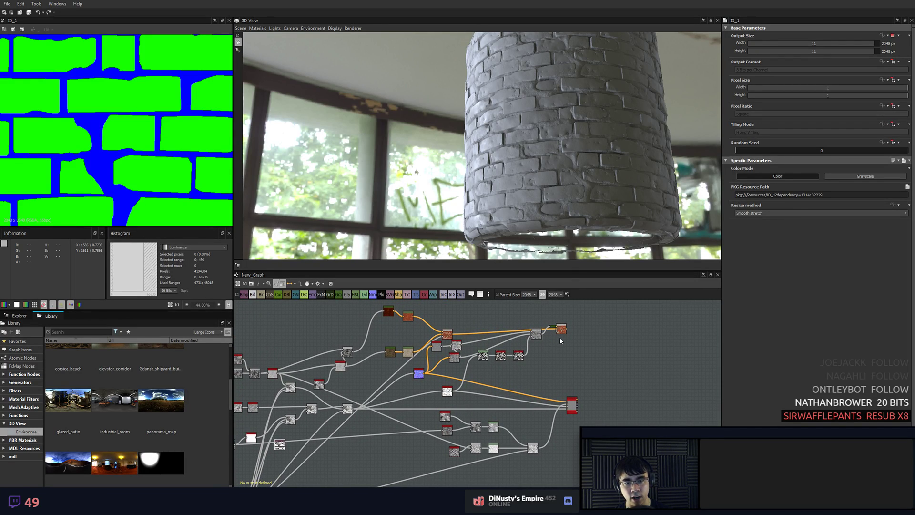
{"action": "left_click_drag", "start_coordinate": [567, 346], "coordinate": [519, 334]}
{"action": "double_click", "coordinate": [549, 355]}
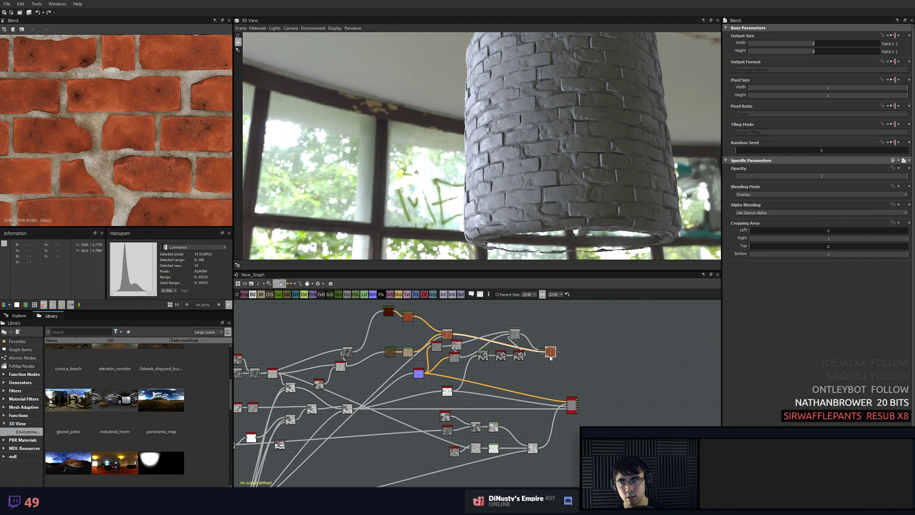
- Preview the Copy Blend combining brick and mortar colors, and set the red brick HSL node's saturation to 0.17
{"action": "scroll", "coordinate": [467, 337], "scroll_direction": "up", "scroll_amount": 5}
{"action": "double_click", "coordinate": [575, 321]}
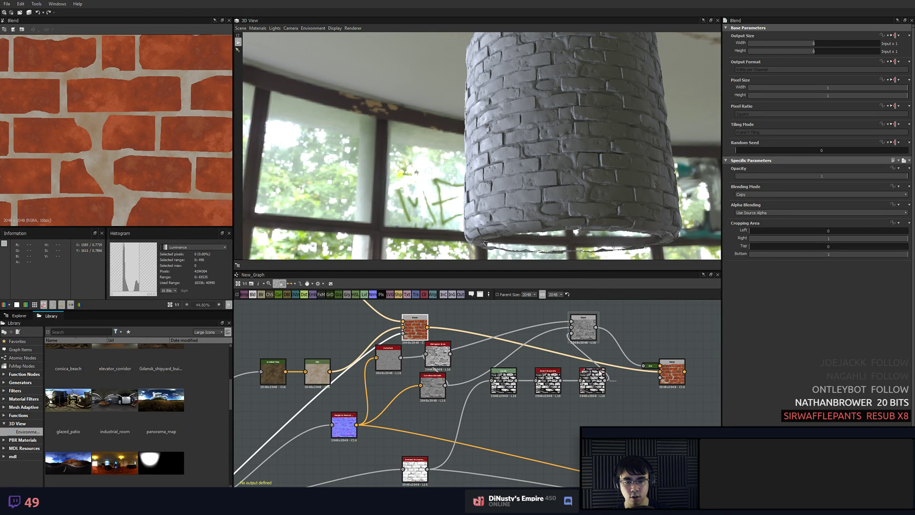
{"action": "middle_click_drag", "start_coordinate": [514, 330], "coordinate": [627, 385]}
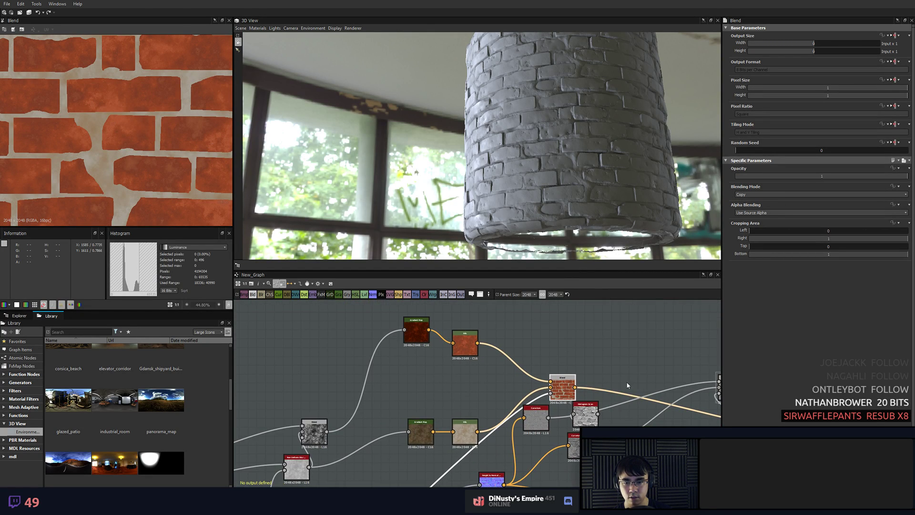
{"action": "left_click", "coordinate": [469, 352]}
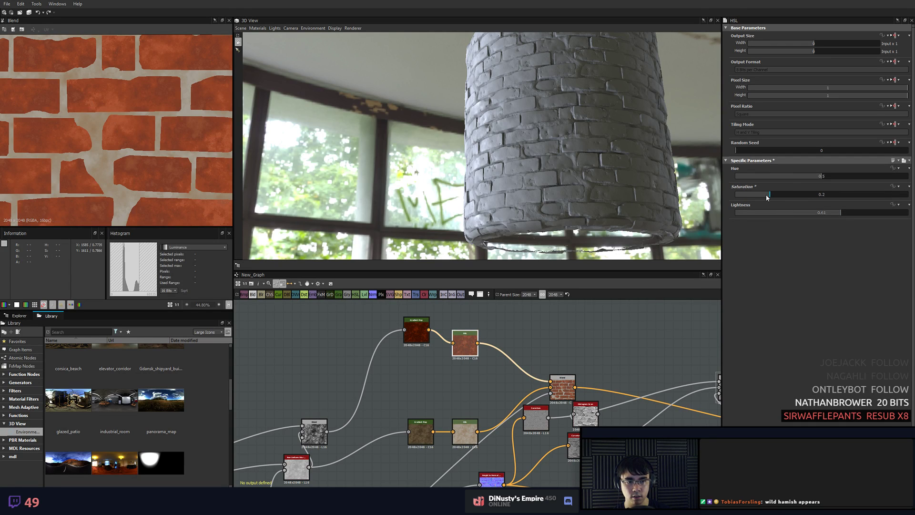
{"action": "left_click_drag", "start_coordinate": [759, 196], "coordinate": [765, 196]}
{"action": "middle_click_drag", "start_coordinate": [682, 341], "coordinate": [431, 308]}
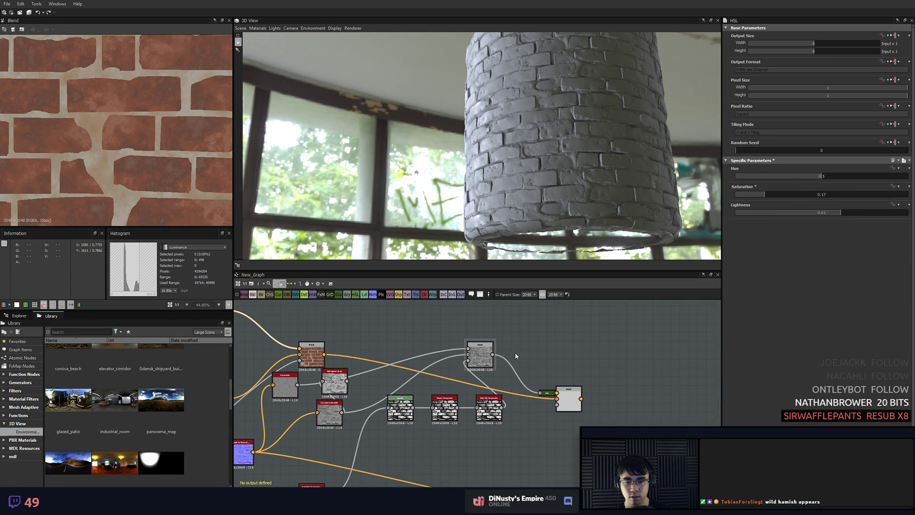
- Set the mortar HSL node's saturation to 0.5 and lightness to 0.55, and preview the final Overlay color Blend
{"action": "middle_click_drag", "start_coordinate": [379, 377], "coordinate": [534, 361]}
{"action": "double_click", "coordinate": [374, 388]}
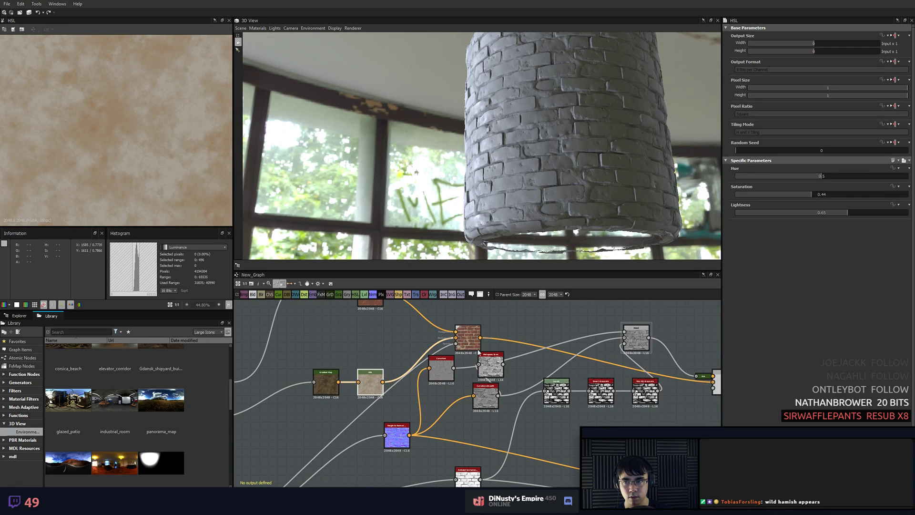
{"action": "left_click_drag", "start_coordinate": [809, 197], "coordinate": [822, 194]}
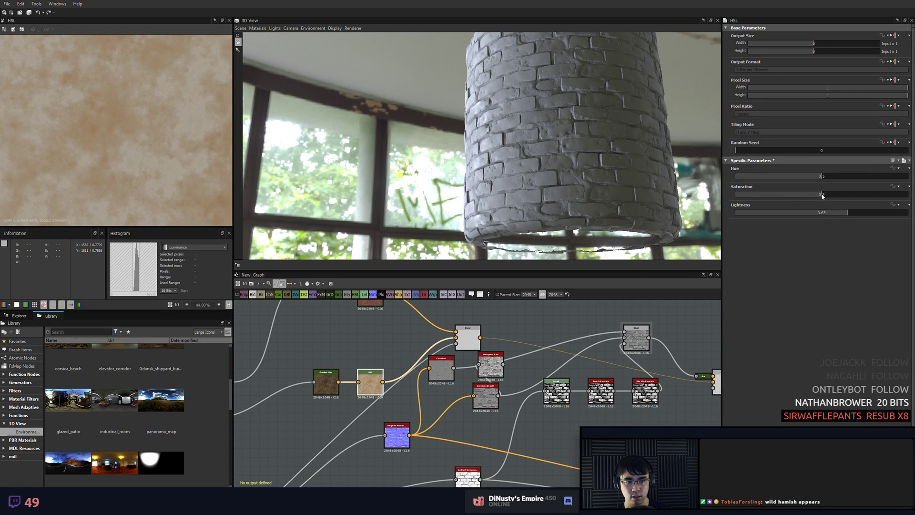
{"action": "left_click", "coordinate": [830, 212]}
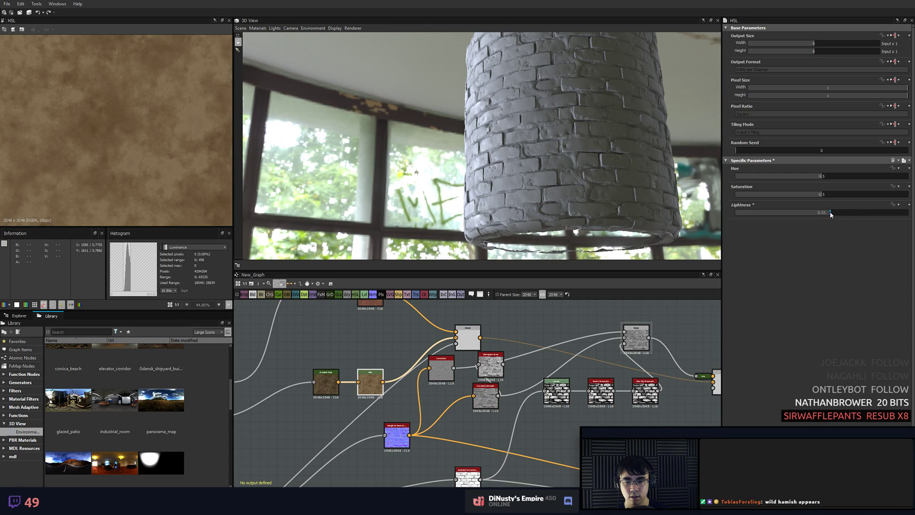
{"action": "middle_click_drag", "start_coordinate": [717, 347], "coordinate": [540, 349]}
{"action": "double_click", "coordinate": [543, 392]}
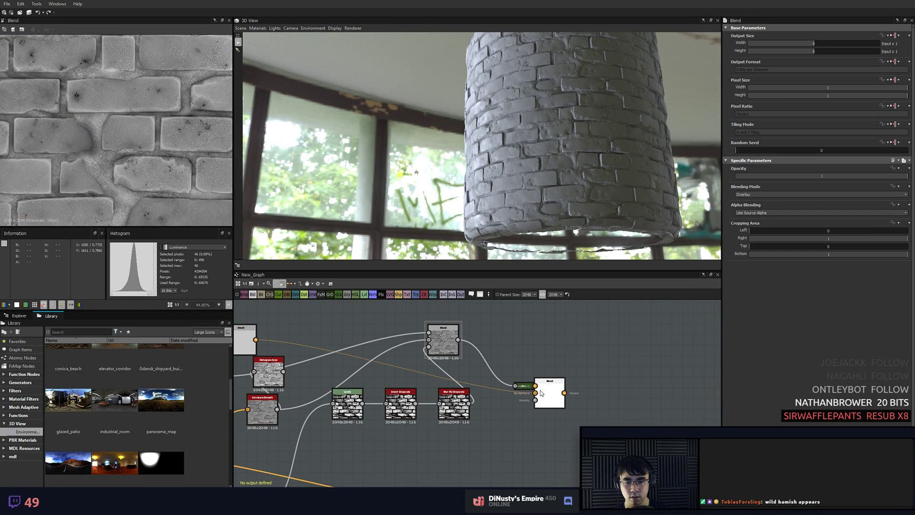
{"action": "scroll", "coordinate": [602, 358], "scroll_direction": "down", "scroll_amount": 5}
{"action": "middle_click_drag", "start_coordinate": [601, 358], "coordinate": [610, 331]}
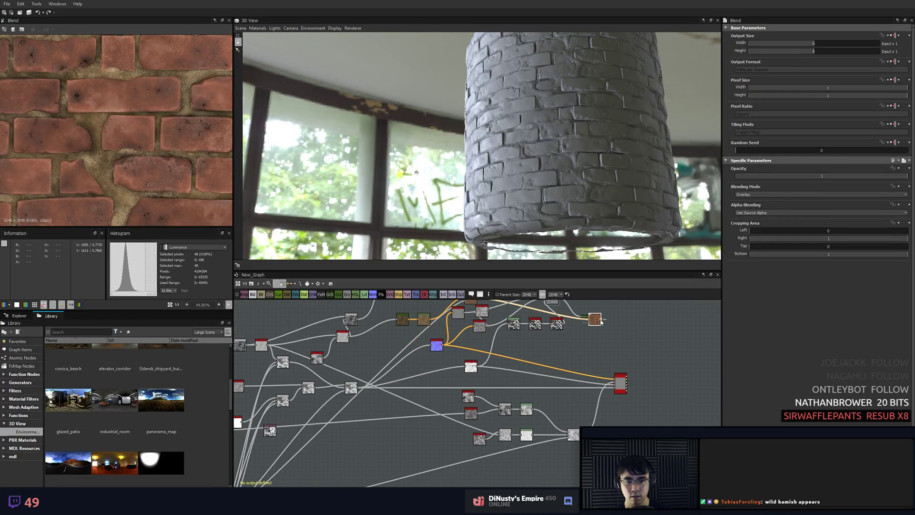
- Move the GroutHight bitmap node across the graph from the ID map inputs to just below the last height Blend node
{"action": "middle_click_drag", "start_coordinate": [433, 429], "coordinate": [666, 342]}
{"action": "scroll", "coordinate": [466, 402], "scroll_direction": "up", "scroll_amount": 5}
{"action": "middle_click_drag", "start_coordinate": [368, 462], "coordinate": [445, 422]}
{"action": "scroll", "coordinate": [445, 422], "scroll_direction": "up", "scroll_amount": 1}
{"action": "left_click_drag", "start_coordinate": [432, 413], "coordinate": [600, 450]}
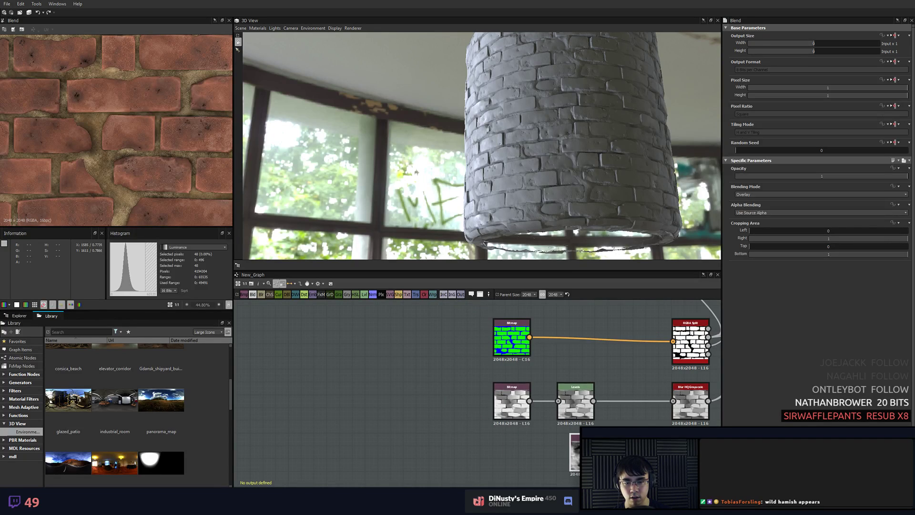
{"action": "middle_click_drag", "start_coordinate": [619, 448], "coordinate": [457, 432]}
{"action": "scroll", "coordinate": [461, 431], "scroll_direction": "down", "scroll_amount": 2}
{"action": "left_click_drag", "start_coordinate": [444, 430], "coordinate": [613, 363]}
{"action": "middle_click_drag", "start_coordinate": [613, 363], "coordinate": [588, 425]}
{"action": "scroll", "coordinate": [588, 425], "scroll_direction": "down", "scroll_amount": 1}
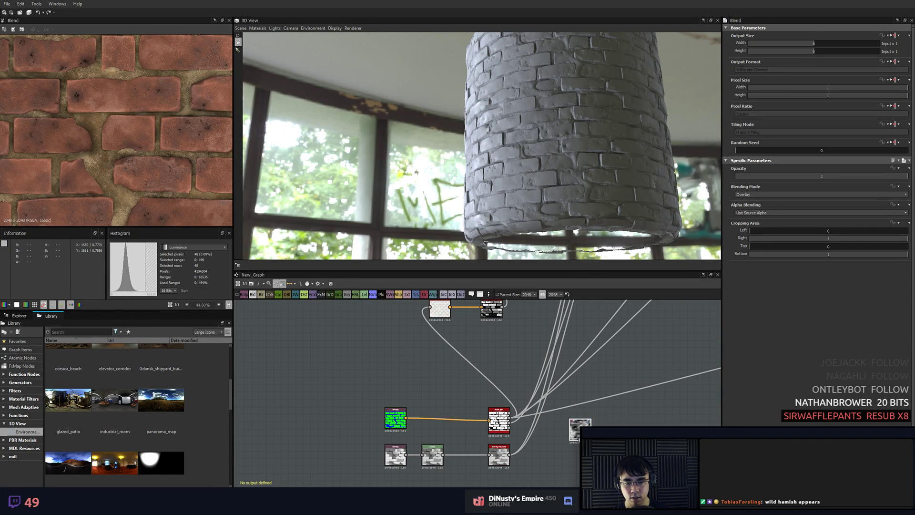
{"action": "left_click_drag", "start_coordinate": [587, 422], "coordinate": [608, 356]}
{"action": "middle_click_drag", "start_coordinate": [607, 357], "coordinate": [444, 426]}
{"action": "left_click_drag", "start_coordinate": [448, 438], "coordinate": [595, 332]}
{"action": "middle_click_drag", "start_coordinate": [565, 353], "coordinate": [452, 449]}
{"action": "left_click_drag", "start_coordinate": [477, 433], "coordinate": [529, 414]}
{"action": "middle_click_drag", "start_coordinate": [539, 373], "coordinate": [363, 386]}
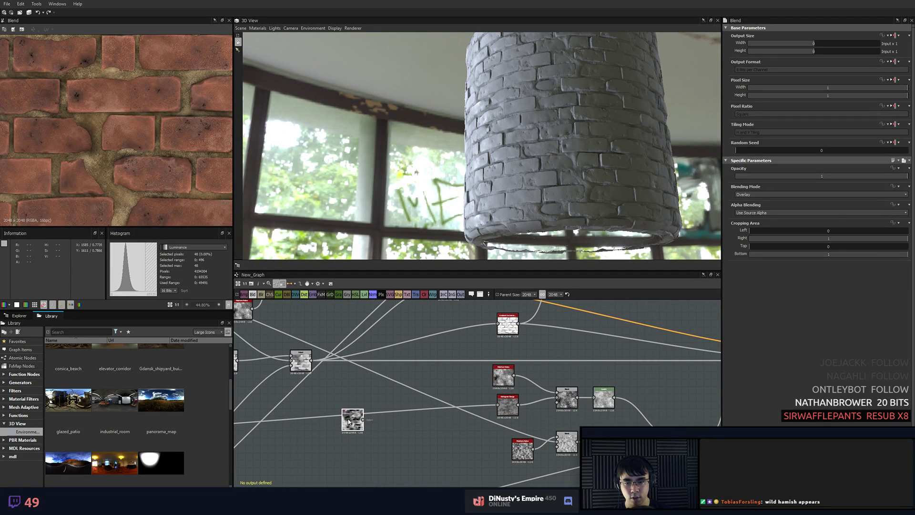
{"action": "left_click_drag", "start_coordinate": [350, 419], "coordinate": [327, 383]}
- Preview the Overlay height Blend fed by the Histogram Range node and duplicate it with its input connections
{"action": "middle_click_drag", "start_coordinate": [380, 390], "coordinate": [493, 417]}
{"action": "scroll", "coordinate": [493, 417], "scroll_direction": "down", "scroll_amount": 1}
{"action": "middle_click_drag", "start_coordinate": [485, 377], "coordinate": [574, 383]}
{"action": "scroll", "coordinate": [433, 348], "scroll_direction": "up", "scroll_amount": 1}
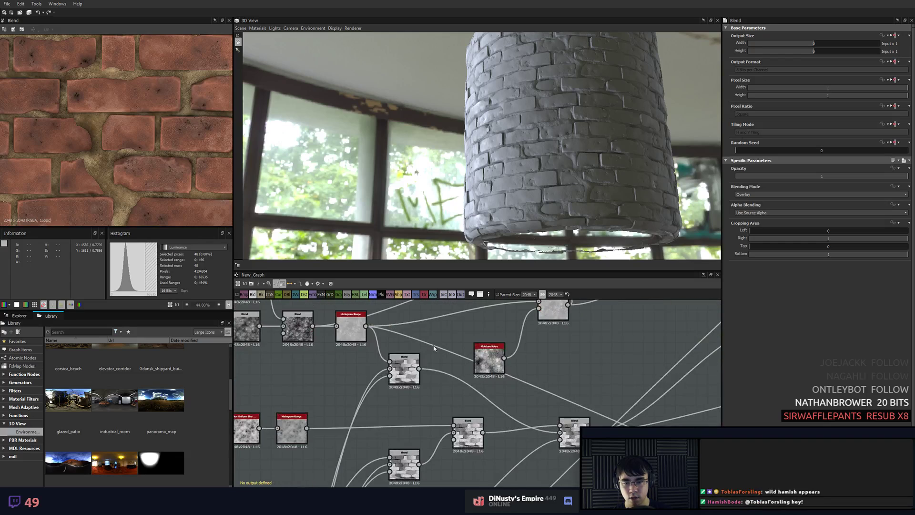
{"action": "scroll", "coordinate": [394, 383], "scroll_direction": "up", "scroll_amount": 1}
{"action": "double_click", "coordinate": [411, 366]}
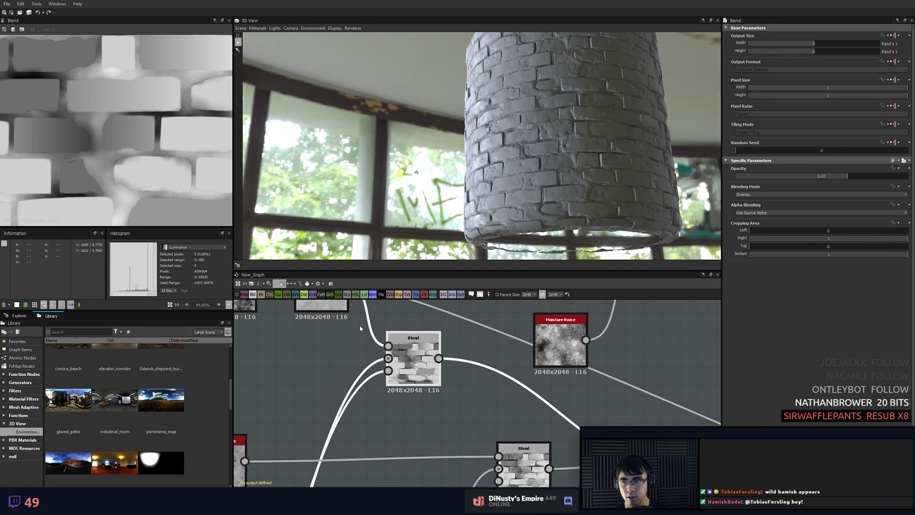
{"action": "middle_click_drag", "start_coordinate": [350, 321], "coordinate": [441, 376]}
{"action": "scroll", "coordinate": [438, 327], "scroll_direction": "down", "scroll_amount": 2}
{"action": "middle_click_drag", "start_coordinate": [559, 412], "coordinate": [394, 342]}
{"action": "scroll", "coordinate": [438, 327], "scroll_direction": "down", "scroll_amount": 1}
{"action": "left_click_drag", "start_coordinate": [545, 423], "coordinate": [545, 437]}
{"action": "left_click", "coordinate": [512, 432]}
{"action": "left_click", "coordinate": [374, 352]}
{"action": "key", "text": "ctrl+c"}
{"action": "key", "text": "ctrl+v"}
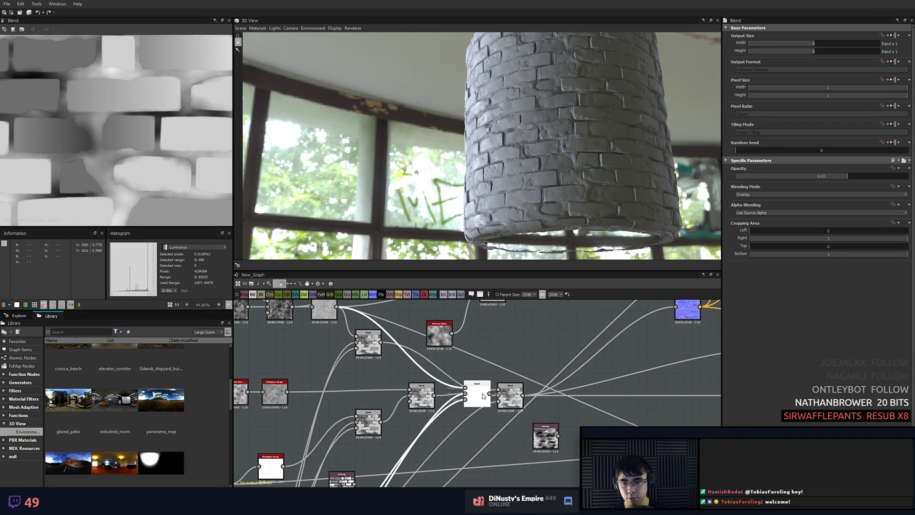
- Place the duplicated Blend beside the GroutHight bitmap and connect GroutHight as its background, removing the mask input
{"action": "left_click_drag", "start_coordinate": [480, 403], "coordinate": [503, 447]}
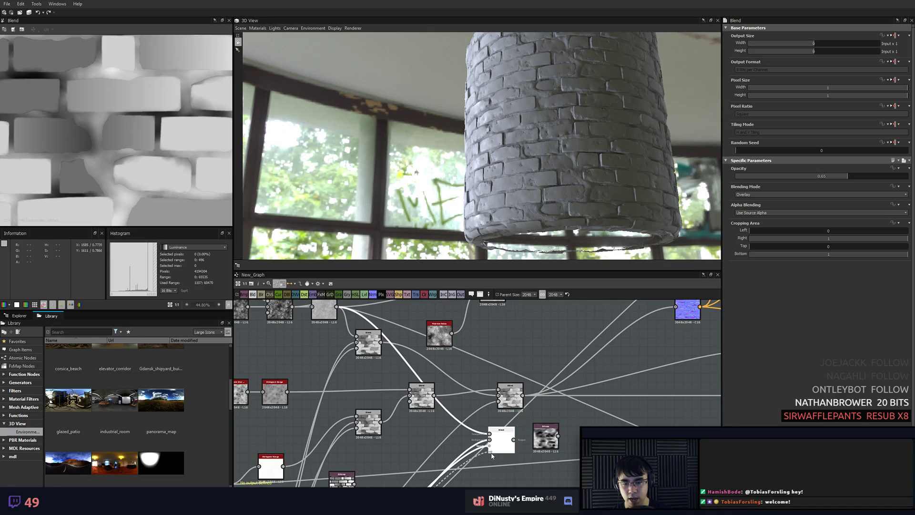
{"action": "double_click", "coordinate": [490, 446]}
{"action": "scroll", "coordinate": [499, 424], "scroll_direction": "up", "scroll_amount": 2}
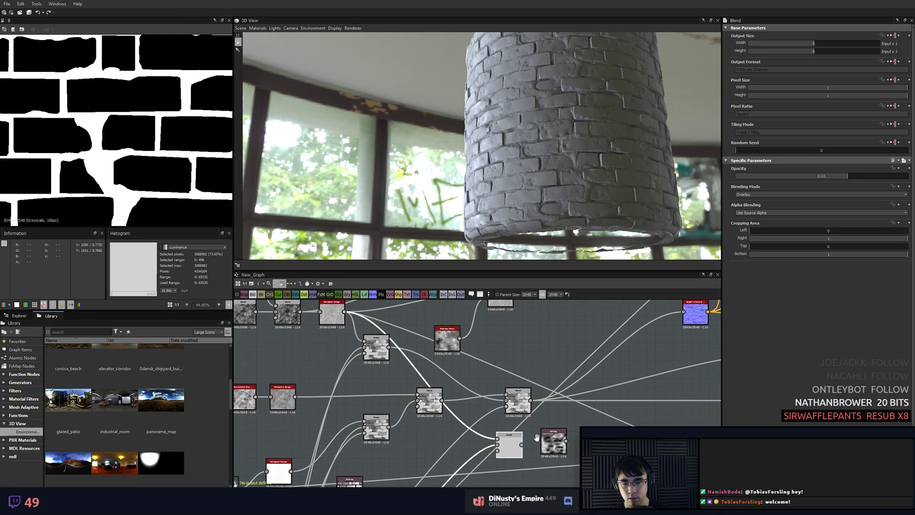
{"action": "left_click_drag", "start_coordinate": [530, 439], "coordinate": [508, 447]}
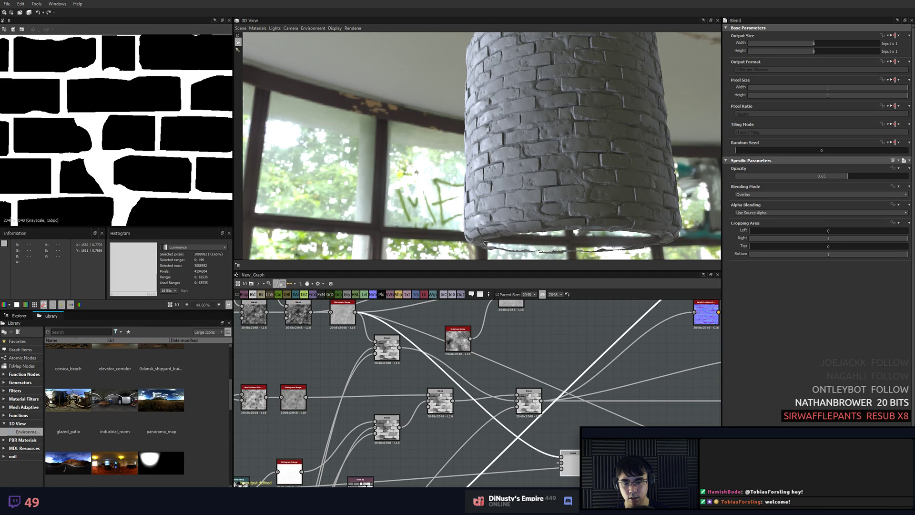
{"action": "left_click_drag", "start_coordinate": [575, 446], "coordinate": [562, 475]}
{"action": "left_click", "coordinate": [565, 460]}
{"action": "scroll", "coordinate": [564, 448], "scroll_direction": "down", "scroll_amount": 3}
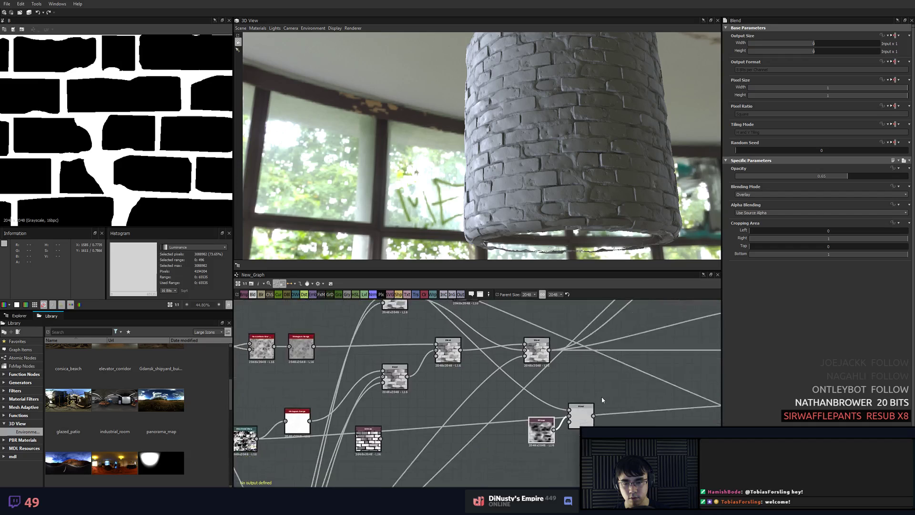
- Move the GroutHight bitmap and its Blend together to the empty area above the ID bitmap, and preview the Blend up close
{"action": "left_click_drag", "start_coordinate": [564, 444], "coordinate": [610, 392]}
{"action": "middle_click_drag", "start_coordinate": [610, 391], "coordinate": [614, 370]}
{"action": "scroll", "coordinate": [614, 371], "scroll_direction": "down", "scroll_amount": 2}
{"action": "left_click_drag", "start_coordinate": [601, 383], "coordinate": [369, 445]}
{"action": "double_click", "coordinate": [368, 445]}
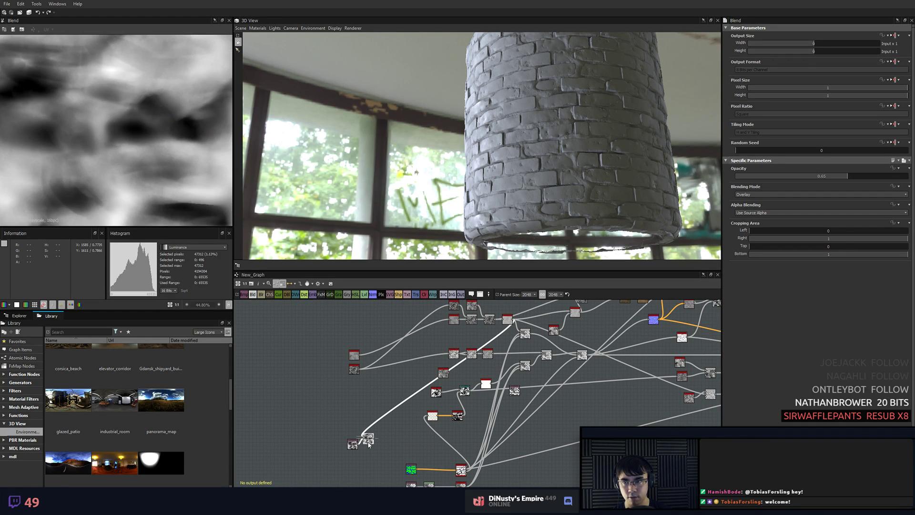
{"action": "scroll", "coordinate": [136, 149], "scroll_direction": "up", "scroll_amount": 5}
{"action": "scroll", "coordinate": [464, 428], "scroll_direction": "down", "scroll_amount": 1}
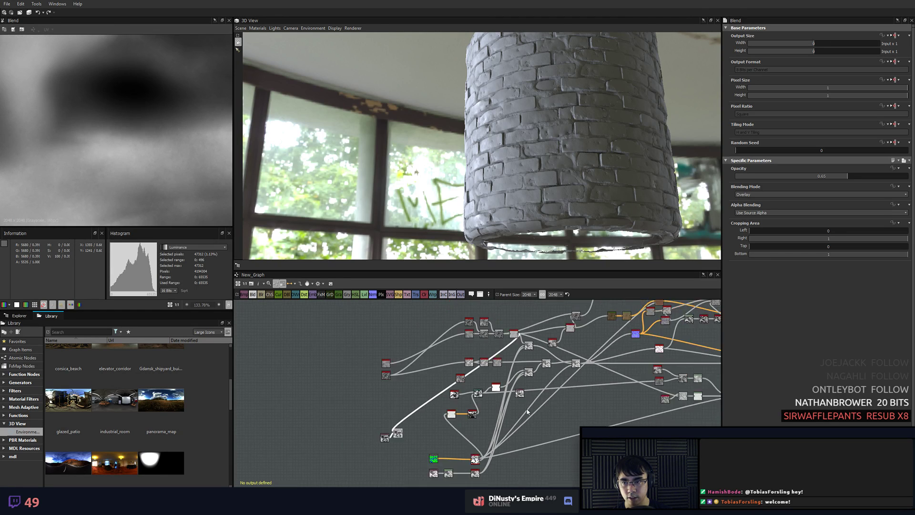
{"action": "scroll", "coordinate": [464, 427], "scroll_direction": "up", "scroll_amount": 2}
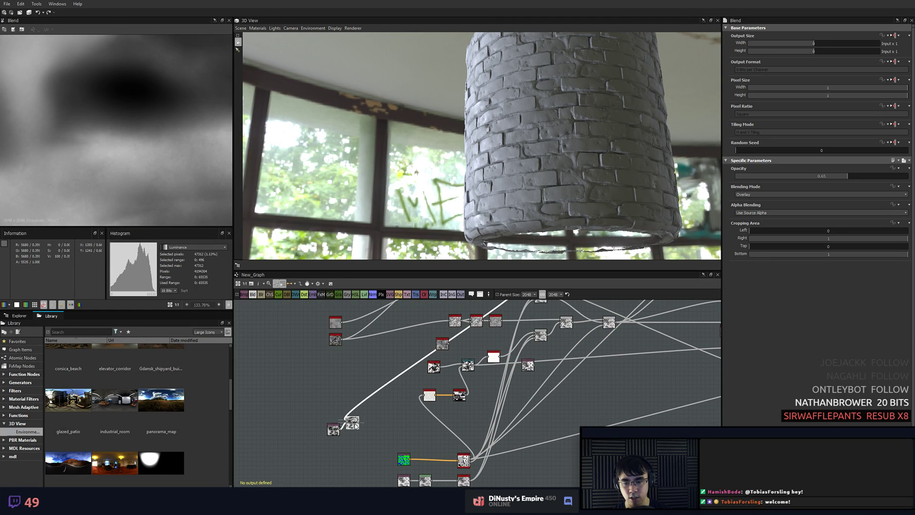
- Place the grout Blend just above the final Copy height Blend and connect its output as that Blend's background
{"action": "scroll", "coordinate": [355, 424], "scroll_direction": "down", "scroll_amount": 2}
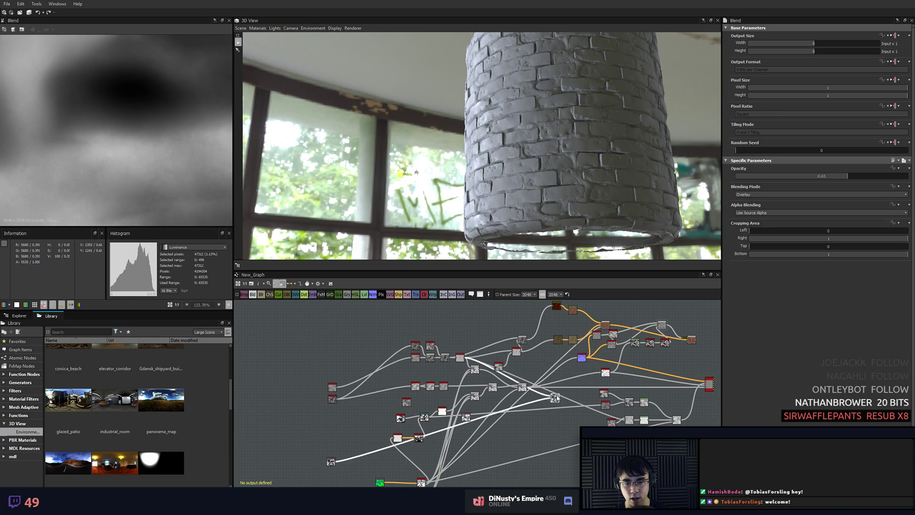
{"action": "scroll", "coordinate": [504, 454], "scroll_direction": "up", "scroll_amount": 4}
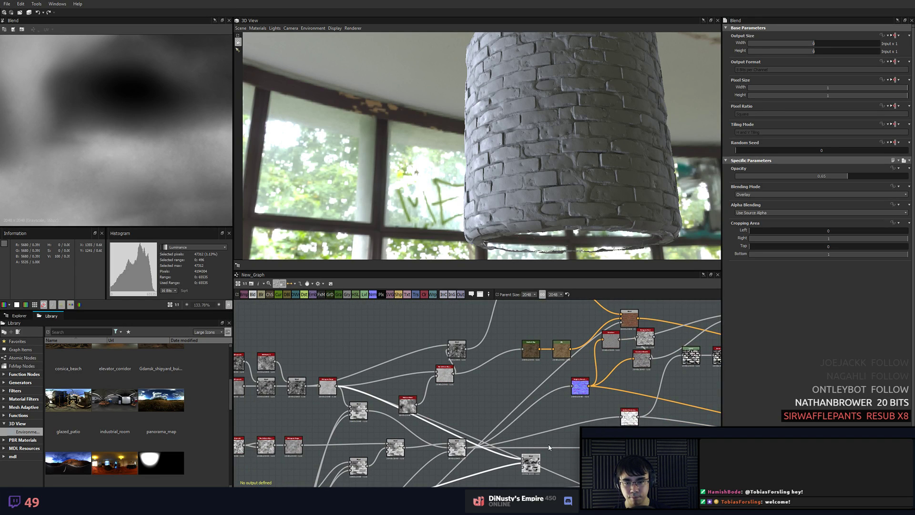
{"action": "scroll", "coordinate": [549, 447], "scroll_direction": "up", "scroll_amount": 2}
{"action": "left_click_drag", "start_coordinate": [532, 463], "coordinate": [496, 385]}
{"action": "middle_click_drag", "start_coordinate": [574, 372], "coordinate": [354, 296]}
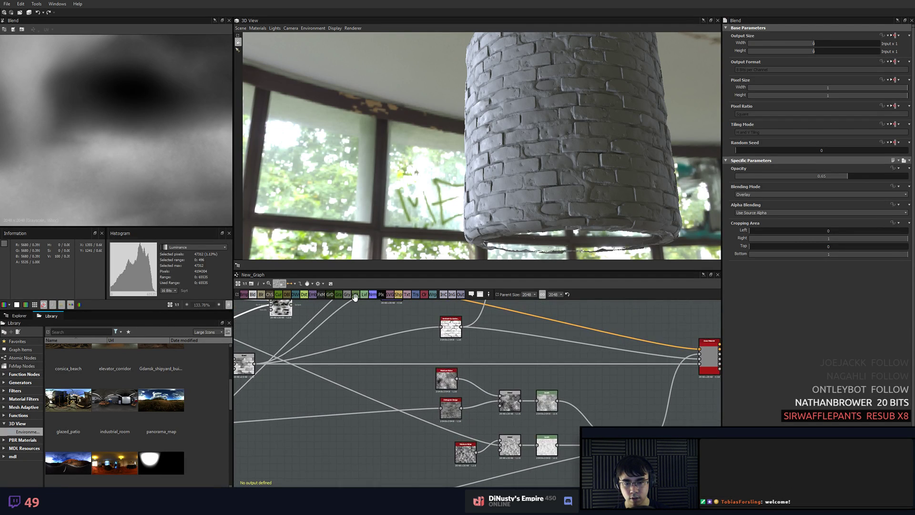
{"action": "middle_click_drag", "start_coordinate": [584, 422], "coordinate": [577, 450]}
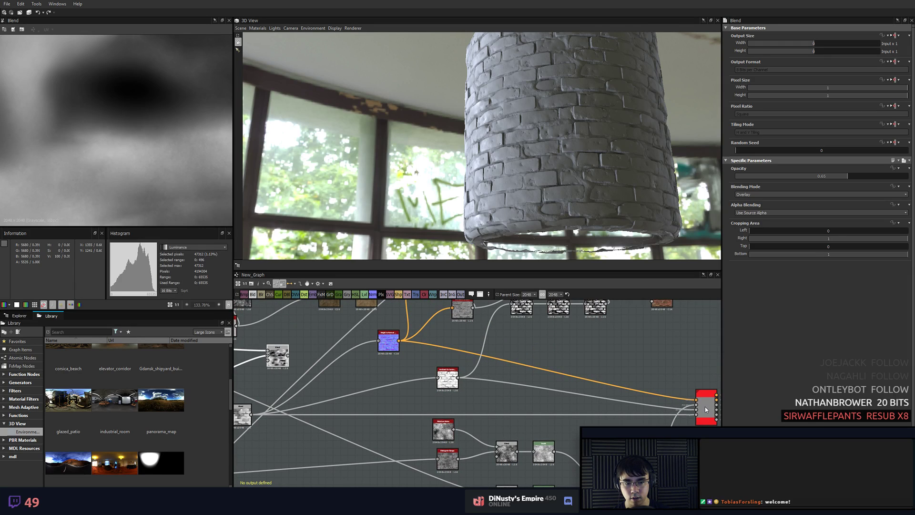
{"action": "middle_click_drag", "start_coordinate": [396, 379], "coordinate": [670, 323]}
{"action": "middle_click_drag", "start_coordinate": [581, 371], "coordinate": [610, 369]}
{"action": "left_click", "coordinate": [552, 389]}
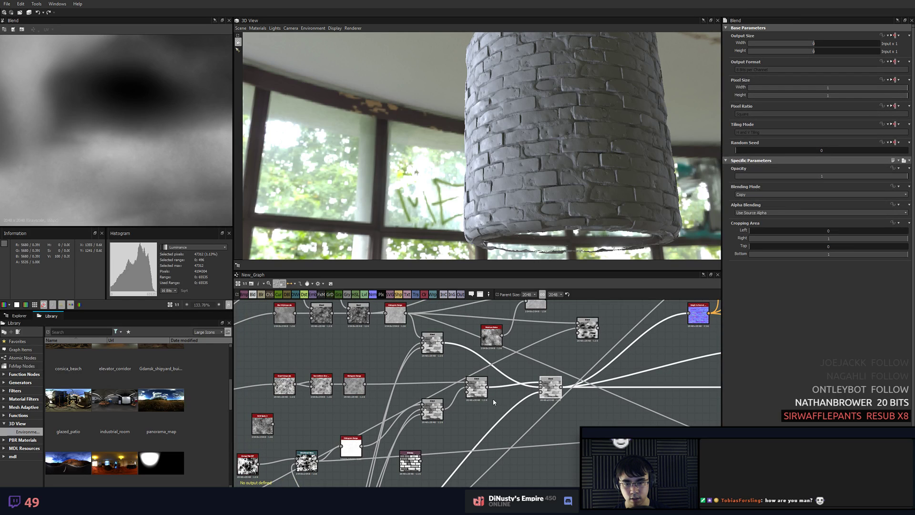
{"action": "middle_click_drag", "start_coordinate": [440, 341], "coordinate": [439, 376]}
{"action": "scroll", "coordinate": [440, 385], "scroll_direction": "up", "scroll_amount": 2}
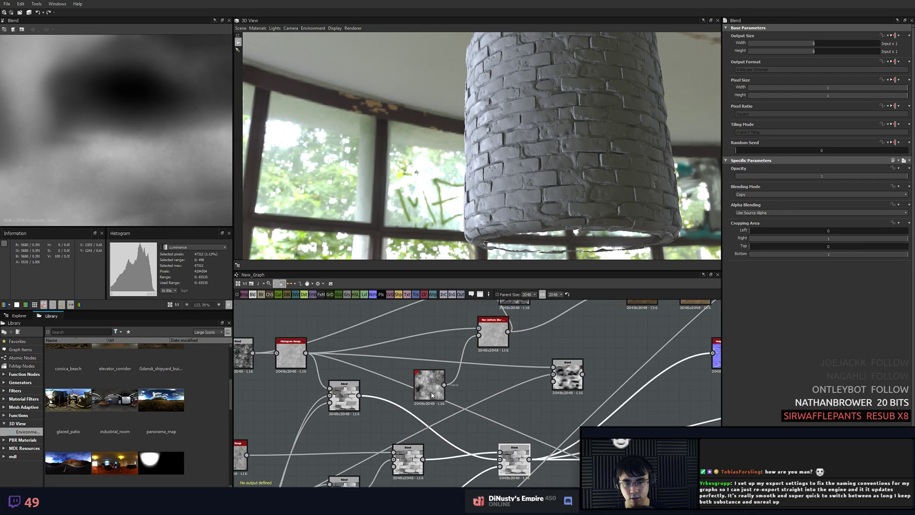
{"action": "left_click_drag", "start_coordinate": [575, 376], "coordinate": [533, 380]}
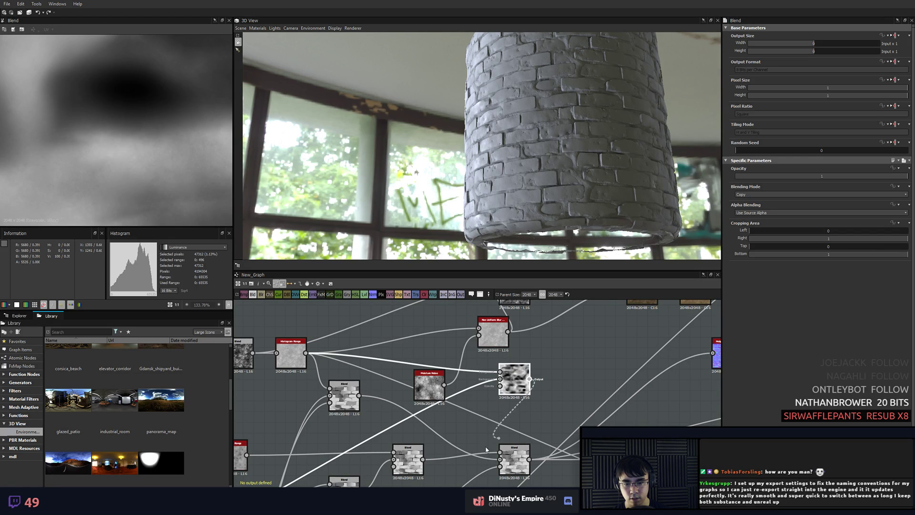
{"action": "left_click", "coordinate": [506, 460]}
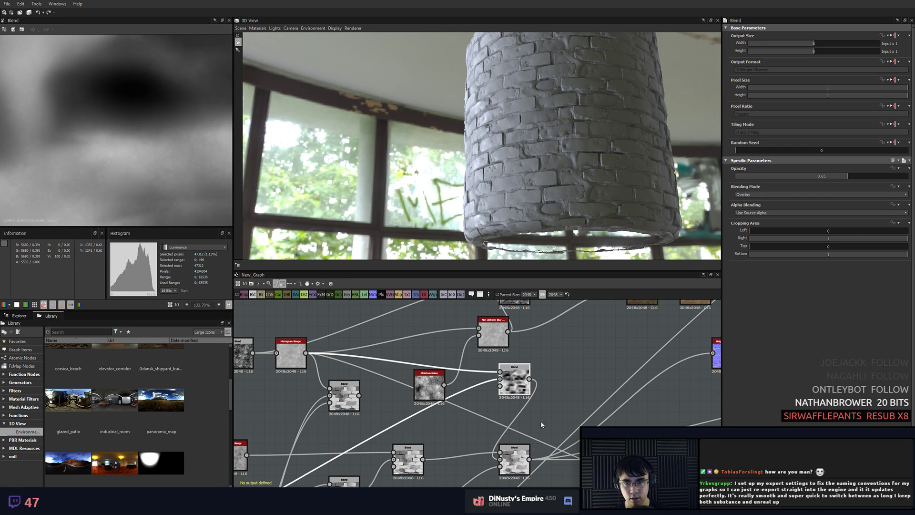
{"action": "scroll", "coordinate": [563, 159], "scroll_direction": "up", "scroll_amount": 5}
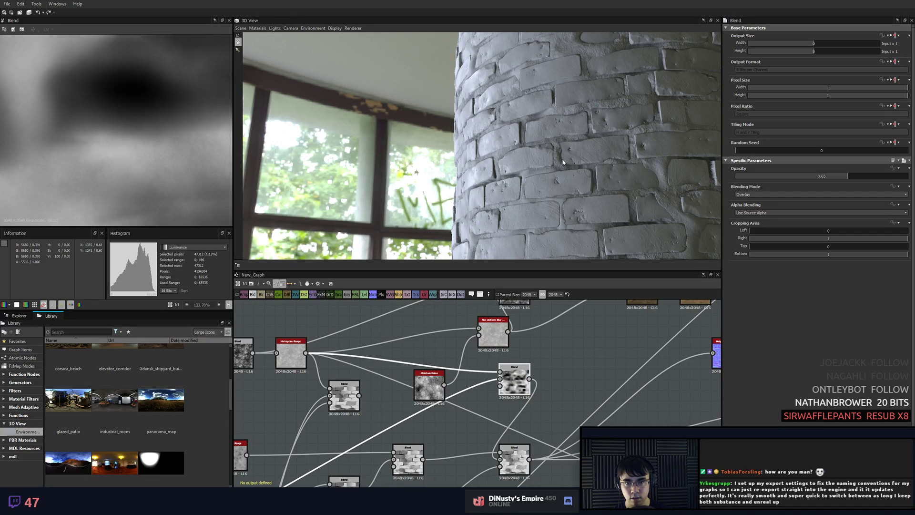
- Spread the grout Blend and the final Copy height Blend apart, with the Copy Blend further along the chain, and preview it
{"action": "middle_click_drag", "start_coordinate": [565, 416], "coordinate": [552, 414]}
{"action": "scroll", "coordinate": [548, 415], "scroll_direction": "down", "scroll_amount": 1}
{"action": "left_click_drag", "start_coordinate": [510, 385], "coordinate": [493, 396]}
{"action": "left_click_drag", "start_coordinate": [512, 444], "coordinate": [583, 436]}
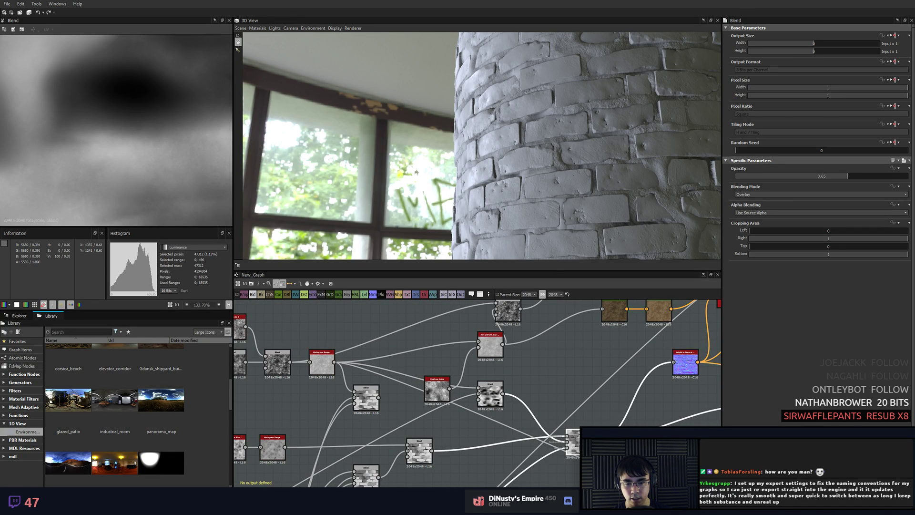
{"action": "middle_click_drag", "start_coordinate": [583, 436], "coordinate": [541, 417]}
{"action": "scroll", "coordinate": [541, 381], "scroll_direction": "up", "scroll_amount": 3}
{"action": "left_click", "coordinate": [569, 415]}
{"action": "left_click", "coordinate": [504, 378]}
{"action": "scroll", "coordinate": [542, 418], "scroll_direction": "down", "scroll_amount": 1}
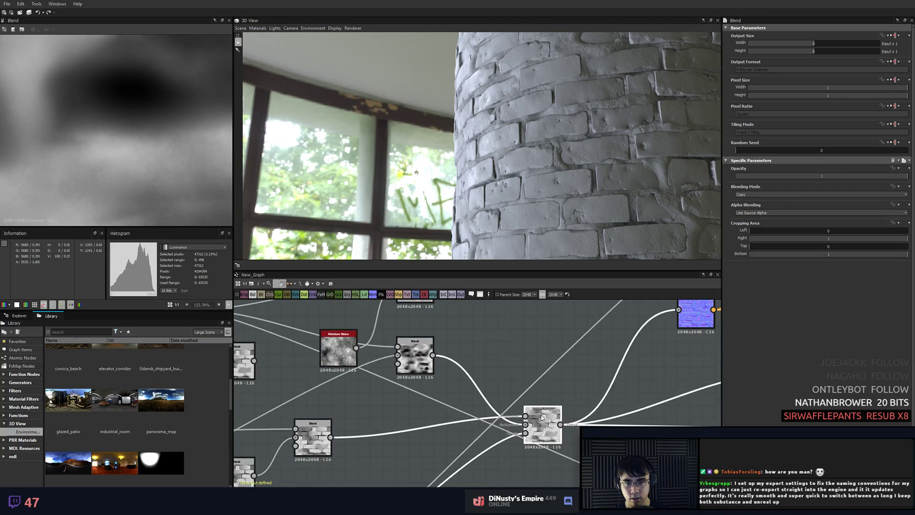
{"action": "left_click_drag", "start_coordinate": [541, 417], "coordinate": [613, 420]}
{"action": "left_click", "coordinate": [425, 348]}
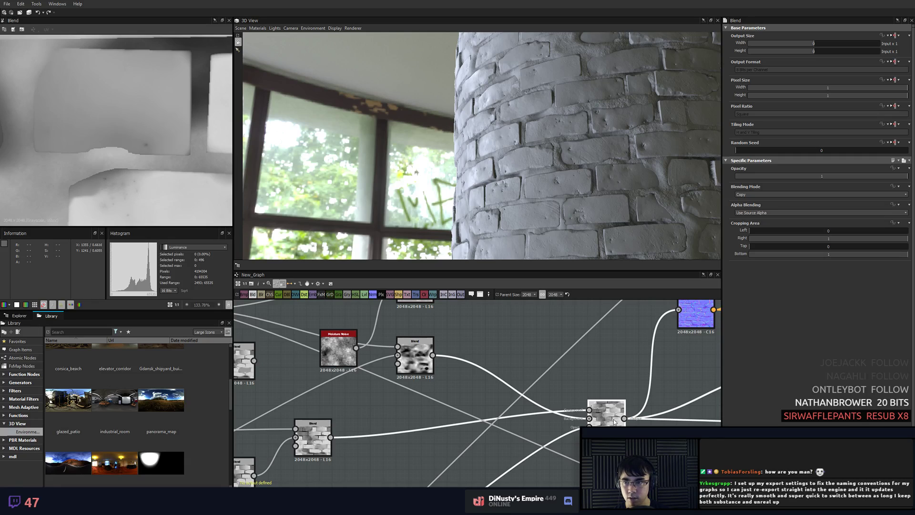
- Add a Height Blend node beside the grout Blend and connect the grout Blend's output to it
{"action": "left_click", "coordinate": [517, 342]}
{"action": "key", "text": "space"}
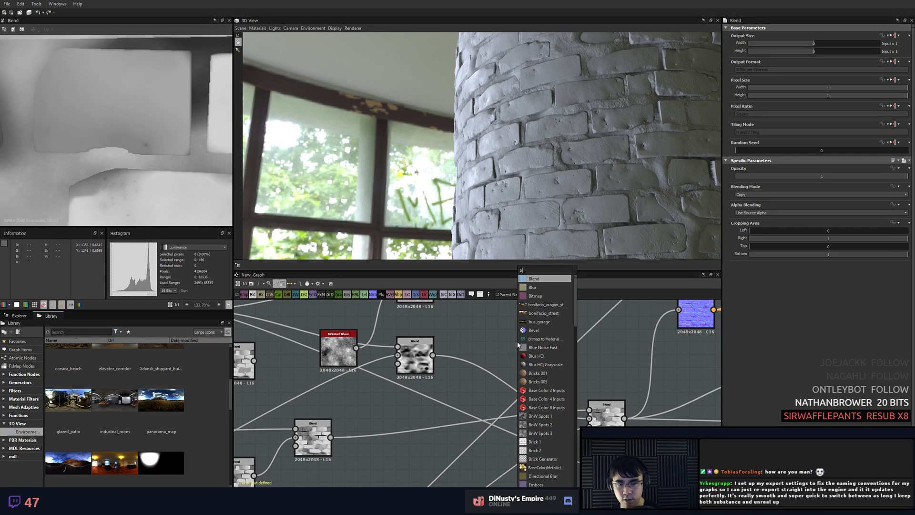
{"action": "type", "text": "height"}
{"action": "key", "text": "Return"}
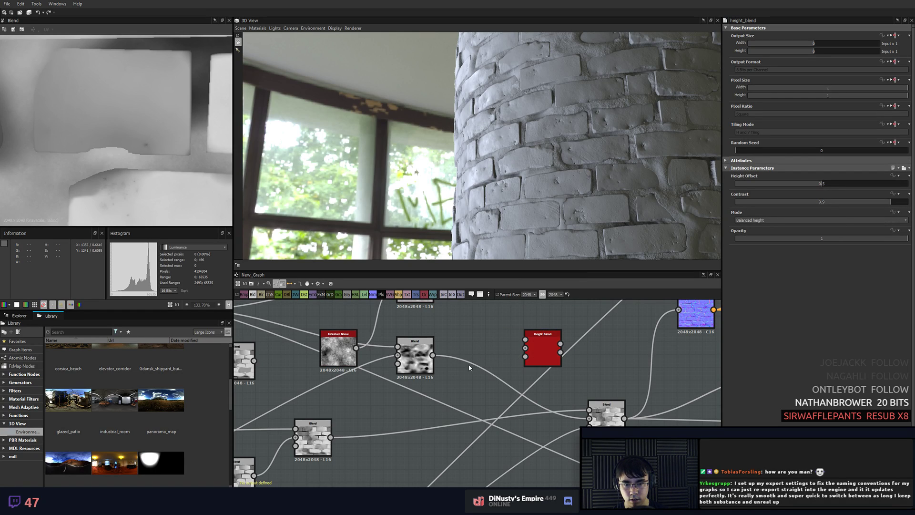
{"action": "left_click_drag", "start_coordinate": [530, 351], "coordinate": [574, 364]}
{"action": "left_click_drag", "start_coordinate": [617, 414], "coordinate": [554, 425]}
{"action": "left_click_drag", "start_coordinate": [566, 387], "coordinate": [588, 393]}
{"action": "scroll", "coordinate": [554, 395], "scroll_direction": "down", "scroll_amount": 3}
{"action": "middle_click_drag", "start_coordinate": [625, 401], "coordinate": [625, 352]}
{"action": "left_click_drag", "start_coordinate": [578, 366], "coordinate": [608, 384]}
- Bring the GroutHight bitmap from the far edge of the graph closer to the brick height nodes
{"action": "middle_click_drag", "start_coordinate": [516, 414], "coordinate": [582, 382]}
{"action": "scroll", "coordinate": [505, 394], "scroll_direction": "down", "scroll_amount": 1}
{"action": "middle_click_drag", "start_coordinate": [505, 394], "coordinate": [613, 341]}
{"action": "middle_click_drag", "start_coordinate": [571, 431], "coordinate": [609, 366]}
{"action": "middle_click_drag", "start_coordinate": [419, 352], "coordinate": [461, 328]}
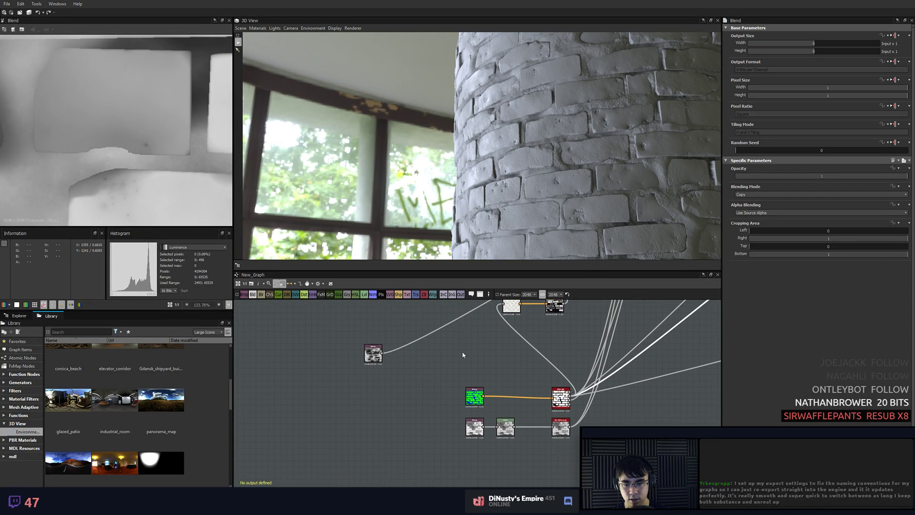
{"action": "scroll", "coordinate": [481, 422], "scroll_direction": "up", "scroll_amount": 5}
{"action": "scroll", "coordinate": [524, 391], "scroll_direction": "down", "scroll_amount": 7}
{"action": "middle_click_drag", "start_coordinate": [517, 353], "coordinate": [538, 465]}
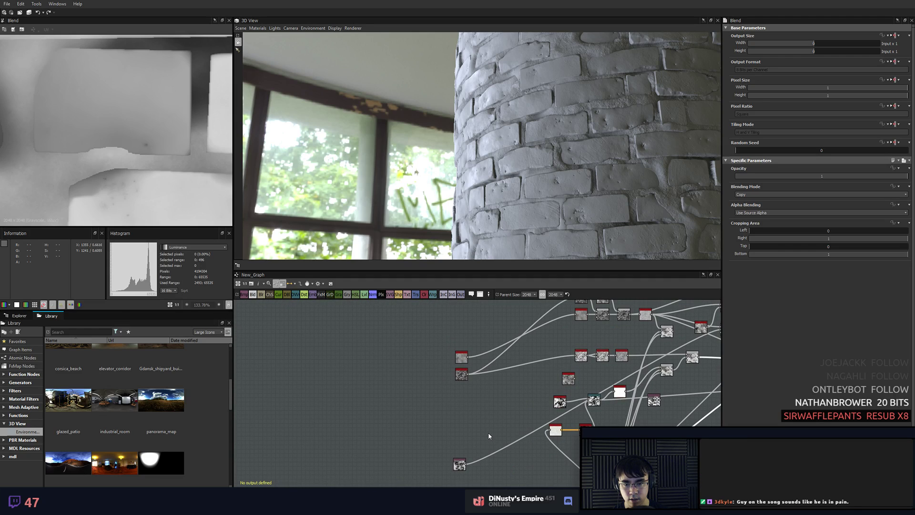
{"action": "middle_click_drag", "start_coordinate": [488, 433], "coordinate": [416, 418]}
{"action": "scroll", "coordinate": [436, 400], "scroll_direction": "up", "scroll_amount": 4}
{"action": "scroll", "coordinate": [441, 407], "scroll_direction": "down", "scroll_amount": 3}
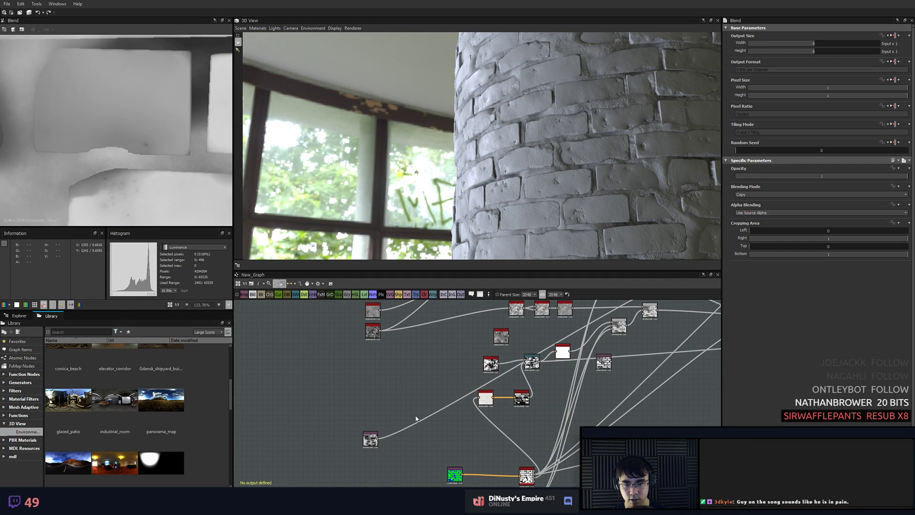
{"action": "left_click_drag", "start_coordinate": [370, 438], "coordinate": [428, 391]}
{"action": "middle_click_drag", "start_coordinate": [457, 370], "coordinate": [411, 414]}
{"action": "scroll", "coordinate": [411, 415], "scroll_direction": "down", "scroll_amount": 1}
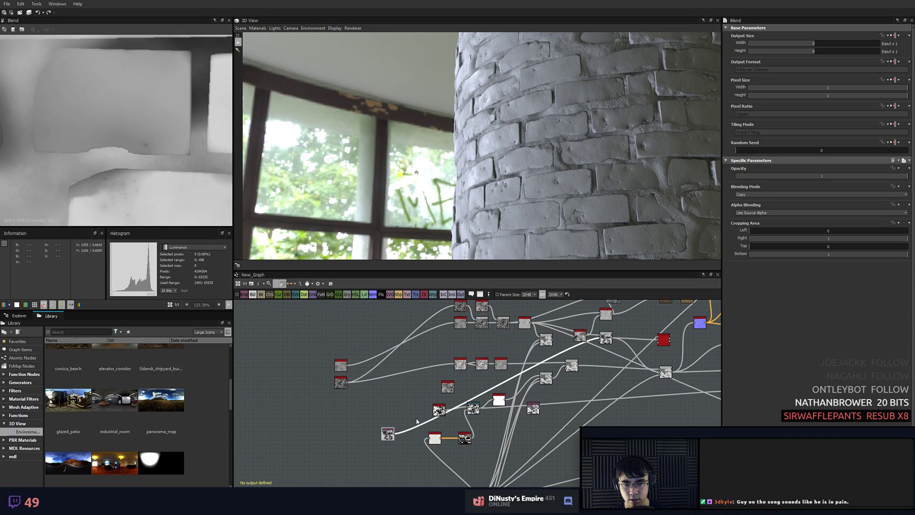
- Move the BrickHight bitmap to just below the Multiply brick Blend
{"action": "scroll", "coordinate": [533, 409], "scroll_direction": "up", "scroll_amount": 6}
{"action": "left_click_drag", "start_coordinate": [534, 409], "coordinate": [534, 368]}
{"action": "middle_click_drag", "start_coordinate": [535, 368], "coordinate": [466, 444]}
{"action": "scroll", "coordinate": [467, 443], "scroll_direction": "down", "scroll_amount": 1}
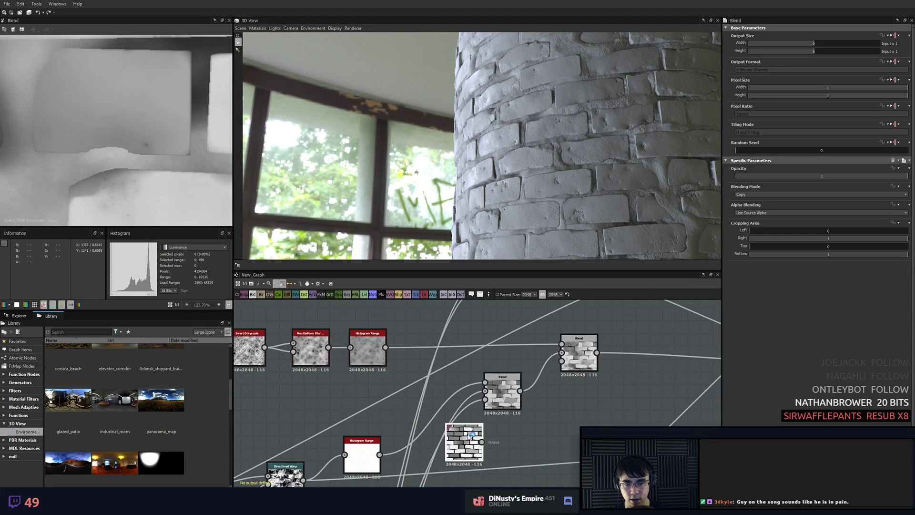
{"action": "left_click_drag", "start_coordinate": [467, 443], "coordinate": [466, 469]}
- Shift the Multiply brick Blend and the Blend after it further along the chain to make room
{"action": "middle_click_drag", "start_coordinate": [466, 468], "coordinate": [477, 451]}
{"action": "scroll", "coordinate": [477, 451], "scroll_direction": "down", "scroll_amount": 1}
{"action": "left_click_drag", "start_coordinate": [572, 361], "coordinate": [624, 361]}
{"action": "left_click", "coordinate": [591, 385]}
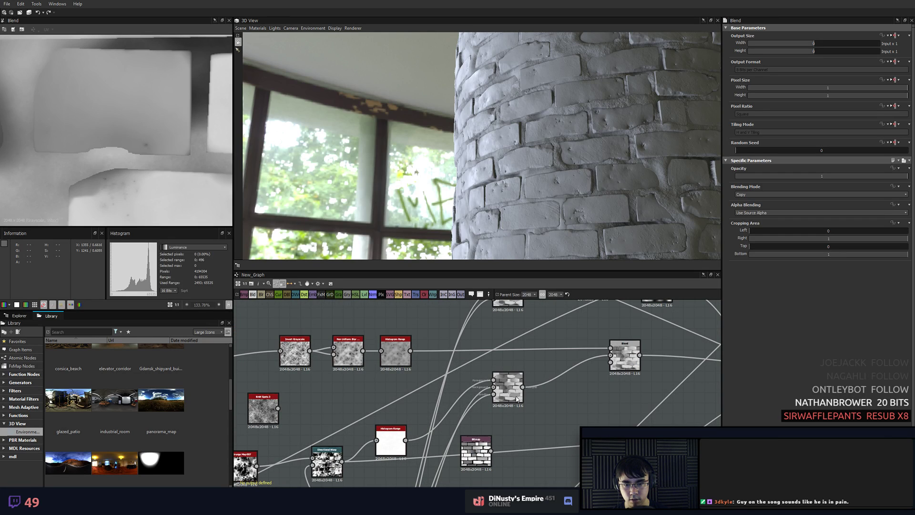
{"action": "left_click_drag", "start_coordinate": [514, 397], "coordinate": [576, 398]}
{"action": "scroll", "coordinate": [557, 414], "scroll_direction": "down", "scroll_amount": 1}
- Reposition the BrickHight bitmap beside the Flood Fill to Random Grayscale node and raise the white Histogram Range node slightly
{"action": "middle_click_drag", "start_coordinate": [509, 458], "coordinate": [519, 406]}
{"action": "left_click_drag", "start_coordinate": [502, 394], "coordinate": [474, 413]}
{"action": "middle_click_drag", "start_coordinate": [547, 413], "coordinate": [502, 359]}
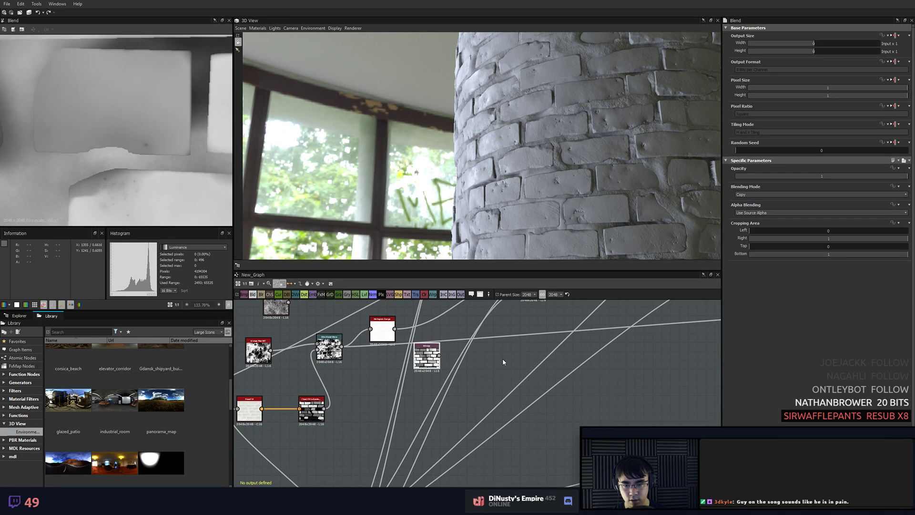
{"action": "middle_click_drag", "start_coordinate": [449, 385], "coordinate": [500, 359]}
{"action": "left_click_drag", "start_coordinate": [476, 335], "coordinate": [441, 370]}
{"action": "middle_click_drag", "start_coordinate": [507, 400], "coordinate": [462, 469]}
{"action": "middle_click_drag", "start_coordinate": [458, 407], "coordinate": [464, 419]}
{"action": "left_click_drag", "start_coordinate": [394, 395], "coordinate": [403, 377]}
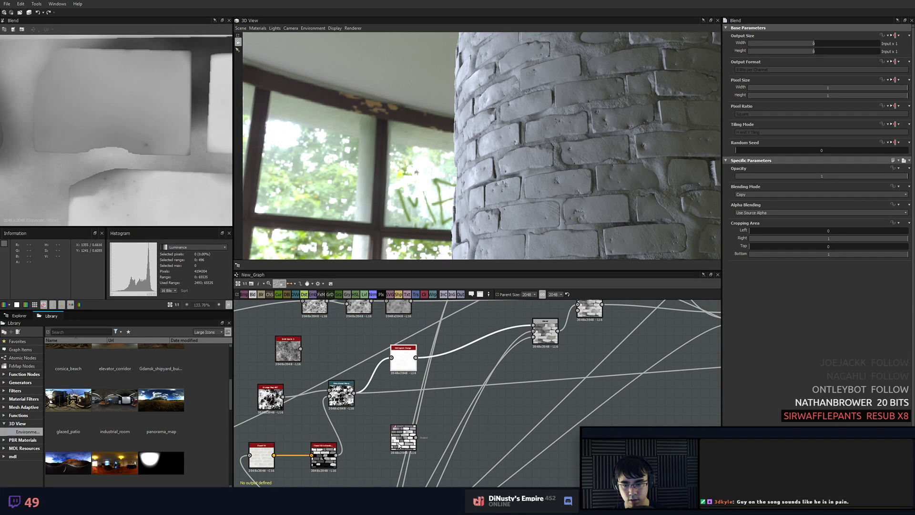
{"action": "left_click_drag", "start_coordinate": [399, 446], "coordinate": [390, 455]}
- Connect BrickHight as the Multiply brick Blend's background without a mask input, and check the relief up close in 3D
{"action": "left_click", "coordinate": [327, 462]}
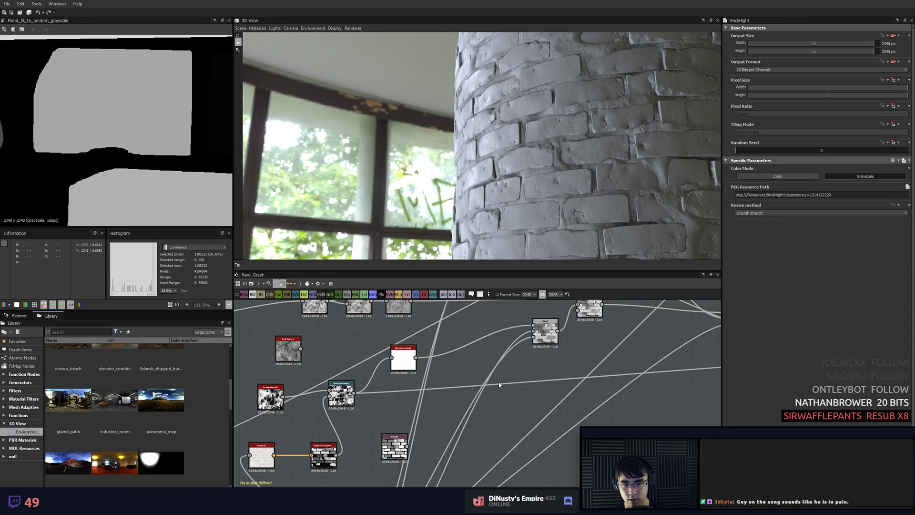
{"action": "left_click", "coordinate": [544, 333]}
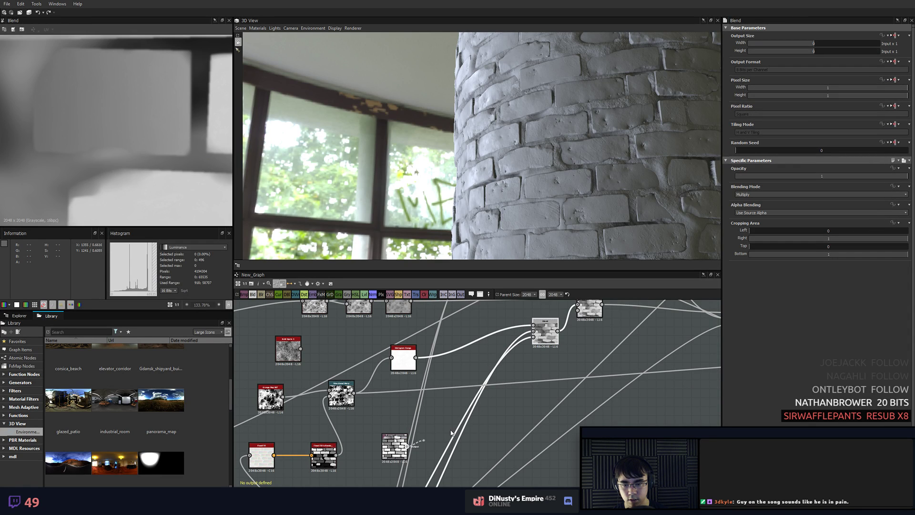
{"action": "left_click_drag", "start_coordinate": [534, 335], "coordinate": [534, 331]}
{"action": "left_click", "coordinate": [542, 341]}
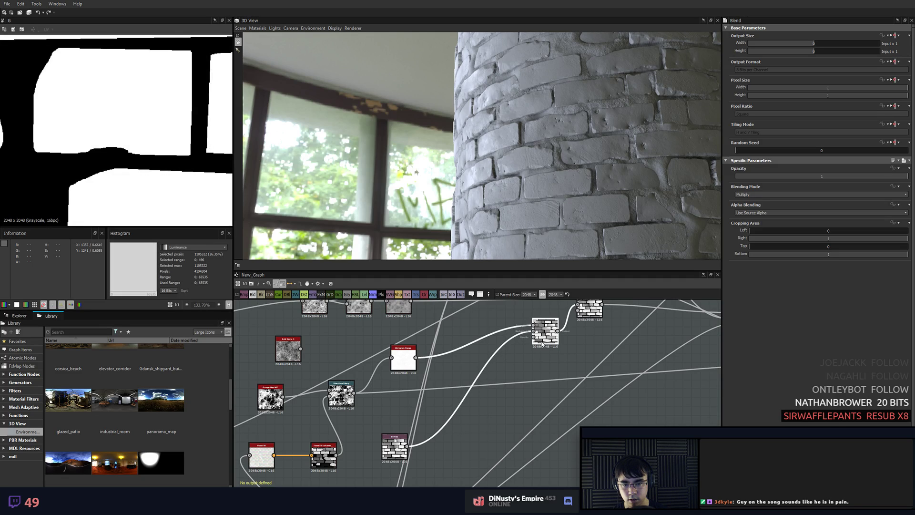
{"action": "right_click_drag", "start_coordinate": [575, 206], "coordinate": [626, 190]}
{"action": "middle_click_drag", "start_coordinate": [626, 191], "coordinate": [564, 196]}
{"action": "middle_click_drag", "start_coordinate": [567, 325], "coordinate": [522, 335]}
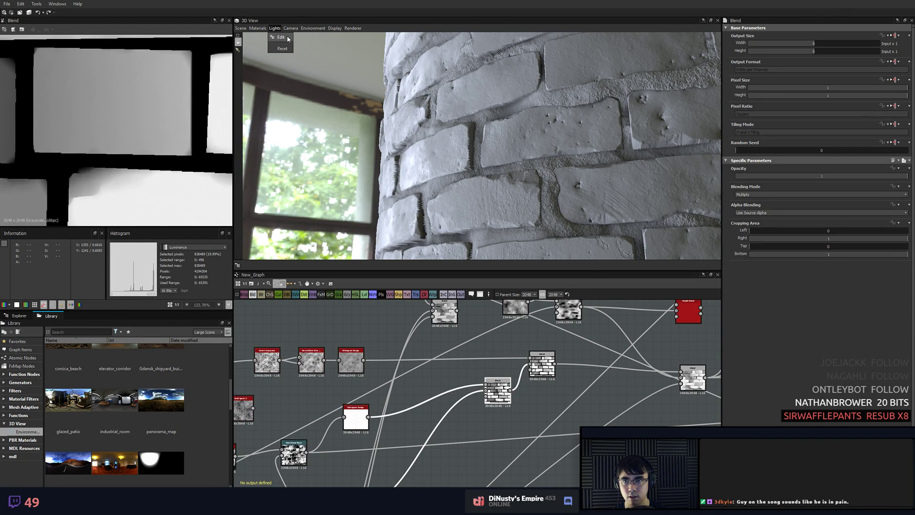
- Open the 3D view's environment settings and the Default material's height and tiling settings
{"action": "left_click", "coordinate": [291, 30]}
{"action": "left_click", "coordinate": [313, 36]}
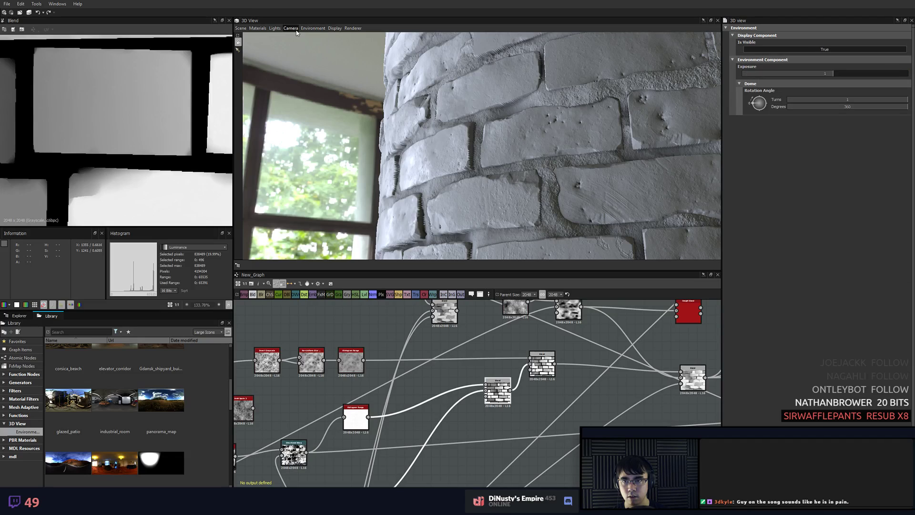
{"action": "left_click", "coordinate": [275, 29]}
{"action": "mouse_move", "coordinate": [263, 30]}
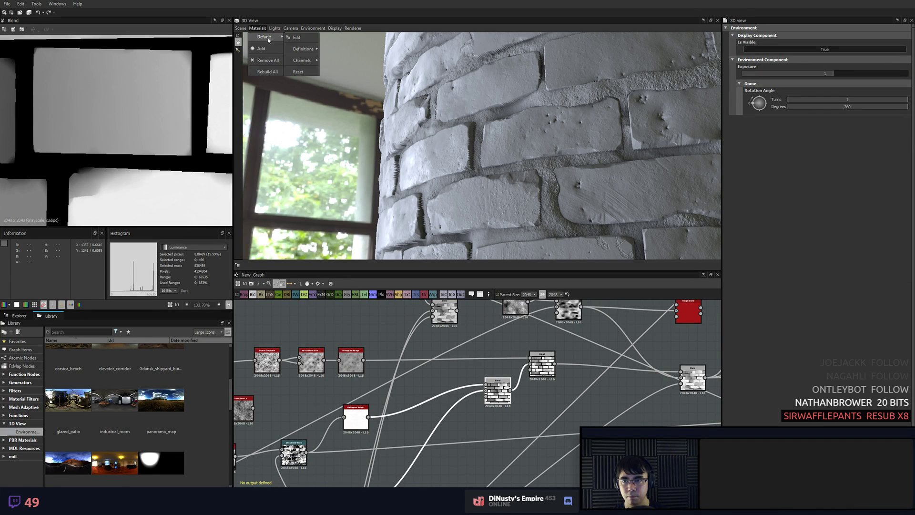
{"action": "left_click", "coordinate": [294, 37]}
{"action": "left_click", "coordinate": [582, 380]}
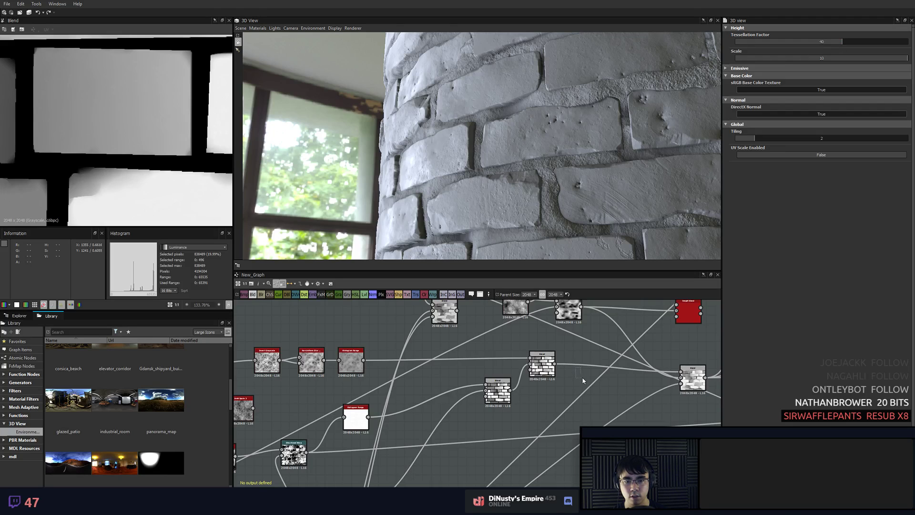
- Move the GroutHight and BrickHight bitmaps together to the space in front of the brick Blends
{"action": "scroll", "coordinate": [582, 380], "scroll_direction": "down", "scroll_amount": 2}
{"action": "scroll", "coordinate": [483, 438], "scroll_direction": "up", "scroll_amount": 4}
{"action": "middle_click_drag", "start_coordinate": [484, 439], "coordinate": [514, 363]}
{"action": "scroll", "coordinate": [513, 363], "scroll_direction": "down", "scroll_amount": 2}
{"action": "left_click_drag", "start_coordinate": [443, 407], "coordinate": [495, 388]}
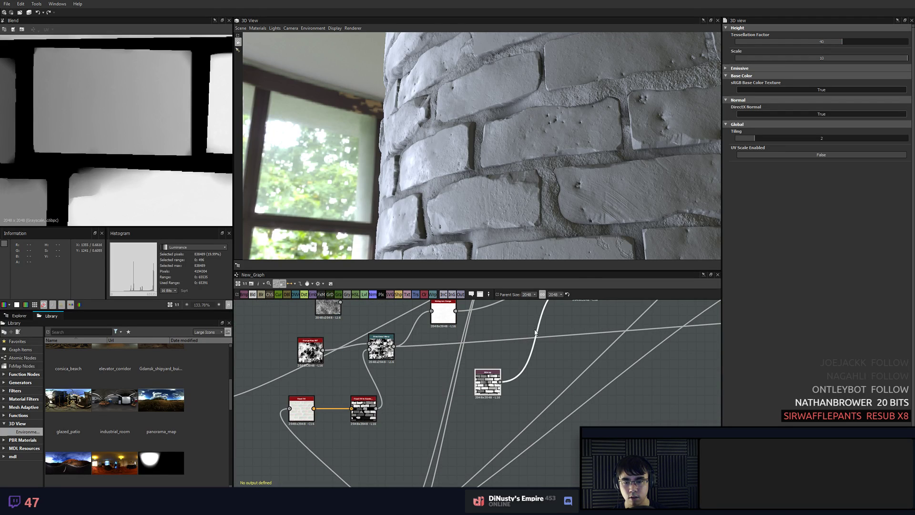
{"action": "scroll", "coordinate": [494, 388], "scroll_direction": "down", "scroll_amount": 2}
{"action": "middle_click_drag", "start_coordinate": [494, 388], "coordinate": [487, 423]}
{"action": "left_click_drag", "start_coordinate": [287, 433], "coordinate": [550, 383]}
{"action": "left_click_drag", "start_coordinate": [483, 420], "coordinate": [524, 353]}
- Separate the overlapping bitmaps so that GroutHight sits directly above BrickHight
{"action": "scroll", "coordinate": [525, 353], "scroll_direction": "up", "scroll_amount": 3}
{"action": "middle_click_drag", "start_coordinate": [525, 354], "coordinate": [507, 399]}
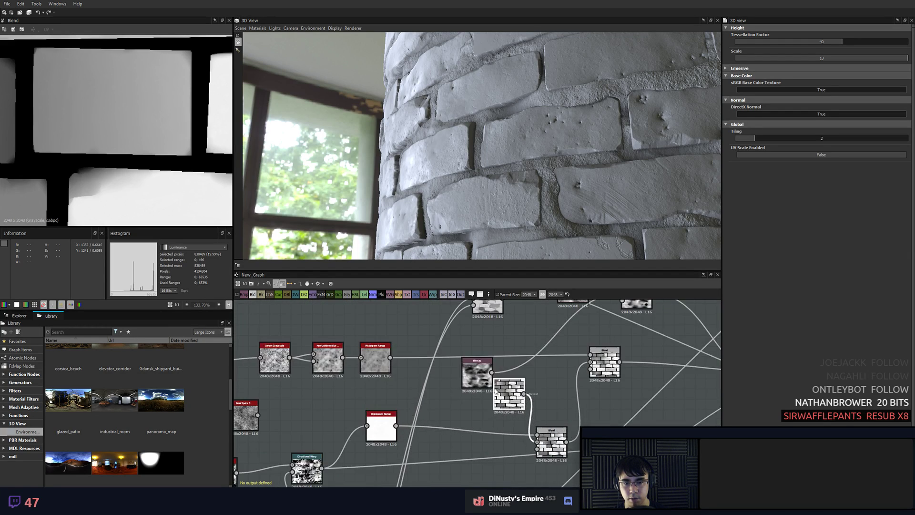
{"action": "left_click_drag", "start_coordinate": [478, 375], "coordinate": [510, 342]}
{"action": "left_click", "coordinate": [510, 387]}
{"action": "left_click", "coordinate": [513, 350]}
{"action": "left_click_drag", "start_coordinate": [513, 389], "coordinate": [502, 388]}
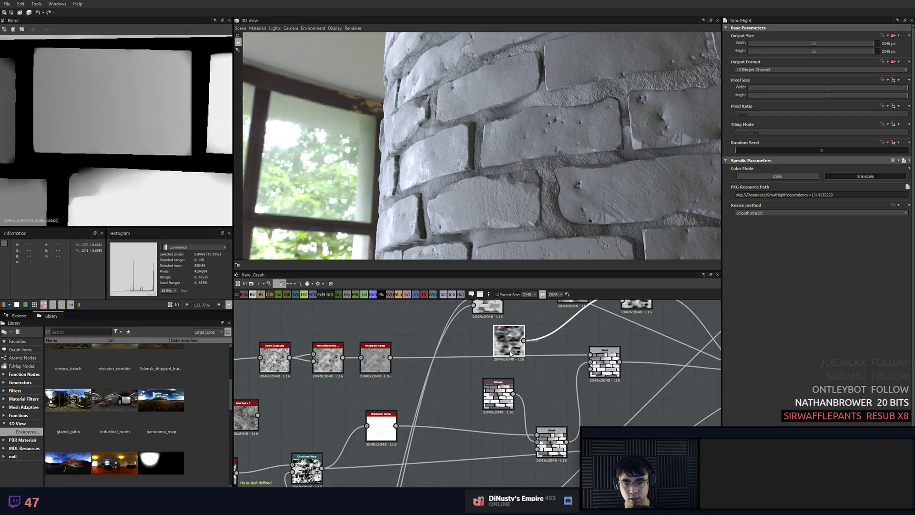
{"action": "left_click_drag", "start_coordinate": [517, 352], "coordinate": [506, 362]}
- Nudge the final Copy height Blend into line with the incoming brick Blend and preview its combined result
{"action": "middle_click_drag", "start_coordinate": [508, 365], "coordinate": [406, 437]}
{"action": "middle_click_drag", "start_coordinate": [541, 419], "coordinate": [455, 380]}
{"action": "scroll", "coordinate": [455, 379], "scroll_direction": "up", "scroll_amount": 1}
{"action": "left_click", "coordinate": [447, 327]}
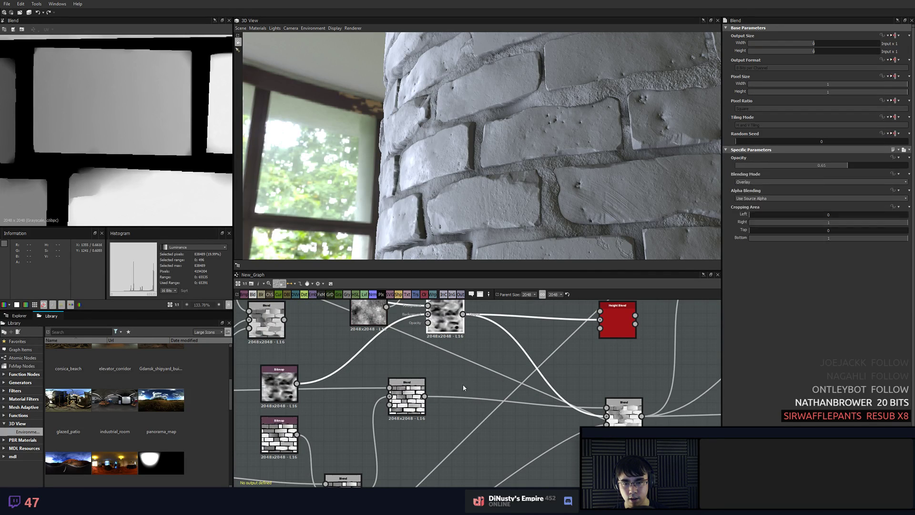
{"action": "scroll", "coordinate": [529, 402], "scroll_direction": "down", "scroll_amount": 1}
{"action": "middle_click_drag", "start_coordinate": [529, 402], "coordinate": [484, 373]}
{"action": "mouse_move", "coordinate": [566, 399]}
{"action": "left_mouse_down"}
{"action": "mouse_move", "coordinate": [544, 388]}
{"action": "mouse_move", "coordinate": [565, 382]}
{"action": "left_mouse_up"}
{"action": "double_click", "coordinate": [561, 386]}
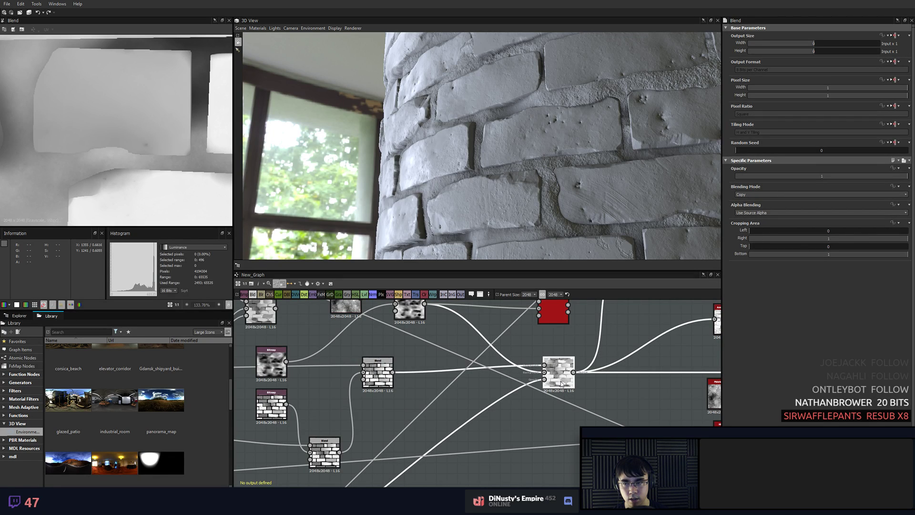
{"action": "left_click", "coordinate": [516, 428]}
{"action": "middle_click_drag", "start_coordinate": [425, 386], "coordinate": [480, 415]}
{"action": "left_click", "coordinate": [475, 364]}
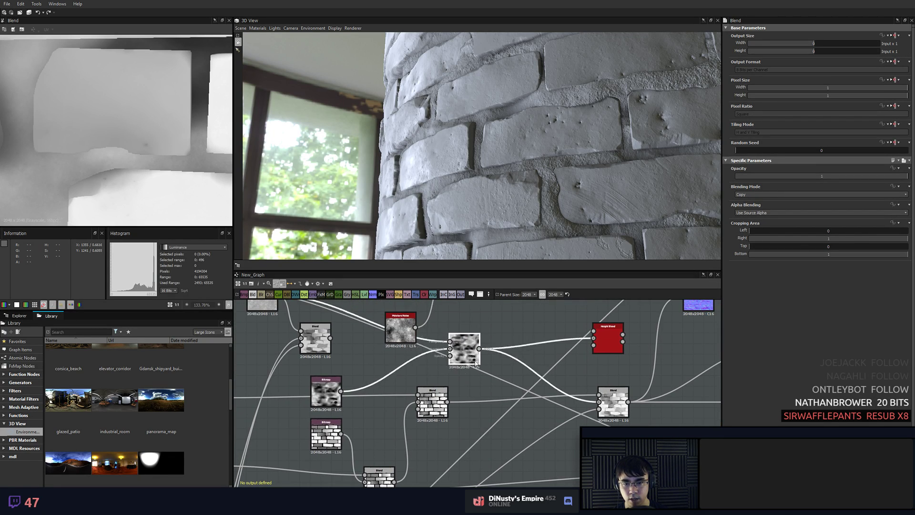
- Line the grout Blend up with the Height Blend node and preview the Height Blend
{"action": "left_click_drag", "start_coordinate": [476, 363], "coordinate": [481, 349]}
{"action": "middle_click_drag", "start_coordinate": [499, 344], "coordinate": [426, 368]}
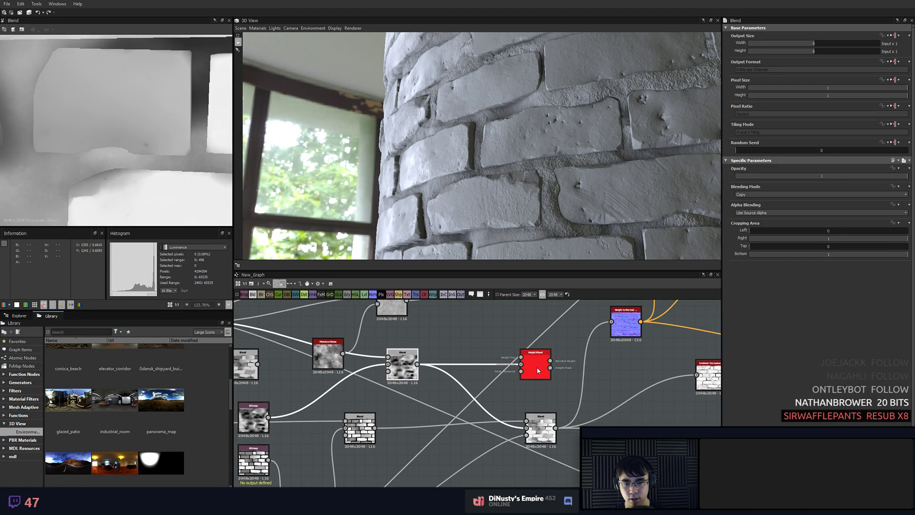
{"action": "double_click", "coordinate": [537, 367]}
{"action": "middle_click_drag", "start_coordinate": [507, 382], "coordinate": [565, 376]}
{"action": "scroll", "coordinate": [578, 378], "scroll_direction": "up", "scroll_amount": 1}
{"action": "mouse_move", "coordinate": [472, 390]}
{"action": "middle_mouse_down"}
{"action": "mouse_move", "coordinate": [526, 367]}
{"action": "mouse_move", "coordinate": [512, 333]}
{"action": "mouse_move", "coordinate": [464, 375]}
{"action": "middle_mouse_up"}
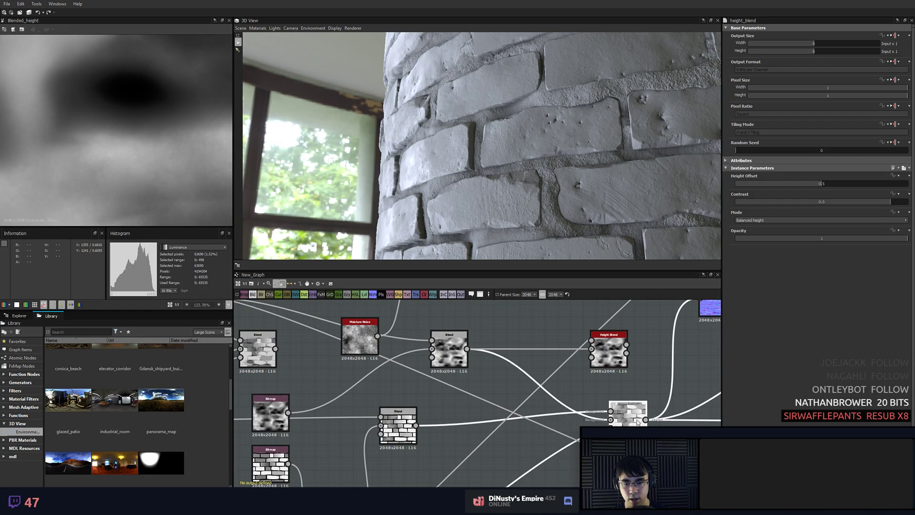
- Connect the brick Overlay Blend to the top height input of Height Blend and preview the blended height
{"action": "middle_click_drag", "start_coordinate": [408, 433], "coordinate": [416, 409]}
{"action": "double_click", "coordinate": [476, 381]}
{"action": "scroll", "coordinate": [404, 421], "scroll_direction": "down", "scroll_amount": 2}
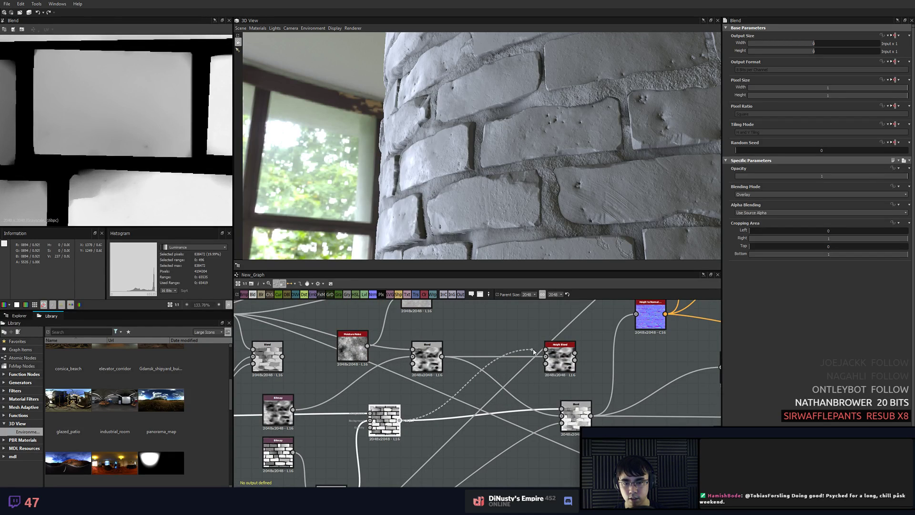
{"action": "left_click_drag", "start_coordinate": [546, 350], "coordinate": [546, 351]}
{"action": "middle_click_drag", "start_coordinate": [596, 365], "coordinate": [333, 342]}
{"action": "double_click", "coordinate": [452, 357]}
- Reroute all outgoing connections of the Copy height Blend to the blended height output of Height Blend
{"action": "scroll", "coordinate": [125, 113], "scroll_direction": "down", "scroll_amount": 1}
{"action": "scroll", "coordinate": [124, 112], "scroll_direction": "down", "scroll_amount": 1}
{"action": "scroll", "coordinate": [444, 344], "scroll_direction": "down", "scroll_amount": 2}
{"action": "left_click_drag", "start_coordinate": [387, 368], "coordinate": [379, 311]}
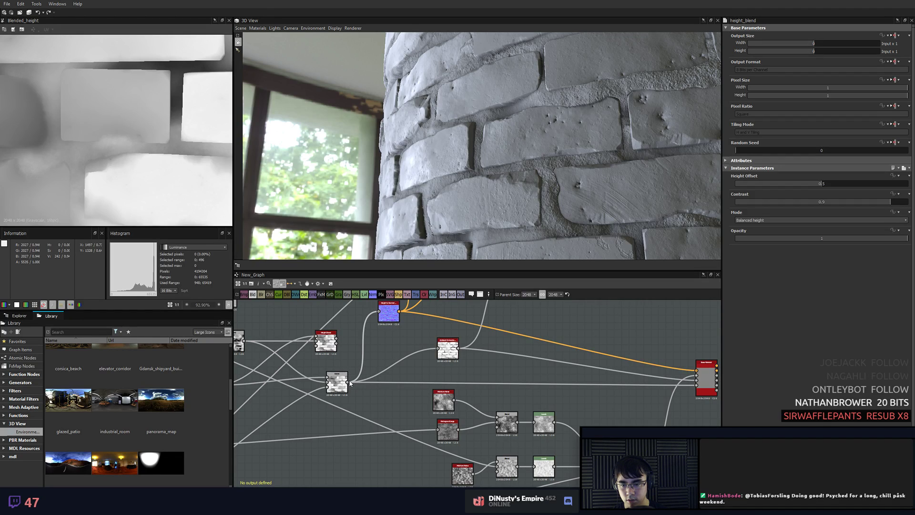
{"action": "left_click", "coordinate": [372, 370]}
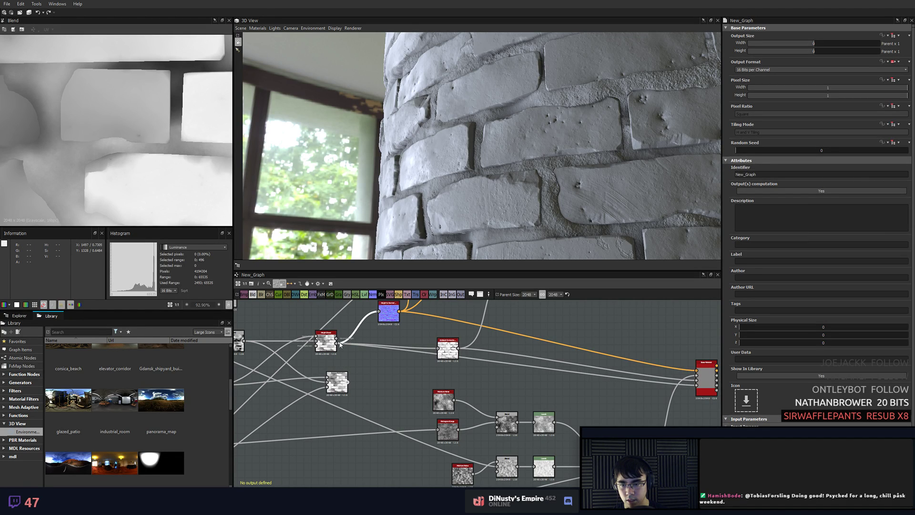
{"action": "scroll", "coordinate": [330, 336], "scroll_direction": "up", "scroll_amount": 5}
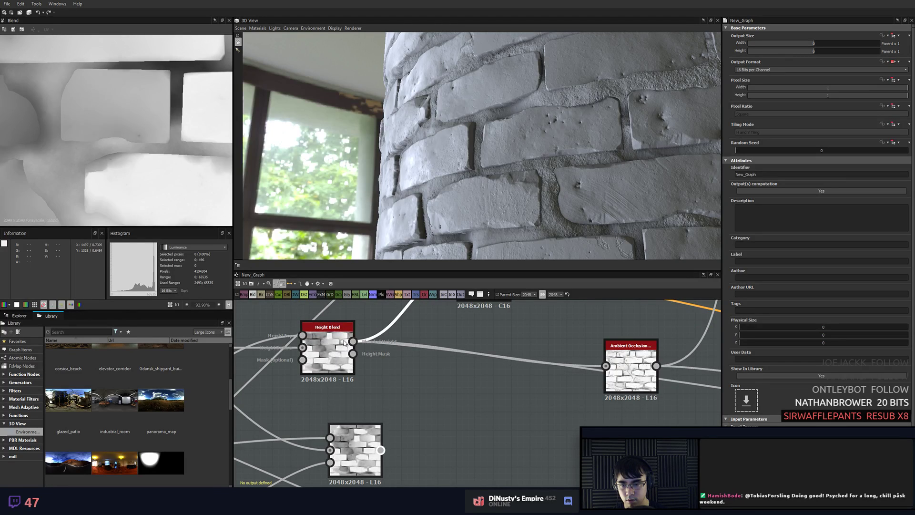
{"action": "left_click_drag", "start_coordinate": [345, 344], "coordinate": [351, 341], "text": "shift"}
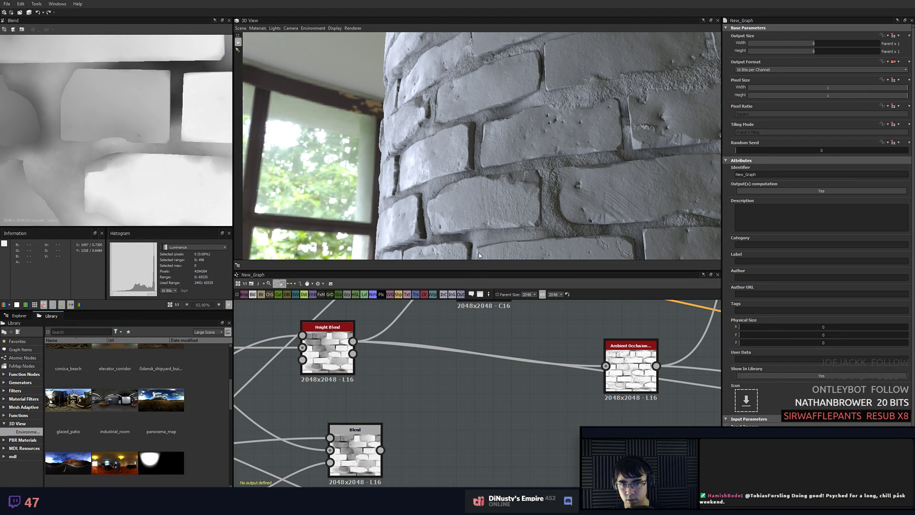
- Shift the Height Blend node slightly towards Ambient Occlusion and set its Height Offset to about 0.45
{"action": "scroll", "coordinate": [560, 160], "scroll_direction": "down", "scroll_amount": 2}
{"action": "left_click_drag", "start_coordinate": [559, 160], "coordinate": [524, 172]}
{"action": "middle_click_drag", "start_coordinate": [524, 171], "coordinate": [539, 179]}
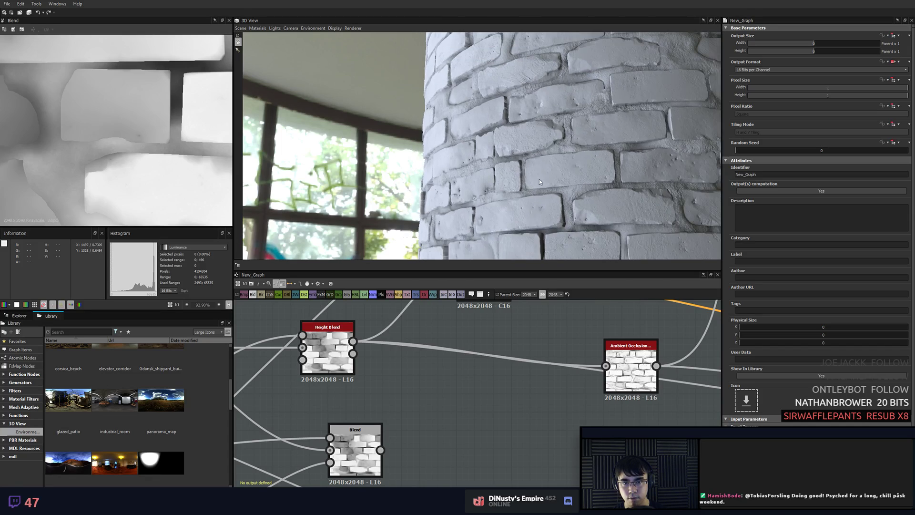
{"action": "right_click_drag", "start_coordinate": [539, 178], "coordinate": [391, 364]}
{"action": "left_click_drag", "start_coordinate": [328, 352], "coordinate": [373, 353]}
{"action": "mouse_move", "coordinate": [825, 185]}
{"action": "left_mouse_down"}
{"action": "mouse_move", "coordinate": [833, 185]}
{"action": "mouse_move", "coordinate": [813, 186]}
{"action": "left_mouse_up"}
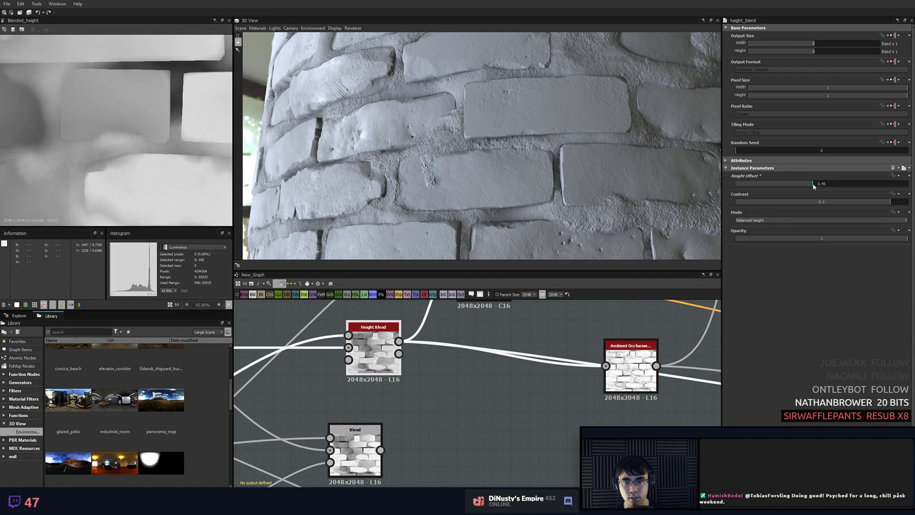
- Inspect the bricks and mortar on the 3D cylinder and preview the Ambient Occlusion node
{"action": "scroll", "coordinate": [530, 179], "scroll_direction": "down", "scroll_amount": 5}
{"action": "mouse_move", "coordinate": [530, 179]}
{"action": "left_mouse_down"}
{"action": "mouse_move", "coordinate": [562, 169]}
{"action": "mouse_move", "coordinate": [538, 182]}
{"action": "mouse_move", "coordinate": [552, 203]}
{"action": "mouse_move", "coordinate": [579, 178]}
{"action": "mouse_move", "coordinate": [554, 185]}
{"action": "mouse_move", "coordinate": [550, 198]}
{"action": "left_mouse_up"}
{"action": "scroll", "coordinate": [562, 170], "scroll_direction": "up", "scroll_amount": 4}
{"action": "scroll", "coordinate": [554, 185], "scroll_direction": "down", "scroll_amount": 3}
{"action": "middle_click_drag", "start_coordinate": [590, 368], "coordinate": [480, 392]}
{"action": "scroll", "coordinate": [480, 392], "scroll_direction": "down", "scroll_amount": 1}
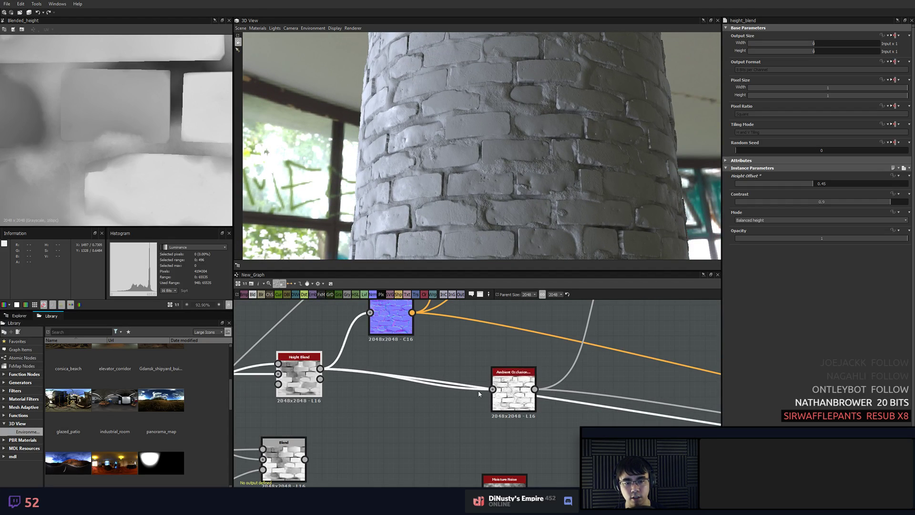
{"action": "double_click", "coordinate": [513, 395]}
{"action": "scroll", "coordinate": [152, 120], "scroll_direction": "down", "scroll_amount": 3}
{"action": "scroll", "coordinate": [154, 143], "scroll_direction": "up", "scroll_amount": 2}
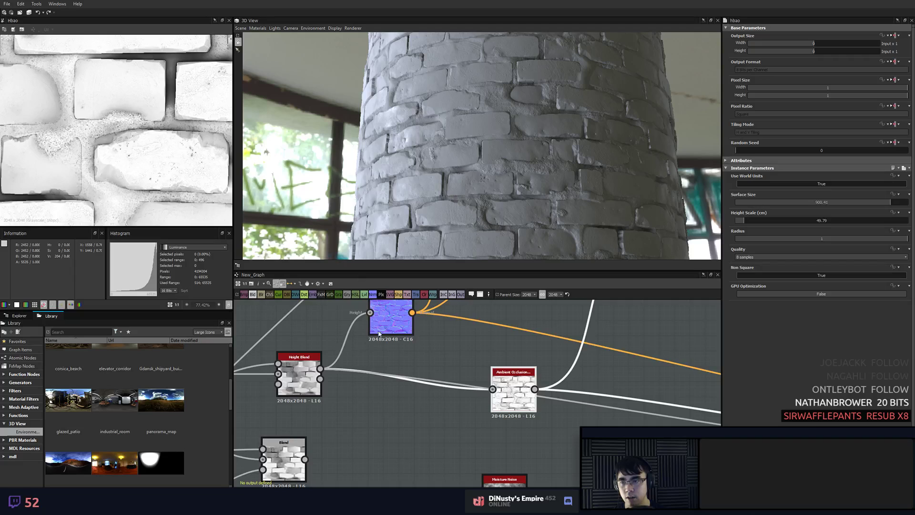
- Trace the graph back to the grout Blend feeding Height Blend and preview its height map
{"action": "middle_click_drag", "start_coordinate": [359, 343], "coordinate": [529, 346]}
{"action": "scroll", "coordinate": [476, 362], "scroll_direction": "down", "scroll_amount": 1}
{"action": "middle_click_drag", "start_coordinate": [386, 379], "coordinate": [590, 337]}
{"action": "scroll", "coordinate": [590, 337], "scroll_direction": "down", "scroll_amount": 2}
{"action": "middle_click_drag", "start_coordinate": [390, 404], "coordinate": [559, 349]}
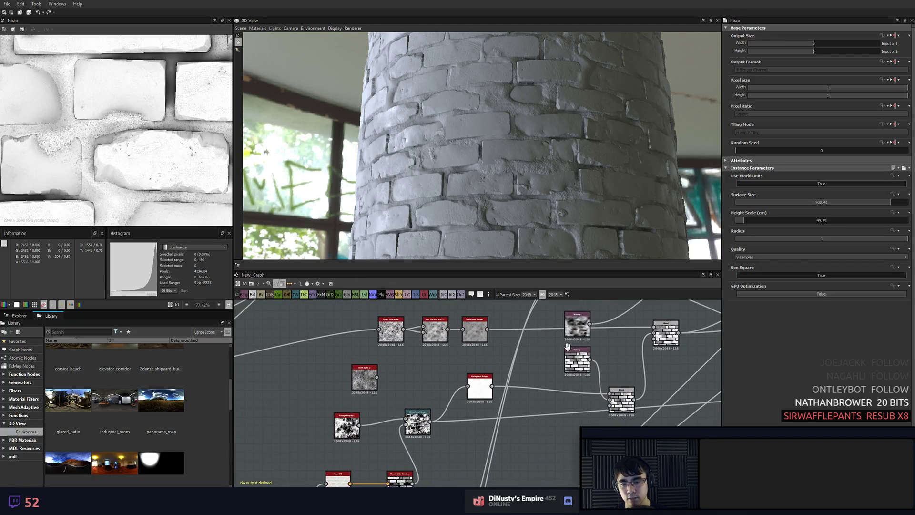
{"action": "middle_click_drag", "start_coordinate": [575, 383], "coordinate": [461, 382]}
{"action": "scroll", "coordinate": [461, 382], "scroll_direction": "down", "scroll_amount": 2}
{"action": "middle_click_drag", "start_coordinate": [613, 325], "coordinate": [539, 381]}
{"action": "scroll", "coordinate": [538, 379], "scroll_direction": "up", "scroll_amount": 4}
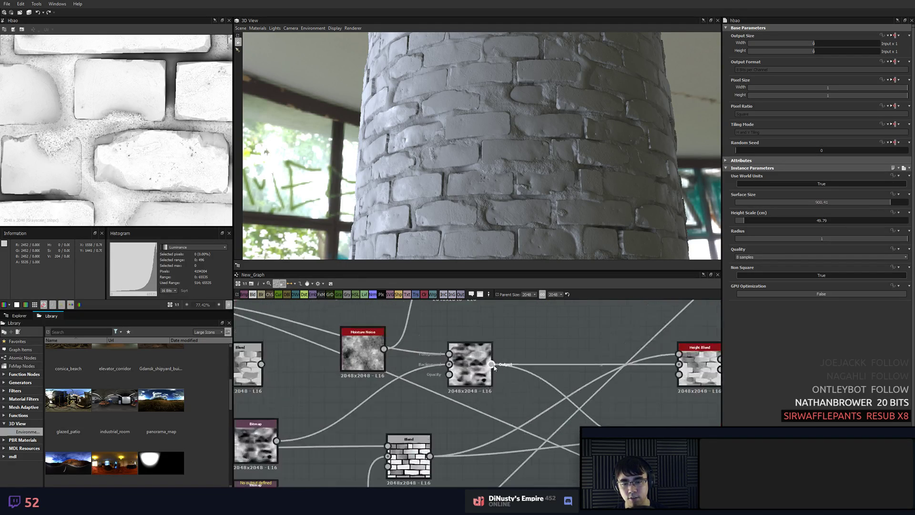
{"action": "double_click", "coordinate": [470, 365]}
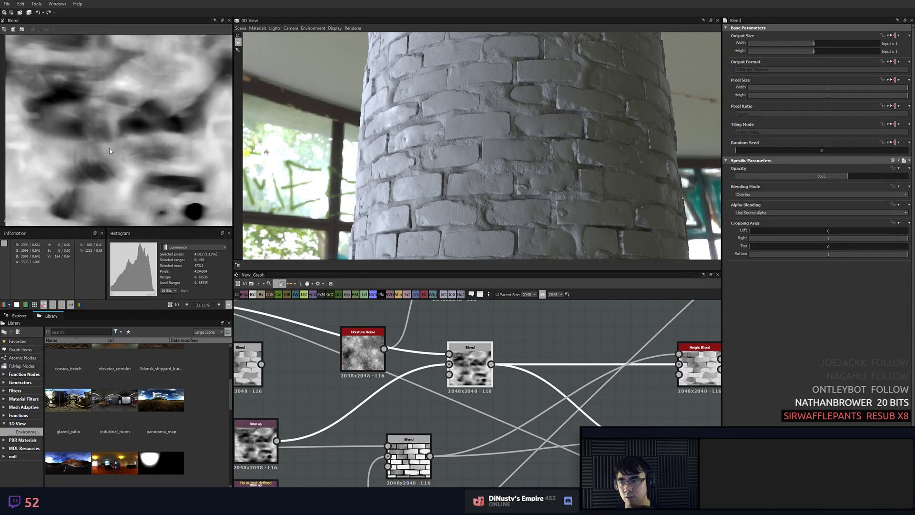
- Try a Grunge Map 007 noise node between the grout Blend and Height Blend
{"action": "scroll", "coordinate": [194, 217], "scroll_direction": "down", "scroll_amount": 2}
{"action": "middle_click_drag", "start_coordinate": [631, 393], "coordinate": [558, 376]}
{"action": "scroll", "coordinate": [549, 376], "scroll_direction": "up", "scroll_amount": 1}
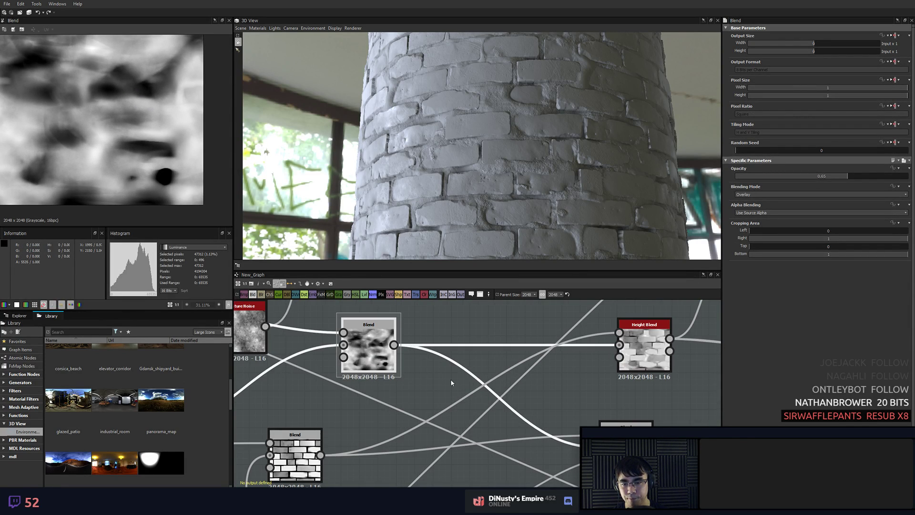
{"action": "left_click", "coordinate": [453, 382]}
{"action": "key", "text": "space"}
{"action": "type", "text": "noise"}
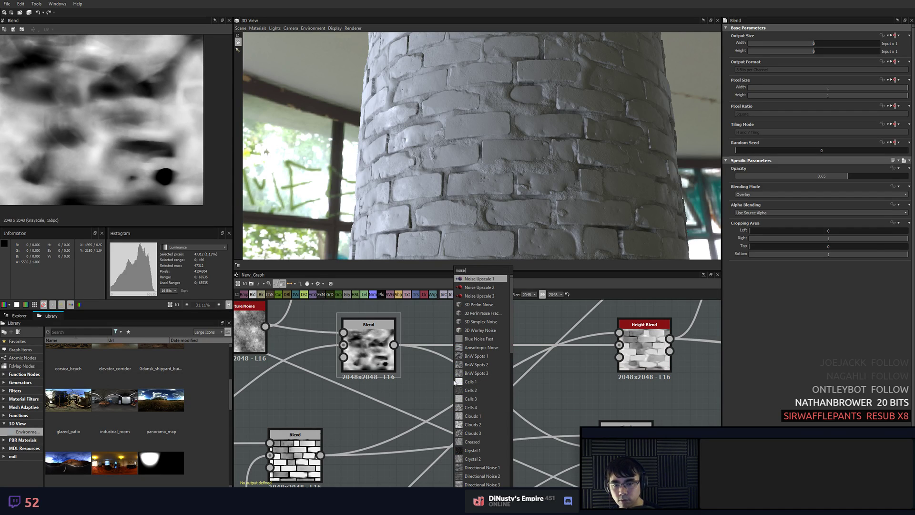
{"action": "scroll", "coordinate": [488, 387], "scroll_direction": "down", "scroll_amount": 7}
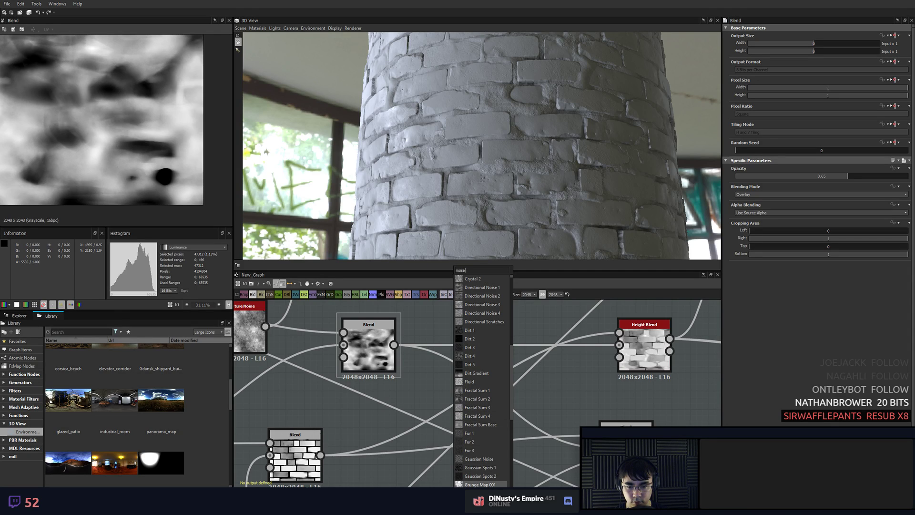
{"action": "scroll", "coordinate": [483, 448], "scroll_direction": "down", "scroll_amount": 3}
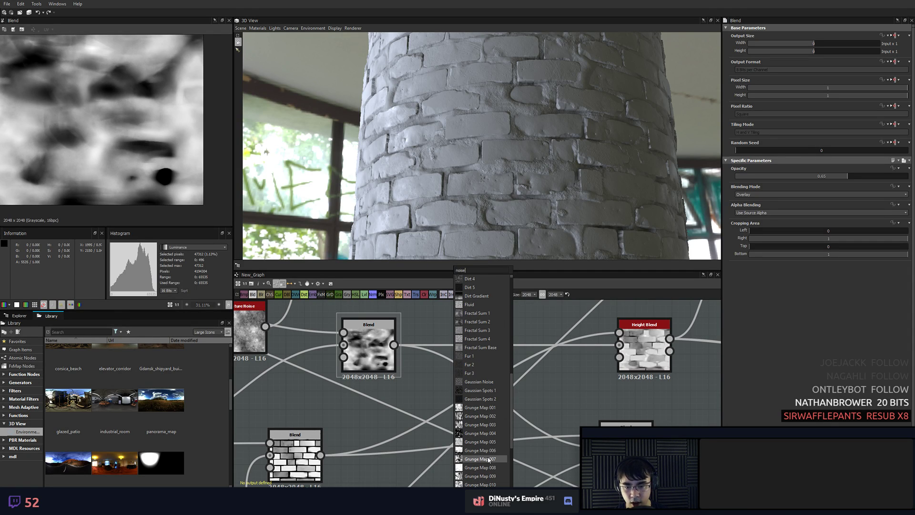
{"action": "left_click", "coordinate": [488, 459]}
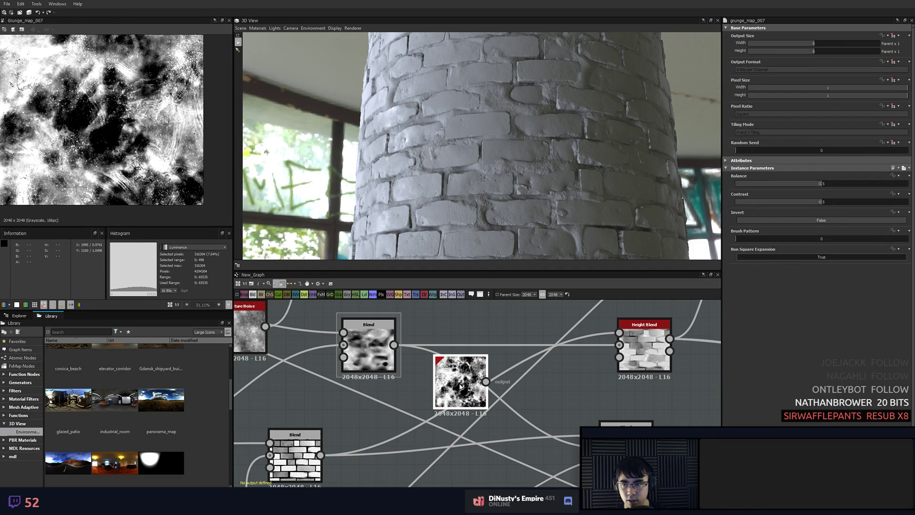
{"action": "key", "text": "Delete"}
{"action": "key", "text": "space"}
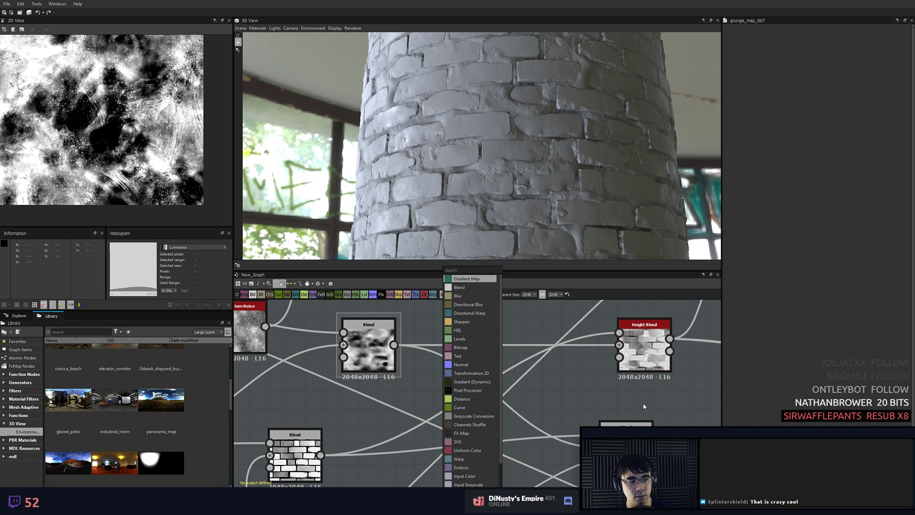
{"action": "key", "text": "Escape"}
- Examine the brick surface up close in 3D and move the unused Copy Blend further below Height Blend
{"action": "scroll", "coordinate": [539, 374], "scroll_direction": "down", "scroll_amount": 2}
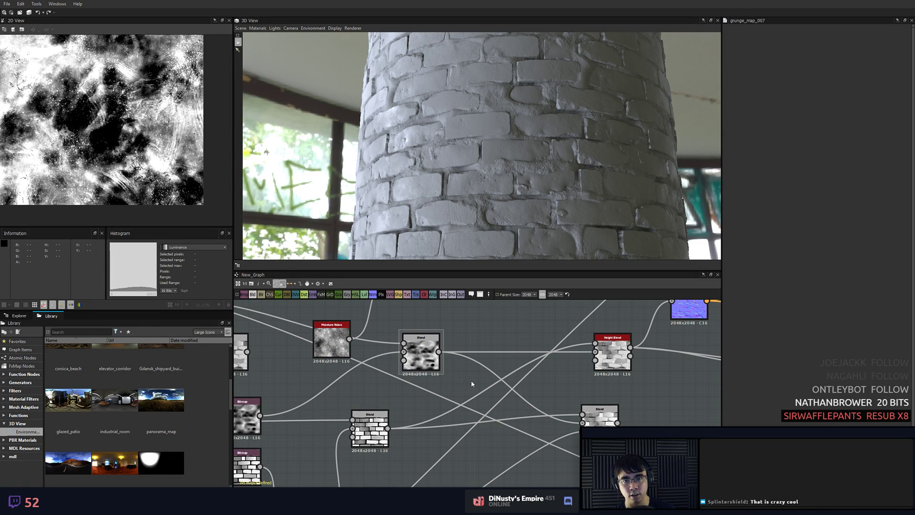
{"action": "mouse_move", "coordinate": [493, 195]}
{"action": "left_mouse_down"}
{"action": "mouse_move", "coordinate": [510, 196]}
{"action": "mouse_move", "coordinate": [468, 187]}
{"action": "mouse_move", "coordinate": [491, 193]}
{"action": "left_mouse_up"}
{"action": "scroll", "coordinate": [471, 191], "scroll_direction": "up", "scroll_amount": 3}
{"action": "scroll", "coordinate": [464, 351], "scroll_direction": "down", "scroll_amount": 3}
{"action": "middle_click_drag", "start_coordinate": [464, 351], "coordinate": [385, 331]}
{"action": "middle_click_drag", "start_coordinate": [508, 363], "coordinate": [508, 352]}
{"action": "left_click_drag", "start_coordinate": [468, 366], "coordinate": [438, 398]}
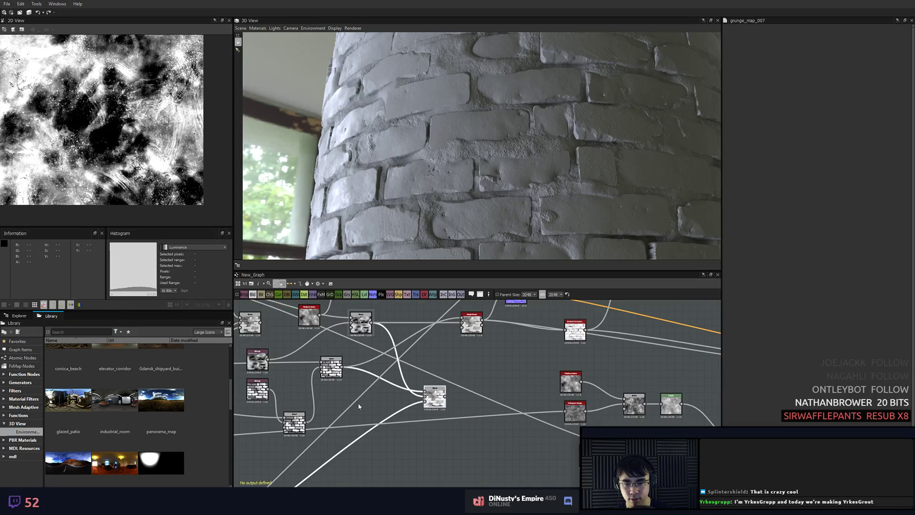
- Preview the Height Blend output and examine the Height to Normal result up close around the mortar joints
{"action": "middle_click_drag", "start_coordinate": [358, 402], "coordinate": [387, 405]}
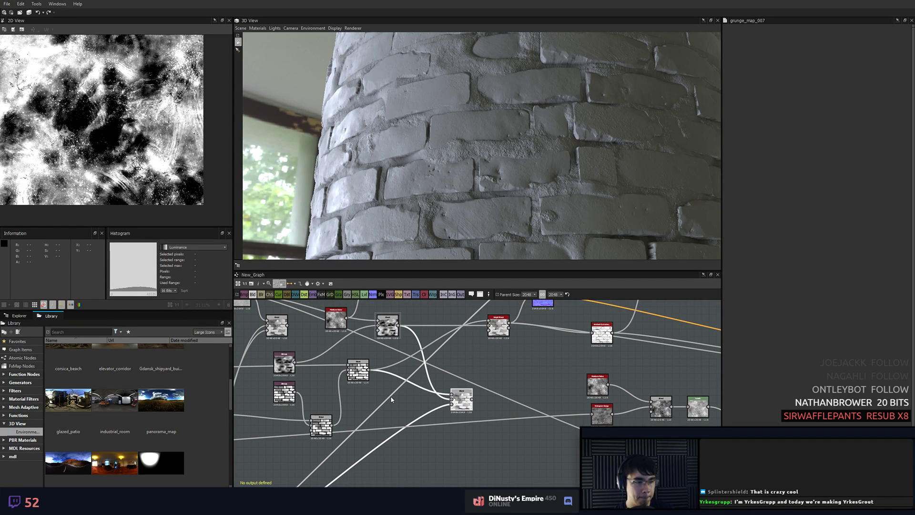
{"action": "middle_click_drag", "start_coordinate": [472, 356], "coordinate": [543, 377]}
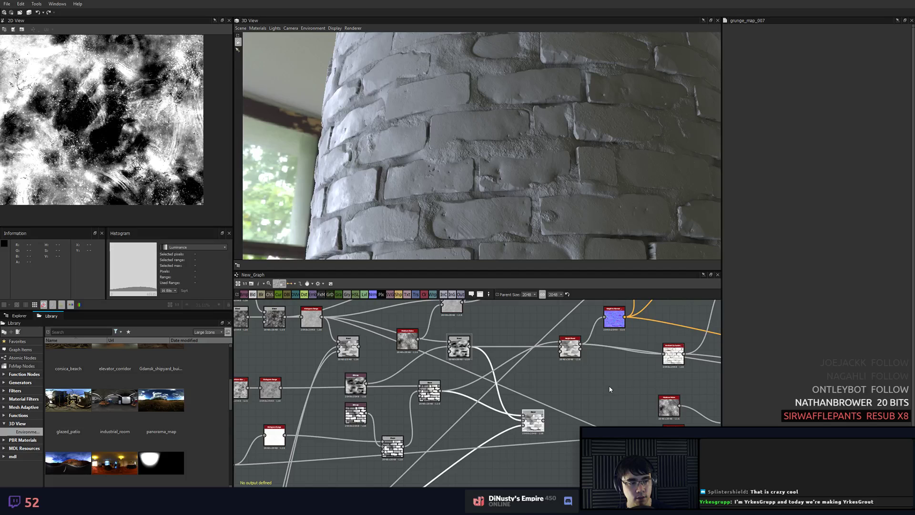
{"action": "middle_click_drag", "start_coordinate": [608, 386], "coordinate": [562, 399]}
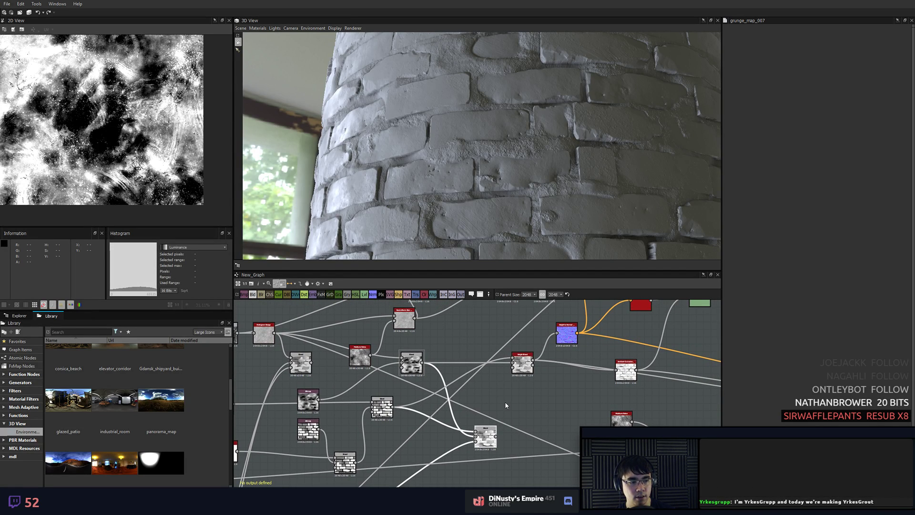
{"action": "scroll", "coordinate": [558, 391], "scroll_direction": "up", "scroll_amount": 2}
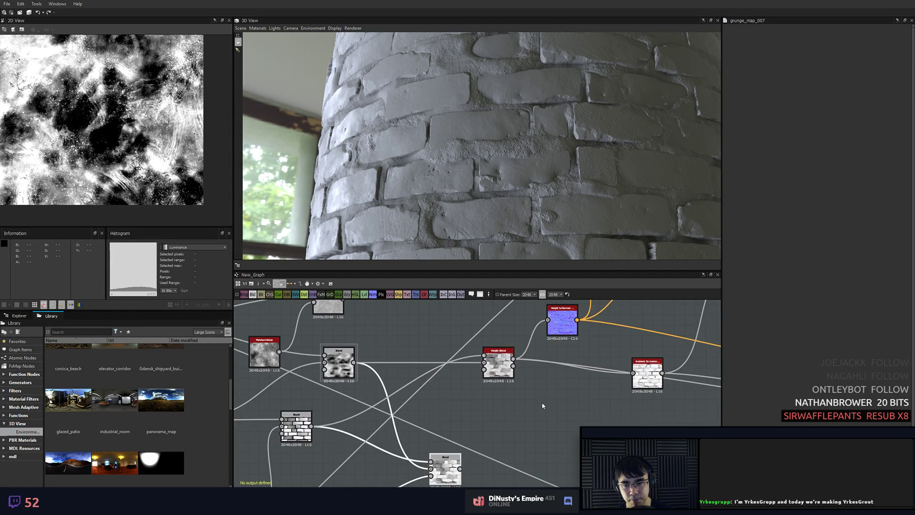
{"action": "double_click", "coordinate": [498, 365]}
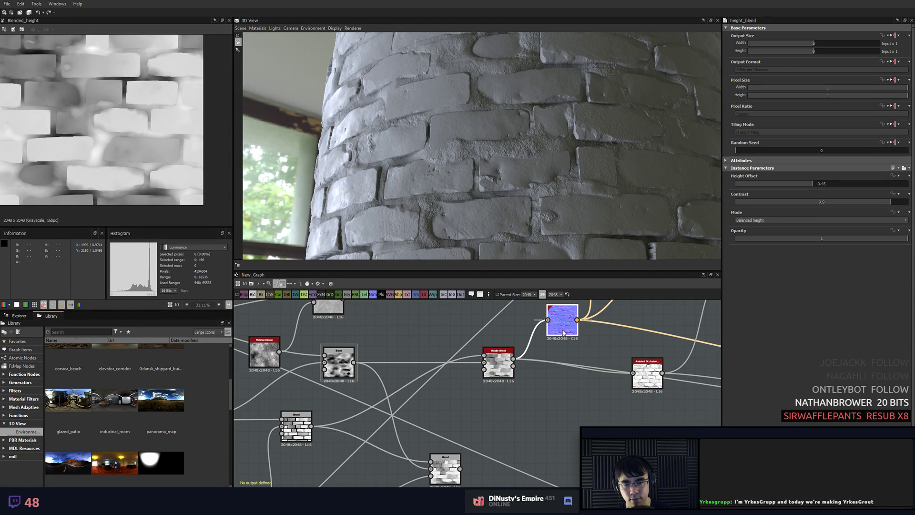
{"action": "left_click", "coordinate": [563, 332]}
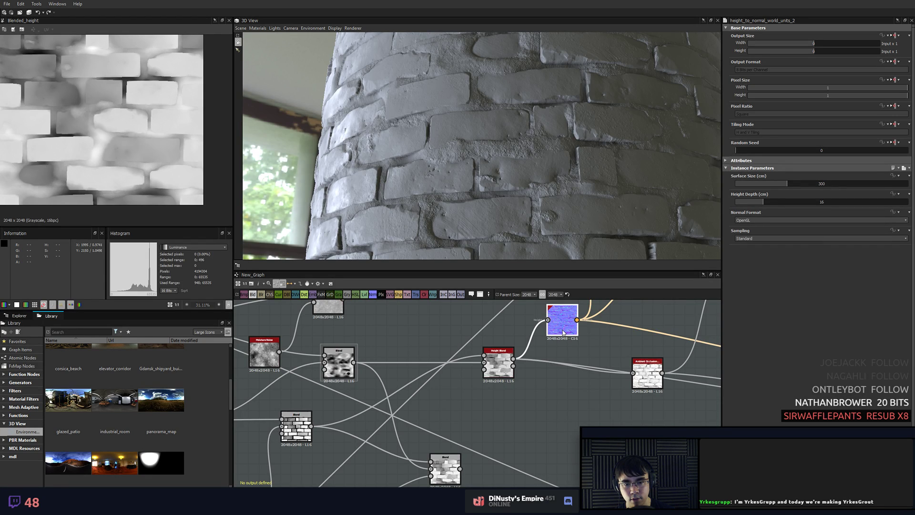
{"action": "middle_click_drag", "start_coordinate": [567, 329], "coordinate": [531, 380]}
{"action": "scroll", "coordinate": [532, 379], "scroll_direction": "up", "scroll_amount": 2}
{"action": "double_click", "coordinate": [530, 378]}
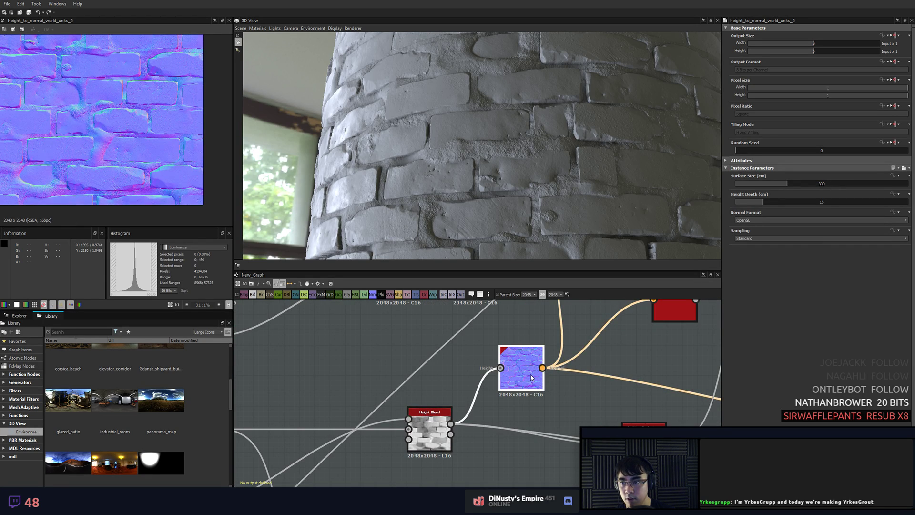
{"action": "scroll", "coordinate": [184, 186], "scroll_direction": "up", "scroll_amount": 4}
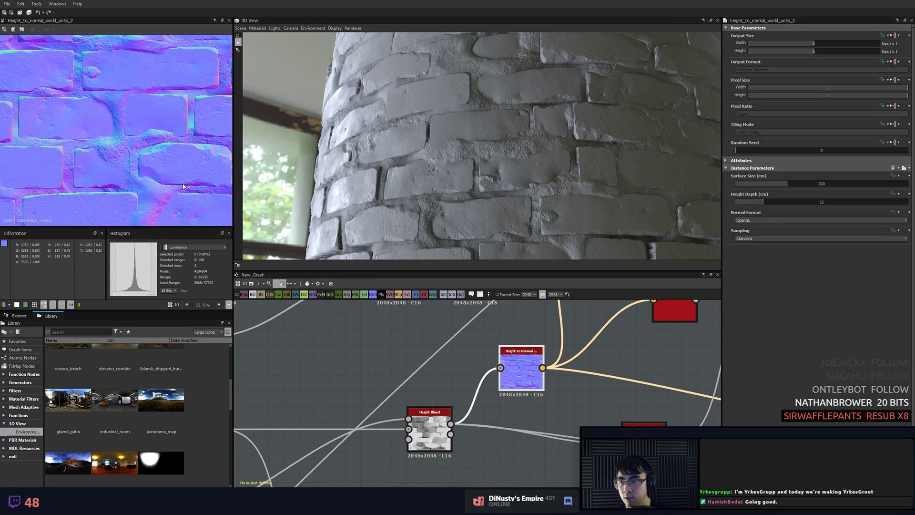
{"action": "scroll", "coordinate": [156, 138], "scroll_direction": "up", "scroll_amount": 3}
{"action": "scroll", "coordinate": [157, 141], "scroll_direction": "down", "scroll_amount": 2}
{"action": "middle_click_drag", "start_coordinate": [392, 433], "coordinate": [542, 357]}
{"action": "left_click", "coordinate": [509, 441]}
{"action": "key", "text": "space"}
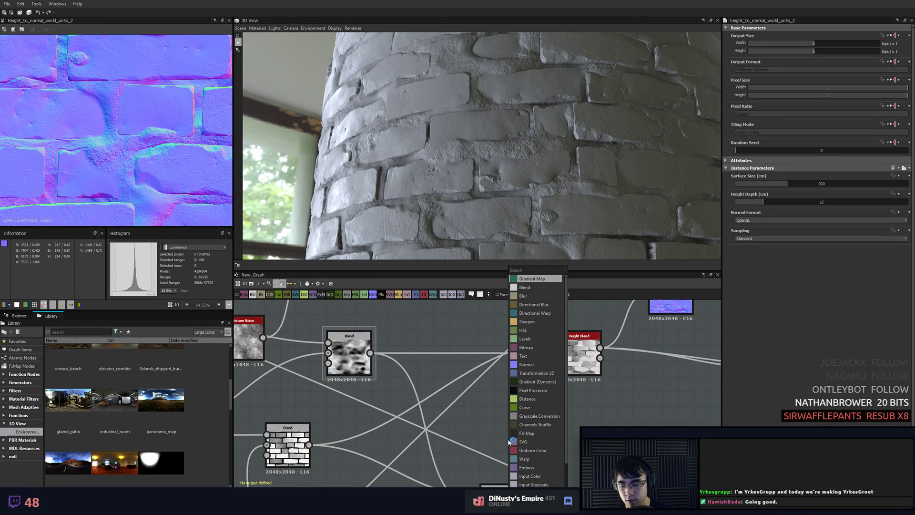
{"action": "type", "text": "blend"}
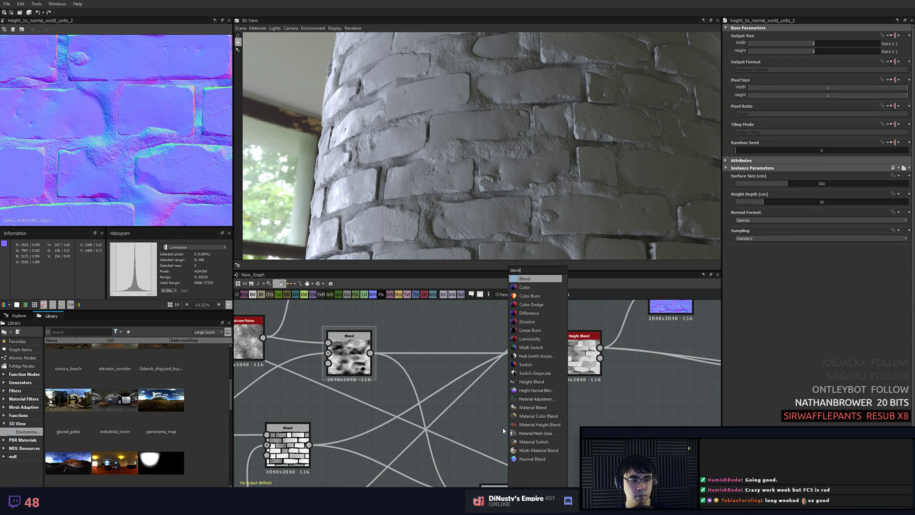
{"action": "left_click", "coordinate": [502, 427]}
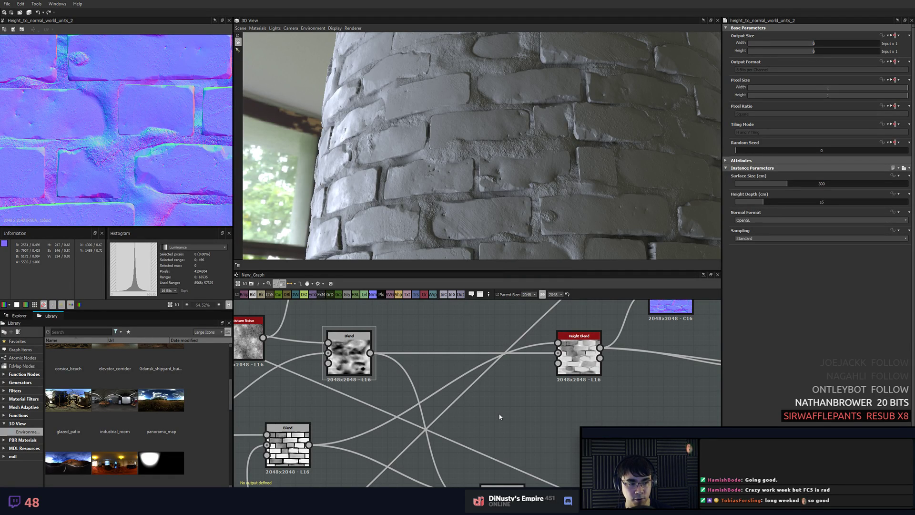
- Preview the Height Blend's blended height map again and examine how the mortar overlaps the bricks
{"action": "double_click", "coordinate": [572, 374]}
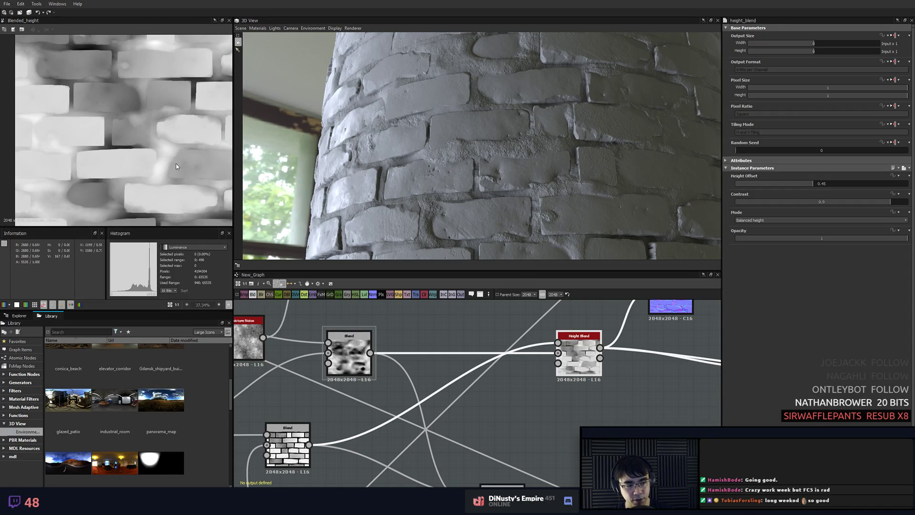
{"action": "scroll", "coordinate": [166, 144], "scroll_direction": "down", "scroll_amount": 1}
{"action": "middle_click_drag", "start_coordinate": [166, 144], "coordinate": [110, 143]}
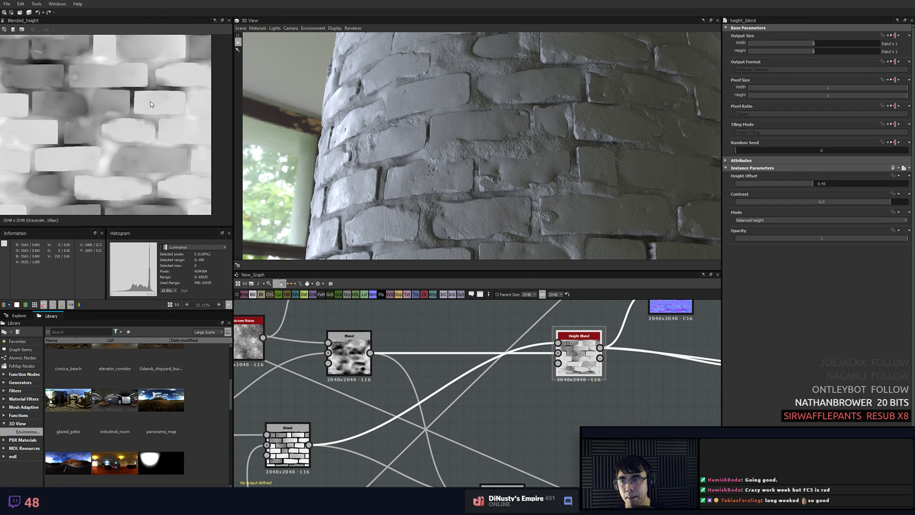
- Compare the mortar Blend and Height Blend outputs and examine the mortar joints up close on the 3D cylinder
{"action": "middle_click_drag", "start_coordinate": [150, 101], "coordinate": [156, 137]}
{"action": "scroll", "coordinate": [156, 138], "scroll_direction": "up", "scroll_amount": 1}
{"action": "scroll", "coordinate": [154, 135], "scroll_direction": "up", "scroll_amount": 3}
{"action": "middle_click_drag", "start_coordinate": [506, 396], "coordinate": [517, 396]}
{"action": "left_click", "coordinate": [497, 384]}
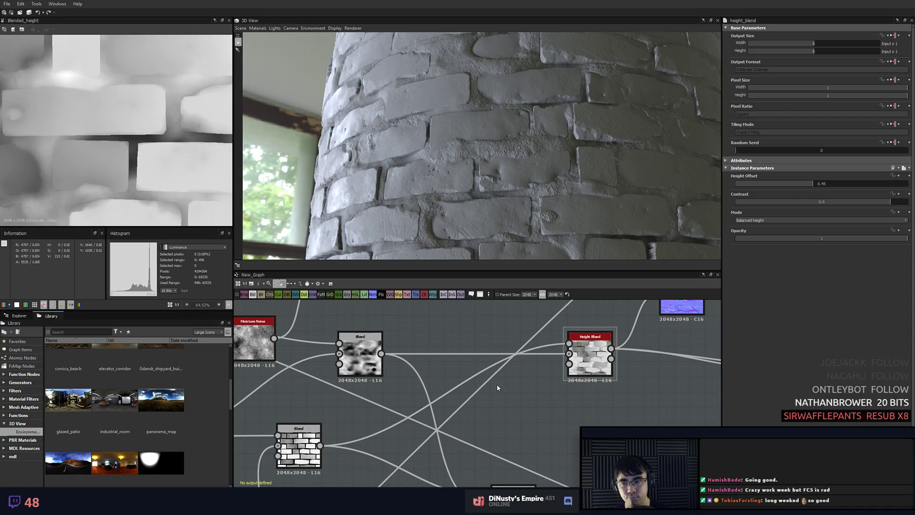
{"action": "double_click", "coordinate": [351, 355]}
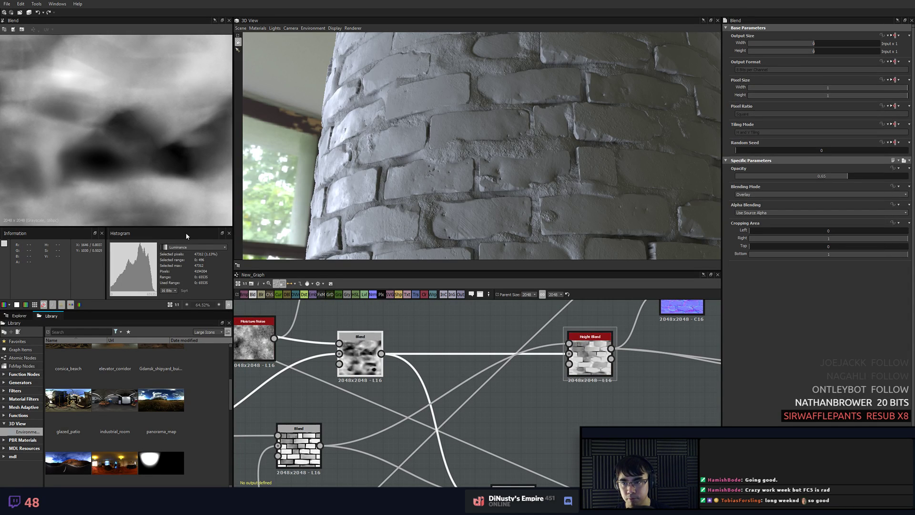
{"action": "double_click", "coordinate": [590, 357]}
{"action": "left_click_drag", "start_coordinate": [566, 229], "coordinate": [398, 154]}
{"action": "middle_click_drag", "start_coordinate": [391, 172], "coordinate": [399, 152]}
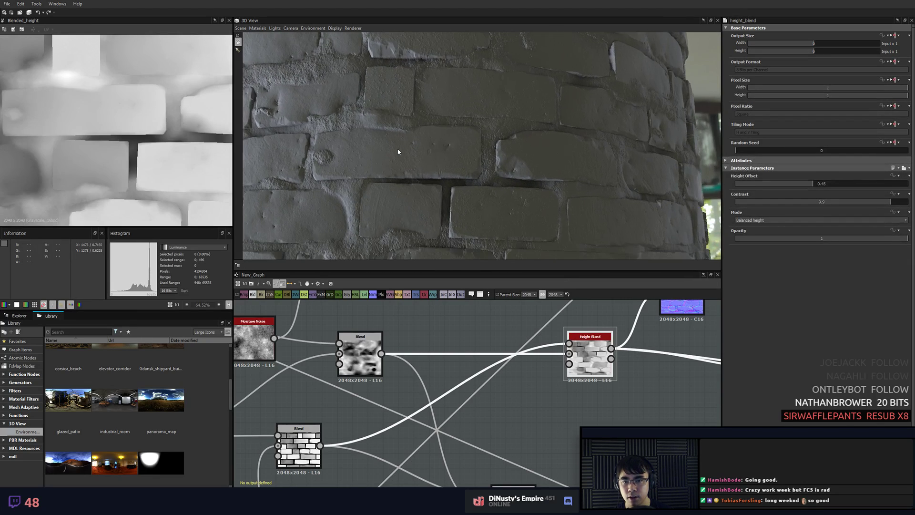
{"action": "scroll", "coordinate": [398, 151], "scroll_direction": "up", "scroll_amount": 2}
{"action": "scroll", "coordinate": [138, 168], "scroll_direction": "down", "scroll_amount": 1}
- Try a Histogram Range node with Range 1 between the mortar Blend and Height Blend
{"action": "middle_click_drag", "start_coordinate": [354, 363], "coordinate": [415, 366]}
{"action": "double_click", "coordinate": [414, 366]}
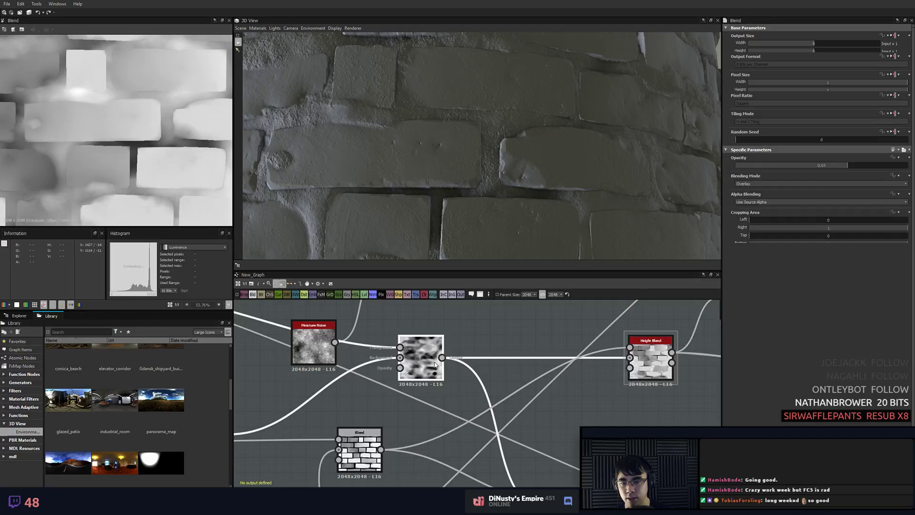
{"action": "key", "text": "space"}
{"action": "type", "text": "hist"}
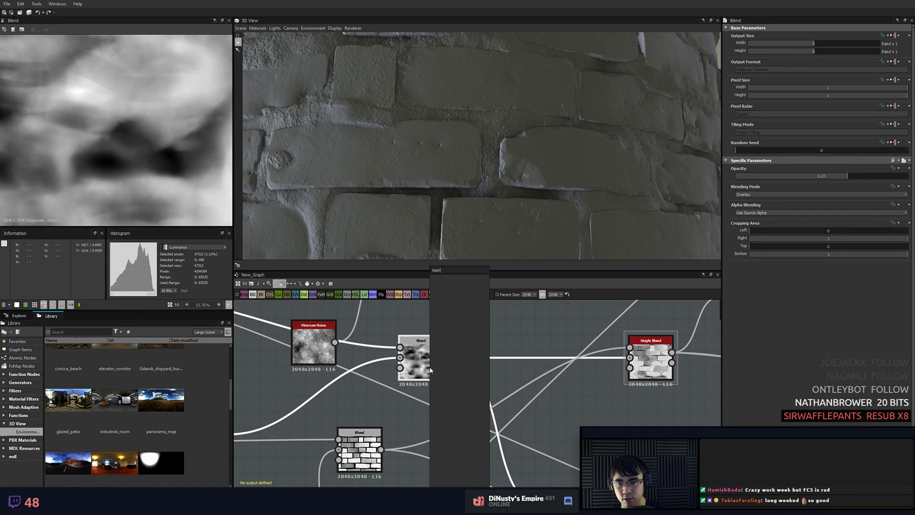
{"action": "key", "text": "Return"}
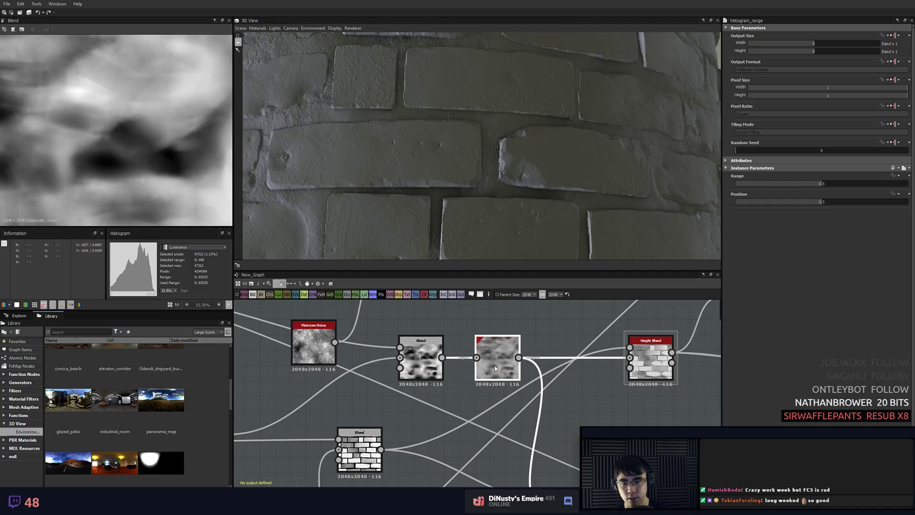
{"action": "double_click", "coordinate": [497, 358]}
{"action": "scroll", "coordinate": [444, 169], "scroll_direction": "down", "scroll_amount": 3}
{"action": "left_click_drag", "start_coordinate": [440, 168], "coordinate": [493, 186]}
{"action": "left_click_drag", "start_coordinate": [823, 184], "coordinate": [910, 185]}
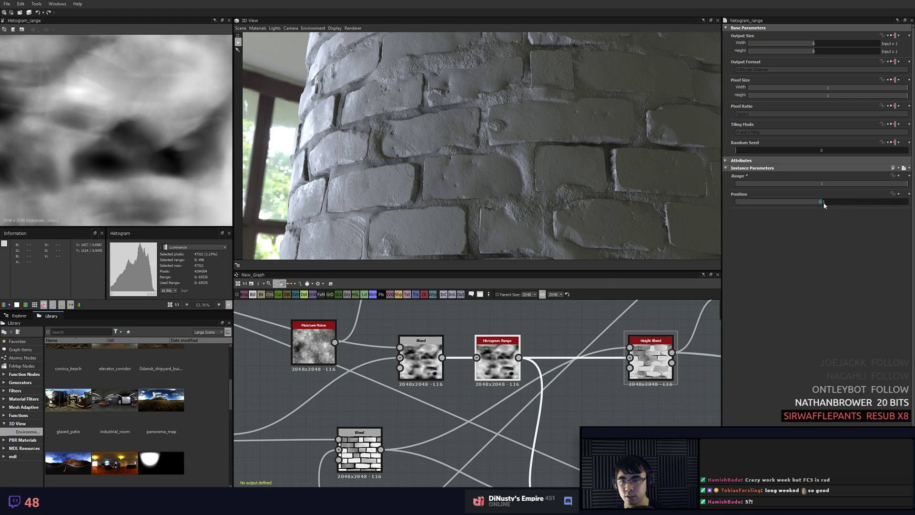
{"action": "left_click", "coordinate": [501, 377]}
{"action": "key", "text": "BackSpace"}
- Insert a Levels node between the mortar Blend and Height Blend and raise its output black level to about 16% of the range
{"action": "double_click", "coordinate": [427, 367]}
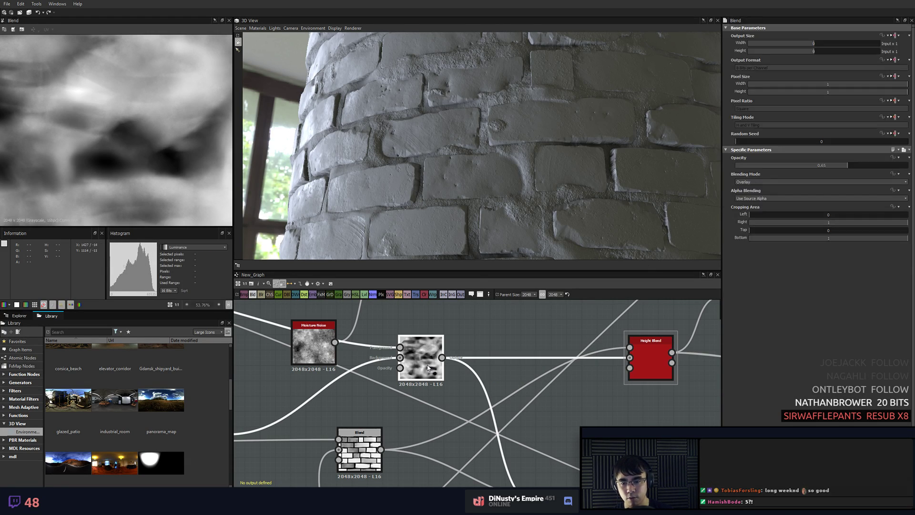
{"action": "key", "text": "space"}
{"action": "type", "text": "level"}
{"action": "key", "text": "Return"}
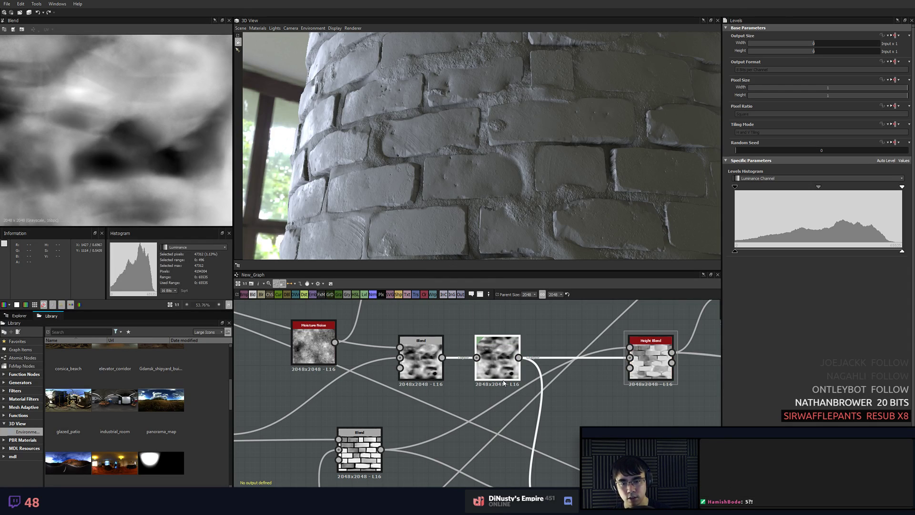
{"action": "left_click_drag", "start_coordinate": [735, 252], "coordinate": [761, 251]}
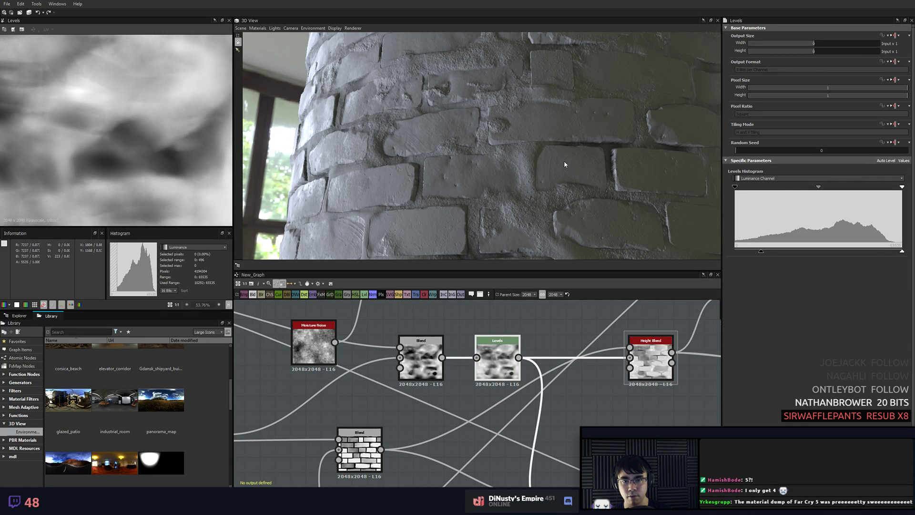
{"action": "left_click_drag", "start_coordinate": [565, 165], "coordinate": [529, 159]}
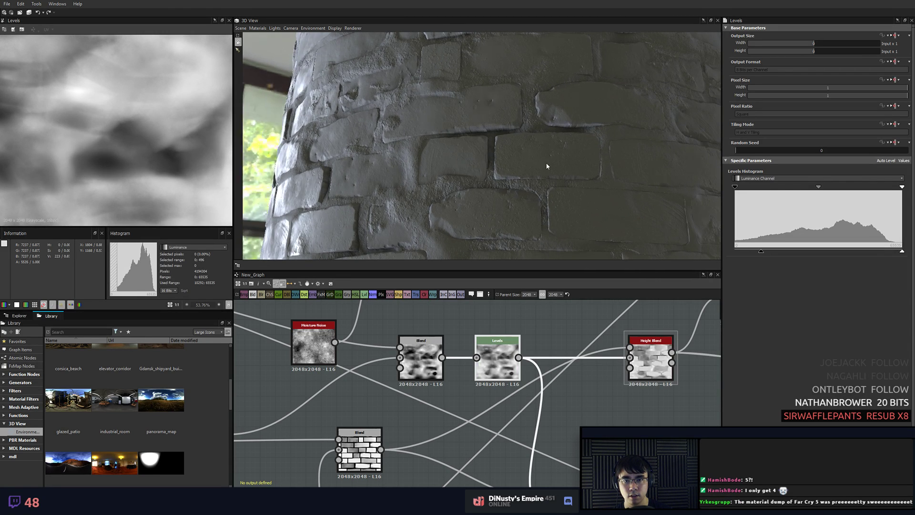
{"action": "right_click_drag", "start_coordinate": [547, 166], "coordinate": [502, 147], "text": "ctrl+shift"}
- Test a stronger output black level on the mortar Levels node and settle on about 17% of the range
{"action": "left_click_drag", "start_coordinate": [765, 251], "coordinate": [811, 254]}
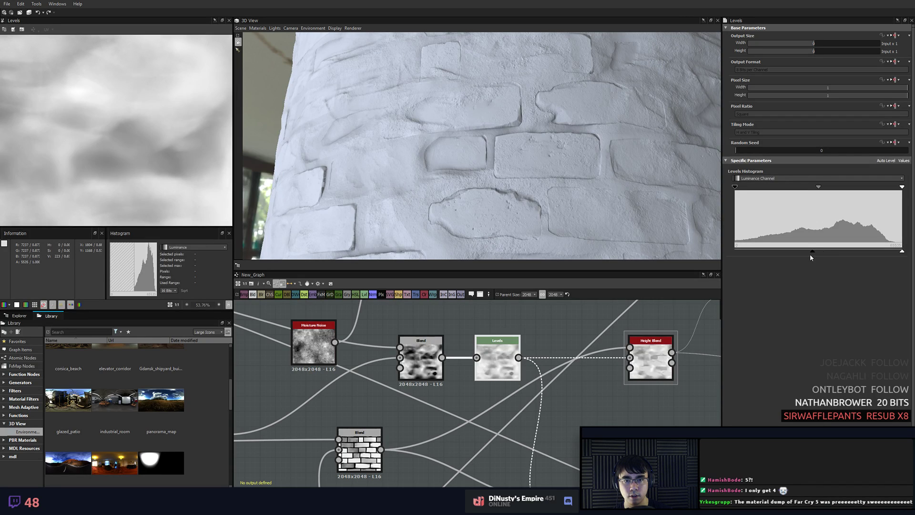
{"action": "left_click_drag", "start_coordinate": [507, 131], "coordinate": [564, 174]}
{"action": "left_click_drag", "start_coordinate": [811, 252], "coordinate": [781, 250]}
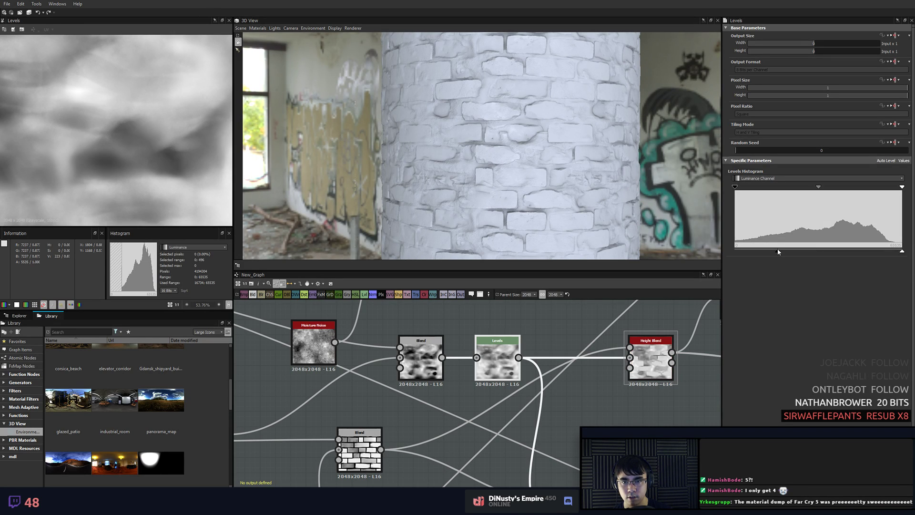
{"action": "left_click_drag", "start_coordinate": [778, 252], "coordinate": [765, 248]}
- Preview the brick Blend's height map and review how the brick and mortar branches feed Height Blend
{"action": "mouse_move", "coordinate": [549, 333]}
{"action": "middle_mouse_down"}
{"action": "mouse_move", "coordinate": [565, 325]}
{"action": "mouse_move", "coordinate": [555, 324]}
{"action": "middle_mouse_up"}
{"action": "scroll", "coordinate": [562, 316], "scroll_direction": "down", "scroll_amount": 2}
{"action": "scroll", "coordinate": [559, 330], "scroll_direction": "up", "scroll_amount": 4}
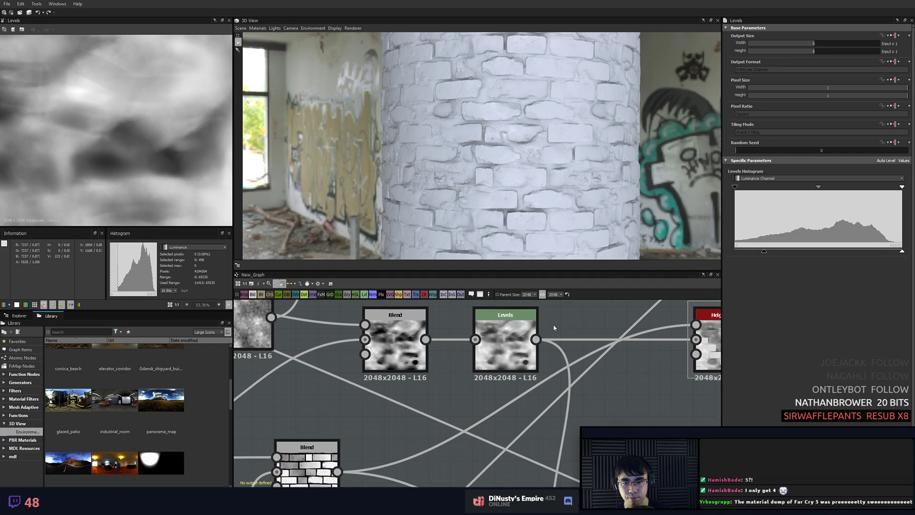
{"action": "scroll", "coordinate": [555, 324], "scroll_direction": "down", "scroll_amount": 1}
{"action": "middle_click_drag", "start_coordinate": [363, 405], "coordinate": [439, 382]}
{"action": "left_click", "coordinate": [423, 435]}
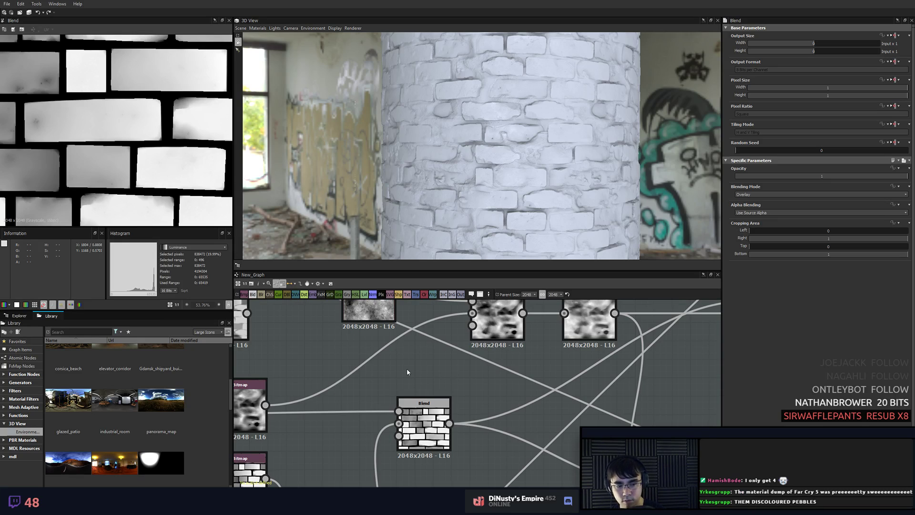
{"action": "key", "text": "space"}
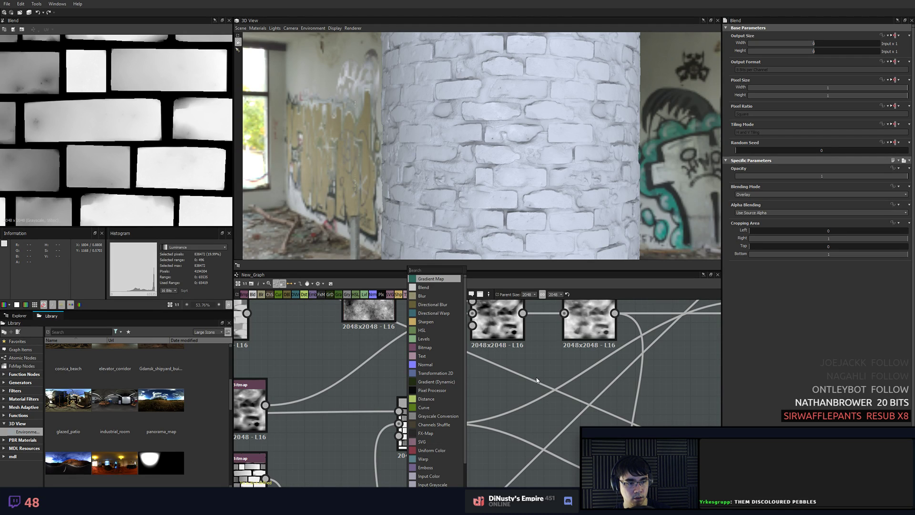
{"action": "key", "text": "Escape"}
{"action": "scroll", "coordinate": [575, 390], "scroll_direction": "down", "scroll_amount": 2}
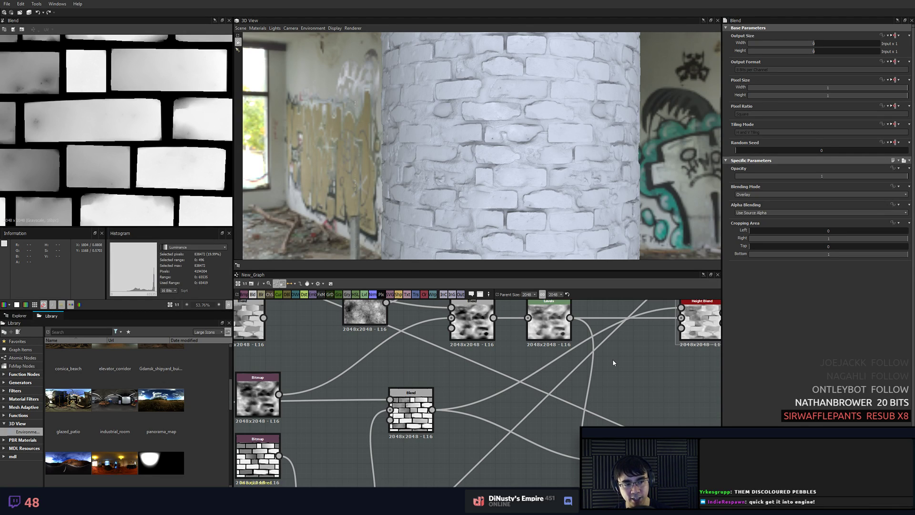
{"action": "scroll", "coordinate": [605, 355], "scroll_direction": "down", "scroll_amount": 2}
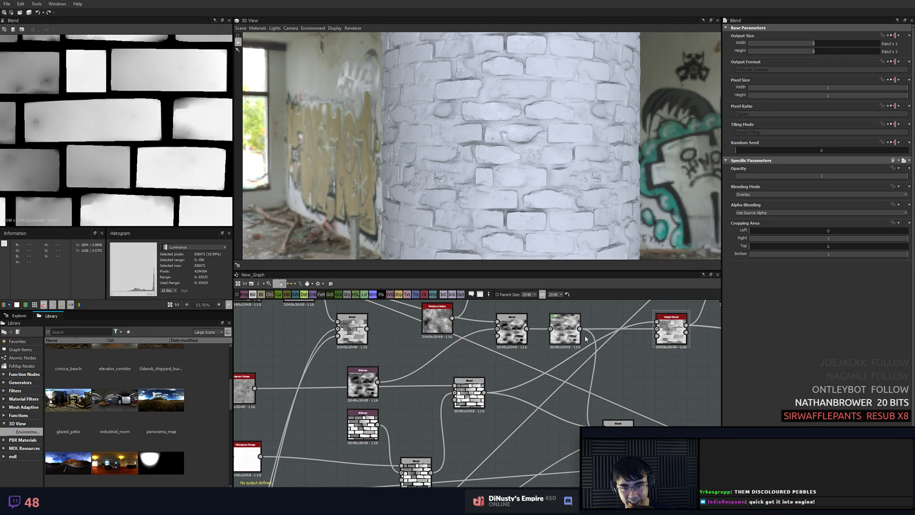
{"action": "middle_click_drag", "start_coordinate": [659, 377], "coordinate": [563, 380]}
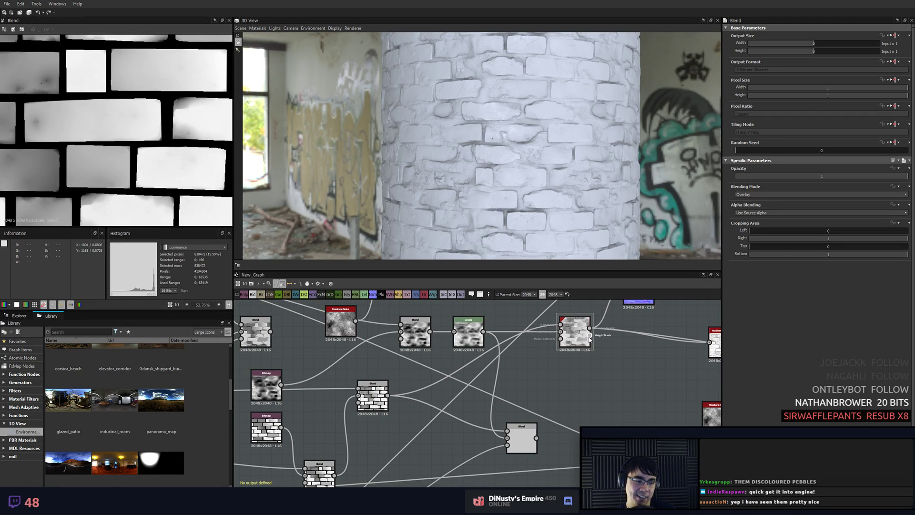
- Compare the outputs of Height Blend, the mortar Levels and the mortar Blend feeding it
{"action": "double_click", "coordinate": [568, 339]}
{"action": "double_click", "coordinate": [465, 330]}
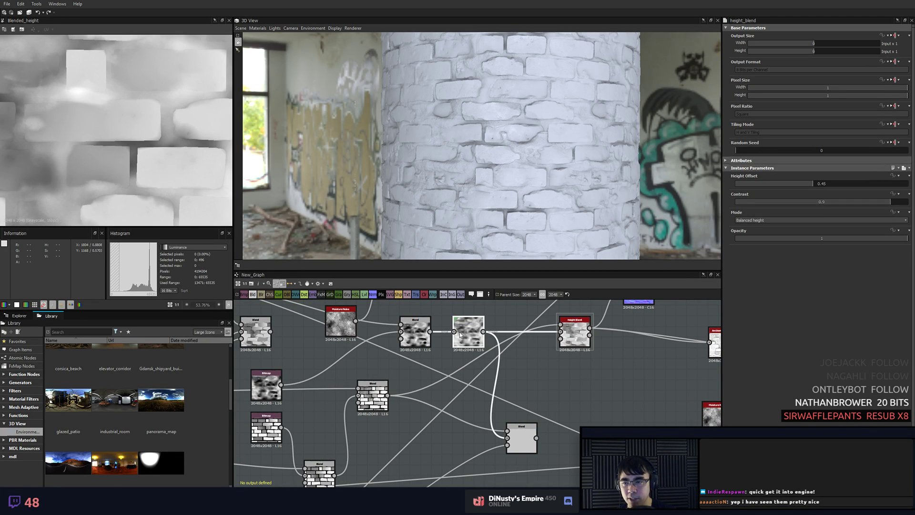
{"action": "left_click", "coordinate": [422, 342]}
{"action": "double_click", "coordinate": [422, 342]}
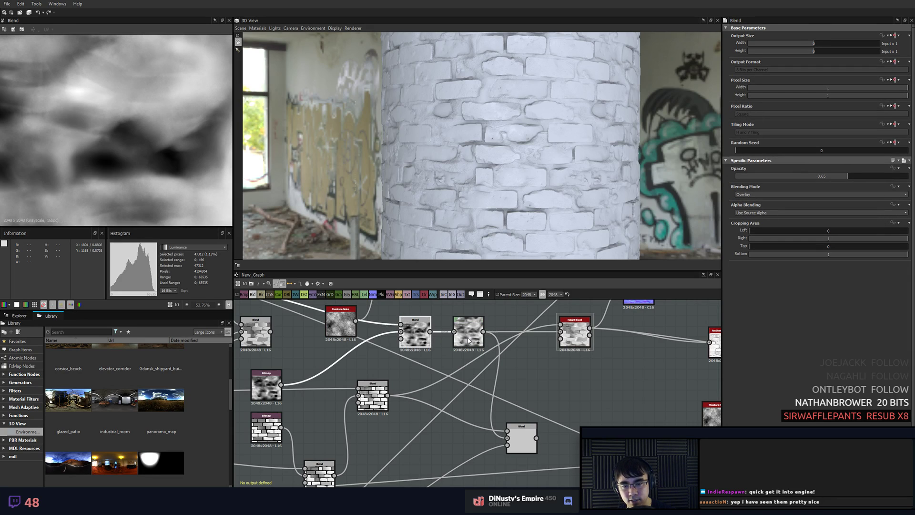
{"action": "double_click", "coordinate": [467, 338]}
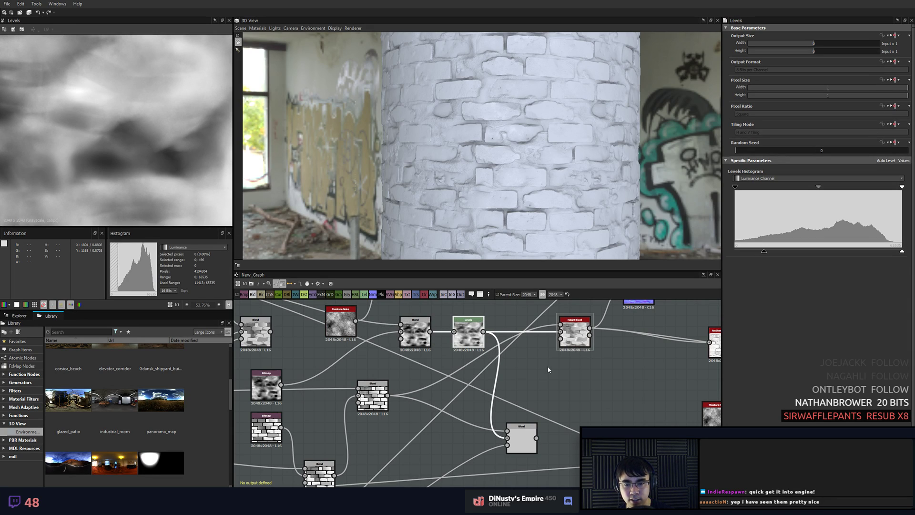
{"action": "left_click", "coordinate": [524, 436]}
{"action": "left_click", "coordinate": [426, 343]}
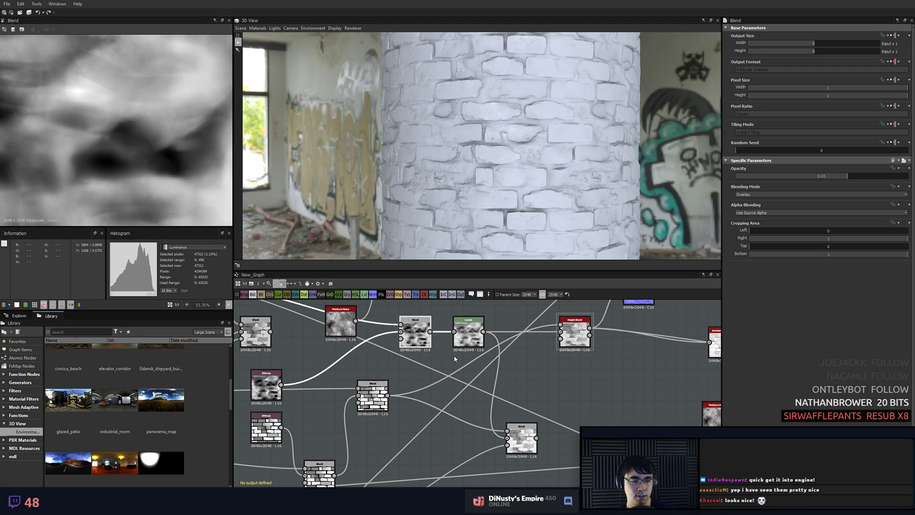
- Set the default 3D material's height Scale to 20 and inspect the displaced bricks on the cylinder
{"action": "mouse_move", "coordinate": [514, 104]}
{"action": "left_mouse_down"}
{"action": "mouse_move", "coordinate": [519, 181]}
{"action": "mouse_move", "coordinate": [506, 108]}
{"action": "left_mouse_up"}
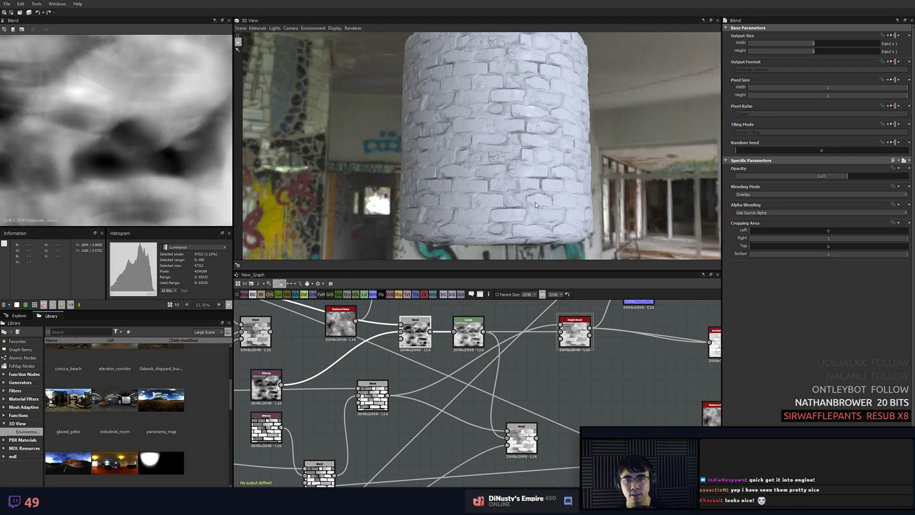
{"action": "left_click_drag", "start_coordinate": [425, 101], "coordinate": [587, 136]}
{"action": "scroll", "coordinate": [588, 135], "scroll_direction": "up", "scroll_amount": 5}
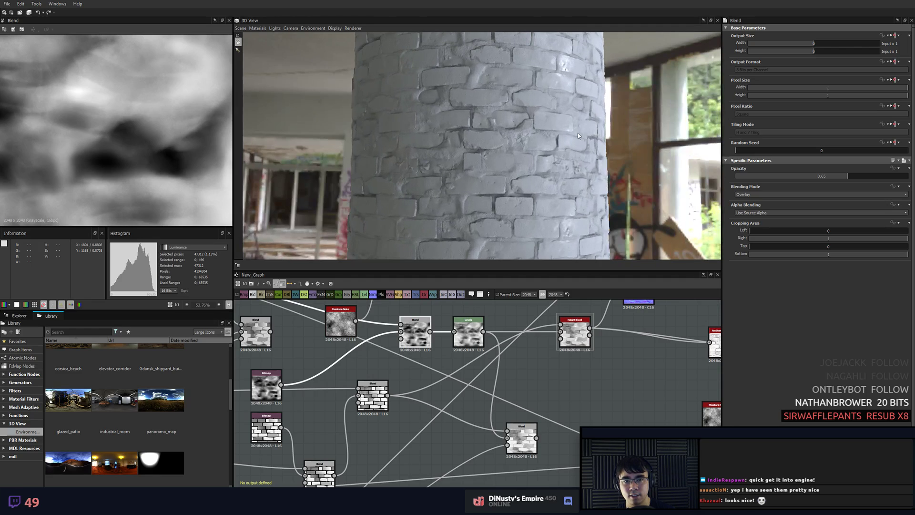
{"action": "left_click", "coordinate": [266, 28]}
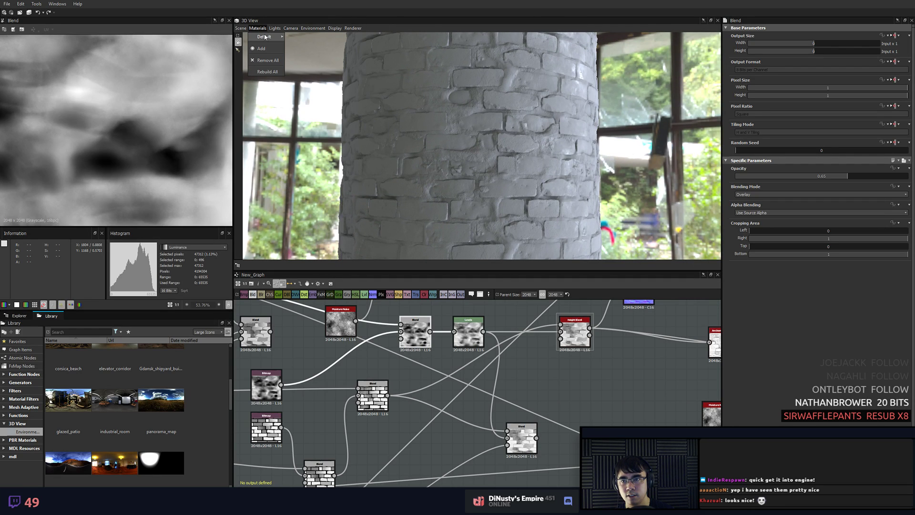
{"action": "mouse_move", "coordinate": [269, 37]}
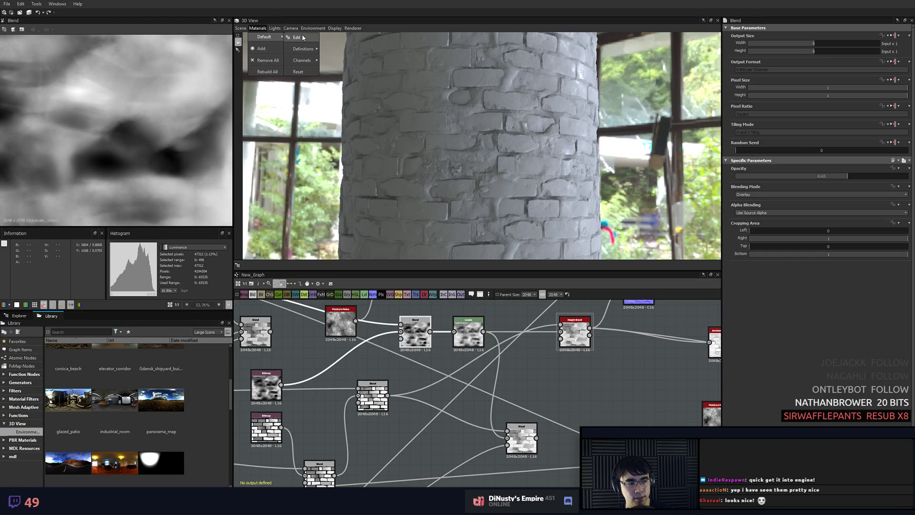
{"action": "left_click", "coordinate": [297, 38]}
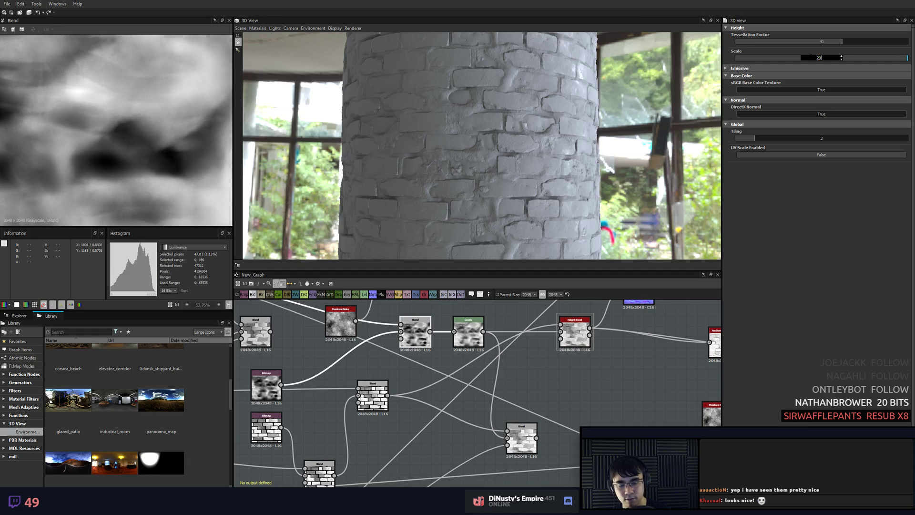
{"action": "key", "text": "Return"}
{"action": "left_click_drag", "start_coordinate": [525, 129], "coordinate": [538, 151]}
{"action": "scroll", "coordinate": [563, 364], "scroll_direction": "down", "scroll_amount": 3}
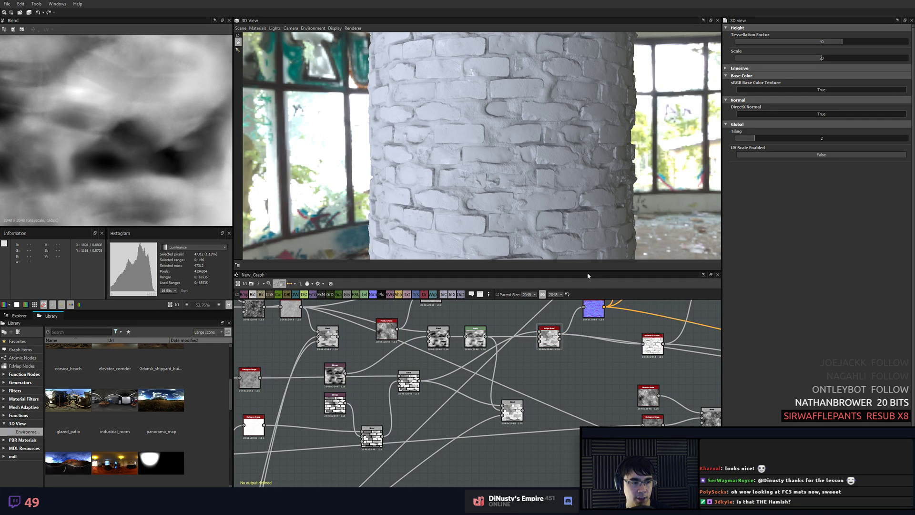
{"action": "left_click_drag", "start_coordinate": [562, 224], "coordinate": [492, 206]}
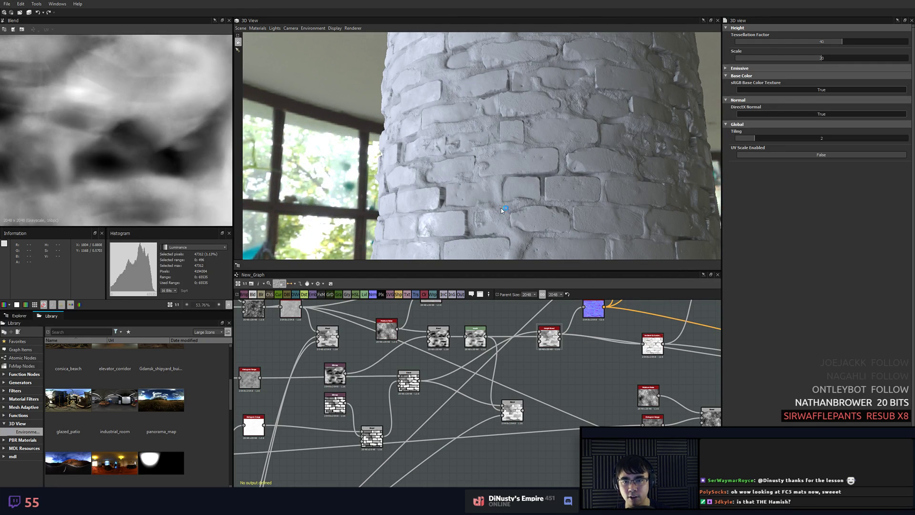
- Preview Height Blend and the Height to Normal output, examining the normal map's brick and mortar detail up close
{"action": "middle_click_drag", "start_coordinate": [609, 361], "coordinate": [548, 396]}
{"action": "scroll", "coordinate": [580, 351], "scroll_direction": "down", "scroll_amount": 1}
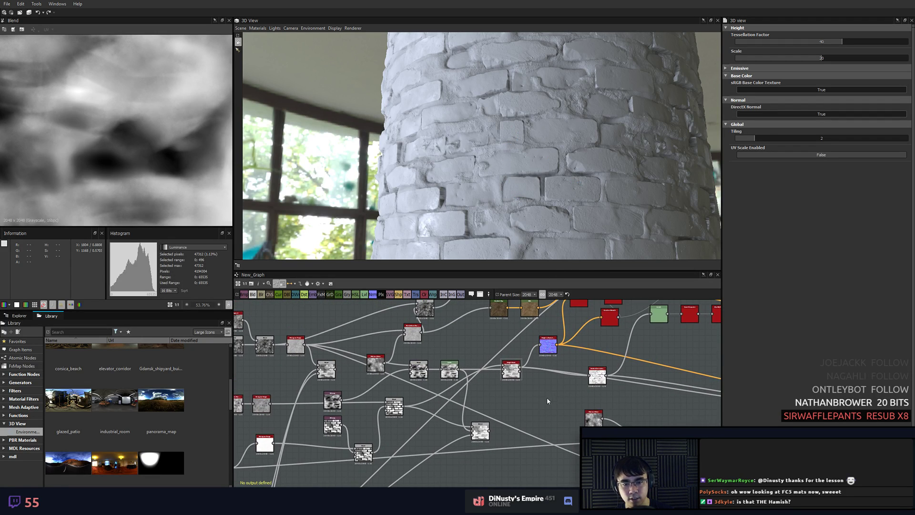
{"action": "double_click", "coordinate": [514, 369]}
{"action": "double_click", "coordinate": [550, 347]}
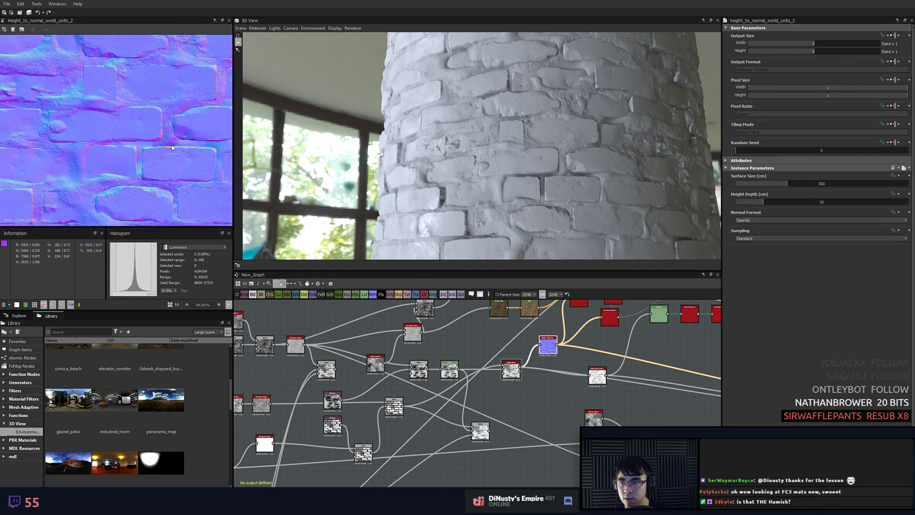
{"action": "scroll", "coordinate": [92, 124], "scroll_direction": "up", "scroll_amount": 2}
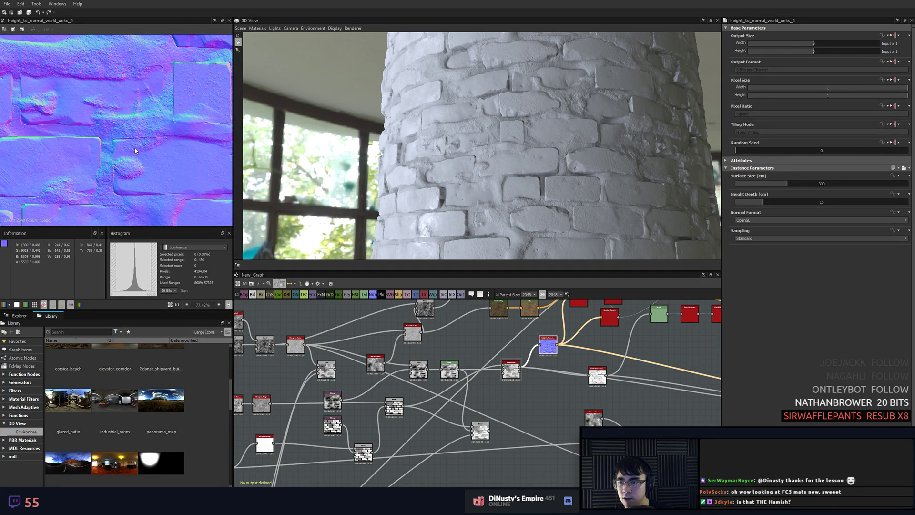
{"action": "scroll", "coordinate": [136, 148], "scroll_direction": "up", "scroll_amount": 3}
{"action": "scroll", "coordinate": [134, 162], "scroll_direction": "down", "scroll_amount": 4}
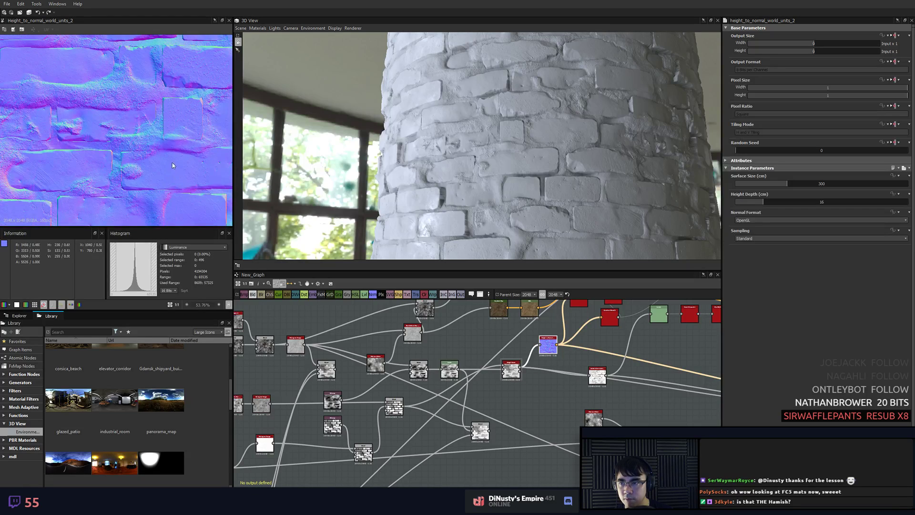
{"action": "scroll", "coordinate": [148, 135], "scroll_direction": "down", "scroll_amount": 2}
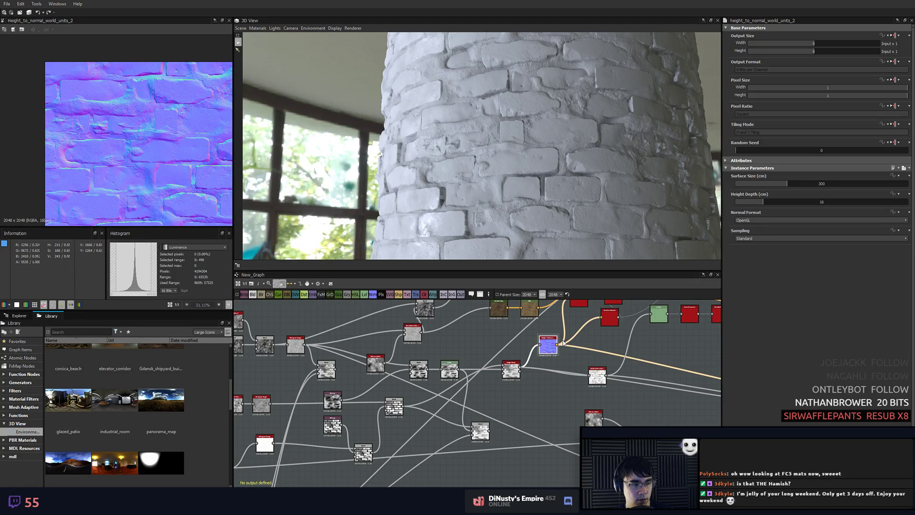
- Preview the final Overlay Blend of the color branch and the color map feeding its background input
{"action": "middle_click_drag", "start_coordinate": [564, 342], "coordinate": [553, 341]}
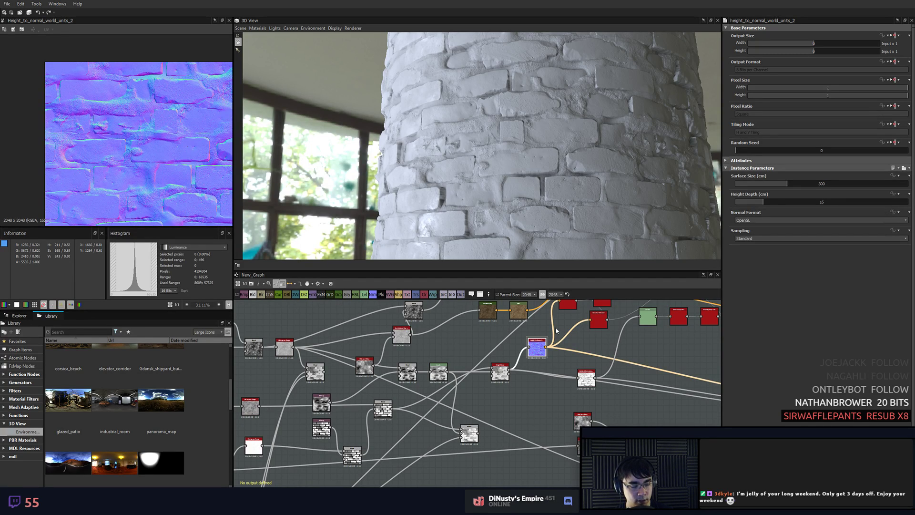
{"action": "mouse_move", "coordinate": [557, 187]}
{"action": "left_mouse_down"}
{"action": "mouse_move", "coordinate": [619, 204]}
{"action": "mouse_move", "coordinate": [564, 193]}
{"action": "left_mouse_up"}
{"action": "scroll", "coordinate": [618, 205], "scroll_direction": "down", "scroll_amount": 3}
{"action": "middle_click_drag", "start_coordinate": [667, 355], "coordinate": [514, 394]}
{"action": "scroll", "coordinate": [667, 359], "scroll_direction": "down", "scroll_amount": 1}
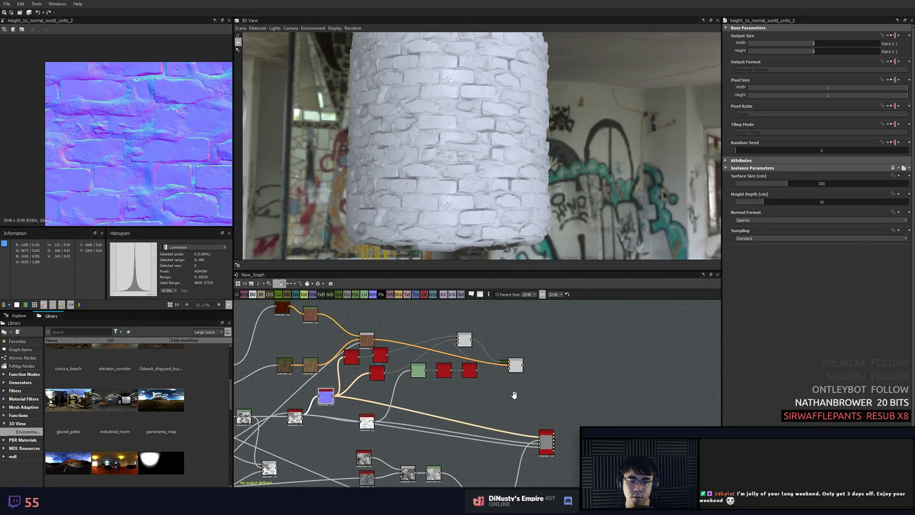
{"action": "scroll", "coordinate": [514, 395], "scroll_direction": "up", "scroll_amount": 3}
{"action": "left_click", "coordinate": [519, 356]}
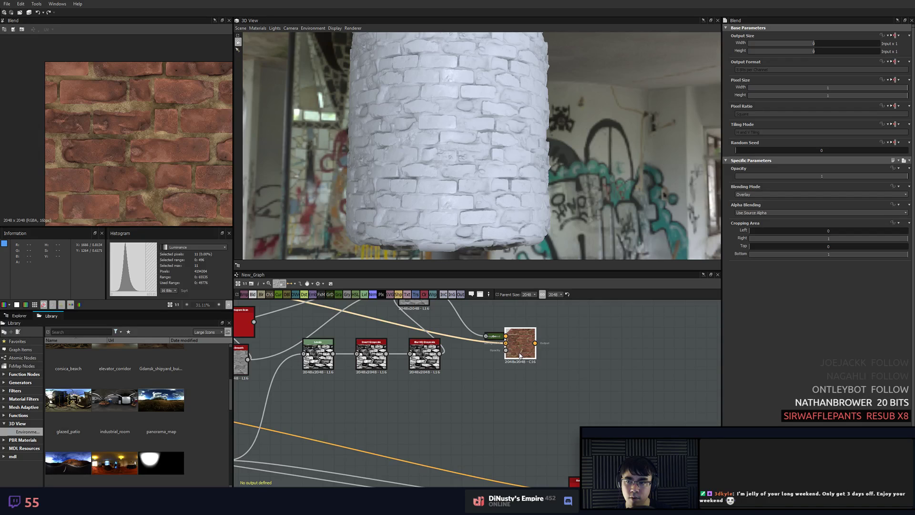
{"action": "scroll", "coordinate": [530, 376], "scroll_direction": "down", "scroll_amount": 2}
{"action": "left_click_drag", "start_coordinate": [527, 336], "coordinate": [535, 371]}
{"action": "scroll", "coordinate": [537, 372], "scroll_direction": "up", "scroll_amount": 2}
{"action": "double_click", "coordinate": [587, 363]}
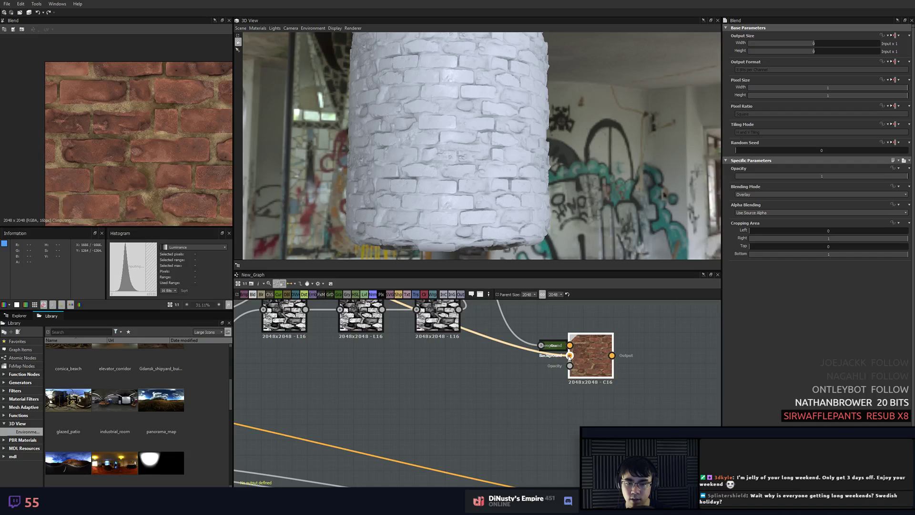
- Trace the color branch back toward the height nodes and preview the Ambient Occlusion output
{"action": "middle_click_drag", "start_coordinate": [571, 365], "coordinate": [635, 380]}
{"action": "scroll", "coordinate": [510, 411], "scroll_direction": "down", "scroll_amount": 2}
{"action": "middle_click_drag", "start_coordinate": [510, 411], "coordinate": [605, 473]}
{"action": "scroll", "coordinate": [603, 470], "scroll_direction": "down", "scroll_amount": 1}
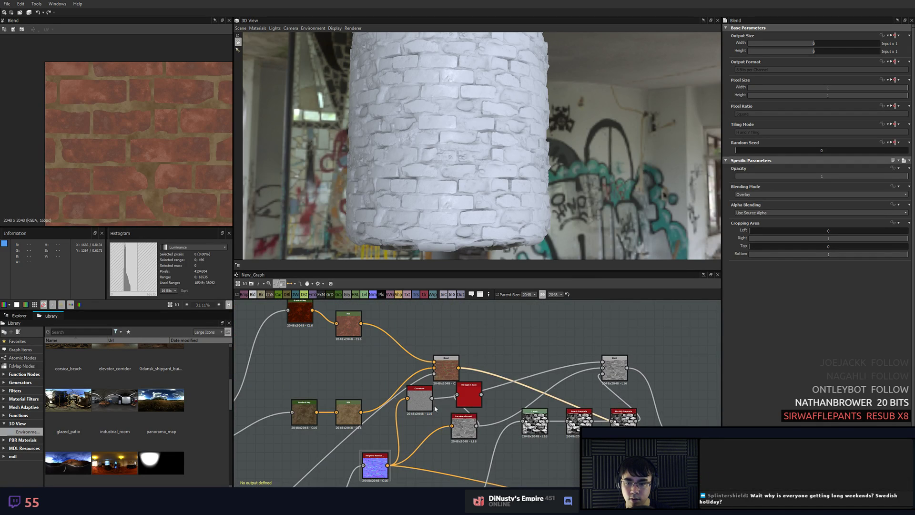
{"action": "middle_click_drag", "start_coordinate": [431, 405], "coordinate": [587, 343]}
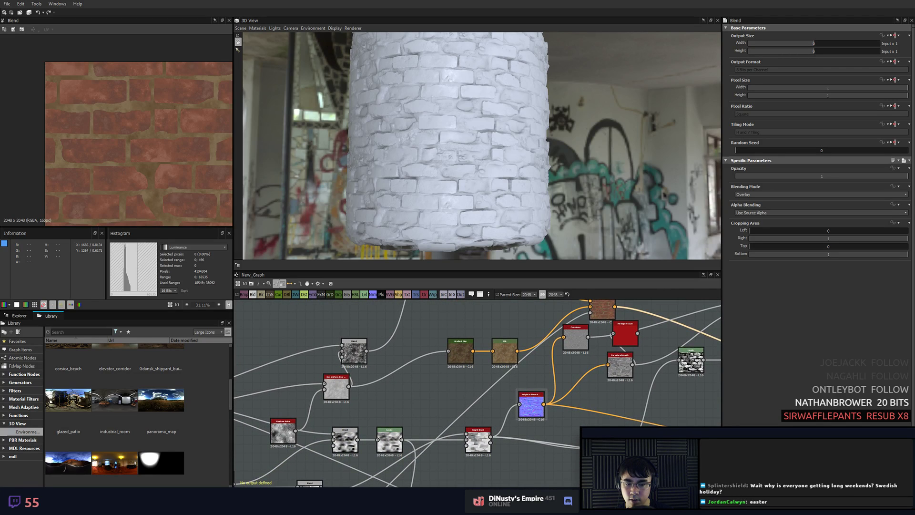
{"action": "double_click", "coordinate": [605, 449]}
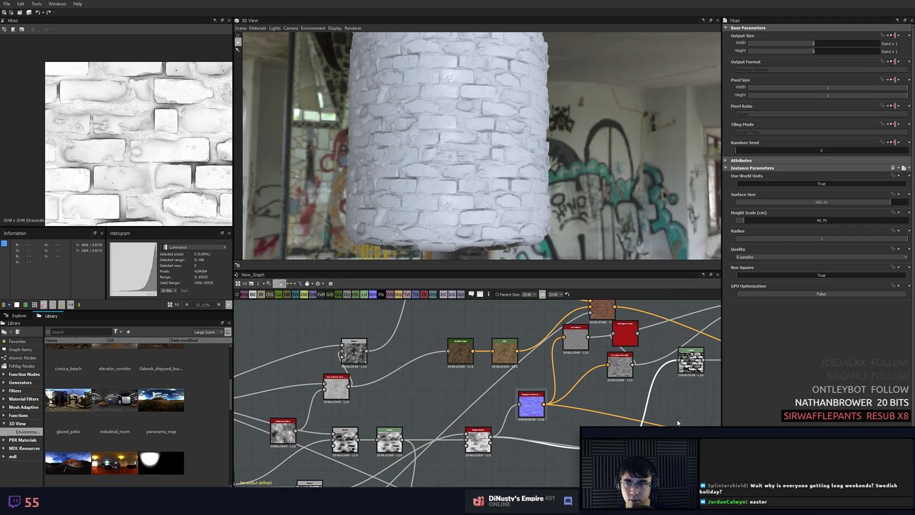
- Compare Height Blend's blended height output with its Height Mask output
{"action": "middle_click_drag", "start_coordinate": [679, 423], "coordinate": [647, 426]}
{"action": "scroll", "coordinate": [646, 427], "scroll_direction": "up", "scroll_amount": 1}
{"action": "scroll", "coordinate": [552, 419], "scroll_direction": "up", "scroll_amount": 2}
{"action": "middle_click_drag", "start_coordinate": [553, 420], "coordinate": [546, 333]}
{"action": "middle_click_drag", "start_coordinate": [566, 471], "coordinate": [570, 452]}
{"action": "double_click", "coordinate": [462, 417]}
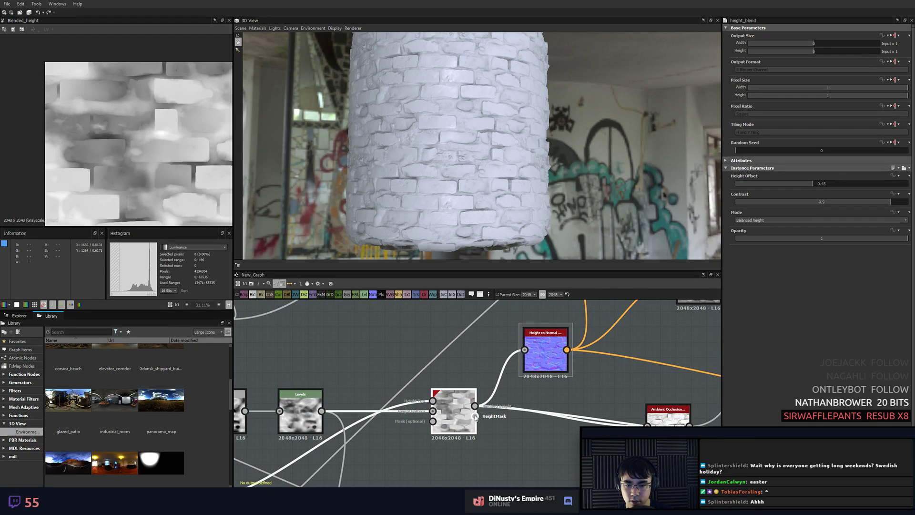
{"action": "left_click", "coordinate": [475, 417]}
{"action": "scroll", "coordinate": [190, 159], "scroll_direction": "up", "scroll_amount": 2}
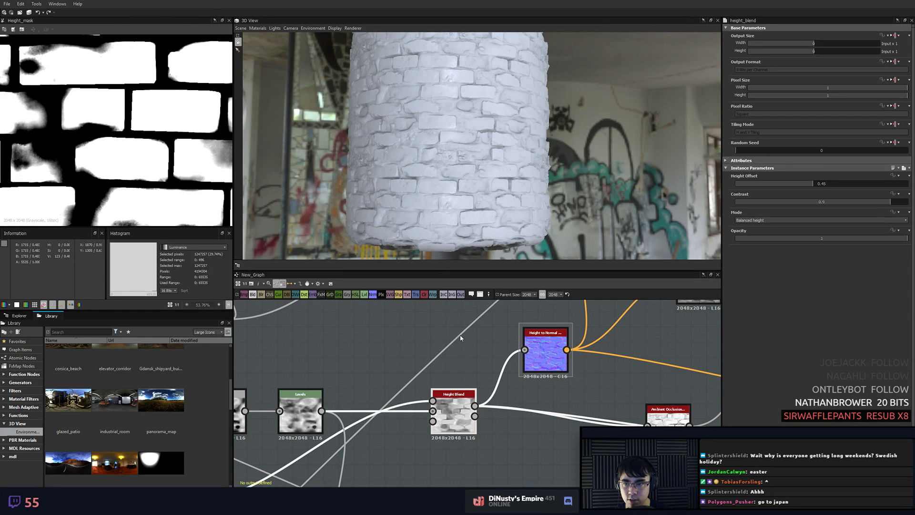
{"action": "middle_click_drag", "start_coordinate": [461, 338], "coordinate": [448, 354]}
{"action": "double_click", "coordinate": [445, 427]}
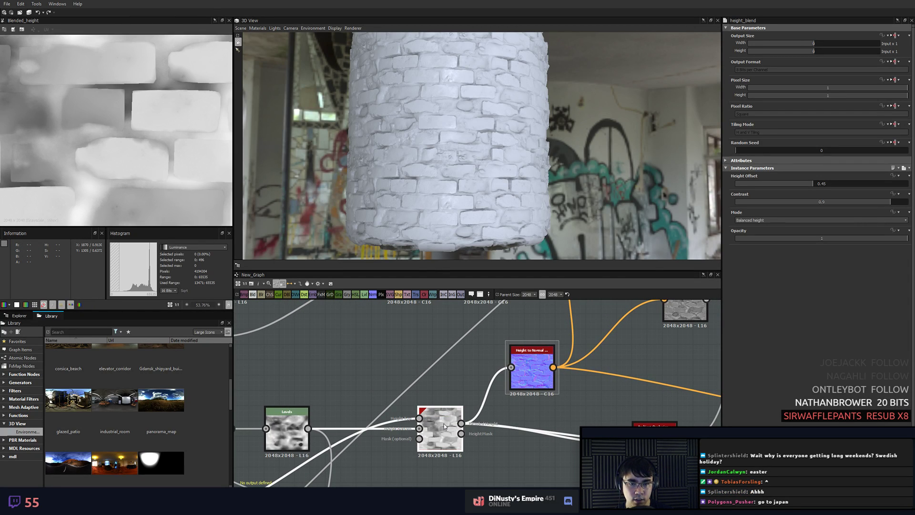
{"action": "middle_click_drag", "start_coordinate": [437, 403], "coordinate": [435, 434]}
{"action": "scroll", "coordinate": [436, 435], "scroll_direction": "down", "scroll_amount": 1}
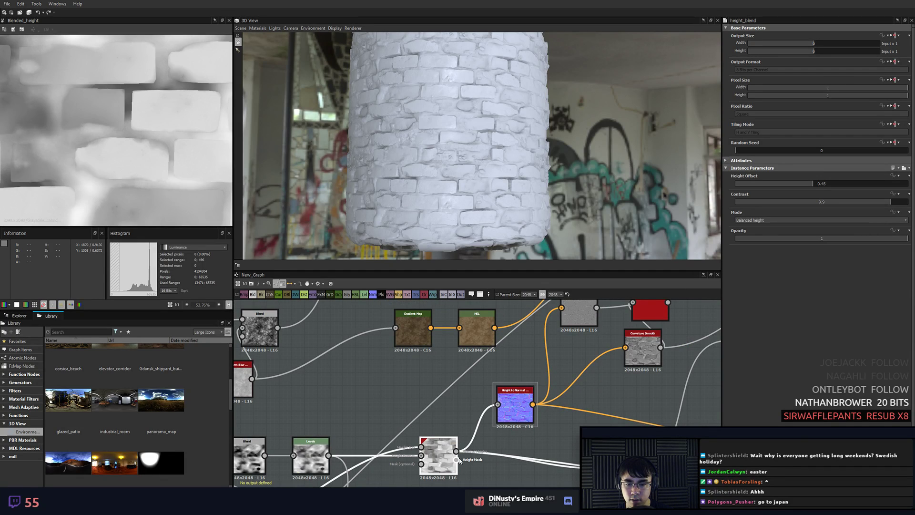
- Connect Height Blend's Height Mask to the opacity of the brick and mortar color Blend and preview the masked colors
{"action": "left_click_drag", "start_coordinate": [458, 460], "coordinate": [479, 362]}
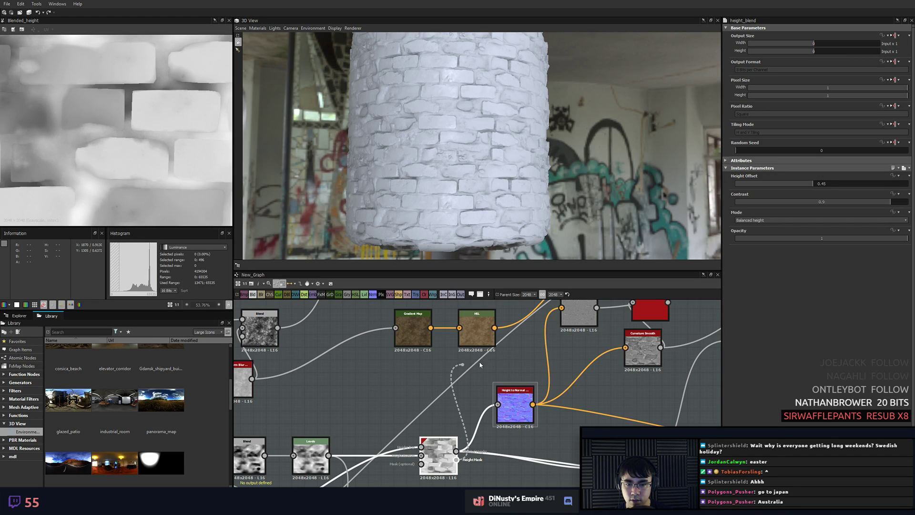
{"action": "scroll", "coordinate": [548, 350], "scroll_direction": "down", "scroll_amount": 1}
{"action": "middle_click_drag", "start_coordinate": [554, 345], "coordinate": [451, 422]}
{"action": "scroll", "coordinate": [461, 408], "scroll_direction": "up", "scroll_amount": 1}
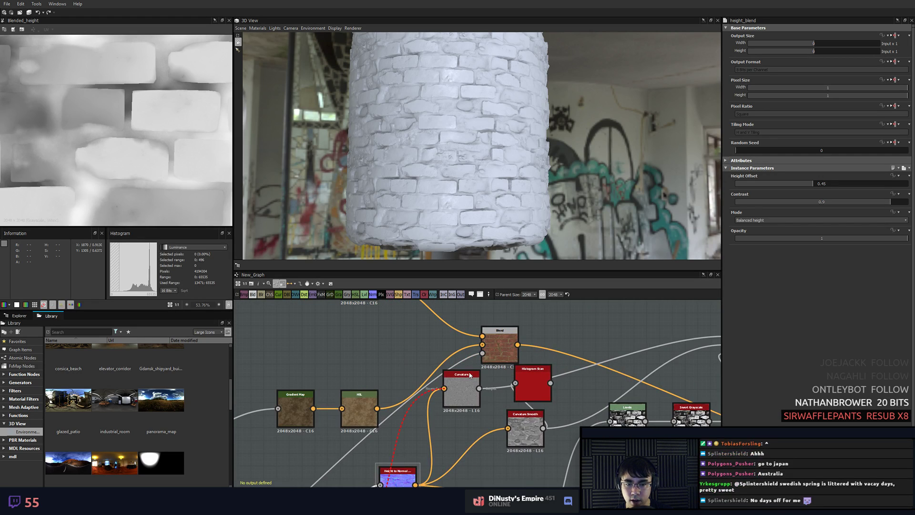
{"action": "double_click", "coordinate": [492, 348]}
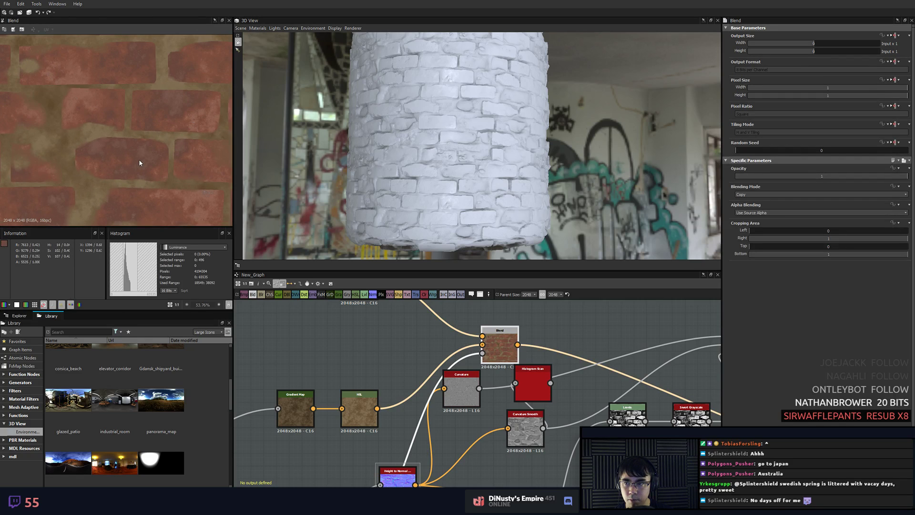
- Preview the final Overlay Blend with the masked brick and mortar colors
{"action": "scroll", "coordinate": [139, 163], "scroll_direction": "down", "scroll_amount": 2}
{"action": "middle_click_drag", "start_coordinate": [585, 395], "coordinate": [434, 355]}
{"action": "scroll", "coordinate": [408, 361], "scroll_direction": "down", "scroll_amount": 1}
{"action": "left_click", "coordinate": [520, 388]}
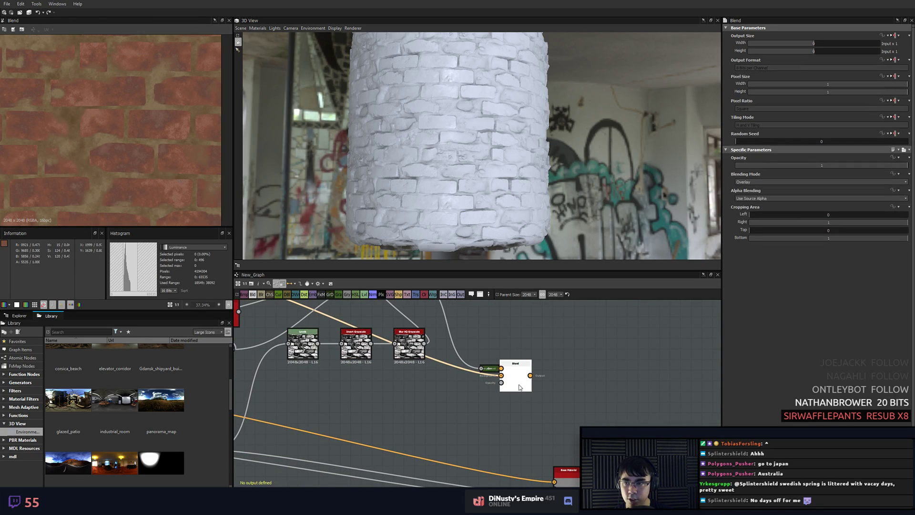
{"action": "double_click", "coordinate": [520, 388]}
- Enable the user-defined Base Color map on the Base Material node and feed it from the final Overlay Blend
{"action": "scroll", "coordinate": [524, 406], "scroll_direction": "down", "scroll_amount": 2}
{"action": "middle_click_drag", "start_coordinate": [524, 406], "coordinate": [527, 358]}
{"action": "left_click_drag", "start_coordinate": [531, 335], "coordinate": [559, 424]}
{"action": "left_click", "coordinate": [563, 414]}
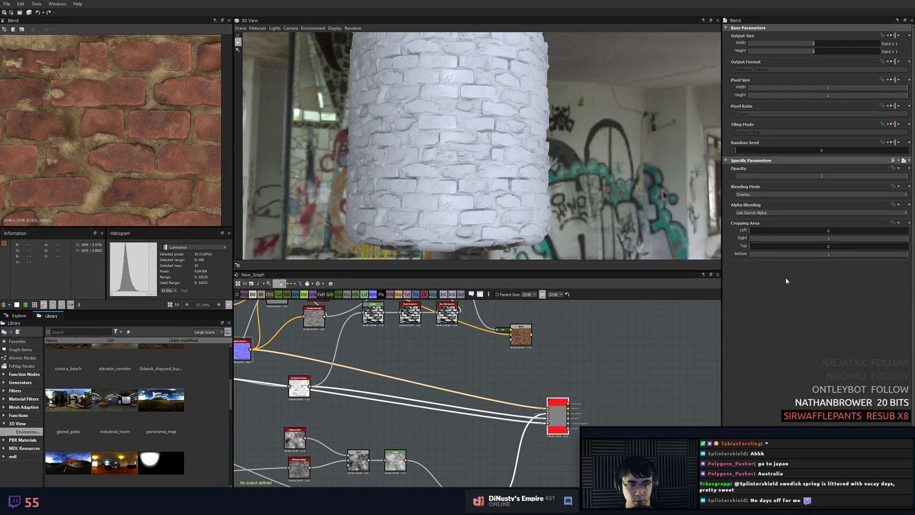
{"action": "left_click", "coordinate": [802, 345]}
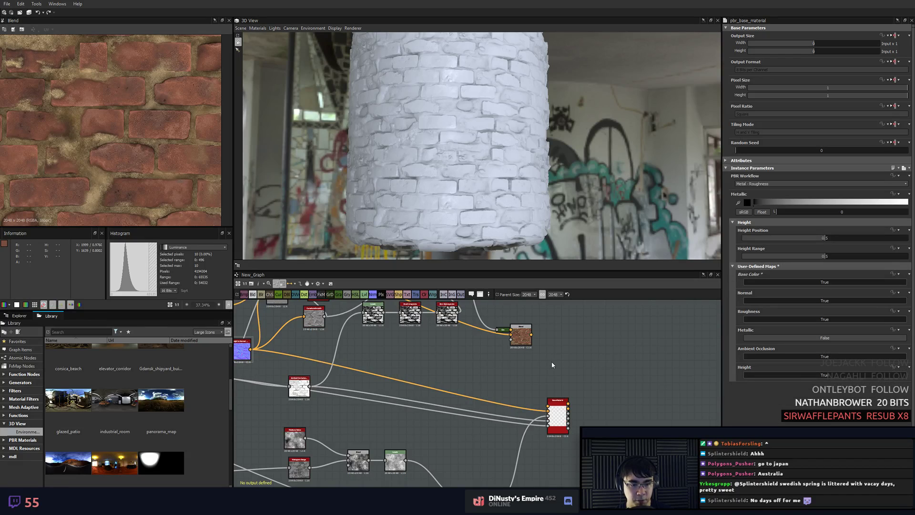
{"action": "left_click_drag", "start_coordinate": [545, 359], "coordinate": [548, 408]}
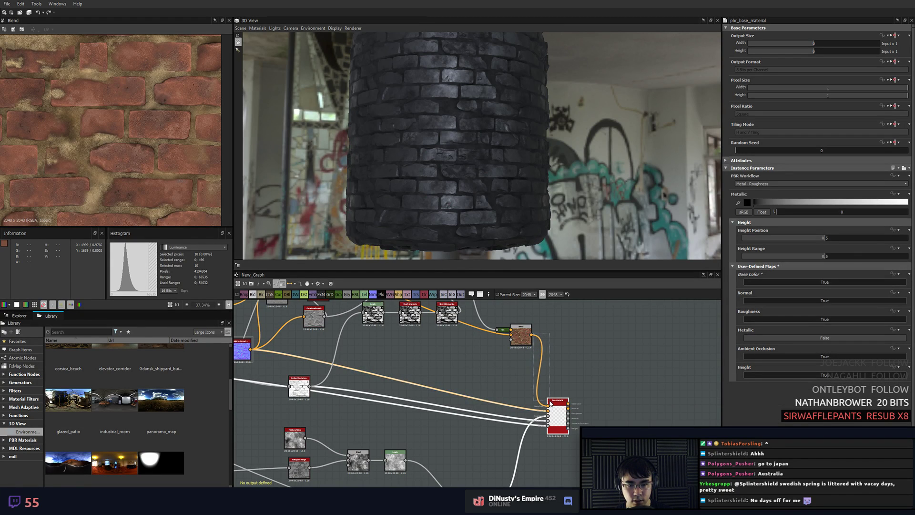
- Inspect the colored bricks on the cylinder from several angles, including its upper edge
{"action": "scroll", "coordinate": [475, 149], "scroll_direction": "up", "scroll_amount": 2}
{"action": "left_click_drag", "start_coordinate": [475, 149], "coordinate": [512, 169]}
{"action": "middle_click_drag", "start_coordinate": [512, 170], "coordinate": [501, 190]}
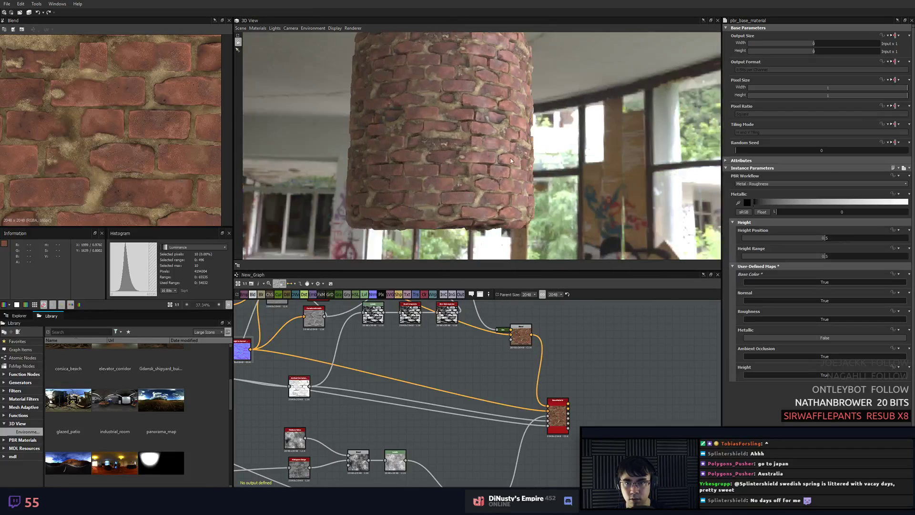
{"action": "left_click_drag", "start_coordinate": [501, 190], "coordinate": [446, 191], "text": "alt"}
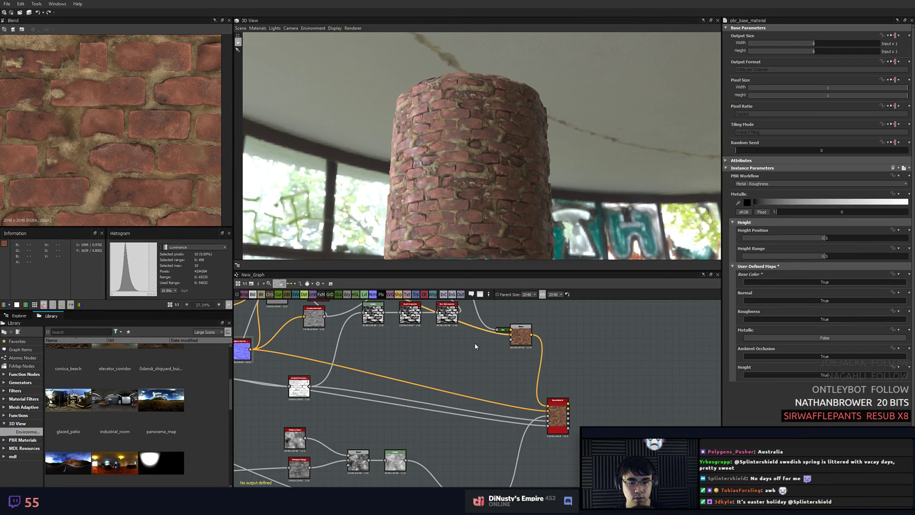
- Try a larger Surface Size and a Height Depth of 28.84 cm on the Height to Normal node, undoing each trial
{"action": "middle_click_drag", "start_coordinate": [267, 371], "coordinate": [456, 358]}
{"action": "double_click", "coordinate": [428, 337]}
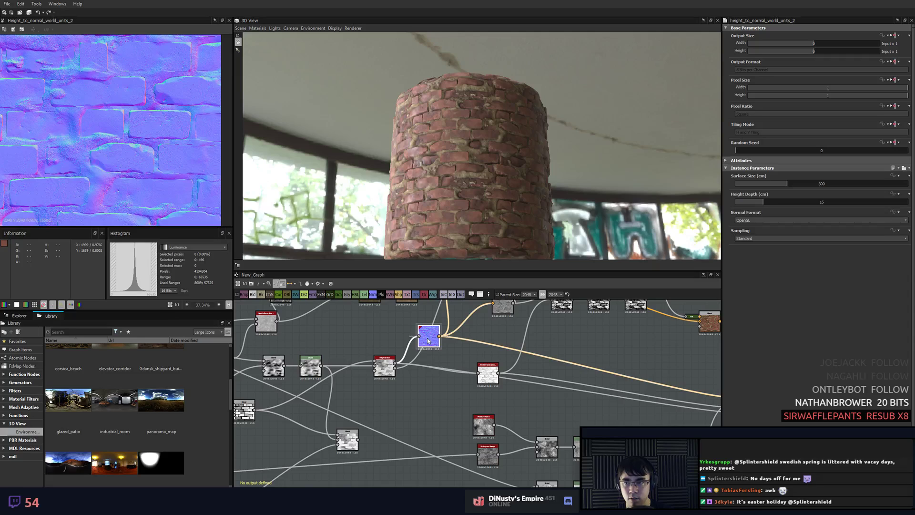
{"action": "left_click_drag", "start_coordinate": [430, 341], "coordinate": [444, 342]}
{"action": "left_click_drag", "start_coordinate": [799, 188], "coordinate": [818, 184]}
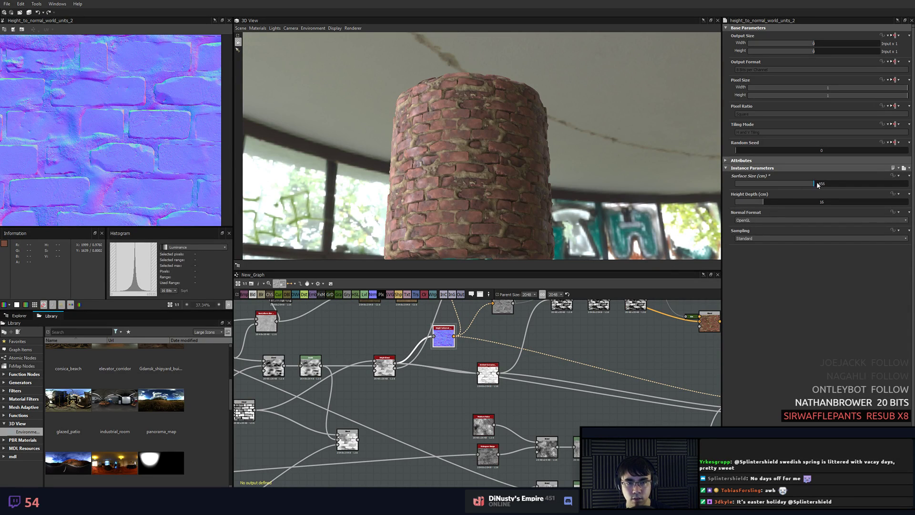
{"action": "key", "text": "ctrl+z"}
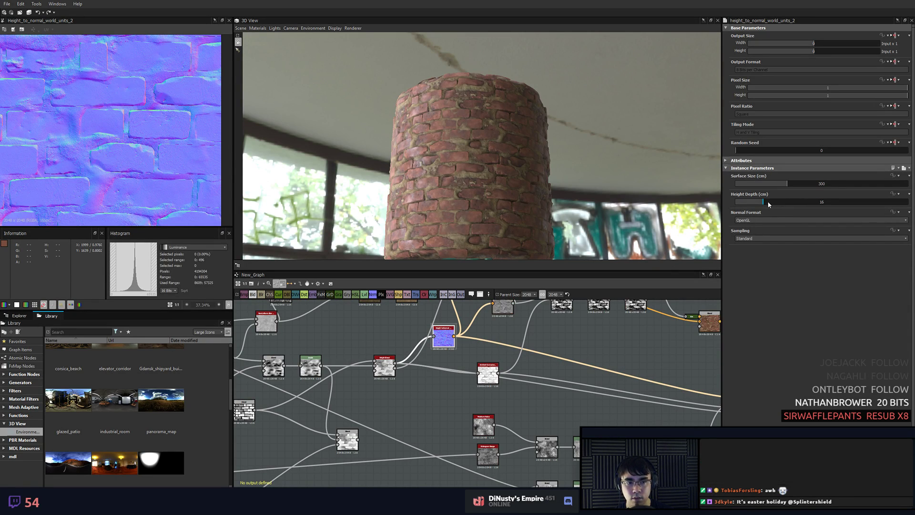
{"action": "left_click_drag", "start_coordinate": [768, 202], "coordinate": [785, 204]}
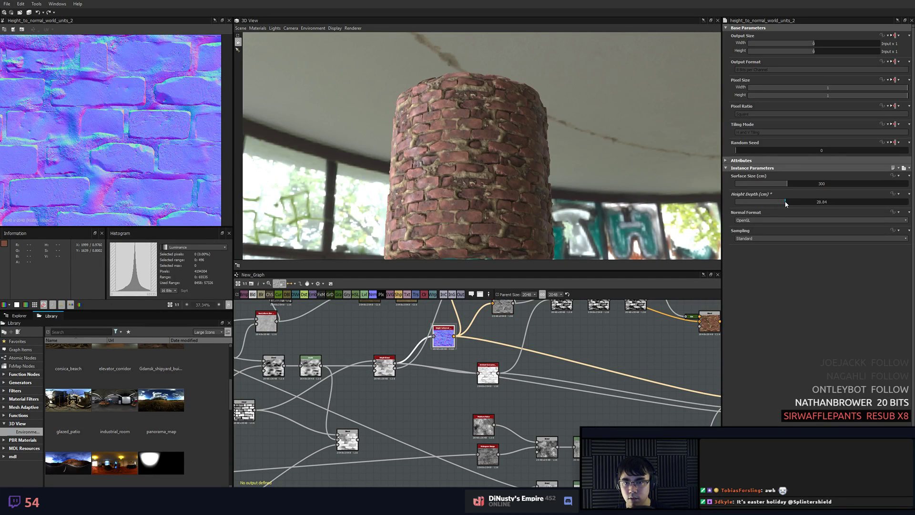
{"action": "key", "text": "ctrl+z"}
- Undo the Base Color connection to the Base Material node and set its user-defined Base Color map to False
{"action": "left_click", "coordinate": [625, 312]}
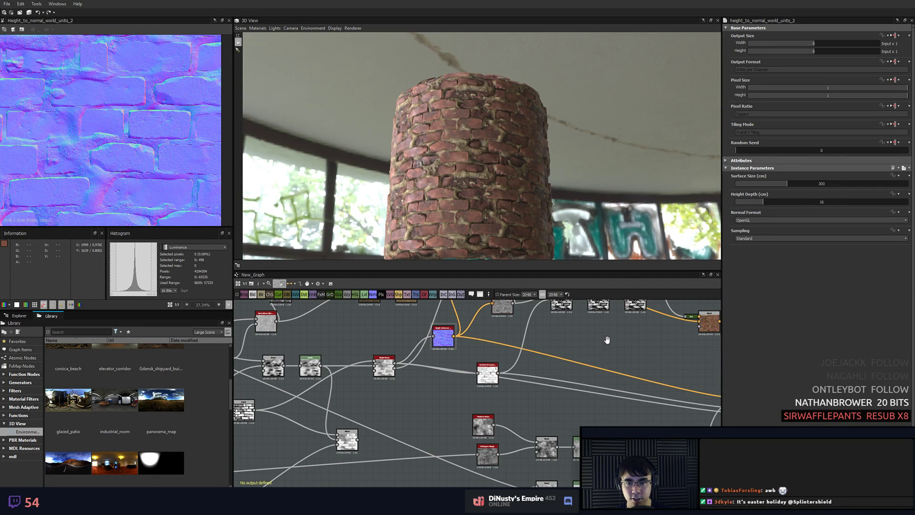
{"action": "middle_click_drag", "start_coordinate": [607, 339], "coordinate": [474, 345]}
{"action": "key", "text": "ctrl+z"}
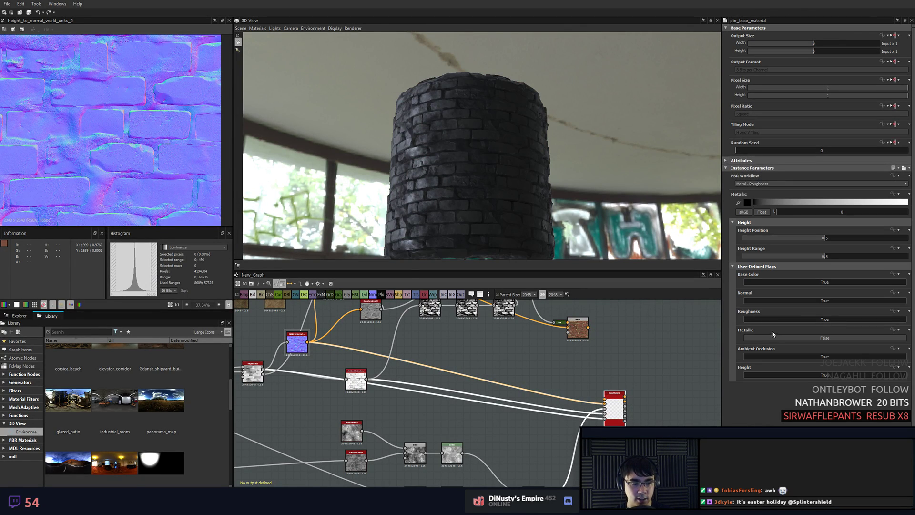
{"action": "left_click", "coordinate": [791, 282]}
- Inspect the uncolored brick and mortar relief on the cylinder up close and under different viewing angles
{"action": "left_click_drag", "start_coordinate": [528, 204], "coordinate": [522, 188]}
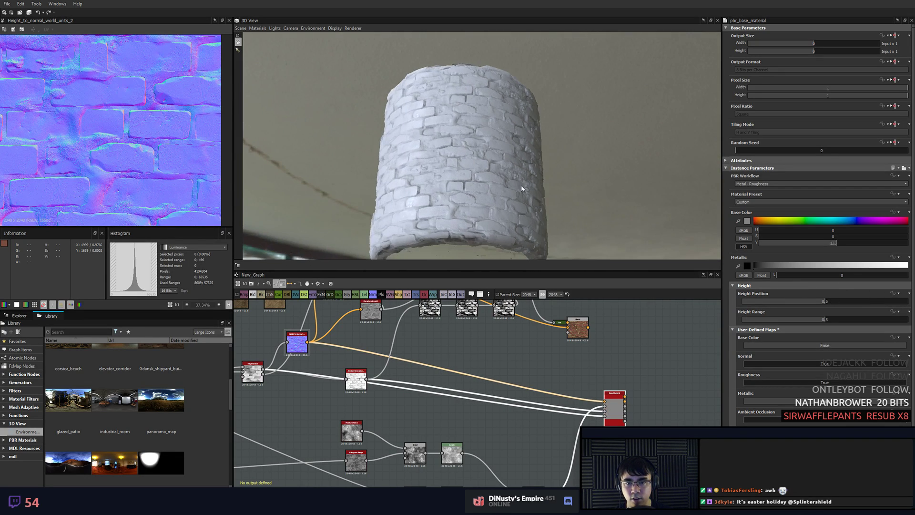
{"action": "scroll", "coordinate": [522, 188], "scroll_direction": "up", "scroll_amount": 6}
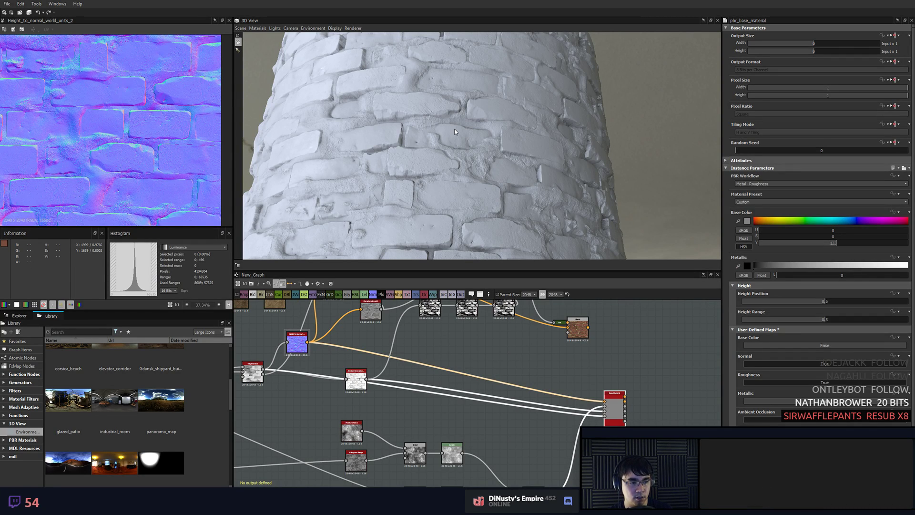
{"action": "scroll", "coordinate": [454, 129], "scroll_direction": "down", "scroll_amount": 4}
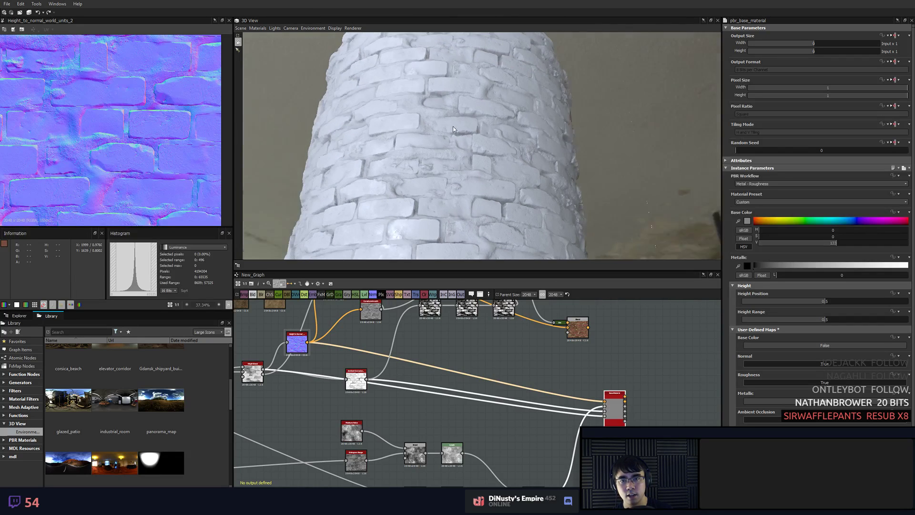
{"action": "left_click_drag", "start_coordinate": [453, 127], "coordinate": [481, 157]}
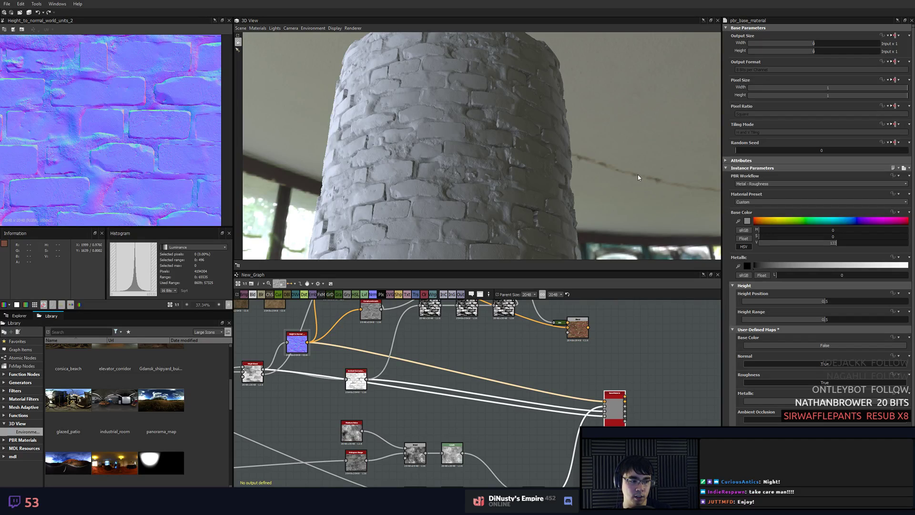